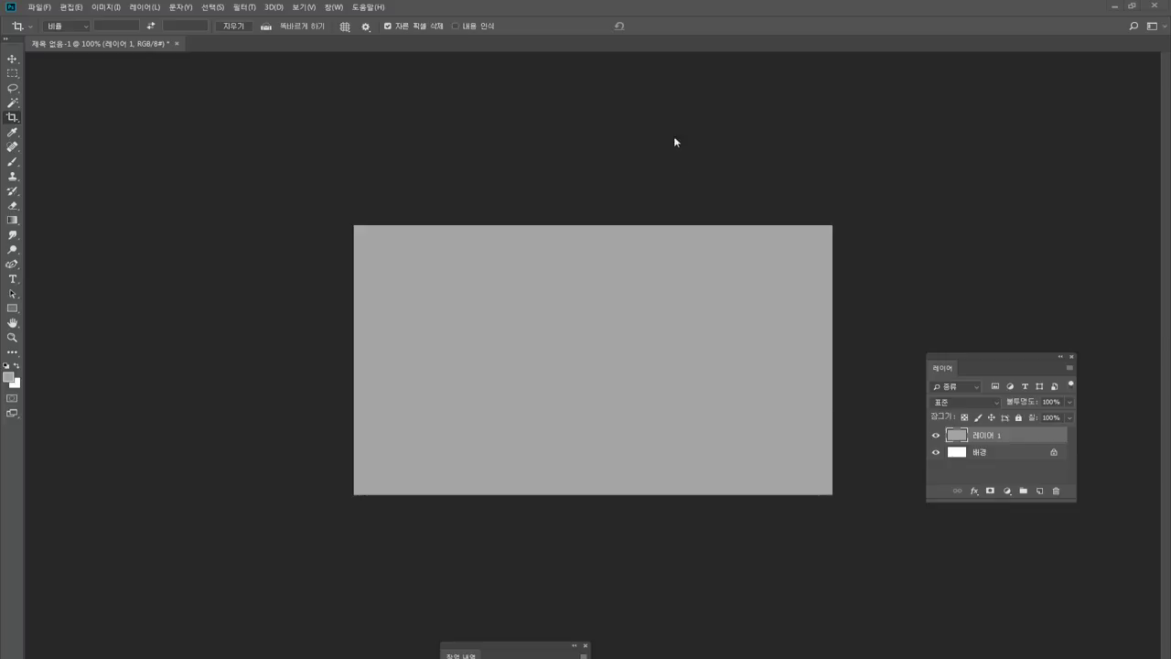
Set the background colour to tan #c69e6e.
click(13, 380)
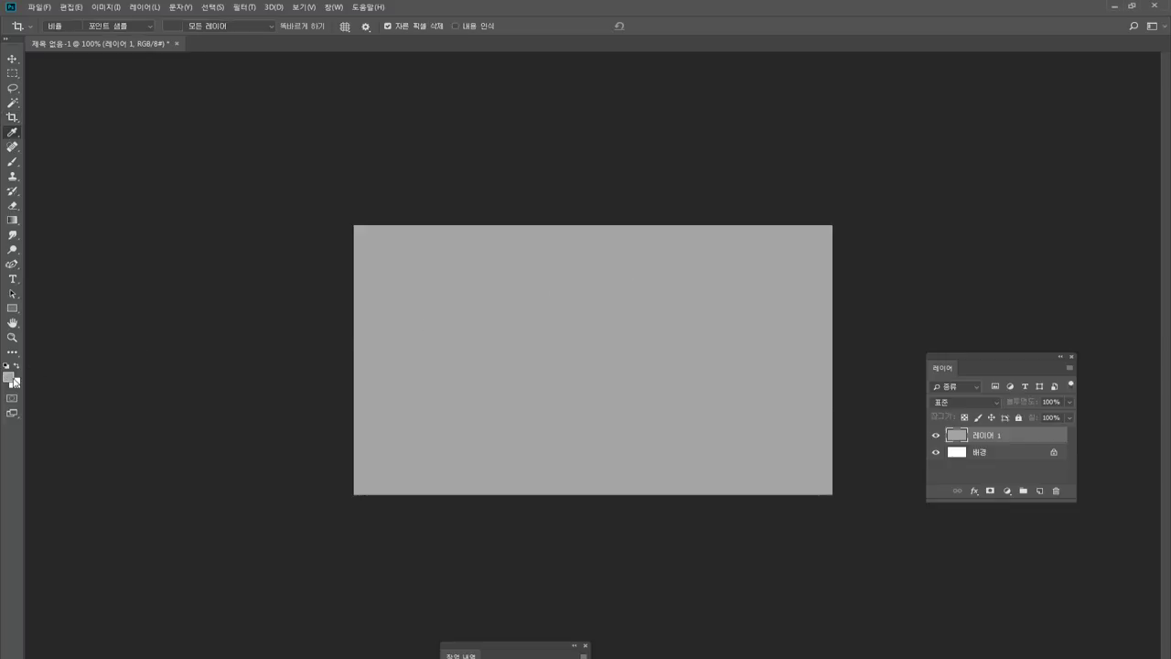
click(585, 264)
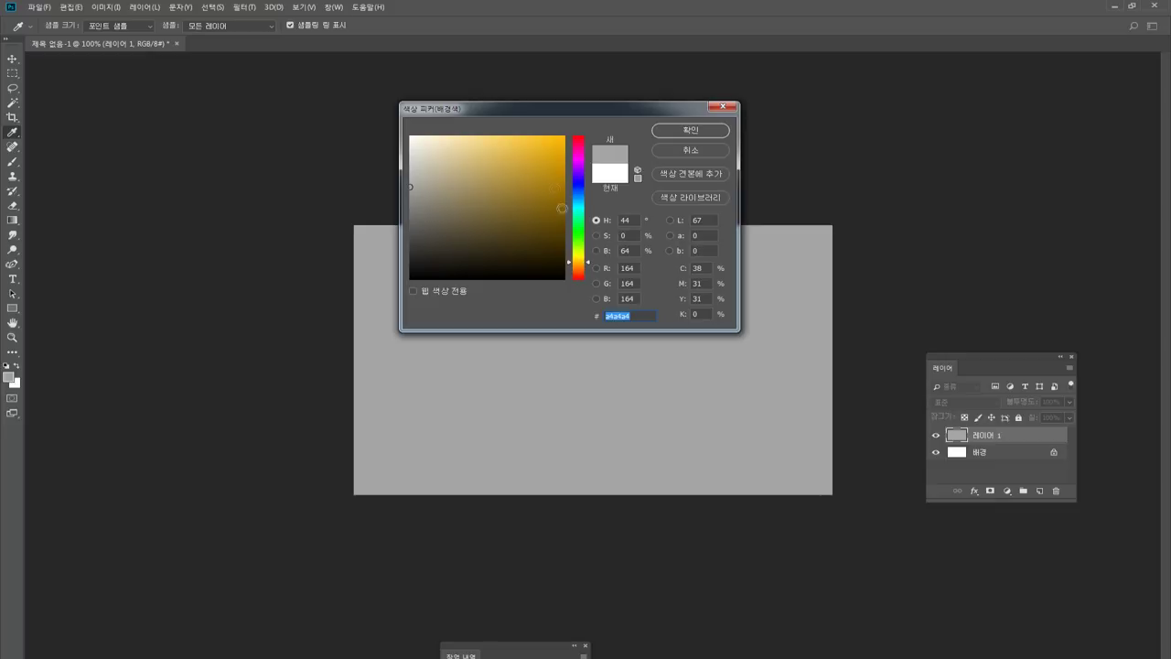
click(587, 266)
mouse_move(497, 163)
mouse_down()
mouse_move(490, 157)
mouse_move(507, 155)
mouse_move(479, 167)
mouse_up()
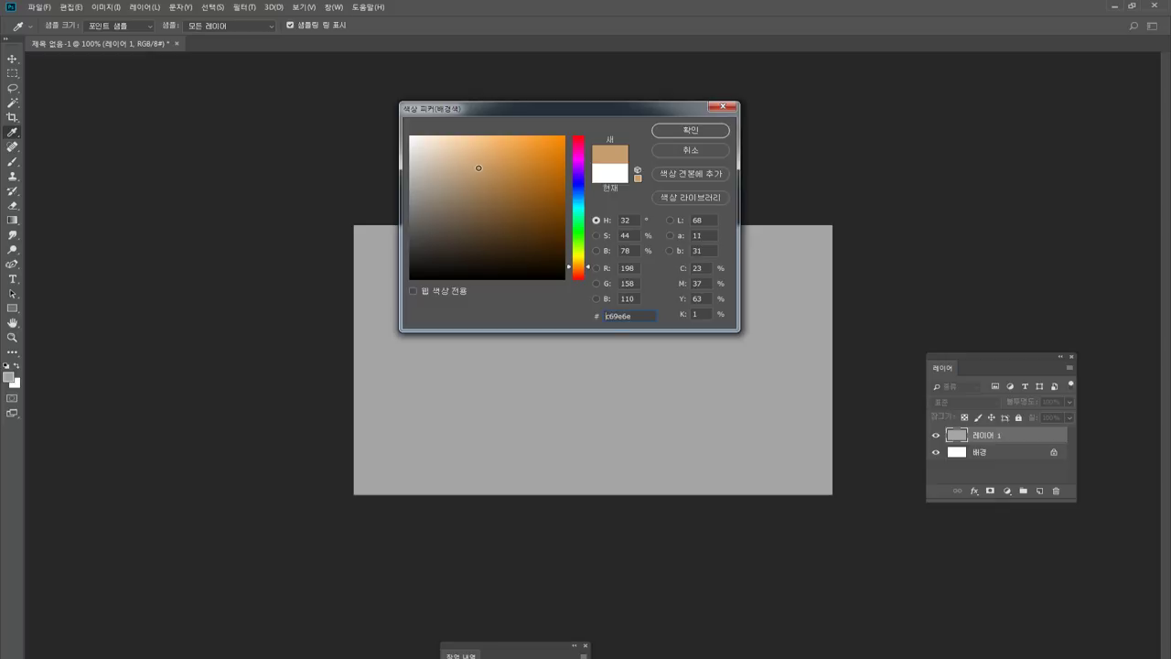
click(691, 131)
key(c)
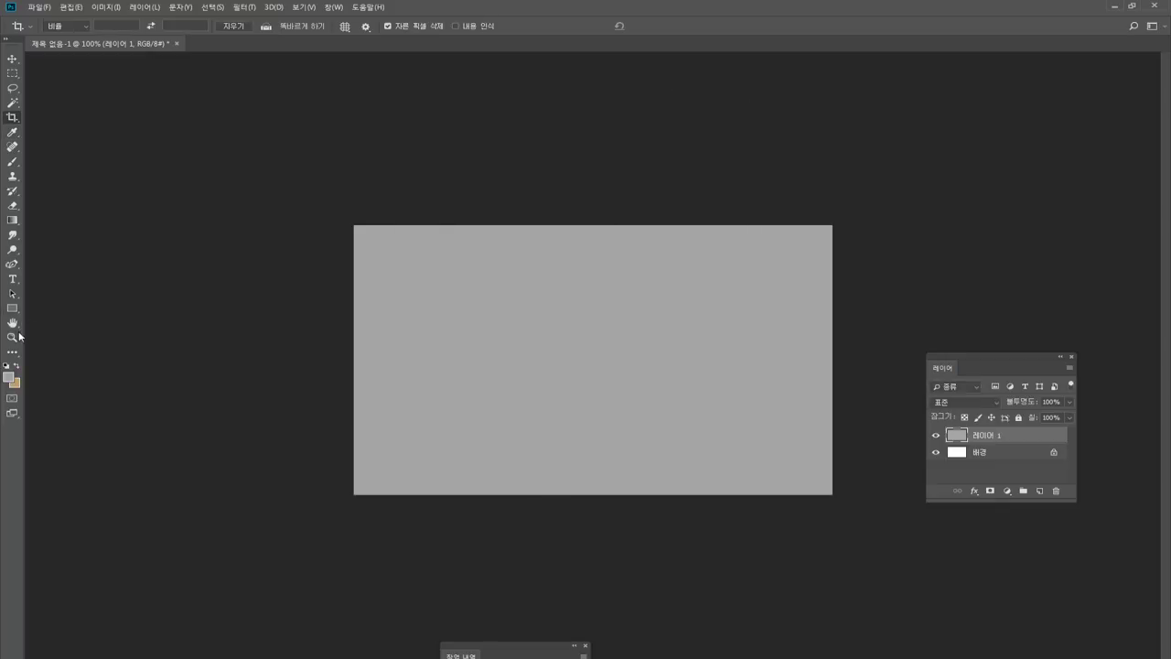
Enlarge the canvas view to 200% and switch to full-screen mode with the menu bar.
click(16, 337)
click(742, 356)
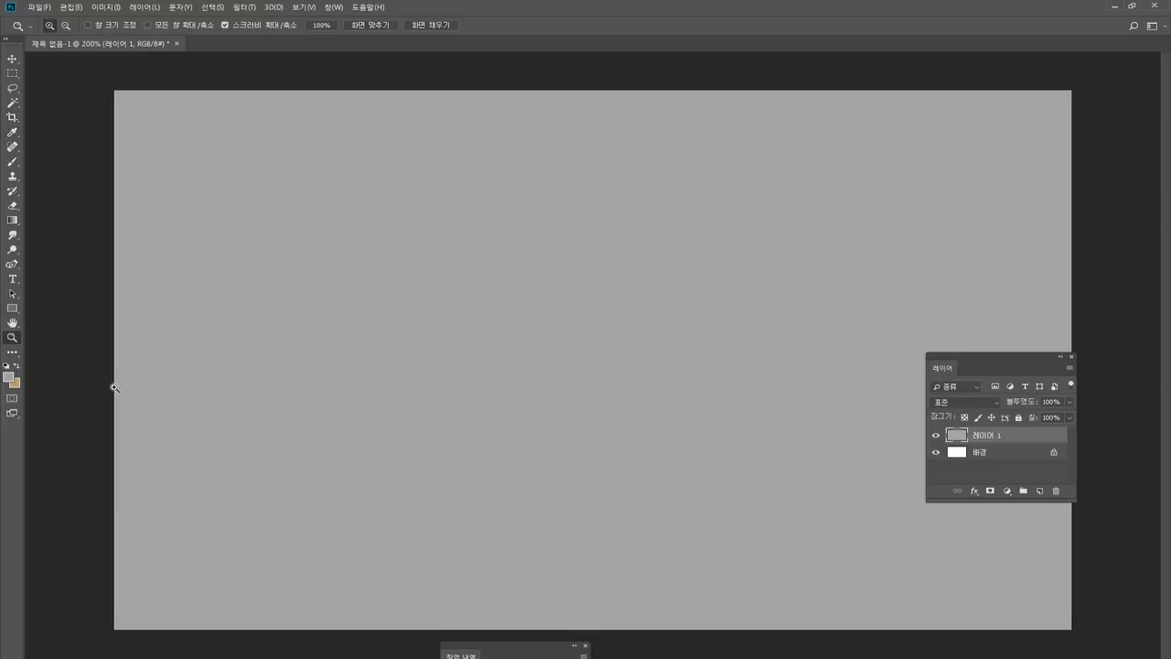
click(13, 323)
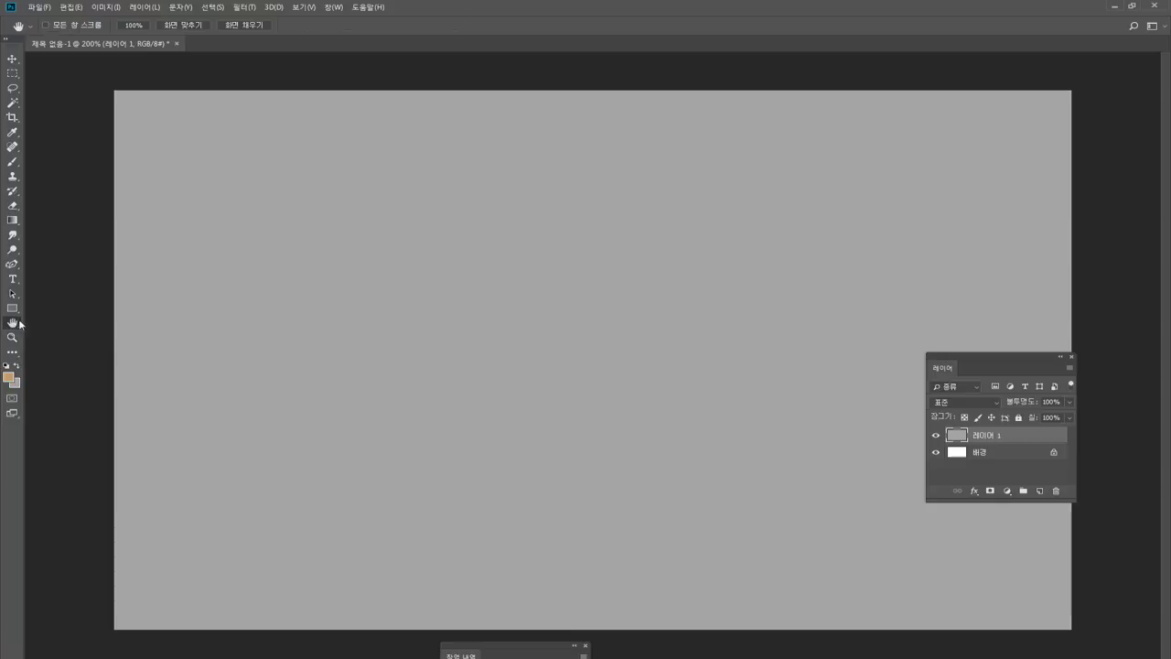
key(f)
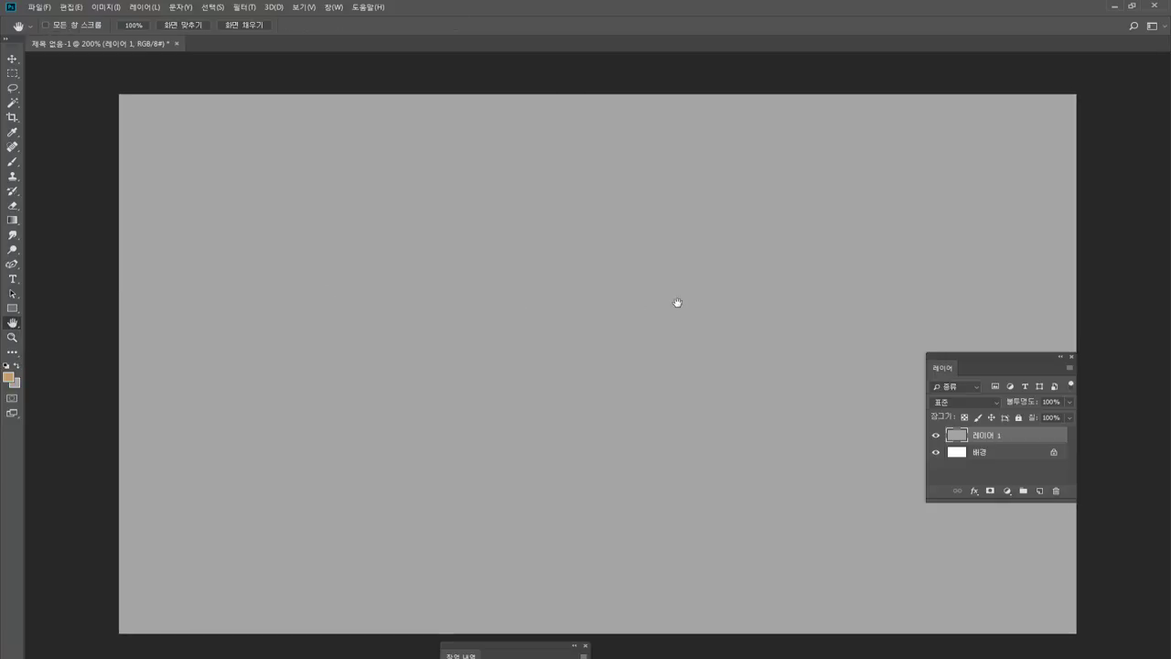
drag(658, 300, 675, 301)
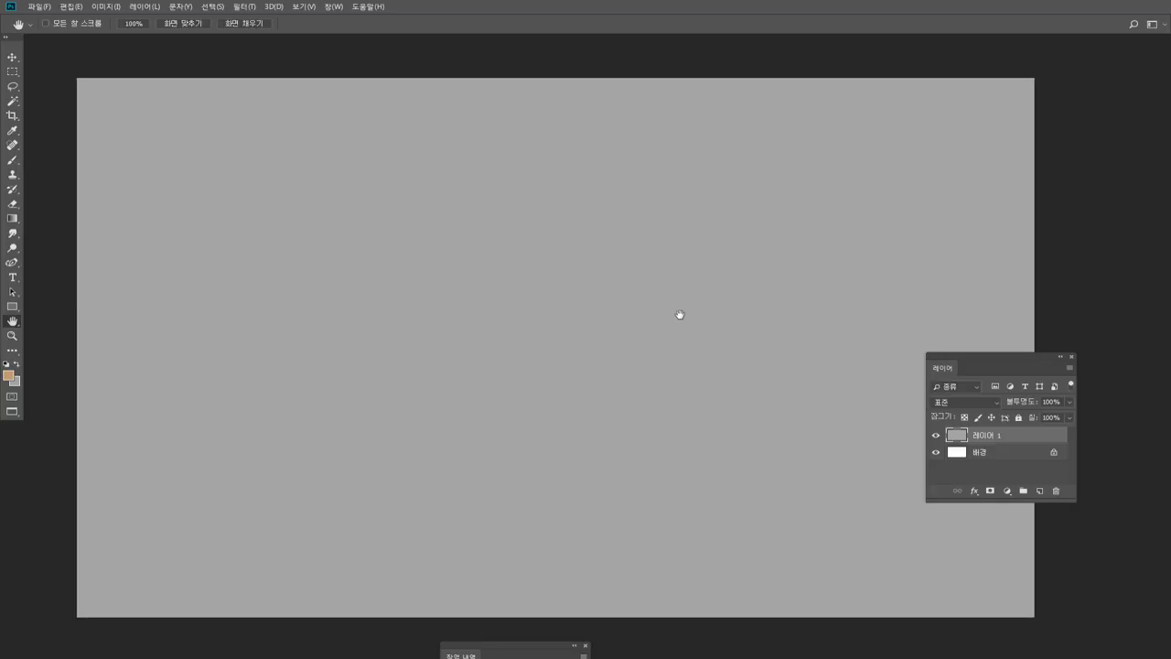
Set the foreground colour to muted brown #967d60.
click(8, 375)
click(464, 195)
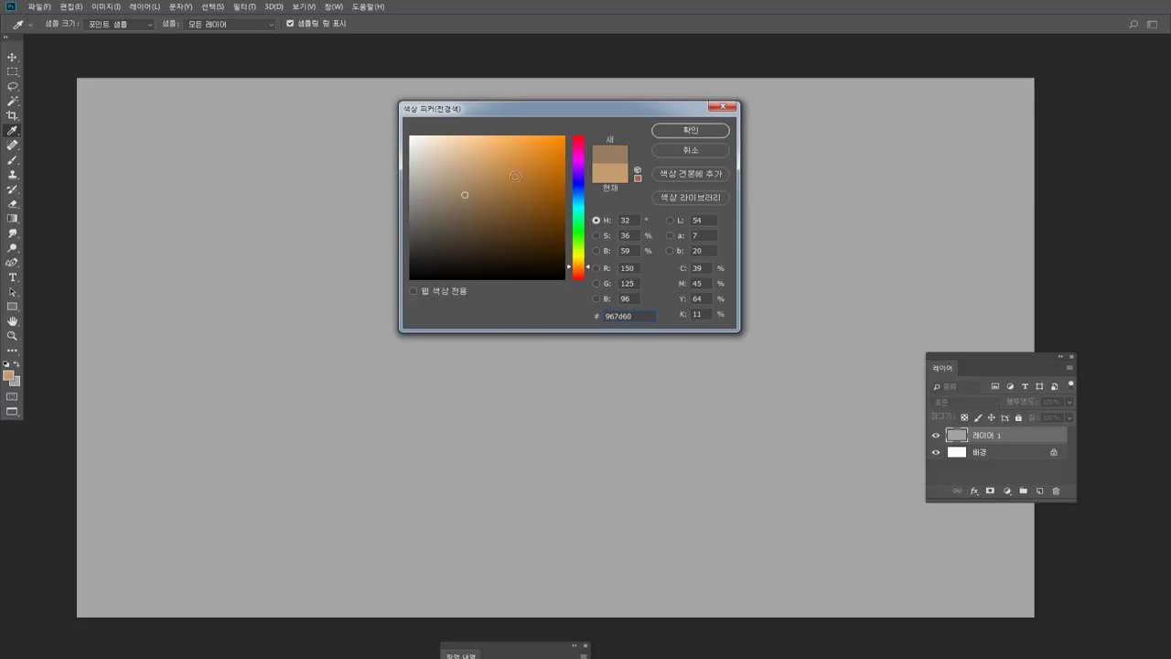
click(668, 131)
Raise the brush opacity to 100% and paint a soft brown oval face with an ear on its right side.
click(13, 159)
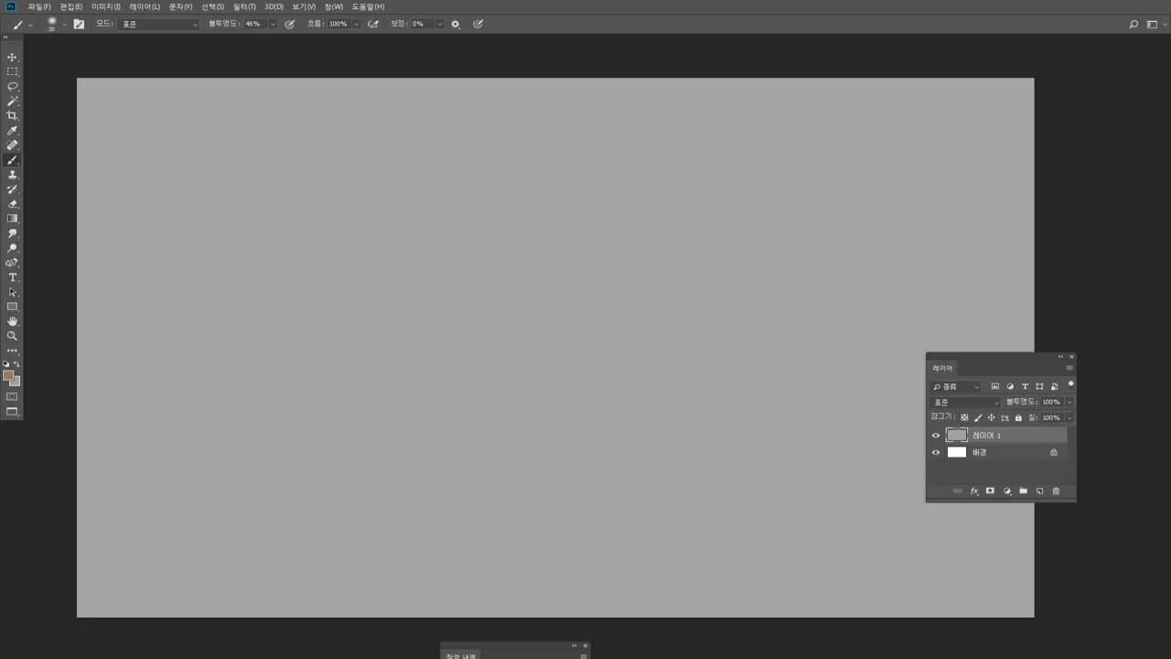
drag(1036, 356, 1130, 324)
drag(477, 201, 492, 182)
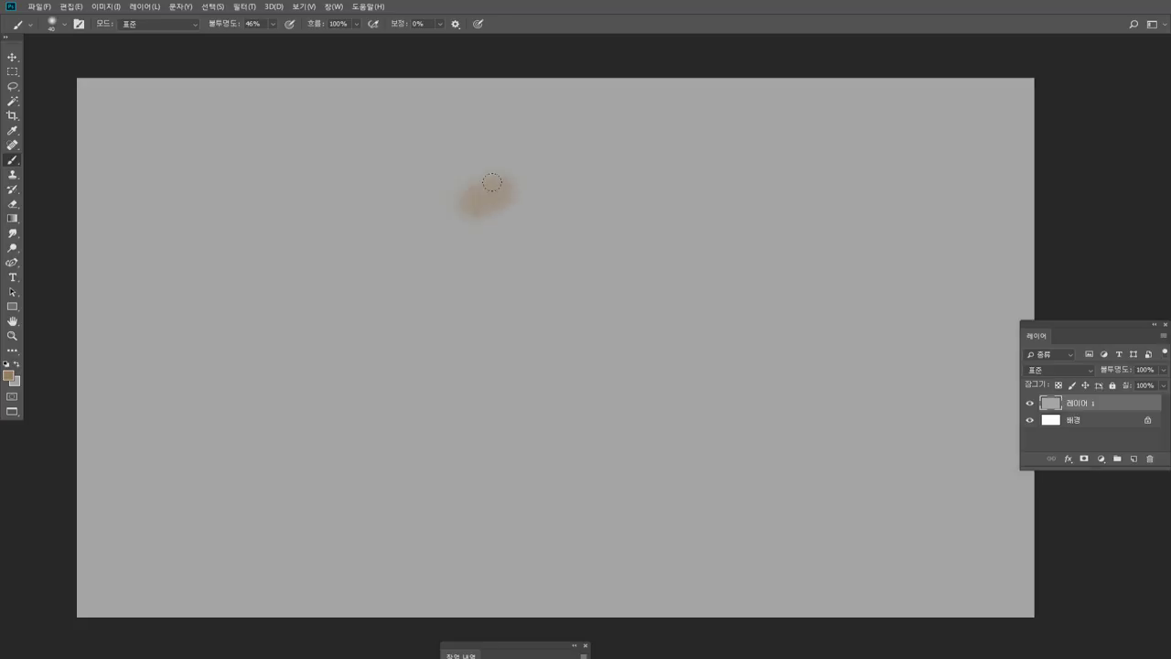
click(273, 25)
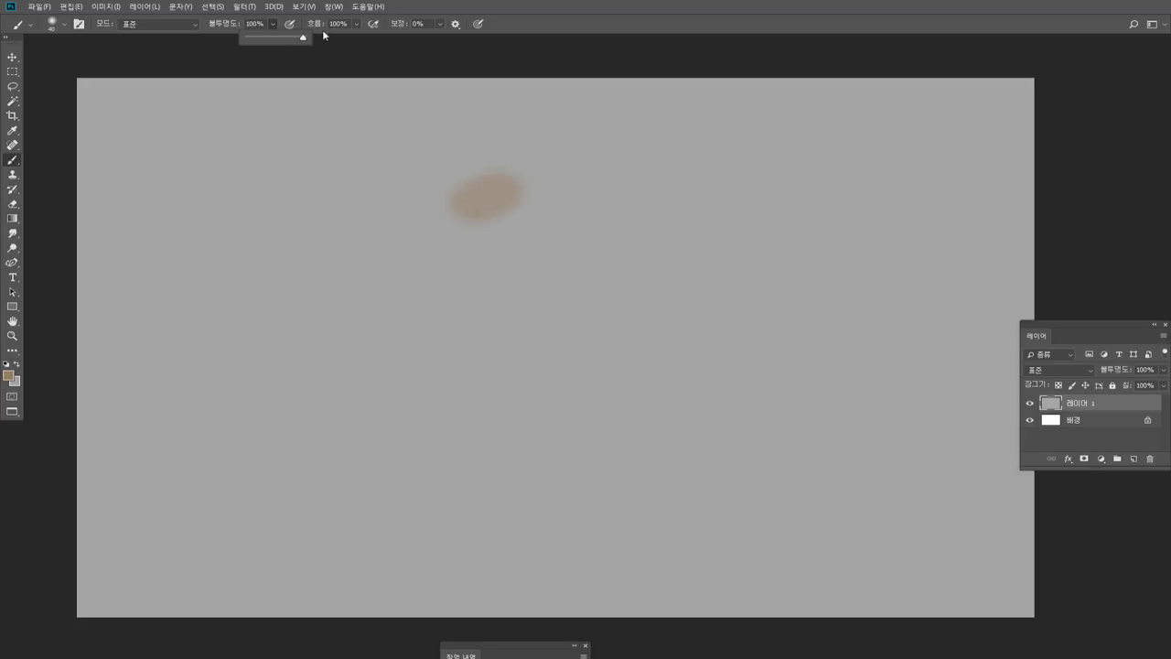
mouse_move(480, 208)
mouse_down()
mouse_move(509, 186)
mouse_move(450, 188)
mouse_move(563, 176)
mouse_move(449, 170)
mouse_move(439, 291)
mouse_move(486, 219)
mouse_move(536, 176)
mouse_move(597, 238)
mouse_up()
mouse_move(552, 172)
mouse_down()
mouse_move(569, 307)
mouse_move(500, 281)
mouse_move(497, 297)
mouse_move(478, 288)
mouse_move(504, 341)
mouse_move(478, 350)
mouse_move(479, 373)
mouse_move(450, 305)
mouse_move(486, 363)
mouse_move(550, 305)
mouse_up()
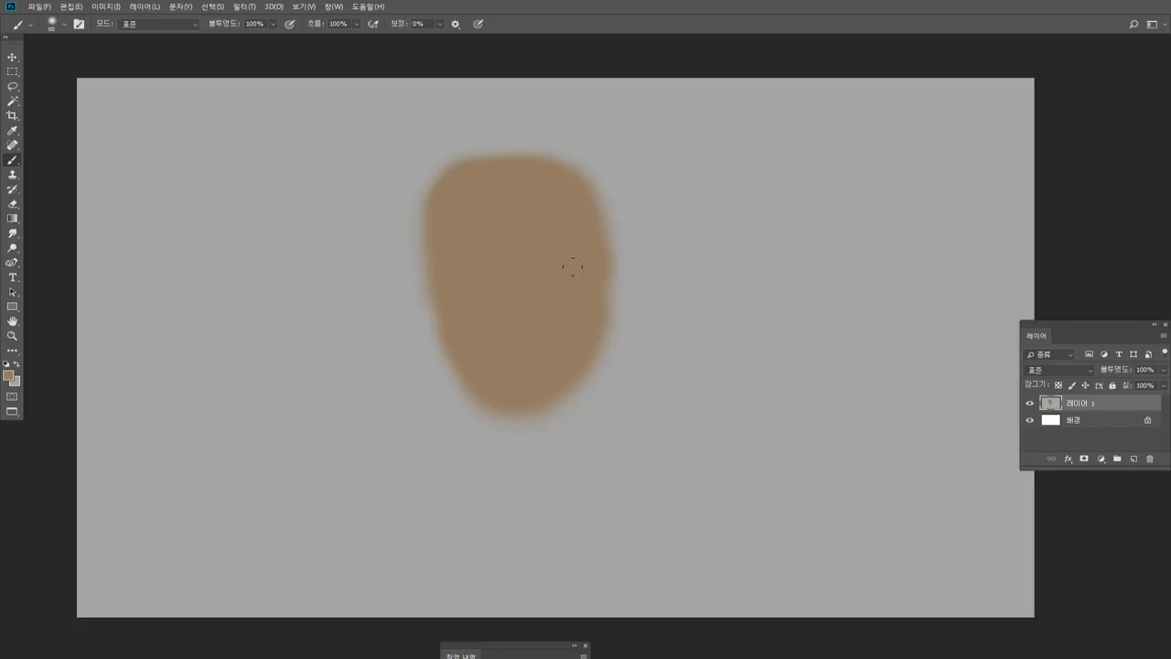
mouse_move(572, 266)
mouse_down()
mouse_move(613, 279)
mouse_move(636, 252)
mouse_move(598, 274)
mouse_up()
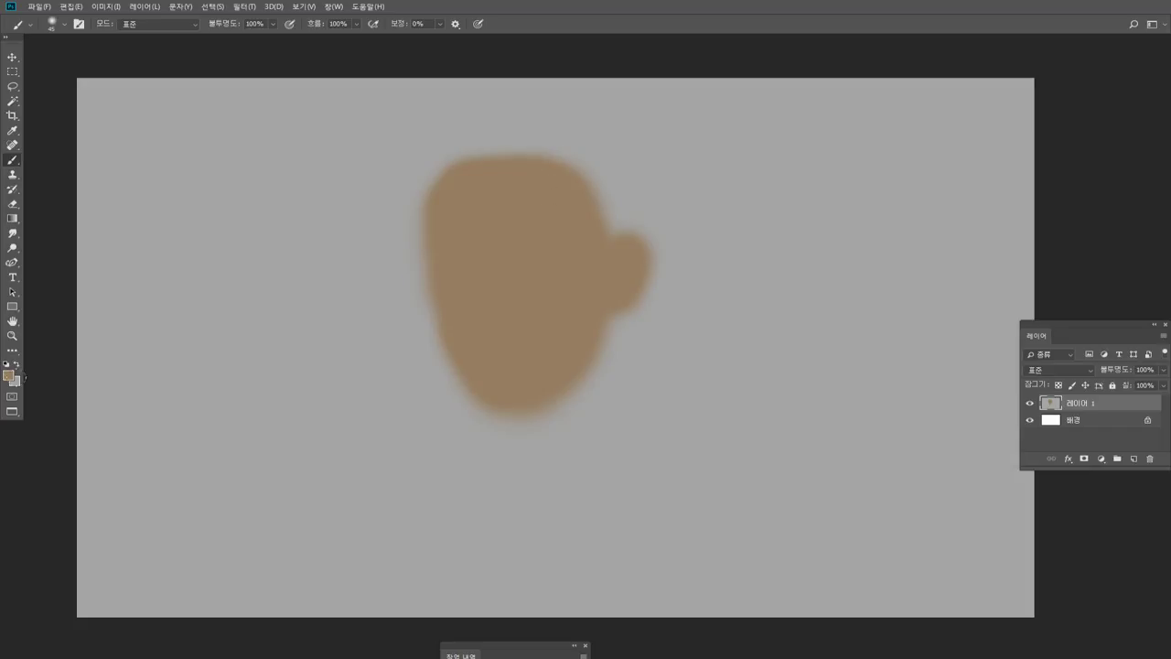
Paint very dark brown hair over the top and sides of the head, and refine the face's right edge with its sampled brown.
click(9, 374)
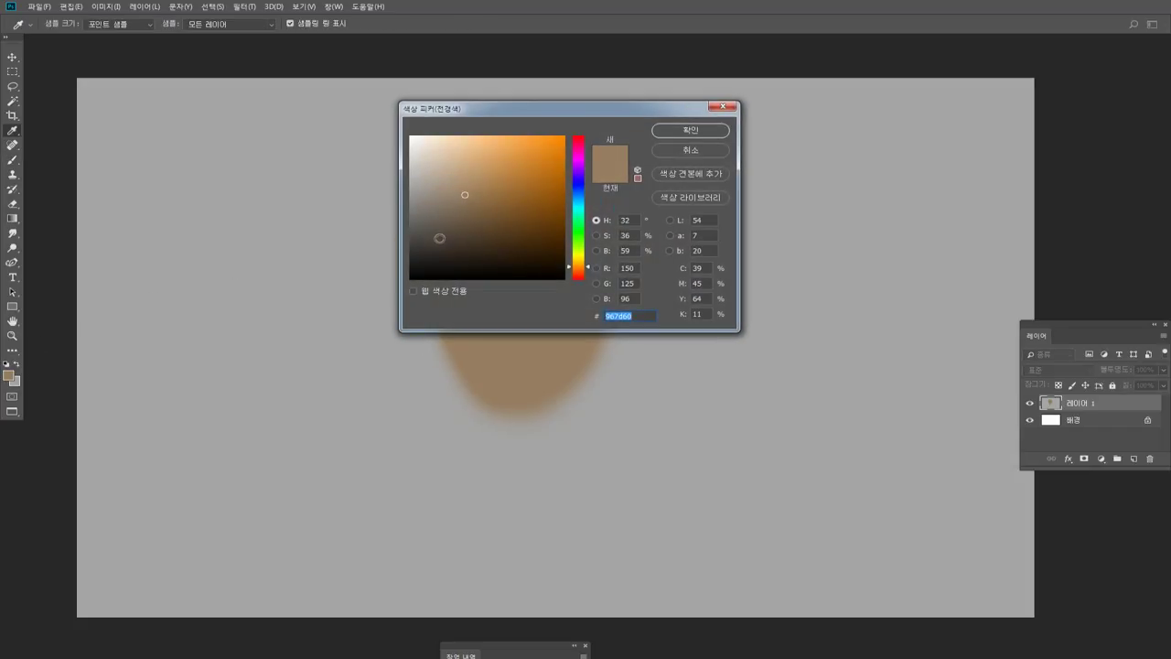
click(437, 241)
click(681, 129)
key(b)
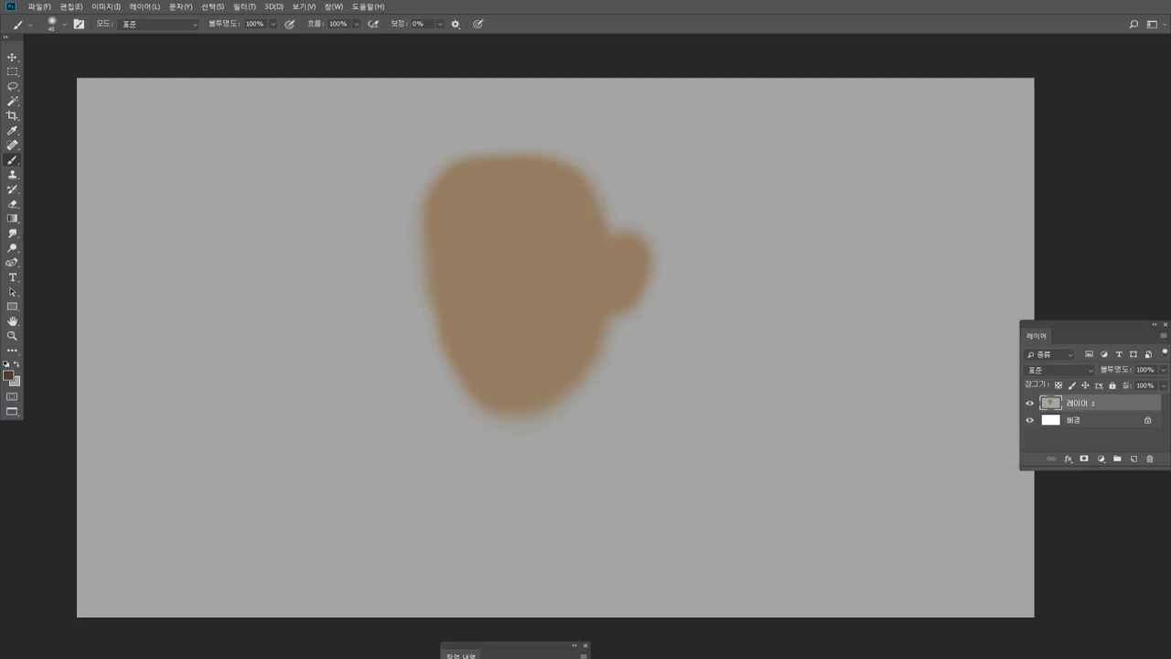
mouse_move(480, 137)
mouse_down()
mouse_move(494, 119)
mouse_move(455, 108)
mouse_move(572, 114)
mouse_move(490, 158)
mouse_move(448, 154)
mouse_move(436, 116)
mouse_move(414, 188)
mouse_move(455, 122)
mouse_up()
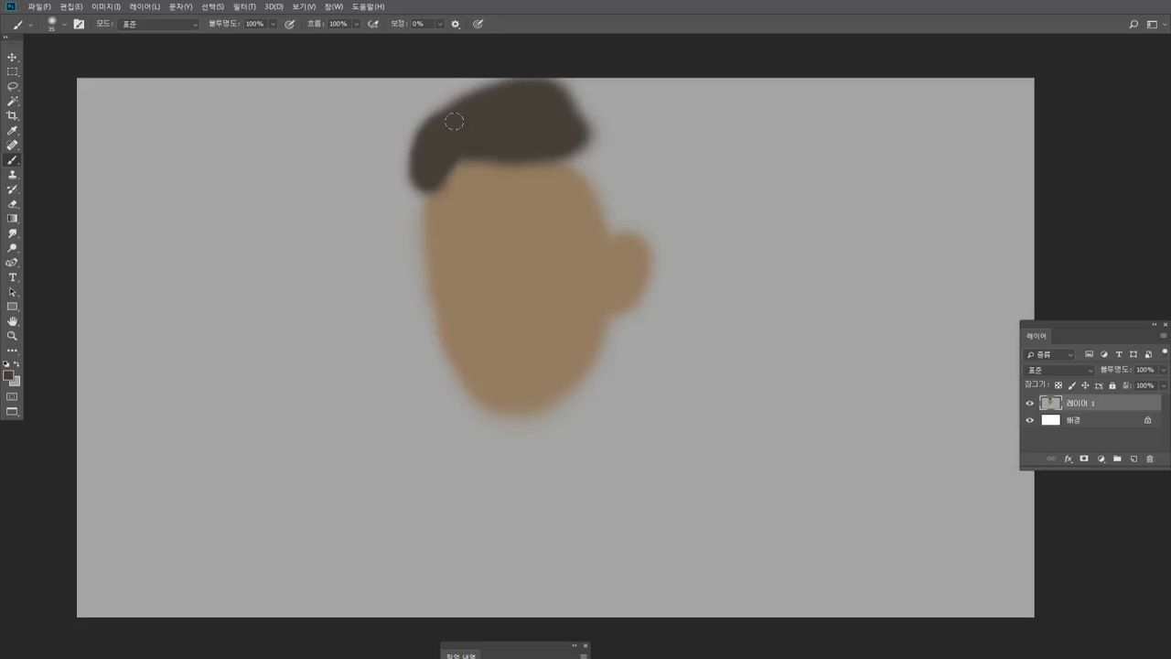
mouse_move(416, 174)
mouse_down()
mouse_move(416, 121)
mouse_move(422, 133)
mouse_up()
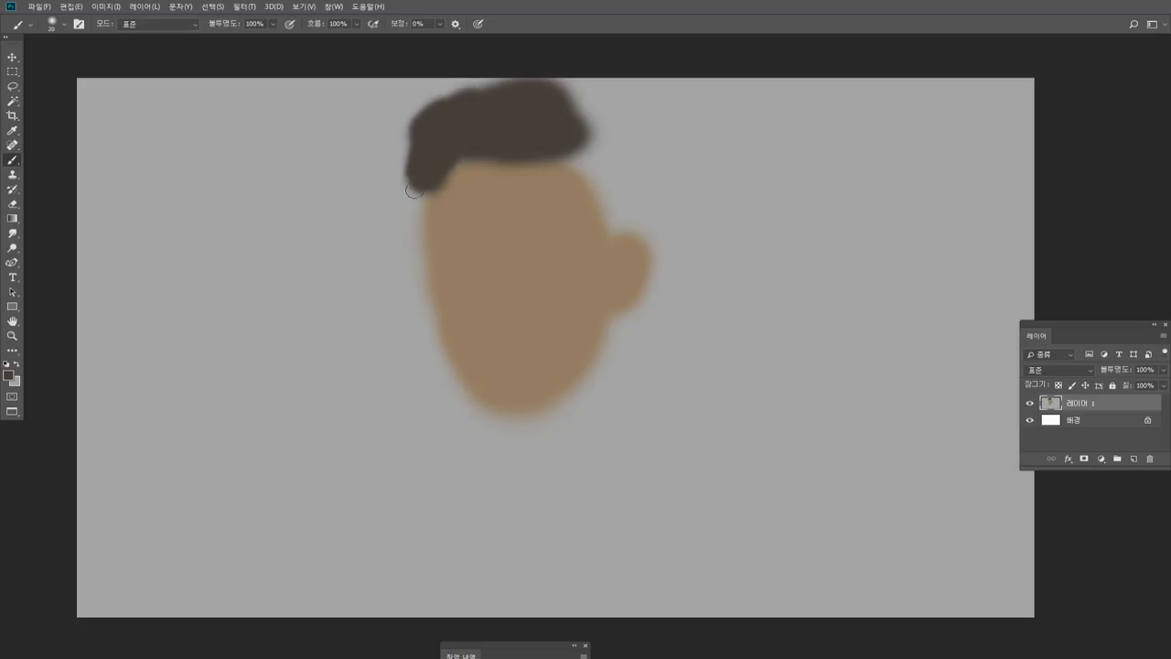
drag(414, 191, 422, 224)
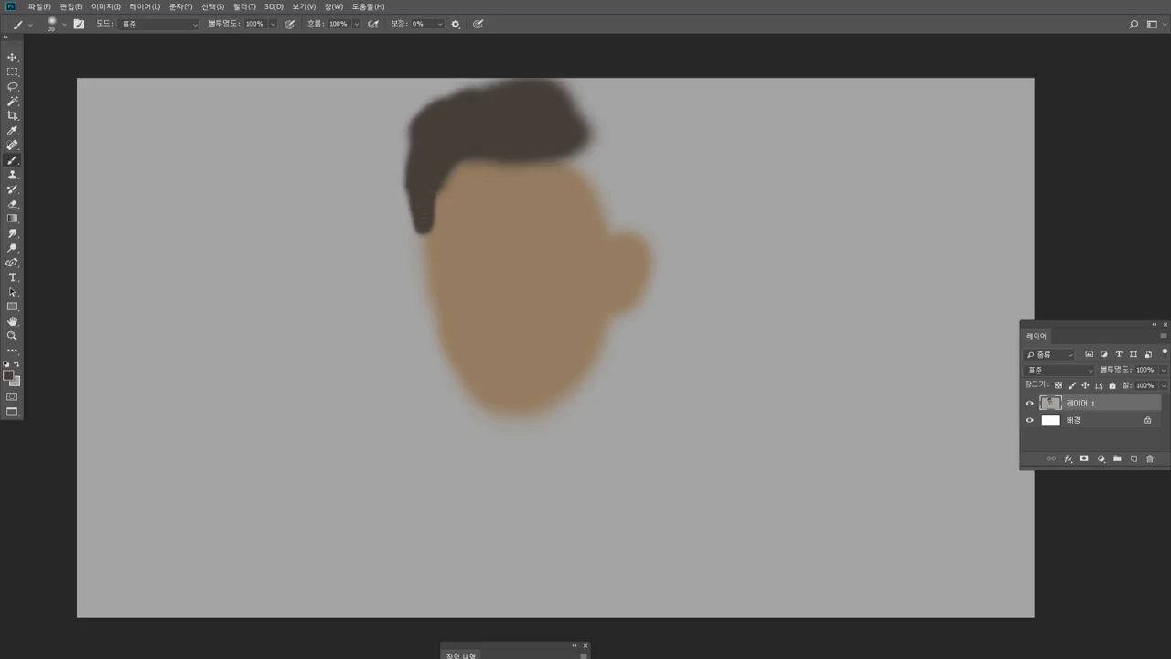
mouse_move(567, 96)
mouse_down()
mouse_move(650, 124)
mouse_move(616, 138)
mouse_move(615, 220)
mouse_move(595, 197)
mouse_move(604, 212)
mouse_move(623, 207)
mouse_move(630, 144)
mouse_move(642, 228)
mouse_up()
alt+click(580, 240)
mouse_move(584, 197)
mouse_down()
mouse_move(556, 170)
mouse_move(621, 236)
mouse_move(621, 299)
mouse_move(591, 334)
mouse_up()
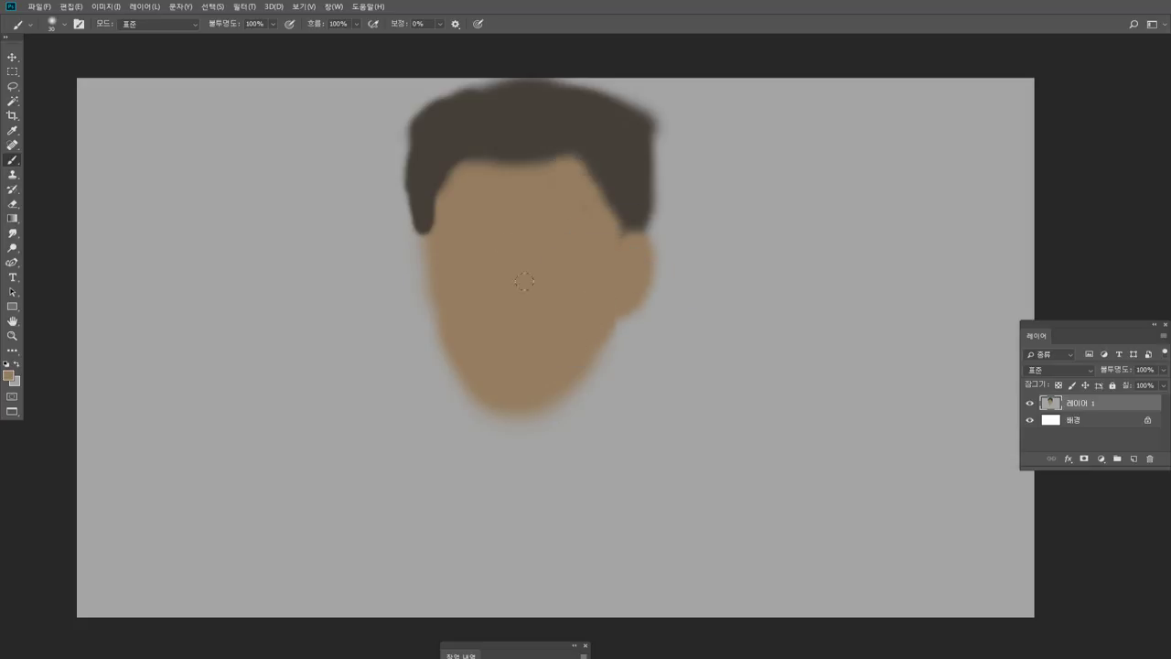
Flatten the image into a single background layer.
click(12, 57)
mouse_move(494, 136)
mouse_down()
mouse_move(462, 135)
mouse_move(491, 133)
mouse_up()
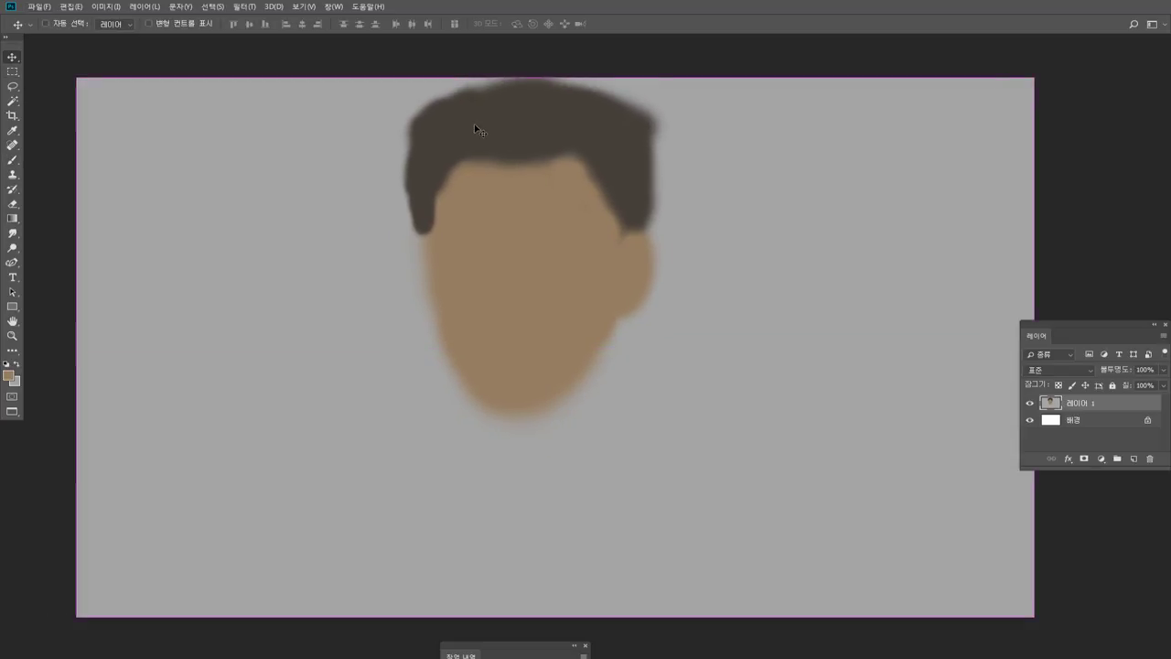
click(1164, 335)
click(1080, 598)
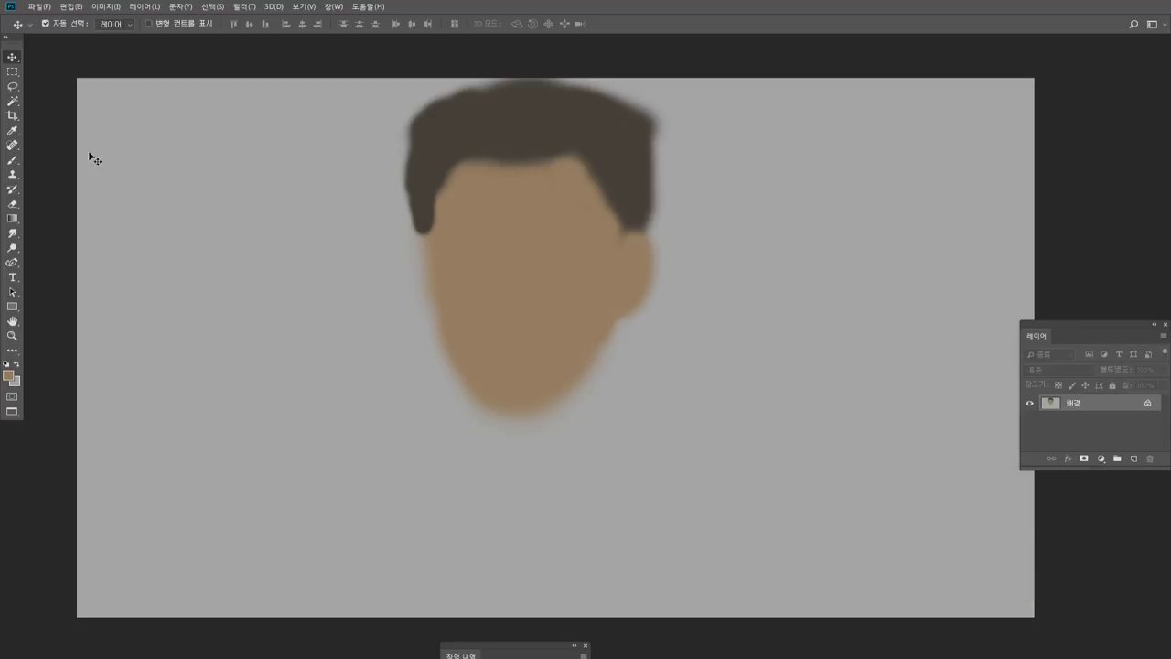
Select the grey surroundings with the Magic Wand, invert the selection, and copy the head to a new layer.
click(12, 101)
click(198, 125)
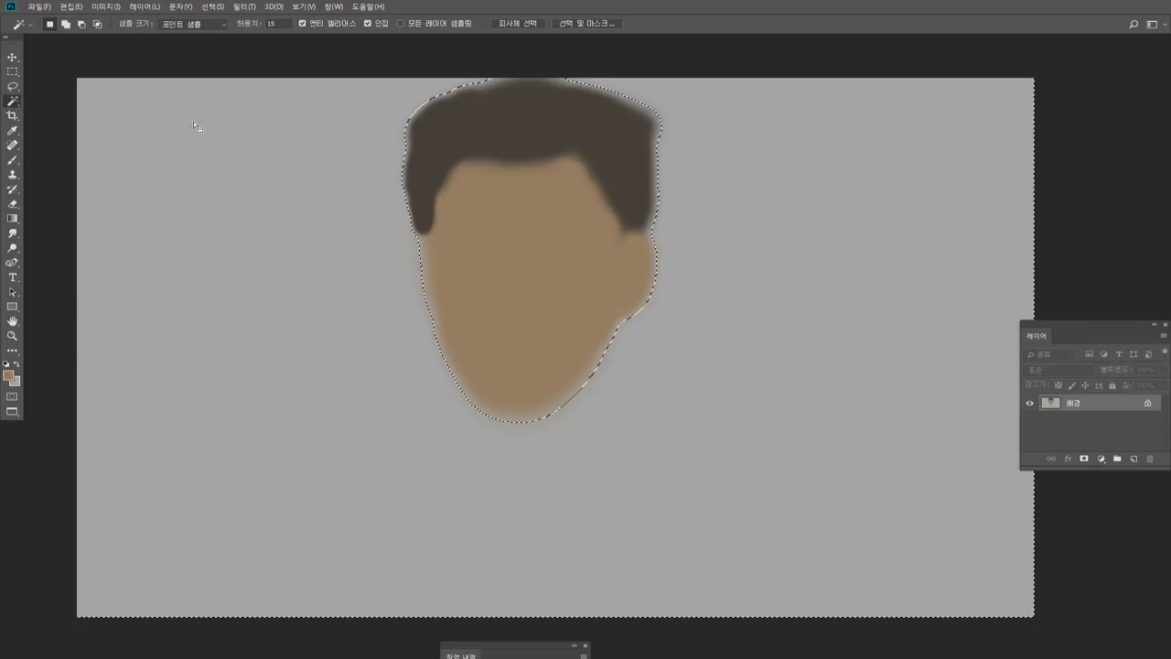
click(212, 6)
click(252, 46)
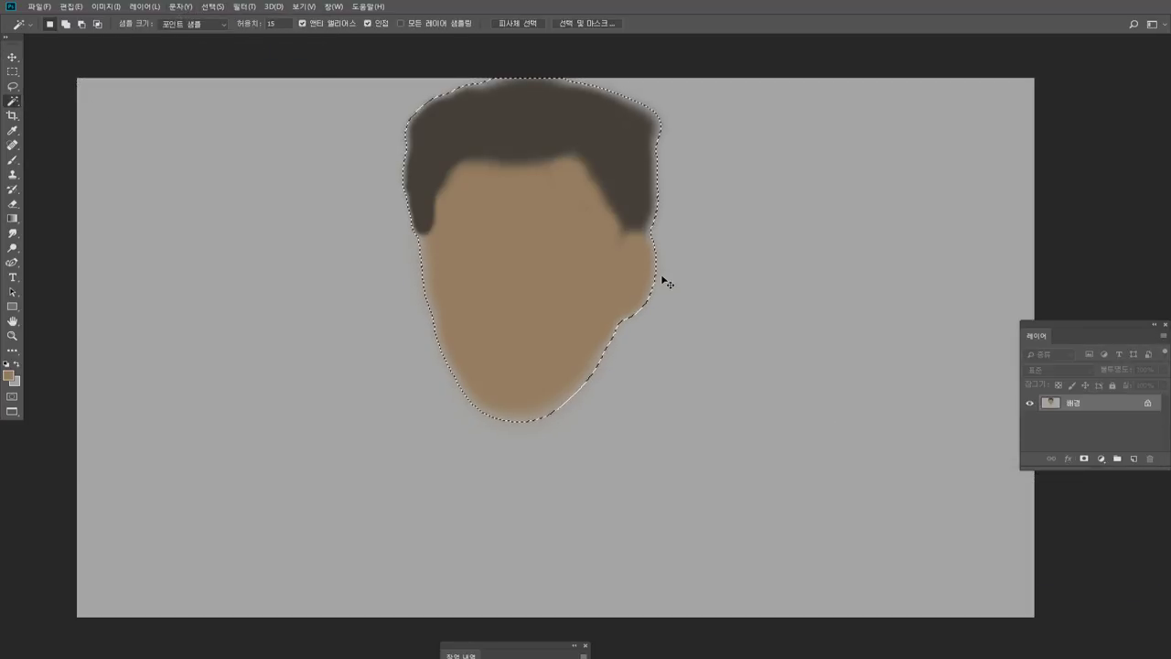
key(ctrl+j)
Paint over the head on the background layer with the surrounding grey.
click(12, 160)
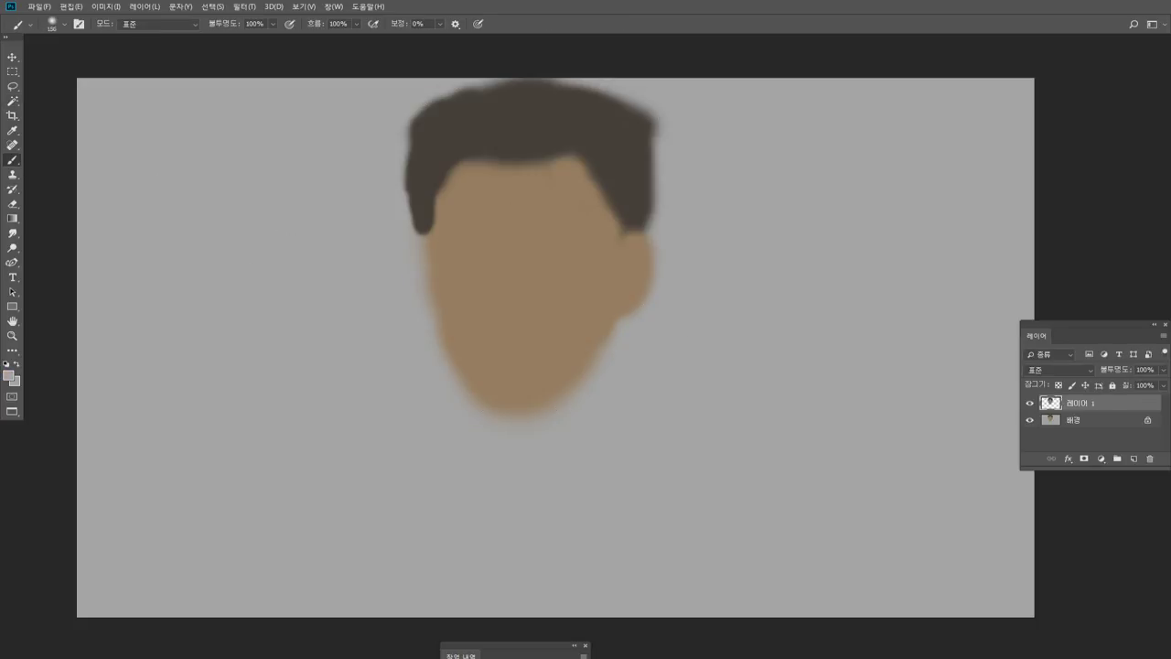
click(1082, 419)
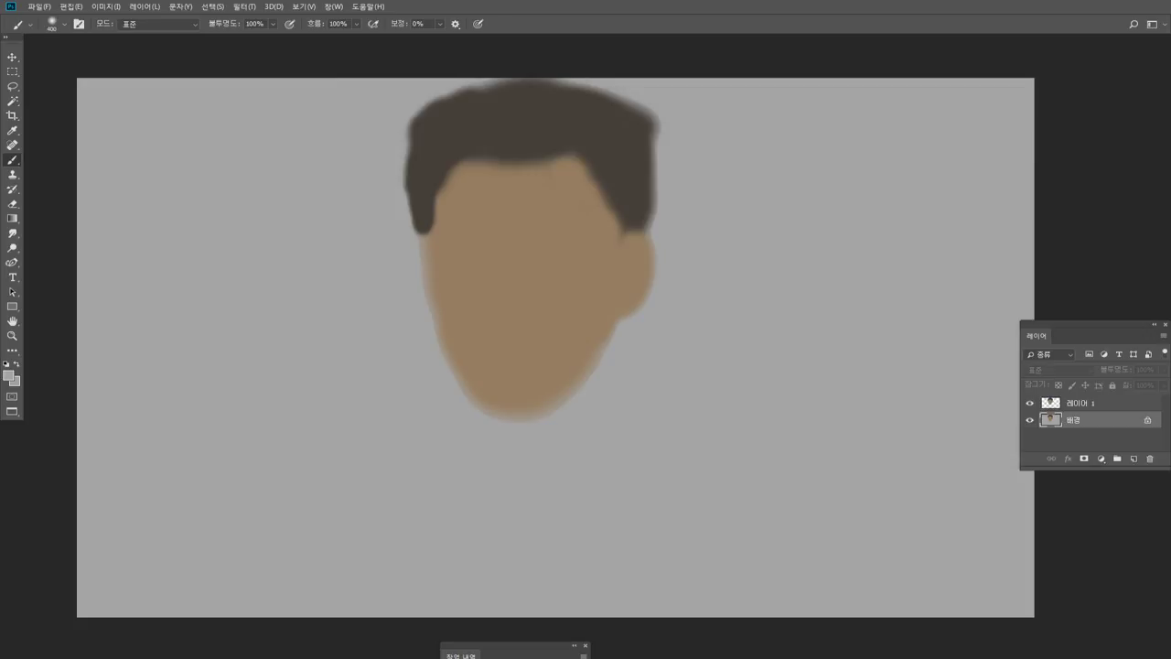
Set the foreground colour to dark grey #292727 and paint the left shoulder and upper arm on the head layer.
click(11, 378)
mouse_move(428, 247)
mouse_down()
mouse_move(378, 243)
mouse_move(414, 257)
mouse_up()
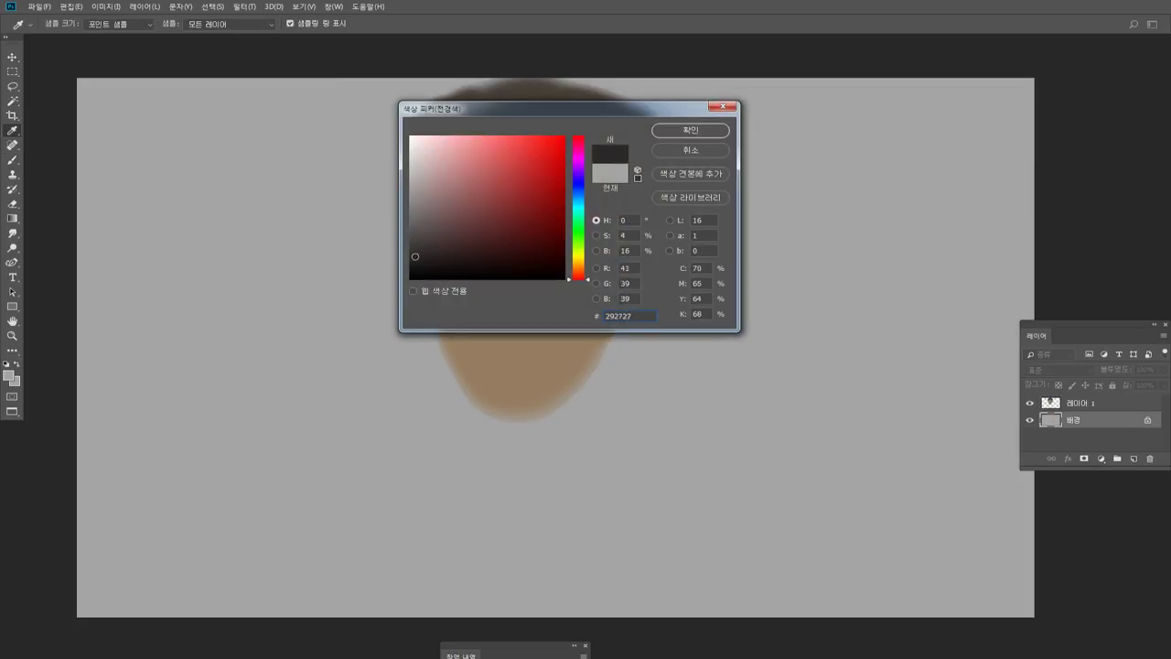
click(690, 130)
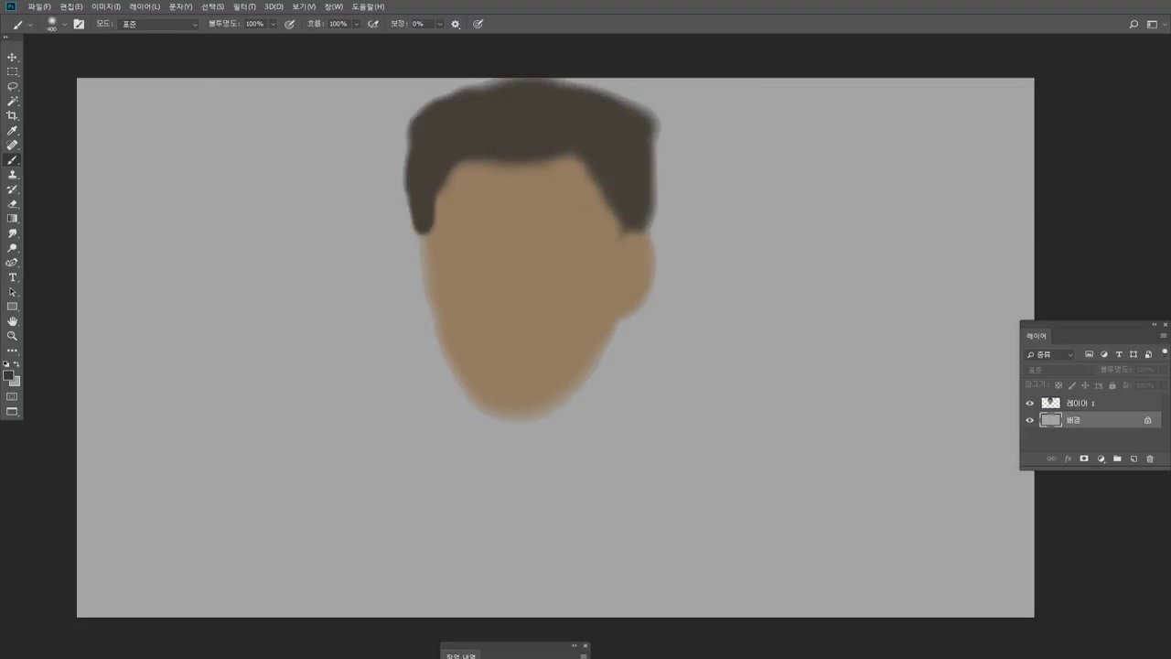
click(1073, 406)
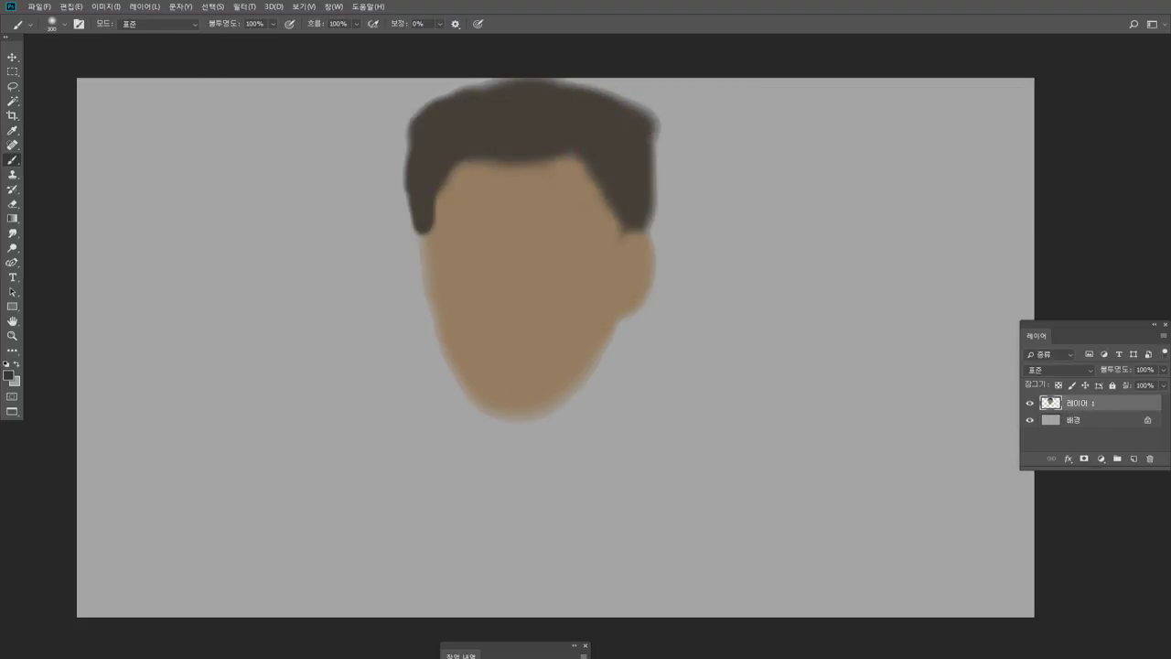
mouse_move(441, 357)
mouse_down()
mouse_move(344, 377)
mouse_move(424, 354)
mouse_move(318, 371)
mouse_move(299, 419)
mouse_move(305, 394)
mouse_move(237, 491)
mouse_move(227, 544)
mouse_move(256, 569)
mouse_move(393, 604)
mouse_up()
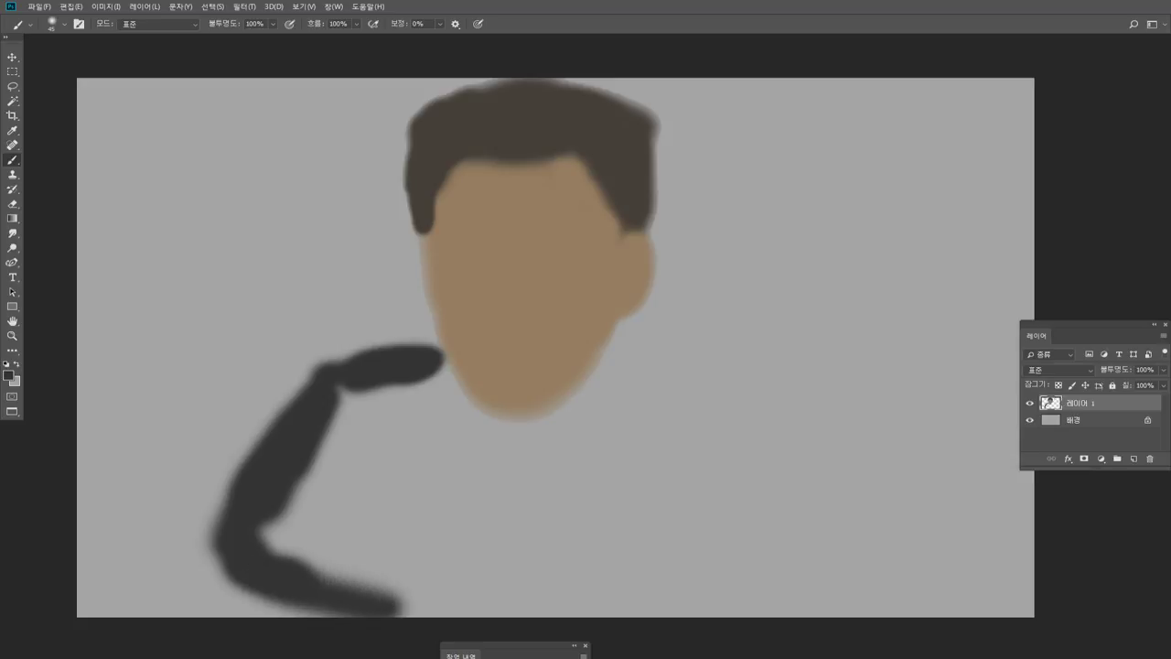
mouse_move(329, 470)
mouse_down()
mouse_move(345, 391)
mouse_move(476, 421)
mouse_move(498, 453)
mouse_move(393, 439)
mouse_up()
mouse_move(375, 386)
mouse_down()
mouse_move(334, 545)
mouse_move(448, 581)
mouse_up()
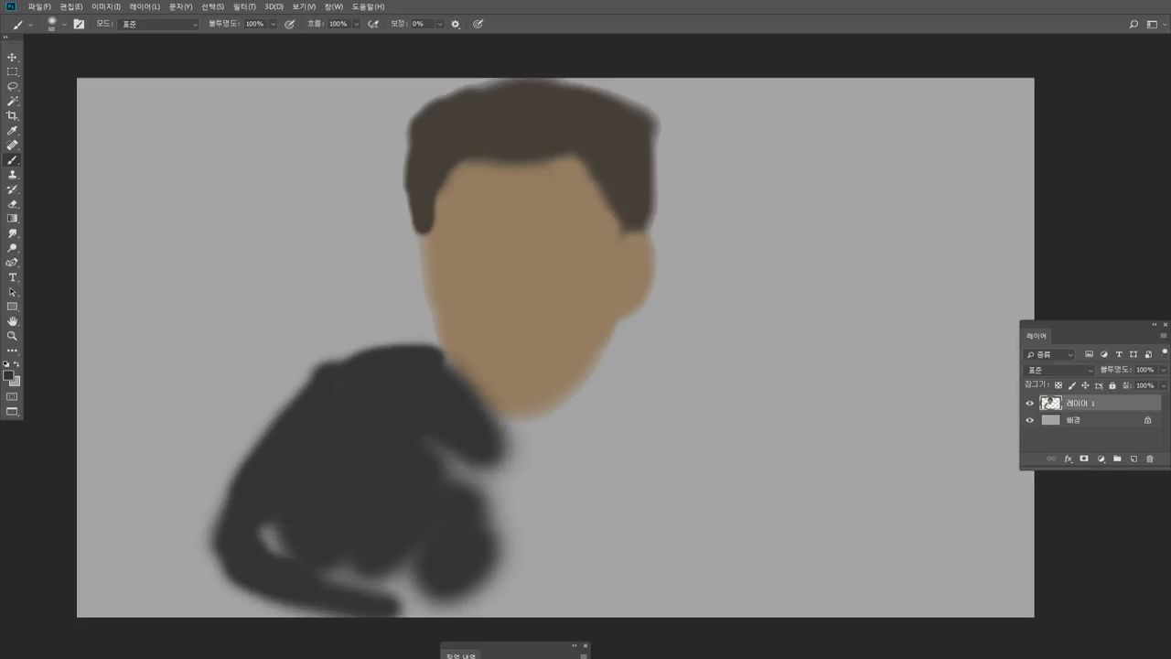
Fill in the dark torso with varying brush sizes and extend the clothing beneath the chin to the right shoulder.
key(bracketright)
mouse_move(334, 553)
mouse_down()
mouse_move(274, 497)
mouse_move(359, 547)
mouse_move(549, 549)
mouse_move(494, 489)
mouse_move(540, 439)
mouse_move(408, 538)
mouse_move(531, 538)
mouse_move(463, 440)
mouse_move(574, 424)
mouse_up()
key(bracketleft)
key(bracketleft)
mouse_move(574, 425)
mouse_down()
mouse_move(527, 447)
mouse_move(549, 417)
mouse_move(590, 453)
mouse_move(485, 425)
mouse_move(503, 419)
mouse_up()
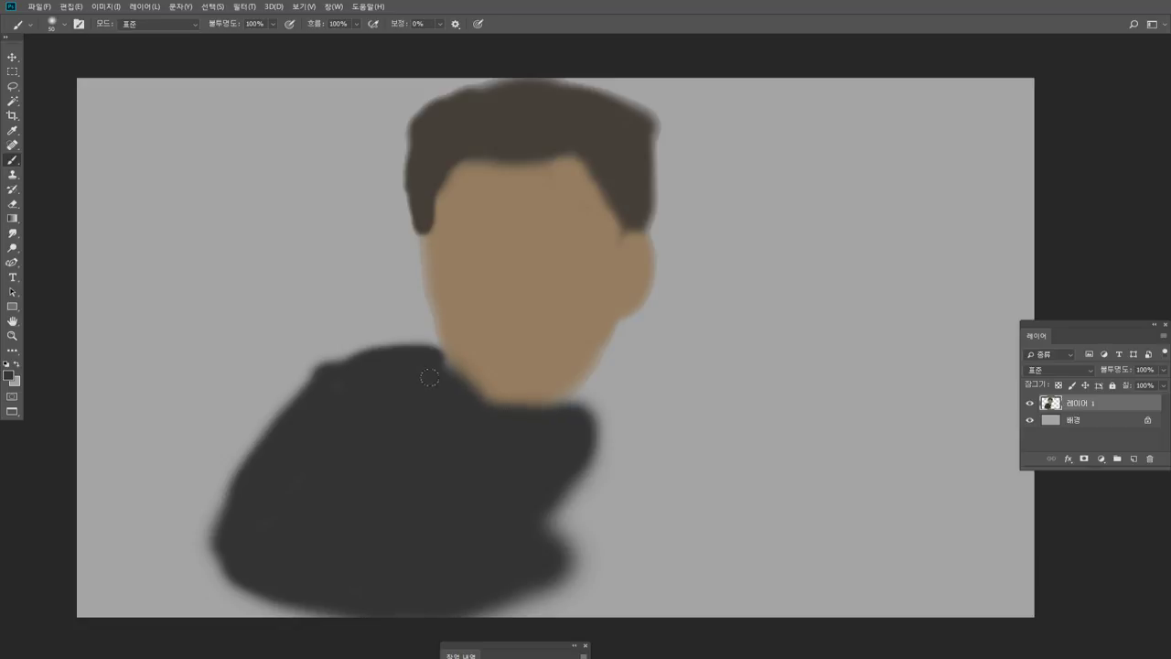
mouse_move(429, 377)
mouse_down()
mouse_move(626, 383)
mouse_move(590, 381)
mouse_move(579, 395)
mouse_move(603, 347)
mouse_move(595, 377)
mouse_up()
Paint a broad outstretched arm in a lighter dark grey from the right shoulder to the canvas's right edge.
alt+click(668, 351)
drag(661, 348, 644, 370)
mouse_move(619, 325)
mouse_down()
mouse_move(810, 357)
mouse_move(723, 416)
mouse_move(814, 402)
mouse_move(792, 374)
mouse_move(925, 387)
mouse_move(774, 363)
mouse_move(946, 413)
mouse_move(995, 458)
mouse_up()
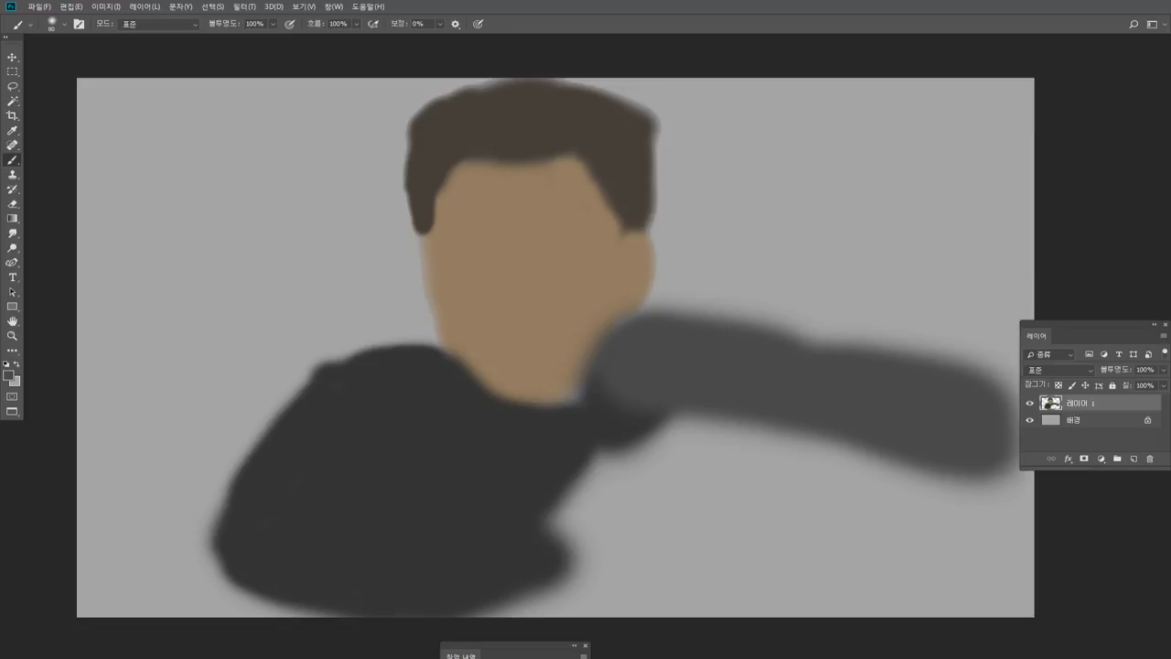
Shift the painted figure layer slightly to the left on the canvas and return to the Brush tool.
click(12, 57)
mouse_move(604, 245)
mouse_down()
mouse_move(539, 248)
mouse_move(552, 246)
mouse_up()
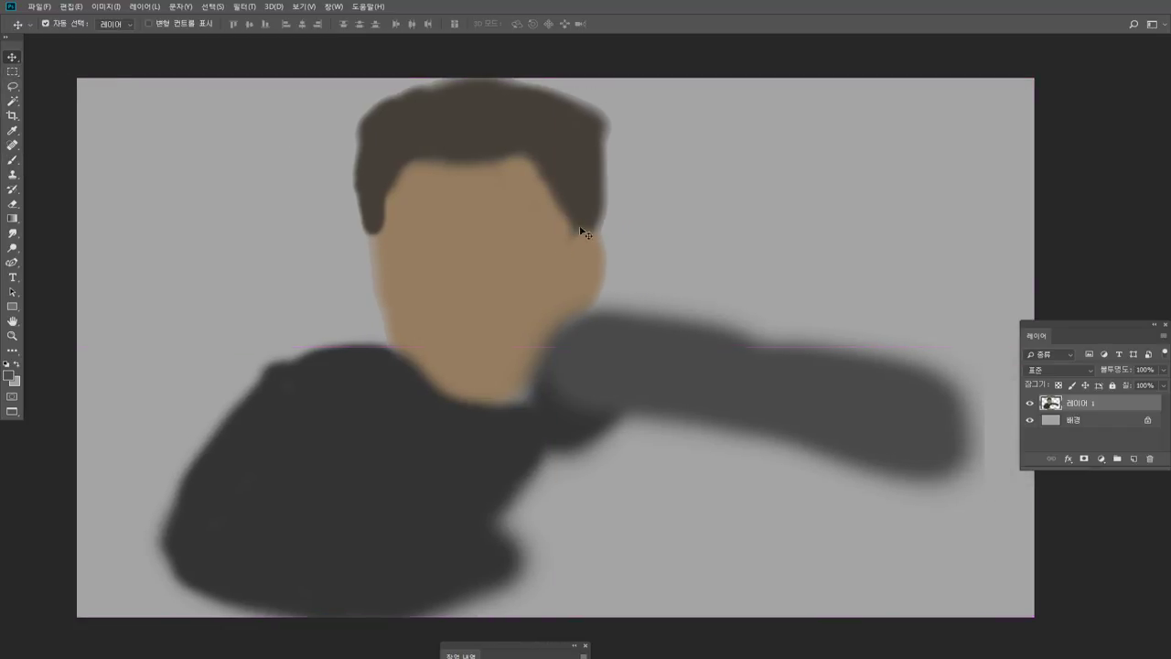
click(12, 160)
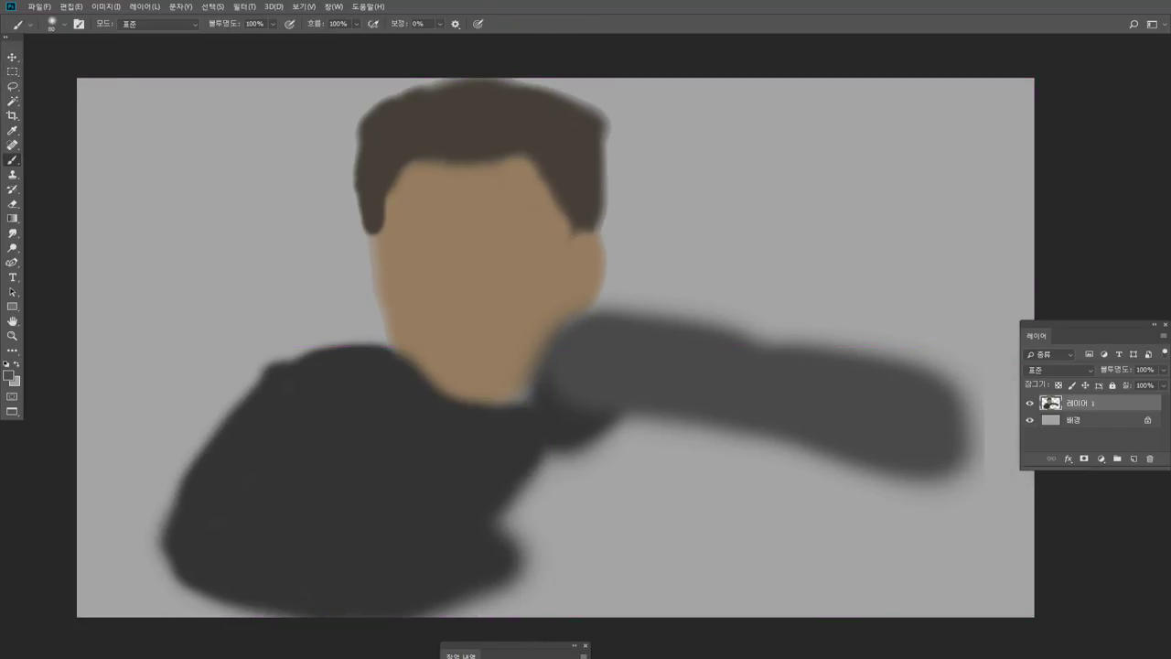
Extend the lighter grey outstretched cylinder with overlapping soft strokes to the canvas's right edge.
drag(901, 388, 1002, 429)
drag(857, 389, 995, 447)
mouse_move(805, 373)
mouse_down()
mouse_move(953, 389)
mouse_move(952, 432)
mouse_move(988, 434)
mouse_up()
mouse_move(738, 375)
mouse_down()
mouse_move(779, 382)
mouse_move(771, 388)
mouse_up()
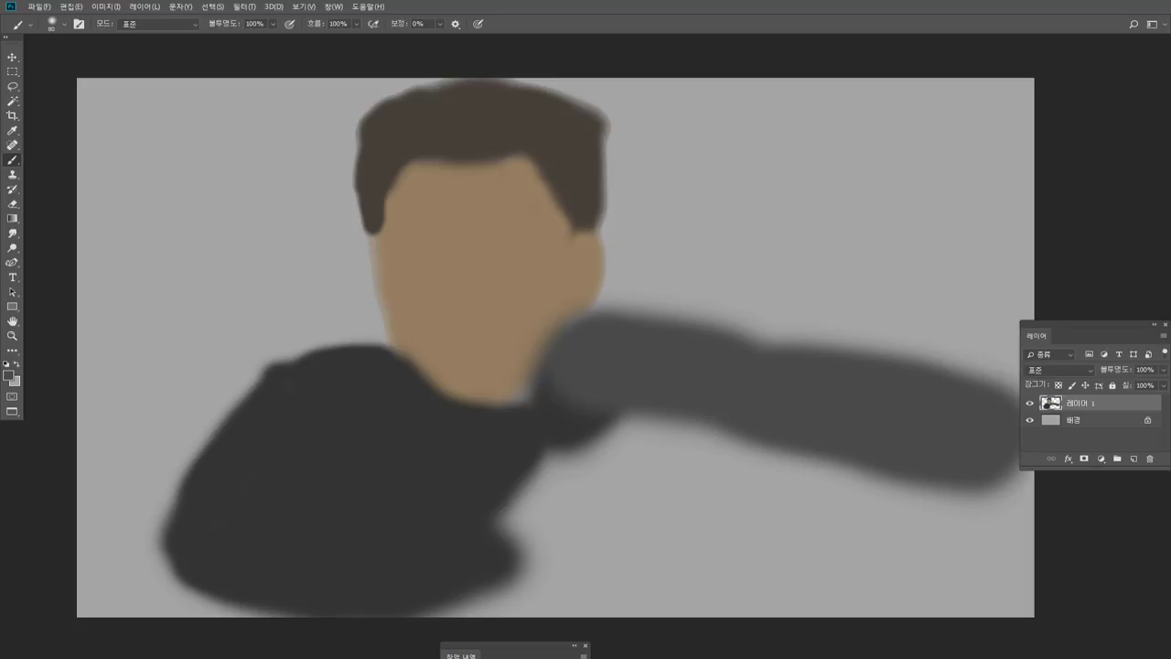
Paint a small skin-tone hand under the grey cylinder and fill in the dark right sleeve and lower torso down to the canvas's bottom edge.
alt+click(517, 319)
drag(633, 441, 618, 408)
drag(618, 485, 604, 496)
alt+click(560, 430)
mouse_move(571, 460)
mouse_down()
mouse_move(564, 474)
mouse_move(518, 473)
mouse_move(494, 520)
mouse_move(562, 546)
mouse_move(581, 530)
mouse_move(677, 540)
mouse_move(668, 458)
mouse_move(732, 485)
mouse_move(657, 428)
mouse_move(760, 490)
mouse_move(747, 497)
mouse_move(705, 445)
mouse_move(774, 515)
mouse_move(666, 522)
mouse_move(732, 581)
mouse_move(877, 604)
mouse_up()
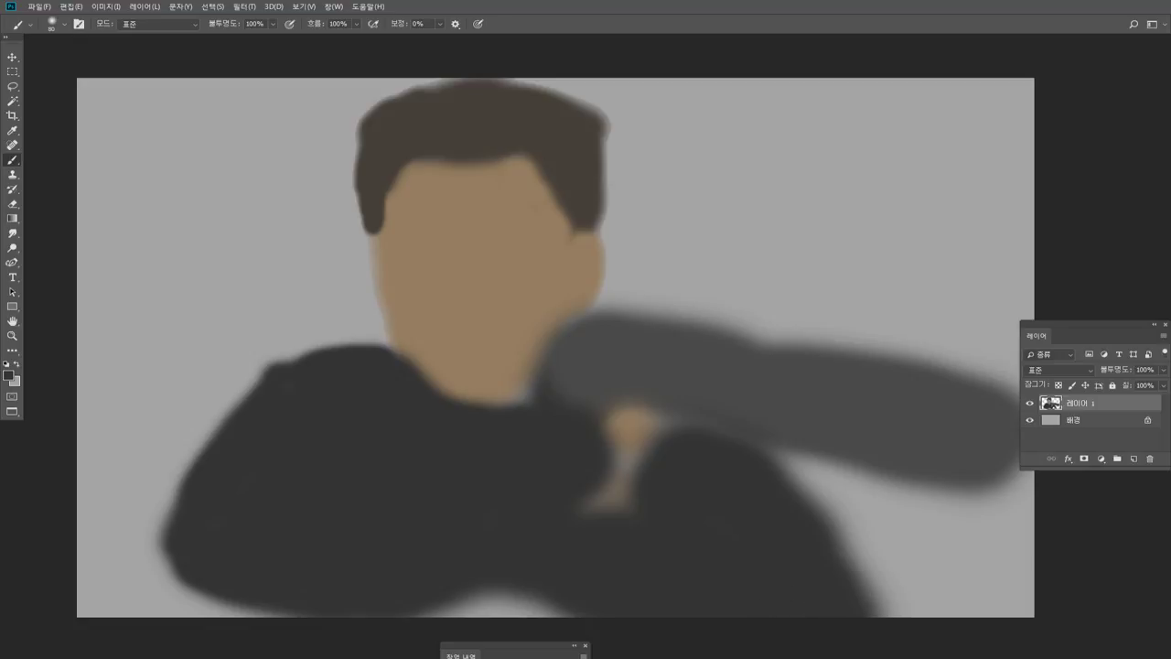
mouse_move(581, 600)
mouse_down()
mouse_move(552, 591)
mouse_move(454, 608)
mouse_move(446, 560)
mouse_move(354, 619)
mouse_move(314, 619)
mouse_move(296, 587)
mouse_move(264, 586)
mouse_move(213, 607)
mouse_up()
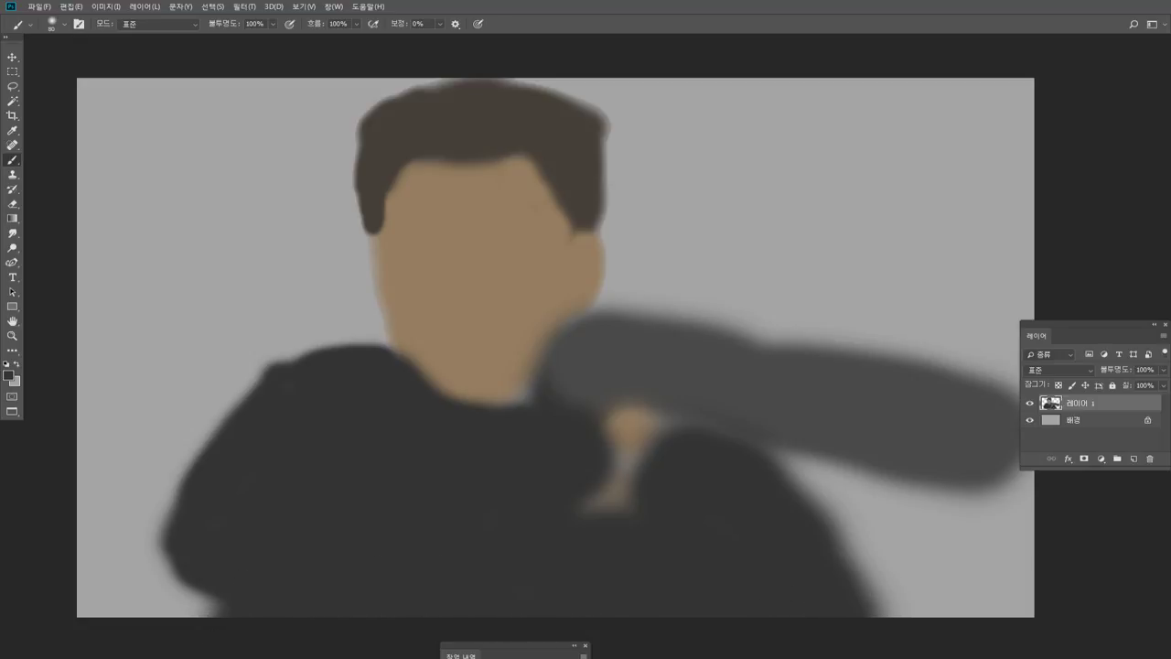
Refine the jaw and collar edges around the chin with sampled skin and clothing colours.
alt+click(772, 408)
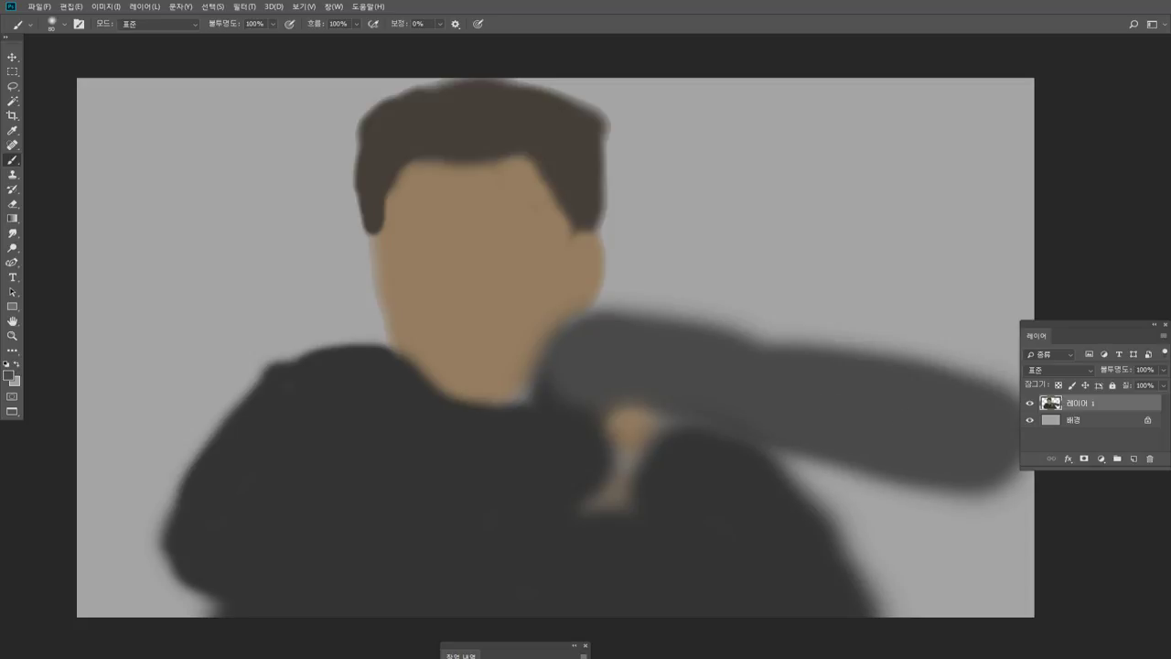
alt+click(673, 382)
alt+click(603, 359)
alt+click(608, 372)
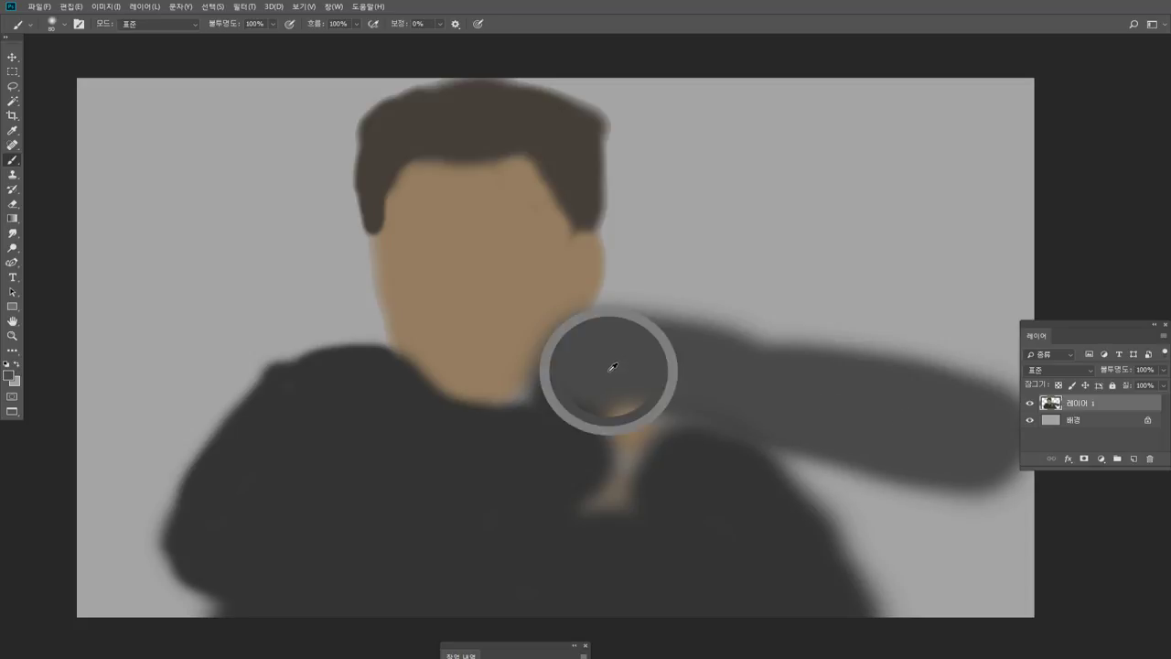
mouse_move(555, 321)
mouse_down()
mouse_move(540, 368)
mouse_move(493, 411)
mouse_up()
alt+click(530, 304)
alt+click(528, 446)
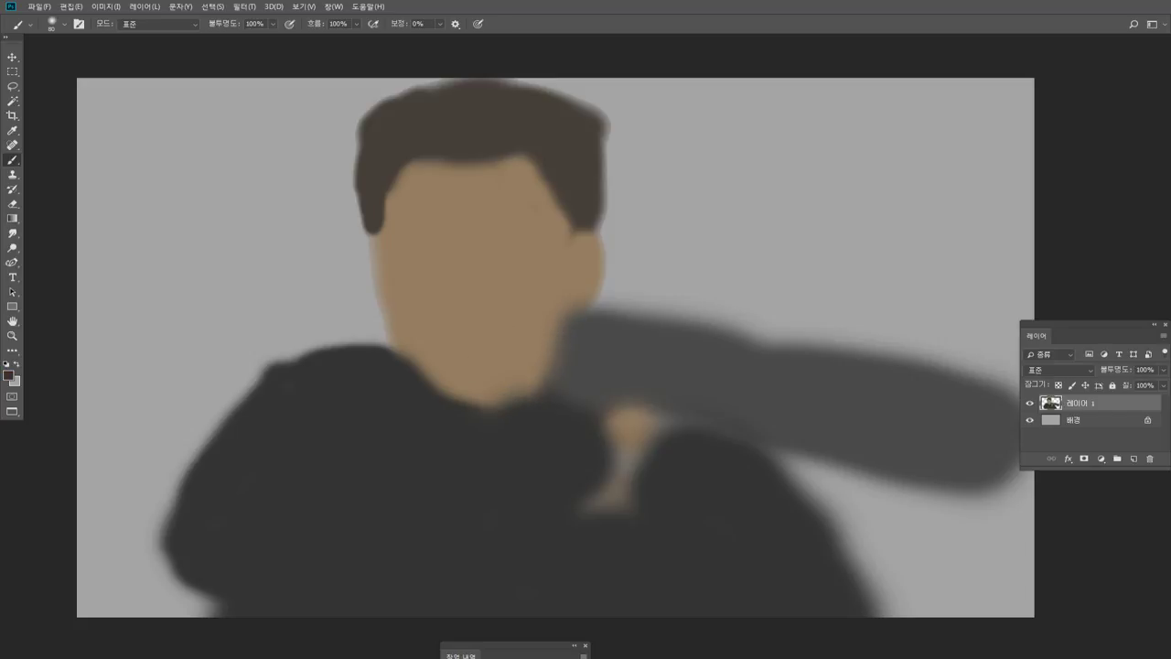
alt+click(482, 374)
drag(434, 350, 466, 394)
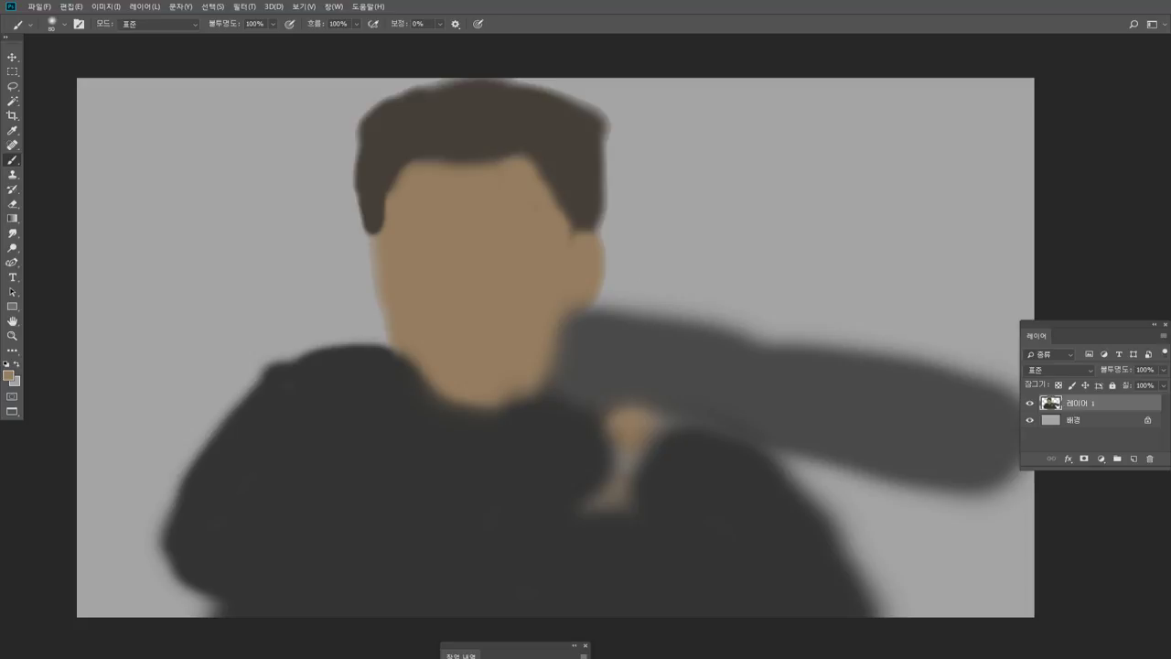
Shade the centre of the face, its right side and the jaw with the Burn tool at varying sizes.
click(11, 248)
click(55, 260)
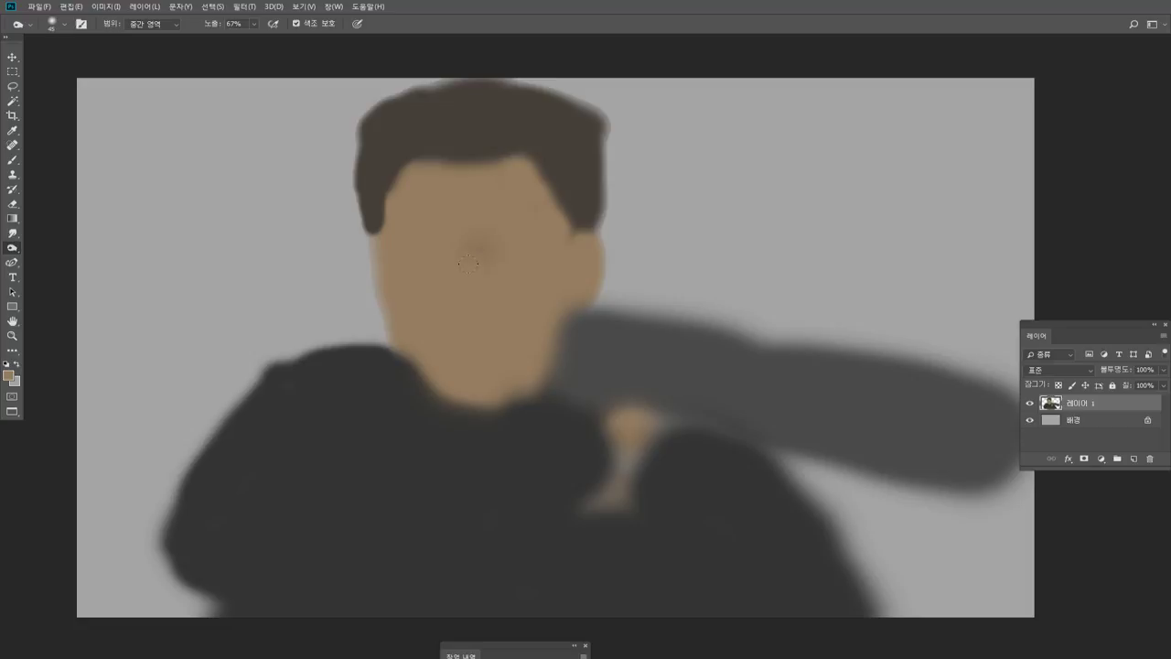
drag(469, 264, 480, 298)
key(])
key(])
key(])
drag(549, 170, 526, 297)
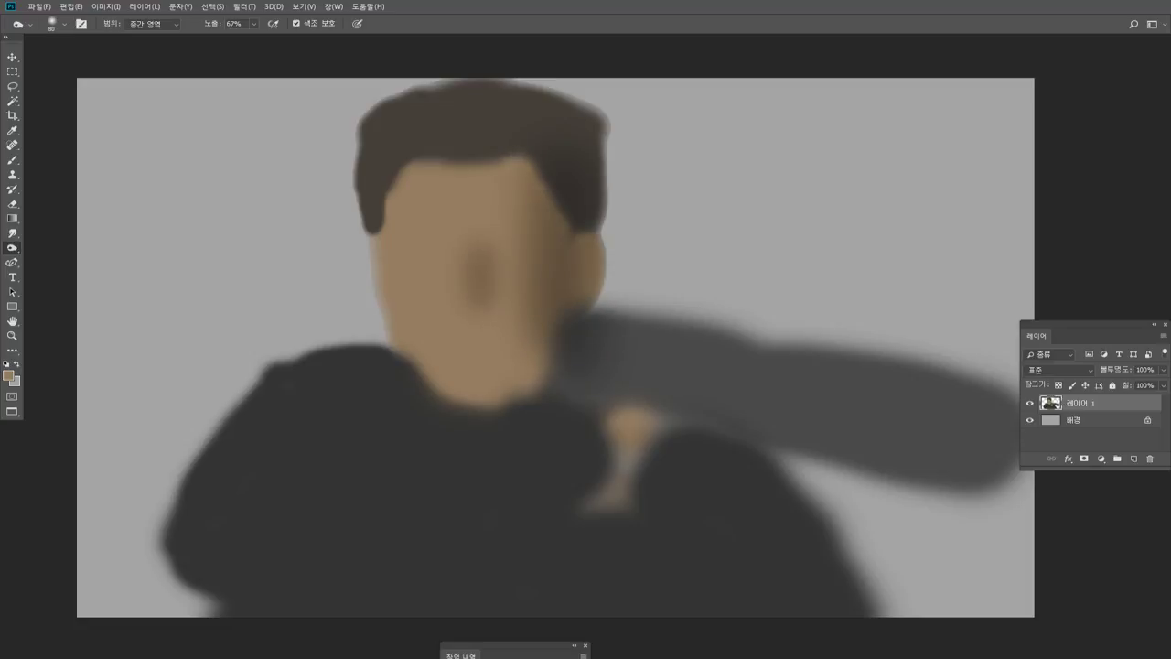
mouse_move(547, 345)
mouse_down()
mouse_move(509, 424)
mouse_move(515, 385)
mouse_up()
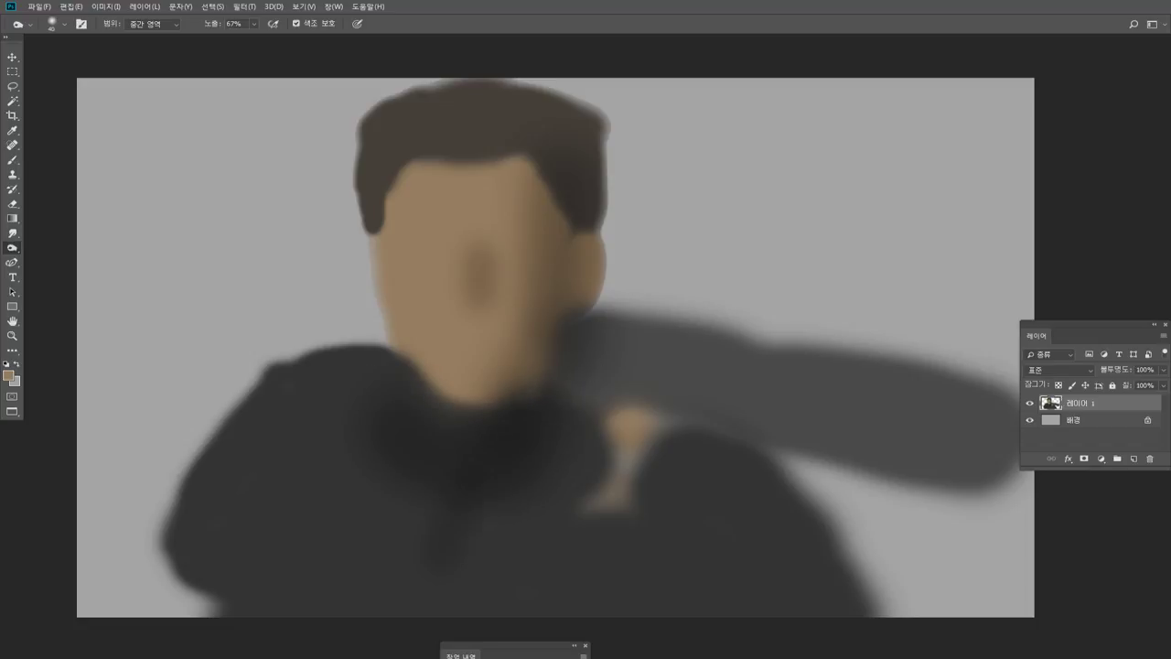
Burn shadows along the jacket's centre line, the left sleeve's lower edge and the left shoulder.
key([)
drag(465, 476, 433, 604)
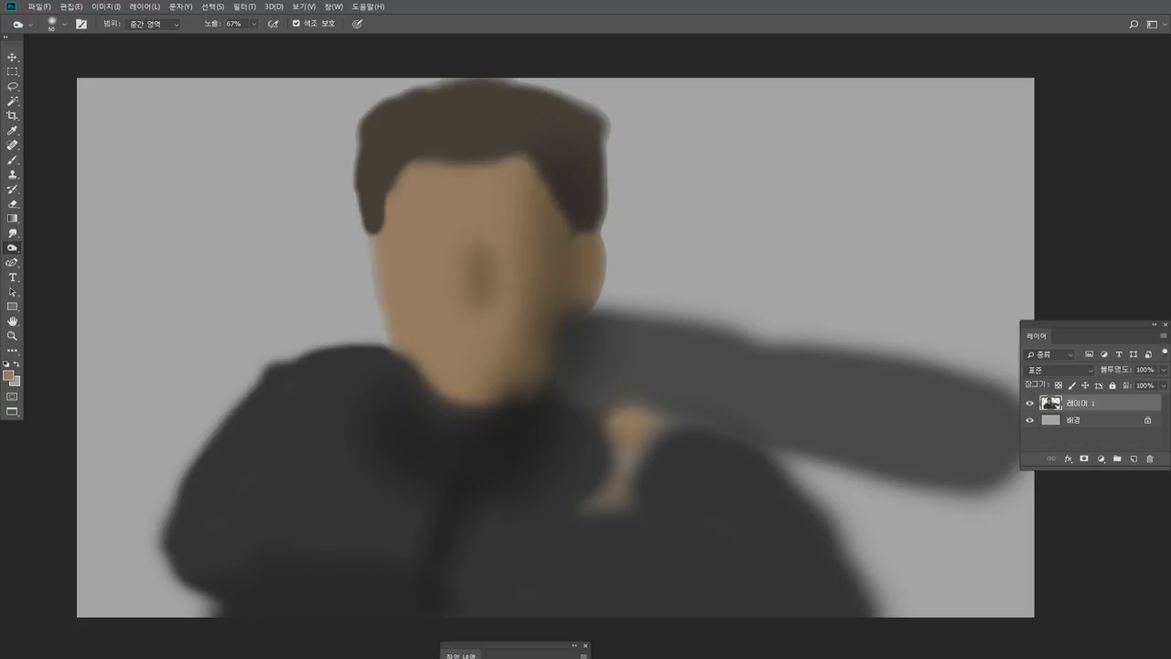
drag(183, 562, 246, 580)
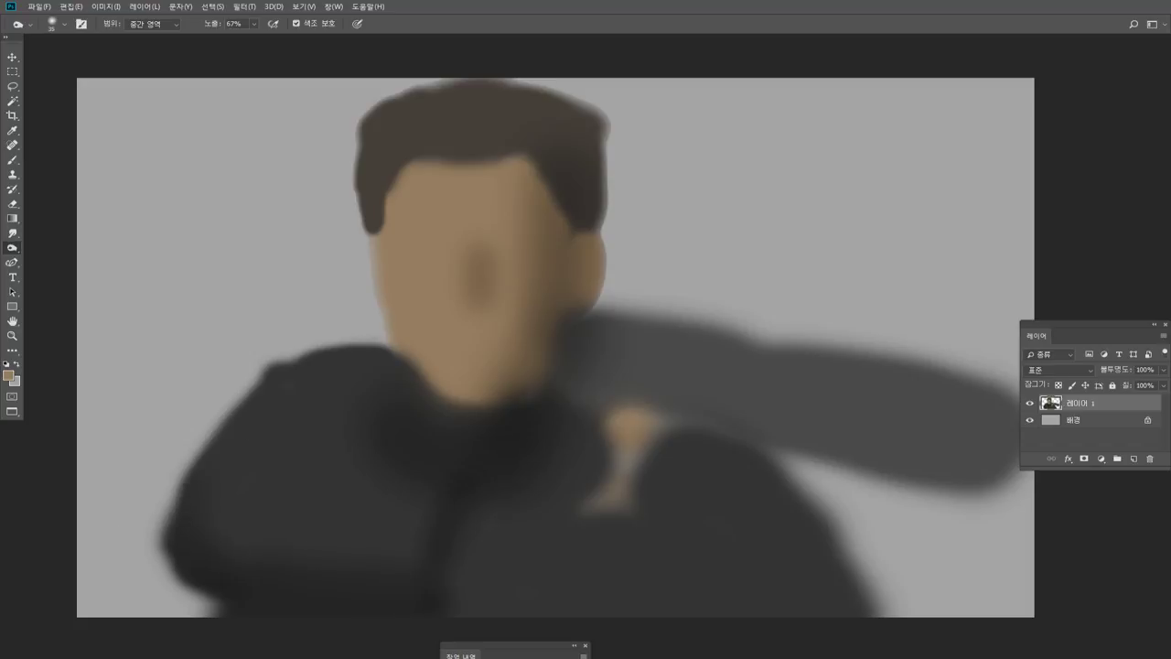
drag(371, 346, 411, 367)
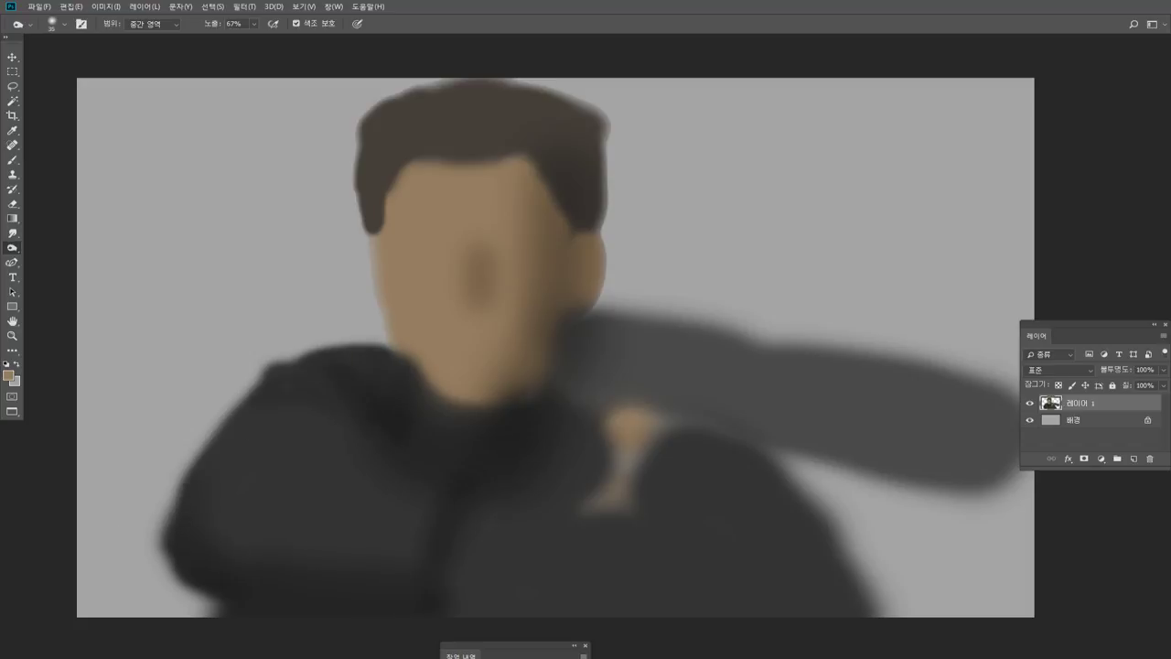
Burn small fold creases into the upper left sleeve with a smaller brush.
key([)
key([)
key([)
mouse_move(356, 445)
mouse_down()
mouse_move(261, 477)
mouse_move(364, 449)
mouse_up()
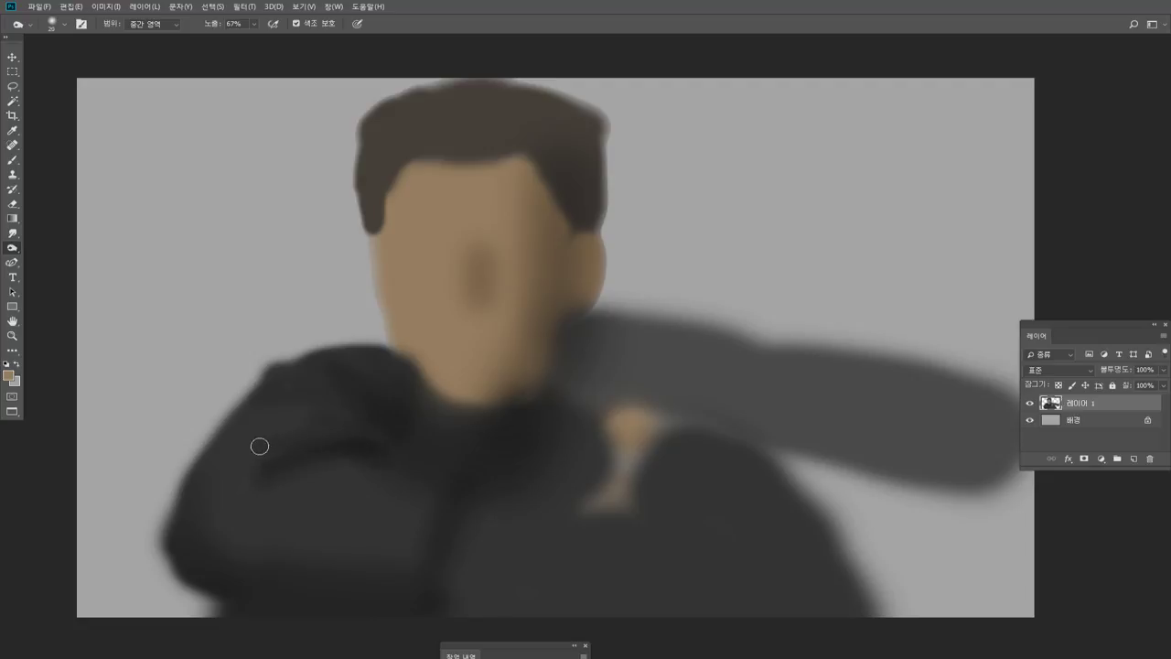
mouse_move(259, 447)
mouse_down()
mouse_move(382, 438)
mouse_move(293, 446)
mouse_move(325, 431)
mouse_up()
key([)
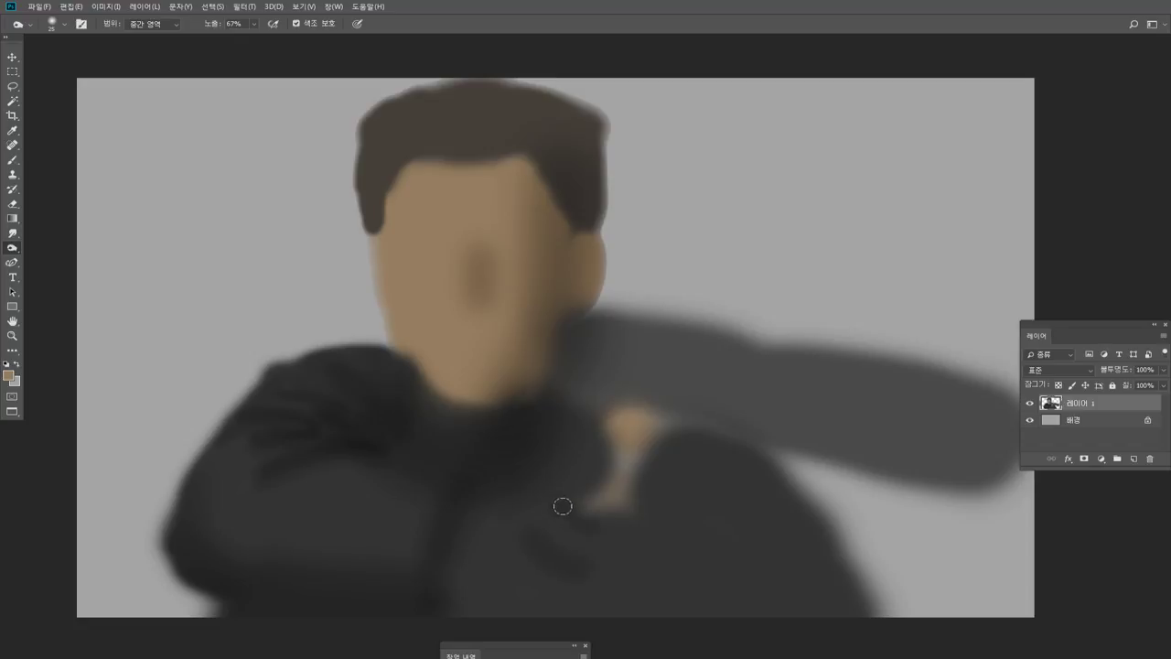
Burn curved fabric folds into the lower chest and a long crease down the right sleeve.
drag(562, 507, 616, 543)
mouse_move(517, 528)
mouse_down()
mouse_move(591, 578)
mouse_move(521, 582)
mouse_move(507, 566)
mouse_up()
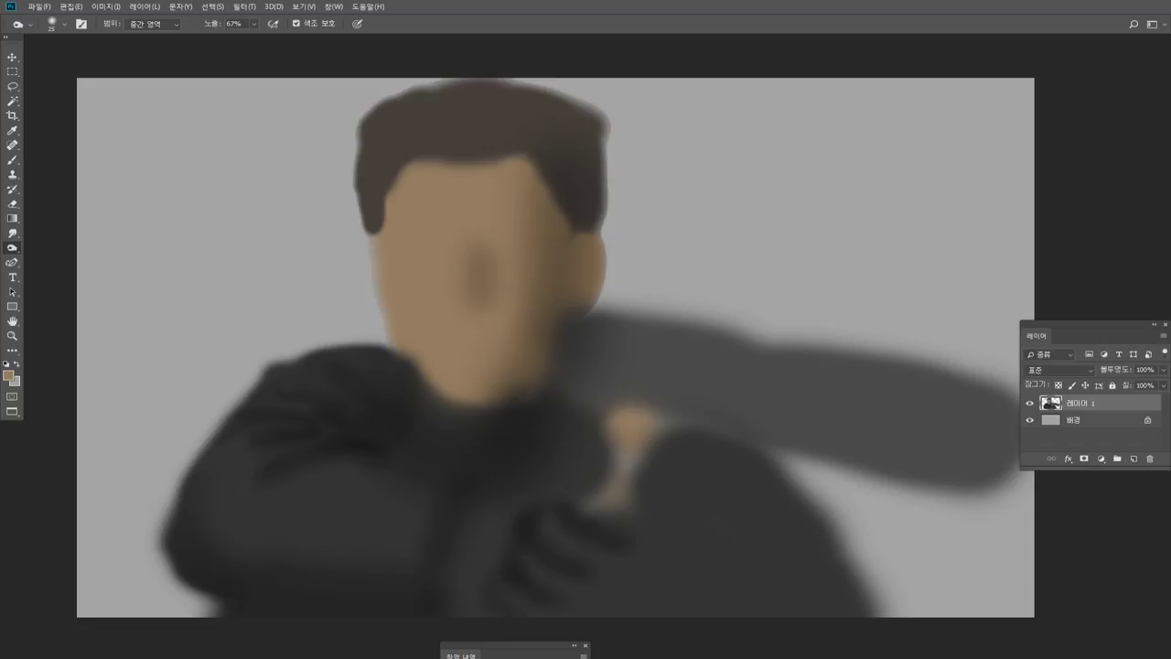
drag(682, 527, 717, 571)
key(bracketleft)
key(bracketleft)
mouse_move(664, 493)
mouse_down()
mouse_move(685, 515)
mouse_move(661, 489)
mouse_move(673, 501)
mouse_move(665, 486)
mouse_move(679, 487)
mouse_move(728, 602)
mouse_up()
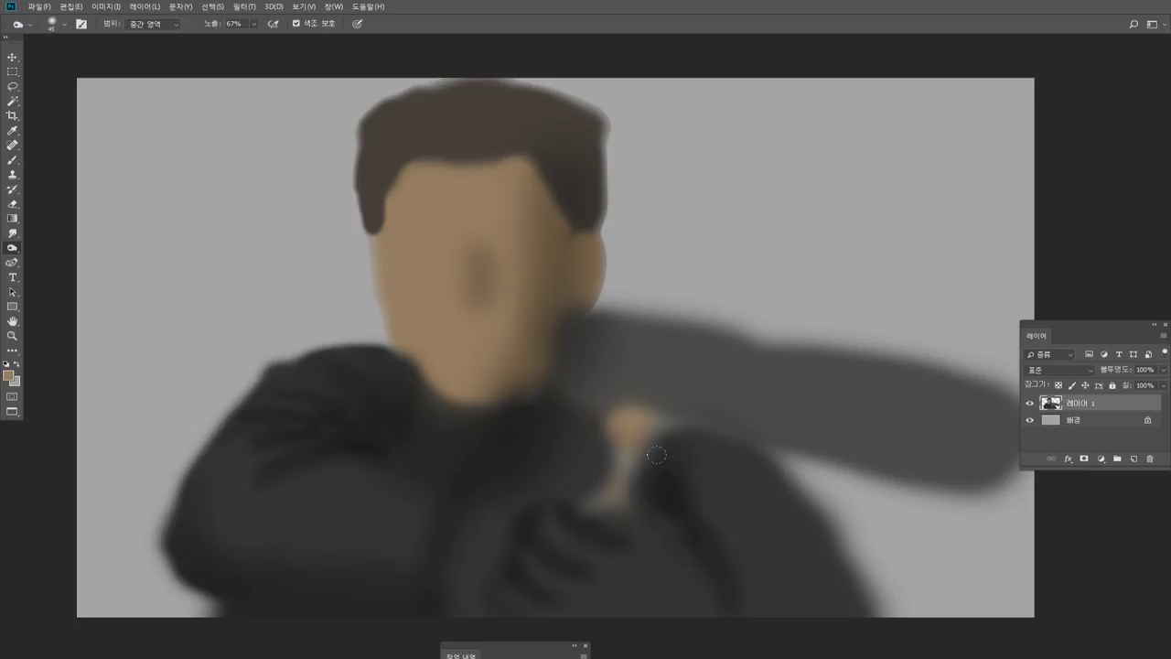
Burn the grey cylinder's underside, a band across it and a thin lengthwise line, and darken the right sleeve's outer edge.
mouse_move(714, 426)
mouse_down()
mouse_move(902, 453)
mouse_move(1043, 494)
mouse_up()
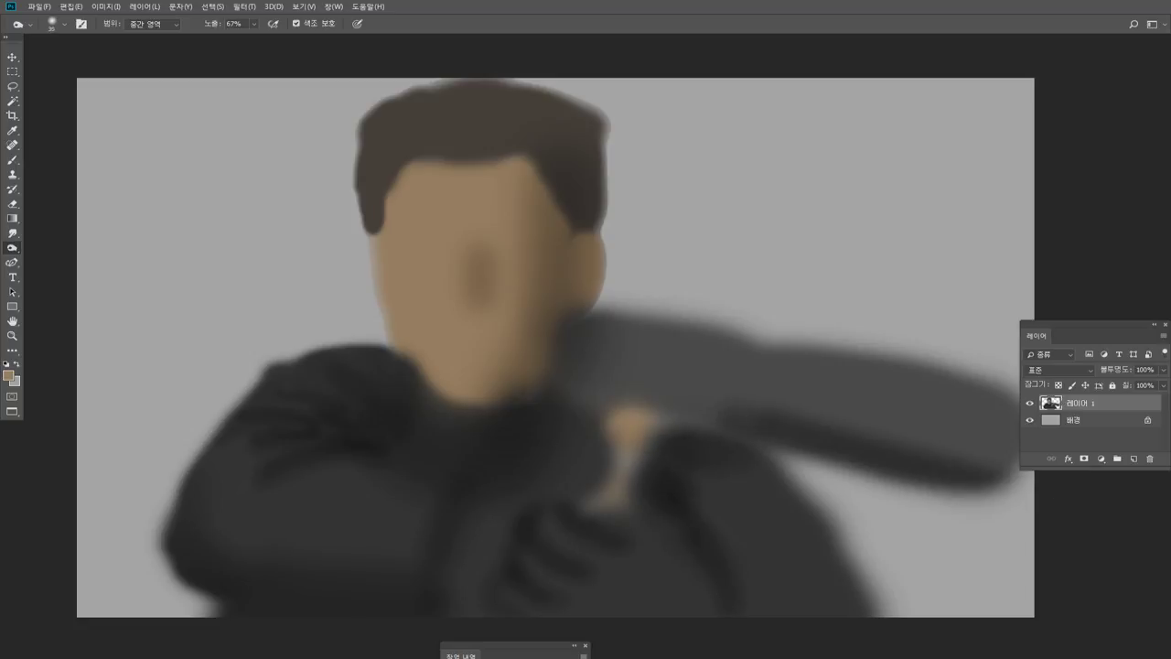
key(bracketleft)
mouse_move(731, 362)
mouse_down()
mouse_move(732, 424)
mouse_move(734, 368)
mouse_move(737, 412)
mouse_up()
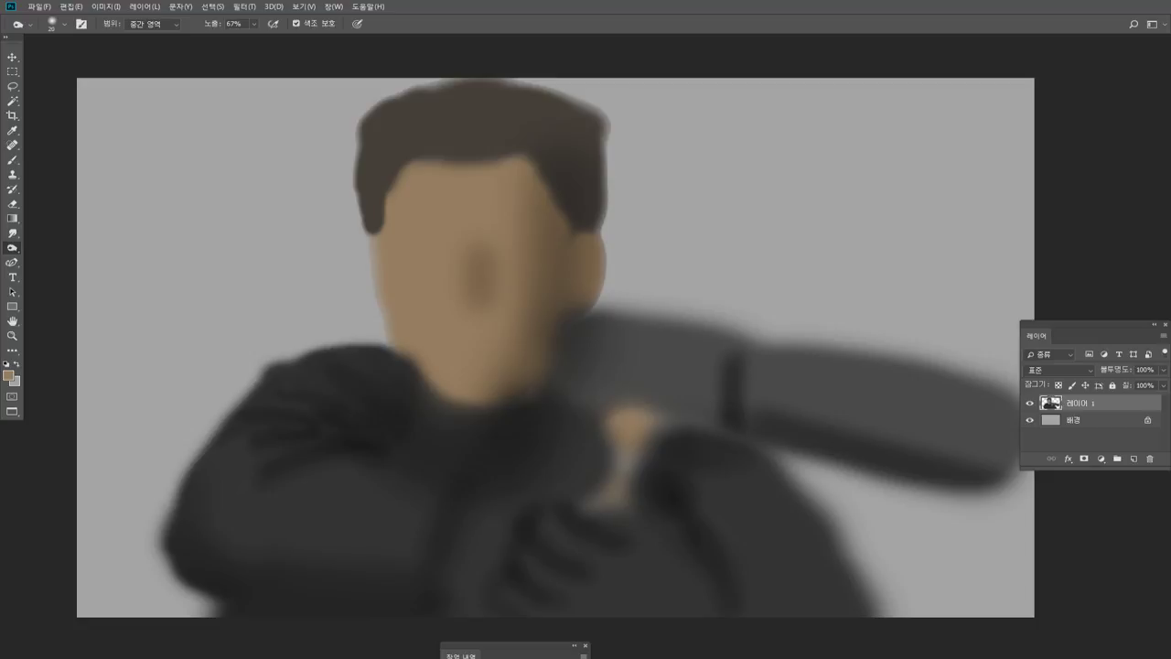
key(bracketleft)
drag(585, 382, 701, 404)
key(bracketright)
key(bracketright)
mouse_move(767, 465)
mouse_down()
mouse_move(831, 580)
mouse_move(869, 604)
mouse_up()
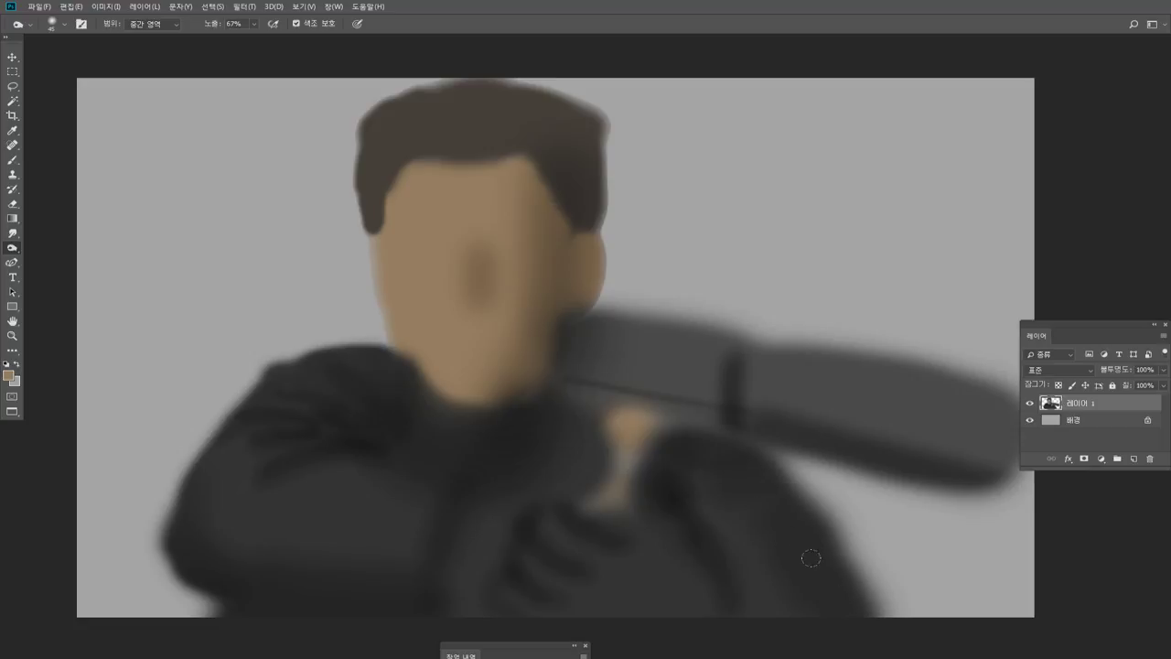
Smudge the cylinder's dark band into a curve and straighten the upper edge with the Smudge tool at 31% strength.
click(12, 233)
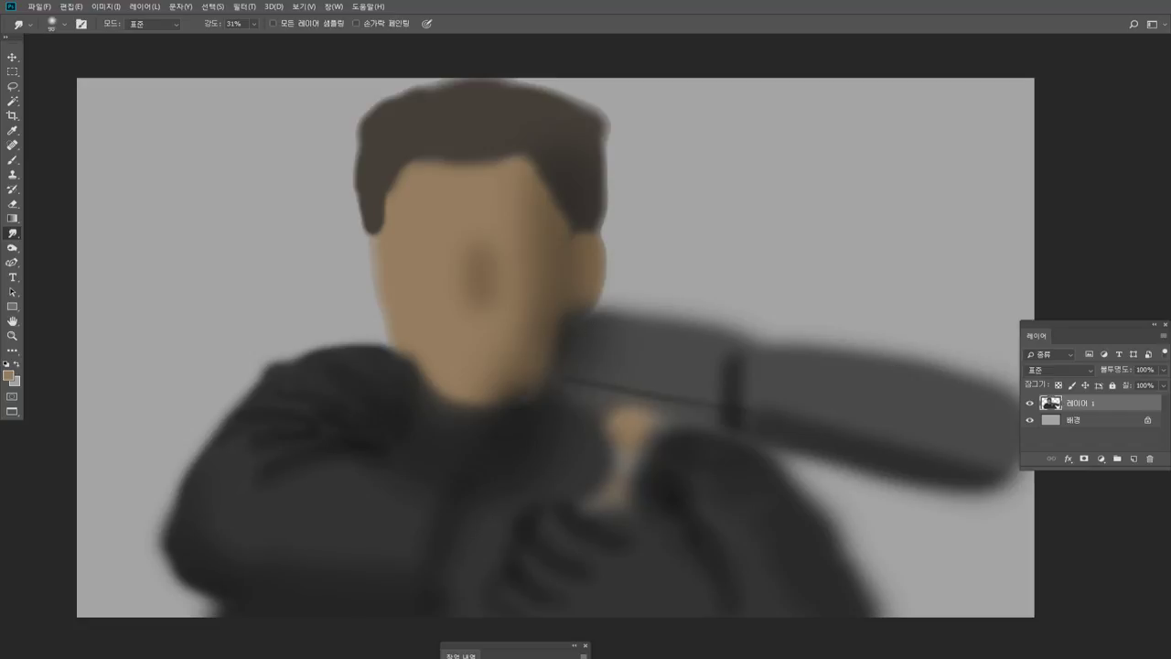
mouse_move(706, 347)
mouse_down()
mouse_move(665, 334)
mouse_move(700, 367)
mouse_up()
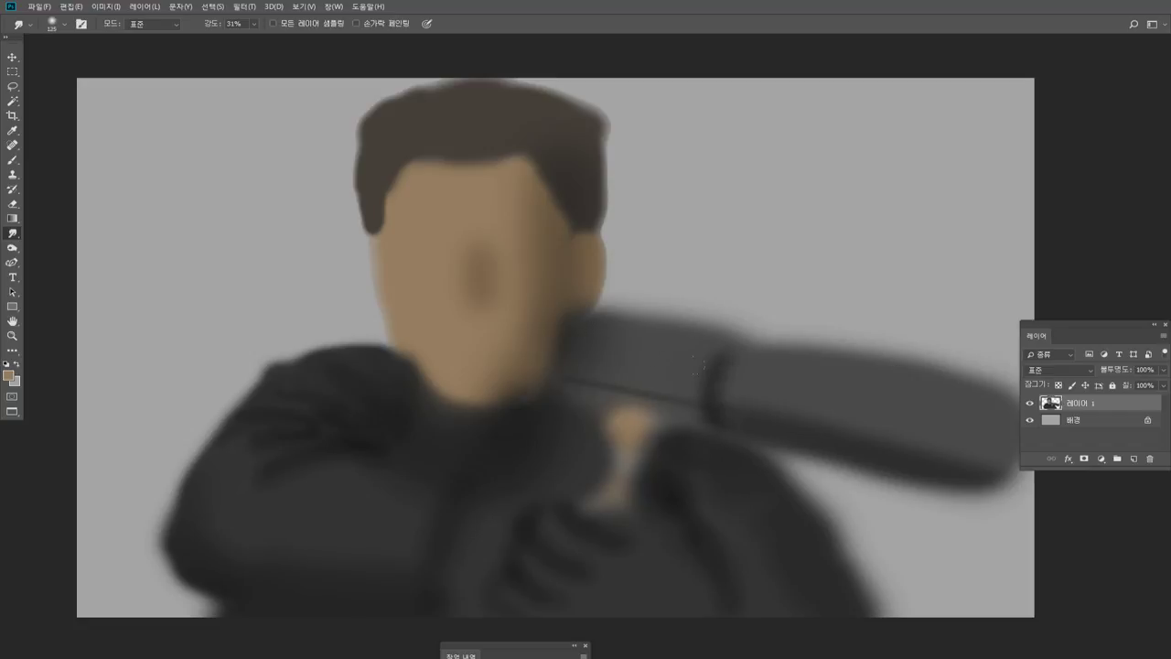
drag(789, 316, 988, 364)
drag(828, 327, 865, 339)
drag(950, 365, 987, 375)
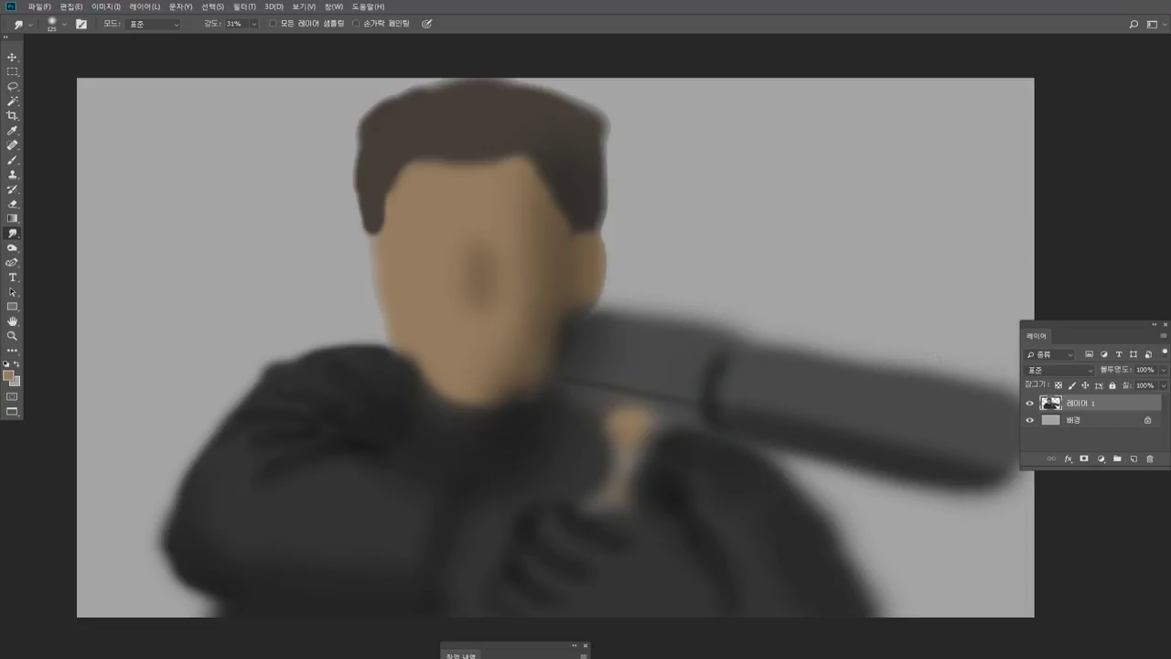
drag(801, 347, 858, 359)
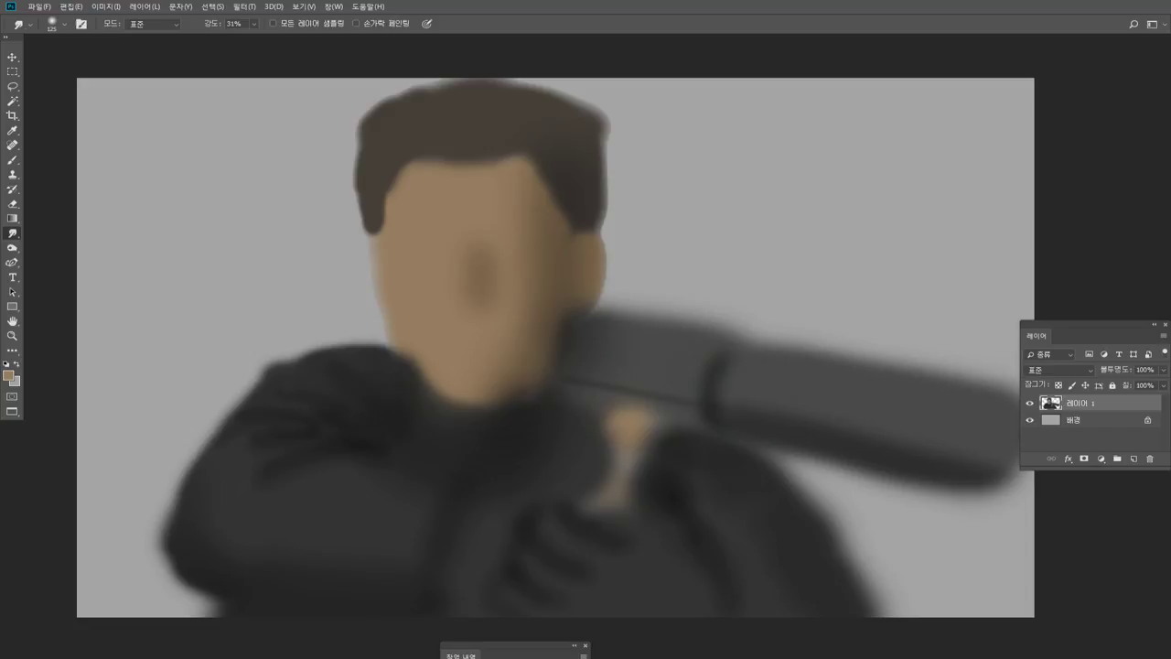
Move the Layers panel clear of the canvas and paint a dark round opening on the cylinder's right end.
drag(1078, 328, 1104, 265)
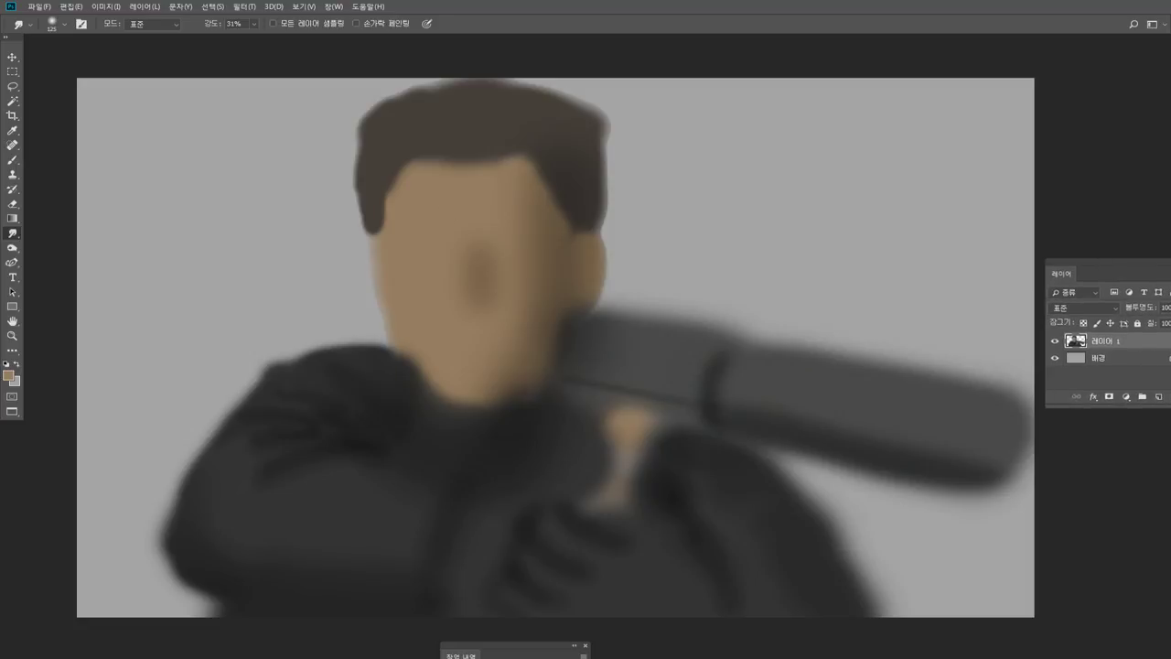
click(18, 162)
alt+click(661, 455)
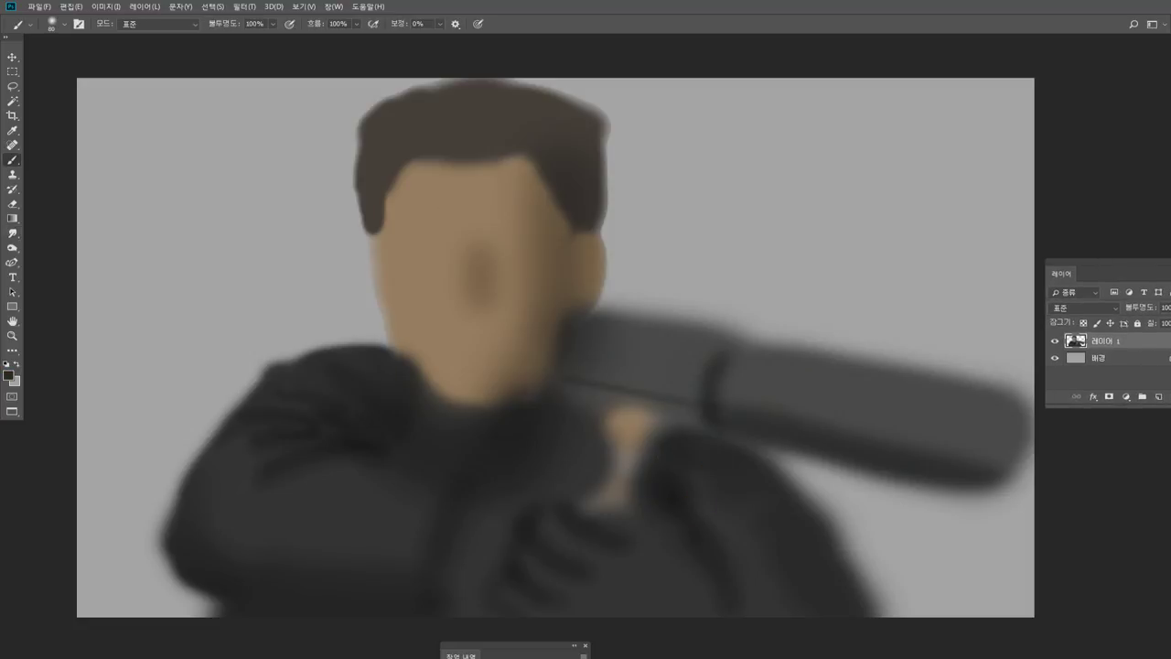
mouse_move(988, 416)
mouse_down()
mouse_move(949, 403)
mouse_move(968, 418)
mouse_move(961, 429)
mouse_up()
alt+click(981, 437)
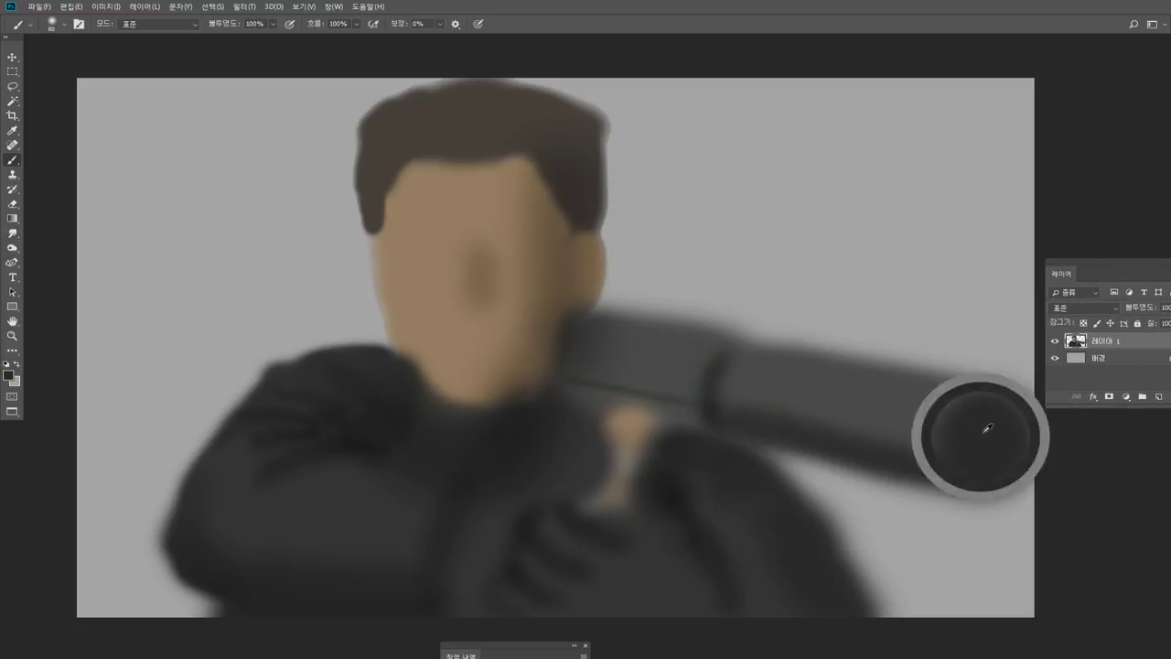
drag(1014, 399, 957, 405)
alt+click(858, 410)
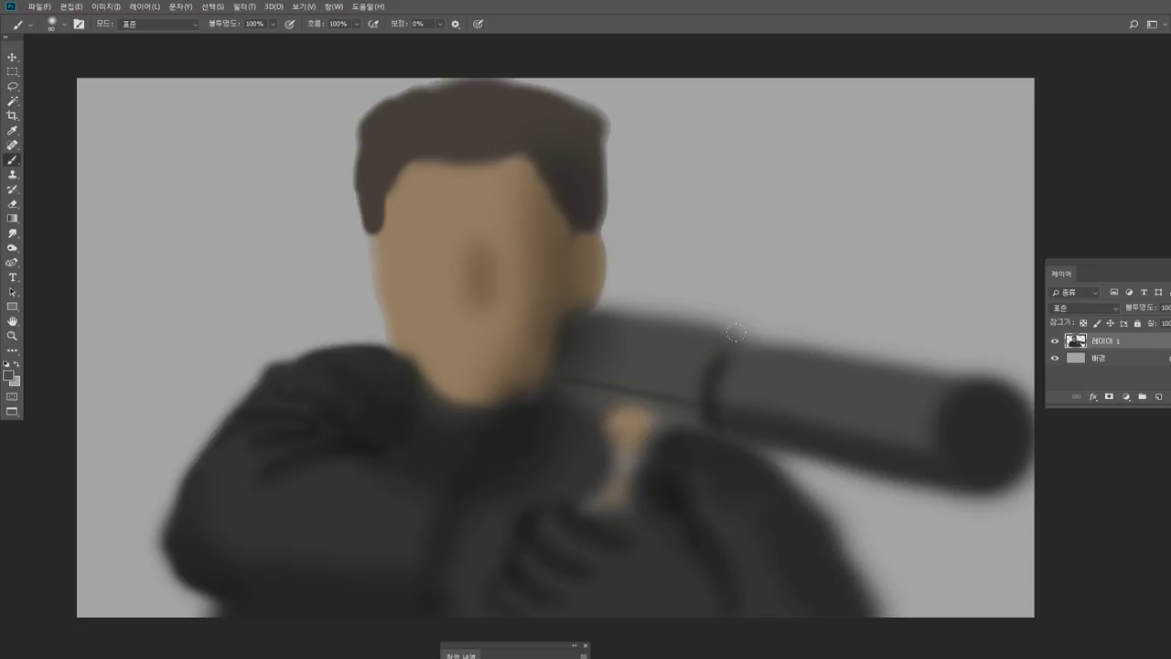
Redo the grey stroke that builds up the cylinder's upper edge and repaint the dark round end over it.
drag(752, 344, 958, 361)
key(ctrl+z)
mouse_move(760, 338)
mouse_down()
mouse_move(924, 359)
mouse_move(950, 375)
mouse_up()
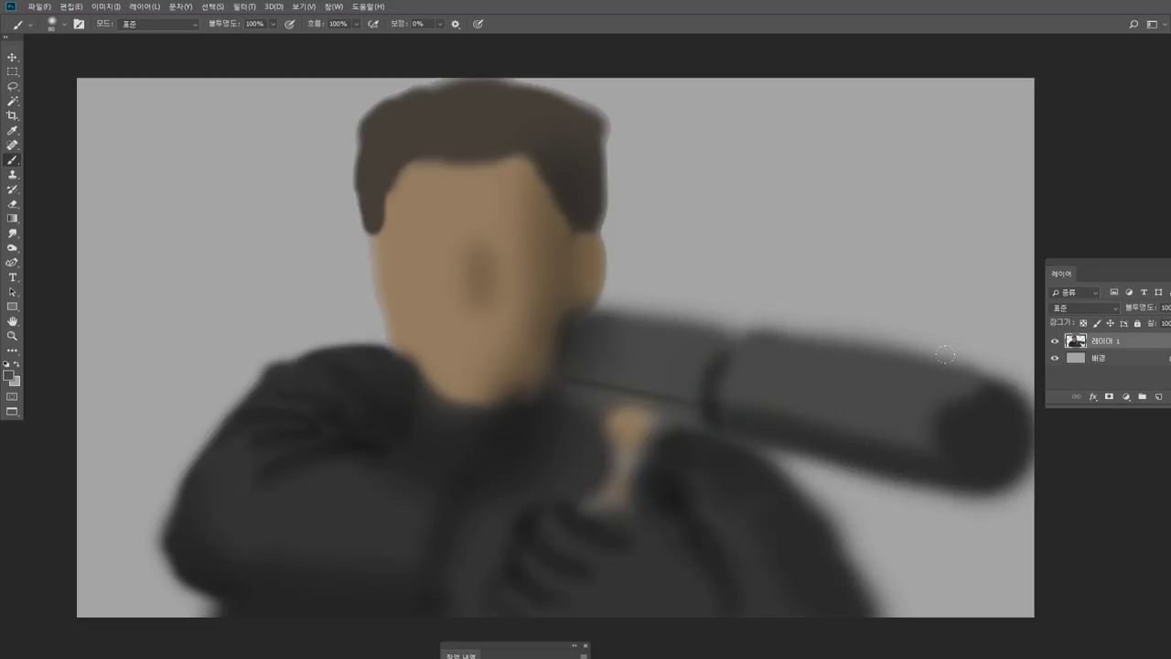
mouse_move(993, 414)
mouse_down()
mouse_move(963, 380)
mouse_move(942, 395)
mouse_up()
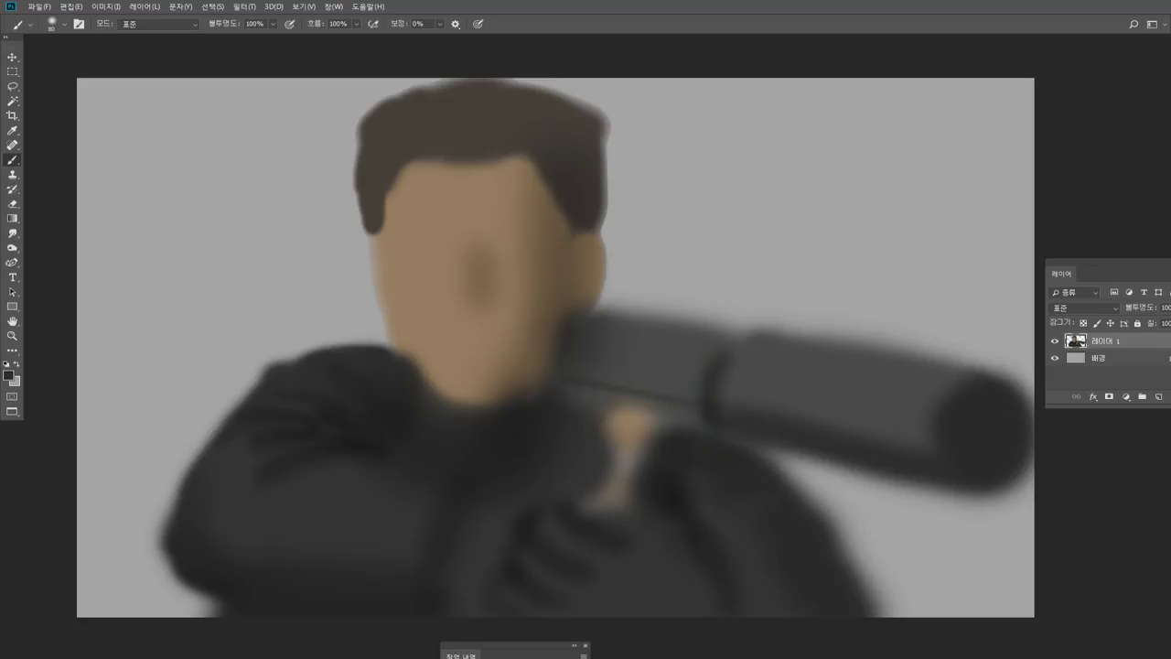
Sharpen the cylinder's blurry upper edge between the ear and the band with the Eraser.
click(16, 203)
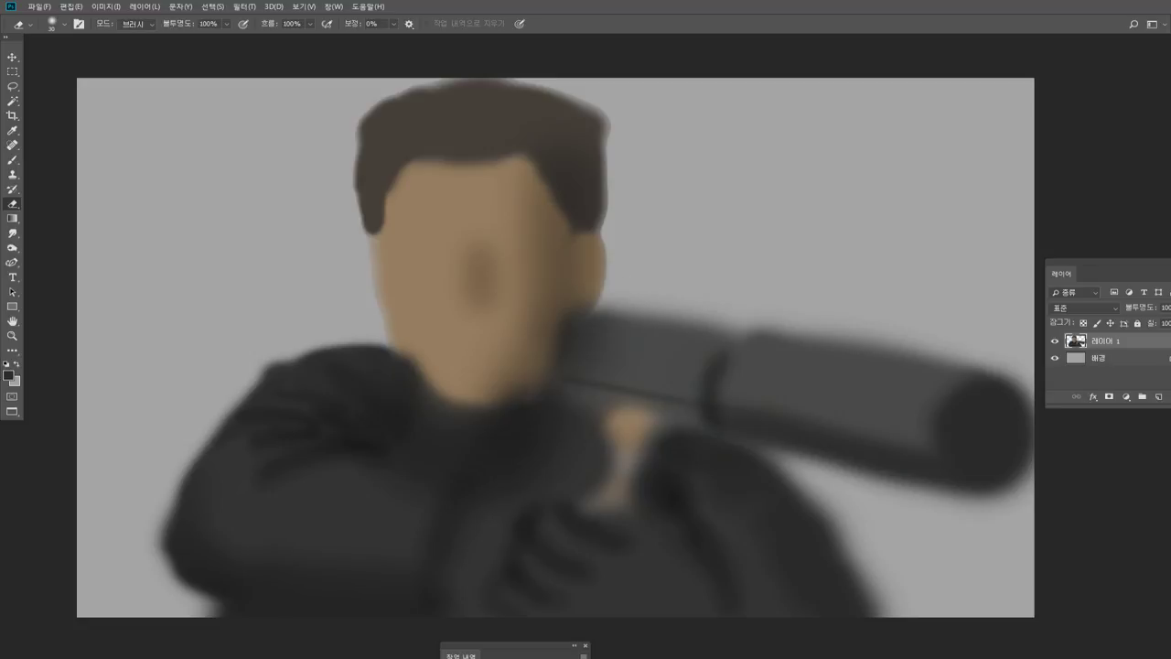
mouse_move(639, 306)
mouse_down()
mouse_move(736, 327)
mouse_move(826, 314)
mouse_move(748, 330)
mouse_up()
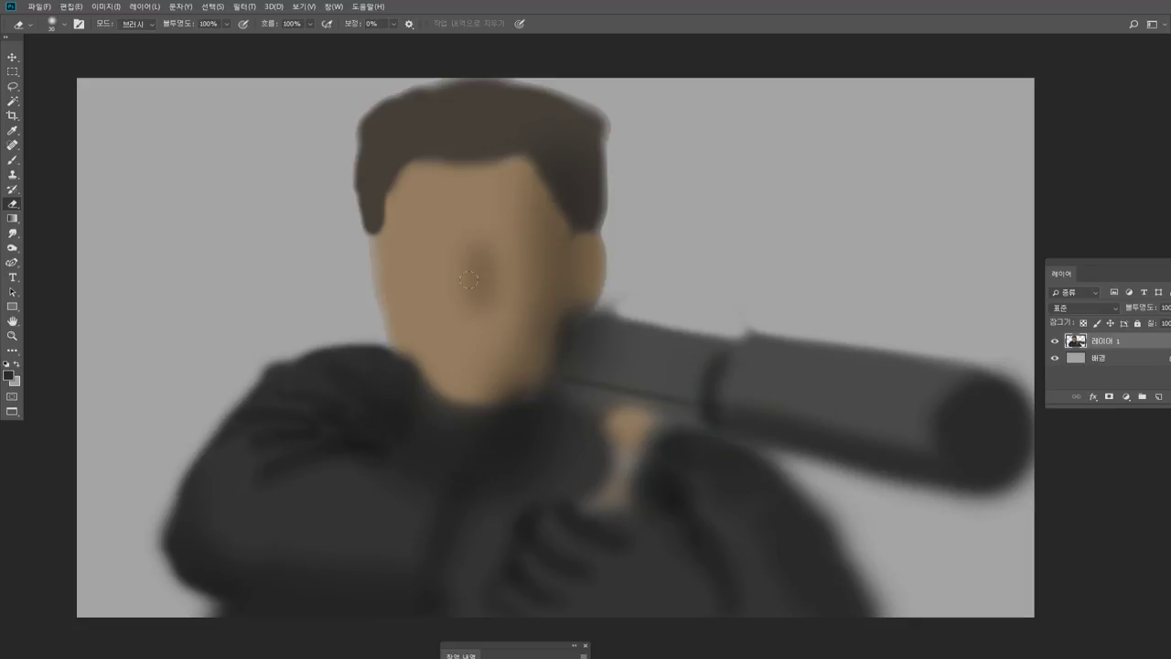
Paint the dark grey gloved hand below the barrel and add a rounded fingertip in the skin tone sampled from the nearby finger.
key(b)
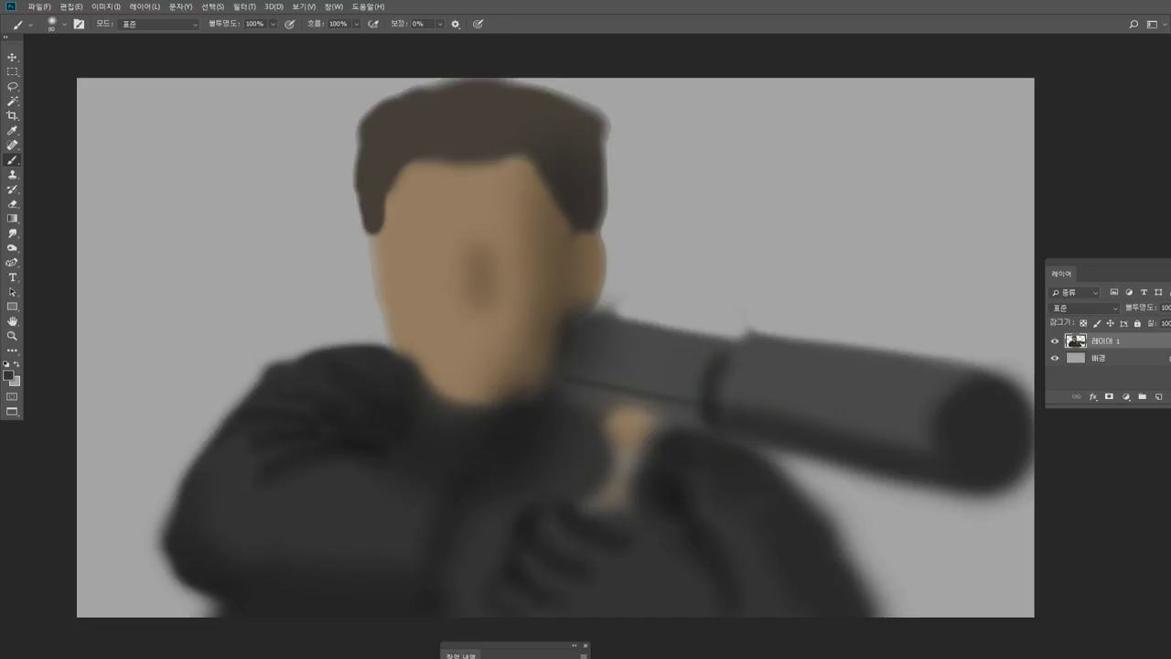
mouse_move(519, 455)
mouse_down()
mouse_move(501, 461)
mouse_move(514, 438)
mouse_move(494, 463)
mouse_move(549, 414)
mouse_up()
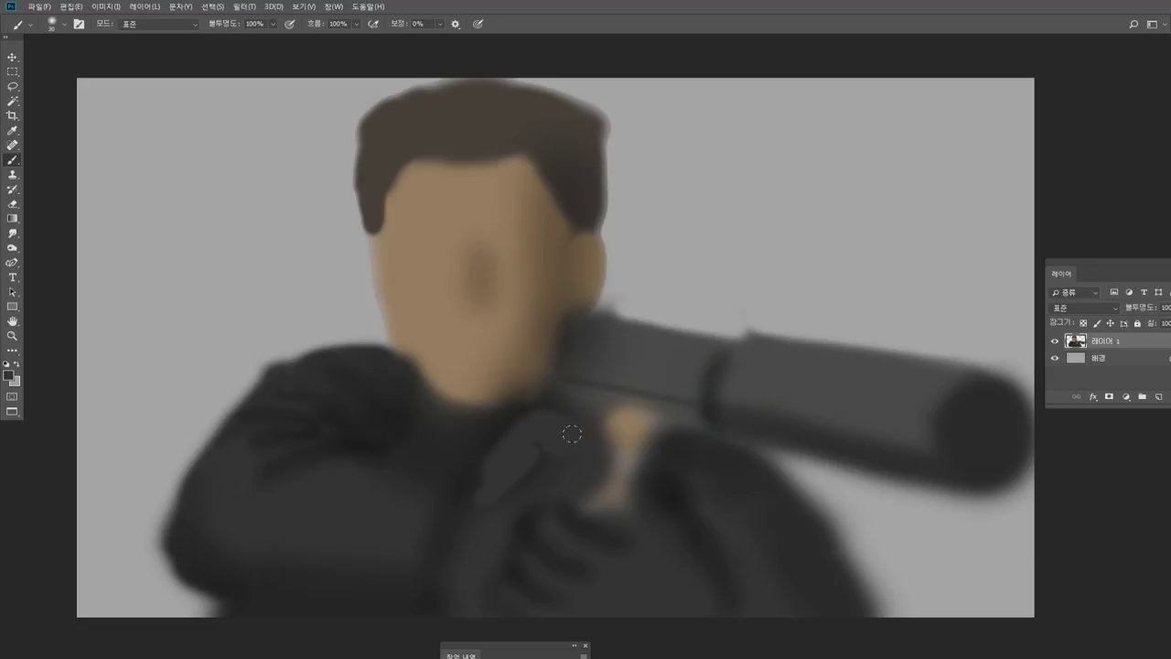
alt+click(626, 427)
mouse_move(596, 460)
mouse_down()
mouse_move(562, 479)
mouse_move(578, 476)
mouse_move(587, 493)
mouse_move(568, 478)
mouse_move(593, 497)
mouse_up()
key(ctrl+z)
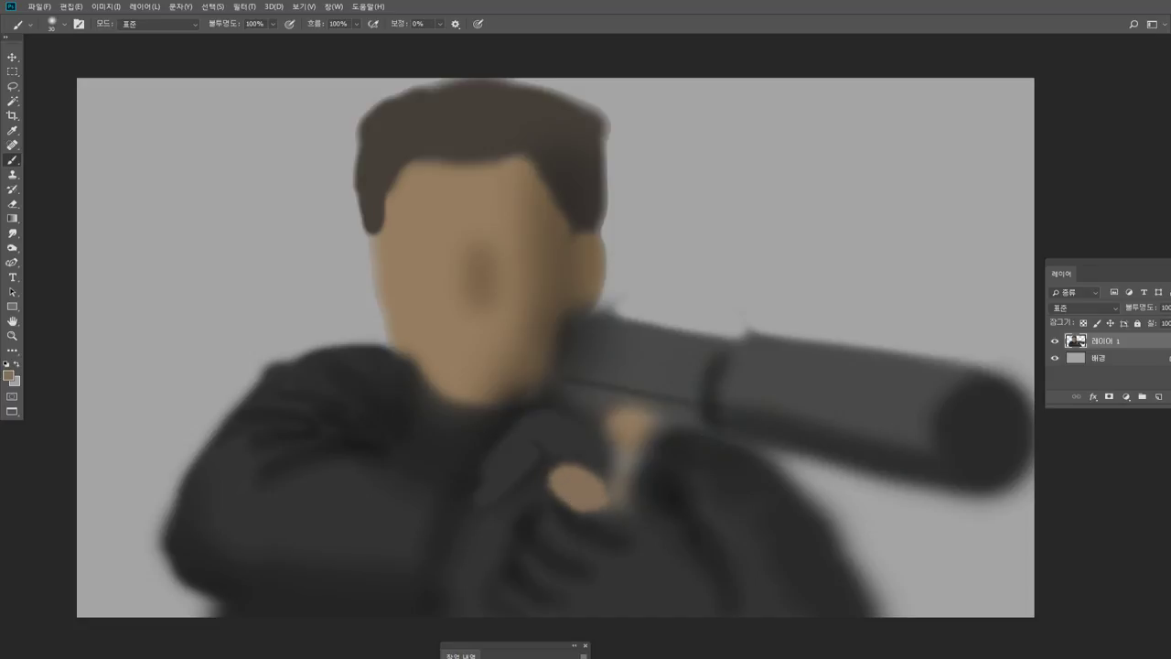
Darken fabric folds across the left sleeve and elbow with the Burn tool at 67% midtone exposure, reducing the brush for finer creases.
alt+click(495, 501)
key(o)
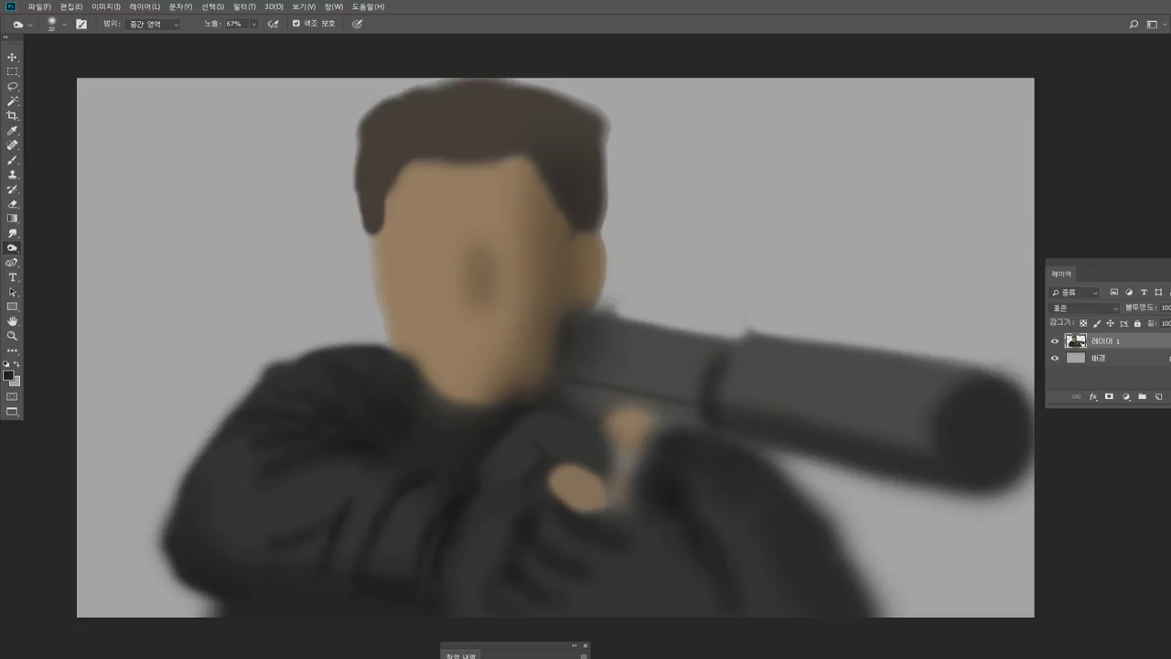
key(bracketleft)
key(bracketleft)
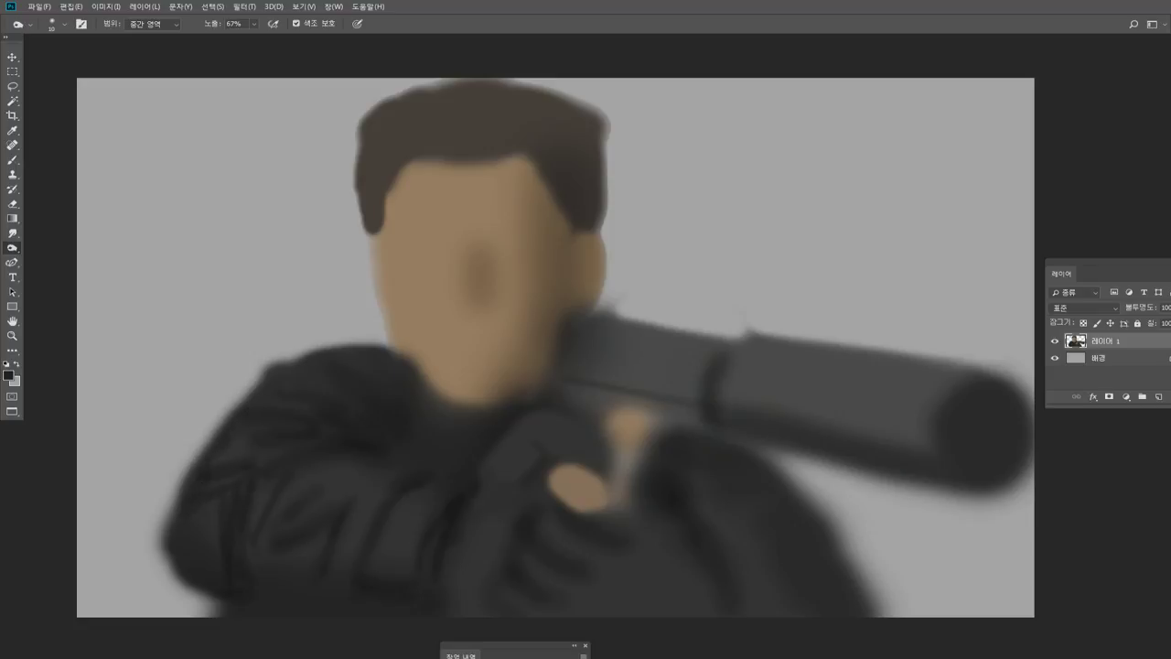
Smudge the outer contour of the left sleeve inward from shoulder to elbow at 31% strength.
click(13, 233)
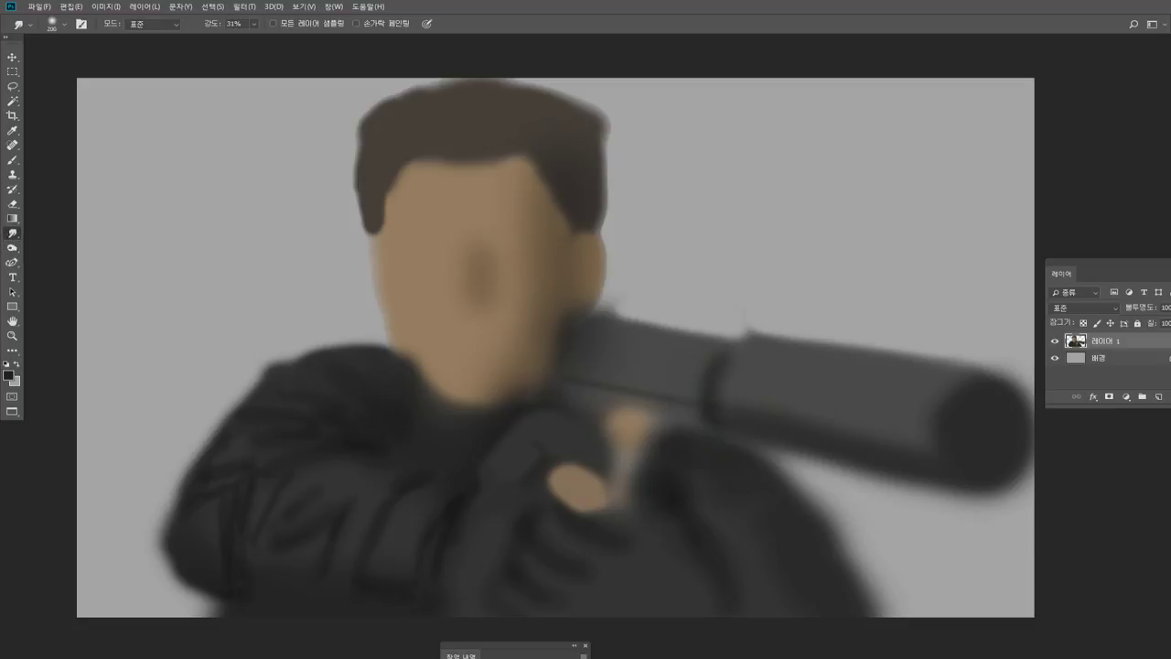
key([)
mouse_move(300, 357)
mouse_down()
mouse_move(254, 386)
mouse_move(204, 455)
mouse_up()
key([)
mouse_move(238, 408)
mouse_down()
mouse_move(194, 467)
mouse_move(174, 549)
mouse_move(181, 538)
mouse_up()
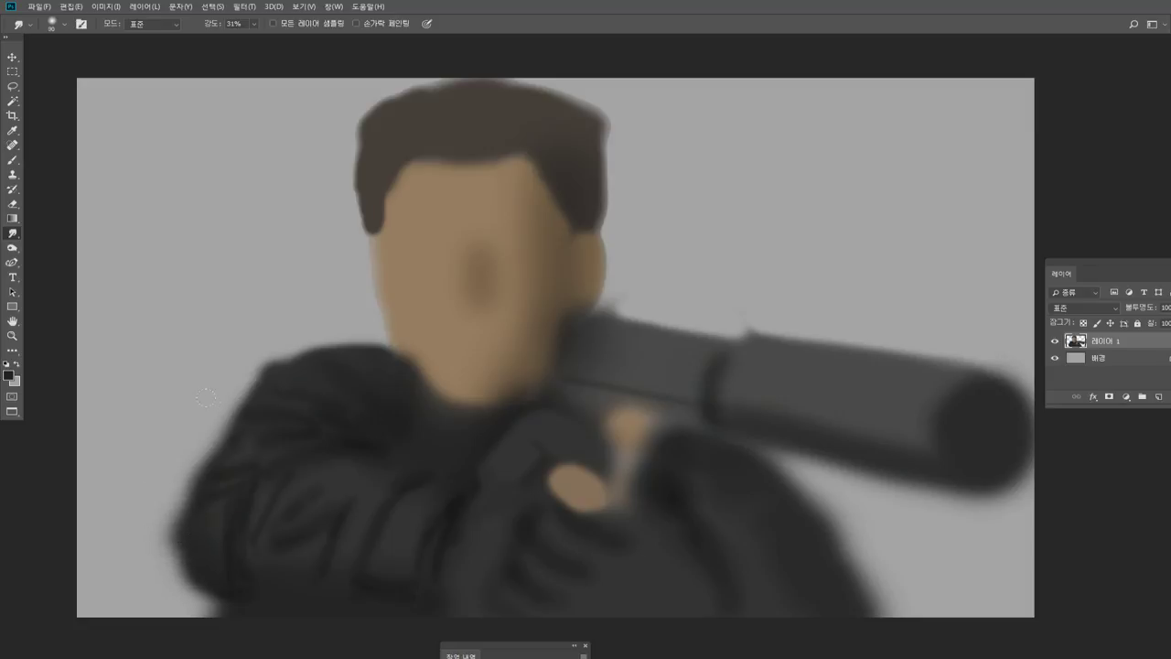
Burn darker folds and broad shadows into the right sleeve and the clothing beside the hand.
click(13, 248)
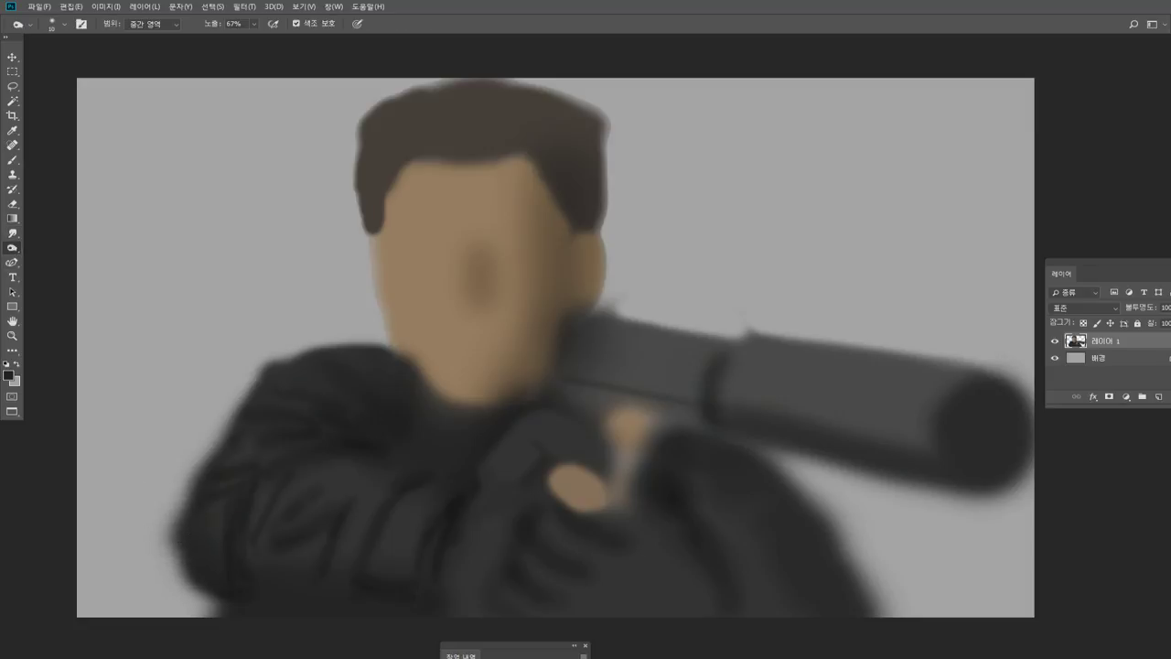
mouse_move(703, 478)
mouse_down()
mouse_move(782, 510)
mouse_move(755, 558)
mouse_move(646, 540)
mouse_up()
key([)
key(bracketright)
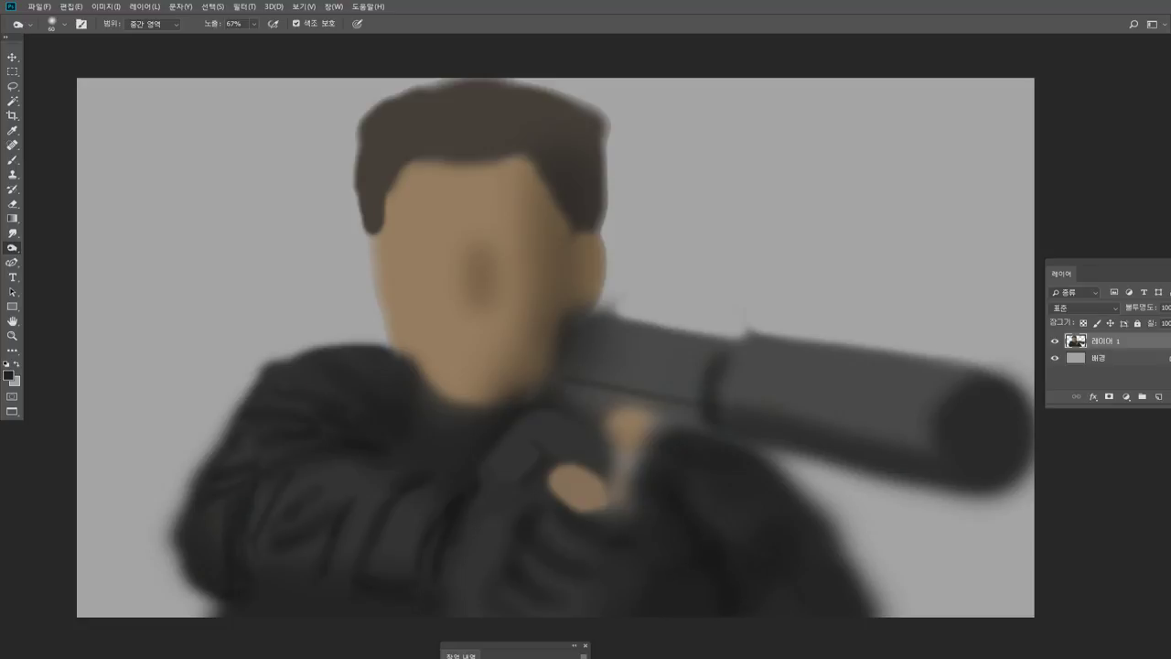
Burn a shadow under the chin and a dark horizontal mouth line on the face.
key(bracketleft)
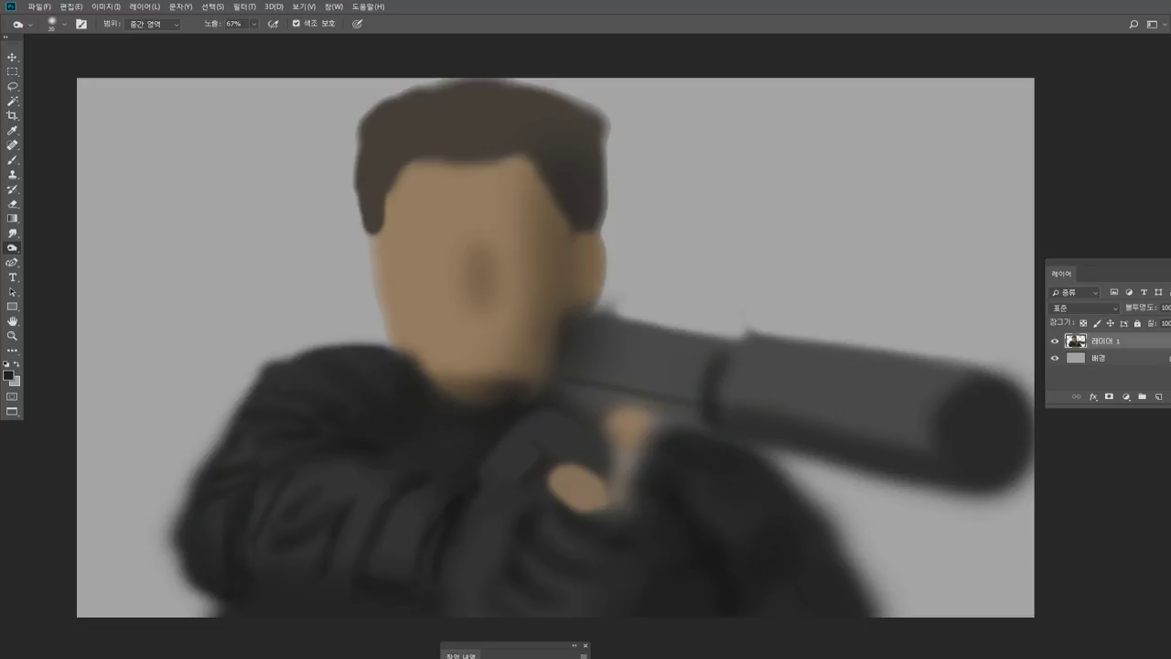
key(bracketleft)
mouse_move(441, 350)
mouse_down()
mouse_move(518, 342)
mouse_move(491, 335)
mouse_up()
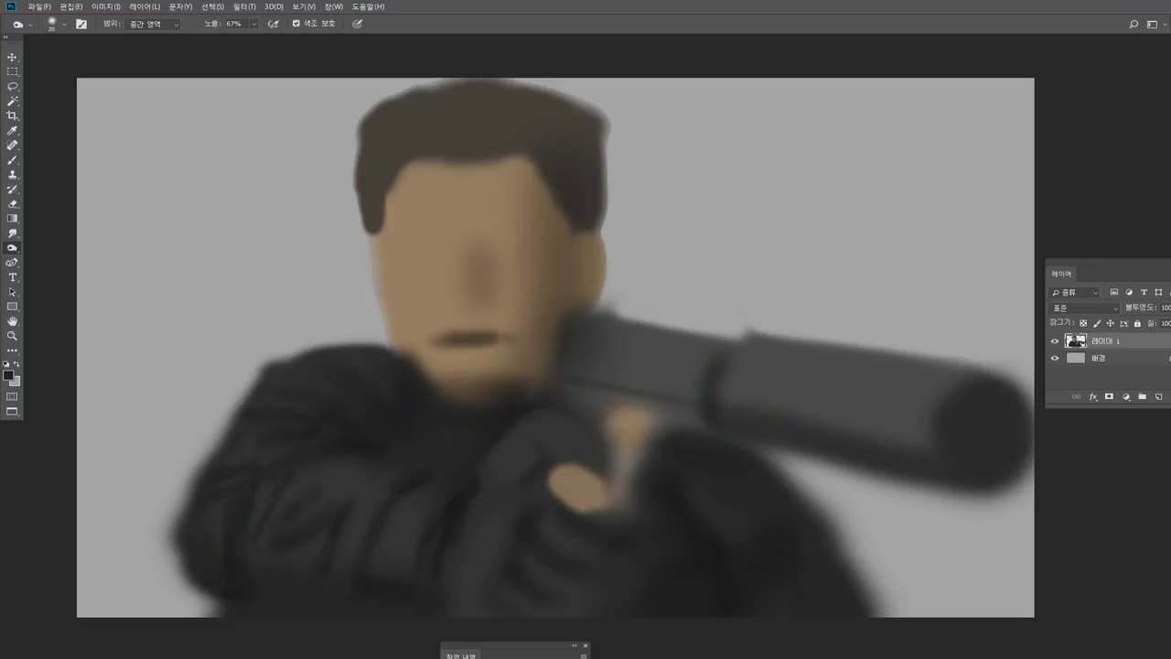
Burn two dark eyebrows onto the face with a smaller brush and soften the inner end of the left one with Smudge.
key(bracketleft)
key(bracketleft)
mouse_move(416, 230)
mouse_down()
mouse_move(452, 233)
mouse_move(427, 233)
mouse_move(449, 244)
mouse_move(537, 217)
mouse_up()
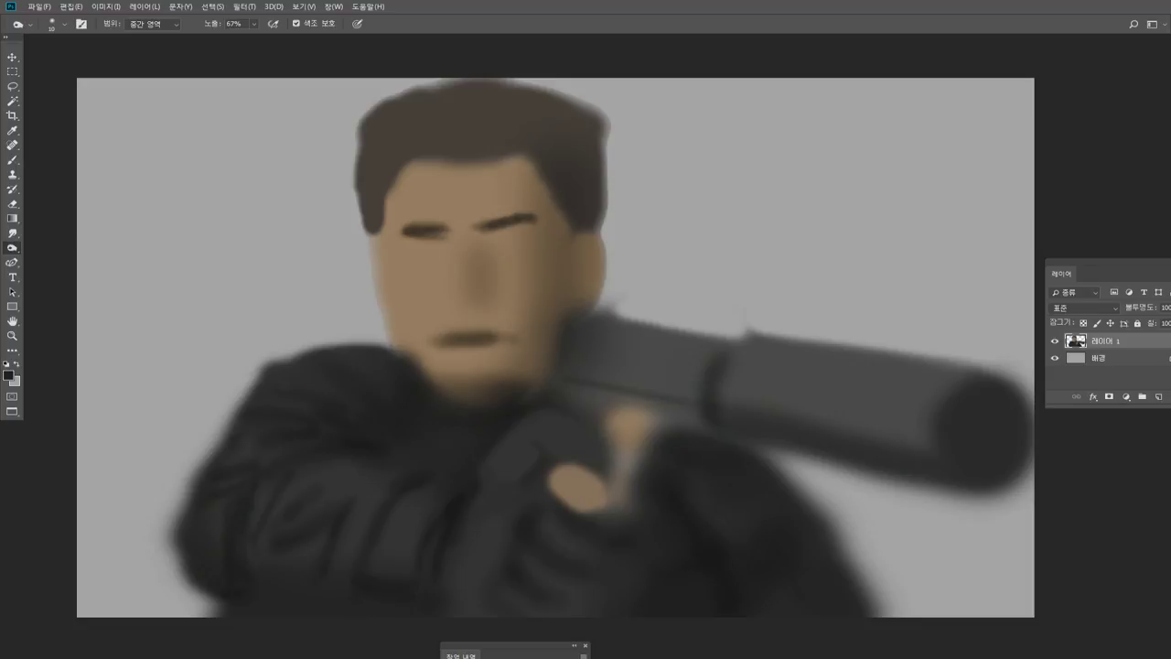
click(15, 234)
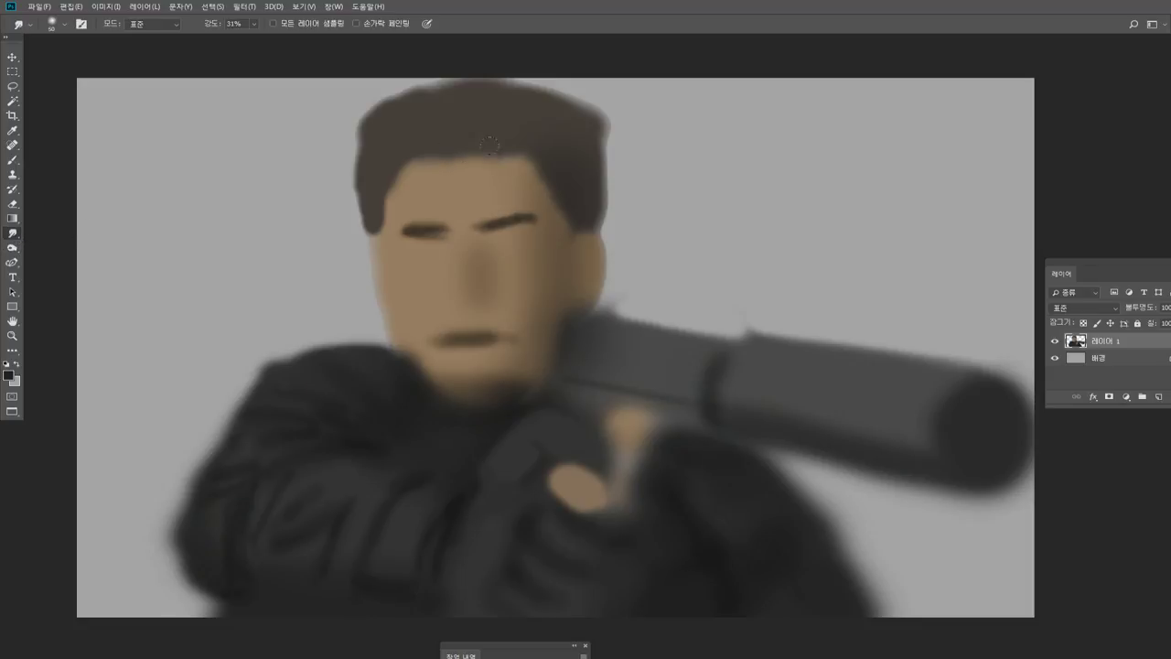
drag(448, 225, 438, 229)
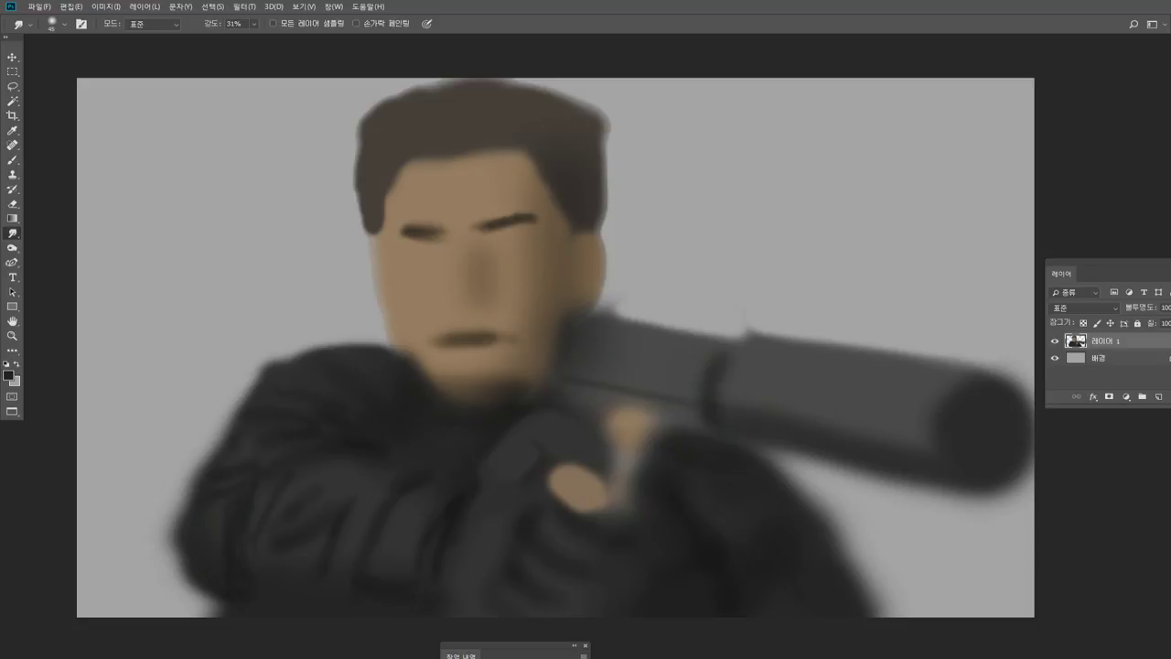
Burn in both eyes below the eyebrows, forming the lids and irises with a very small brush.
click(12, 248)
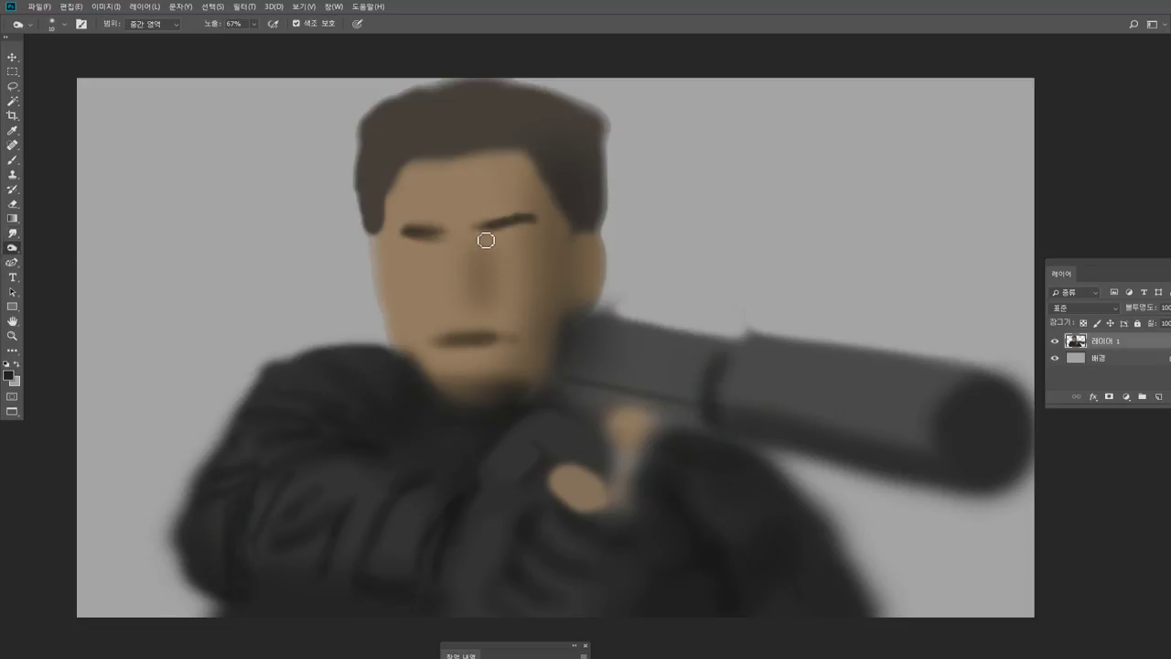
drag(486, 240, 544, 246)
key(bracketleft)
key(bracketleft)
key(bracketleft)
key(bracketleft)
key(bracketright)
drag(499, 244, 525, 249)
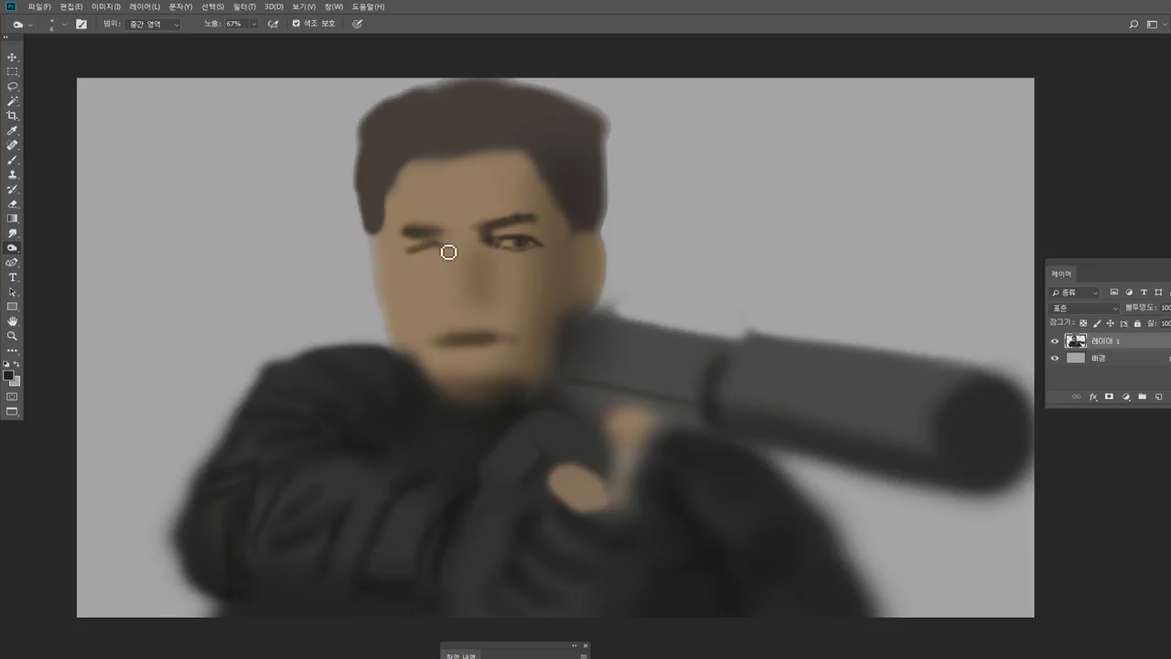
mouse_move(415, 251)
mouse_down()
mouse_move(402, 257)
mouse_move(441, 252)
mouse_up()
Burn small shadow creases beneath both eyes.
key(r)
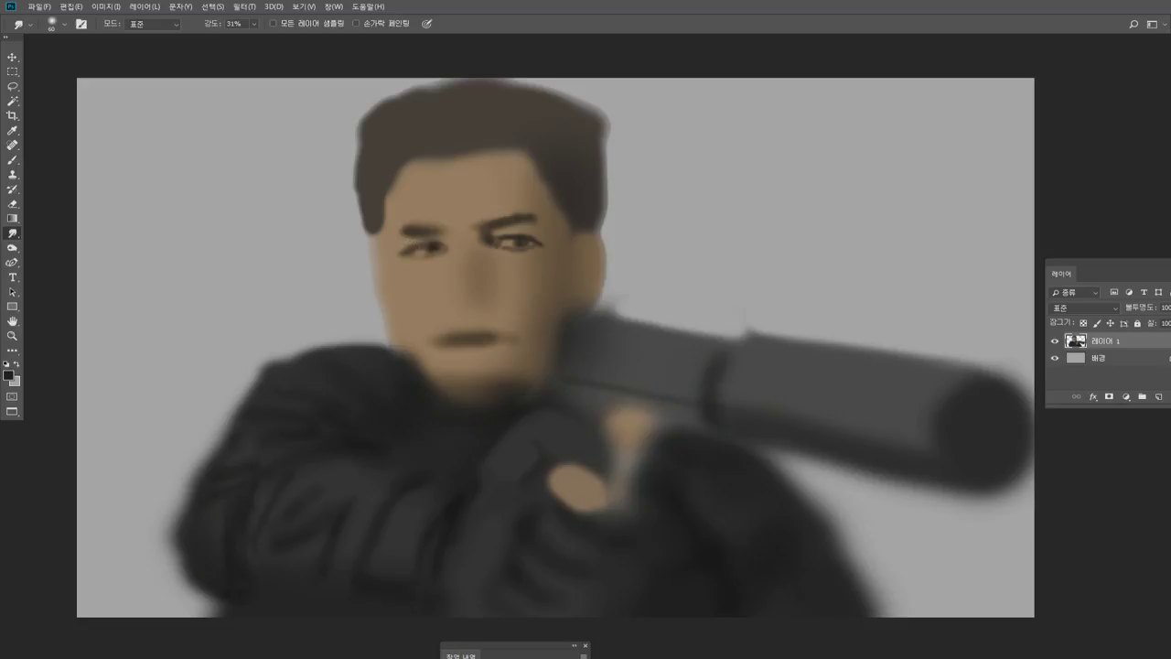
key(o)
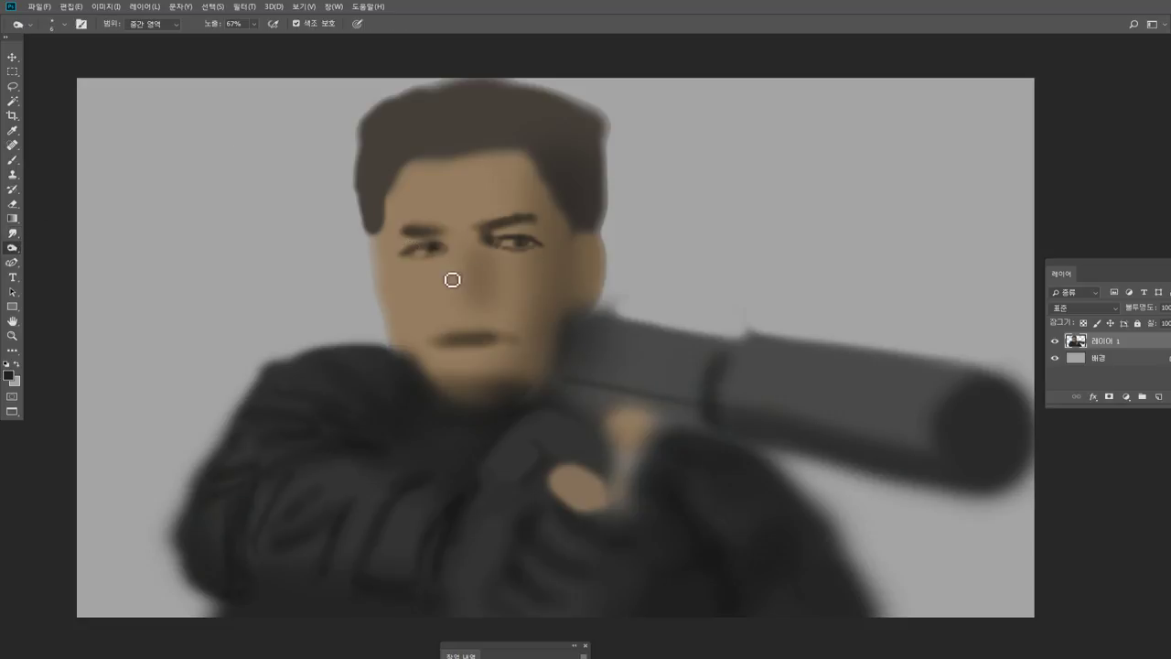
mouse_move(418, 273)
mouse_down()
mouse_move(432, 269)
mouse_move(421, 273)
mouse_up()
key(])
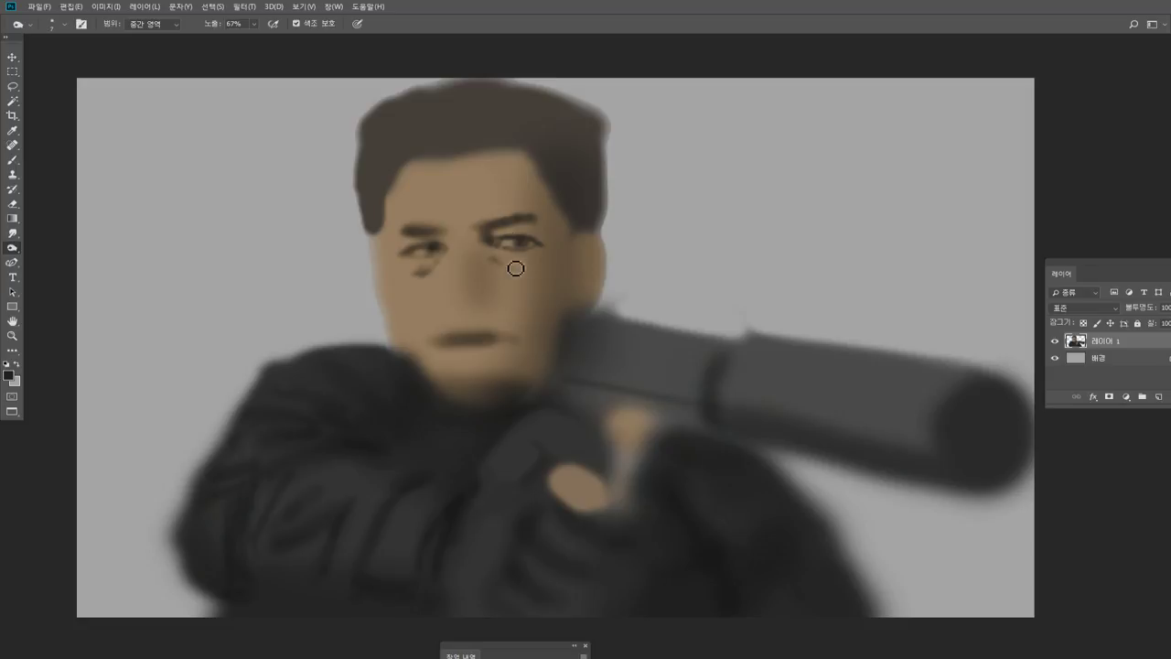
drag(516, 268, 498, 259)
Burn the shadow along the side of the nose and darken the nostrils and nose tip.
drag(480, 247, 473, 283)
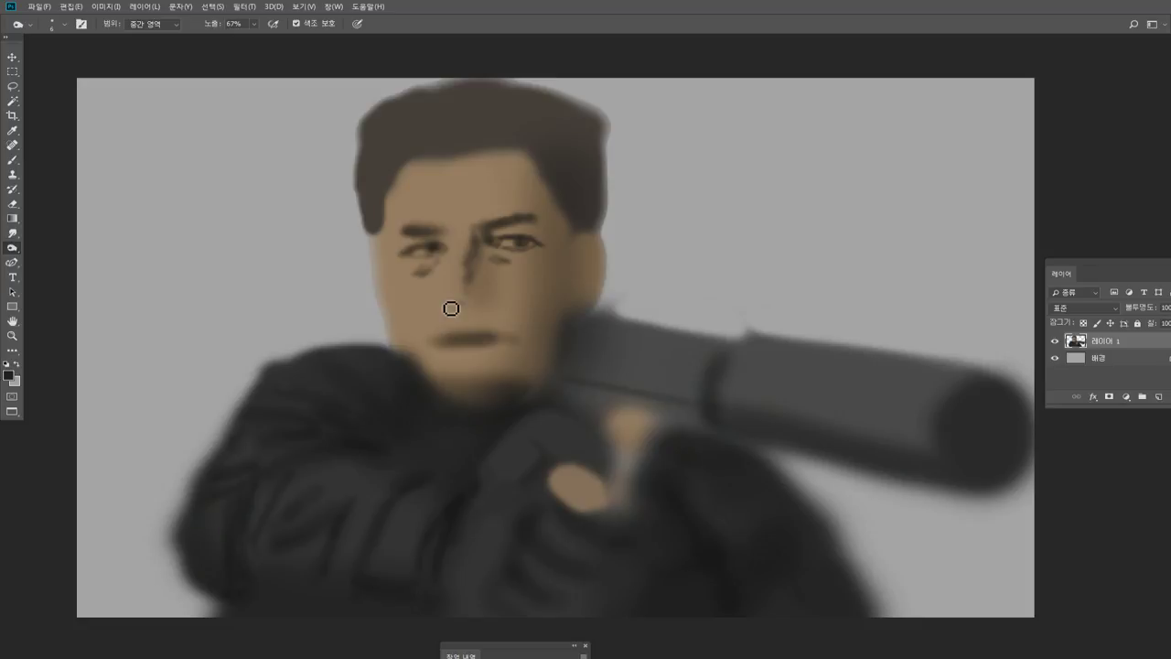
drag(452, 308, 483, 305)
drag(489, 300, 486, 290)
Thicken and darken the right eyebrow and burn a fuller shape around the mouth with the Burn tool.
click(12, 234)
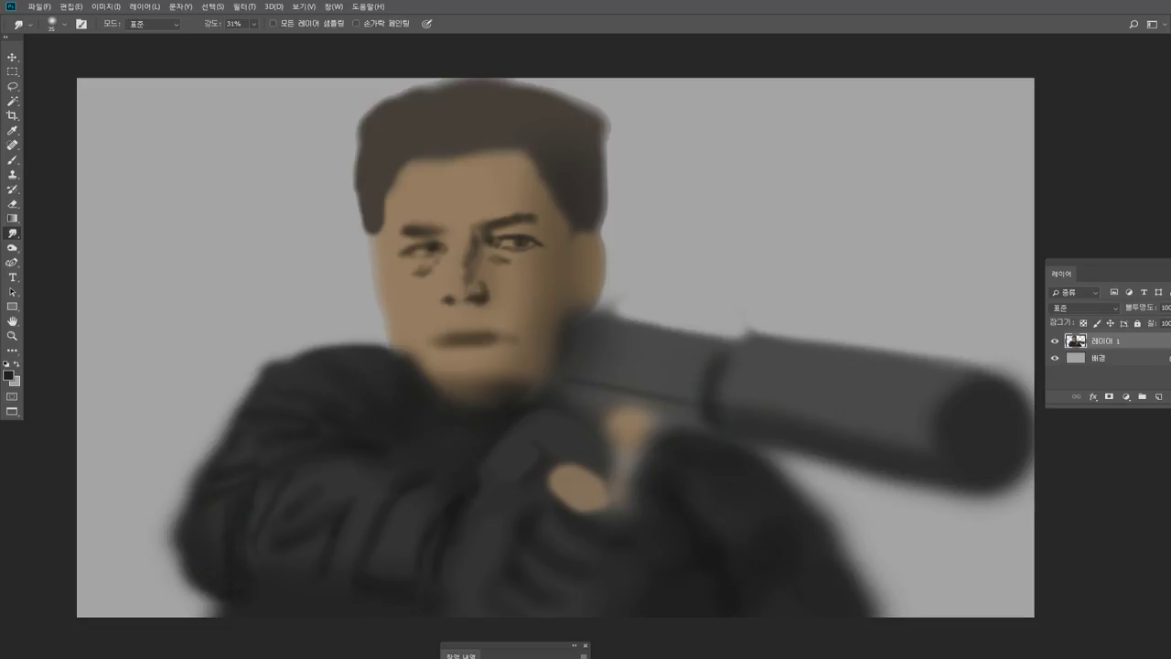
click(13, 159)
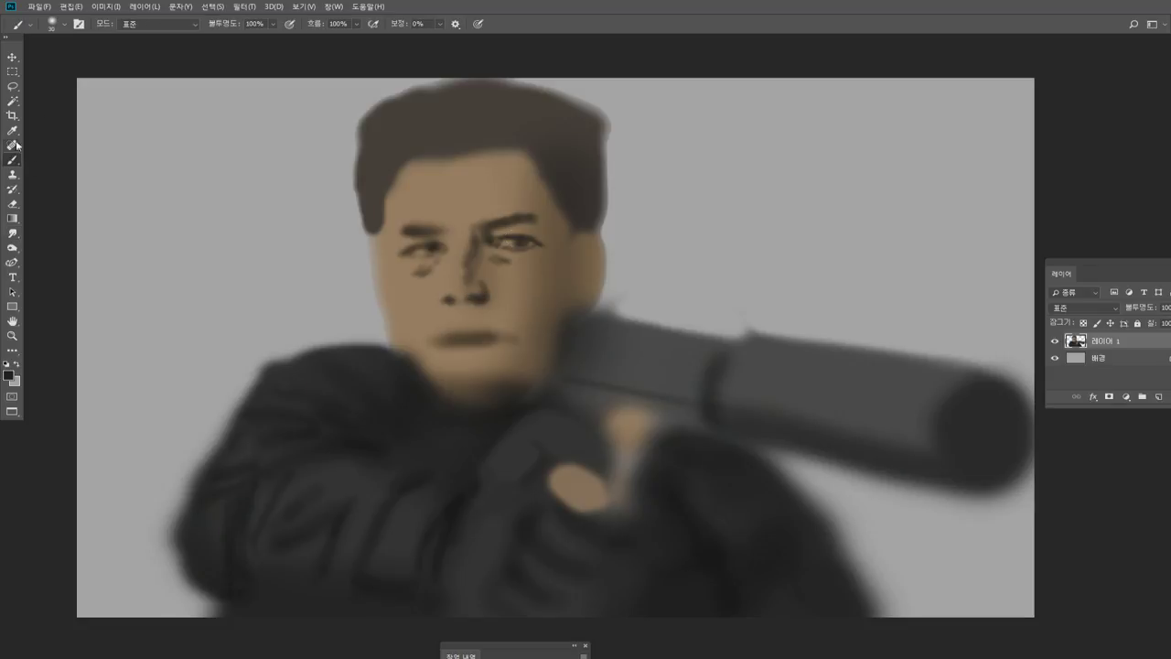
click(18, 247)
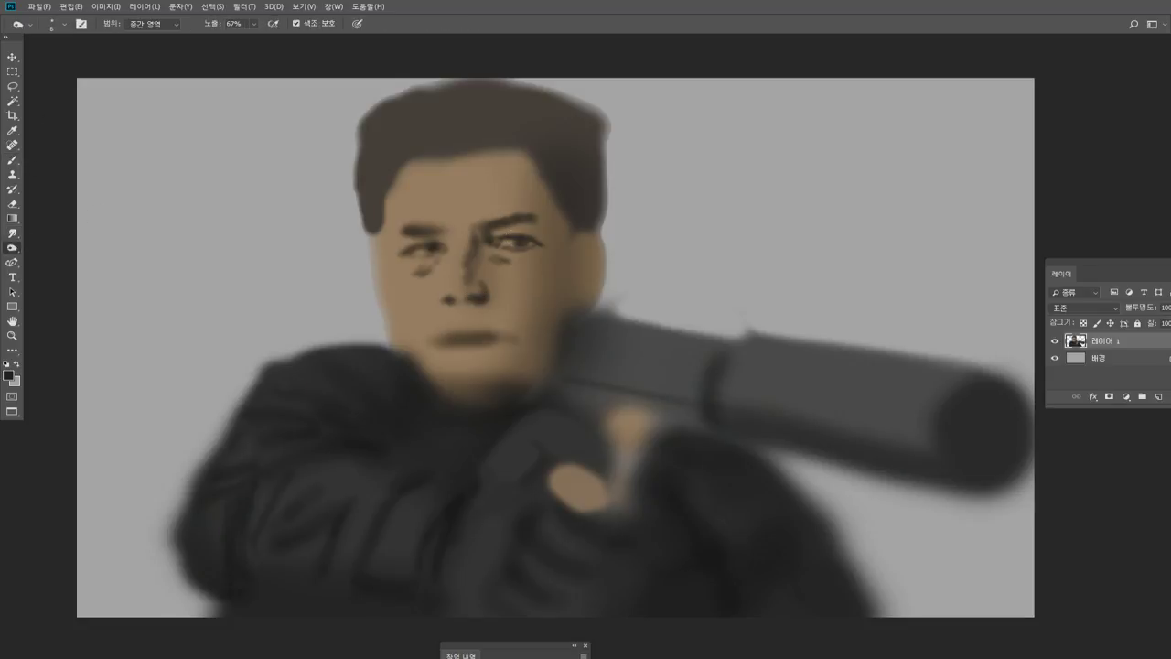
mouse_move(490, 233)
mouse_down()
mouse_move(520, 219)
mouse_move(555, 230)
mouse_move(529, 221)
mouse_move(545, 240)
mouse_up()
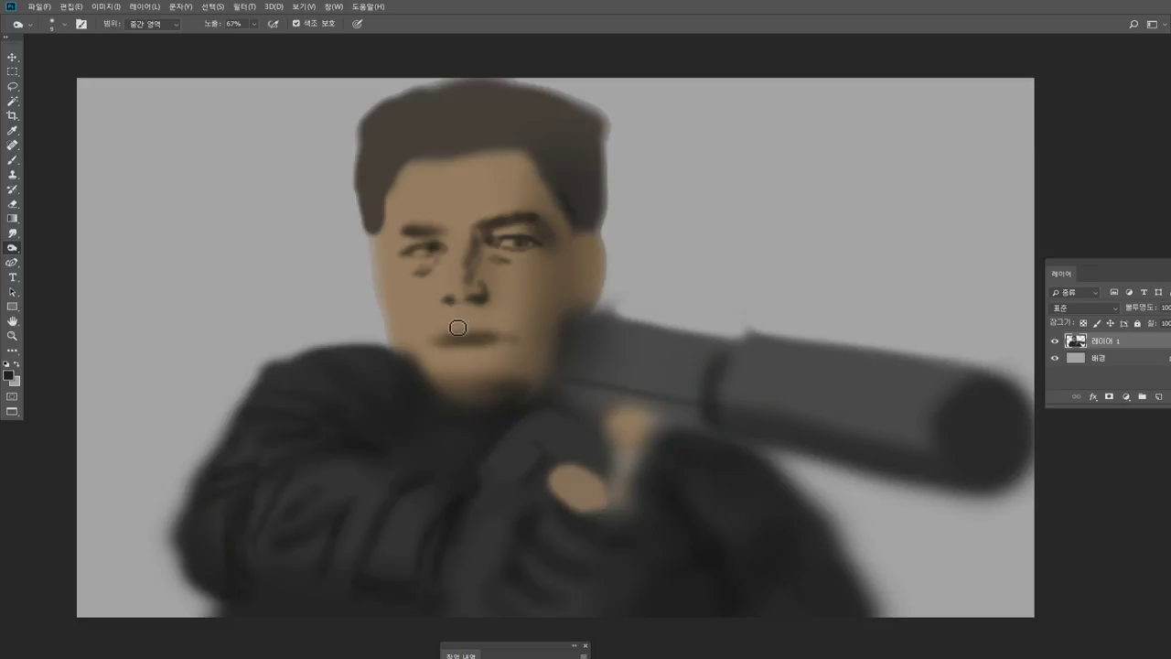
mouse_move(476, 328)
mouse_down()
mouse_move(442, 338)
mouse_move(504, 339)
mouse_move(483, 335)
mouse_up()
Paint the lips and clean up their corners with a small brush, using colours sampled from the surrounding skin and mouth.
key(b)
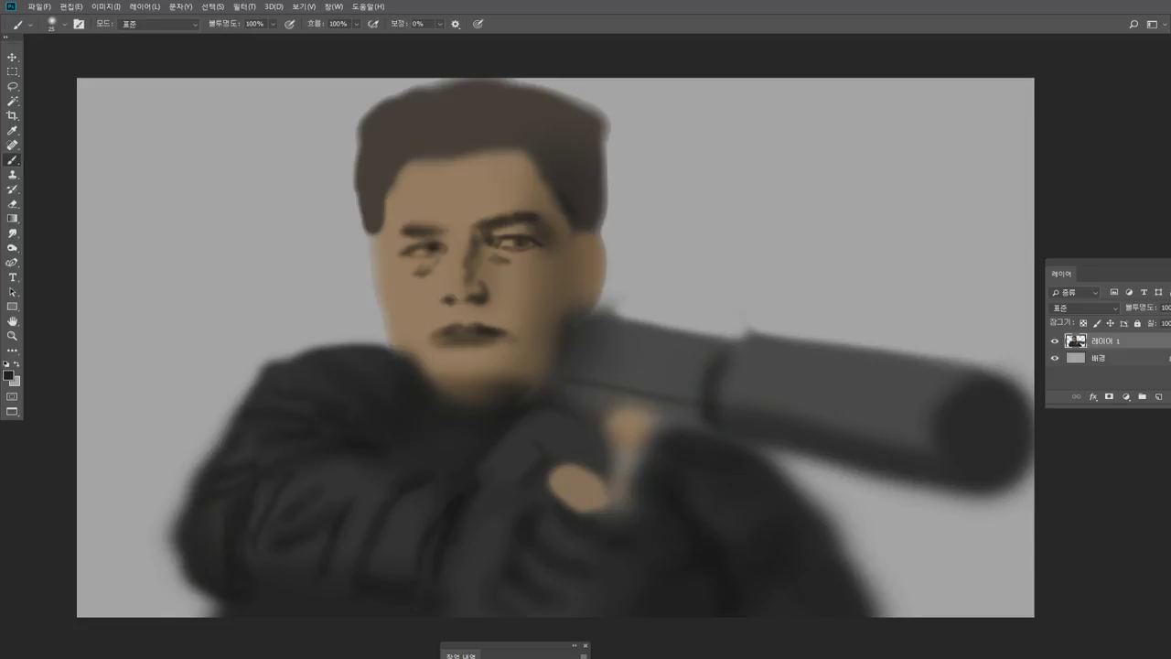
alt+click(427, 288)
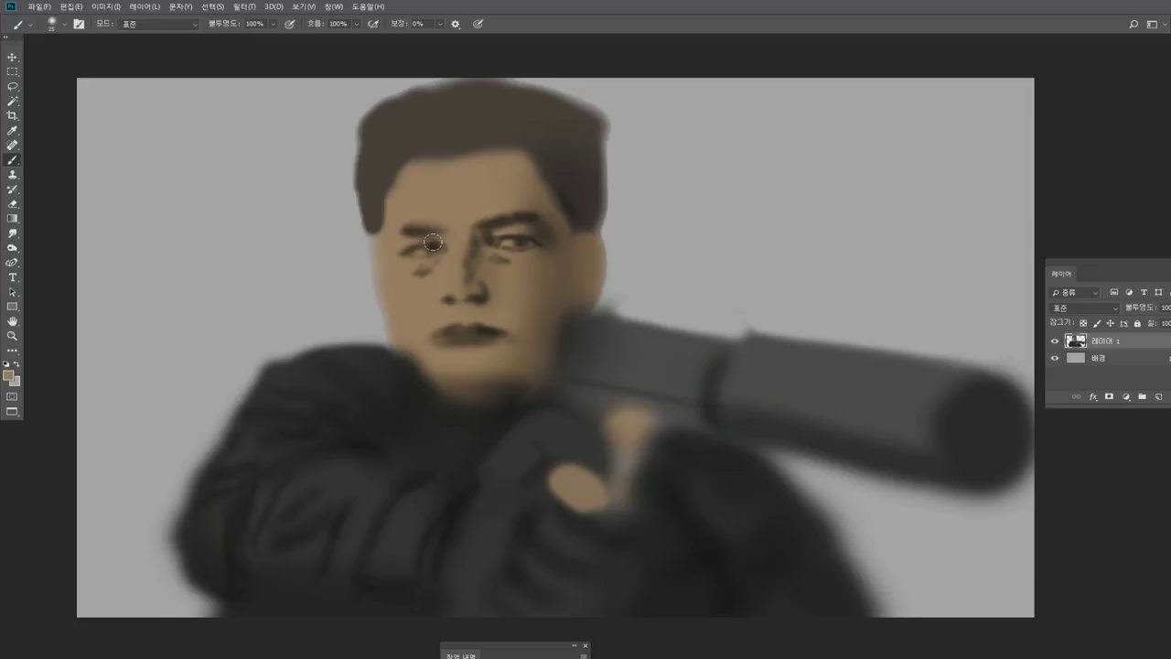
alt+click(485, 313)
alt+click(463, 331)
drag(449, 329, 456, 333)
key(bracketleft)
mouse_move(448, 344)
mouse_down()
mouse_move(494, 339)
mouse_move(463, 344)
mouse_up()
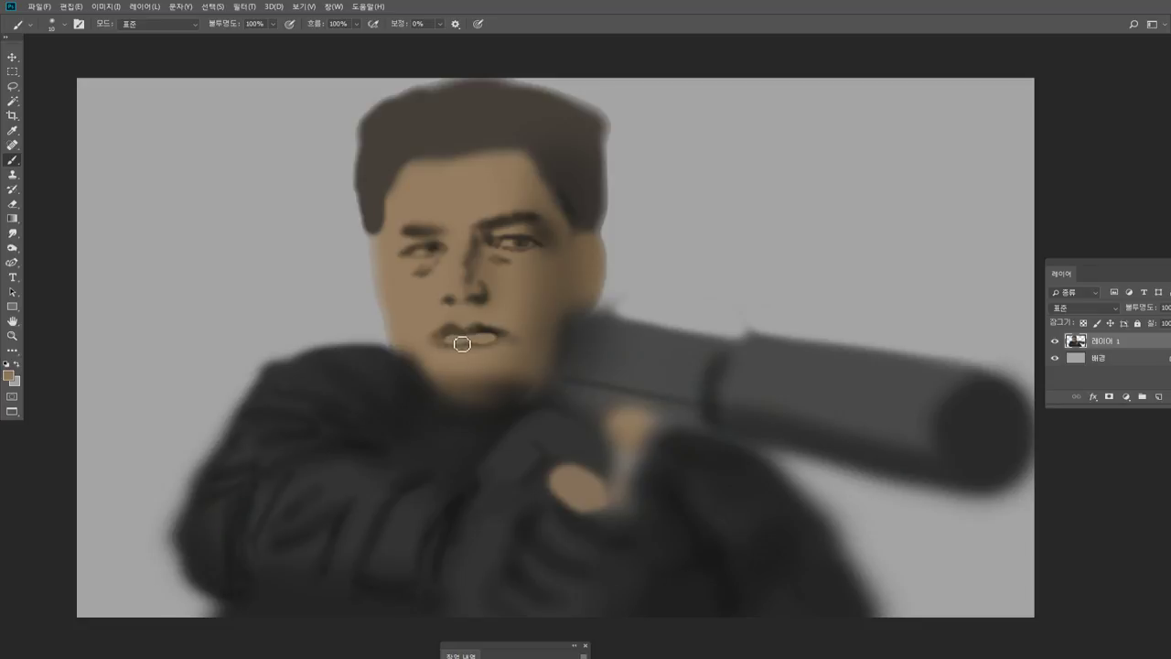
alt+click(462, 330)
alt+click(454, 333)
alt+click(499, 329)
drag(504, 331, 512, 338)
Burn a moustache above the upper lip, extending down past the right corner of the mouth.
click(12, 247)
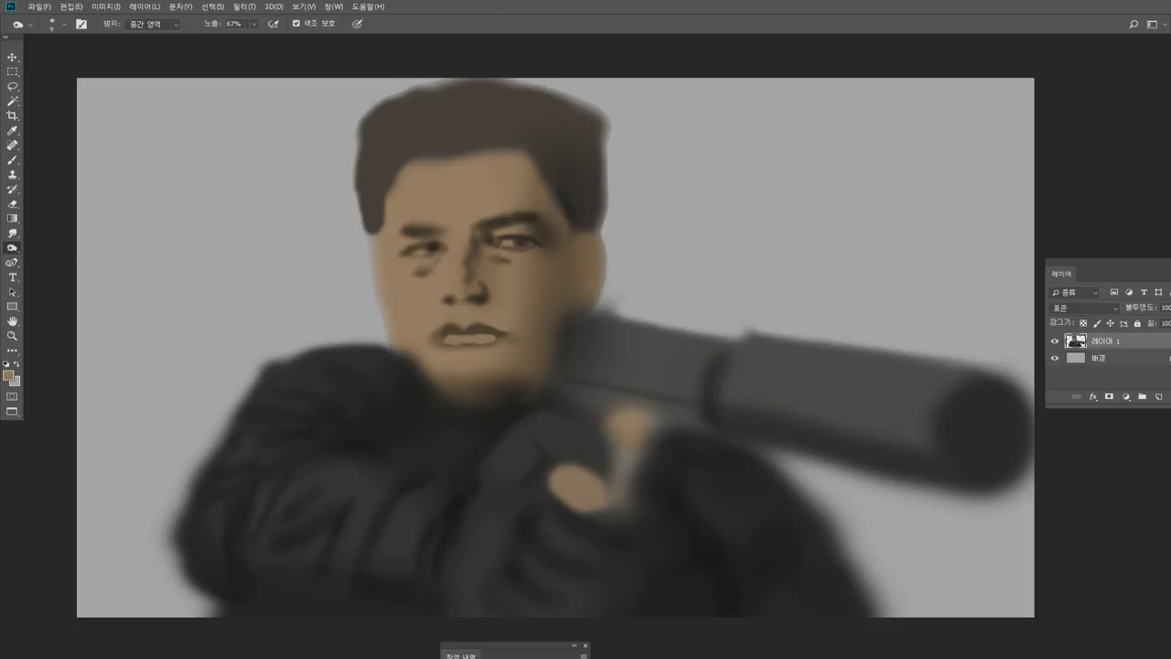
mouse_move(484, 322)
mouse_down()
mouse_move(439, 322)
mouse_move(485, 318)
mouse_move(473, 314)
mouse_move(527, 349)
mouse_up()
key([)
key(bracketright)
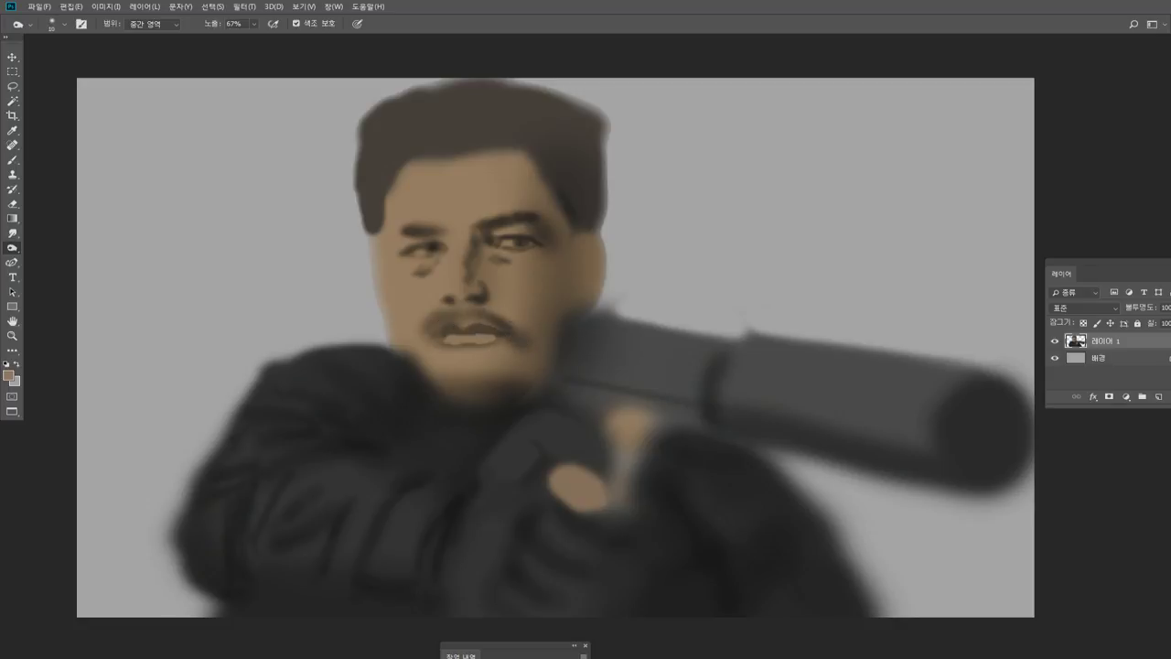
Burn a dark sideburn down the left edge of the face below the hairline.
drag(379, 234, 383, 275)
key(bracketright)
key(bracketright)
drag(382, 226, 385, 286)
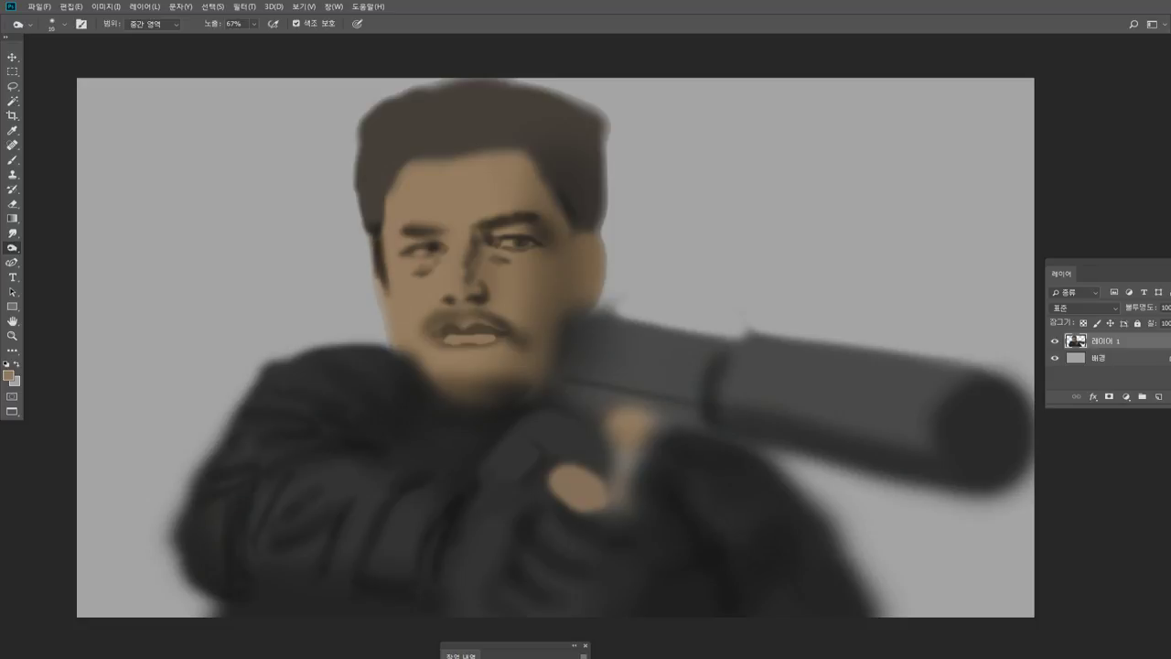
Burn beard shading over the chin and along both sides of the jaw, adjusting the brush size.
key(bracketleft)
key(bracketleft)
mouse_move(432, 367)
mouse_down()
mouse_move(440, 394)
mouse_move(441, 379)
mouse_move(469, 366)
mouse_move(414, 354)
mouse_up()
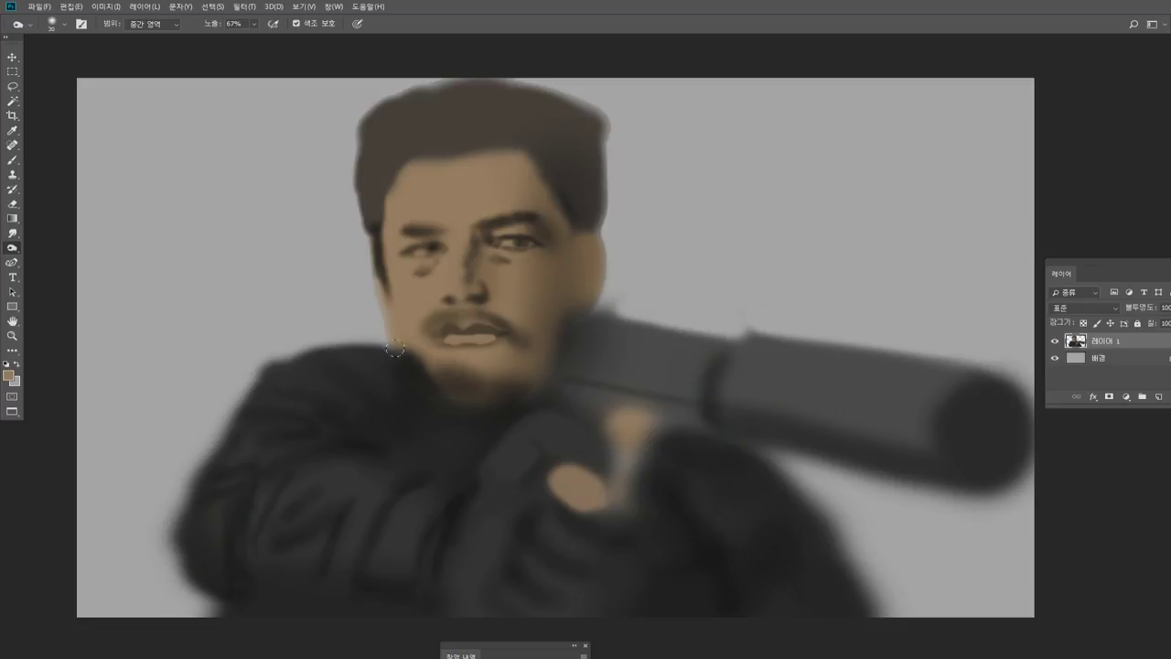
drag(389, 311, 403, 347)
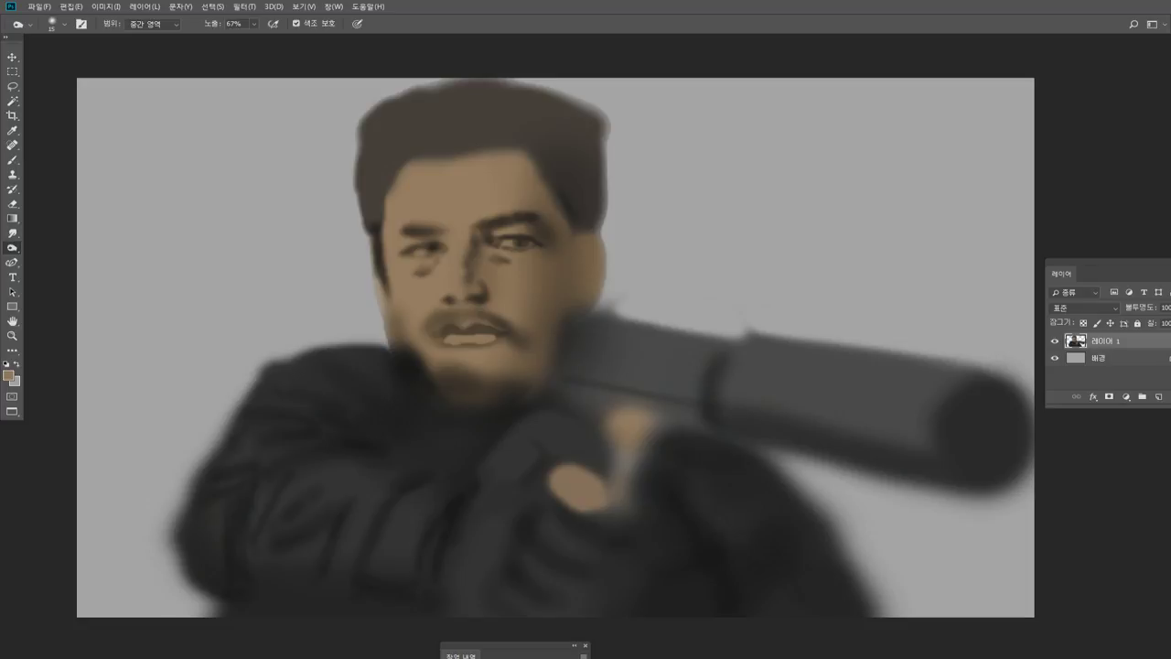
key(bracketleft)
key(bracketright)
key(bracketright)
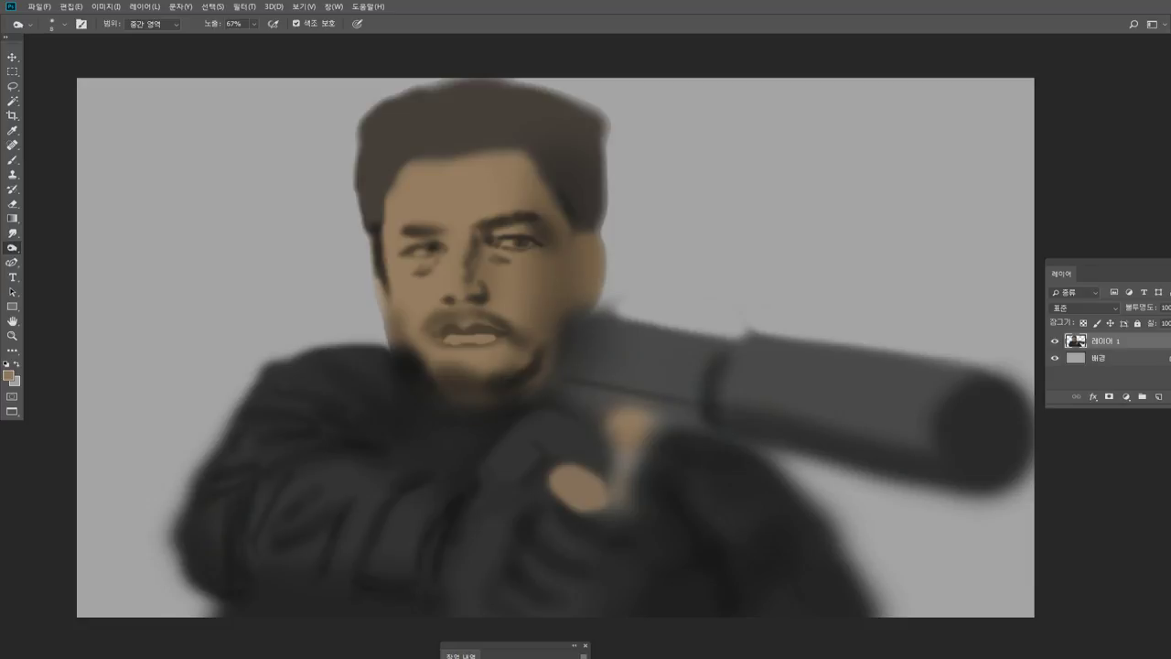
Lasso the left eye and eyebrow with an 8 px feather and shift them slightly up and toward the nose.
key(l)
mouse_move(403, 203)
mouse_down()
mouse_move(461, 238)
mouse_move(408, 198)
mouse_up()
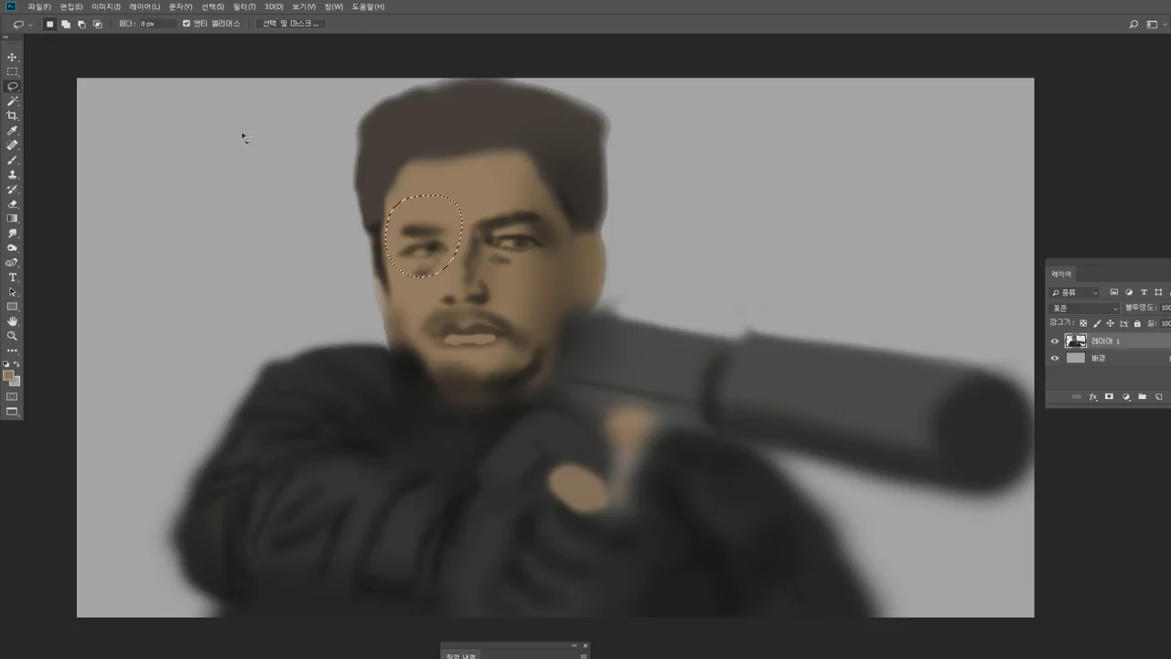
key(v)
drag(451, 245, 454, 241)
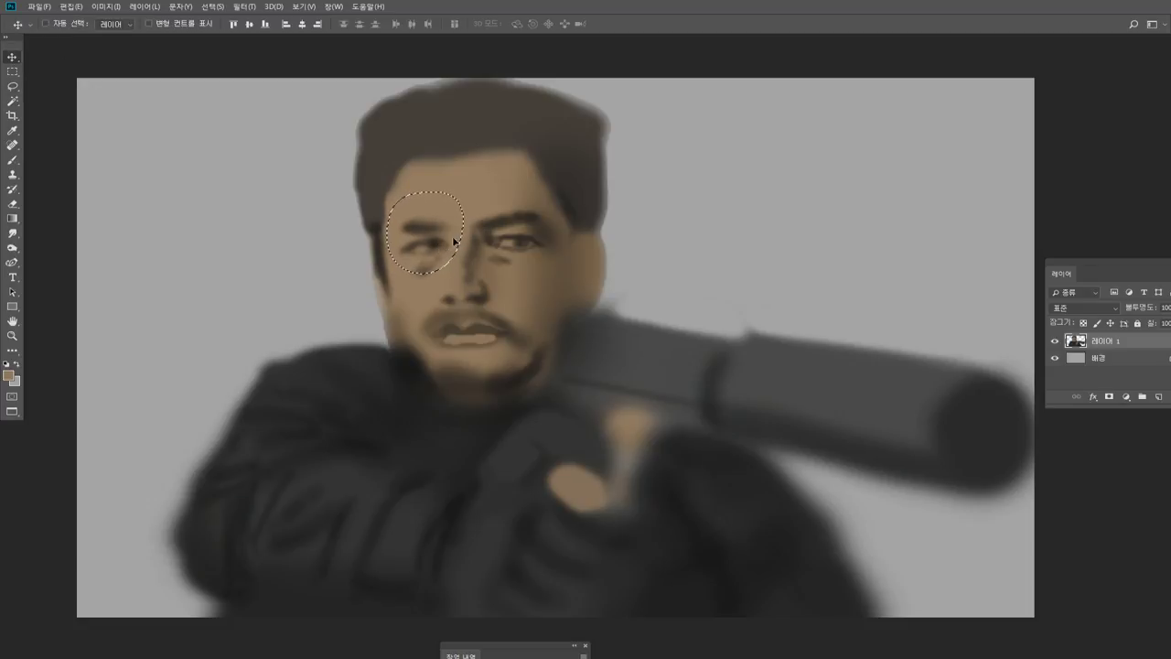
Rotate the selected left eye and eyebrow slightly clockwise and clear the selection.
key(ctrl+t)
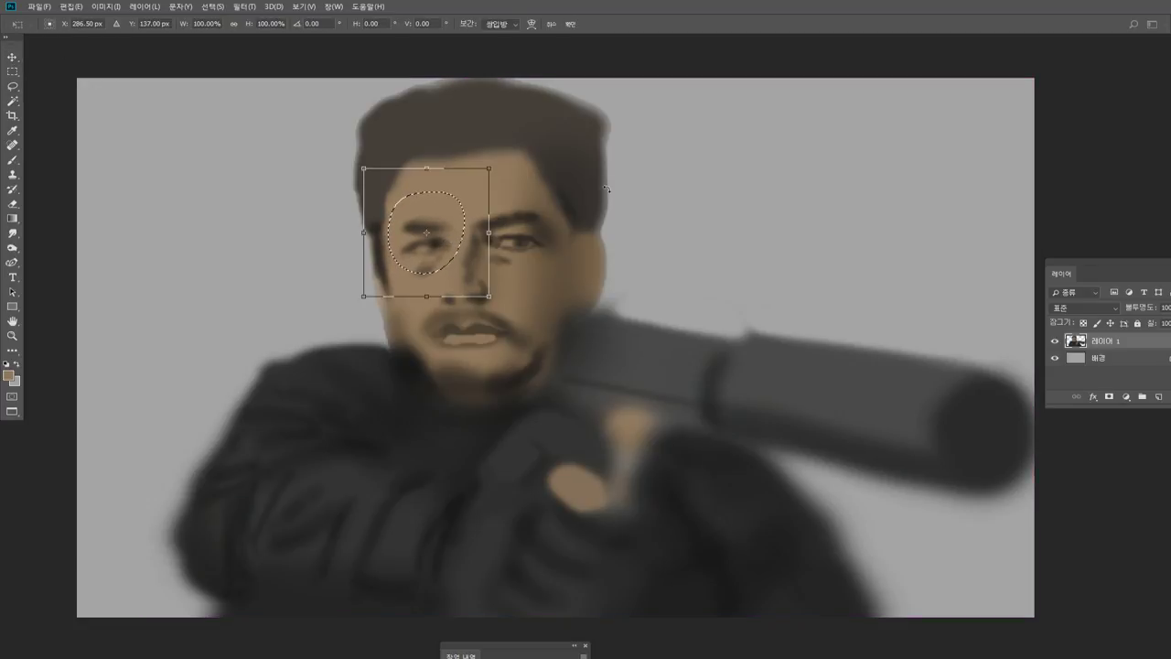
drag(607, 188, 601, 201)
key(Return)
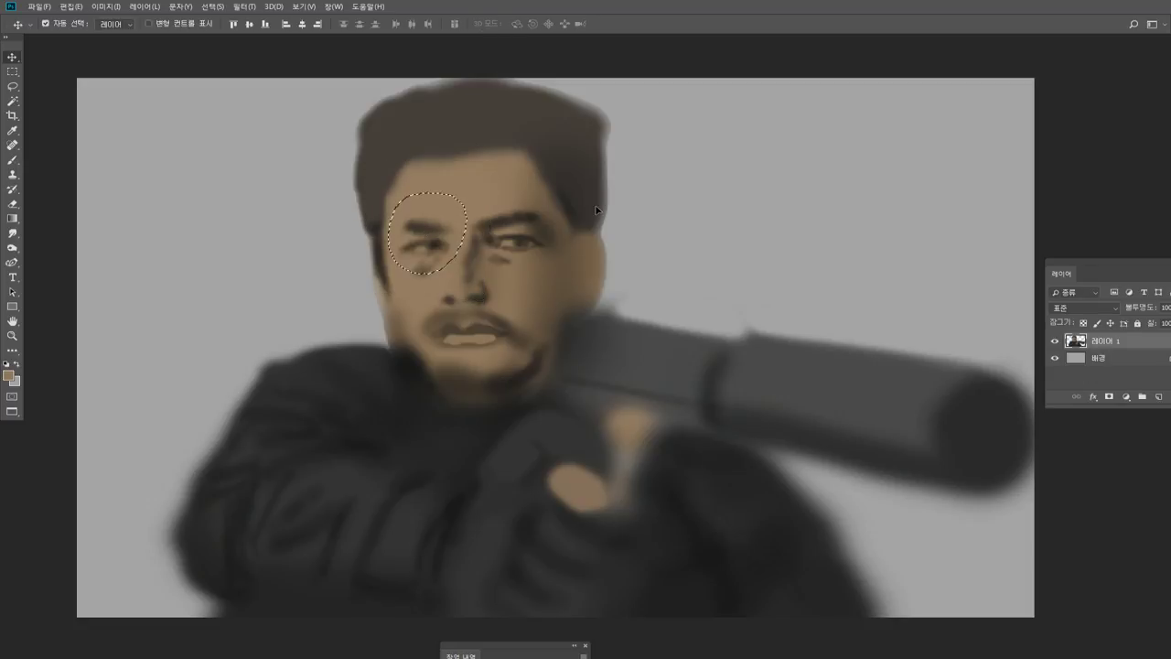
key(ctrl+d)
Paint the outer part of the left eyebrow darker with the Brush in a sampled dark brown.
click(13, 161)
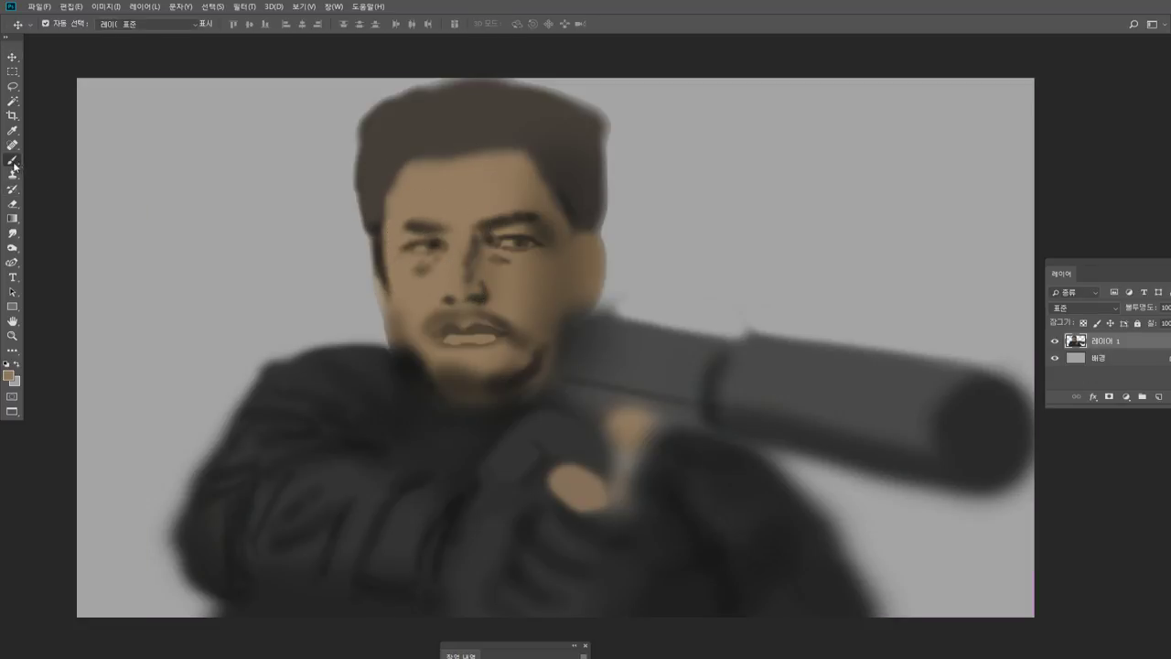
alt+click(430, 222)
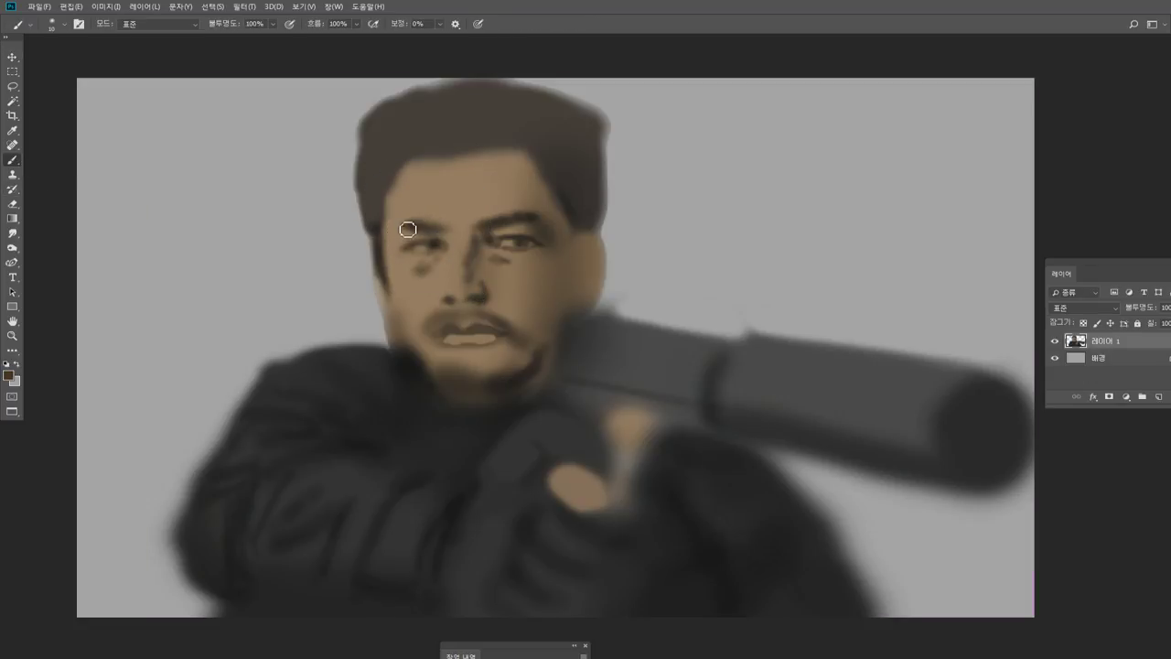
mouse_move(411, 228)
mouse_down()
mouse_move(397, 234)
mouse_move(427, 224)
mouse_up()
Paint skin-toned strands and dabs along the left hairline and temple using sampled forehead and hair colours.
alt+click(398, 179)
alt+click(397, 191)
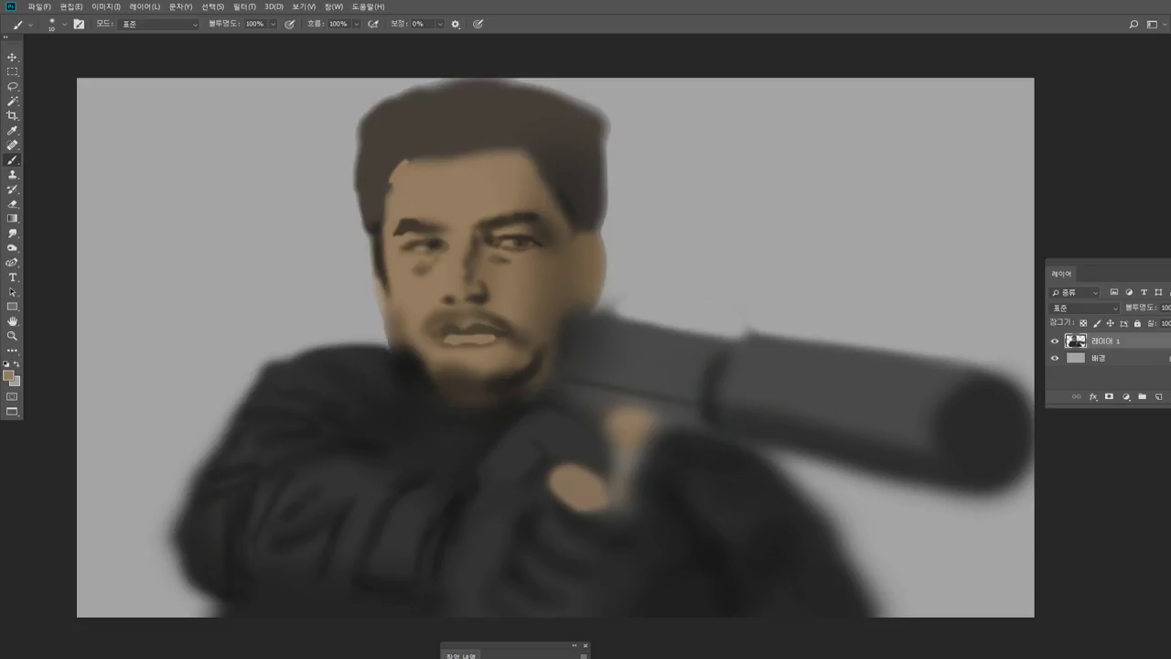
mouse_move(413, 176)
mouse_down()
mouse_move(426, 164)
mouse_move(413, 161)
mouse_up()
alt+click(438, 133)
drag(394, 177, 375, 174)
Lower the brush opacity to 38% and paint short light strands up the left side of the hair.
click(273, 25)
drag(275, 38, 239, 37)
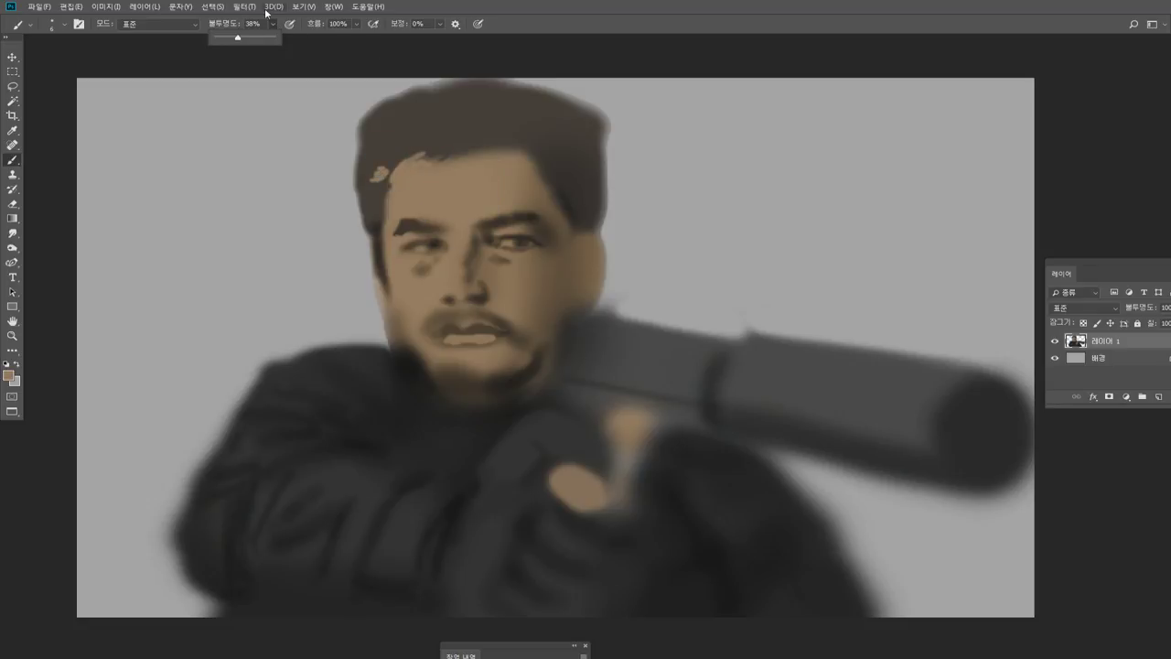
click(393, 174)
alt+click(384, 169)
mouse_move(375, 164)
mouse_down()
mouse_move(387, 162)
mouse_move(371, 152)
mouse_move(380, 129)
mouse_up()
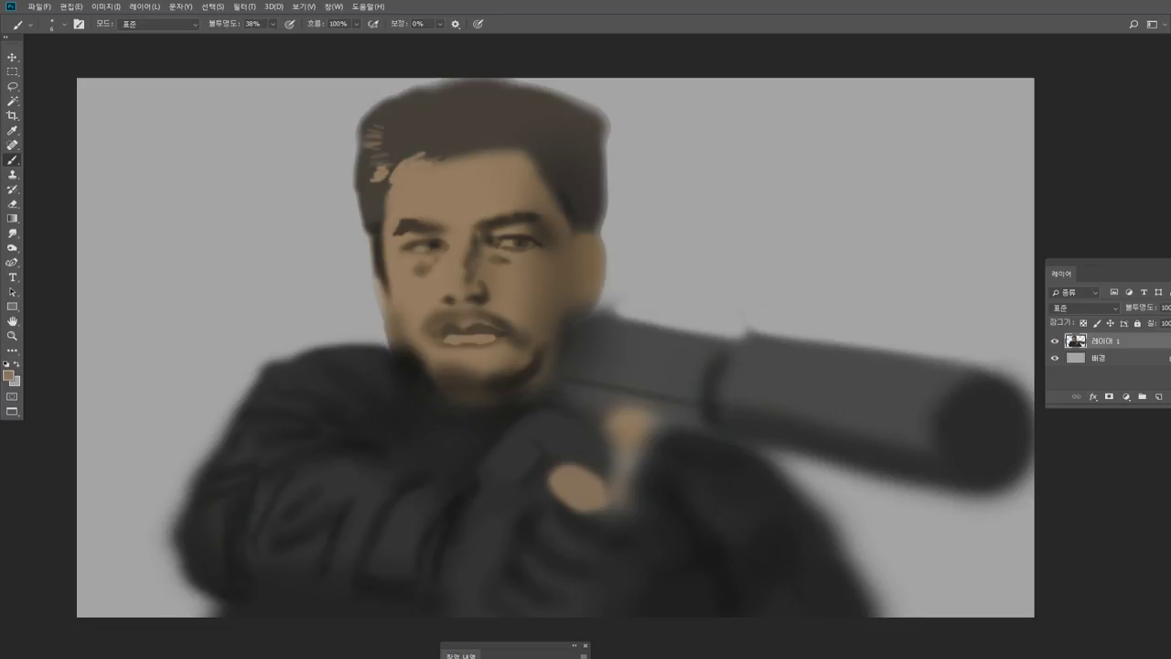
Extend and soften the outer end of the left eyebrow using colours sampled from the face and hair.
alt+click(406, 253)
alt+click(388, 232)
drag(398, 244, 405, 229)
Erase the blurred outer edge of the hair and sideburn on the face's left side, undoing the last stroke.
key(e)
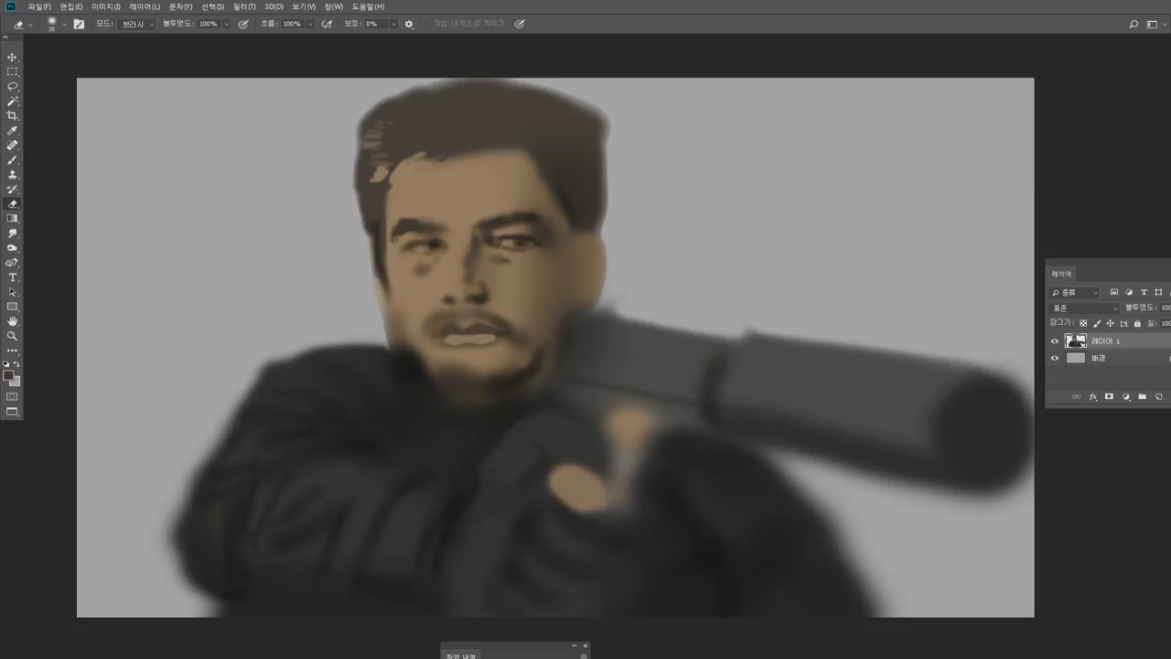
mouse_move(339, 170)
mouse_down()
mouse_move(355, 185)
mouse_move(362, 257)
mouse_up()
mouse_move(348, 210)
mouse_down()
mouse_move(366, 224)
mouse_move(366, 185)
mouse_up()
key(ctrl+z)
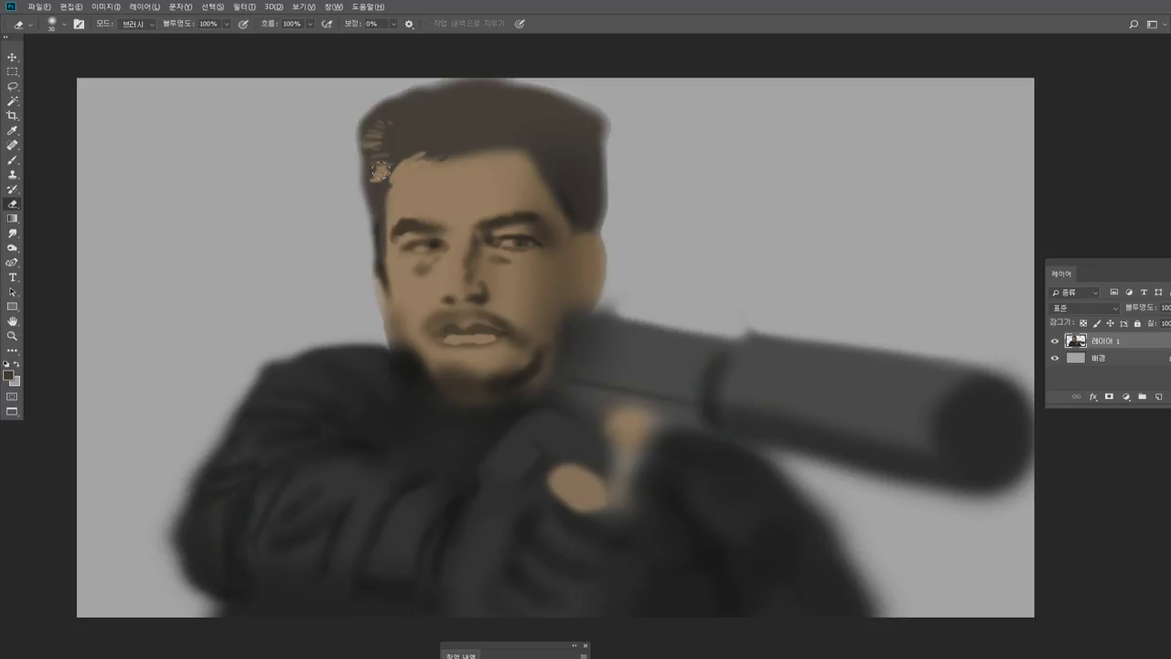
Paint light and dark strands over the upper-left hair and front hairline with the brush at 38% opacity.
key(b)
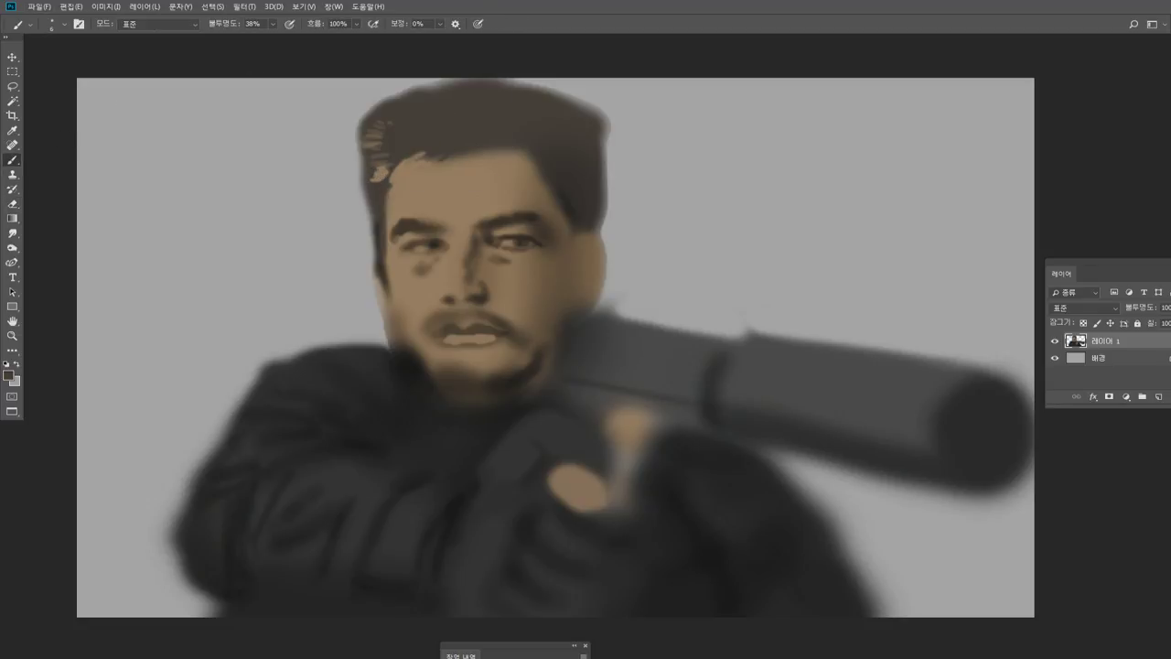
mouse_move(392, 115)
mouse_down()
mouse_move(376, 96)
mouse_move(397, 127)
mouse_up()
alt+click(388, 120)
alt+click(372, 140)
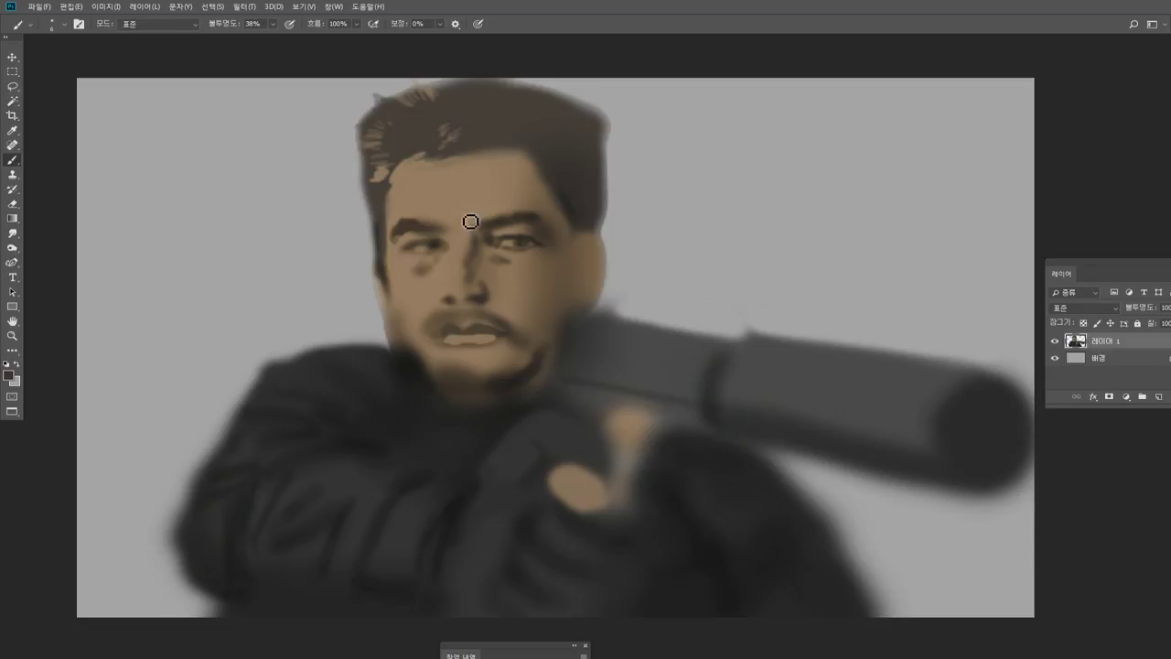
Paint thin wrinkle lines across the forehead above the left eyebrow in sampled skin tones.
alt+click(449, 203)
alt+click(431, 208)
mouse_move(452, 204)
mouse_down()
mouse_move(430, 207)
mouse_move(423, 193)
mouse_up()
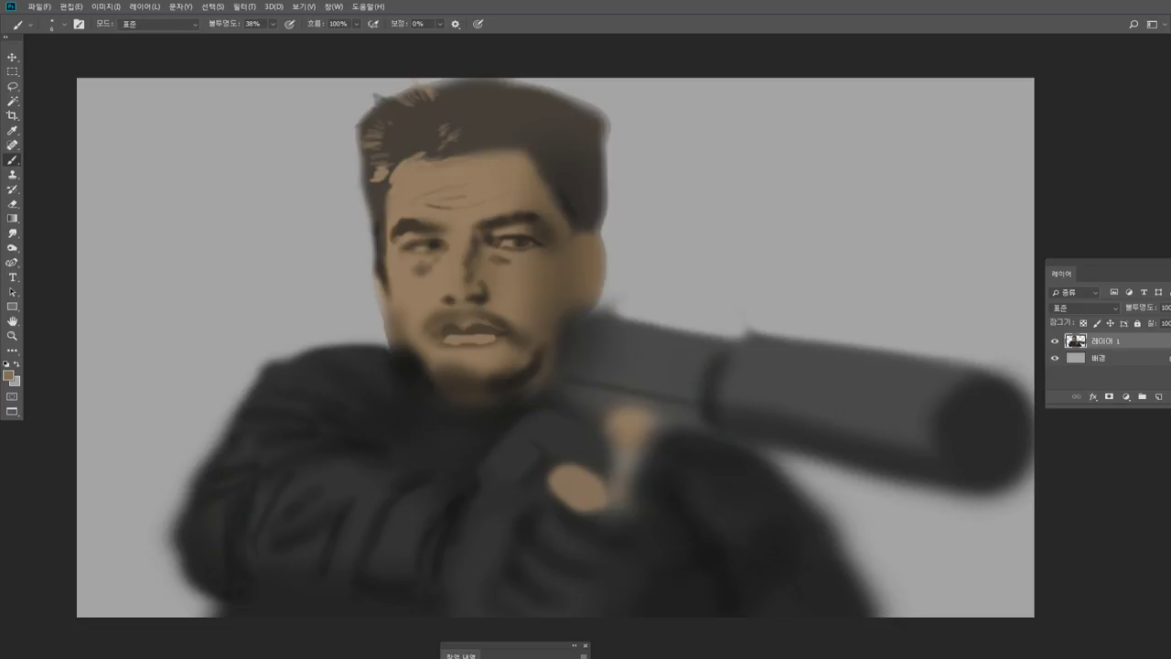
Paint a dark sideburn down the right side of the face in front of the ear.
alt+click(571, 198)
alt+click(572, 227)
drag(583, 249, 577, 288)
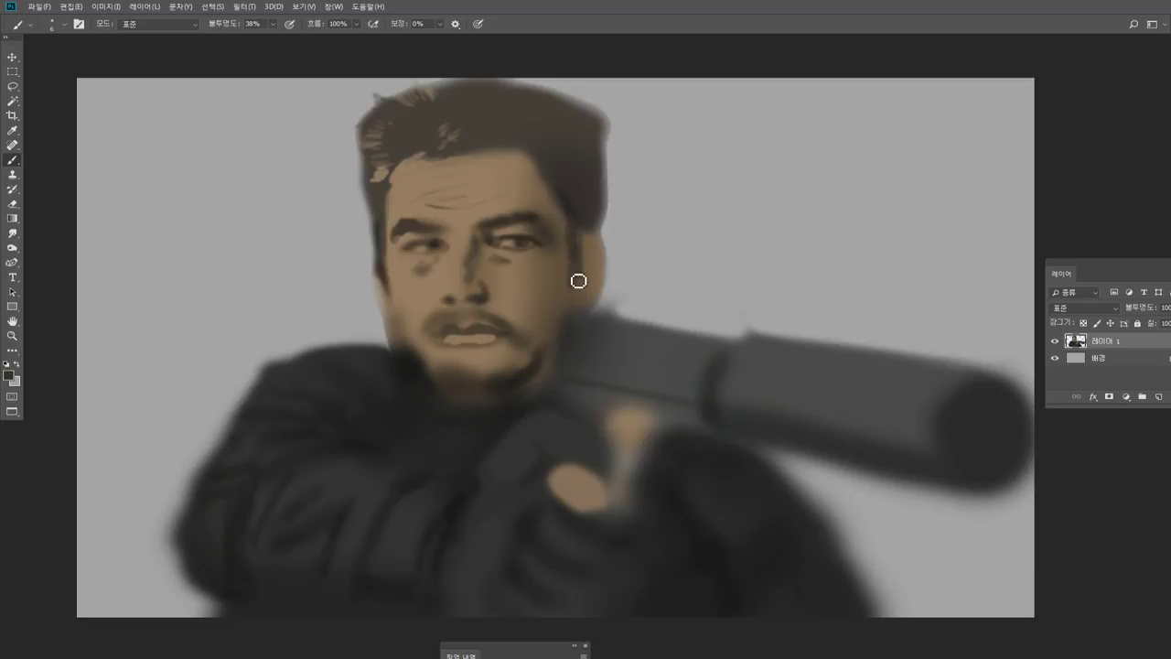
Enlarge the brush to 15 px and paint the barrel's grey rear end just below the right ear.
alt+click(572, 323)
key(bracketright)
key(bracketright)
alt+click(614, 327)
mouse_move(584, 307)
mouse_down()
mouse_move(596, 308)
mouse_move(589, 322)
mouse_up()
Raise the brush opacity to 100% and paint a dark rounded knob on top of the barrel's rear end.
click(272, 24)
drag(272, 36, 332, 34)
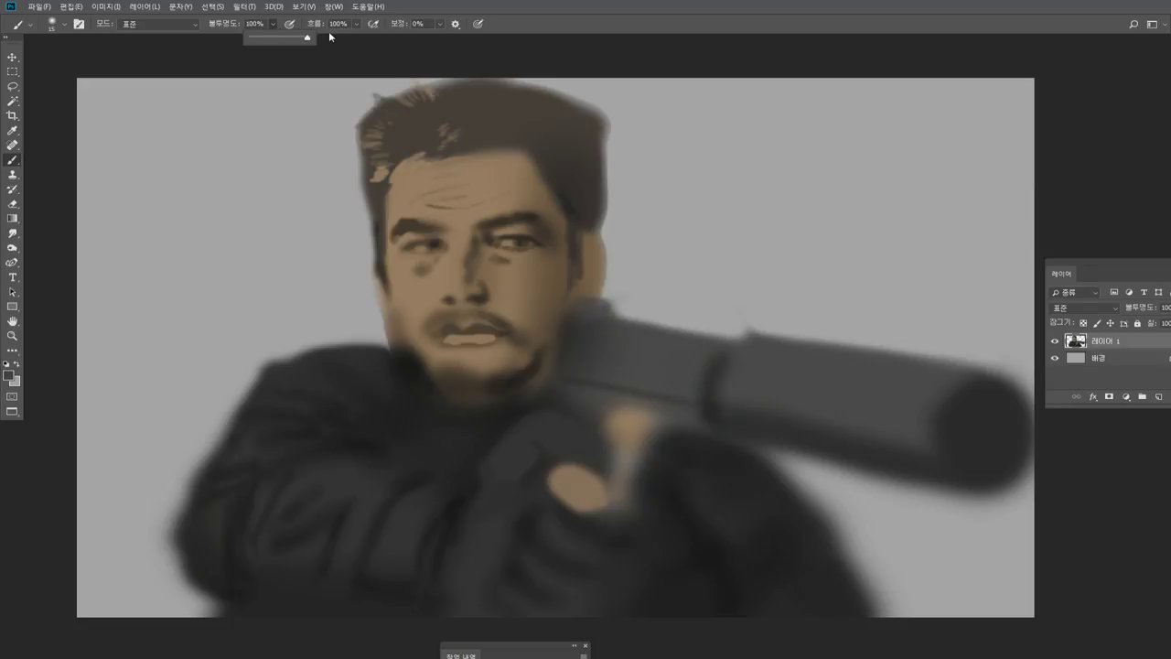
alt+click(572, 348)
drag(625, 330, 587, 307)
alt+click(574, 312)
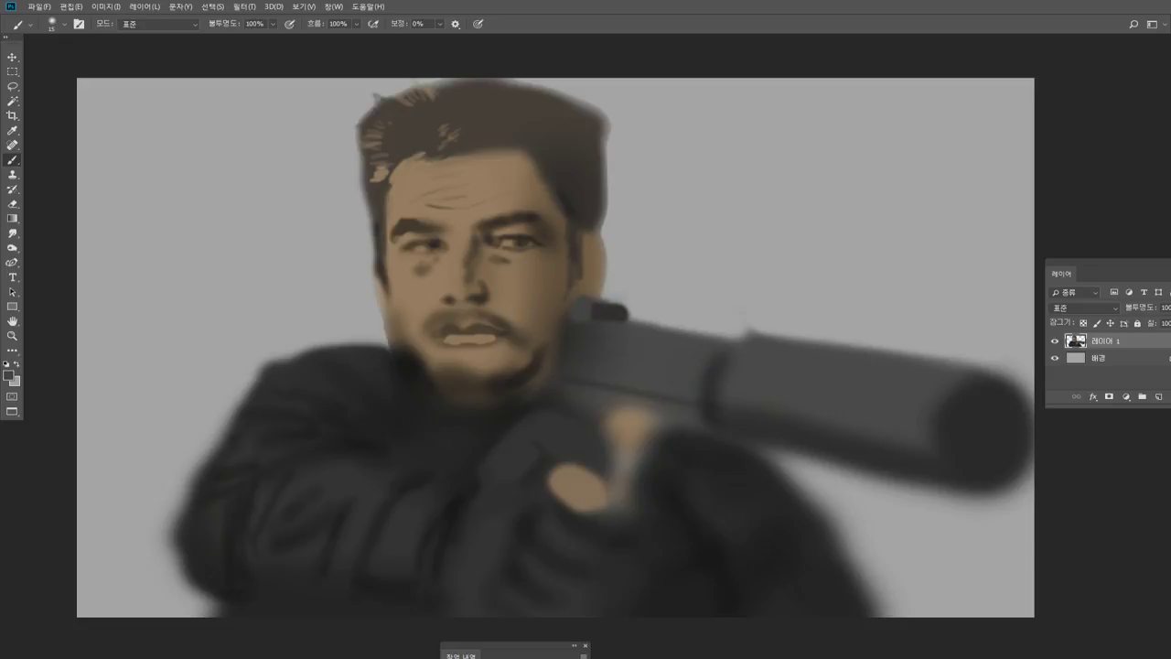
Reshape the right ear in its sampled skin tone and paint a brown shadow patch on the right cheek.
alt+click(593, 257)
drag(593, 237, 598, 269)
alt+click(556, 250)
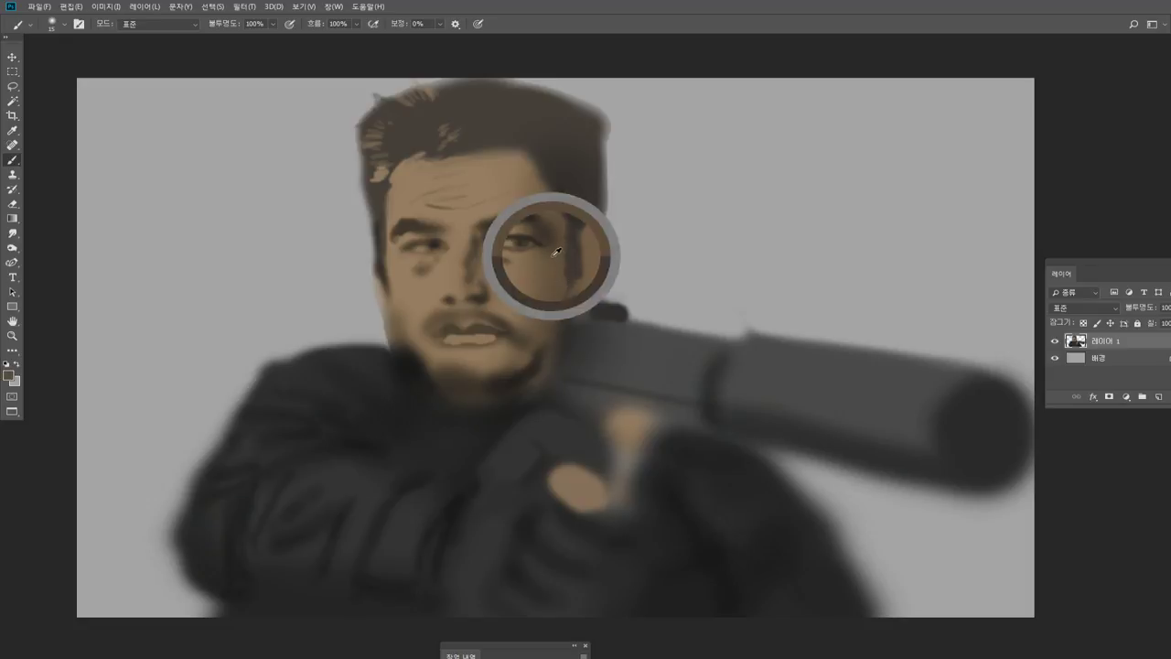
alt+click(539, 277)
mouse_move(539, 277)
mouse_down()
mouse_move(539, 293)
mouse_move(553, 296)
mouse_move(529, 274)
mouse_up()
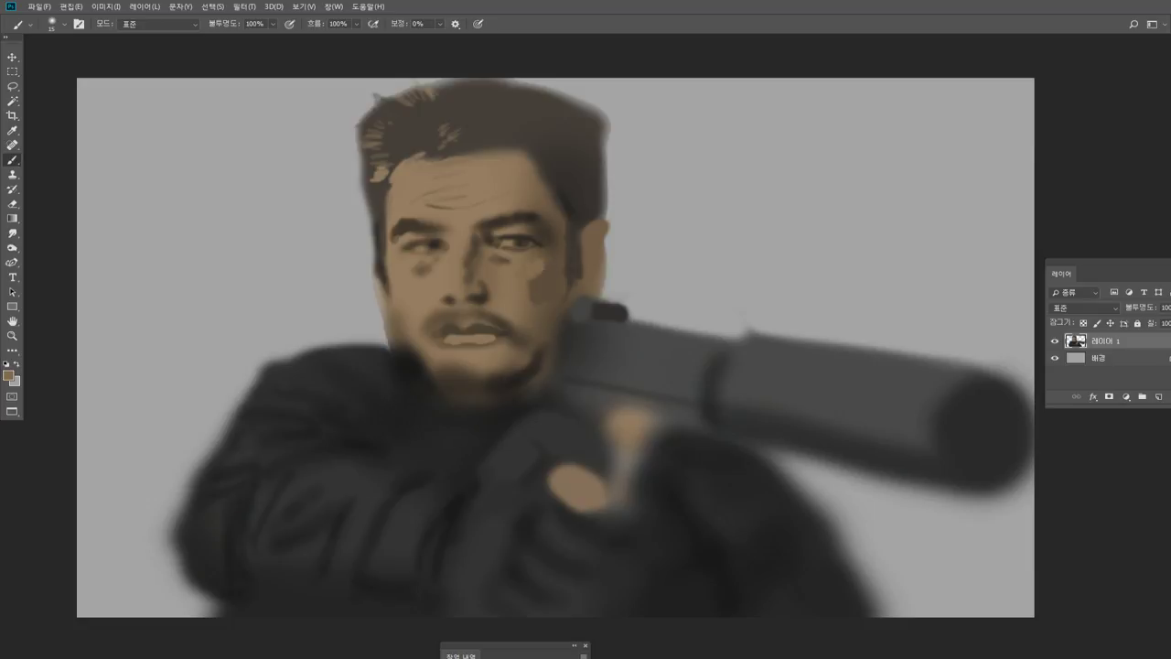
Reduce the brush size and paint creases under the right eye, plus touch-ups on the eyebrow, nostrils and hairline.
alt+click(555, 247)
key(bracketleft)
alt+click(528, 265)
alt+click(526, 265)
alt+click(535, 261)
alt+click(472, 293)
alt+click(513, 166)
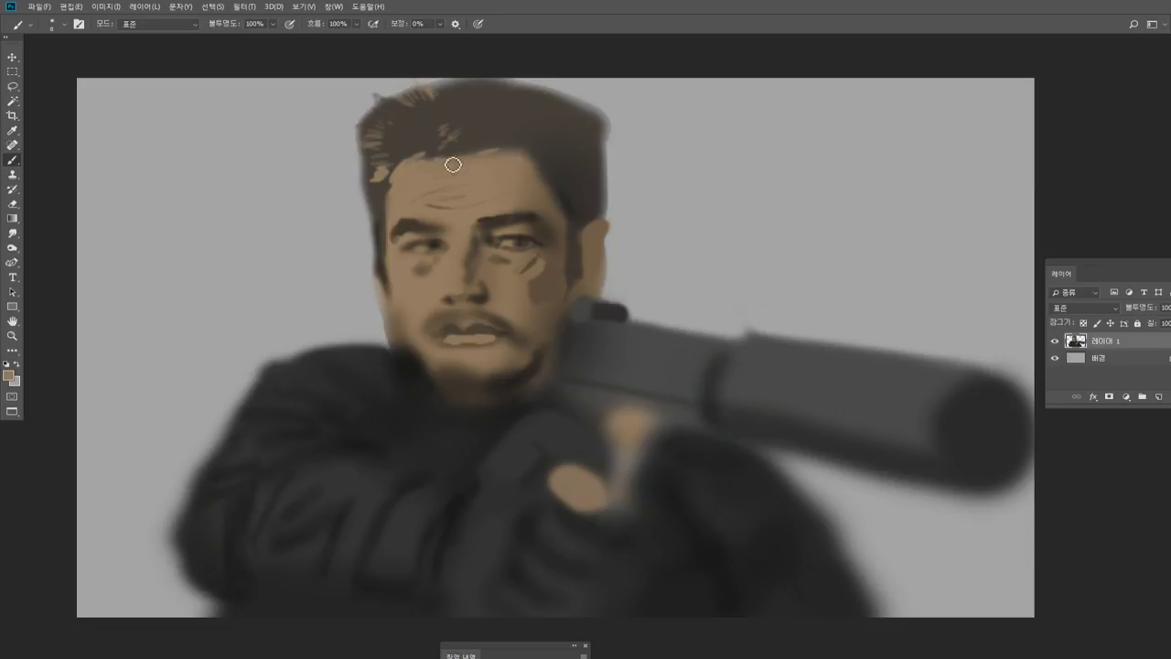
Paint dark strands through the right side and top of the hair, lowering the brush opacity to 22%.
alt+click(558, 149)
alt+click(566, 194)
drag(530, 146, 546, 138)
drag(535, 150, 547, 144)
click(273, 24)
drag(275, 38, 229, 38)
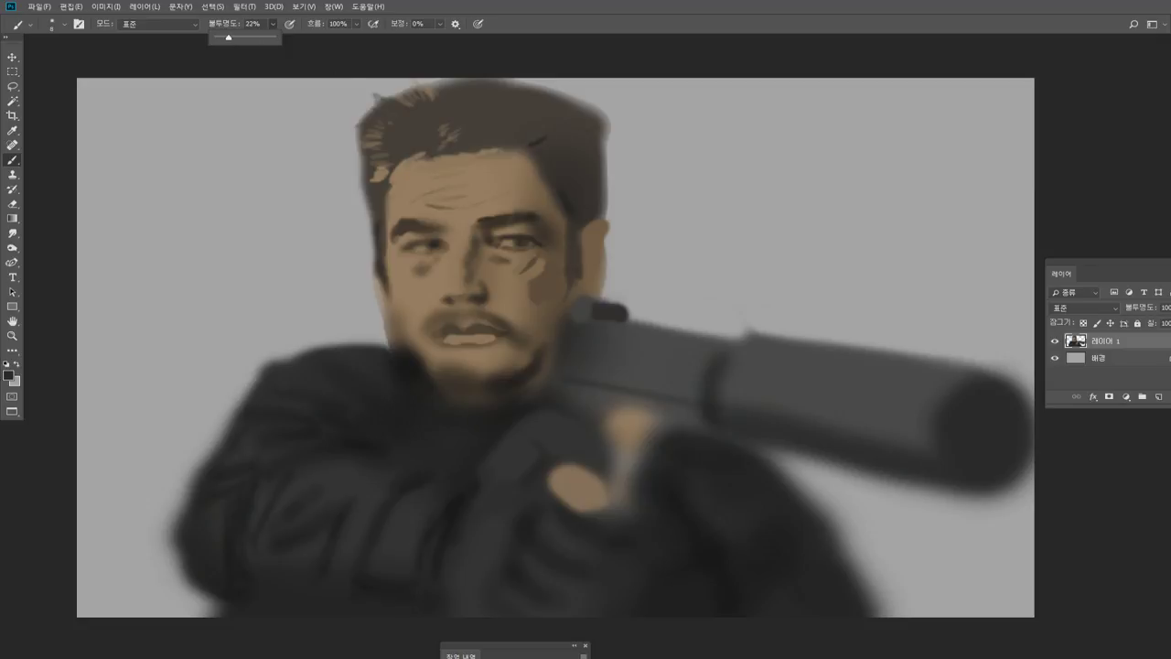
click(539, 144)
alt+click(539, 144)
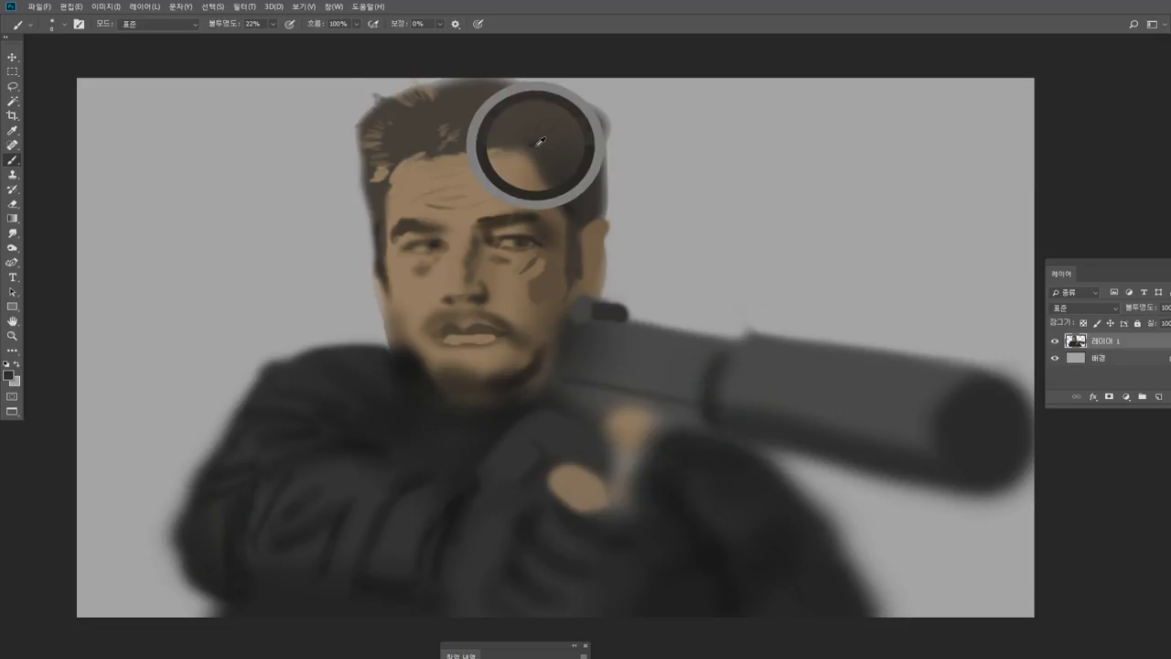
alt+click(539, 142)
mouse_move(539, 142)
mouse_down()
mouse_move(599, 101)
mouse_move(560, 95)
mouse_up()
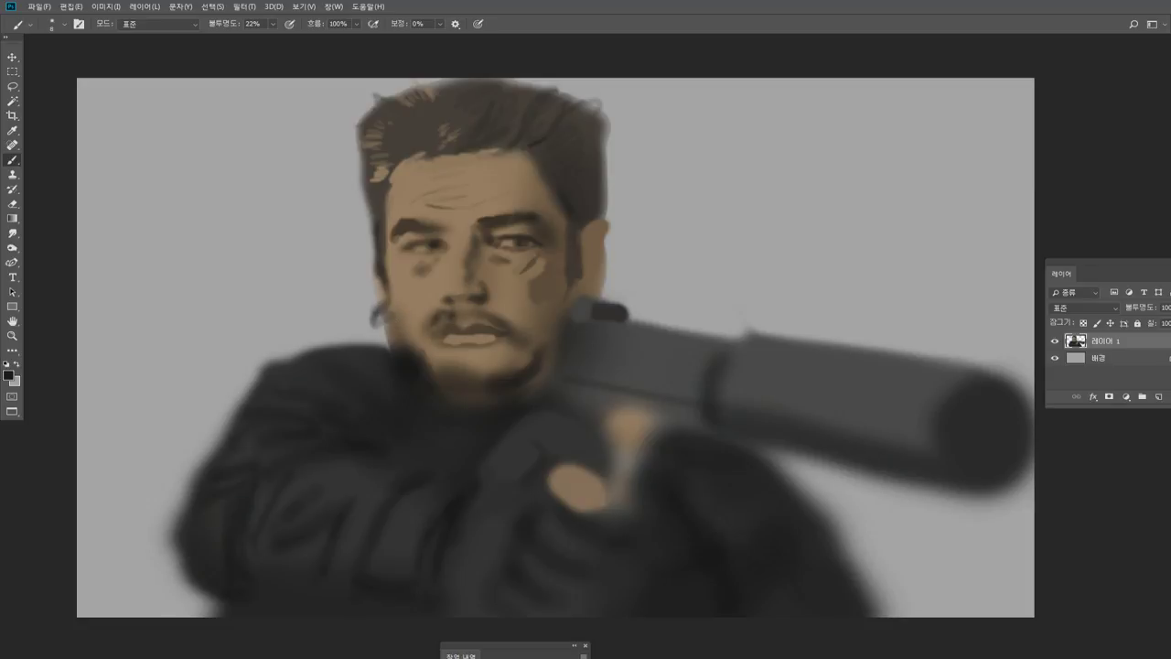
Paint a black headset earpiece and thin microphone boom beside the left jaw at 100% opacity, redoing stray strokes.
alt+click(452, 312)
click(272, 23)
drag(304, 42, 361, 29)
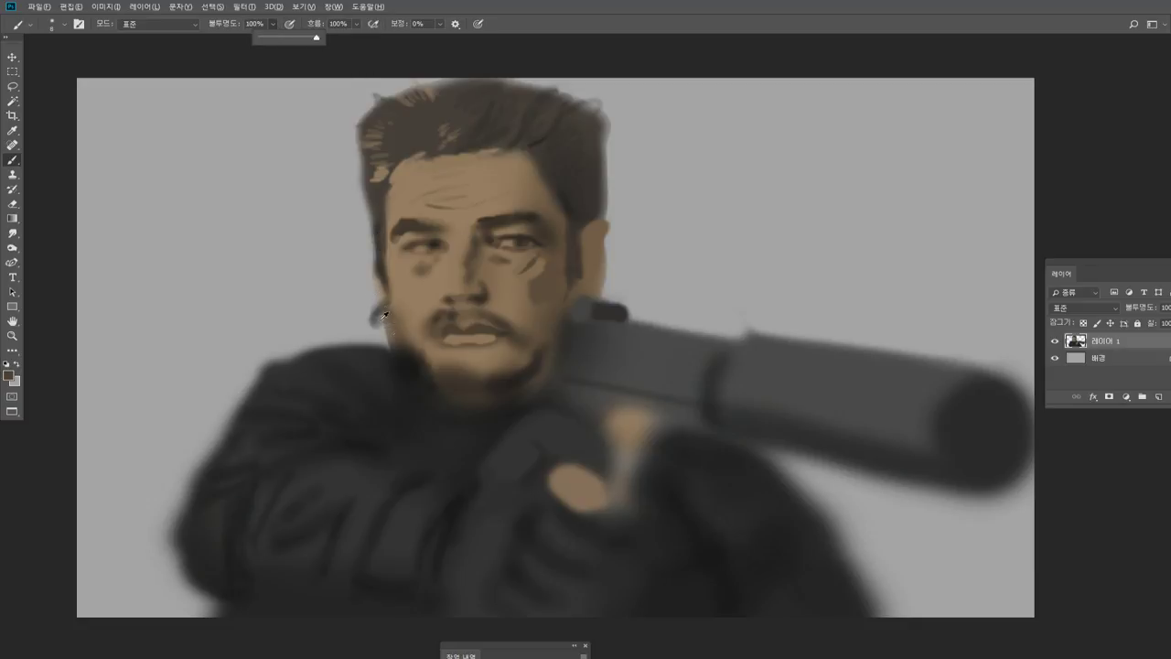
alt+click(399, 358)
mouse_move(374, 311)
mouse_down()
mouse_move(392, 314)
mouse_move(371, 319)
mouse_move(389, 341)
mouse_move(383, 330)
mouse_move(409, 339)
mouse_up()
key(ctrl+z)
key(ctrl+z)
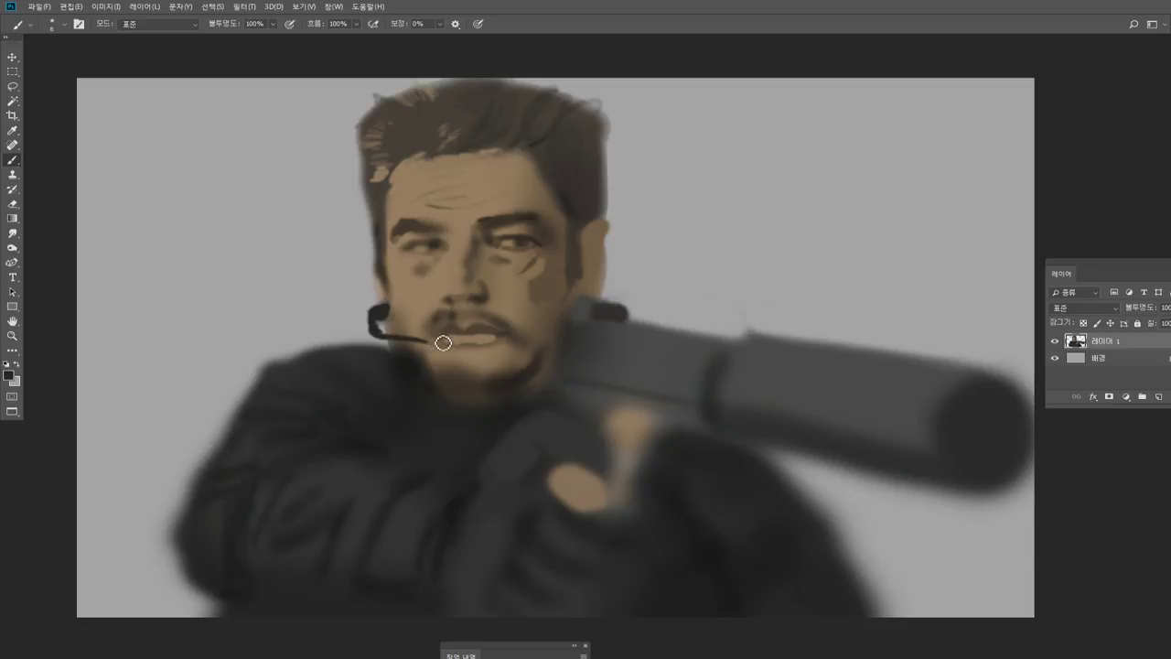
click(419, 338)
Enlarge the Smudge brush and blend the headset, mouth, beard and left hairline at 31% strength.
click(12, 232)
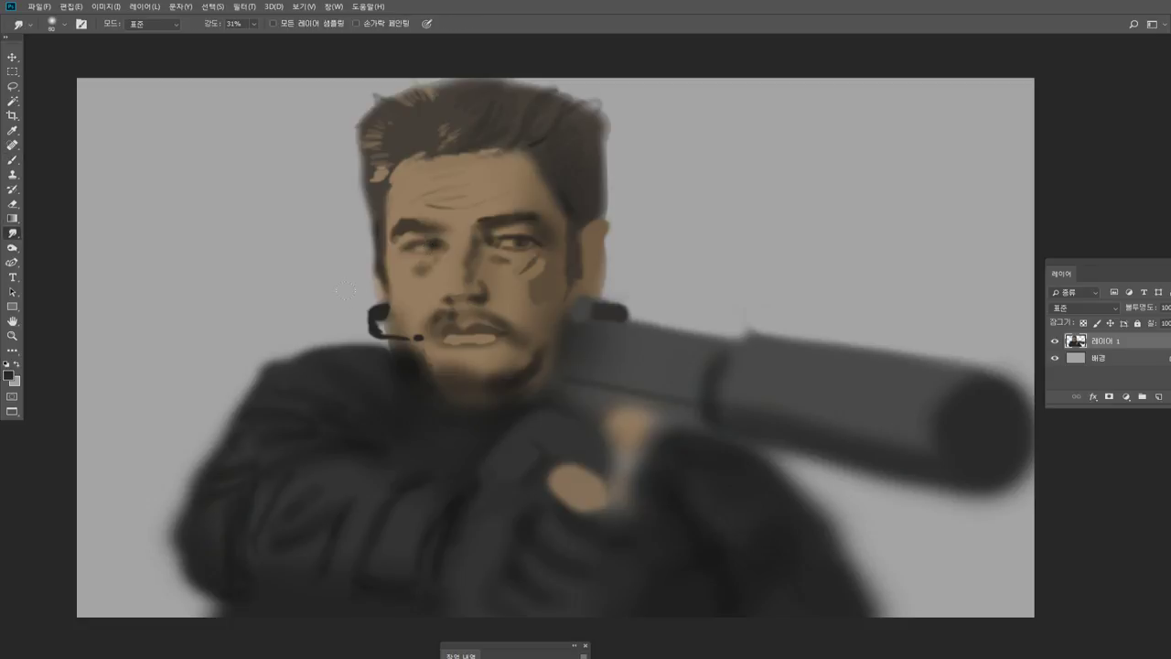
key(bracketright)
key(bracketright)
key(bracketright)
key(bracketright)
drag(370, 295, 385, 334)
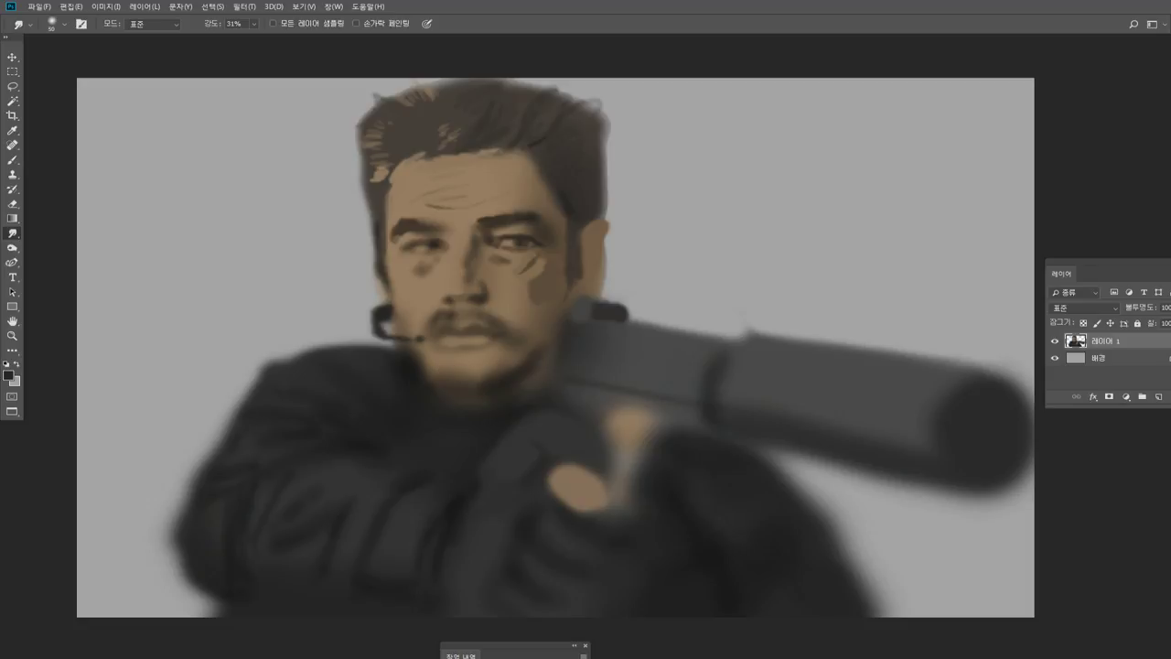
drag(457, 153, 408, 155)
Erase the area between the right ear and the barrel, and burn the ear's inner contours at 67% exposure.
key(e)
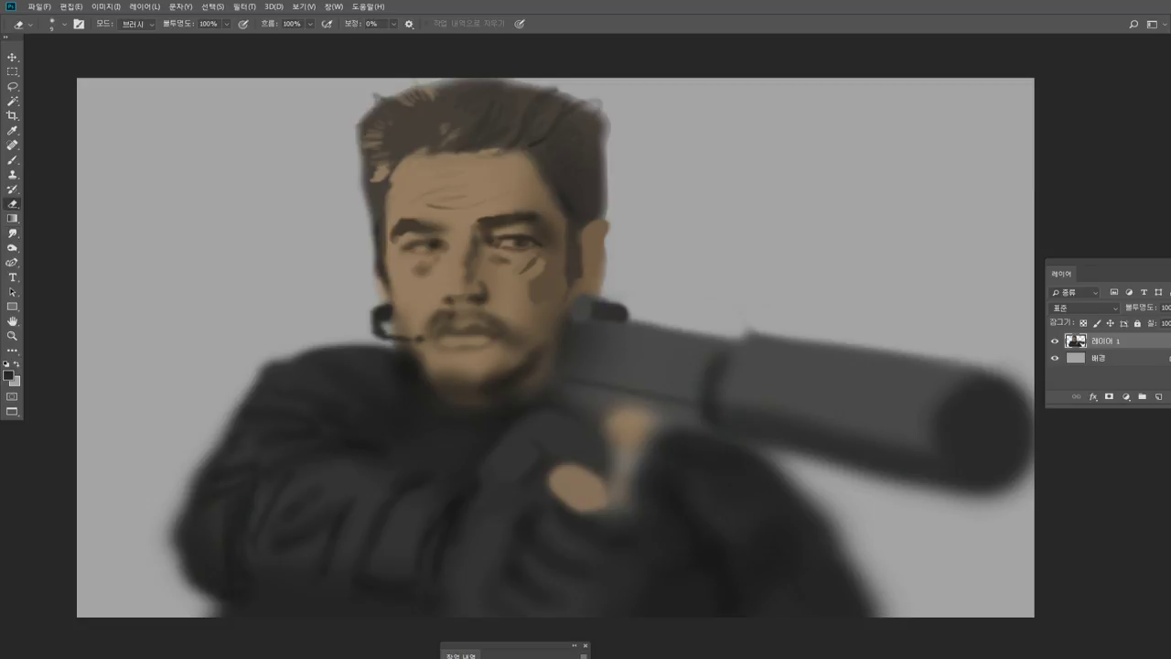
click(596, 302)
click(13, 248)
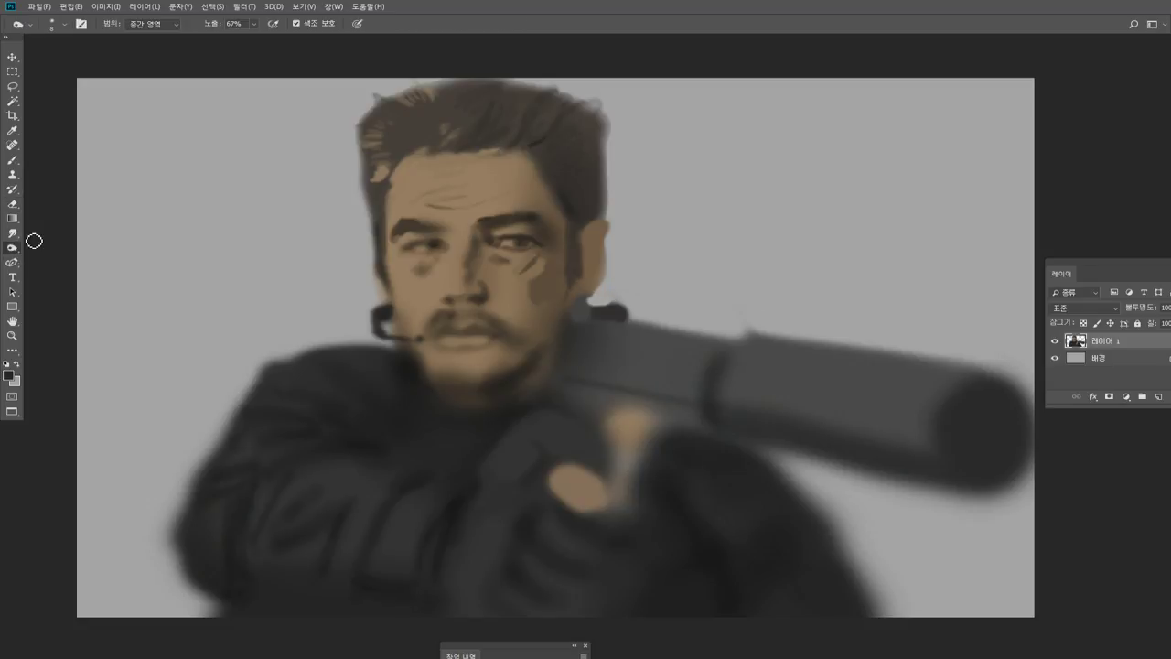
click(584, 246)
drag(605, 242, 594, 291)
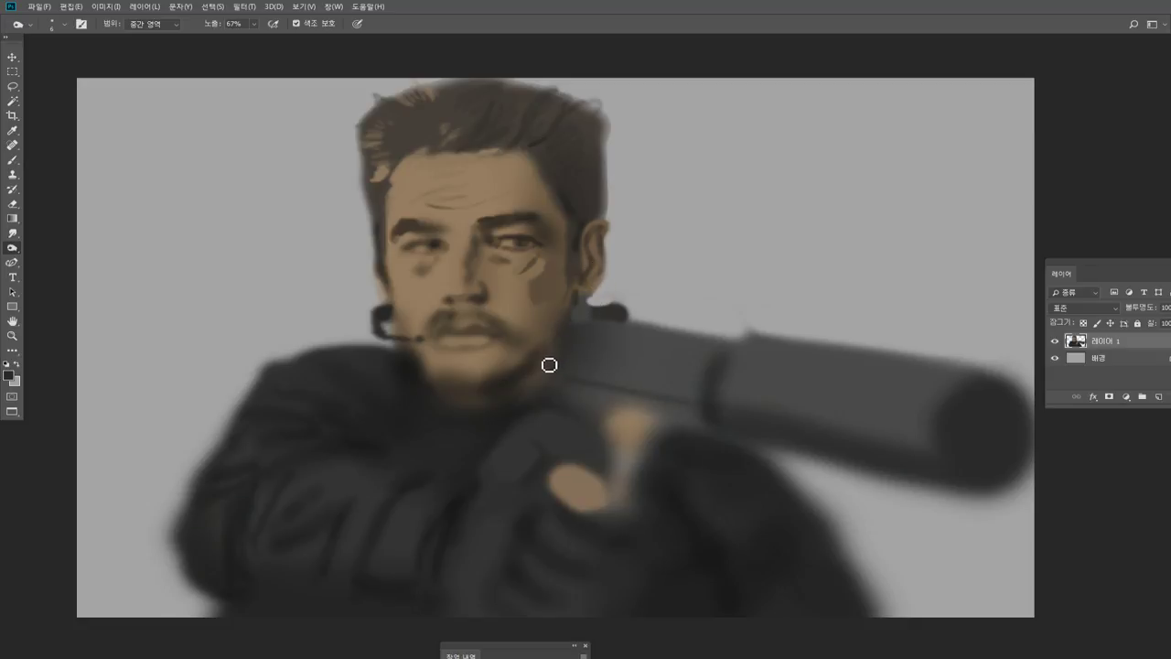
Burn the right jawline and paint beard shading over the chin with a larger brush, lowering its opacity to 47%.
drag(547, 363, 497, 389)
key(b)
alt+click(497, 364)
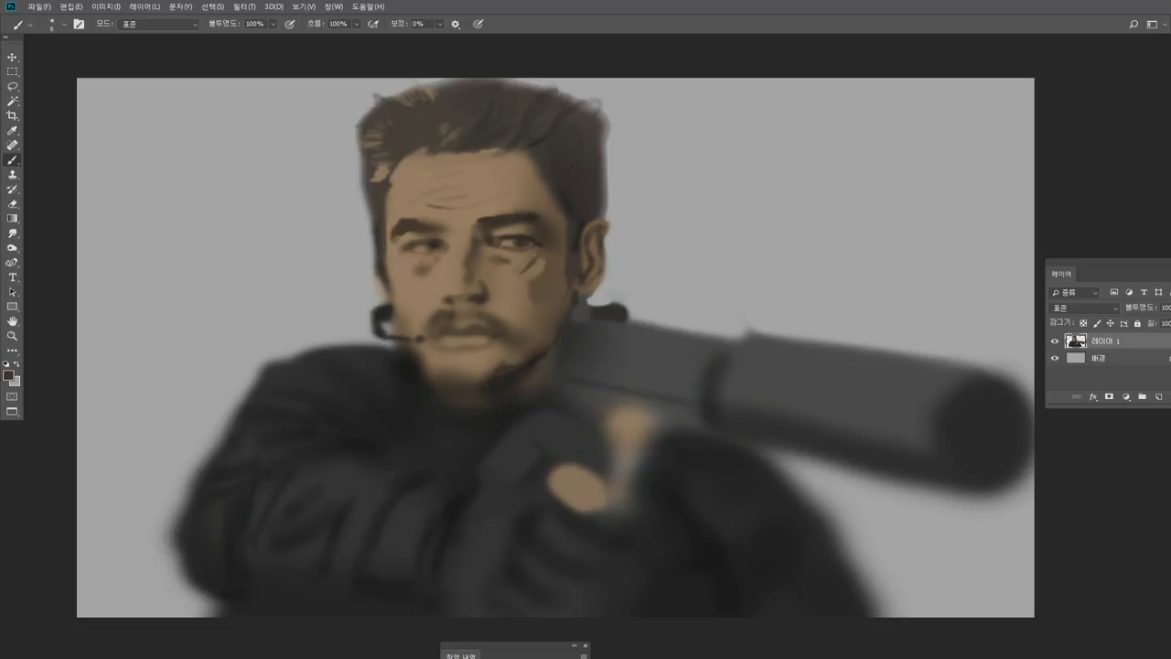
key(bracketright)
key(bracketright)
key(bracketright)
key(bracketright)
drag(506, 357, 498, 364)
click(273, 25)
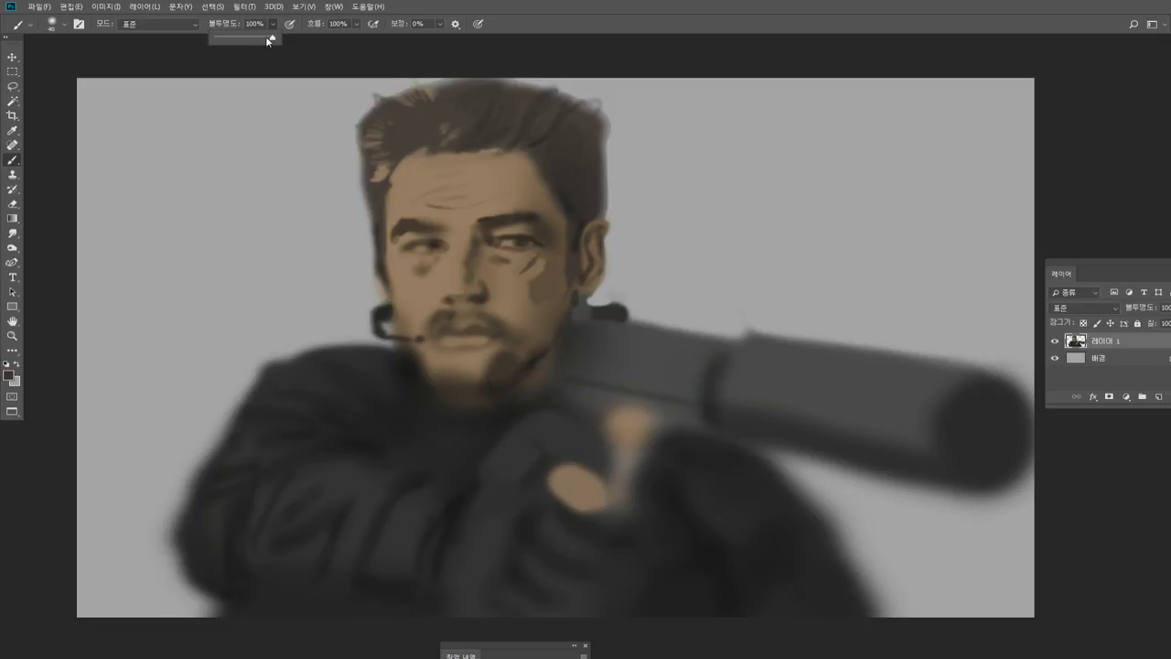
drag(271, 38, 243, 39)
click(507, 369)
mouse_move(484, 366)
mouse_down()
mouse_move(425, 358)
mouse_move(458, 355)
mouse_up()
alt+click(473, 378)
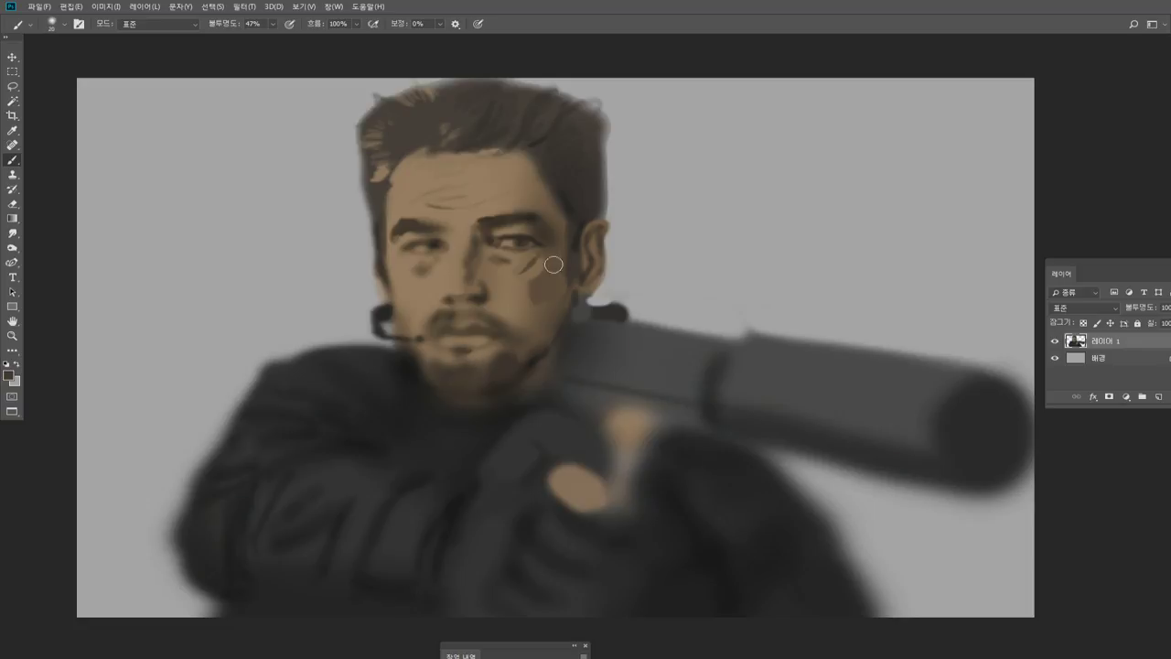
Touch up the nose shading and left hair in sampled colours, and erase the left outer edge of the face.
alt+click(462, 295)
alt+click(376, 204)
click(12, 203)
mouse_move(368, 237)
mouse_down()
mouse_move(388, 297)
mouse_move(381, 280)
mouse_up()
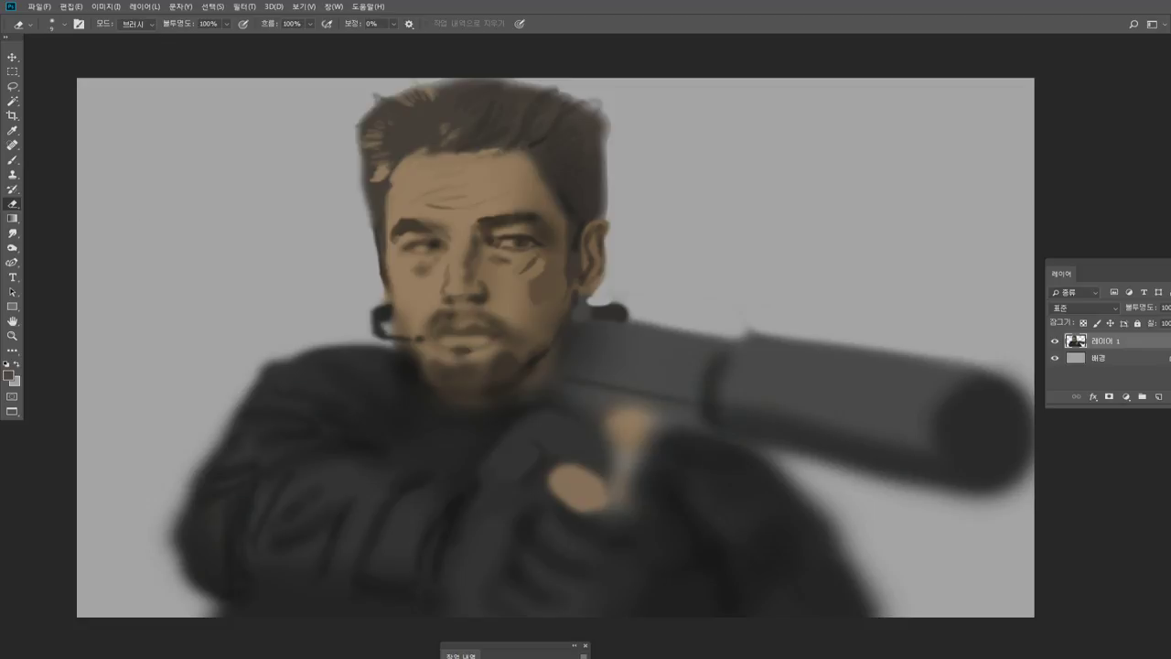
Lasso both eyes, the eyebrows and nose with an 8 px feather and shift them slightly down and left.
click(13, 86)
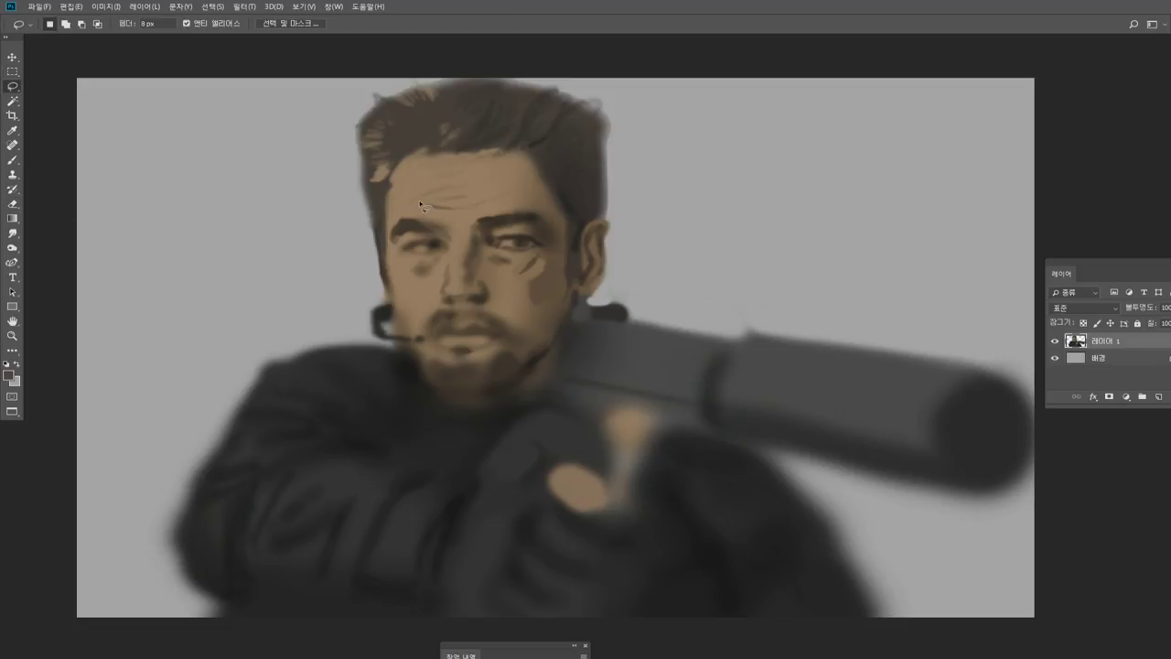
mouse_move(411, 195)
mouse_down()
mouse_move(394, 271)
mouse_move(481, 298)
mouse_move(530, 273)
mouse_move(543, 243)
mouse_up()
drag(484, 191, 481, 191)
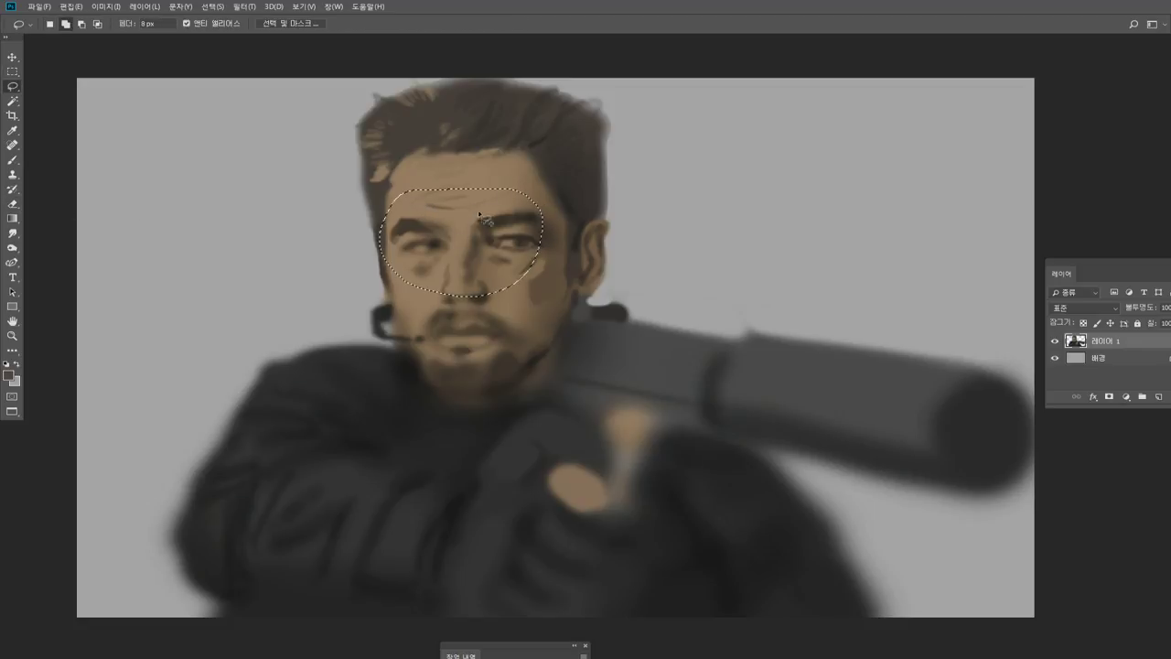
click(13, 57)
drag(515, 236, 515, 242)
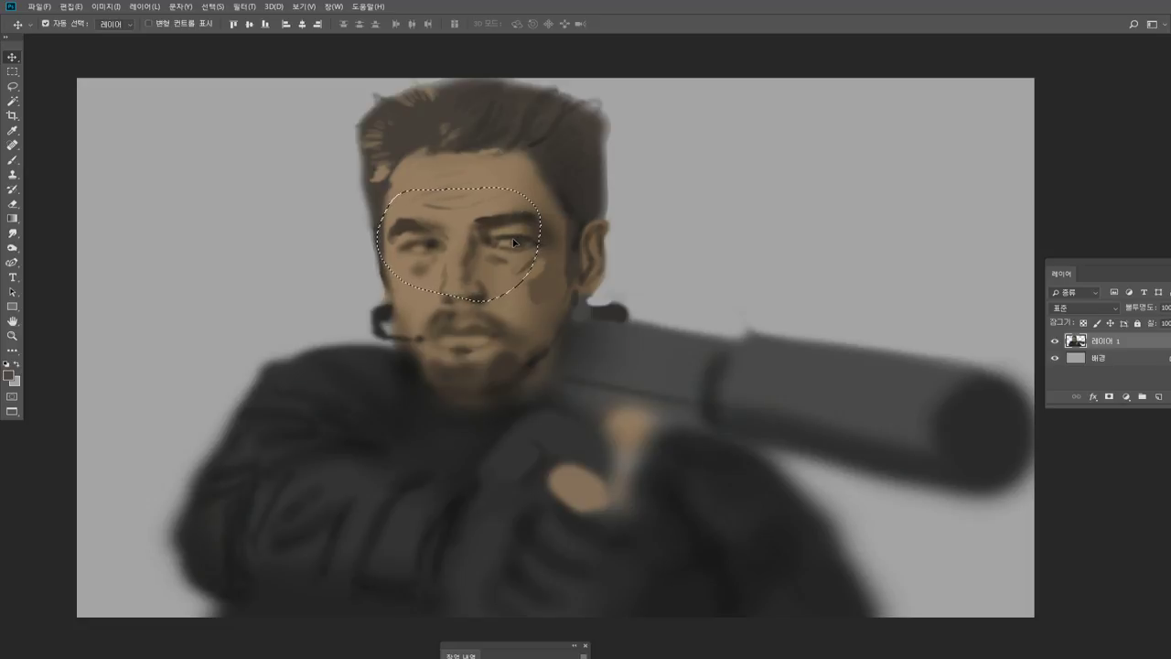
Clear the selection around the eyes and nose.
key(ctrl+d)
key(ctrl+t)
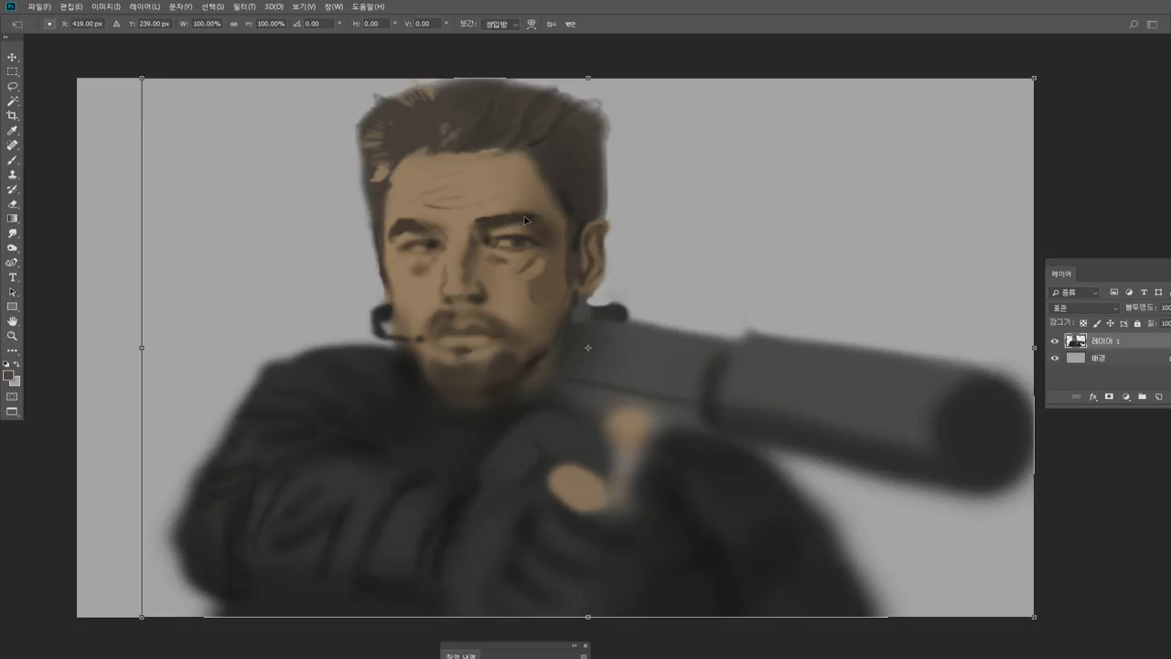
key(Return)
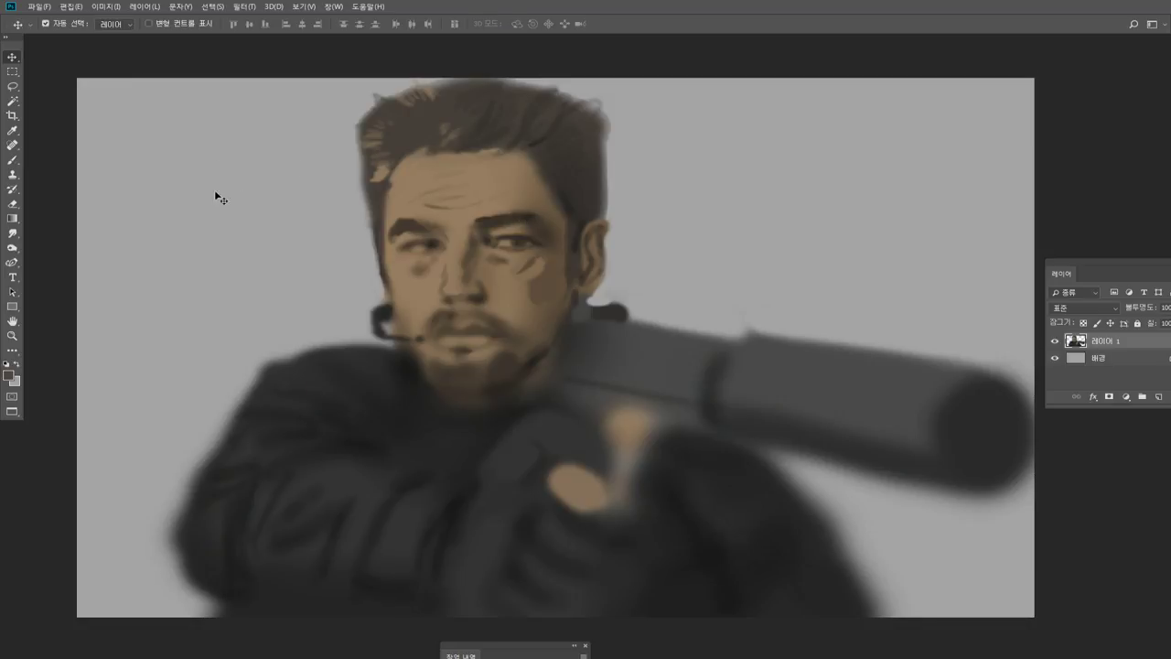
click(12, 349)
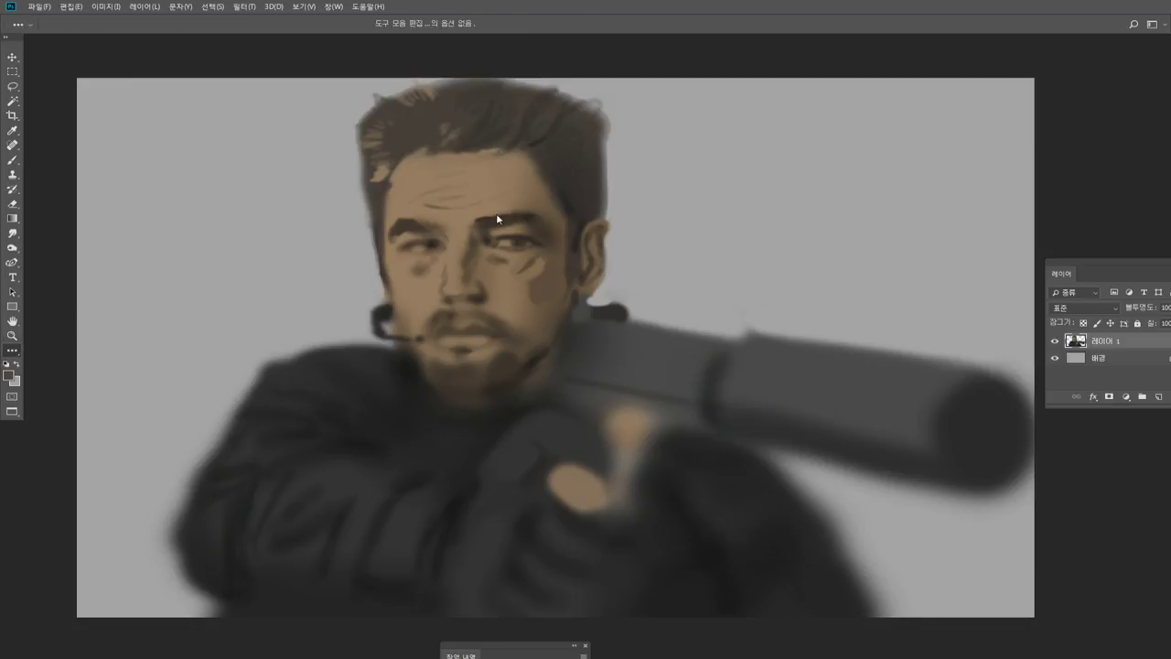
Smudge the right hairline and the outer edges of the hair at 31% strength to soften them.
click(12, 238)
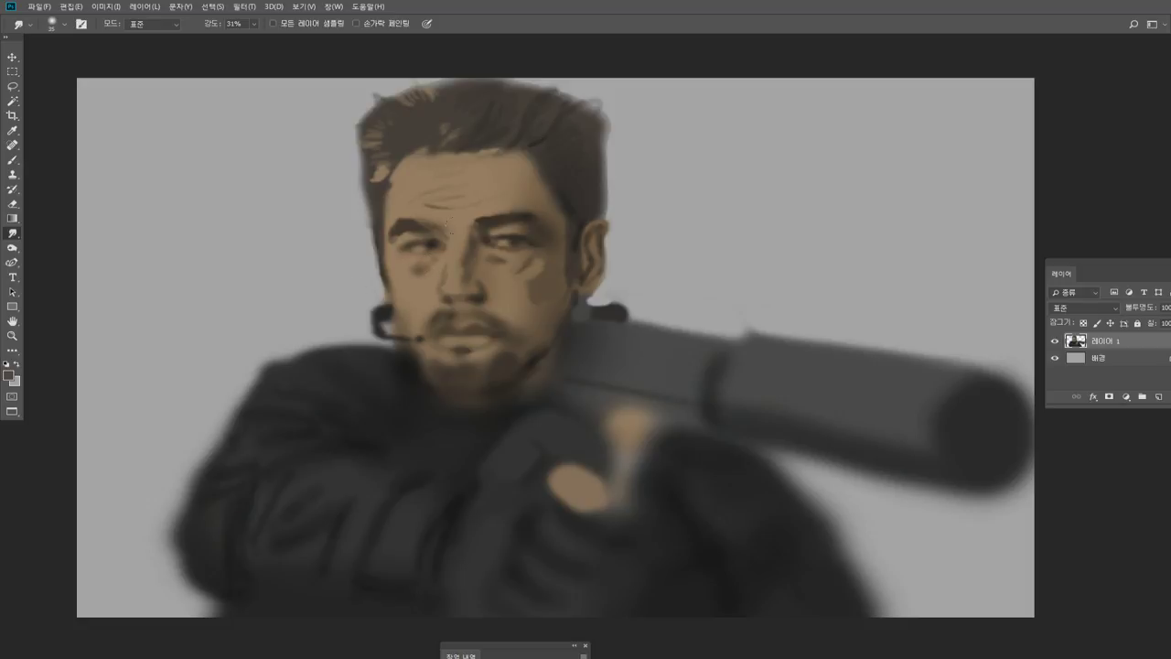
mouse_move(545, 181)
mouse_down()
mouse_move(545, 159)
mouse_move(551, 184)
mouse_move(571, 170)
mouse_up()
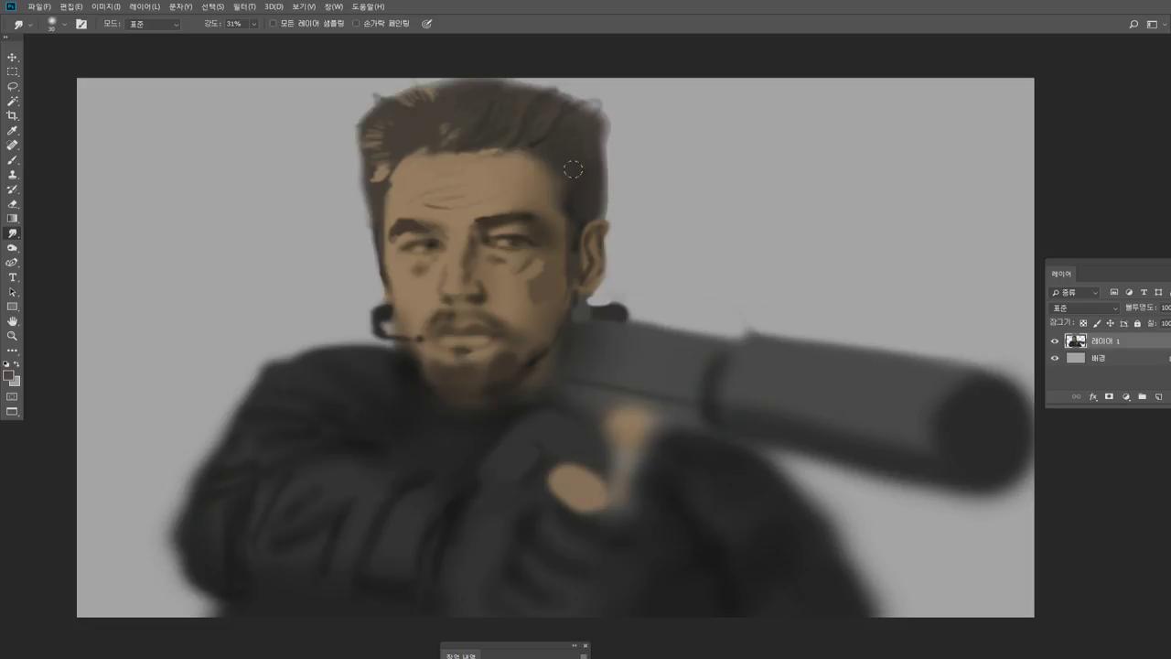
drag(608, 135, 597, 114)
mouse_move(466, 89)
mouse_down()
mouse_move(440, 73)
mouse_move(396, 86)
mouse_up()
drag(357, 148, 367, 116)
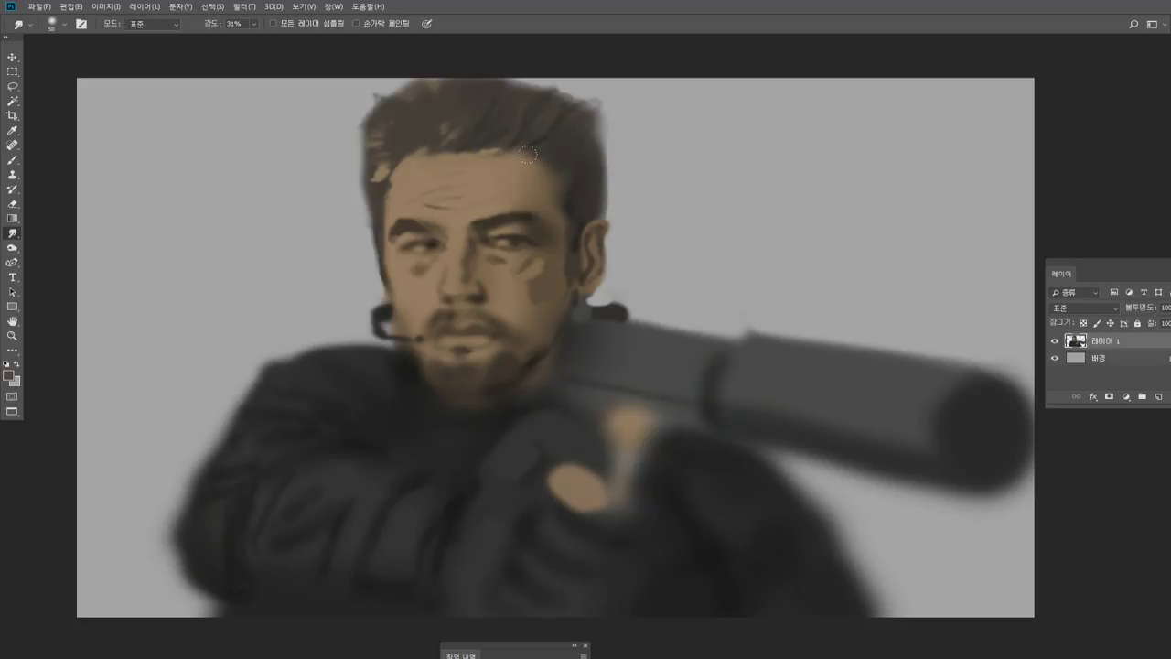
Burn frown lines between the eyebrows at 67% exposure, and shade the right forehead and cheek in sampled skin tones at 47% opacity.
key(o)
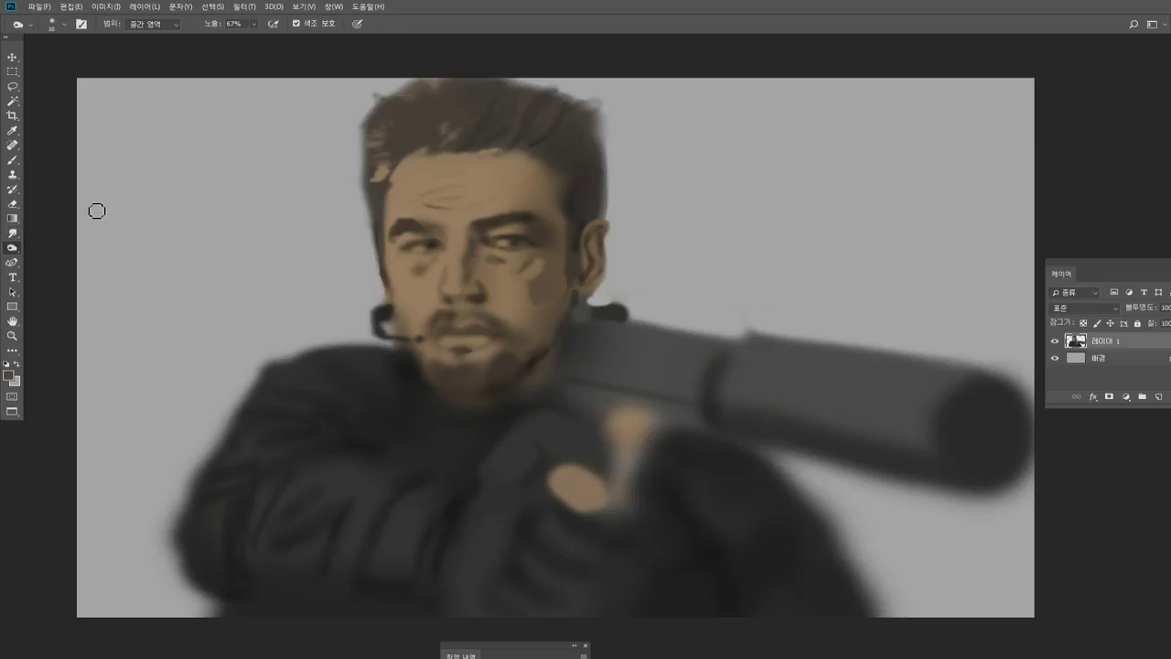
mouse_move(454, 230)
mouse_down()
mouse_move(448, 214)
mouse_move(468, 218)
mouse_up()
click(11, 160)
alt+click(546, 196)
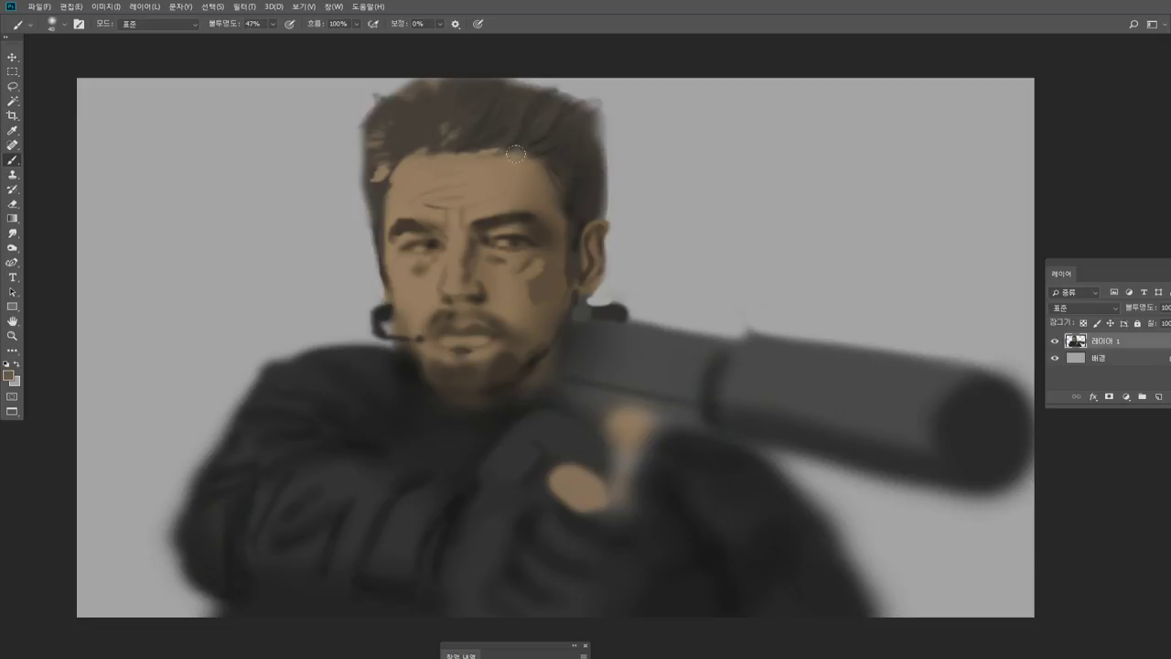
drag(518, 156, 524, 195)
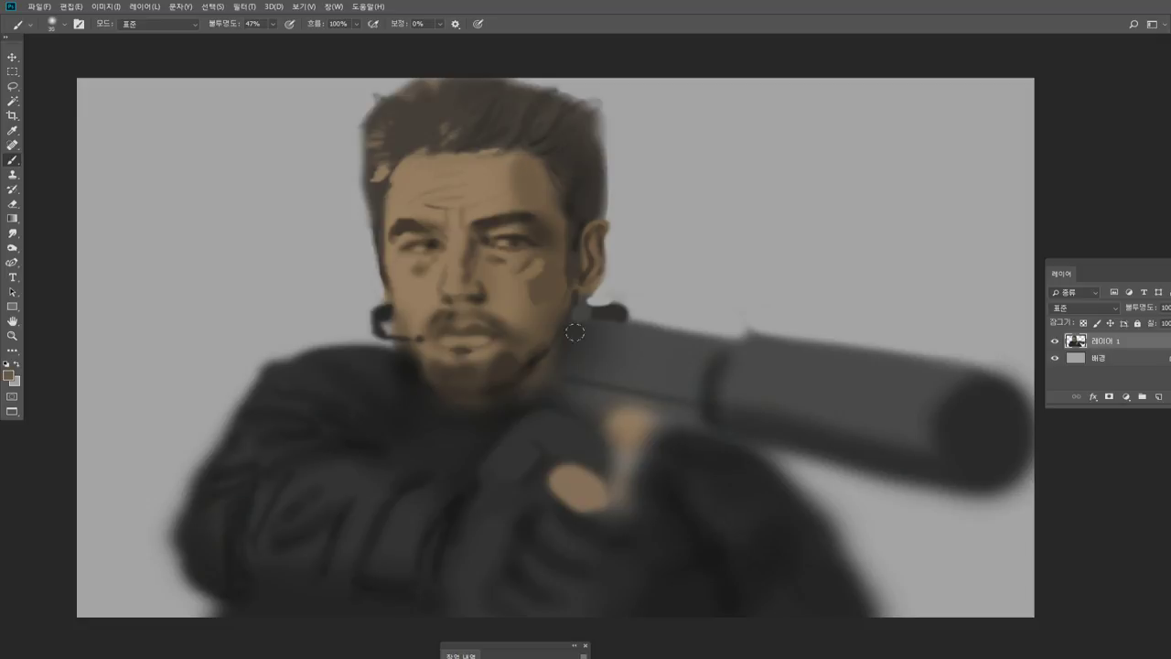
alt+click(520, 288)
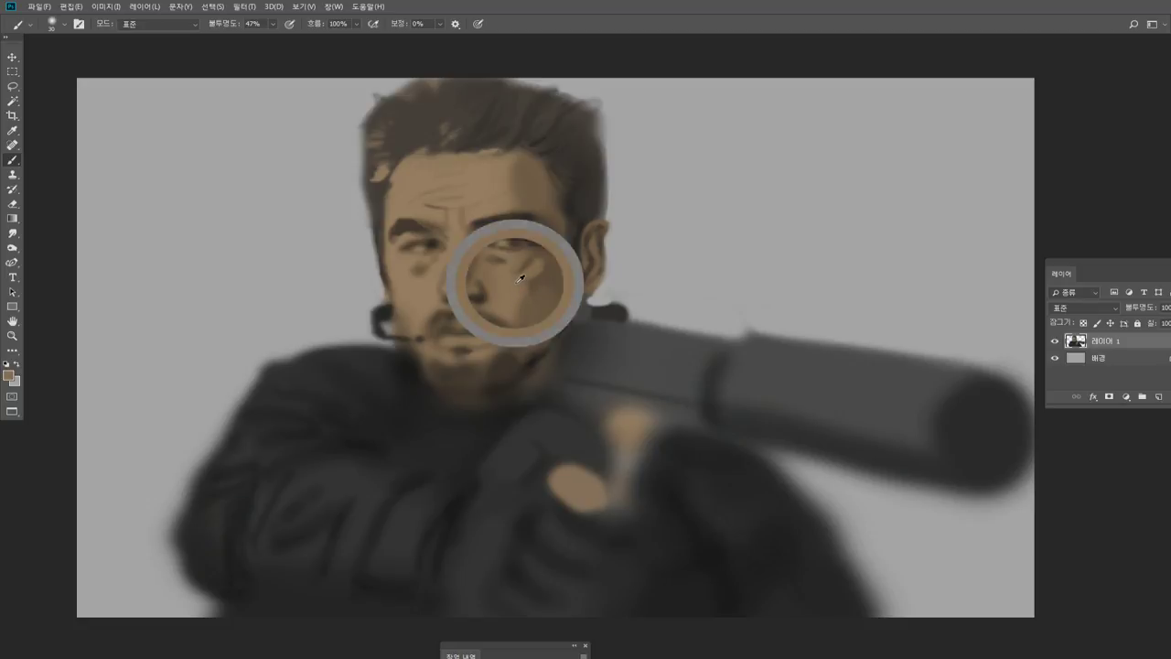
alt+click(471, 266)
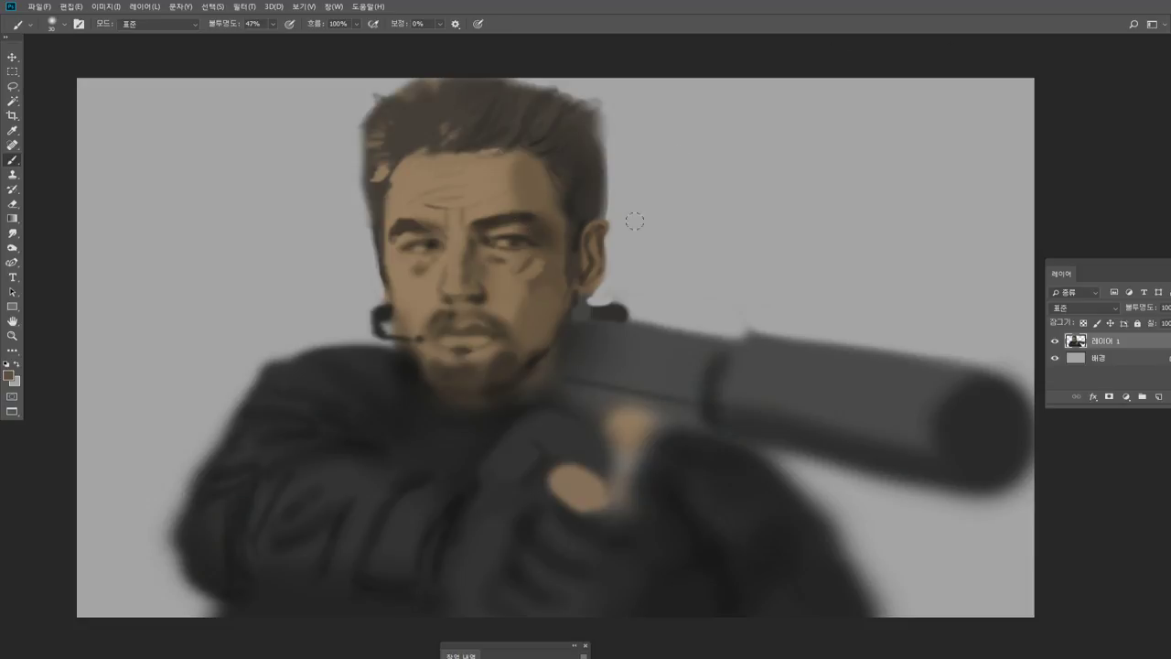
Paint a brown tint over the gun's rear body section beside the chin, using sampled colours at 47% brush opacity.
click(12, 335)
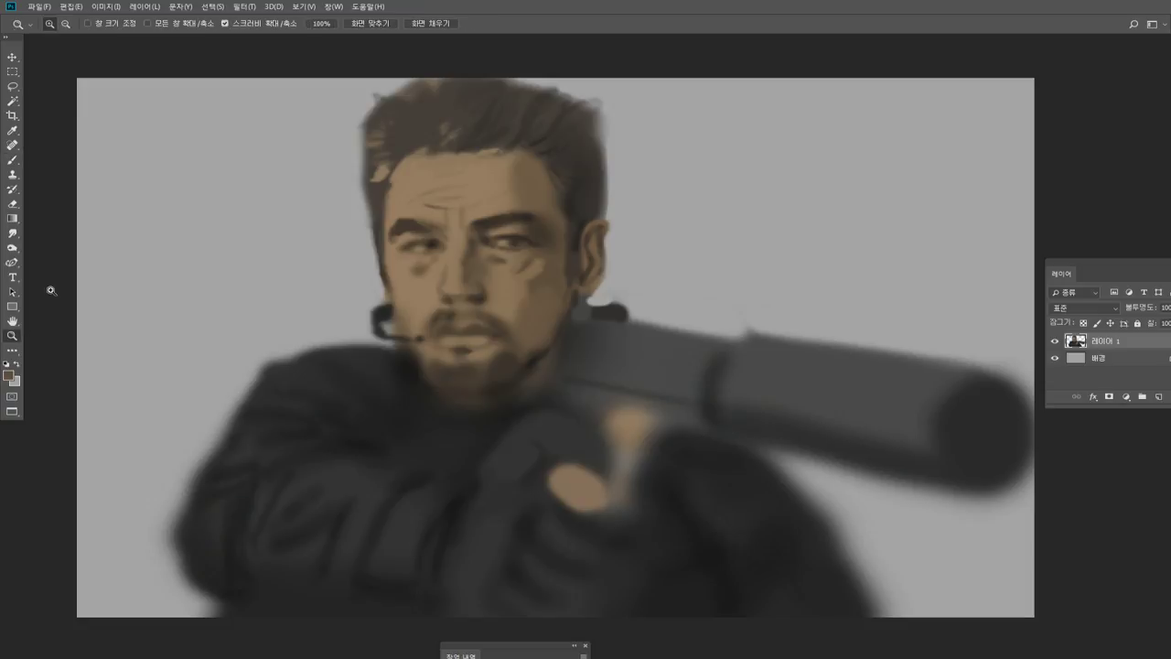
click(583, 96)
alt+click(545, 211)
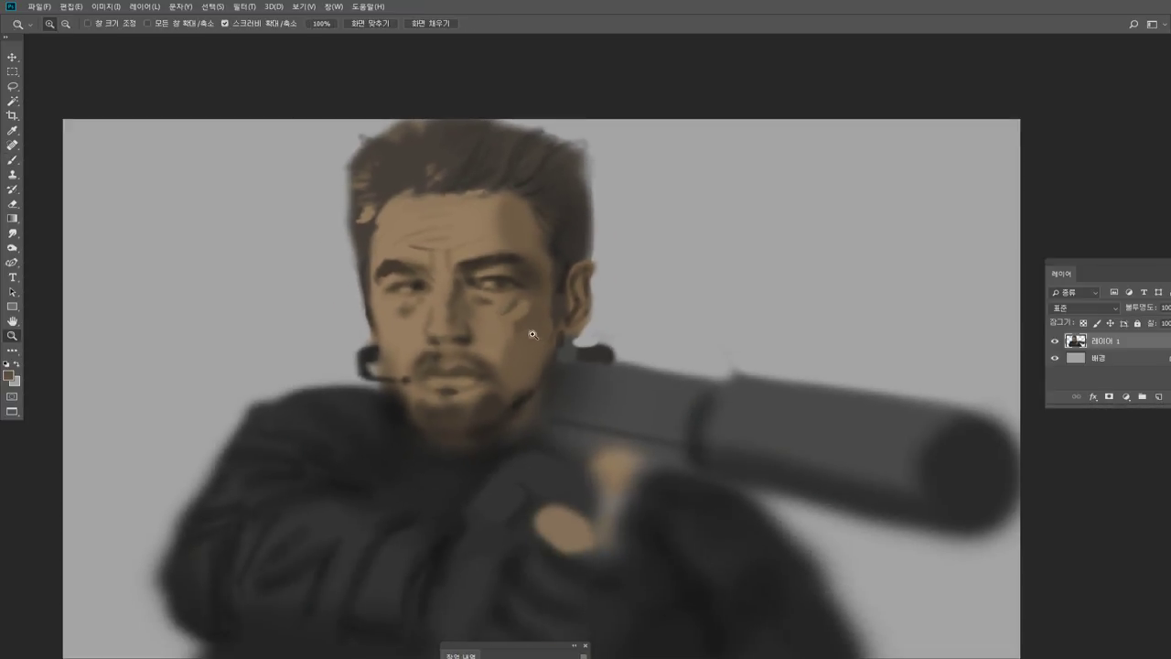
click(12, 160)
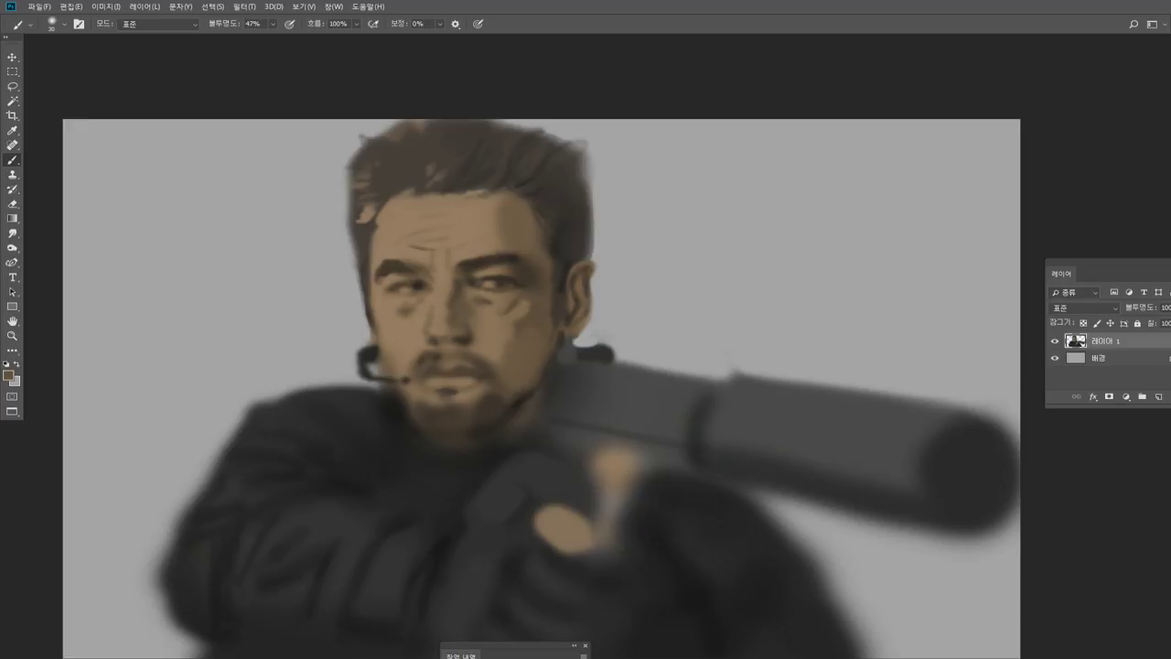
drag(556, 405, 636, 416)
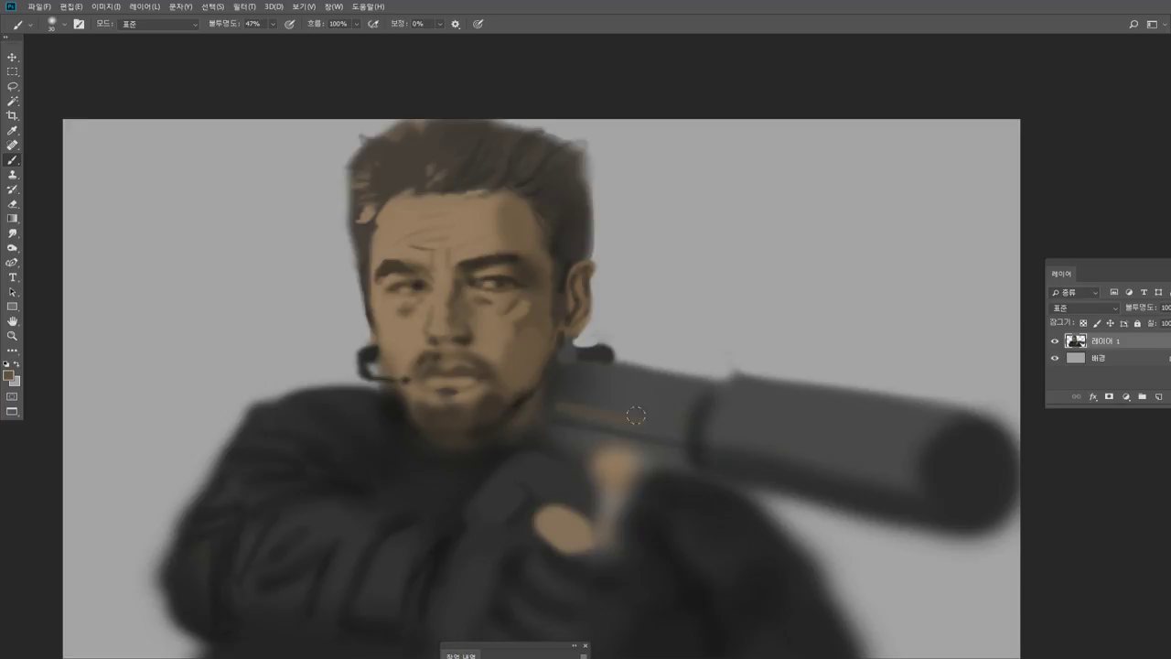
alt+click(565, 404)
alt+click(502, 397)
alt+click(610, 419)
Sample the light grey background and paint highlights along the gun body's top edge and the upright edges of its brown area.
alt+click(749, 329)
key(])
drag(630, 376, 716, 390)
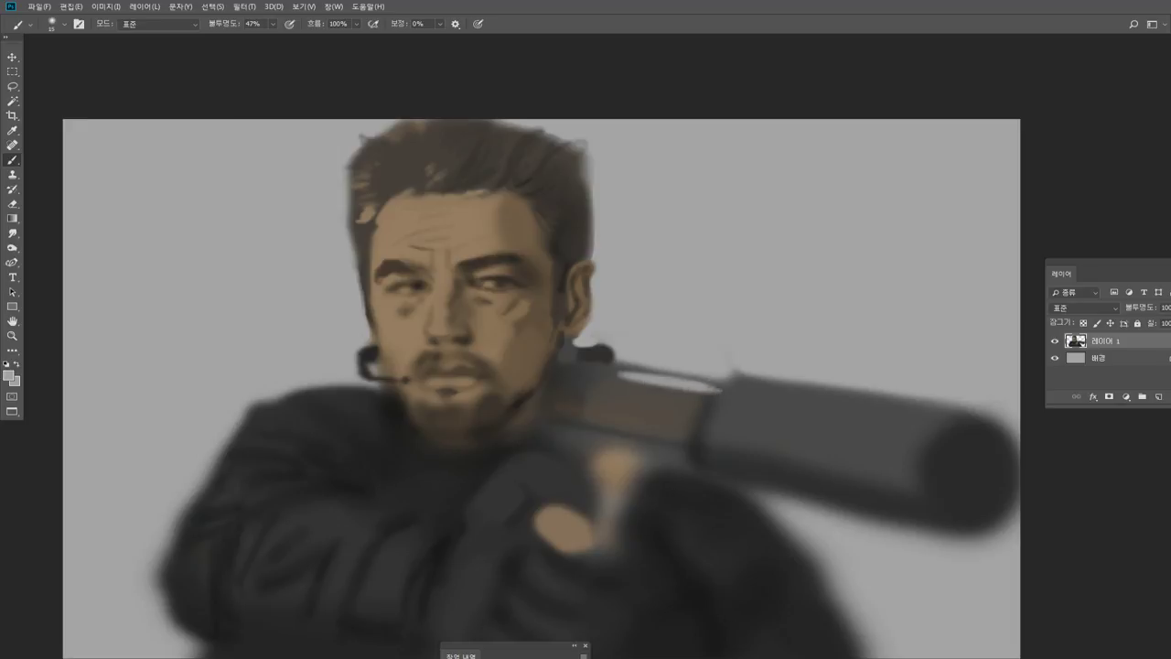
mouse_move(610, 372)
mouse_down()
mouse_move(569, 368)
mouse_move(605, 382)
mouse_move(604, 407)
mouse_move(640, 376)
mouse_move(593, 388)
mouse_move(591, 406)
mouse_move(592, 389)
mouse_move(617, 401)
mouse_up()
alt+click(601, 349)
alt+click(643, 374)
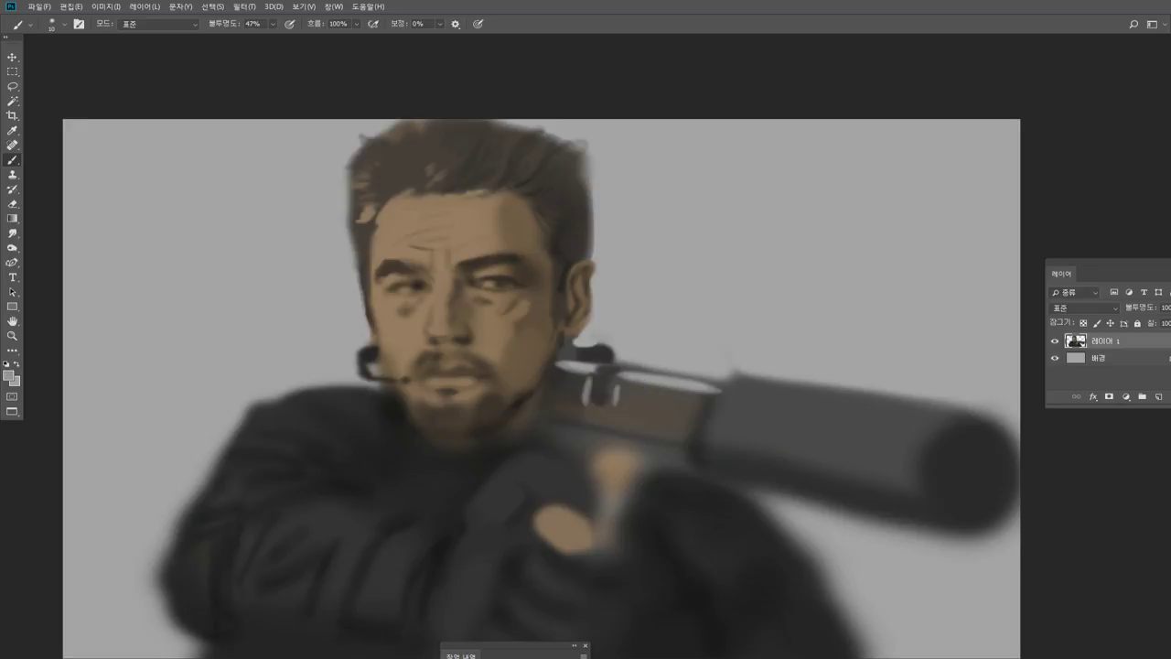
Paint thin light highlight lines along the gun body's middle, lower edge and front end near the silencer.
drag(611, 412, 692, 427)
mouse_move(549, 421)
mouse_down()
mouse_move(689, 466)
mouse_move(670, 442)
mouse_up()
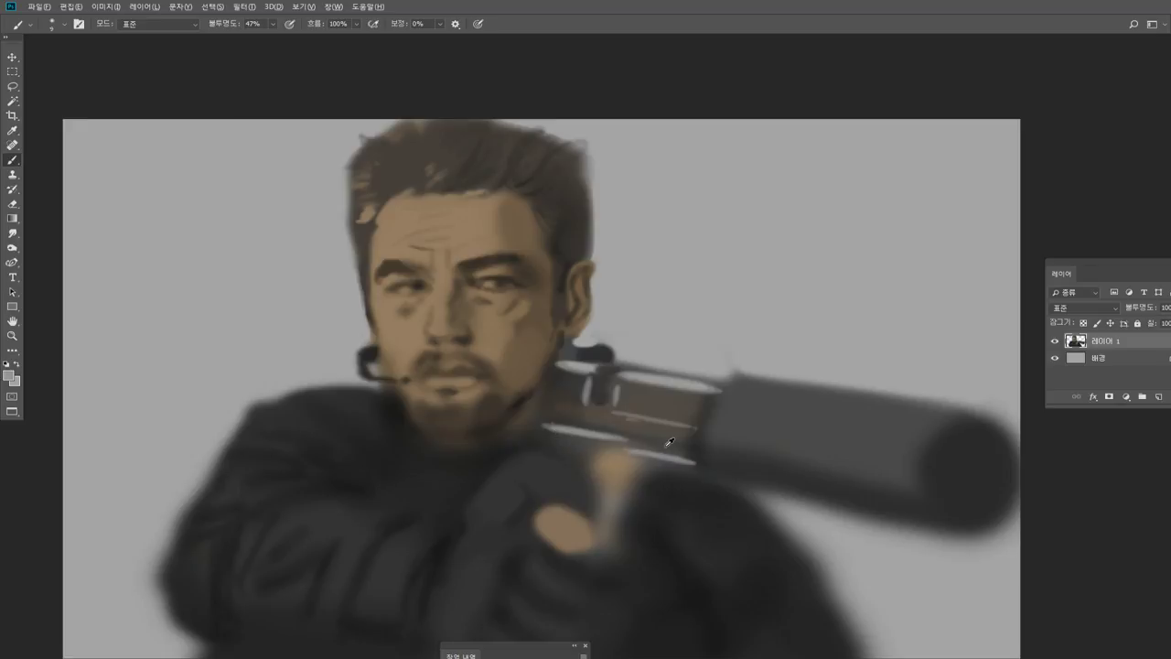
alt+click(668, 446)
alt+click(706, 392)
drag(710, 402, 687, 462)
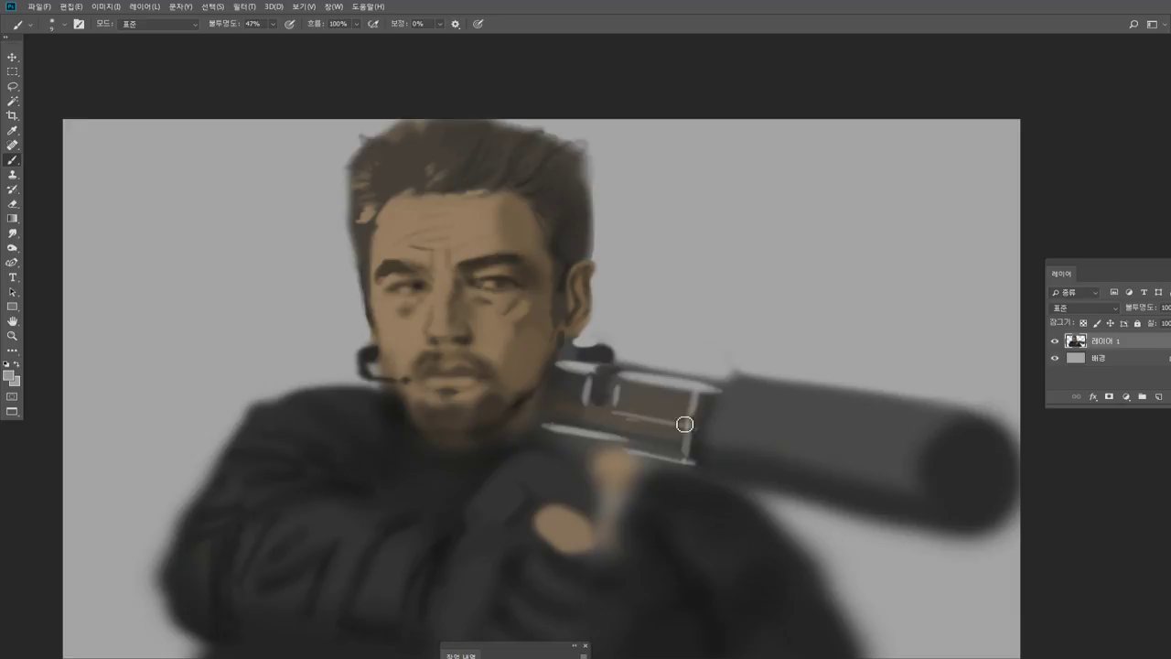
Outline the rear of the gun body beside the jaw with short light strokes, including its lower back corner.
alt+click(573, 389)
drag(582, 389, 582, 397)
alt+click(565, 428)
drag(538, 449, 532, 427)
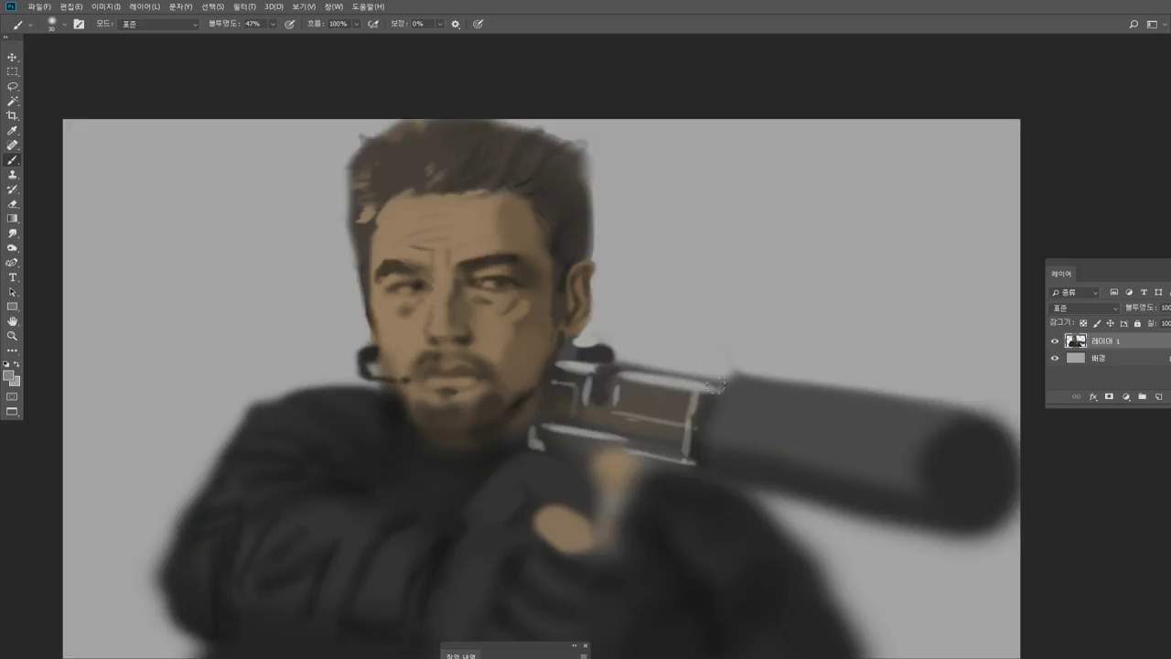
Paint a broad light grey highlight along the silencer's upper side and trim its front end around the muzzle with sampled dark grey.
drag(723, 389, 915, 419)
mouse_move(762, 395)
mouse_down()
mouse_move(934, 428)
mouse_move(915, 423)
mouse_up()
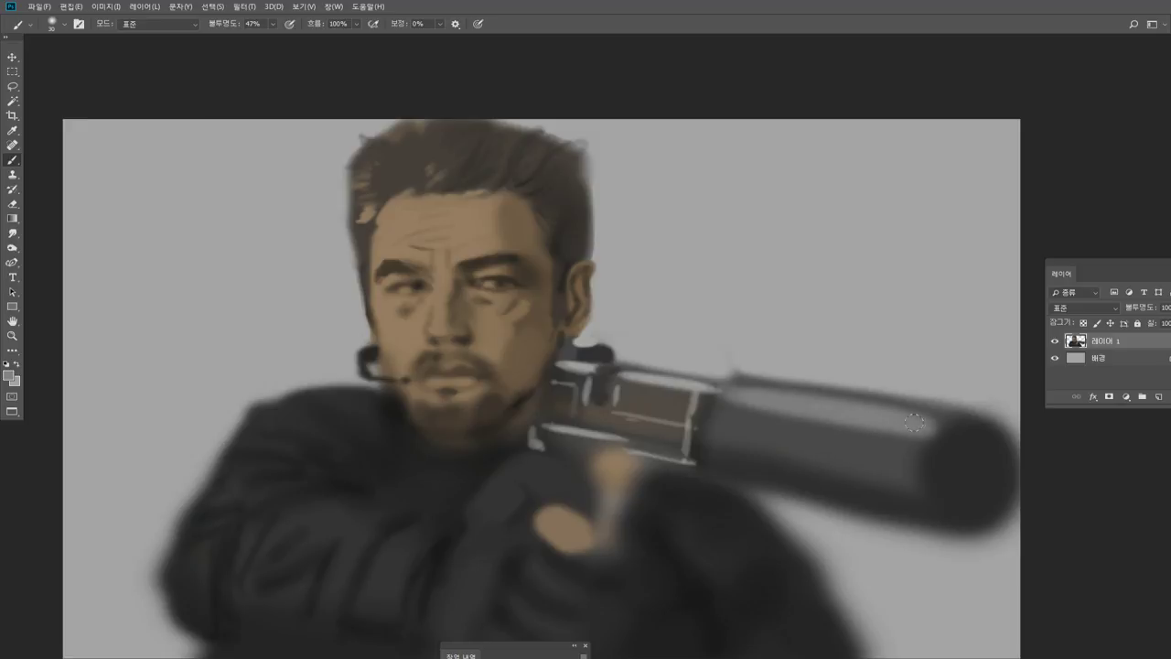
drag(724, 392, 929, 424)
drag(739, 384, 938, 423)
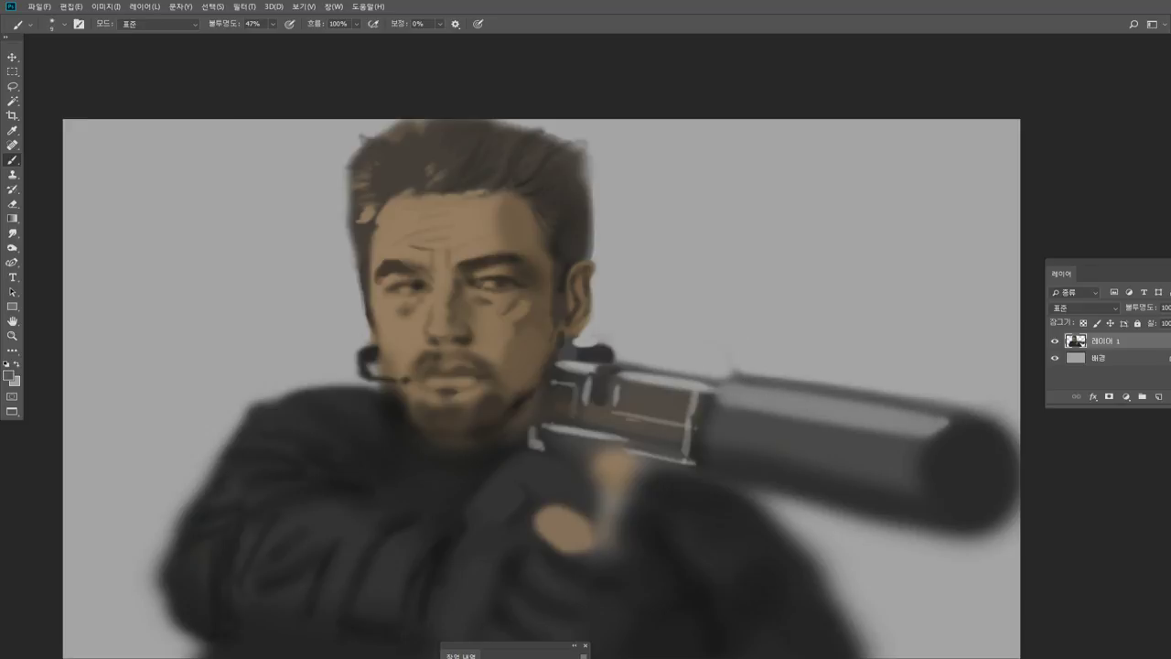
alt+click(965, 428)
Set the foreground colour to black (000000), paint the muzzle hole, and add dark folds to the right sleeve.
alt+click(606, 354)
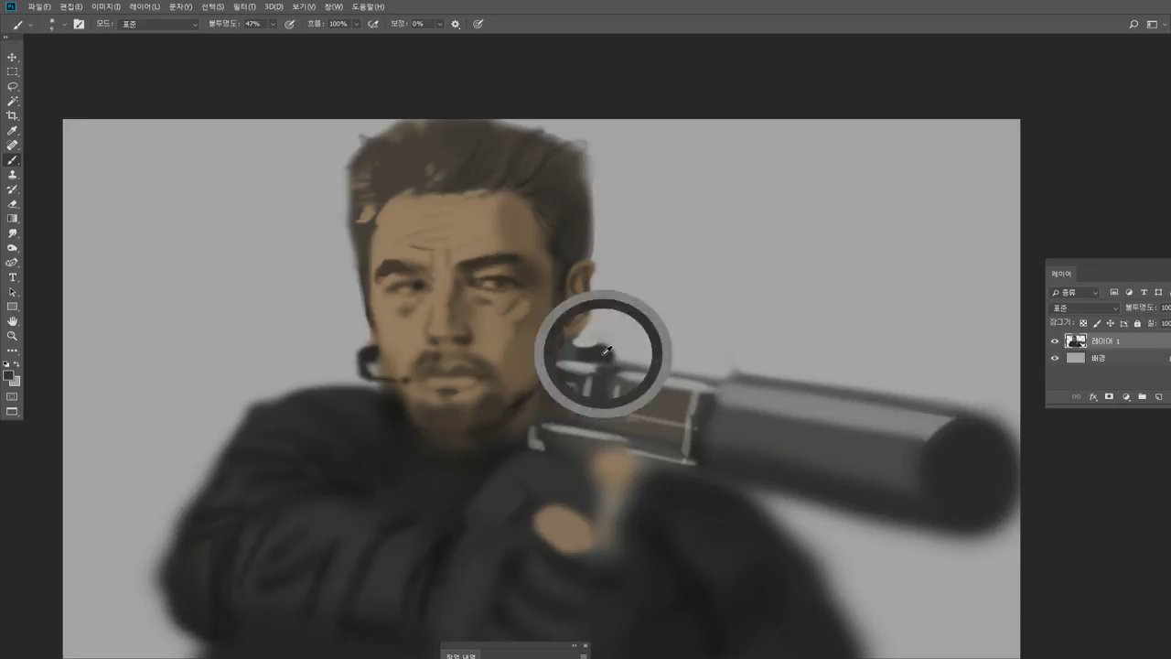
click(8, 373)
click(412, 278)
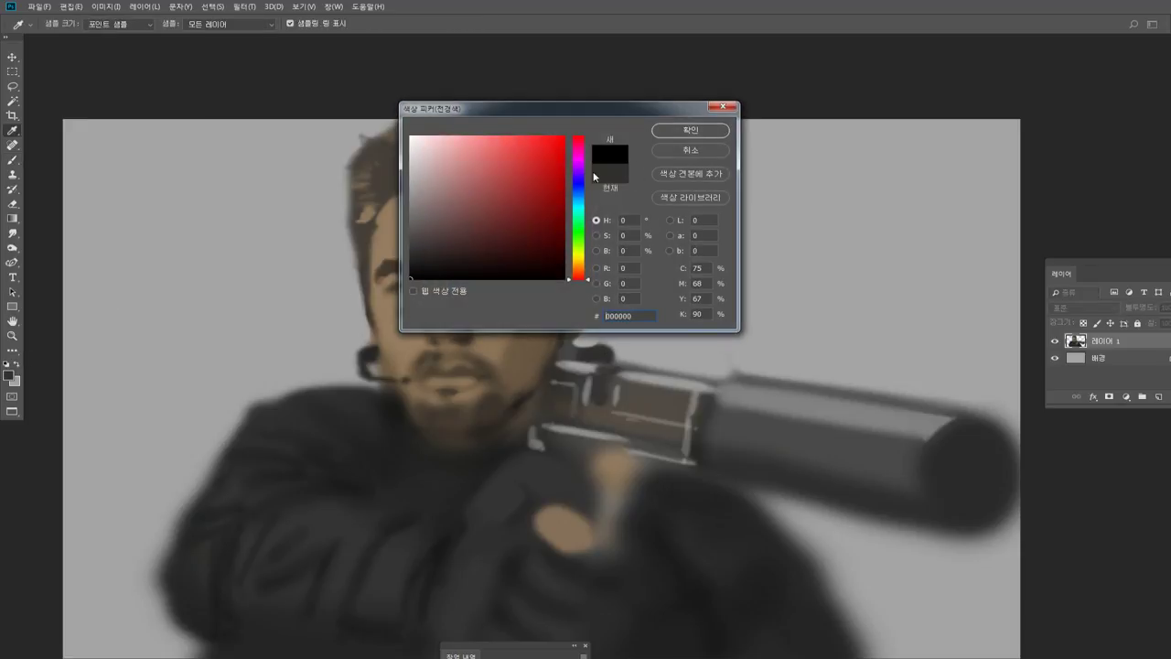
key(Return)
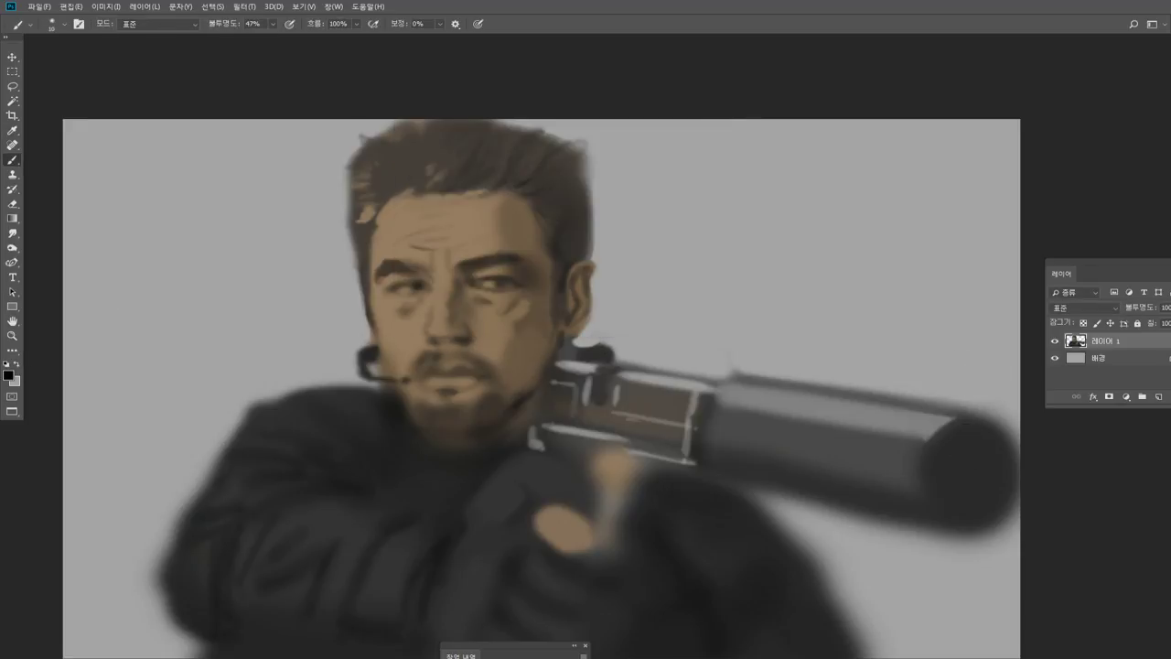
drag(963, 466, 970, 470)
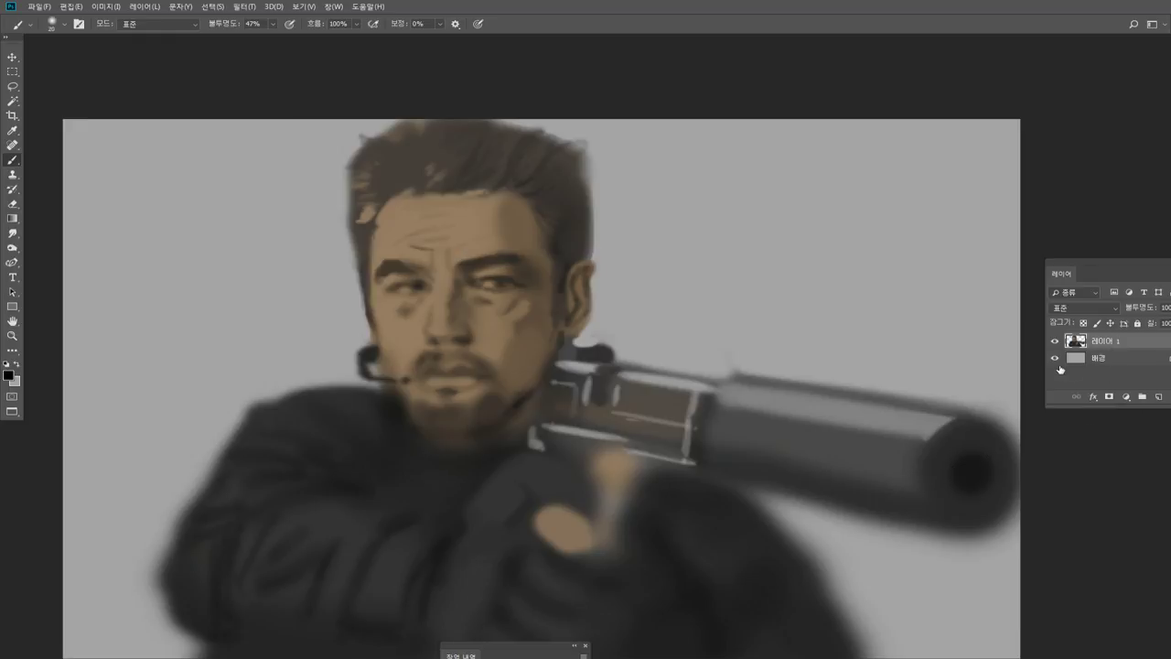
drag(746, 528, 772, 529)
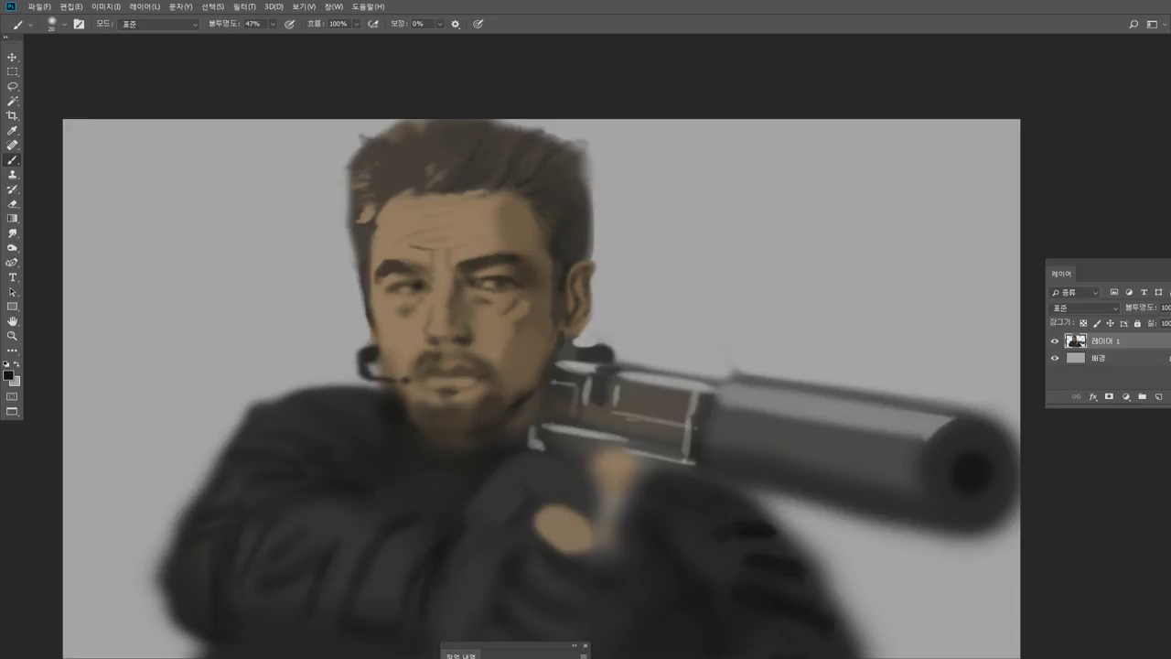
Extend the gun body's lower edge over the upper finger with sampled brown and dark grey tones.
alt+click(610, 466)
alt+click(653, 476)
alt+click(600, 444)
drag(604, 455, 627, 453)
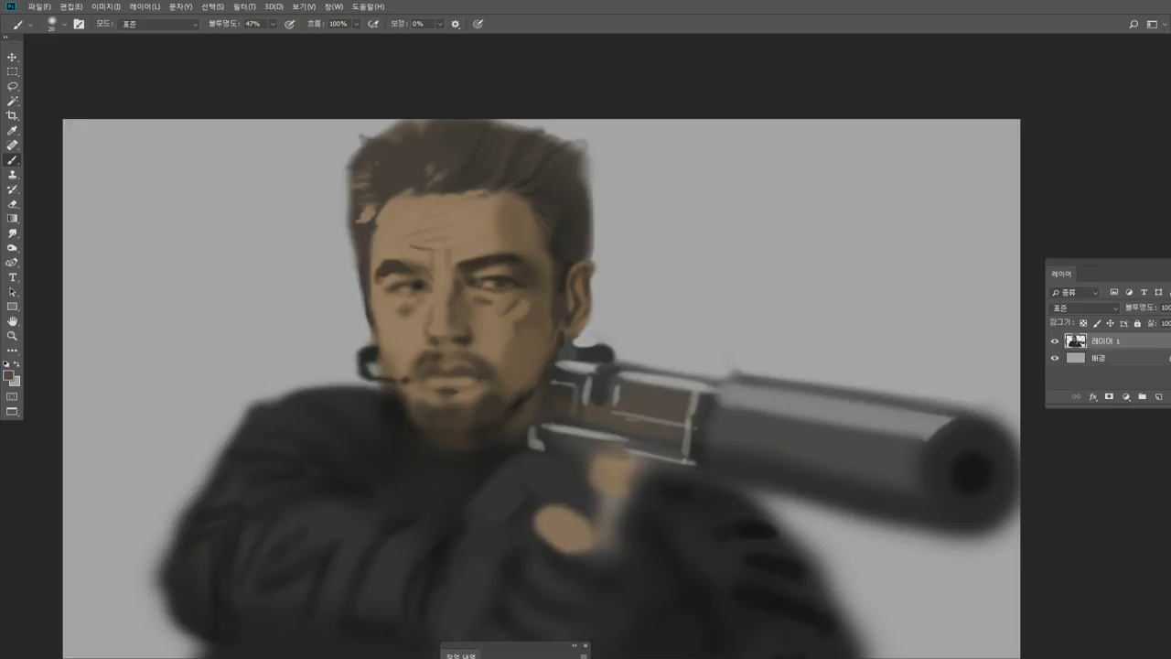
alt+click(783, 468)
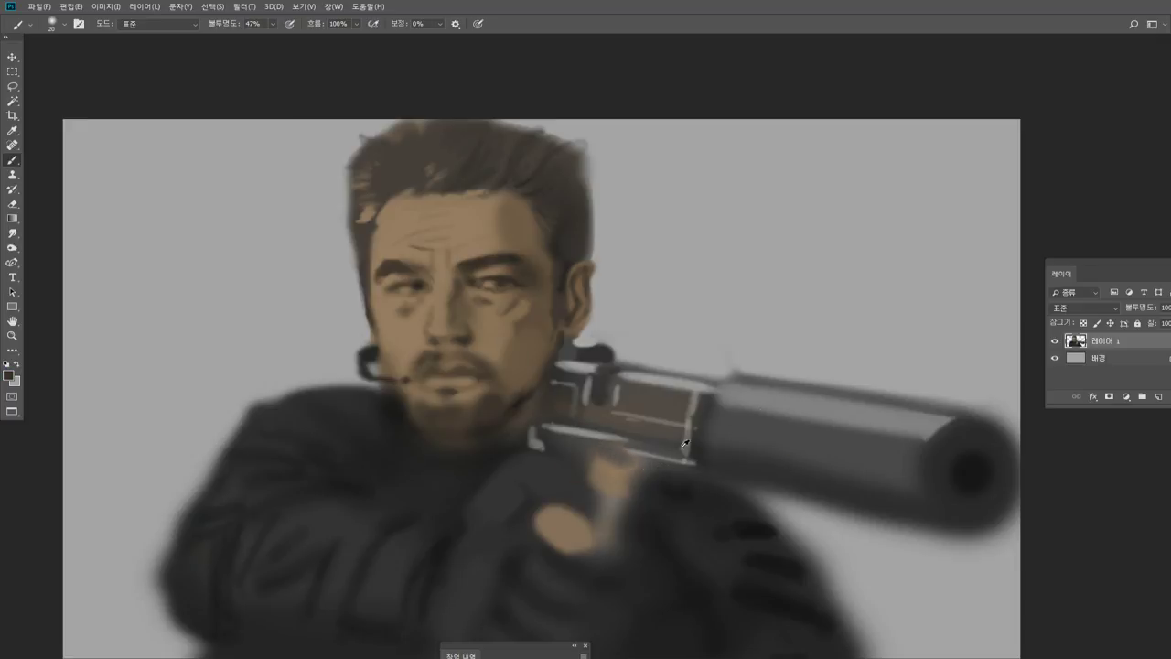
alt+click(600, 449)
alt+click(570, 447)
drag(568, 446, 631, 463)
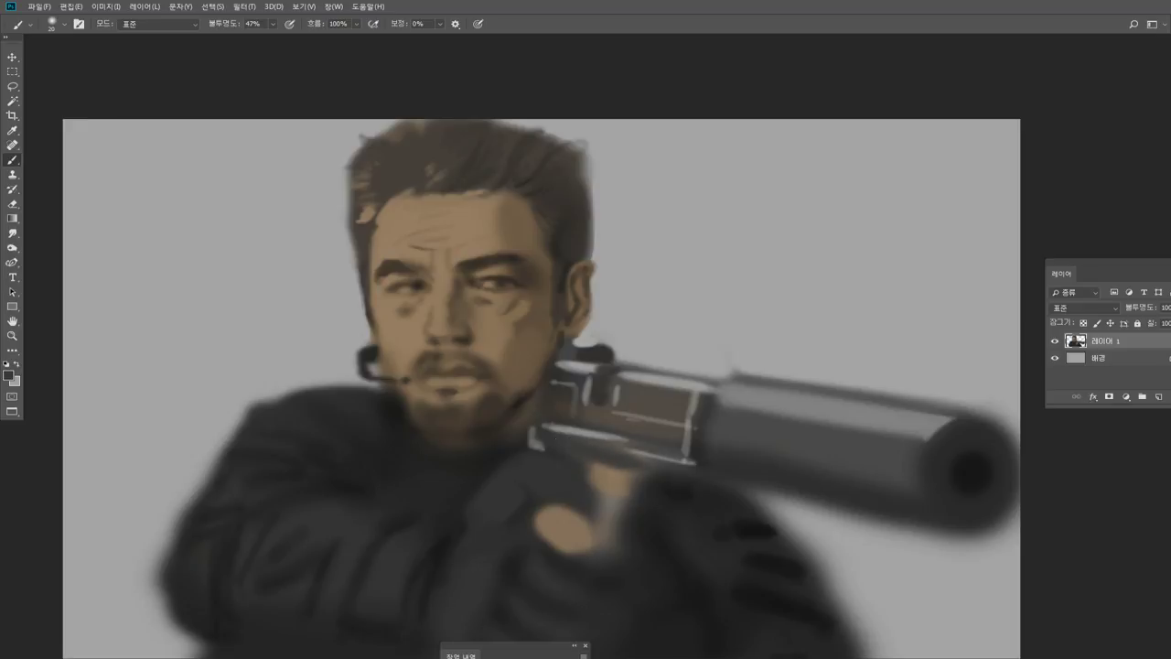
Darken the shadow beneath the gun body, refine its lower edge in sampled greys, and add a dark spot above the finger.
alt+click(670, 488)
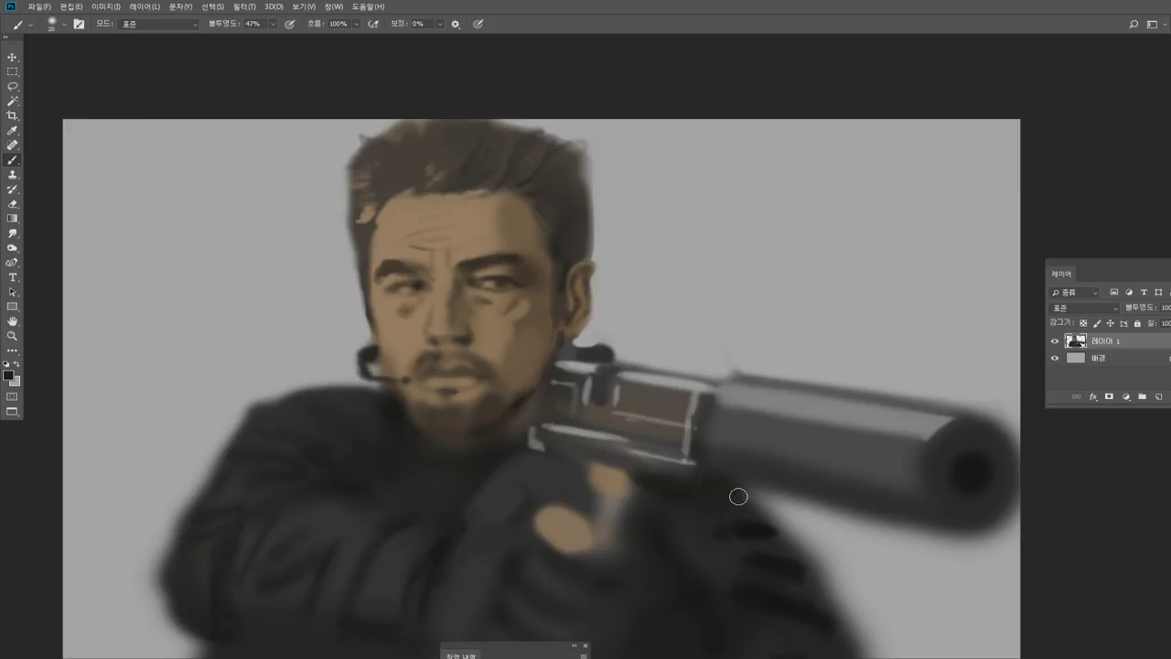
alt+click(678, 468)
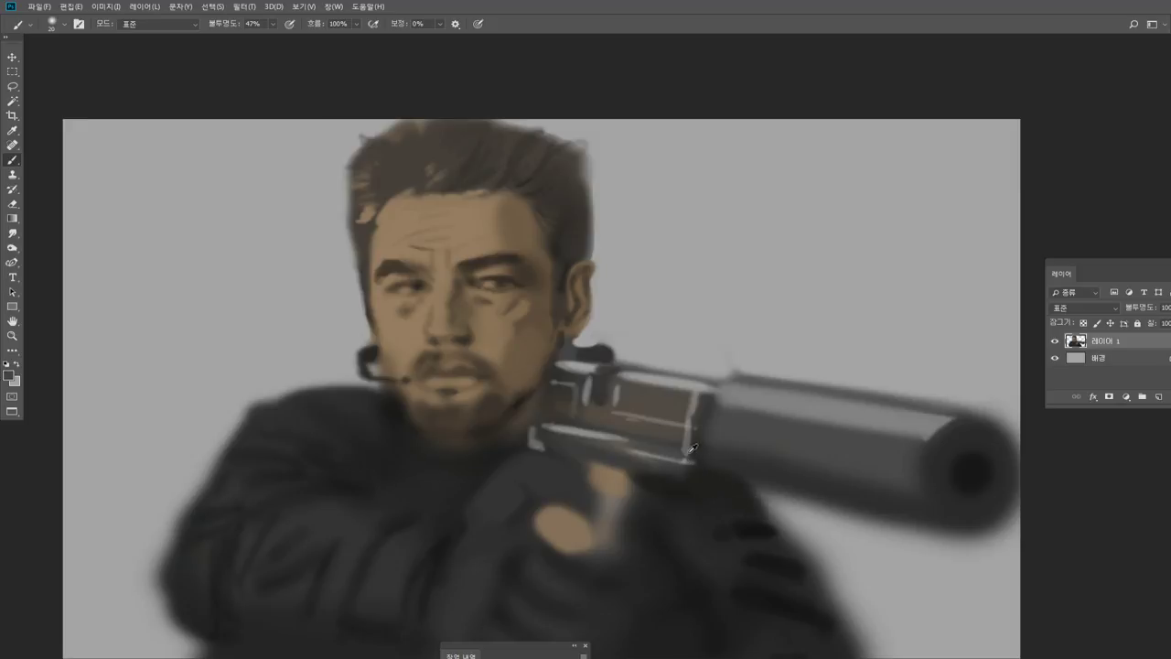
alt+click(730, 435)
alt+click(655, 483)
drag(619, 459, 623, 462)
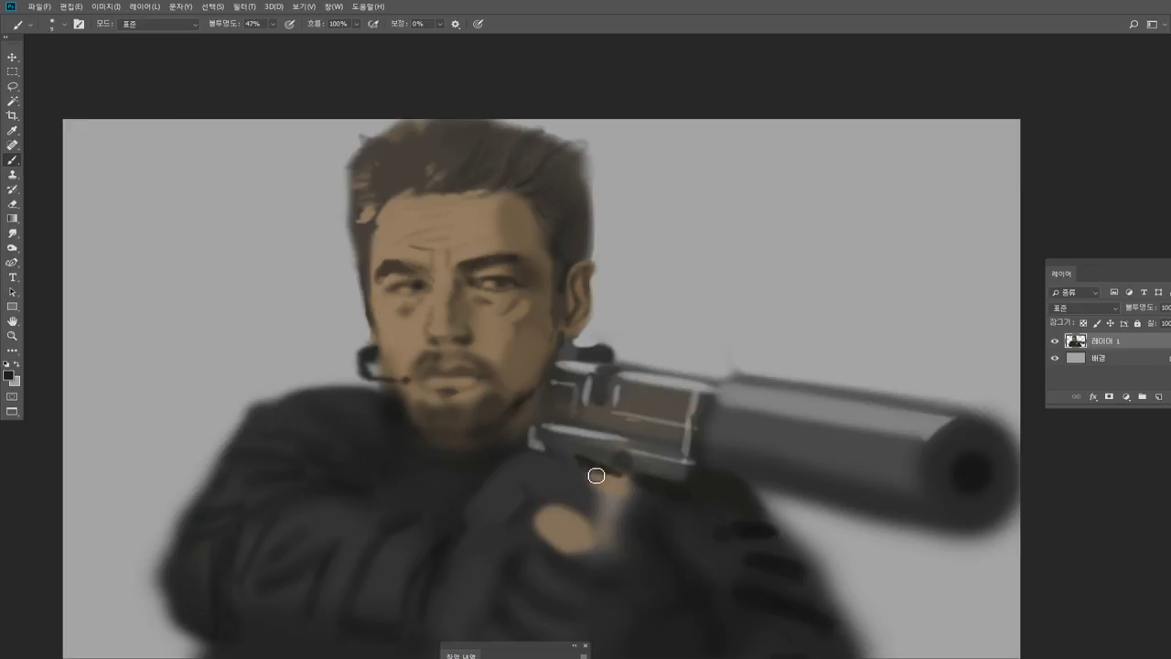
Paint dark contour strokes outlining the gloved finger and grip area below the rear of the gun.
drag(589, 465, 578, 472)
mouse_move(578, 480)
mouse_down()
mouse_move(579, 523)
mouse_move(546, 494)
mouse_move(527, 494)
mouse_move(573, 486)
mouse_up()
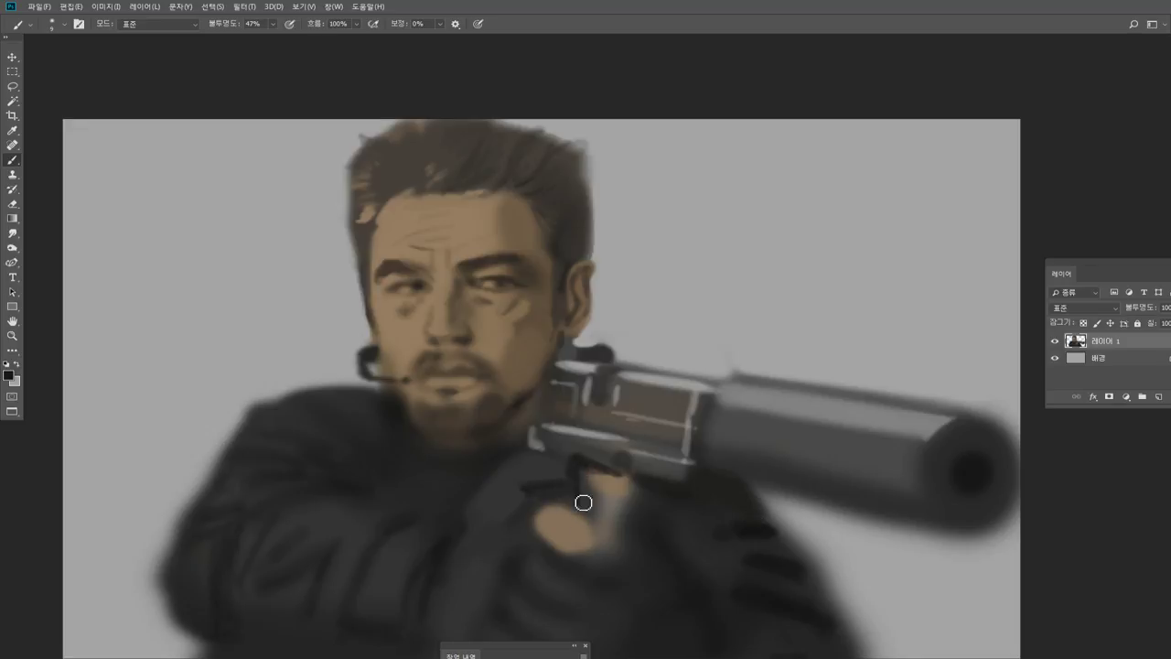
drag(546, 455, 568, 463)
alt+click(555, 467)
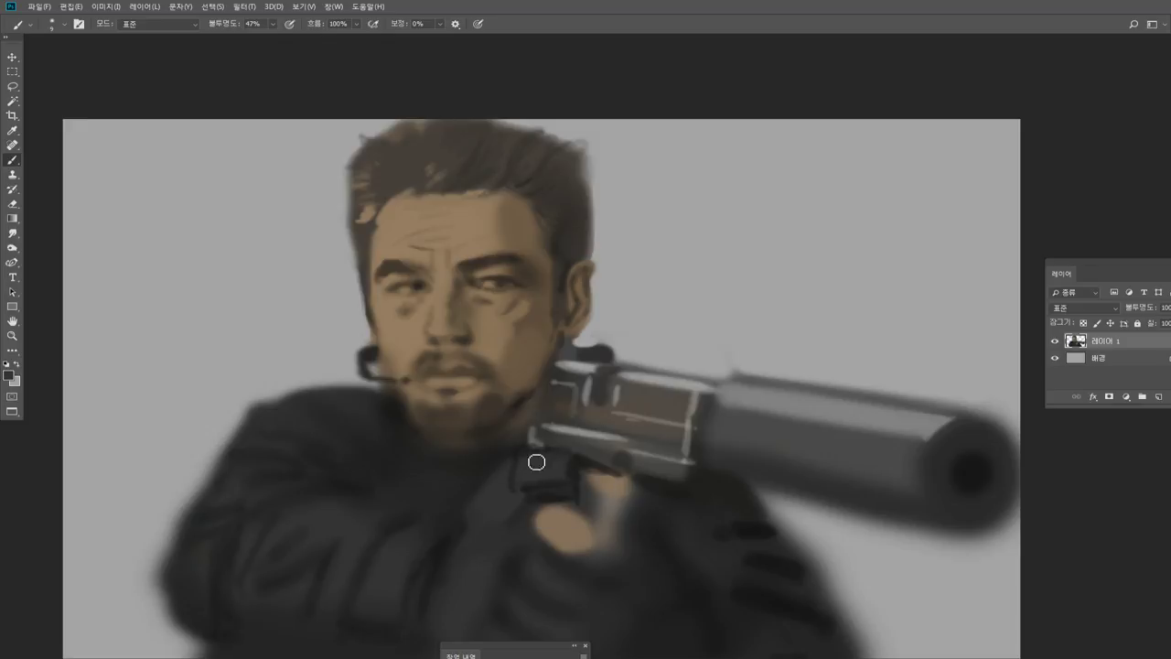
Shade the gloved hand below the gun's rear and the adjoining wrist in sampled dark greys, using a larger brush for the wrist.
alt+click(570, 479)
drag(545, 466, 569, 483)
alt+click(530, 469)
key(])
key(])
key(])
key(])
key(])
key(])
drag(530, 461, 514, 455)
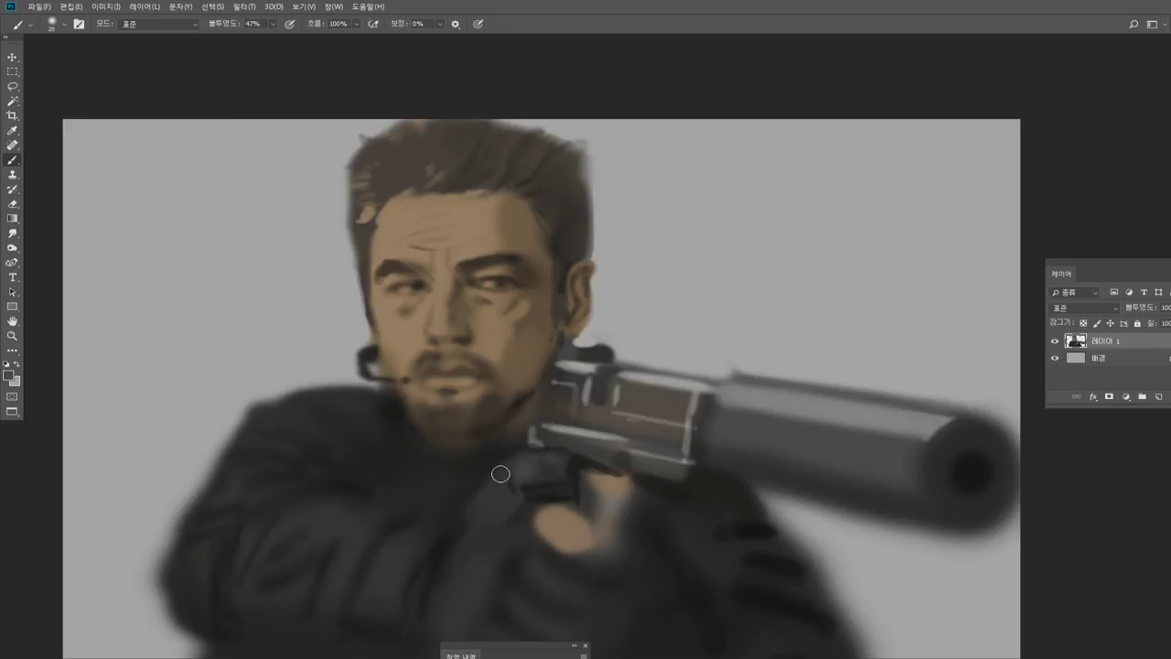
drag(501, 474, 474, 523)
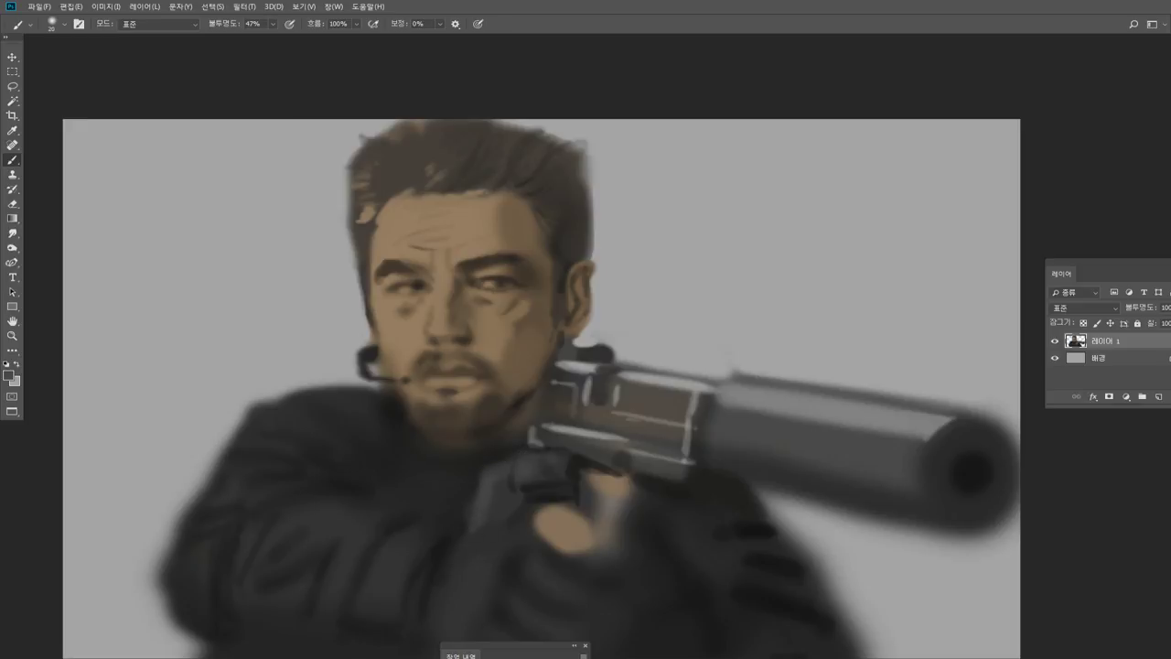
Blend the glove's wrist area with sampled dark tones and add a lighter fold to the cuff beside it.
alt+click(470, 480)
alt+click(496, 511)
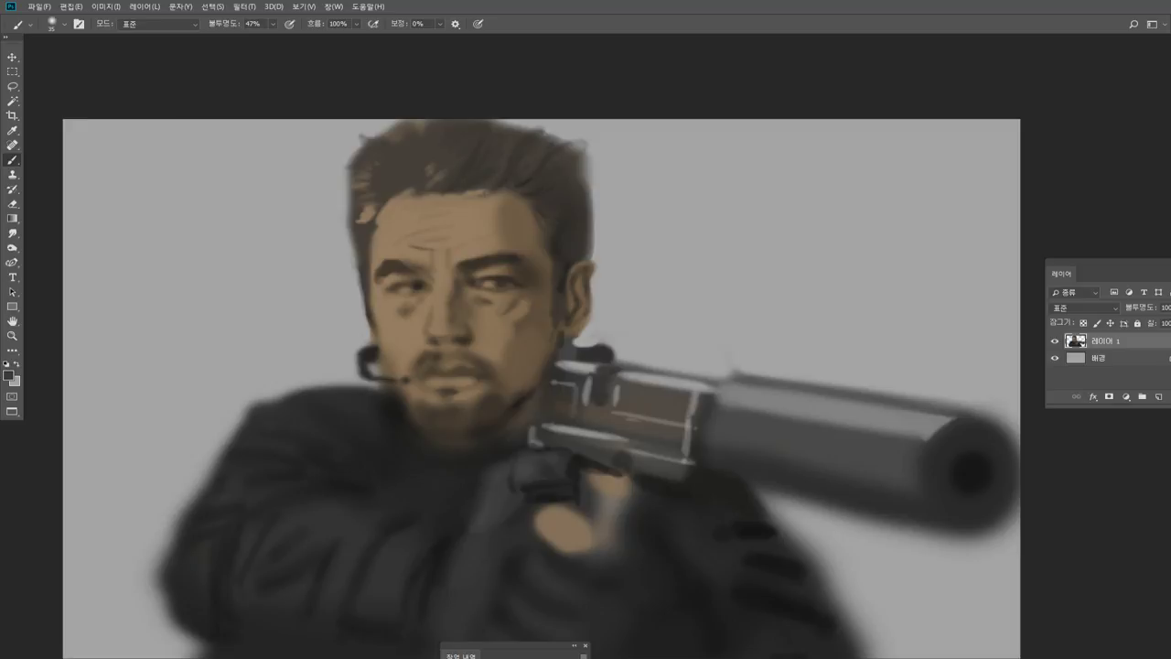
key([)
key([)
drag(423, 532, 410, 533)
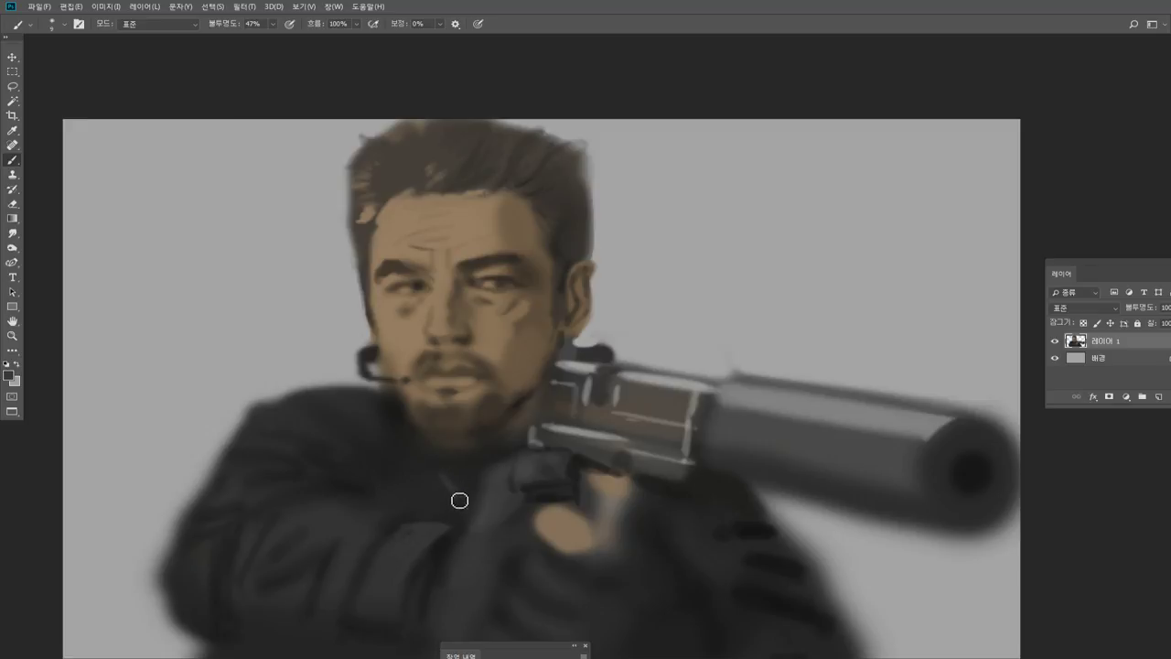
Paint a light diagonal zipper stroke below the neck and define the surrounding collar with sampled darks and greys.
alt+click(651, 373)
alt+click(595, 347)
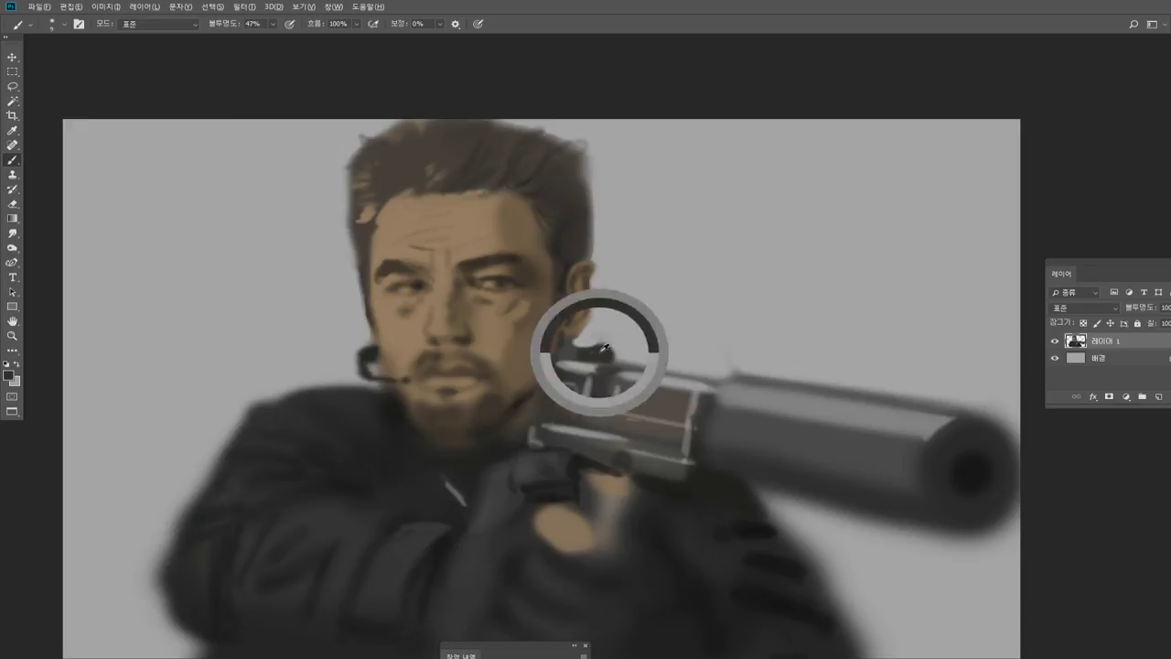
alt+click(572, 464)
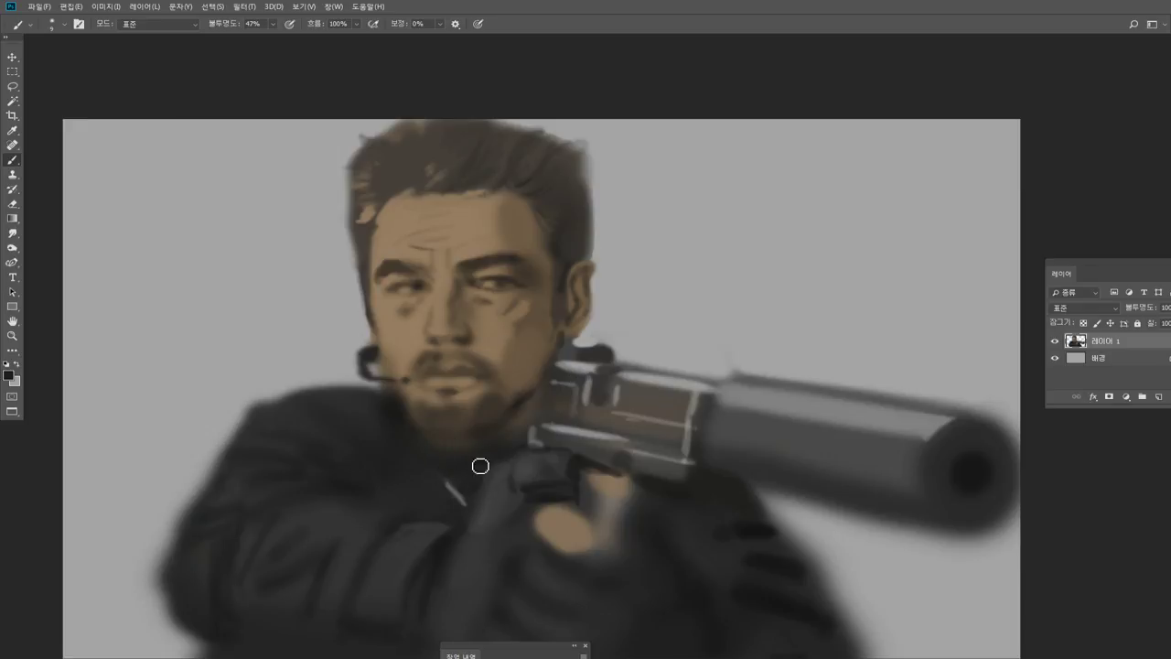
alt+click(485, 472)
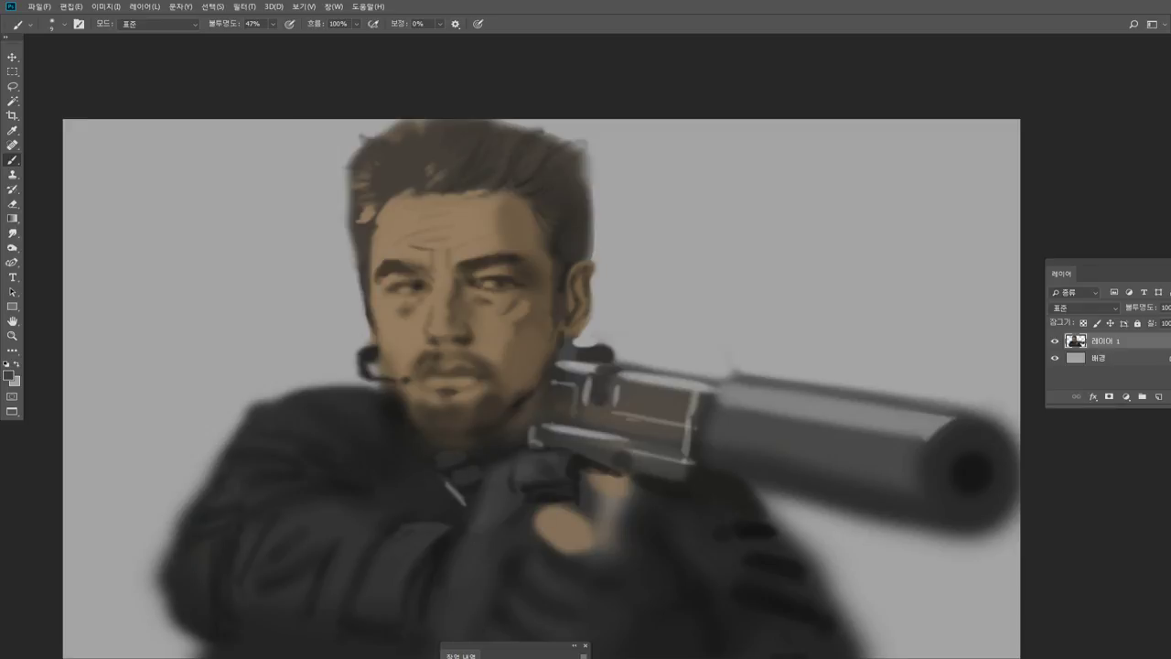
alt+click(455, 491)
drag(428, 461, 444, 484)
Paint a grey collar flap beneath the beard and refine the jacket's shoulder line with sampled dark tones.
alt+click(437, 448)
mouse_move(408, 447)
mouse_down()
mouse_move(383, 482)
mouse_move(405, 467)
mouse_move(391, 496)
mouse_move(410, 479)
mouse_move(420, 460)
mouse_move(388, 479)
mouse_move(392, 496)
mouse_move(400, 461)
mouse_move(389, 471)
mouse_move(382, 496)
mouse_up()
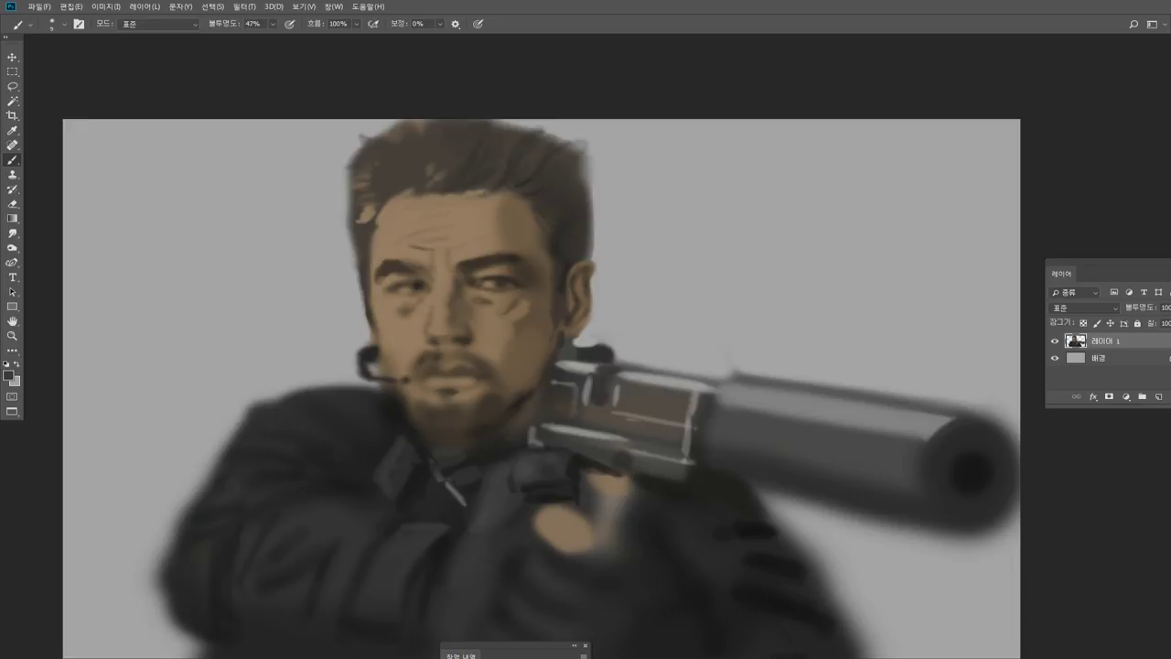
drag(376, 455, 383, 469)
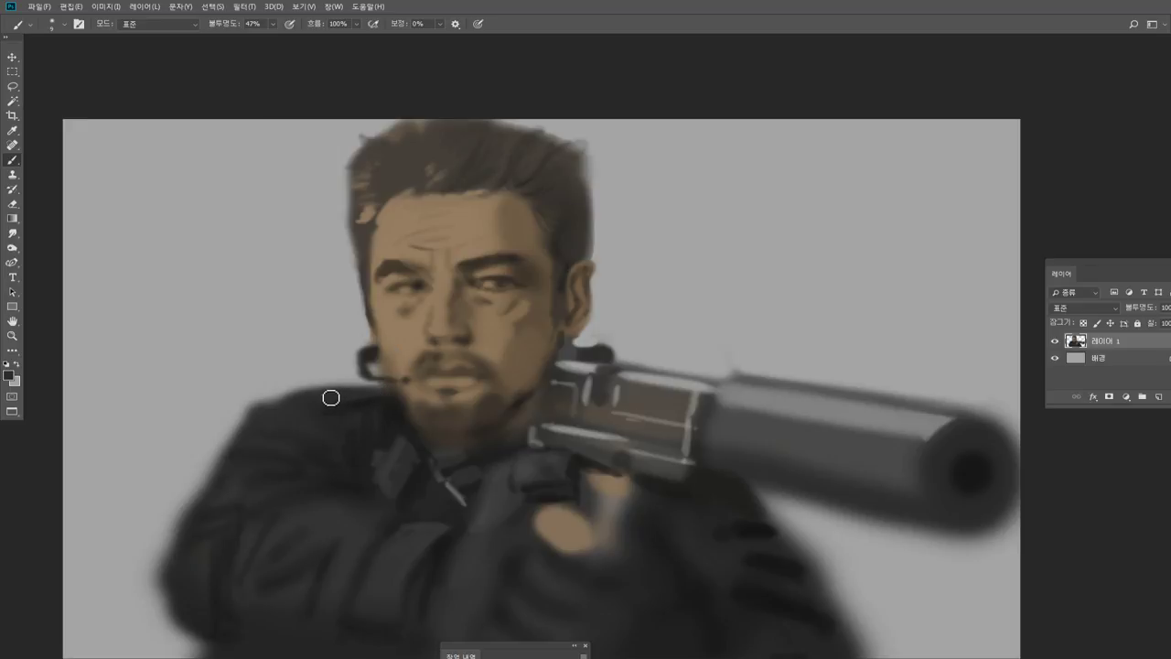
drag(326, 395, 313, 386)
alt+click(391, 407)
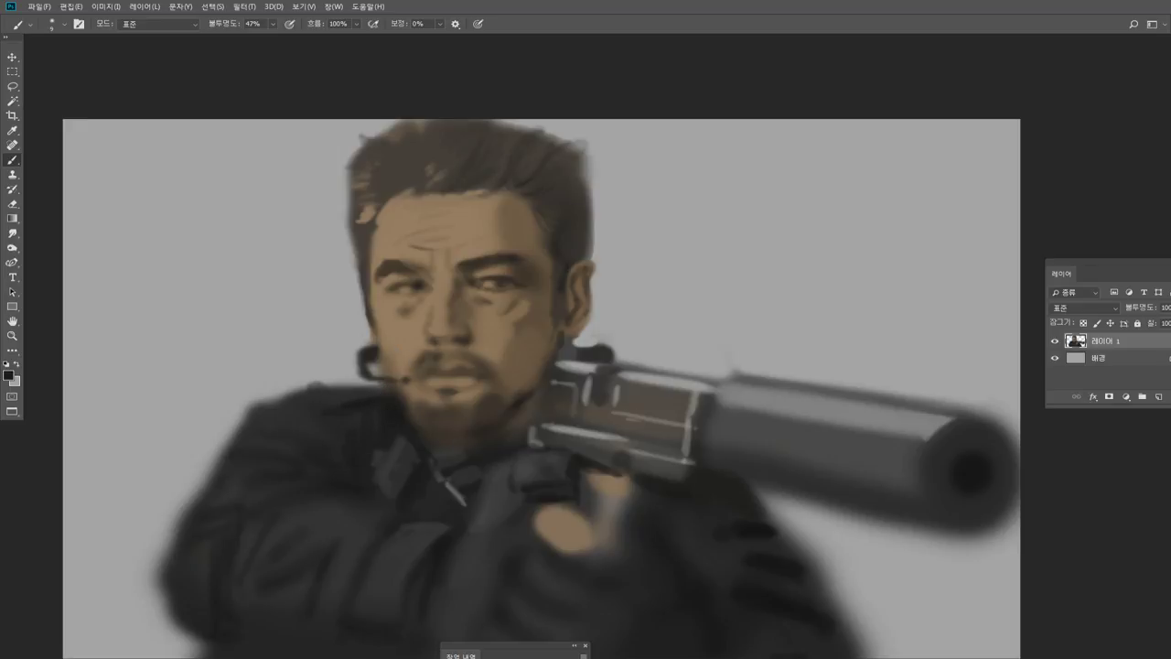
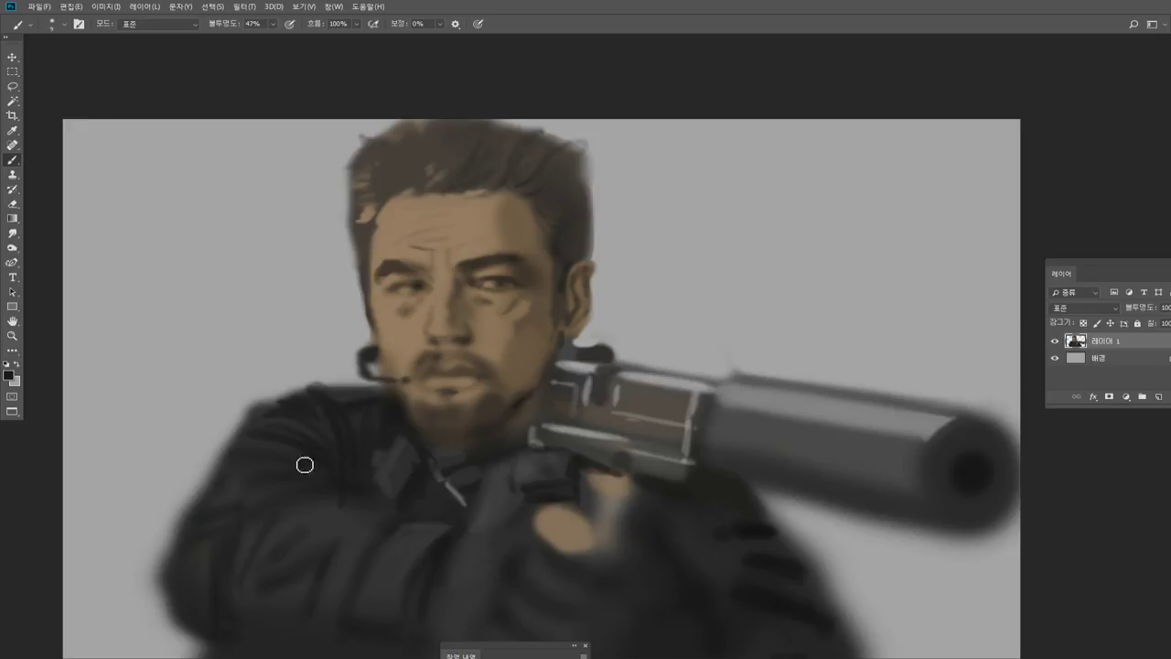
Sample light grey from the zipper and sketch fold highlights across the upper part of the bent sleeve.
alt+click(457, 487)
alt+click(303, 447)
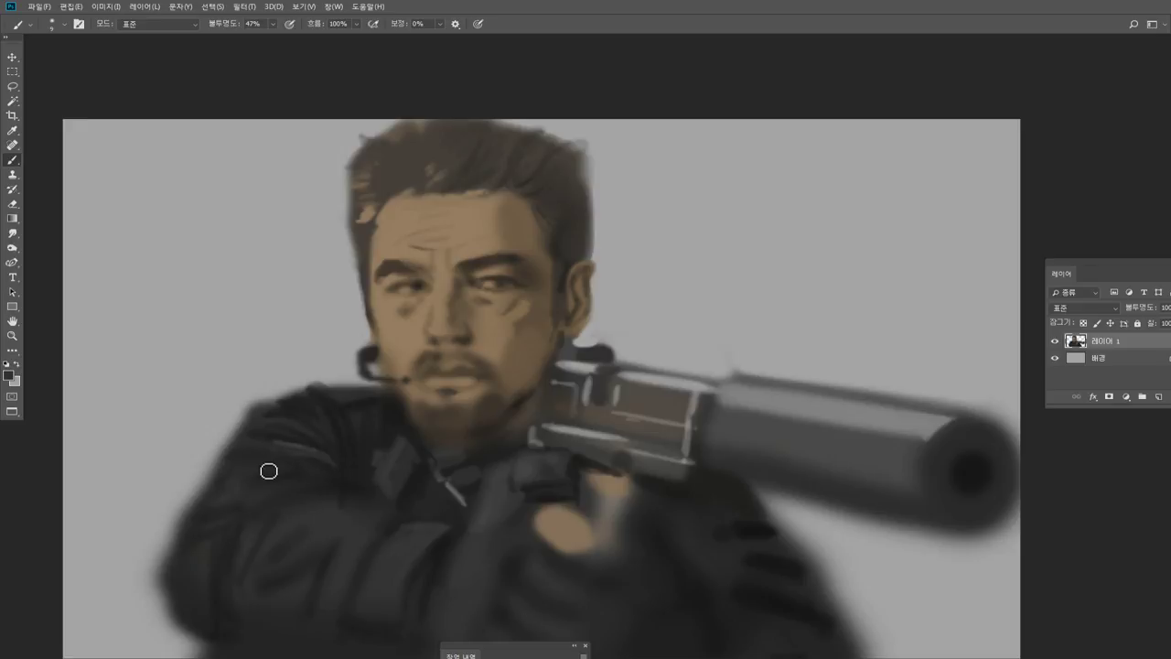
alt+click(457, 491)
mouse_move(305, 463)
mouse_down()
mouse_move(250, 473)
mouse_move(296, 482)
mouse_move(290, 472)
mouse_move(326, 486)
mouse_up()
mouse_move(223, 497)
mouse_down()
mouse_move(288, 500)
mouse_move(236, 493)
mouse_move(248, 479)
mouse_move(272, 512)
mouse_move(338, 498)
mouse_move(396, 533)
mouse_move(449, 531)
mouse_up()
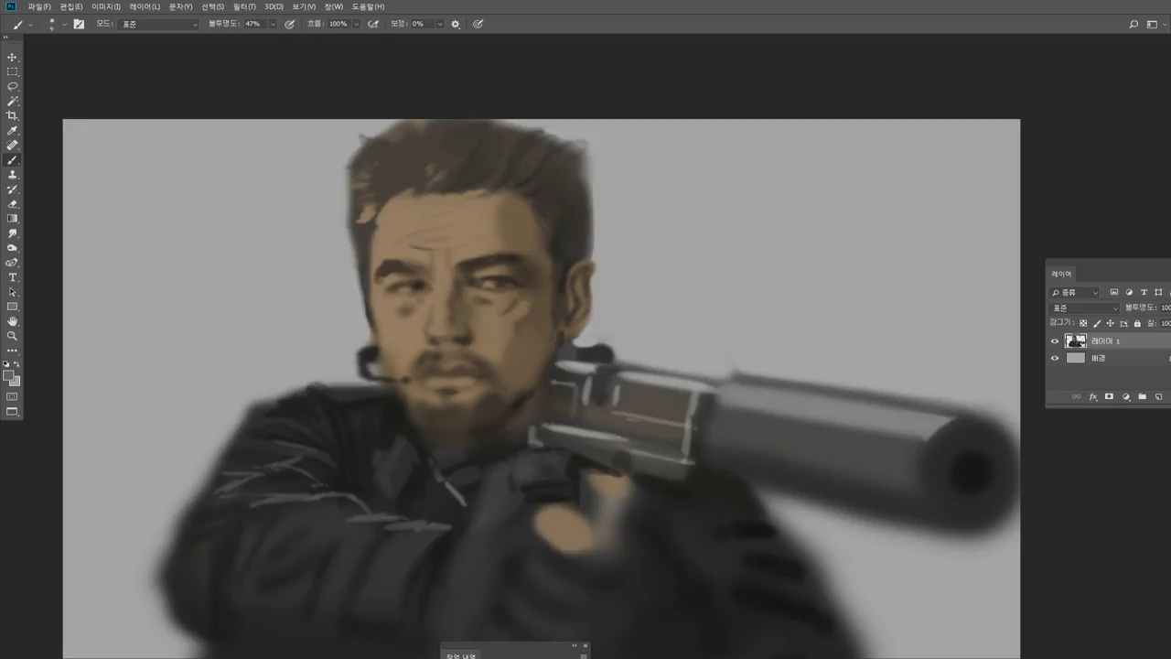
Add thin light grey crease lines across the bent forearm and around the elbow using sampled tones.
drag(336, 538, 328, 566)
alt+click(358, 543)
alt+click(382, 517)
mouse_move(363, 549)
mouse_down()
mouse_move(325, 572)
mouse_move(304, 628)
mouse_up()
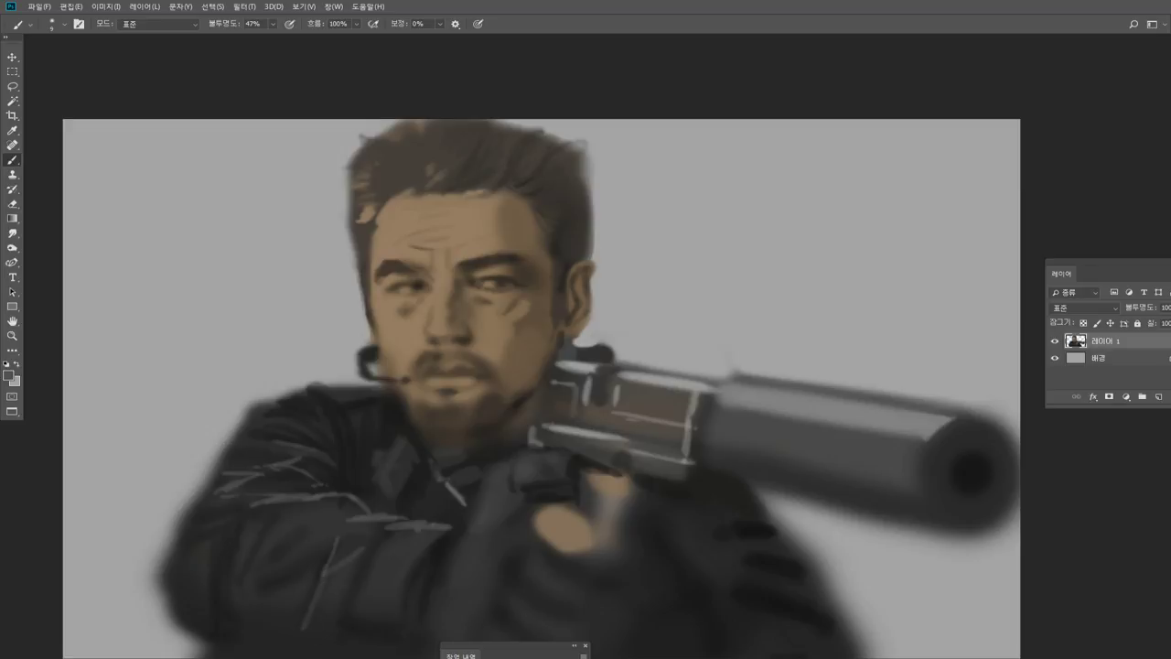
mouse_move(251, 589)
mouse_down()
mouse_move(321, 546)
mouse_move(285, 534)
mouse_move(244, 576)
mouse_up()
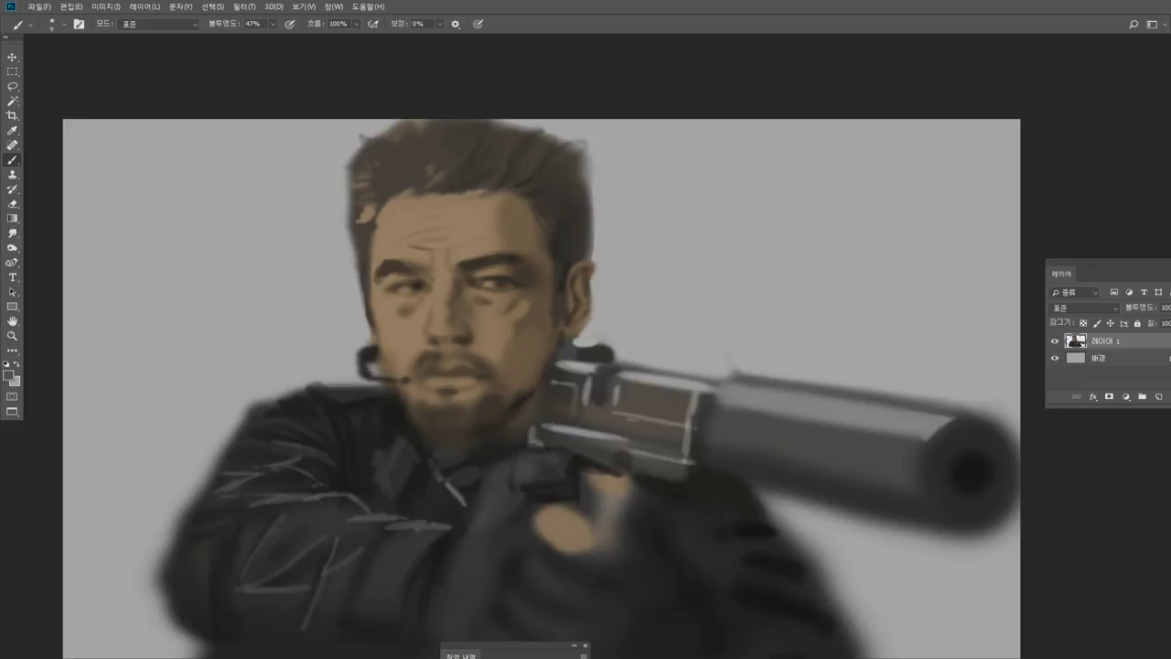
drag(219, 534, 210, 596)
alt+click(199, 574)
alt+click(317, 495)
mouse_move(211, 533)
mouse_down()
mouse_move(267, 502)
mouse_move(238, 563)
mouse_up()
alt+click(267, 511)
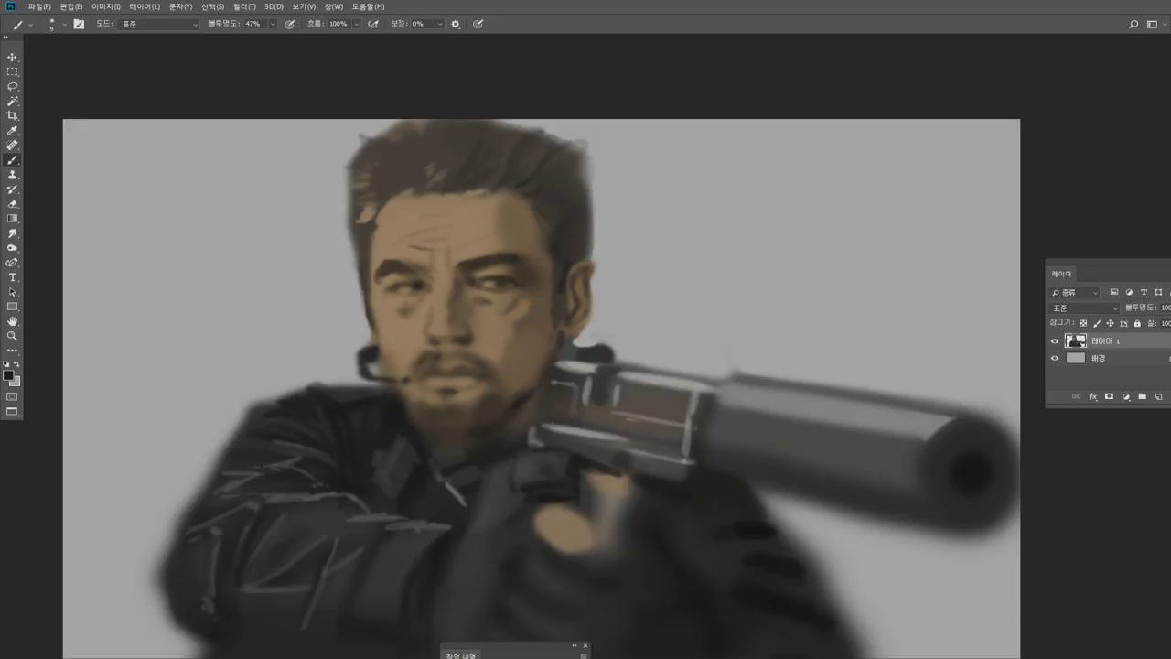
Move the History panel off the canvas, then darken the glove's contours and add light highlights to its upper knuckles.
drag(461, 655, 1051, 460)
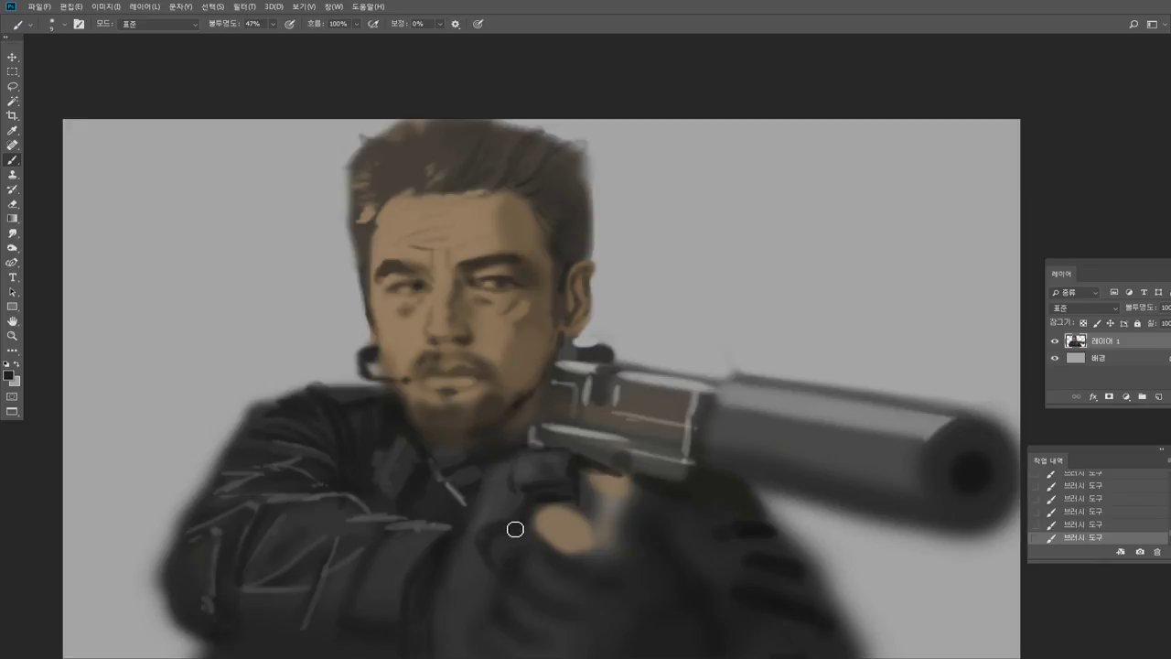
alt+click(609, 413)
mouse_move(525, 555)
mouse_down()
mouse_move(497, 536)
mouse_move(519, 564)
mouse_up()
alt+click(494, 554)
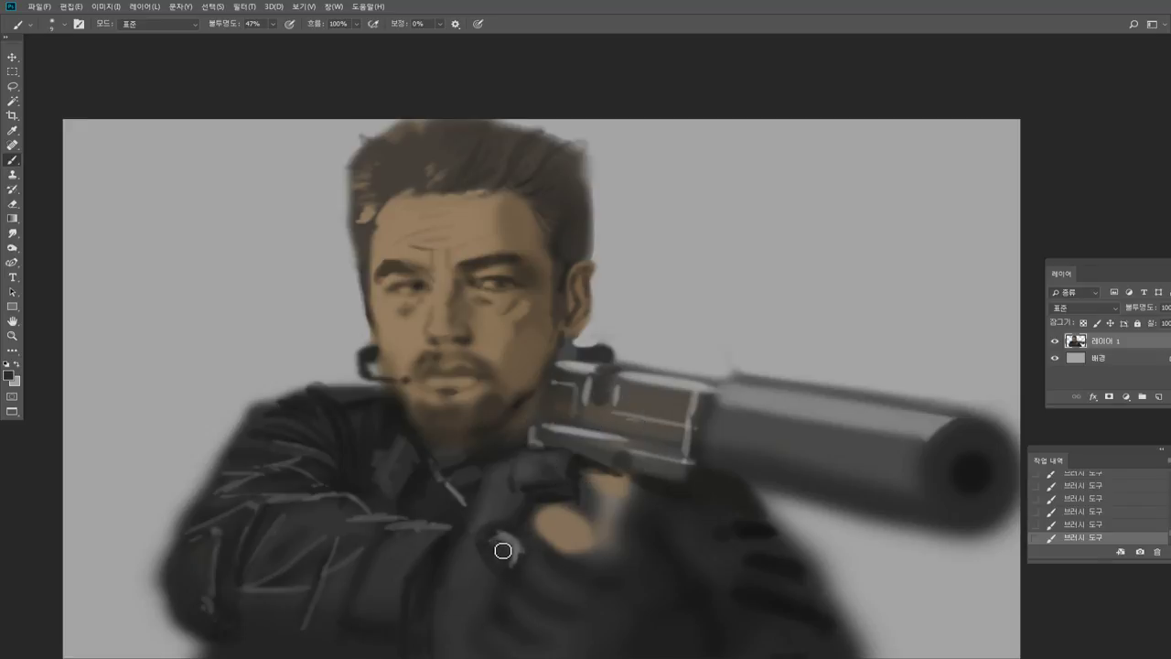
alt+click(492, 546)
alt+click(507, 543)
drag(492, 540, 500, 587)
alt+click(553, 490)
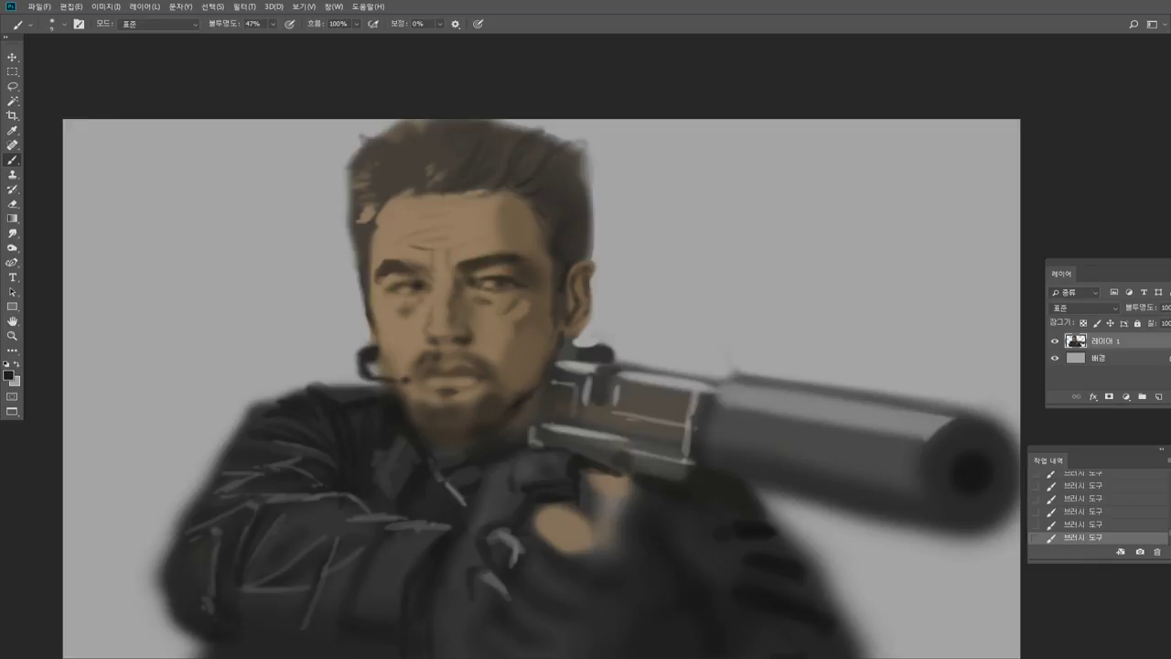
Paint the glove's lower knuckles with dark separations and light grey highlights.
drag(484, 564, 488, 606)
alt+click(481, 578)
drag(483, 630, 494, 643)
alt+click(560, 496)
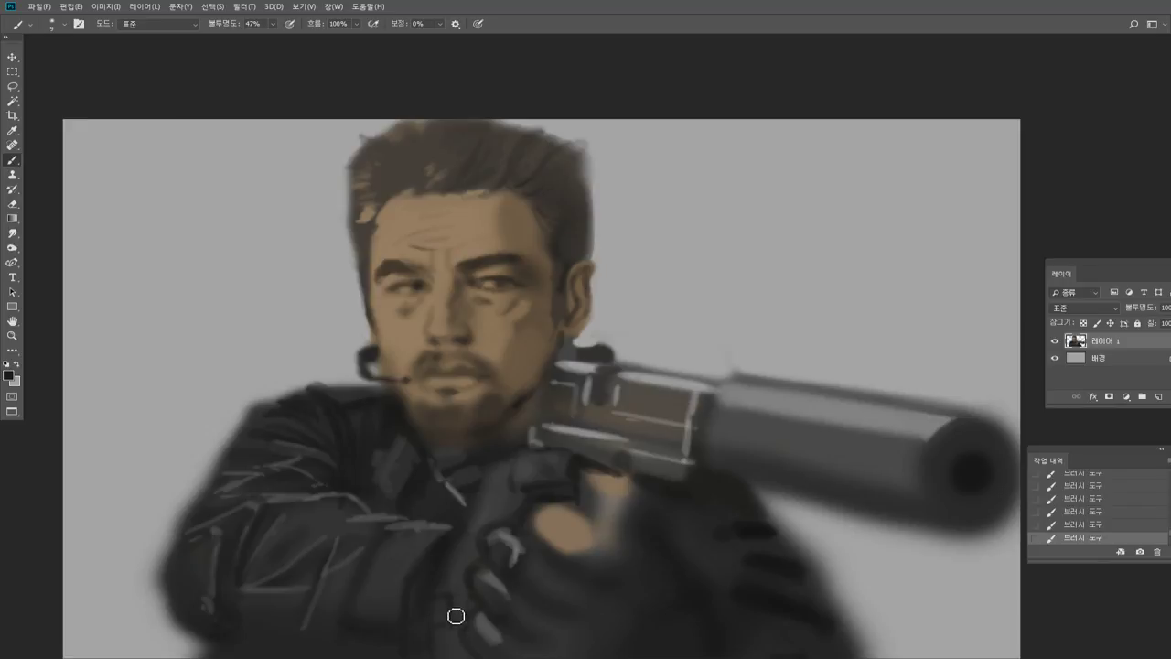
Paint the glove's wrist strap and cuff details using sampled greys and dark tones.
alt+click(495, 580)
drag(451, 612, 451, 613)
alt+click(495, 584)
alt+click(443, 633)
alt+click(406, 633)
alt+click(496, 492)
alt+click(557, 493)
Paint dark fingerless-glove edges around the two exposed fingers and shade the upper finger with a sampled brown.
mouse_move(591, 553)
mouse_down()
mouse_move(586, 536)
mouse_move(611, 529)
mouse_move(626, 547)
mouse_move(596, 551)
mouse_move(630, 563)
mouse_up()
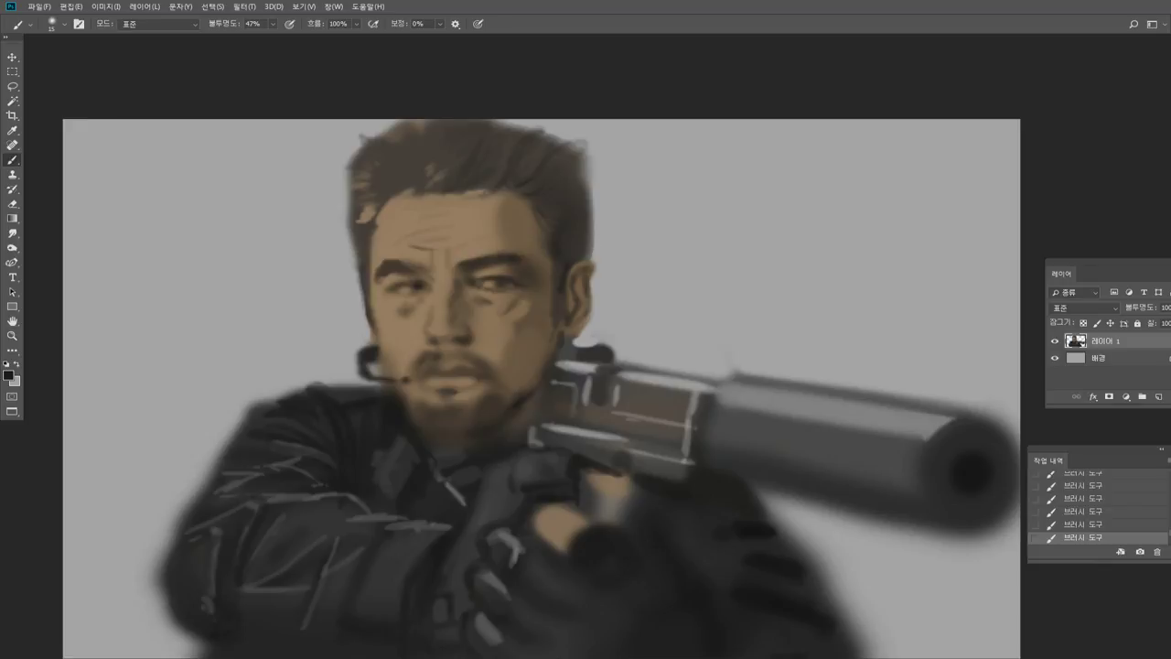
alt+click(583, 498)
mouse_move(571, 501)
mouse_down()
mouse_move(609, 512)
mouse_move(596, 486)
mouse_move(625, 509)
mouse_up()
alt+click(612, 478)
alt+click(638, 473)
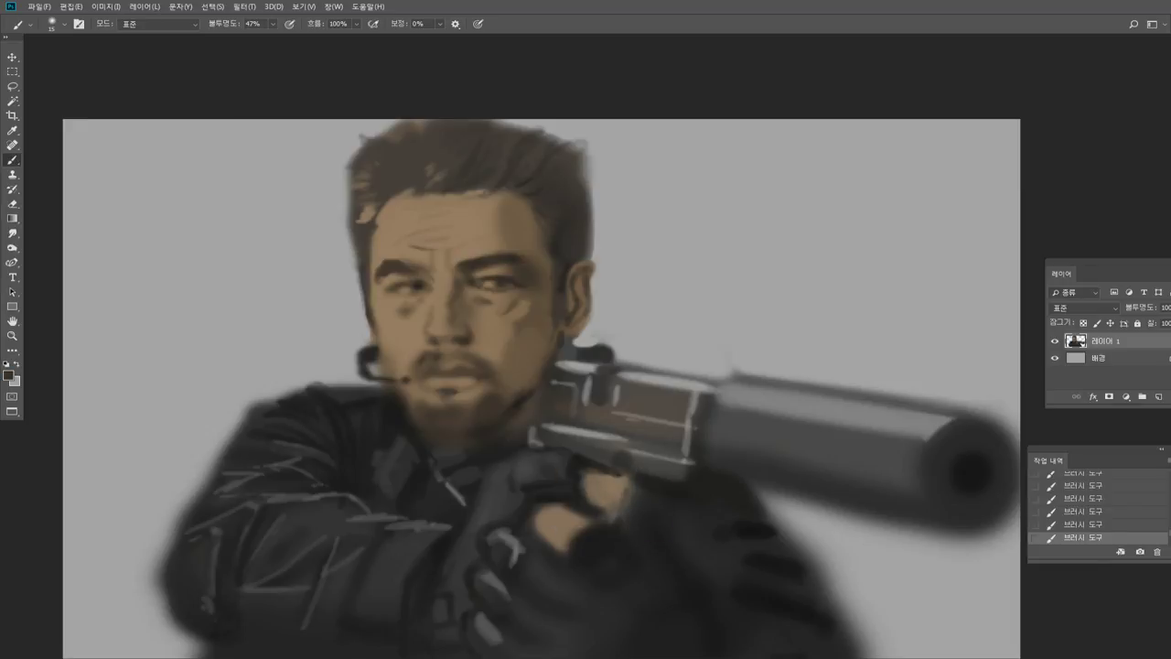
Refine the glove's finger shapes and the shadows beside the grip with sampled dark and grey tones.
alt+click(592, 508)
alt+click(711, 544)
alt+click(784, 434)
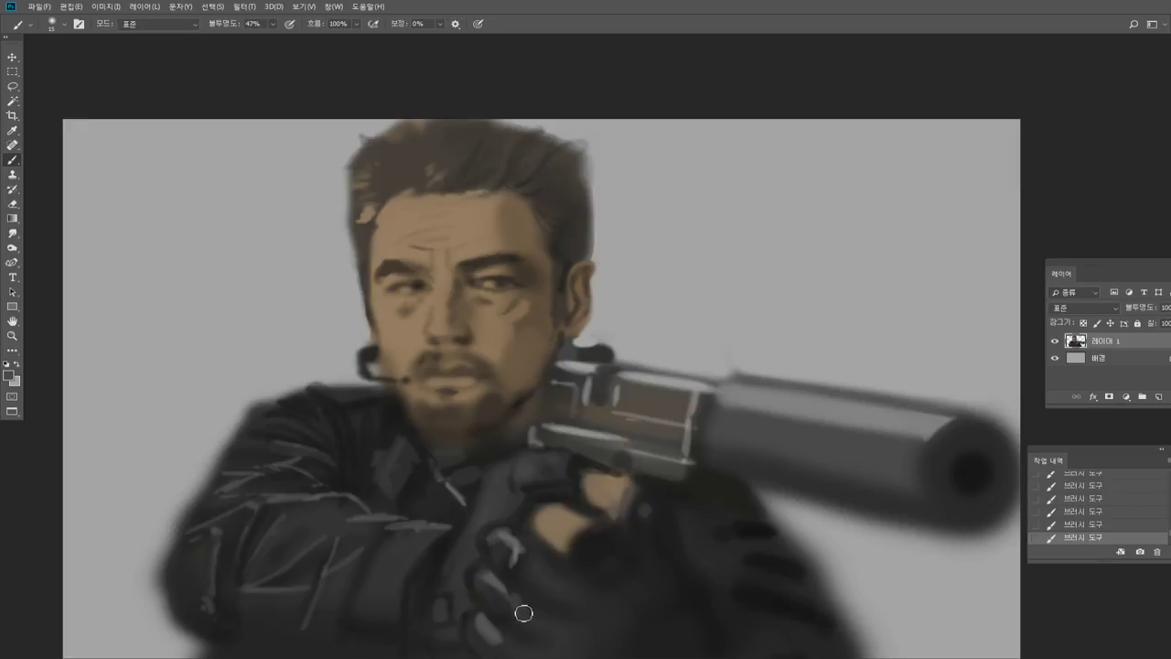
alt+click(573, 631)
alt+click(577, 559)
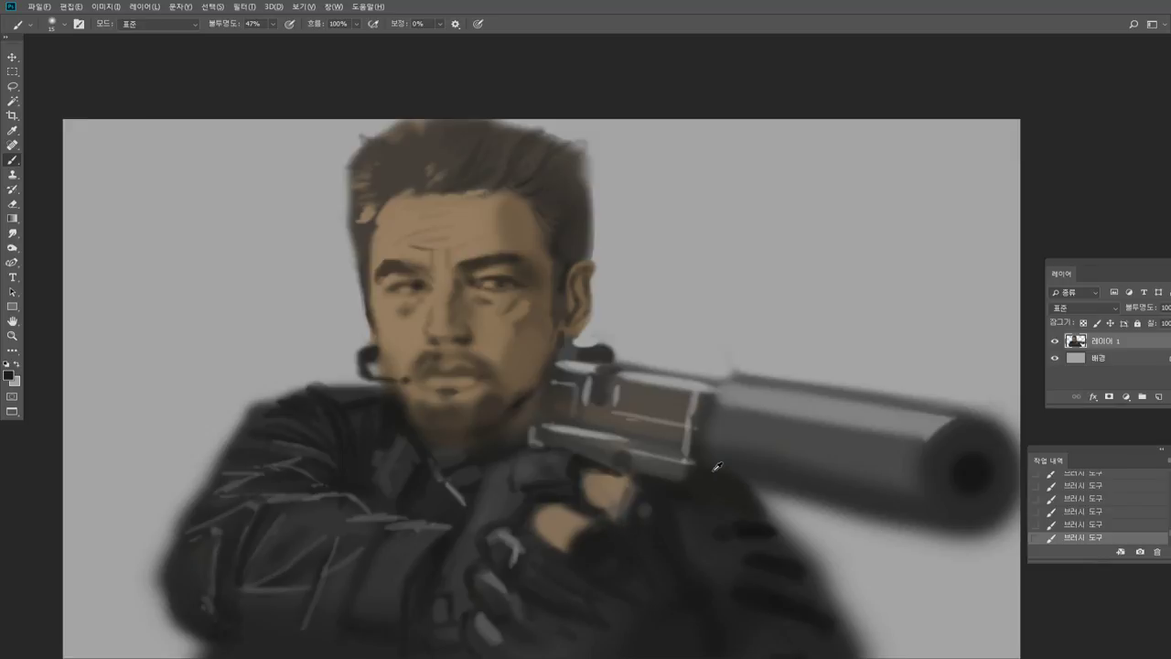
Outline the upper glove finger's edge and the dark folds of the sleeve beneath the silencer with thin light grey strokes.
key(x)
key(bracketright)
key(bracketright)
key(bracketright)
key(bracketleft)
key(bracketleft)
key(bracketleft)
key(bracketleft)
key(bracketleft)
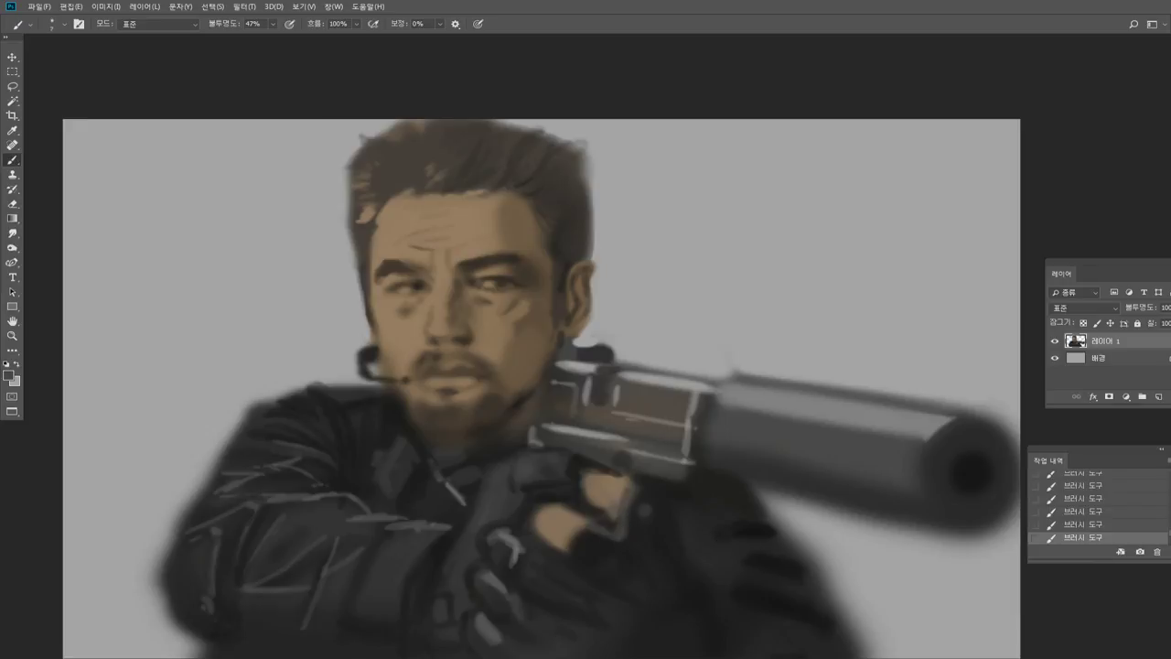
mouse_move(721, 530)
mouse_down()
mouse_move(754, 541)
mouse_move(729, 514)
mouse_move(752, 518)
mouse_up()
drag(731, 564, 792, 584)
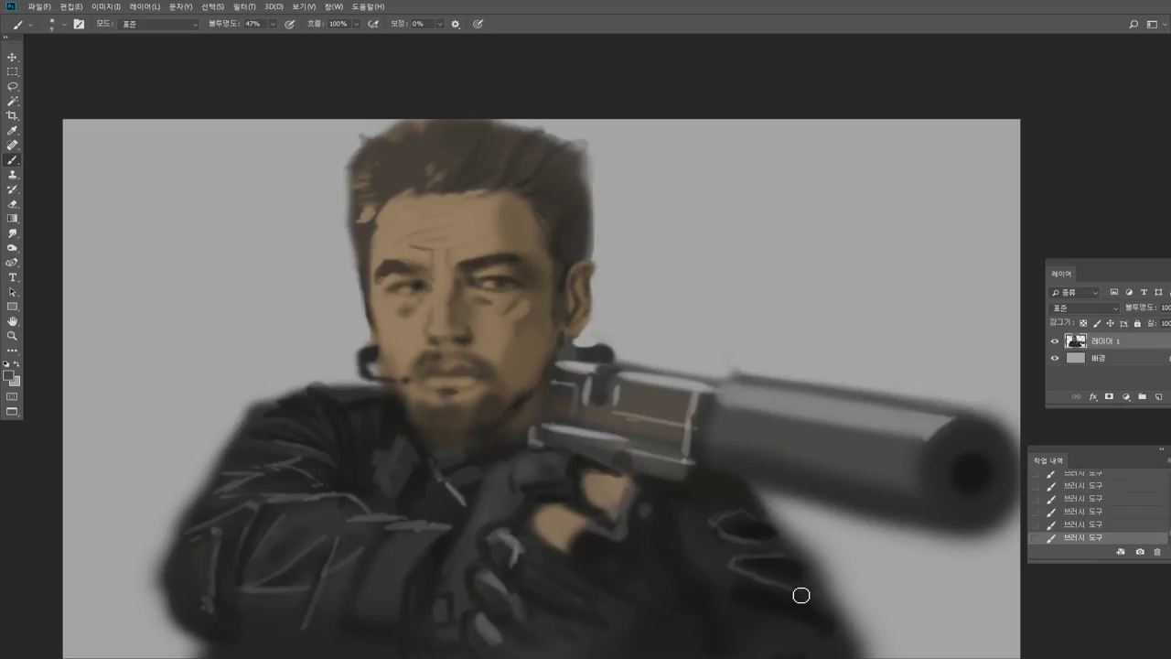
key(bracketleft)
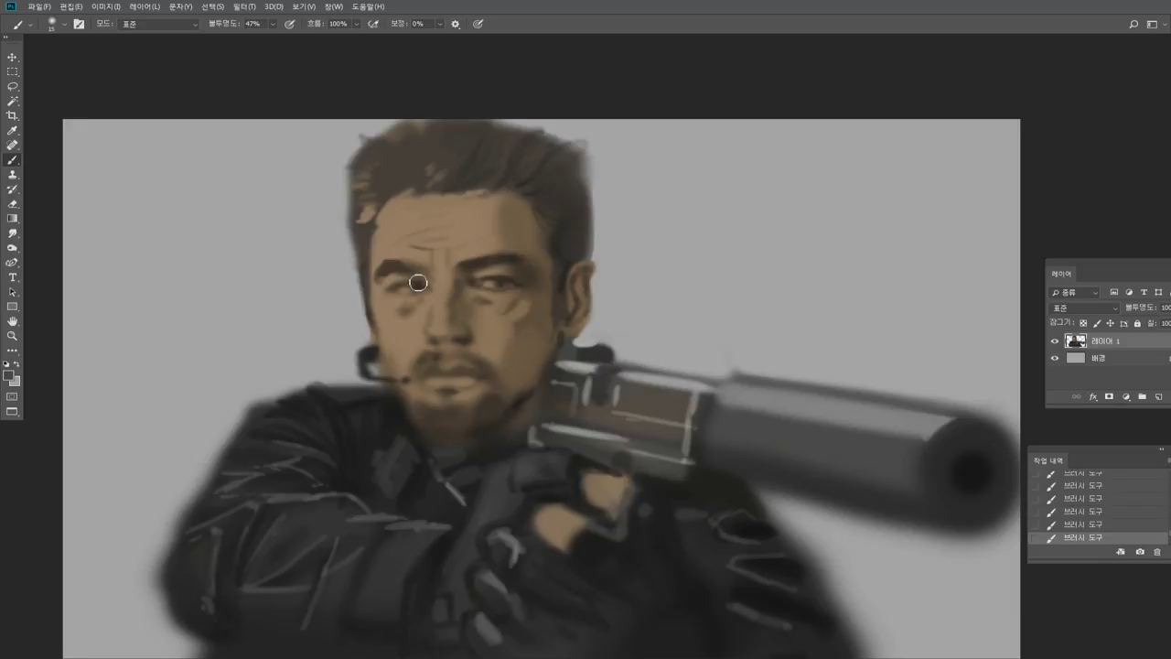
Darken the jacket and the sleeve beneath the silencer with the Burn tool.
key(o)
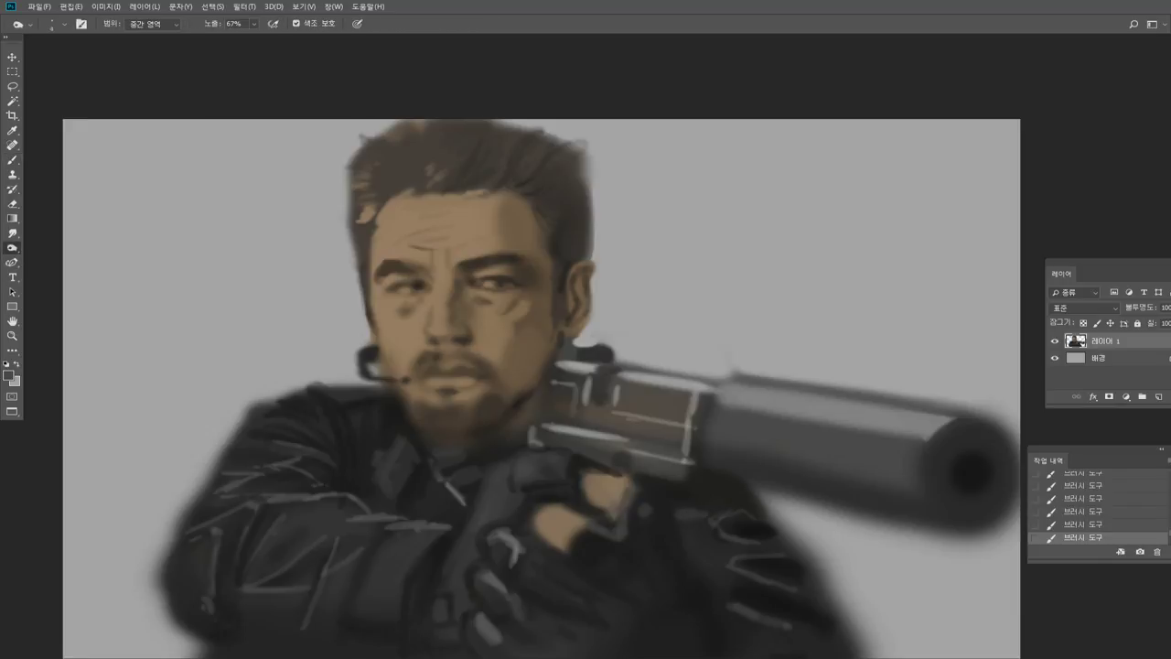
mouse_move(663, 497)
mouse_down()
mouse_move(682, 552)
mouse_move(723, 585)
mouse_up()
mouse_move(718, 535)
mouse_down()
mouse_move(747, 611)
mouse_move(696, 513)
mouse_move(654, 526)
mouse_up()
drag(714, 521, 760, 572)
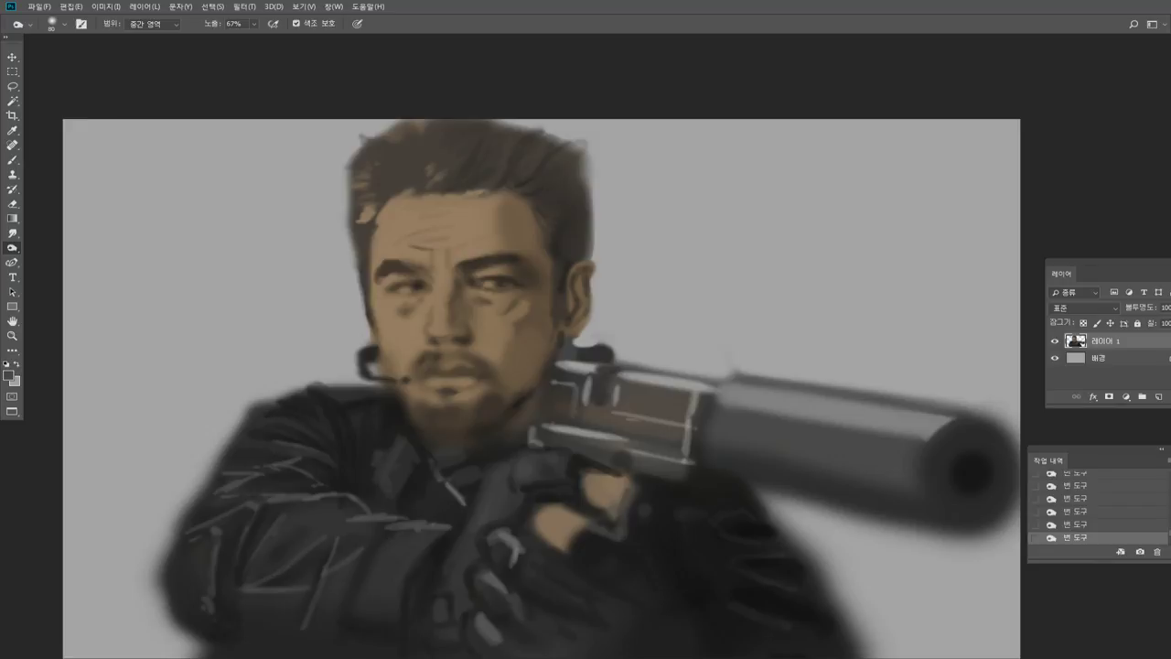
Erase the blurry overspill along the silencer's underside to give it a crisp lower edge.
click(15, 205)
mouse_move(767, 497)
mouse_down()
mouse_move(789, 529)
mouse_move(797, 508)
mouse_move(875, 519)
mouse_up()
drag(805, 511, 1000, 548)
drag(896, 531, 1001, 543)
key(bracketright)
key(bracketright)
key(bracketright)
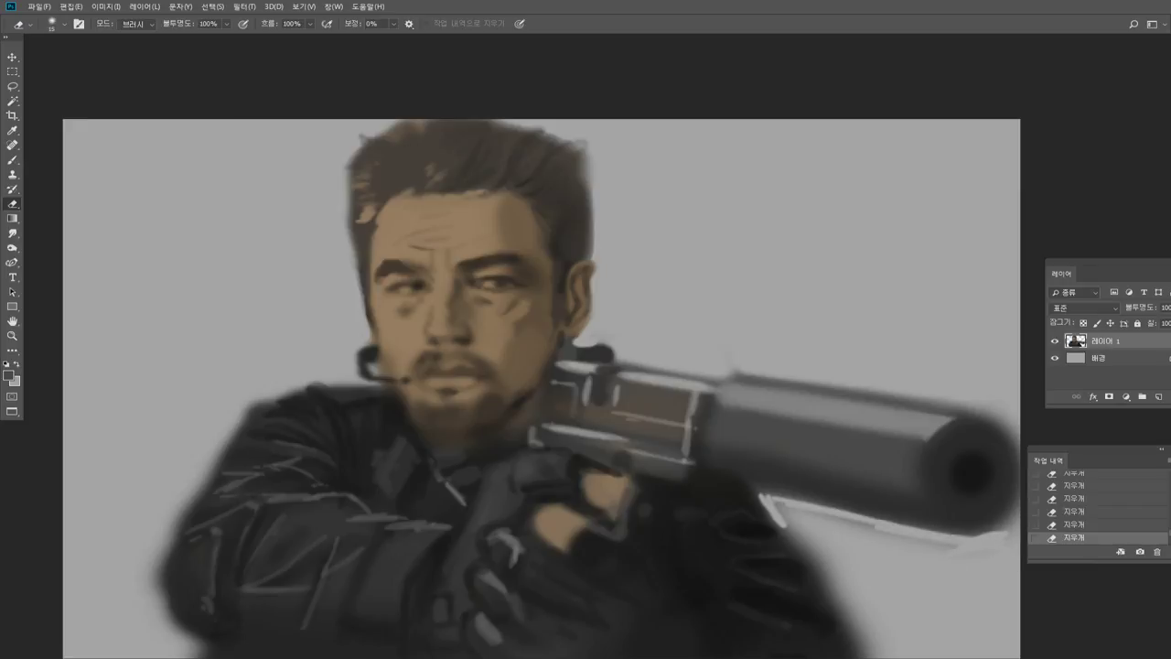
mouse_move(863, 531)
mouse_down()
mouse_move(971, 548)
mouse_move(946, 541)
mouse_move(1009, 538)
mouse_up()
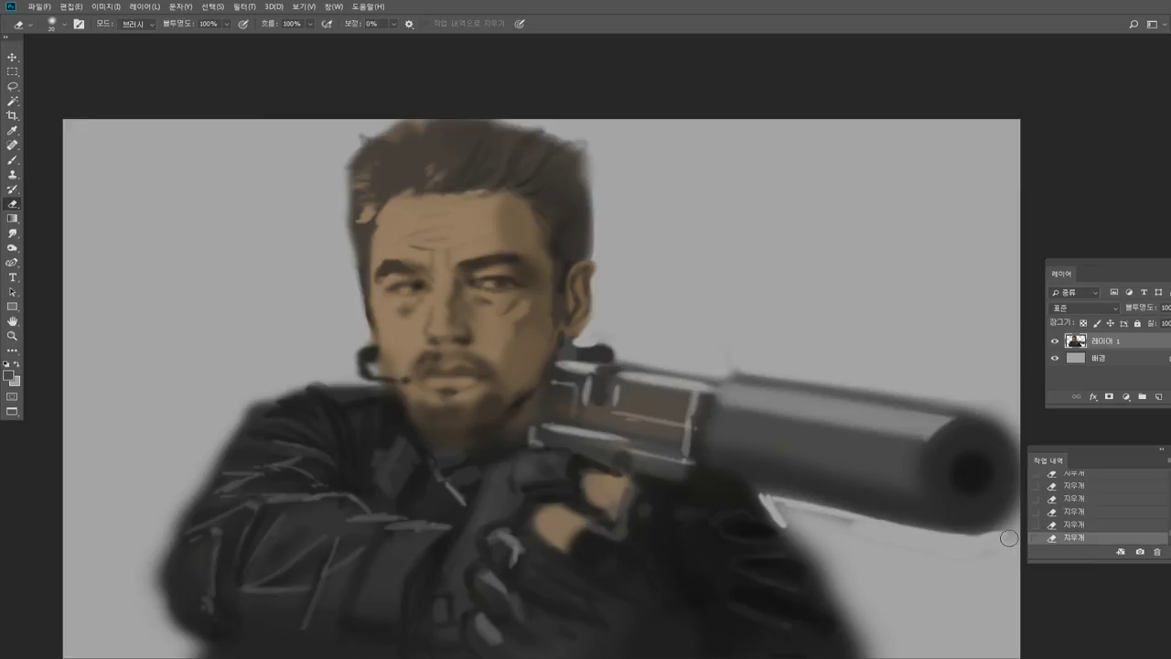
Erase the soft overspill along the outer contour of the sleeve beneath the silencer.
key(bracketleft)
key(bracketleft)
key(bracketleft)
mouse_move(780, 528)
mouse_down()
mouse_move(832, 595)
mouse_move(832, 578)
mouse_move(821, 575)
mouse_move(853, 649)
mouse_move(873, 653)
mouse_move(853, 638)
mouse_move(844, 608)
mouse_move(874, 643)
mouse_move(814, 555)
mouse_up()
key(bracketright)
key(bracketright)
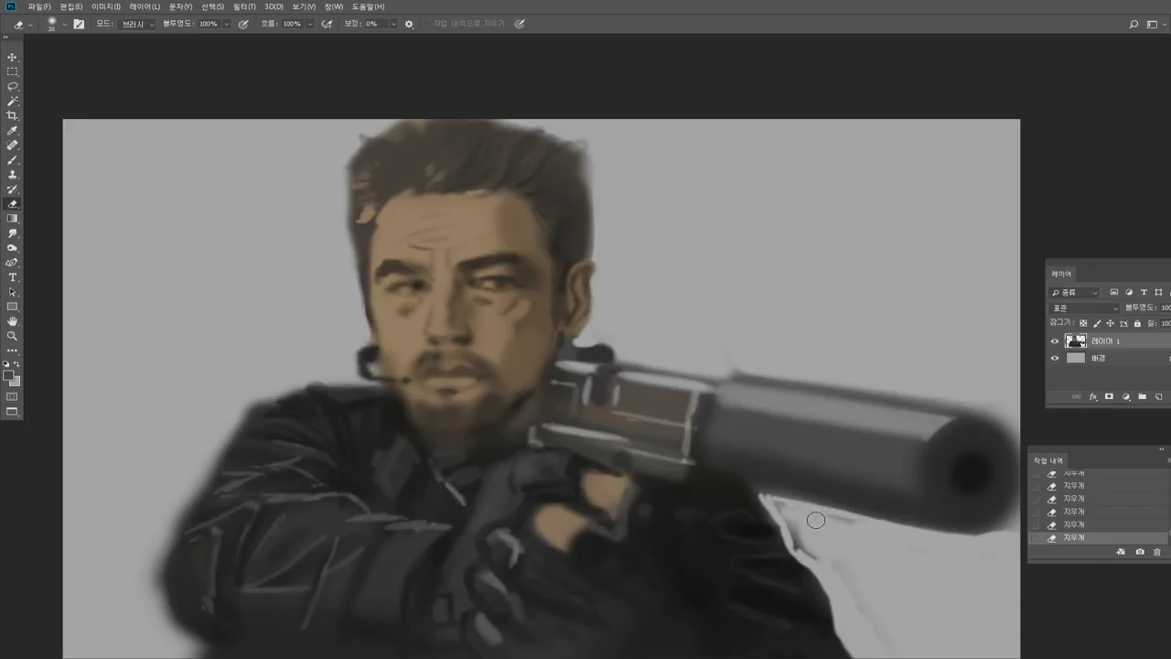
Clean up the silencer's lower edge and the remaining smudges in the background between it and the sleeve with the Eraser.
drag(878, 522, 970, 538)
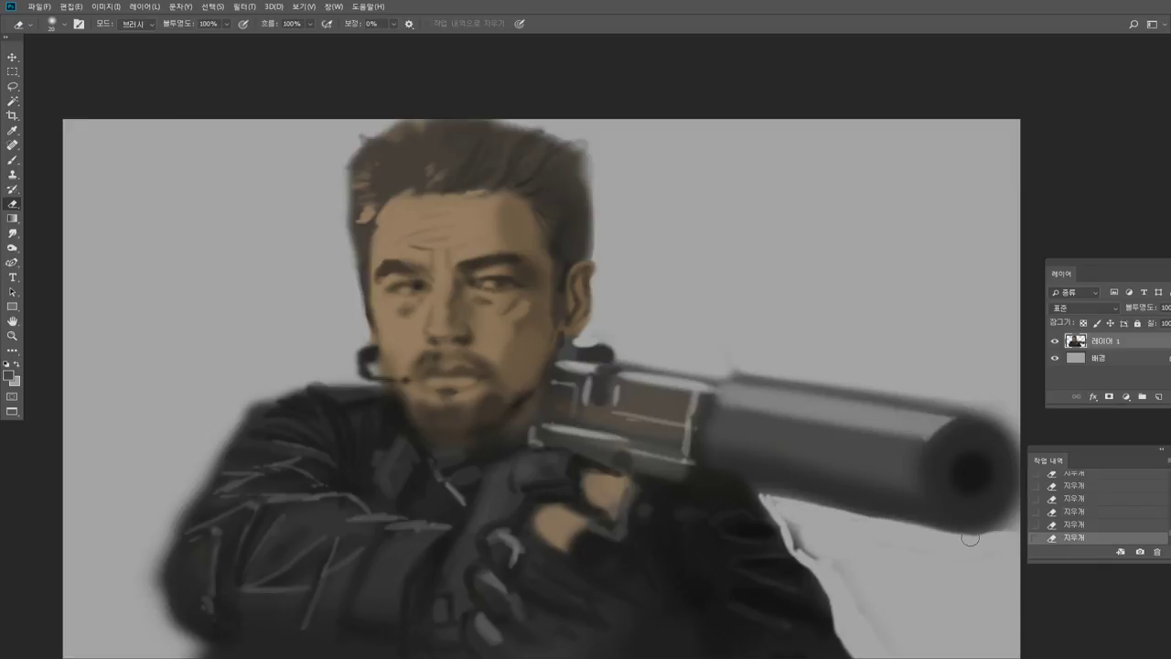
drag(880, 524, 943, 534)
drag(860, 520, 952, 538)
click(838, 564)
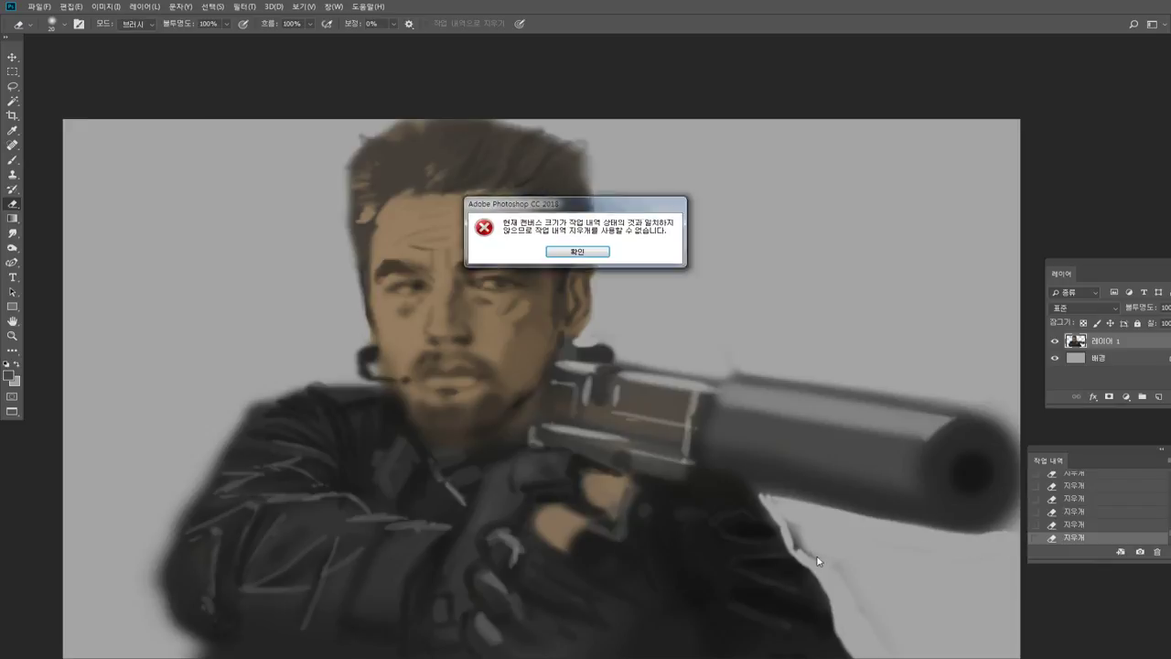
click(585, 252)
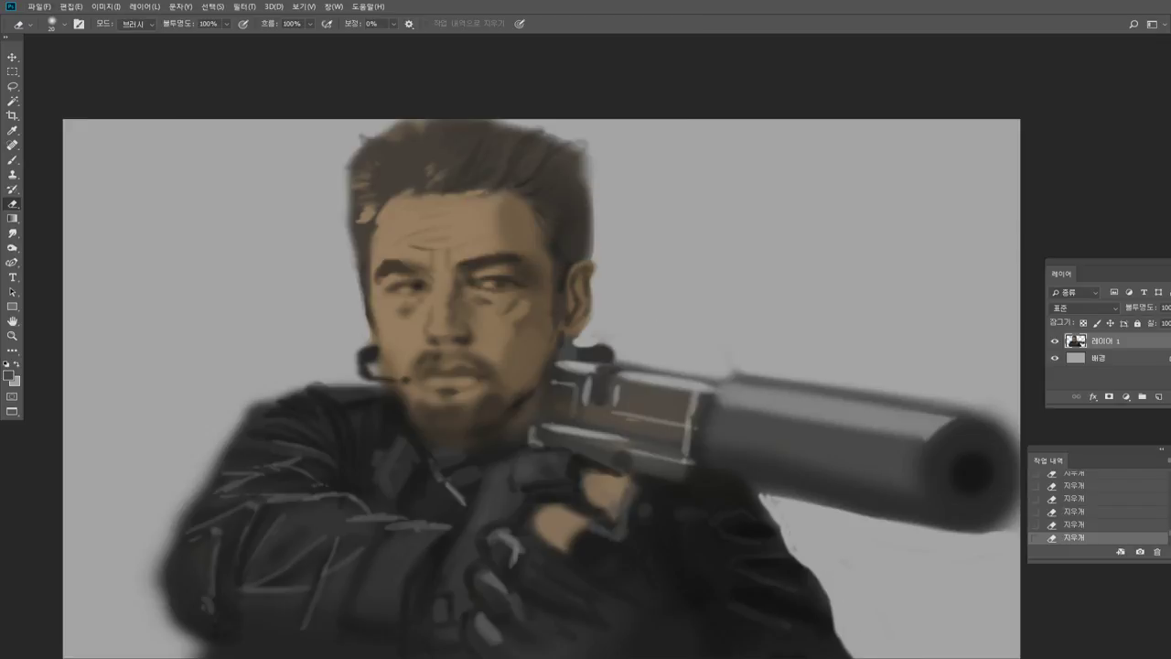
Paint dark sampled tones along the silencer's lower edge with the Brush at 47% opacity to sharpen and deepen its underside.
click(12, 160)
alt+click(788, 486)
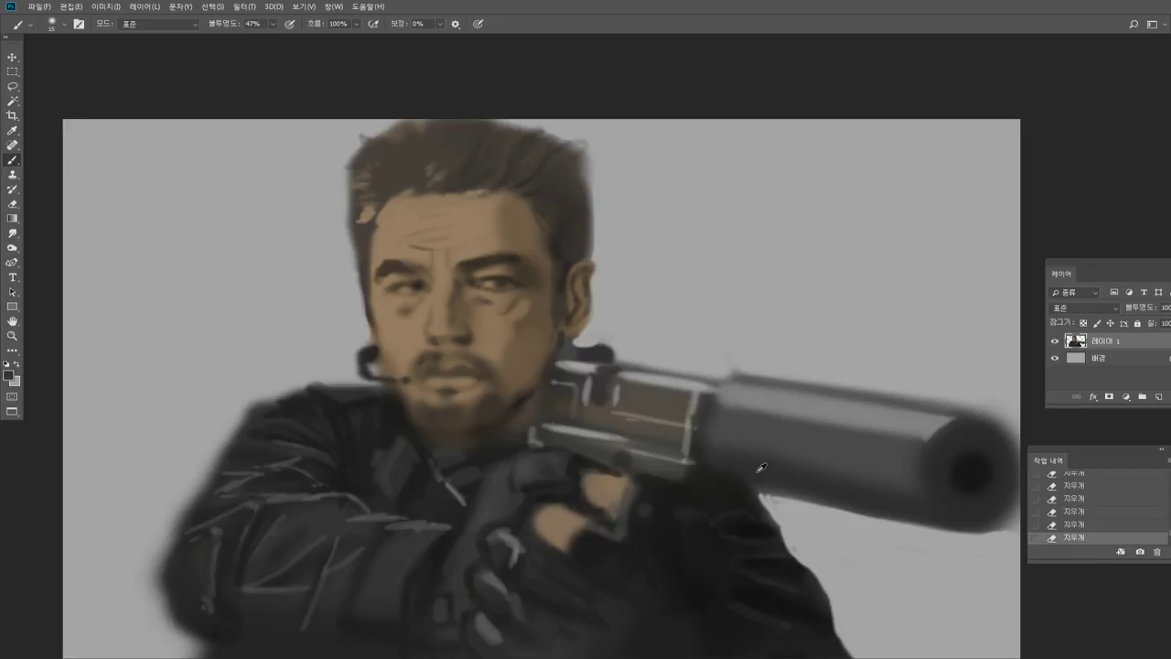
alt+click(738, 484)
drag(730, 478, 907, 510)
drag(804, 492, 926, 519)
drag(763, 486, 985, 531)
drag(903, 515, 943, 524)
alt+click(858, 494)
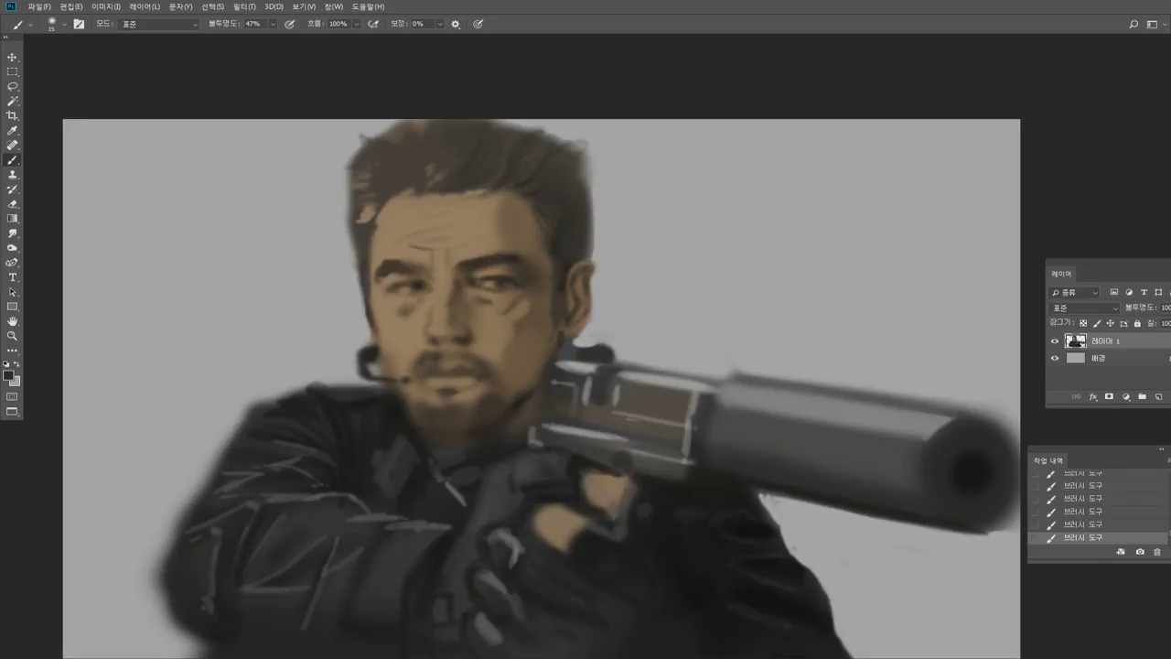
mouse_move(878, 516)
mouse_down()
mouse_move(967, 533)
mouse_move(985, 518)
mouse_up()
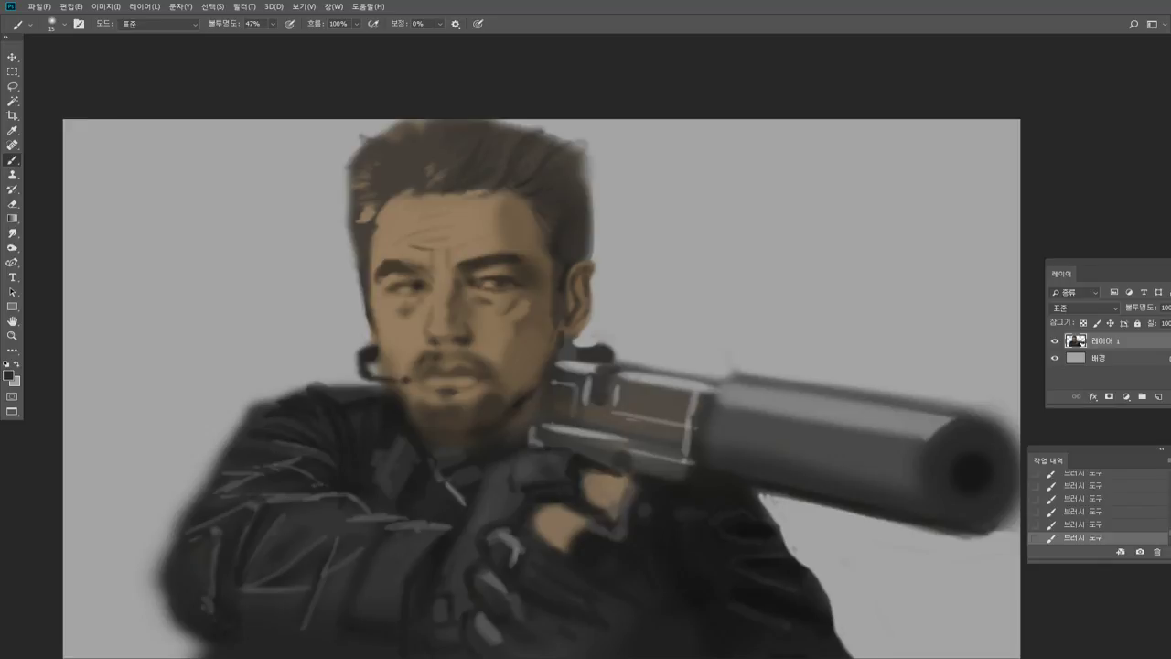
Paint dark hair strands rising from the middle of the hairline, using a small Brush at 96% opacity and a sampled dark colour.
click(12, 335)
click(463, 272)
click(463, 273)
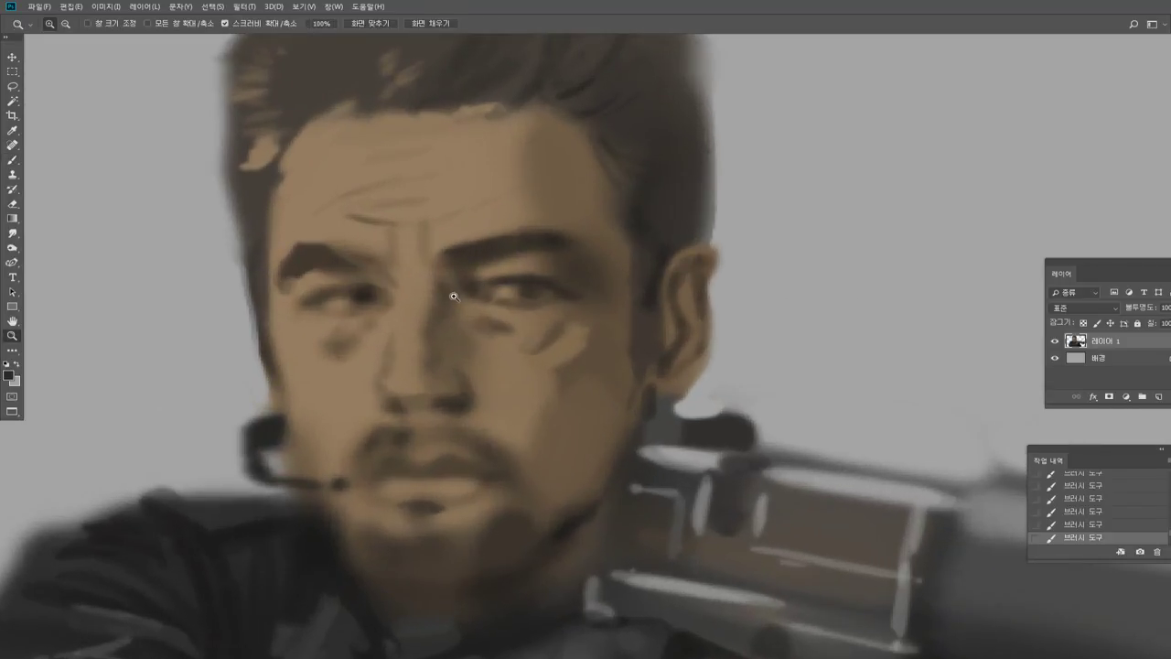
key(b)
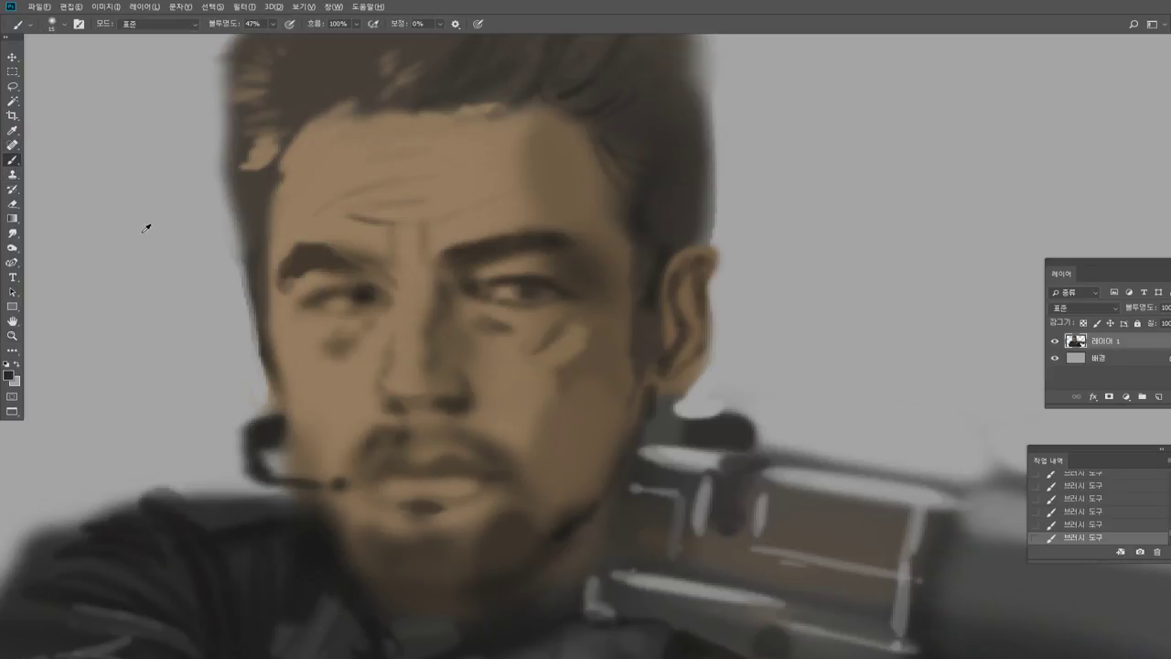
alt+click(147, 225)
click(16, 322)
drag(408, 190, 433, 285)
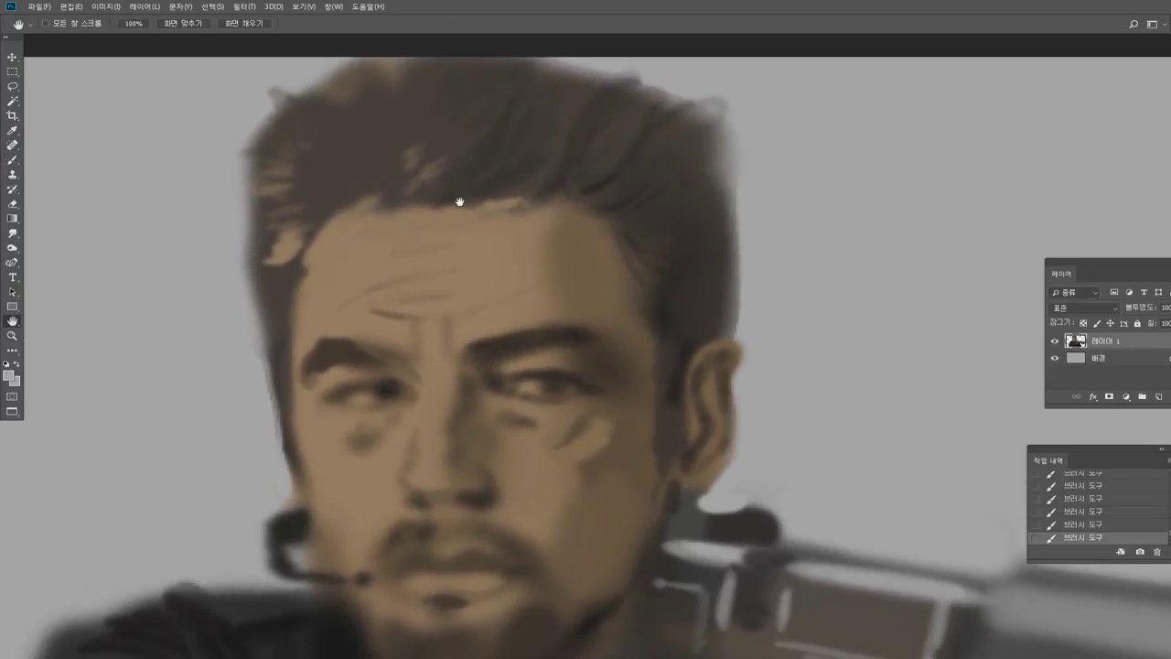
click(12, 162)
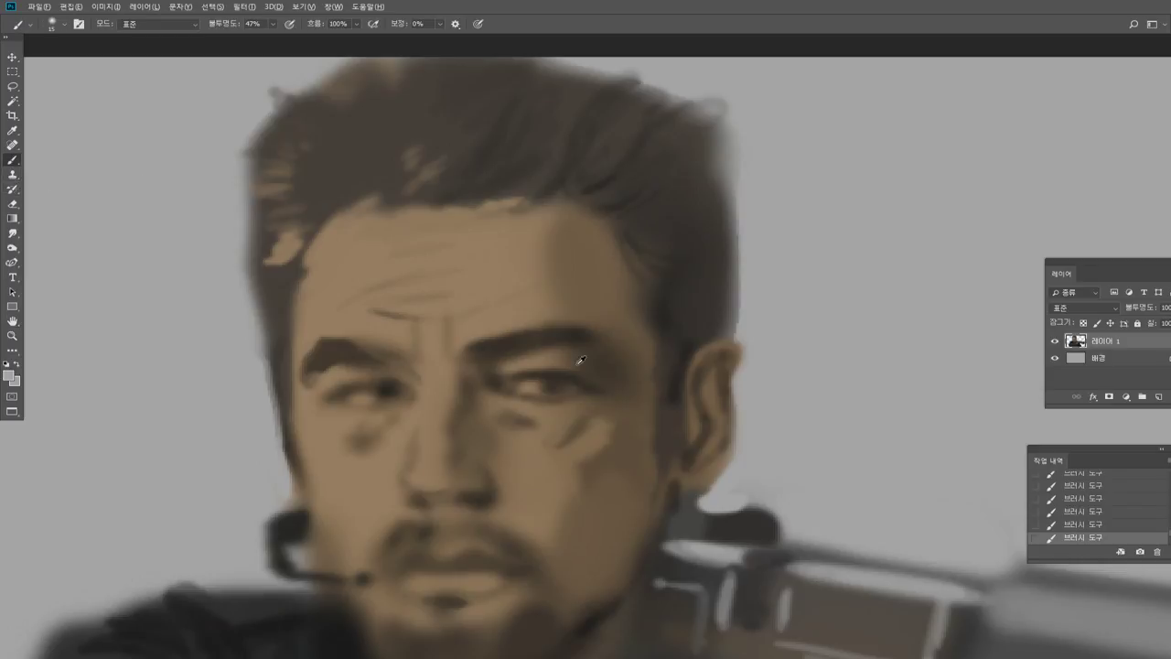
alt+click(729, 519)
click(274, 24)
click(299, 37)
drag(523, 186, 506, 196)
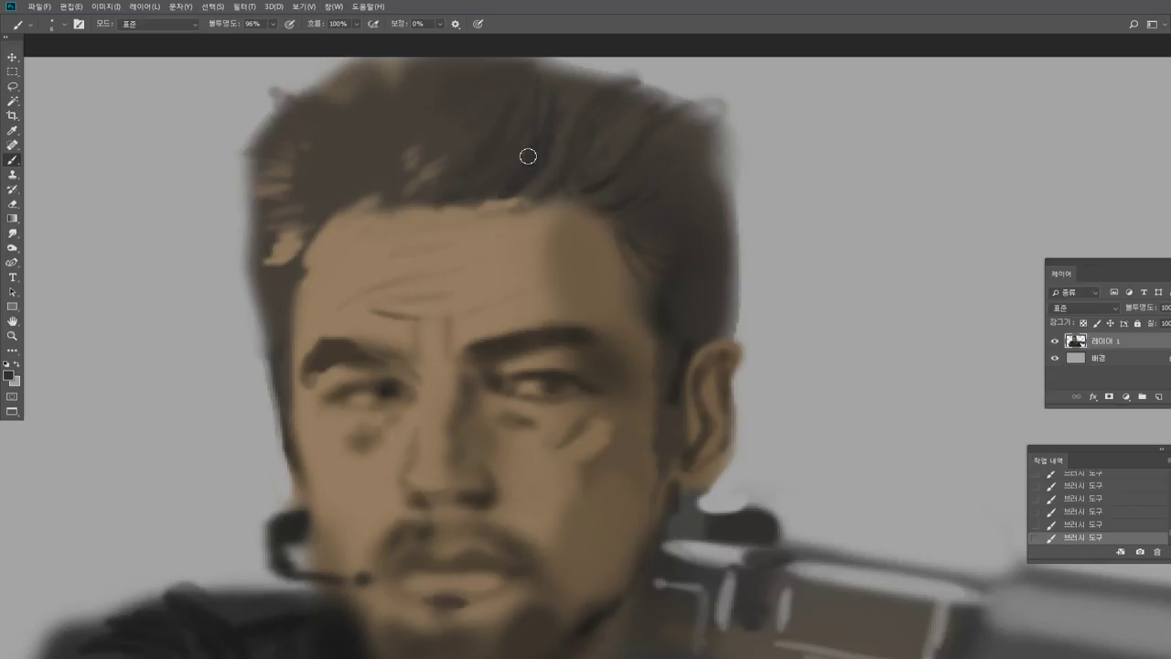
mouse_move(528, 157)
mouse_down()
mouse_move(529, 92)
mouse_move(587, 61)
mouse_move(569, 55)
mouse_up()
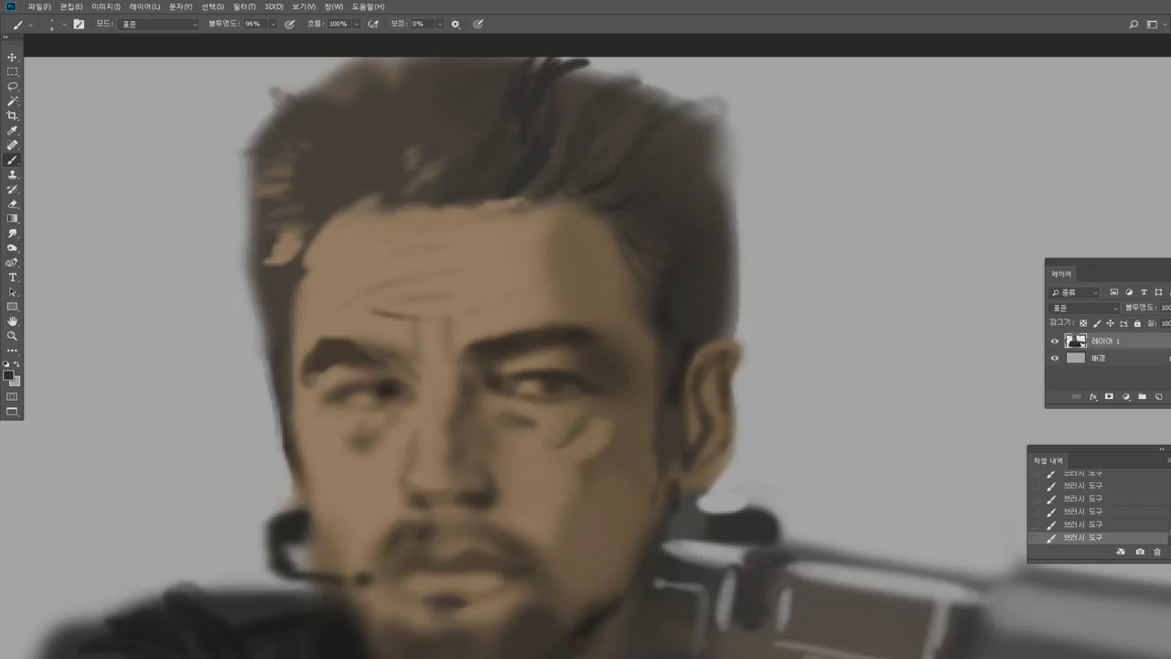
mouse_move(470, 154)
mouse_down()
mouse_move(474, 97)
mouse_move(465, 123)
mouse_up()
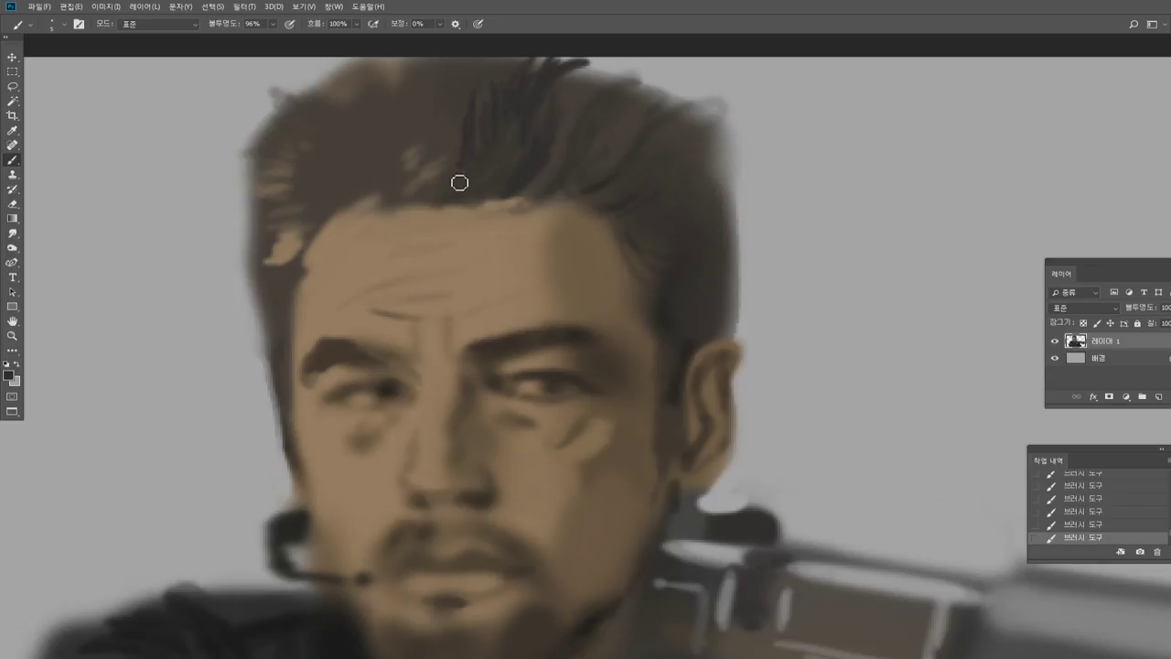
Fill the front and top of the hair with short upright dark strands above the forehead.
mouse_move(461, 183)
mouse_down()
mouse_move(465, 139)
mouse_move(455, 161)
mouse_move(399, 108)
mouse_move(394, 81)
mouse_up()
drag(395, 126, 390, 69)
drag(392, 147, 383, 77)
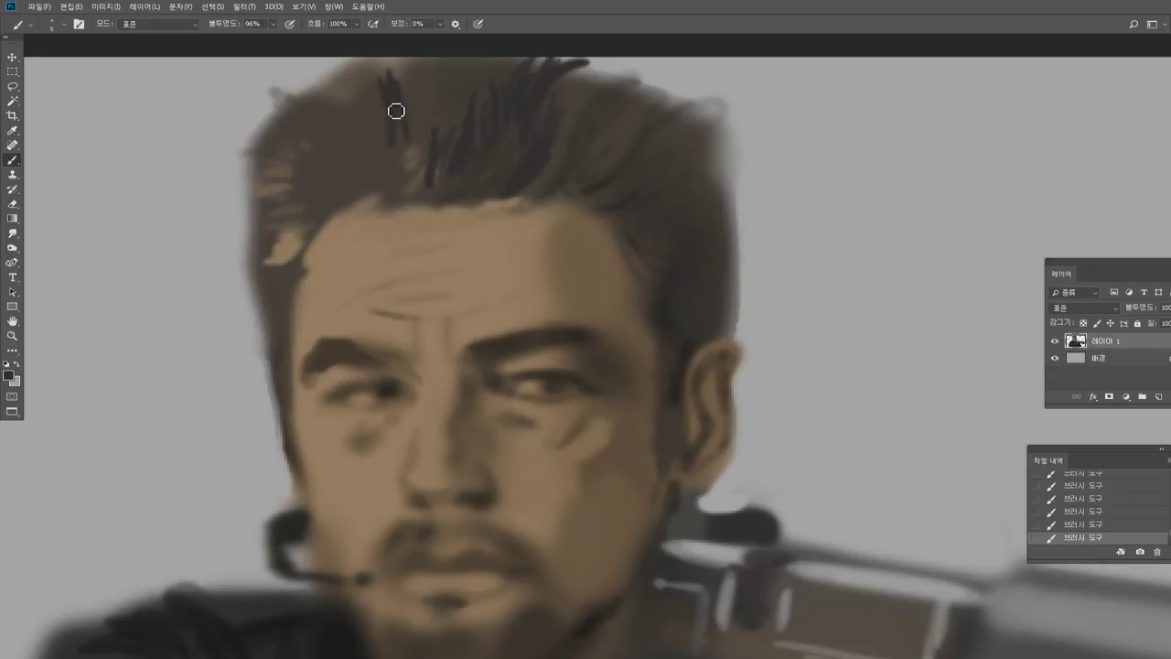
mouse_move(380, 117)
mouse_down()
mouse_move(375, 58)
mouse_move(364, 58)
mouse_up()
mouse_move(429, 147)
mouse_down()
mouse_move(410, 69)
mouse_move(424, 64)
mouse_up()
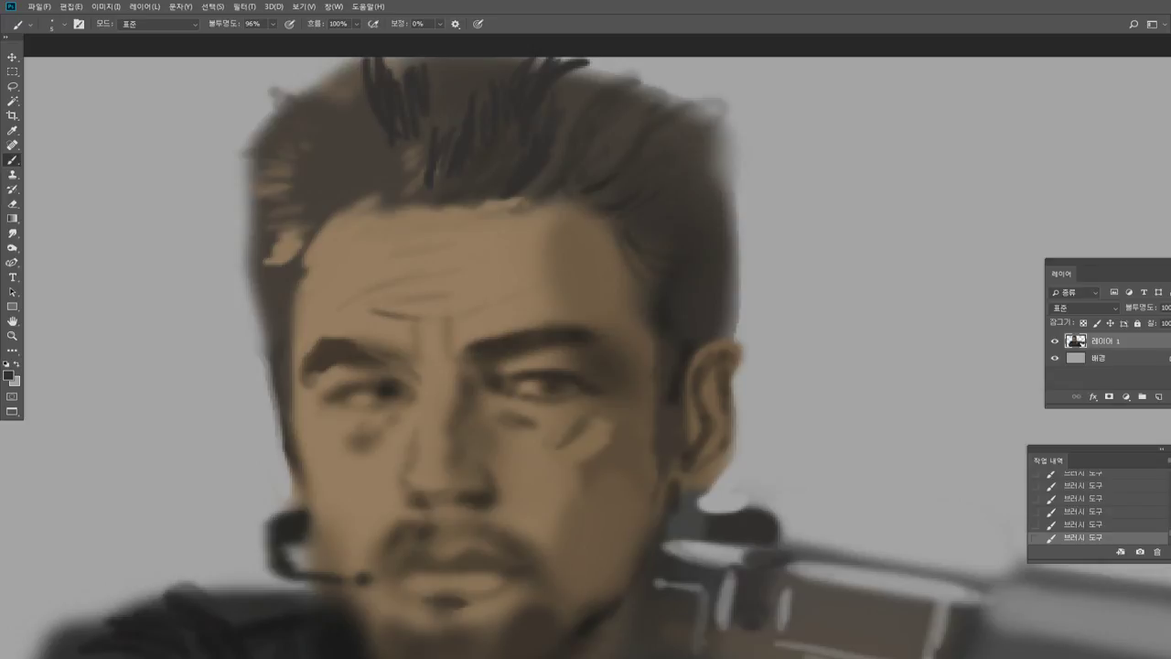
drag(432, 108, 430, 68)
mouse_move(441, 101)
mouse_down()
mouse_move(437, 56)
mouse_move(466, 62)
mouse_up()
drag(487, 93, 485, 59)
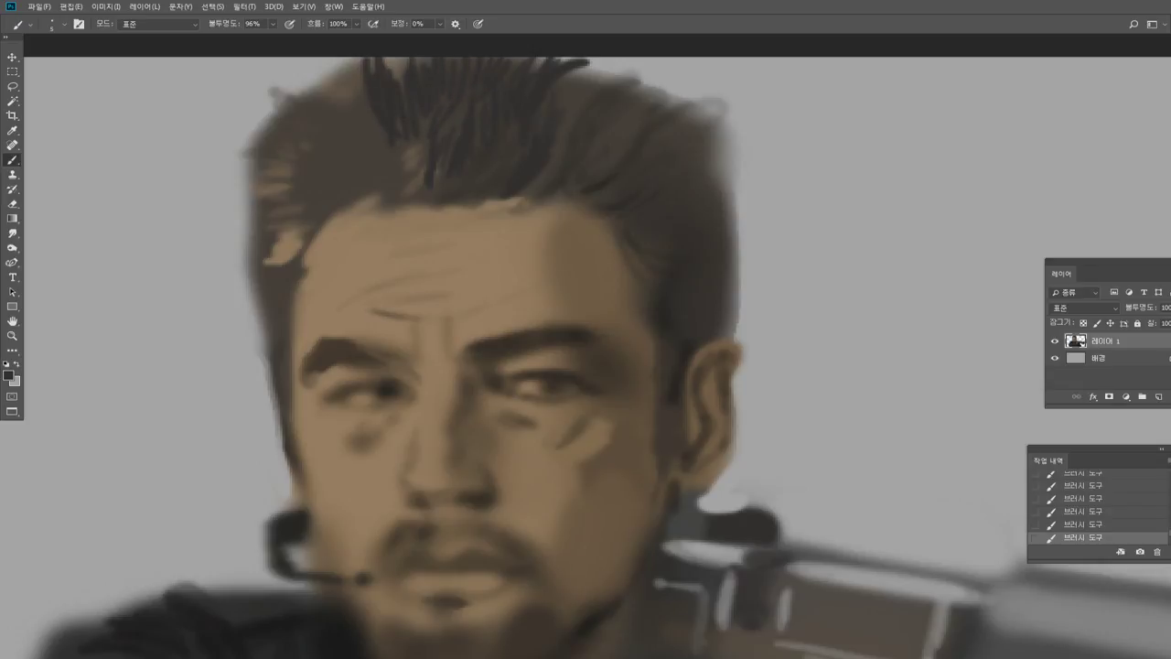
Extend the spiky dark strands toward the side of the hair opposite the visible ear, down to the forehead hairline.
mouse_move(361, 106)
mouse_down()
mouse_move(355, 60)
mouse_move(343, 58)
mouse_up()
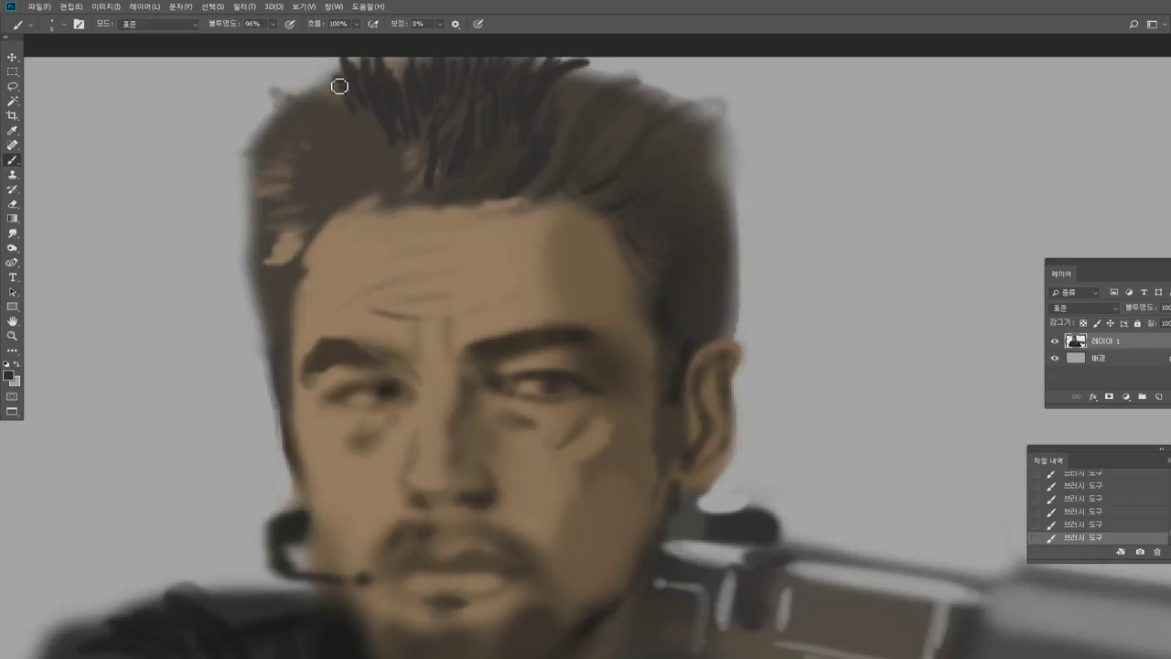
mouse_move(339, 147)
mouse_down()
mouse_move(324, 80)
mouse_move(335, 123)
mouse_move(359, 109)
mouse_up()
drag(385, 162, 375, 124)
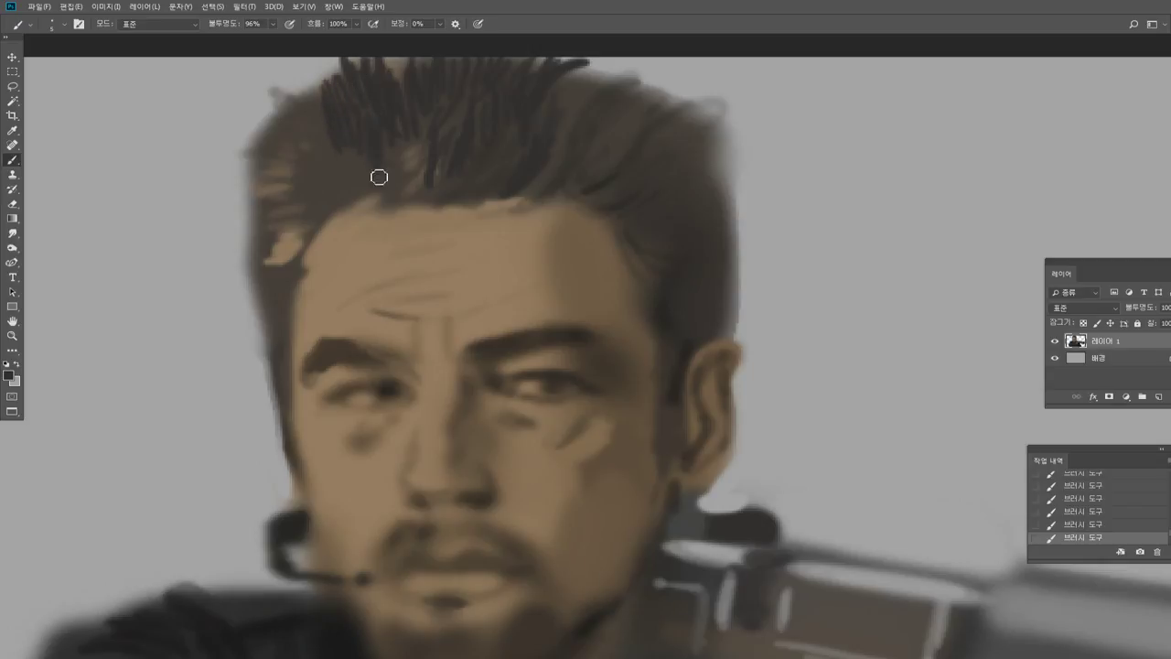
drag(356, 190, 354, 152)
drag(323, 105, 297, 72)
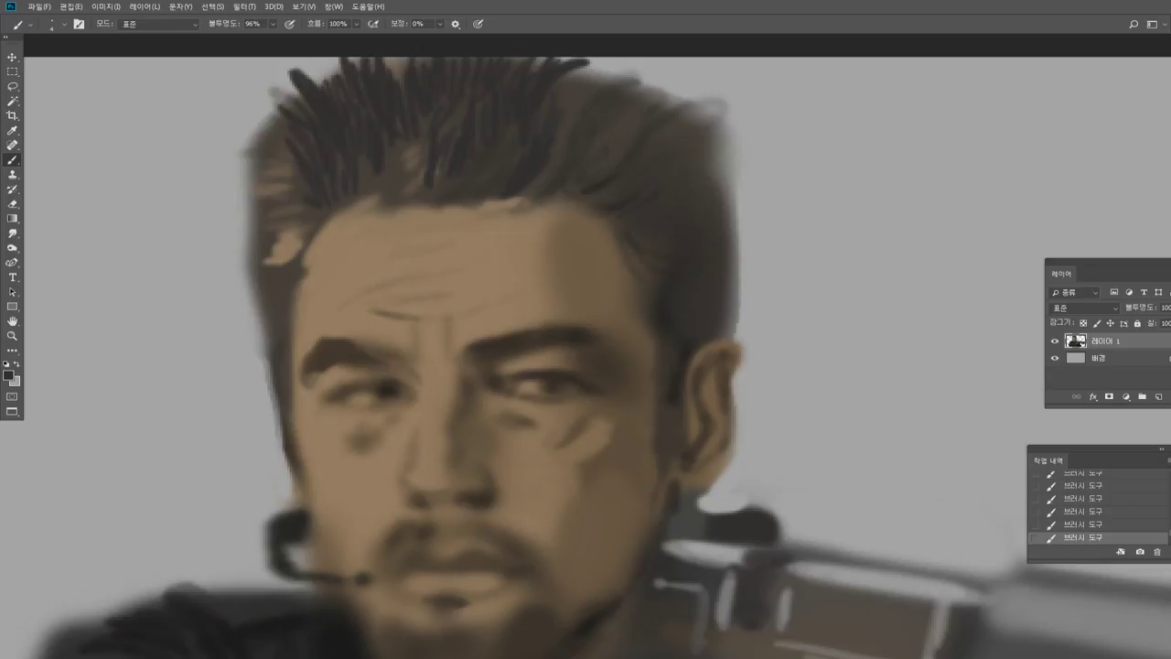
Paint short outward-pointing dark strands along the side of the hair opposite the visible ear, down to the temple.
drag(282, 147, 247, 143)
drag(272, 161, 243, 168)
drag(281, 167, 258, 167)
drag(282, 174, 252, 180)
drag(284, 184, 260, 189)
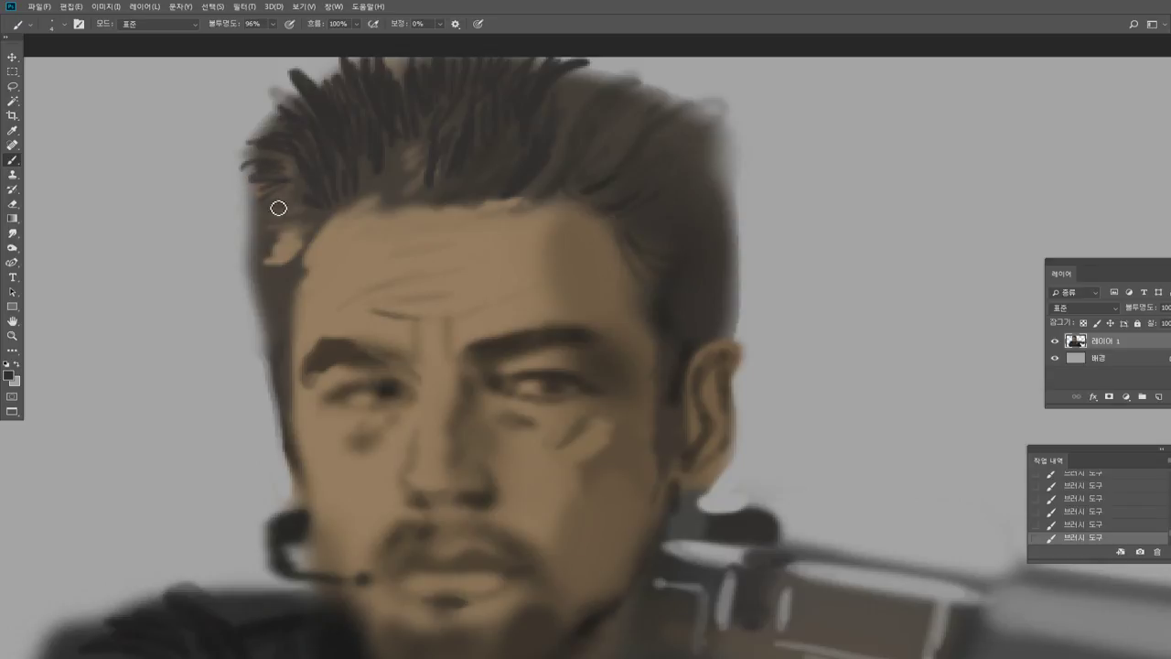
mouse_move(265, 191)
mouse_down()
mouse_move(331, 196)
mouse_move(328, 214)
mouse_move(294, 233)
mouse_move(312, 254)
mouse_up()
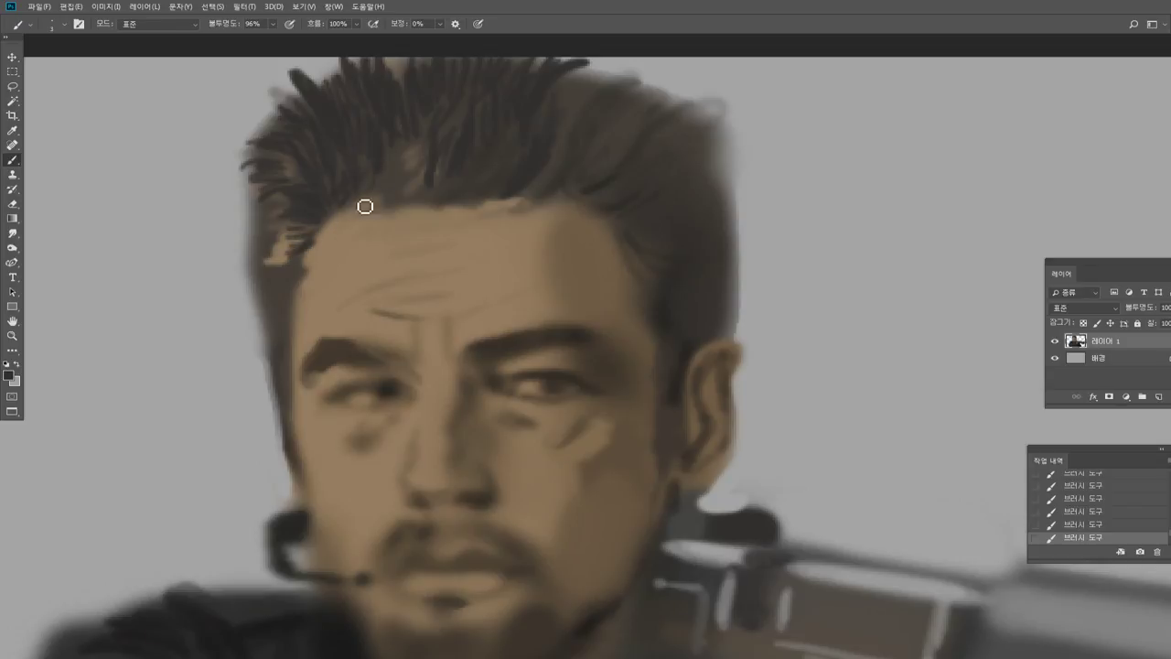
Add finer dark strands along the forehead hairline and down the far temple and sideburn with a smaller brush.
key(bracketleft)
key(bracketleft)
mouse_move(361, 212)
mouse_down()
mouse_move(406, 201)
mouse_move(397, 162)
mouse_move(420, 172)
mouse_move(426, 139)
mouse_up()
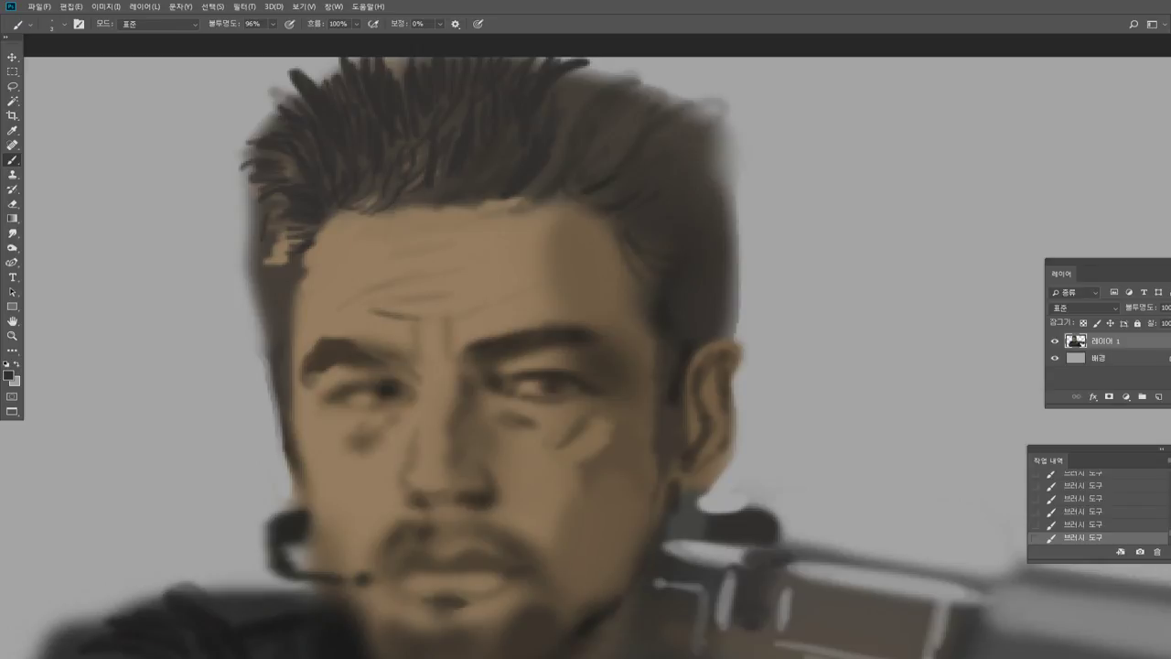
mouse_move(259, 239)
mouse_down()
mouse_move(280, 240)
mouse_move(280, 201)
mouse_move(272, 285)
mouse_move(277, 266)
mouse_move(295, 271)
mouse_up()
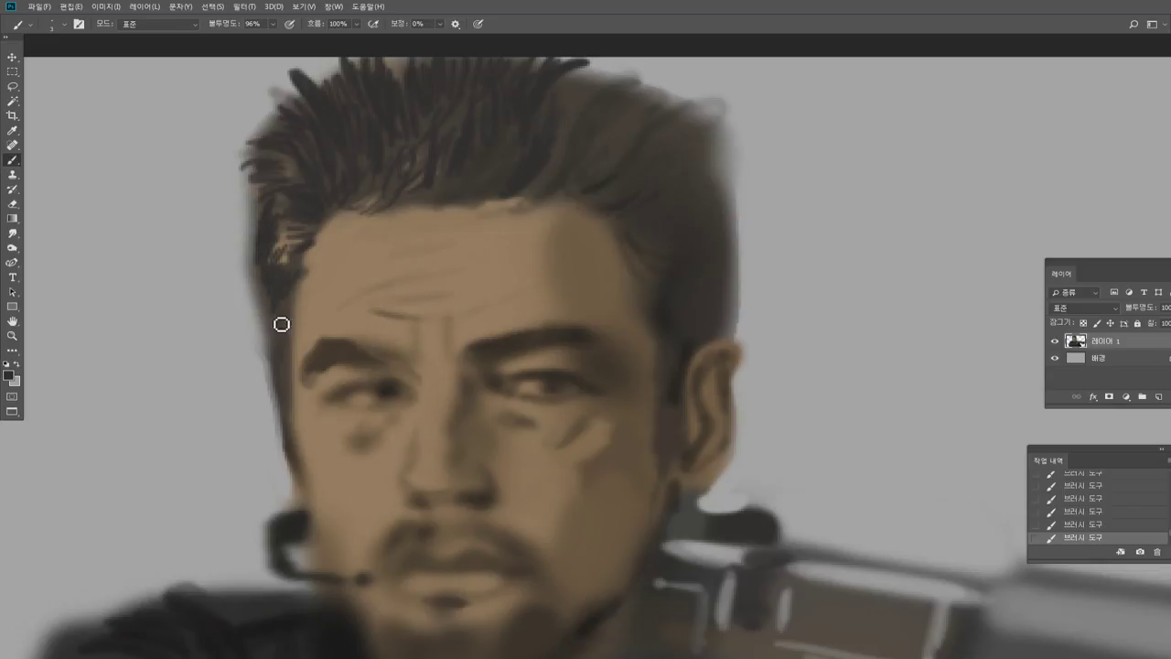
mouse_move(282, 325)
mouse_down()
mouse_move(286, 309)
mouse_move(297, 399)
mouse_up()
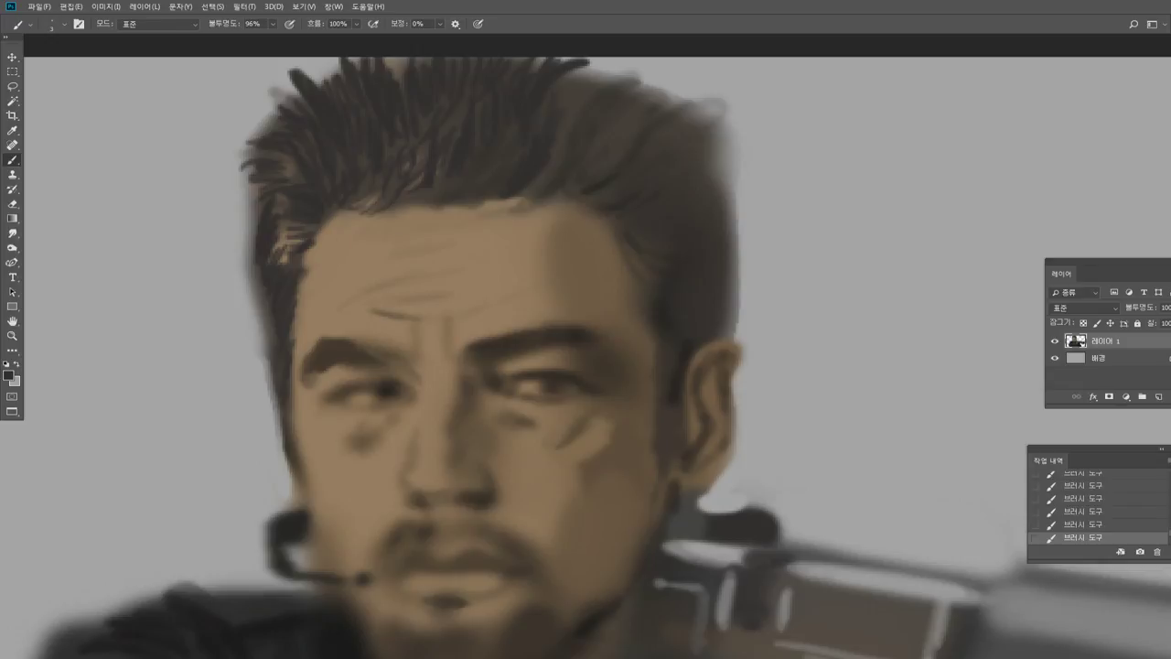
Erase the blurry overspill outside the far temple and sideburn with a smaller Eraser to give a crisp contour.
click(12, 205)
key(bracketleft)
key(bracketleft)
key(bracketleft)
key(bracketleft)
drag(248, 201, 255, 267)
drag(253, 218, 255, 292)
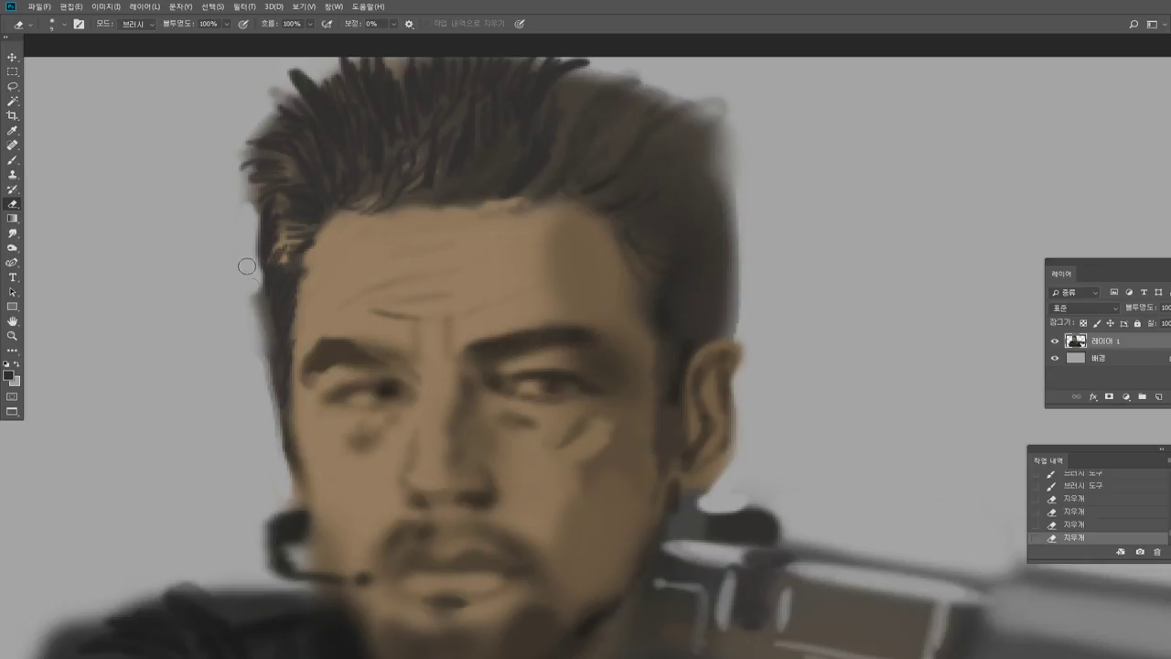
drag(250, 242, 270, 439)
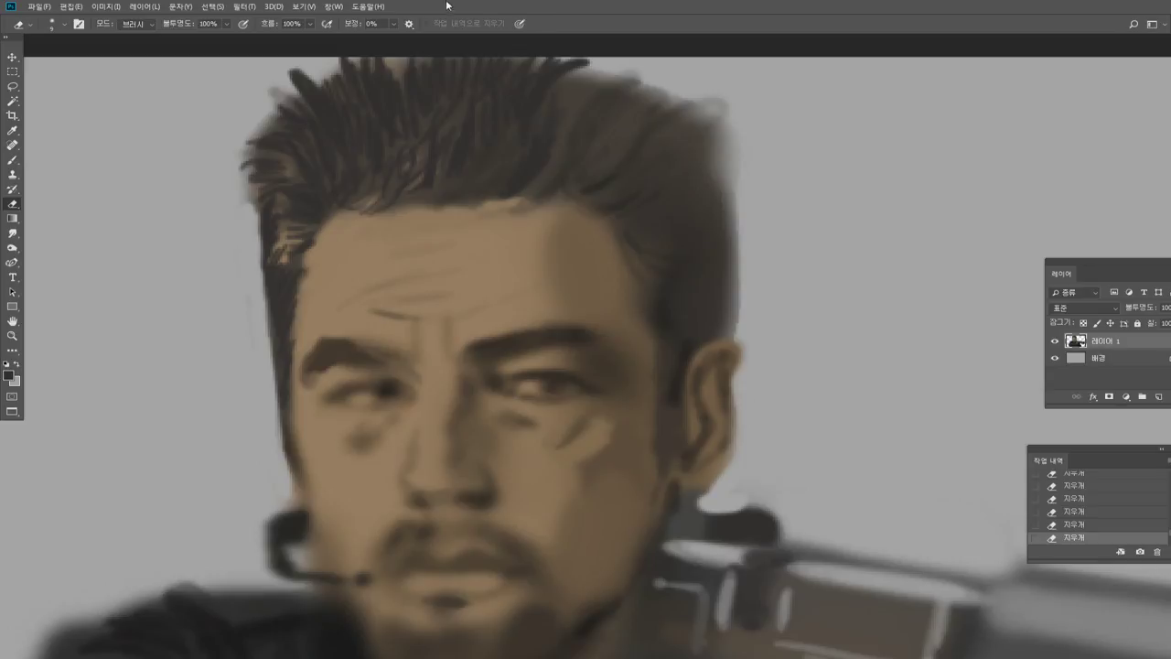
Add dark strands above the middle of the forehead and small skin-toned highlights among them.
click(12, 160)
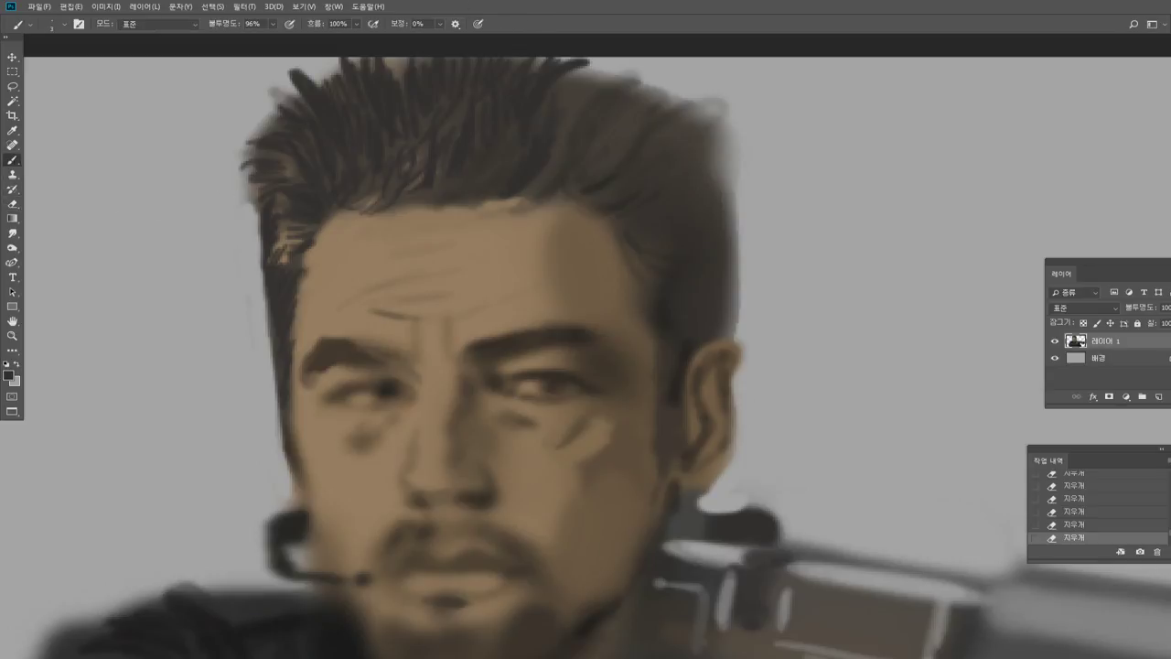
drag(500, 119, 481, 170)
mouse_move(509, 126)
mouse_down()
mouse_move(488, 171)
mouse_move(441, 185)
mouse_up()
alt+click(435, 211)
drag(446, 176, 464, 180)
drag(468, 168, 473, 177)
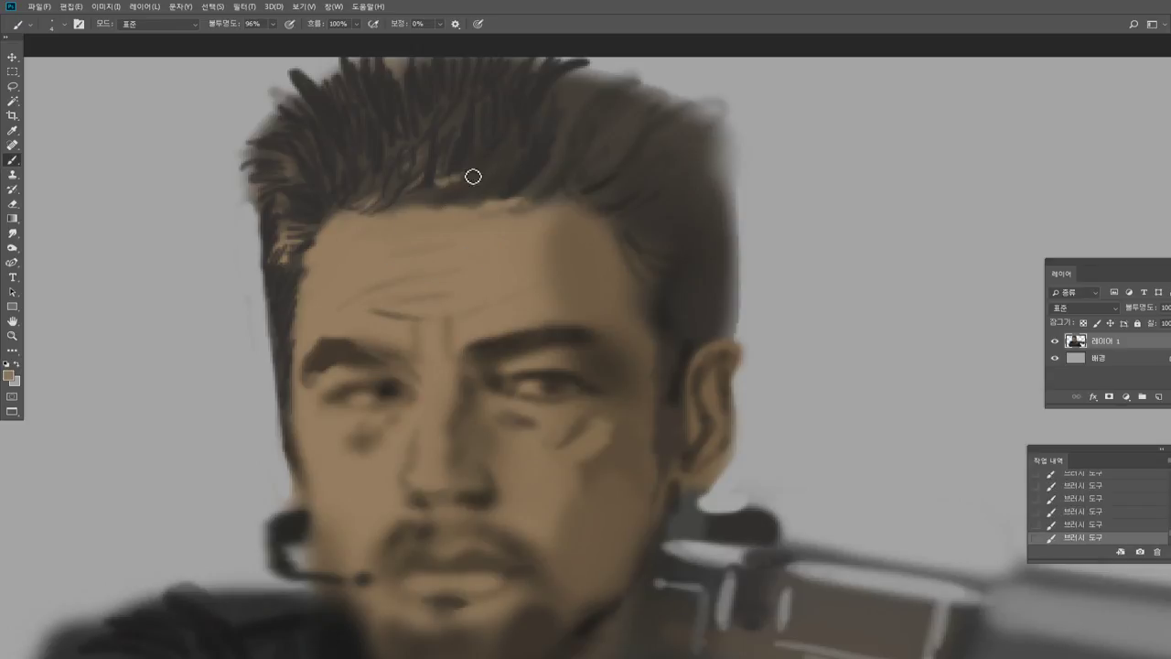
Paint dark strands at the top of the hair and light skin-toned strands where the raised fringe meets the ear side.
alt+click(498, 145)
mouse_move(556, 87)
mouse_down()
mouse_move(585, 92)
mouse_move(608, 64)
mouse_up()
drag(578, 79, 618, 71)
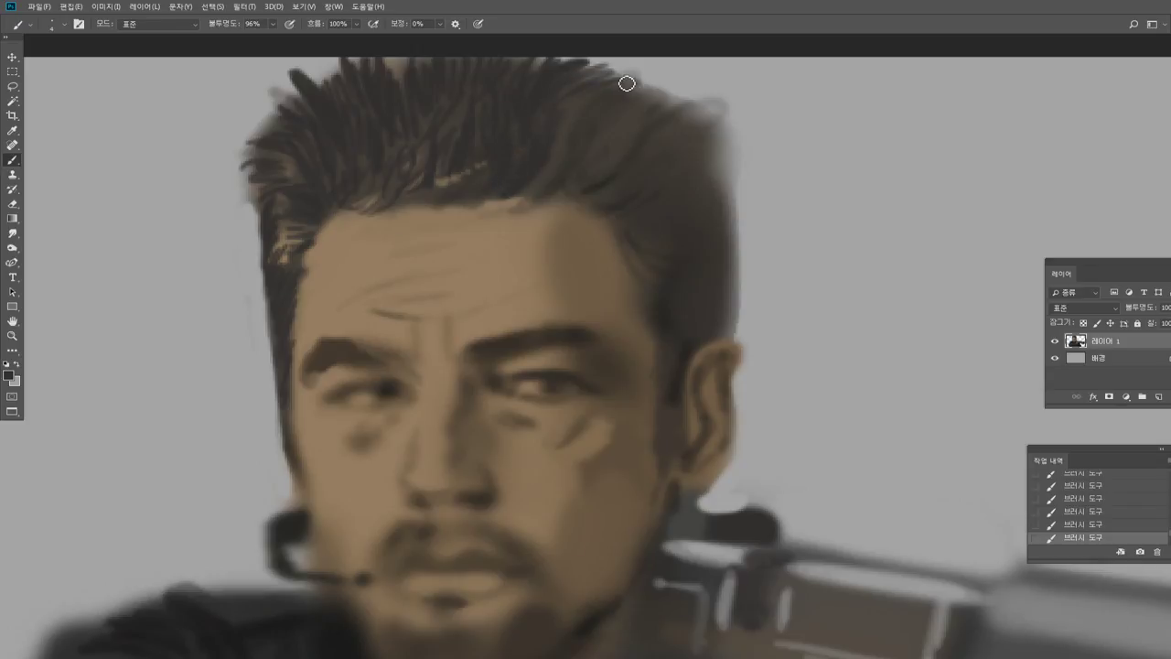
alt+click(492, 205)
mouse_move(557, 94)
mouse_down()
mouse_move(582, 72)
mouse_move(613, 81)
mouse_up()
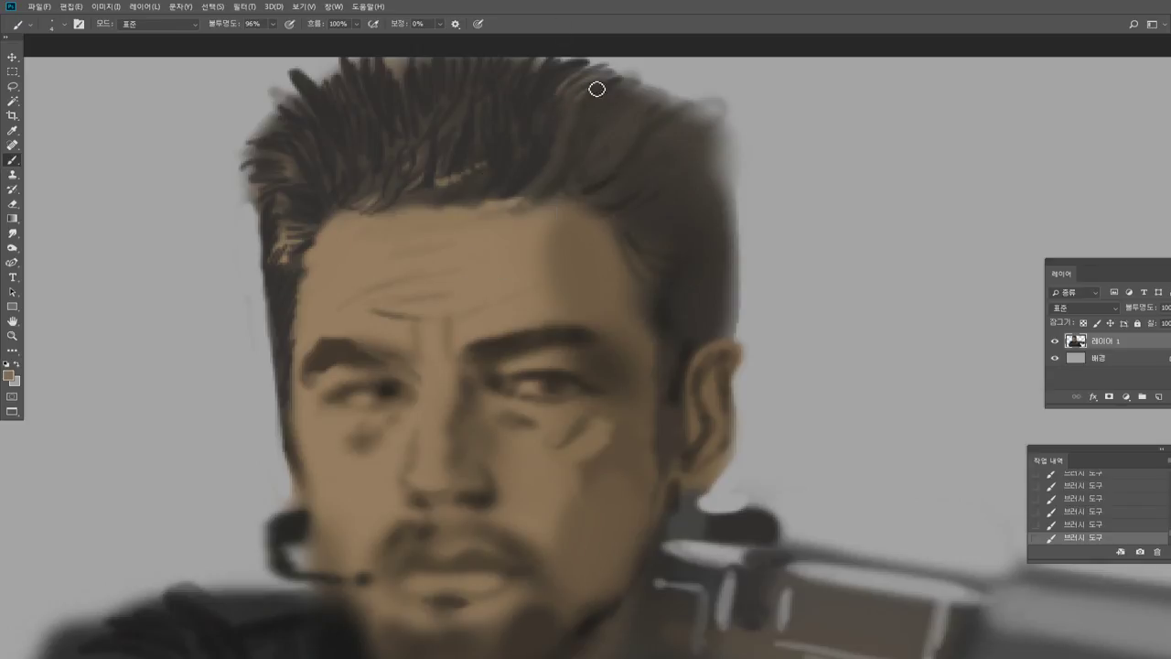
drag(547, 118, 553, 161)
Paint dark strands along the hair's outer contour on the ear side, from the crown down toward the ear.
alt+click(560, 159)
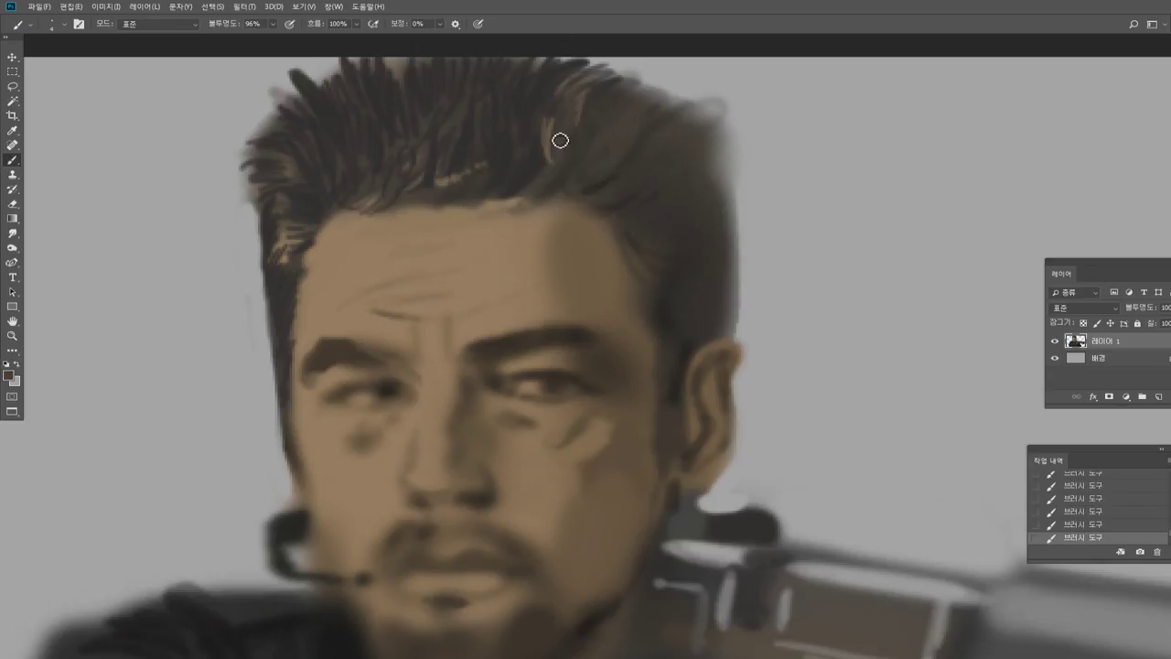
alt+click(543, 126)
mouse_move(617, 86)
mouse_down()
mouse_move(642, 73)
mouse_move(611, 63)
mouse_move(630, 67)
mouse_up()
drag(628, 79, 669, 89)
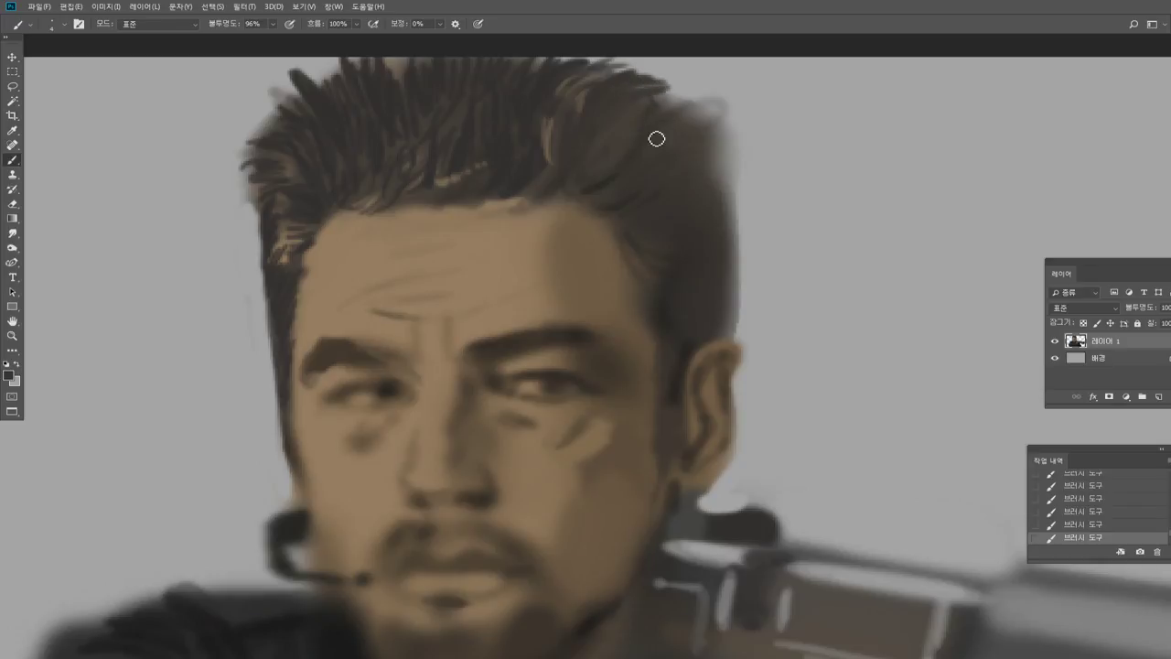
drag(665, 141, 674, 98)
drag(651, 137, 665, 94)
alt+click(681, 362)
mouse_move(670, 144)
mouse_down()
mouse_move(708, 140)
mouse_move(679, 105)
mouse_up()
mouse_move(701, 154)
mouse_down()
mouse_move(732, 173)
mouse_move(705, 191)
mouse_move(727, 234)
mouse_up()
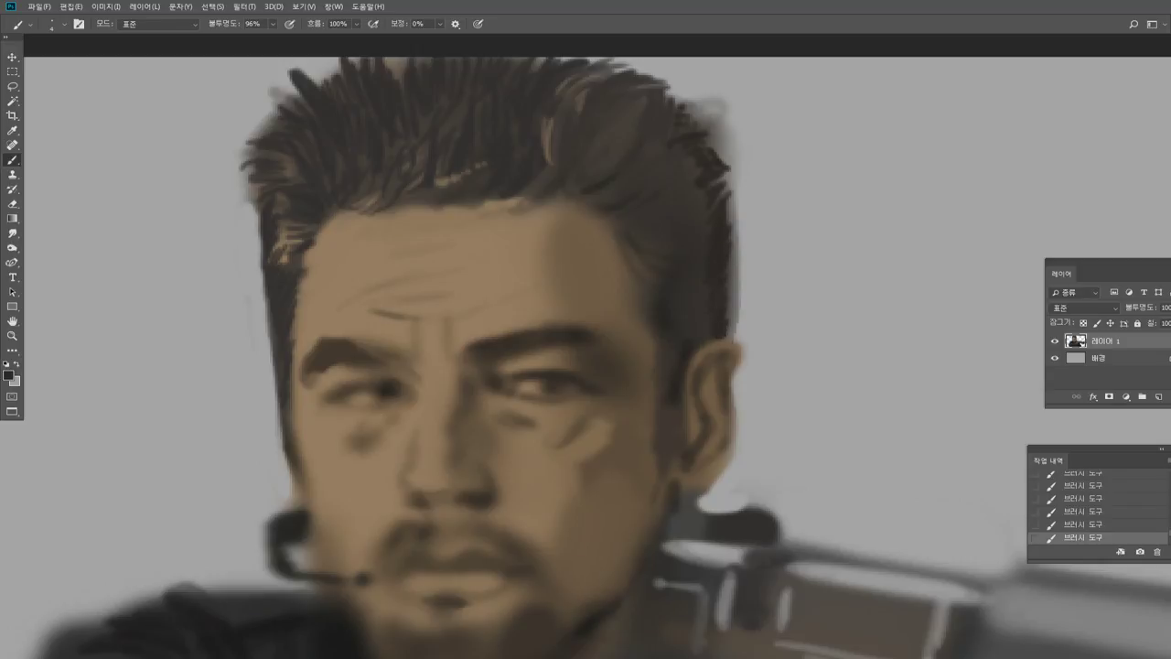
Refine the ear's upper edge and the strands at the hairline above the ear-side temple with sampled skin and hair colours.
alt+click(707, 350)
alt+click(721, 313)
alt+click(600, 189)
alt+click(568, 211)
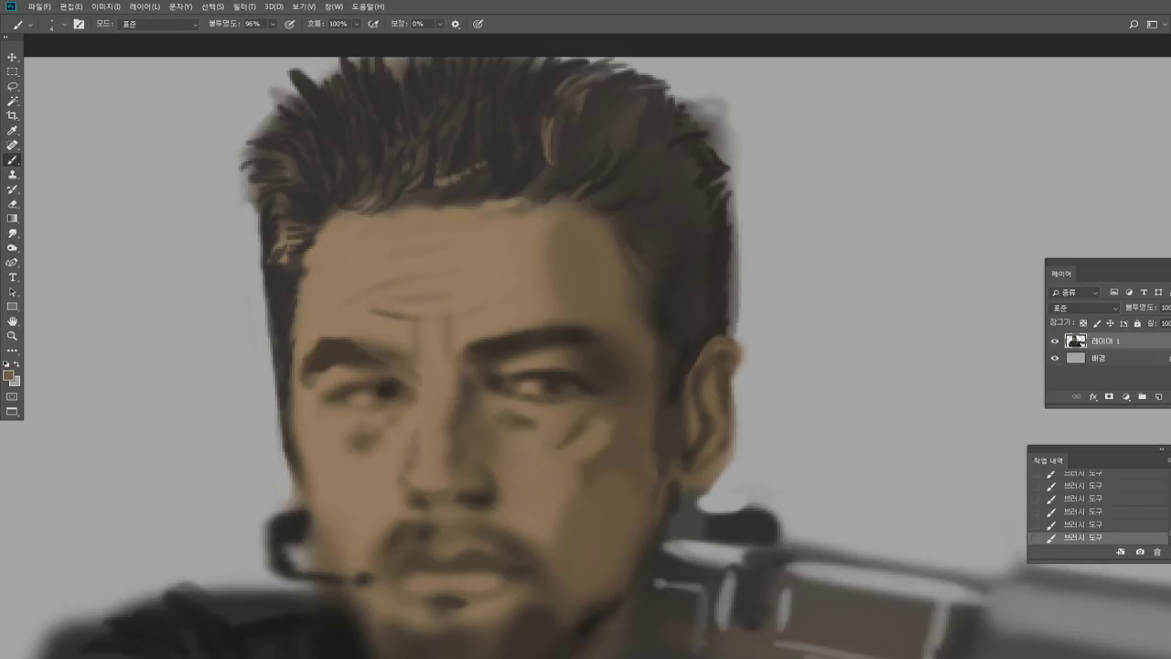
alt+click(616, 188)
alt+click(712, 179)
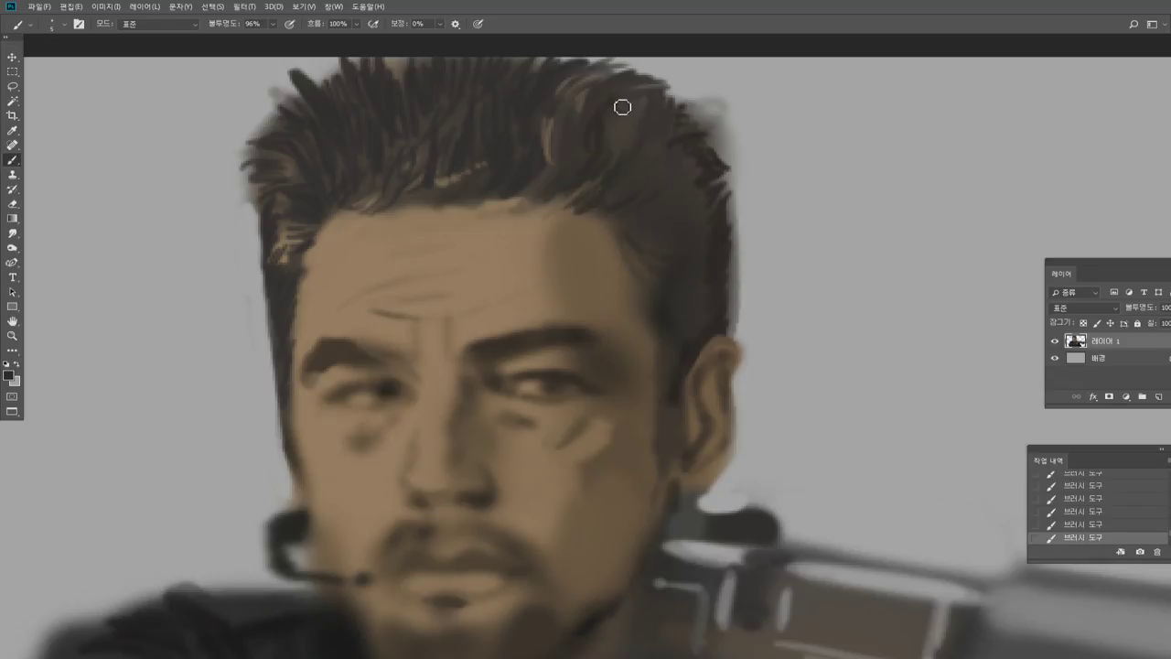
Darken the ear-side crown with dense strokes and paint dark strands along the temple hairline in front of the ear.
mouse_move(622, 134)
mouse_down()
mouse_move(660, 98)
mouse_move(663, 137)
mouse_up()
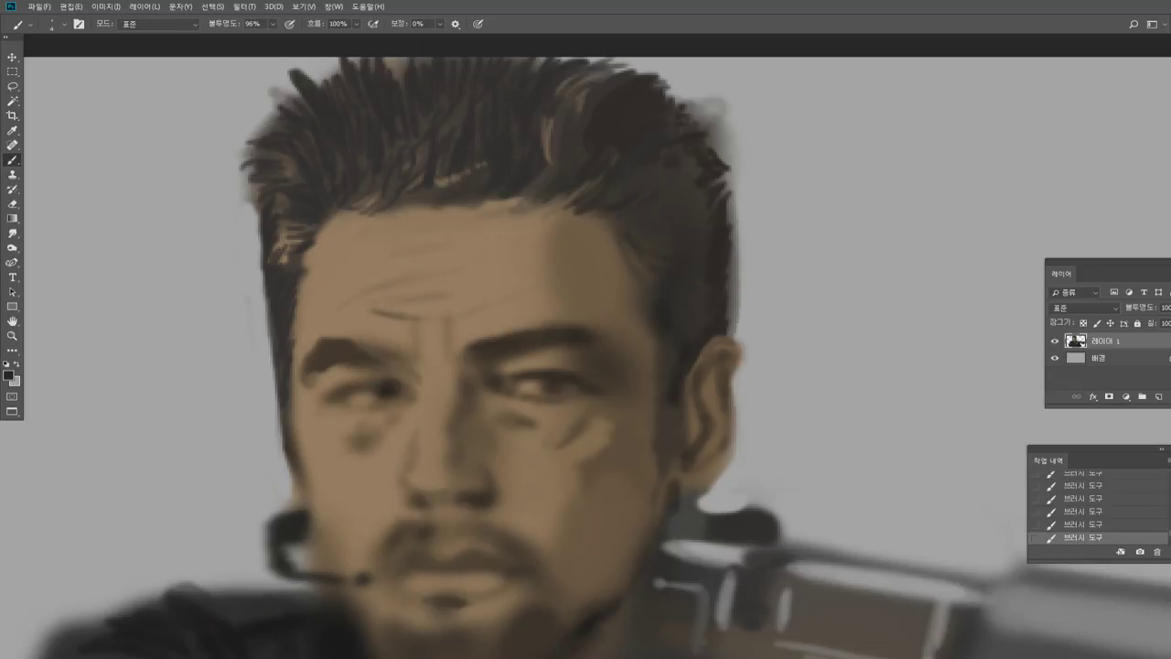
drag(671, 136, 705, 116)
drag(681, 189, 699, 168)
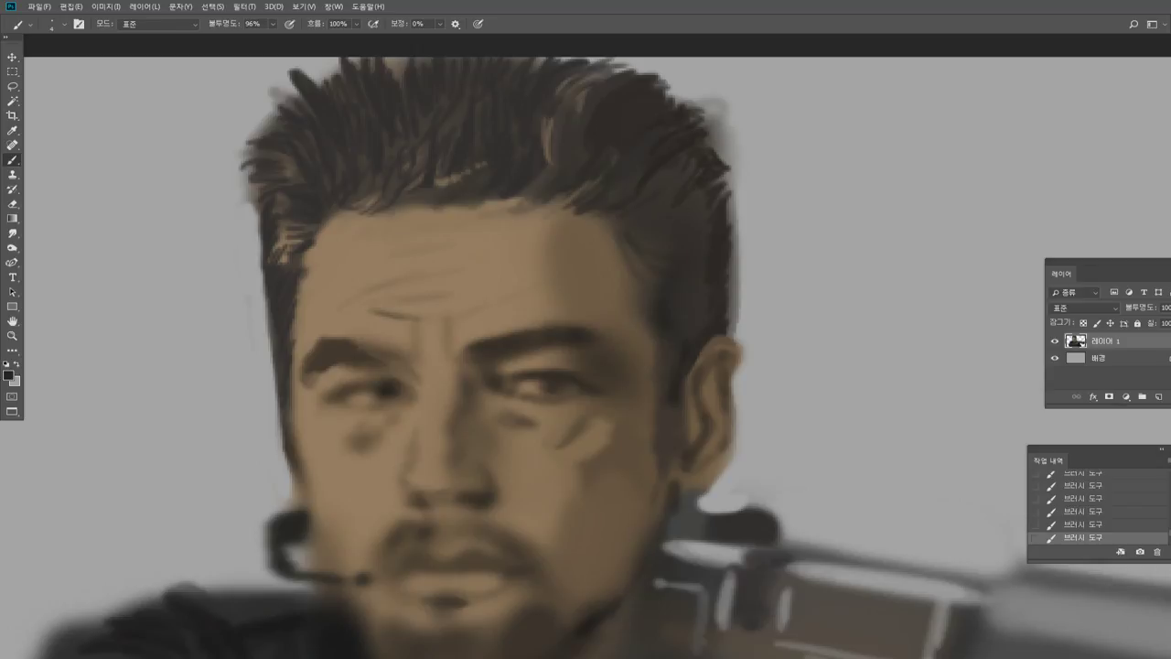
mouse_move(635, 238)
mouse_down()
mouse_move(610, 241)
mouse_move(664, 285)
mouse_move(641, 286)
mouse_move(669, 295)
mouse_up()
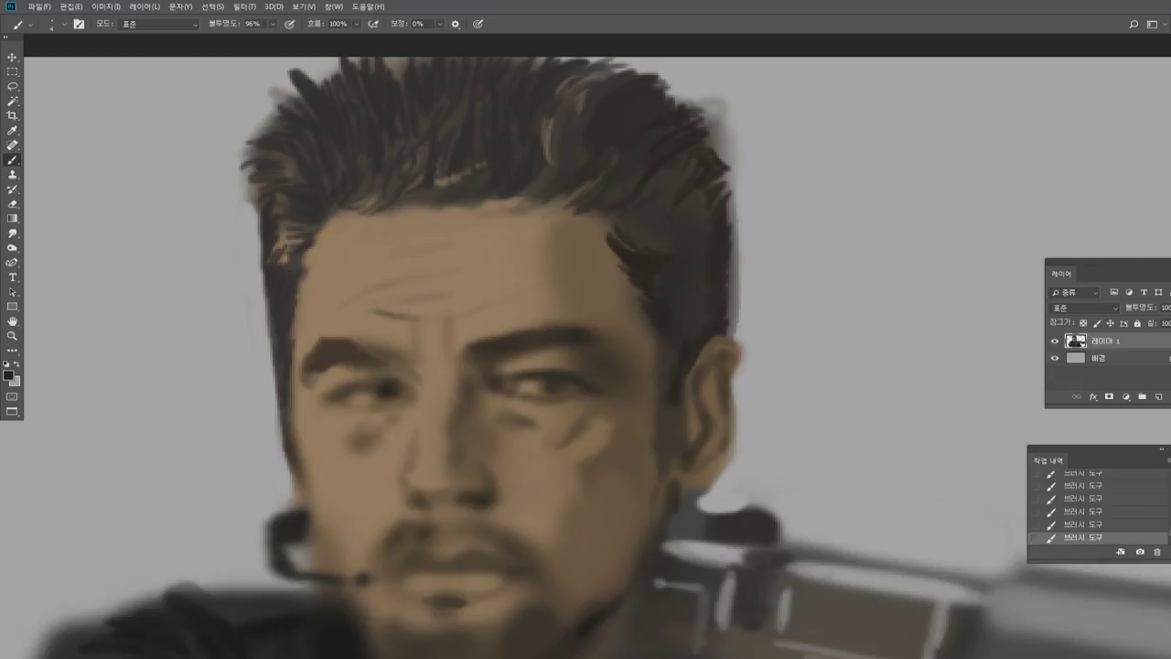
Paint fine dark strands down the sideburn in front of the ear and fill the ear-side hair with darker strokes.
drag(669, 356, 655, 353)
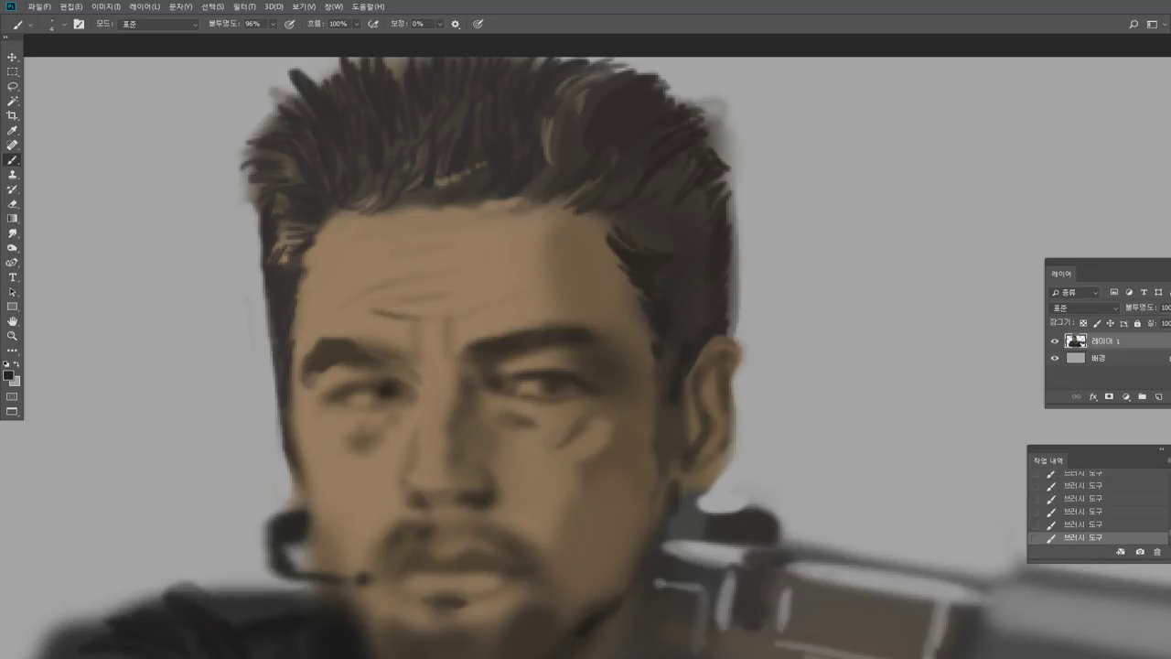
alt+click(648, 355)
alt+click(667, 334)
drag(683, 350, 665, 395)
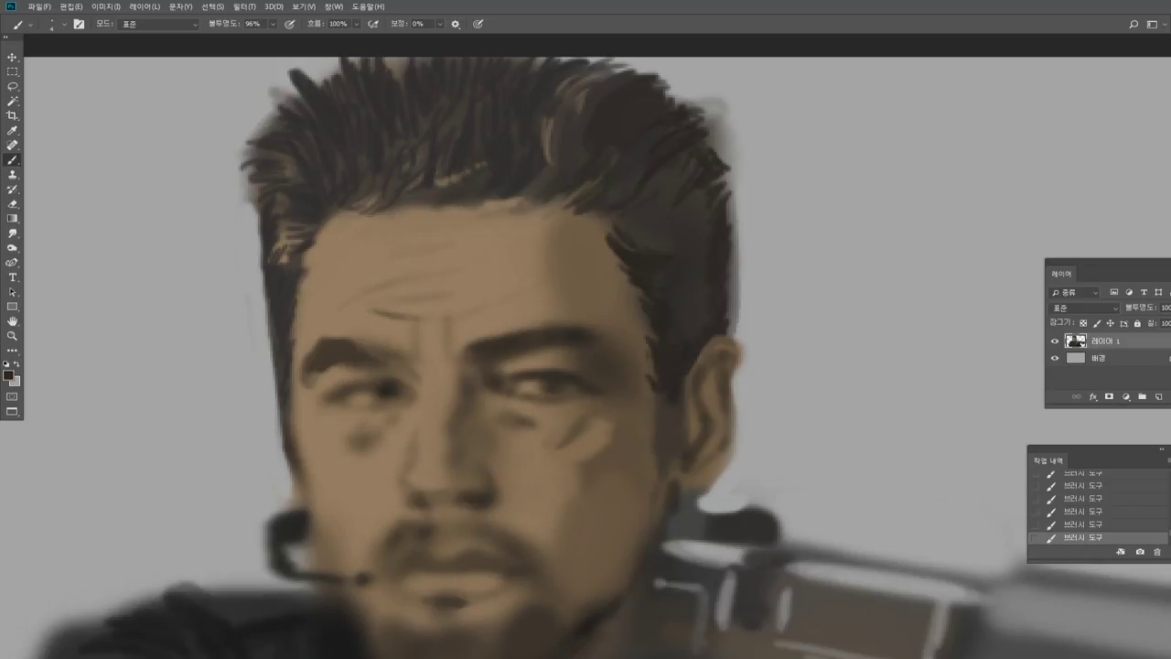
alt+click(643, 366)
alt+click(675, 376)
alt+click(705, 263)
mouse_move(684, 262)
mouse_down()
mouse_move(707, 225)
mouse_move(661, 244)
mouse_move(713, 195)
mouse_move(663, 217)
mouse_move(668, 174)
mouse_up()
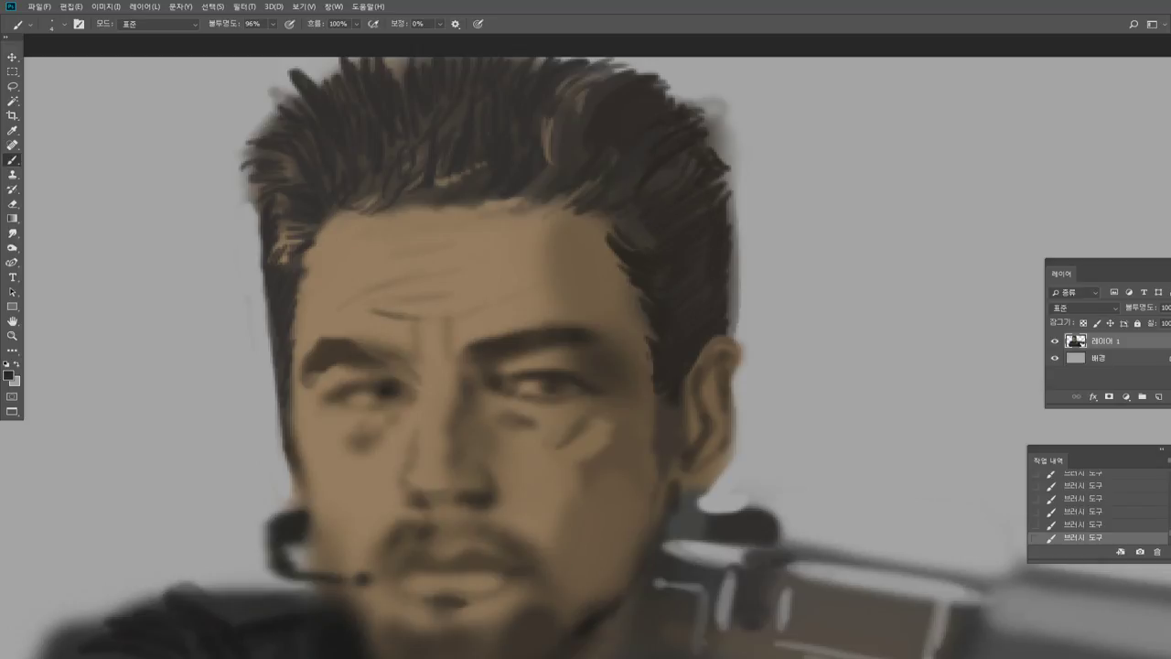
Paint thin light-brown strands through the raised fringe and ear-side temple hair, using colours sampled from the hair and skin.
alt+click(557, 136)
alt+click(628, 127)
key([)
alt+click(602, 263)
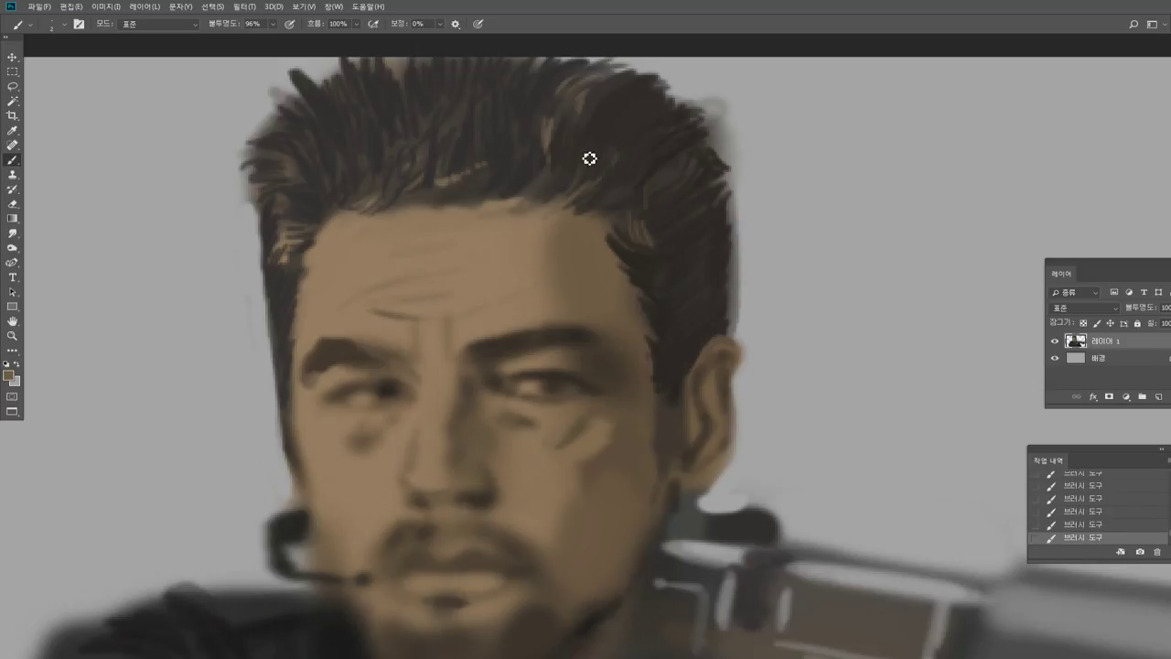
mouse_move(587, 171)
mouse_down()
mouse_move(585, 120)
mouse_move(579, 164)
mouse_move(551, 127)
mouse_move(562, 173)
mouse_up()
alt+click(551, 114)
mouse_move(549, 121)
mouse_down()
mouse_move(549, 148)
mouse_move(575, 172)
mouse_up()
alt+click(590, 100)
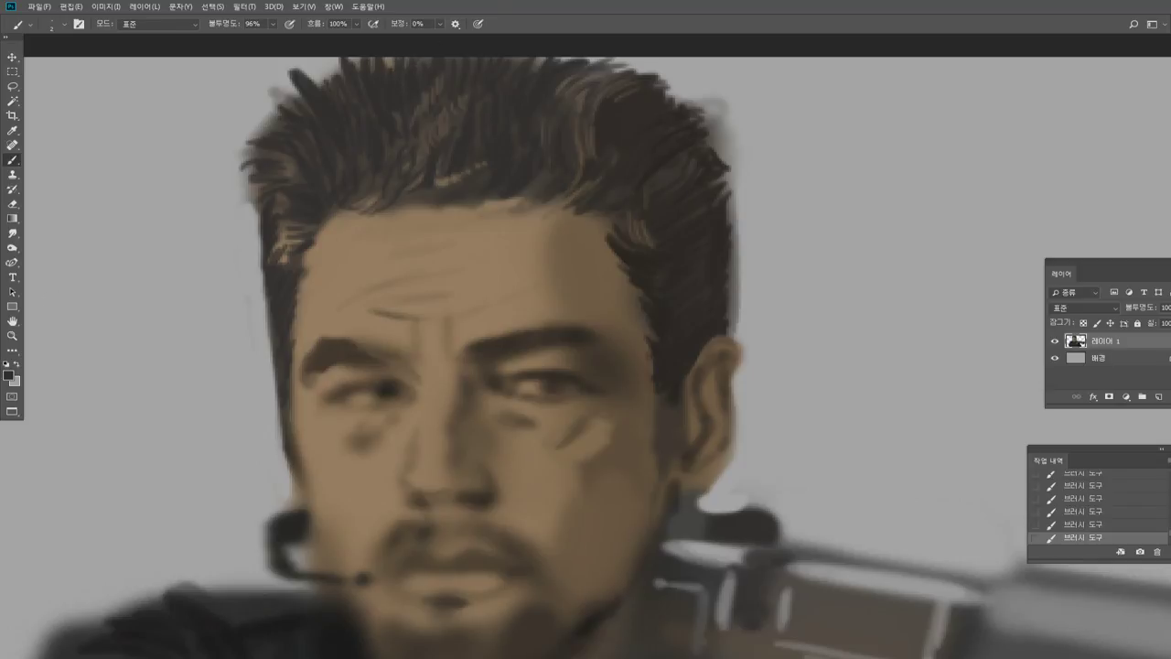
Darken the whole head of hair with the Burn tool at 67% midtone exposure, from the crown to the ear side.
click(12, 248)
drag(525, 77, 302, 156)
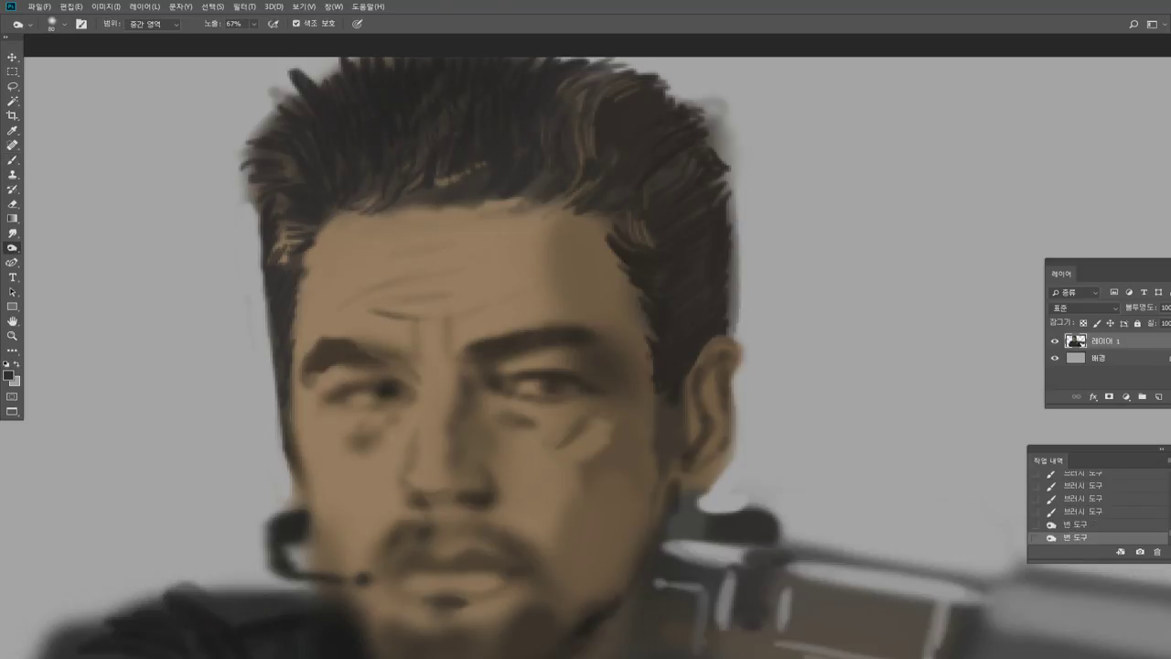
drag(458, 83, 440, 164)
drag(579, 114, 536, 206)
drag(595, 92, 587, 174)
mouse_move(645, 92)
mouse_down()
mouse_move(613, 162)
mouse_move(640, 234)
mouse_up()
drag(724, 153, 729, 265)
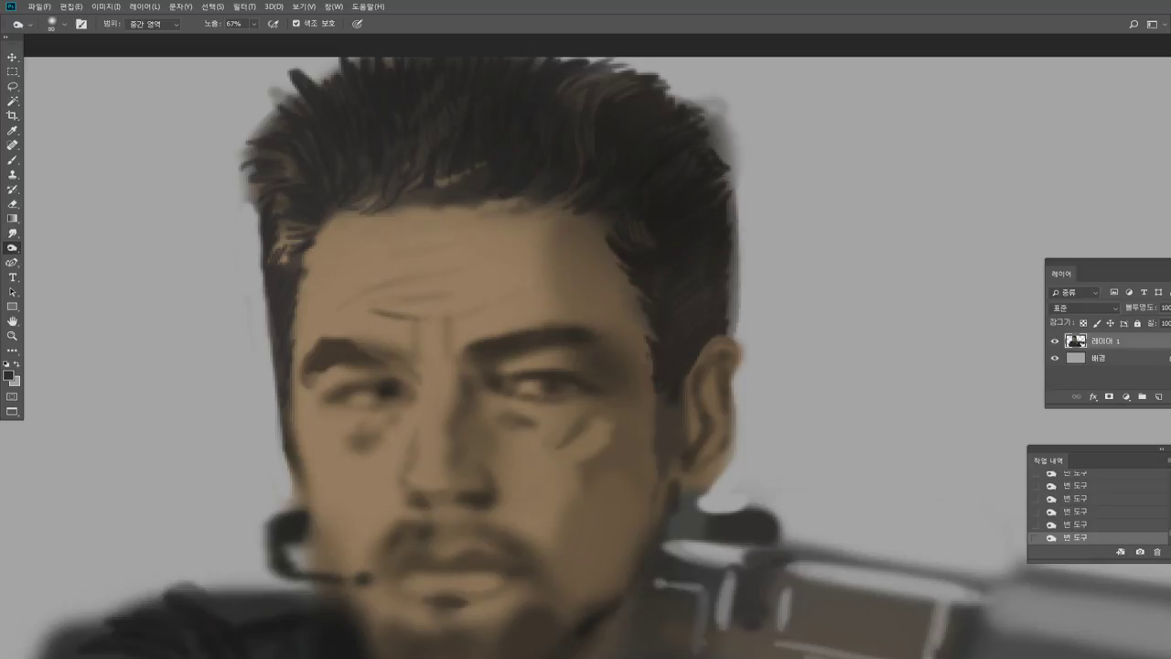
Erase the blurred smudge outside the ear-side contour of the hair.
click(14, 202)
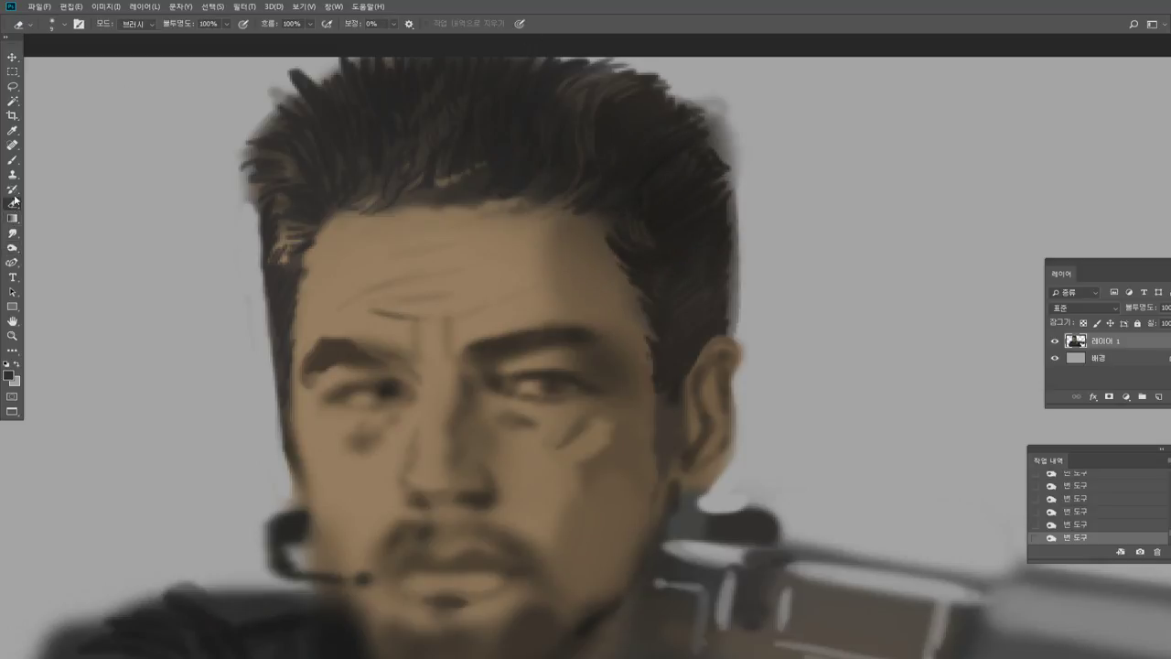
mouse_move(718, 102)
mouse_down()
mouse_move(735, 113)
mouse_move(751, 203)
mouse_up()
drag(756, 196, 761, 188)
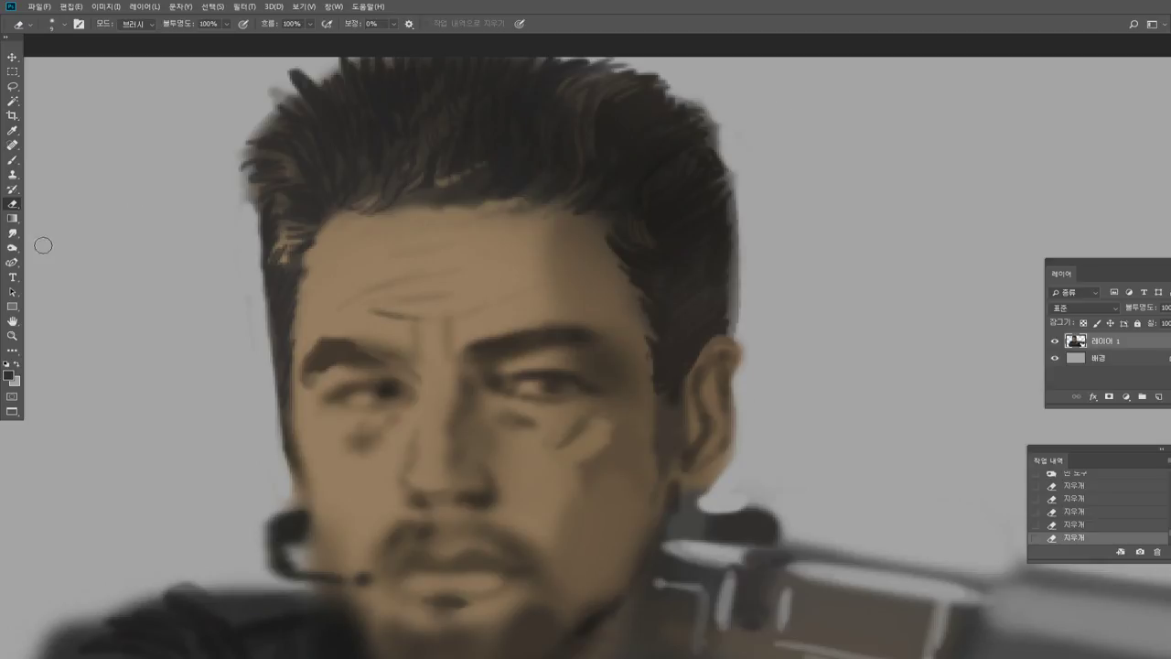
Lighten the mid-forehead and the area between the eyebrows with the Dodge tool at 41% midtone exposure.
click(12, 247)
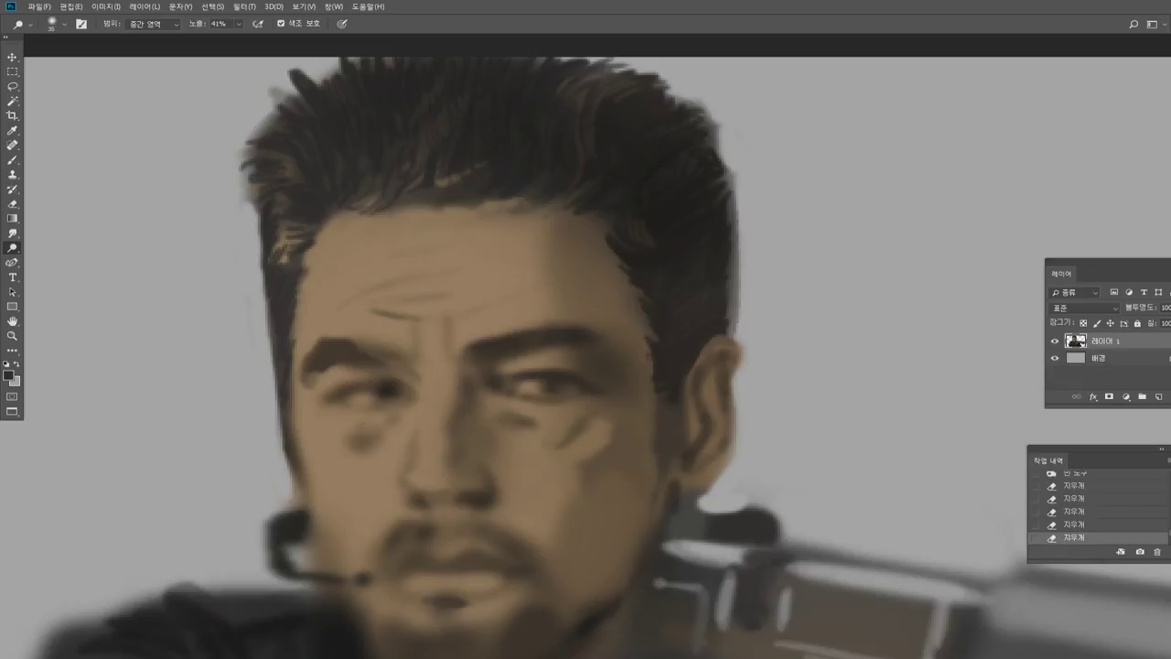
drag(400, 244, 400, 287)
drag(353, 322, 401, 340)
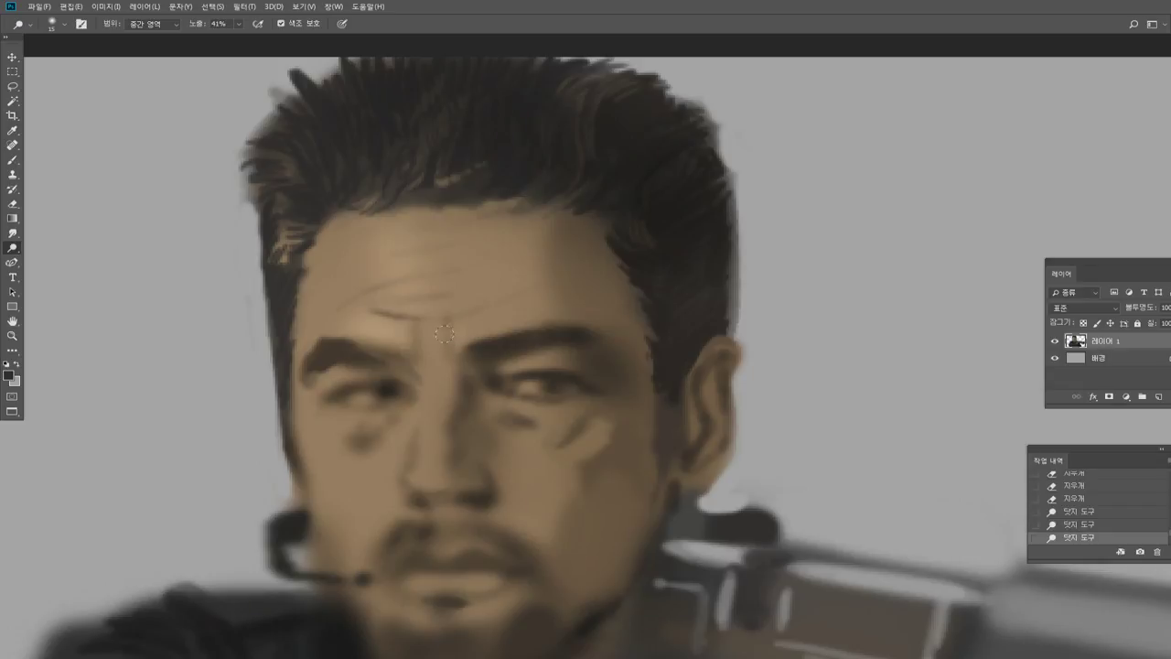
key(bracketright)
mouse_move(444, 335)
mouse_down()
mouse_move(459, 337)
mouse_move(432, 338)
mouse_move(437, 325)
mouse_up()
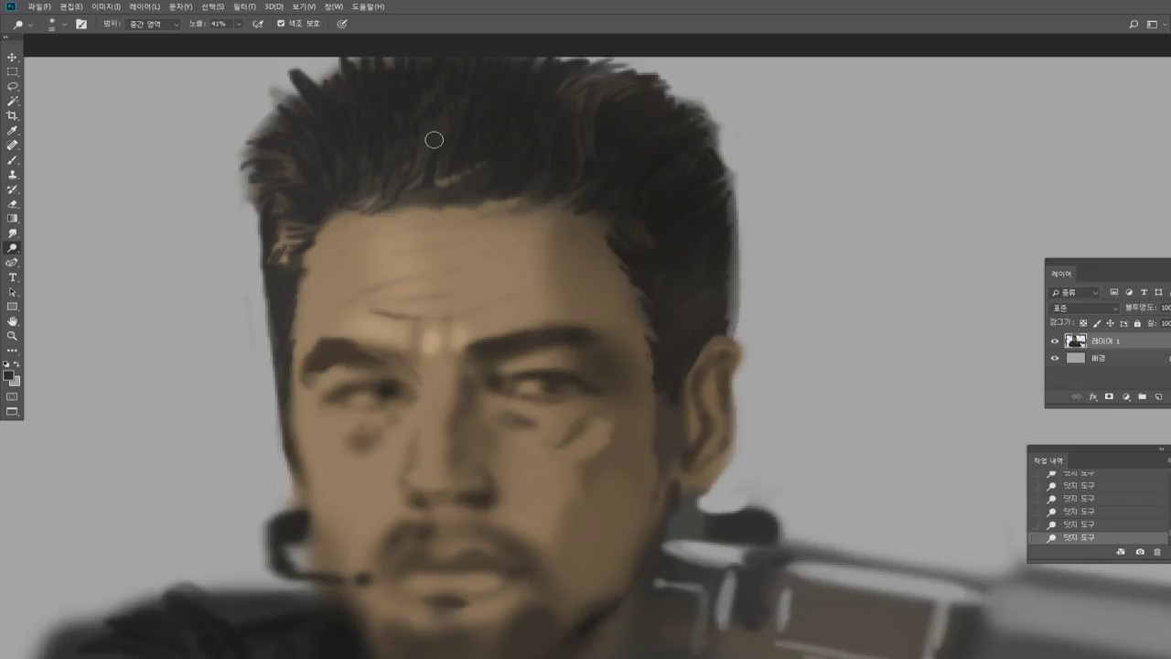
Paint a thin dark upper forehead wrinkle and add fine dark hairs to the front hairline and the eyebrow farther from the ear.
click(12, 160)
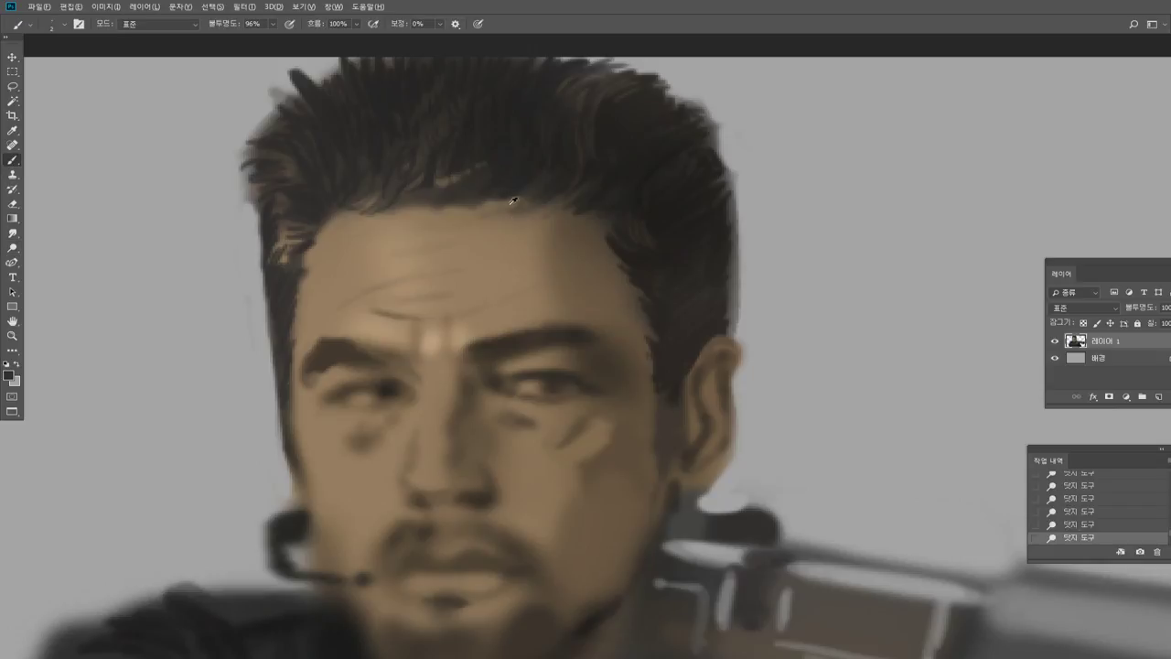
key(bracketleft)
key(bracketright)
drag(374, 279, 466, 264)
alt+click(439, 270)
alt+click(462, 270)
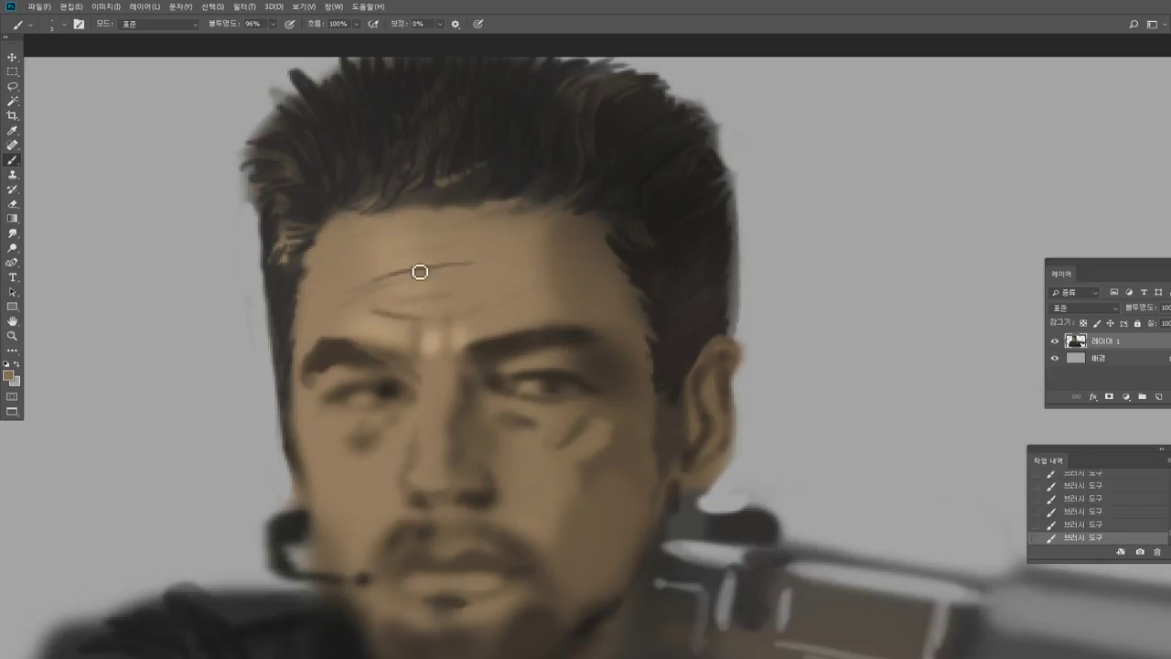
alt+click(410, 199)
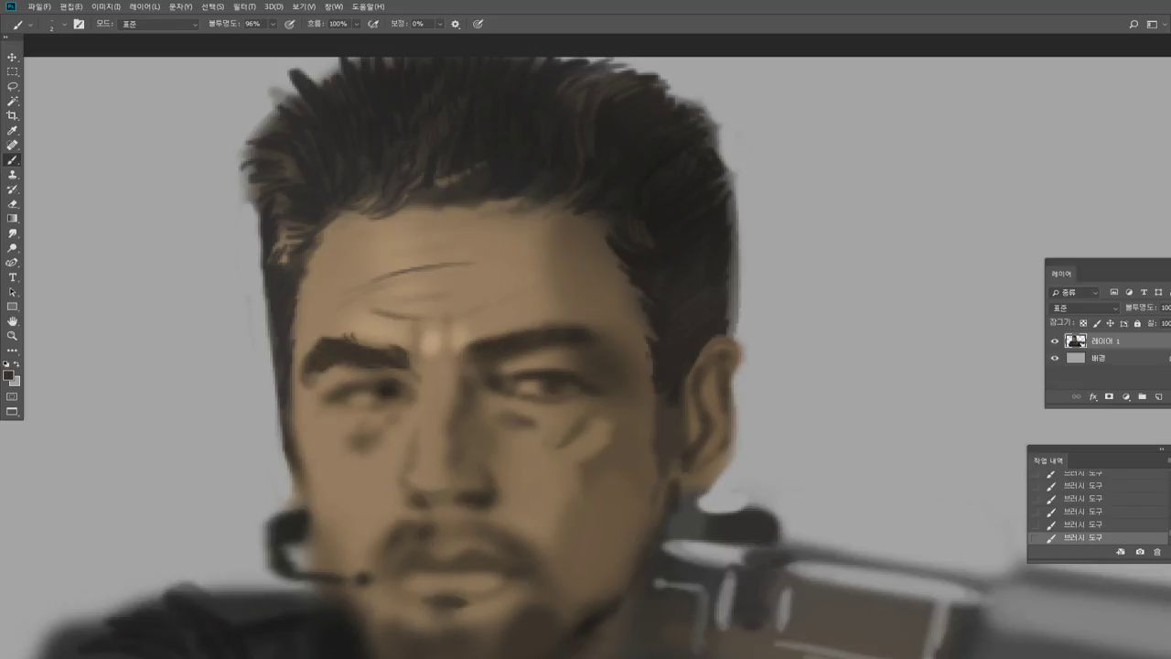
Paint the frown crease above the eyebrow farther from the ear and soften its edges with sampled skin tones.
key(])
drag(372, 306, 411, 324)
alt+click(413, 322)
alt+click(404, 316)
alt+click(383, 309)
Set the brush opacity to 68% and paint lighter skin tones around the forehead wrinkles and above the far eyebrow.
click(272, 25)
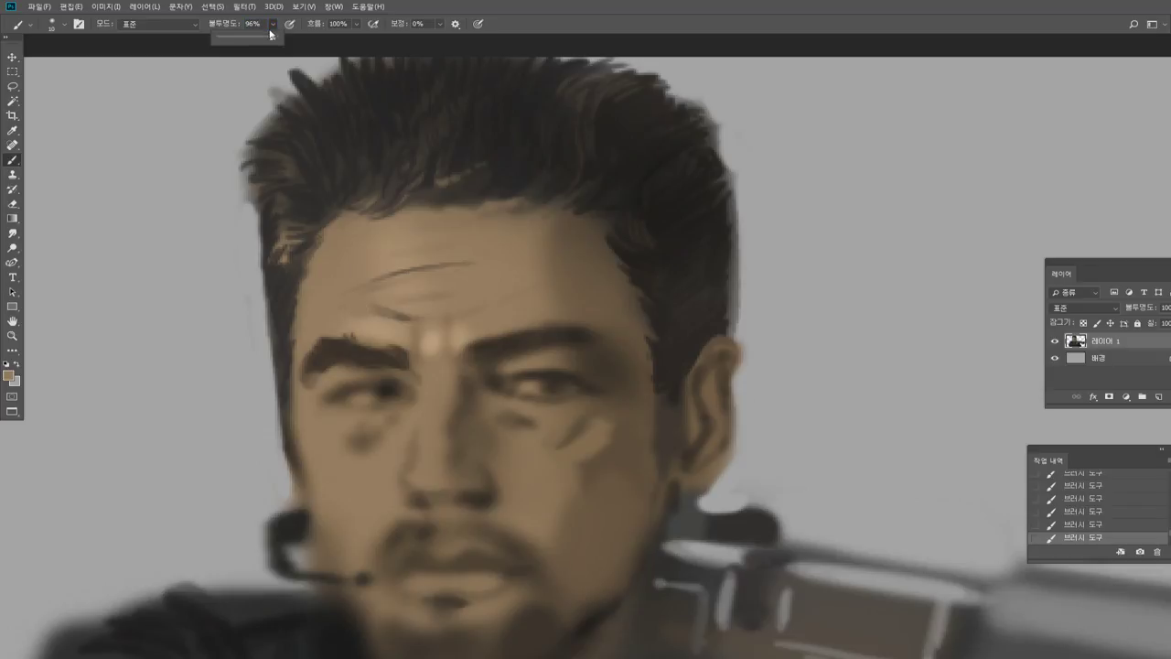
alt+click(379, 308)
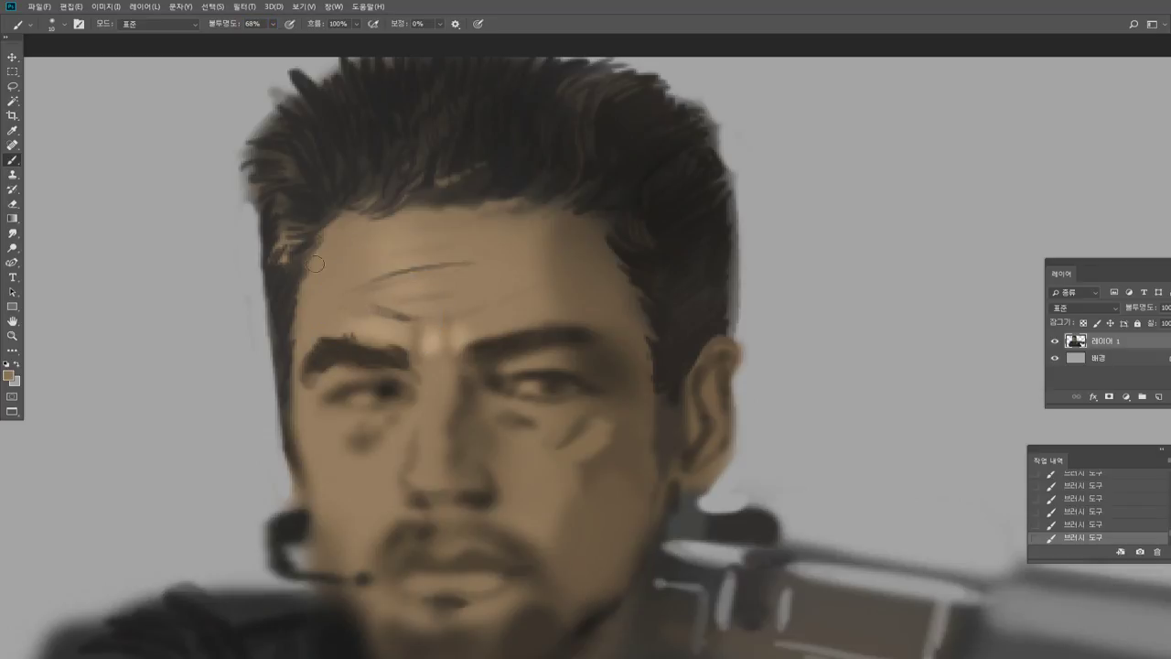
alt+click(370, 321)
drag(368, 320, 352, 322)
alt+click(387, 268)
alt+click(393, 331)
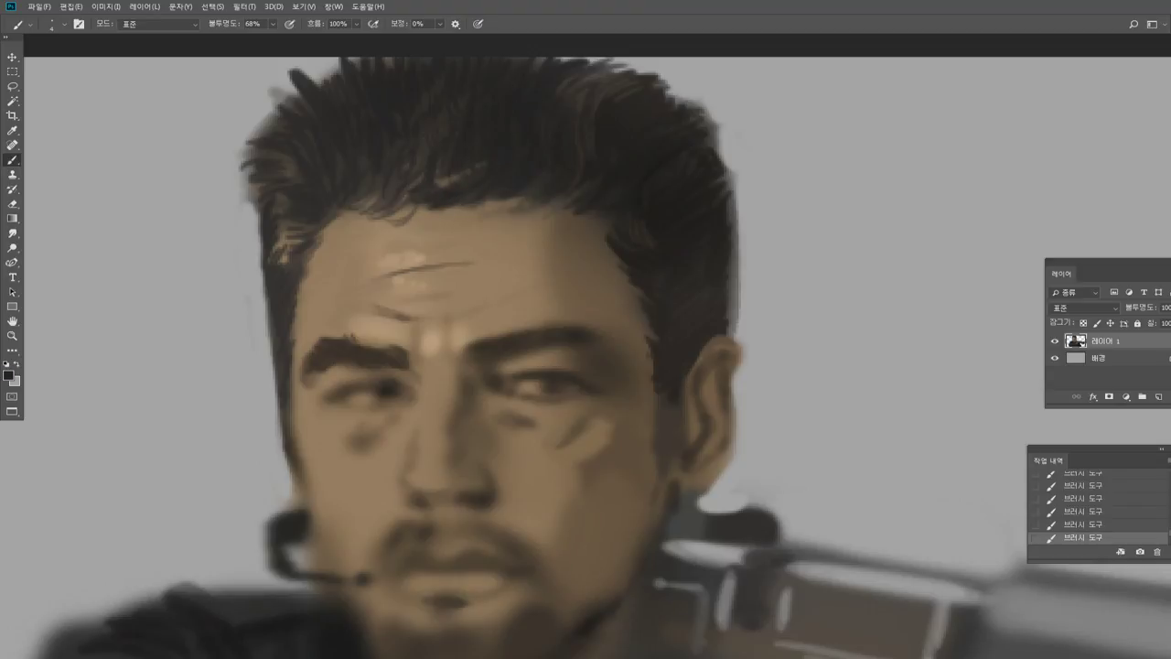
Erase the stray strand and smudge sticking out of the upper hair contour opposite the ear.
alt+click(271, 88)
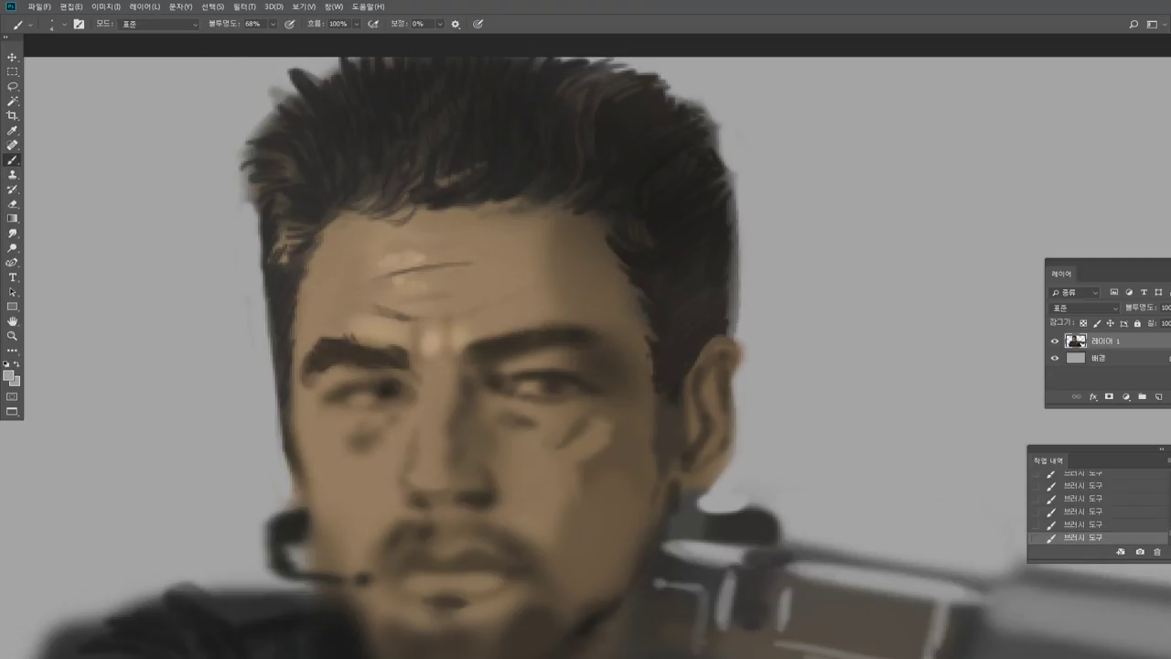
click(13, 206)
mouse_move(303, 77)
mouse_down()
mouse_move(274, 66)
mouse_move(314, 76)
mouse_move(275, 88)
mouse_up()
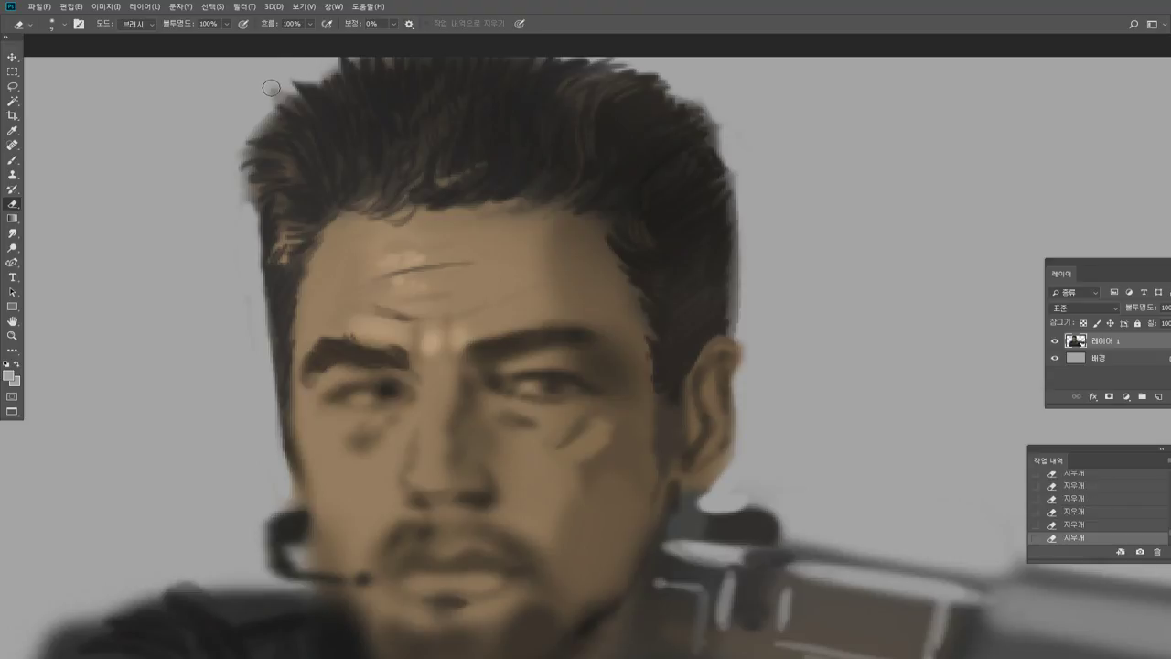
Define the ear-side eyebrow with short dark hair strokes from its inner end to the outer arch.
click(13, 162)
alt+click(537, 163)
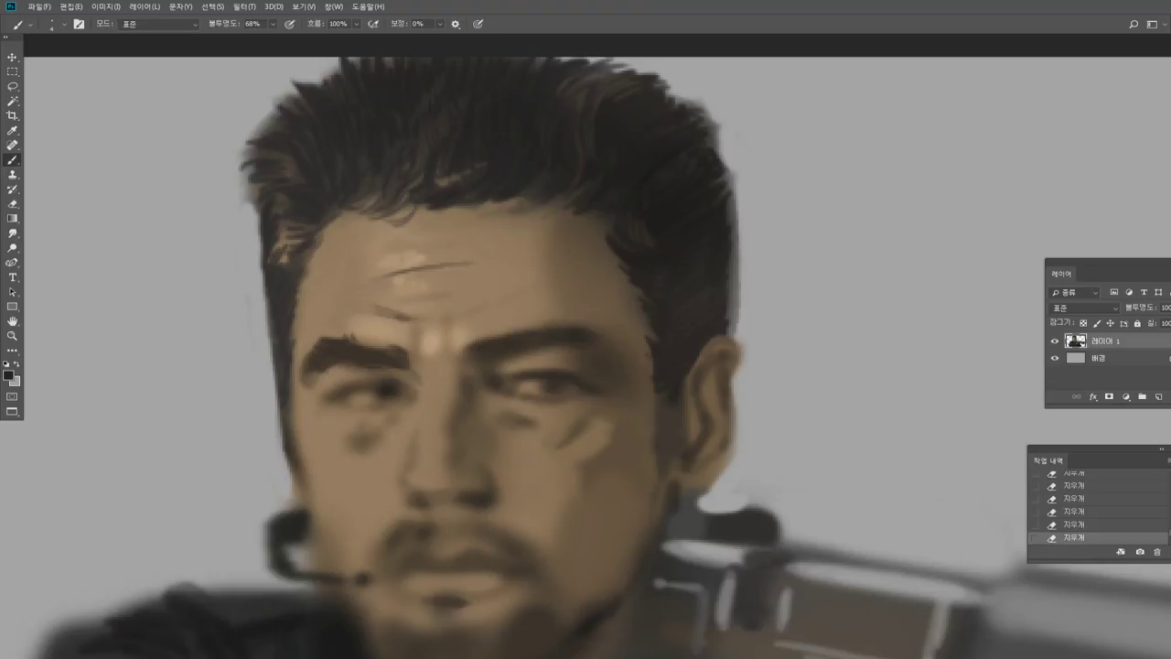
key(bracketright)
key(bracketright)
drag(472, 352, 494, 336)
drag(477, 351, 505, 335)
drag(485, 350, 518, 334)
drag(497, 349, 525, 333)
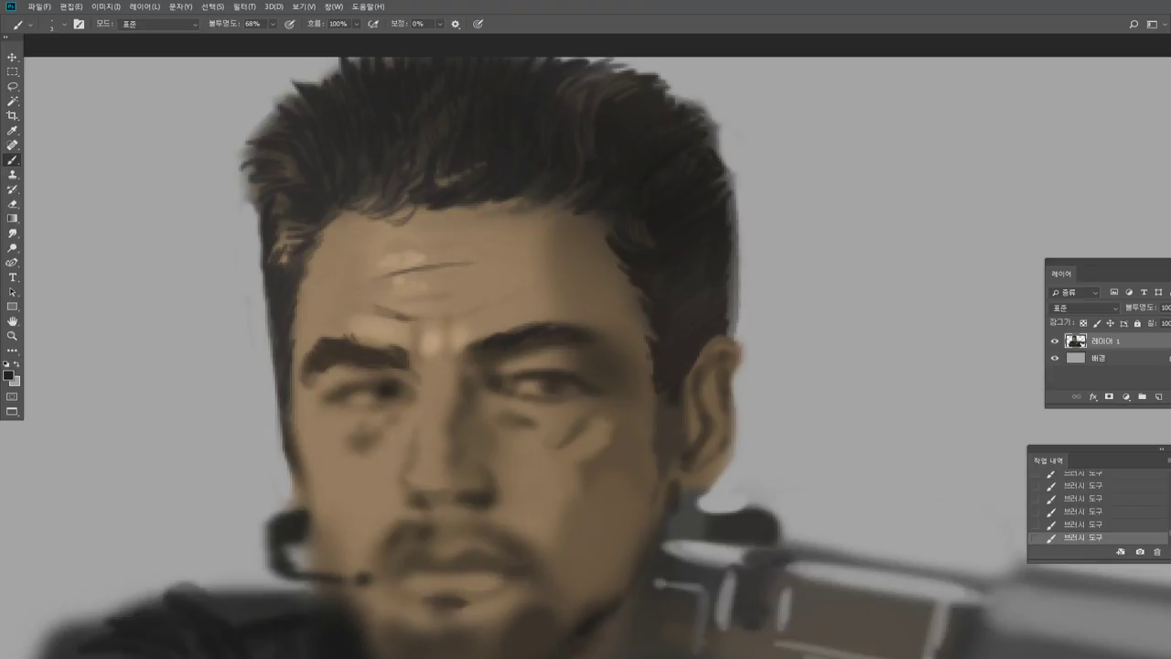
drag(540, 324, 595, 345)
Paint slanted wrinkles on the forehead above the ear-side eyebrow and soften them with sampled skin tones.
alt+click(582, 311)
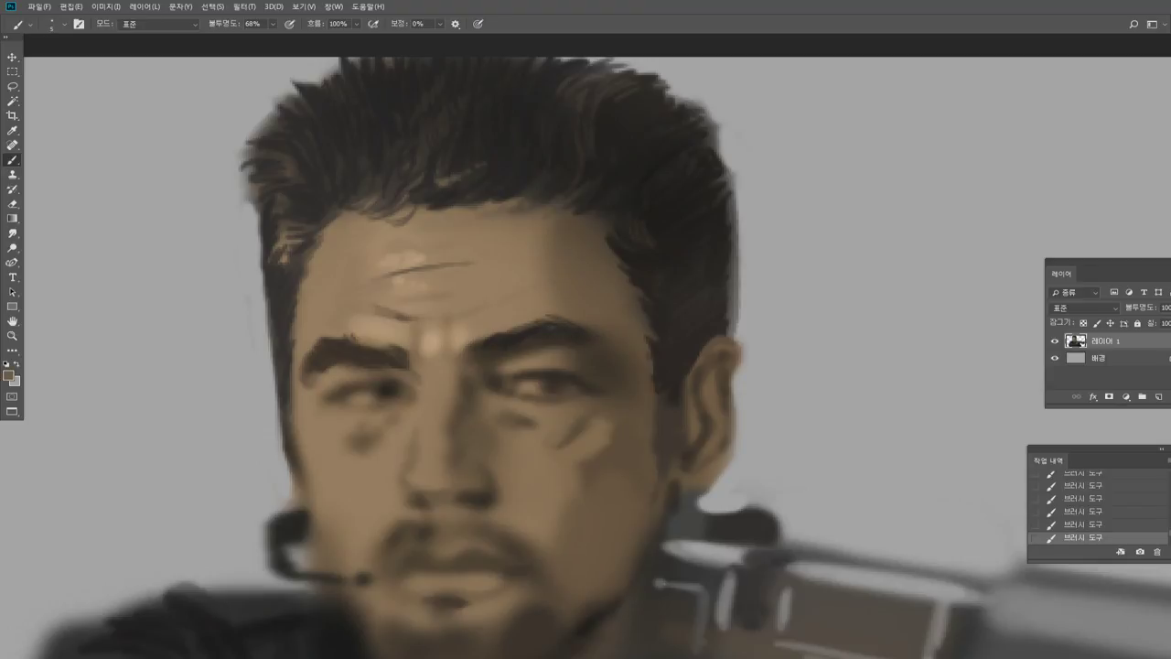
mouse_move(531, 281)
mouse_down()
mouse_move(503, 294)
mouse_move(550, 267)
mouse_move(540, 260)
mouse_up()
alt+click(513, 302)
alt+click(540, 268)
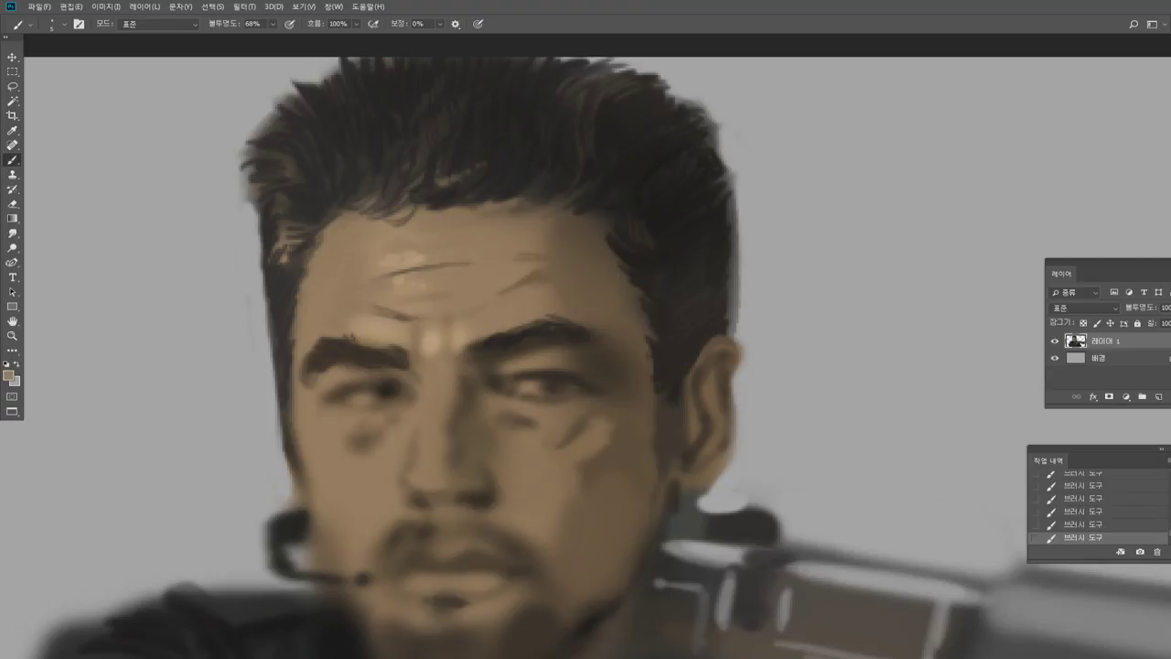
Paint thin curved dark strands over the ear-side temple hairline and add a few light strands within them.
alt+click(573, 209)
alt+click(566, 224)
alt+click(640, 261)
mouse_move(594, 222)
mouse_down()
mouse_move(620, 262)
mouse_move(597, 227)
mouse_up()
key(bracketleft)
key(bracketleft)
key(bracketleft)
alt+click(640, 290)
key(bracketleft)
alt+click(614, 277)
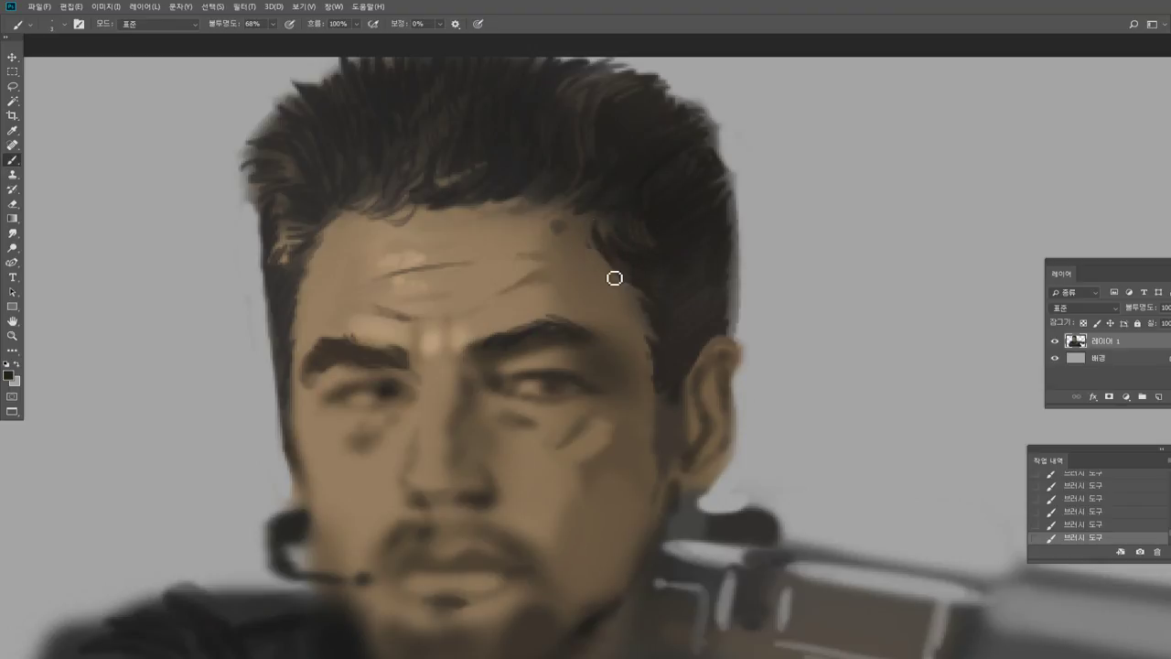
drag(631, 284, 591, 232)
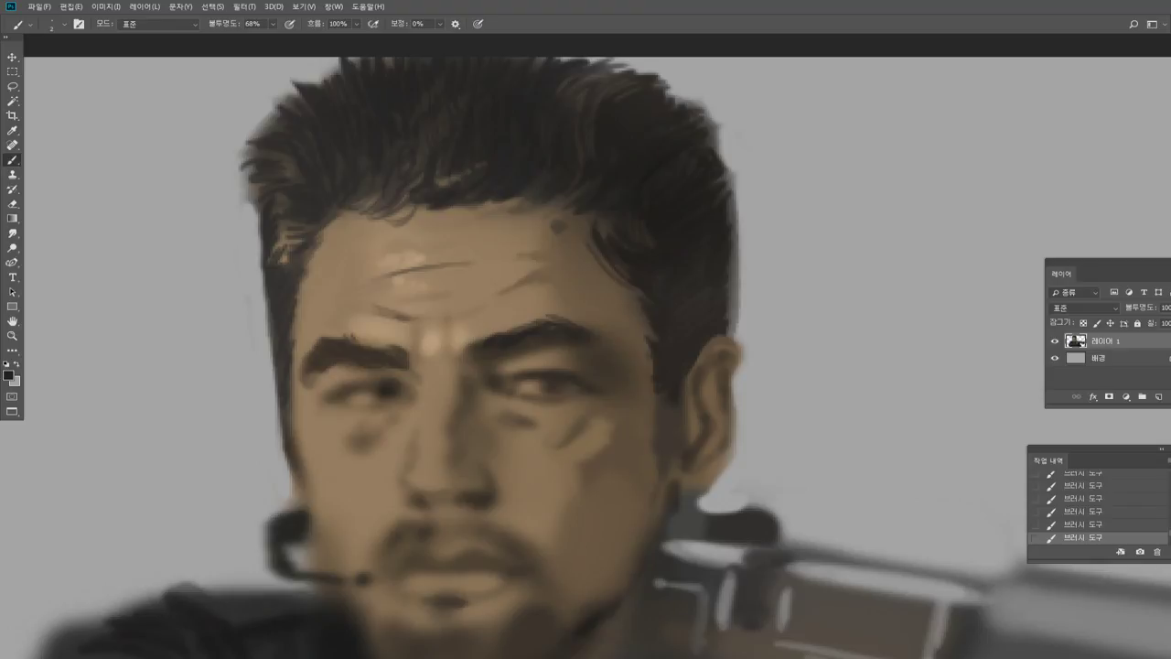
alt+click(580, 286)
drag(626, 224, 641, 235)
Paint the whites of both eyes with light grey sampled from the background.
alt+click(871, 324)
click(531, 387)
click(366, 396)
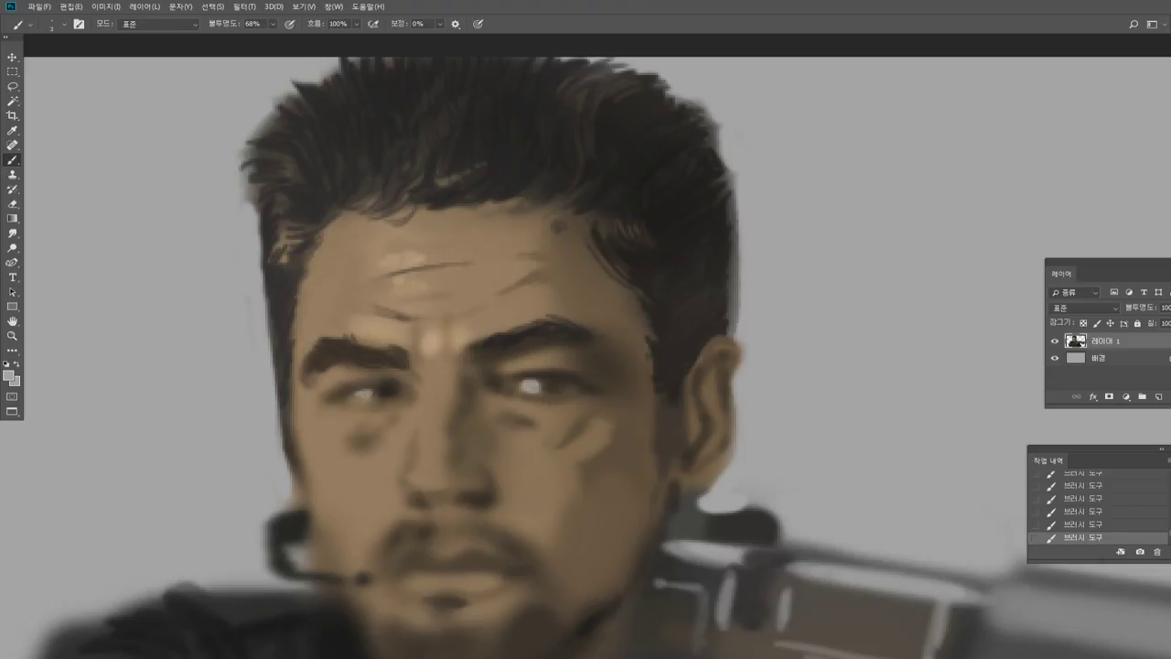
Cover the dark spot on the ear-side forehead with skin tone and add dark strands along the hairline.
click(13, 335)
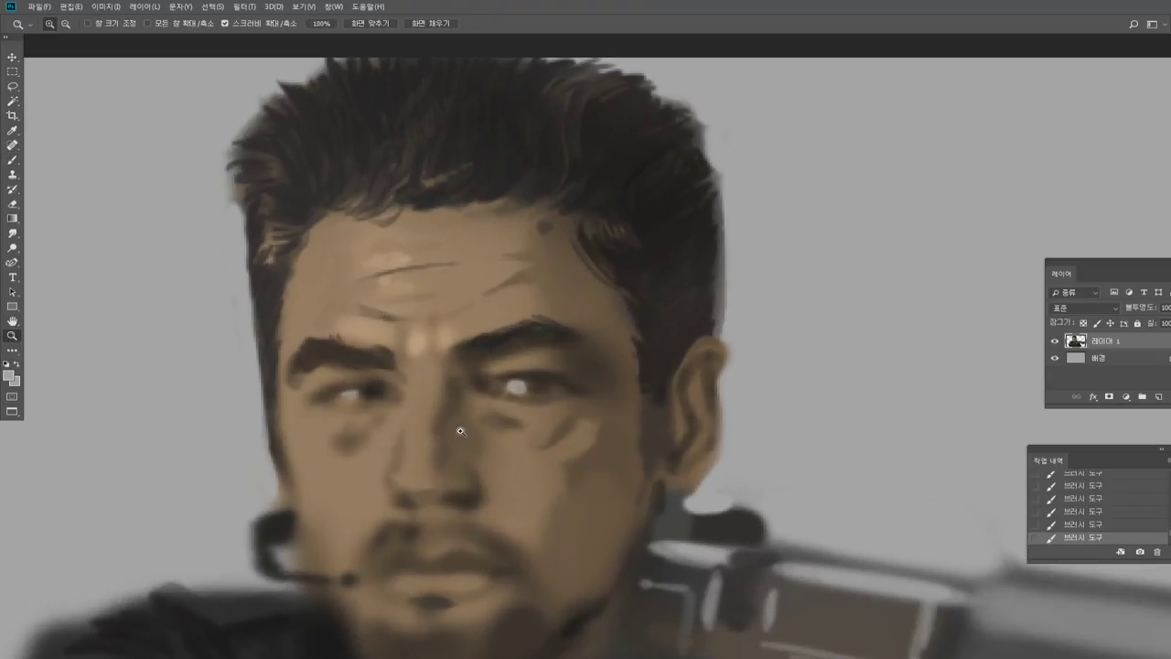
click(463, 424)
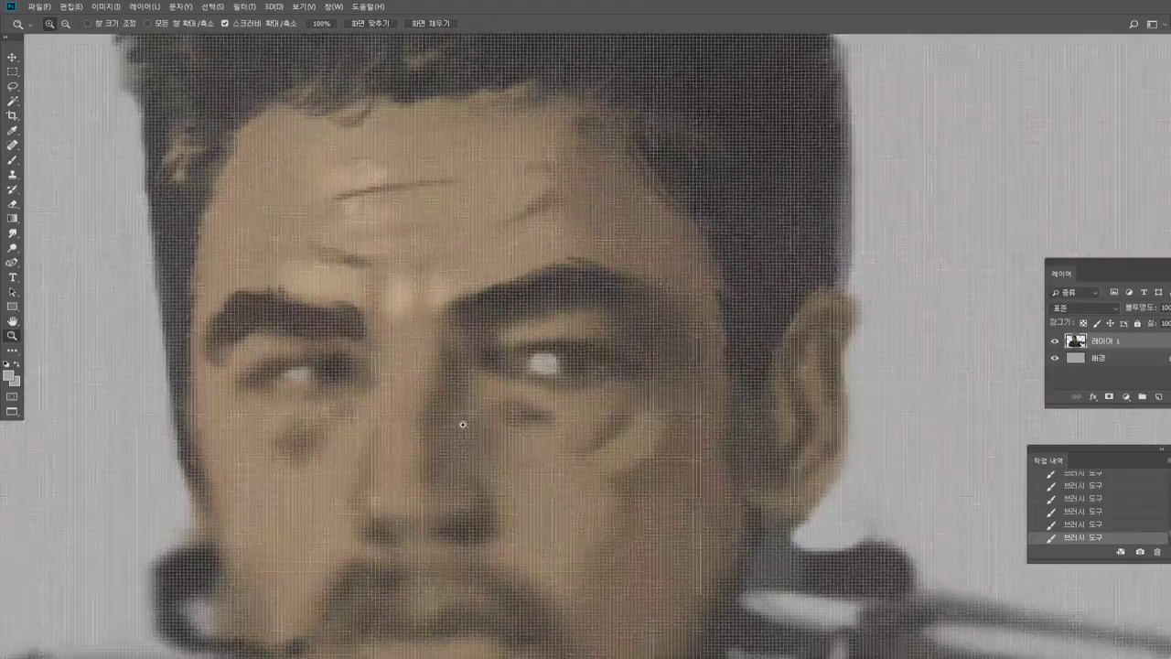
alt+click(463, 425)
click(12, 321)
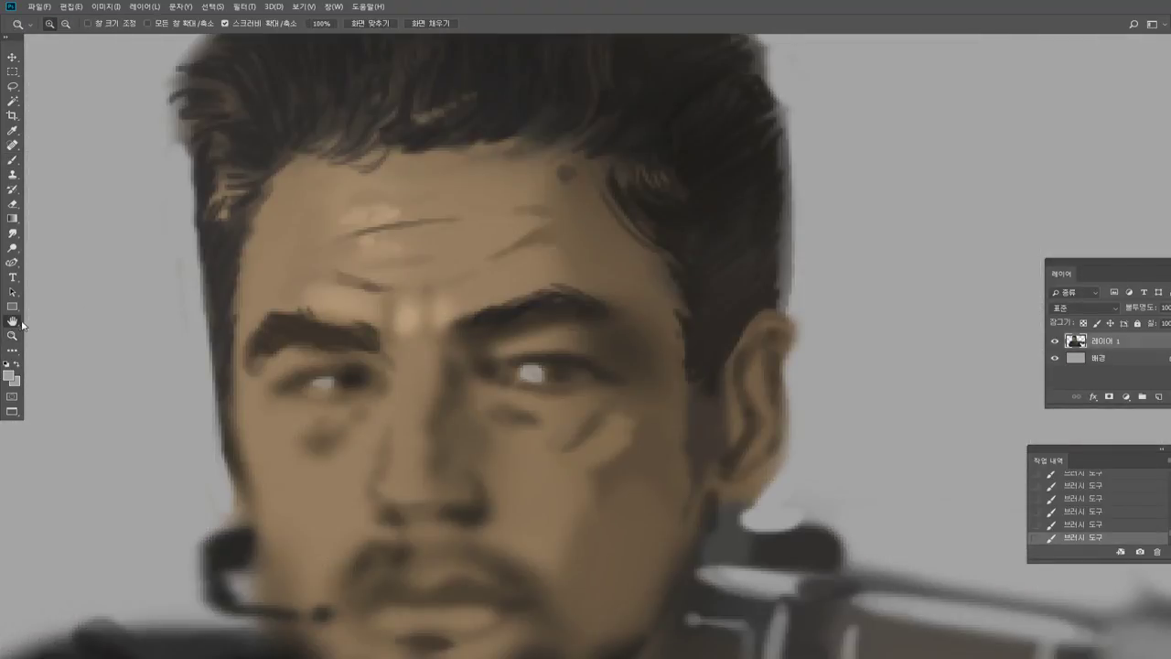
drag(370, 273, 410, 210)
click(13, 160)
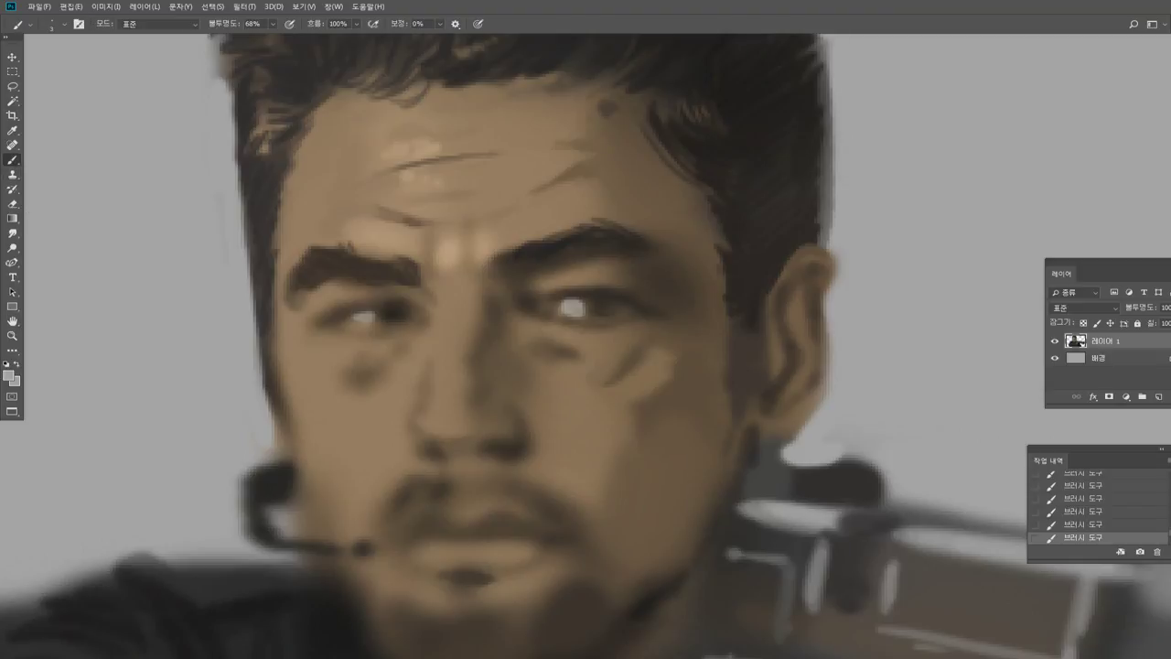
alt+click(554, 244)
alt+click(600, 120)
alt+click(511, 79)
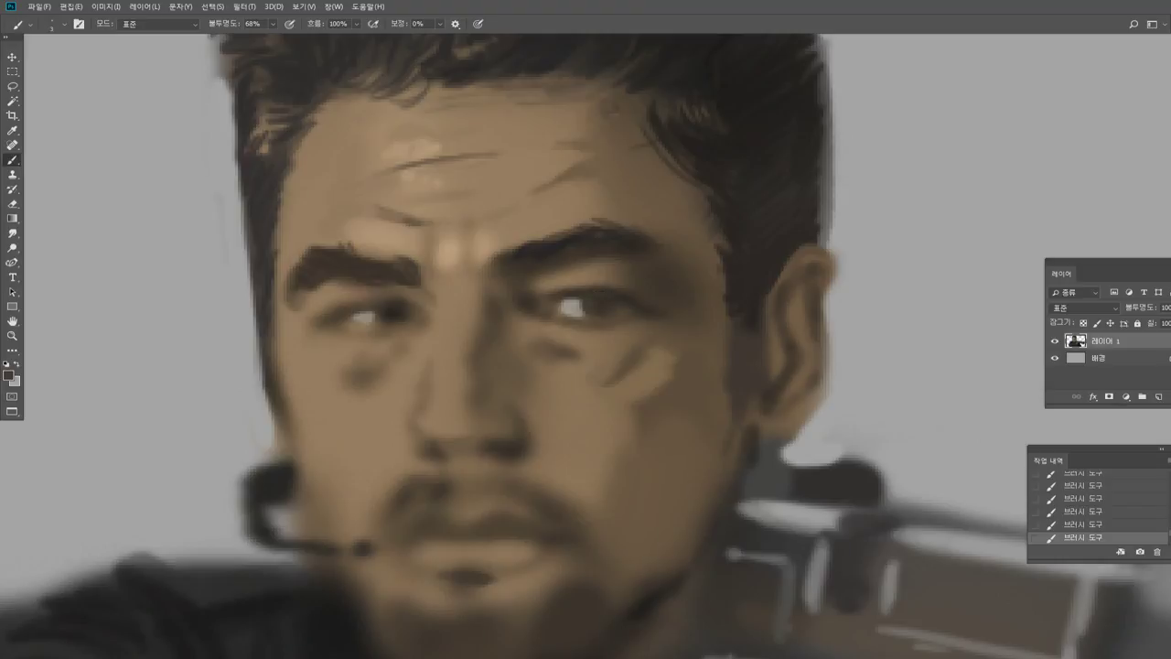
Set the foreground colour to black (000000) and dot the pupils into both eyes.
click(9, 376)
drag(439, 252, 411, 281)
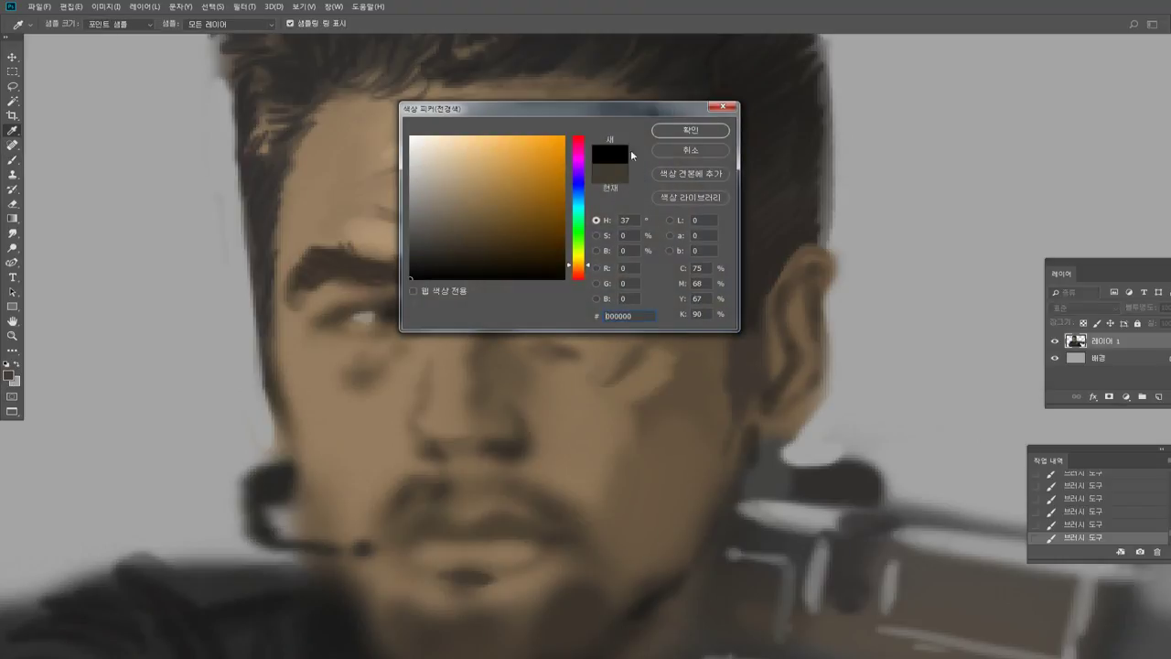
click(682, 134)
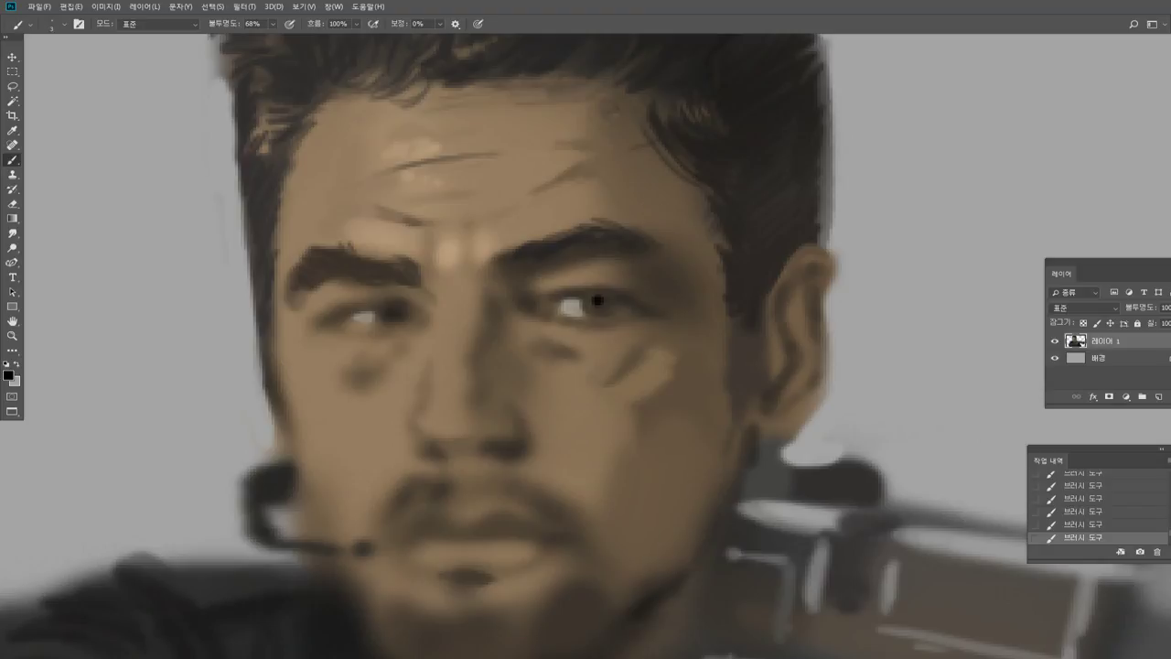
click(391, 313)
alt+click(595, 302)
alt+click(397, 305)
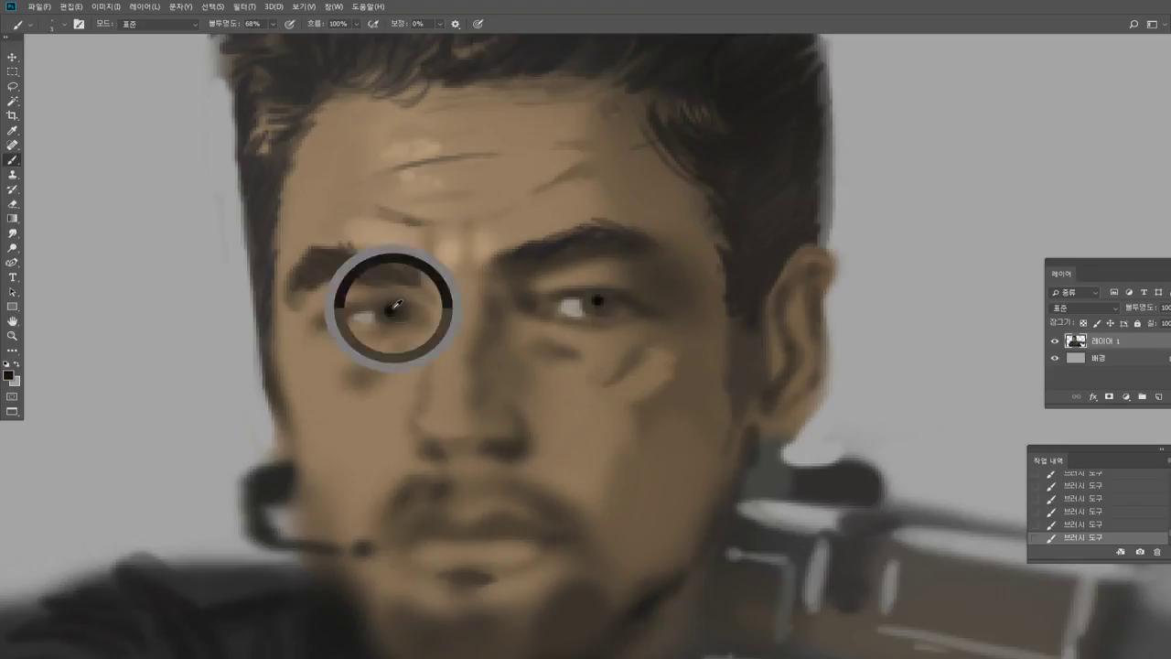
Darken the far eyebrow's inner half with sampled brown and shade the upper lid and inner corner of the eye below.
drag(342, 307, 381, 307)
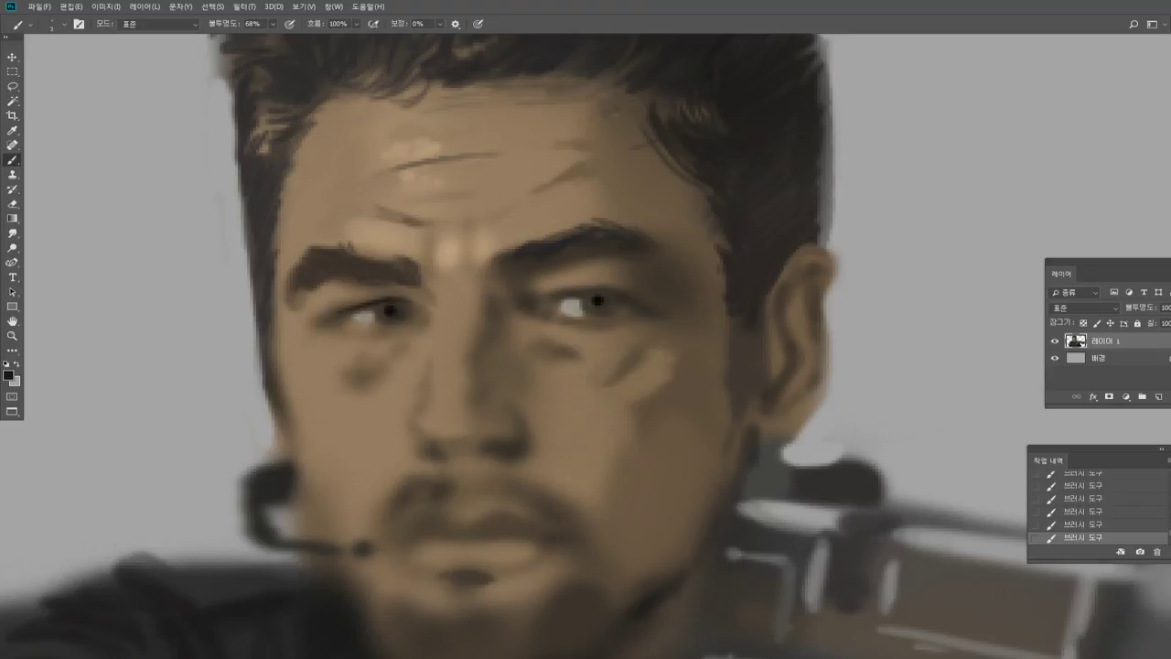
alt+click(385, 282)
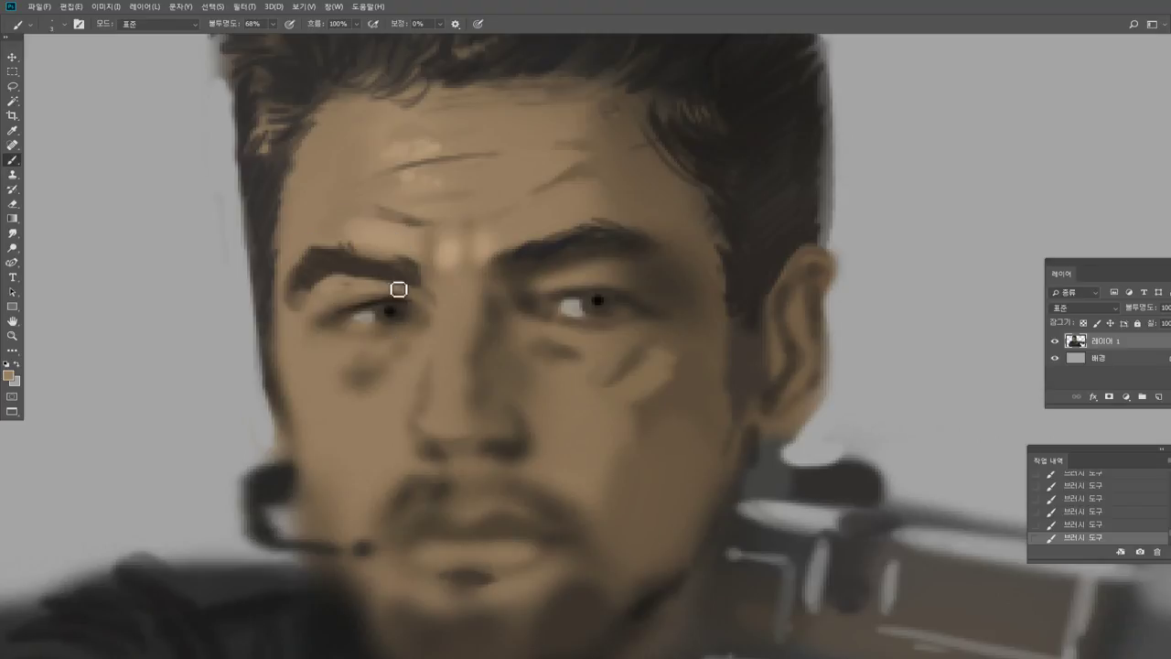
alt+click(394, 269)
drag(356, 263, 399, 264)
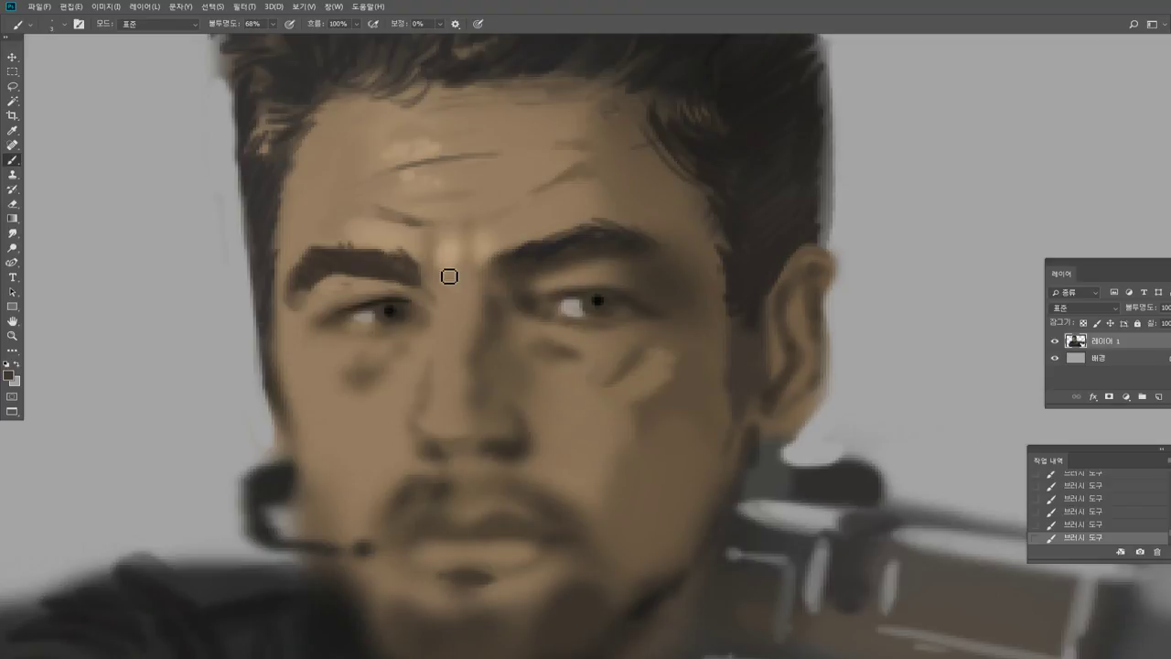
alt+click(387, 291)
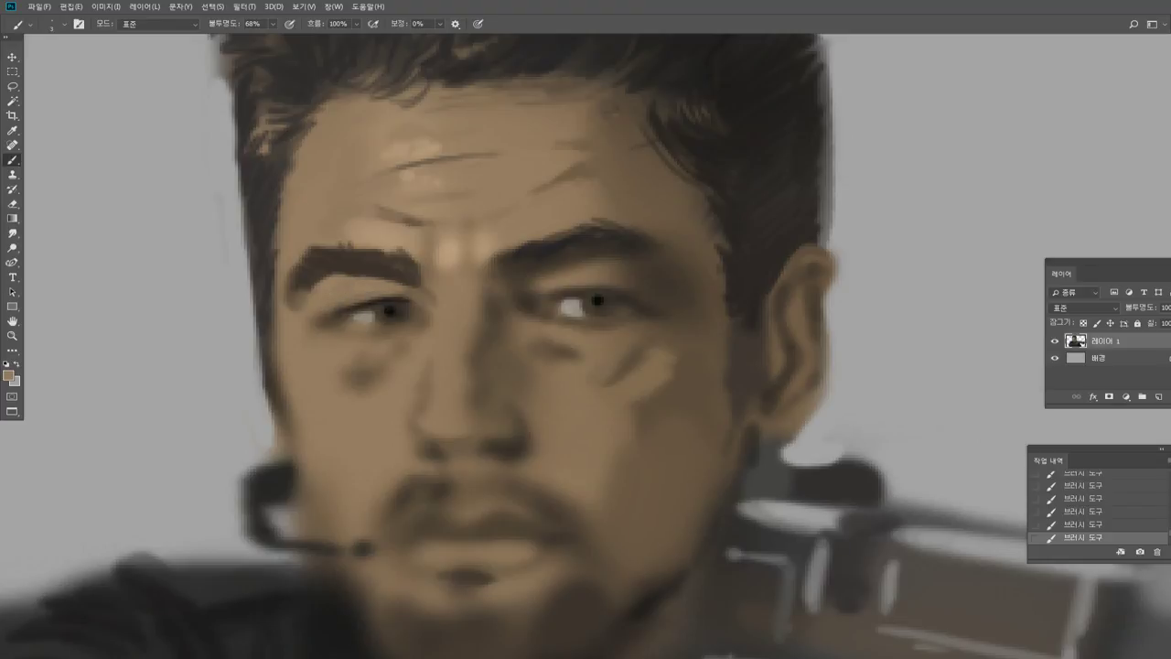
alt+click(394, 303)
drag(407, 306, 410, 307)
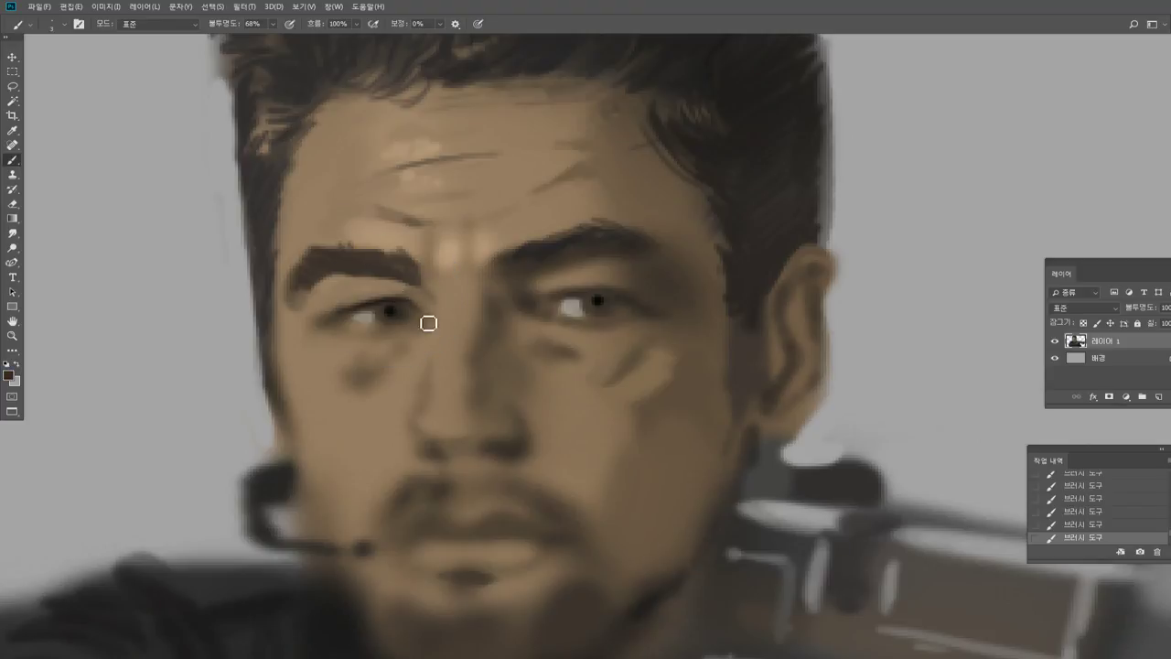
Paint a light highlight along the far side of the nose bridge and a thin dark contour line beneath it.
alt+click(473, 361)
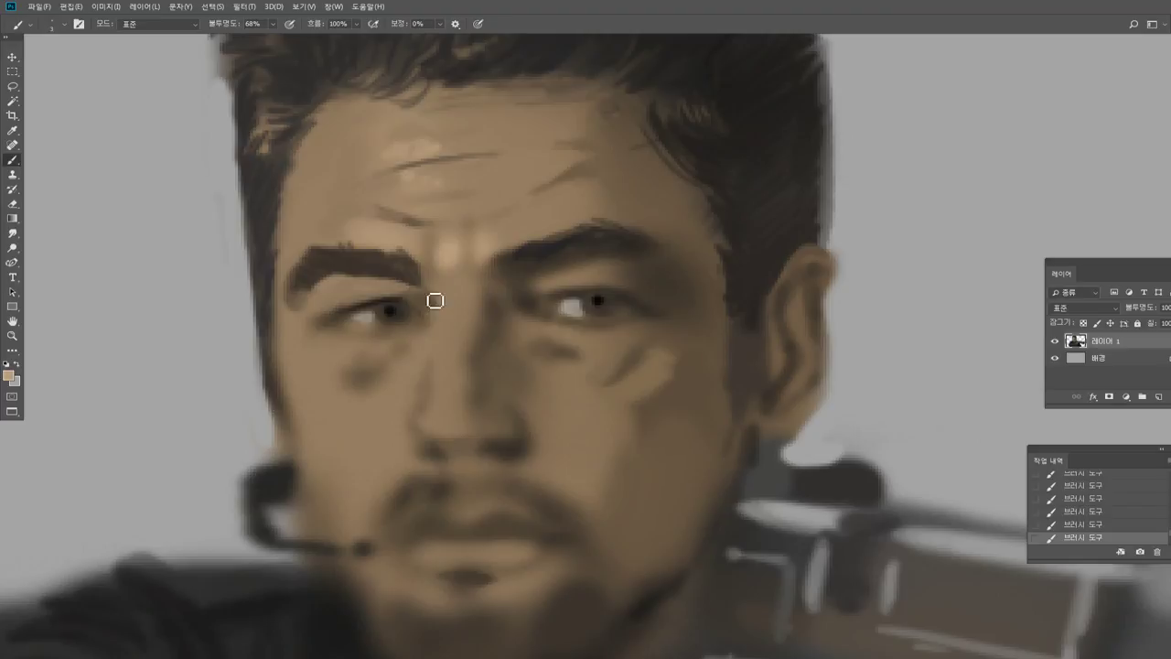
drag(444, 315, 439, 296)
alt+click(441, 316)
drag(445, 317, 433, 357)
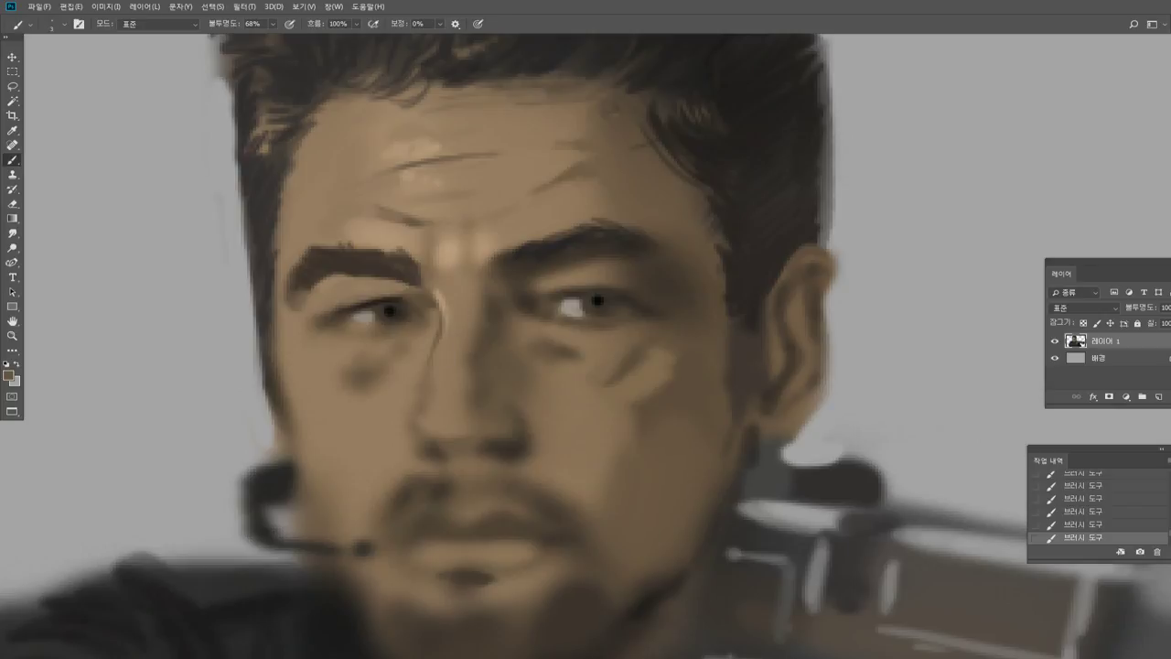
Outline the far eye's upper and lower lids with a thin near-black brush and define its iris.
alt+click(353, 307)
alt+click(392, 313)
mouse_move(344, 320)
mouse_down()
mouse_move(352, 331)
mouse_move(352, 316)
mouse_up()
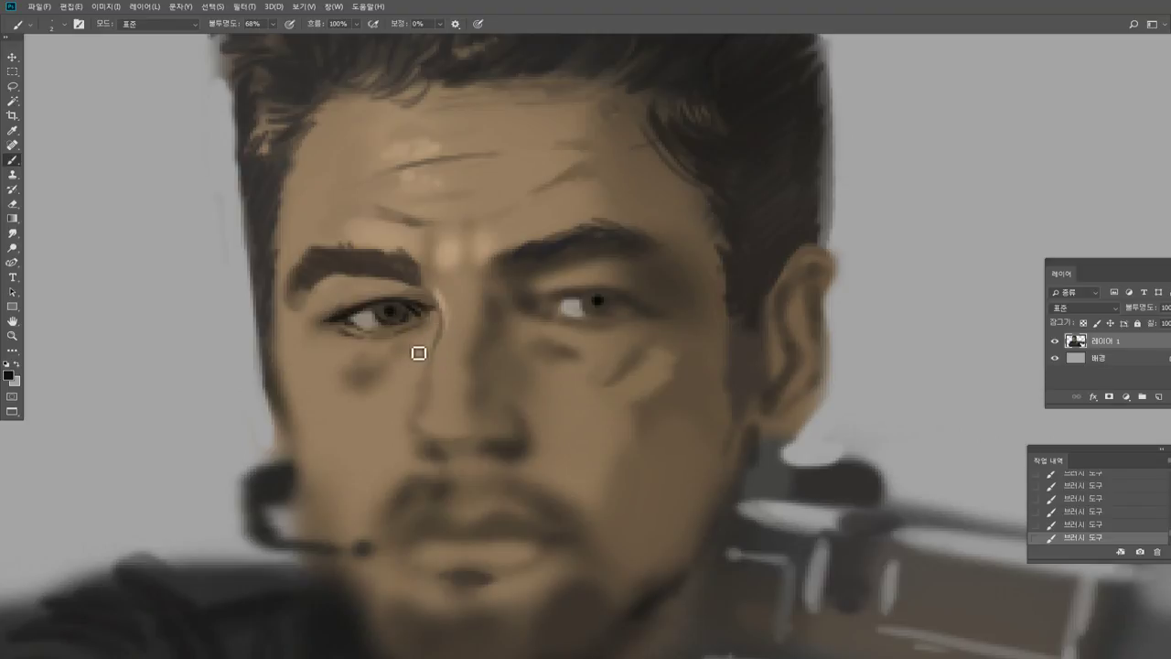
Shape the bag under the far eye with sampled shadow and skin tones and add light streaks along its edge.
mouse_move(415, 363)
mouse_down()
mouse_move(371, 370)
mouse_move(414, 350)
mouse_move(377, 353)
mouse_up()
alt+click(387, 362)
alt+click(366, 353)
alt+click(383, 367)
alt+click(462, 260)
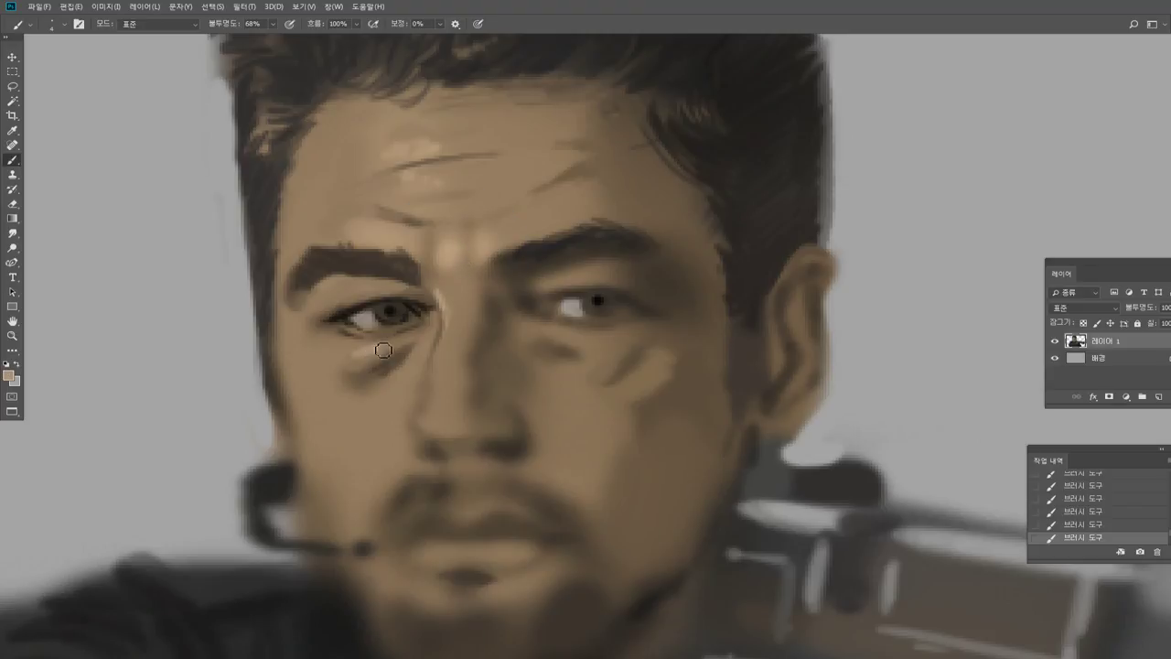
alt+click(383, 373)
alt+click(374, 350)
drag(410, 363, 405, 381)
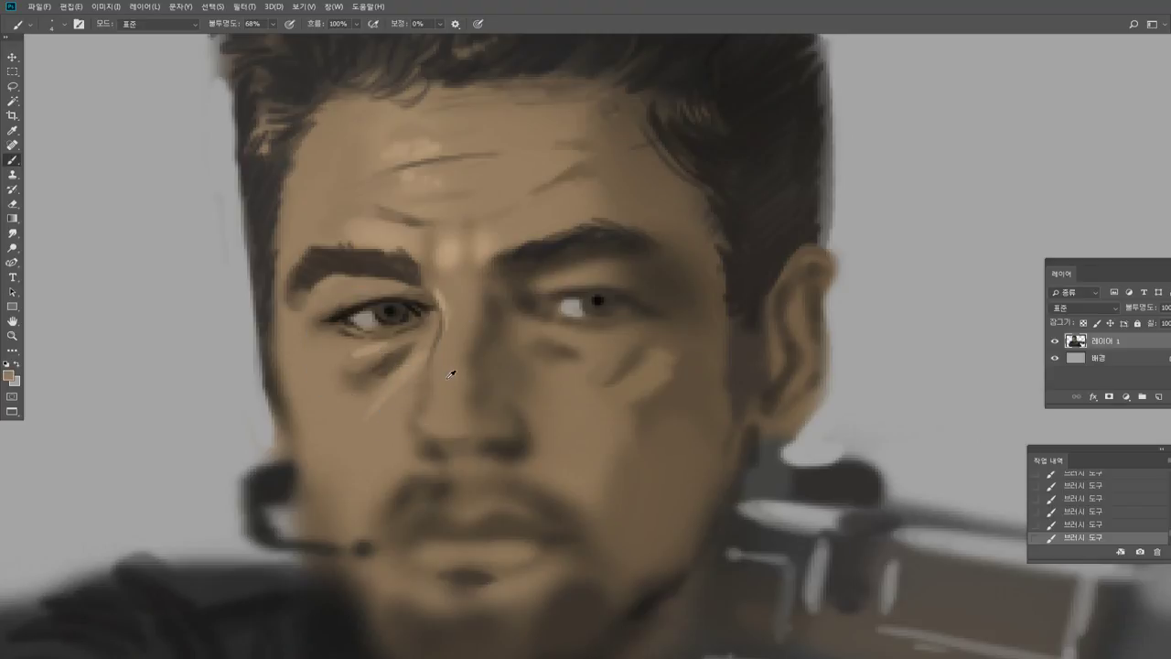
Dab a grey highlight into the far eye's iris and paint a thin wrinkle below its outer corner.
alt+click(423, 379)
alt+click(215, 337)
click(391, 312)
alt+click(385, 308)
alt+click(330, 352)
alt+click(298, 298)
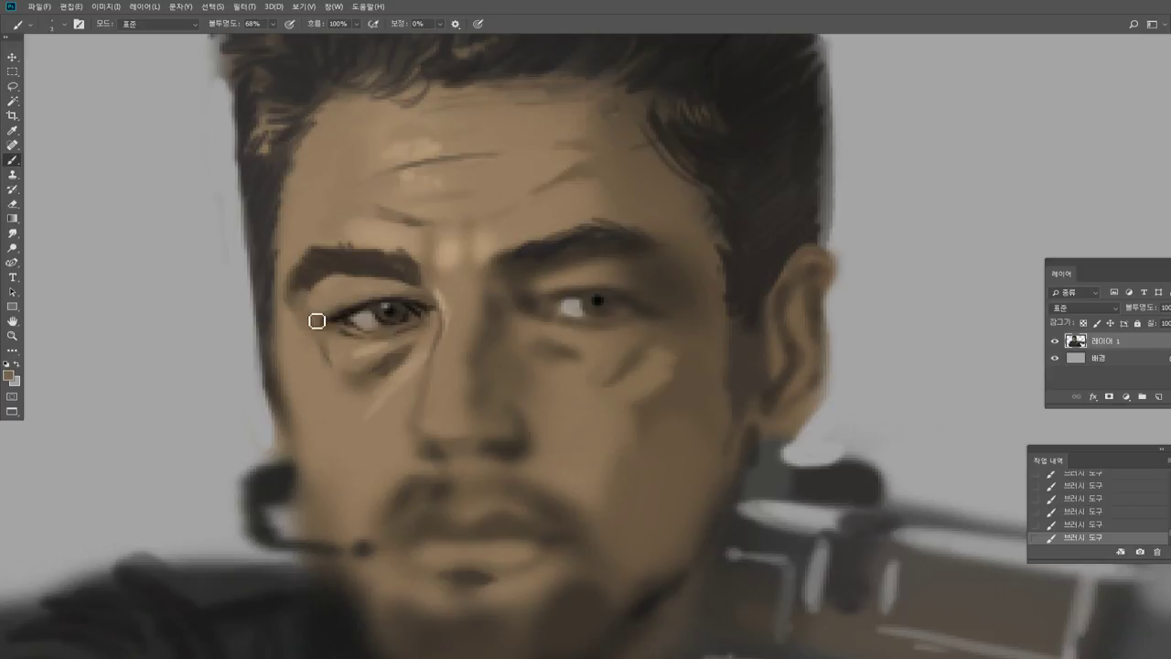
Paint dark sideburn strands down the far edge of the face with the sampled hair colour.
alt+click(267, 300)
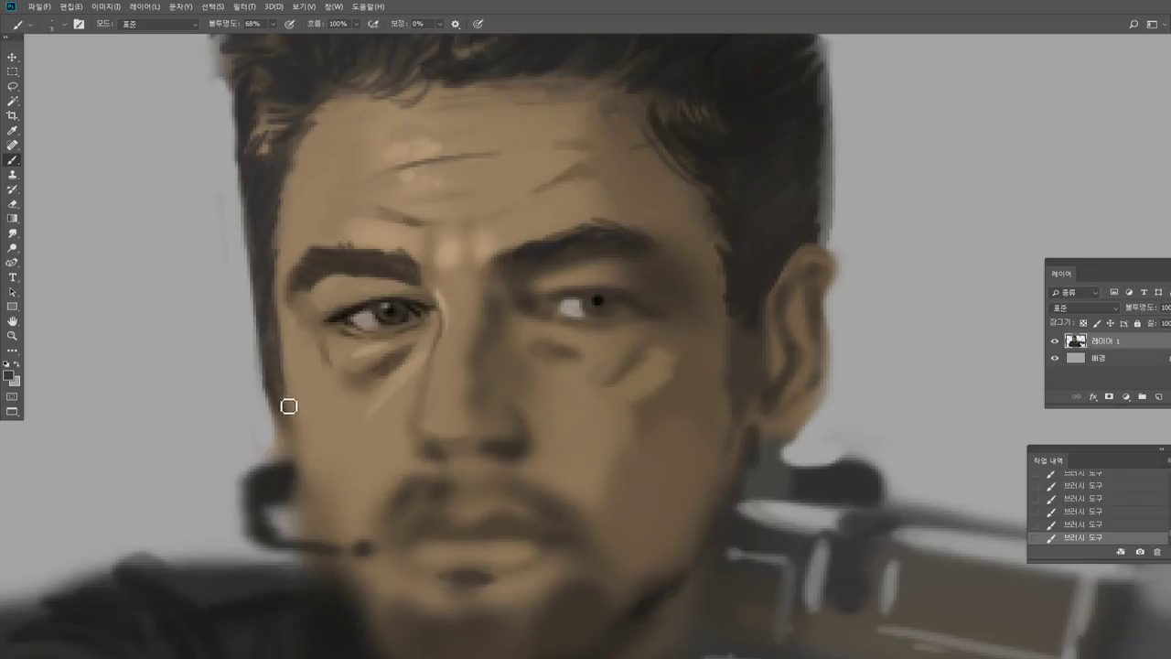
mouse_move(300, 428)
mouse_down()
mouse_move(293, 393)
mouse_move(312, 496)
mouse_up()
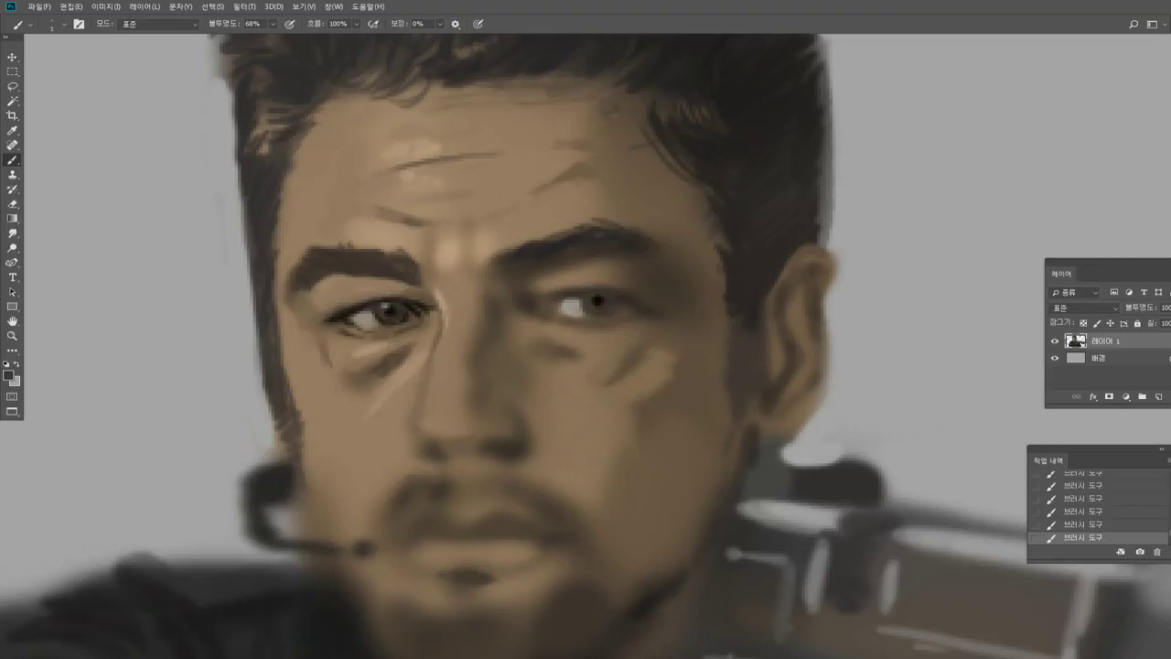
drag(302, 454, 312, 480)
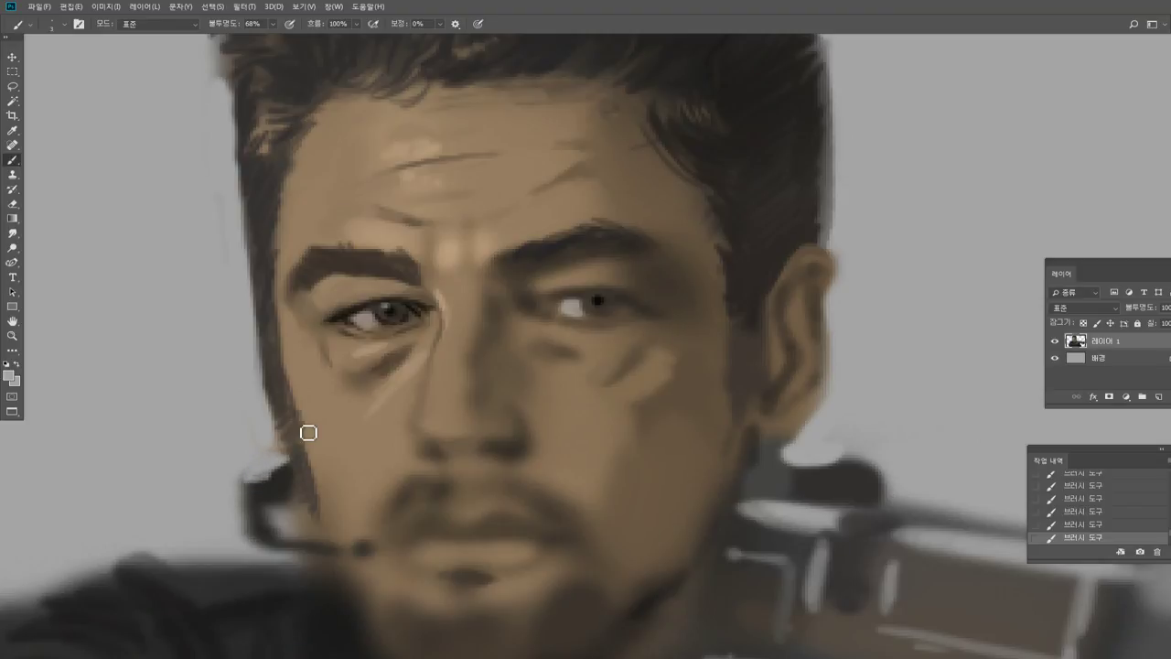
Trim the edge of the far headset earpiece with background grey and add small light details.
drag(246, 487, 266, 487)
alt+click(289, 486)
alt+click(276, 495)
Paint both nostrils with near-black sampled from the eye.
alt+click(395, 308)
mouse_move(427, 442)
mouse_down()
mouse_move(486, 424)
mouse_move(485, 450)
mouse_move(514, 438)
mouse_up()
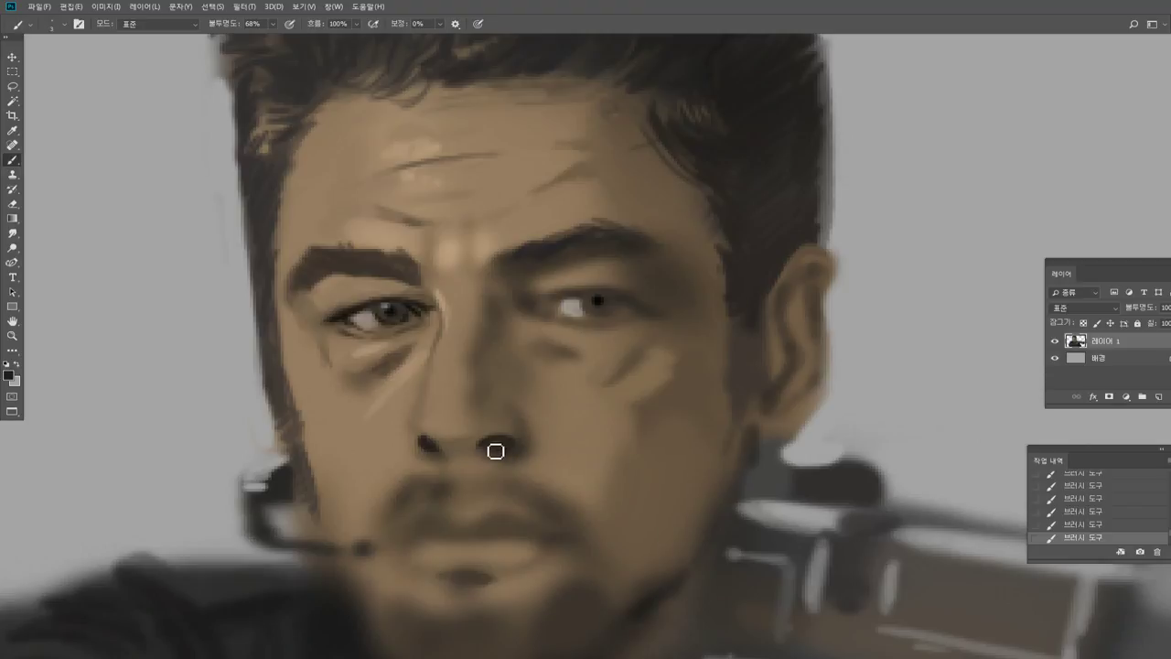
drag(504, 445, 519, 448)
Shade the ear-side nose wing and draw its curved dark outer crease.
alt+click(528, 429)
alt+click(518, 449)
drag(514, 406, 537, 444)
alt+click(508, 411)
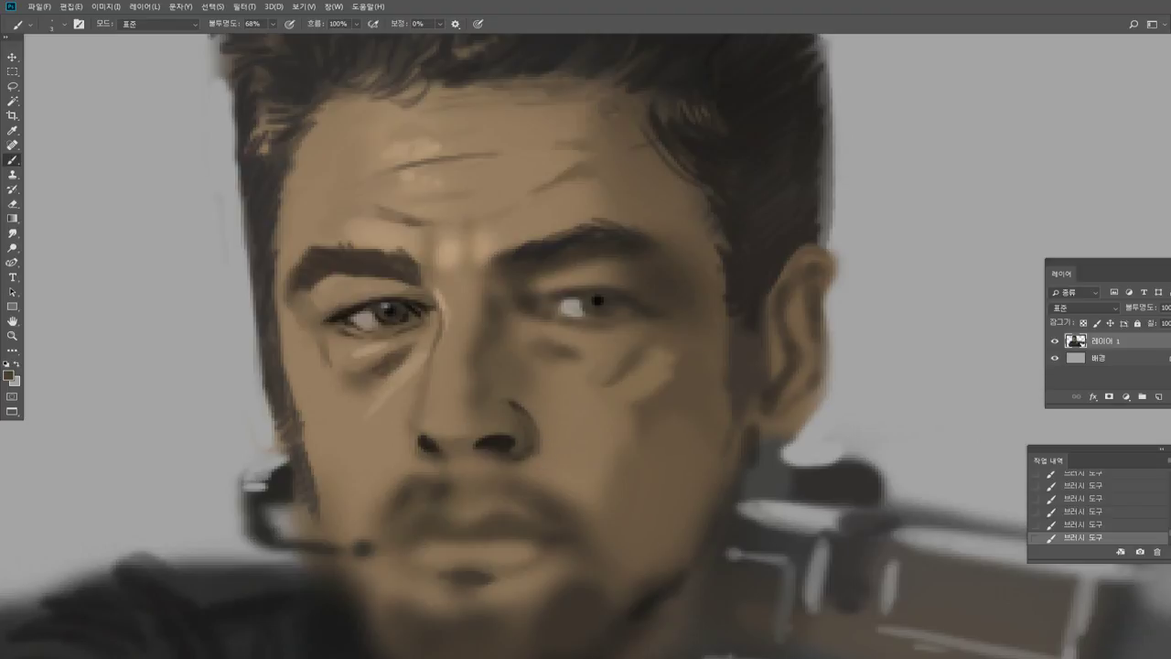
Enlarge the brush and shade the cheek beside the ear-side nose wing with sampled mid-brown.
alt+click(524, 385)
key(bracketright)
key(bracketright)
drag(540, 430, 557, 445)
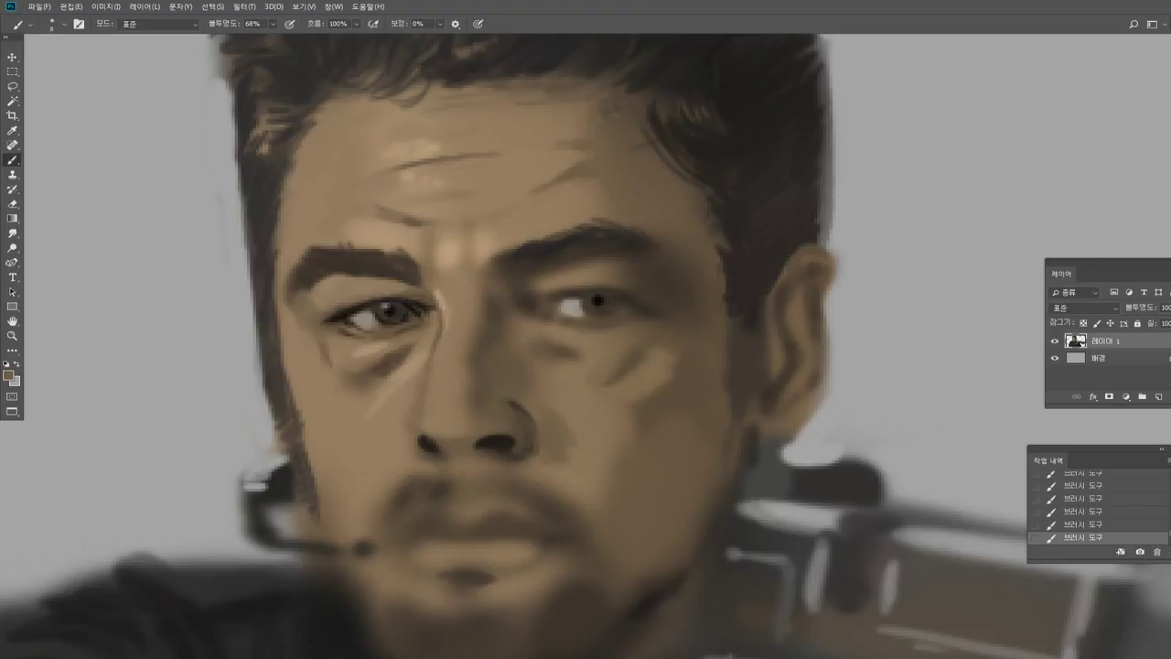
Refine the nose tip with sampled skin tones and add a light highlight on it.
alt+click(526, 381)
alt+click(497, 440)
alt+click(474, 444)
alt+click(479, 406)
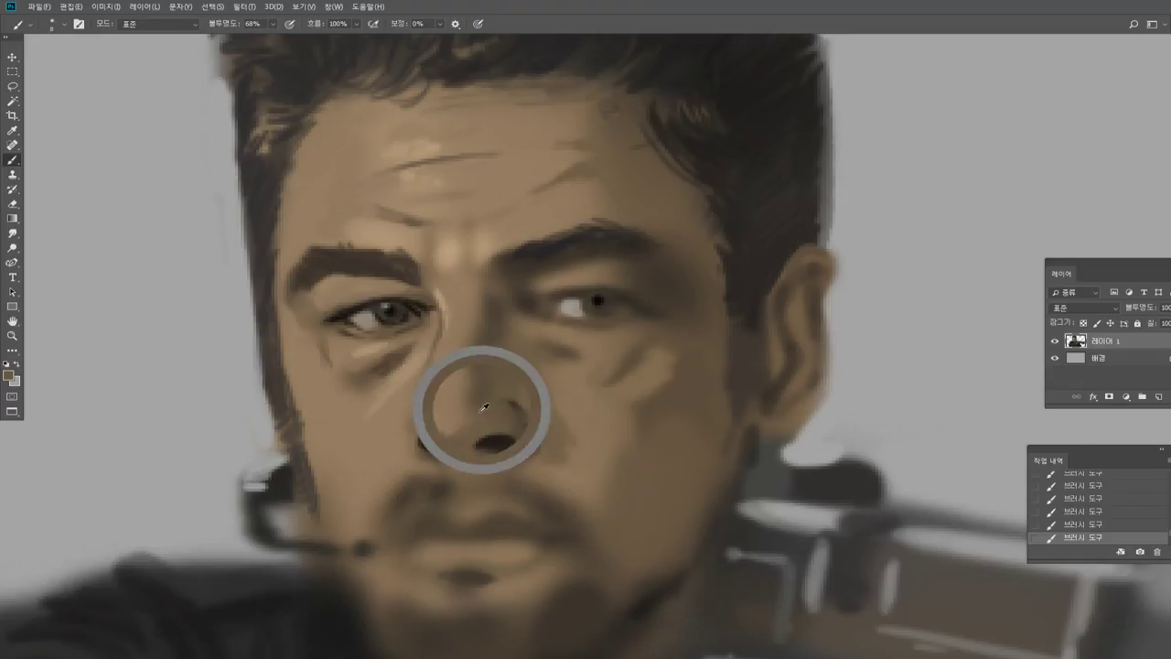
alt+click(445, 419)
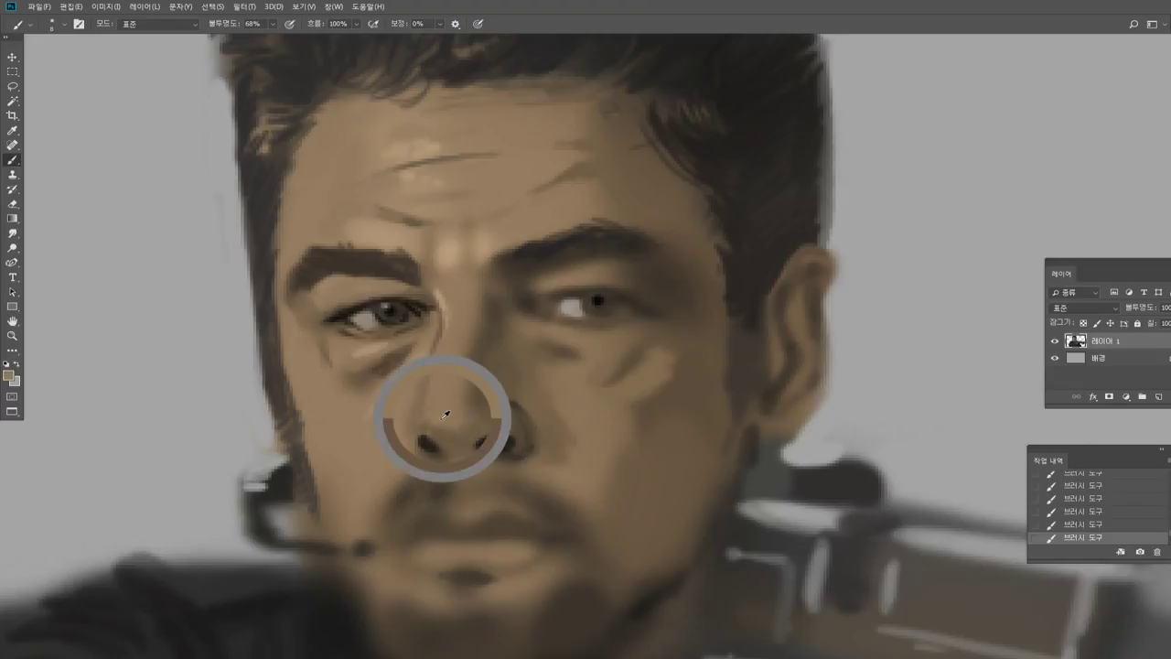
alt+click(450, 263)
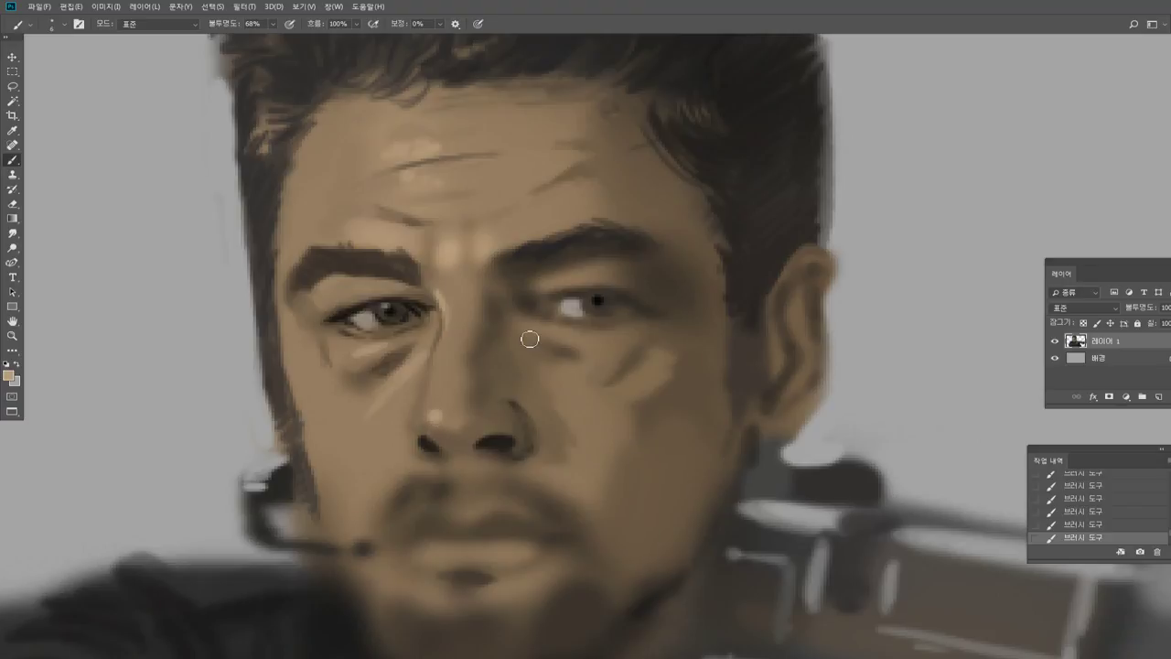
Darken the underside of the nose between the nostrils and paint light dabs on the philtrum below.
alt+click(492, 428)
alt+click(462, 445)
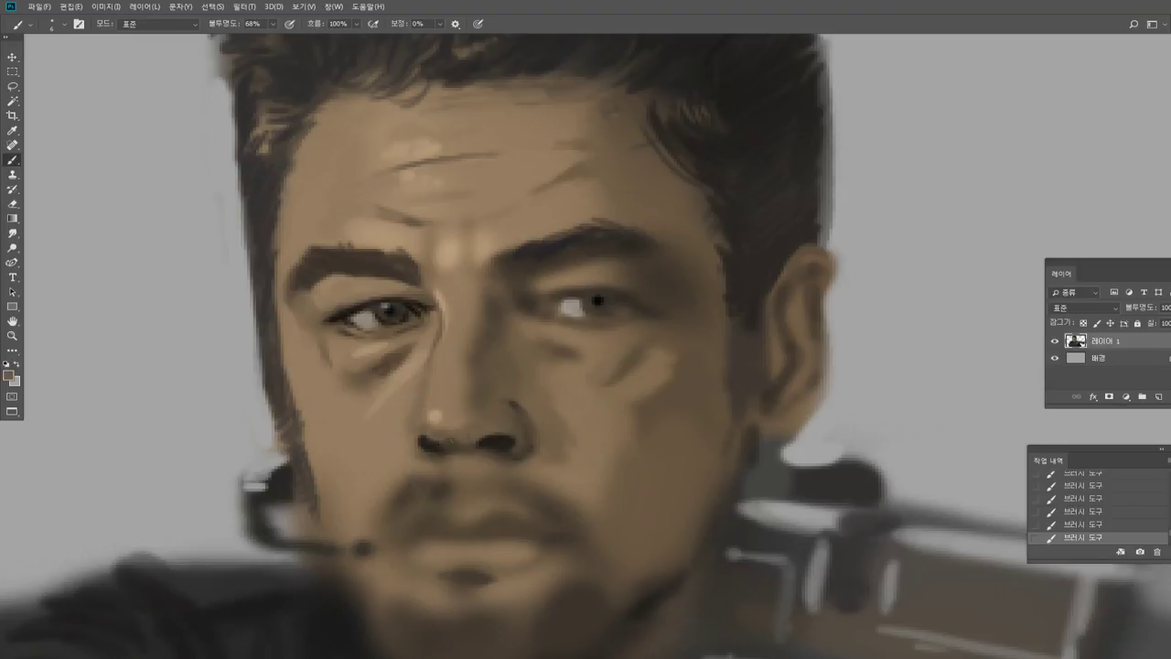
alt+click(451, 433)
alt+click(437, 419)
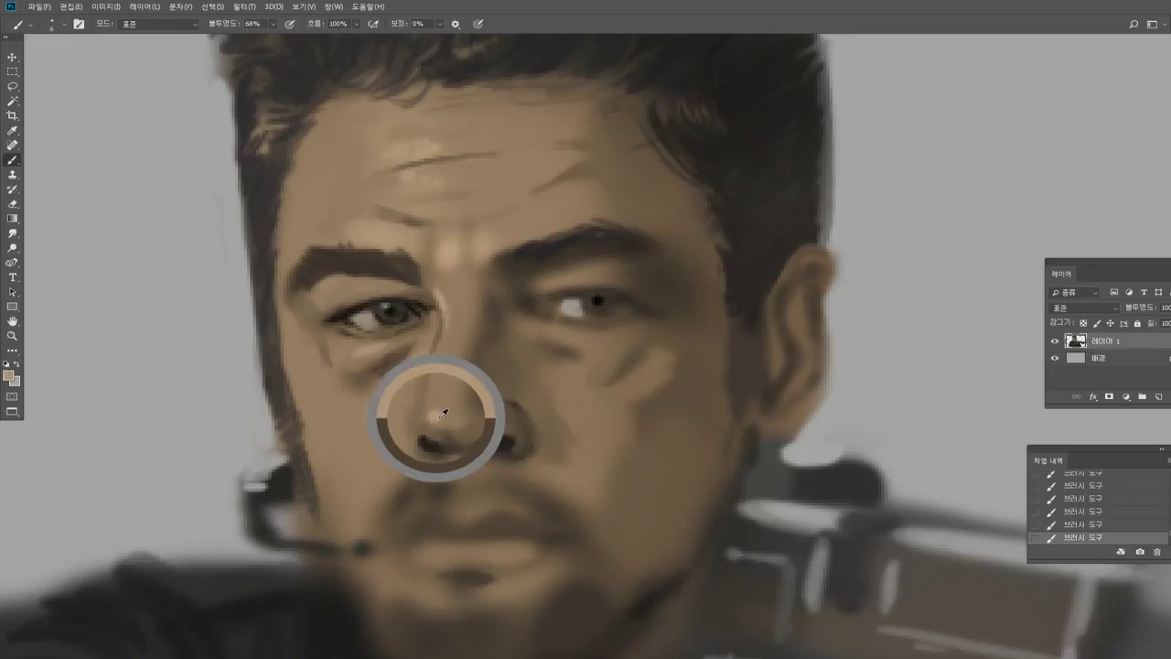
drag(446, 464, 477, 476)
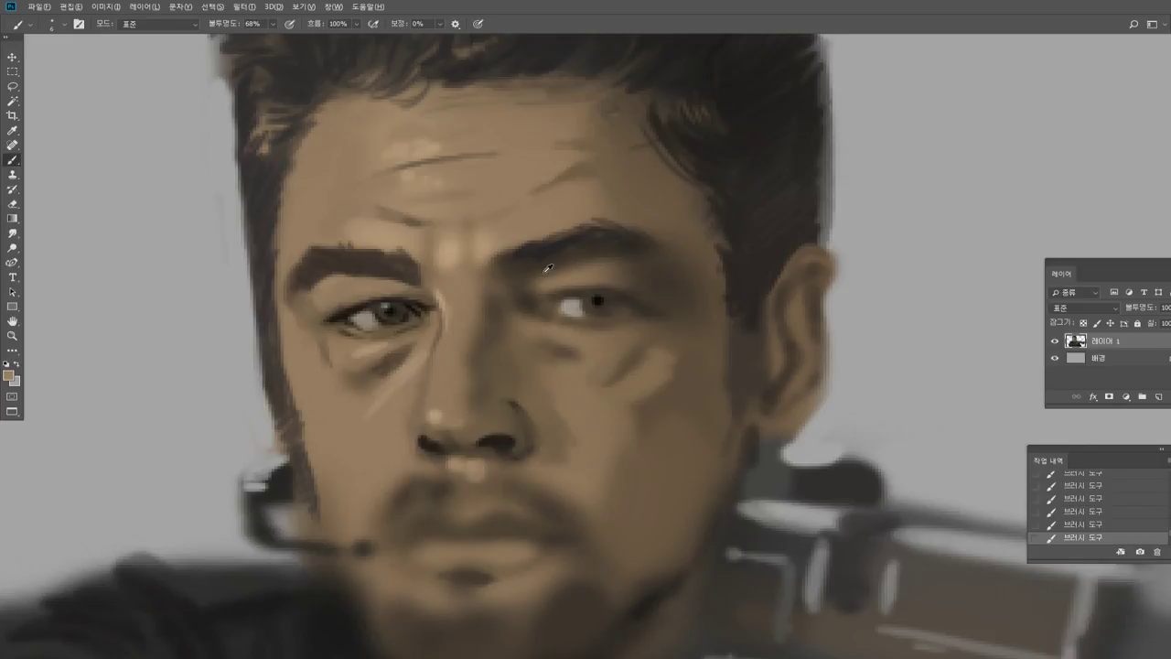
Outline the ear-side eye's lids with near-black, paint its iris and pupil, and lighten it with background grey.
alt+click(498, 429)
mouse_move(543, 314)
mouse_down()
mouse_move(573, 300)
mouse_move(627, 306)
mouse_up()
click(598, 300)
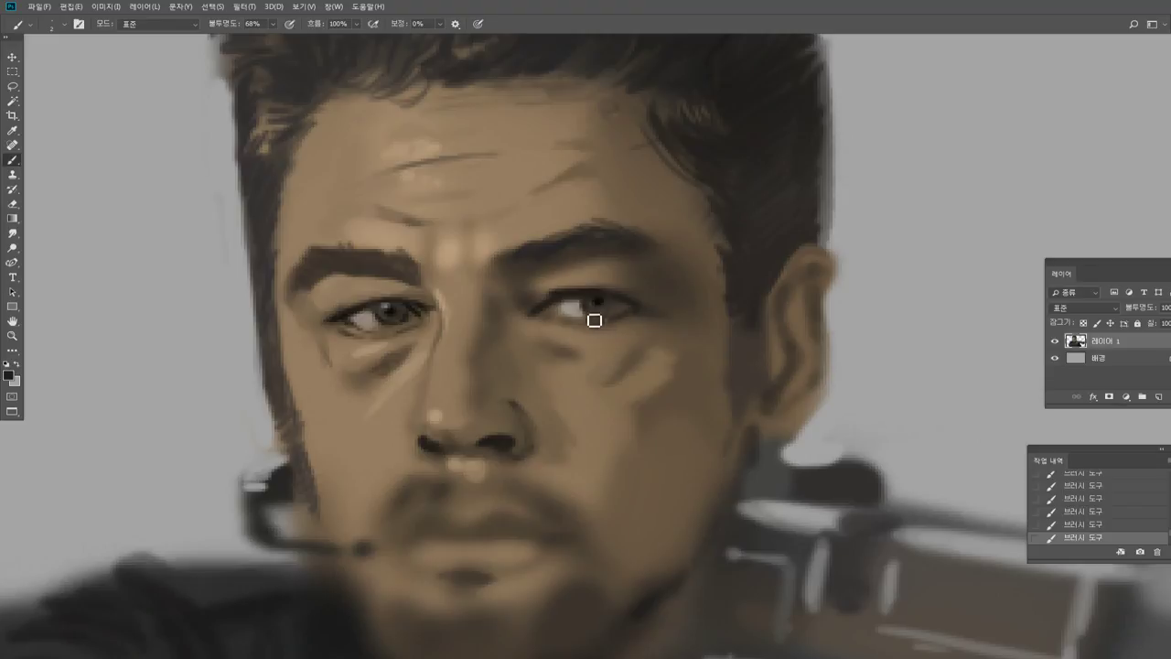
drag(591, 317, 604, 315)
alt+click(907, 288)
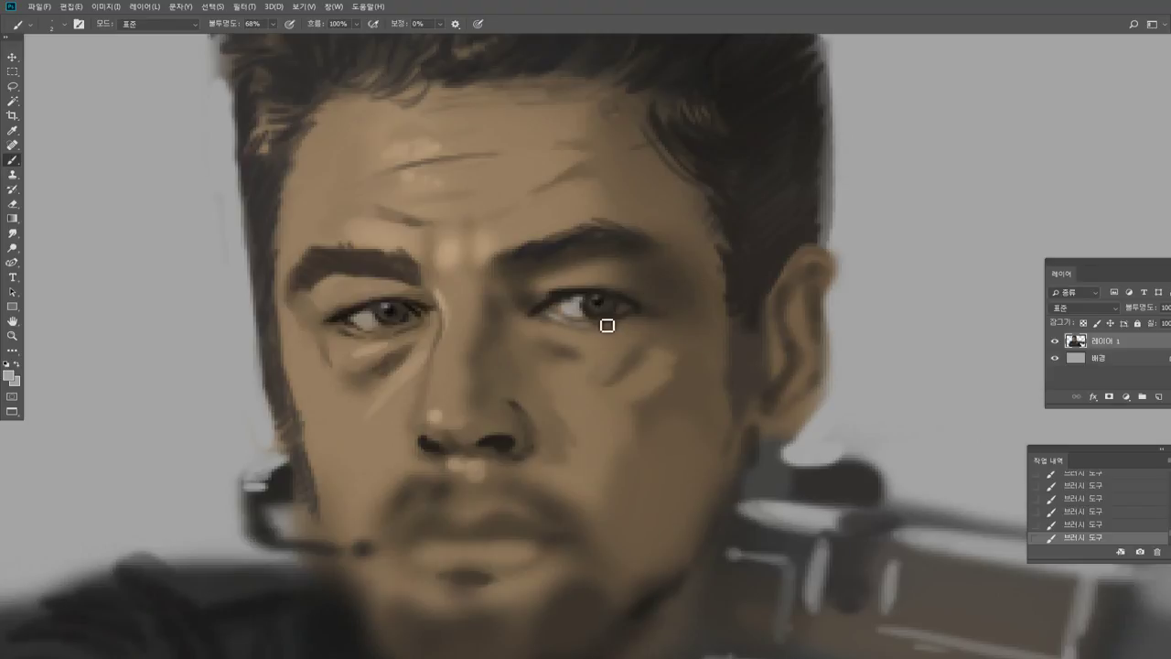
Extend the ear-side eye's dark inner corner and paint its upper lid with skin tone up to the brow.
alt+click(548, 305)
alt+click(573, 279)
drag(528, 309, 558, 291)
alt+click(568, 275)
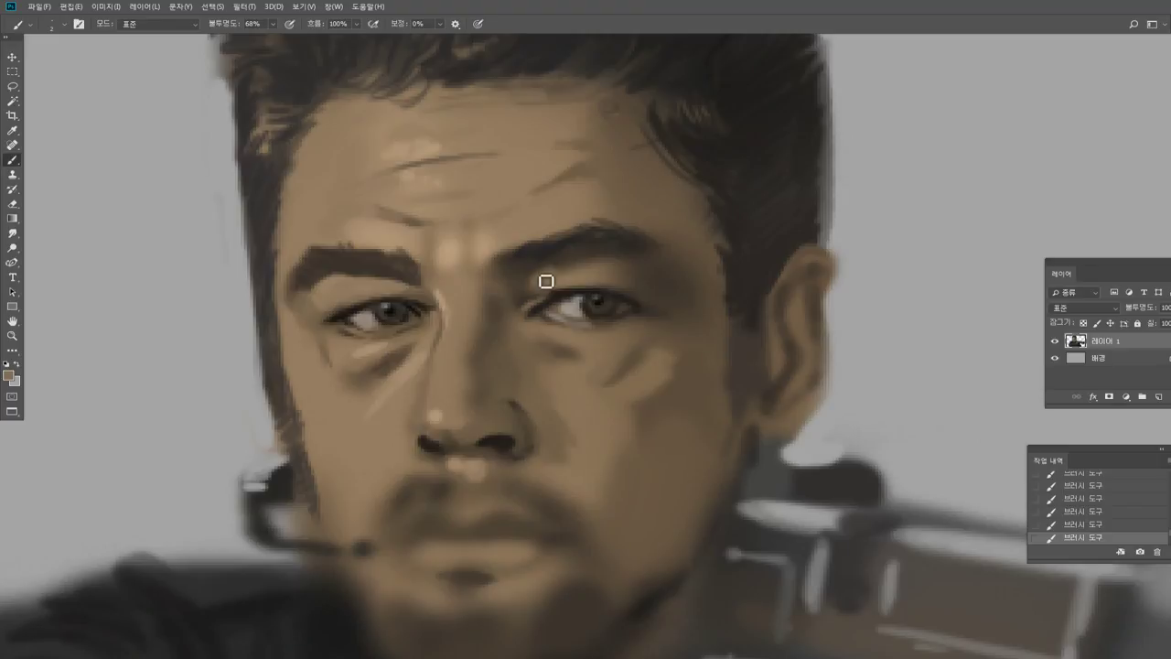
alt+click(596, 264)
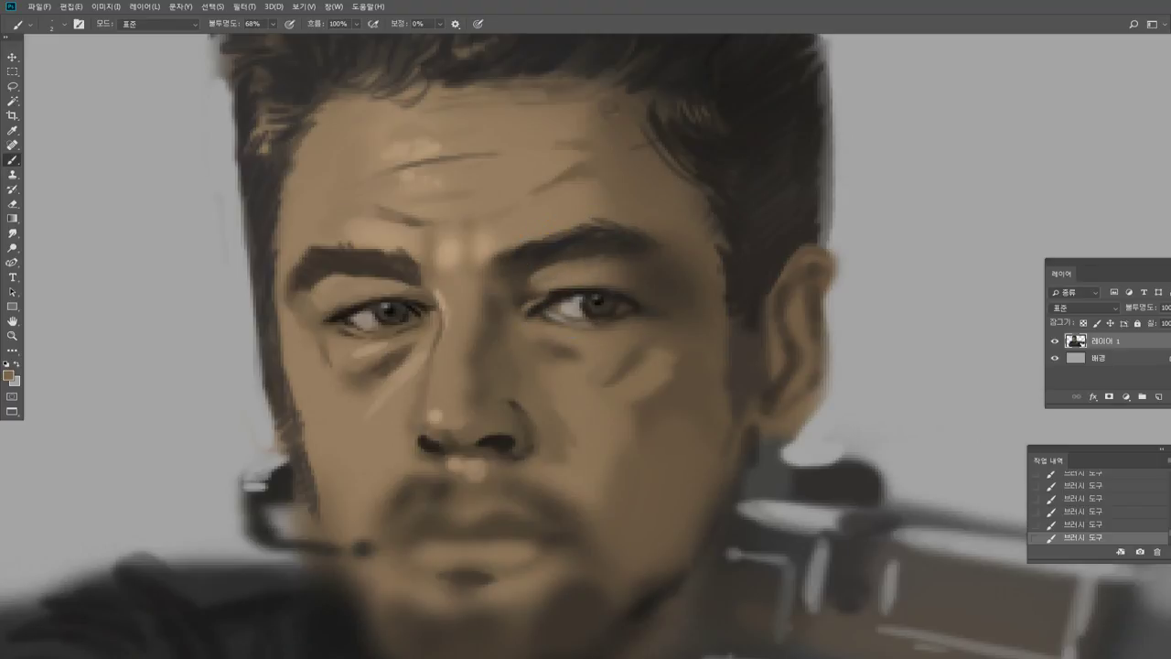
alt+click(599, 272)
Extend the tail of the ear-side eyebrow with dark brown and blend skin tones over the outer eye socket and temple.
alt+click(627, 244)
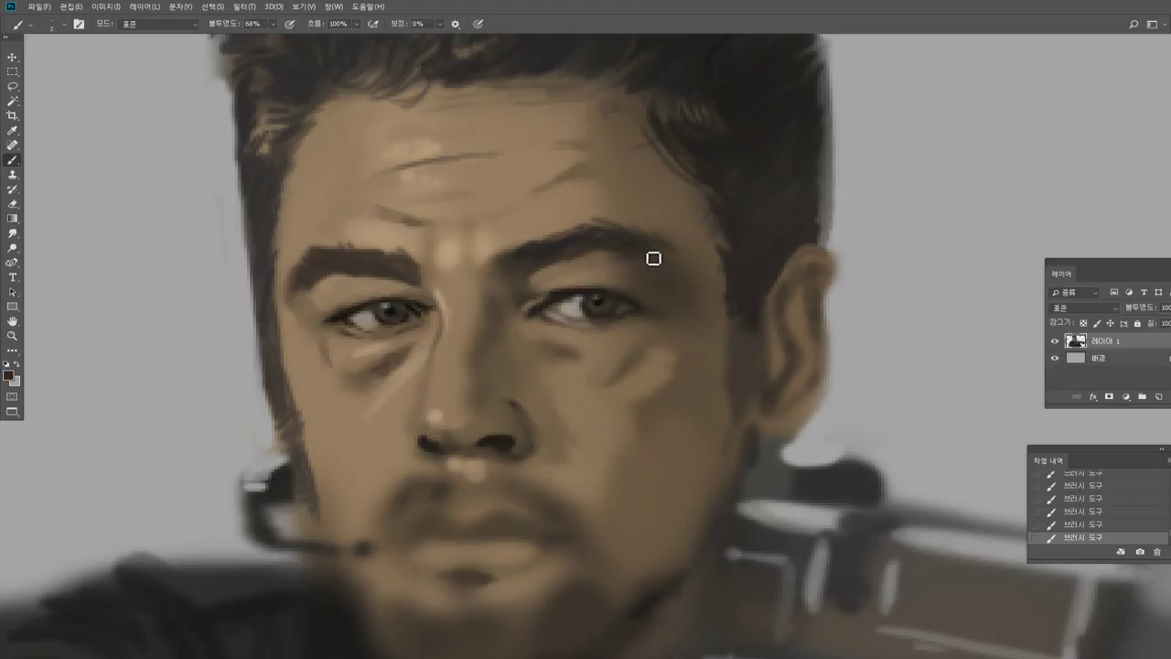
alt+click(718, 240)
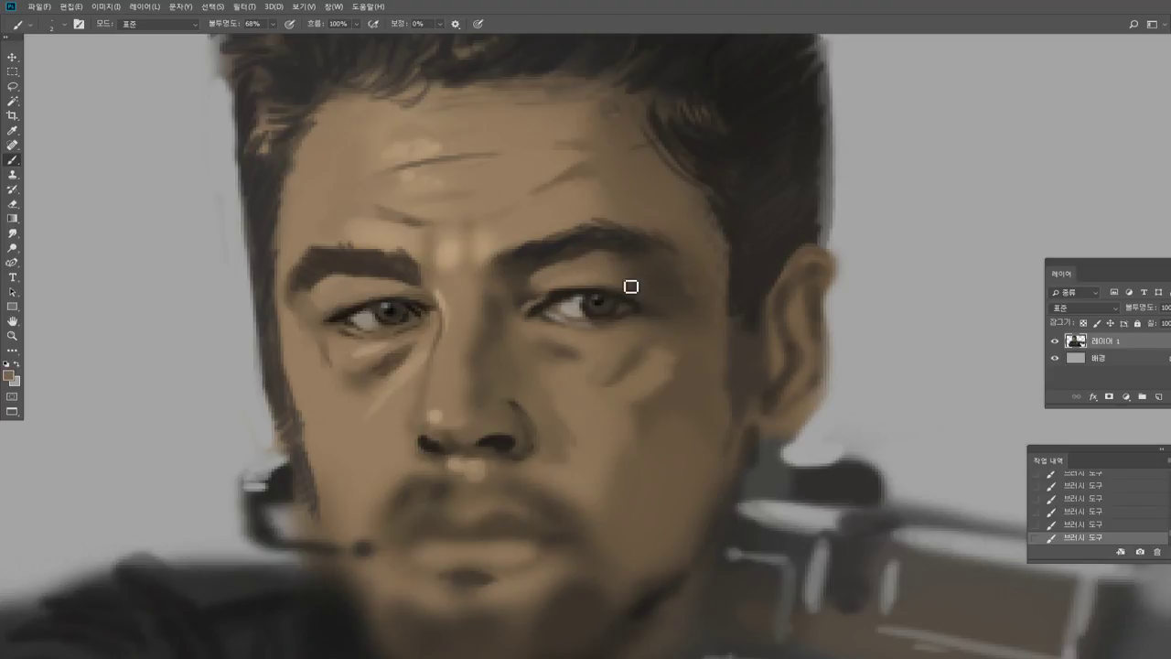
alt+click(661, 293)
alt+click(617, 271)
Repaint the area under the ear-side eye with sampled skin and shadow tones, shaping a curved eye bag.
alt+click(584, 345)
drag(550, 341, 588, 368)
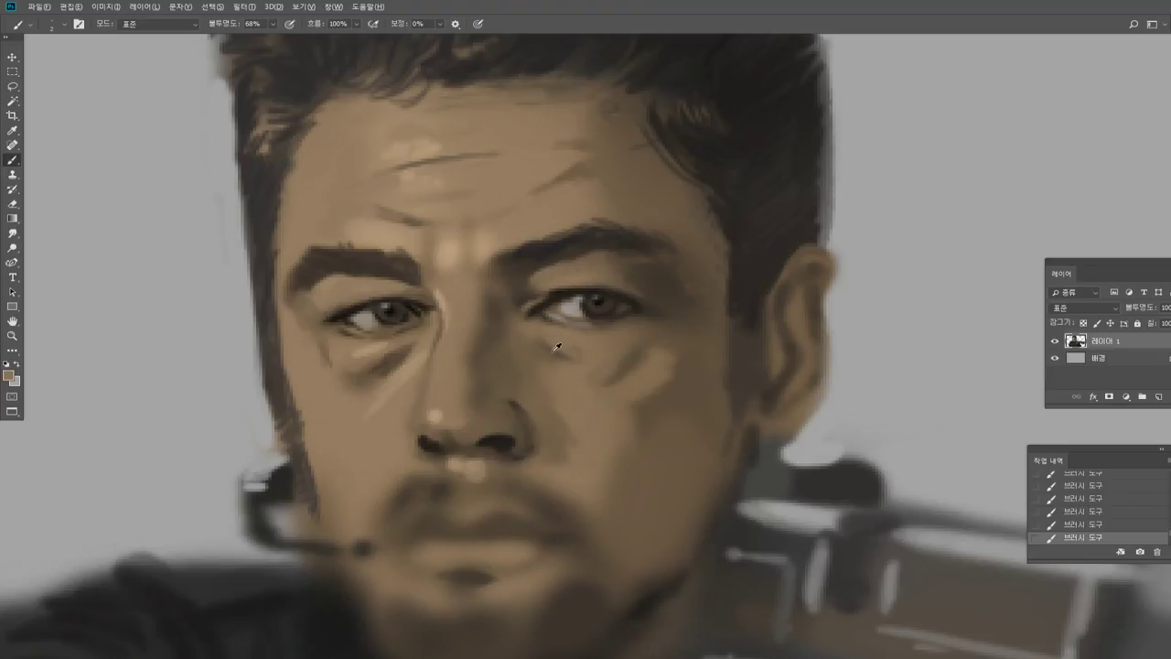
drag(525, 342, 560, 380)
alt+click(575, 385)
alt+click(550, 351)
alt+click(578, 346)
alt+click(532, 340)
mouse_move(530, 342)
mouse_down()
mouse_move(544, 363)
mouse_move(540, 344)
mouse_move(567, 362)
mouse_up()
alt+click(533, 346)
alt+click(555, 343)
alt+click(533, 342)
alt+click(580, 343)
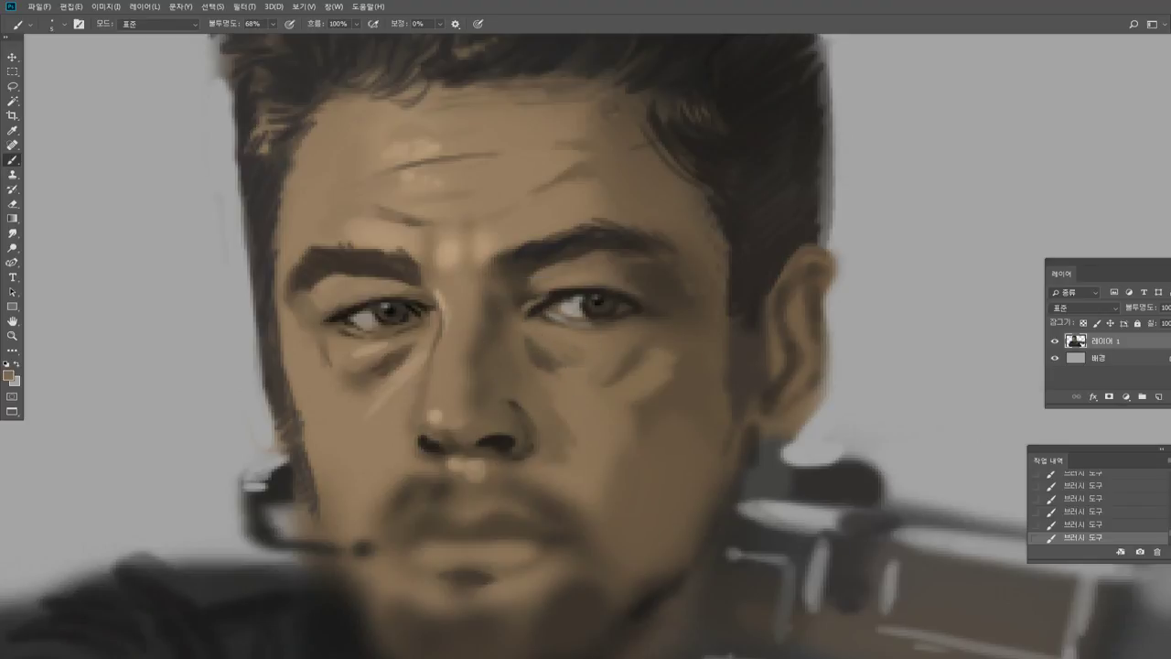
Draw curved wrinkle lines along the lower edge of the ear-side eye bag, adjusting the brush size.
alt+click(589, 345)
key(bracketright)
key(bracketright)
mouse_move(573, 384)
mouse_down()
mouse_move(613, 374)
mouse_move(632, 352)
mouse_move(614, 389)
mouse_up()
key(bracketleft)
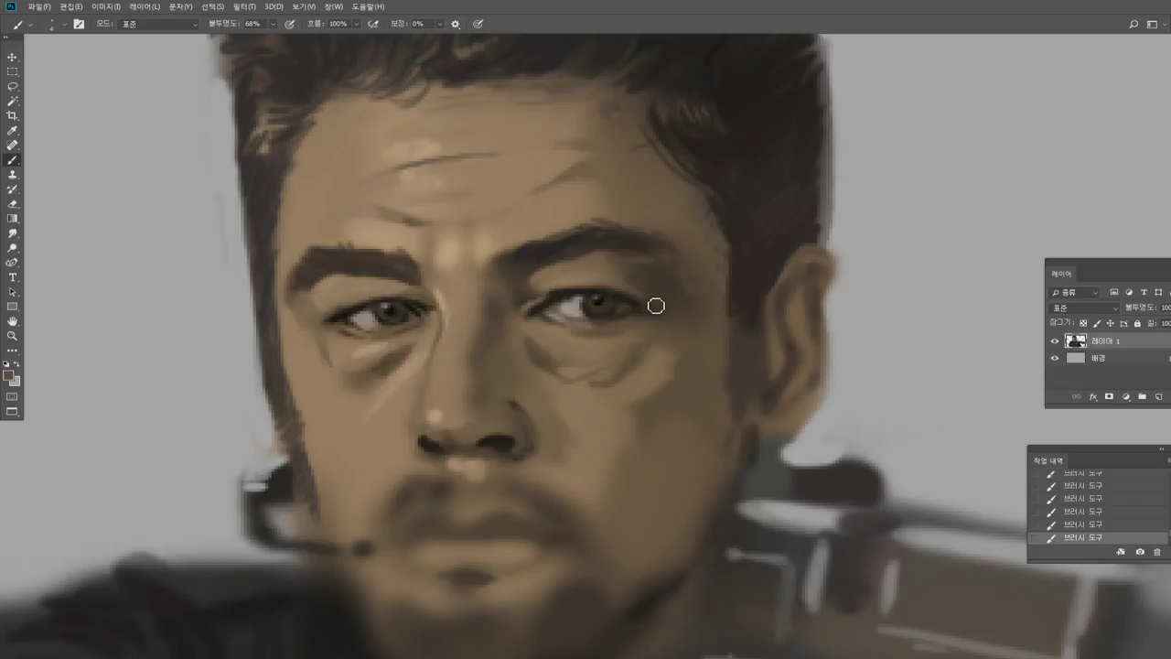
Blend sampled skin tones over the upper cheek just below the ear-side eye bag.
alt+click(666, 395)
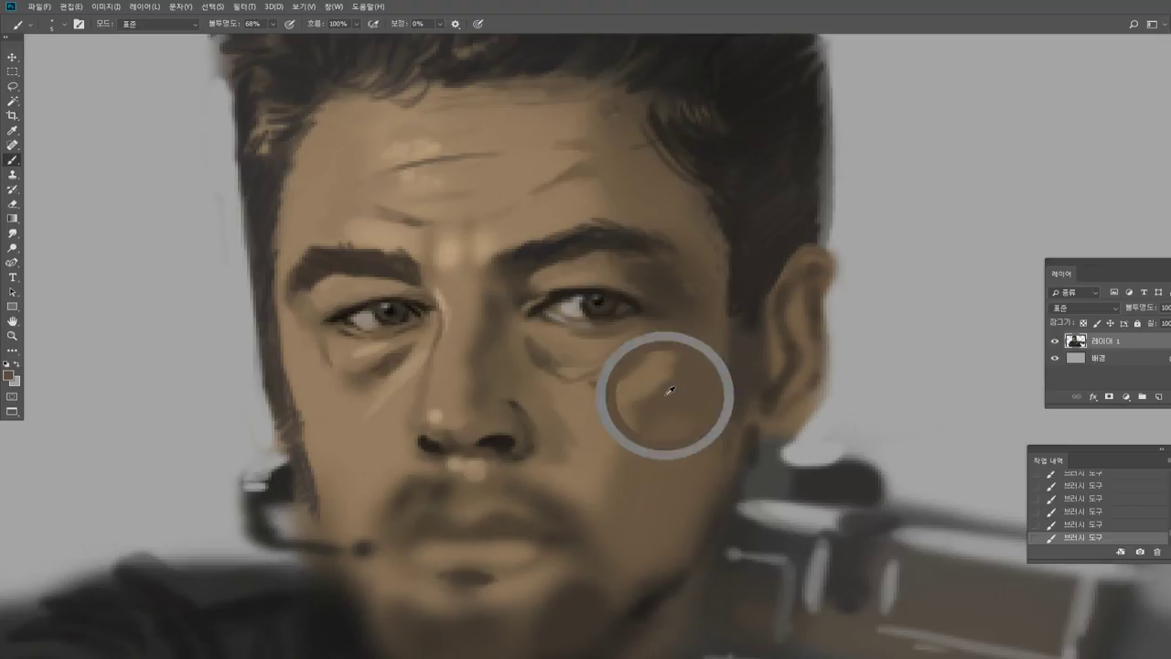
drag(662, 371, 629, 407)
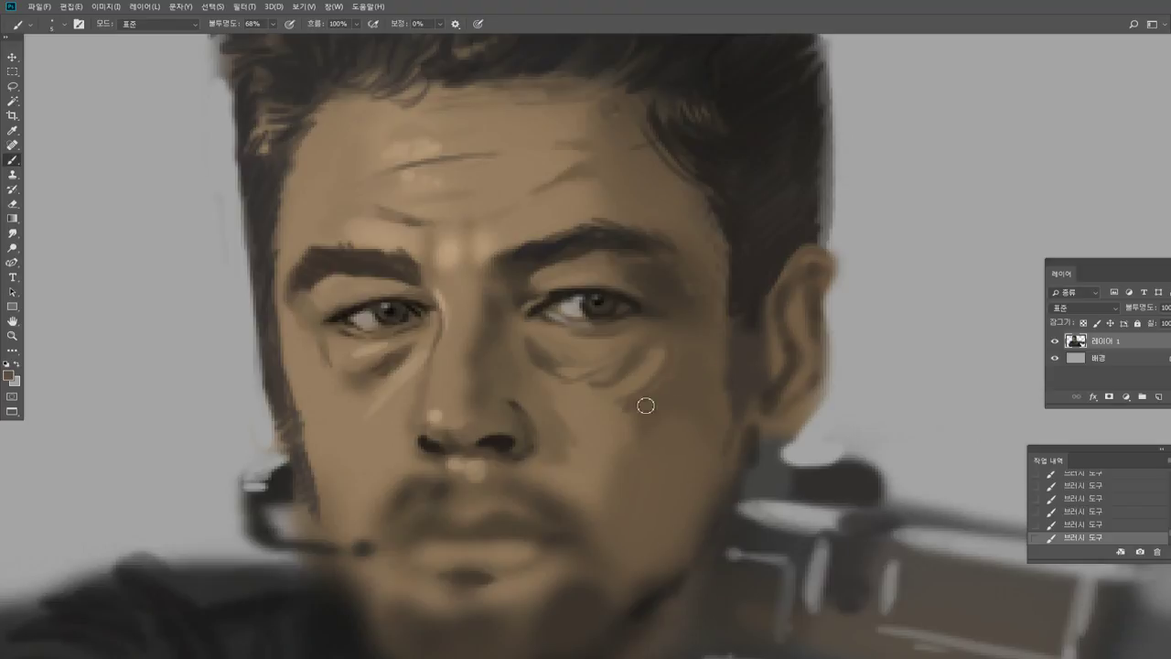
alt+click(600, 402)
alt+click(653, 419)
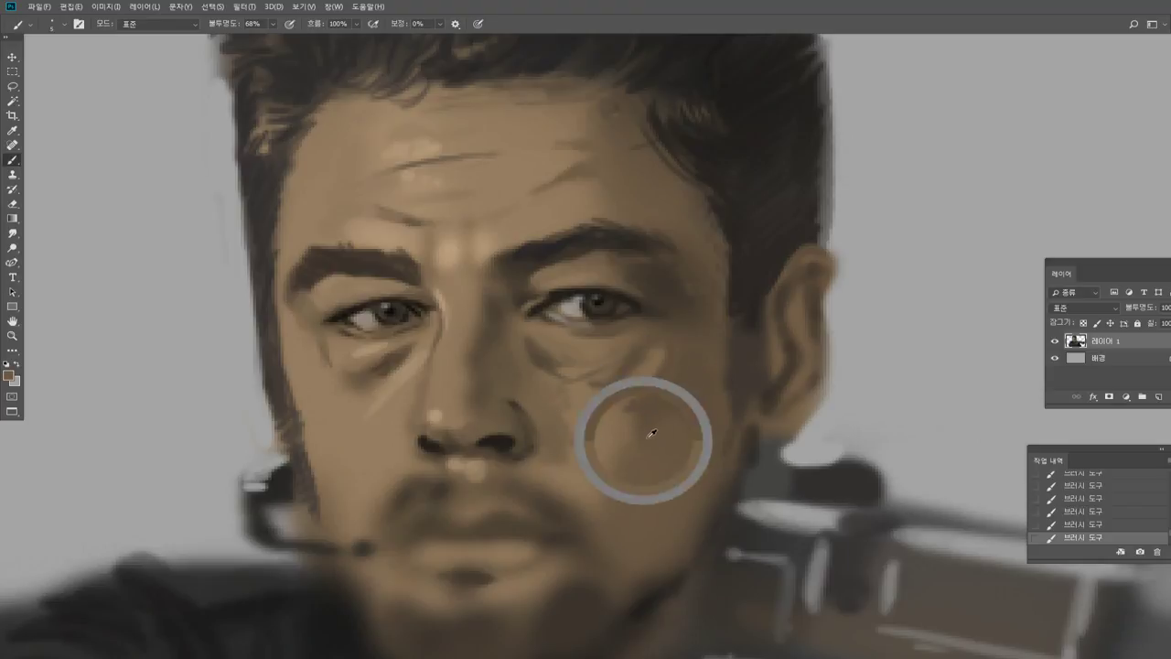
Paint the ear-side sideburn with sampled dark hair tones, extending it in front of the ear down to the jaw.
alt+click(743, 359)
alt+click(754, 306)
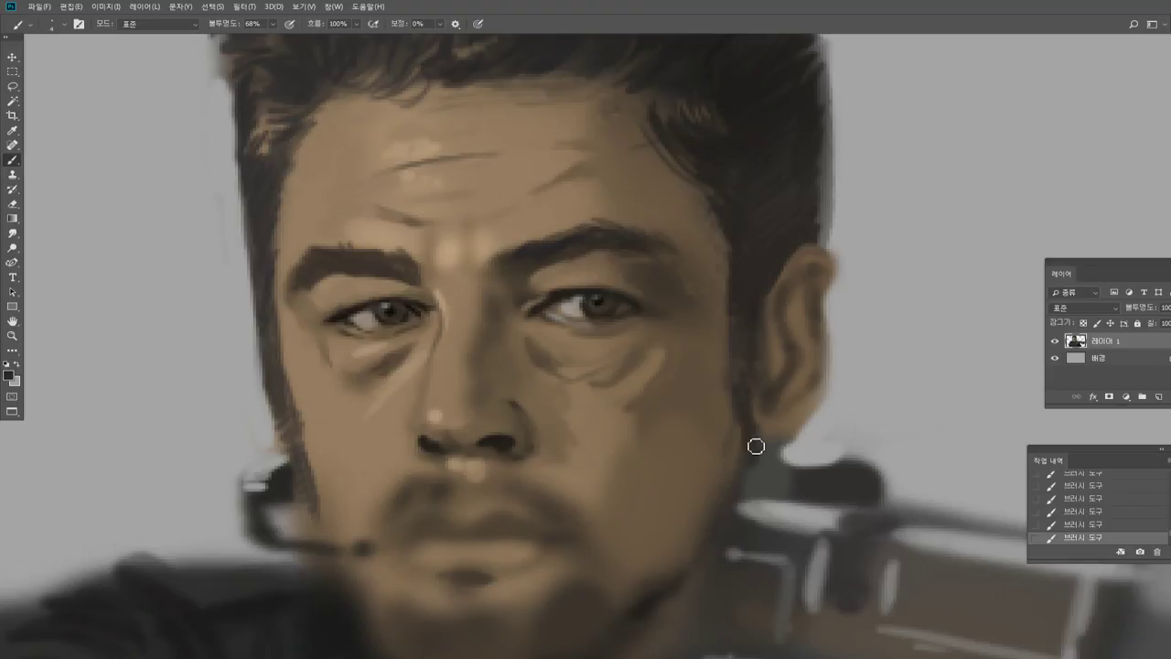
mouse_move(740, 422)
mouse_down()
mouse_move(744, 407)
mouse_move(728, 454)
mouse_up()
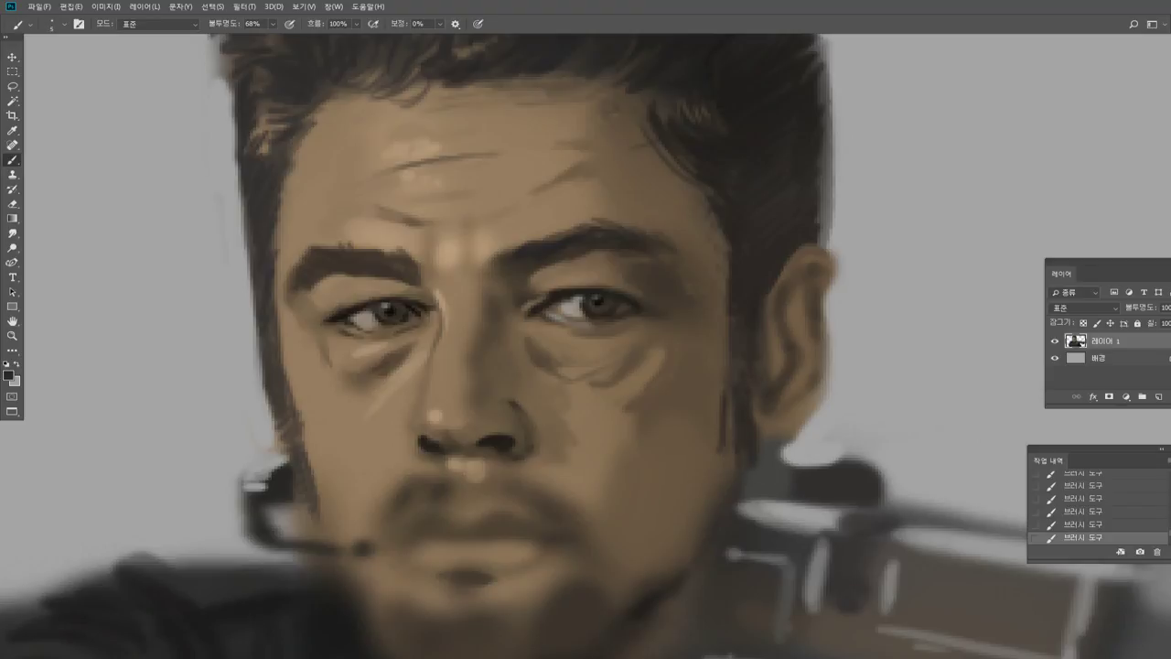
mouse_move(714, 402)
mouse_down()
mouse_move(735, 416)
mouse_move(733, 463)
mouse_up()
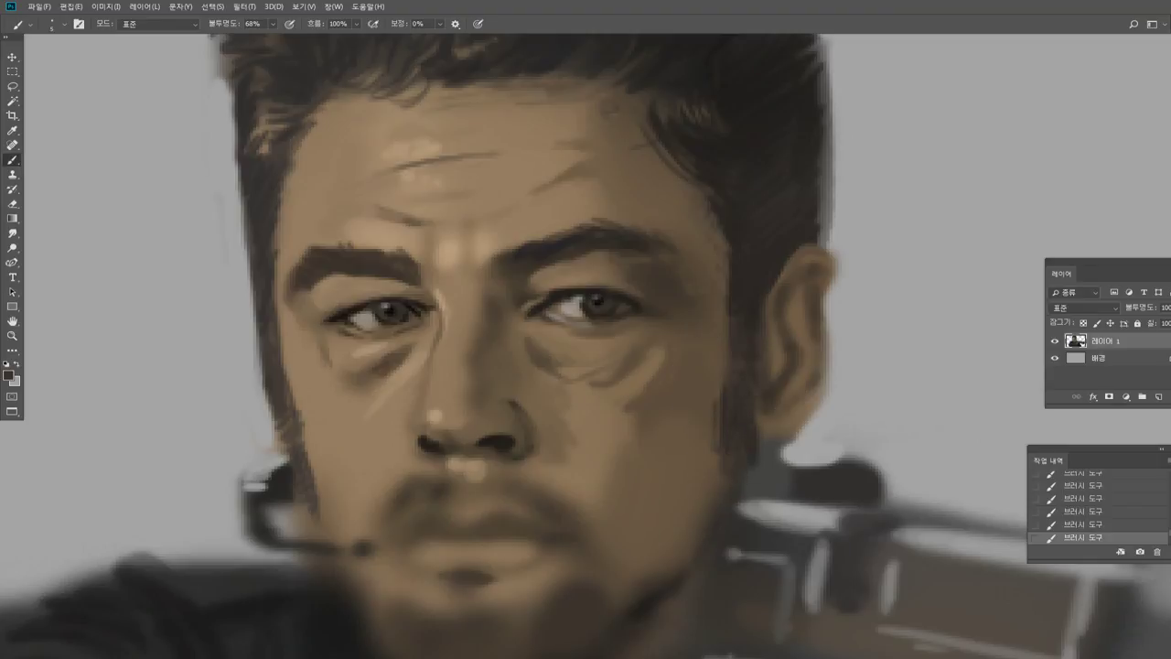
drag(714, 468, 700, 532)
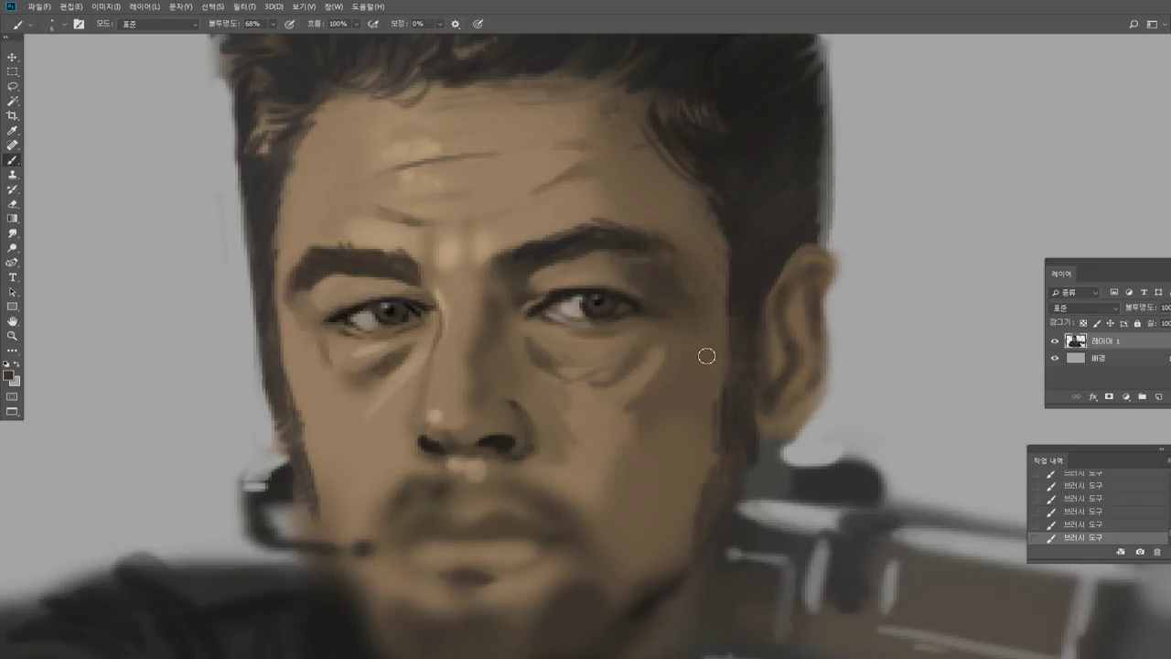
Add light skin-tone highlights to the lower ear-side cheek beside the jaw, using a tone sampled near the brow.
alt+click(503, 225)
mouse_move(623, 519)
mouse_down()
mouse_move(647, 545)
mouse_move(659, 531)
mouse_move(672, 545)
mouse_move(671, 506)
mouse_move(641, 509)
mouse_move(656, 470)
mouse_up()
drag(676, 501, 674, 457)
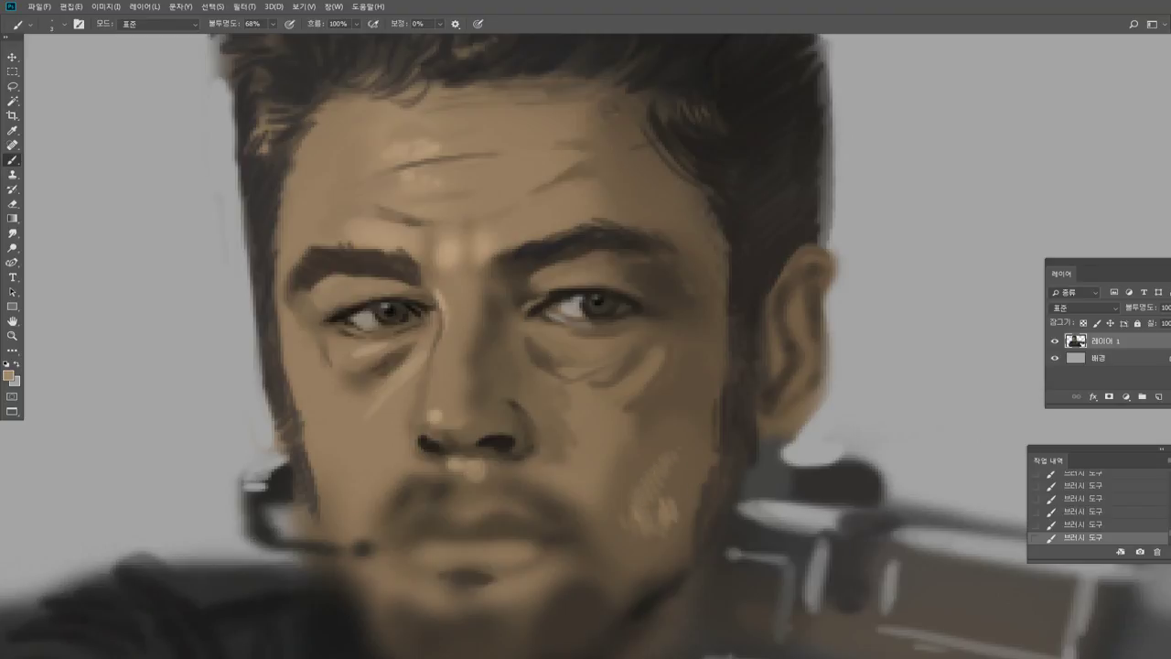
Paint short dark beard strokes from the sideburn across the lower ear-side cheek toward the mouth, resampling hair and skin tones.
alt+click(737, 445)
drag(707, 478, 711, 457)
mouse_move(687, 507)
mouse_down()
mouse_move(683, 491)
mouse_move(674, 498)
mouse_up()
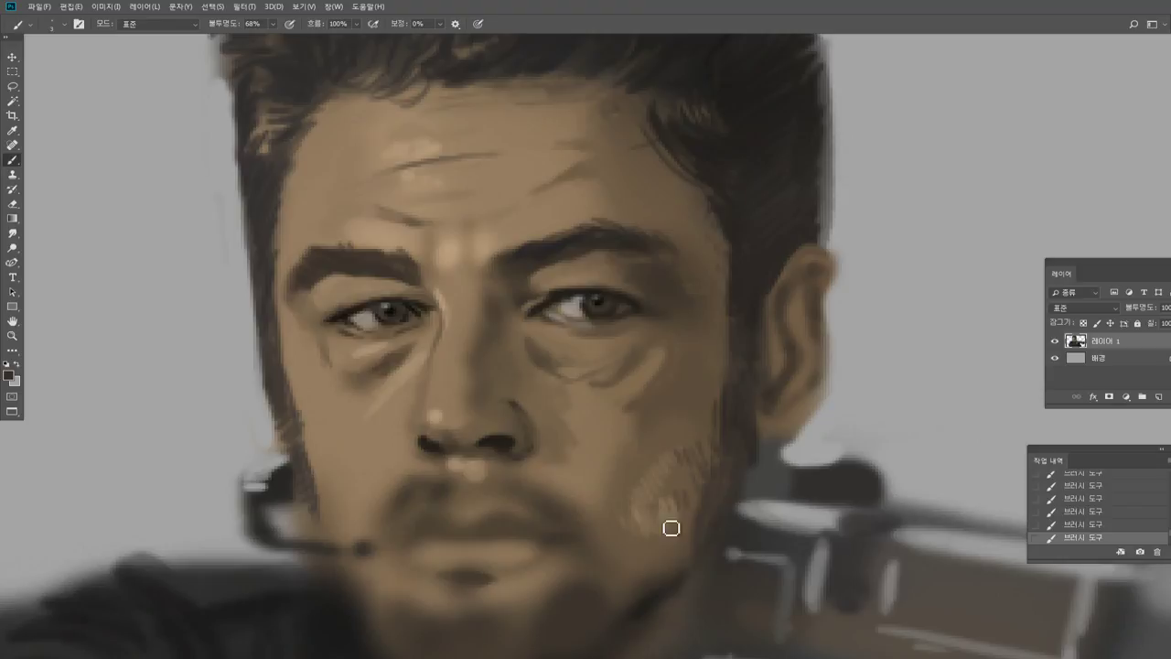
key(])
mouse_move(595, 538)
mouse_down()
mouse_move(635, 548)
mouse_move(619, 520)
mouse_up()
mouse_move(634, 546)
mouse_down()
mouse_move(630, 514)
mouse_move(639, 528)
mouse_move(638, 473)
mouse_up()
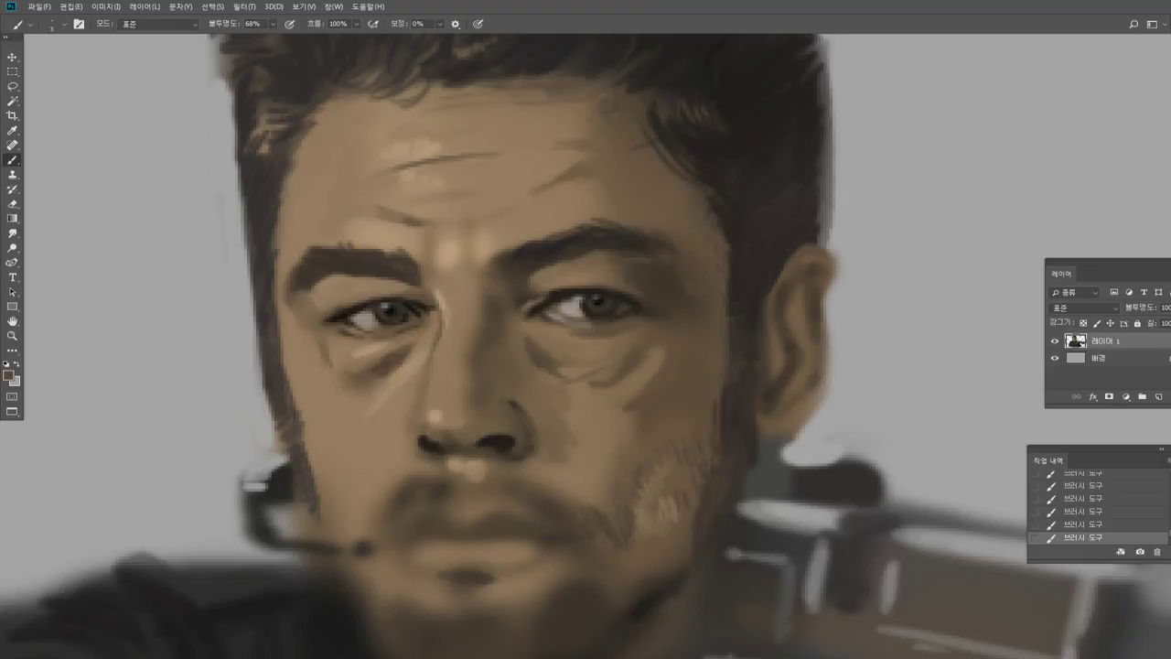
alt+click(619, 531)
alt+click(479, 252)
Soften the nostril edge, the inner corner of the ear-side eye and the opposite eye bag with the Smudge tool.
click(14, 89)
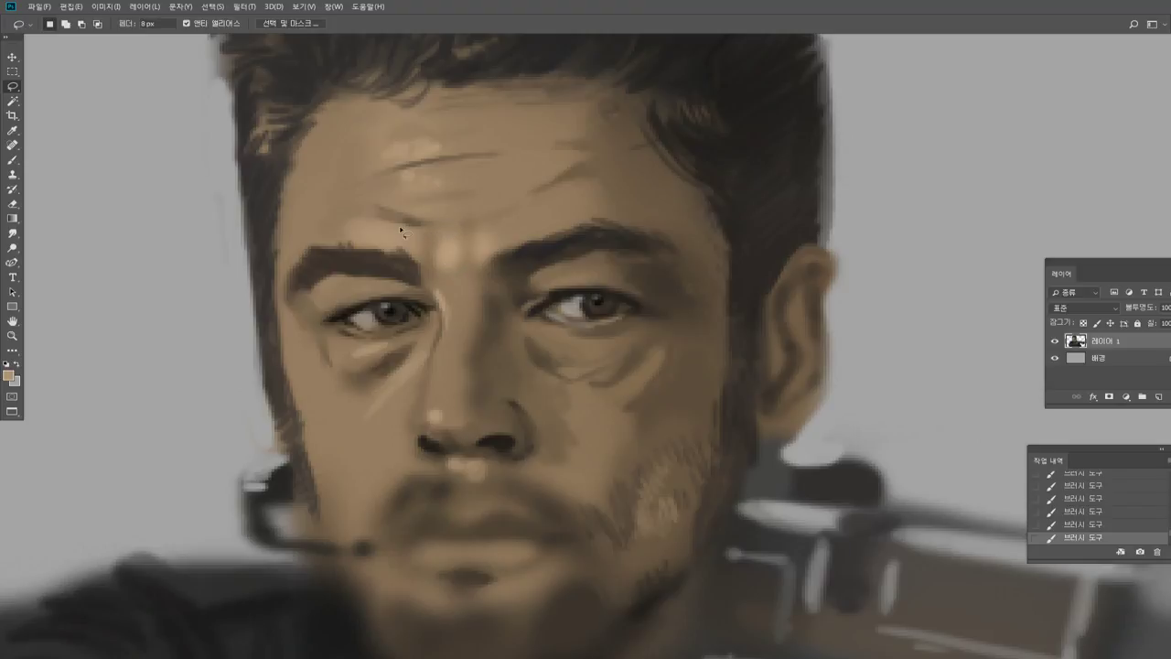
click(13, 234)
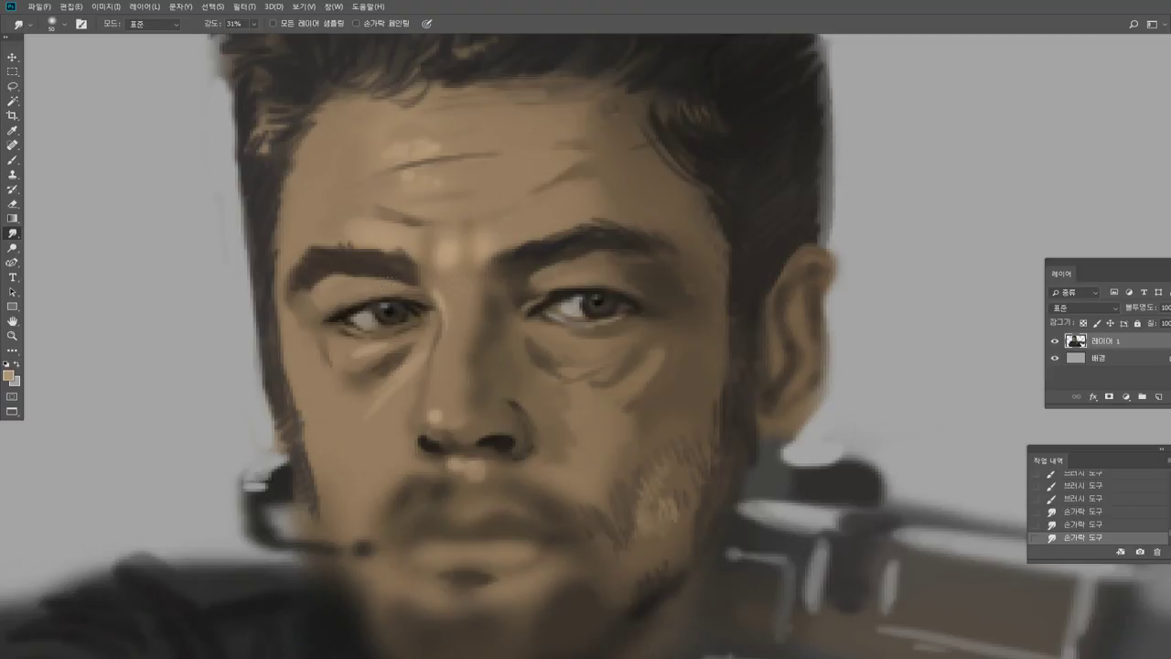
drag(413, 440, 419, 448)
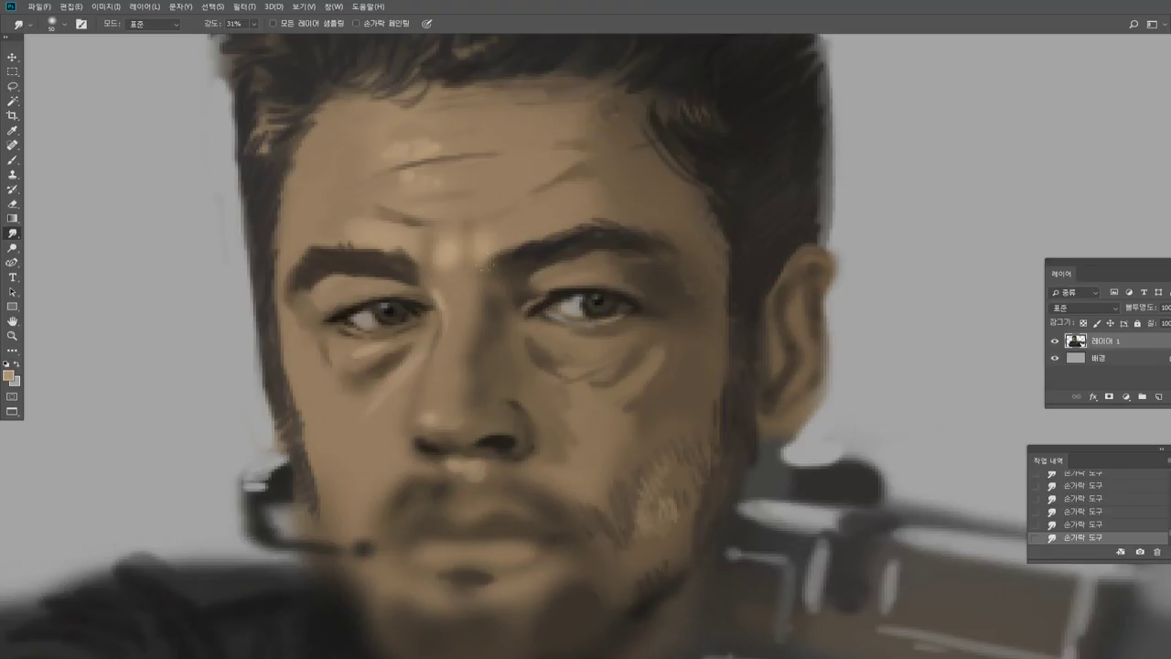
drag(519, 300, 558, 319)
drag(371, 350, 388, 346)
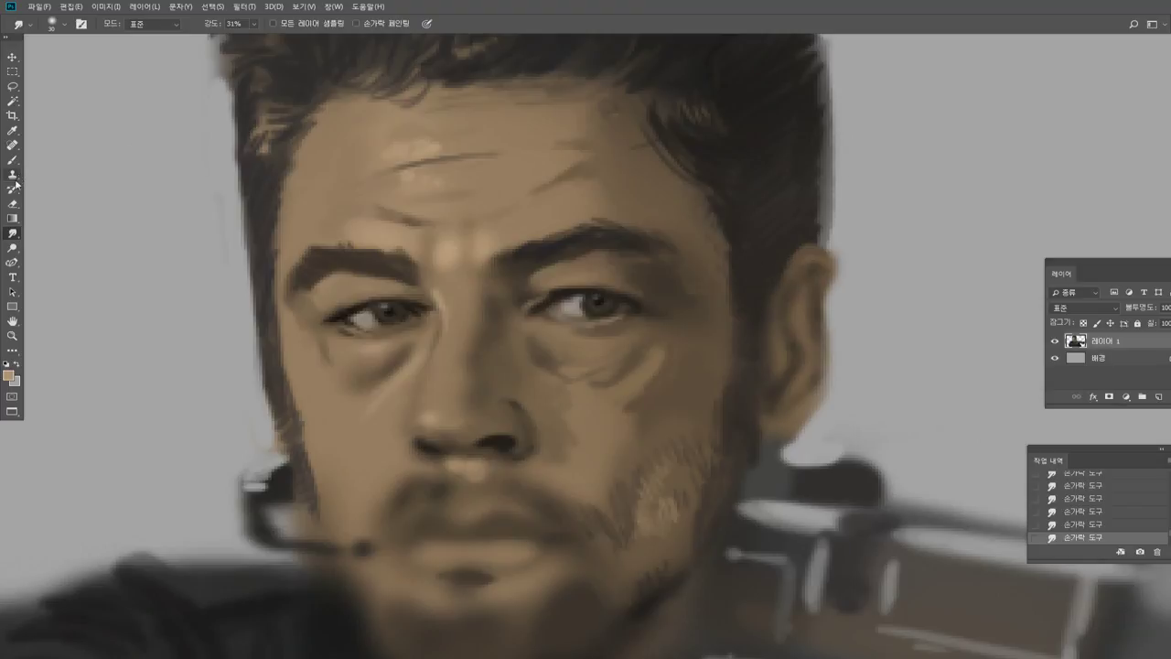
Brush sampled brown skin and shadow tones into the inner folds of the ear.
key(b)
alt+click(605, 251)
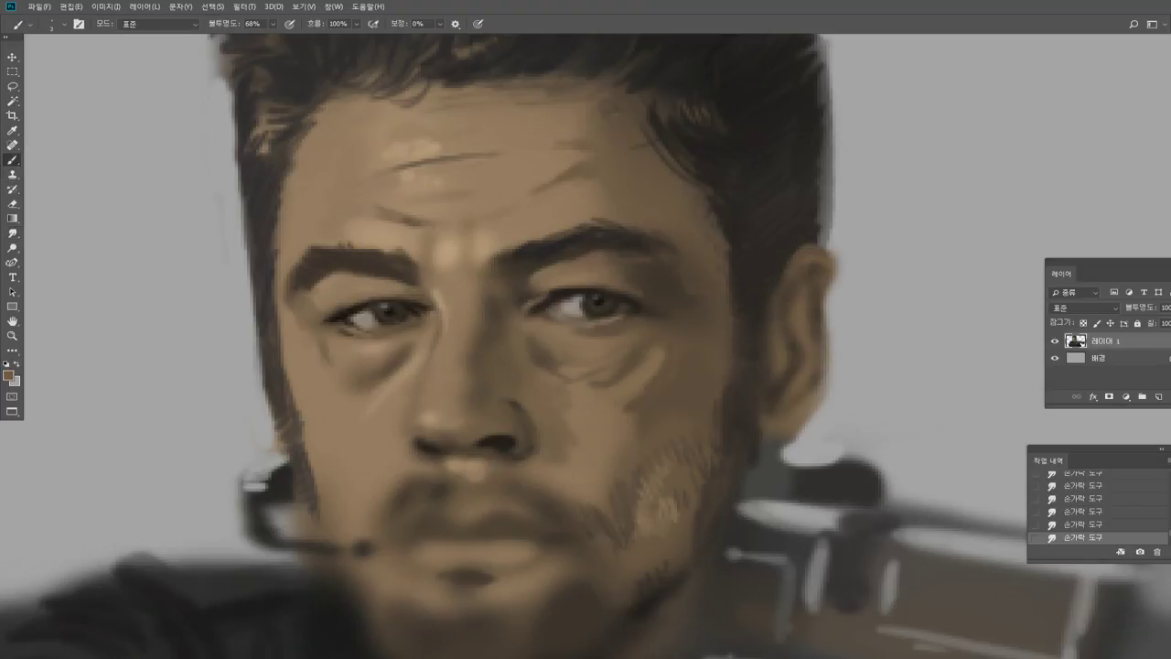
alt+click(631, 376)
mouse_move(782, 339)
mouse_down()
mouse_move(783, 383)
mouse_move(801, 342)
mouse_up()
alt+click(798, 362)
drag(801, 336, 809, 355)
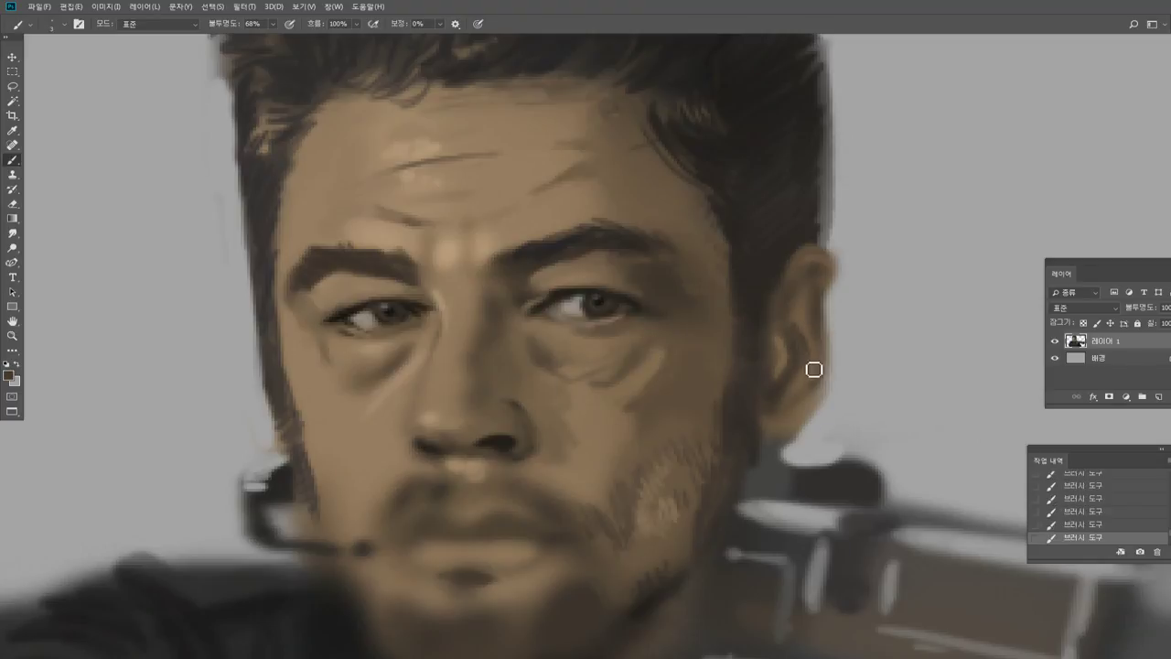
Paint a light skin-tone highlight along the lower inner rim of the ear.
alt+click(653, 394)
alt+click(495, 228)
drag(805, 395, 817, 360)
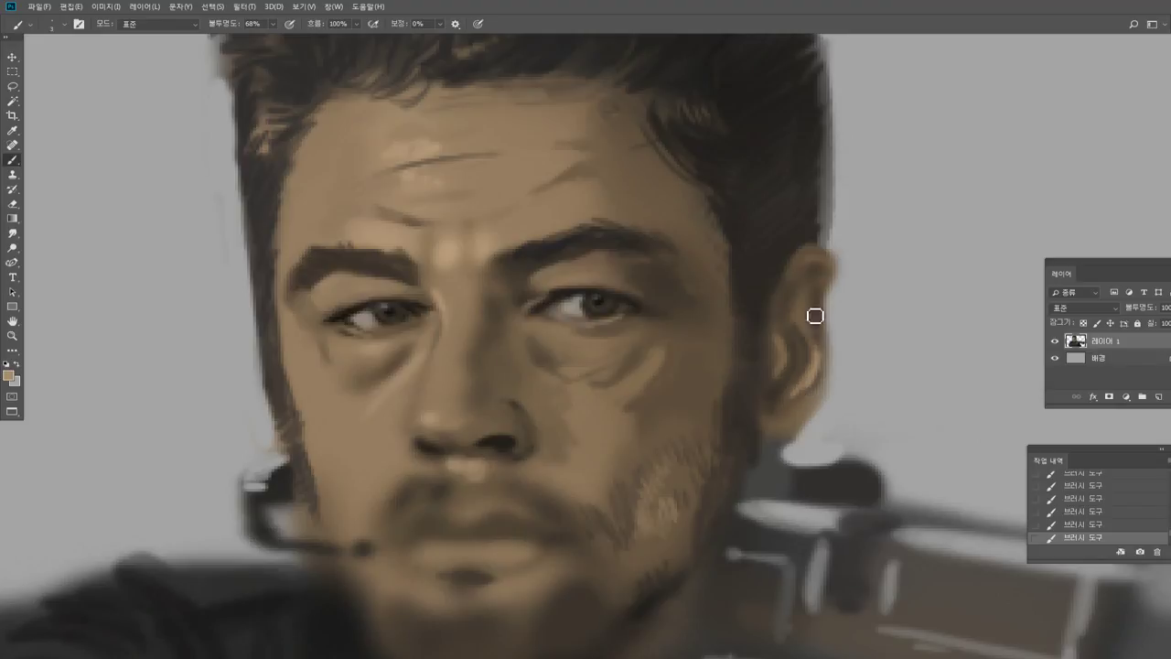
Paint a light skin-tone highlight along the ear's rim and refine its inner folds and lower shadow with sampled tones.
drag(778, 308, 820, 262)
alt+click(815, 269)
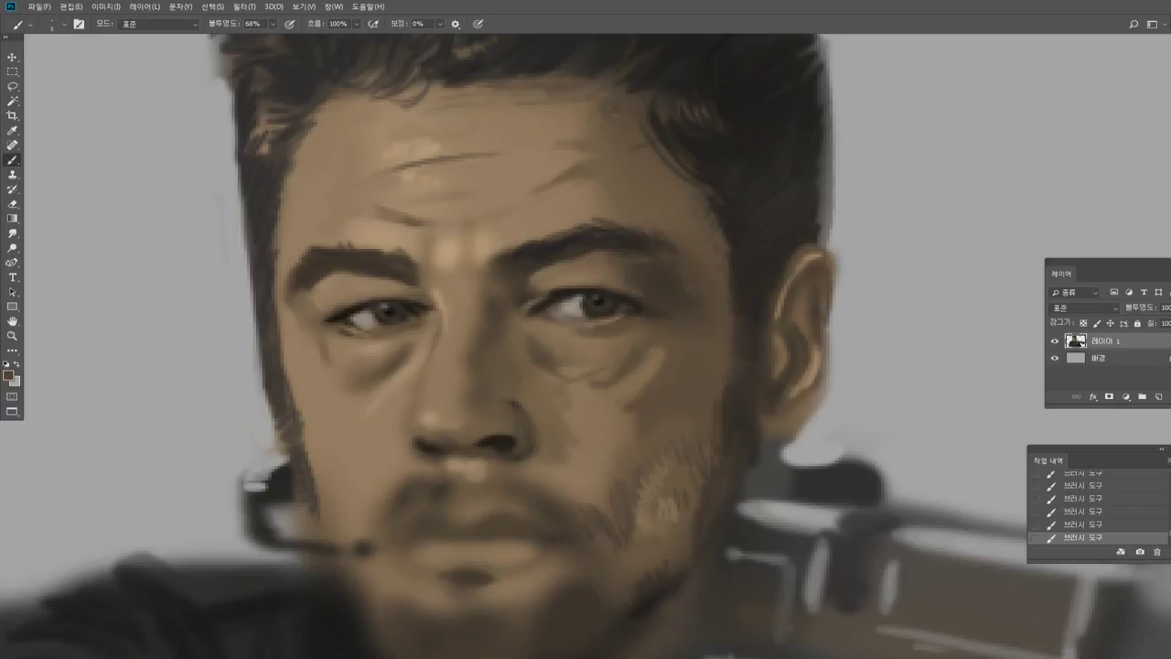
alt+click(791, 411)
drag(792, 394, 772, 405)
alt+click(783, 409)
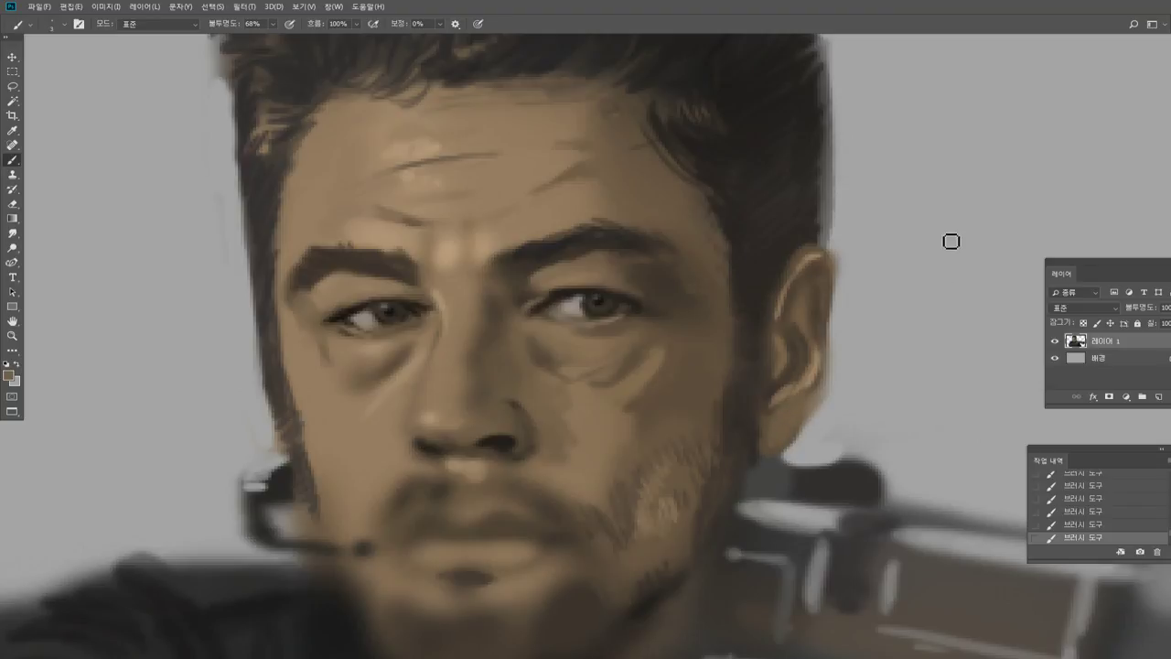
Paint the black earpiece details below the earlobe and a light grey block between them and the jaw.
alt+click(744, 444)
alt+click(600, 294)
mouse_move(802, 466)
mouse_down()
mouse_move(777, 492)
mouse_move(774, 471)
mouse_move(801, 450)
mouse_move(781, 481)
mouse_move(798, 471)
mouse_move(807, 490)
mouse_move(821, 474)
mouse_move(820, 507)
mouse_move(815, 461)
mouse_up()
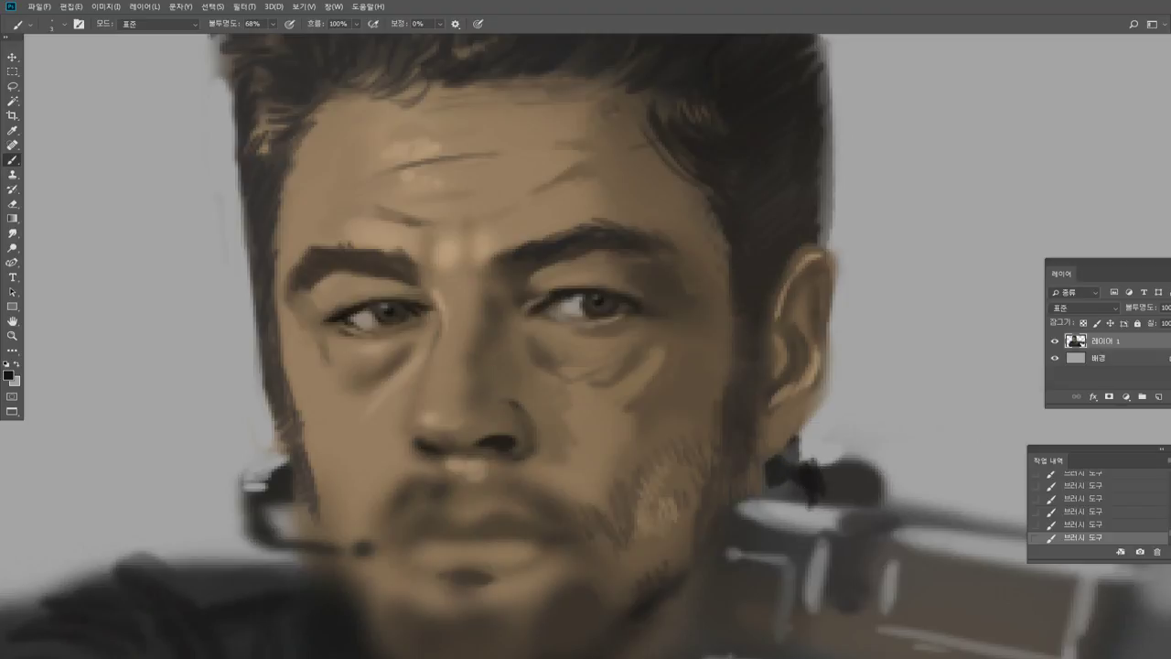
alt+click(780, 512)
mouse_move(749, 472)
mouse_down()
mouse_move(748, 509)
mouse_move(766, 486)
mouse_move(804, 491)
mouse_move(745, 479)
mouse_move(759, 472)
mouse_move(733, 513)
mouse_up()
alt+click(771, 484)
alt+click(803, 476)
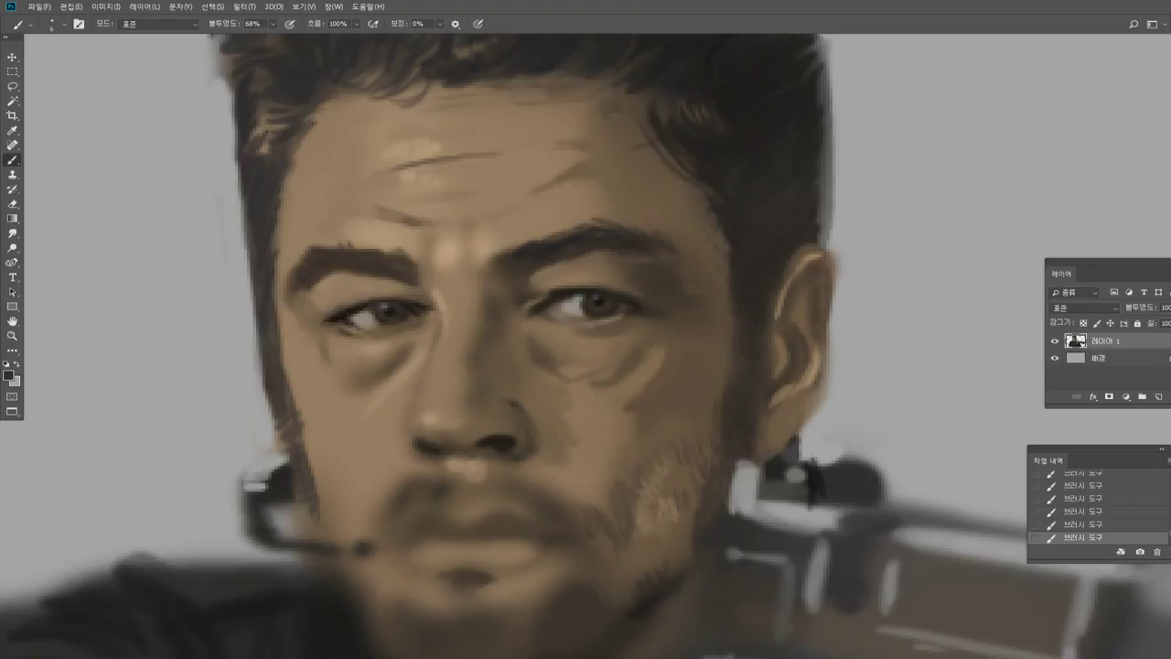
Paint the dark grey upper body of the gun beside the jaw and extend the light outline of its nearest panel.
alt+click(762, 552)
drag(796, 535, 760, 529)
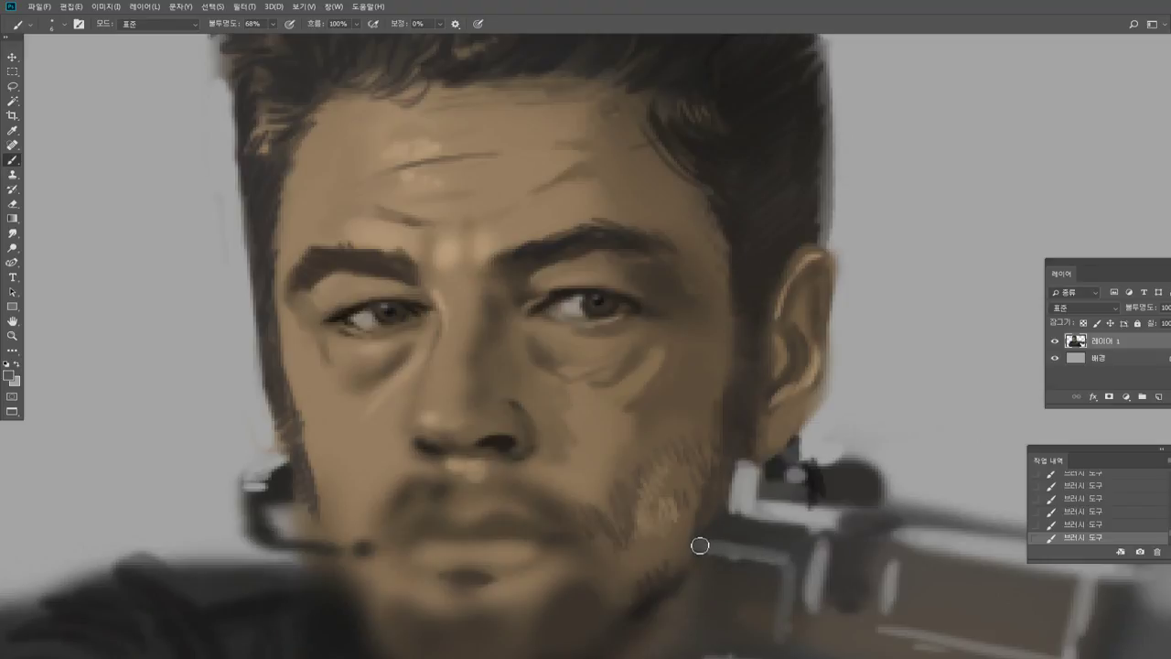
drag(693, 544, 688, 629)
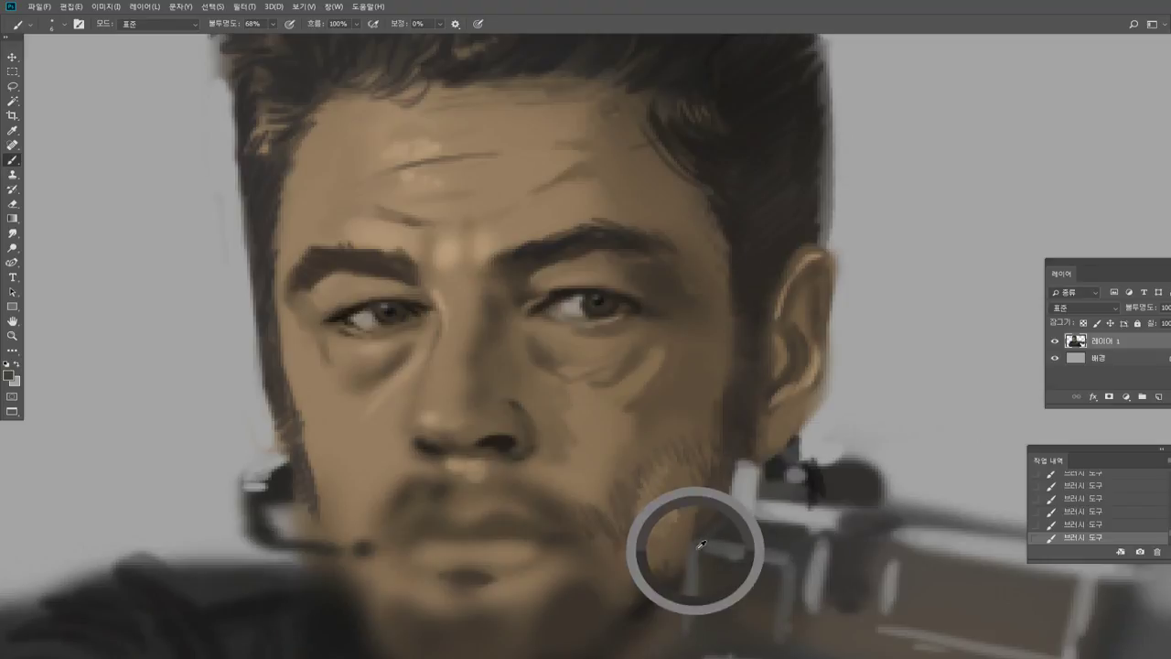
alt+click(737, 509)
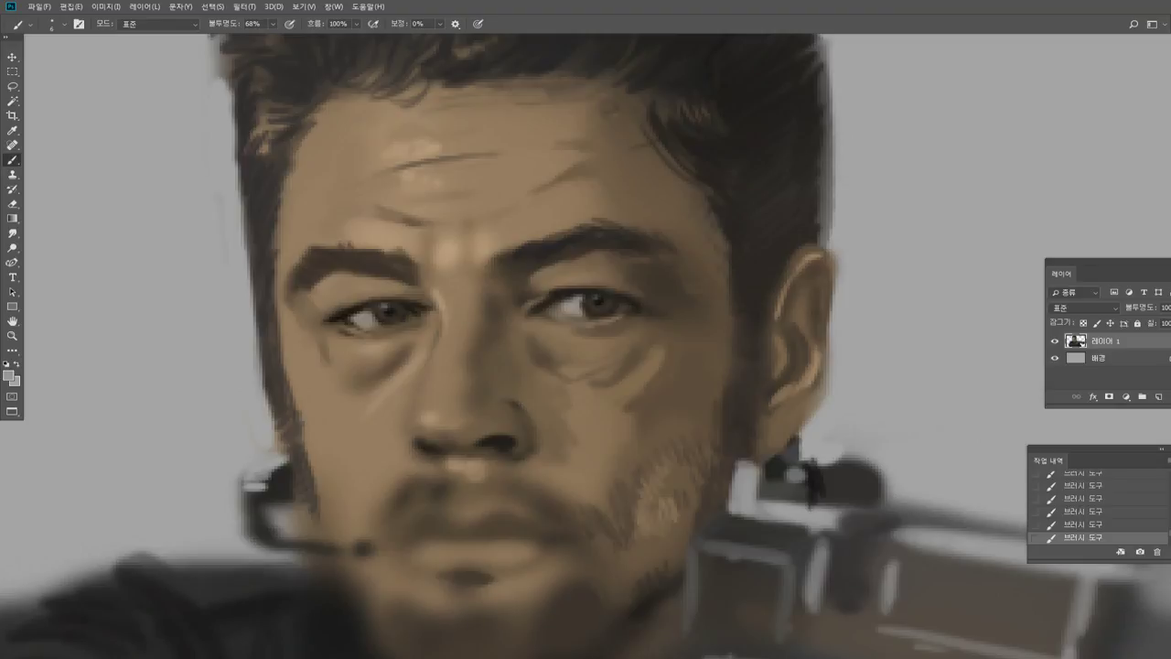
Paint dark moustache hairs from below the nose to the mouth corner on the gun side, using a sampled hair colour.
alt+click(760, 226)
mouse_move(502, 483)
mouse_down()
mouse_move(499, 502)
mouse_move(533, 503)
mouse_up()
key(bracketleft)
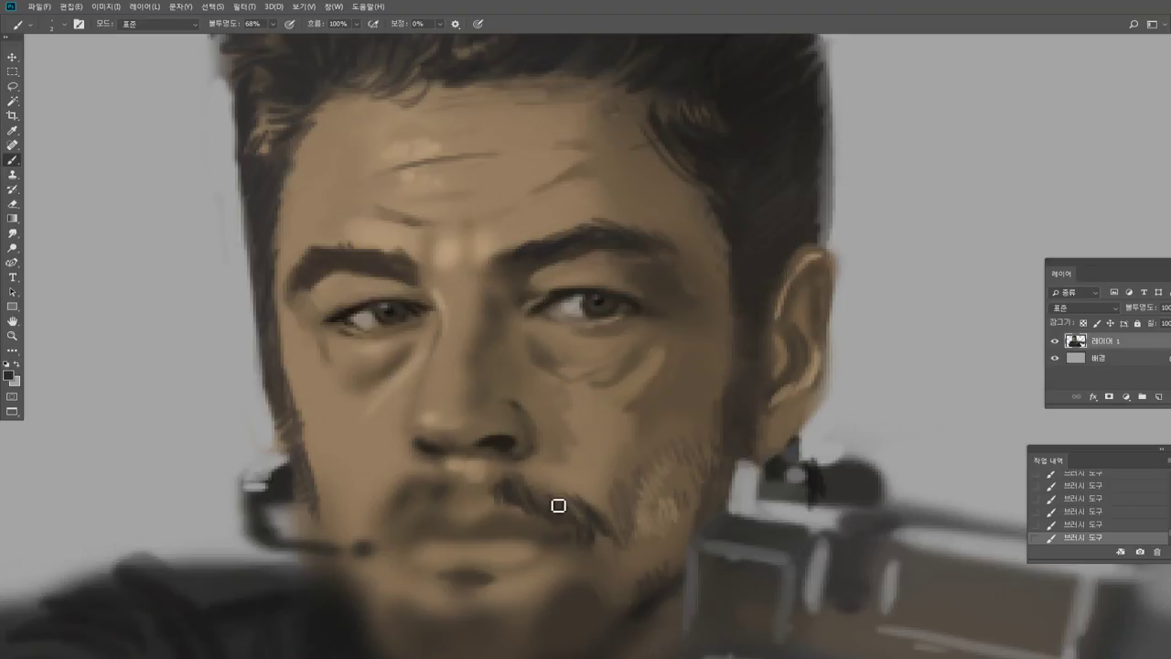
Paint the dark line between the lips with their outline, and add hairs to the moustache half on the microphone side.
alt+click(601, 300)
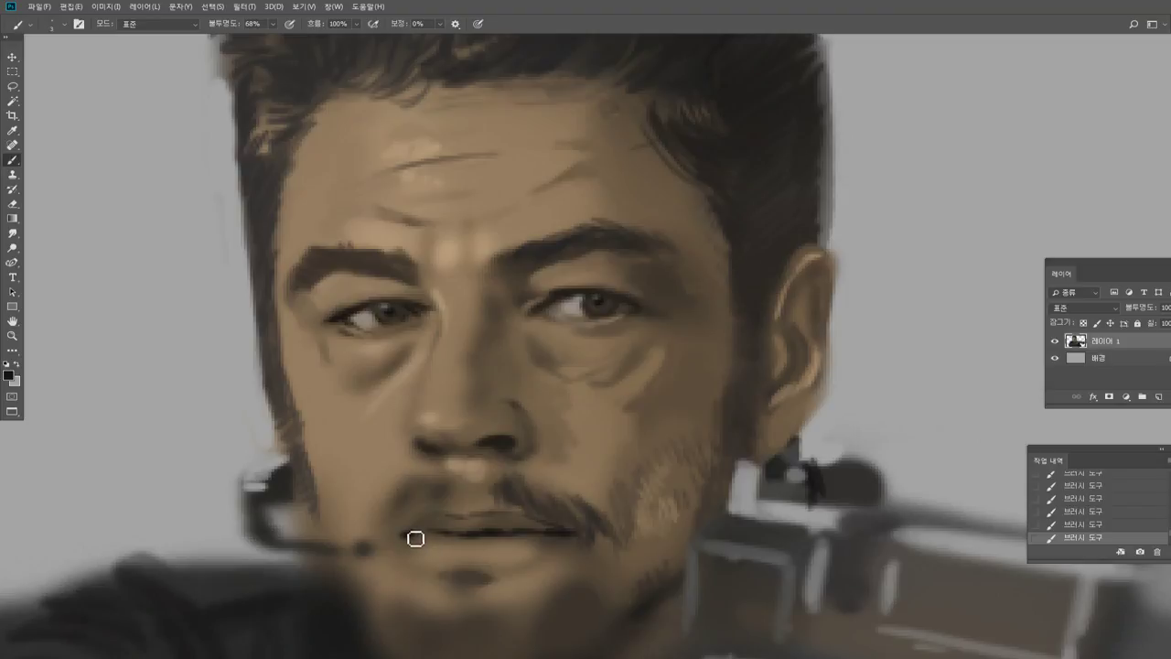
drag(411, 535, 428, 530)
alt+click(524, 543)
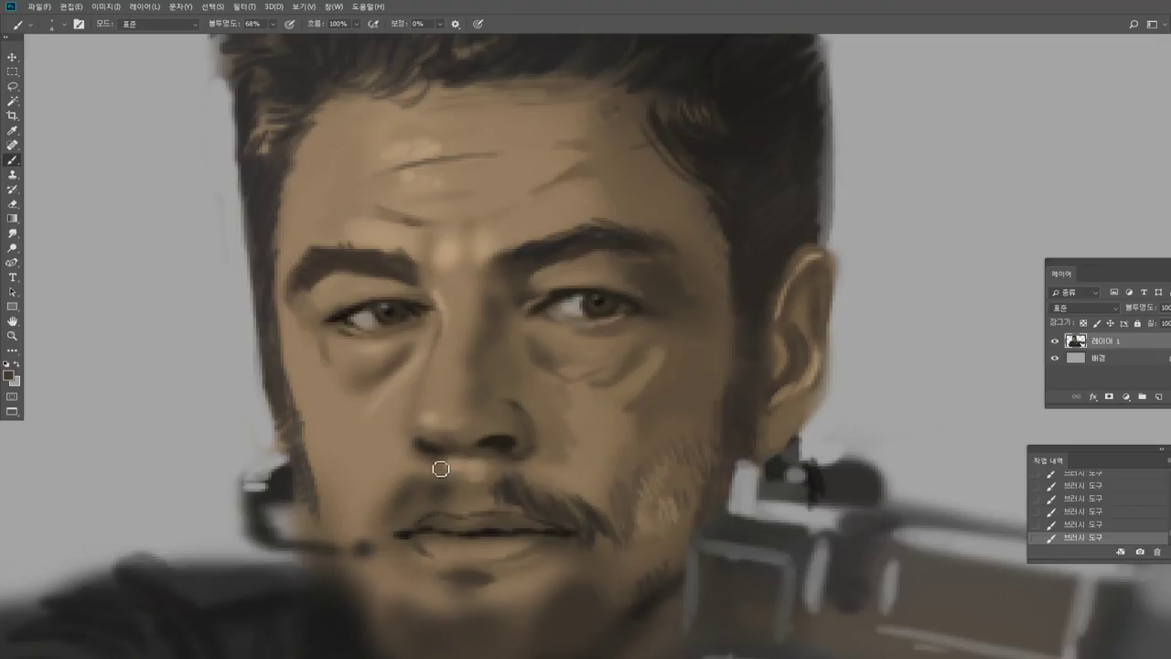
key(bracketleft)
key(bracketleft)
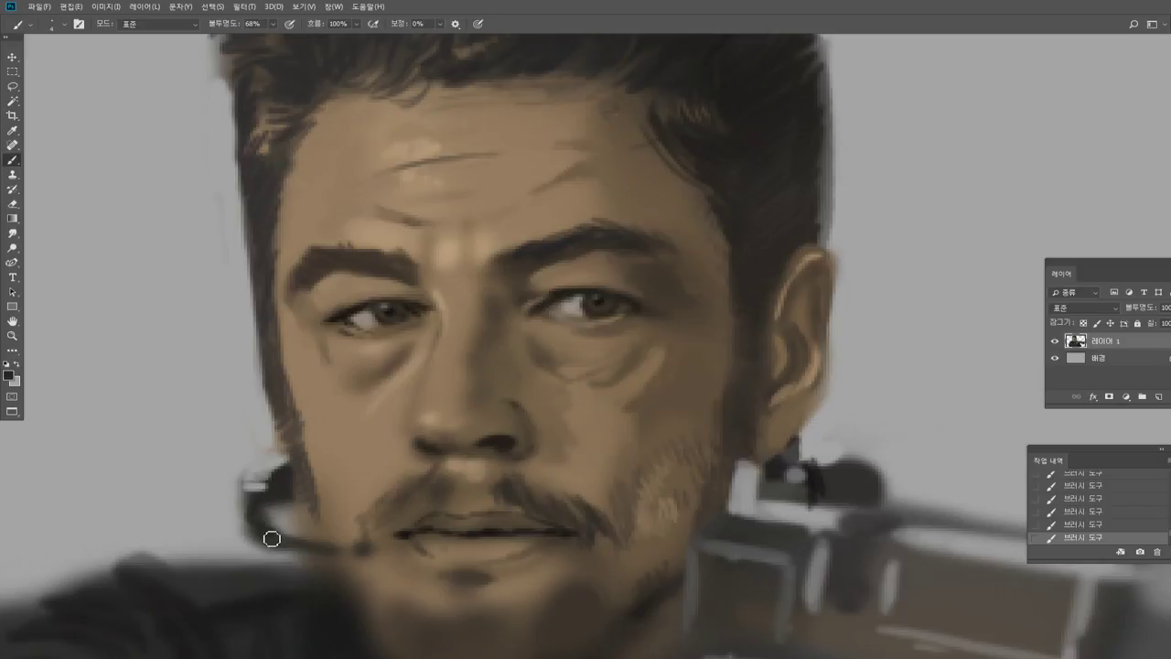
Paint the headset's dark microphone boom up to the mouth and add a light highlight along its curve.
drag(346, 554, 401, 555)
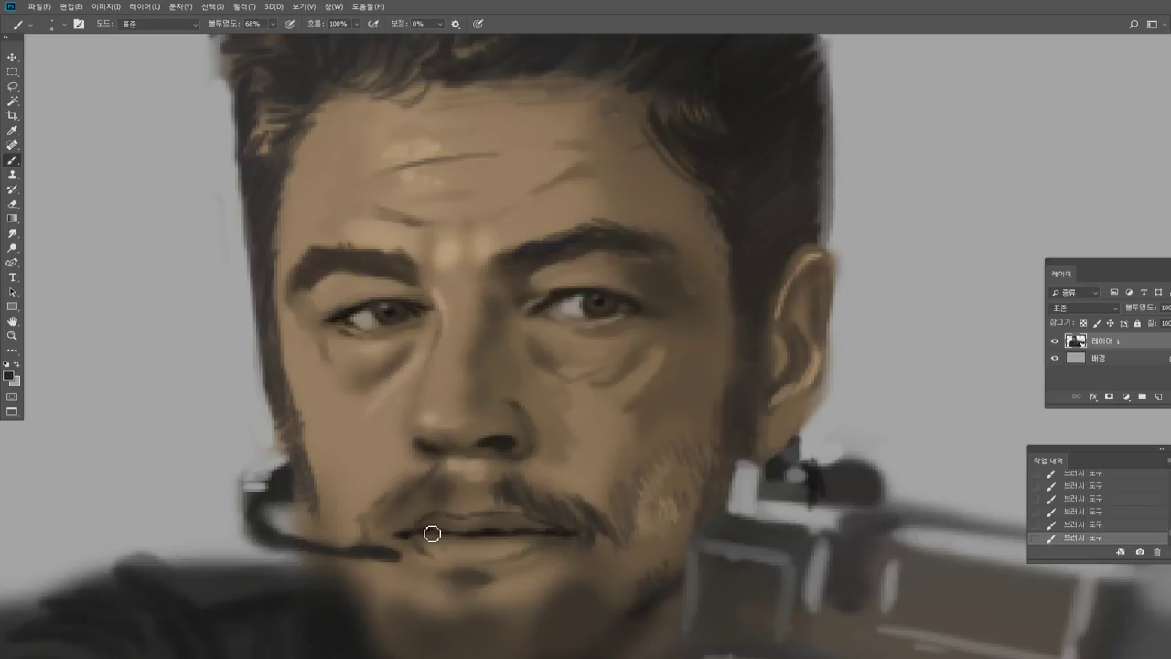
alt+click(270, 459)
mouse_move(262, 502)
mouse_down()
mouse_move(256, 518)
mouse_move(282, 538)
mouse_move(383, 553)
mouse_up()
alt+click(271, 539)
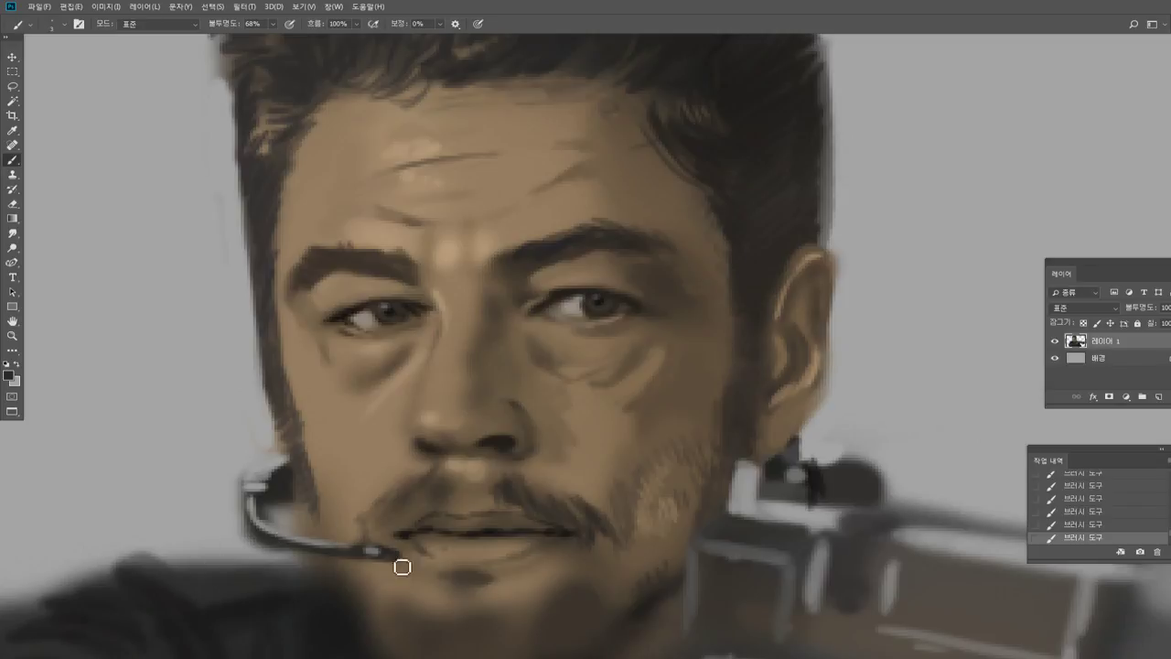
Add short stubble strokes at the mouth corner just above the microphone tip.
alt+click(376, 524)
drag(384, 533, 368, 527)
alt+click(402, 537)
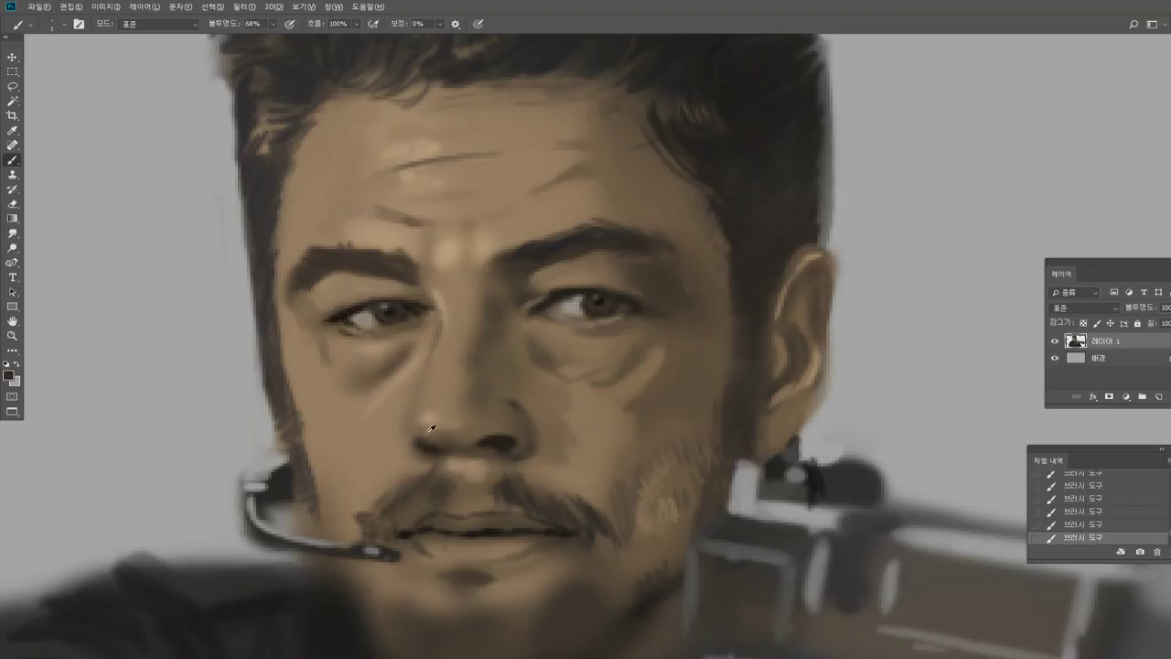
Paint a light skin-tone edge along the upper lip and shade the lip below it with a sampled brown.
alt+click(392, 386)
mouse_move(420, 533)
mouse_down()
mouse_move(418, 523)
mouse_move(448, 512)
mouse_move(477, 516)
mouse_up()
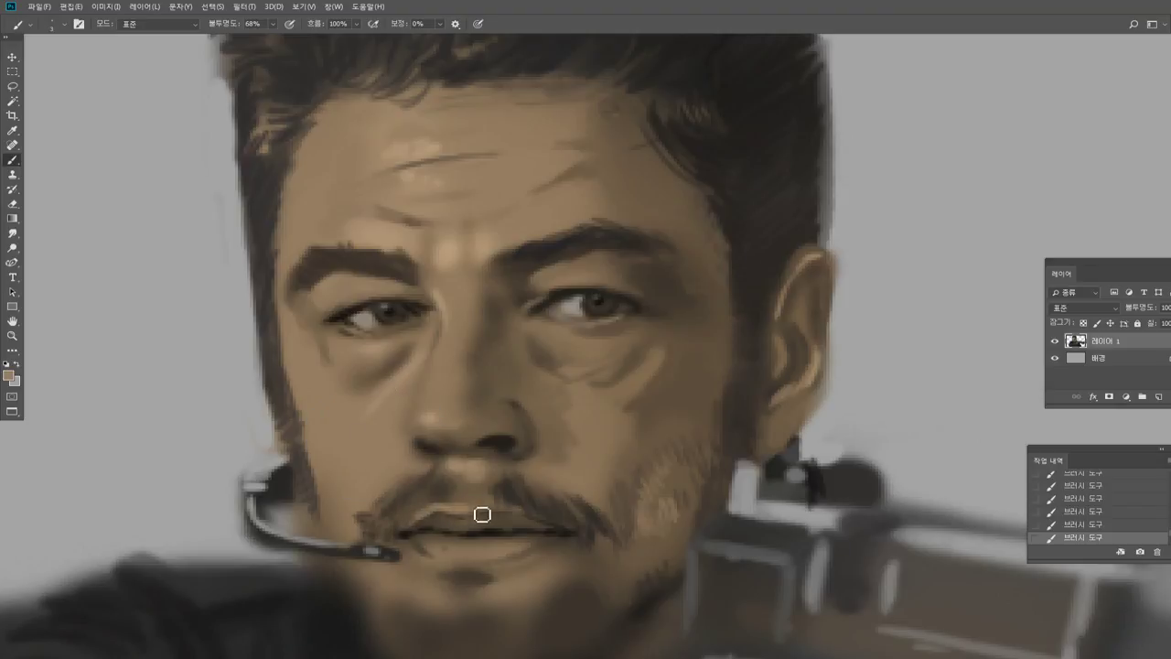
alt+click(455, 525)
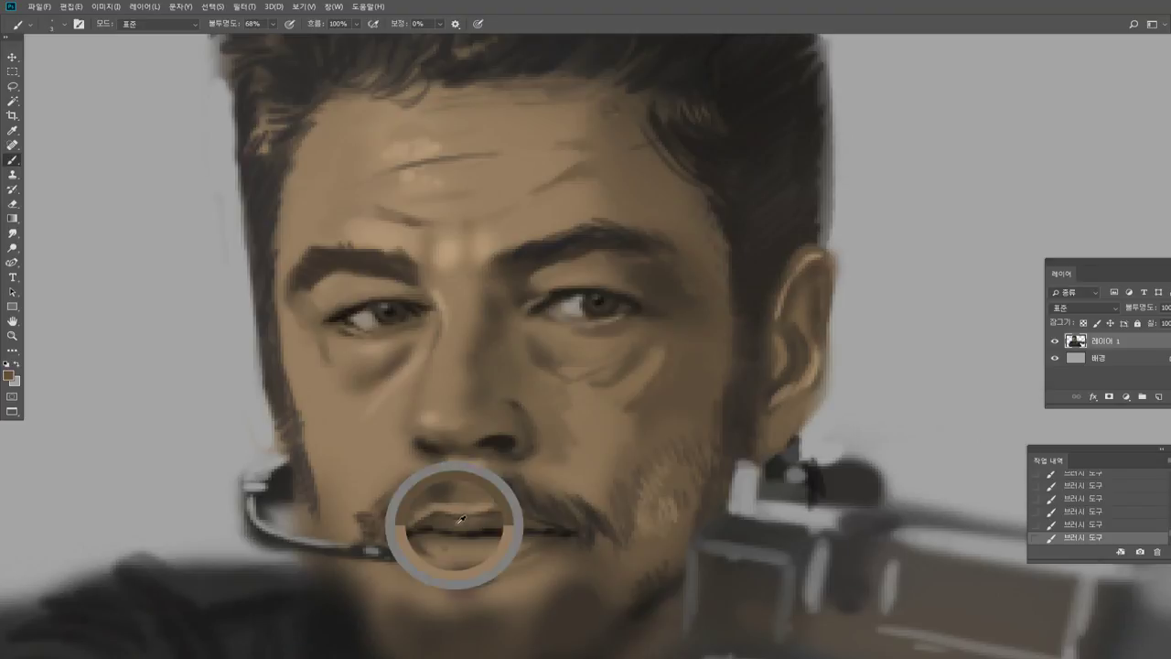
drag(456, 524, 432, 521)
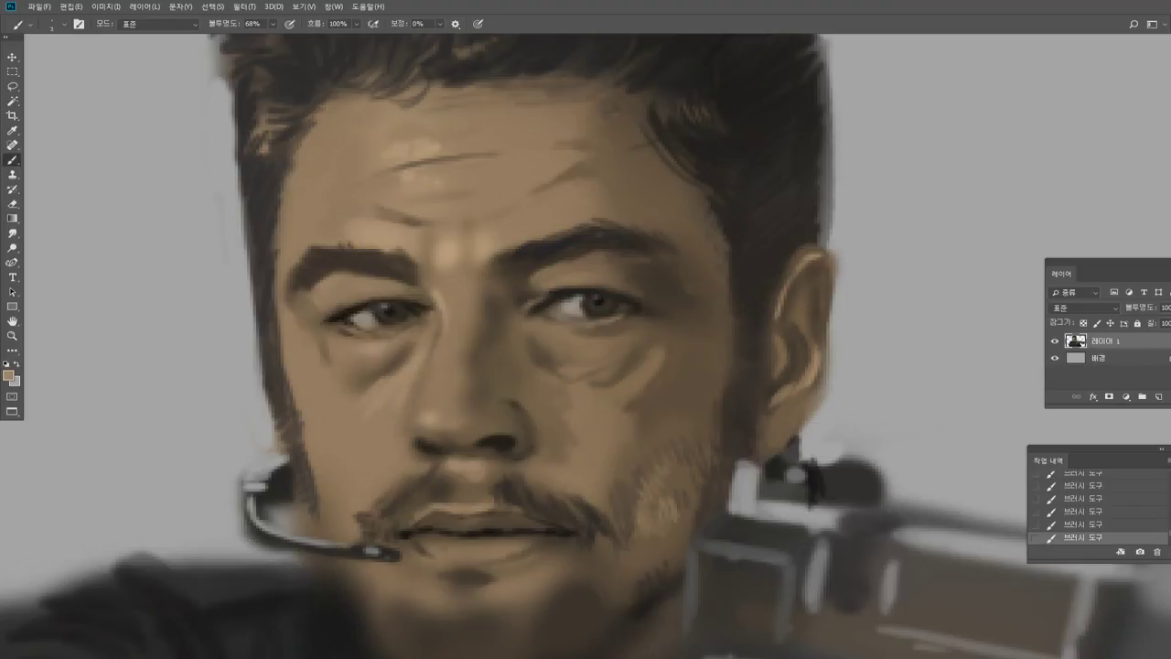
Paint beard hairs down the cheek and jaw beside the gun, alternating sampled light and dark brown tones.
alt+click(599, 406)
alt+click(476, 459)
alt+click(513, 479)
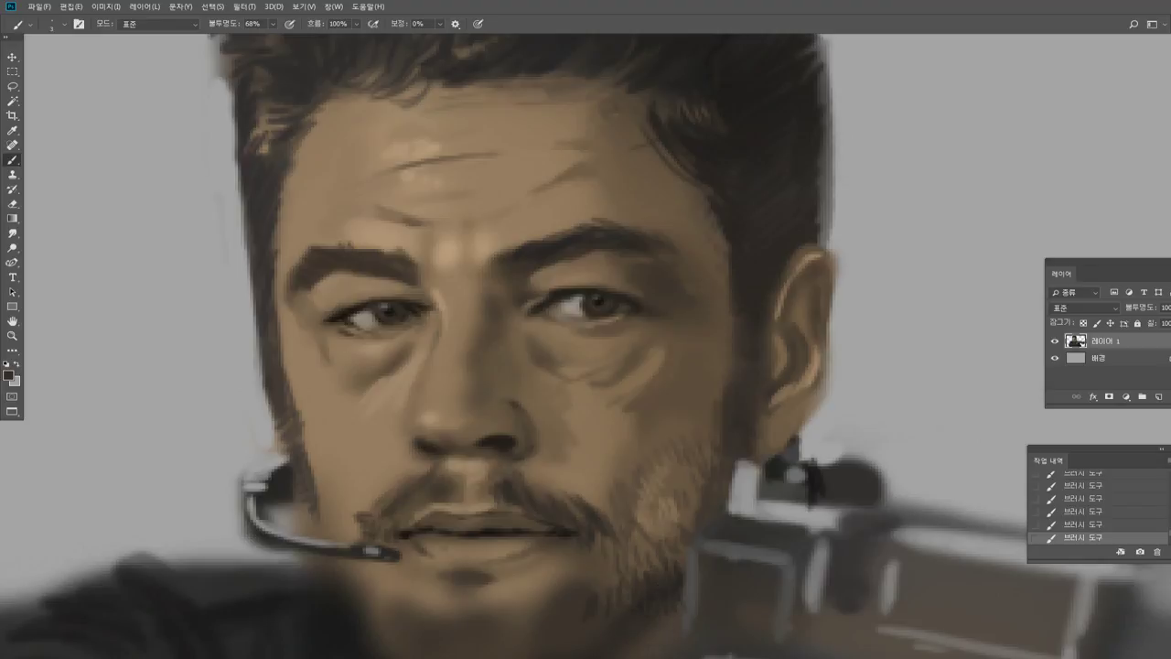
alt+click(617, 591)
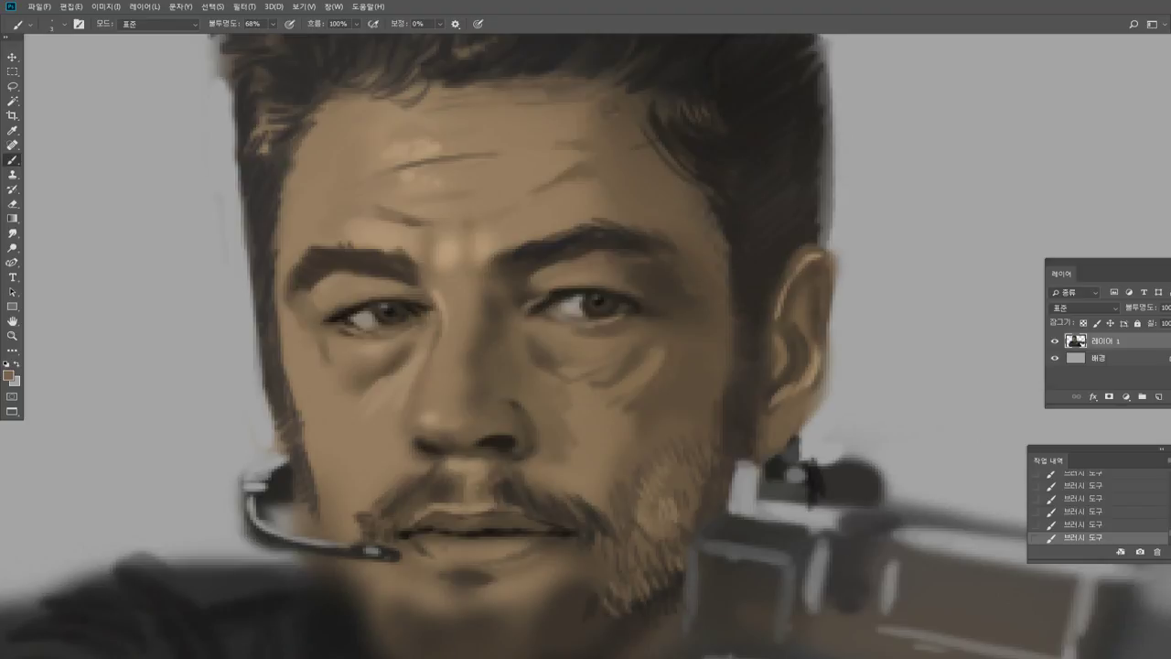
Paint stubble along the cheek and jaw edge around the microphone boom with a sampled beard colour.
key(z)
alt+click(477, 392)
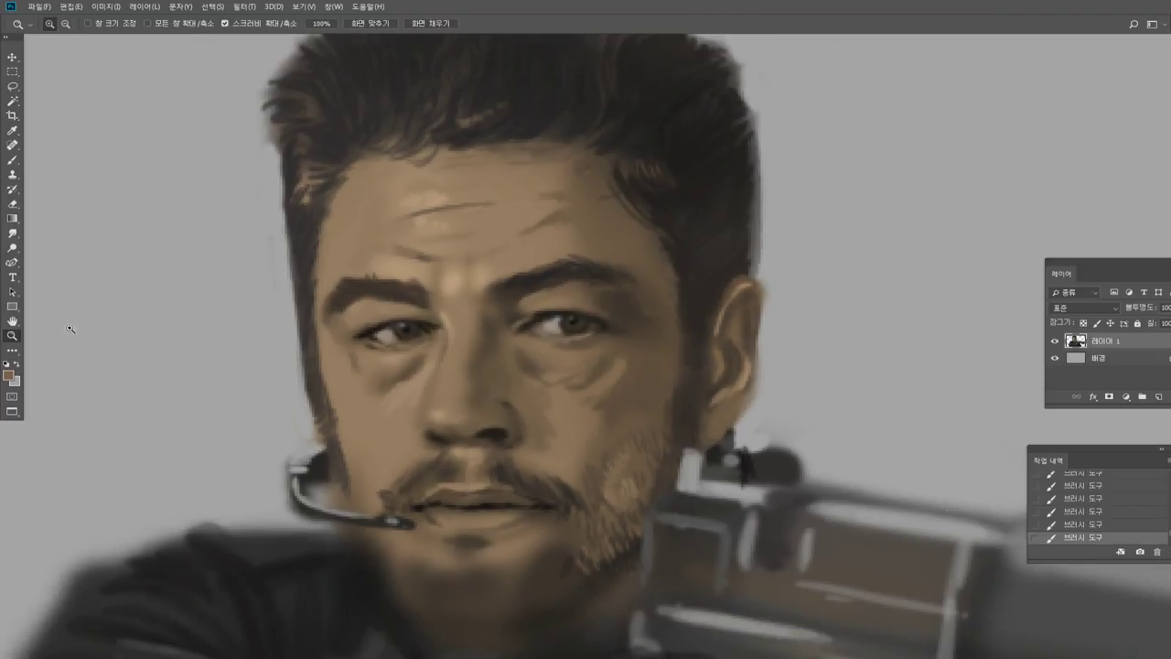
click(12, 321)
drag(484, 320, 489, 272)
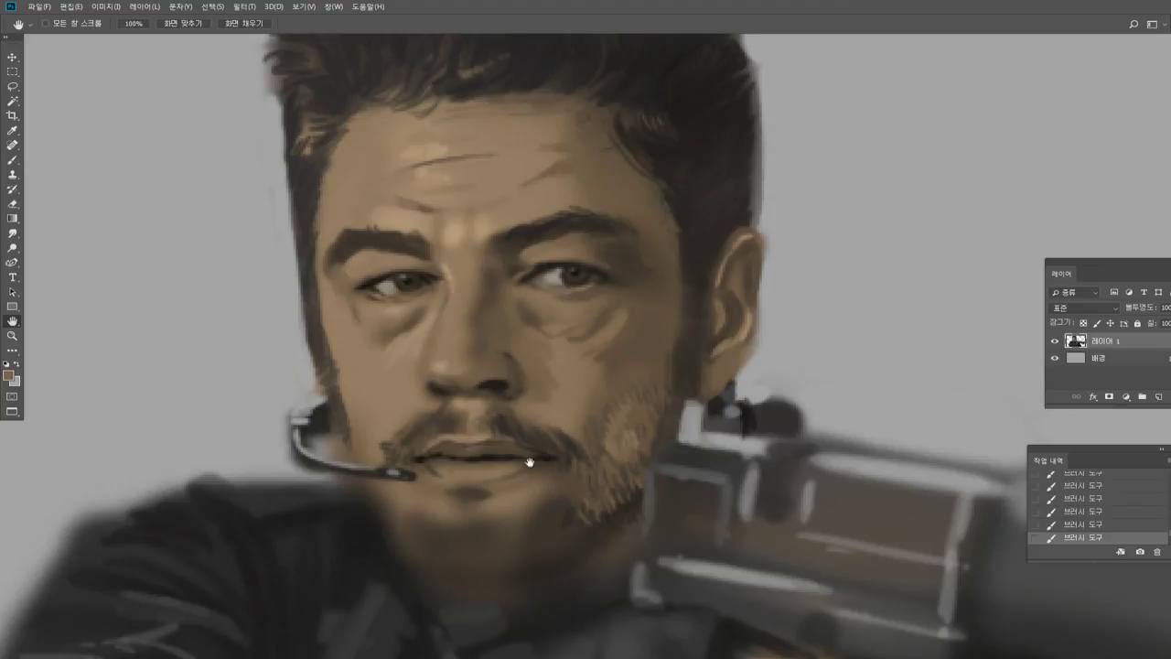
click(15, 159)
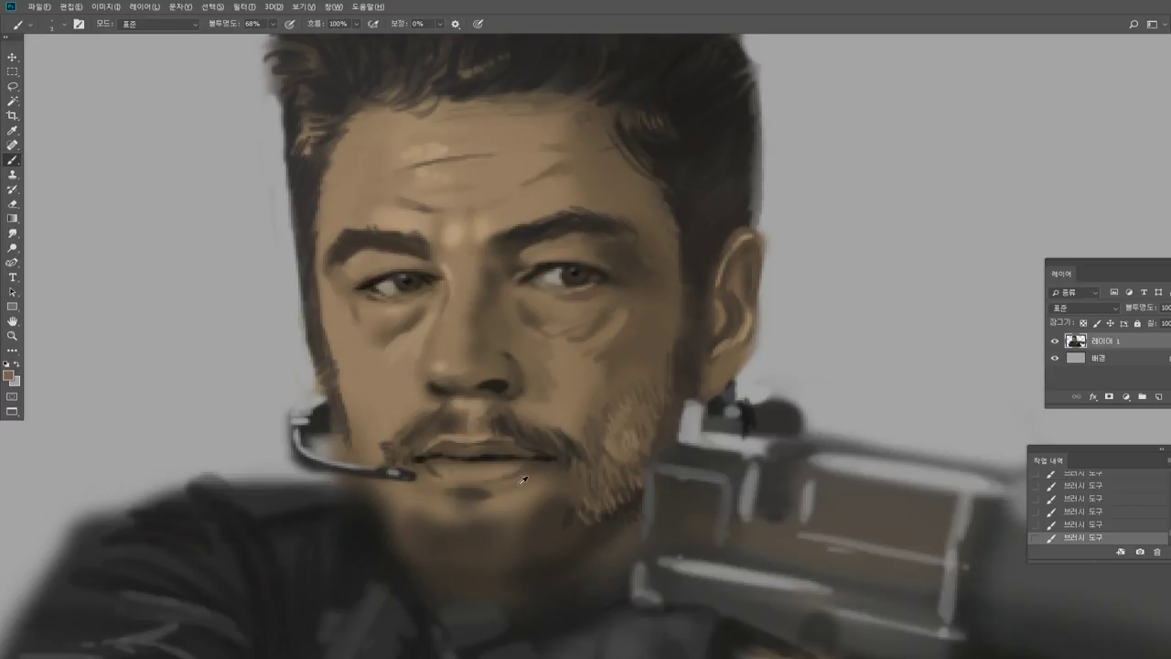
alt+click(408, 419)
drag(346, 447, 353, 461)
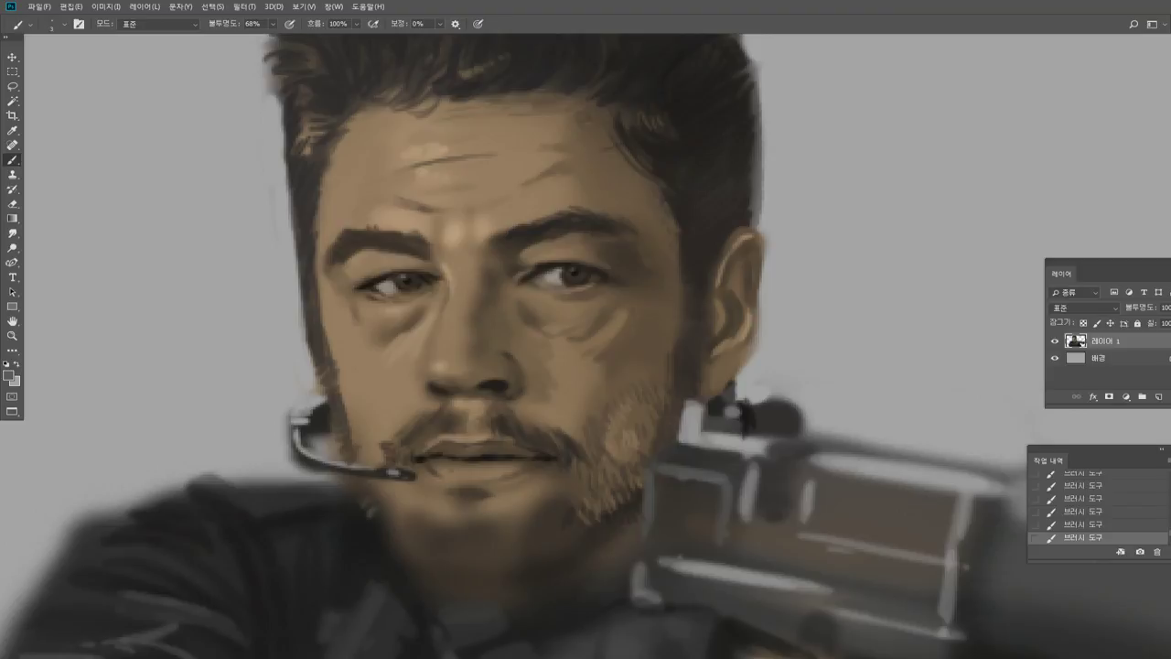
Paint the dark beard patch below the lower lip and extend its hairs across the chin toward the gun.
alt+click(471, 498)
mouse_move(451, 502)
mouse_down()
mouse_move(456, 511)
mouse_move(491, 499)
mouse_up()
drag(503, 486, 505, 500)
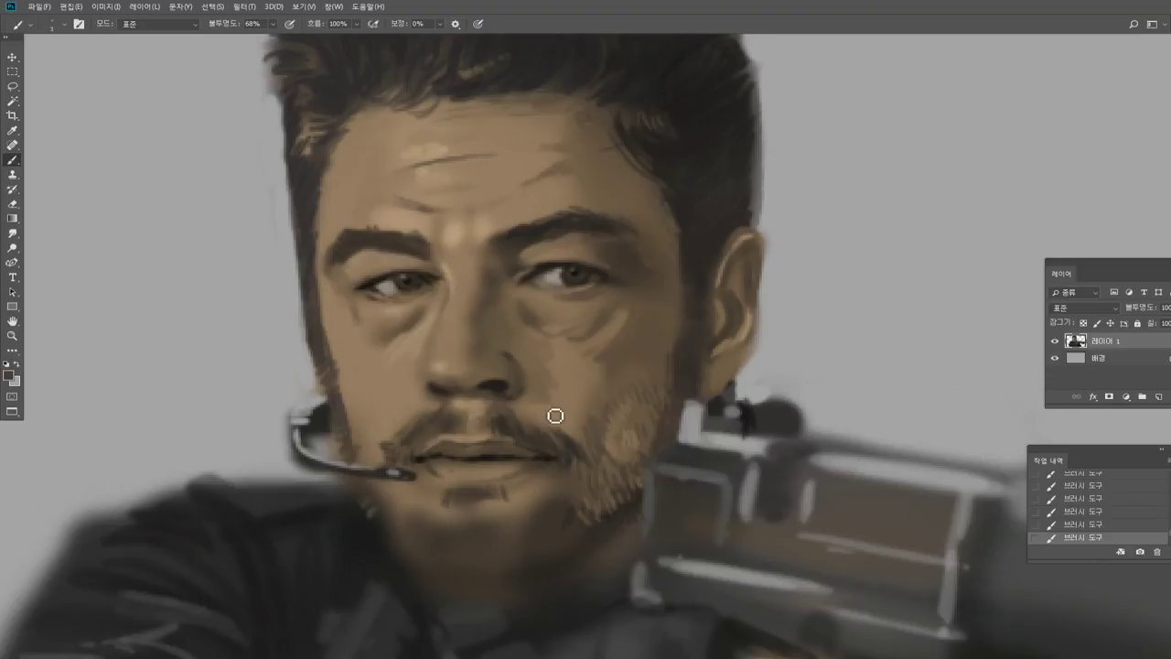
alt+click(576, 265)
mouse_move(469, 494)
mouse_down()
mouse_move(473, 507)
mouse_move(536, 505)
mouse_up()
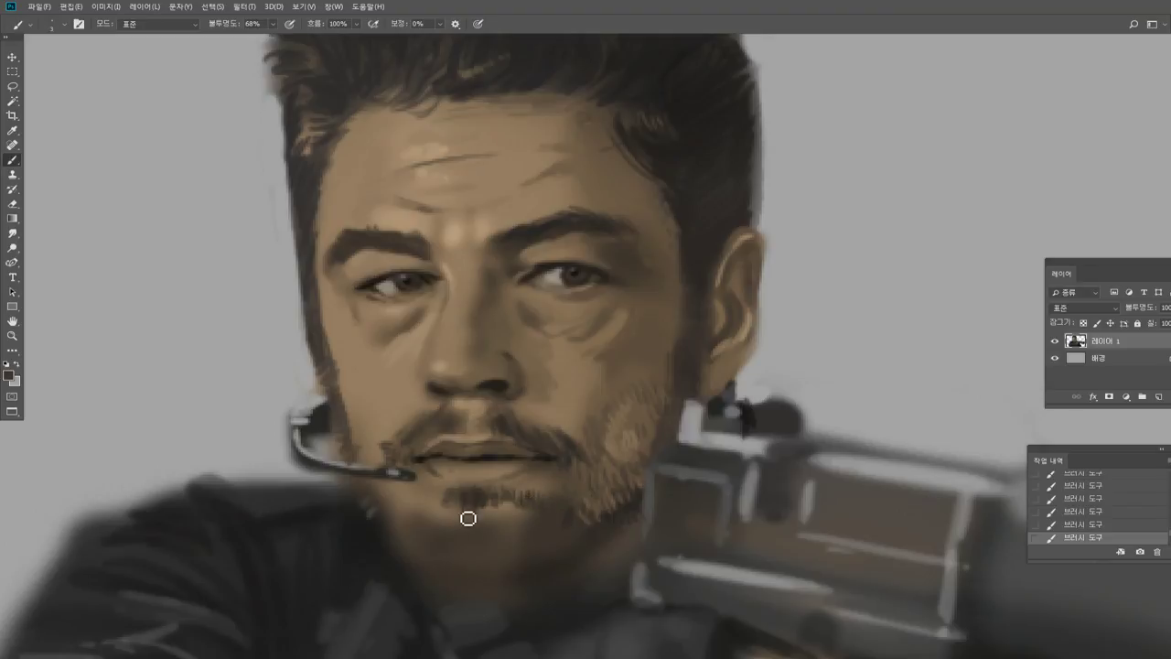
Fill the chin and lower jaw with brown beard strokes and soften them with the Smudge tool.
mouse_move(468, 518)
mouse_down()
mouse_move(444, 510)
mouse_move(400, 525)
mouse_up()
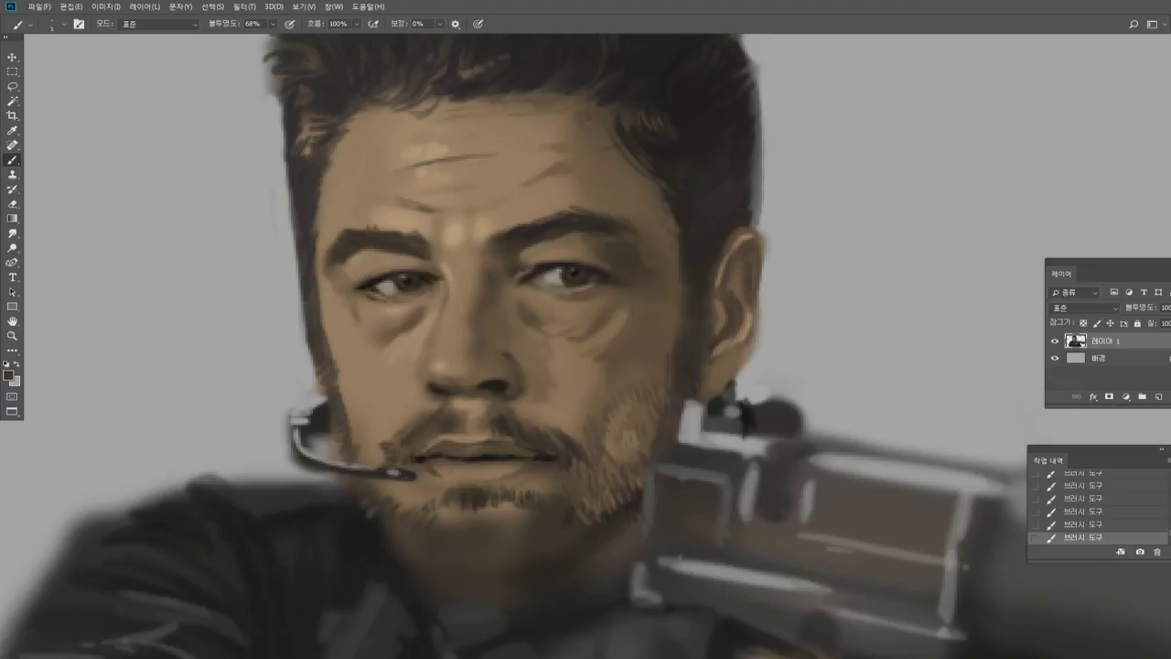
alt+click(521, 510)
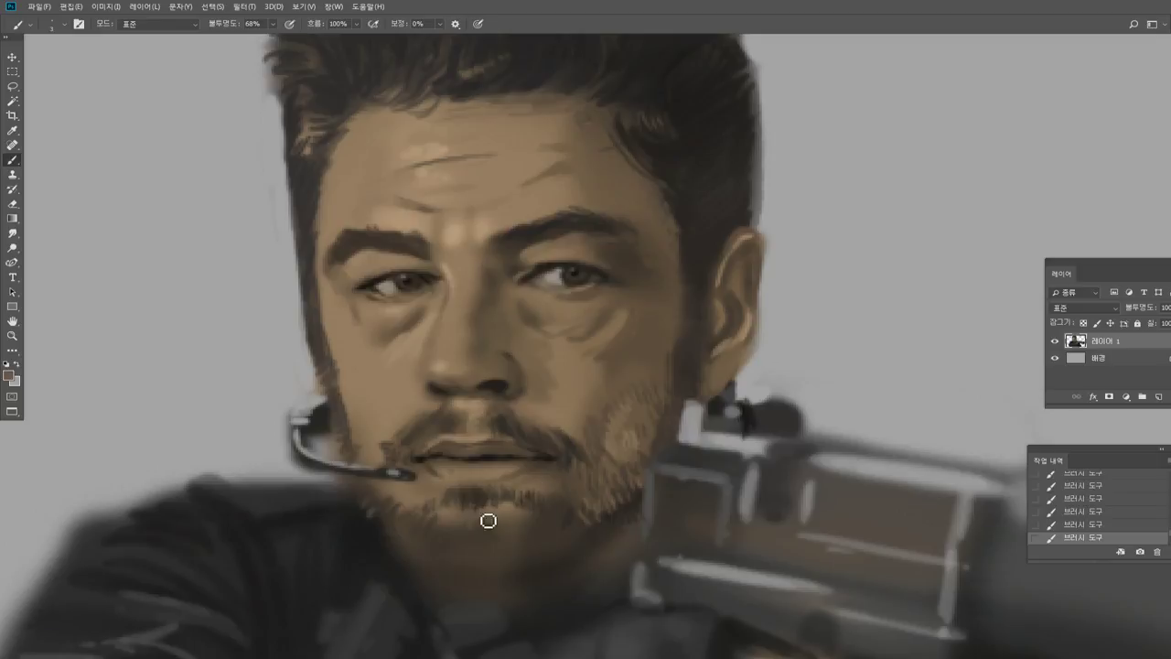
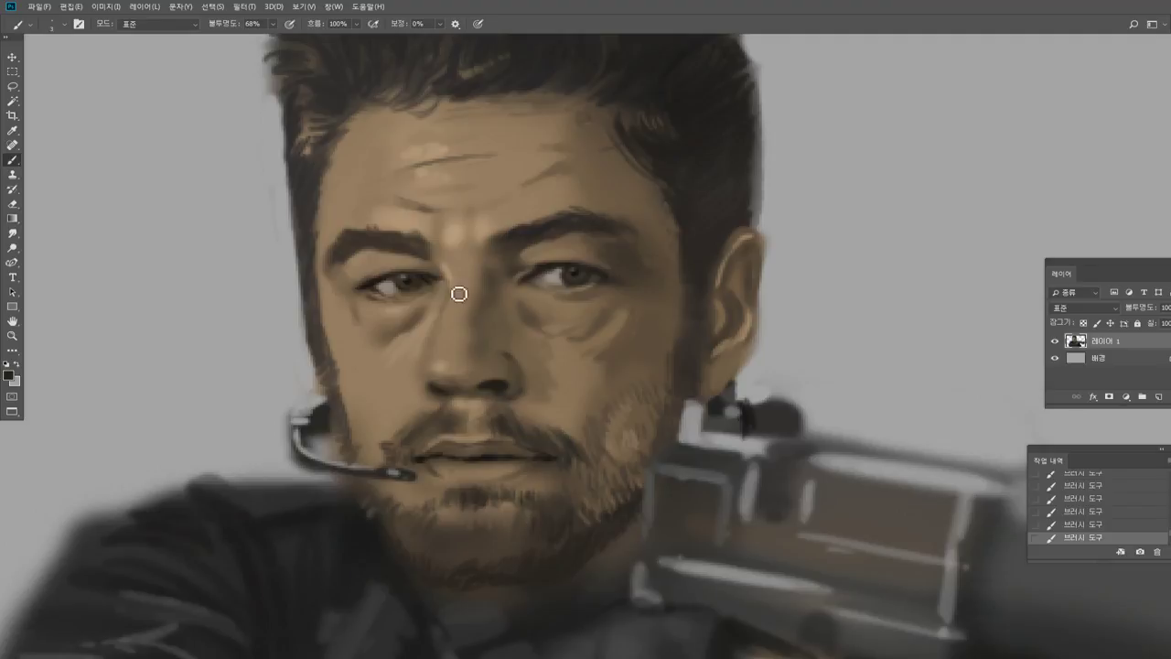
click(12, 234)
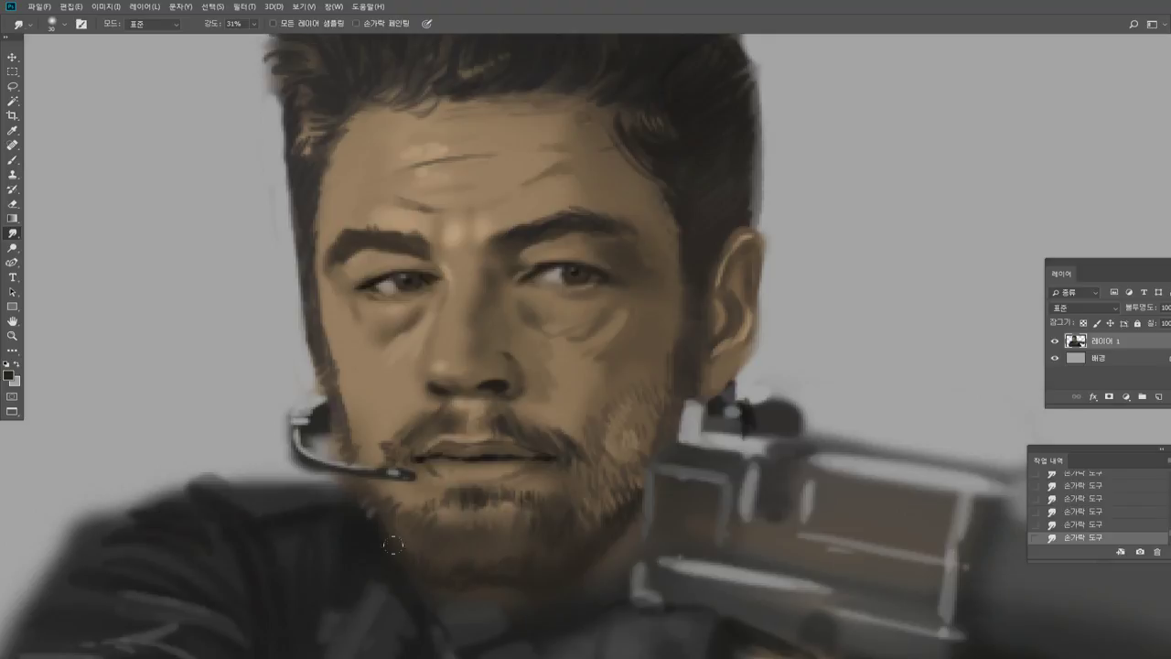
Paint short light hairs on the chin below the lip using the grey sampled from the background.
key(b)
alt+click(157, 257)
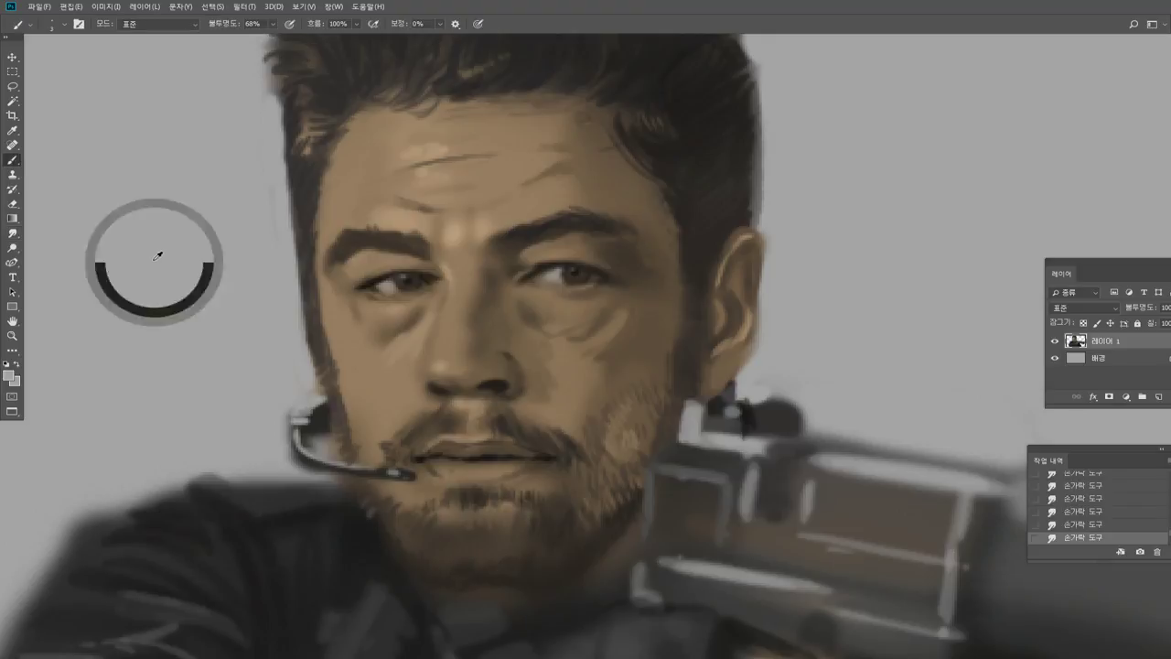
drag(452, 513, 436, 515)
drag(442, 502, 455, 518)
drag(460, 506, 468, 523)
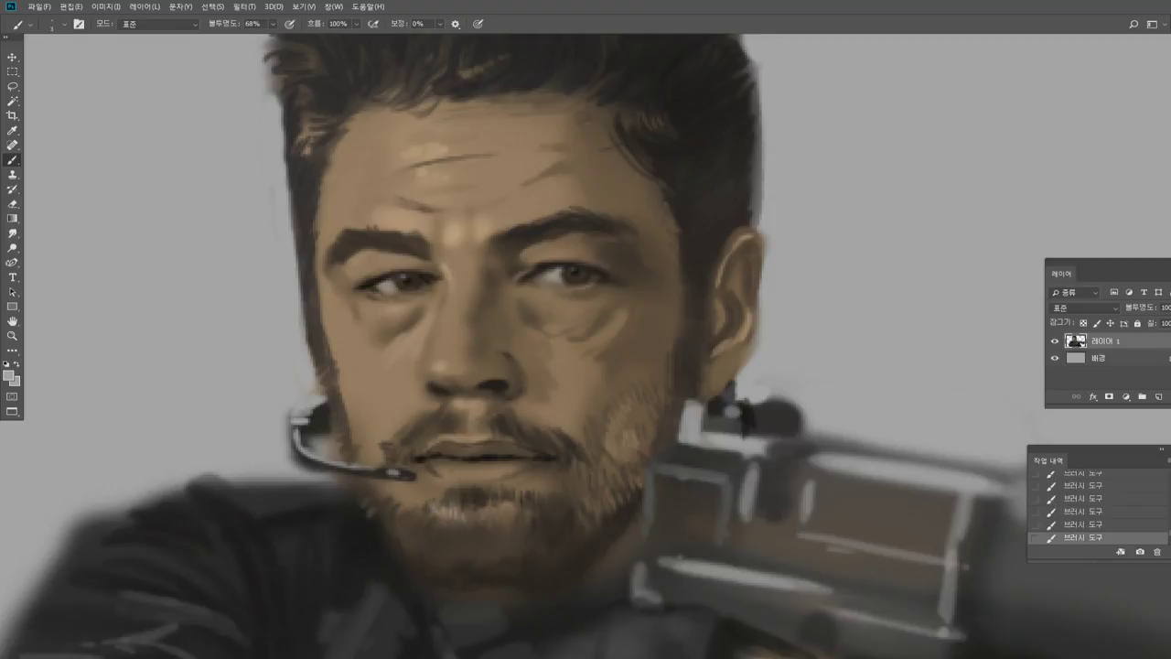
Paint grey and white hairs along the beard's lower edge from the jaw to under the chin, using sampled grey tones.
alt+click(296, 453)
key(bracketright)
alt+click(274, 475)
drag(416, 561, 440, 584)
mouse_move(393, 533)
mouse_down()
mouse_move(411, 561)
mouse_move(388, 523)
mouse_move(438, 586)
mouse_up()
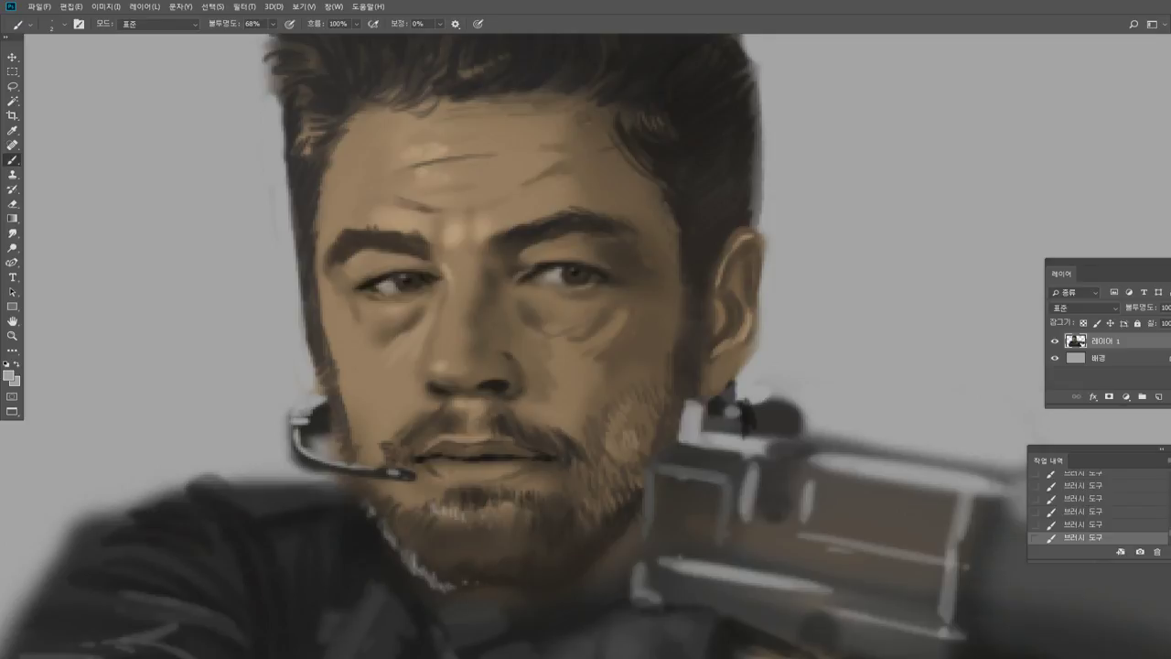
mouse_move(502, 575)
mouse_down()
mouse_move(534, 570)
mouse_move(511, 592)
mouse_move(537, 593)
mouse_move(480, 588)
mouse_up()
alt+click(437, 574)
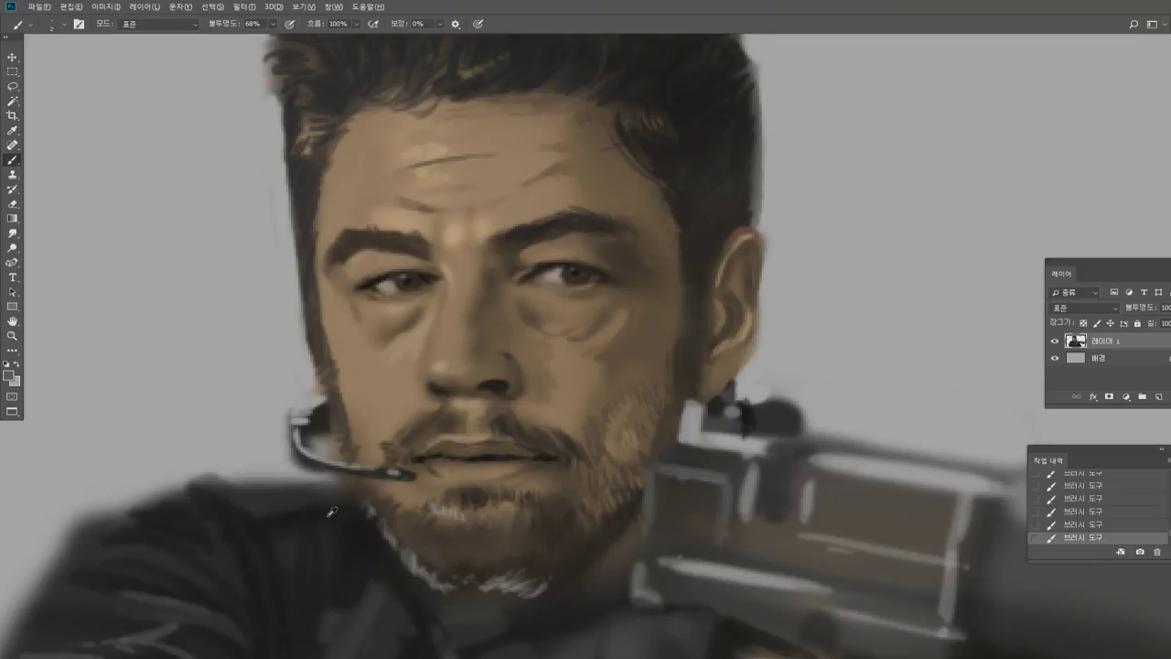
alt+click(293, 458)
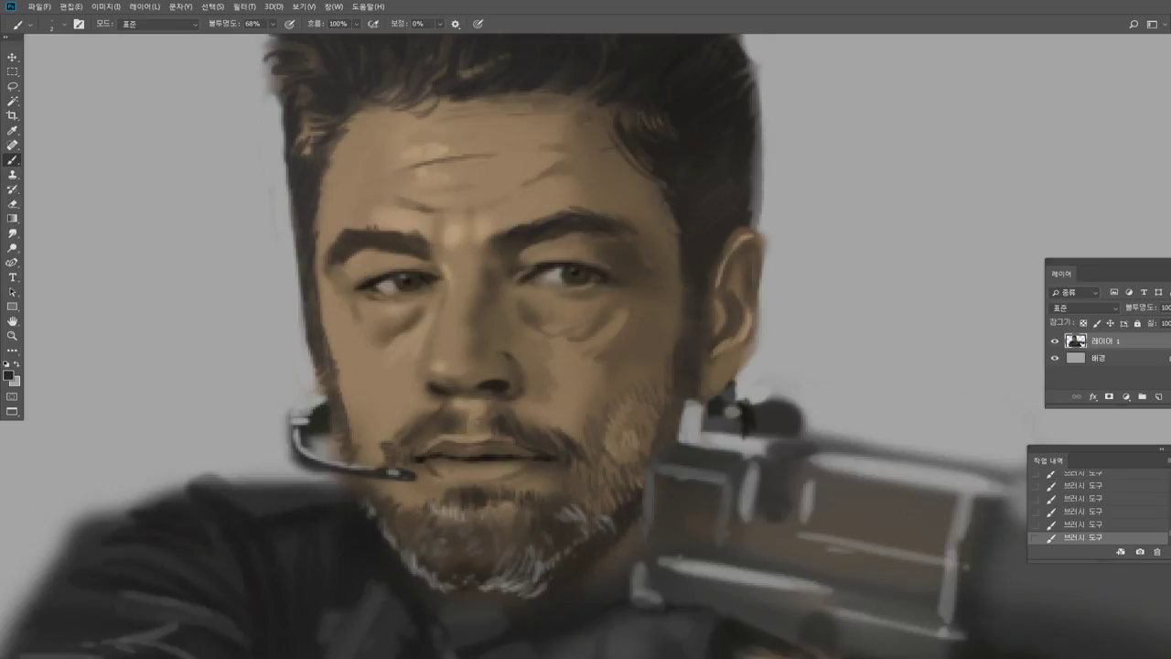
alt+click(475, 515)
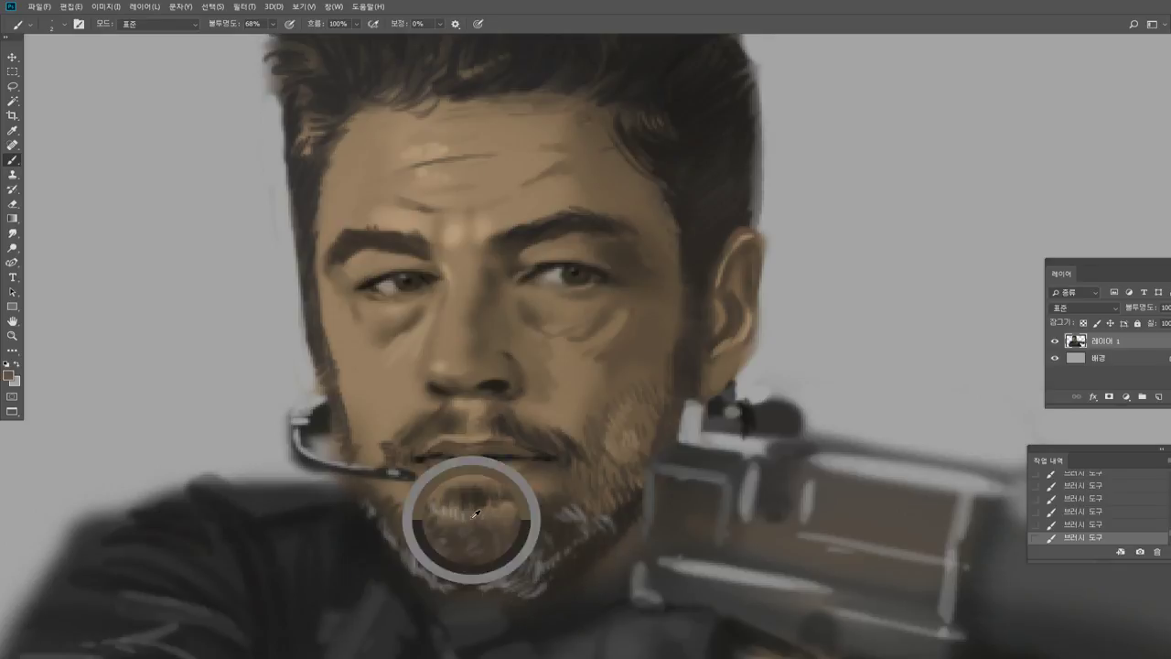
Sample beard tones around the chin and blend short hairs into the beard below the lower lip.
alt+click(477, 503)
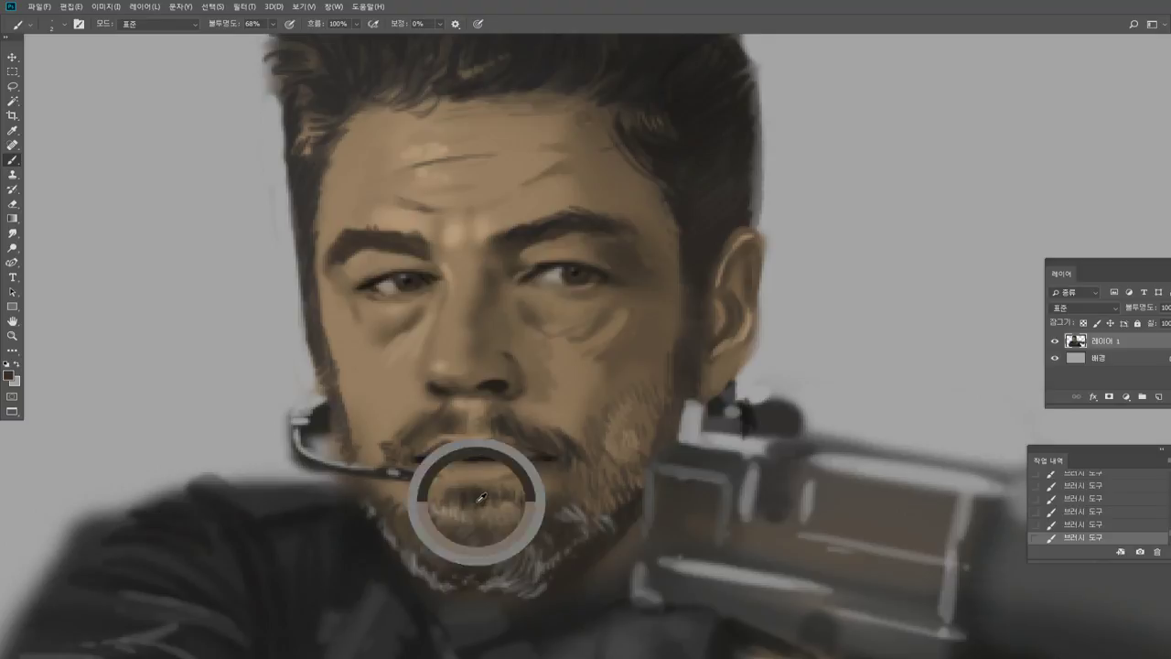
alt+click(501, 527)
alt+click(454, 515)
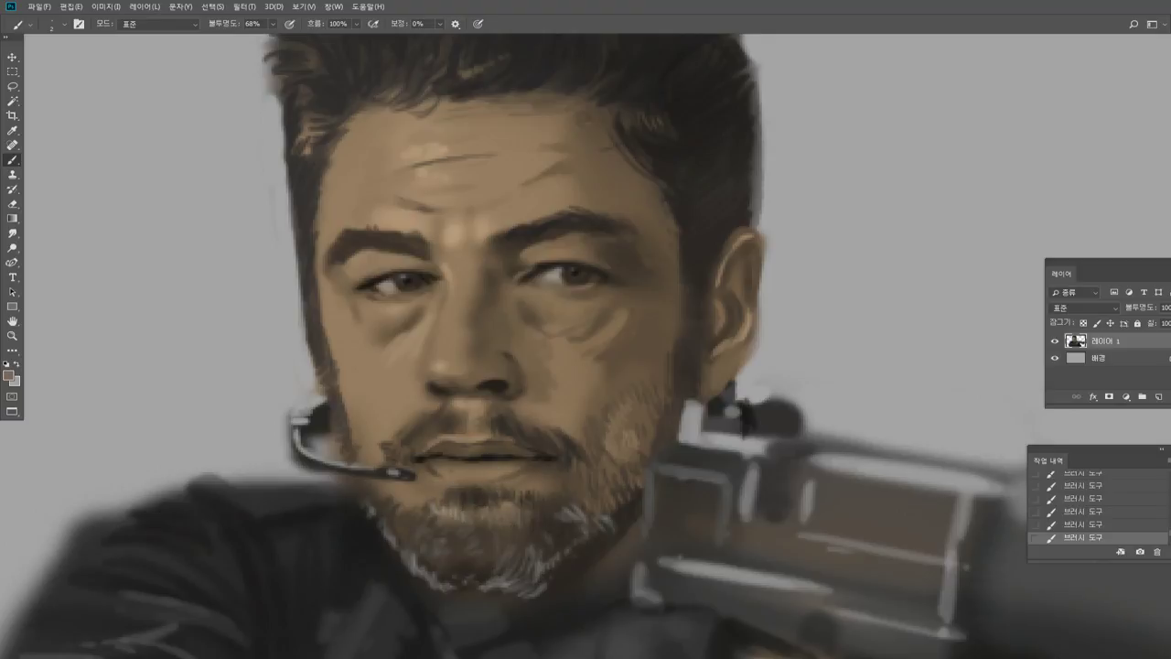
alt+click(767, 373)
drag(474, 486, 478, 497)
alt+click(533, 584)
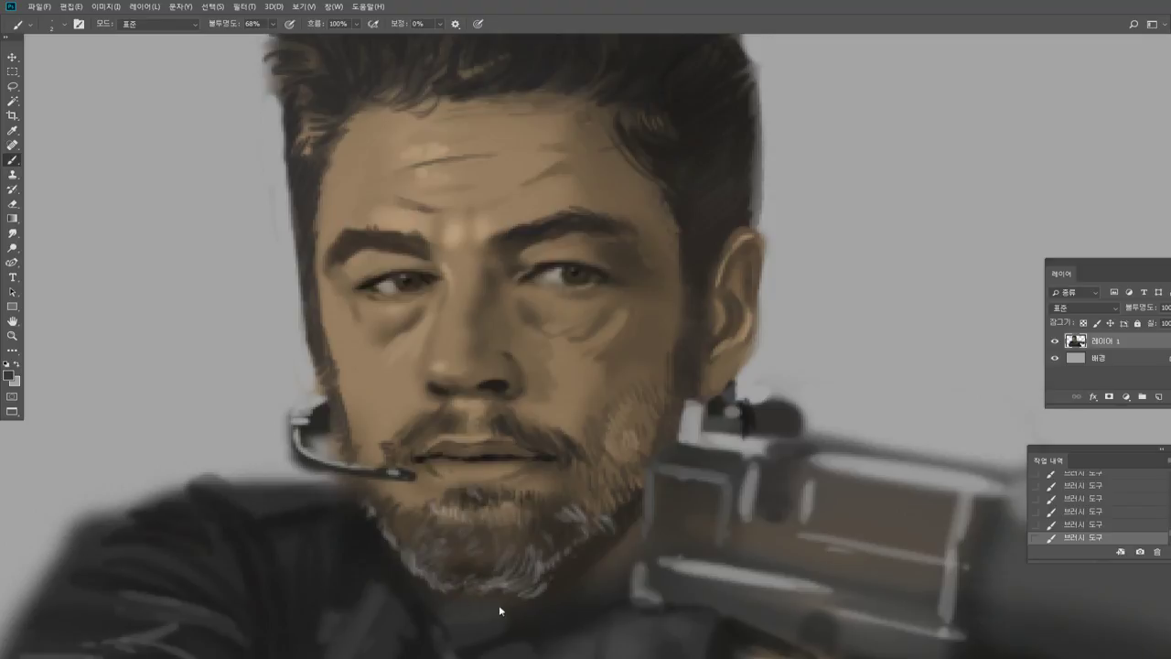
Smudge the skin between the eyebrow and the inner corner of the eye on the headset-microphone side at 31% strength.
key(ctrl+space)
drag(491, 332, 550, 336)
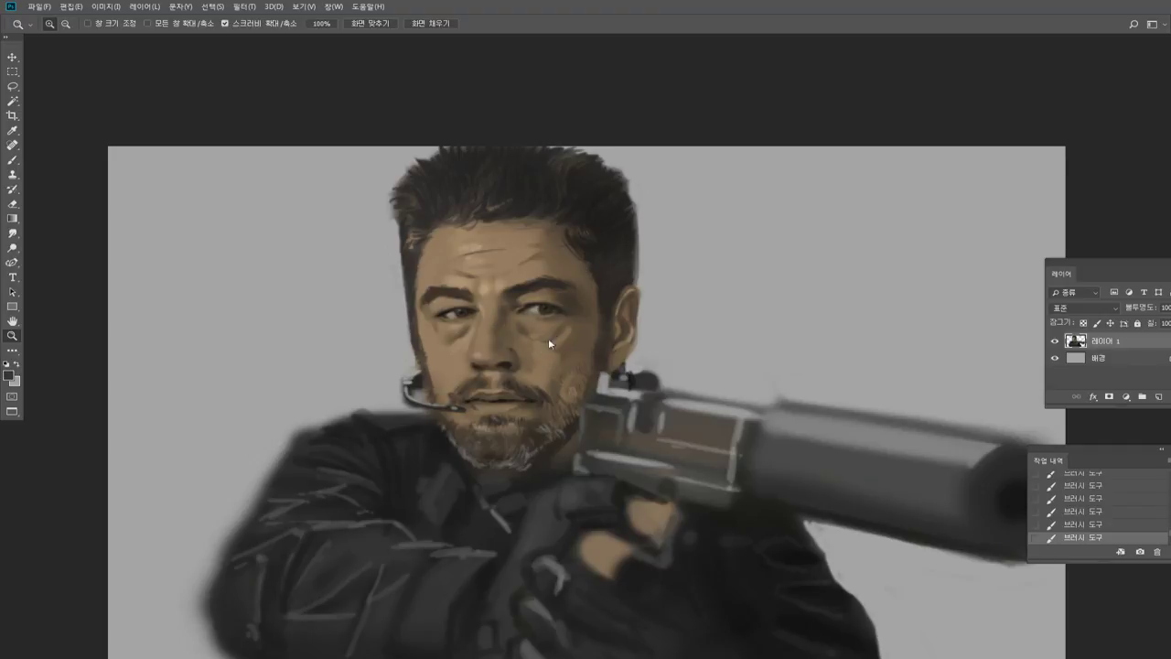
drag(499, 306, 512, 256)
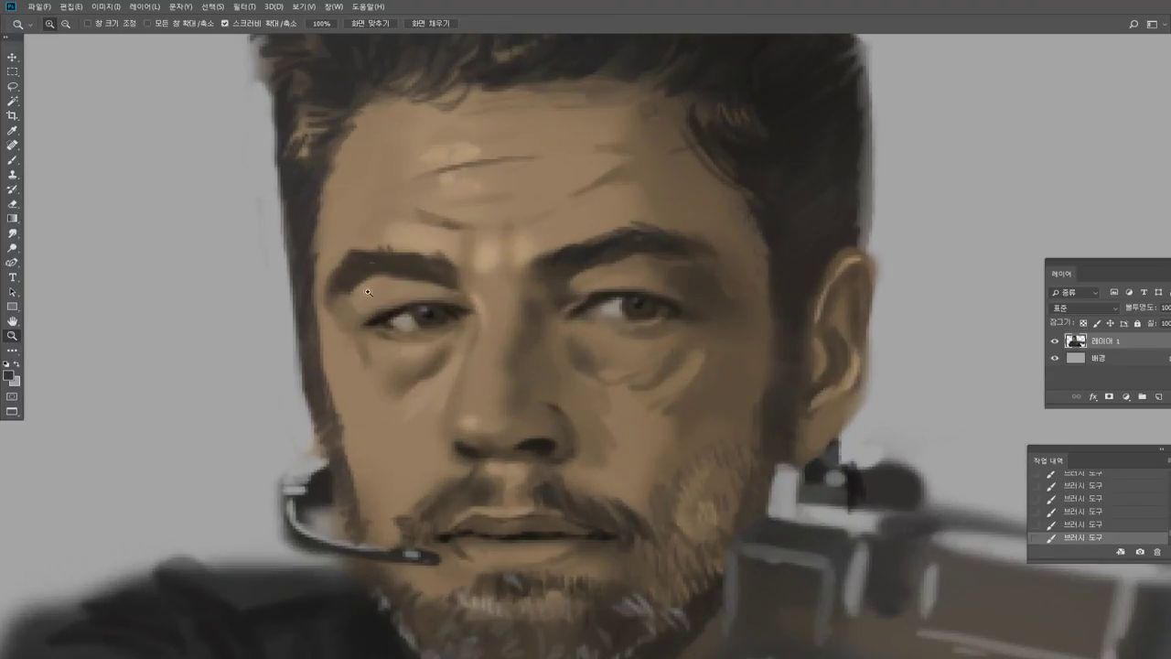
click(12, 234)
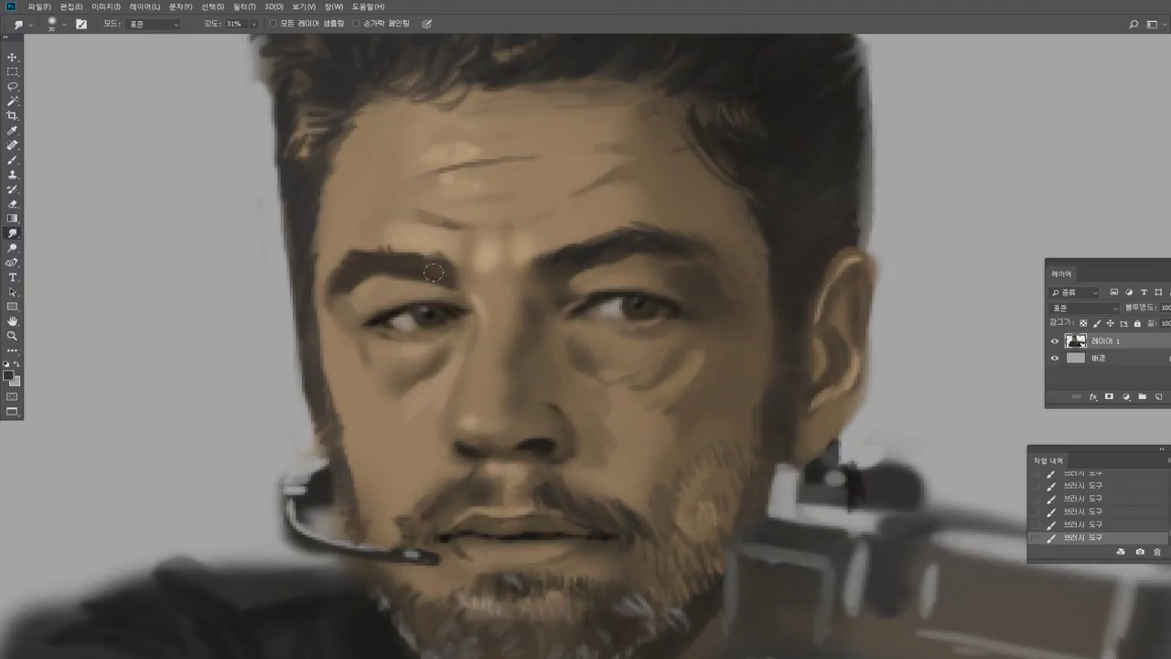
drag(434, 272, 448, 284)
drag(458, 291, 472, 311)
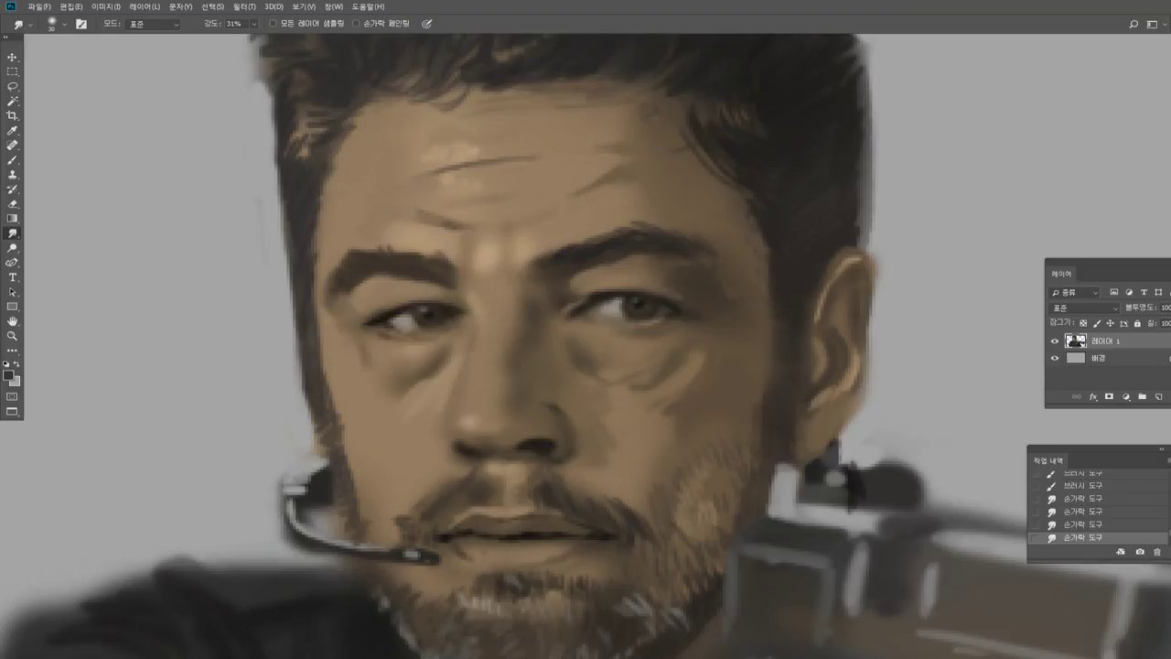
Paint the lower eyelid of the eye on the headset-microphone side with the skin tone sampled beneath it.
click(13, 160)
alt+click(427, 346)
drag(411, 342, 437, 338)
drag(422, 342, 434, 341)
drag(425, 343, 433, 340)
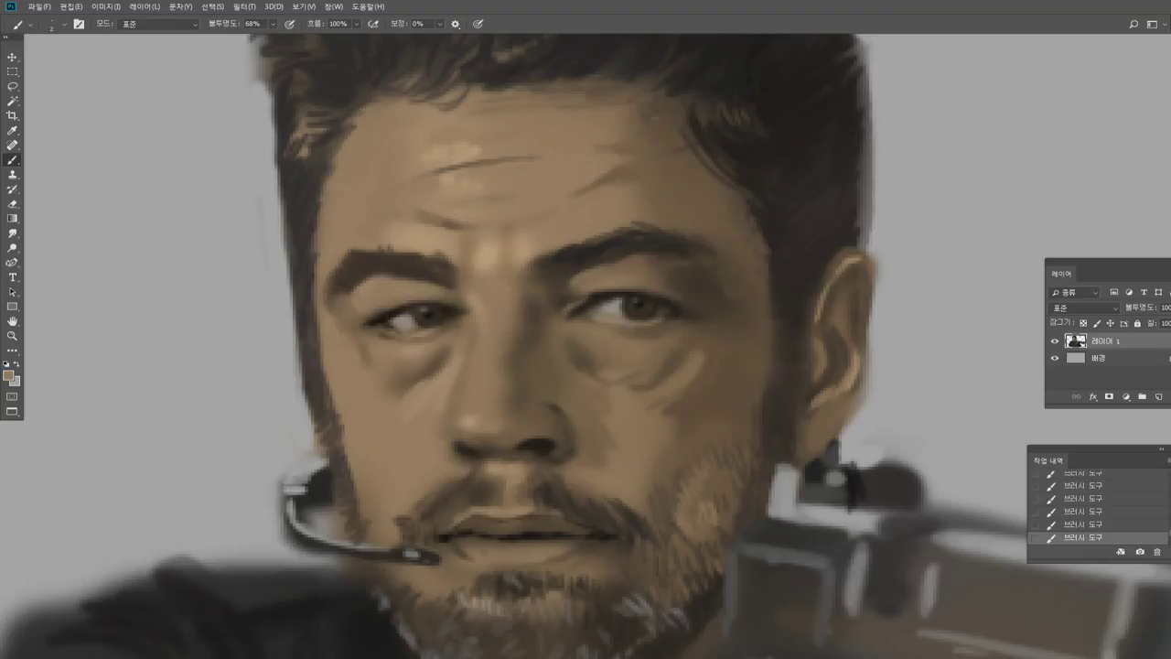
alt+click(629, 300)
Set the brush opacity to 100%, choose black and paint a dark stroke on the neck under the jaw.
double_click(12, 336)
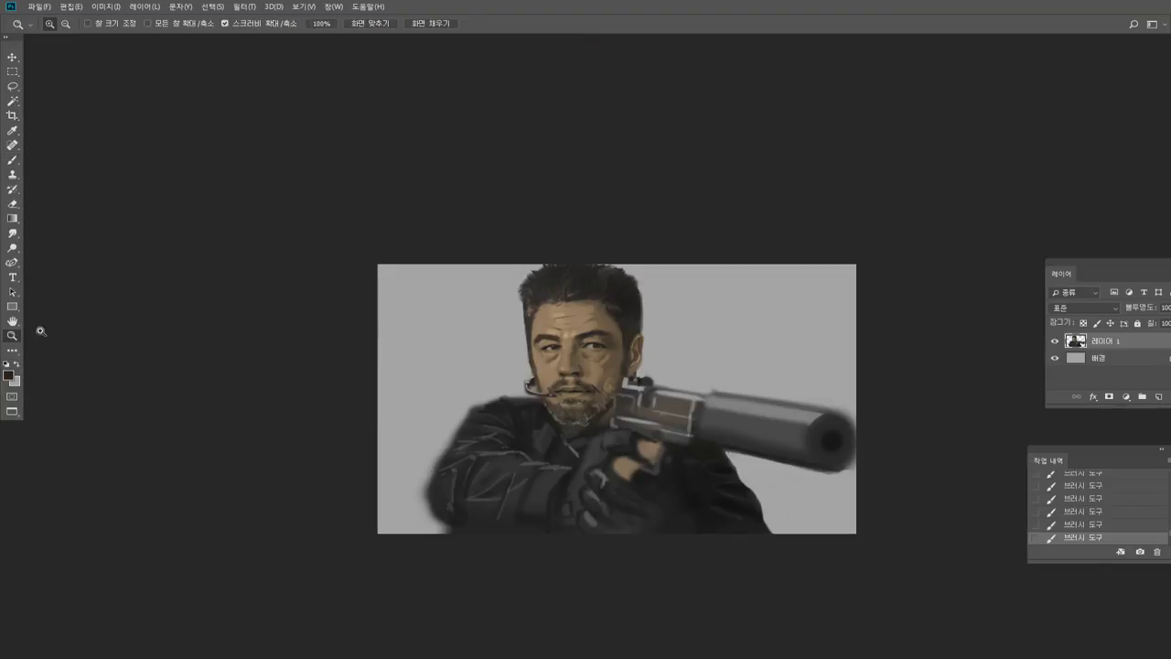
click(574, 412)
click(678, 355)
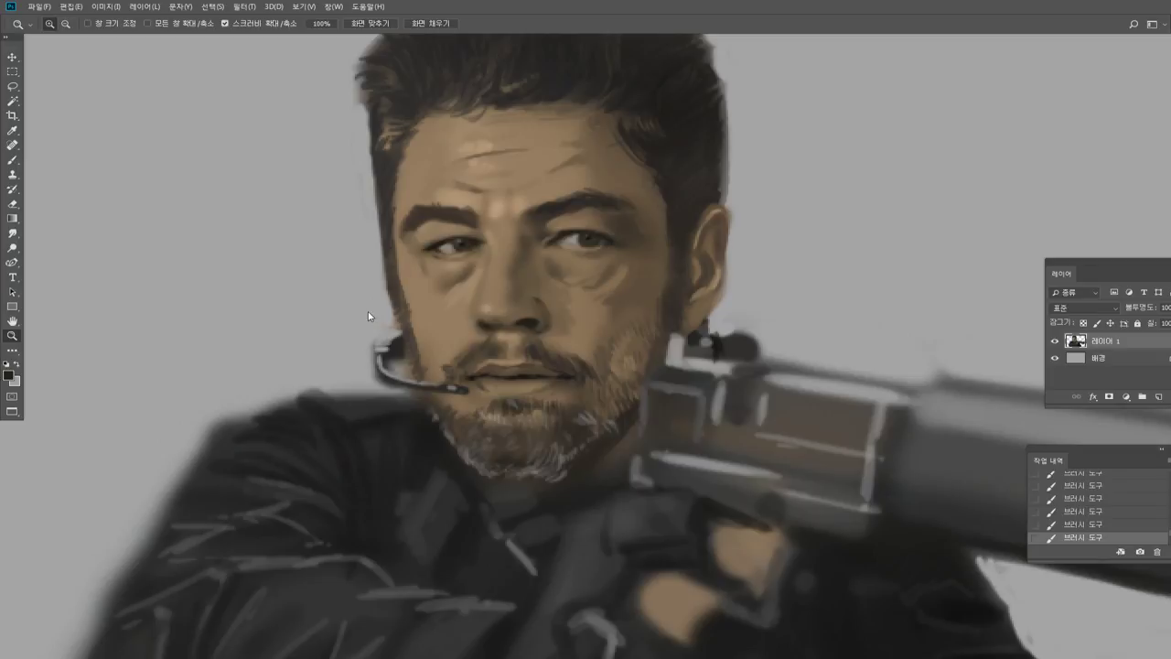
click(13, 158)
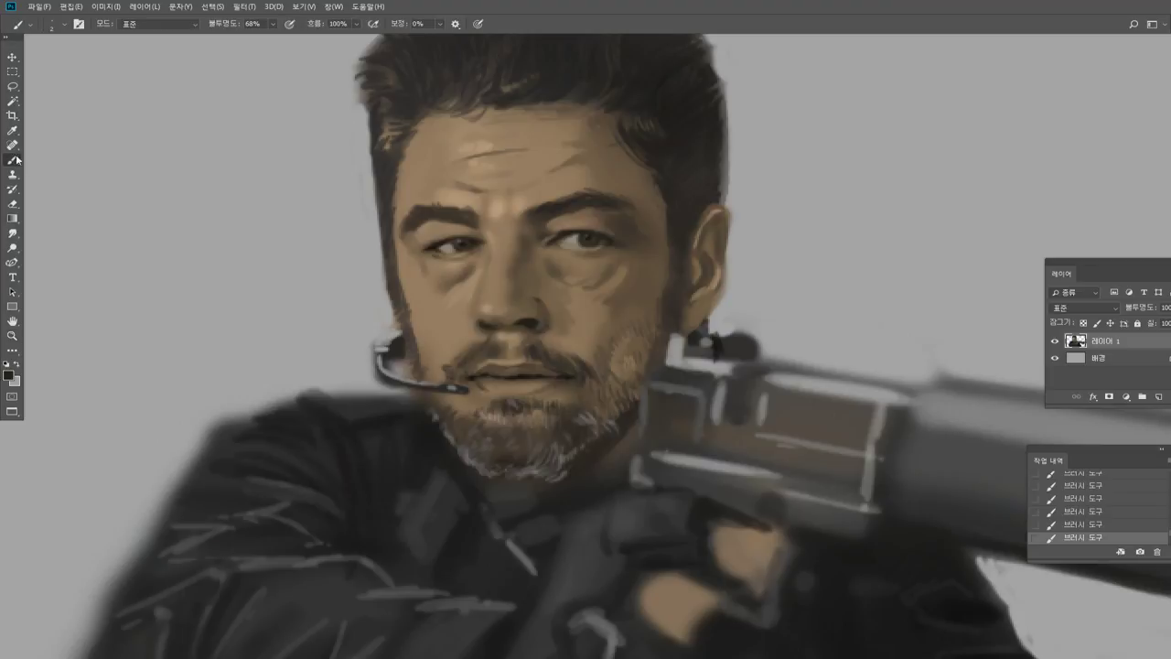
alt+click(671, 305)
drag(272, 23, 295, 38)
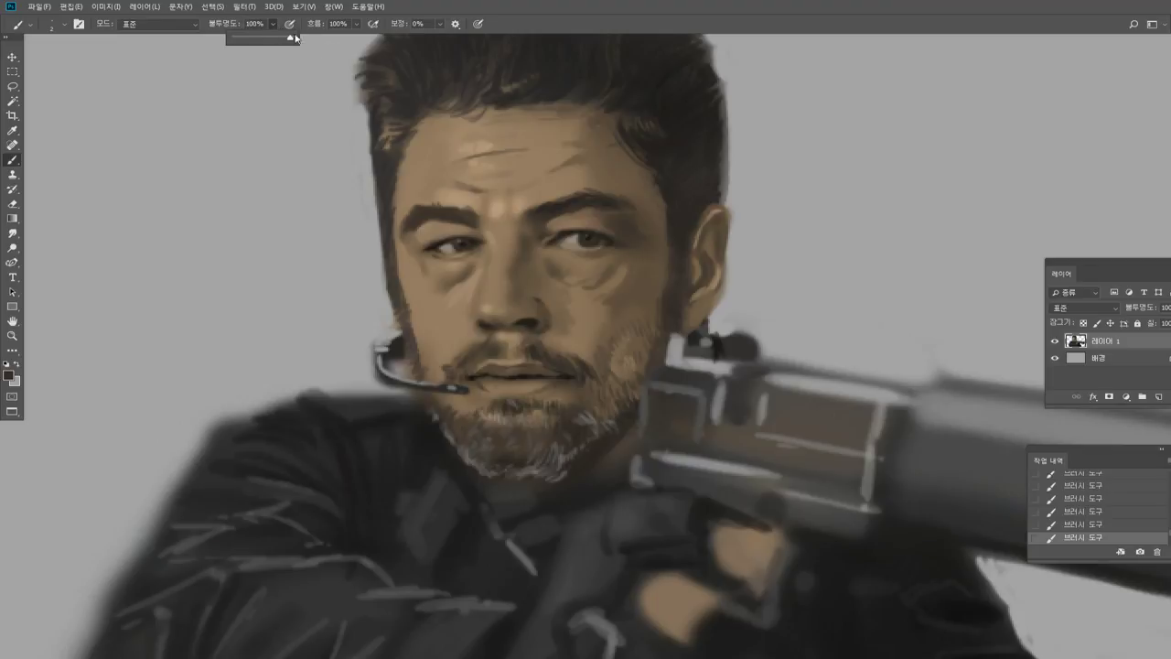
alt+click(607, 432)
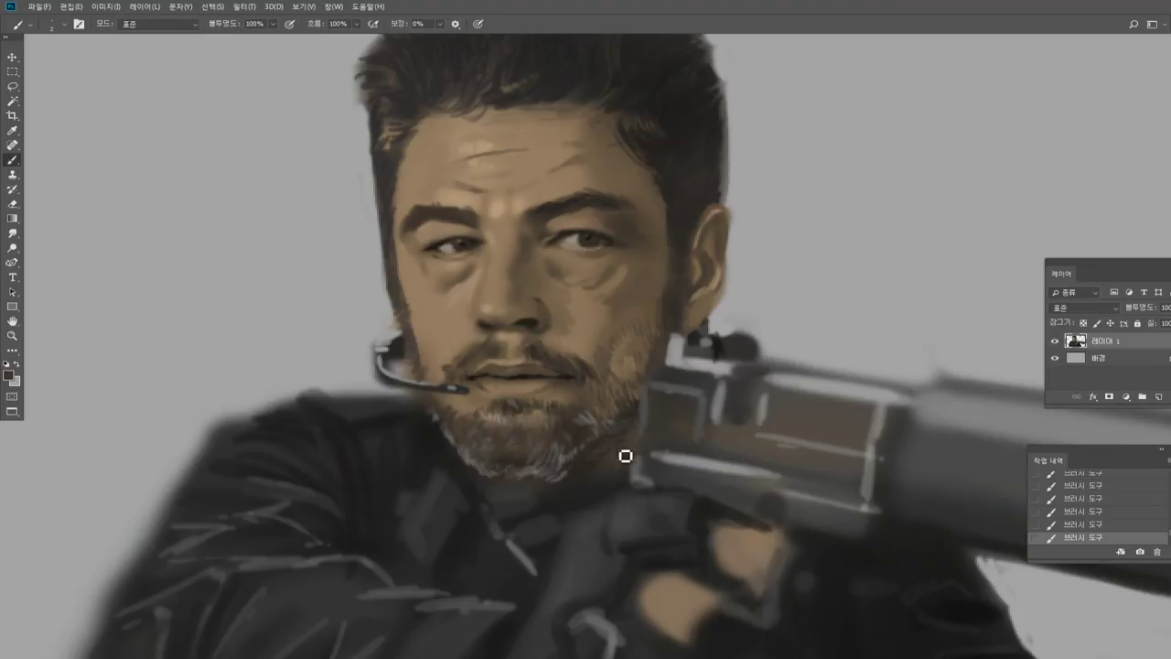
alt+click(576, 444)
alt+click(597, 423)
alt+click(587, 425)
click(8, 374)
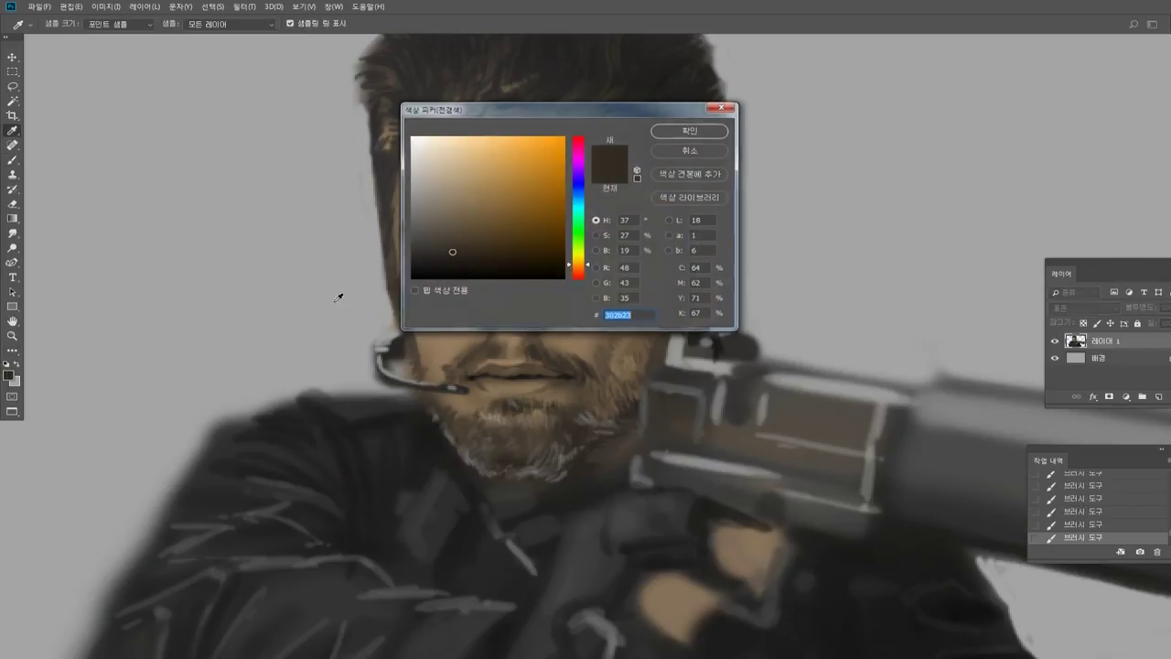
click(690, 130)
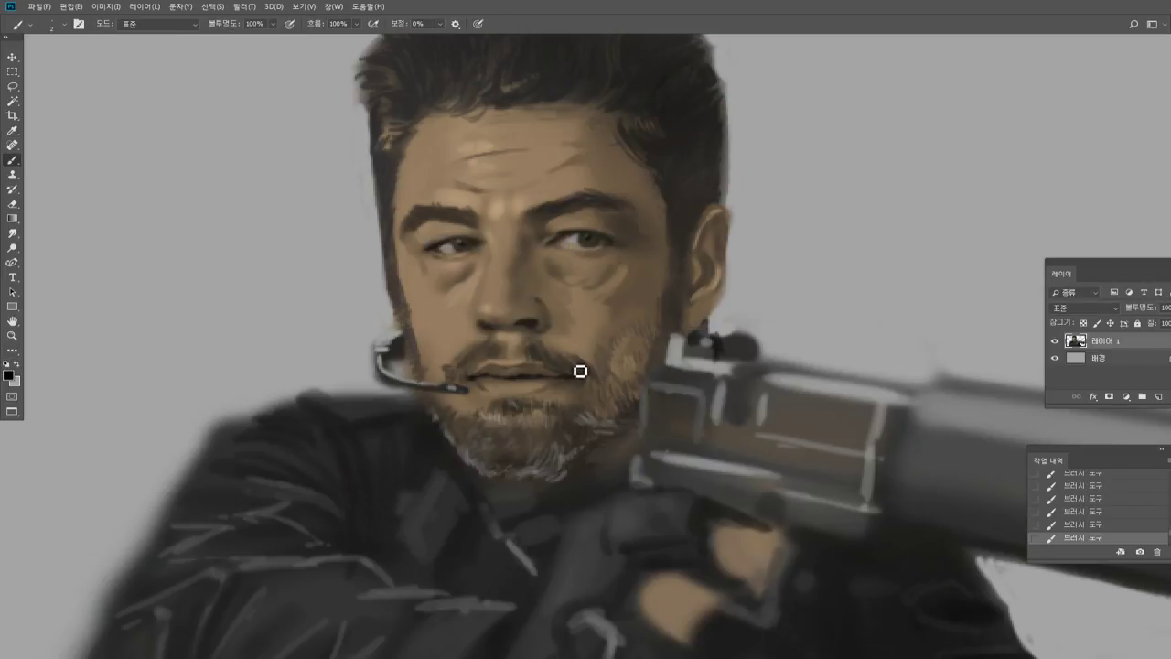
drag(587, 454, 628, 436)
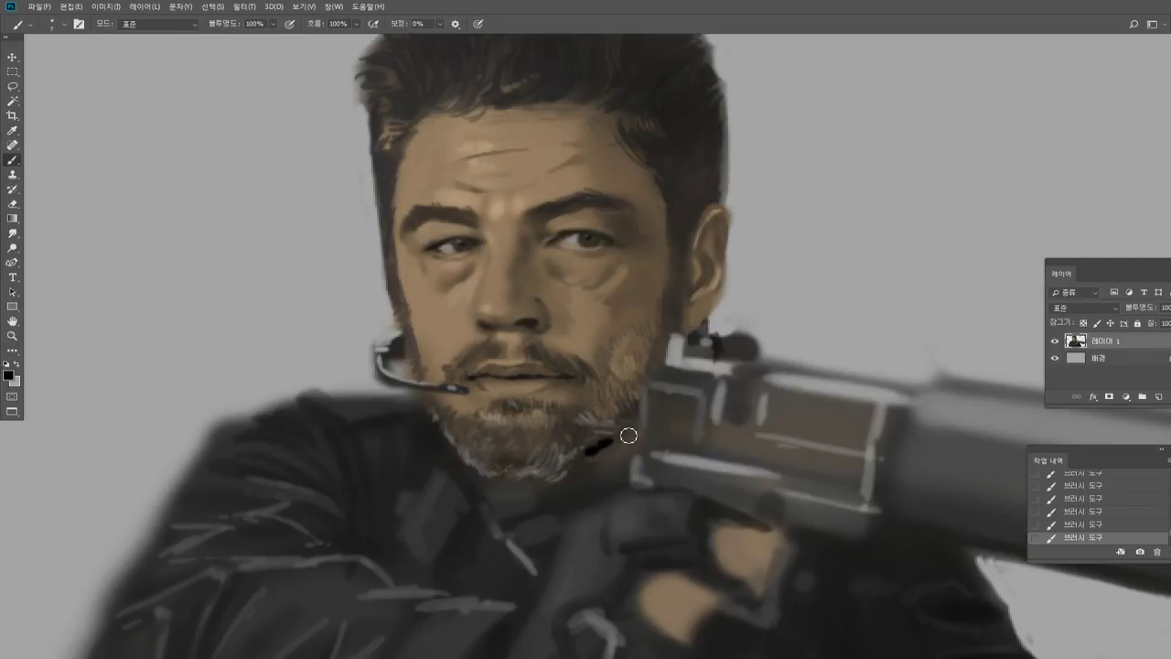
Extend the dark shadow under the jaw toward the gun and soften it with sampled dark tones.
alt+click(607, 441)
alt+click(601, 449)
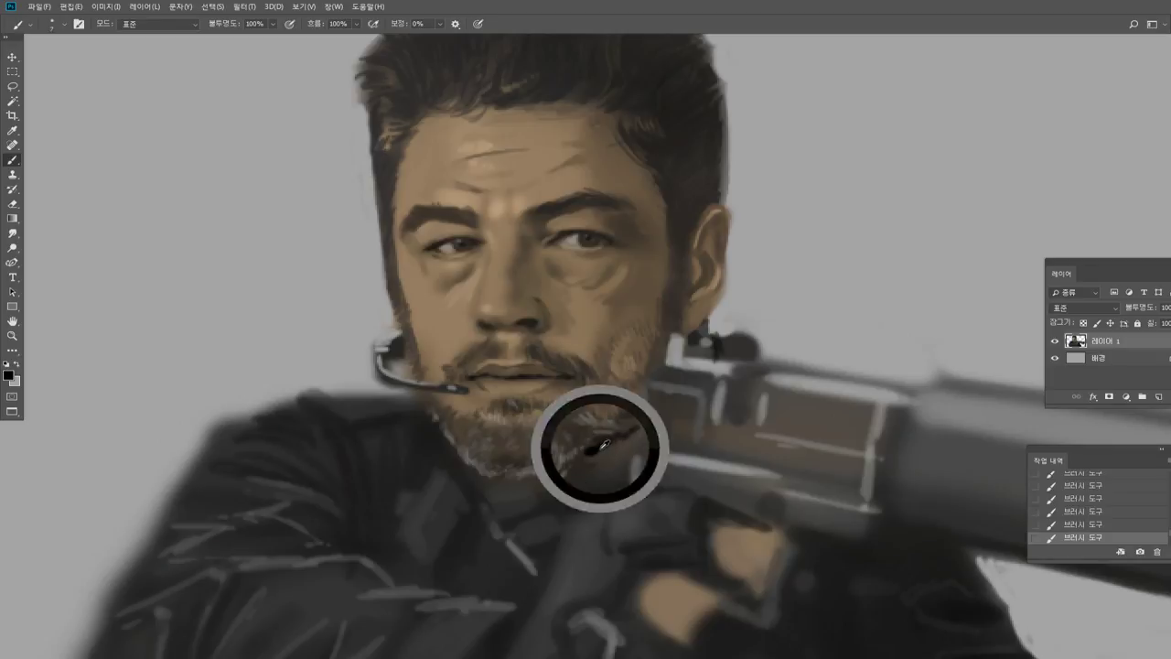
alt+click(595, 446)
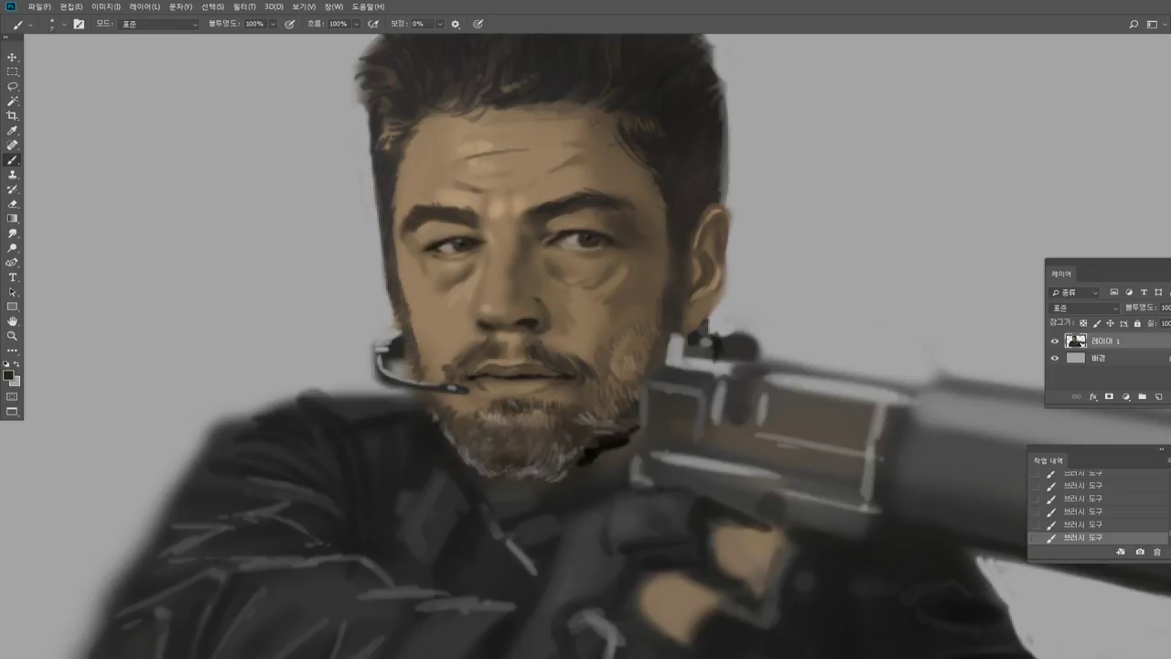
drag(613, 446, 583, 468)
alt+click(607, 446)
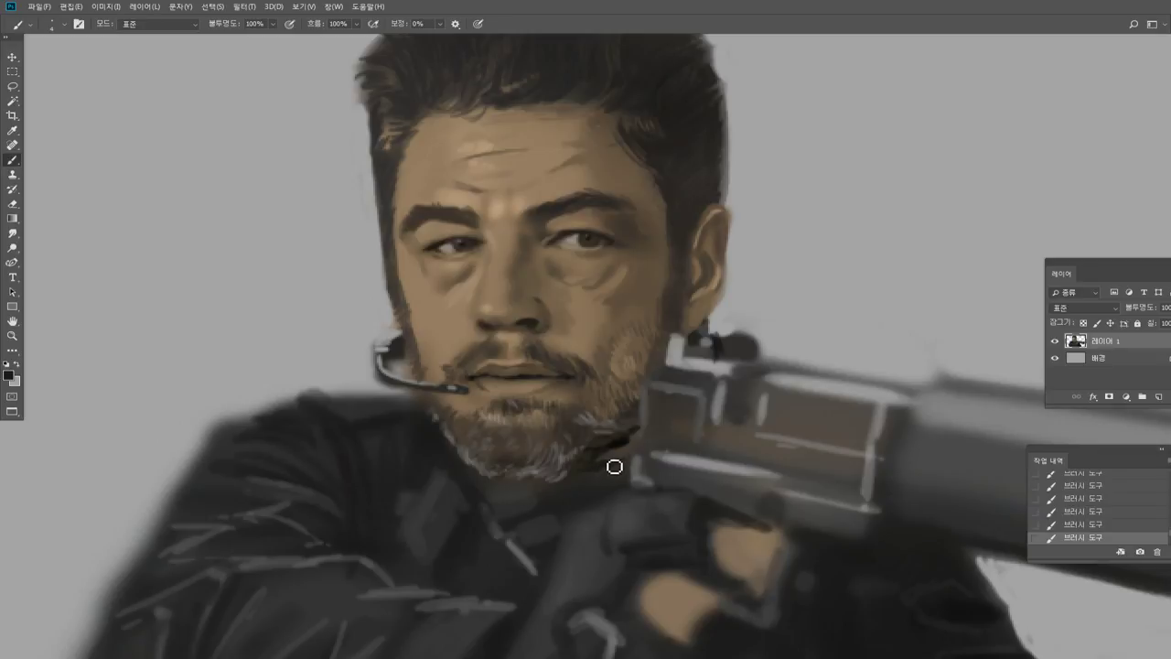
drag(608, 456, 634, 448)
Paint a brown skin patch on the neck between the beard and the collar, shading its edge with sampled tones.
alt+click(587, 367)
alt+click(627, 359)
key(])
mouse_move(555, 489)
mouse_down()
mouse_move(588, 492)
mouse_move(570, 488)
mouse_move(589, 481)
mouse_move(610, 450)
mouse_up()
alt+click(602, 451)
mouse_move(596, 490)
mouse_down()
mouse_move(576, 499)
mouse_move(591, 489)
mouse_up()
alt+click(604, 465)
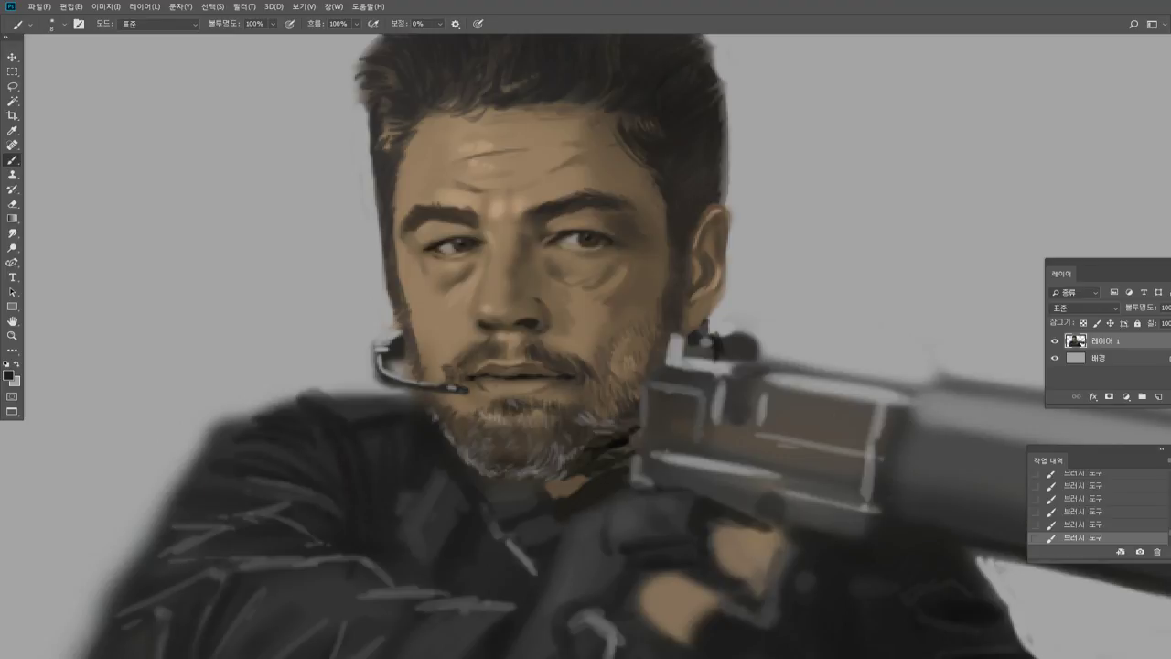
Paint grey highlights along the upper edge of the glove's knuckles just below the gun.
alt+click(715, 466)
alt+click(626, 501)
mouse_move(615, 508)
mouse_down()
mouse_move(654, 495)
mouse_move(640, 510)
mouse_move(650, 492)
mouse_move(685, 509)
mouse_up()
alt+click(655, 494)
alt+click(635, 515)
alt+click(646, 496)
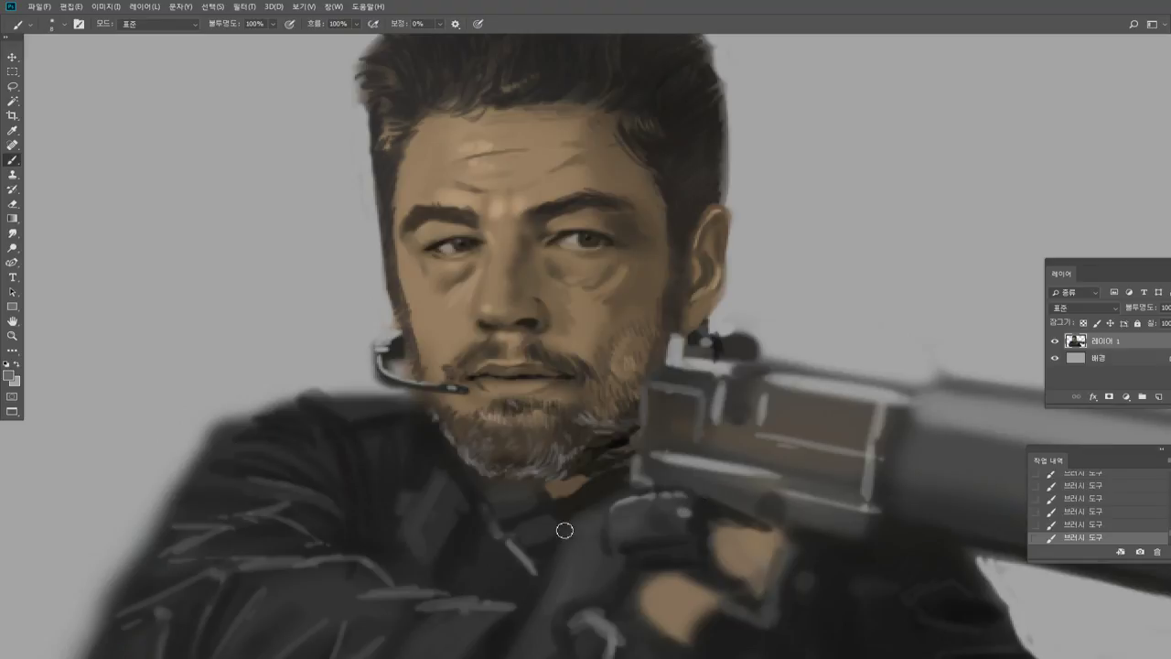
Paint a grey highlight on the back of the glove and blend it with sampled greys.
mouse_move(580, 526)
mouse_down()
mouse_move(571, 544)
mouse_move(584, 528)
mouse_up()
alt+click(577, 537)
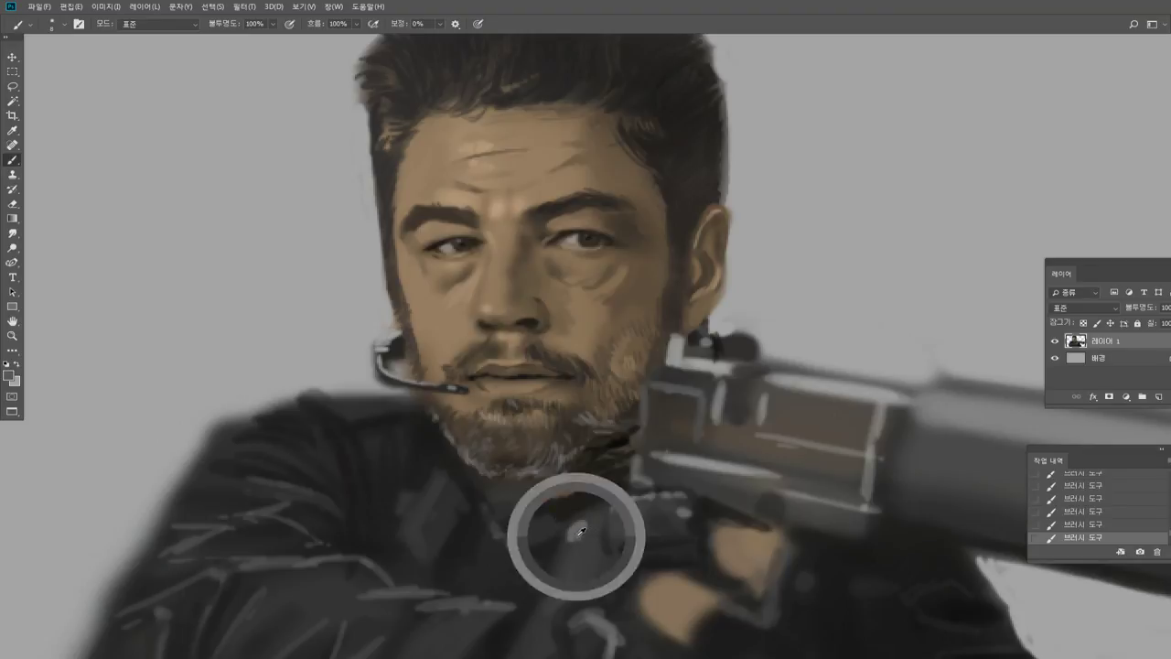
drag(579, 536, 598, 517)
alt+click(583, 525)
alt+click(588, 529)
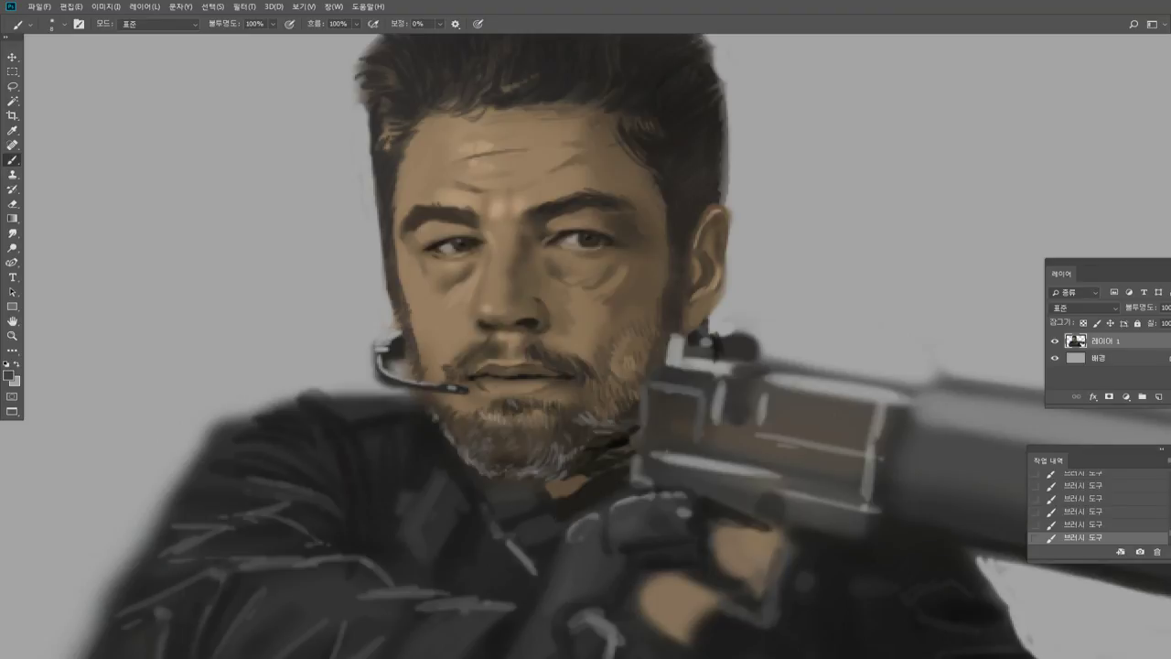
alt+click(597, 514)
drag(596, 526, 575, 542)
Darken the light line below the collar and paint the jacket's zipper and pull with a smaller brush in light grey.
alt+click(551, 541)
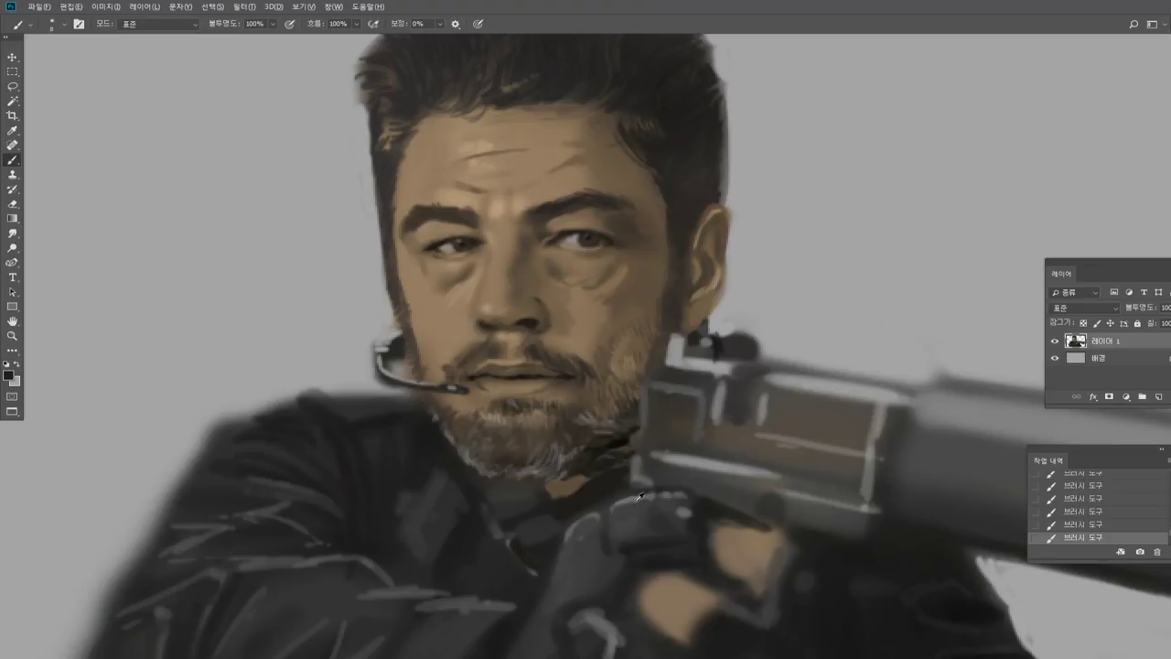
alt+click(696, 450)
key([)
key([)
key([)
key([)
drag(508, 544, 535, 574)
drag(492, 532, 491, 529)
Paint folds on the jacket's chest and grey highlights along the top of the shoulder near the headset.
alt+click(460, 521)
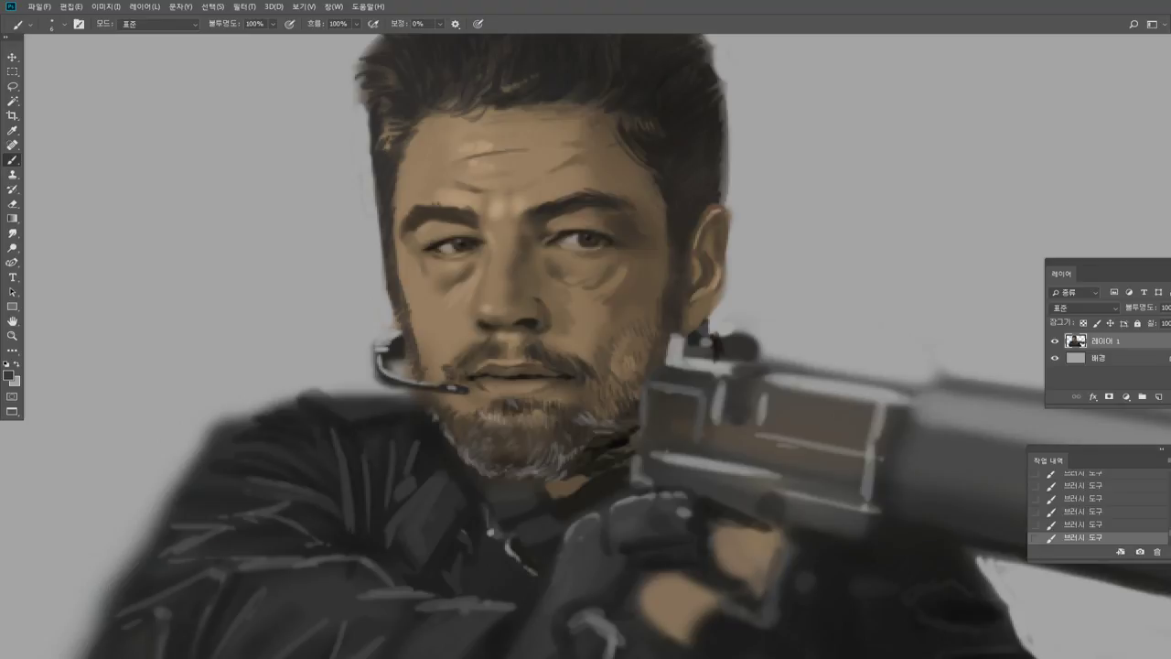
alt+click(363, 440)
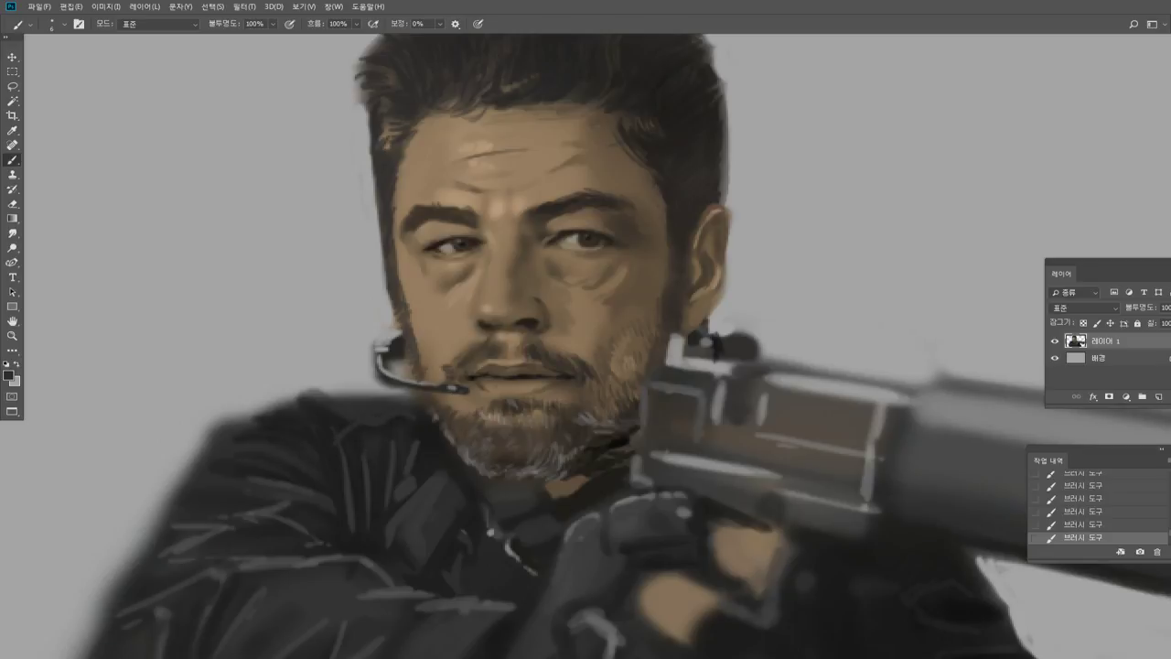
mouse_move(298, 406)
mouse_down()
mouse_move(327, 410)
mouse_move(288, 405)
mouse_move(324, 396)
mouse_move(406, 404)
mouse_up()
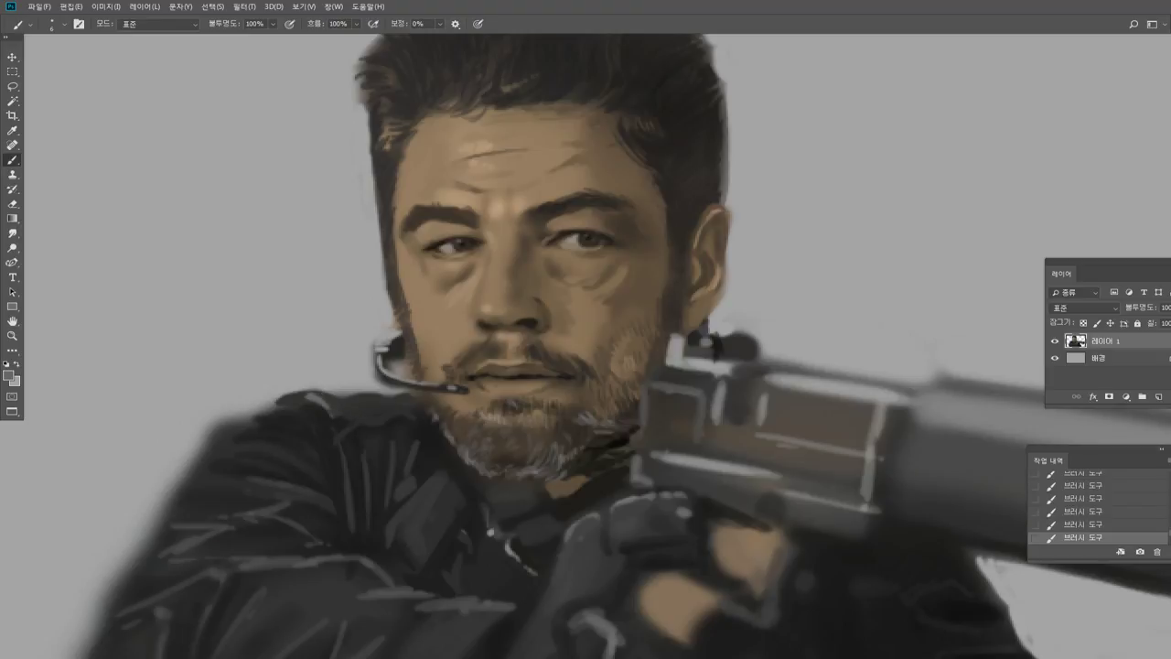
alt+click(364, 410)
alt+click(373, 403)
alt+click(391, 407)
alt+click(379, 404)
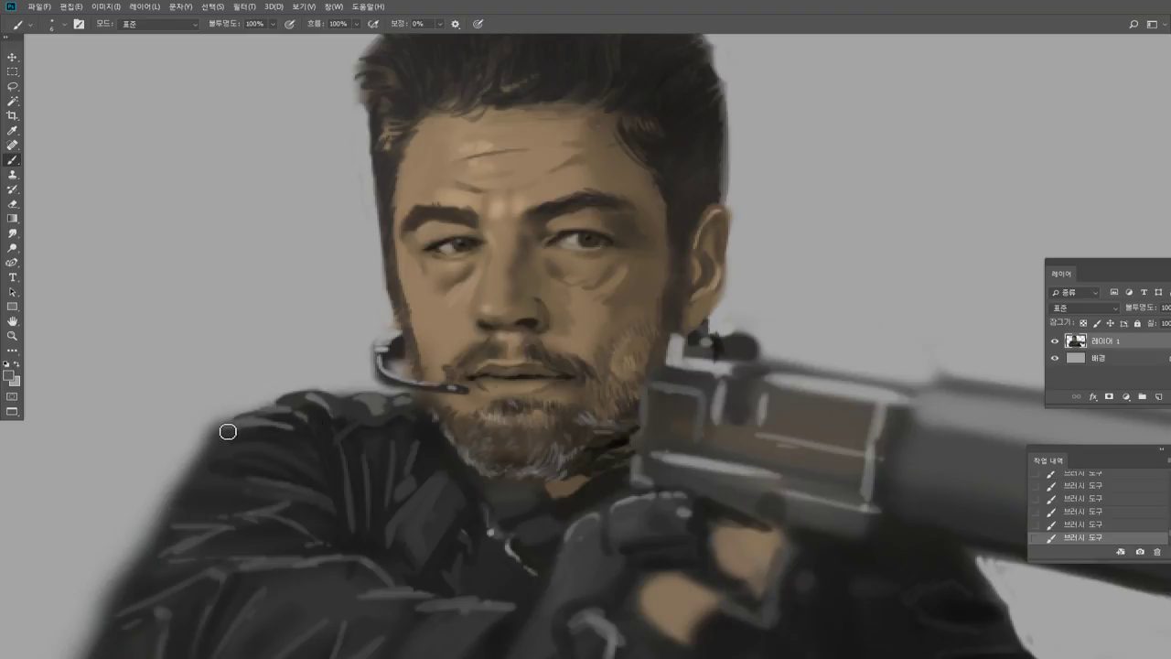
Define the jacket's outer shoulder contour down to the upper arm with sampled dark greys.
alt+click(233, 441)
mouse_move(229, 435)
mouse_down()
mouse_move(264, 432)
mouse_move(183, 472)
mouse_up()
alt+click(247, 421)
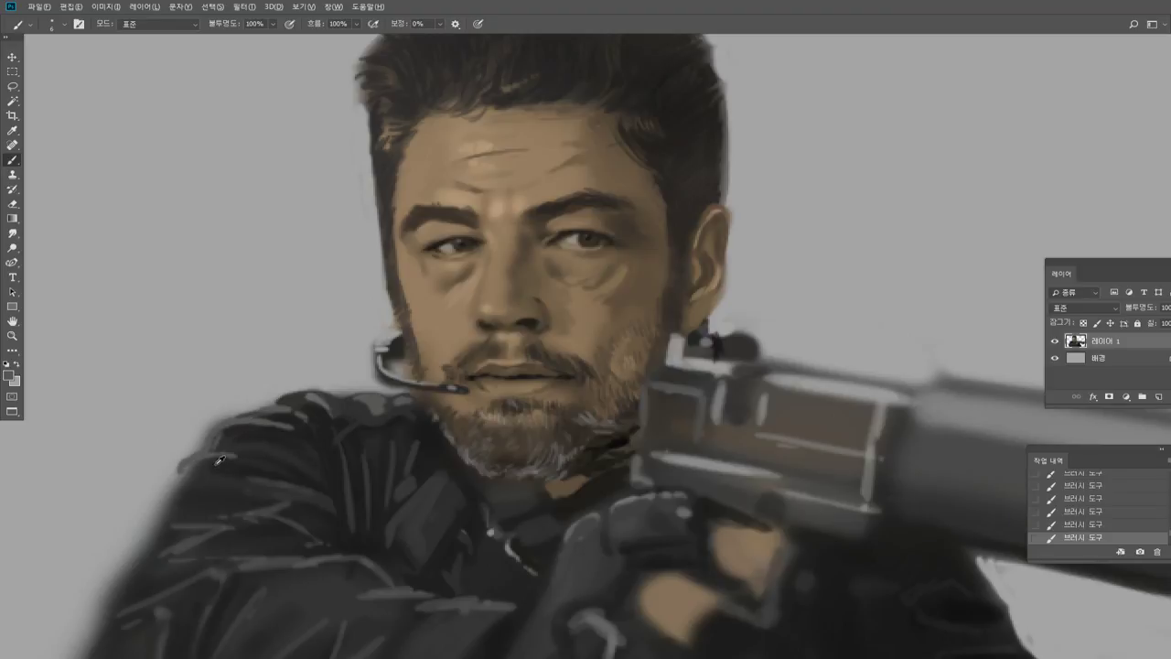
alt+click(203, 464)
mouse_move(191, 469)
mouse_down()
mouse_move(201, 476)
mouse_move(181, 485)
mouse_move(166, 526)
mouse_up()
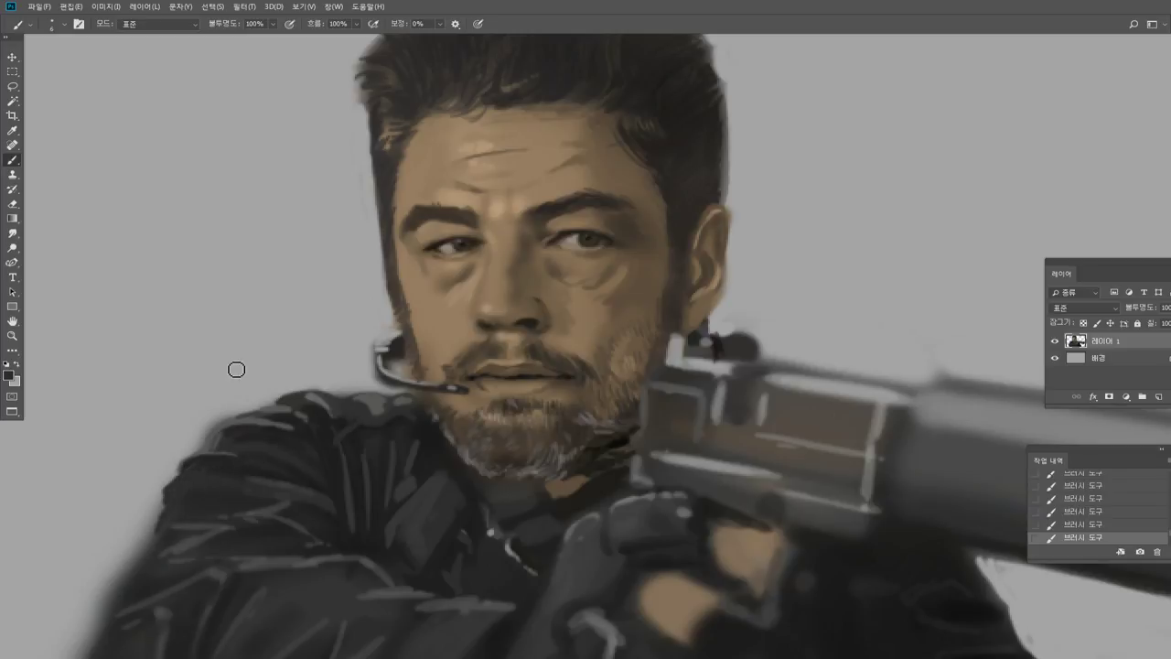
Paint a grey fold across the upper sleeve and extend the arm's outer contour downward.
alt+click(326, 407)
drag(186, 482, 274, 483)
key(ctrl+z)
alt+click(228, 451)
drag(192, 484, 266, 485)
alt+click(289, 479)
mouse_move(189, 503)
mouse_down()
mouse_move(171, 502)
mouse_move(146, 550)
mouse_up()
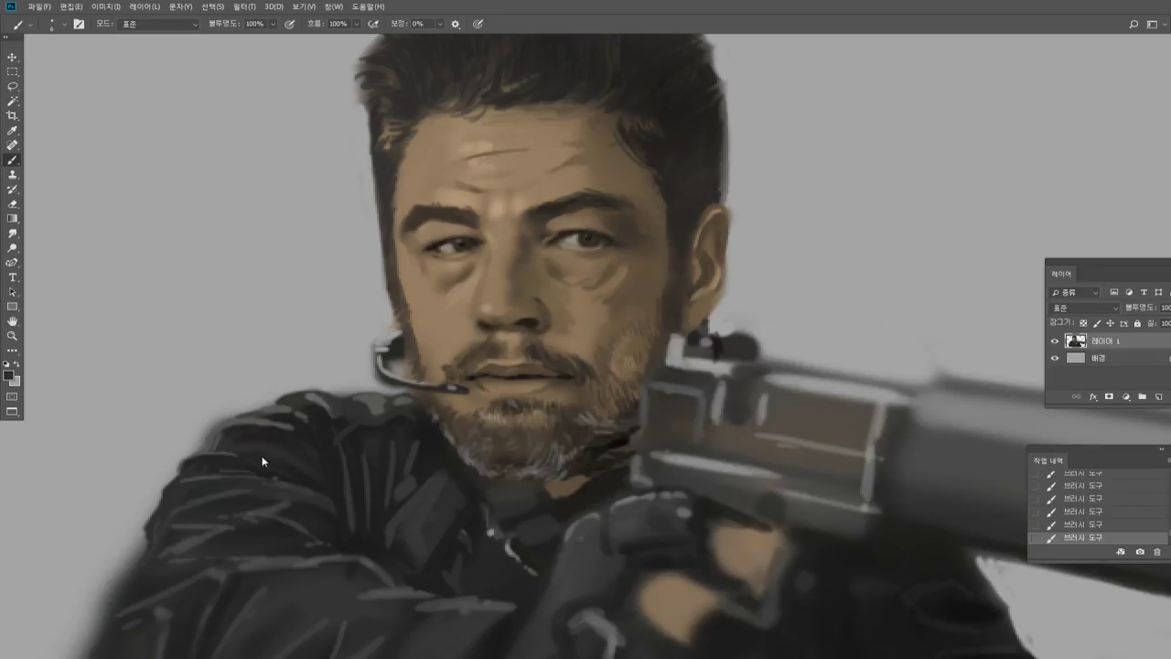
Erase the blurry paint outside the shoulder and upper-arm contour.
alt+click(196, 465)
key(e)
click(169, 477)
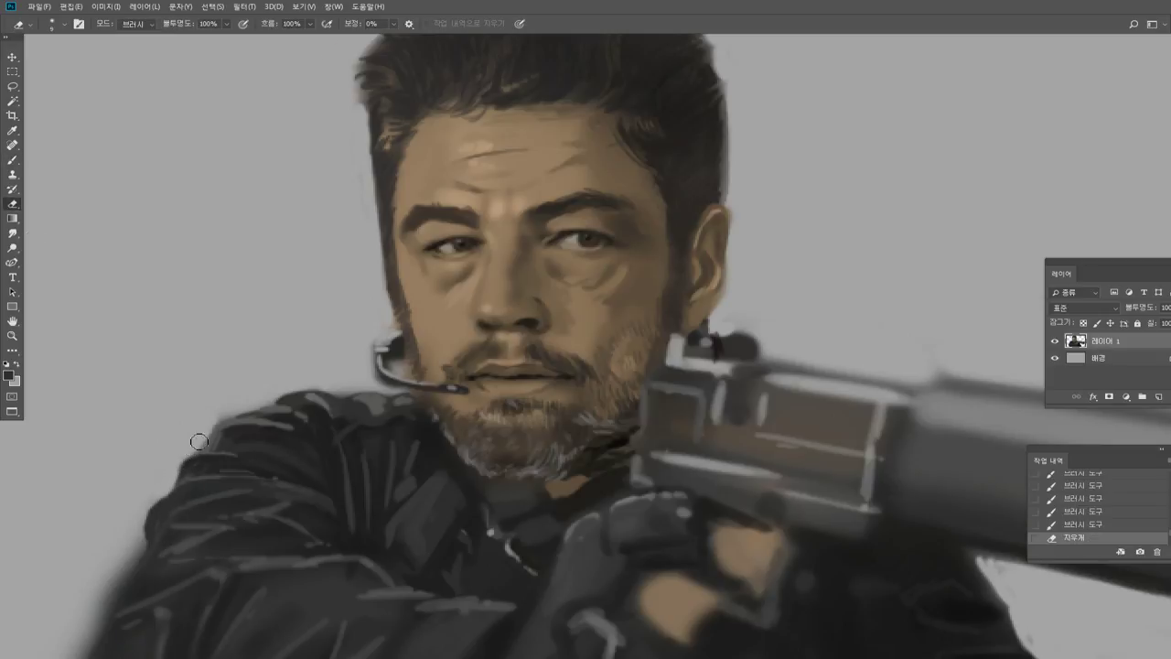
click(249, 404)
Paint dark and grey folds across the sleeve below the upper arm using tones sampled from the jacket.
click(18, 161)
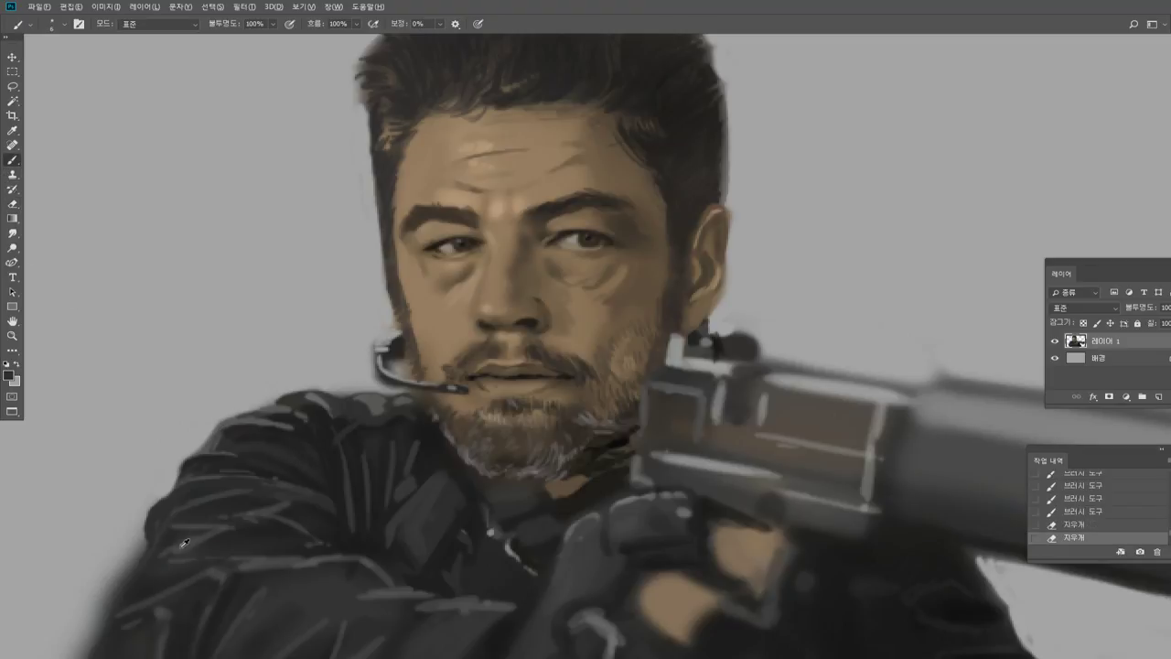
drag(177, 547, 222, 537)
drag(224, 536, 225, 537)
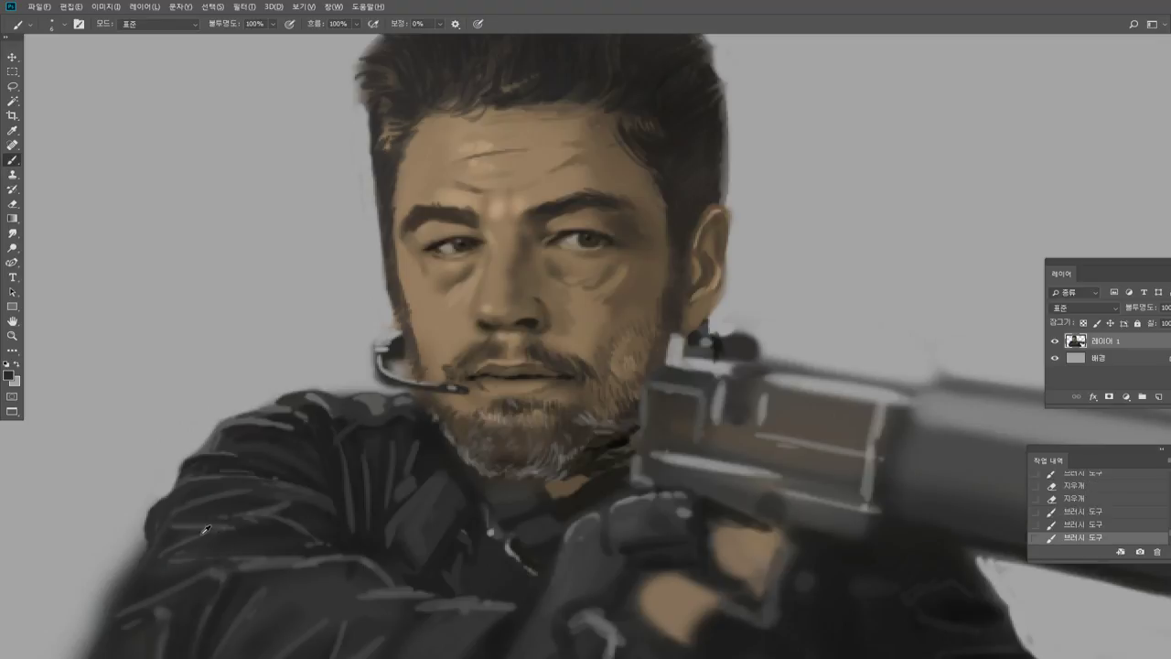
alt+click(201, 535)
drag(159, 560, 250, 559)
drag(174, 558, 228, 547)
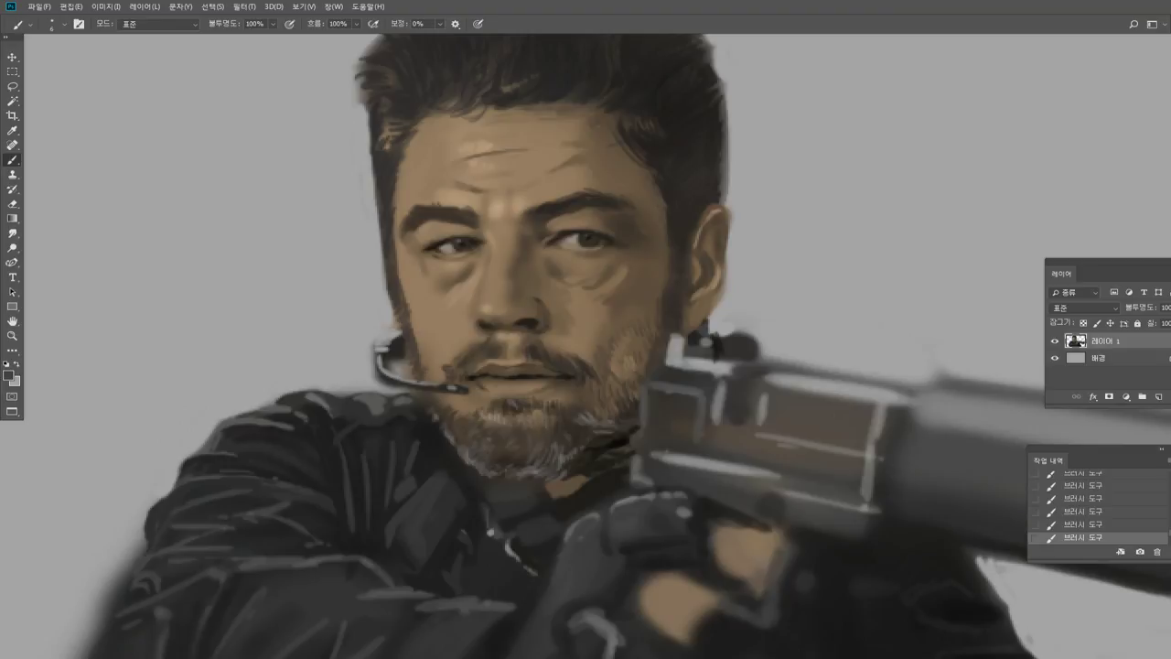
Refine the folds across the middle of the outer sleeve with dark and grey tones sampled from the jacket.
alt+click(183, 582)
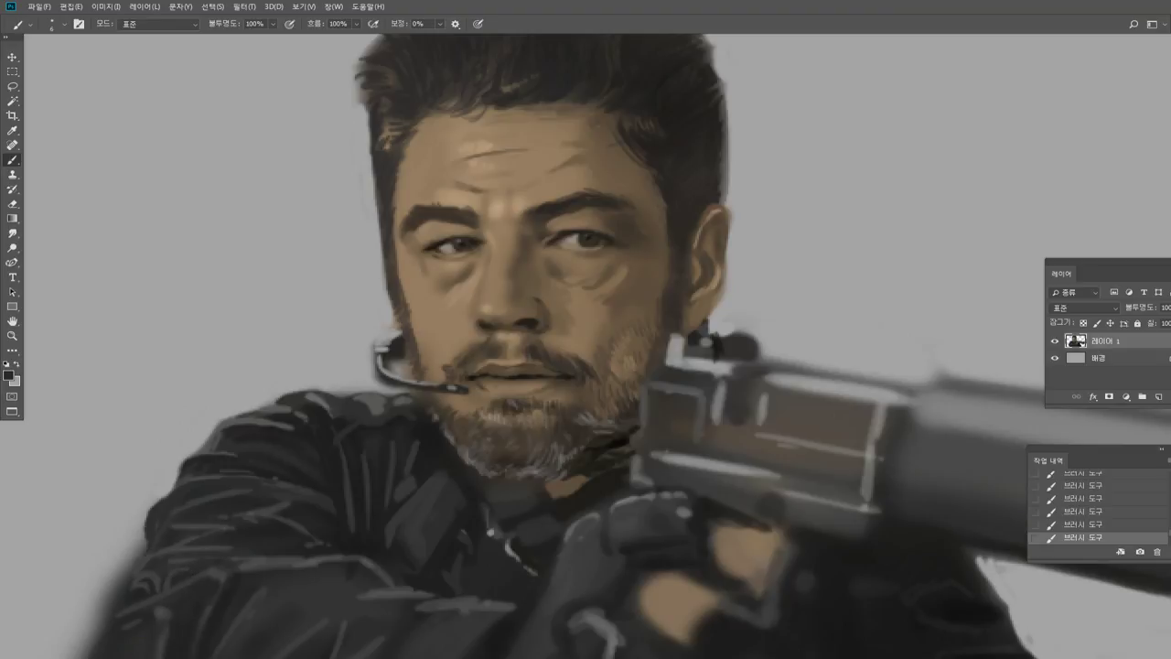
alt+click(174, 569)
alt+click(259, 534)
alt+click(193, 545)
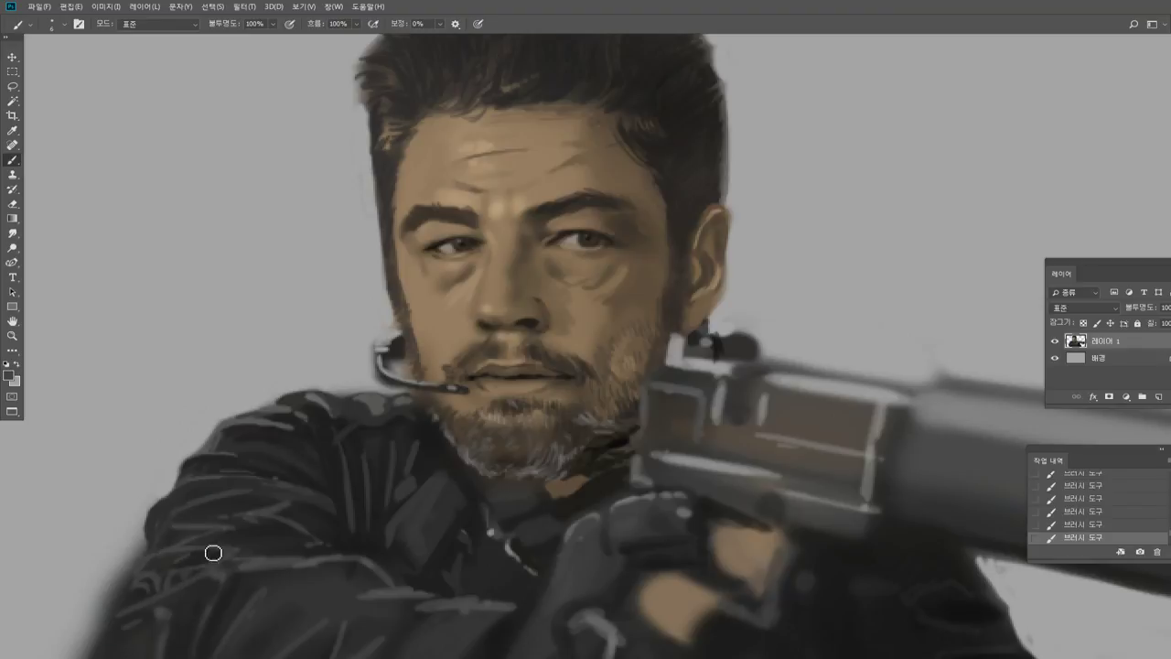
drag(241, 554, 274, 554)
alt+click(261, 539)
alt+click(263, 513)
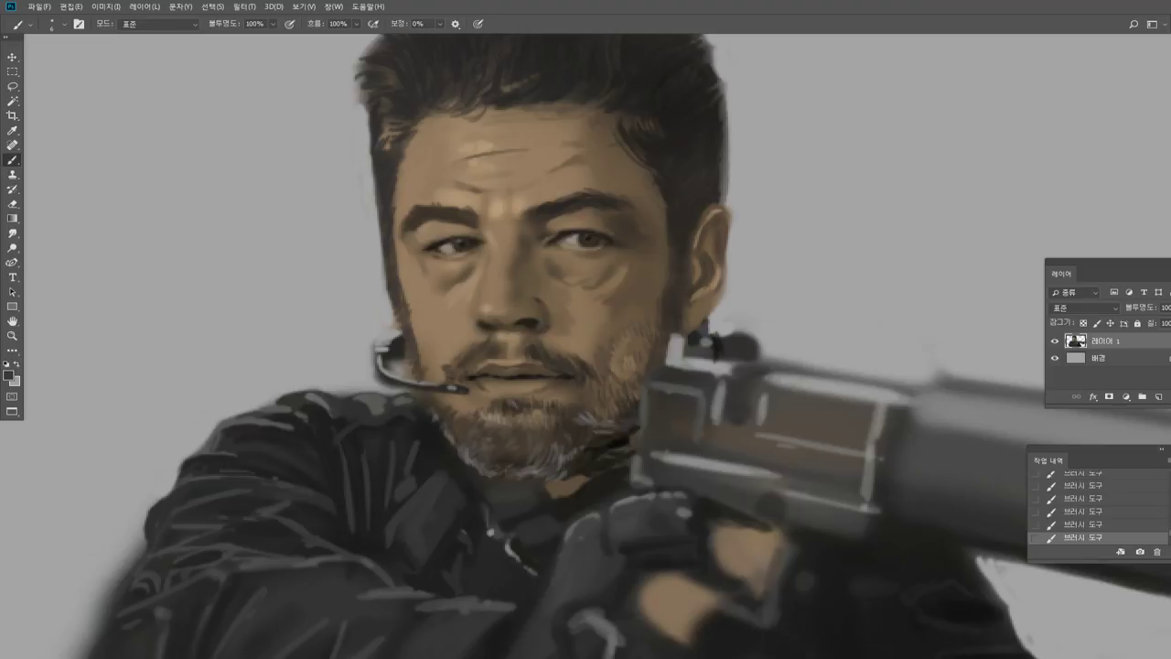
Erase the blurry paint outside the sleeve's outer contour and touch up the upper-arm folds with the Brush.
click(13, 203)
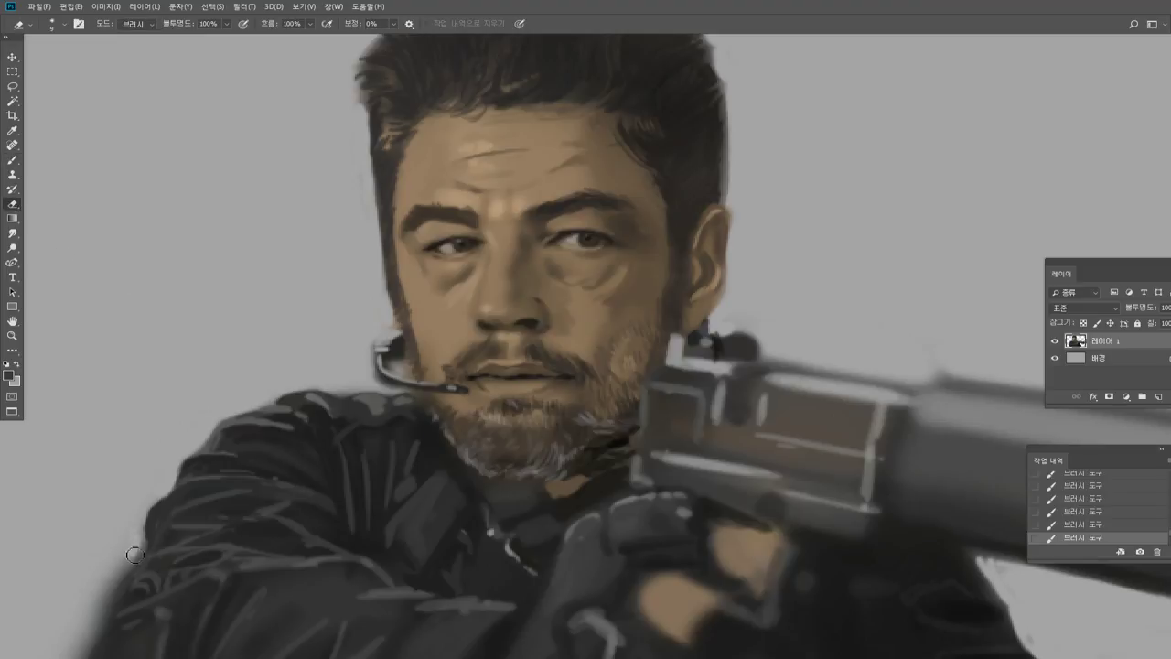
mouse_move(135, 554)
mouse_down()
mouse_move(88, 631)
mouse_move(65, 644)
mouse_up()
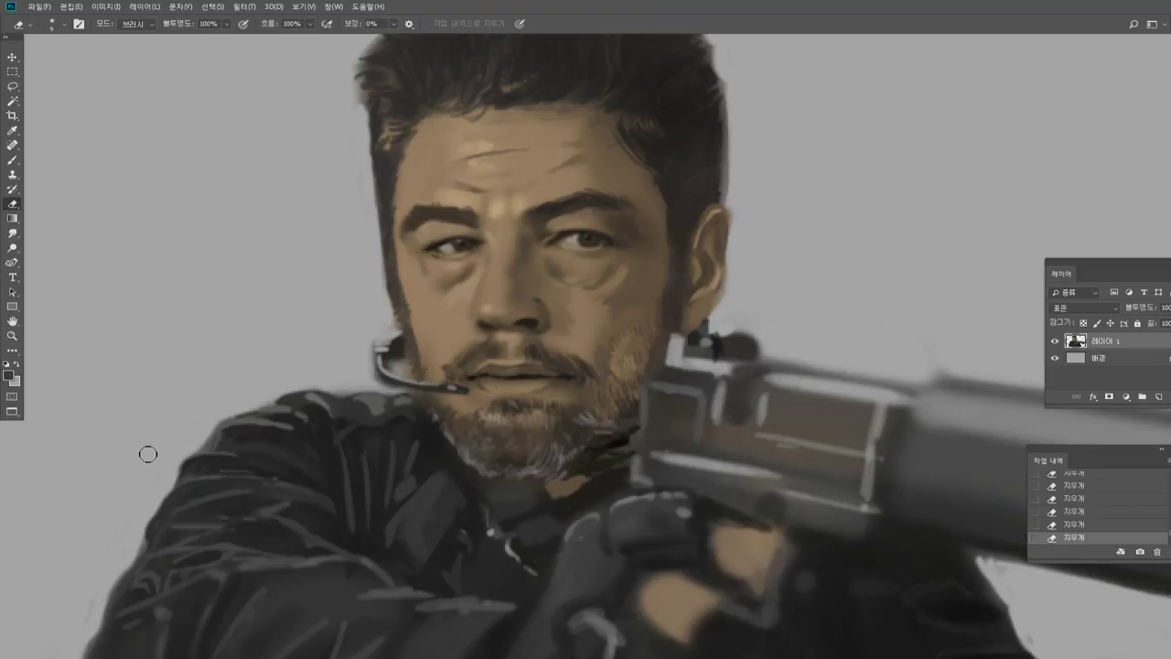
click(8, 160)
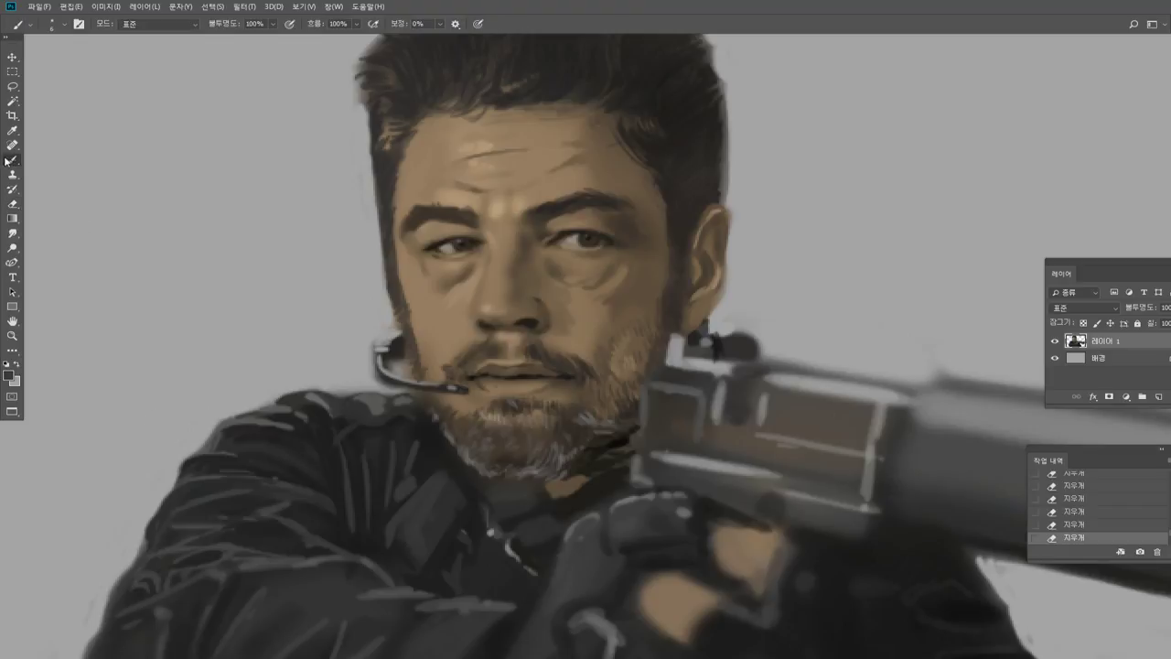
mouse_move(216, 487)
mouse_down()
mouse_move(167, 502)
mouse_move(158, 532)
mouse_move(157, 520)
mouse_up()
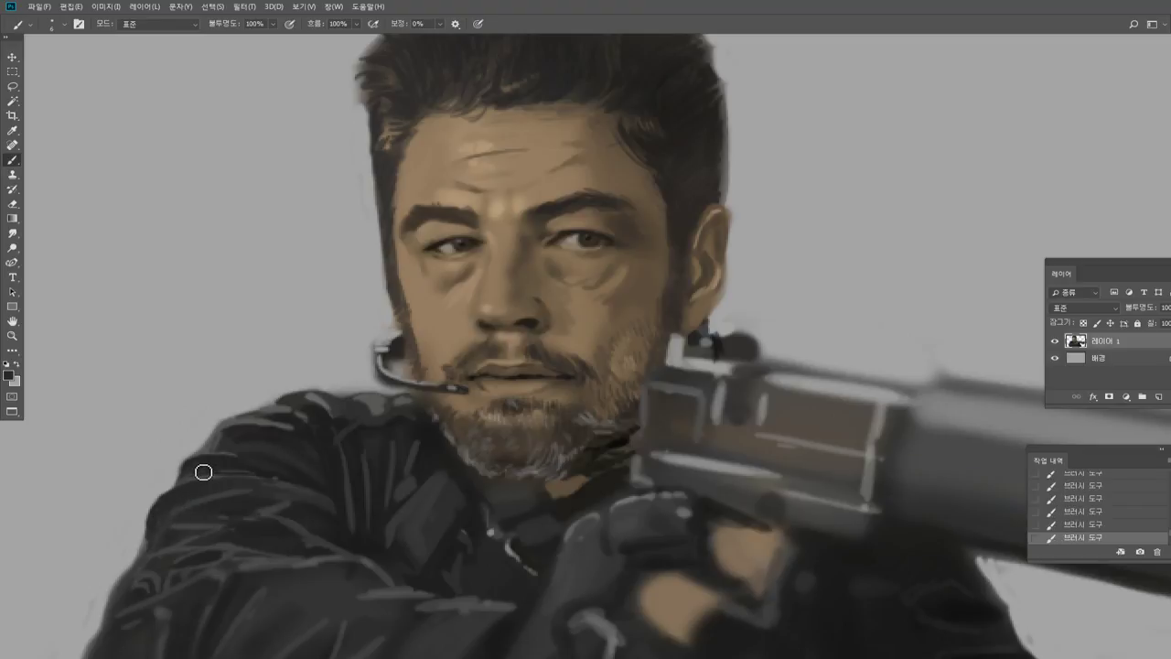
mouse_move(195, 470)
mouse_down()
mouse_move(186, 479)
mouse_move(219, 438)
mouse_up()
Darken the elbow and lower sleeve with the Burn tool at 67% exposure on the midtones.
key(z)
alt+click(582, 407)
alt+click(764, 448)
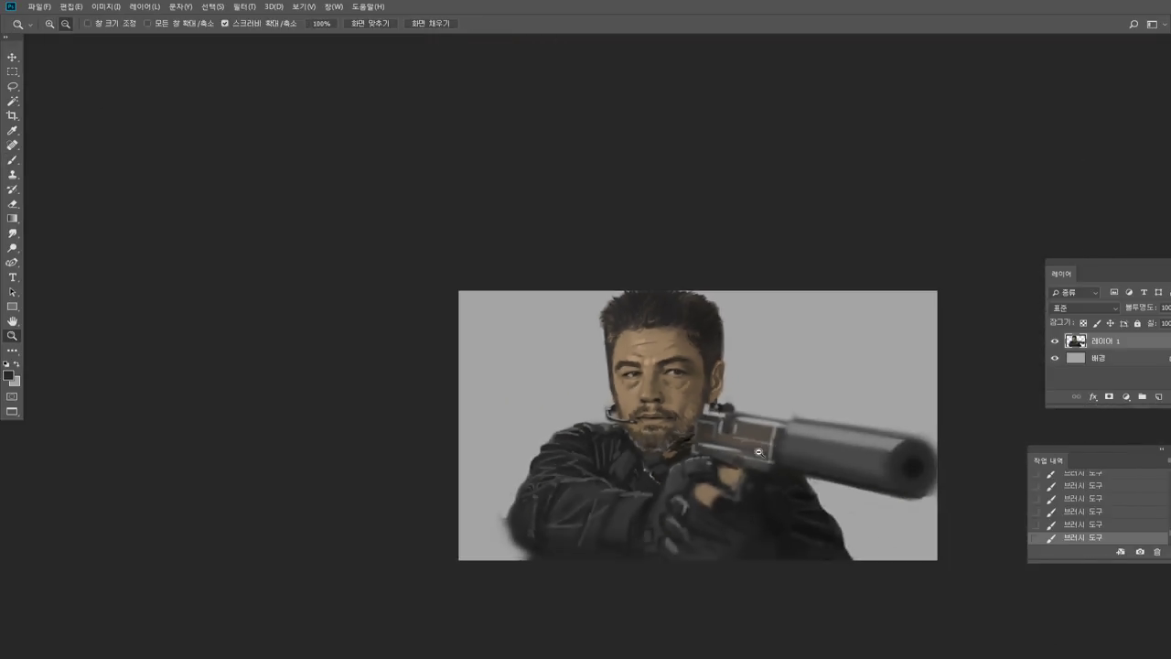
click(759, 452)
click(764, 439)
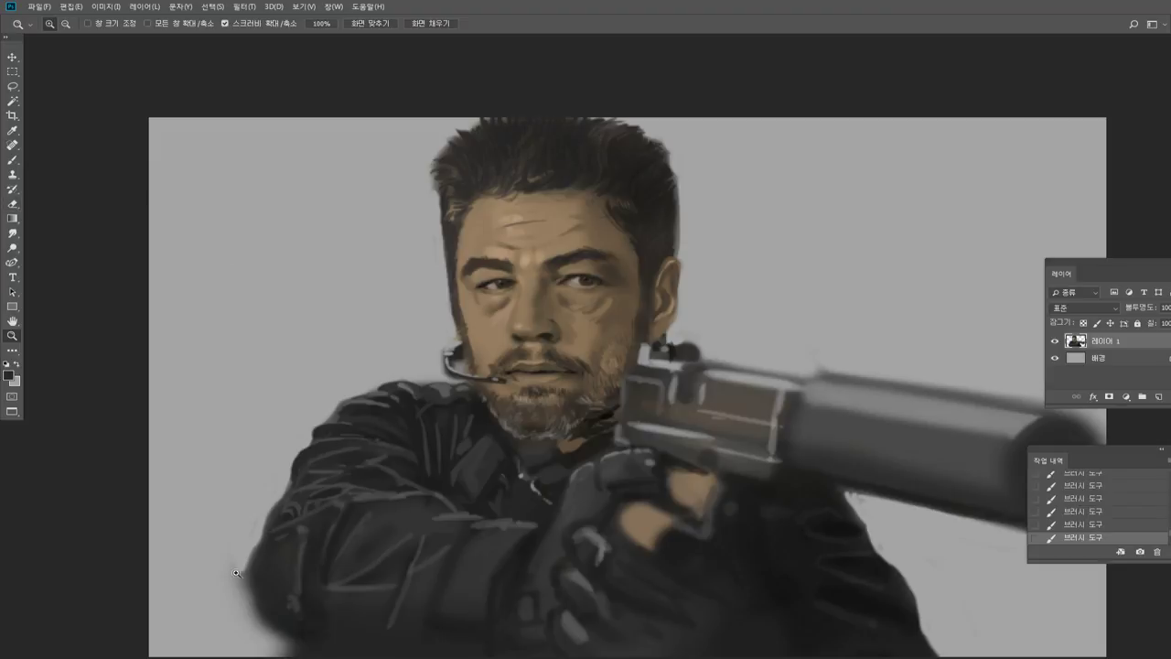
drag(13, 248, 56, 259)
drag(231, 532, 260, 553)
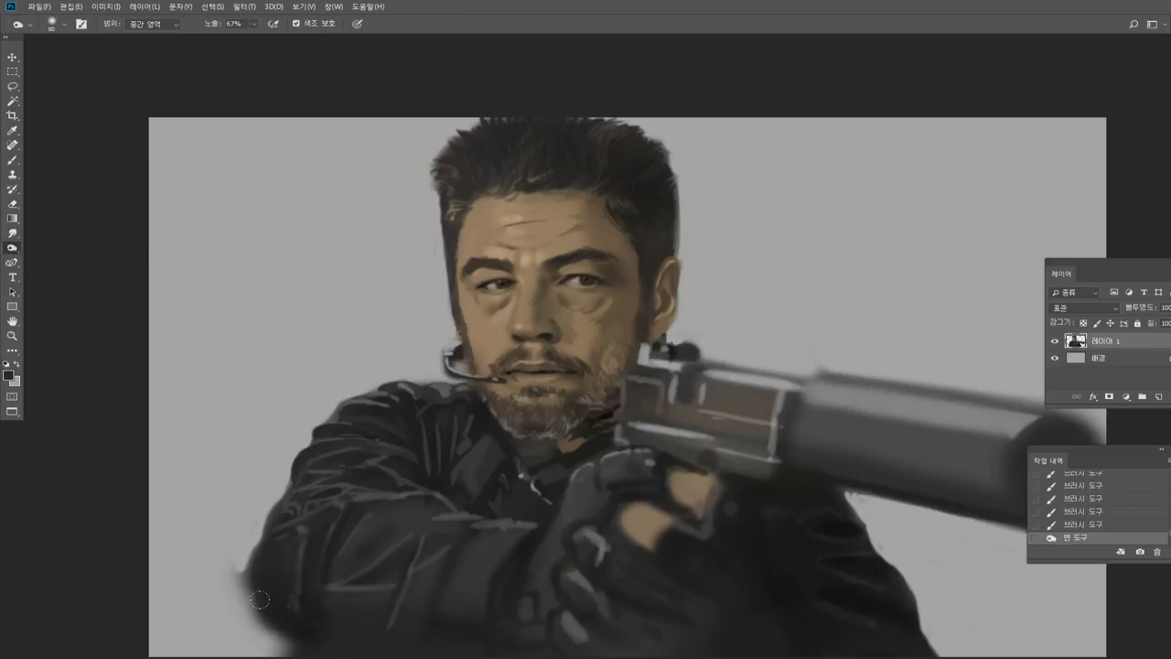
mouse_move(260, 600)
mouse_down()
mouse_move(306, 639)
mouse_move(310, 558)
mouse_move(370, 588)
mouse_up()
mouse_move(366, 591)
mouse_down()
mouse_move(348, 602)
mouse_move(381, 604)
mouse_up()
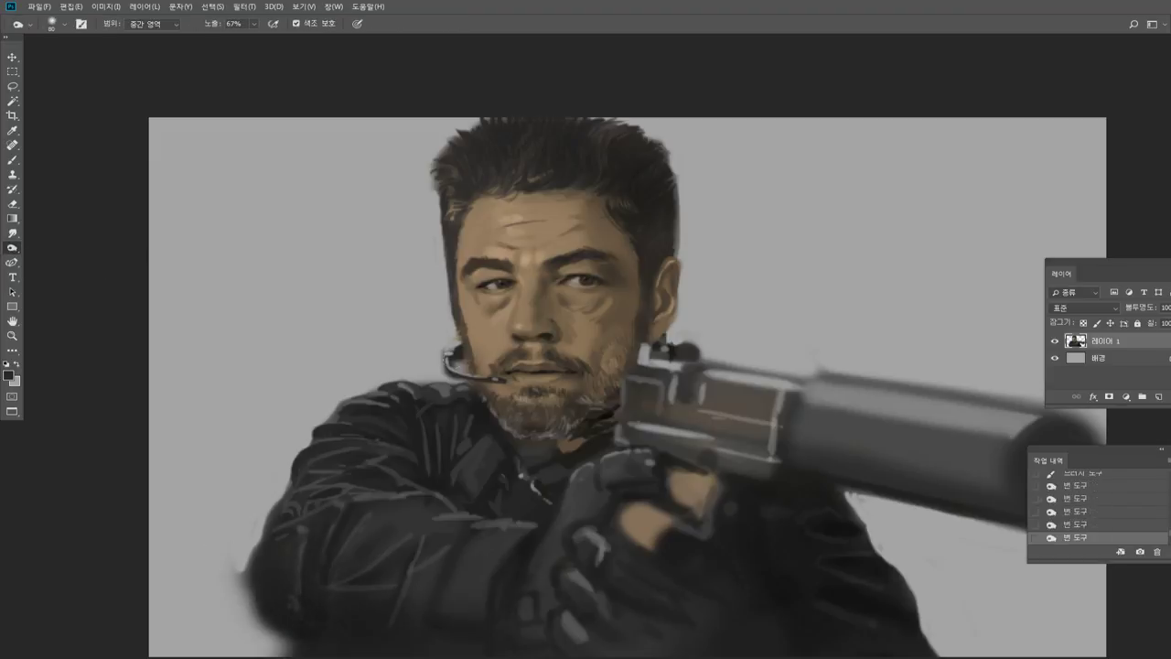
mouse_move(382, 563)
mouse_down()
mouse_move(425, 578)
mouse_move(414, 588)
mouse_up()
Lighten the forearm sleeve and the back of the glove with the Dodge tool, undoing stray strokes.
mouse_move(450, 527)
mouse_down()
mouse_move(458, 583)
mouse_move(470, 592)
mouse_up()
drag(483, 565, 471, 599)
key(ctrl+z)
drag(485, 524, 512, 526)
drag(487, 523, 515, 526)
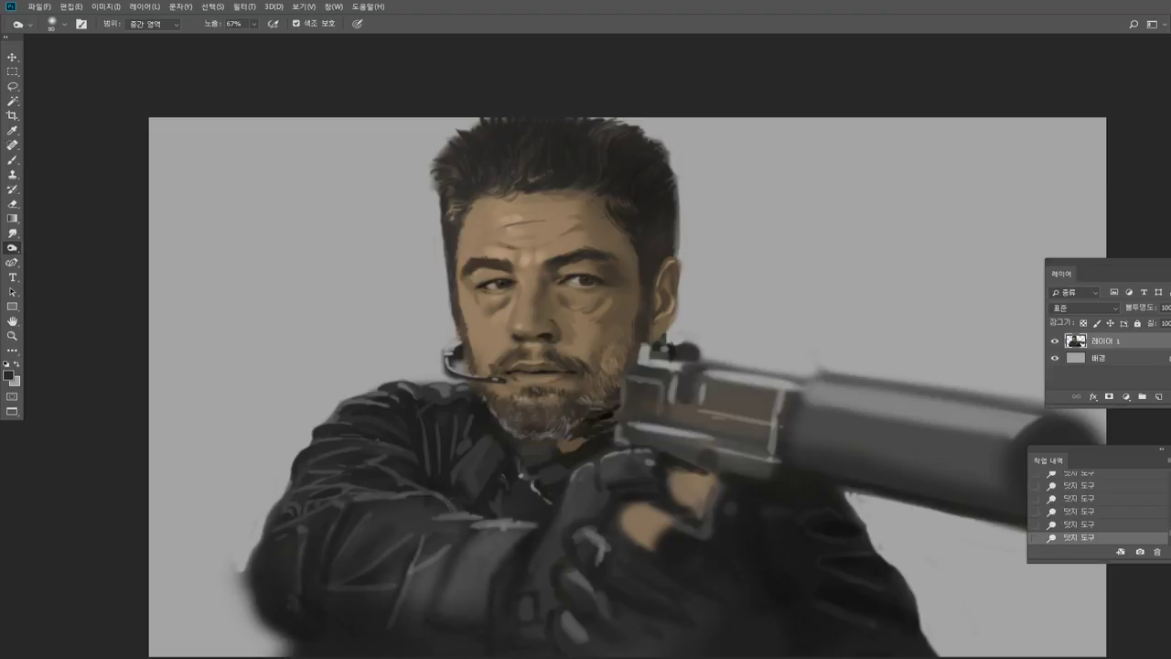
mouse_move(576, 502)
mouse_down()
mouse_move(555, 560)
mouse_move(601, 551)
mouse_up()
drag(562, 571, 588, 589)
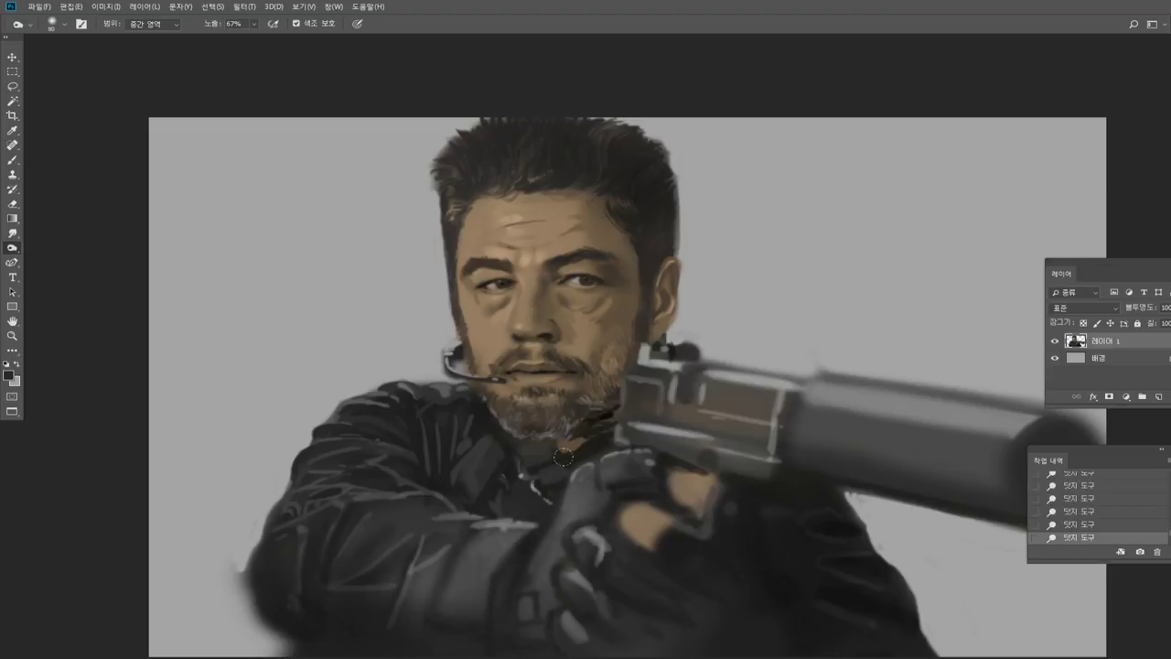
mouse_move(418, 591)
mouse_down()
mouse_move(449, 603)
mouse_move(409, 598)
mouse_up()
key(ctrl+z)
Erase the blurry paint outside the elbow to give the lower sleeve a clean outer contour.
key(z)
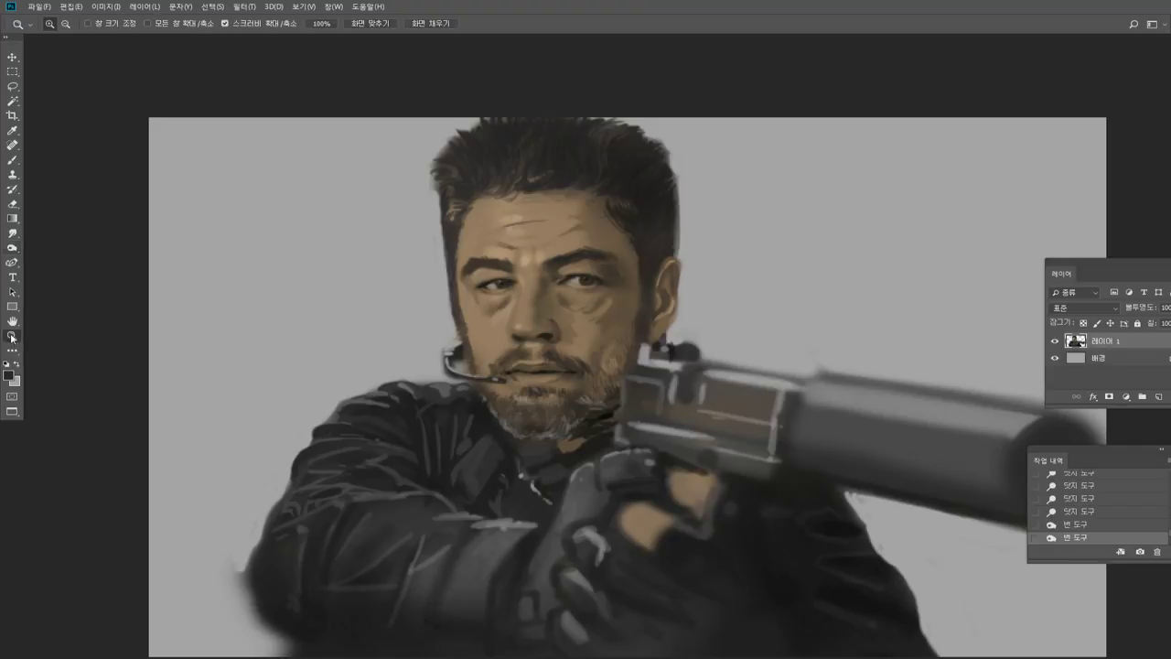
click(327, 596)
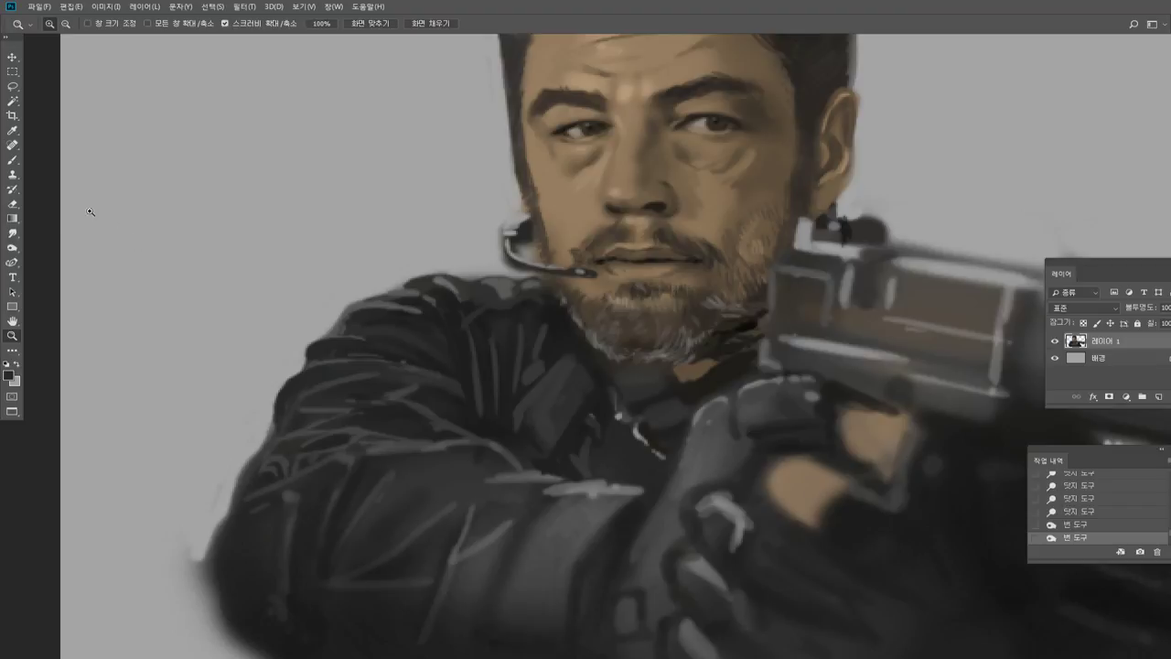
click(13, 234)
click(14, 206)
drag(196, 528, 201, 604)
drag(205, 556, 207, 606)
mouse_move(209, 528)
mouse_down()
mouse_move(216, 511)
mouse_move(206, 626)
mouse_up()
drag(193, 560, 193, 611)
mouse_move(185, 547)
mouse_down()
mouse_move(186, 591)
mouse_move(215, 640)
mouse_up()
drag(217, 599, 225, 650)
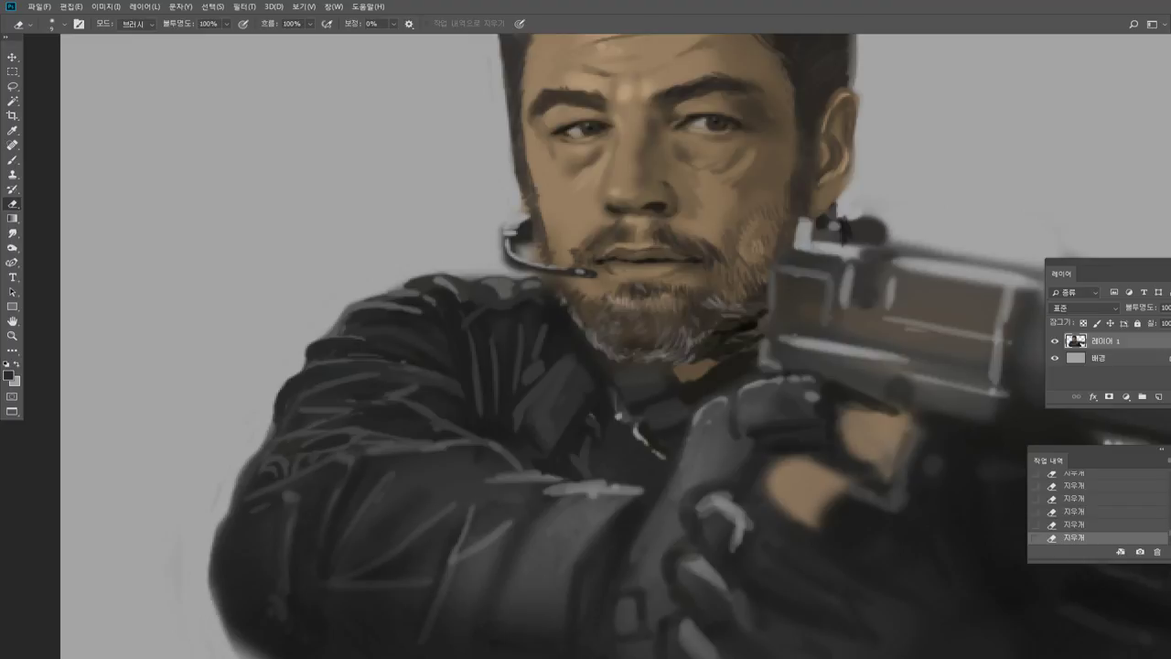
drag(206, 549, 209, 598)
Paint a light grey seam curving down the outer lower sleeve and refine its edges with sampled tones.
click(11, 162)
alt+click(282, 298)
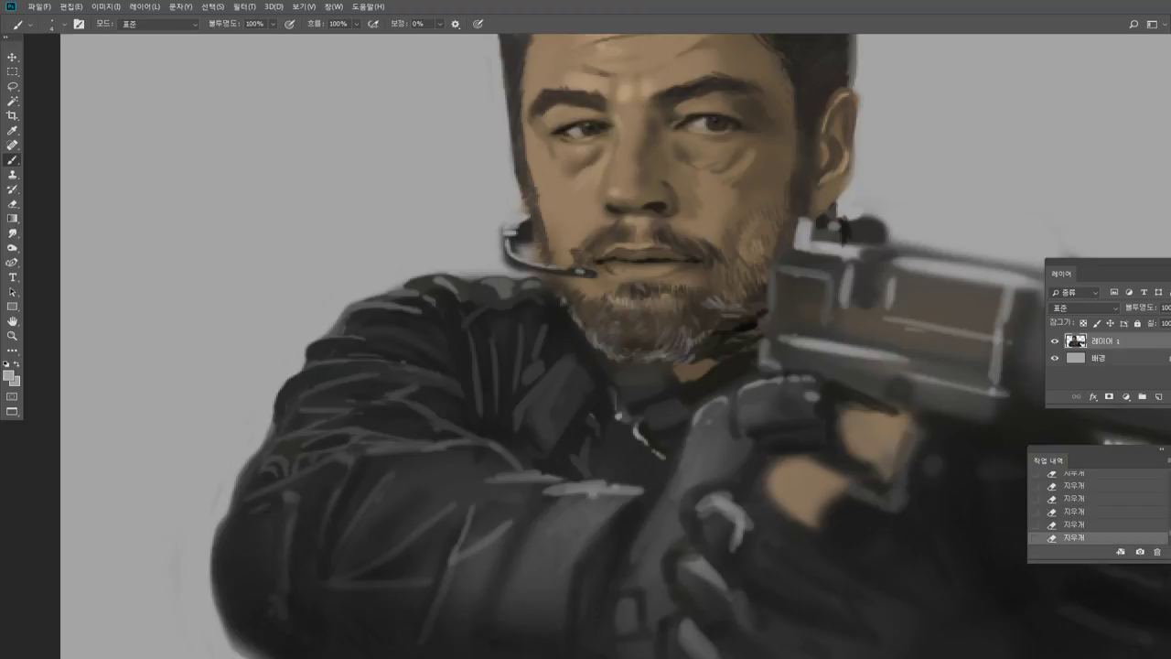
mouse_move(233, 527)
mouse_down()
mouse_move(306, 494)
mouse_move(293, 547)
mouse_up()
alt+click(268, 515)
alt+click(232, 517)
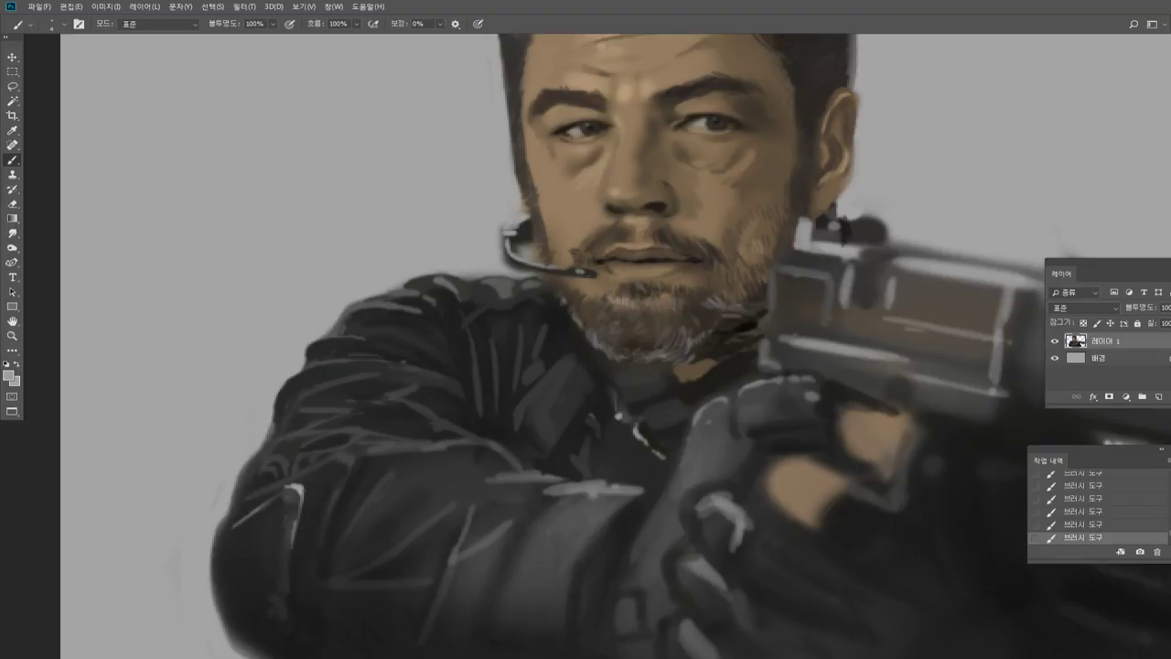
drag(291, 505, 280, 614)
alt+click(286, 524)
alt+click(284, 599)
drag(278, 566, 279, 613)
Fill the area between the seam and the elbow contour with mid grey and smudge the sleeve paint at 31% strength.
key(])
alt+click(390, 502)
alt+click(571, 528)
mouse_move(253, 552)
mouse_down()
mouse_move(226, 570)
mouse_move(249, 554)
mouse_move(231, 591)
mouse_move(248, 570)
mouse_move(272, 605)
mouse_move(237, 588)
mouse_up()
alt+click(246, 555)
alt+click(242, 554)
click(13, 234)
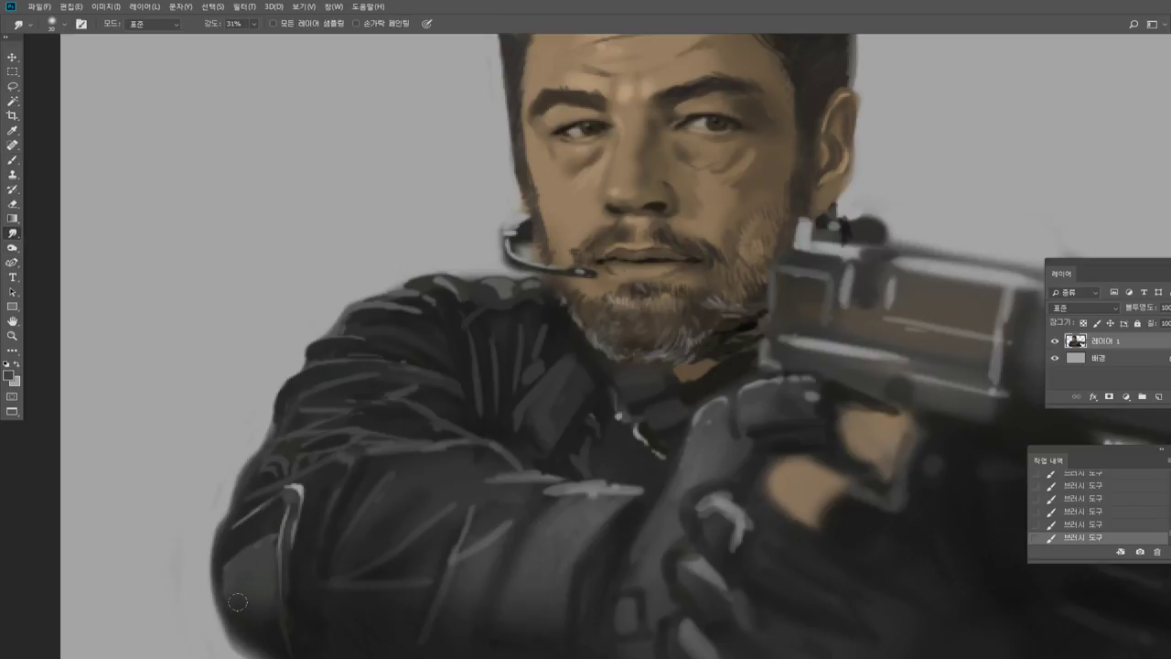
drag(284, 414, 303, 403)
Paint a small dark snap button and edge details at the upper end of the grey elbow panel.
key(b)
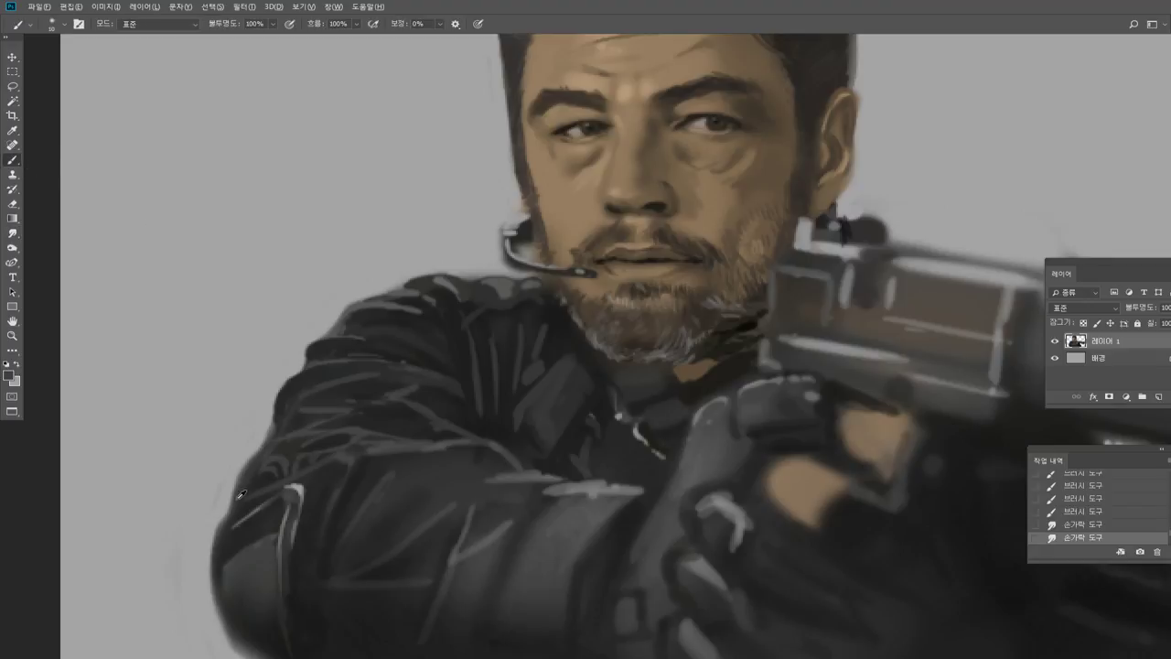
mouse_move(256, 522)
mouse_down()
mouse_move(242, 534)
mouse_move(267, 529)
mouse_move(259, 516)
mouse_move(302, 487)
mouse_move(268, 515)
mouse_up()
alt+click(270, 514)
alt+click(268, 528)
alt+click(284, 510)
alt+click(303, 487)
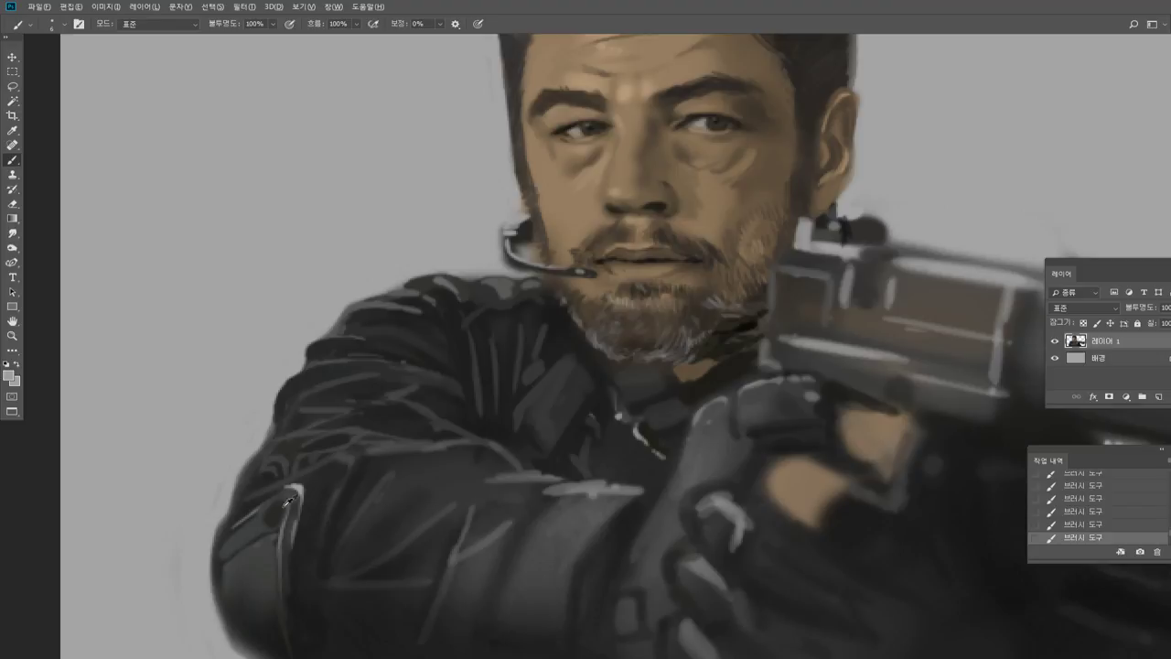
Undo the seam highlight stroke and paint a second snap button with a highlight lower on the elbow panel.
mouse_move(301, 495)
mouse_down()
mouse_move(279, 533)
mouse_move(287, 526)
mouse_move(278, 612)
mouse_up()
key(ctrl+z)
alt+click(301, 586)
alt+click(291, 529)
alt+click(237, 550)
alt+click(223, 565)
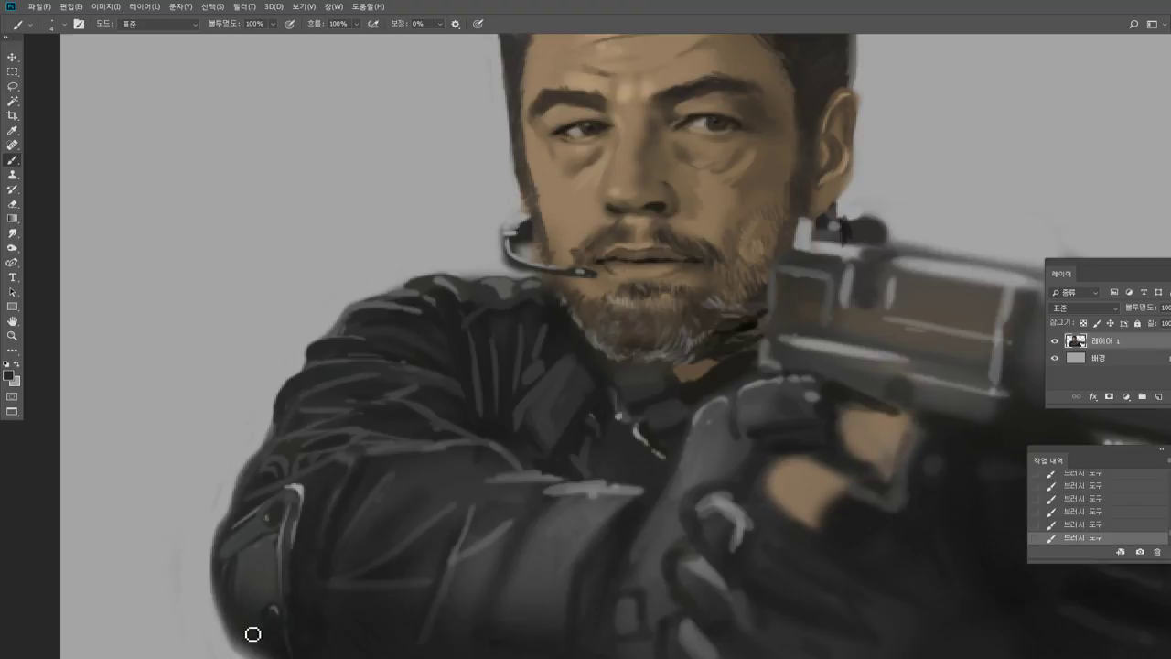
Shade the elbow panel's outer border and strengthen the sleeve's dark outer contour with sampled tones.
alt+click(253, 571)
drag(236, 578, 253, 639)
alt+click(226, 561)
alt+click(231, 543)
alt+click(224, 570)
drag(220, 595, 229, 643)
mouse_move(215, 547)
mouse_down()
mouse_move(210, 635)
mouse_move(244, 658)
mouse_move(231, 657)
mouse_up()
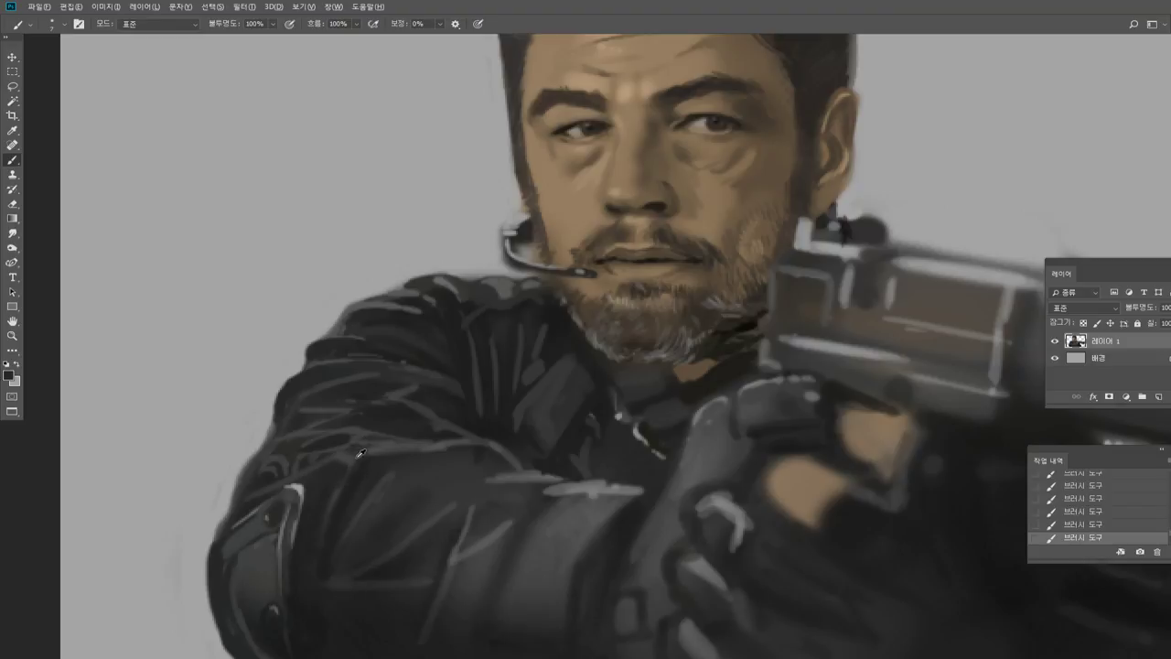
Paint a zipper strip along the elbow panel's inner side, adding dark teeth with brush opacity at 46%.
alt+click(473, 409)
alt+click(371, 485)
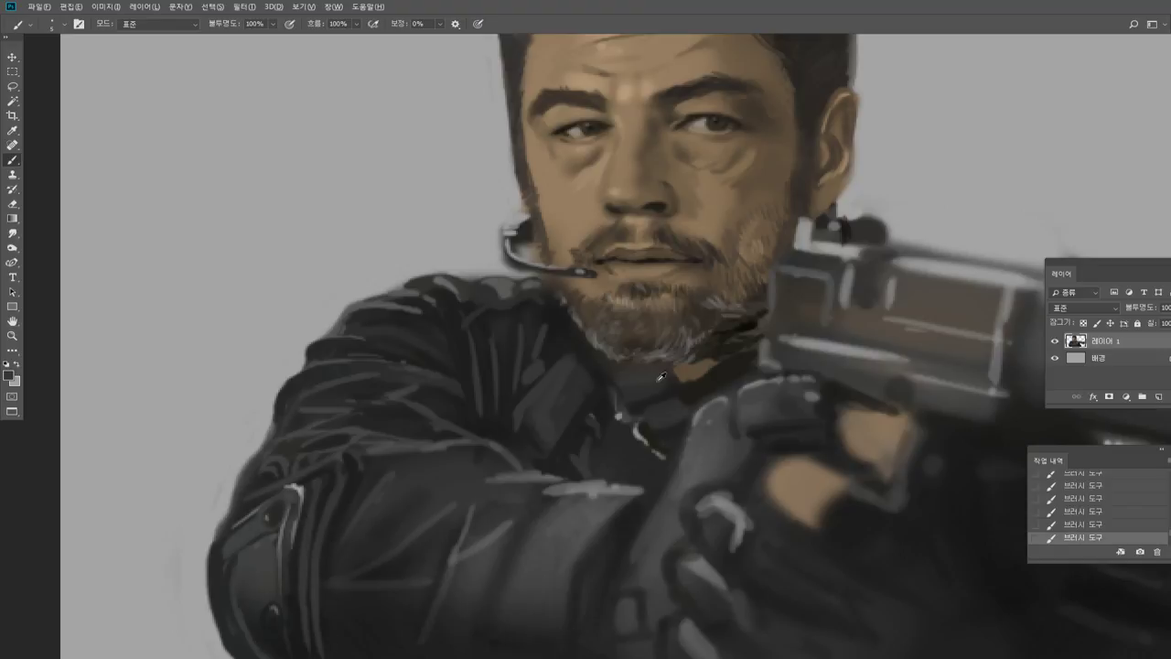
alt+click(742, 331)
click(273, 23)
drag(275, 38, 242, 37)
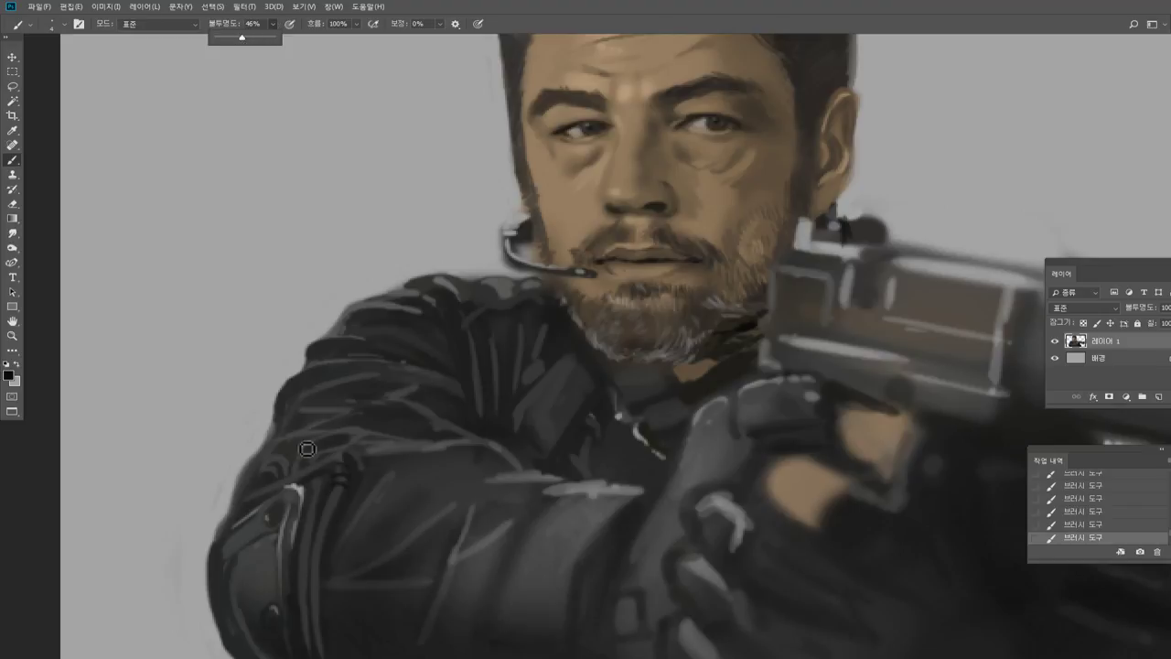
click(337, 501)
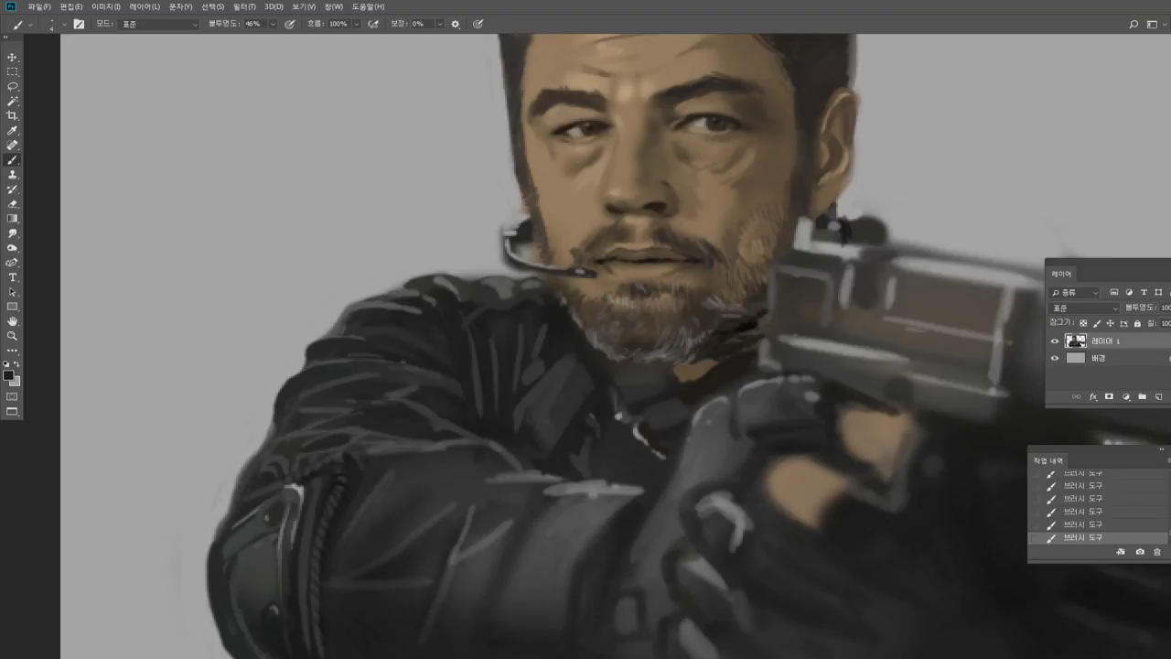
Rework the folds above the forearm, just past the zipper's upper end, with sampled greys.
alt+click(407, 446)
mouse_move(387, 462)
mouse_down()
mouse_move(369, 479)
mouse_move(434, 455)
mouse_up()
alt+click(384, 470)
alt+click(395, 443)
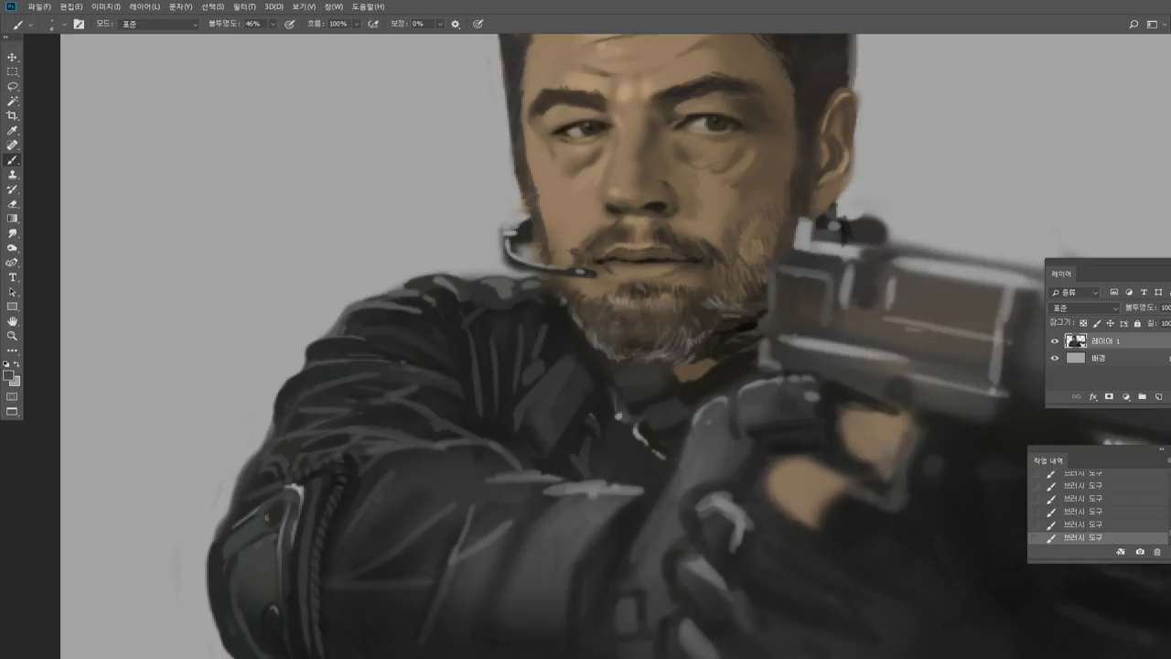
Soften and deepen the folds across the upper sleeve with dark tones sampled from the jacket.
alt+click(351, 387)
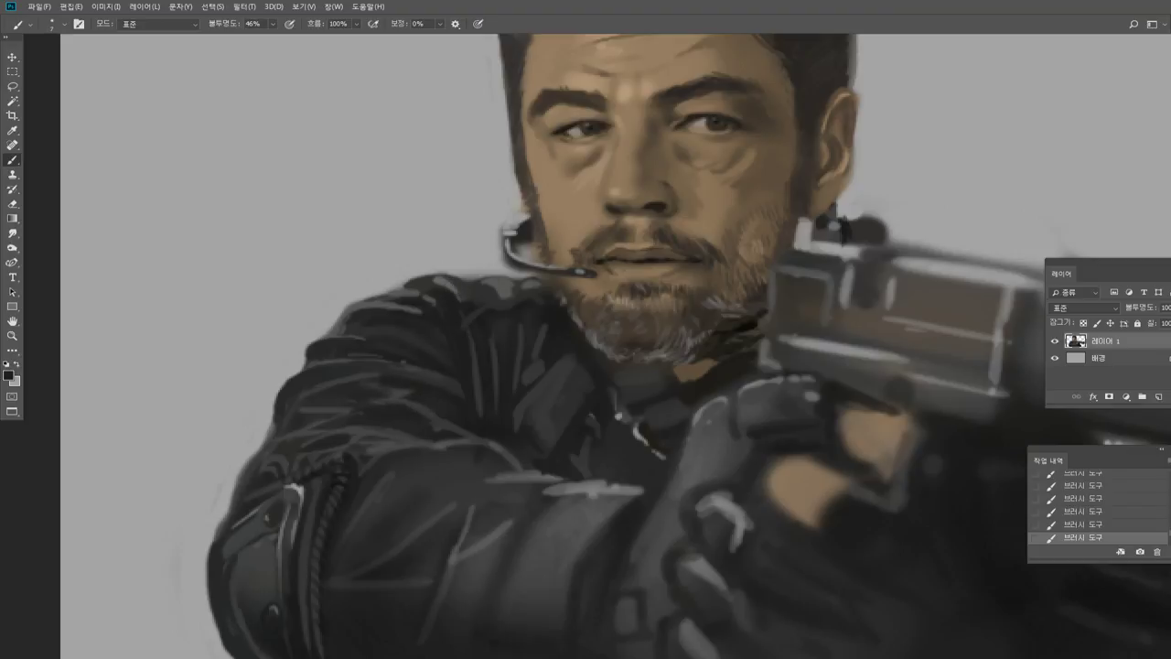
alt+click(375, 371)
drag(433, 382, 453, 387)
alt+click(396, 370)
alt+click(450, 421)
alt+click(445, 442)
Paint a light grey fold along the top of the forearm sleeve, running from the zipper towards the wrist.
key(z)
drag(558, 370, 498, 365)
mouse_move(554, 401)
mouse_down()
mouse_move(600, 377)
mouse_move(584, 412)
mouse_up()
click(548, 426)
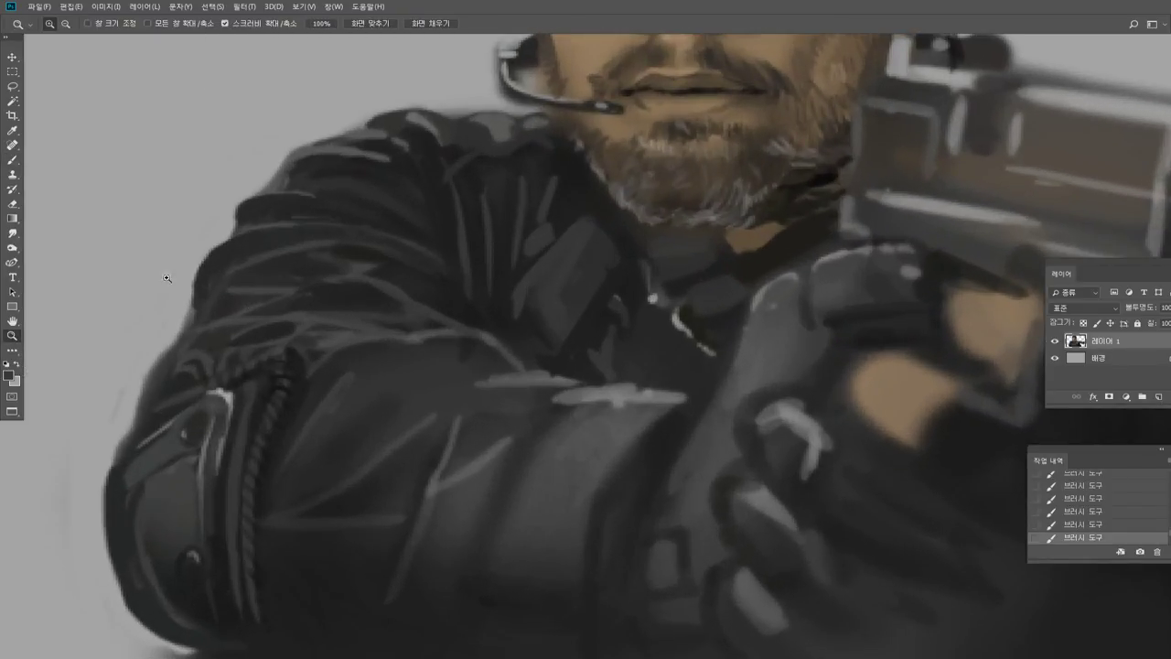
click(13, 160)
alt+click(633, 388)
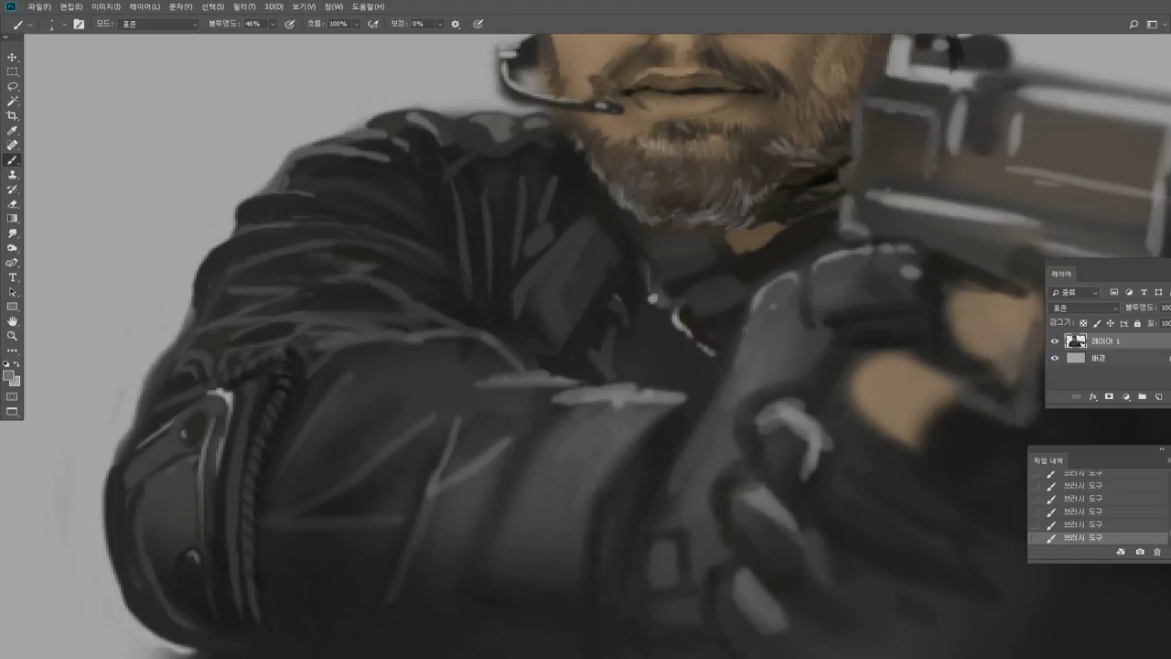
drag(364, 374, 404, 355)
alt+click(378, 361)
alt+click(394, 355)
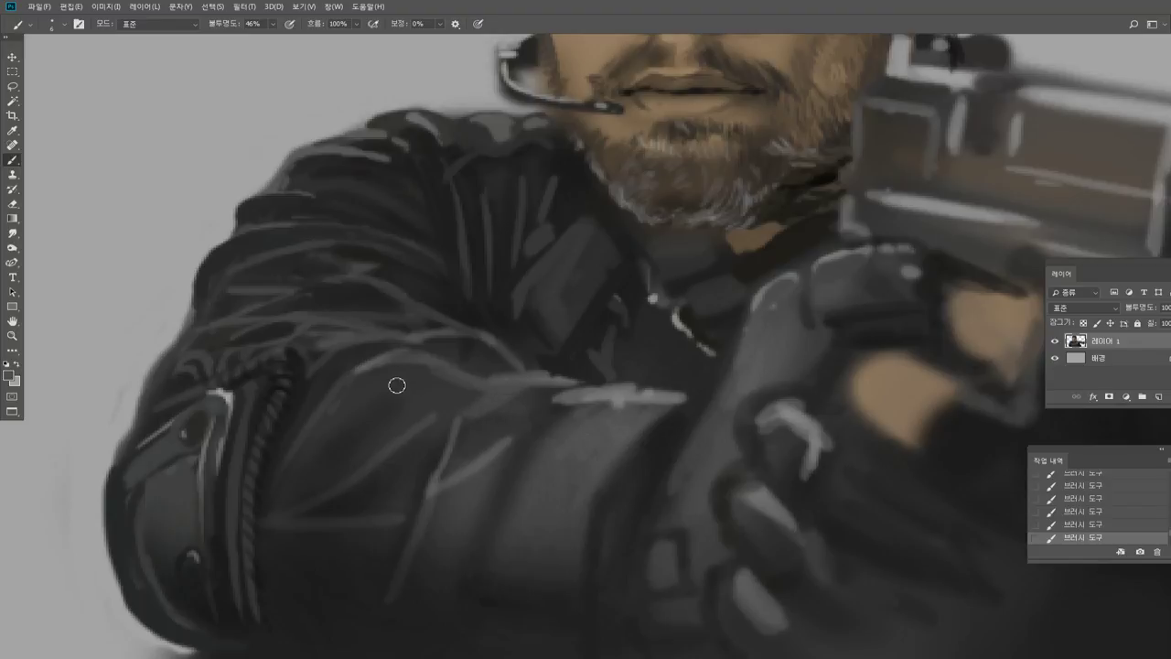
Darken beneath the forearm fold and redraw the grey creases that radiate across the middle of the forearm sleeve.
alt+click(582, 357)
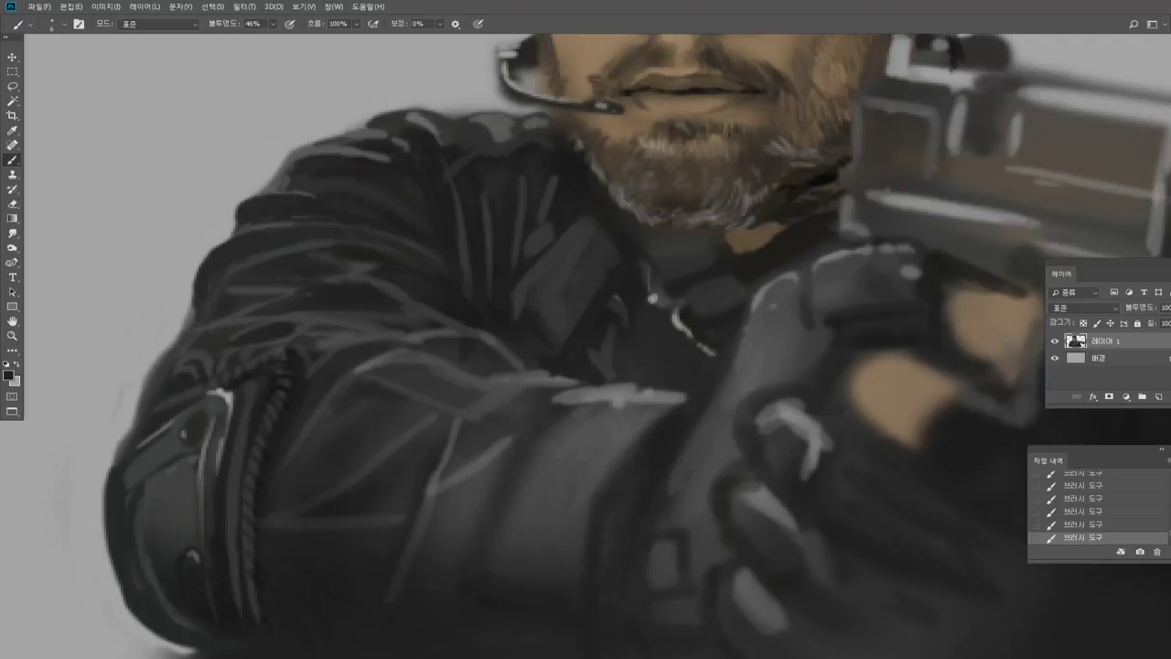
drag(411, 399, 476, 415)
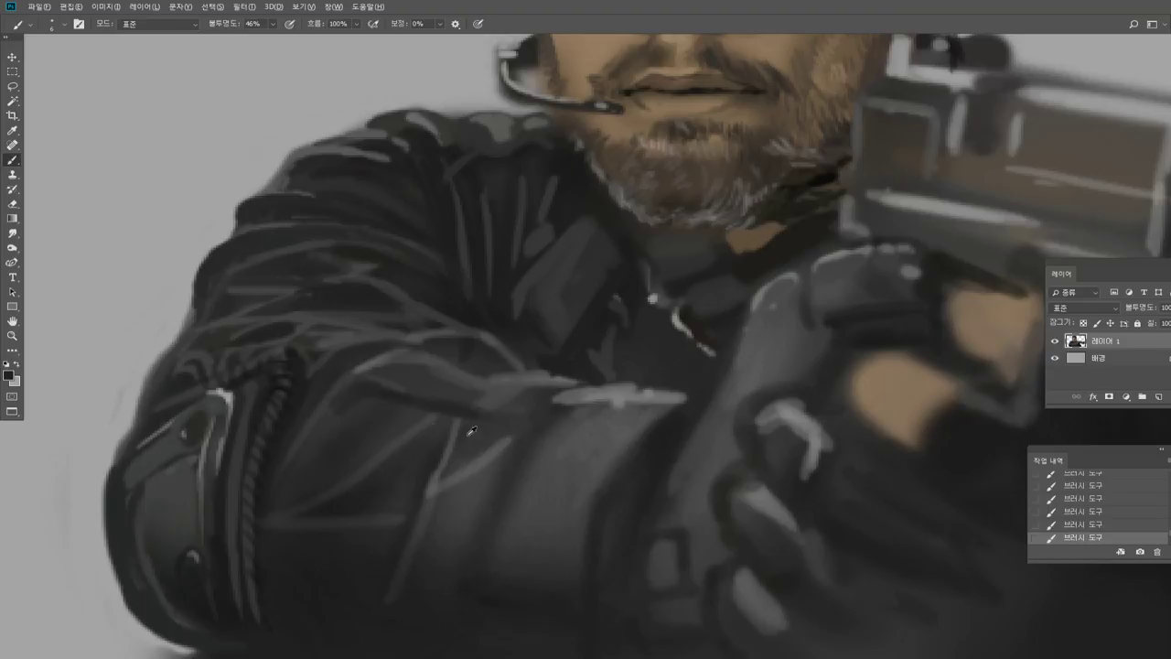
alt+click(441, 484)
drag(420, 433, 444, 437)
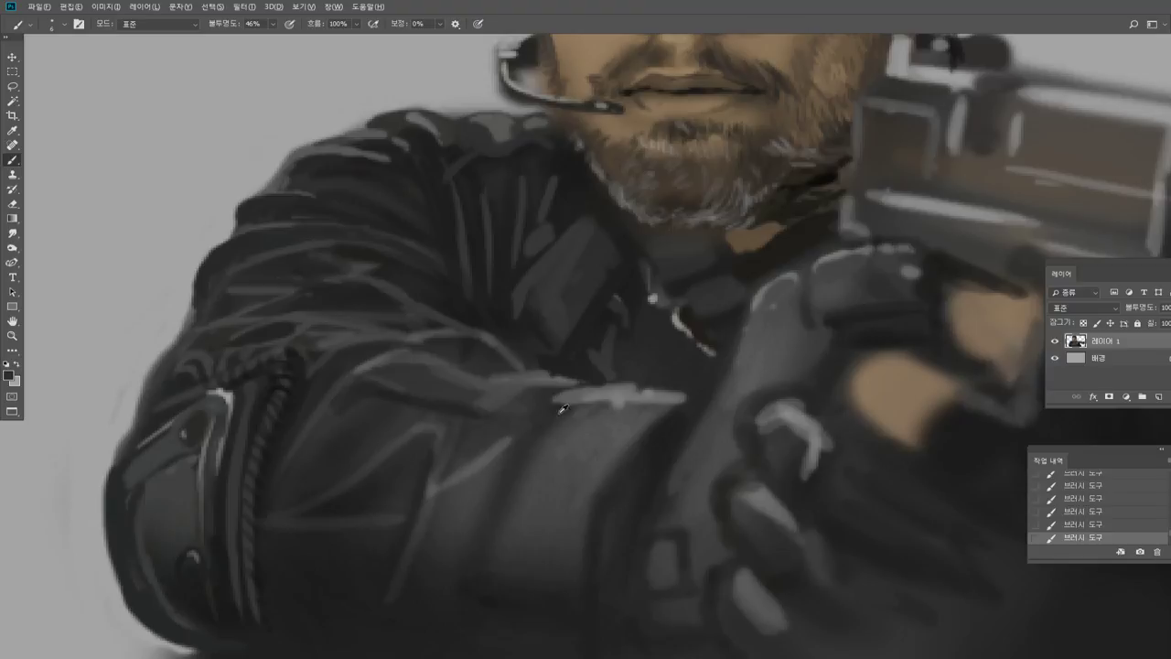
mouse_move(440, 446)
mouse_down()
mouse_move(430, 494)
mouse_move(438, 474)
mouse_up()
alt+click(461, 438)
alt+click(523, 375)
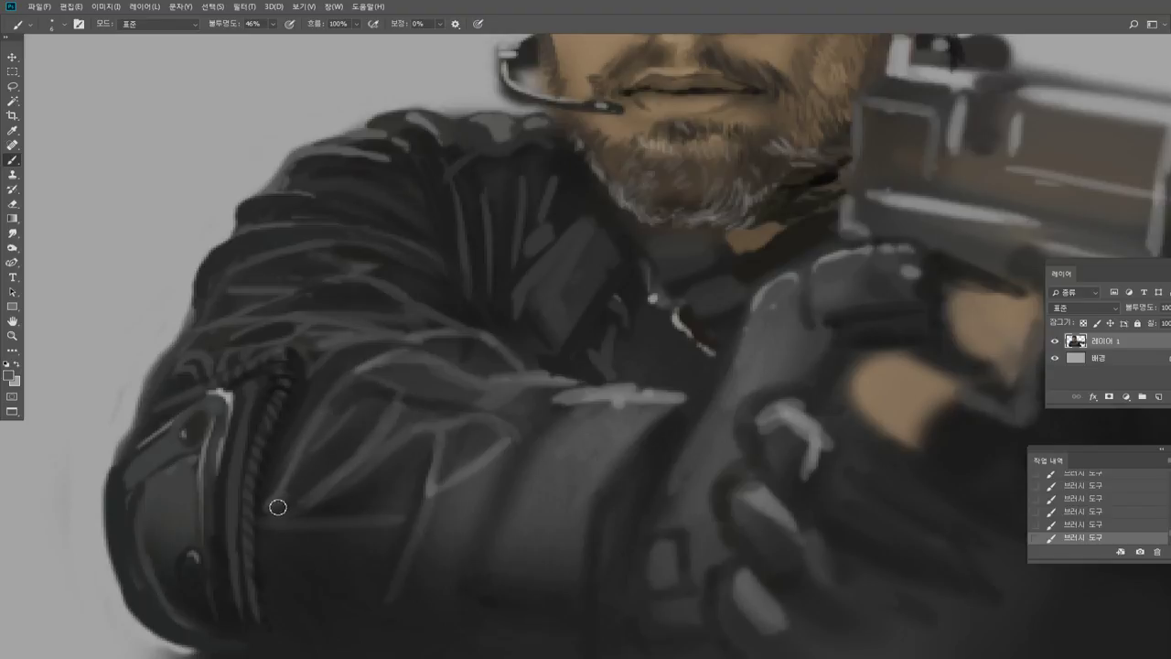
Smudge the grey creases across the middle of the forearm and repaint the inner elbow fold leading to the cuff.
click(11, 236)
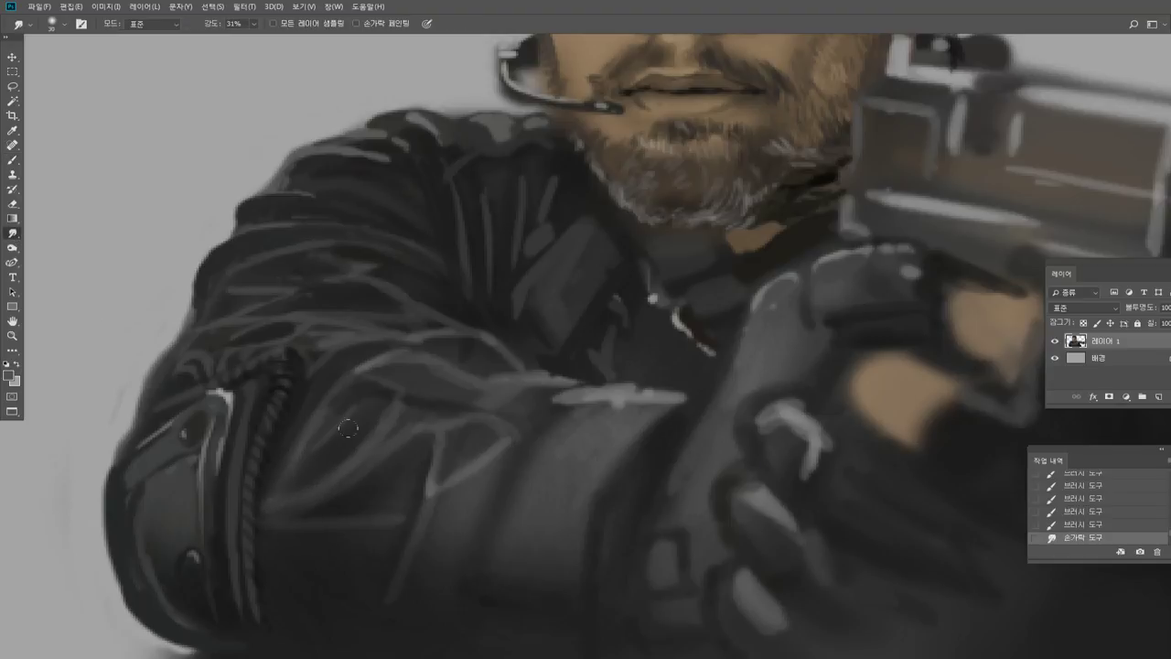
mouse_move(347, 428)
mouse_down()
mouse_move(370, 393)
mouse_move(322, 405)
mouse_up()
click(12, 159)
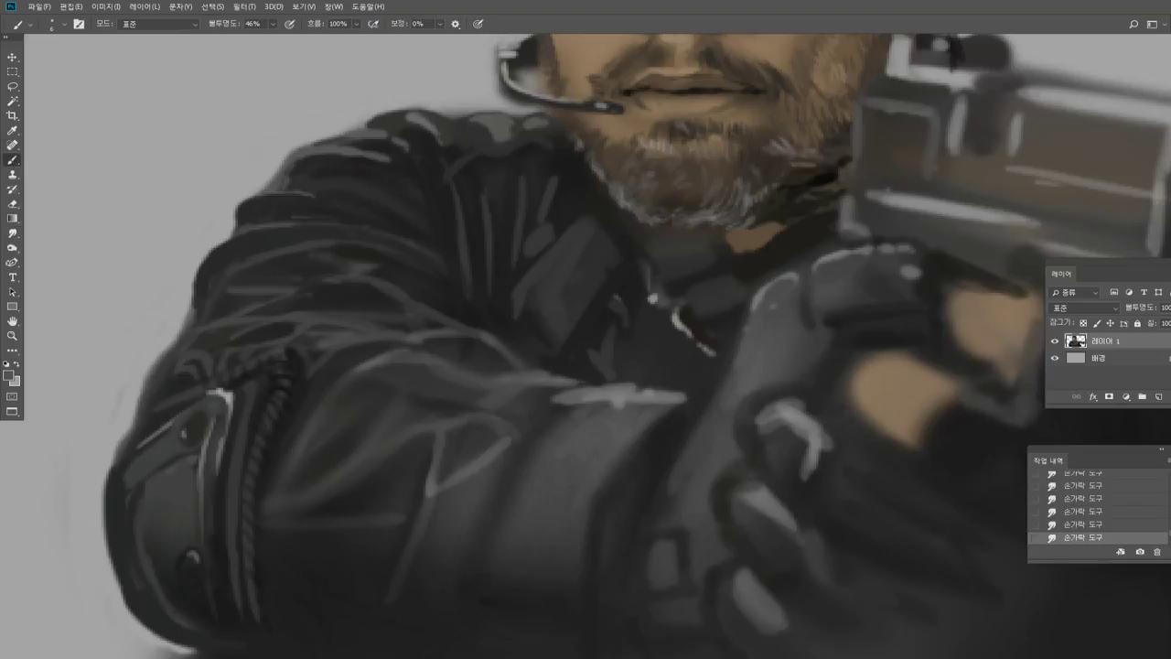
drag(536, 390, 562, 379)
drag(540, 377, 575, 381)
drag(500, 363, 515, 388)
mouse_move(487, 340)
mouse_down()
mouse_move(503, 374)
mouse_move(550, 372)
mouse_up()
Darken around the inner elbow fold and narrow the light highlight along the cuff's upper edge with sampled greys.
alt+click(573, 352)
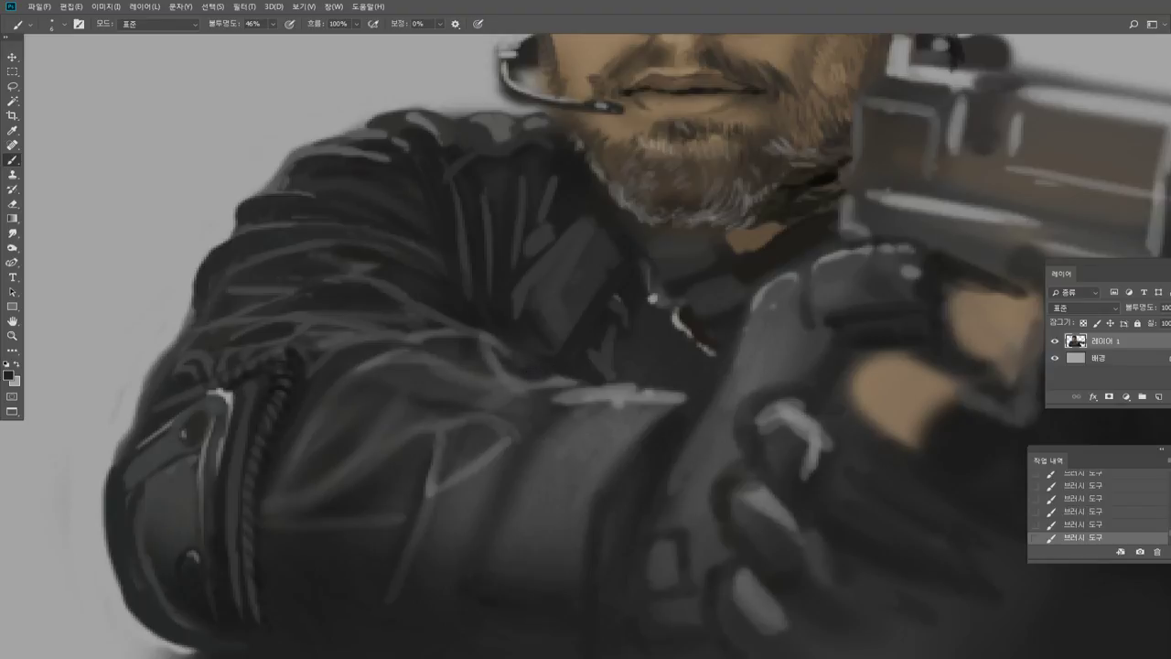
alt+click(513, 341)
alt+click(506, 325)
drag(549, 378, 568, 377)
alt+click(553, 387)
alt+click(518, 388)
alt+click(612, 379)
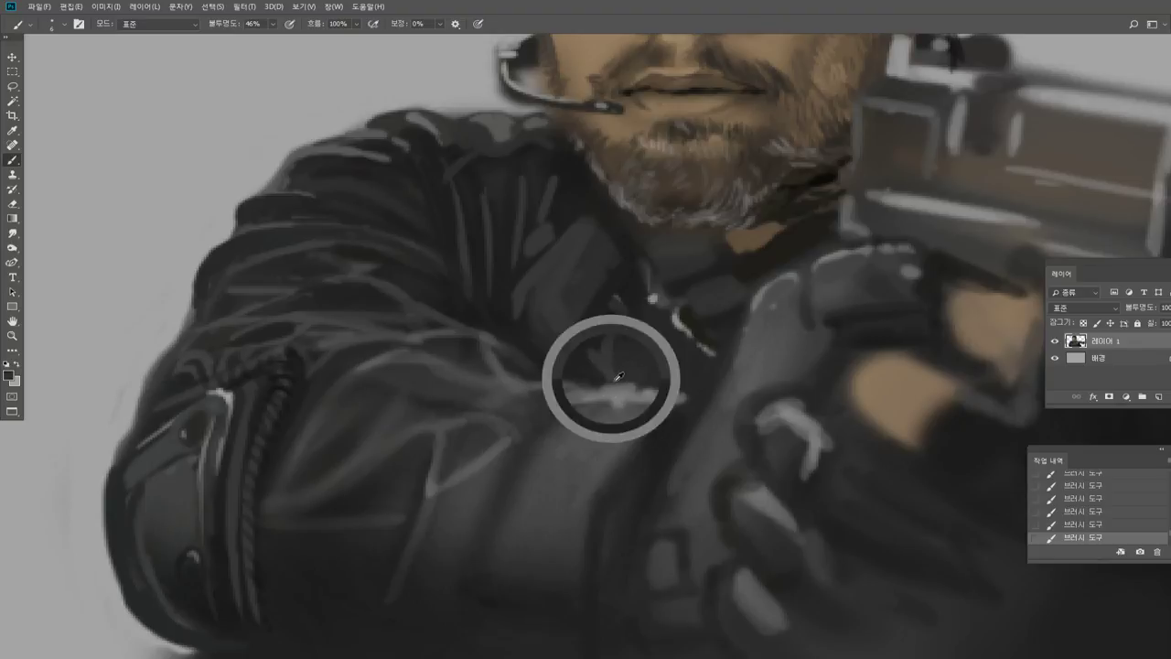
drag(609, 390, 687, 398)
alt+click(655, 372)
alt+click(597, 388)
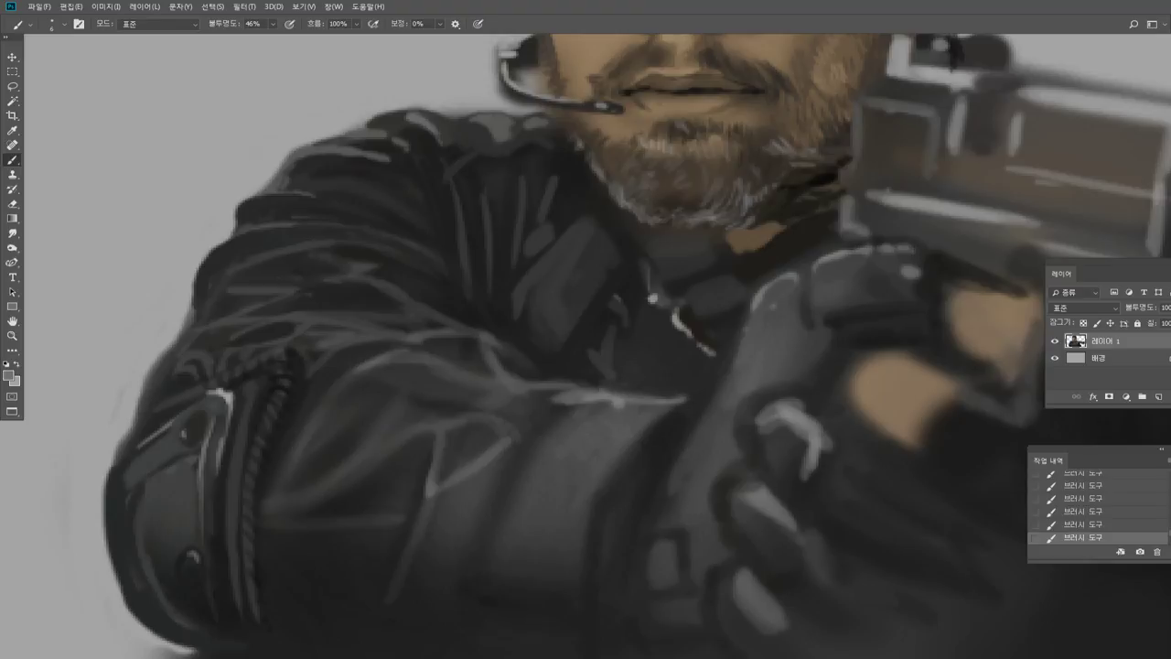
Paint a black shadow along the cuff opening and a light grey rim down the back of the glove's wrist.
alt+click(689, 395)
alt+click(806, 181)
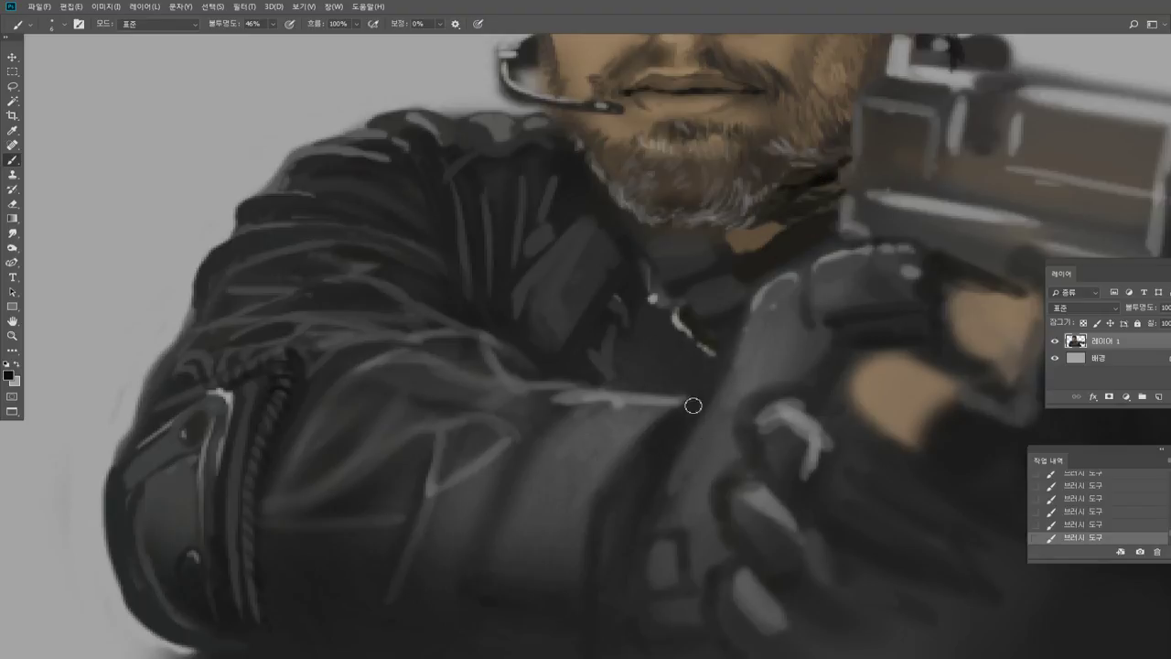
mouse_move(693, 406)
mouse_down()
mouse_move(636, 453)
mouse_move(613, 499)
mouse_move(604, 572)
mouse_up()
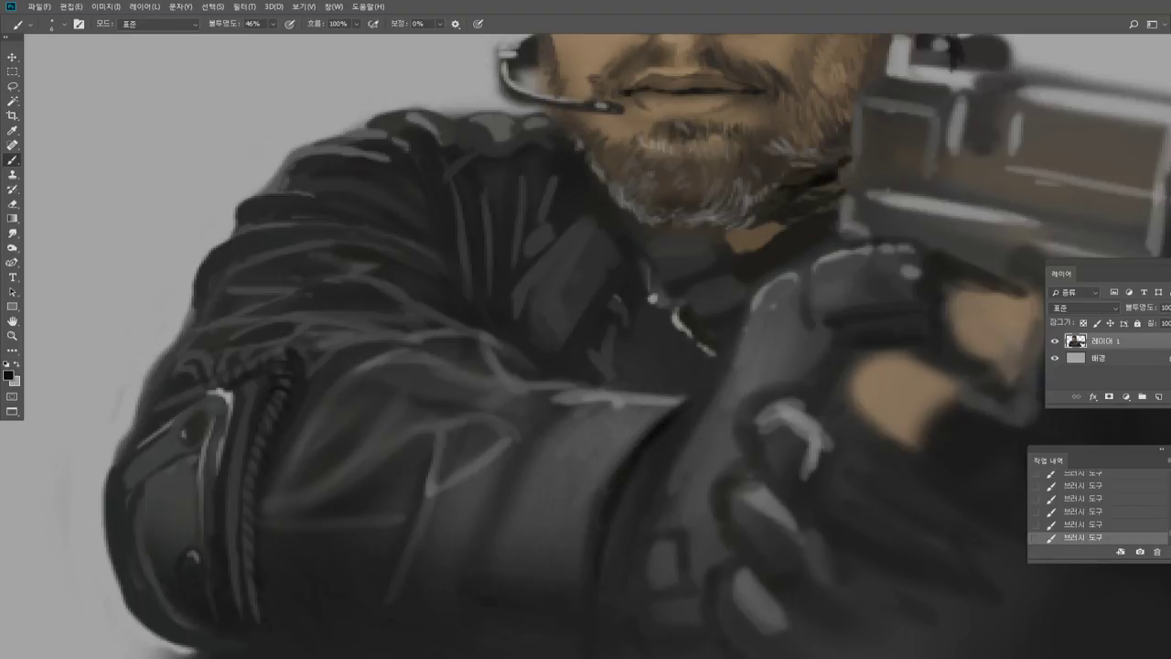
alt+click(596, 515)
alt+click(648, 427)
alt+click(773, 293)
drag(756, 310, 690, 448)
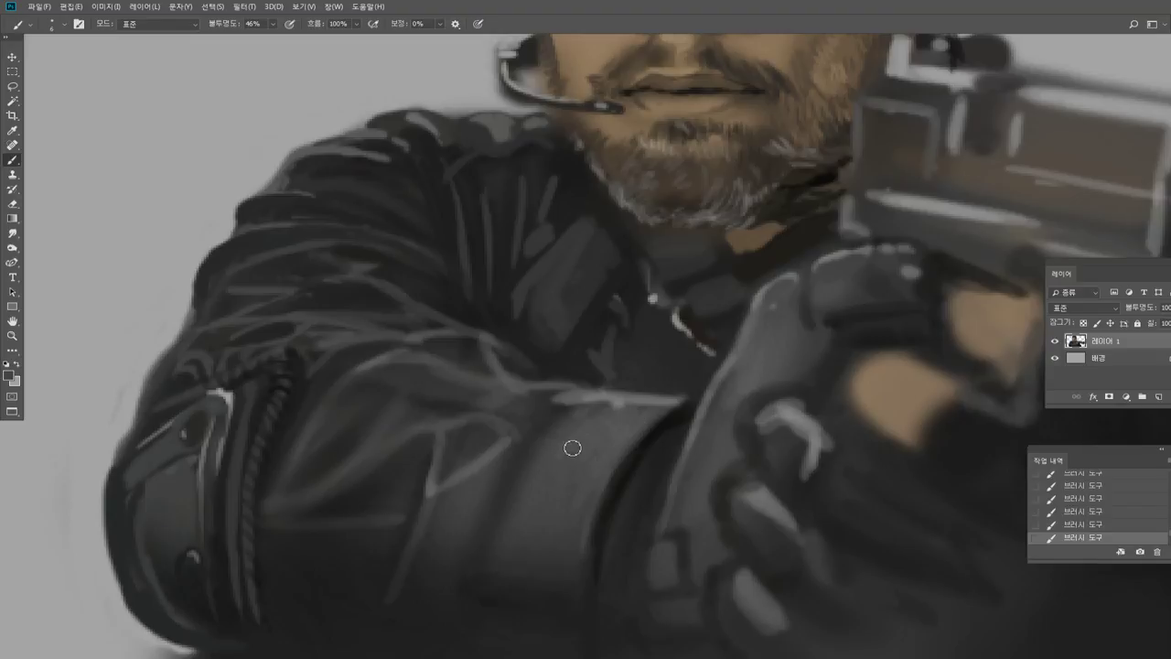
Extend the light grey fold into the cuff's upper edge and paint a dark crease beneath the forearm's top fold.
alt+click(473, 425)
alt+click(591, 390)
drag(481, 405, 525, 392)
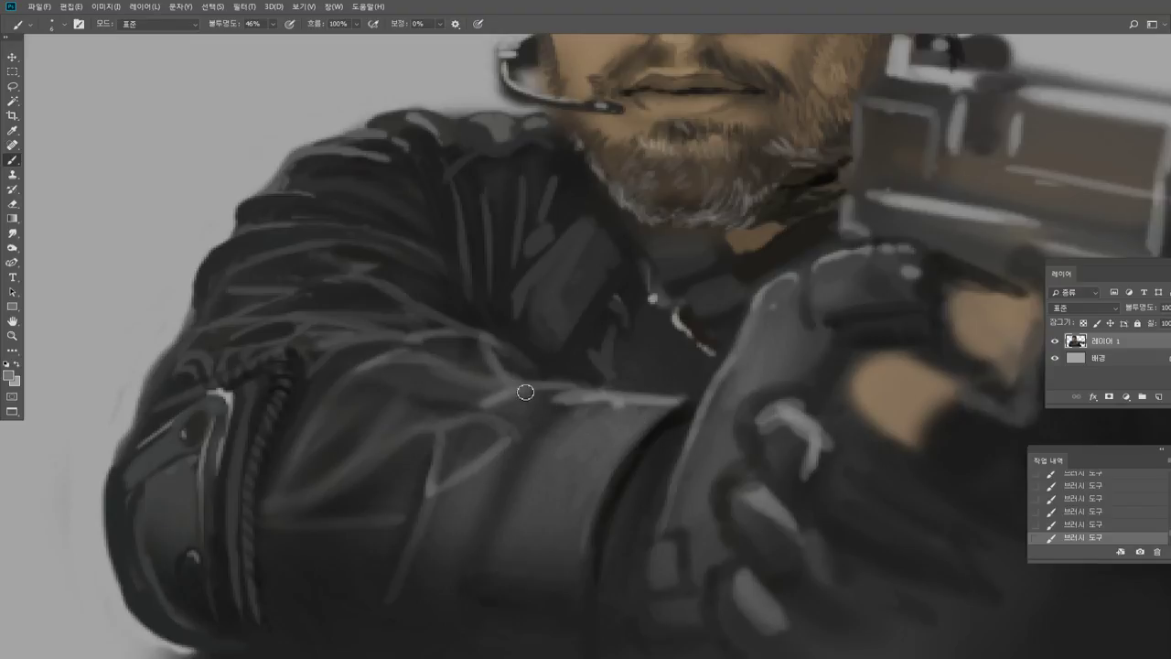
alt+click(670, 421)
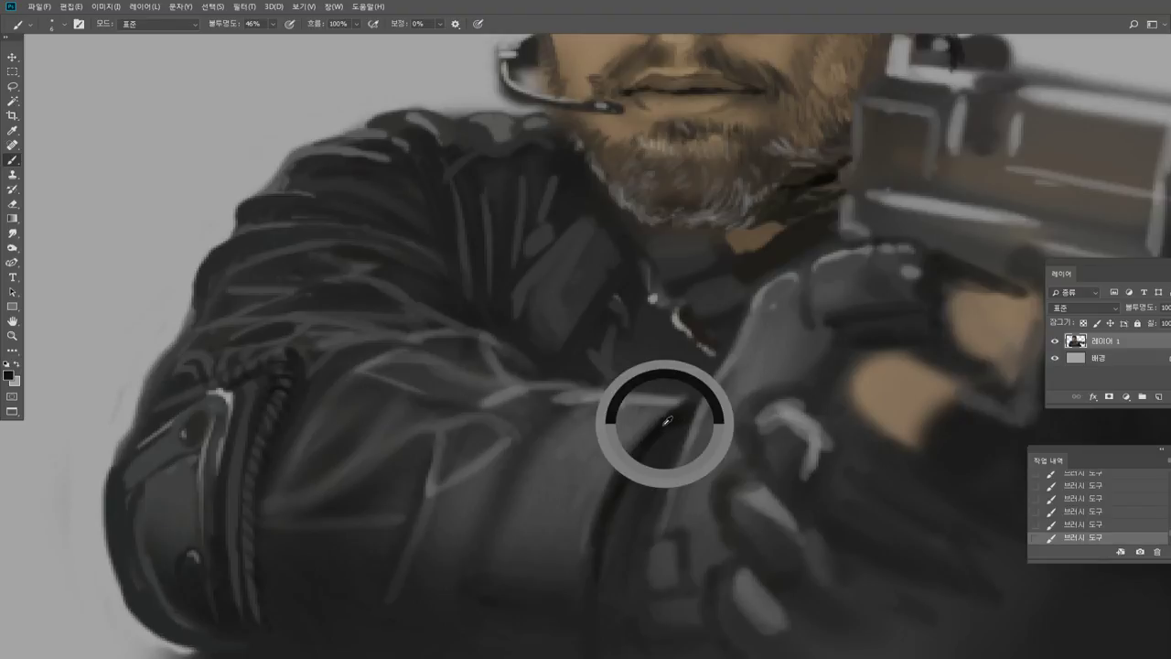
drag(355, 382, 470, 421)
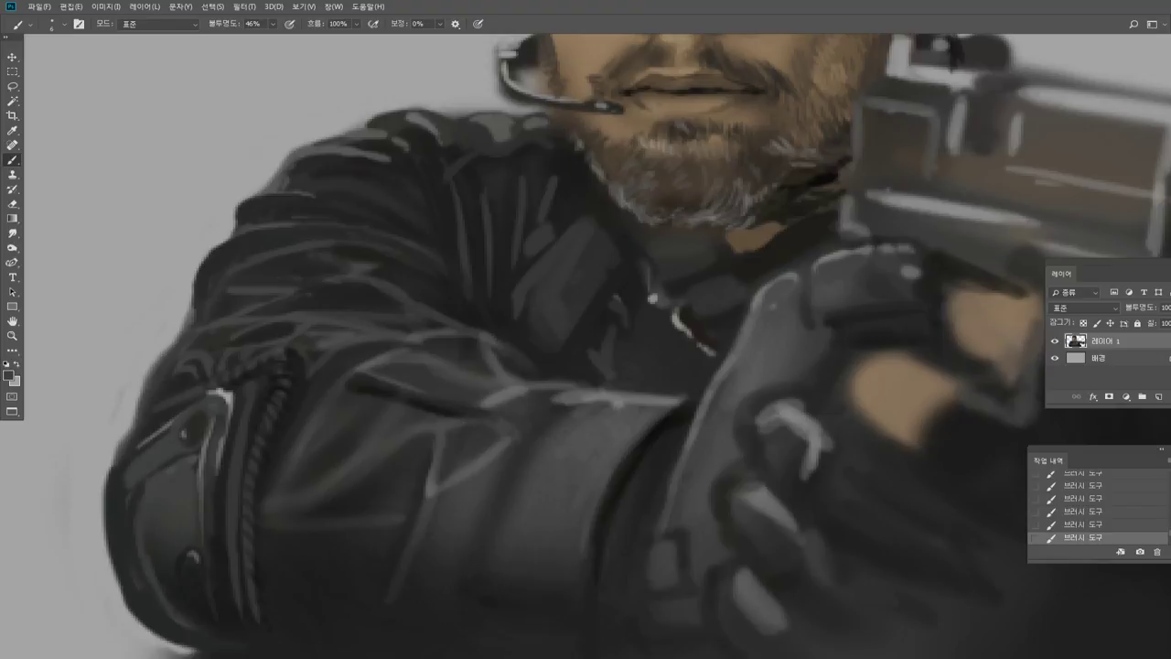
Define the cuff strap's forearm side with a light edge and dark shadow, and paint a dark crease across the mid-forearm.
alt+click(594, 394)
drag(529, 463, 461, 627)
alt+click(644, 450)
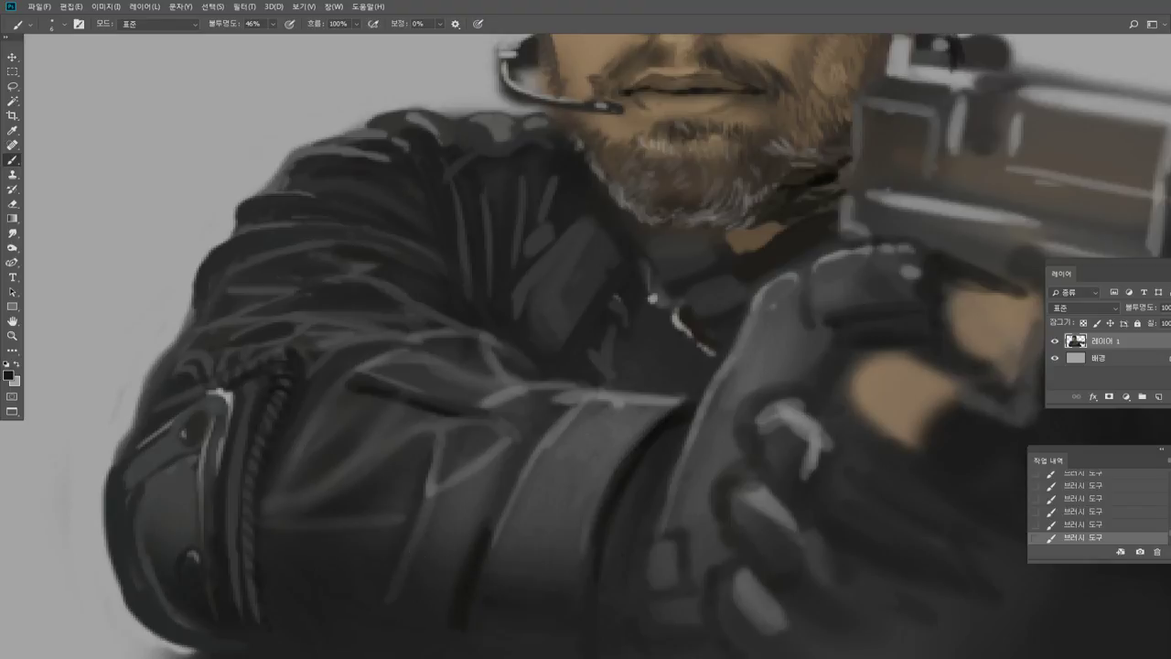
drag(416, 520, 488, 529)
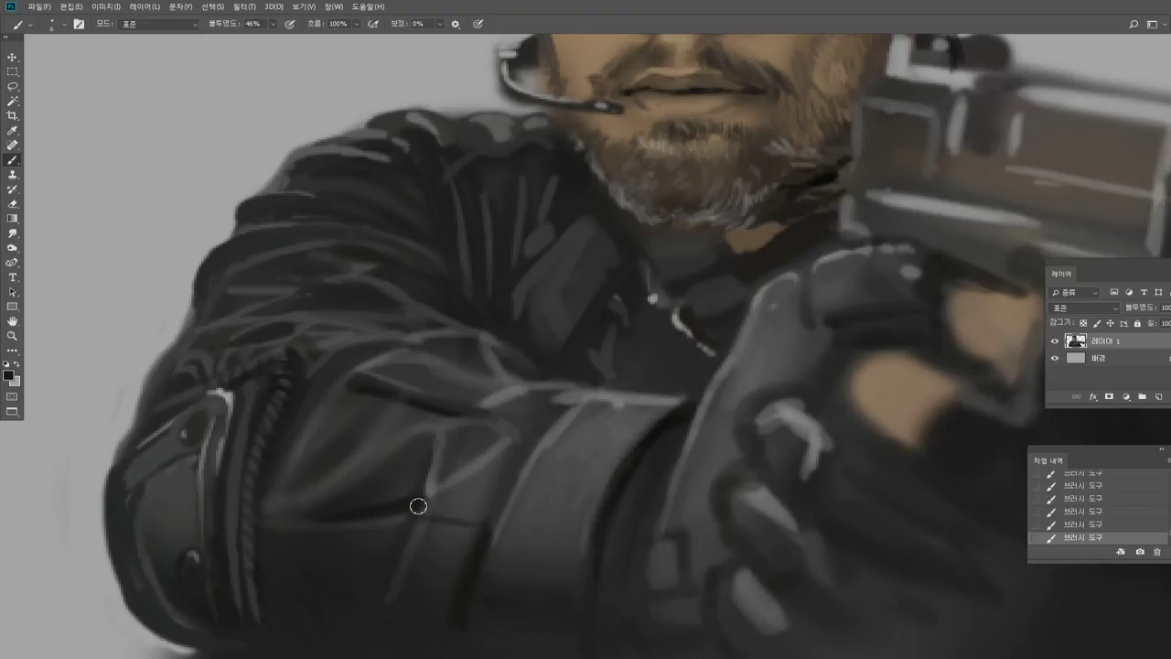
Paint short grey creases running downward beneath the dark mid-forearm crease, beside the zipper.
alt+click(475, 441)
drag(274, 549, 296, 606)
alt+click(279, 542)
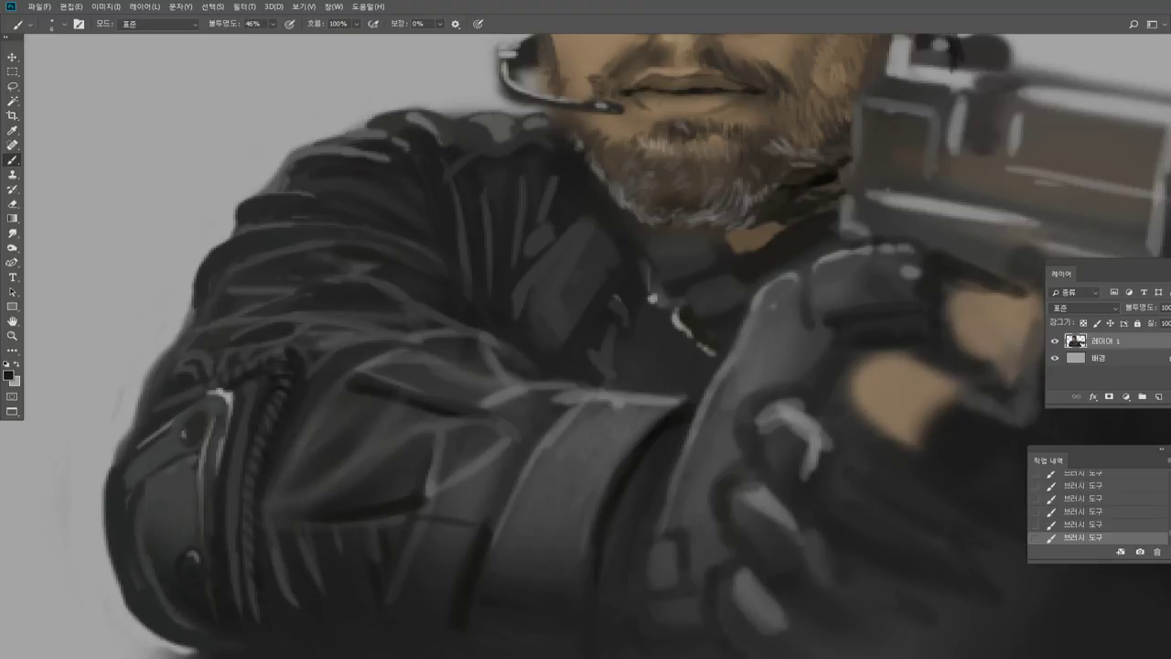
Smudge the light crease that runs down from the mid-forearm so it blends into the dark sleeve.
click(13, 235)
drag(427, 483, 412, 526)
drag(414, 517, 397, 567)
drag(396, 560, 387, 581)
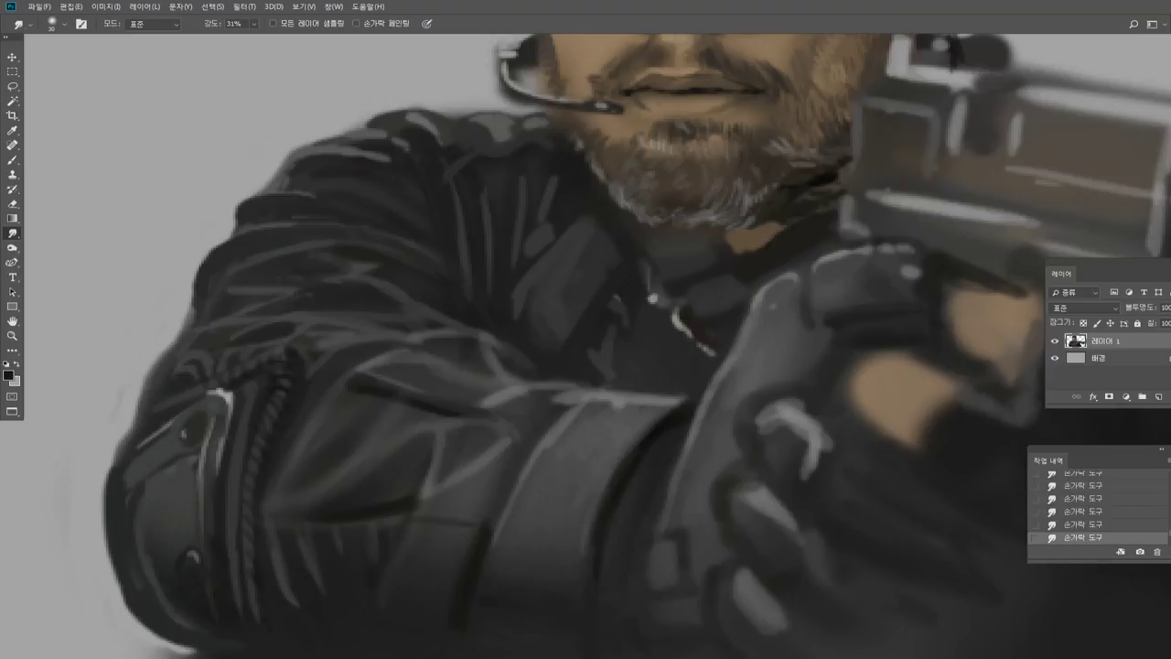
Outline a grey panel on the lower forearm beside the cuff strap and start a fold line along the sleeve's underside.
click(16, 320)
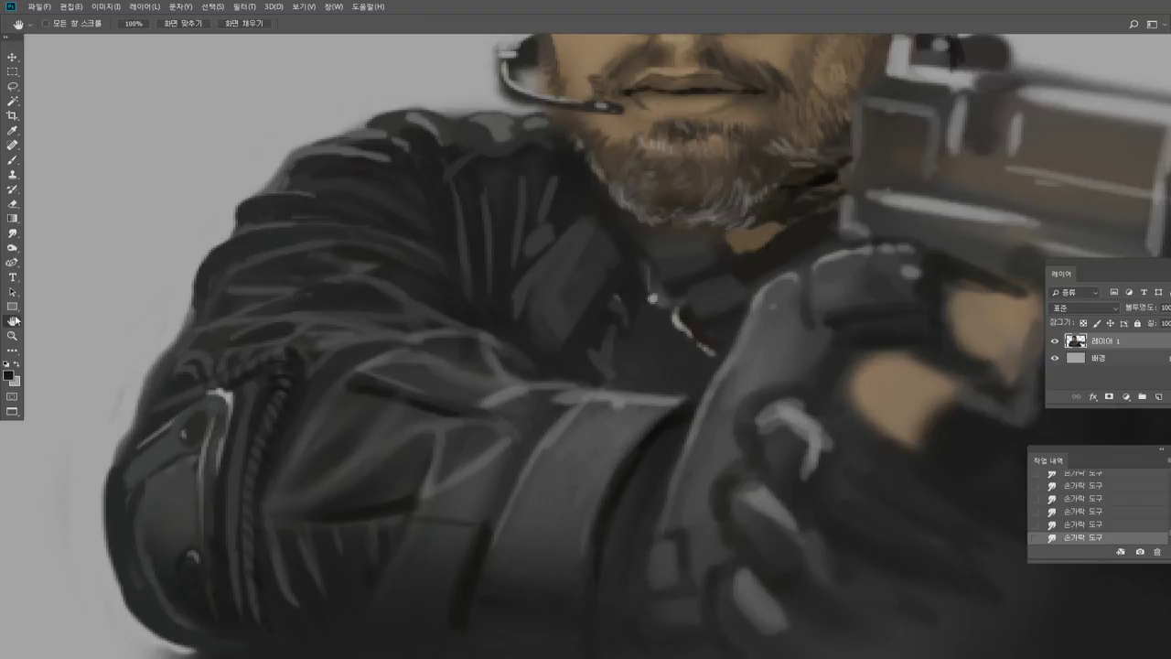
drag(382, 335, 392, 290)
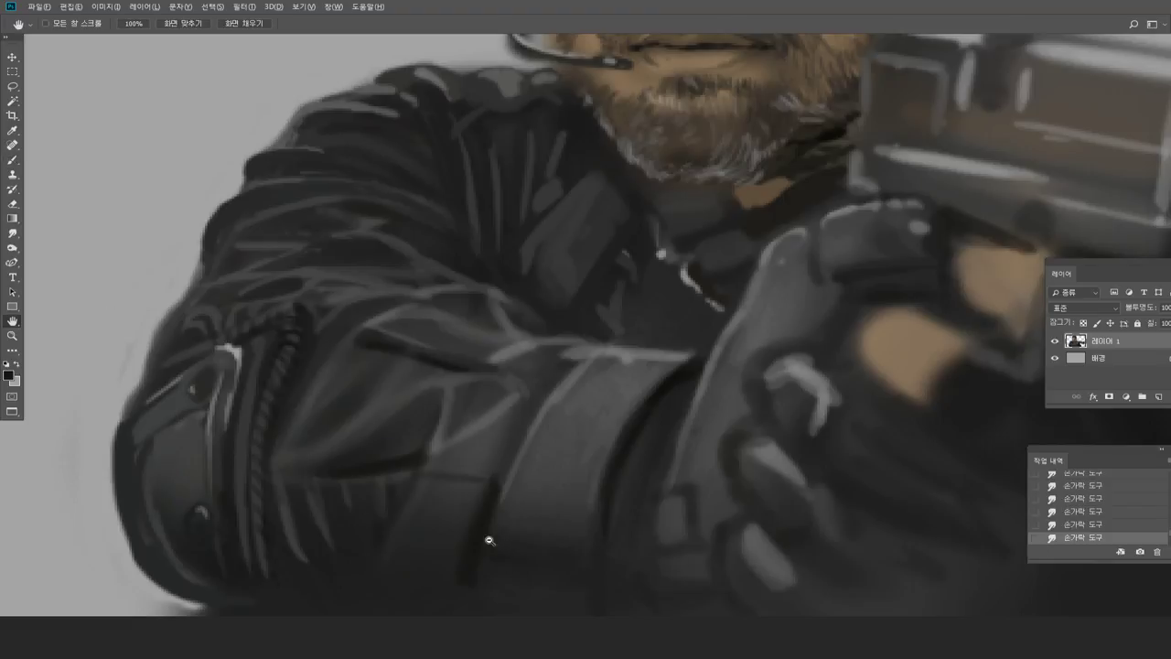
click(13, 160)
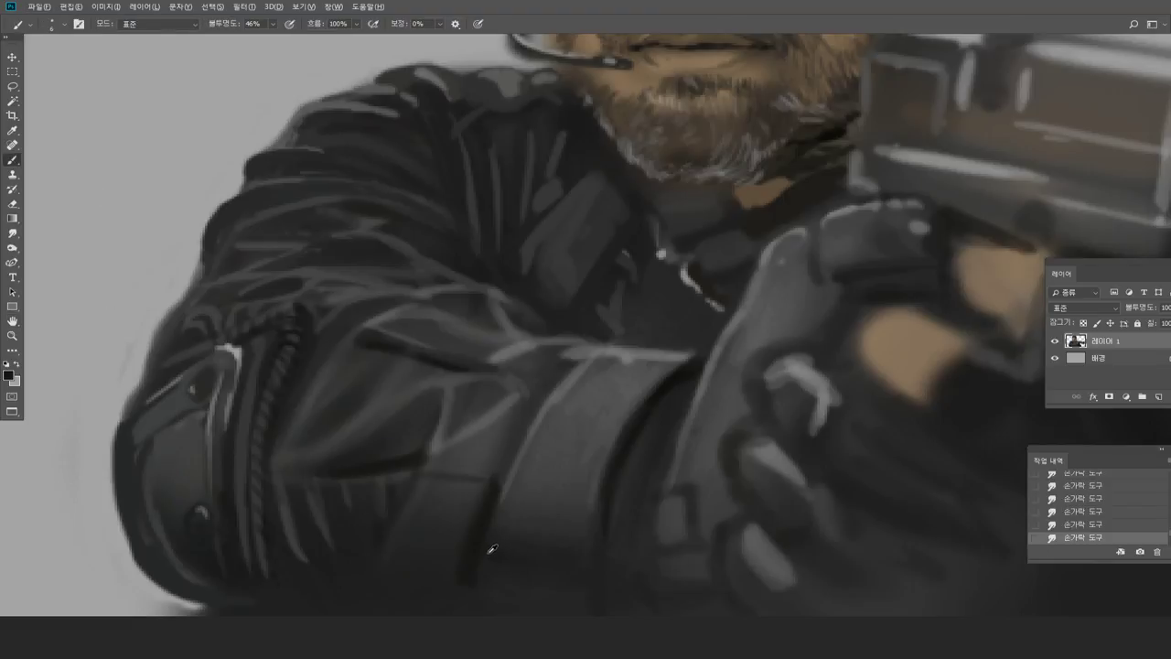
drag(366, 571, 470, 577)
alt+click(436, 509)
click(427, 565)
click(409, 558)
drag(403, 540, 418, 498)
mouse_move(328, 566)
mouse_down()
mouse_move(383, 580)
mouse_move(367, 576)
mouse_up()
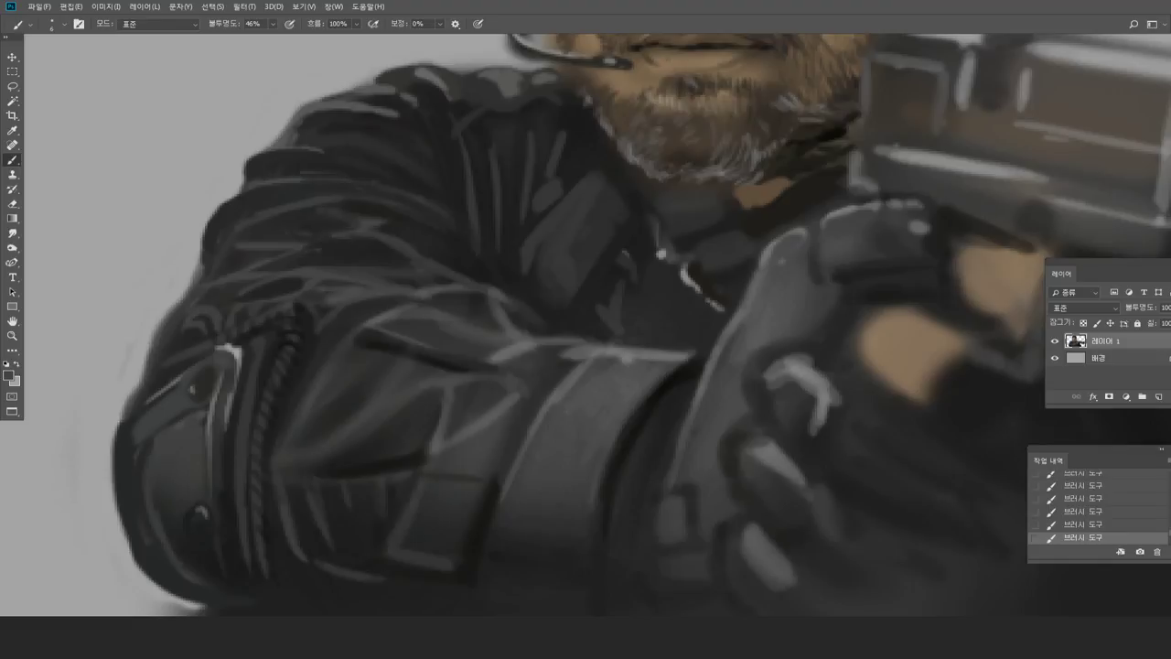
Curve the grey underside fold from the zipper to the panel and blend it with sampled dark tones.
alt+click(336, 560)
alt+click(309, 523)
alt+click(379, 570)
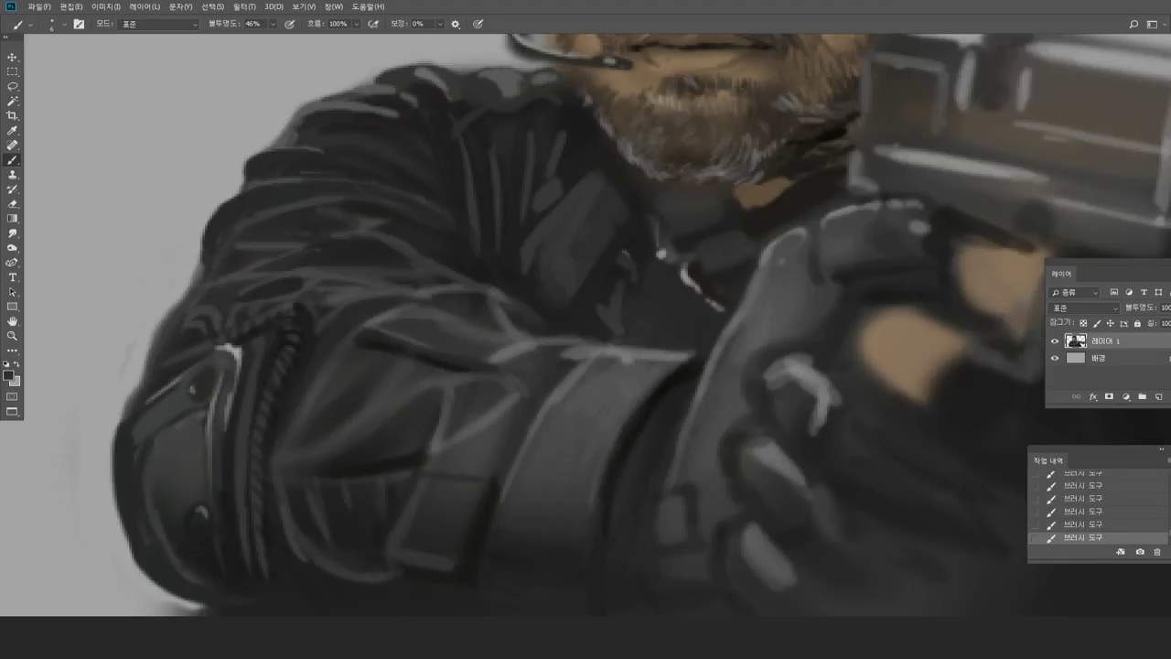
alt+click(299, 574)
alt+click(406, 462)
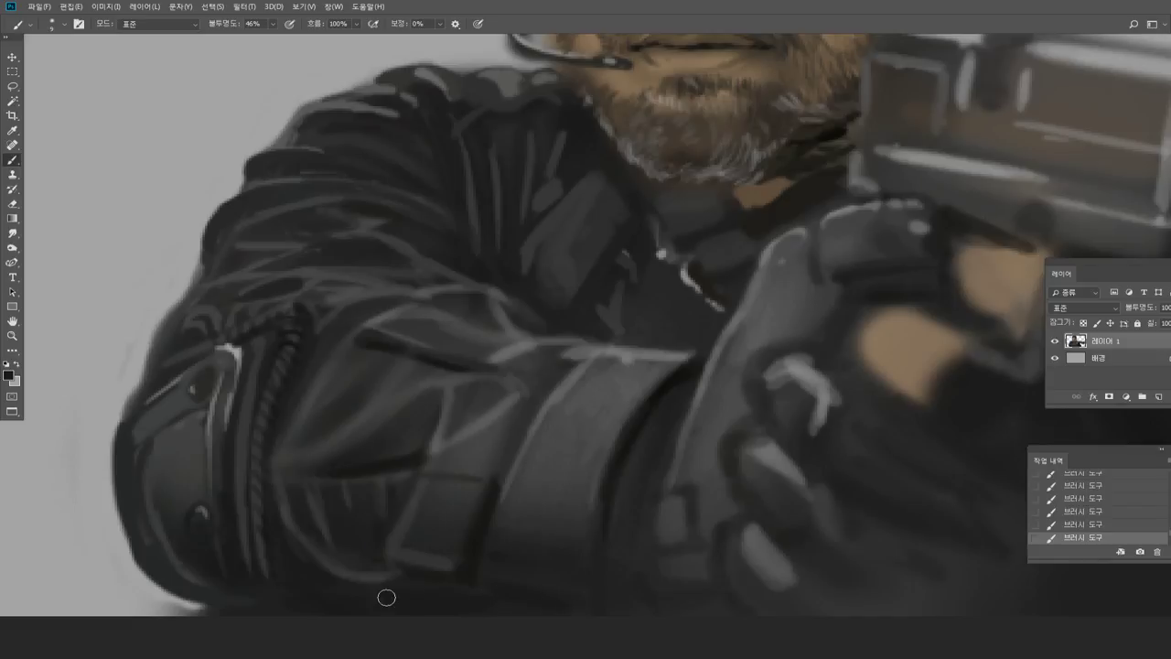
Outline the cuff strap's lower end in thin grey with a smaller brush and darken the gap between cuff and glove.
key(])
key([)
key([)
key([)
key([)
alt+click(591, 467)
mouse_move(494, 570)
mouse_down()
mouse_move(588, 589)
mouse_move(598, 499)
mouse_up()
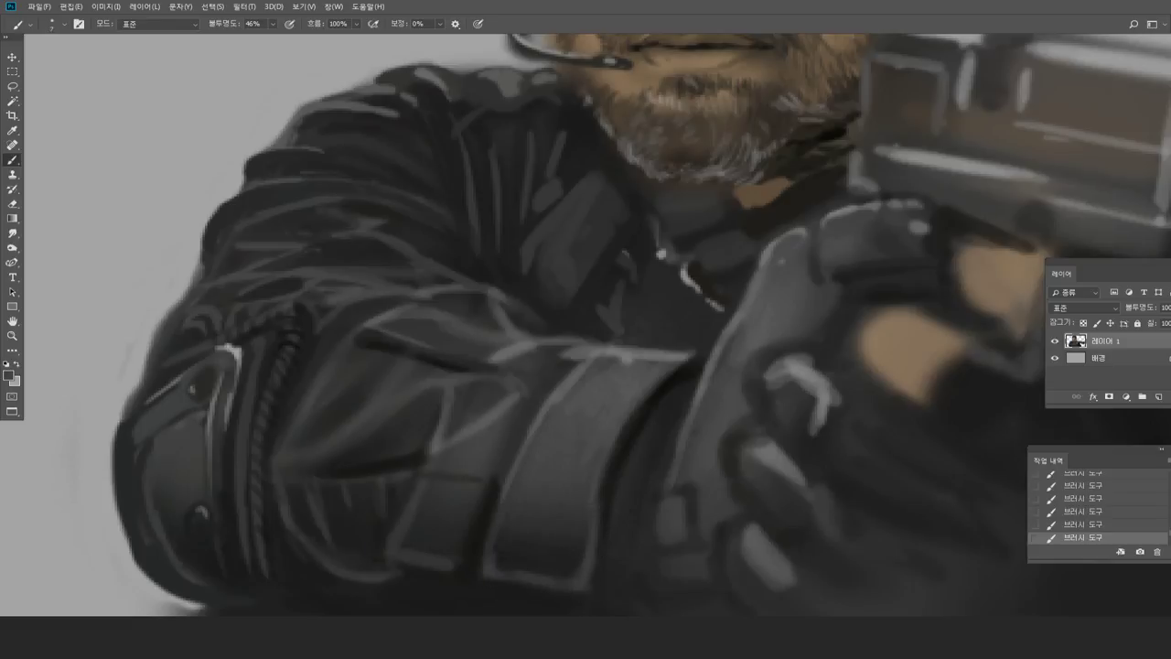
alt+click(597, 597)
mouse_move(628, 492)
mouse_down()
mouse_move(654, 590)
mouse_move(637, 580)
mouse_up()
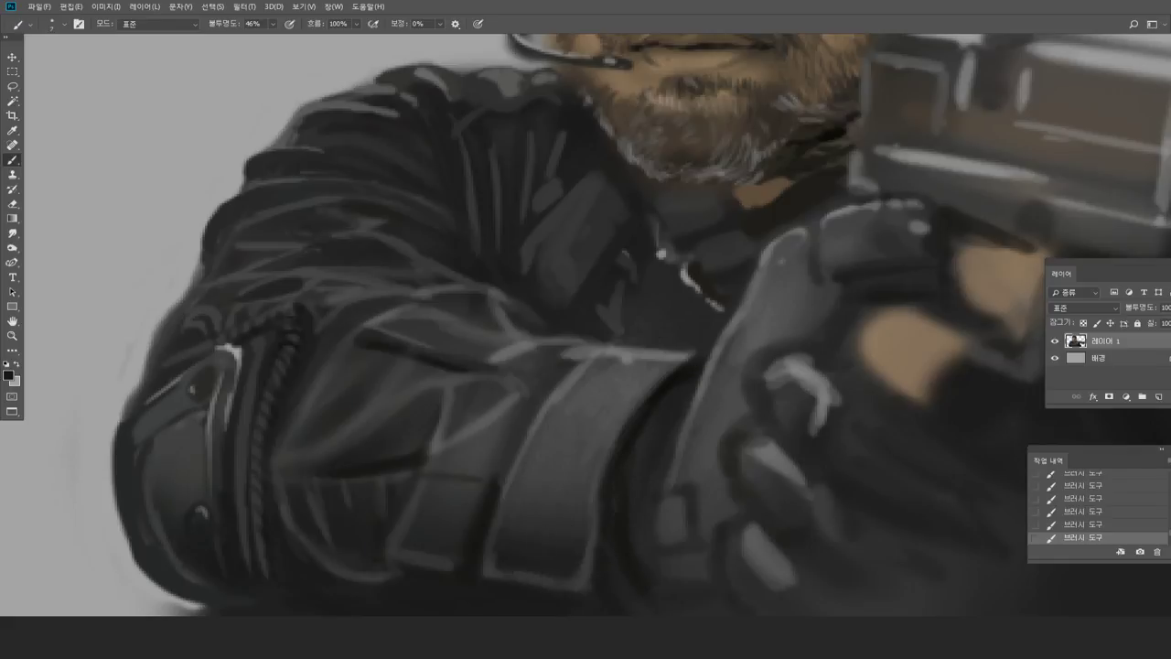
Paint a snap on the cuff strap's lower end with a dark ring and a small light highlight.
mouse_move(555, 556)
mouse_down()
mouse_move(567, 521)
mouse_move(546, 505)
mouse_move(562, 532)
mouse_up()
alt+click(558, 518)
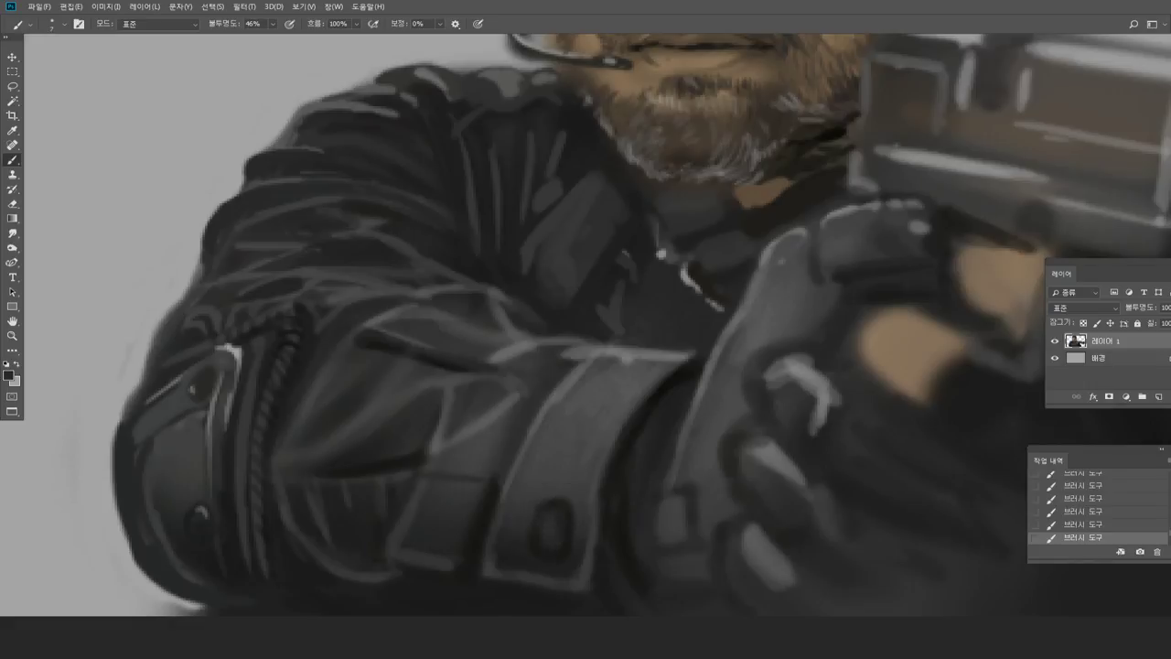
alt+click(610, 351)
drag(549, 545, 551, 541)
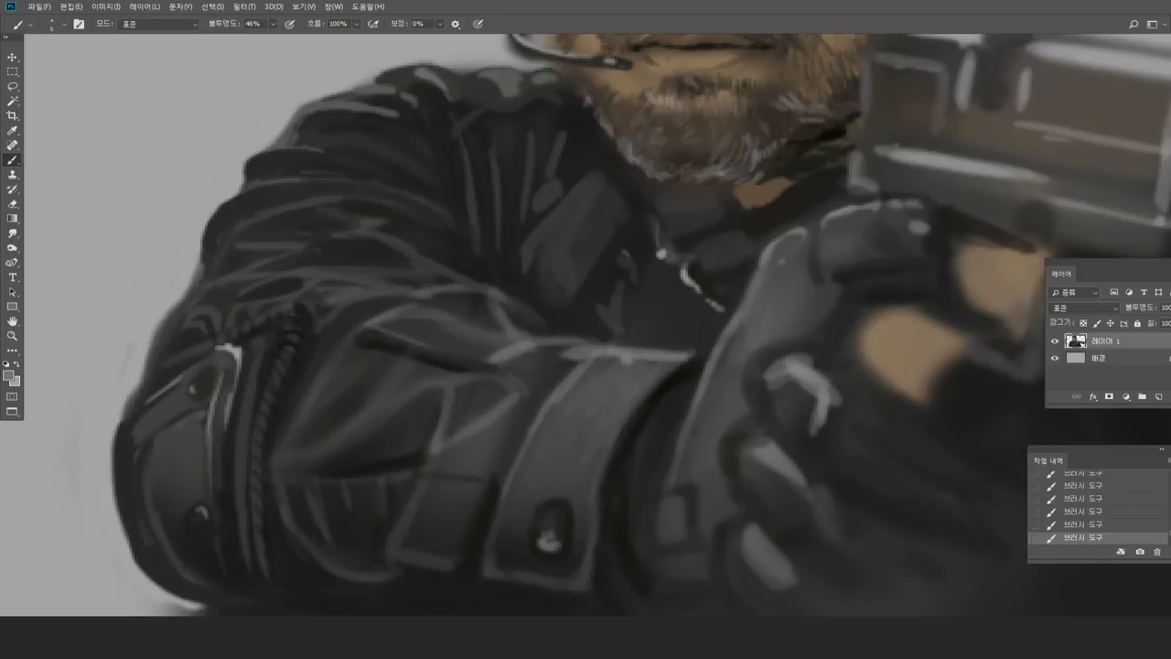
Shade the cuff strap around the snap with greys and dark tones sampled from the sleeve.
alt+click(582, 495)
drag(574, 506, 552, 498)
alt+click(547, 470)
alt+click(547, 418)
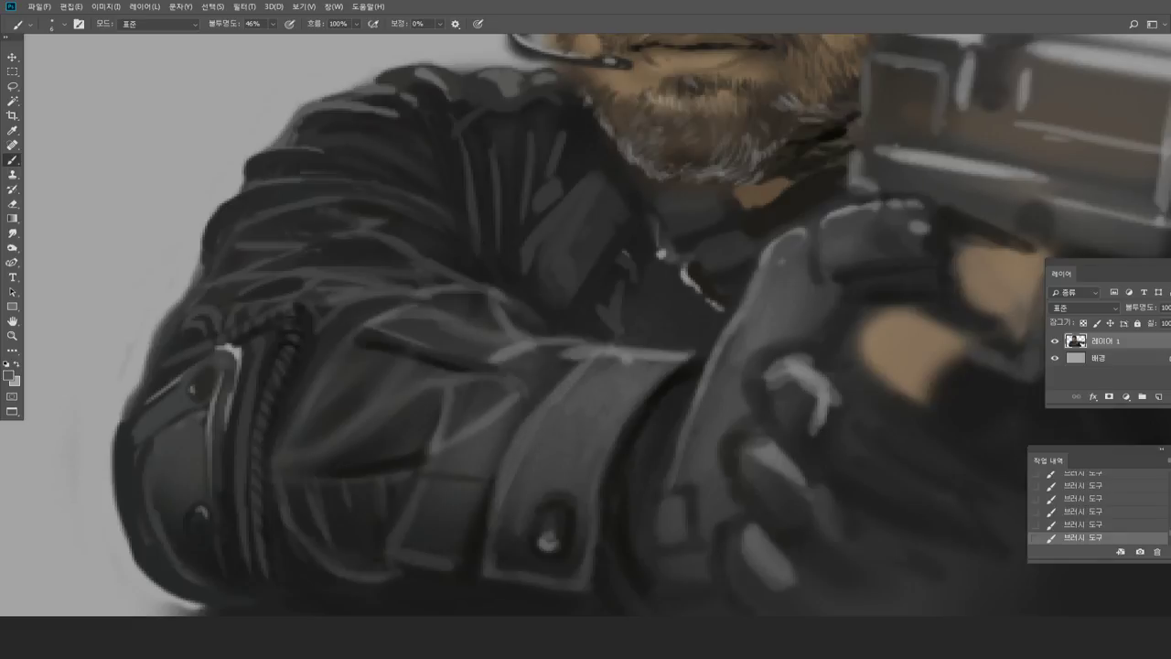
alt+click(504, 543)
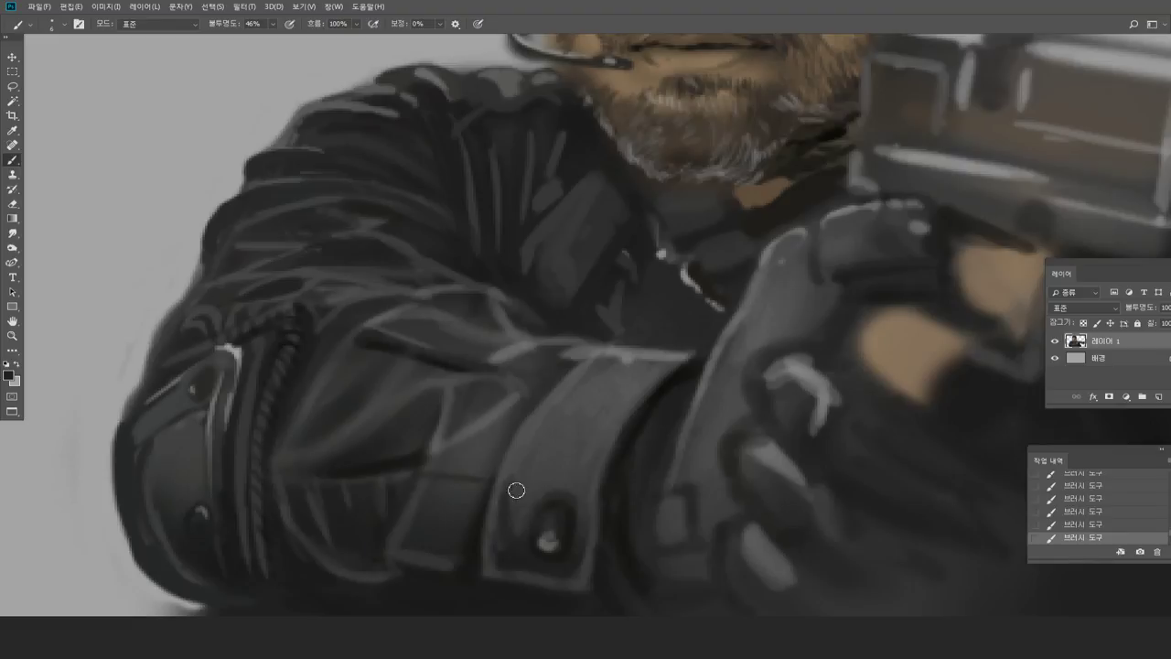
mouse_move(542, 458)
mouse_down()
mouse_move(569, 472)
mouse_move(589, 552)
mouse_up()
Lighten the cuff strap's surface and edge with sampled greys, and add a grey inner cuff line ending in a light dot.
alt+click(588, 447)
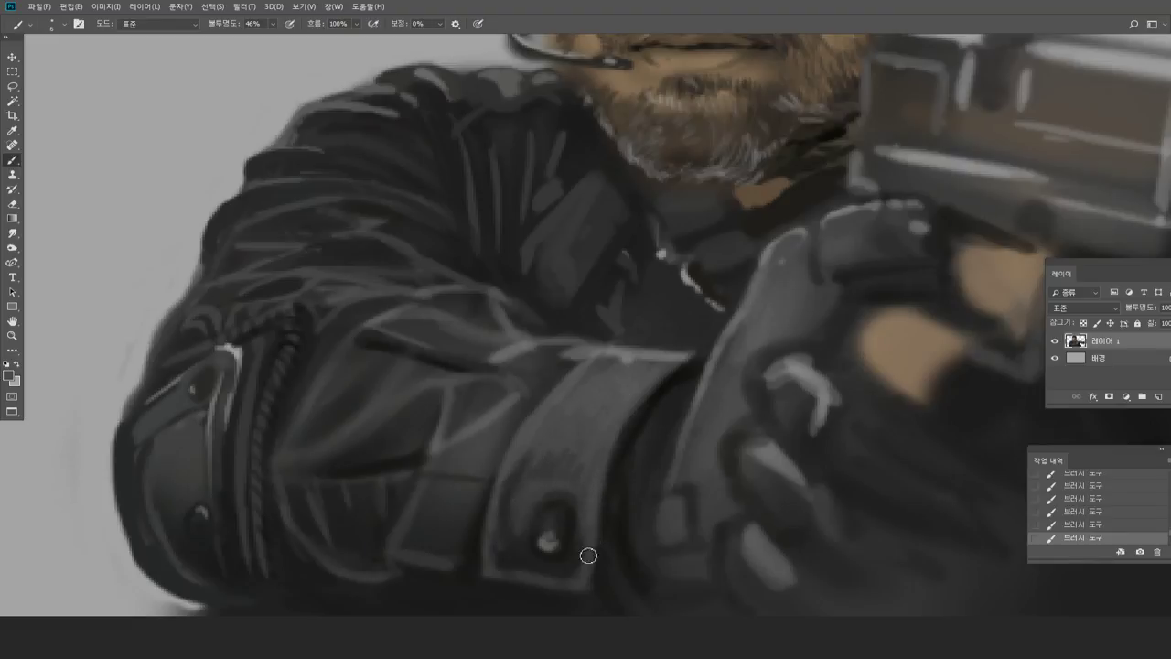
drag(609, 468, 648, 400)
alt+click(595, 415)
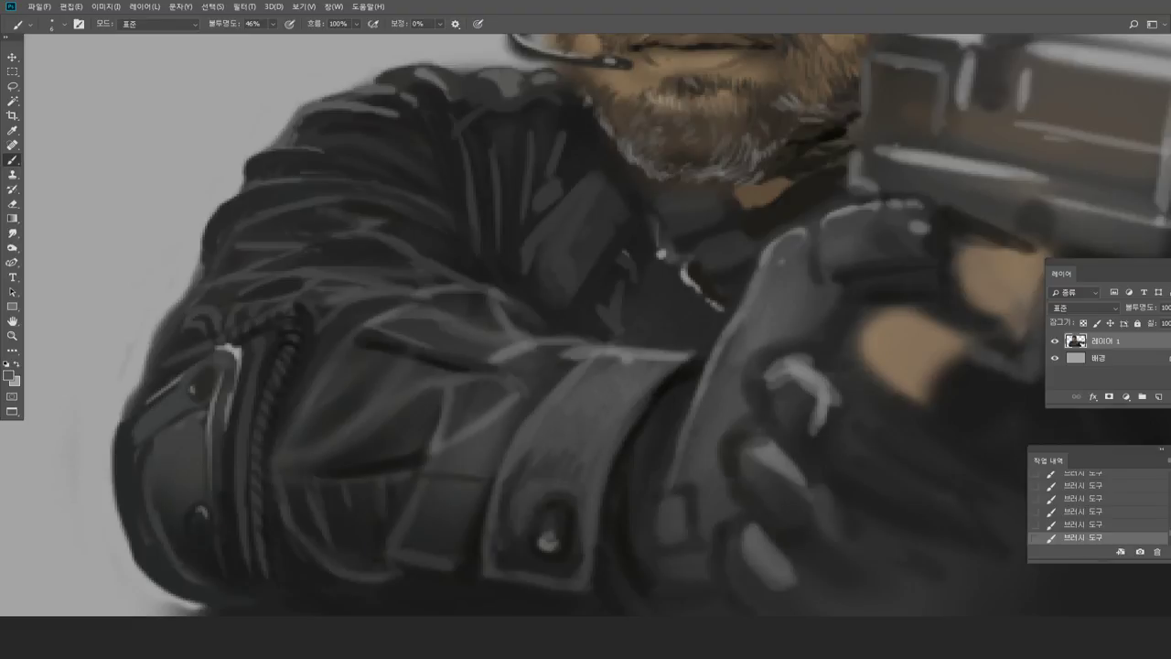
alt+click(597, 346)
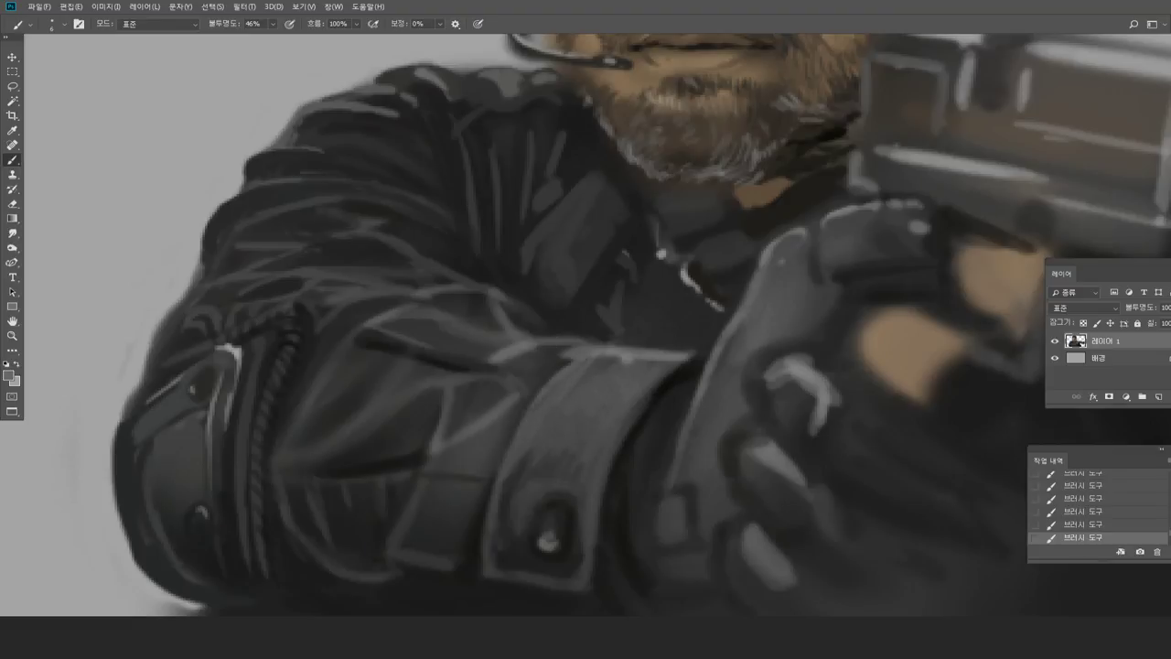
alt+click(602, 373)
drag(517, 467, 513, 509)
drag(685, 391, 642, 506)
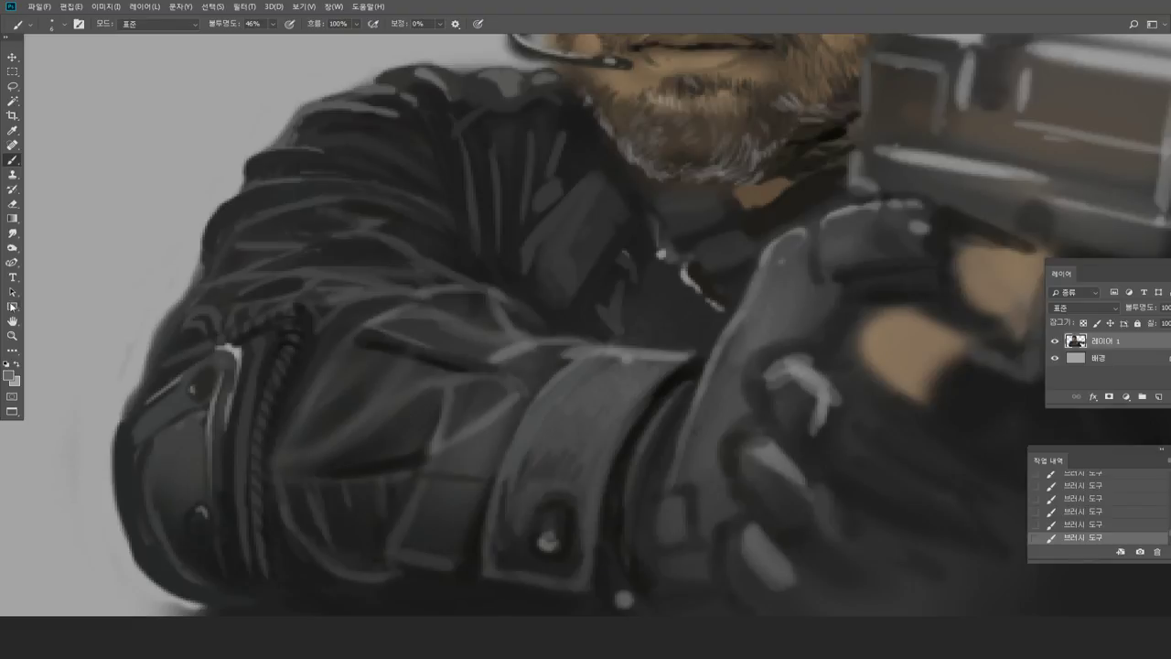
Reshape the light highlight on the glove's upper knuckle and deepen the dark contours around the knuckles.
double_click(12, 337)
click(706, 295)
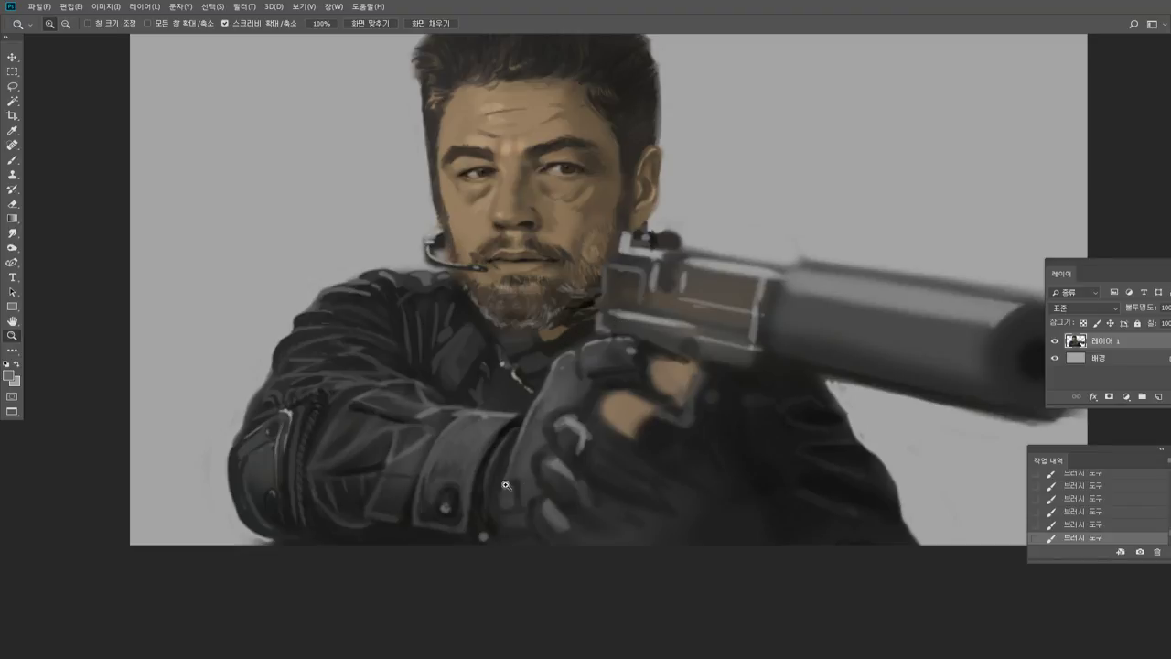
click(506, 485)
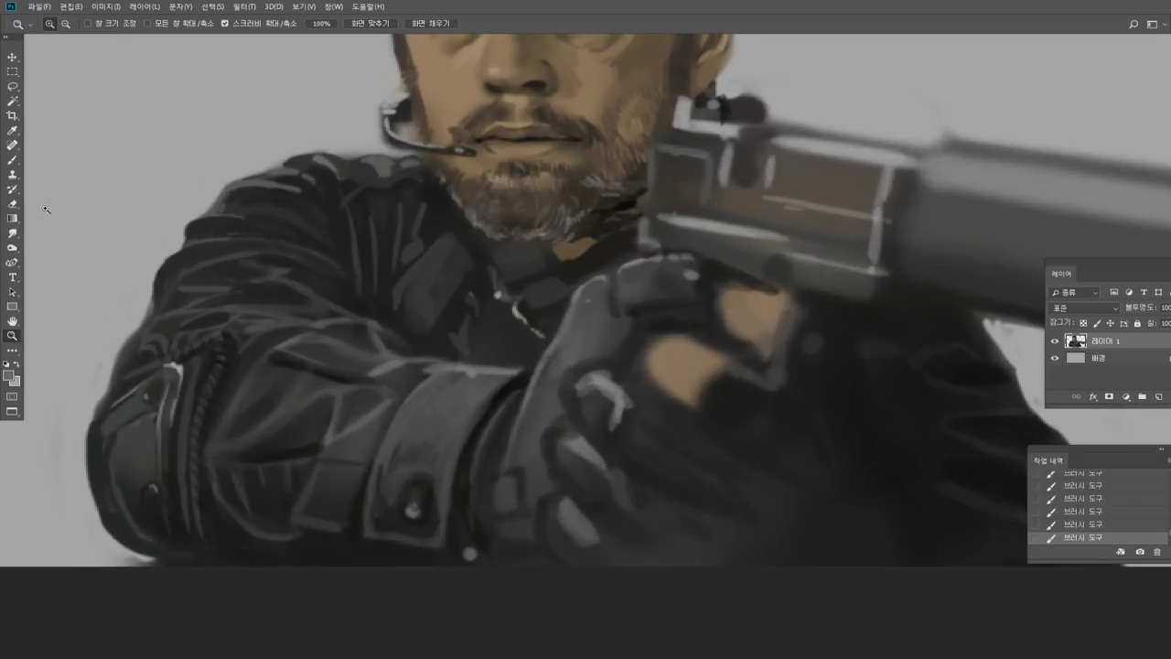
click(13, 162)
alt+click(612, 384)
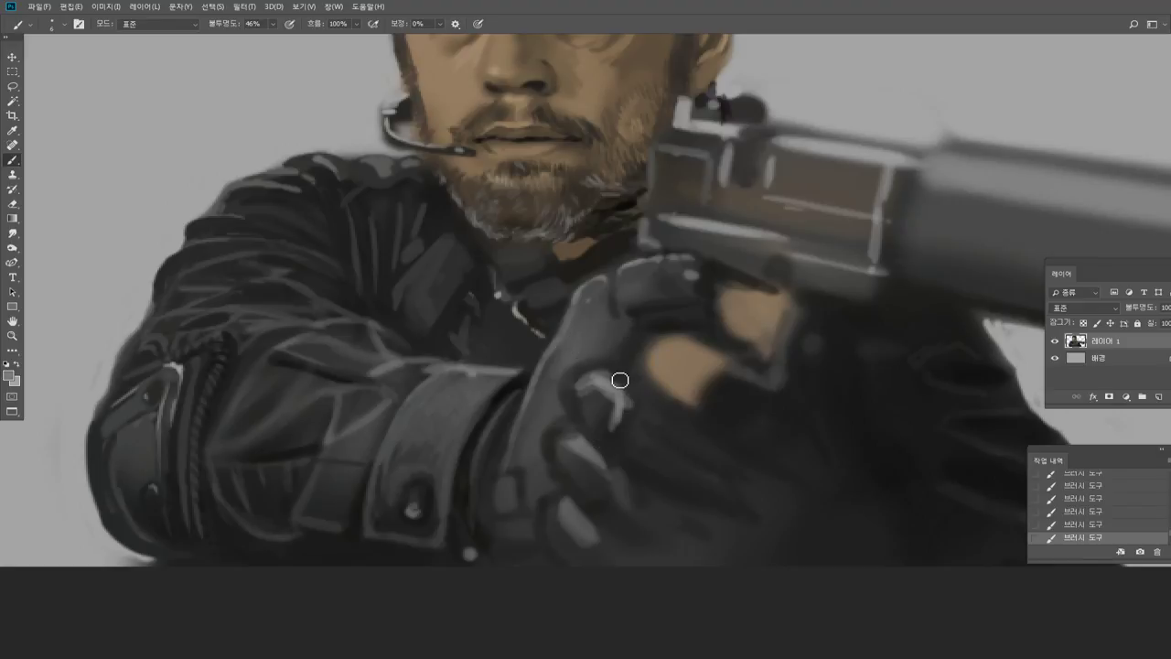
drag(620, 380, 615, 386)
alt+click(587, 371)
alt+click(522, 377)
mouse_move(562, 379)
mouse_down()
mouse_move(570, 374)
mouse_move(565, 396)
mouse_up()
key(bracketleft)
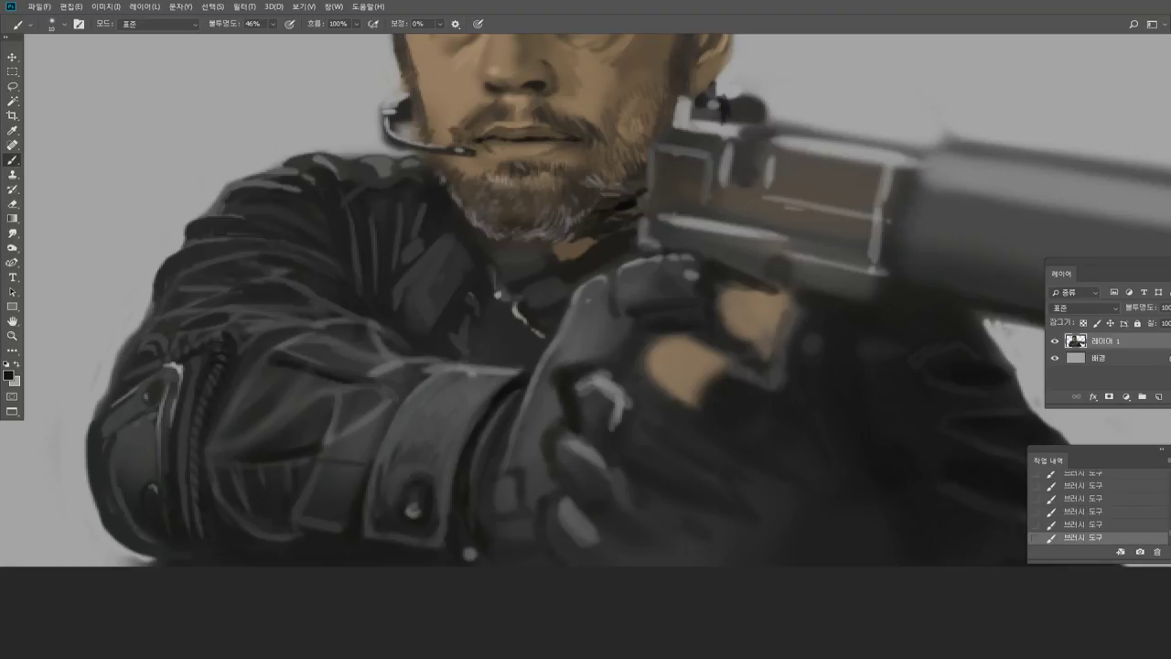
Reshape the light patches on the glove's middle and lower knuckles using greys sampled from the glove.
drag(574, 436, 597, 452)
key(bracketright)
key(bracketright)
alt+click(555, 523)
drag(586, 536, 607, 563)
alt+click(561, 536)
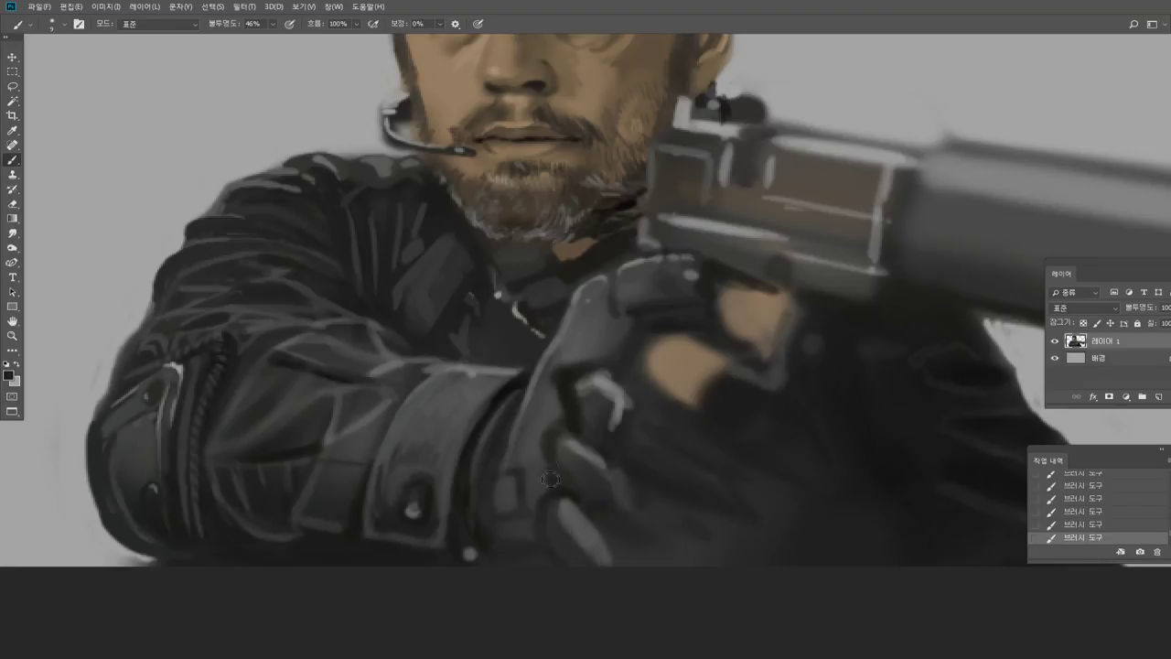
Deepen the dark gaps between the glove's knuckles and blend the middle knuckle's highlight with sampled greys.
mouse_move(547, 444)
mouse_down()
mouse_move(555, 484)
mouse_move(551, 474)
mouse_up()
alt+click(553, 421)
alt+click(581, 449)
alt+click(572, 442)
alt+click(545, 467)
alt+click(531, 463)
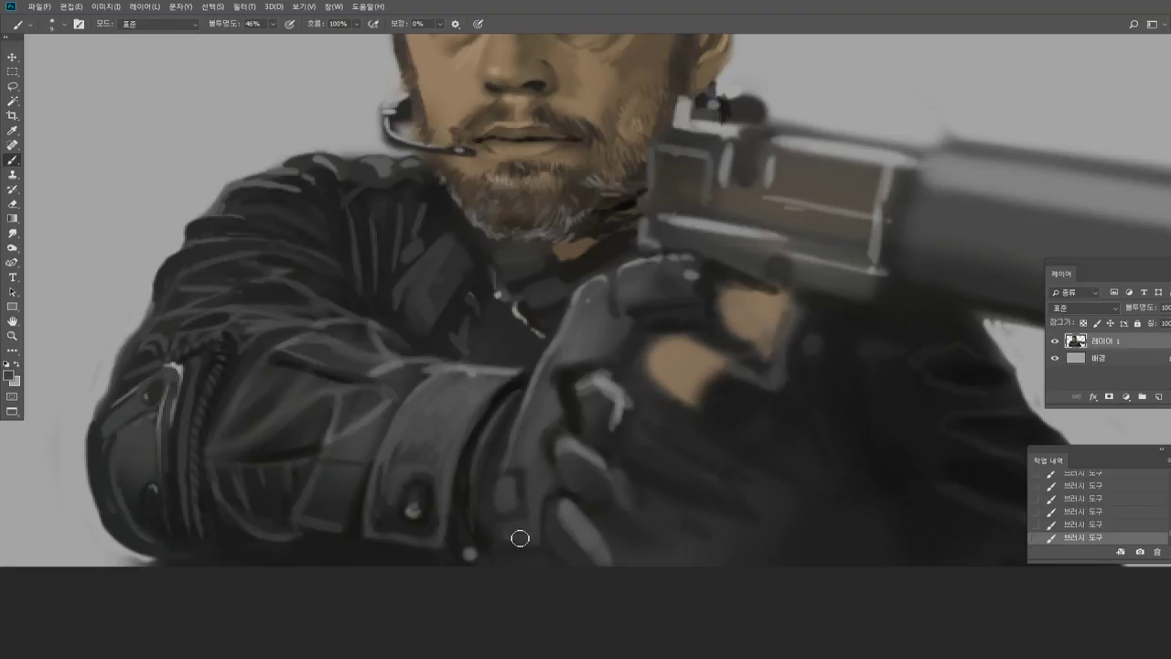
Shade the glove's lower fingers with soft dark and grey tones sampled from the glove, undoing one unwanted stroke.
alt+click(577, 500)
alt+click(732, 528)
key(ctrl+z)
drag(663, 427, 705, 459)
alt+click(659, 453)
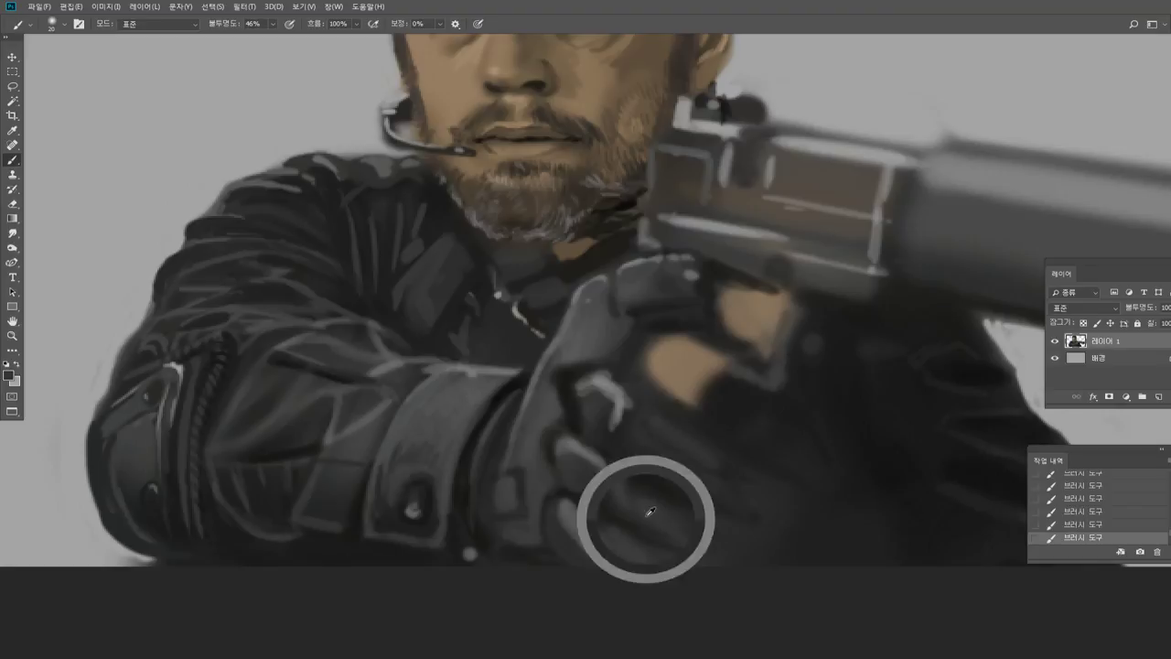
alt+click(857, 547)
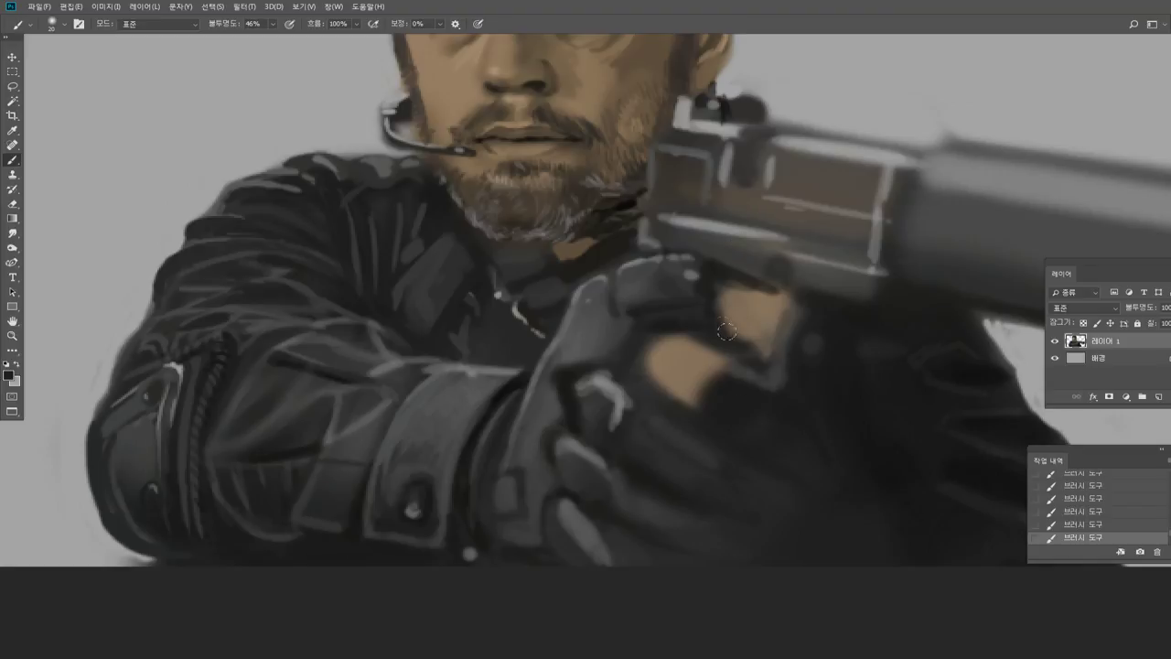
Reshape the lower exposed finger with sampled skin and dark tones, adding a notched edge and a lighter skin highlight.
alt+click(677, 380)
drag(668, 385, 706, 412)
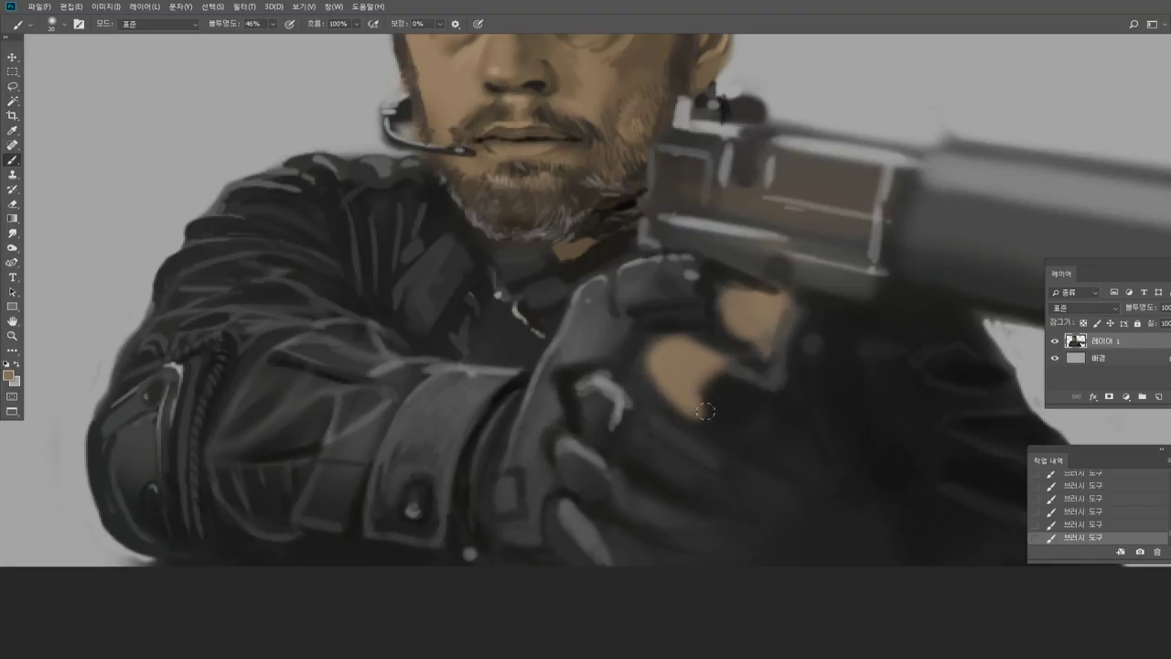
alt+click(737, 405)
drag(661, 379, 683, 410)
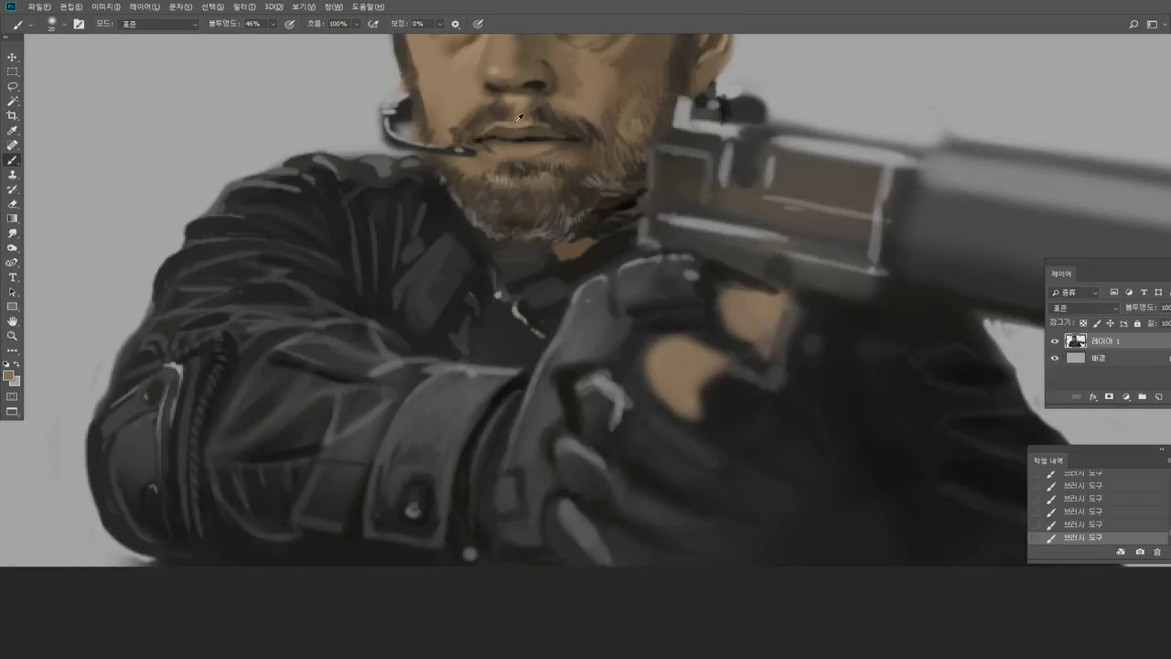
alt+click(511, 75)
drag(655, 355, 664, 344)
alt+click(707, 337)
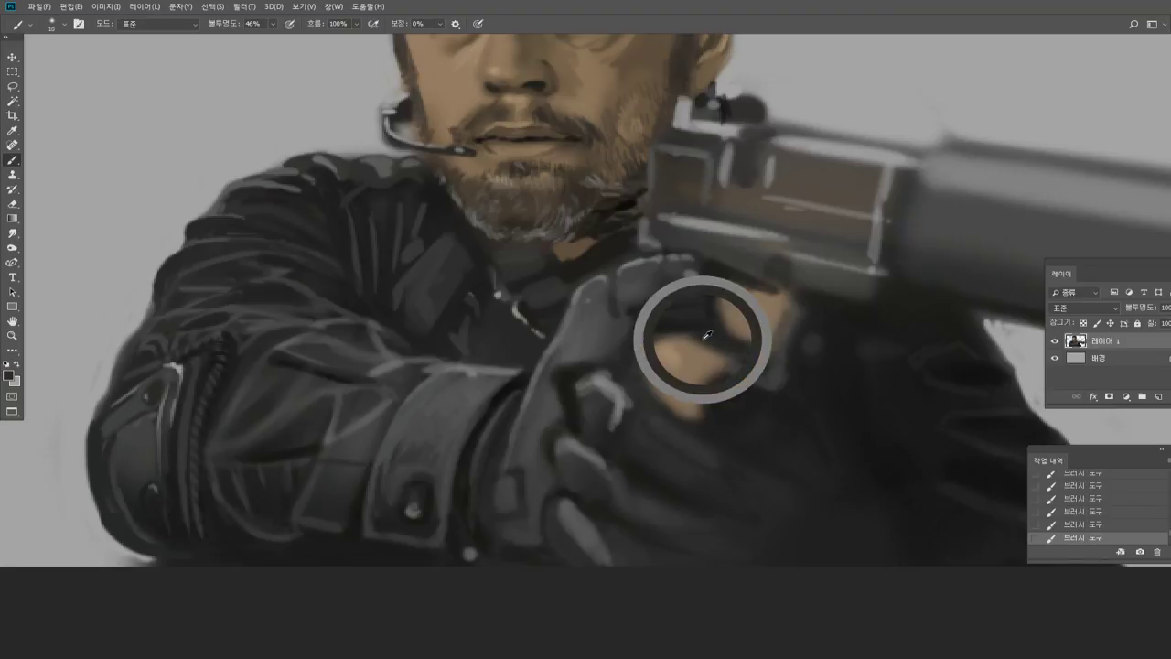
alt+click(691, 352)
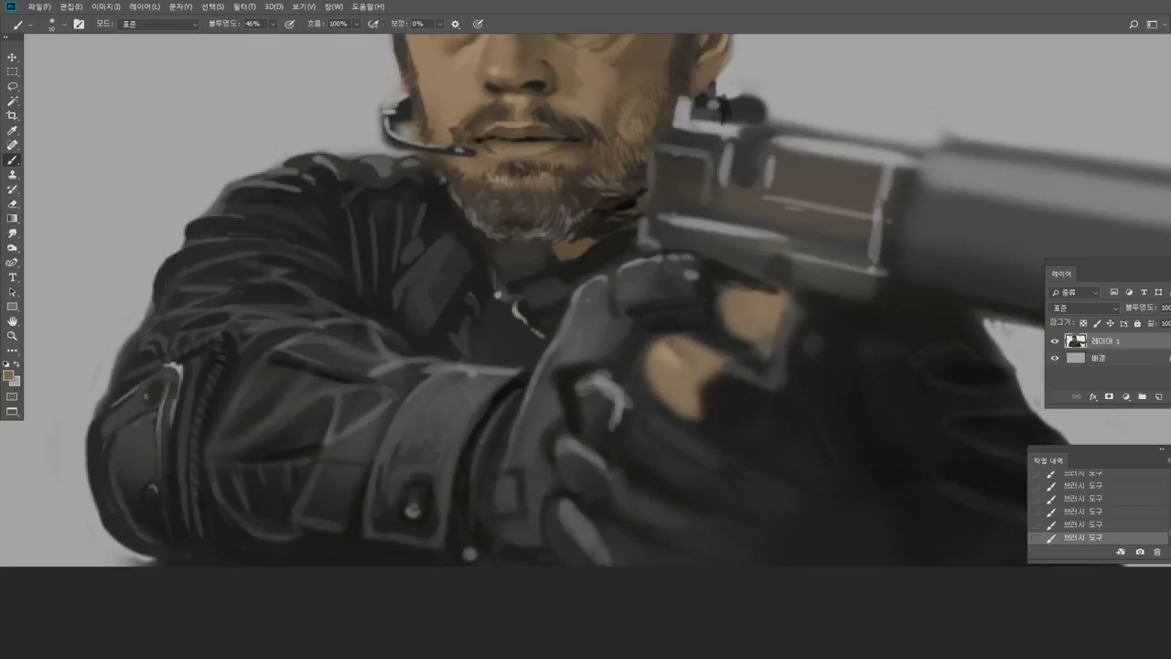
alt+click(689, 344)
Extend the upper exposed finger's skin area toward the glove and sharpen its outer edge with sampled dark tones.
alt+click(745, 314)
drag(734, 293, 732, 293)
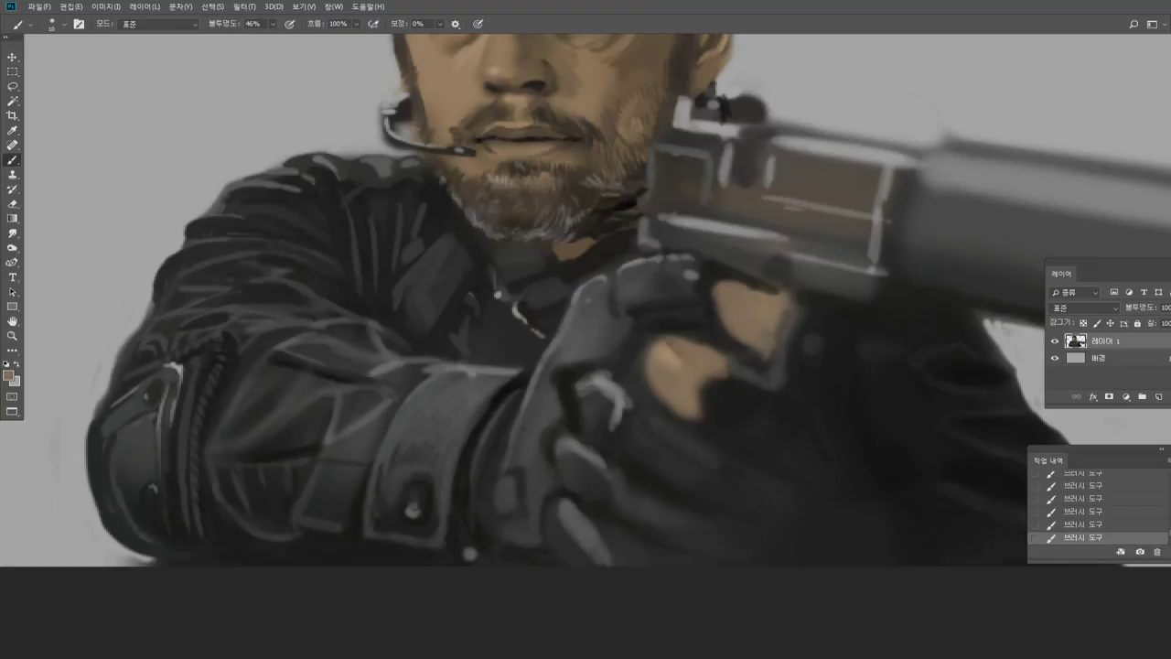
alt+click(816, 287)
alt+click(816, 306)
drag(782, 294, 792, 296)
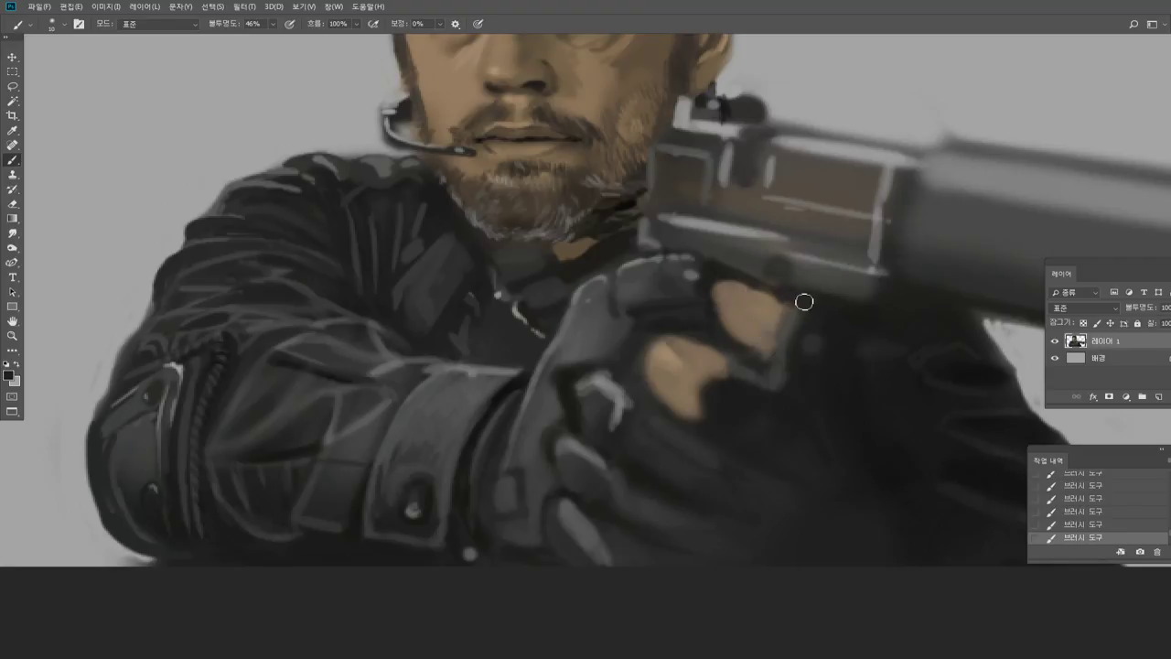
Paint light grey highlights along the gun frame's lower edge and above the trigger area.
alt+click(735, 254)
alt+click(742, 222)
drag(719, 249, 724, 262)
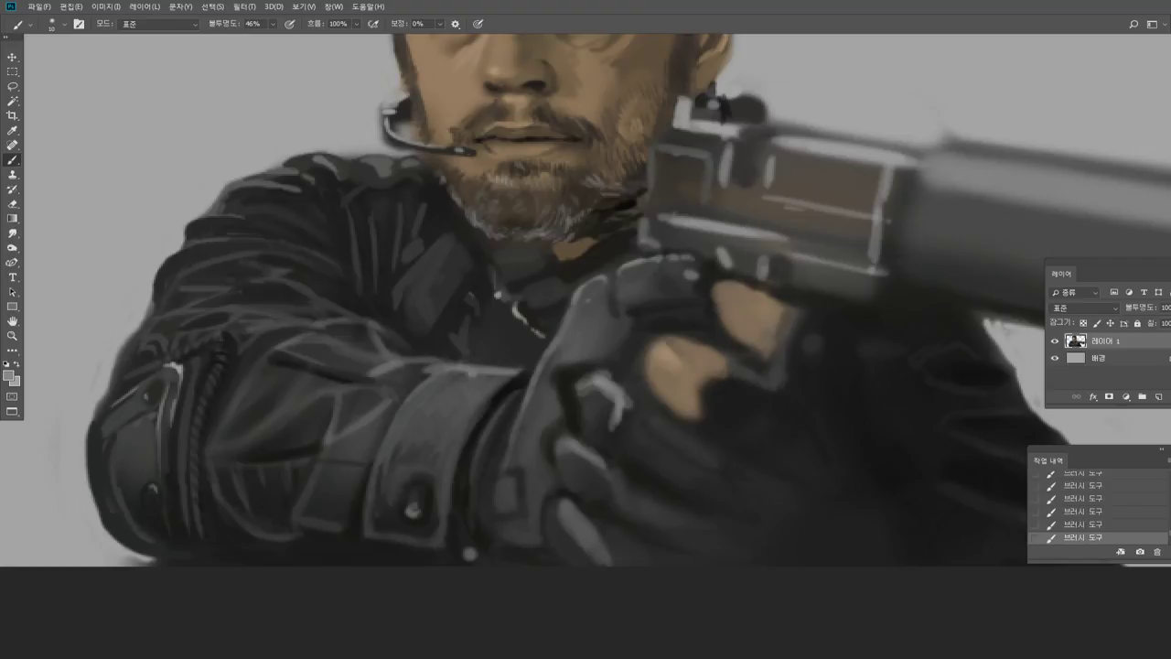
drag(816, 276, 877, 287)
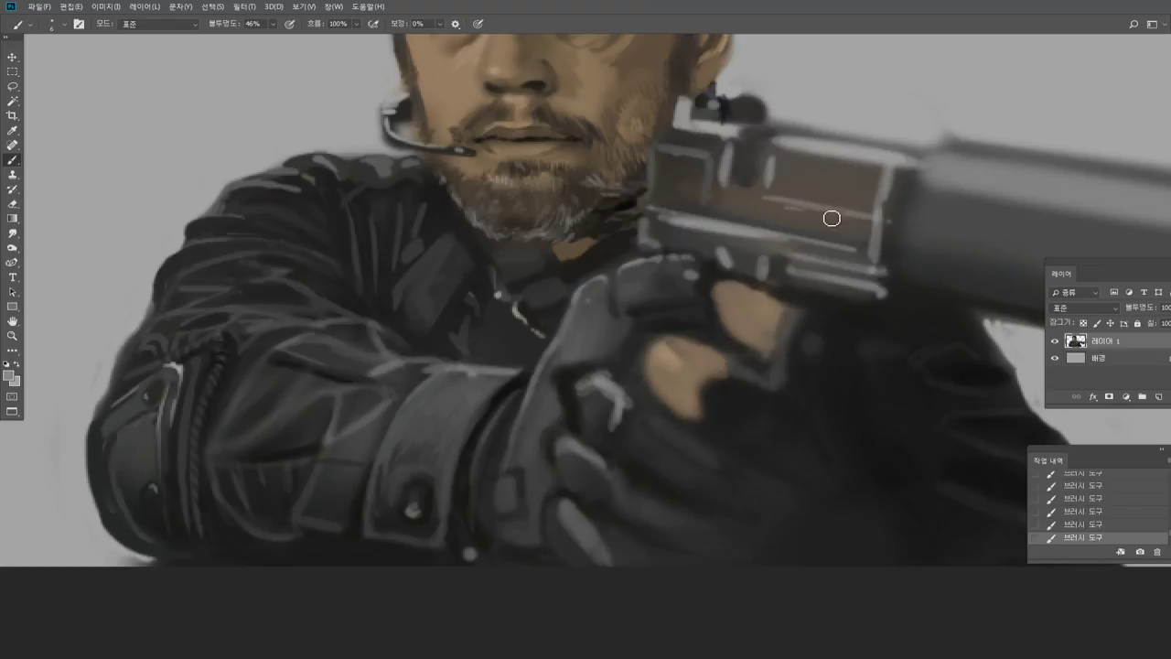
Add dark accents at the rear of the gun frame and trigger, and redefine the upper finger's outer edge.
alt+click(627, 236)
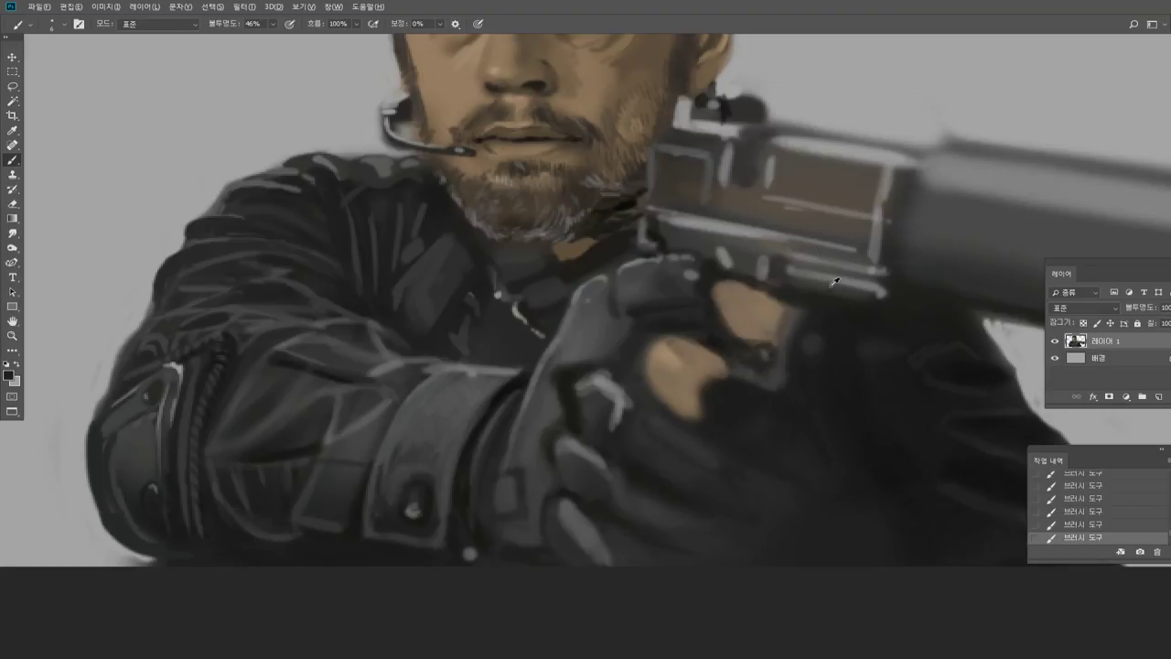
alt+click(763, 348)
drag(795, 292, 781, 341)
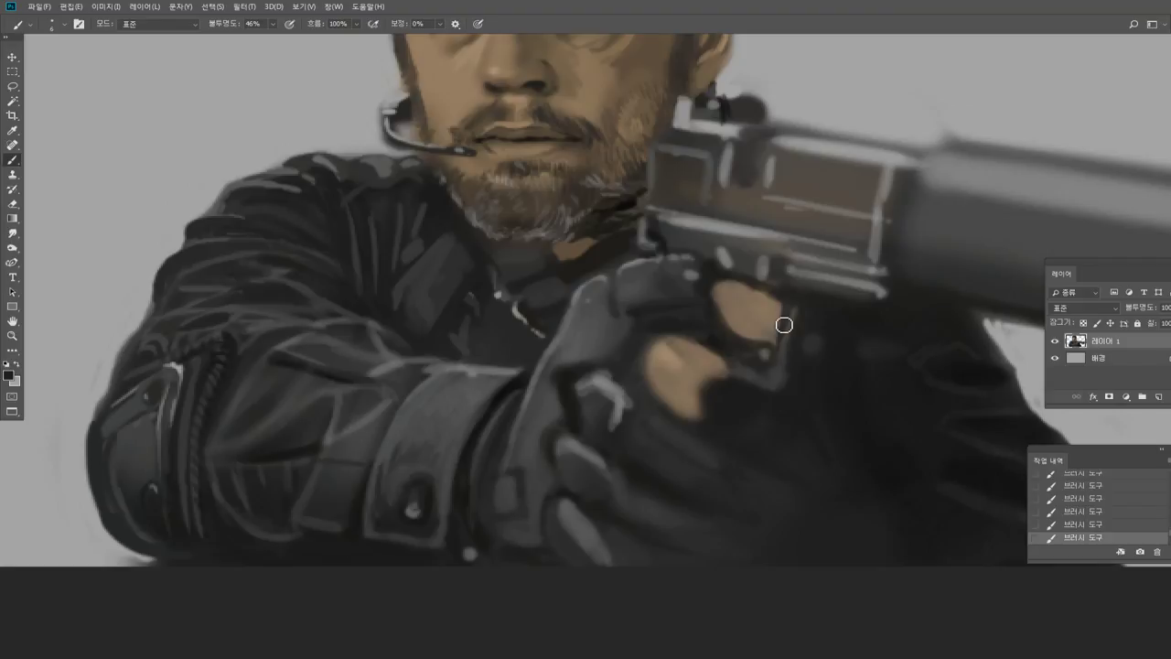
Smudge the upper exposed finger's skin tones to soften its edges and shading.
double_click(16, 338)
click(652, 419)
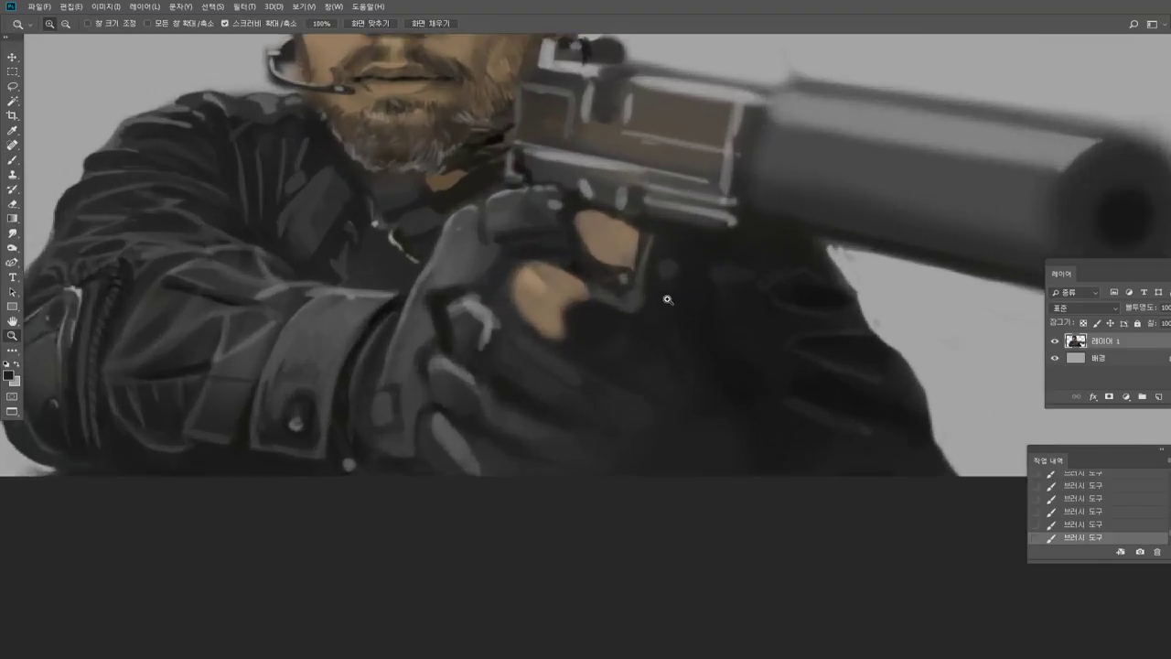
click(657, 289)
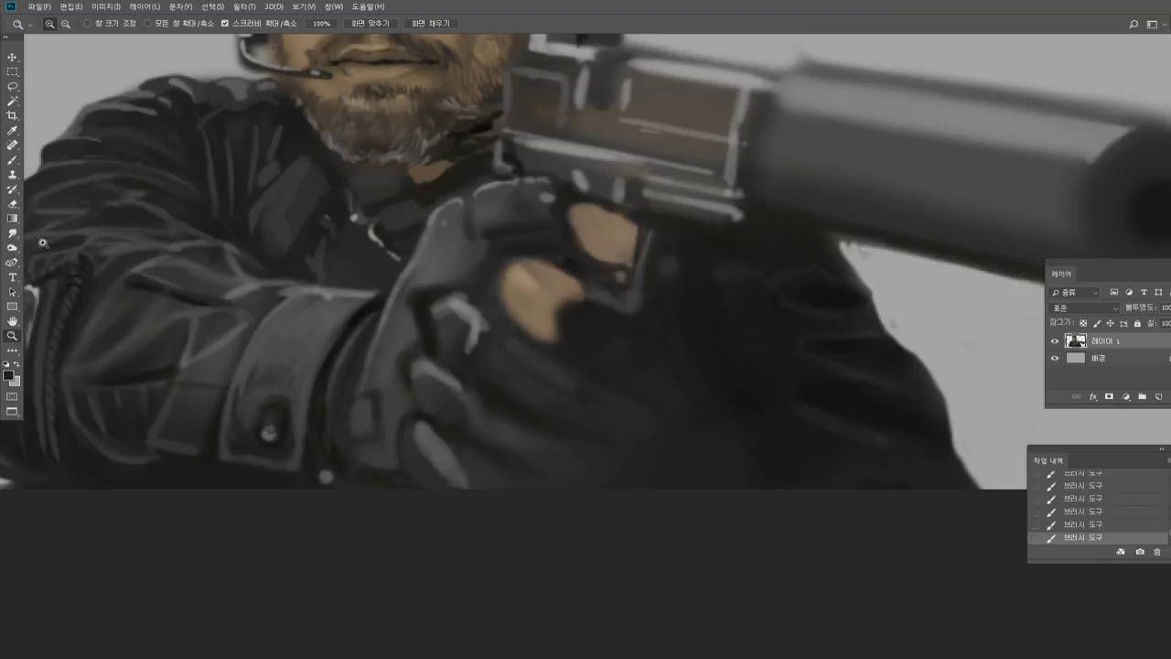
click(12, 234)
drag(593, 253, 630, 266)
drag(631, 261, 633, 244)
drag(633, 247, 586, 213)
Darken the upper exposed finger and trigger edge with the Burn tool, and undo the last burn on the lower finger.
click(13, 248)
drag(588, 217, 591, 225)
drag(586, 218, 643, 258)
drag(648, 240, 641, 263)
drag(646, 245, 645, 291)
drag(573, 280, 559, 287)
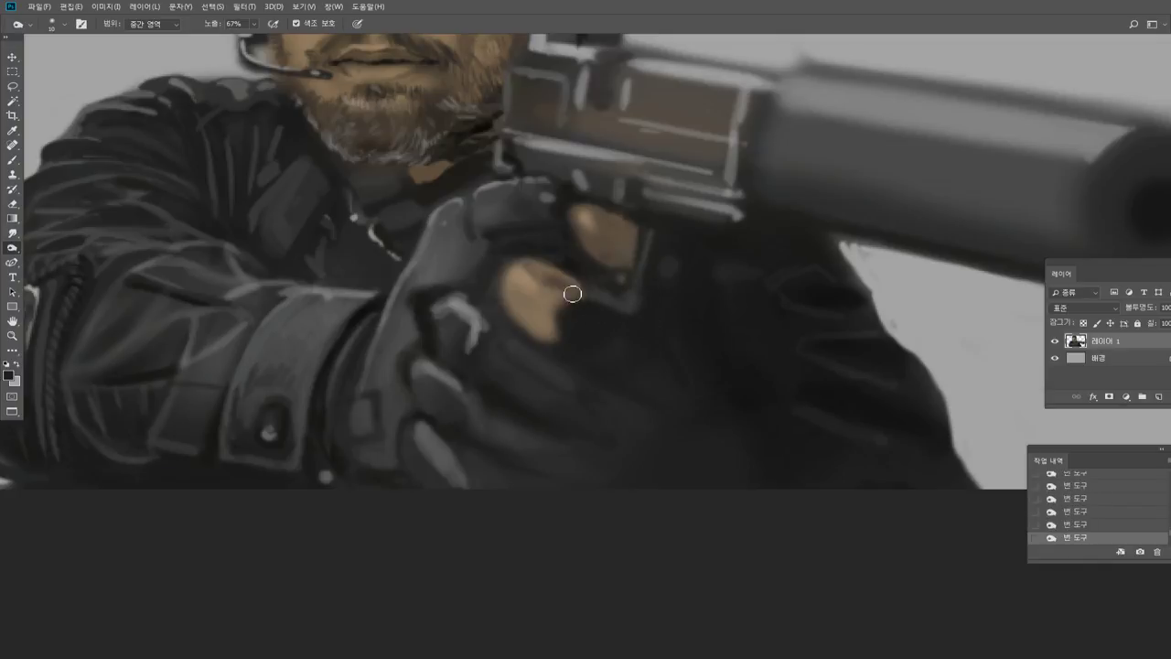
click(1084, 525)
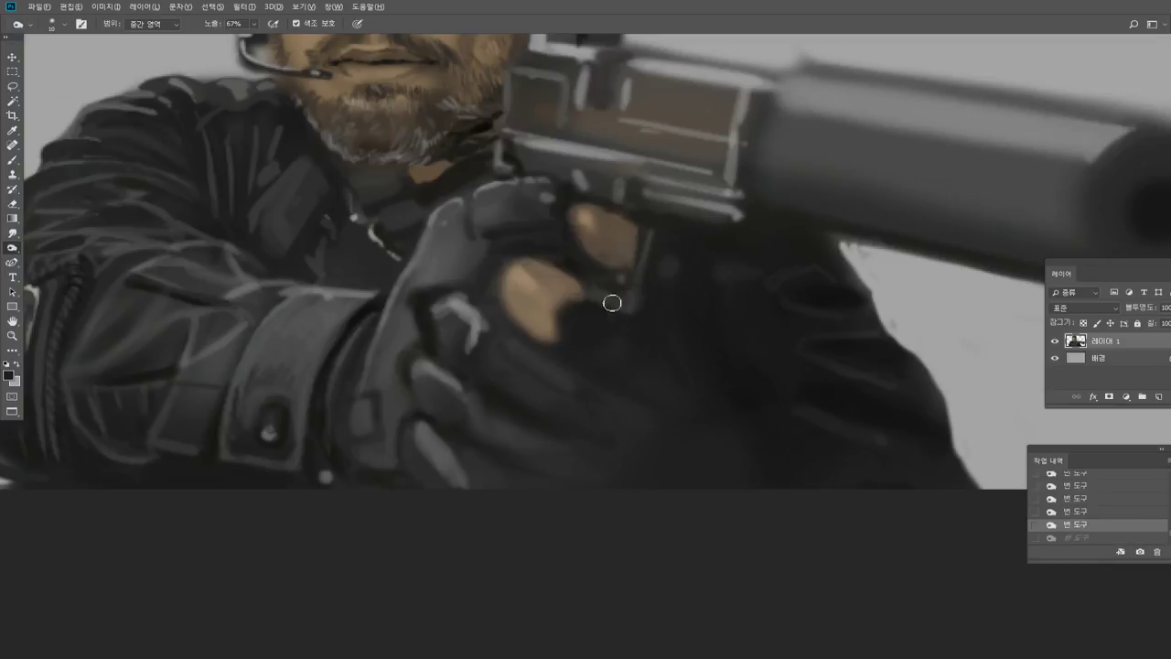
Retouch the lower exposed finger's light and shade, and smudge its lower edge and tip into the glove.
drag(563, 284, 576, 294)
mouse_move(570, 290)
mouse_down()
mouse_move(580, 298)
mouse_move(502, 309)
mouse_up()
key(r)
drag(508, 306, 559, 348)
drag(554, 337, 561, 350)
drag(566, 353, 559, 343)
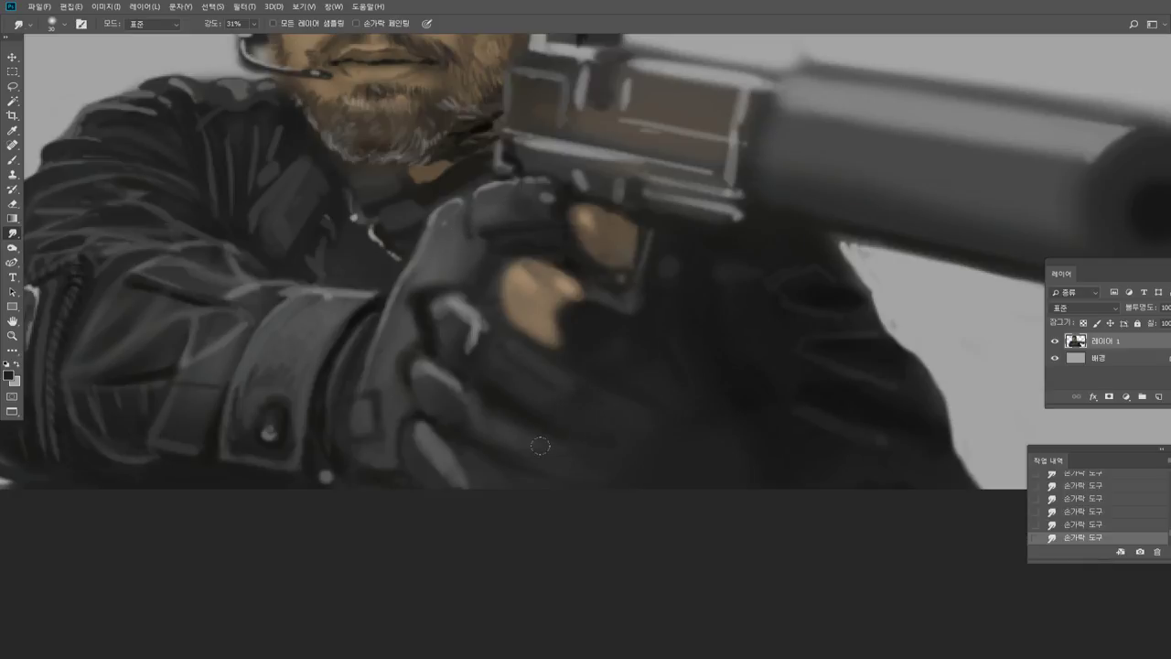
Redraw the light vertical line at the front of the gun's slide using tones sampled from the gun.
double_click(13, 336)
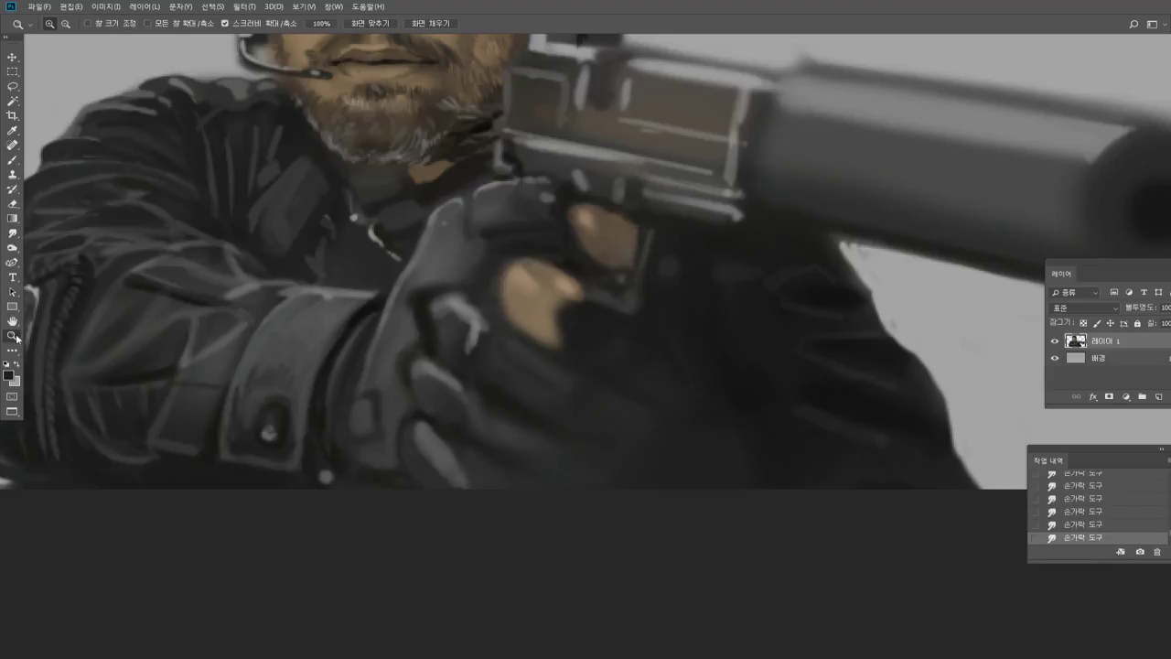
click(645, 225)
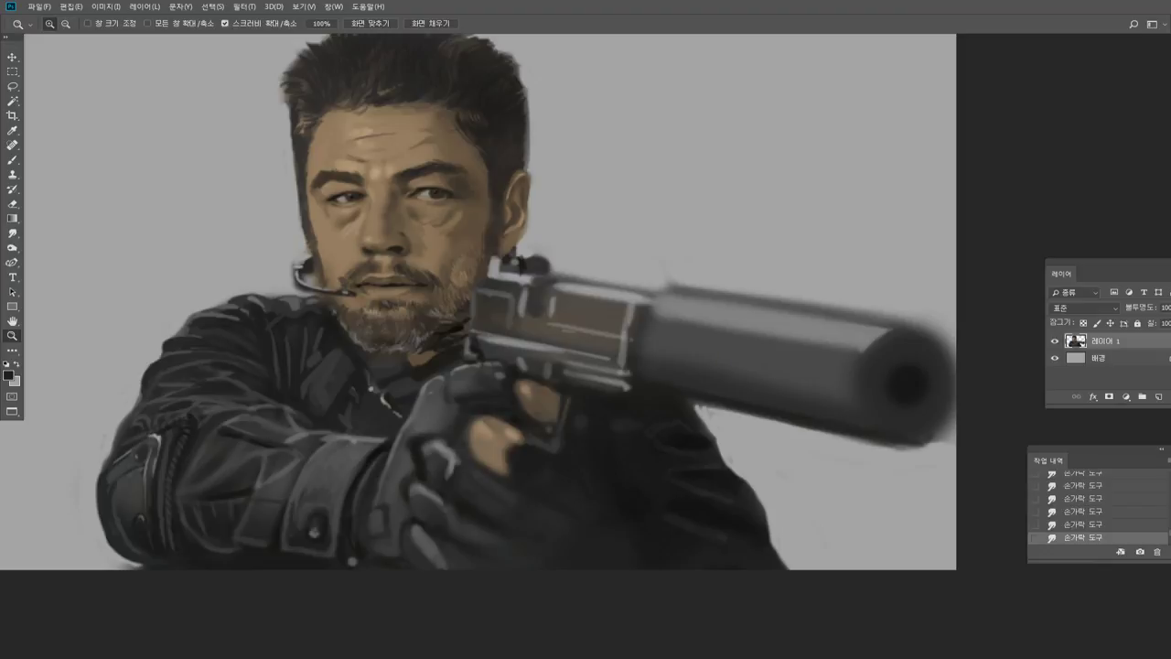
click(678, 466)
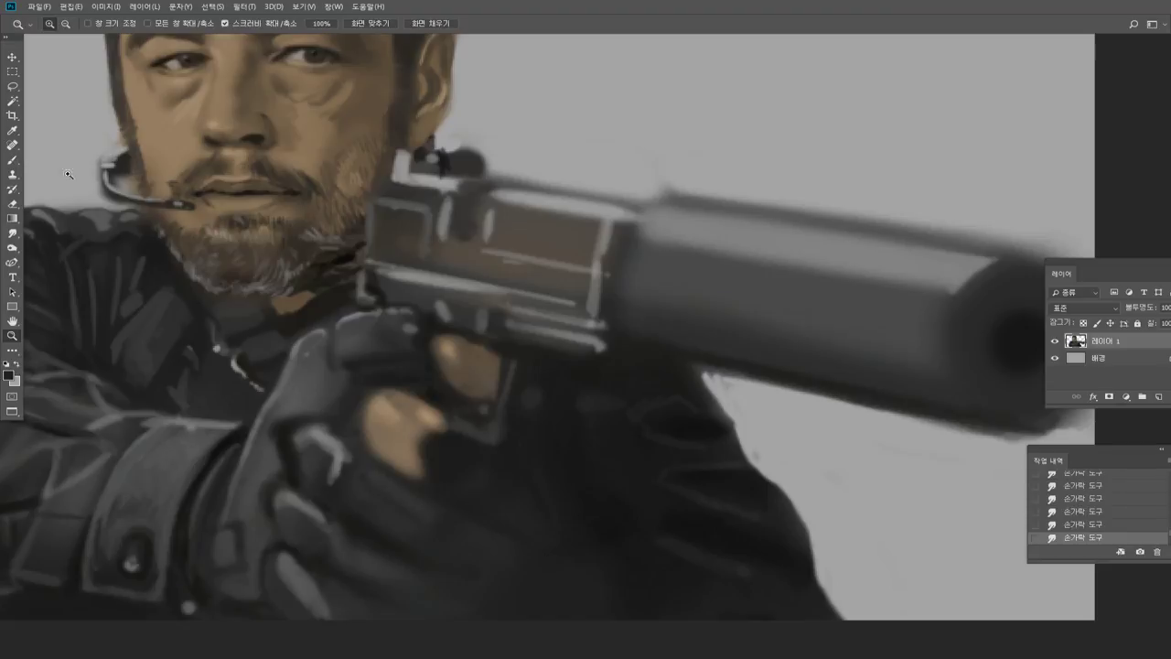
key(b)
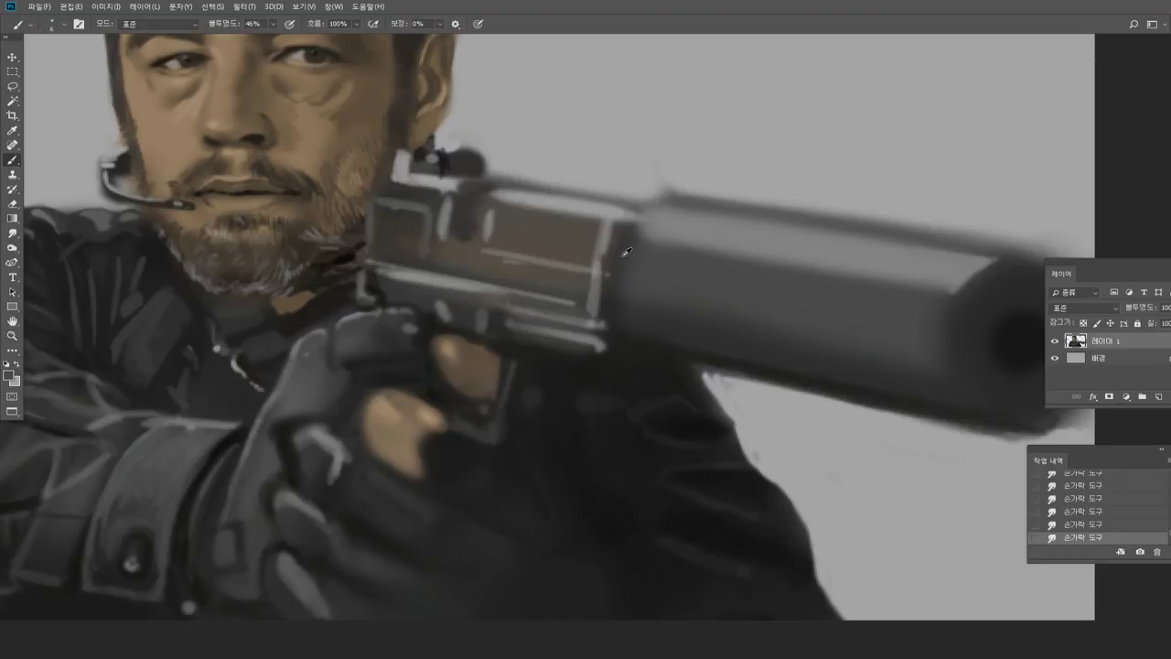
alt+click(624, 256)
mouse_move(615, 264)
mouse_down()
mouse_move(610, 290)
mouse_move(583, 307)
mouse_up()
alt+click(600, 254)
drag(600, 265, 595, 309)
drag(593, 271, 606, 273)
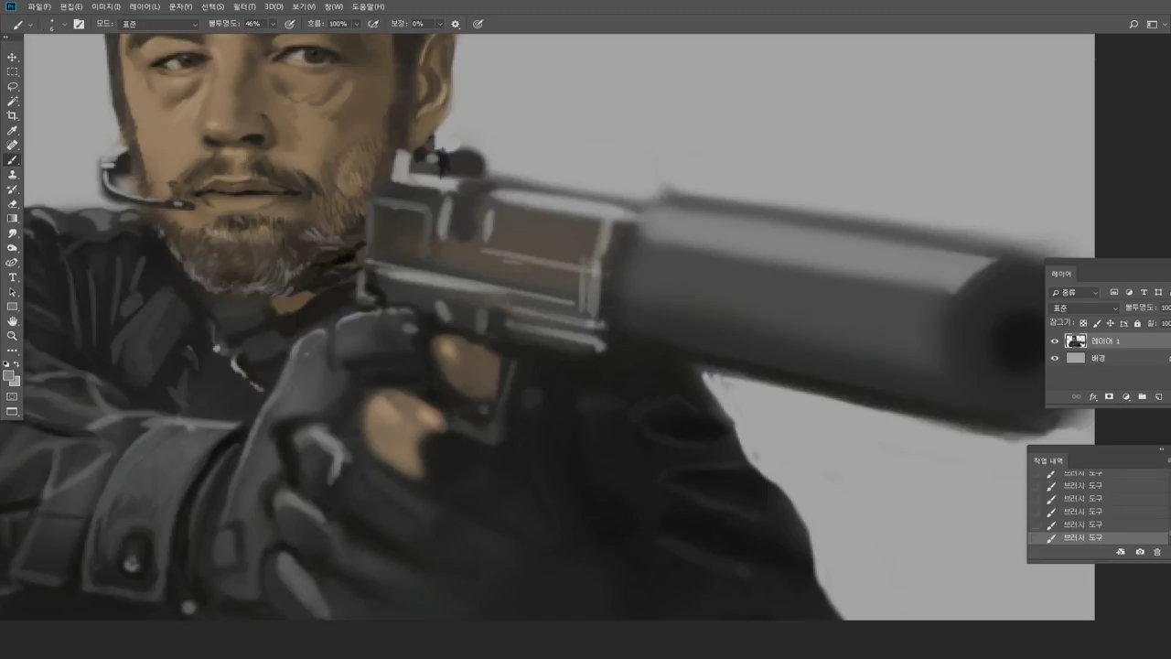
Paint dark and grey fold lines on the far jacket sleeve below the silencer.
alt+click(632, 276)
alt+click(652, 359)
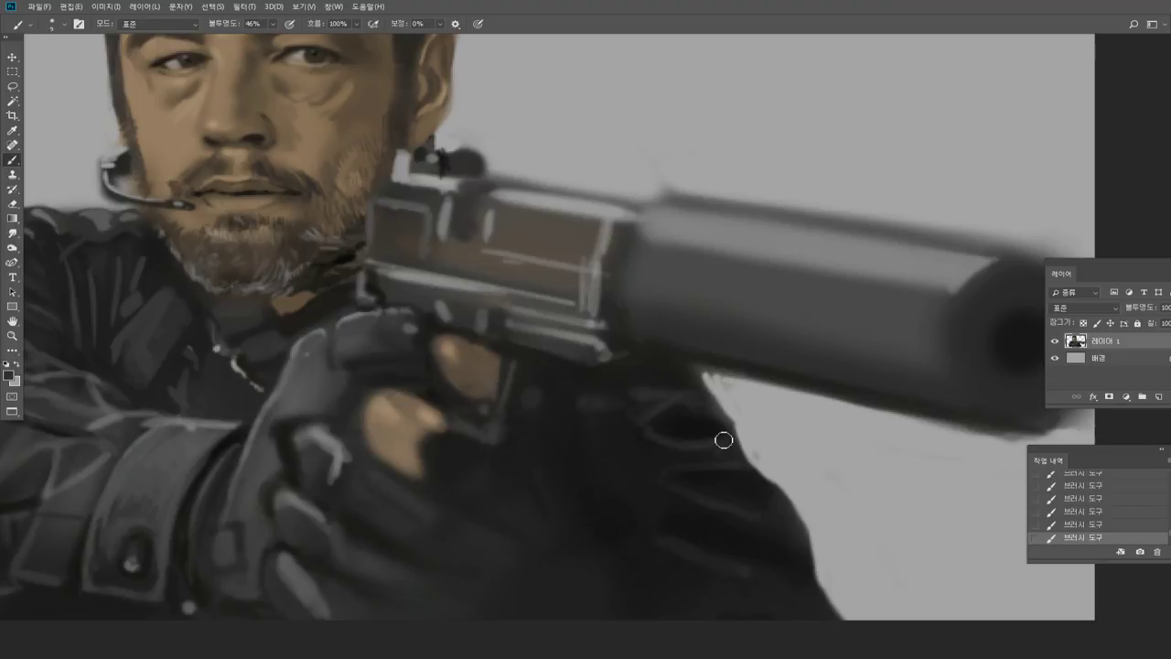
drag(672, 476, 751, 494)
drag(694, 547, 764, 557)
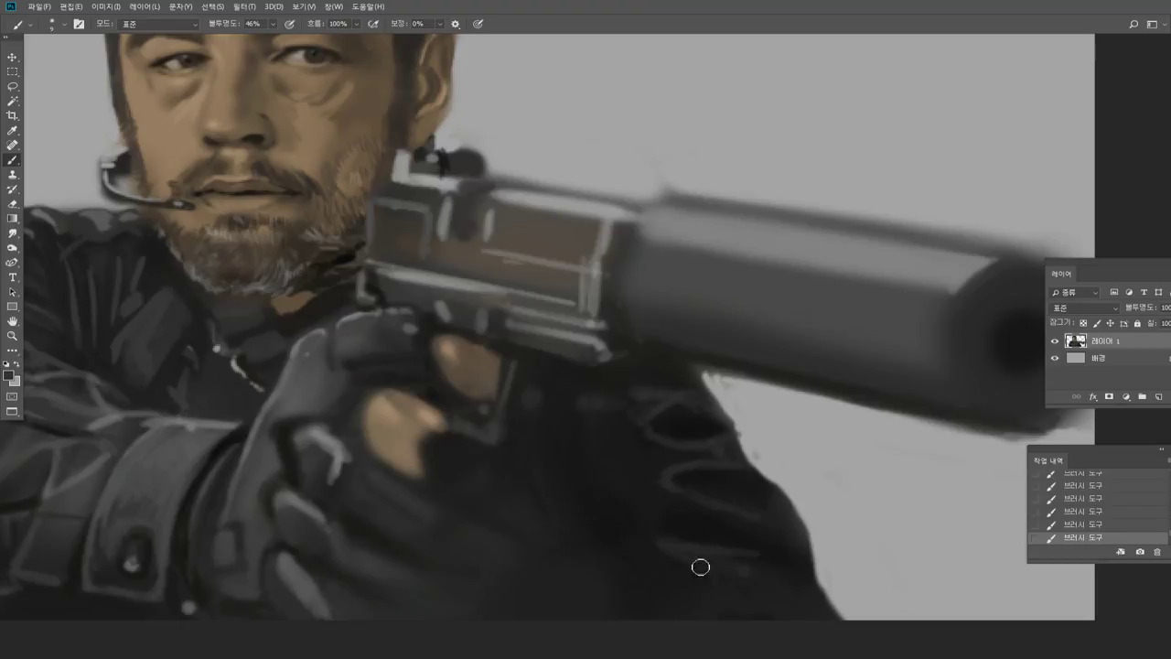
Try to lighten the silencer's upper surface with an enlarged Dodge brush on the background layer.
double_click(13, 336)
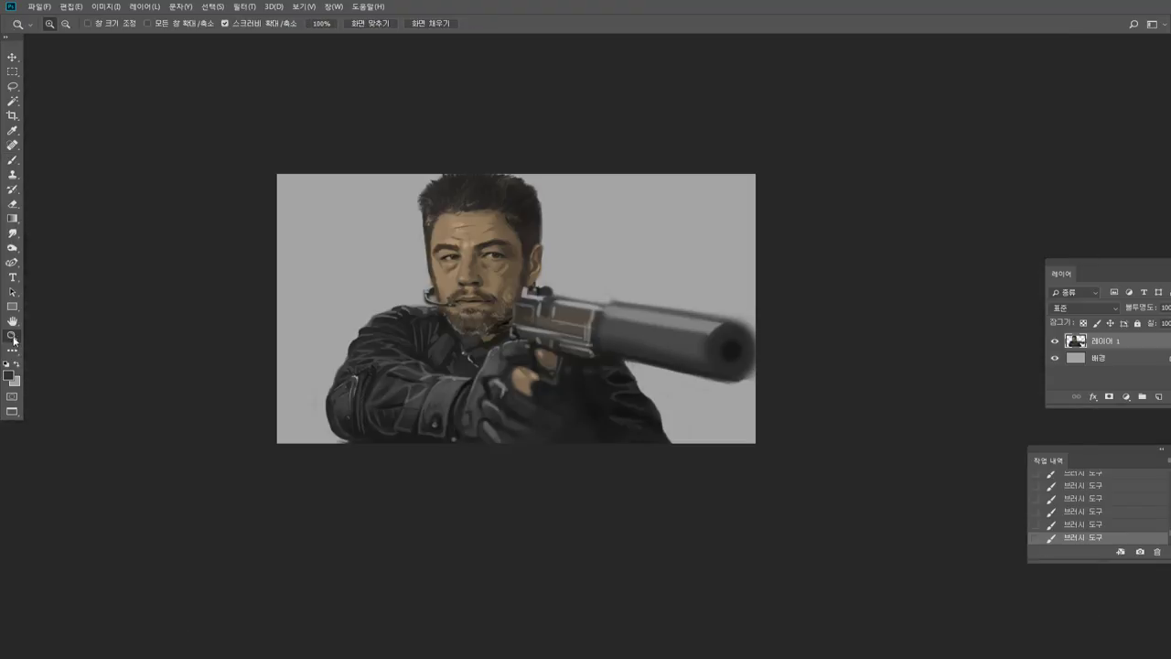
click(488, 223)
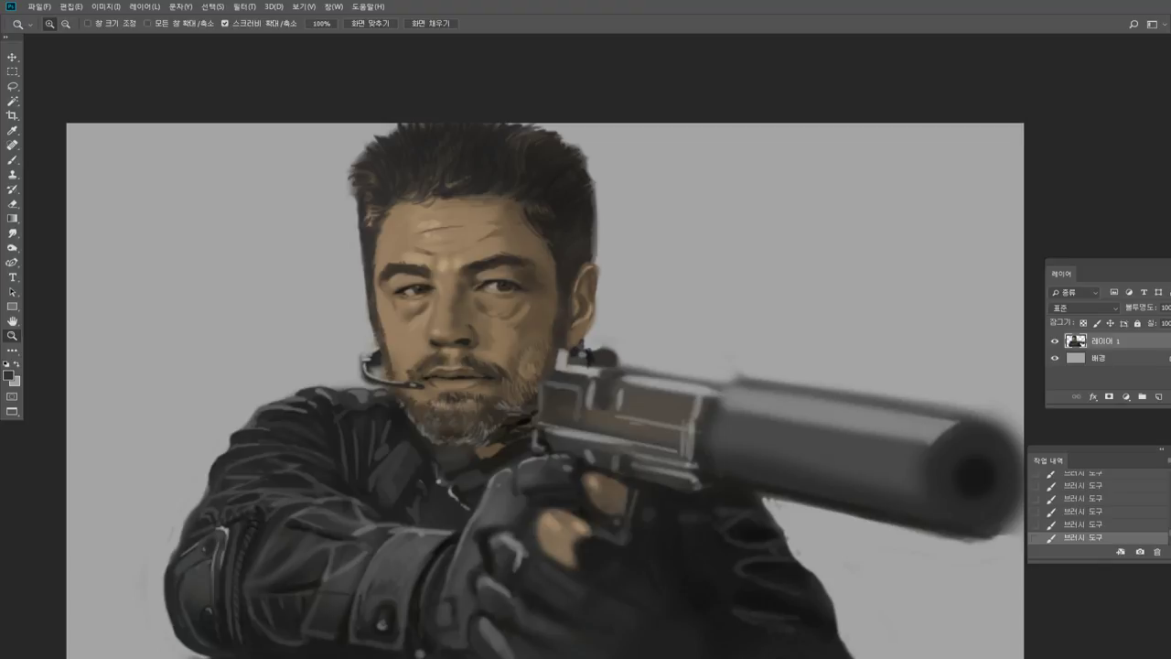
drag(1061, 272, 942, 227)
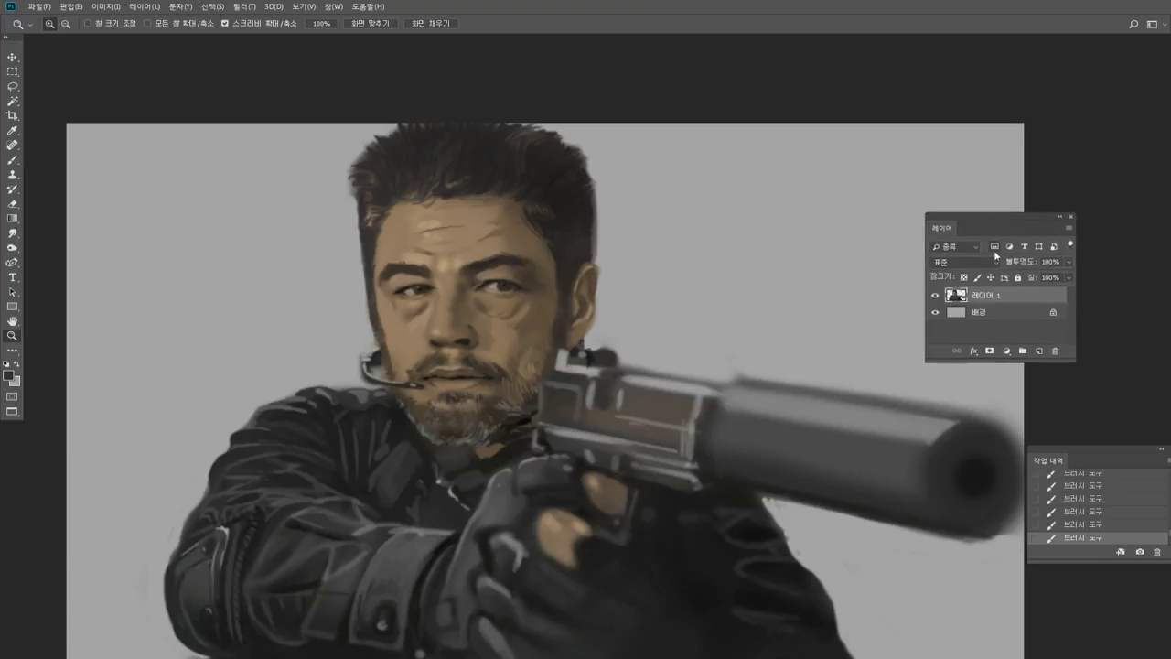
click(1013, 311)
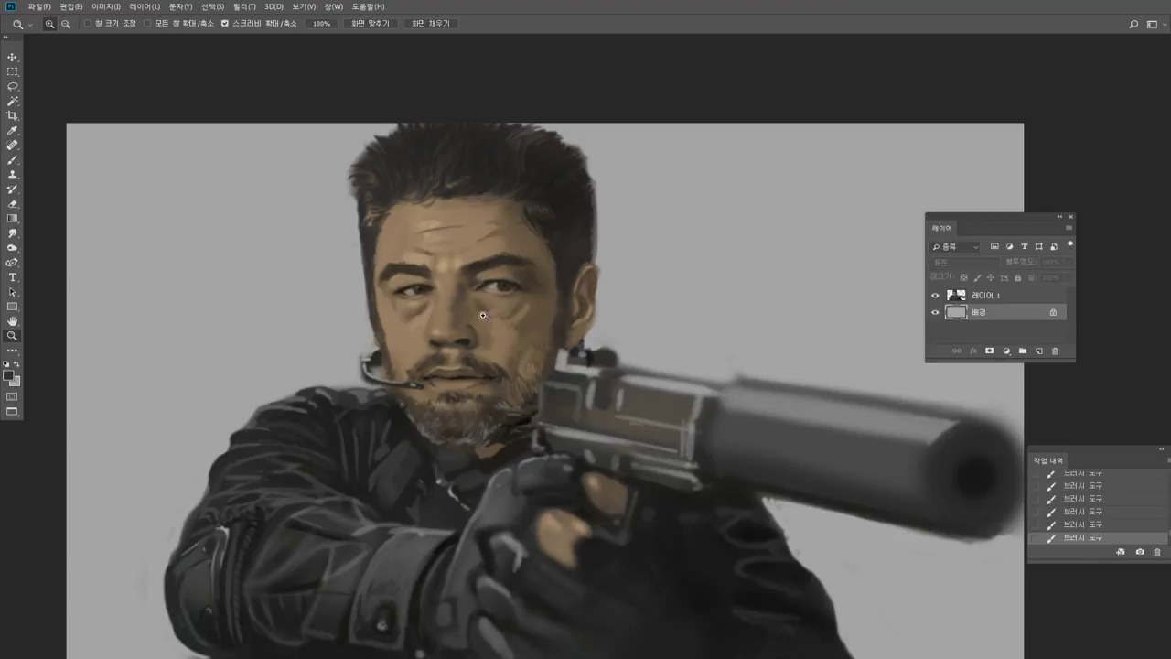
drag(13, 247, 57, 253)
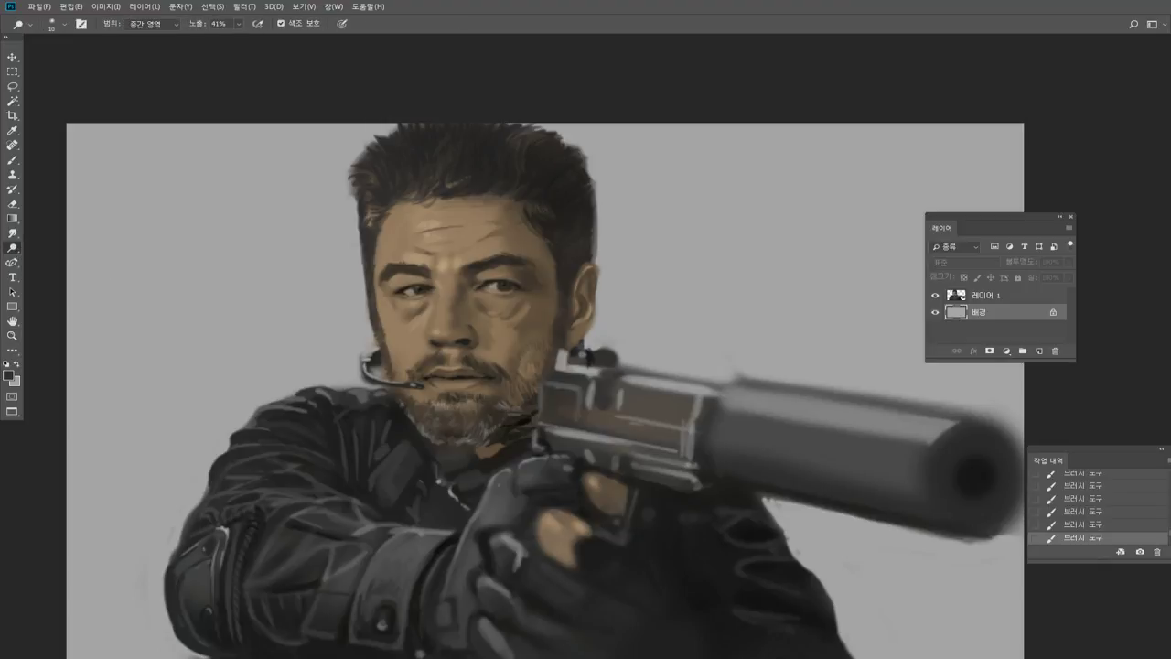
key(bracketright)
key(bracketright)
click(792, 401)
click(776, 400)
click(841, 412)
Dodge a broad highlight along the silencer's upper surface on the portrait layer, 레이어 1.
click(1011, 301)
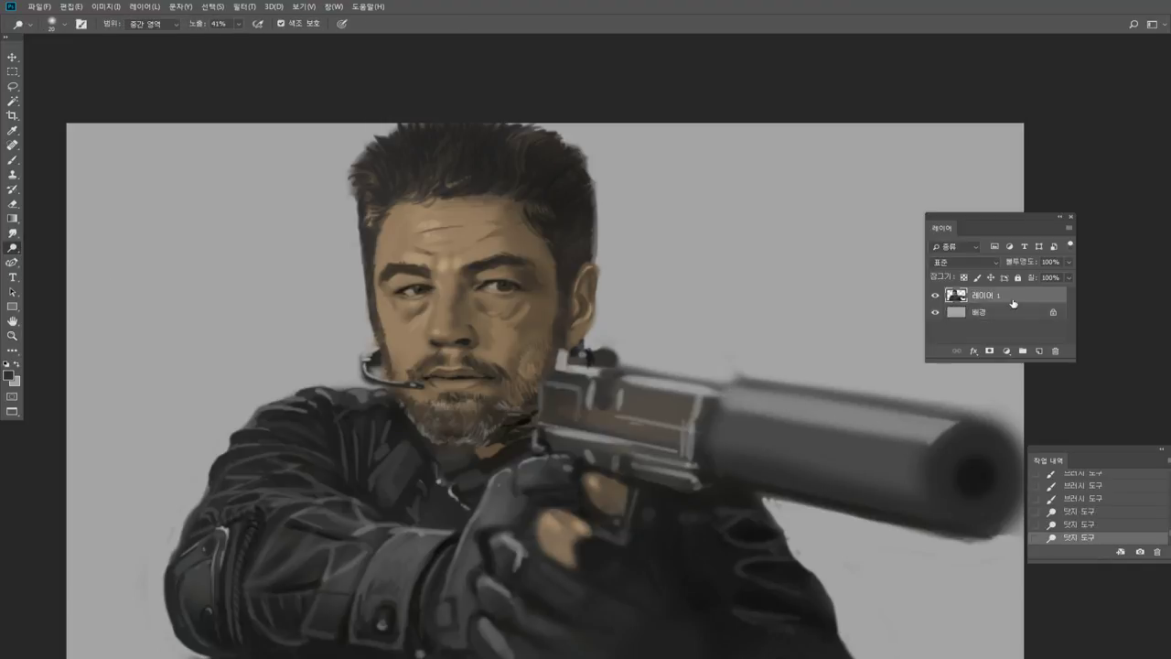
drag(732, 388, 932, 430)
drag(864, 420, 932, 429)
Brighten a narrow highlight streak along the silencer's upper surface with a smaller Dodge brush, redoing the first stroke.
key(bracketleft)
key(bracketleft)
key(bracketleft)
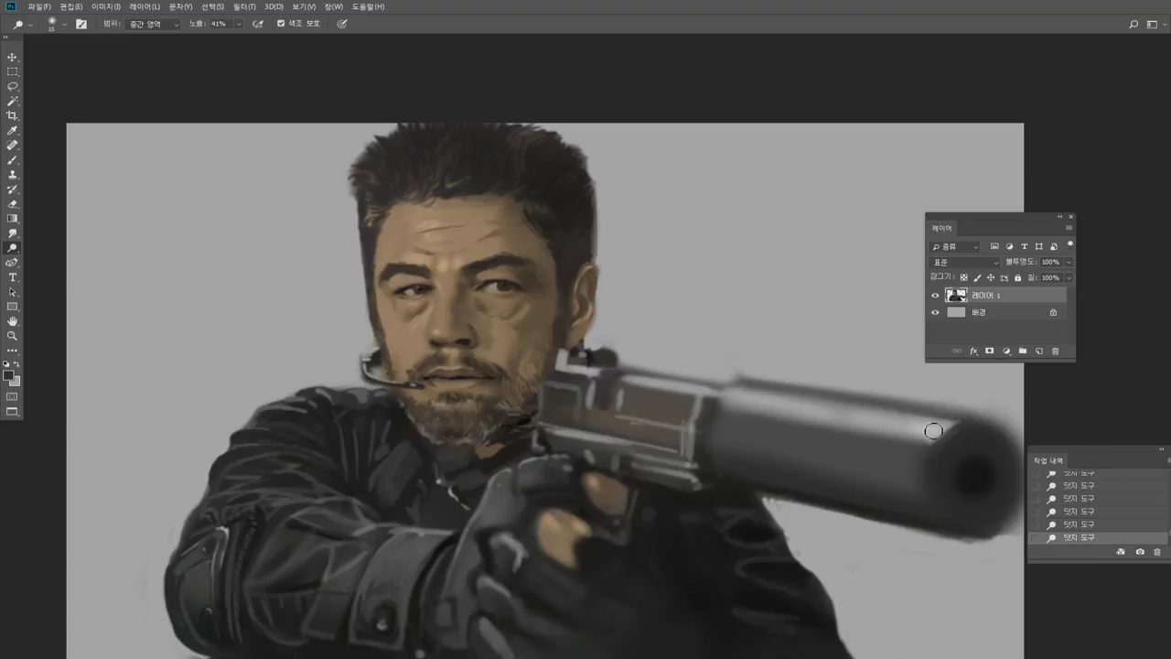
drag(756, 399, 951, 430)
key(ctrl+z)
drag(747, 397, 943, 431)
drag(785, 405, 946, 431)
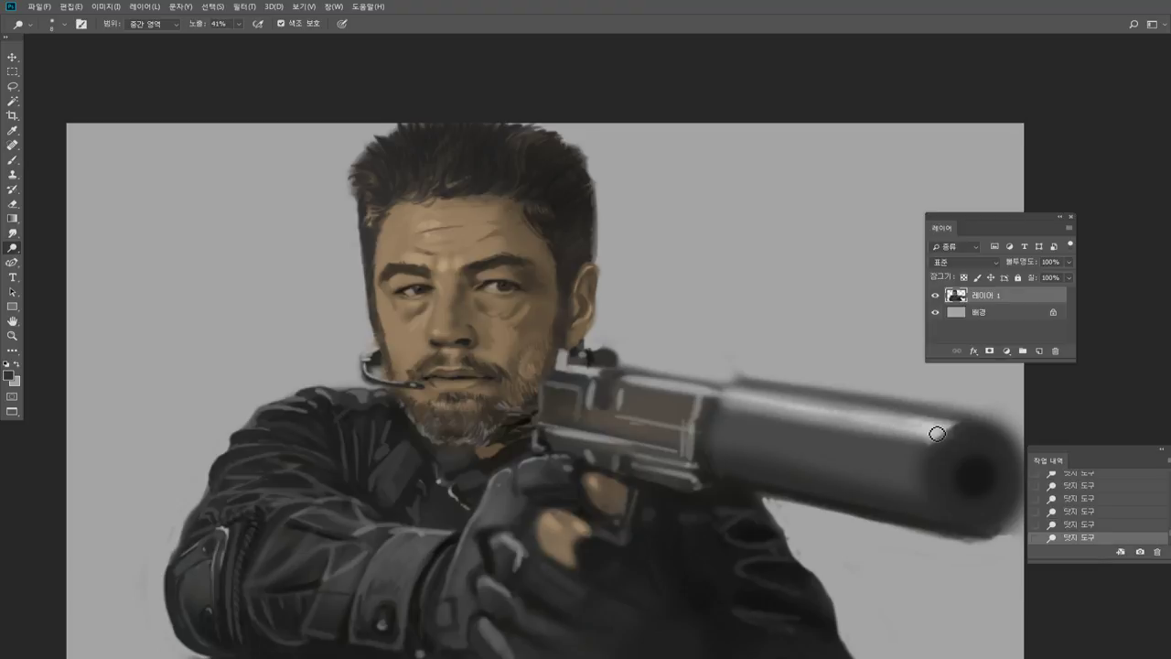
drag(750, 398, 892, 416)
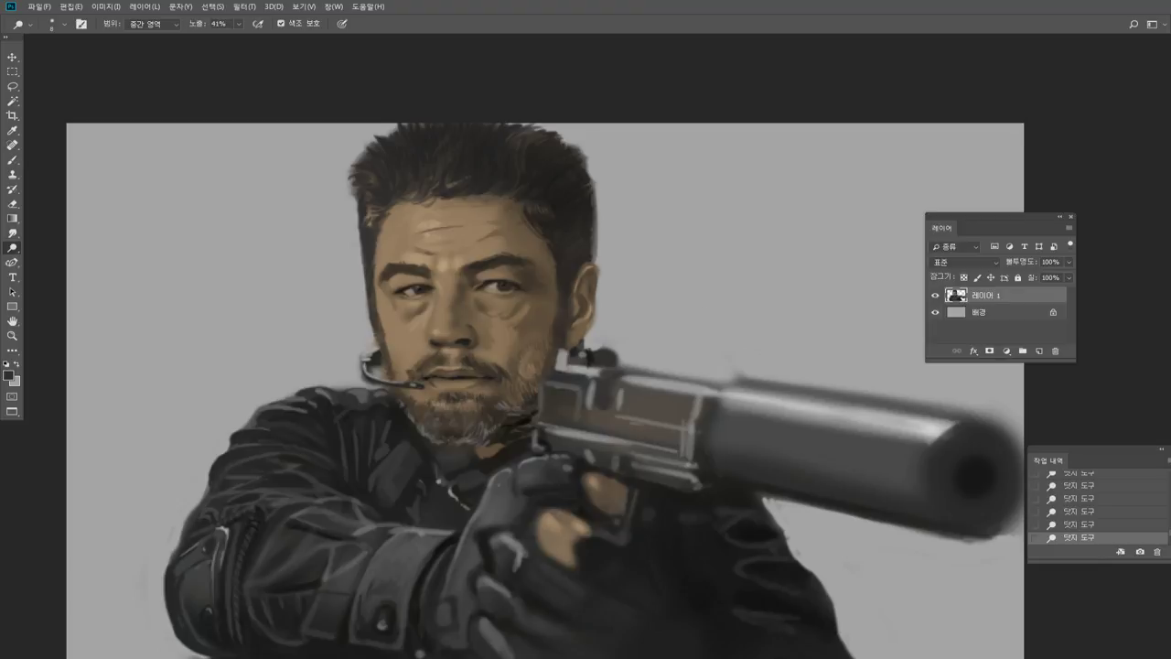
Paint broad soft brown tones over the grey backdrop around the silencer on the background layer, 배경, with an enlarged brush.
click(13, 159)
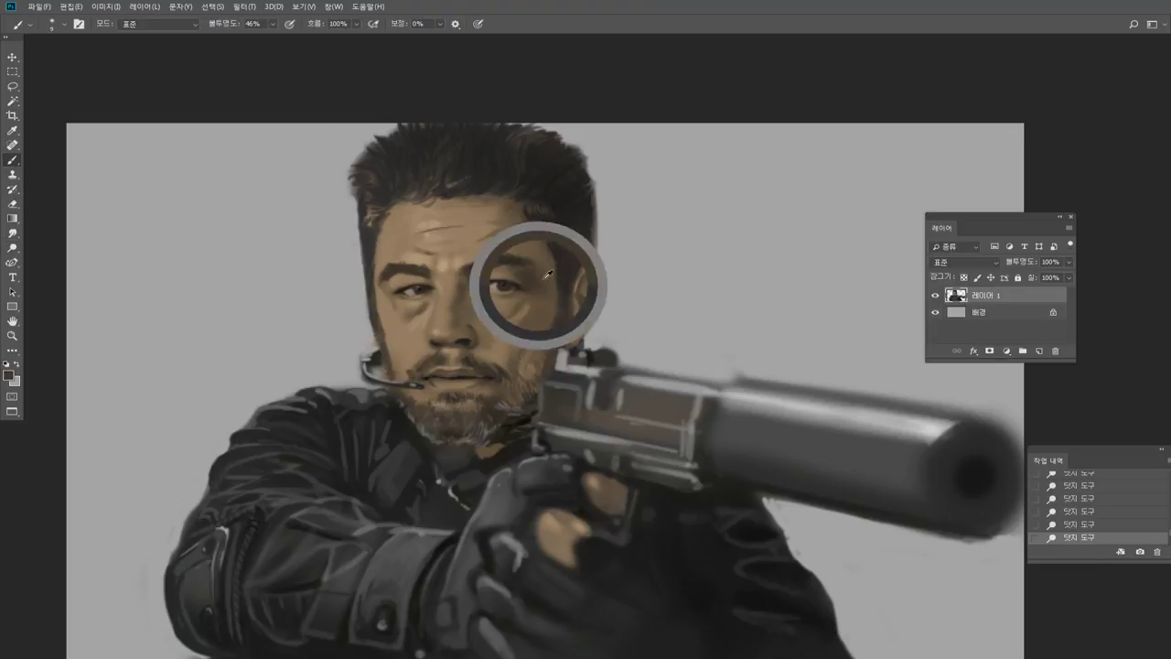
click(997, 316)
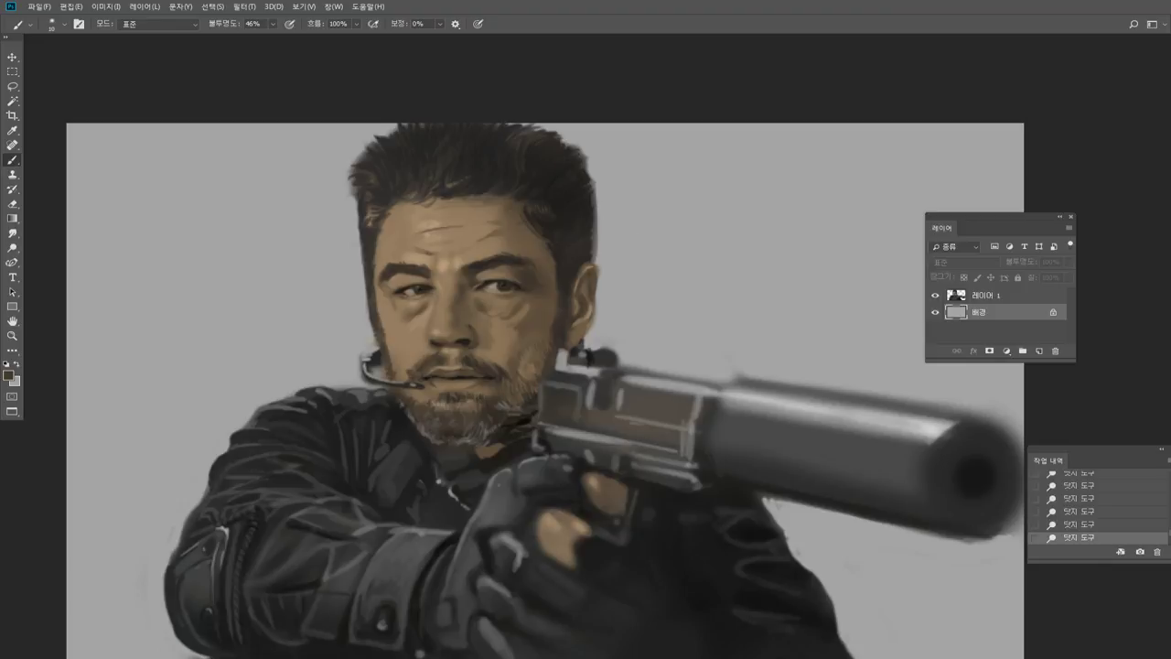
key(])
key(])
key(])
key(])
key(])
key(])
mouse_move(993, 572)
mouse_down()
mouse_move(901, 604)
mouse_move(988, 631)
mouse_move(915, 622)
mouse_move(860, 567)
mouse_move(961, 389)
mouse_up()
mouse_move(840, 312)
mouse_down()
mouse_move(696, 265)
mouse_move(636, 325)
mouse_up()
key(bracketright)
key(bracketright)
key(bracketright)
mouse_move(869, 169)
mouse_down()
mouse_move(607, 195)
mouse_move(655, 265)
mouse_move(846, 352)
mouse_move(851, 550)
mouse_move(810, 540)
mouse_up()
mouse_move(906, 206)
mouse_down()
mouse_move(1016, 137)
mouse_move(1011, 211)
mouse_move(1103, 171)
mouse_move(1133, 120)
mouse_up()
drag(1018, 393, 1007, 138)
drag(1018, 572, 897, 575)
mouse_move(970, 146)
mouse_down()
mouse_move(1011, 251)
mouse_move(1017, 311)
mouse_up()
drag(824, 119, 742, 142)
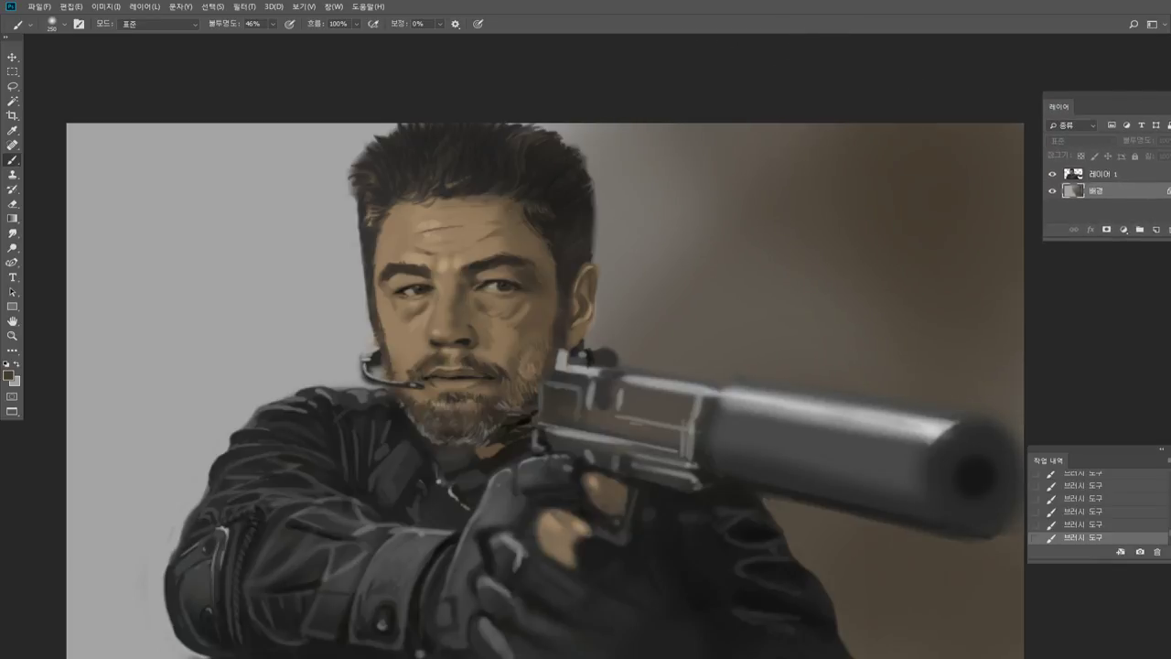
Paint a dark brown vertical door post in the backdrop above the gun and clean its near edge with the sampled wall colour.
drag(698, 126, 701, 320)
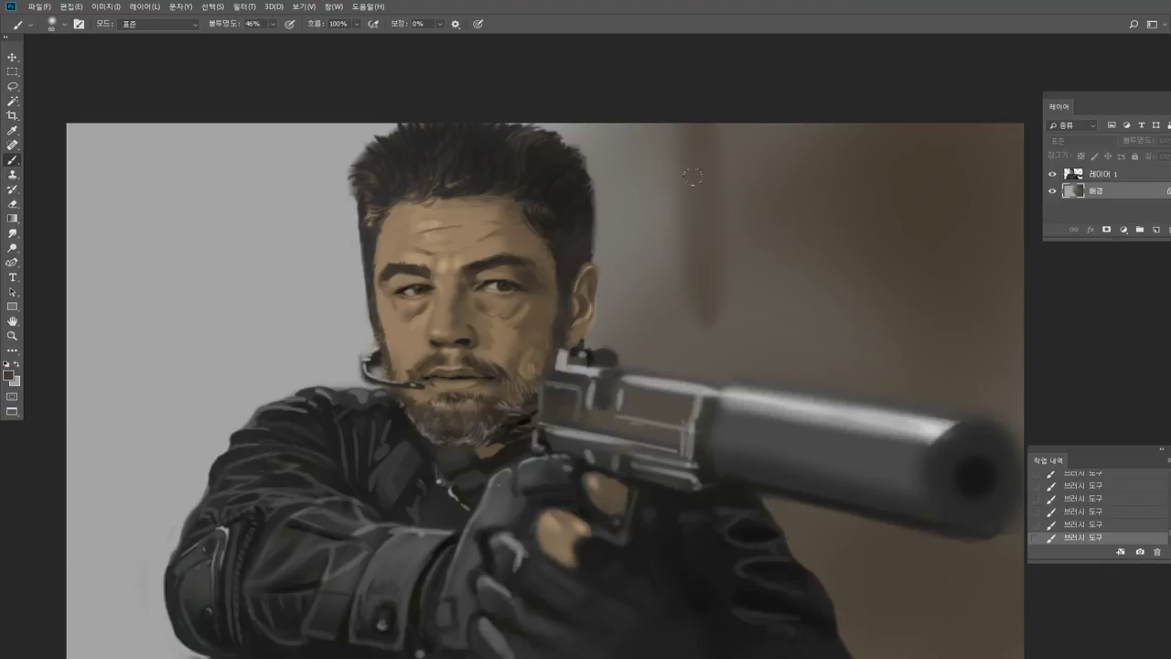
drag(687, 126, 689, 362)
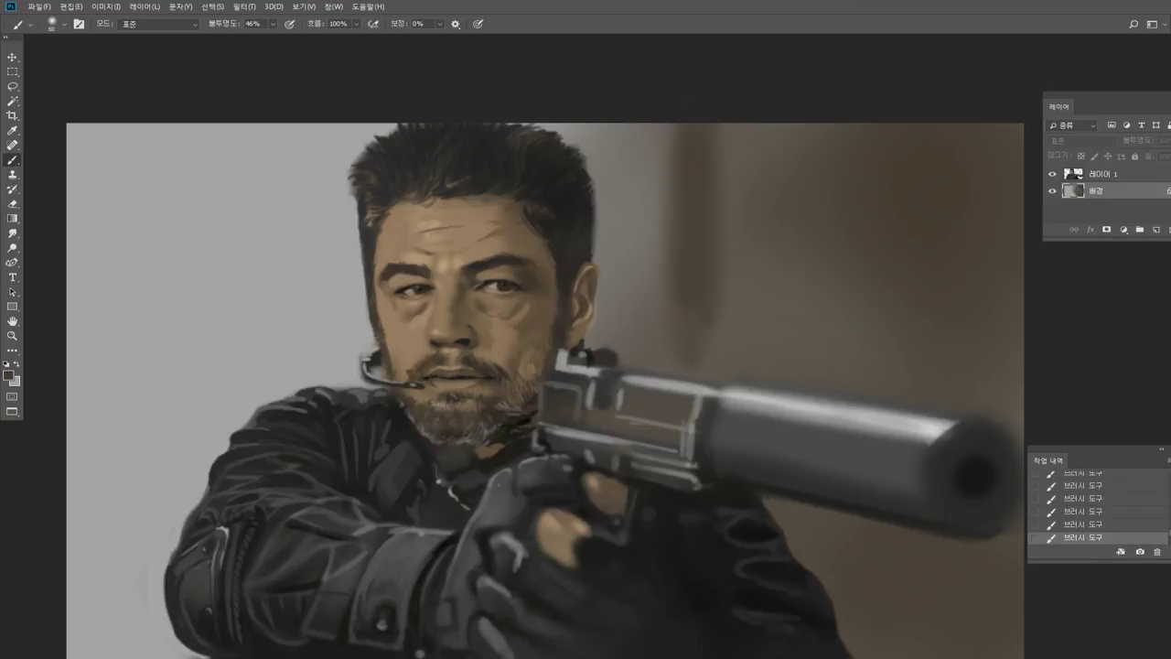
drag(681, 306, 692, 370)
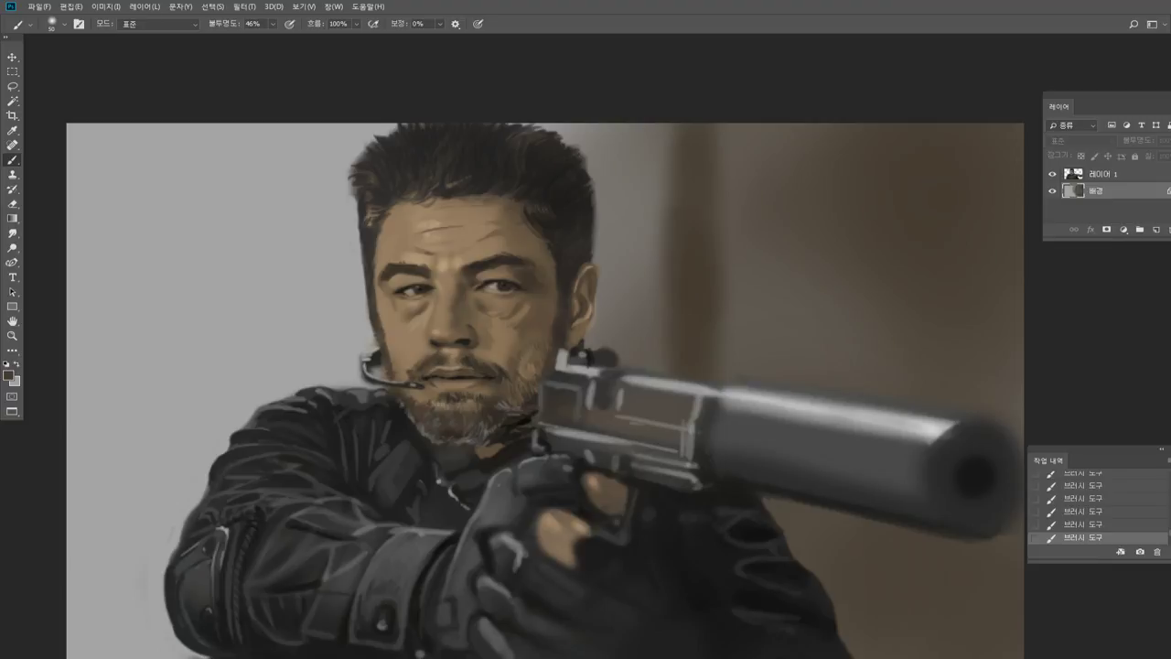
key(bracketleft)
alt+click(654, 143)
drag(669, 128, 669, 366)
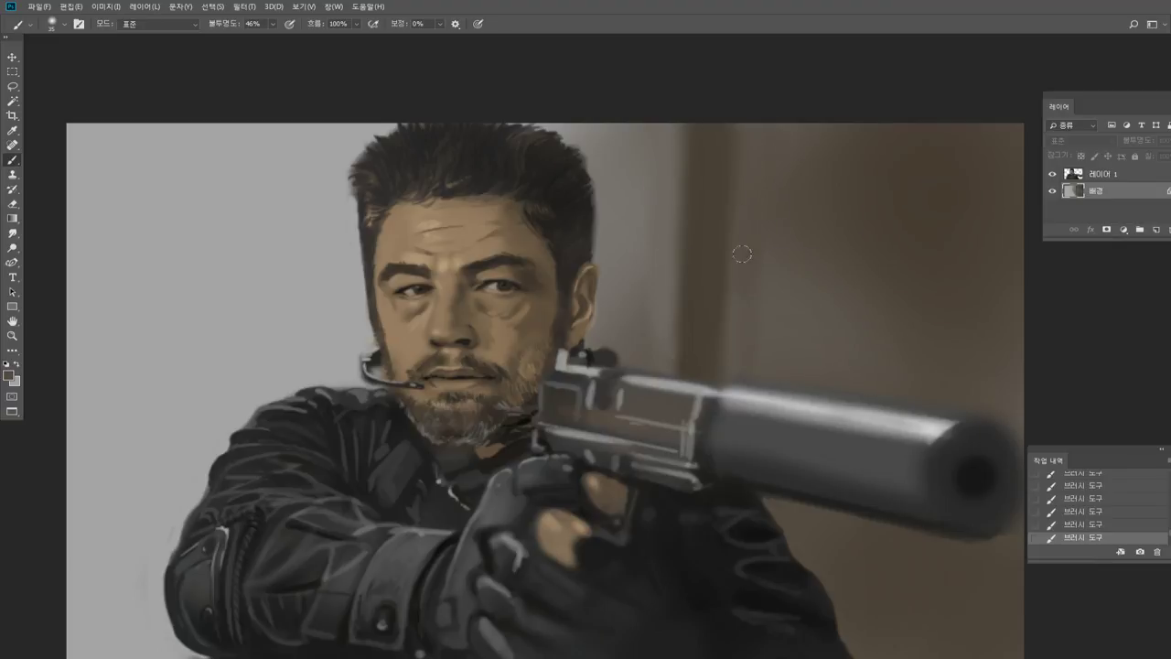
Darken the backdrop beside the door post and below the silencer with the Burn tool on midtones at 67% exposure.
alt+click(705, 331)
click(14, 265)
click(14, 250)
click(49, 261)
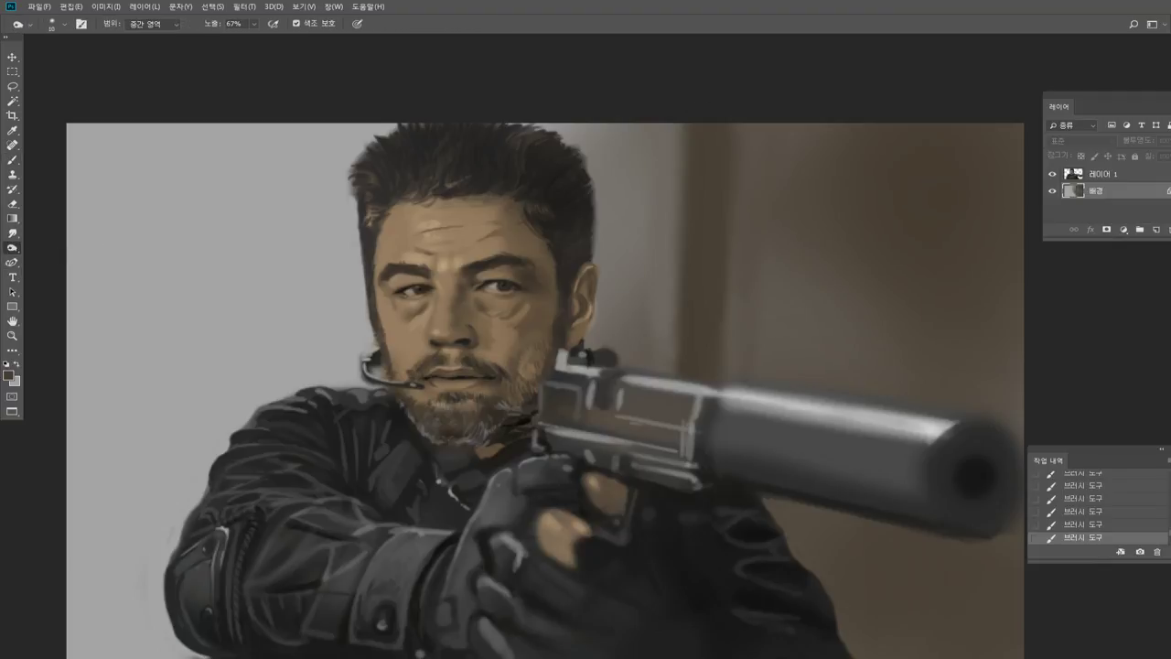
key(bracketright)
drag(719, 156, 728, 366)
drag(733, 274, 732, 385)
key(bracketleft)
key(bracketleft)
drag(746, 458, 760, 503)
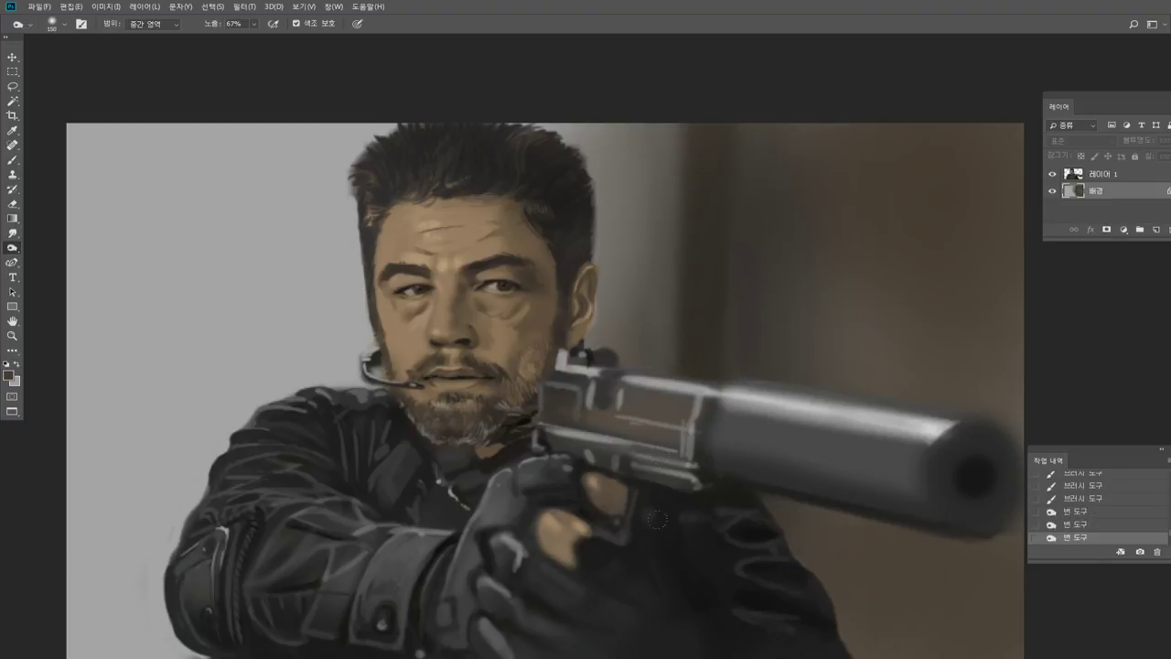
click(657, 520)
Burn a dark vertical shadow band between the door post and the brown panel, redoing the first narrow stroke.
key(bracketleft)
key(bracketleft)
click(976, 476)
drag(759, 177, 765, 370)
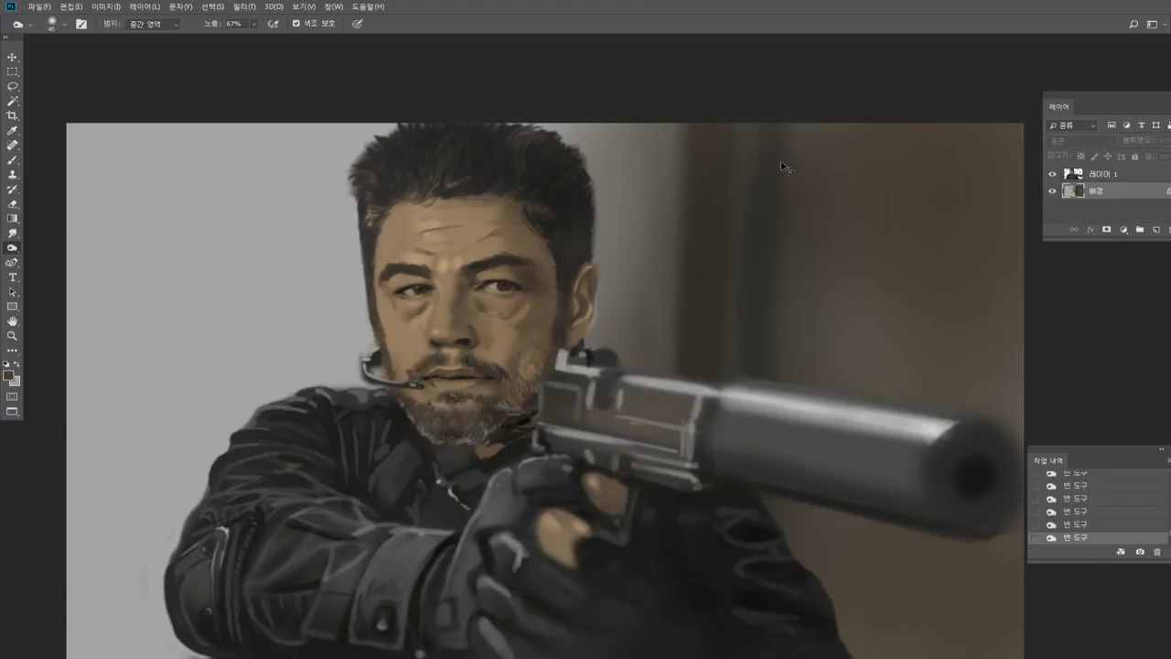
key(ctrl+z)
mouse_move(777, 135)
mouse_down()
mouse_move(771, 368)
mouse_move(735, 343)
mouse_up()
Paint a second dark brown vertical post behind the silencer's muzzle, running down the brown backdrop.
key(b)
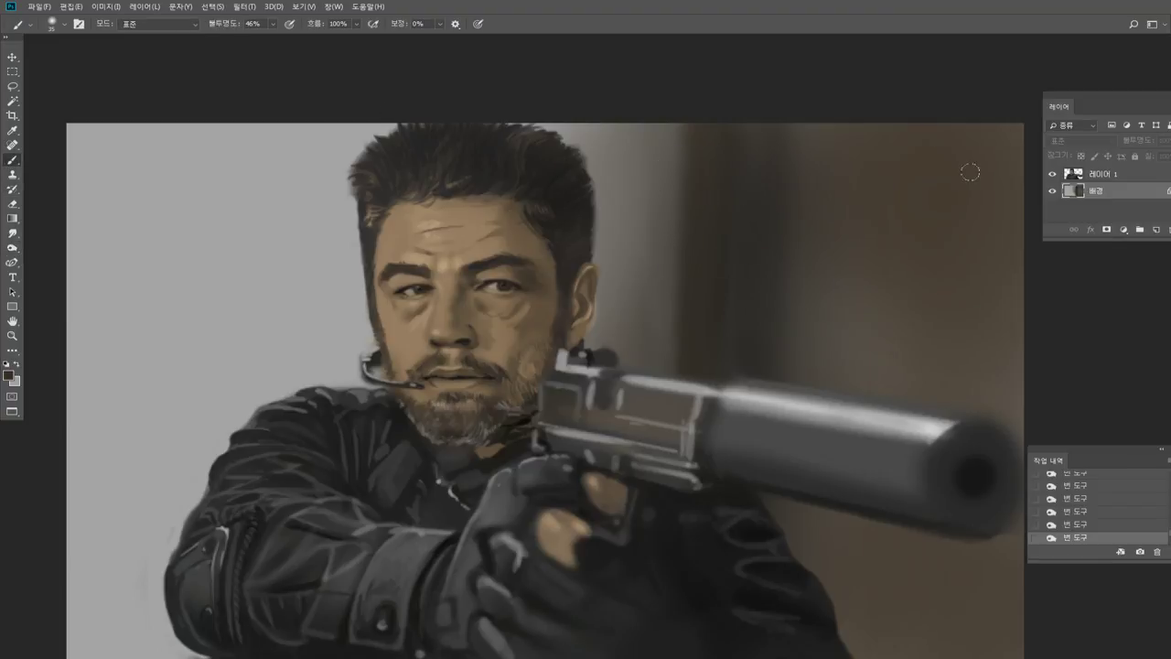
mouse_move(941, 137)
mouse_down()
mouse_move(944, 288)
mouse_move(927, 366)
mouse_move(933, 391)
mouse_move(923, 399)
mouse_up()
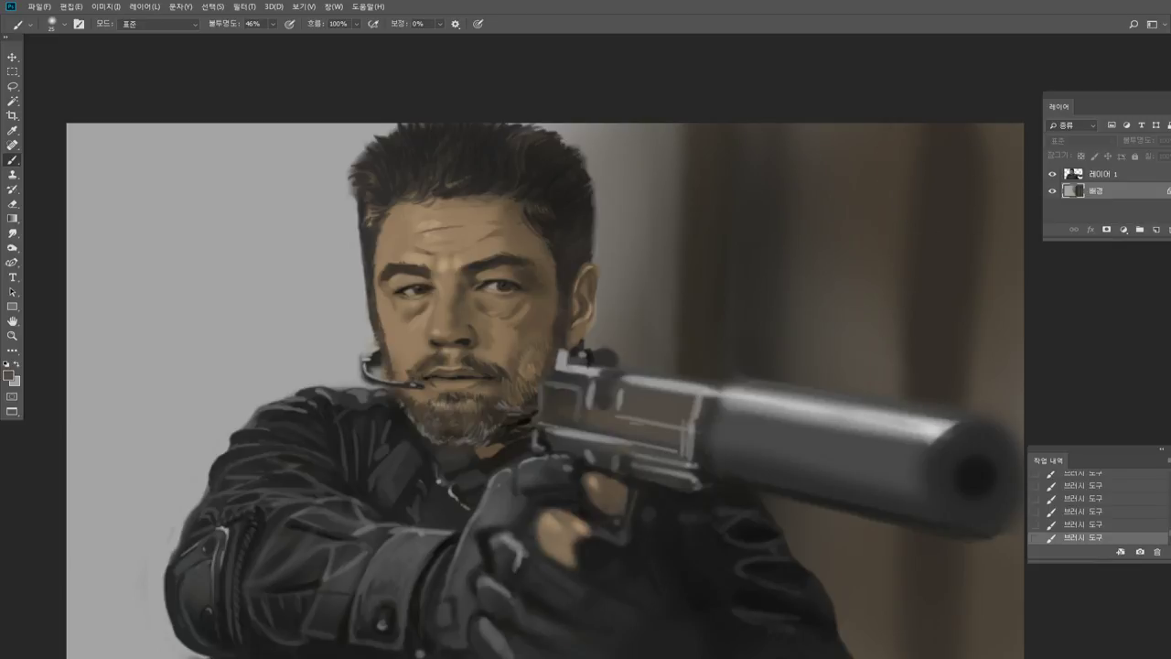
key(bracketleft)
Paint dark slanted louver slats on the shutter panels above the silencer with a small soft brush.
scroll(938, 621, down, 1)
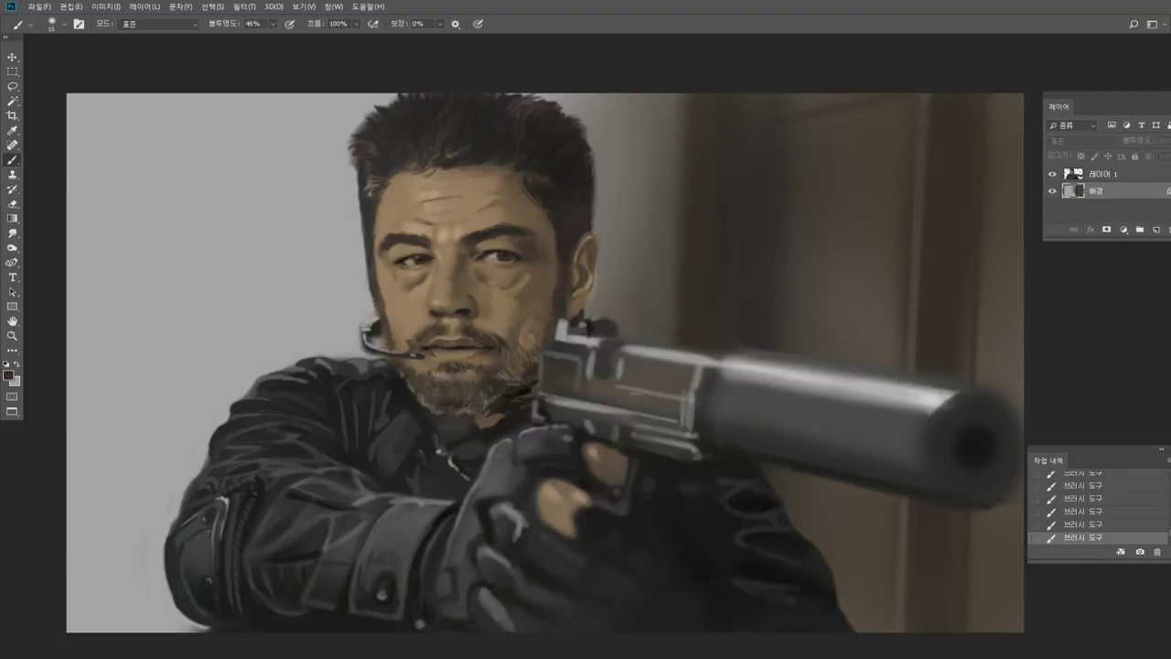
key(bracketleft)
key(bracketleft)
key(bracketright)
key(bracketright)
drag(797, 138, 904, 115)
drag(798, 162, 902, 136)
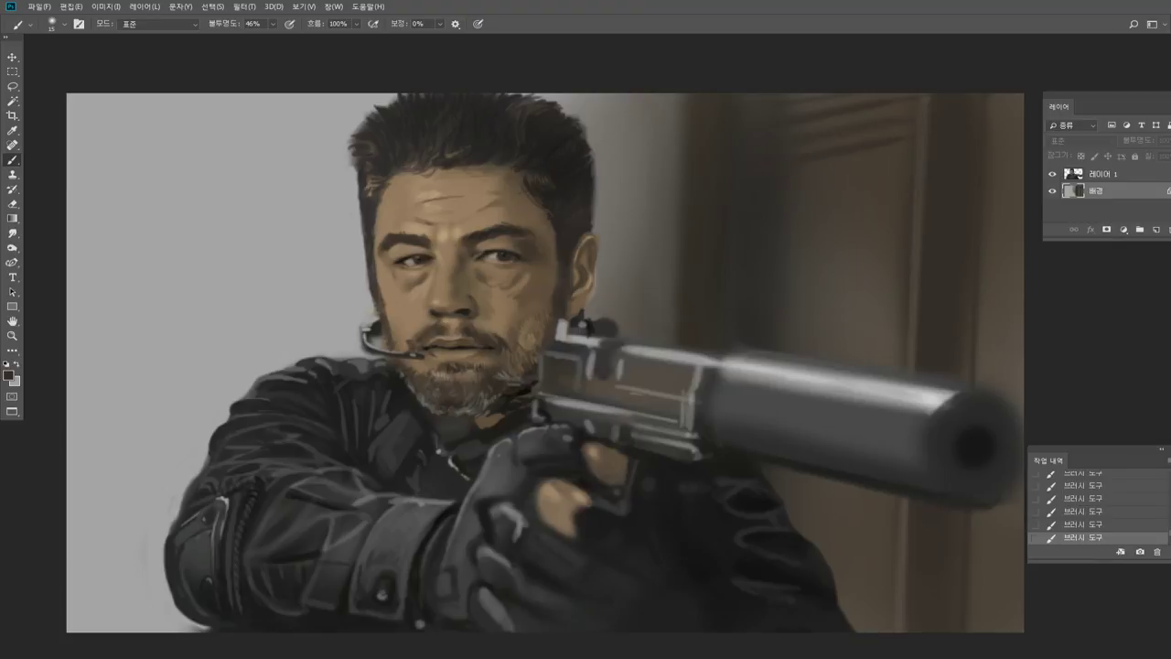
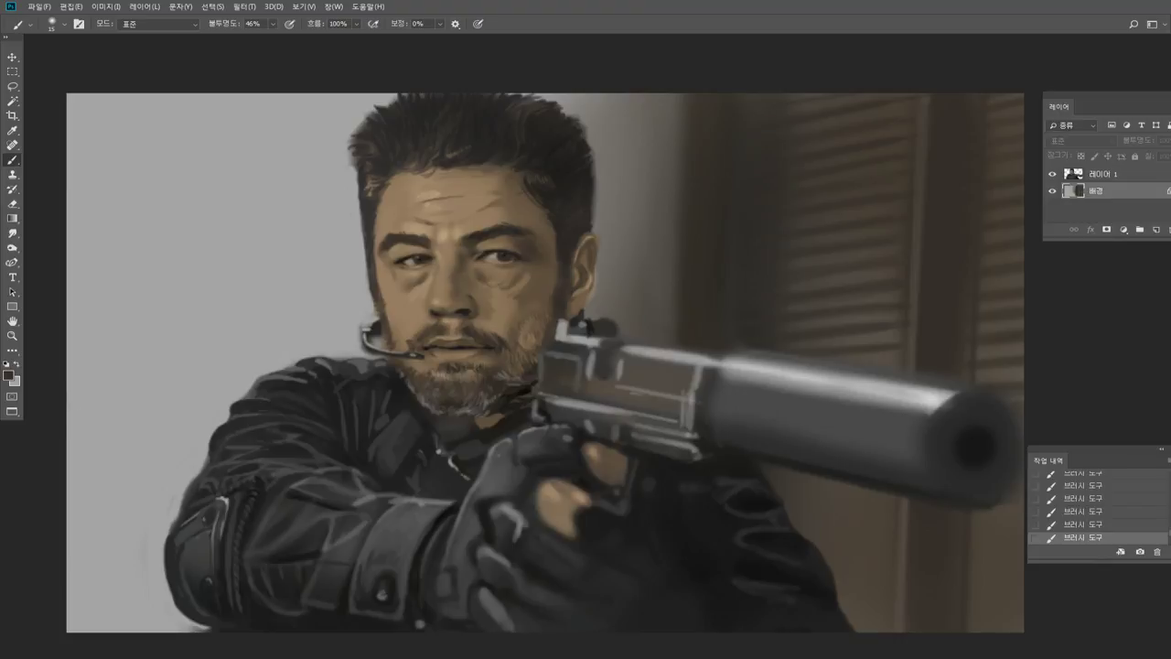
Continue the dark louver slats on the shutter panel below the silencer, beside the far jacket sleeve.
click(12, 336)
drag(794, 341, 811, 345)
drag(868, 408, 901, 413)
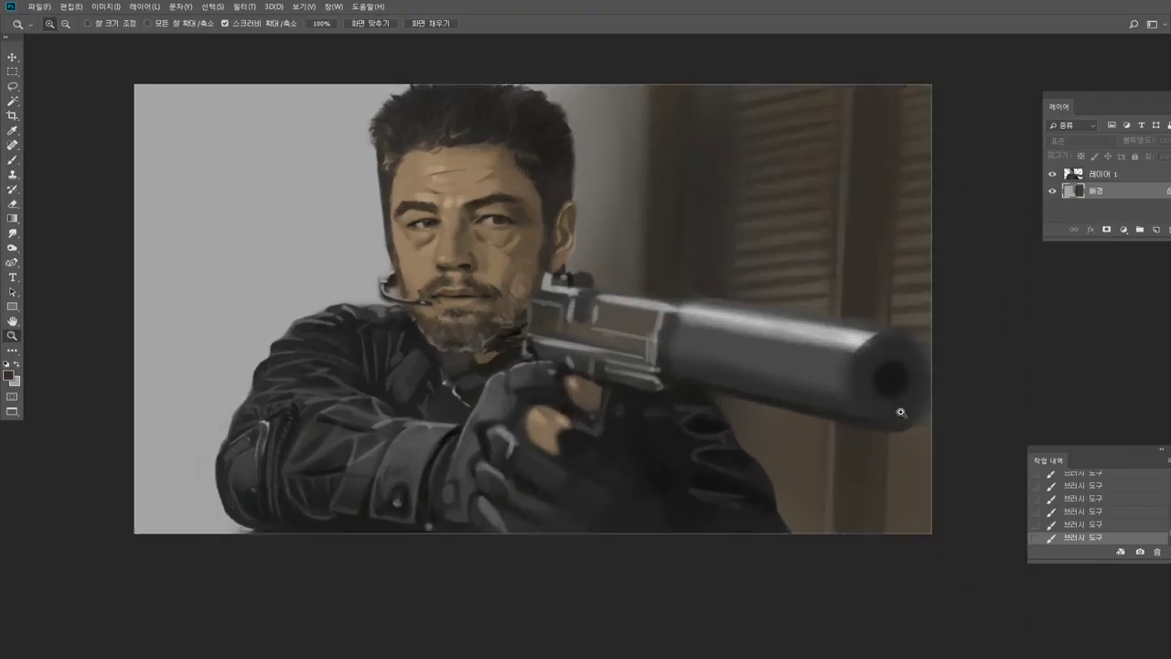
click(901, 412)
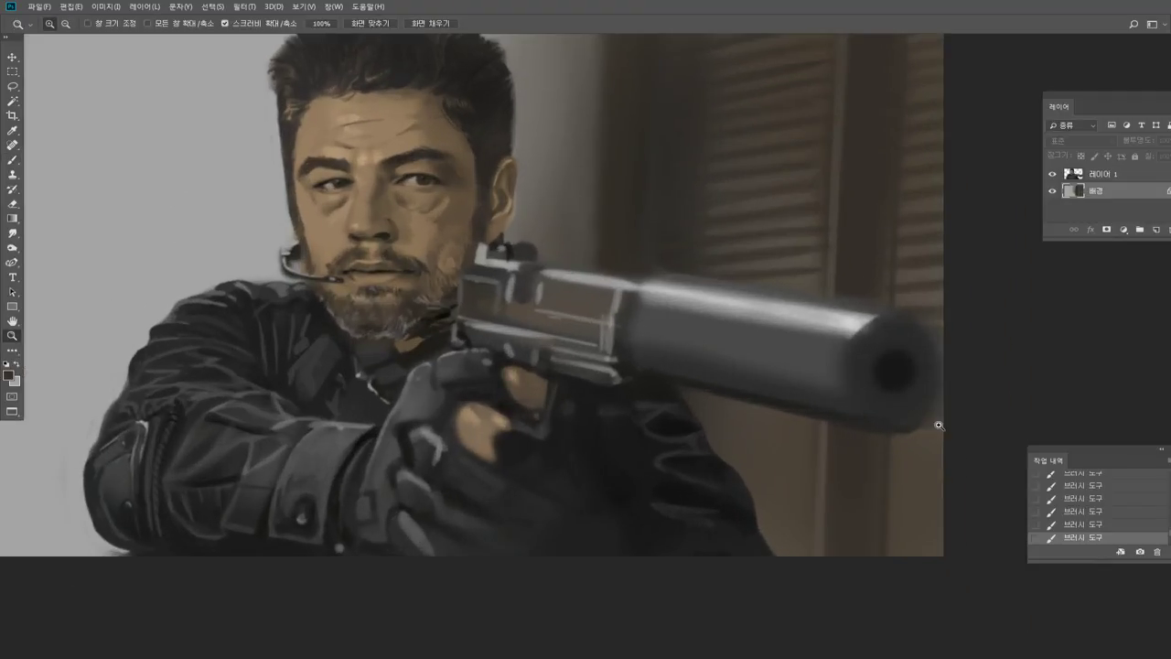
click(939, 425)
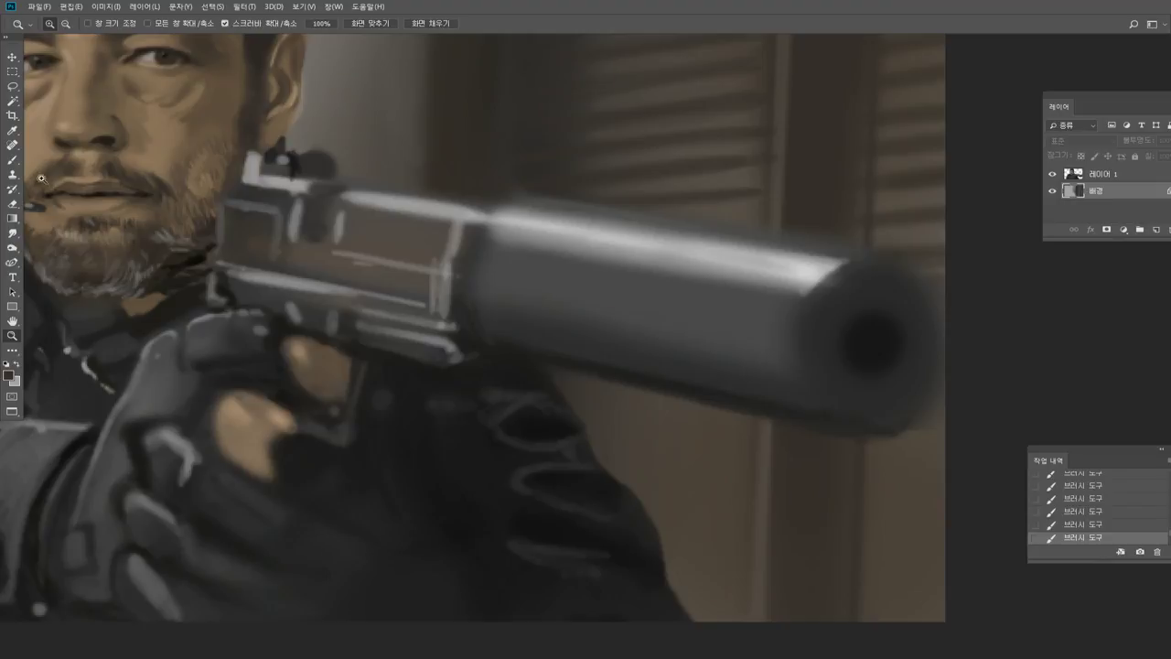
click(19, 160)
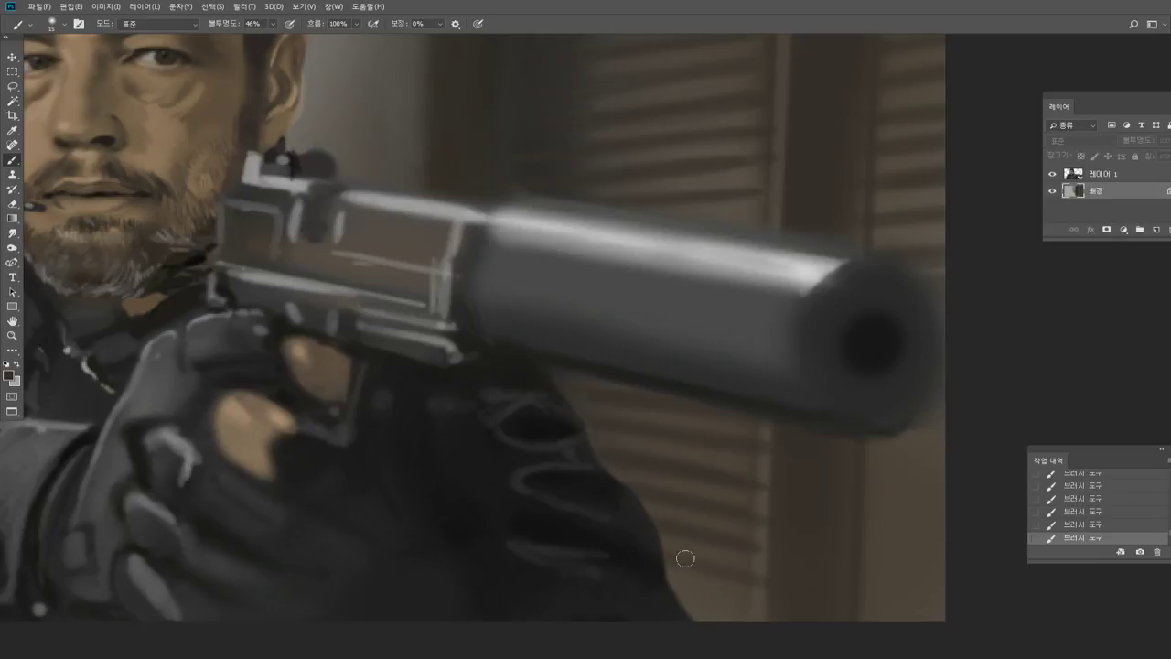
drag(679, 588, 759, 608)
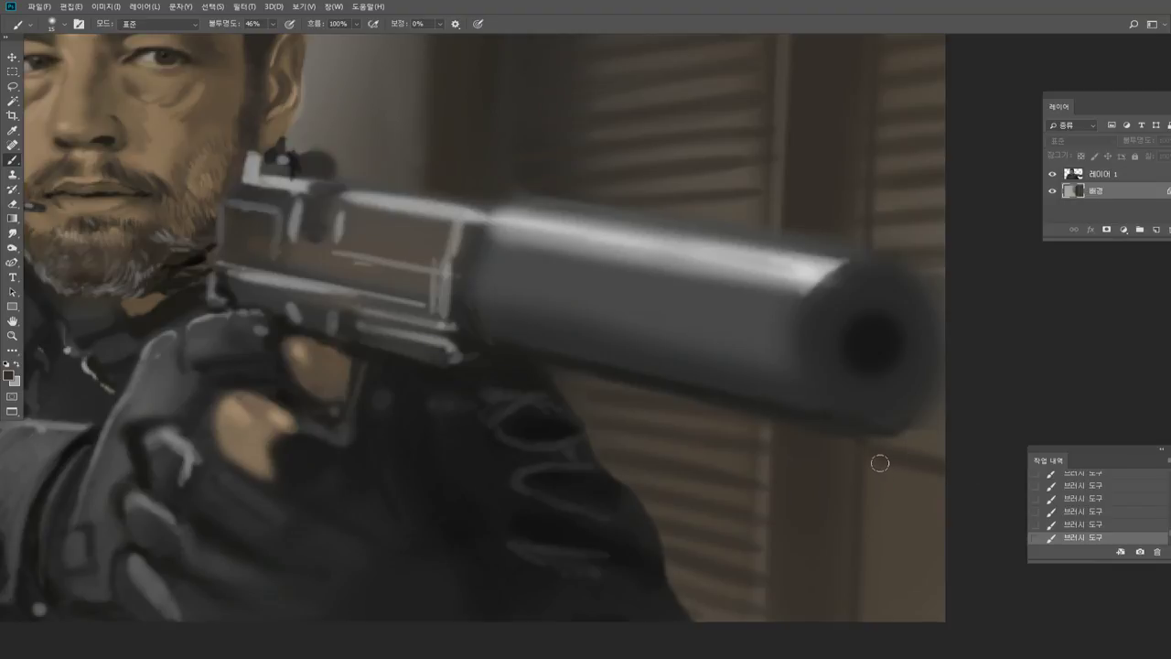
Paint louver slats on the outer shutter panel below the muzzle, using brown tones sampled from the area.
drag(925, 453, 935, 456)
alt+click(945, 483)
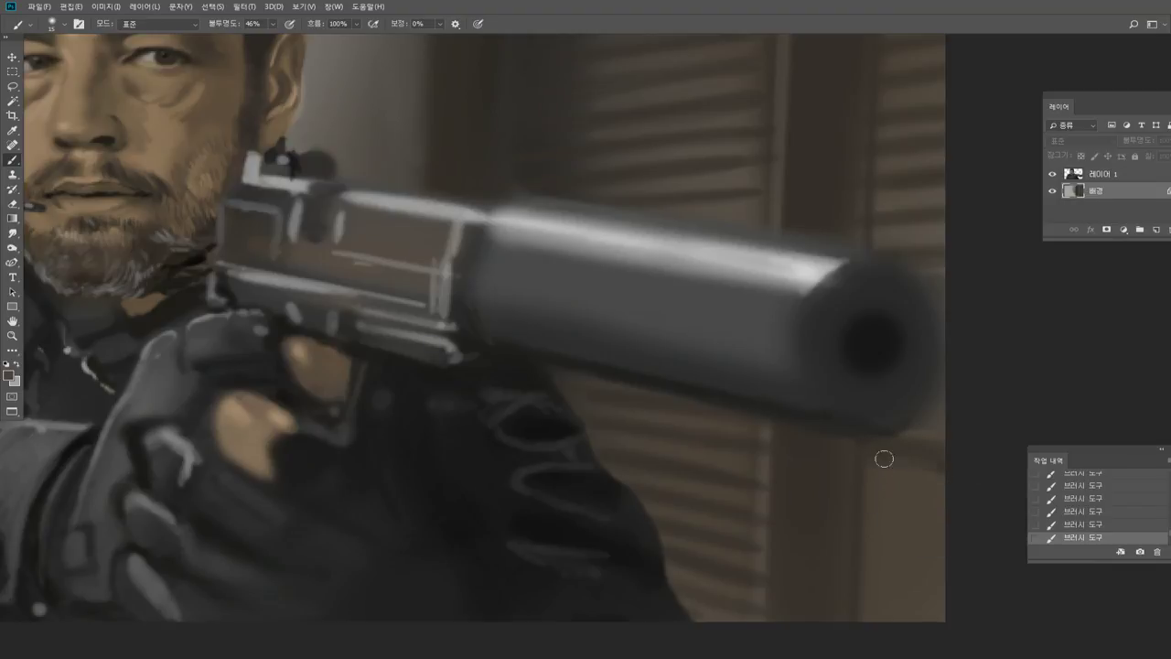
alt+click(899, 436)
alt+click(906, 449)
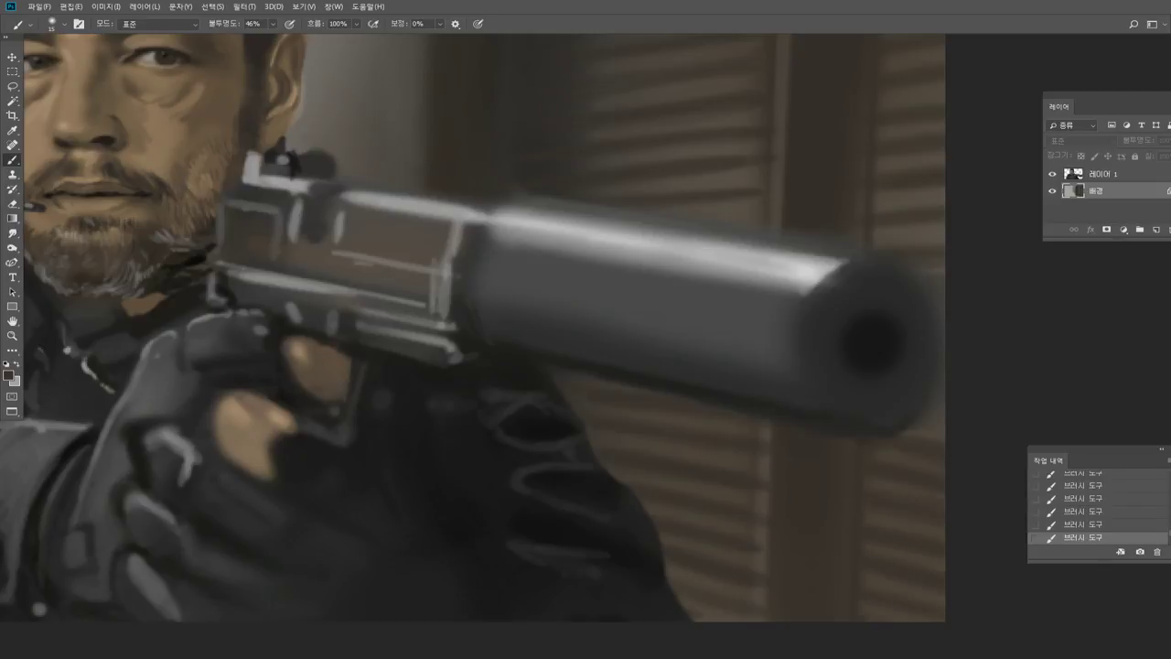
alt+click(900, 520)
Lighten the shutter slats below the silencer with an enlarged Dodge brush on midtones at 41% exposure.
double_click(14, 337)
click(613, 186)
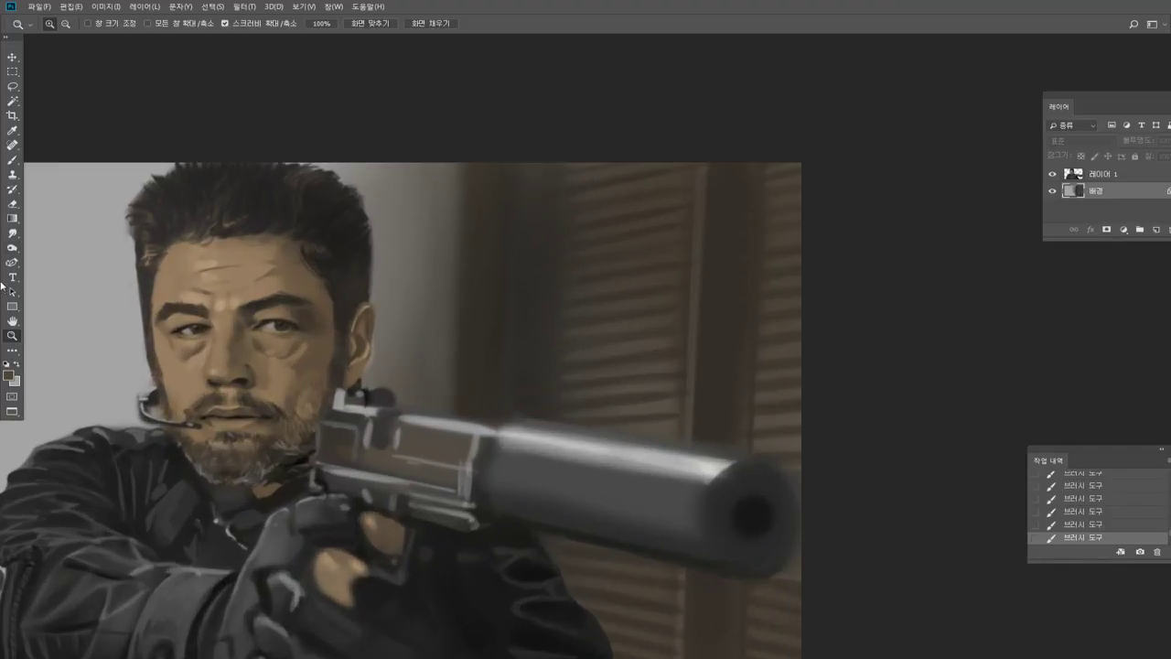
right_click(13, 247)
click(55, 258)
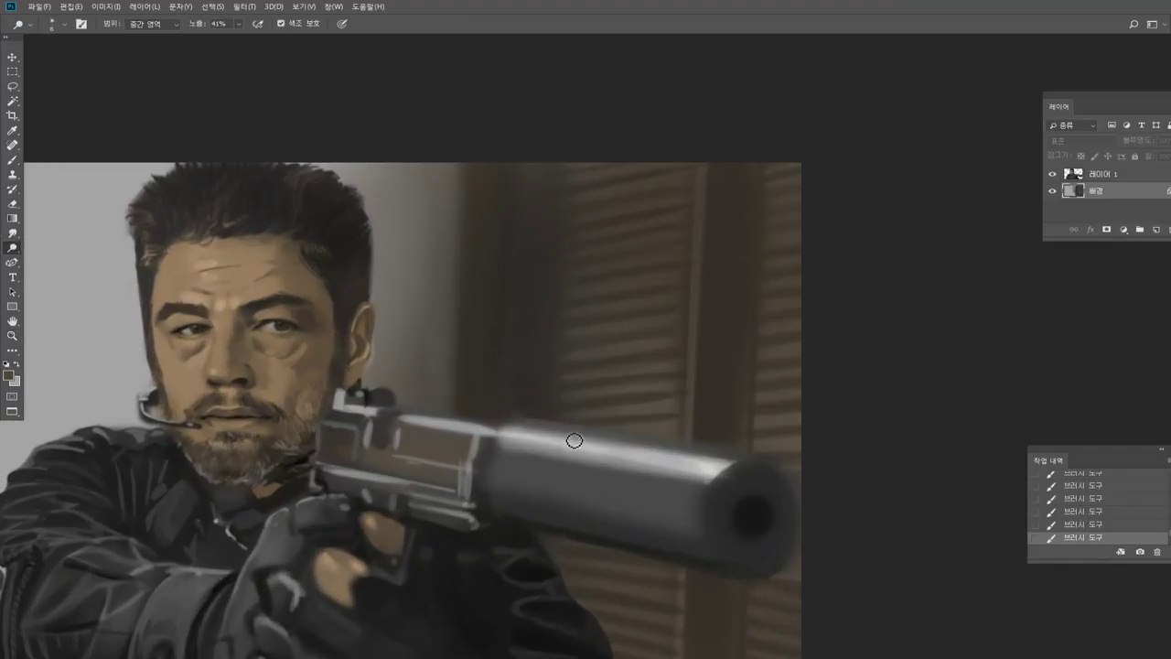
key(bracketright)
key(bracketright)
key(bracketright)
key(bracketright)
key(bracketright)
key(bracketright)
key(bracketright)
key(bracketright)
key(bracketright)
mouse_move(595, 560)
mouse_down()
mouse_move(632, 586)
mouse_move(622, 606)
mouse_move(604, 608)
mouse_up()
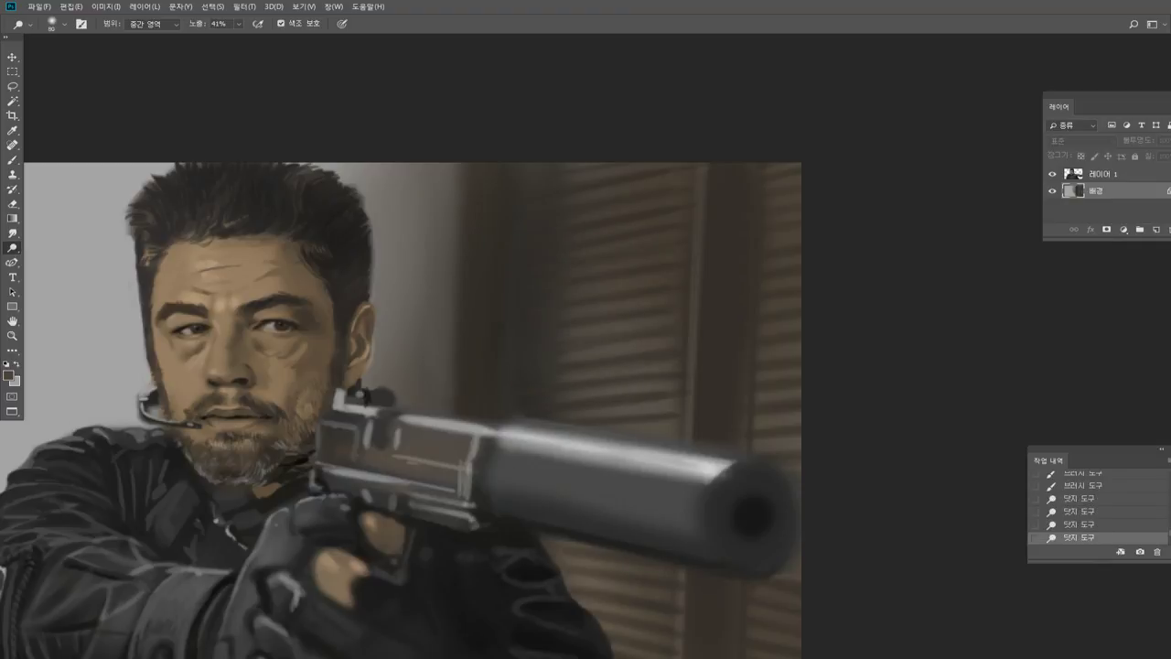
Dodge the shutter slats just above the silencer and the upper edge of the wall beside the door post.
key(bracketleft)
drag(570, 373, 631, 380)
drag(444, 168, 444, 193)
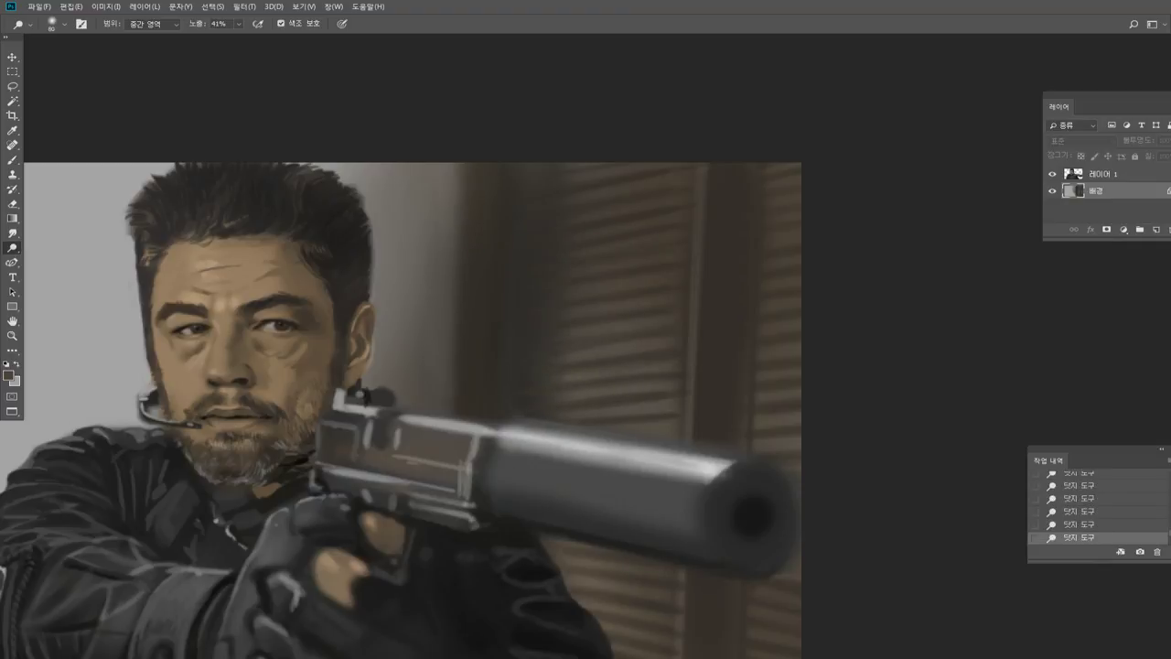
Darken the grey wall between the man's ear and the door post with the Burn tool, undoing the extra stroke.
double_click(12, 321)
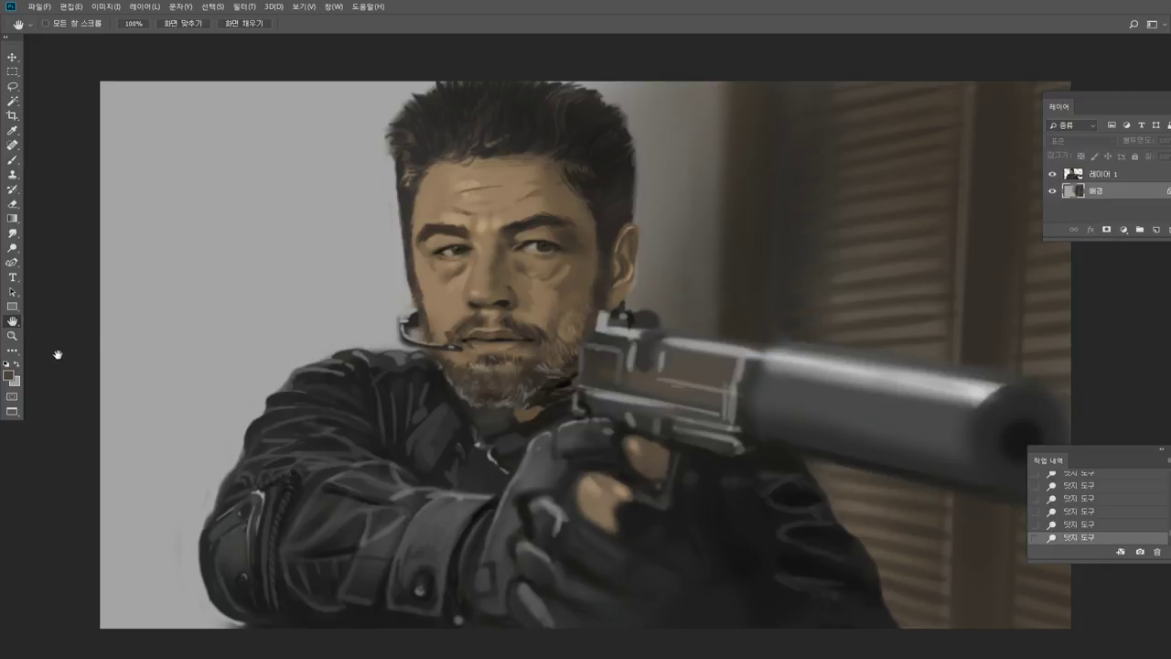
key(z)
click(674, 196)
click(662, 118)
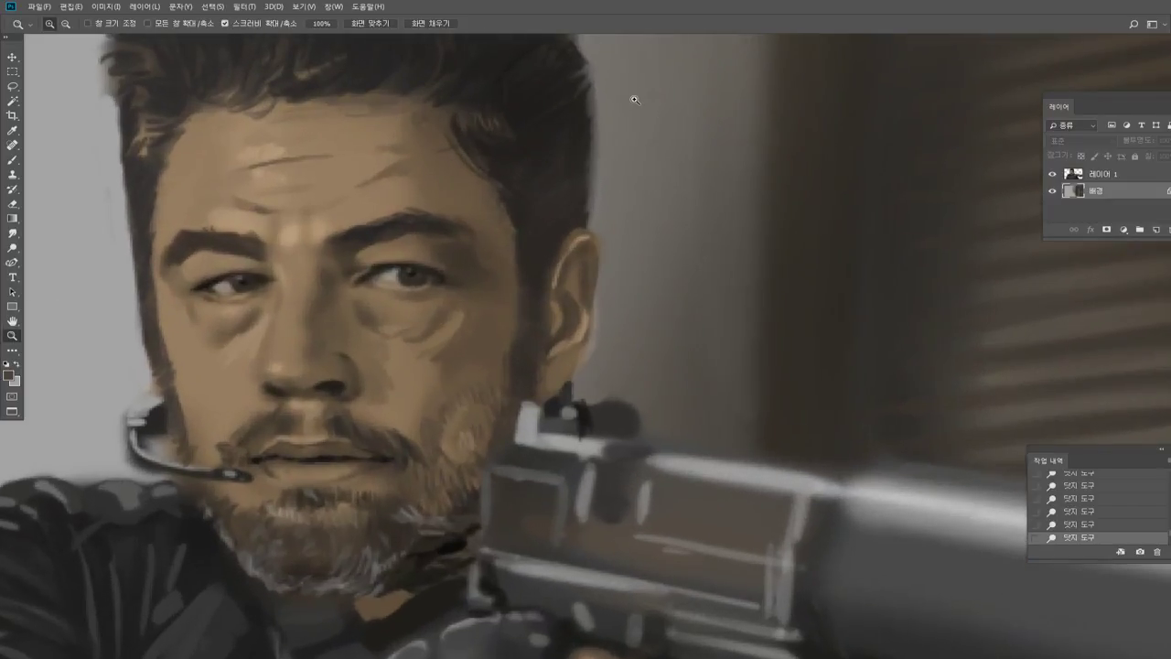
click(12, 161)
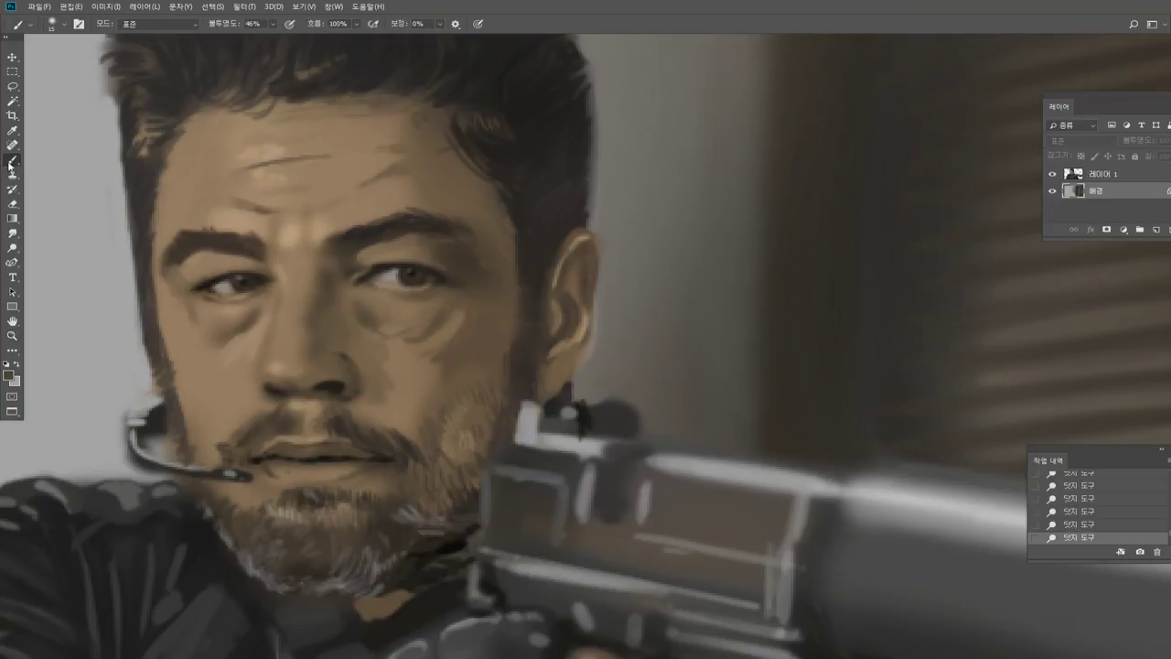
alt+click(114, 257)
click(13, 235)
click(14, 262)
click(12, 248)
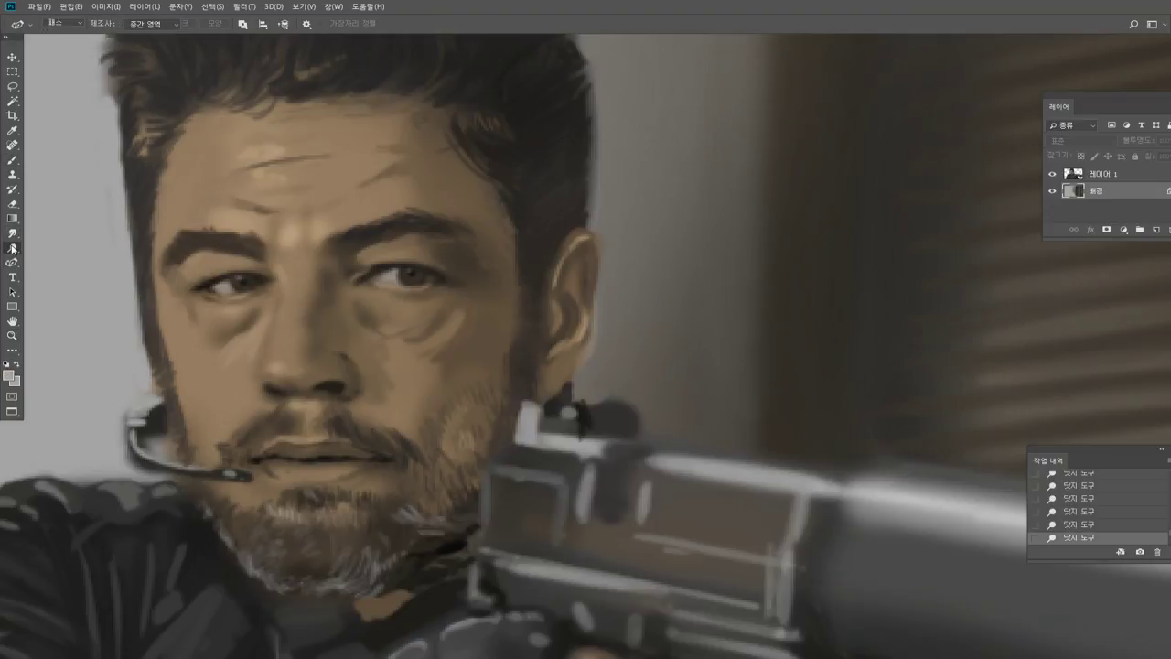
drag(12, 248, 52, 267)
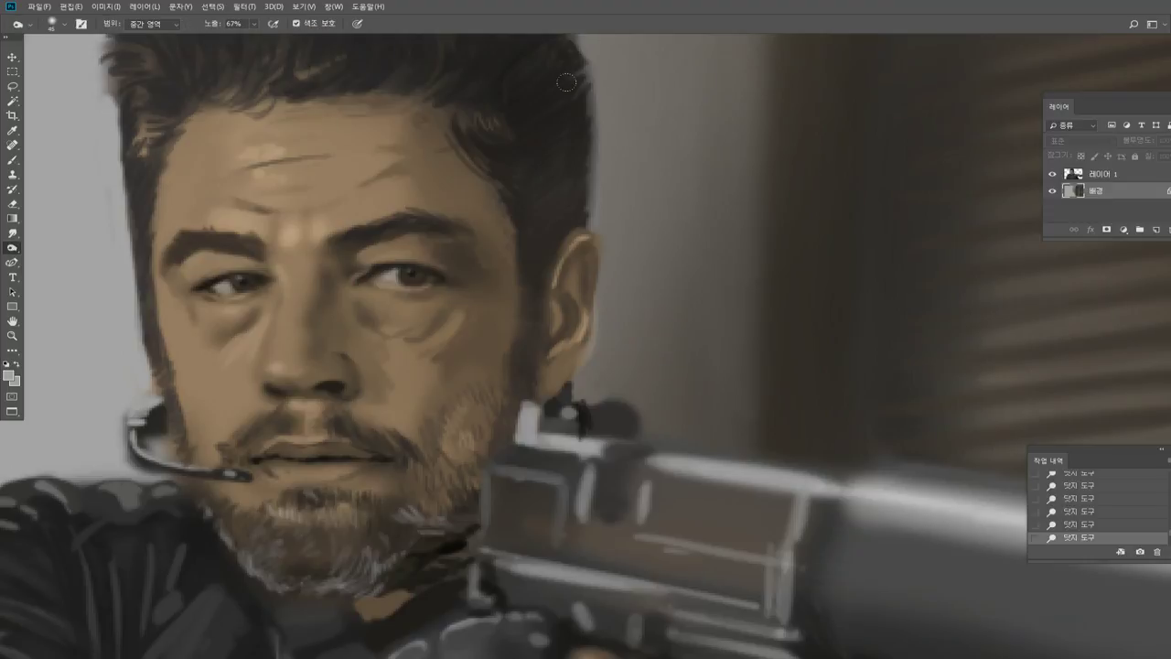
drag(682, 55, 673, 375)
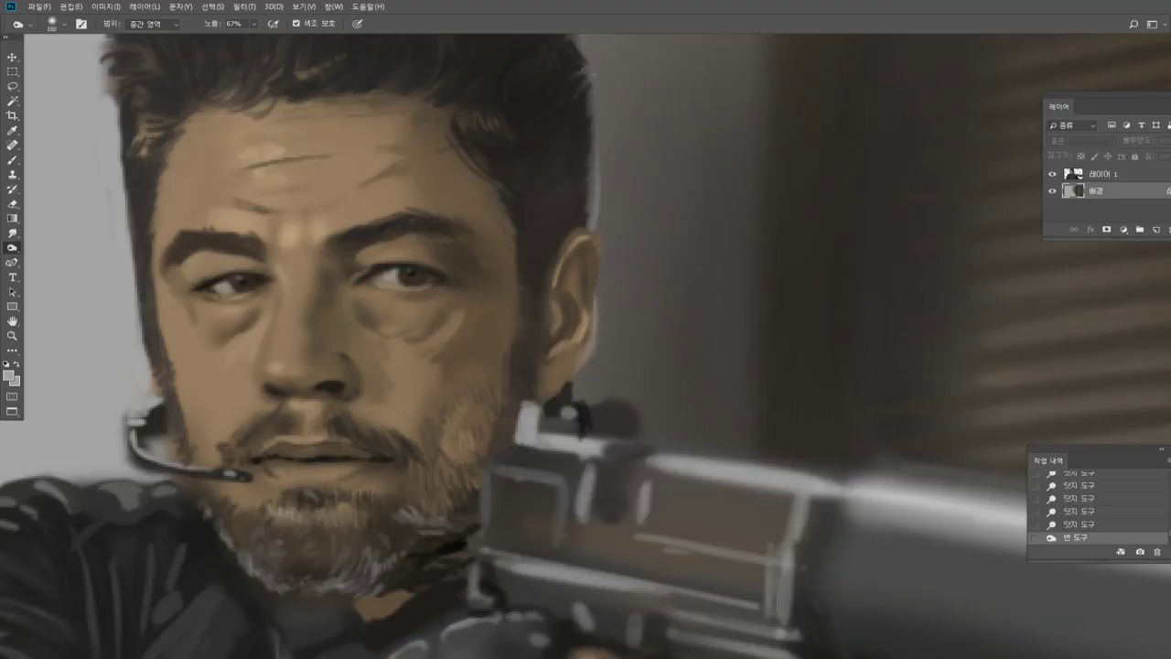
drag(682, 73, 673, 366)
key(ctrl+z)
Glaze the wall between the man's head and the door post with translucent reddish-brown strokes down to the gun.
key(b)
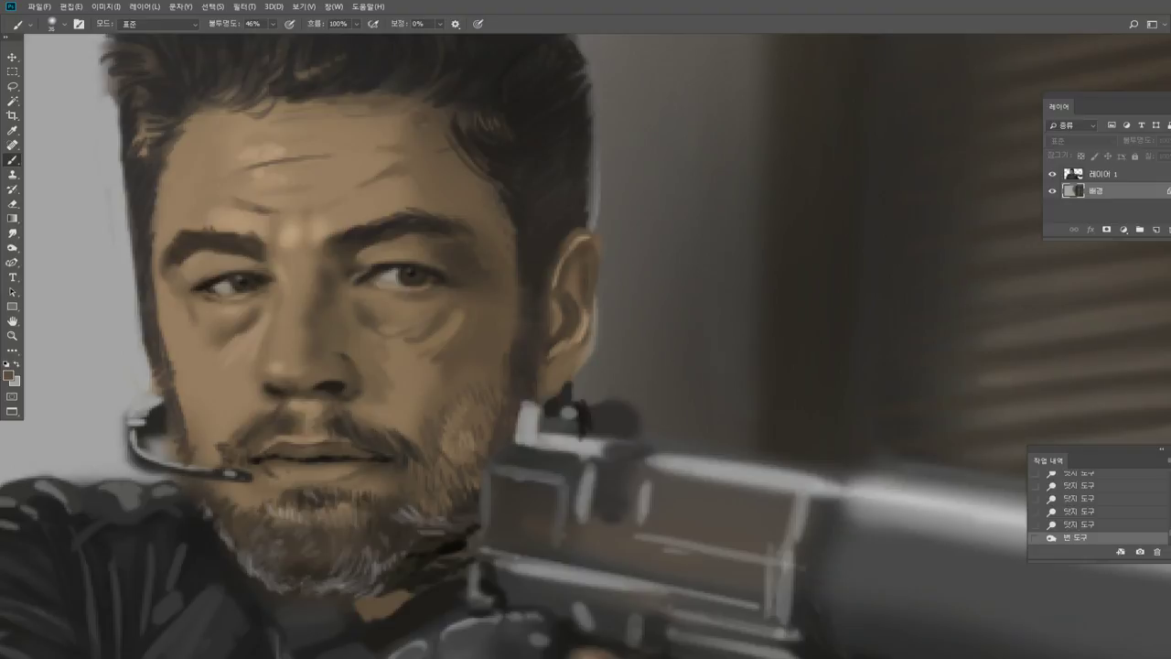
drag(712, 77, 714, 352)
drag(641, 83, 636, 366)
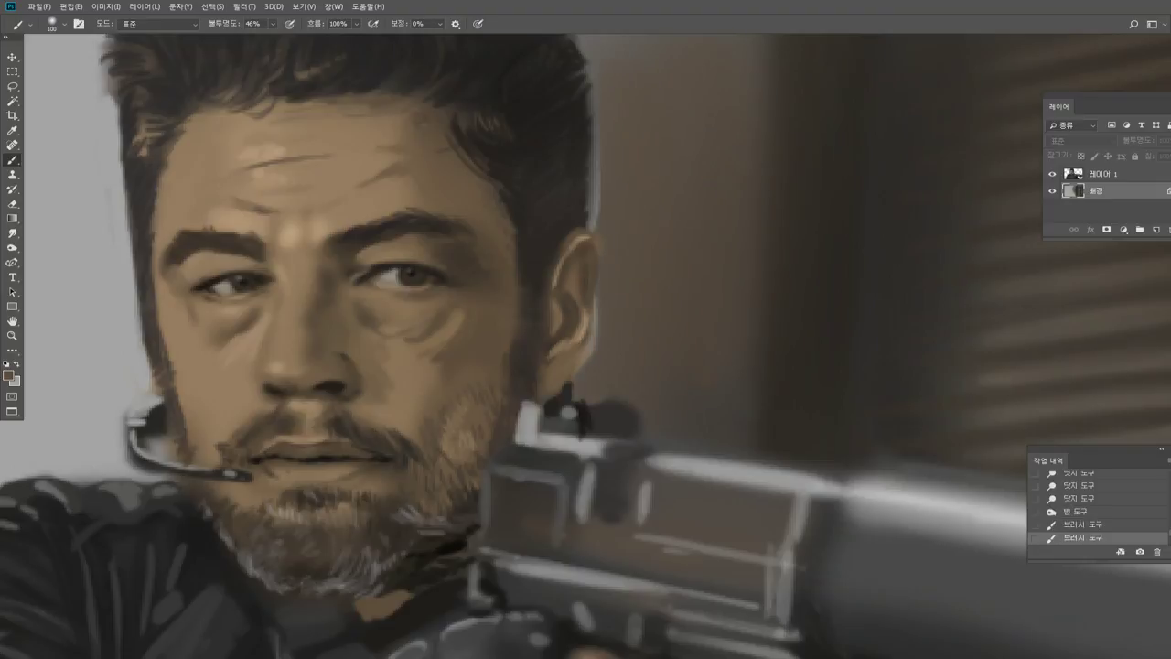
drag(677, 229, 718, 421)
drag(723, 311, 734, 435)
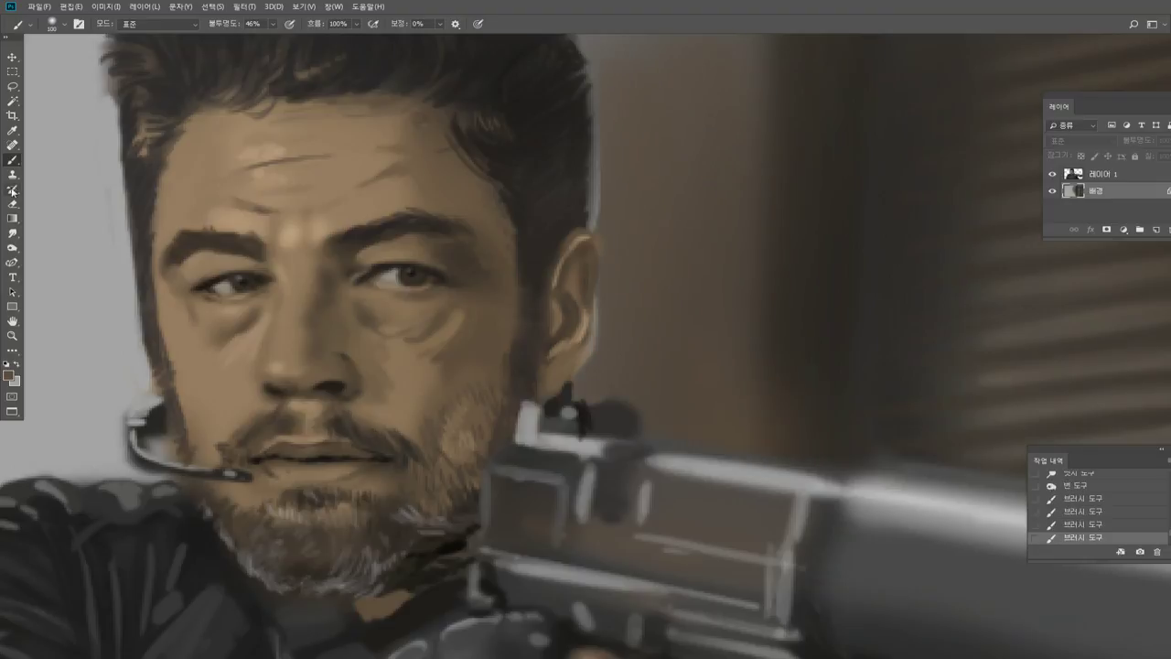
Erase the light fringe along the man's hair, ear and the gun's rear sight on the figure layer (레이어 1).
click(13, 203)
click(1103, 174)
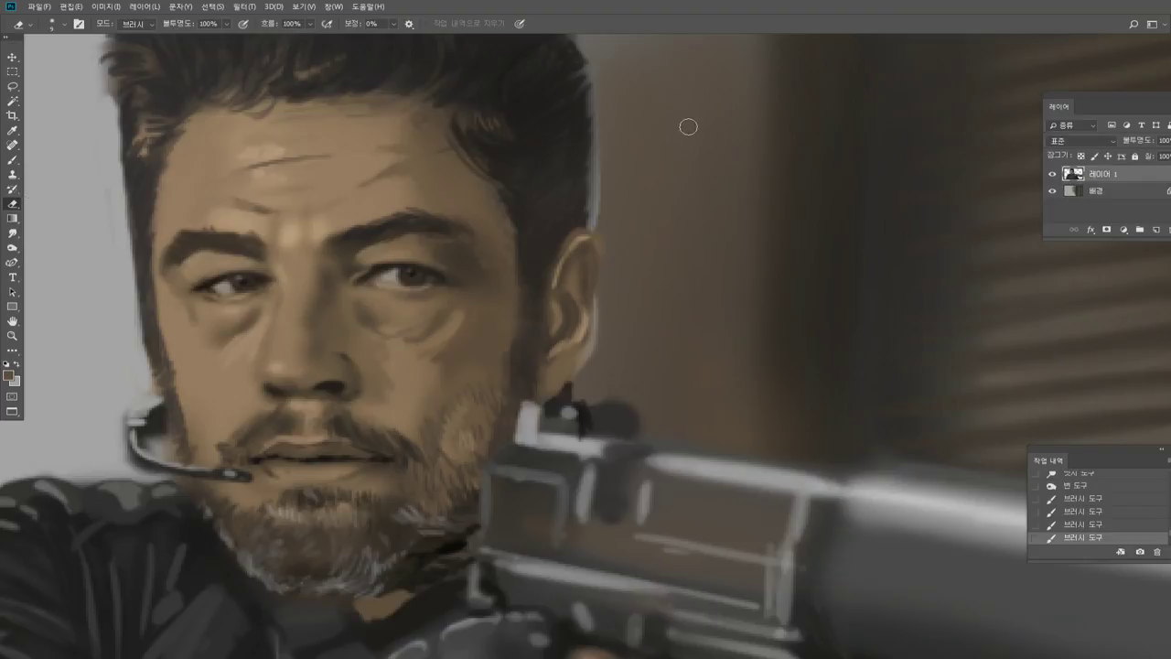
mouse_move(598, 73)
mouse_down()
mouse_move(601, 220)
mouse_move(601, 206)
mouse_up()
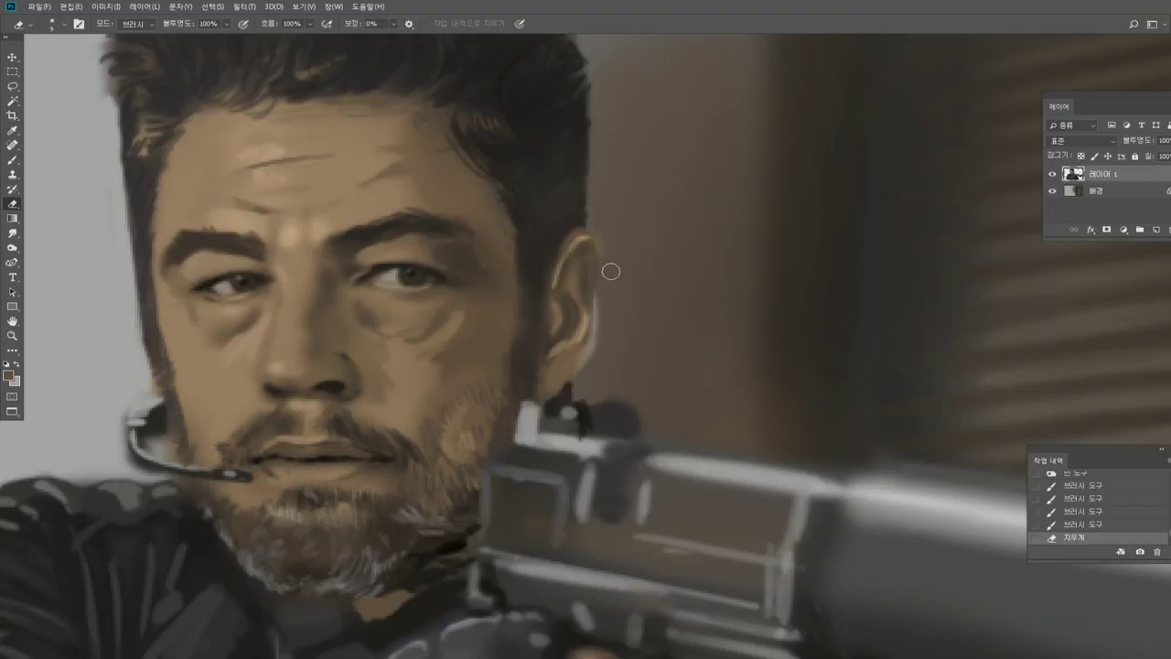
mouse_move(611, 271)
mouse_down()
mouse_move(586, 384)
mouse_move(601, 413)
mouse_move(610, 402)
mouse_move(630, 407)
mouse_move(655, 427)
mouse_up()
Burn the iris of the eye nearer the visible ear with a 25 px brush on midtones at 67% exposure.
double_click(11, 337)
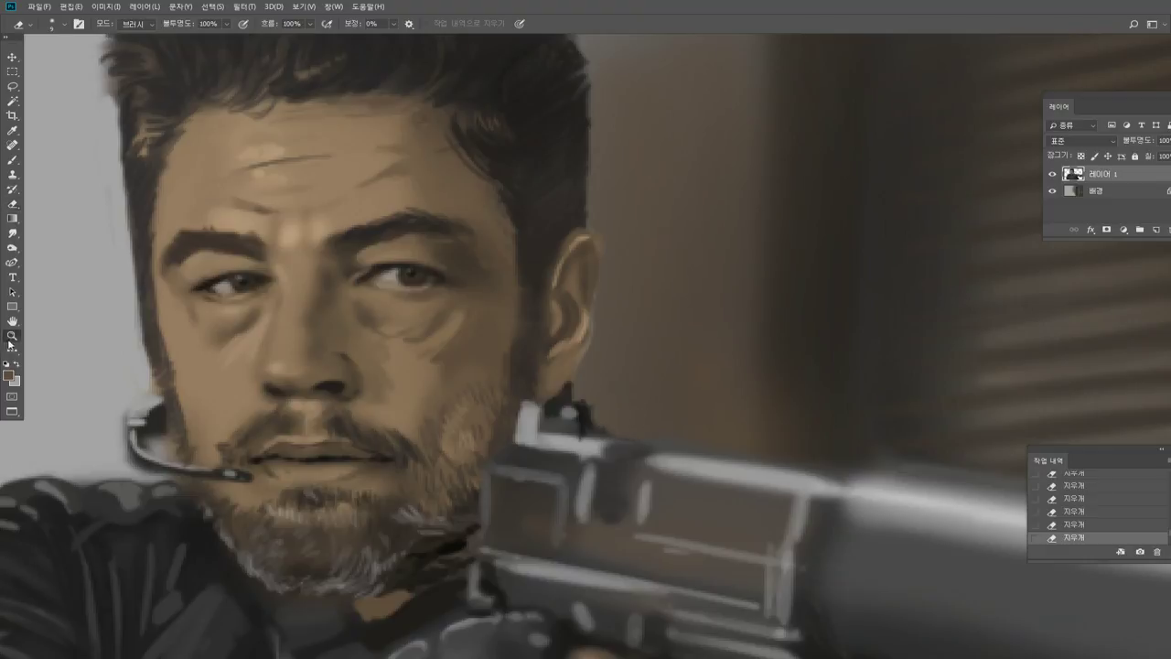
click(655, 284)
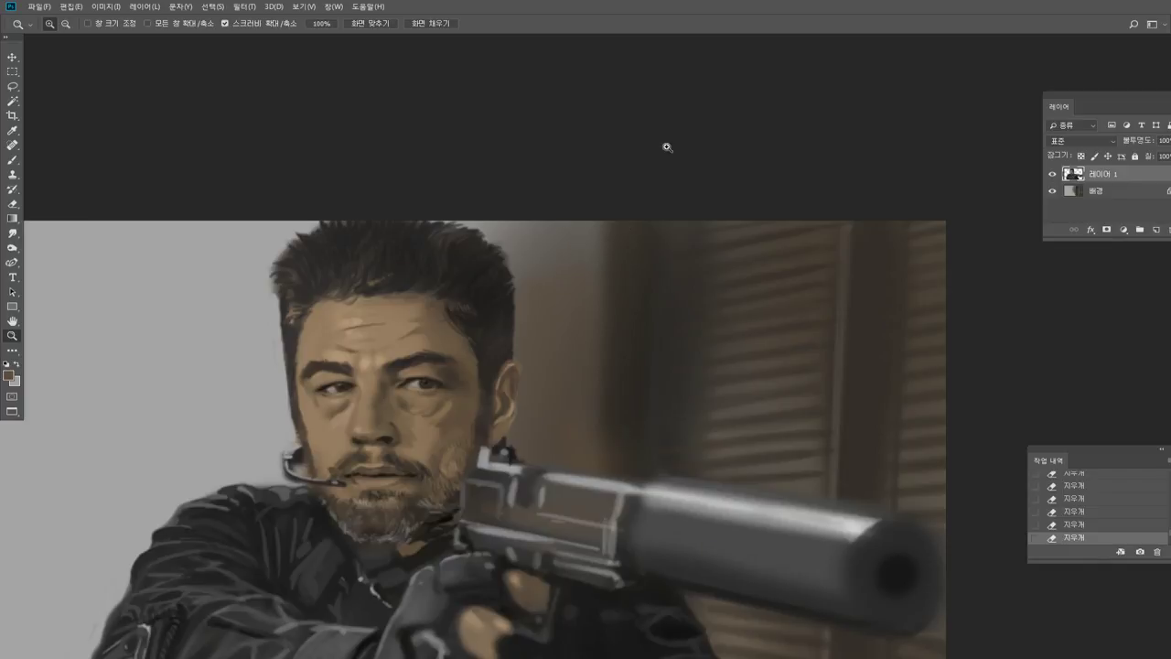
click(506, 416)
click(506, 417)
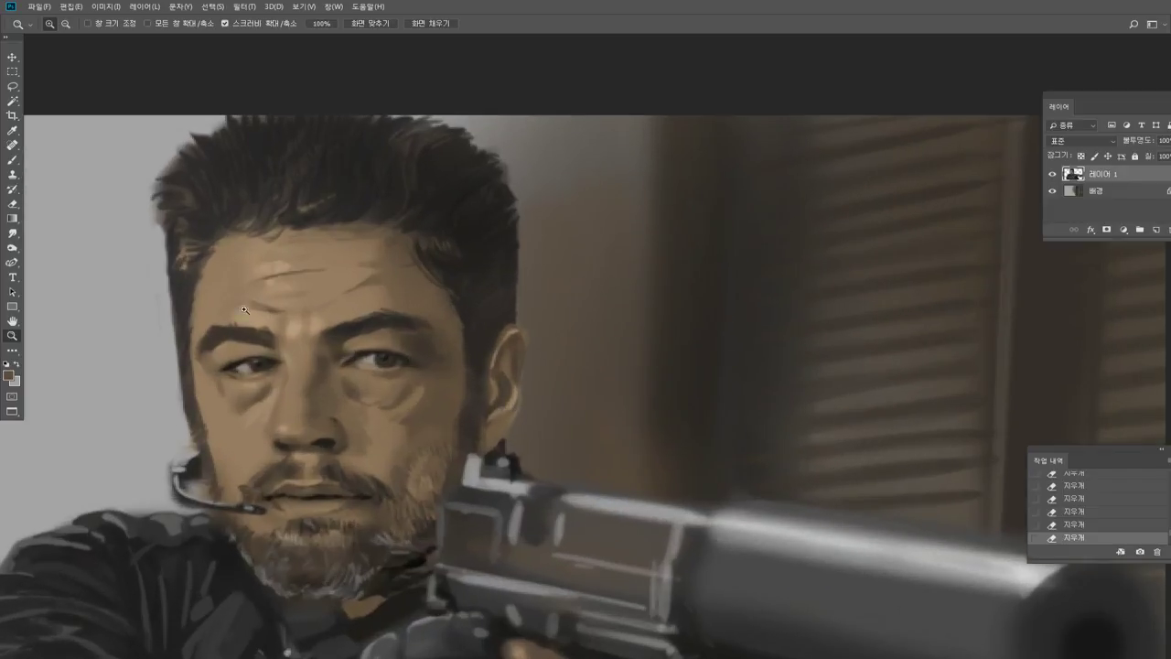
click(12, 247)
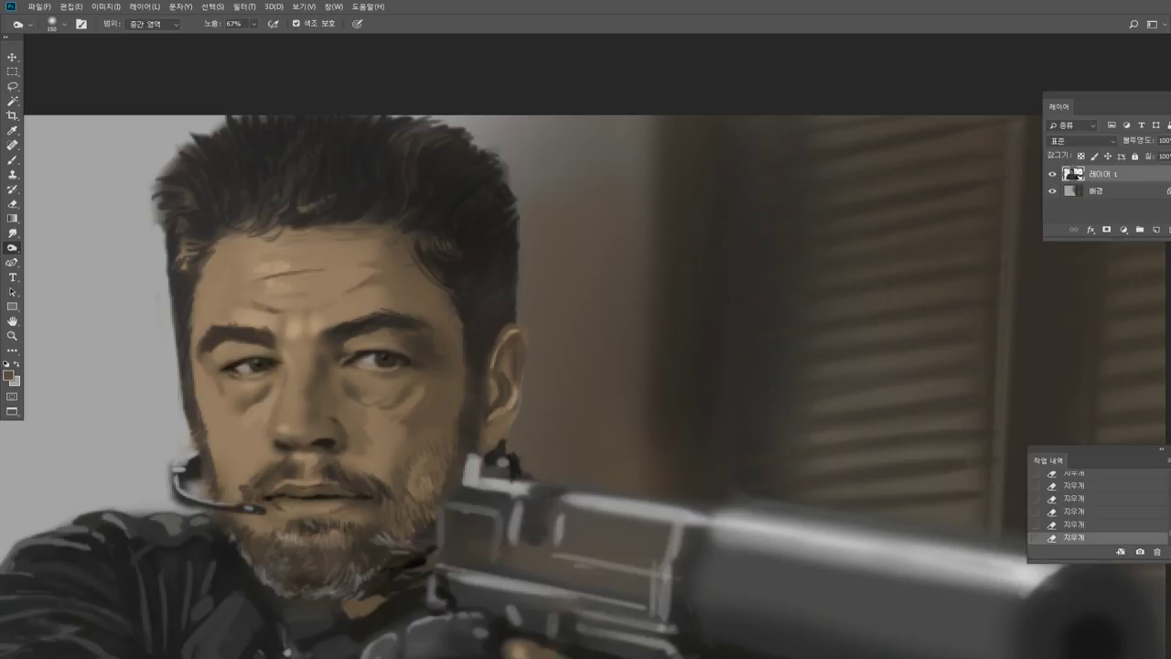
key(bracketleft)
key(bracketleft)
click(377, 358)
click(377, 358)
Burn dark blotches into the wall just above the gun, between the ear and the door post, on the background layer (배경).
click(1067, 189)
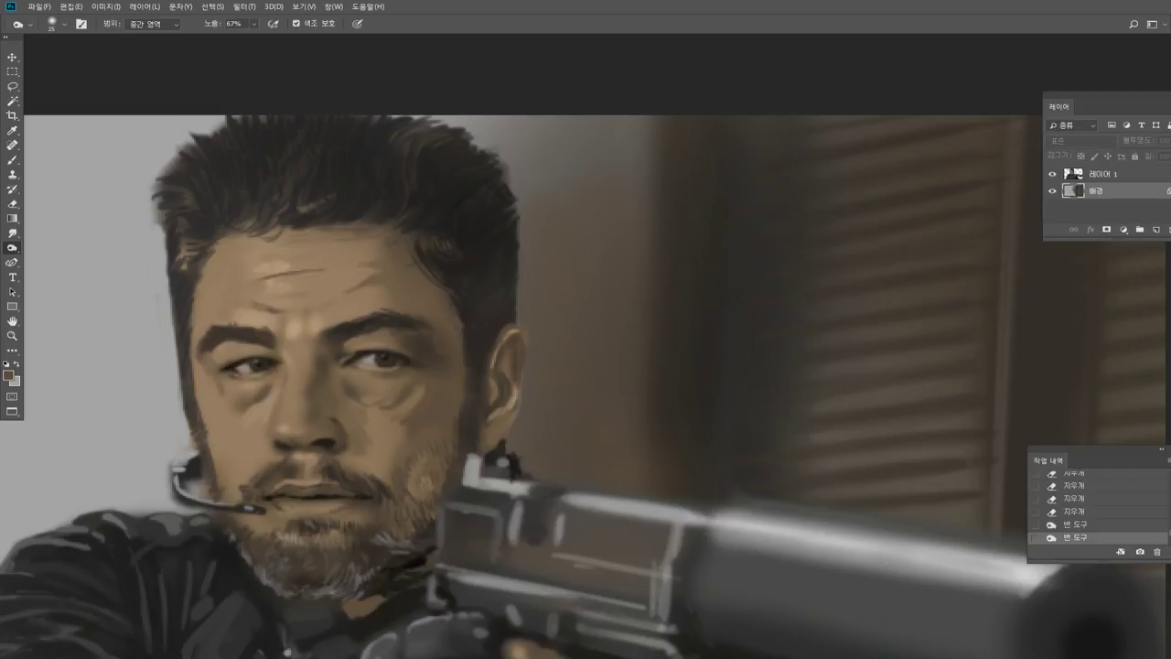
mouse_move(602, 429)
mouse_down()
mouse_move(604, 479)
mouse_move(580, 484)
mouse_up()
key(bracketleft)
drag(544, 443, 544, 426)
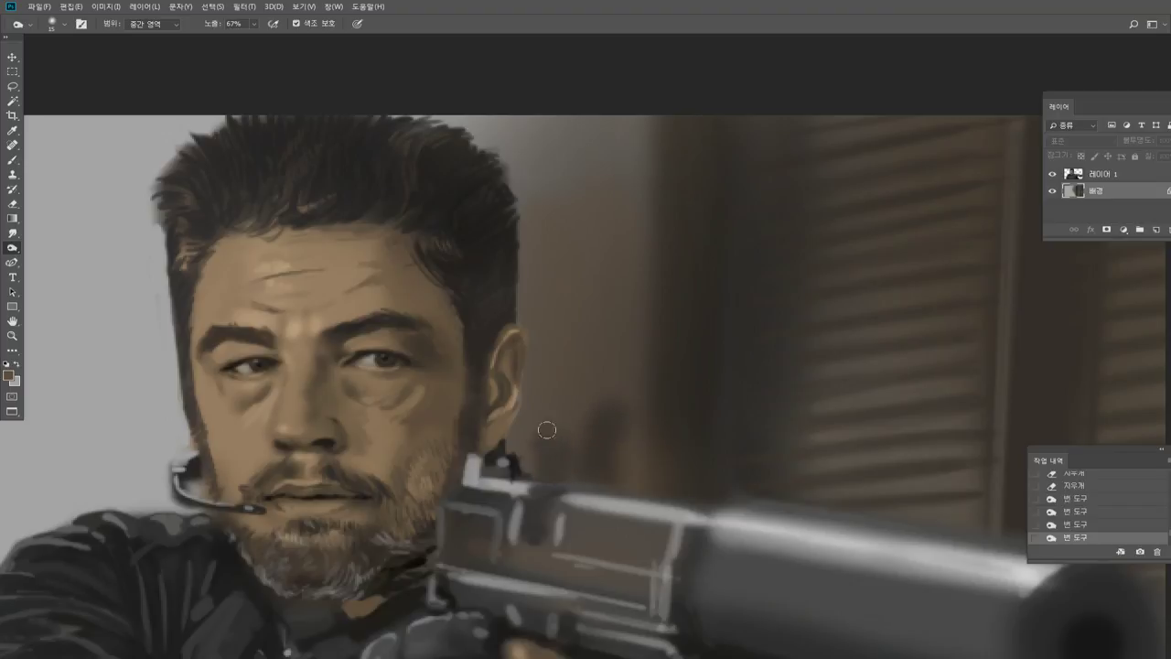
key(bracketleft)
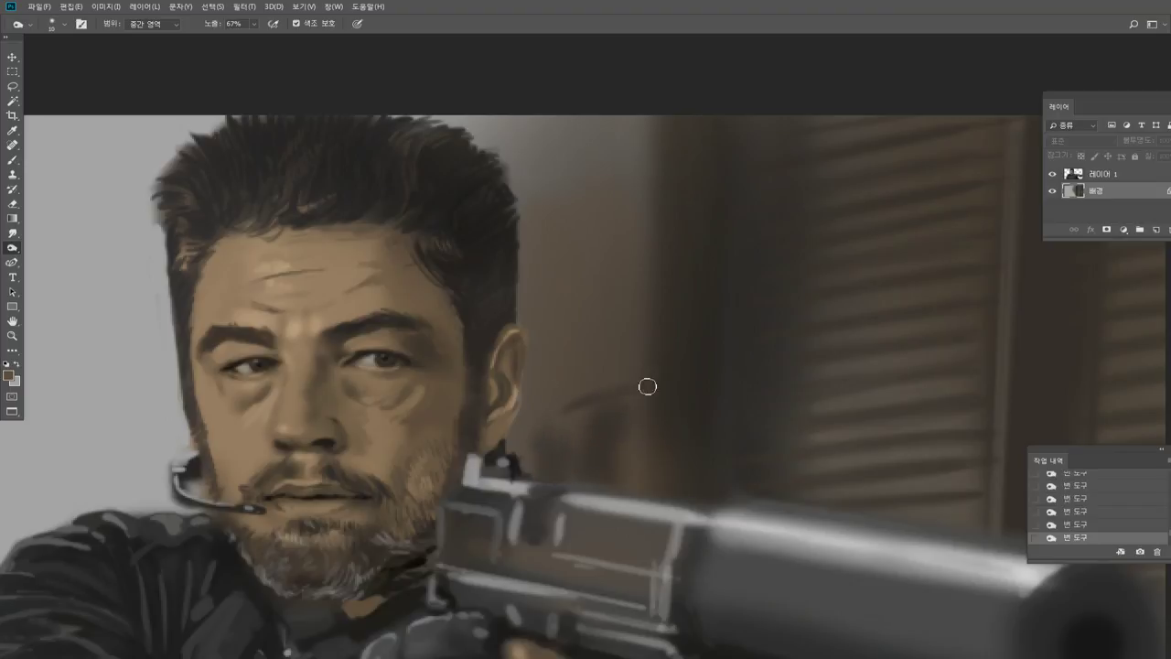
key(bracketleft)
key(bracketleft)
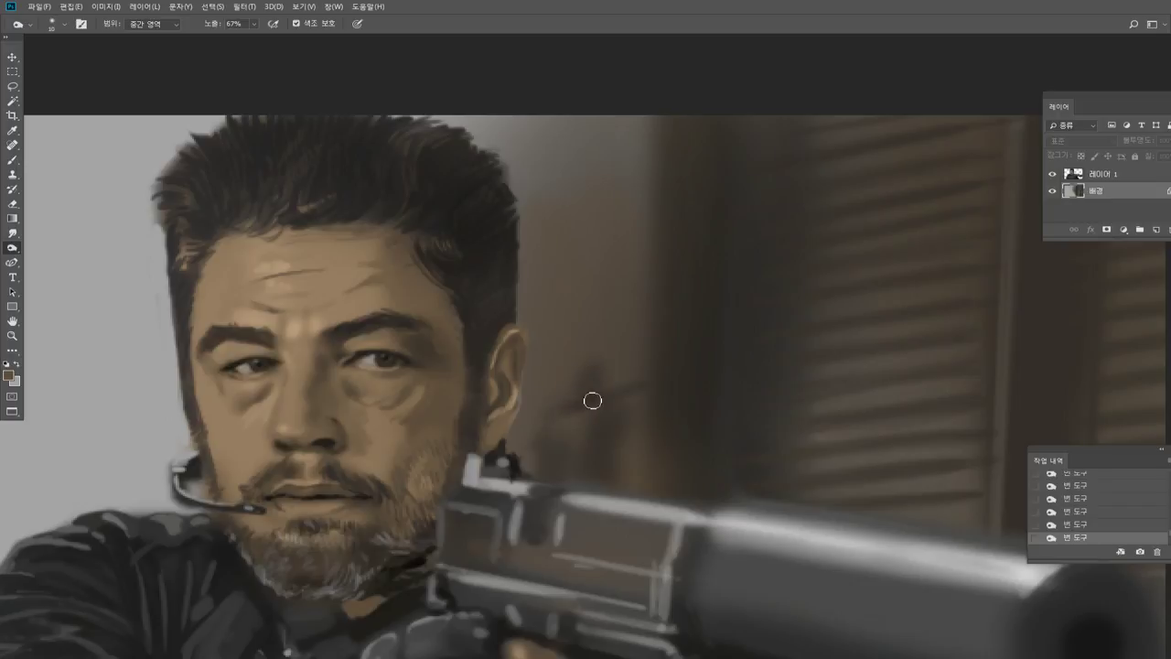
Burn a hooked vertical mark and a dark blotch into the wall at ear height beside the man's head.
drag(593, 400, 609, 285)
key(bracketright)
mouse_move(565, 319)
mouse_down()
mouse_move(603, 307)
mouse_move(593, 365)
mouse_up()
key(bracketright)
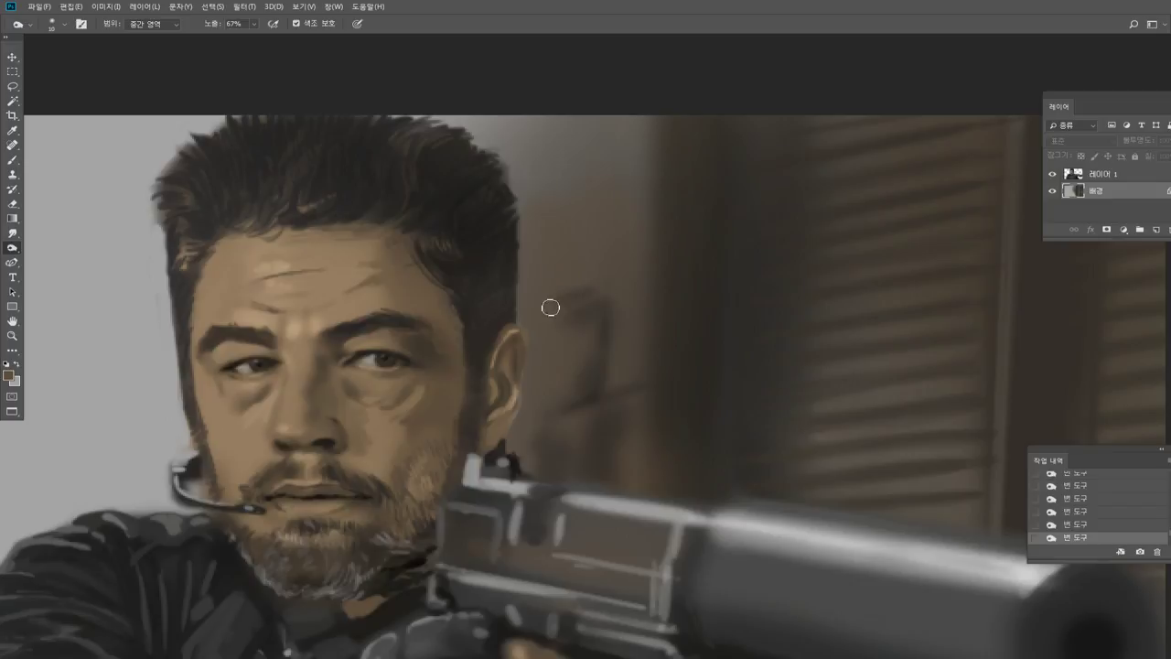
key(bracketright)
drag(560, 295, 598, 271)
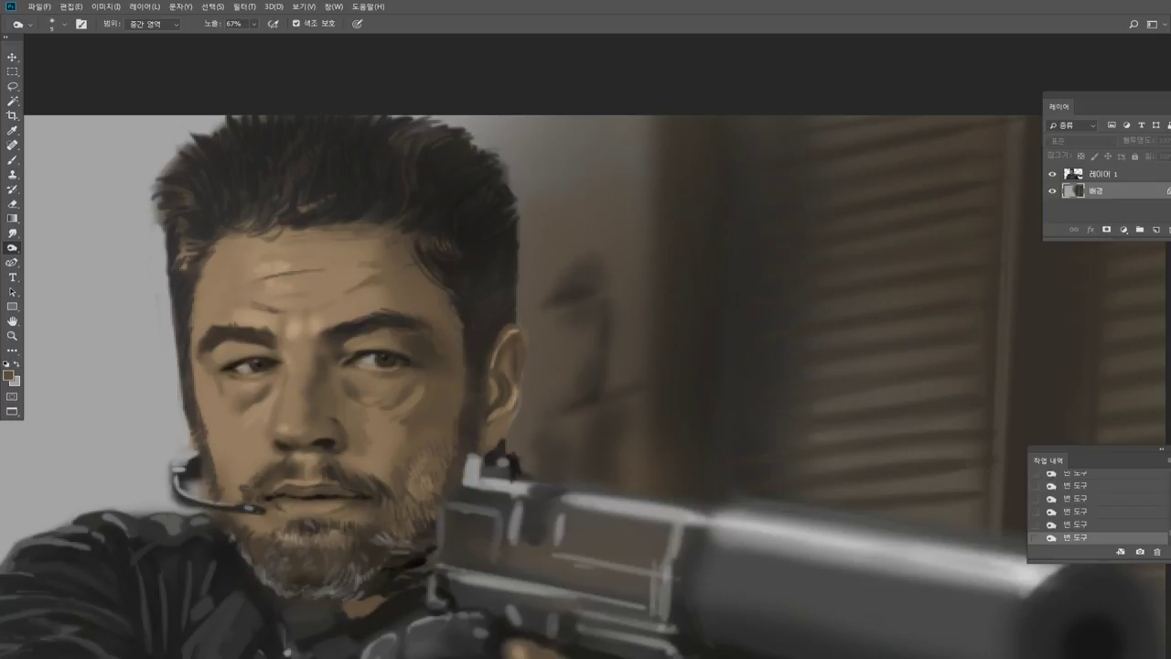
Burn a short dark dash beside the hair and narrow vertical streaks into the upper wall along the door post.
drag(528, 267, 567, 269)
drag(620, 145, 619, 243)
key(bracketleft)
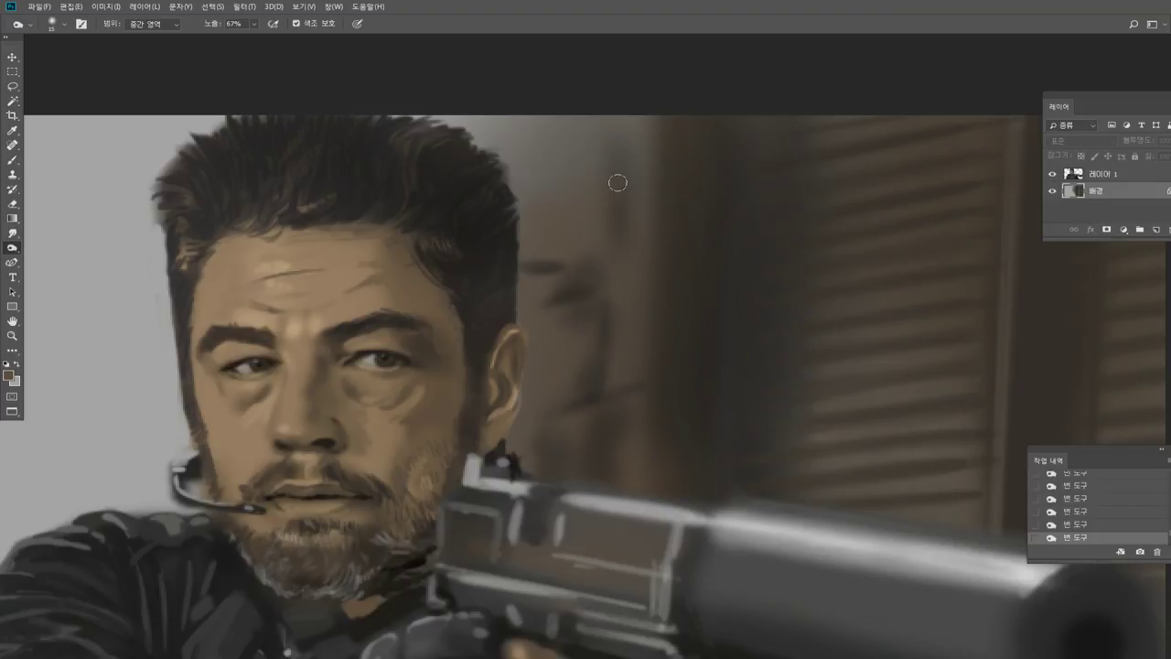
key(bracketleft)
key(bracketleft)
mouse_move(644, 139)
mouse_down()
mouse_move(640, 194)
mouse_move(642, 158)
mouse_up()
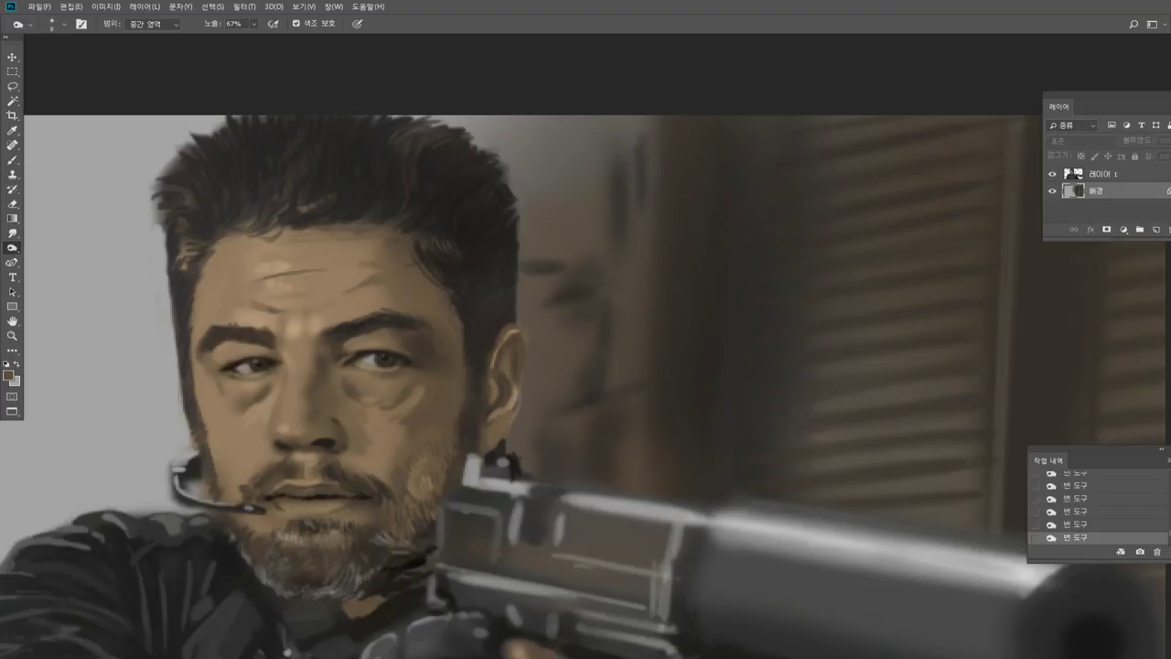
Darken the uppermost grey part of the wall beside the man's hair with vertical Burn strokes.
drag(606, 121, 577, 203)
click(522, 131)
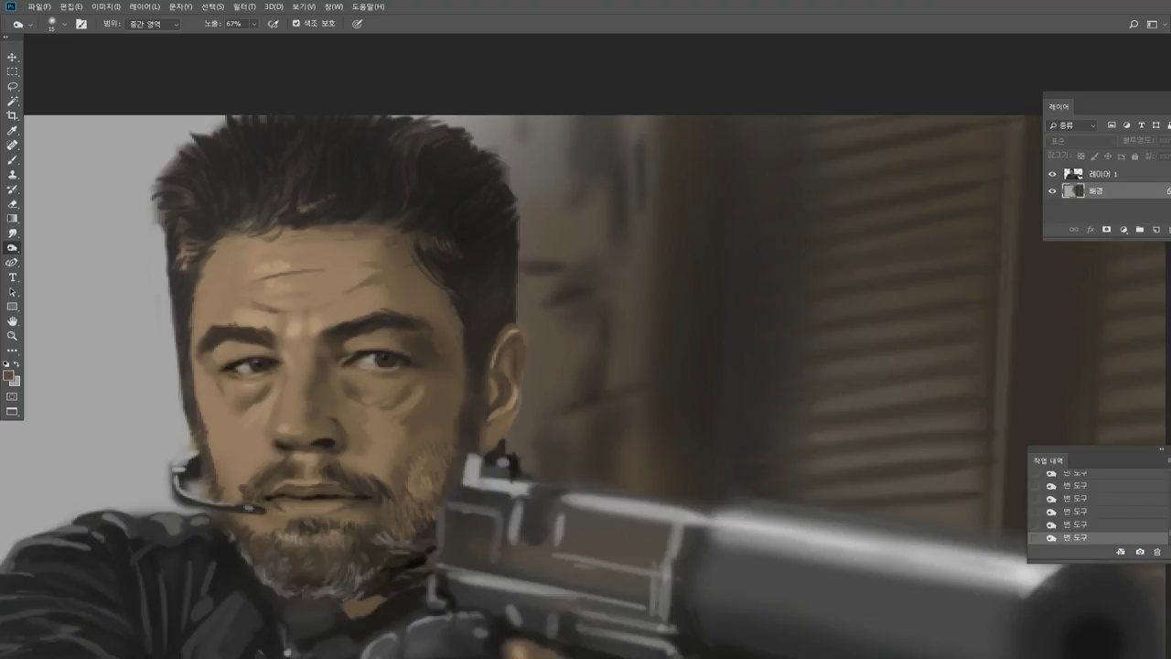
key(bracketright)
mouse_move(549, 122)
mouse_down()
mouse_move(538, 137)
mouse_move(544, 191)
mouse_up()
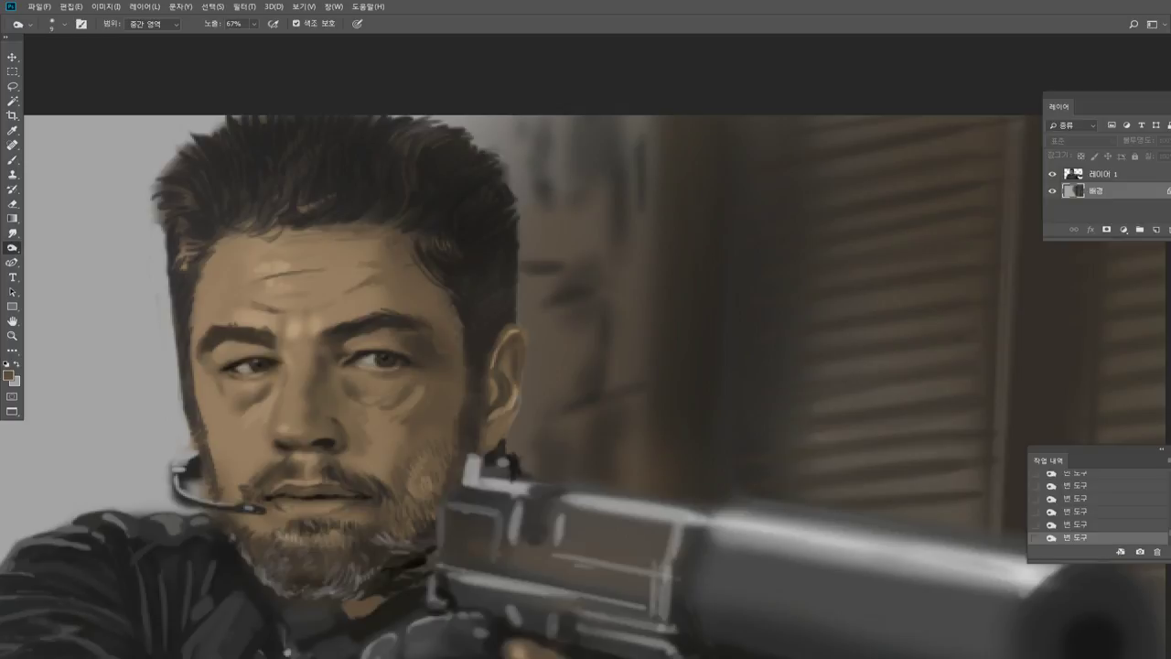
Burn rough weathered streaks down the wall beside the door post and along the edge of the man's head.
mouse_move(624, 283)
mouse_down()
mouse_move(631, 312)
mouse_move(641, 303)
mouse_move(626, 346)
mouse_up()
key(bracketright)
key(bracketleft)
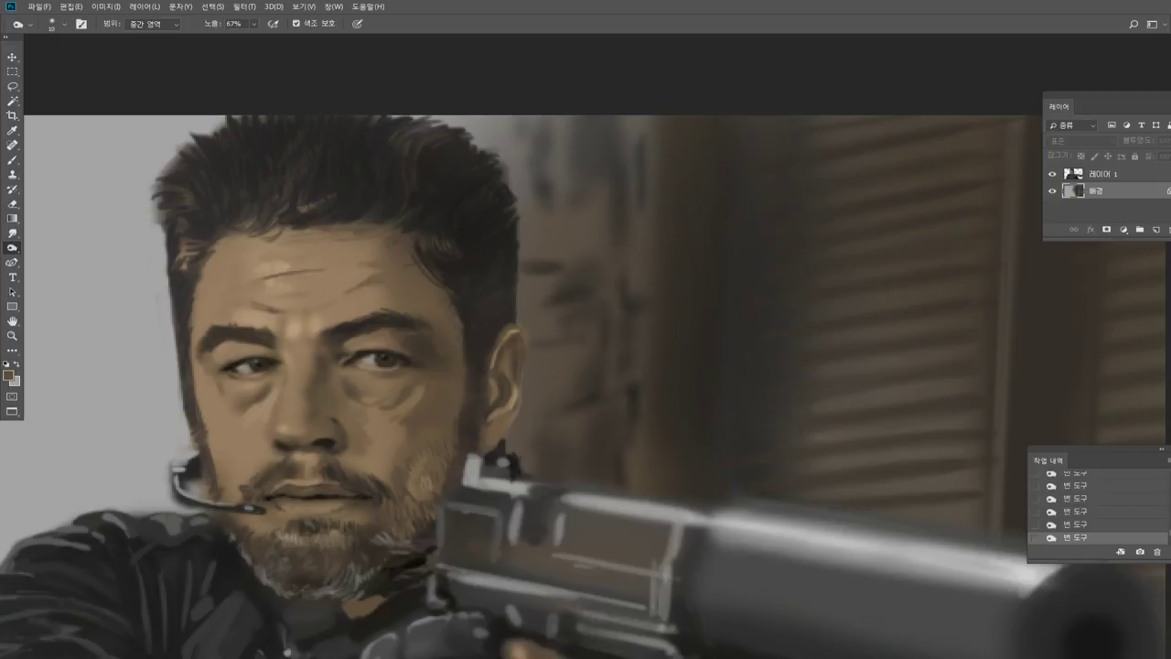
key(bracketright)
key(bracketleft)
key(bracketleft)
drag(531, 321, 531, 348)
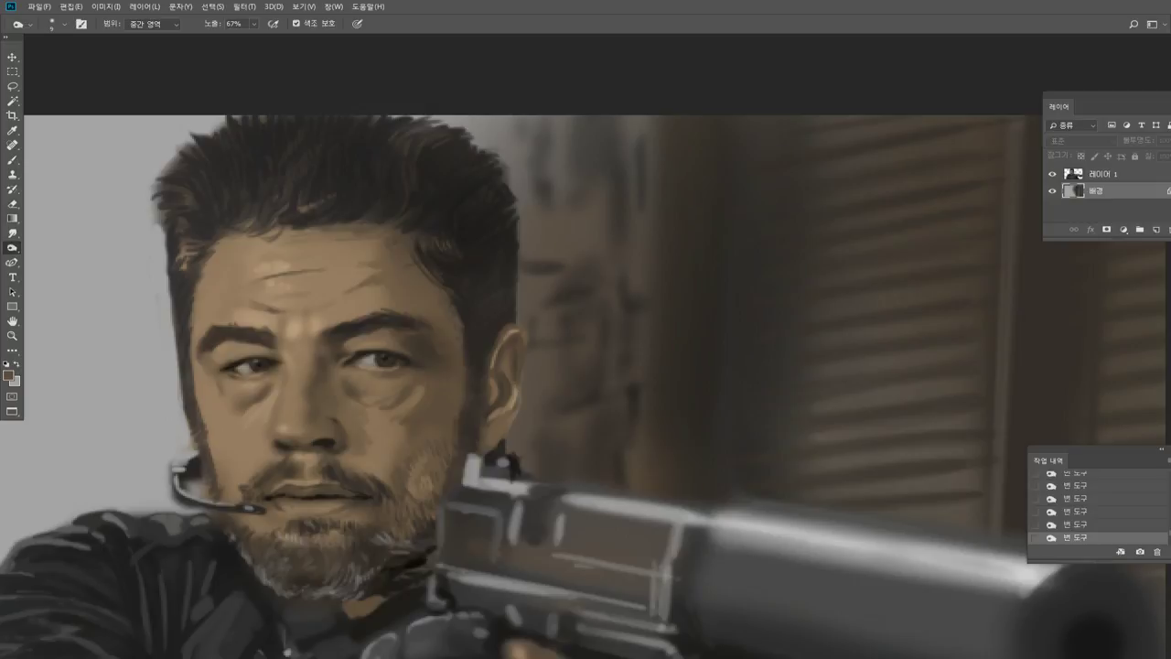
drag(520, 146, 528, 260)
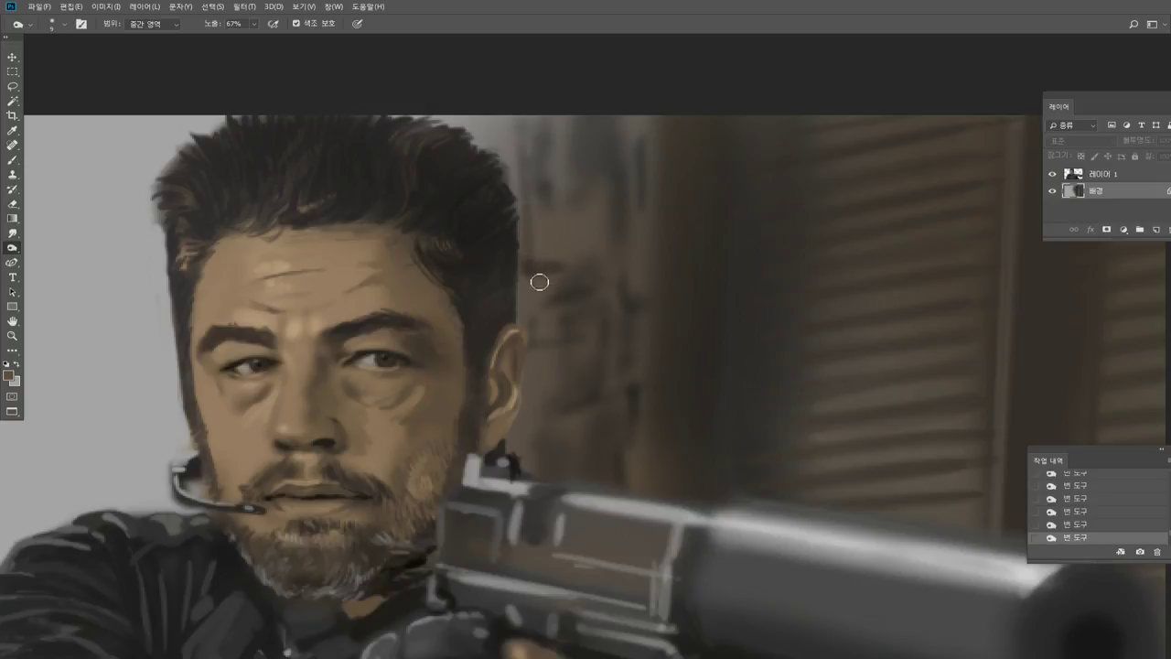
Paint a small light tan slanted highlight on the wall just above the gun with the Brush at 46% opacity.
double_click(12, 336)
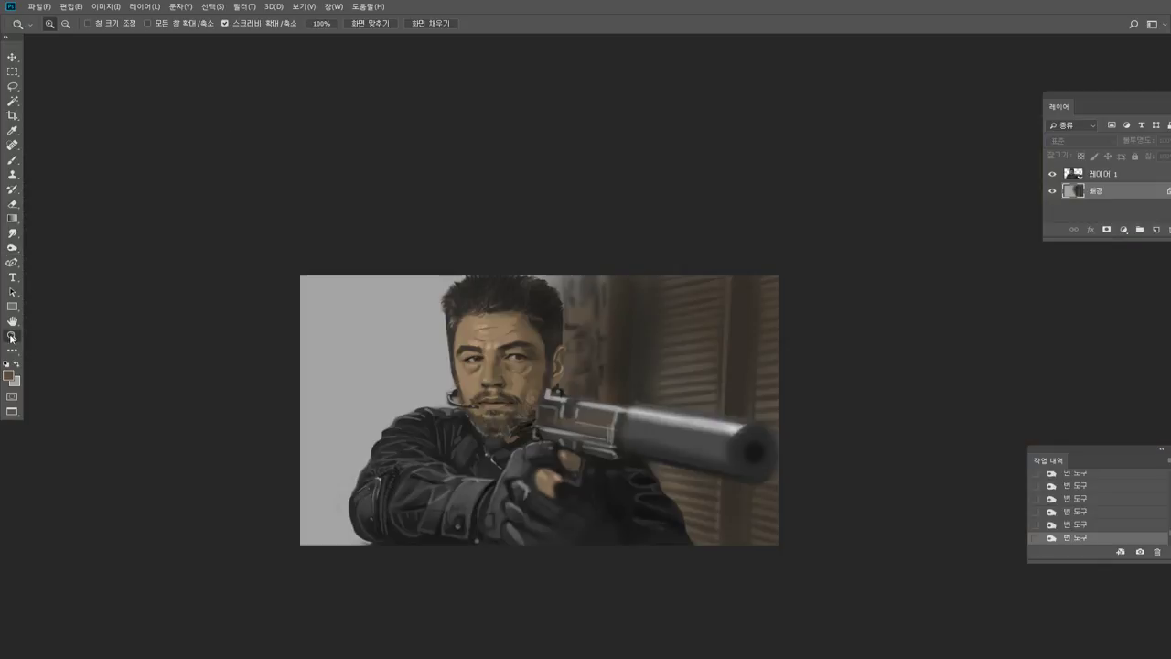
click(533, 316)
click(529, 367)
click(714, 512)
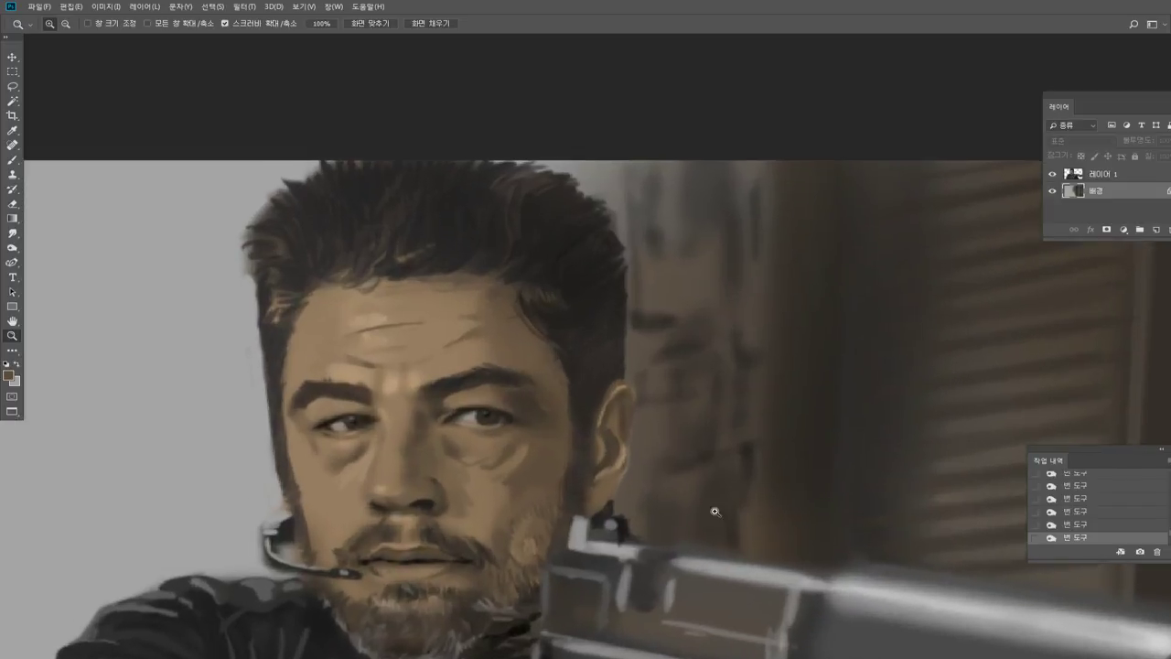
click(12, 160)
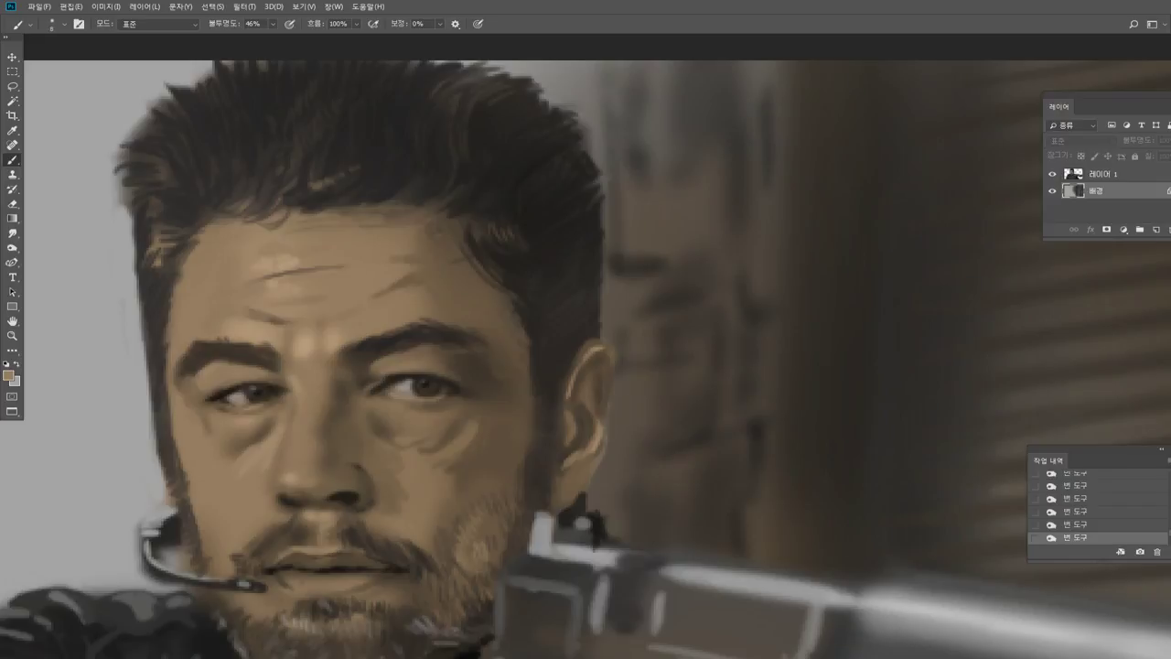
drag(670, 467, 701, 457)
drag(678, 463, 719, 451)
mouse_move(696, 458)
mouse_down()
mouse_move(720, 450)
mouse_move(692, 461)
mouse_up()
drag(703, 457, 692, 463)
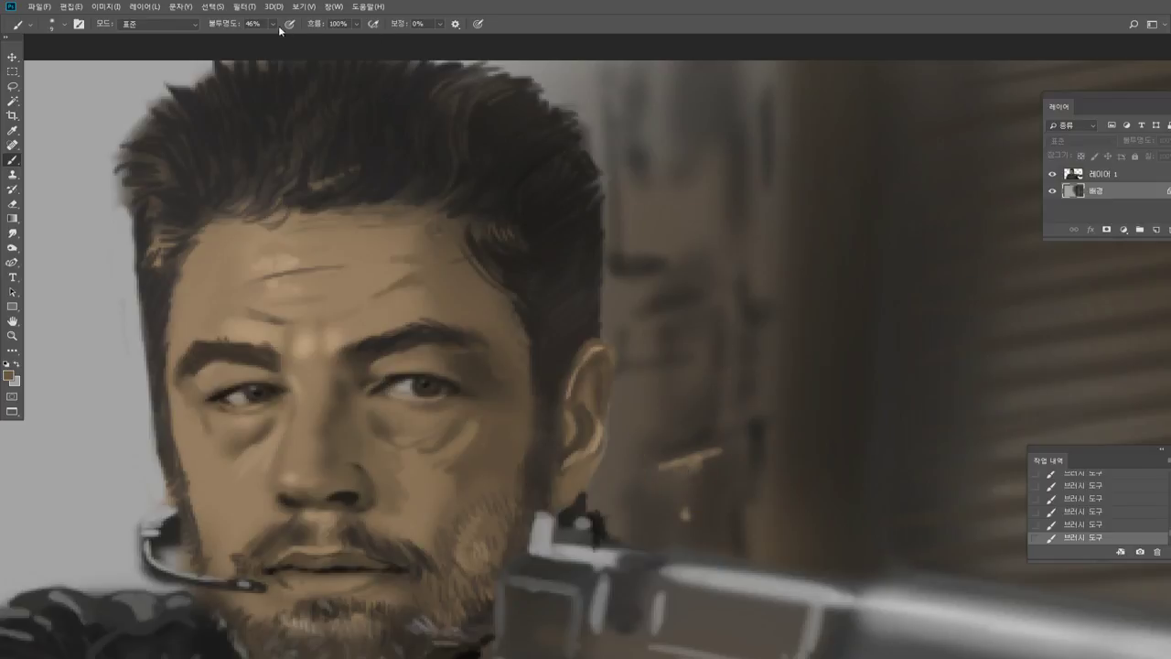
Lower the brush opacity to 34% and dab soft brown patches around the tan highlight on the wall.
drag(273, 24, 267, 40)
click(619, 487)
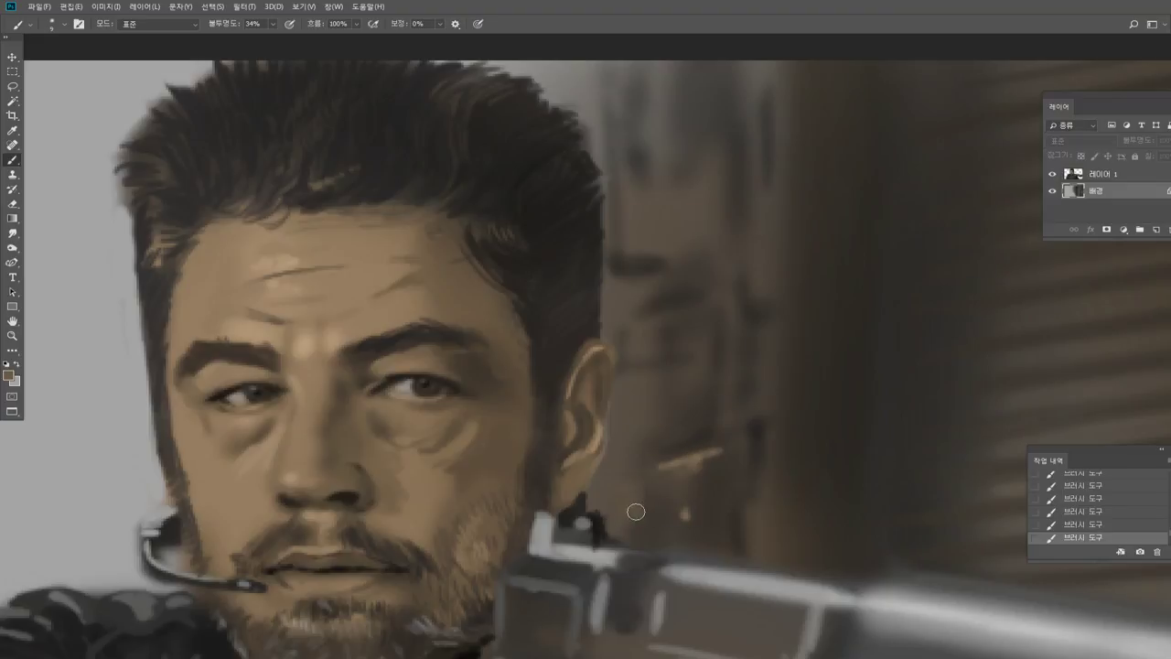
alt+click(688, 458)
drag(671, 465, 659, 469)
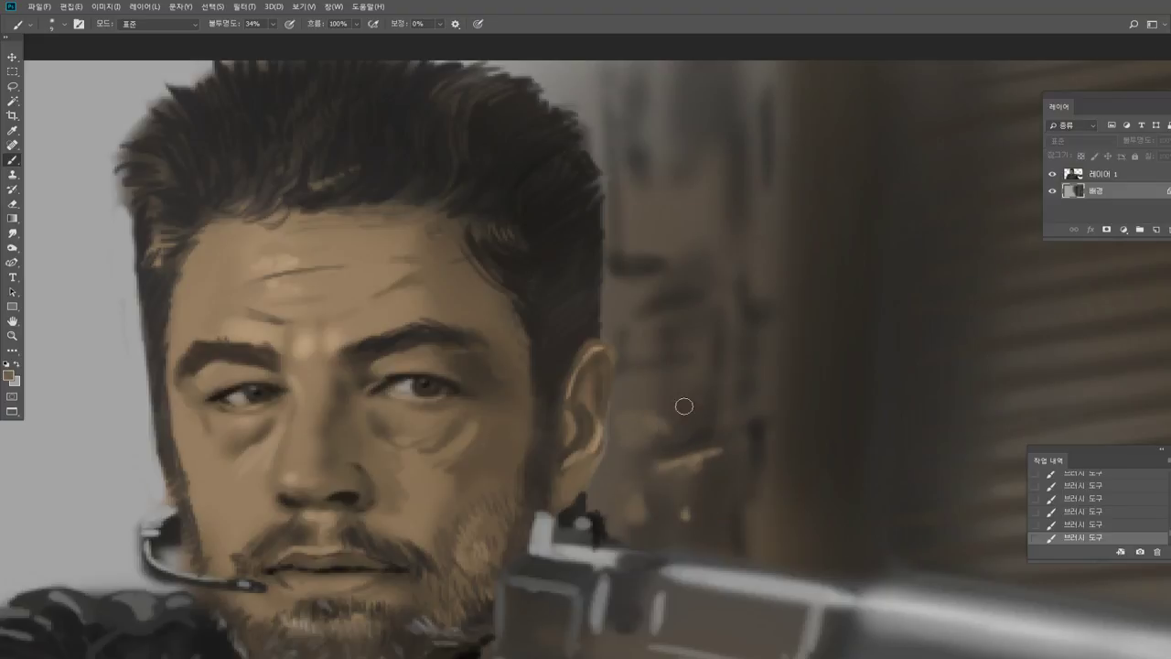
drag(728, 402, 727, 418)
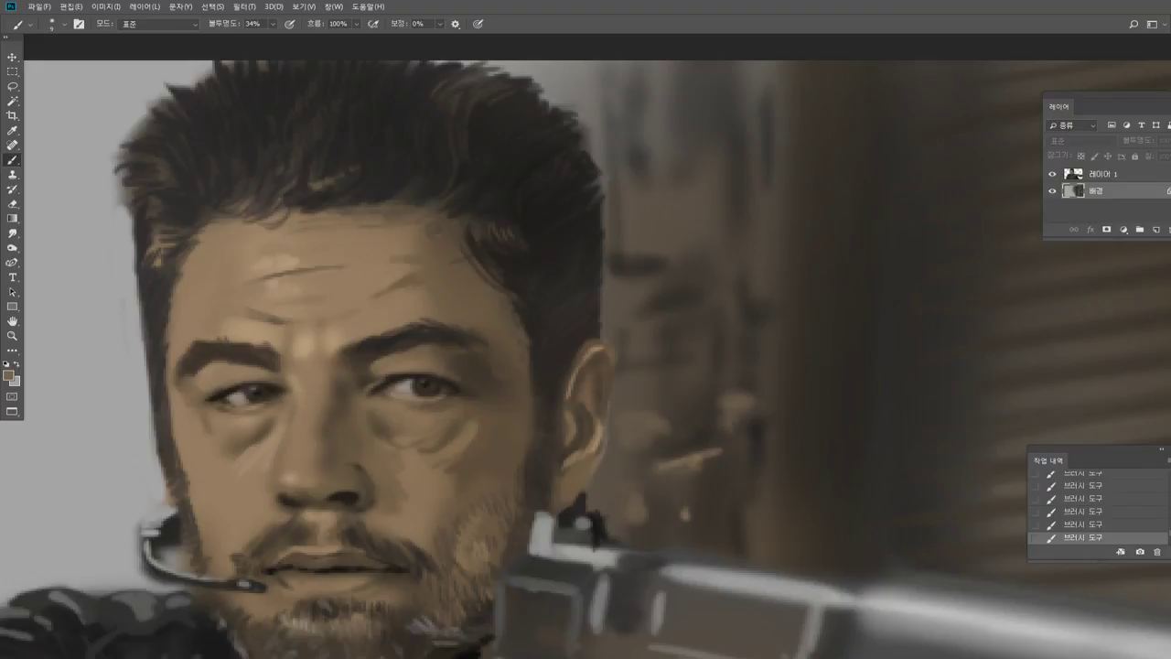
Paint light brown vertical streaks down the wall above the gun and textured patches higher up beside the door post.
mouse_move(760, 454)
mouse_down()
mouse_move(763, 551)
mouse_move(766, 505)
mouse_move(771, 536)
mouse_up()
drag(772, 478, 770, 540)
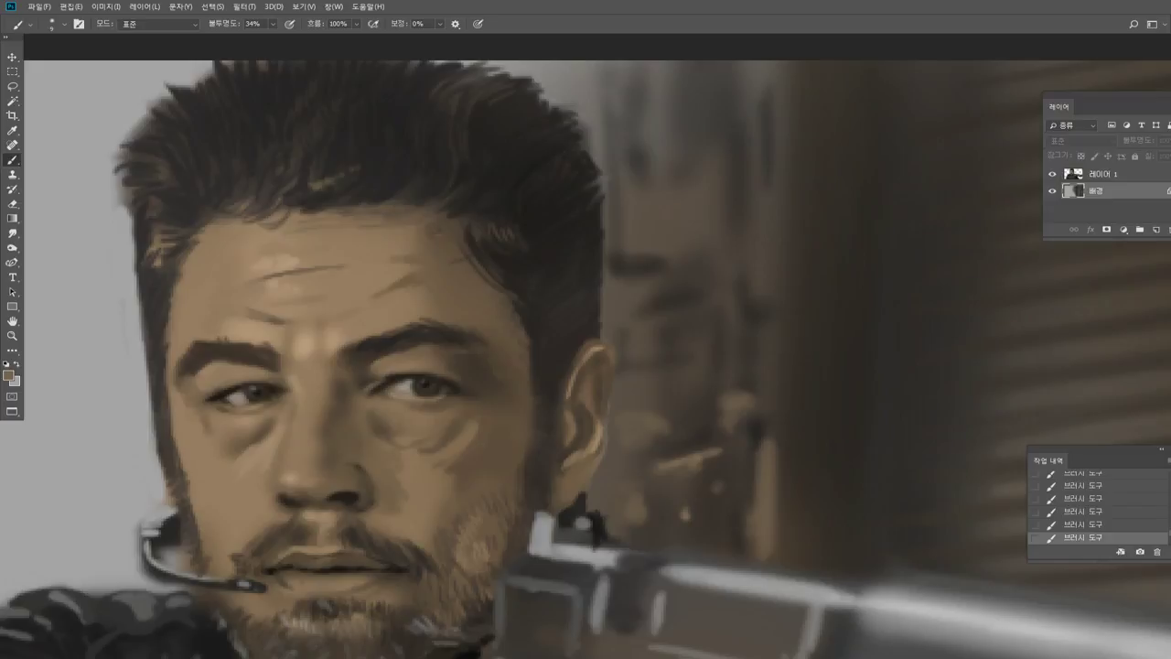
mouse_move(698, 470)
mouse_down()
mouse_move(685, 520)
mouse_move(701, 543)
mouse_up()
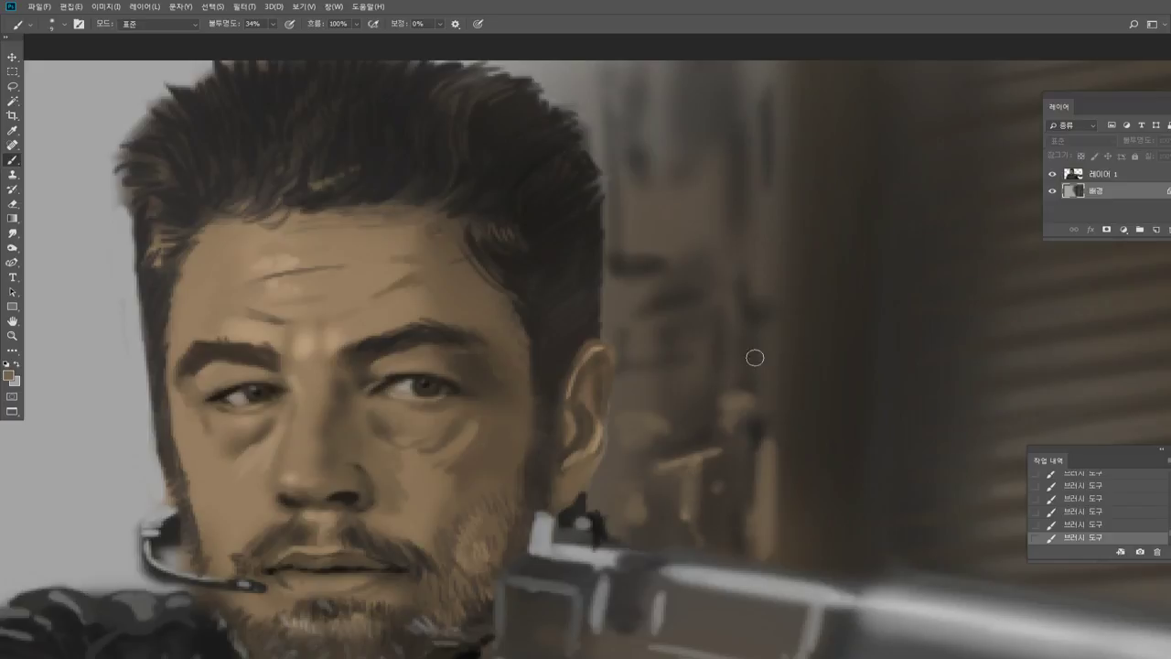
mouse_move(745, 283)
mouse_down()
mouse_move(755, 309)
mouse_move(698, 342)
mouse_move(698, 420)
mouse_up()
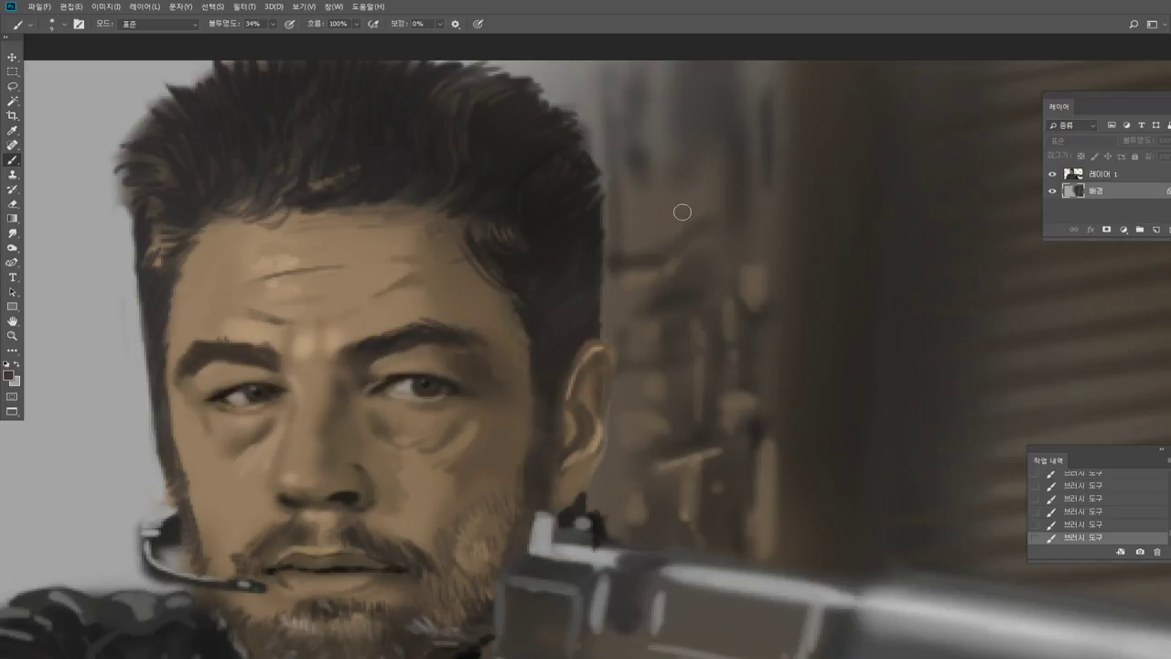
Shade the light grey backdrop behind the man's shoulder and headset with dark 300 px brush strokes at 34% opacity.
double_click(12, 335)
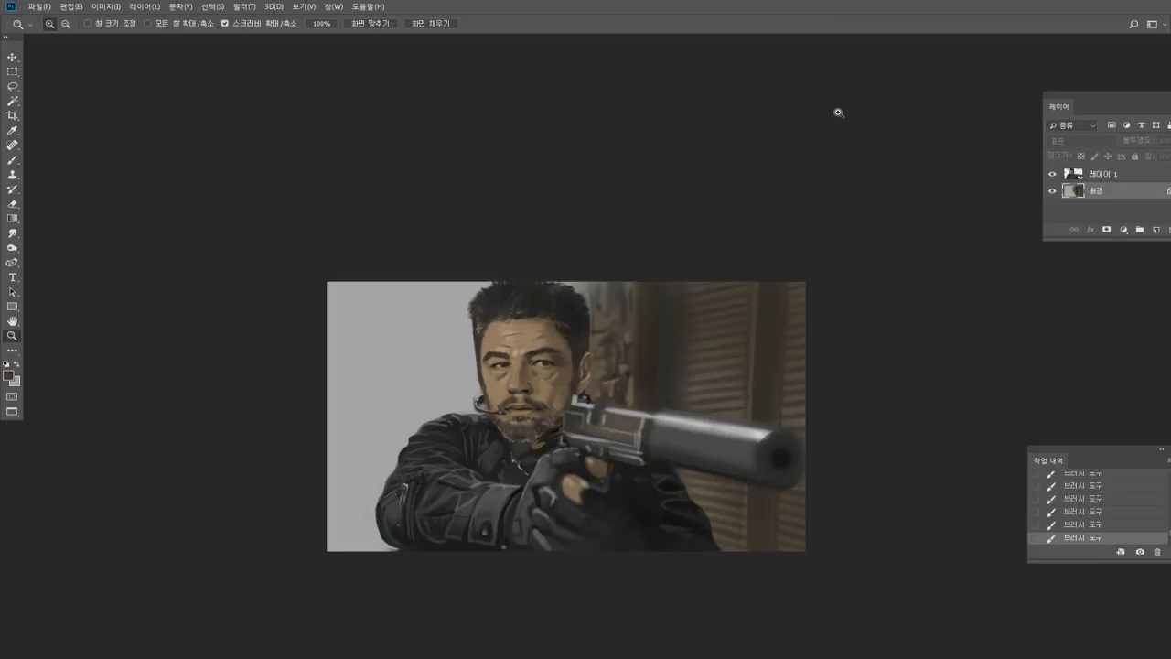
click(610, 379)
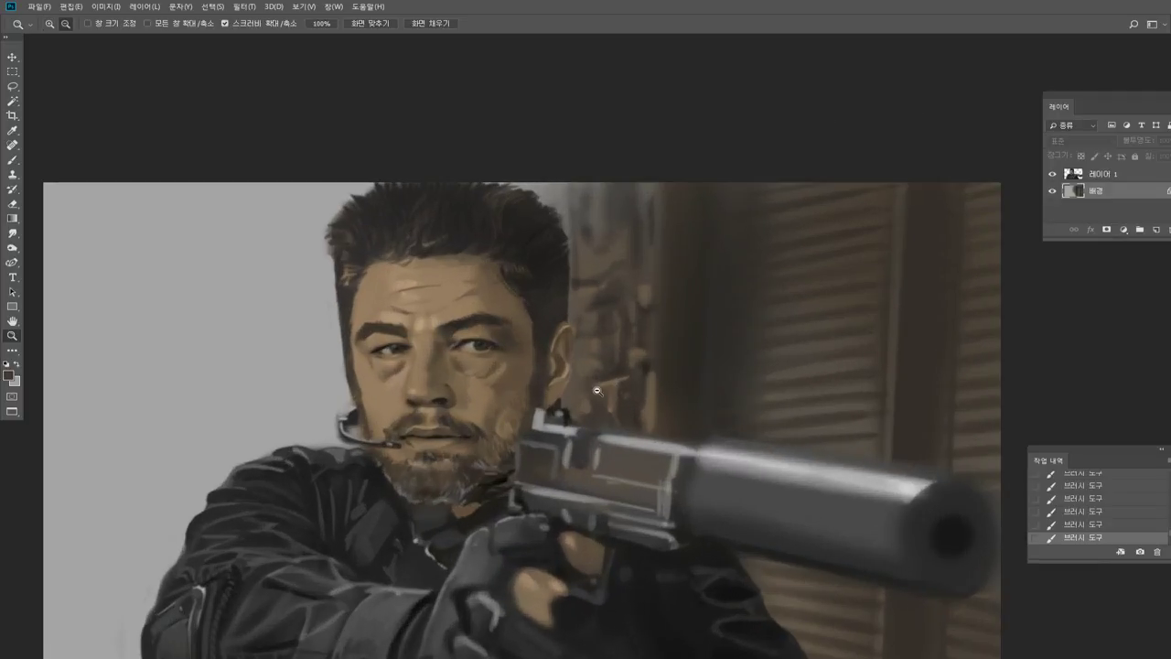
alt+click(604, 379)
click(12, 161)
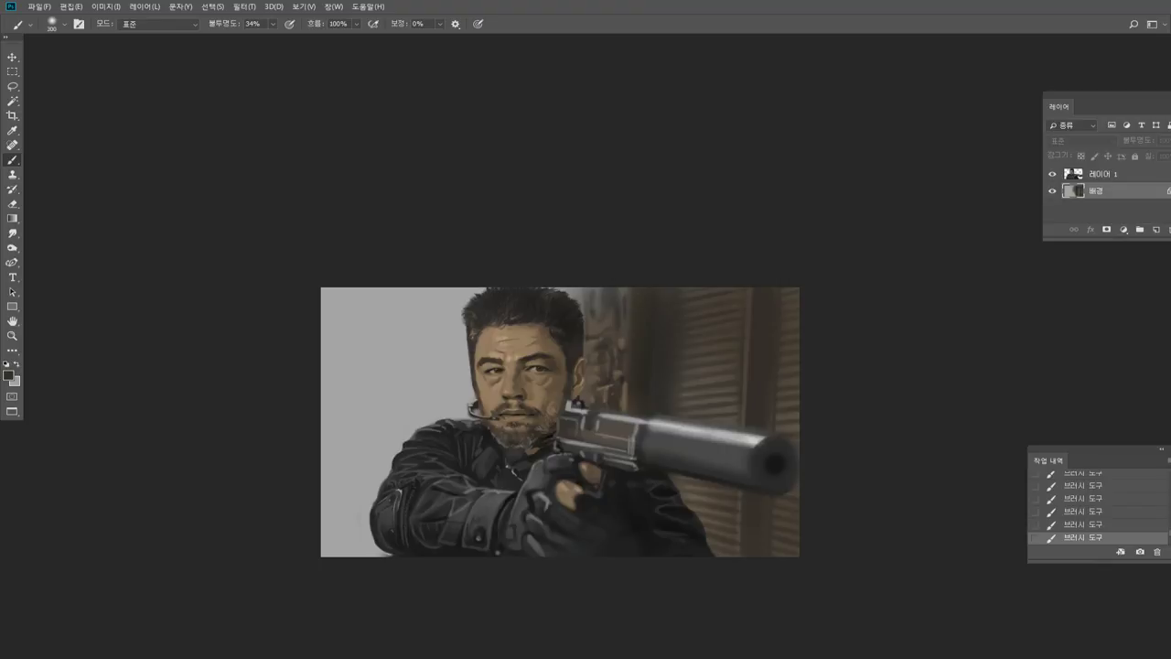
key(bracketright)
key(bracketright)
mouse_move(468, 392)
mouse_down()
mouse_move(390, 461)
mouse_move(341, 541)
mouse_up()
drag(381, 486, 332, 544)
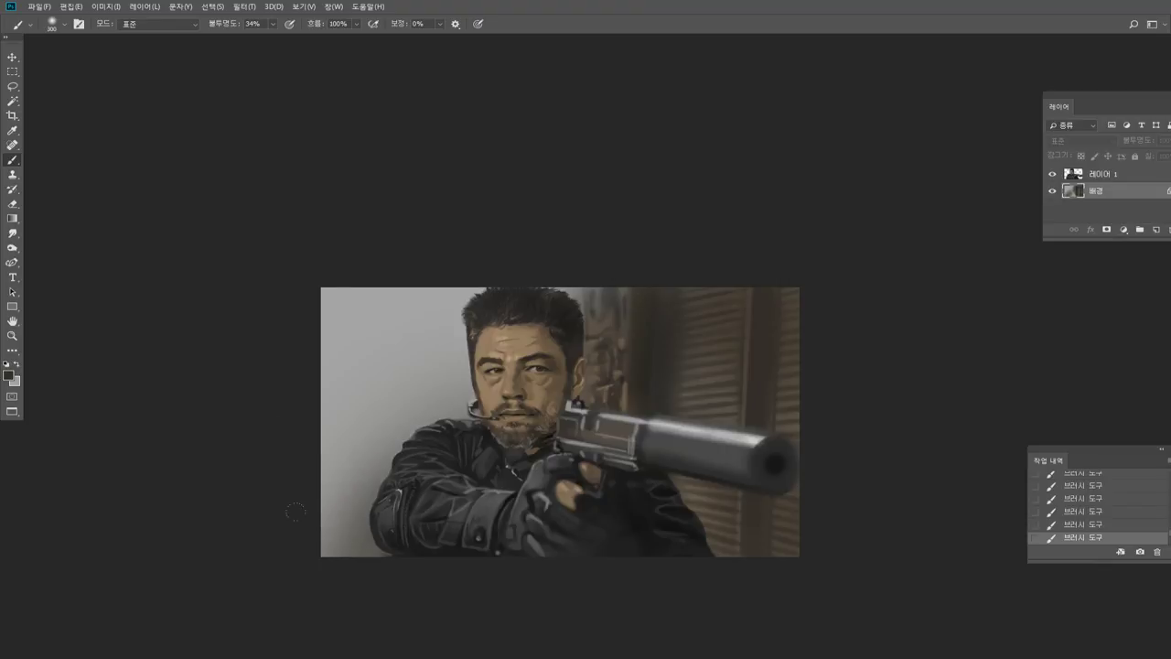
drag(454, 373, 240, 589)
alt+click(647, 380)
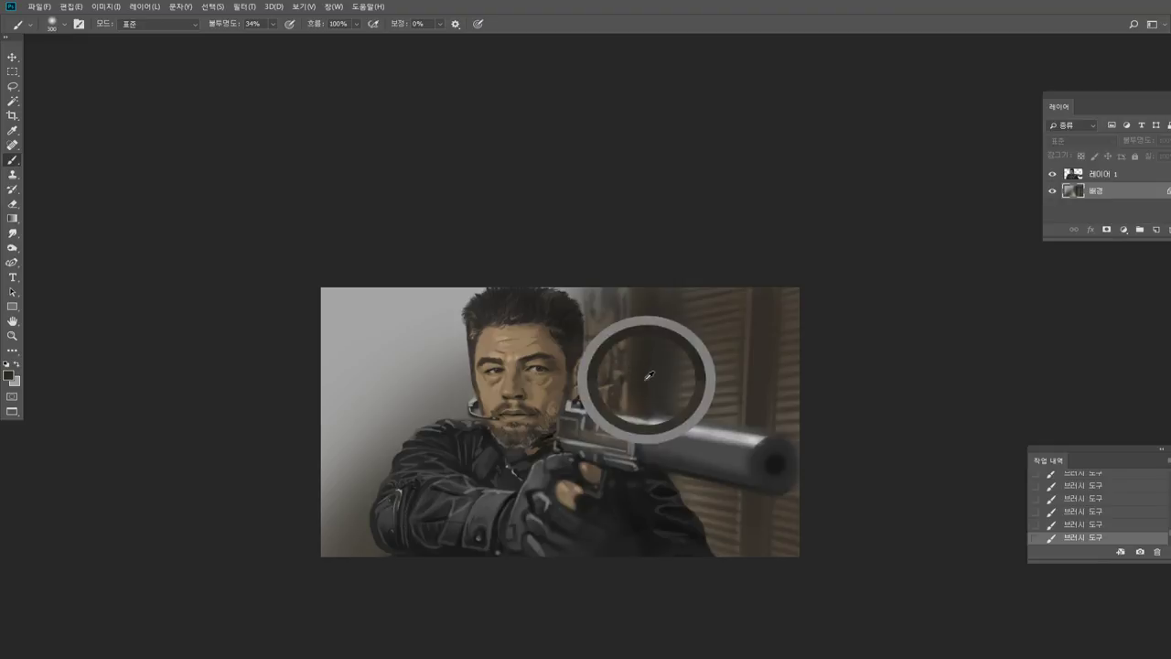
mouse_move(449, 412)
mouse_down()
mouse_move(340, 542)
mouse_move(260, 501)
mouse_up()
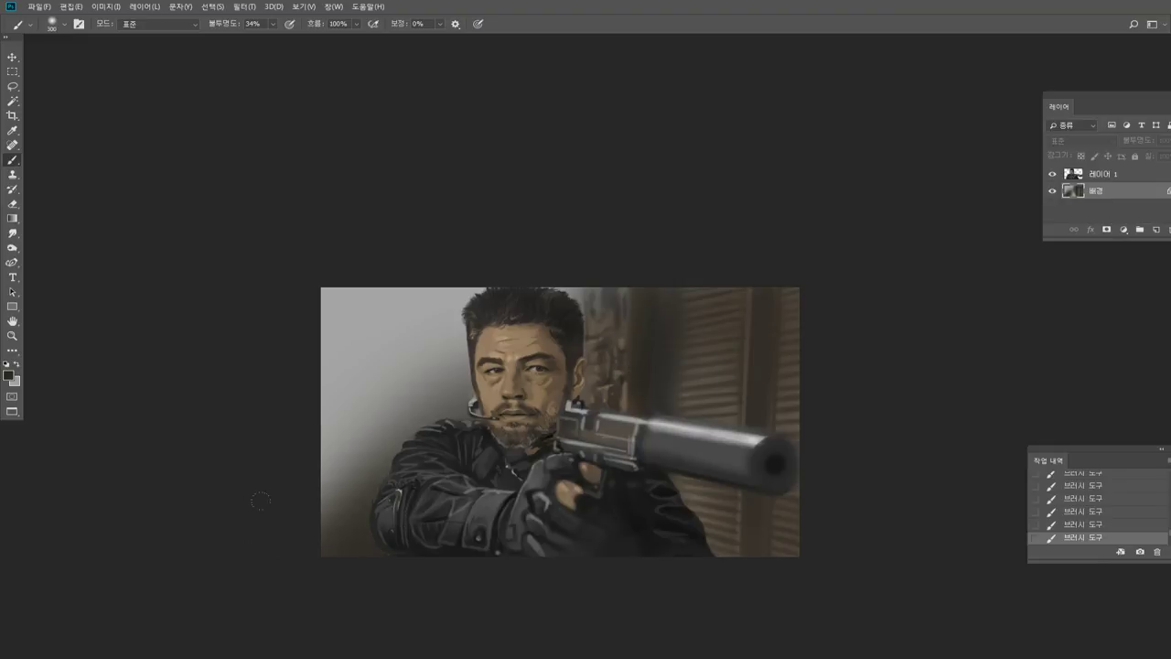
Sample a dark tone beside the man's sleeve and blend it into the lower corner of the grey backdrop.
alt+click(376, 485)
mouse_move(335, 499)
mouse_down()
mouse_move(323, 465)
mouse_move(311, 480)
mouse_up()
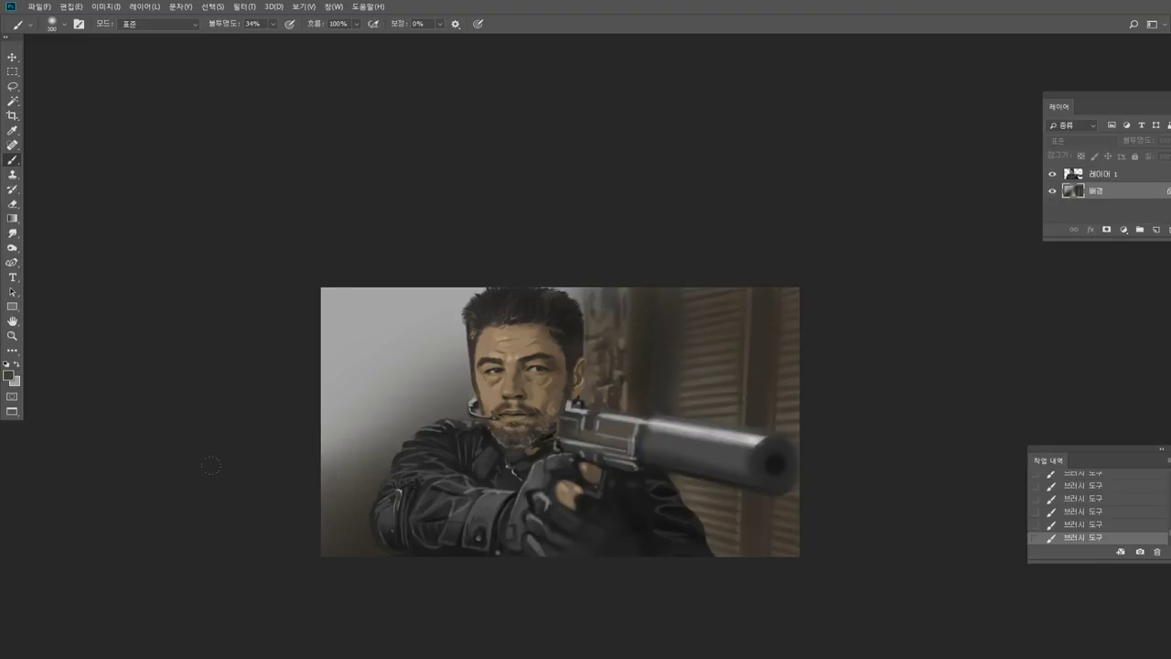
Lighten horizontal bands across the dark lower backdrop beside the jacket sleeve using the Dodge tool on midtones at 41% exposure.
click(12, 336)
click(370, 492)
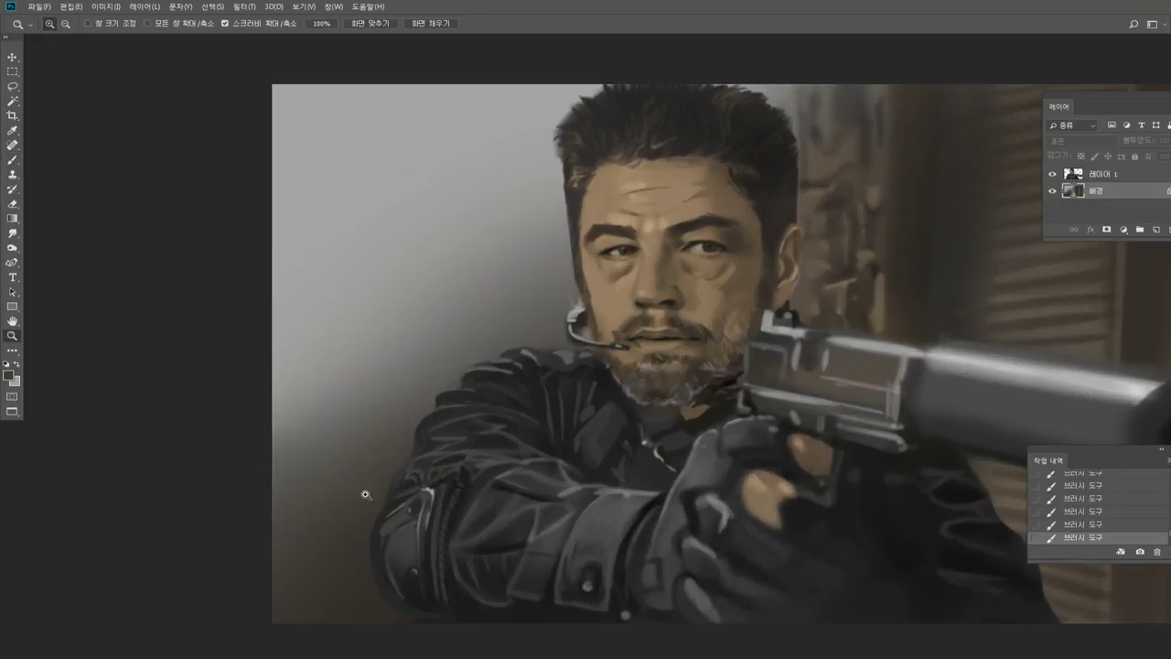
click(473, 499)
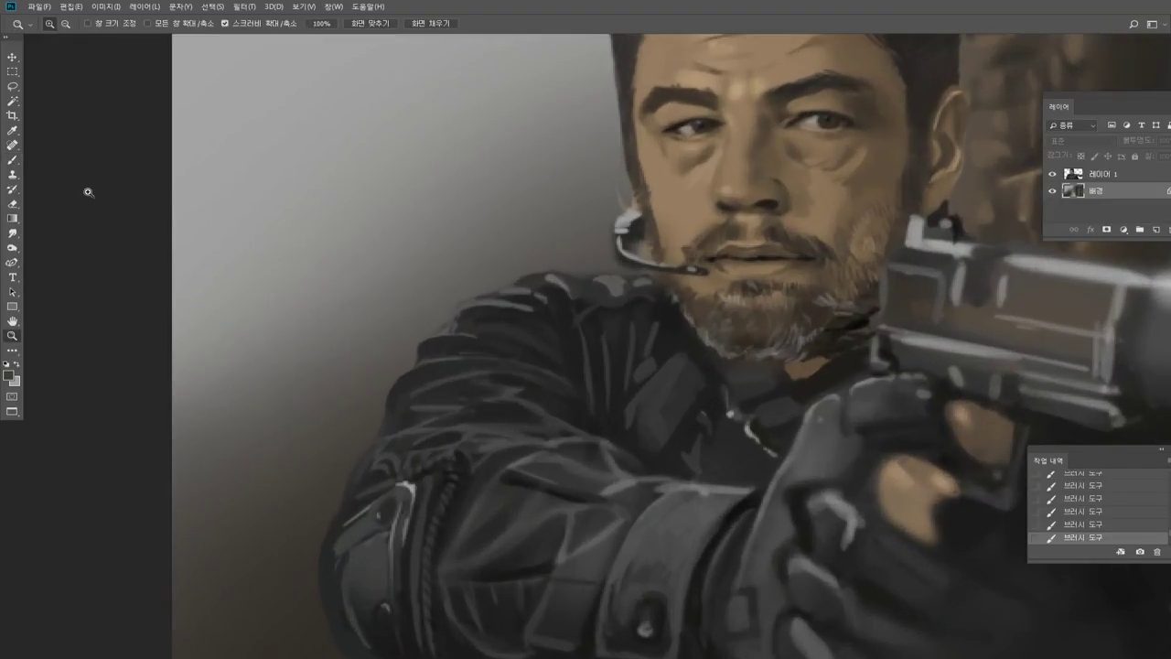
click(20, 248)
right_click(19, 248)
click(50, 259)
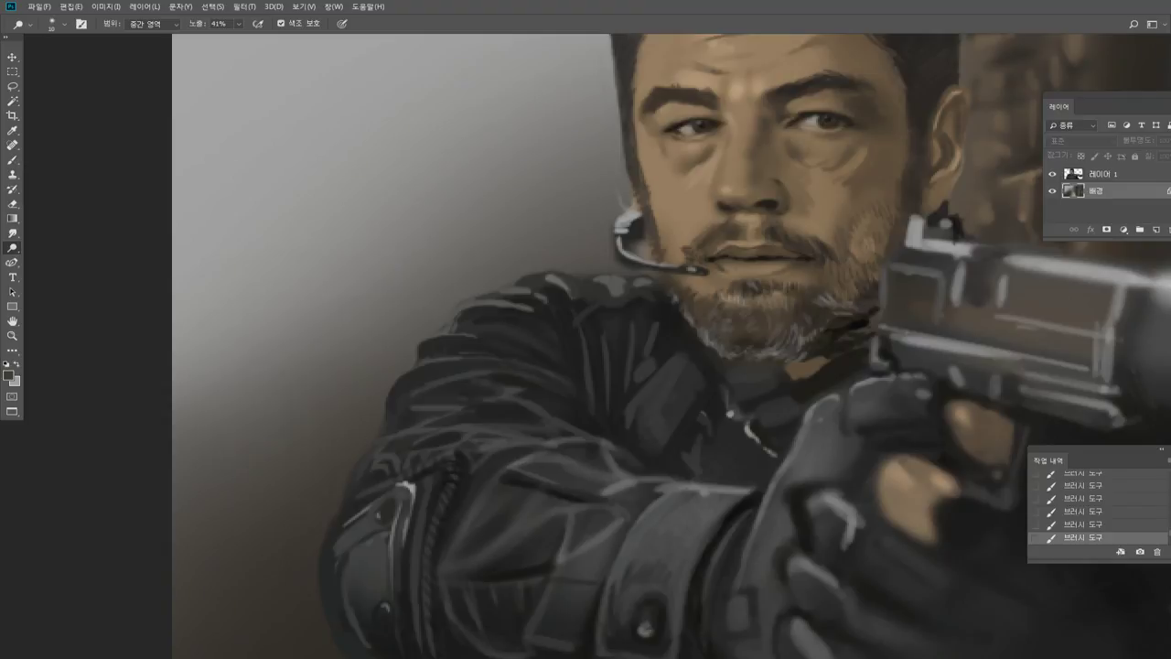
drag(192, 557, 310, 557)
drag(199, 558, 309, 557)
key(])
drag(187, 562, 307, 569)
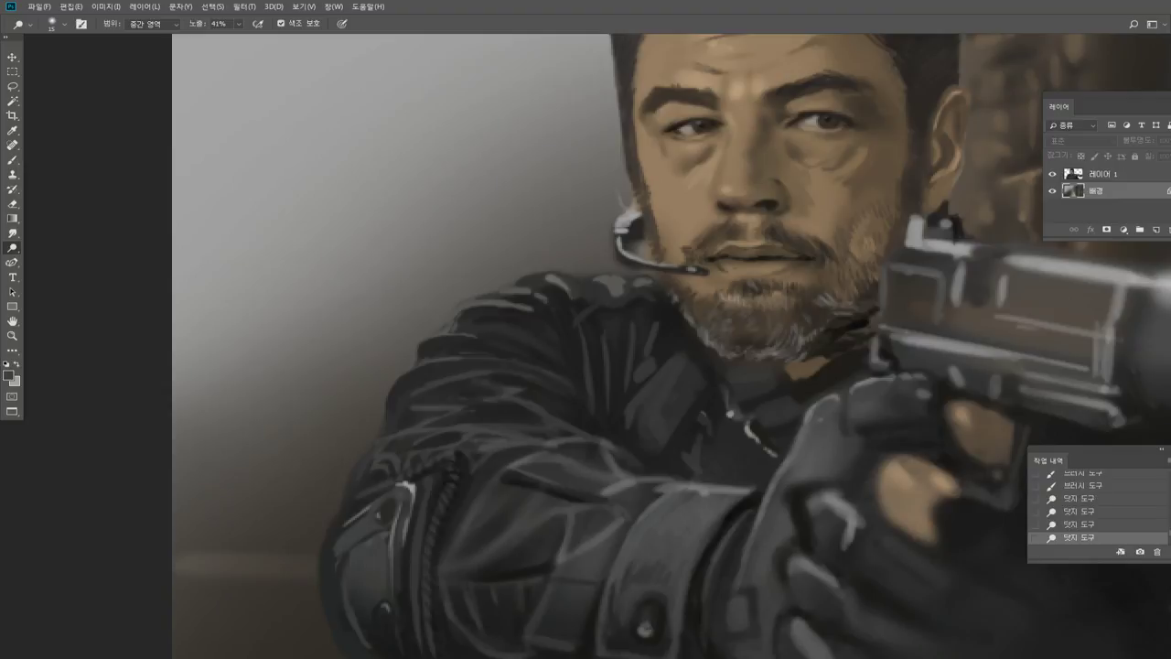
drag(186, 528, 308, 536)
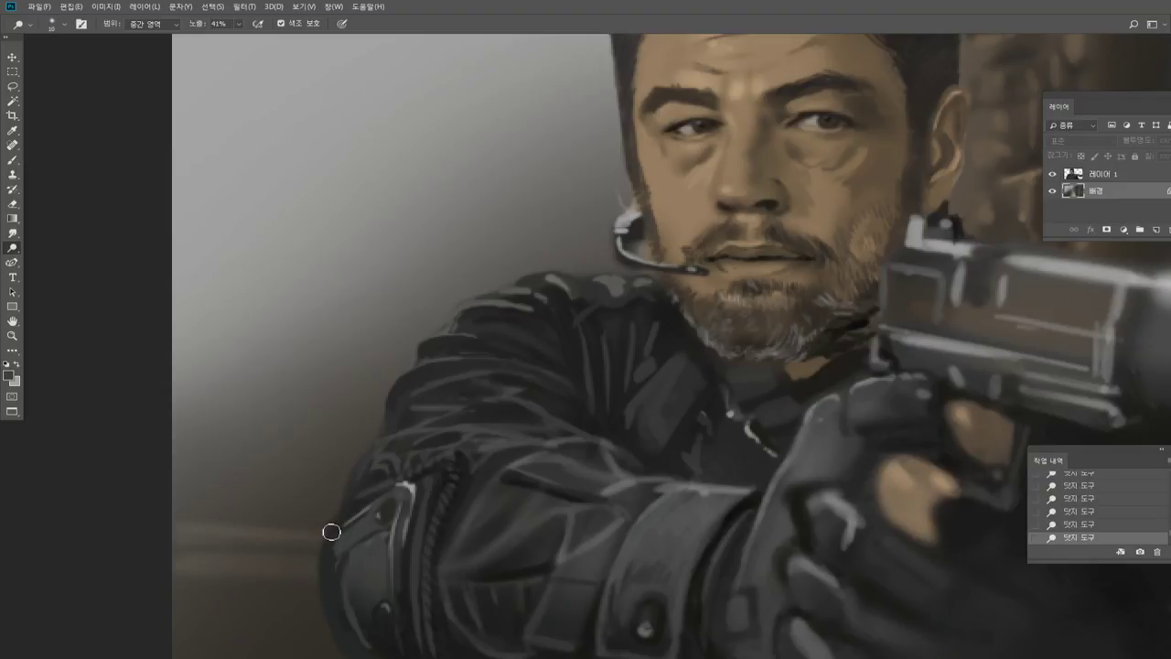
drag(161, 523, 330, 521)
drag(194, 508, 242, 512)
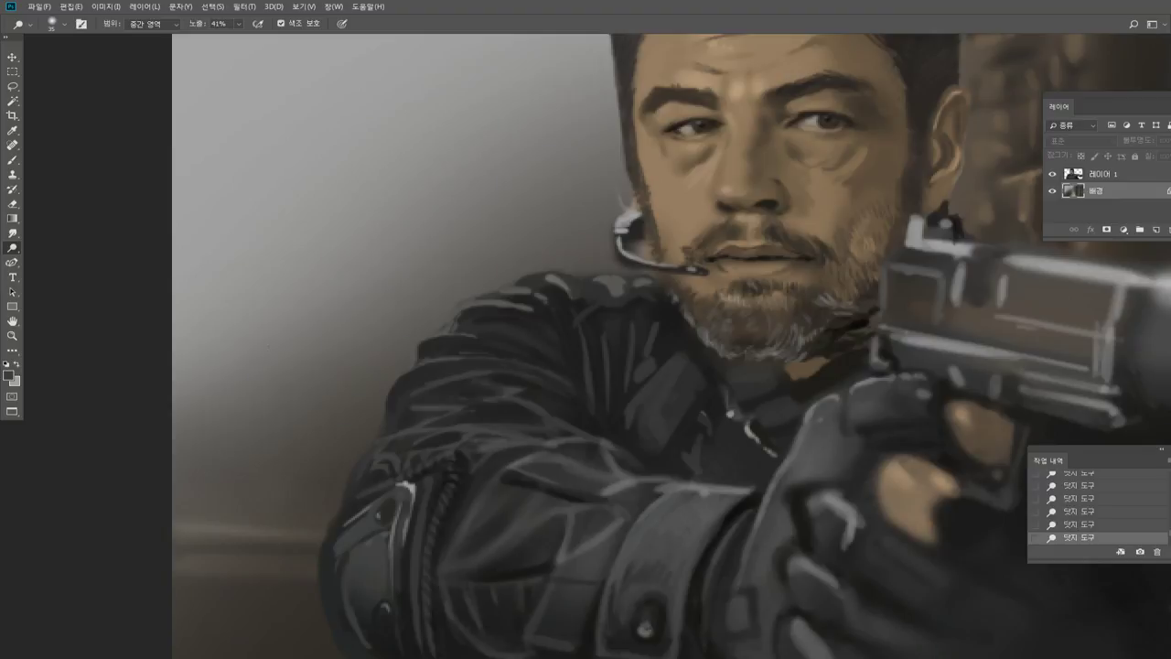
Refine the horizontal ledge beside the sleeve with sampled brown tones, using small soft brush strokes at 34% opacity.
click(11, 161)
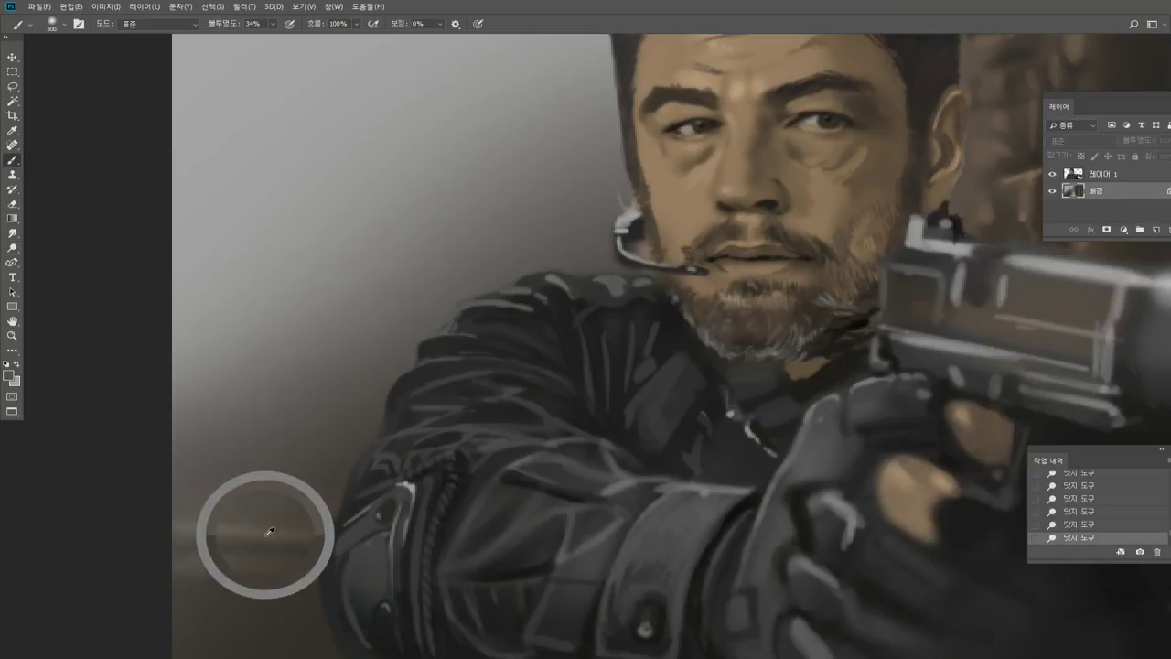
click(218, 521)
click(224, 524)
click(218, 523)
click(174, 526)
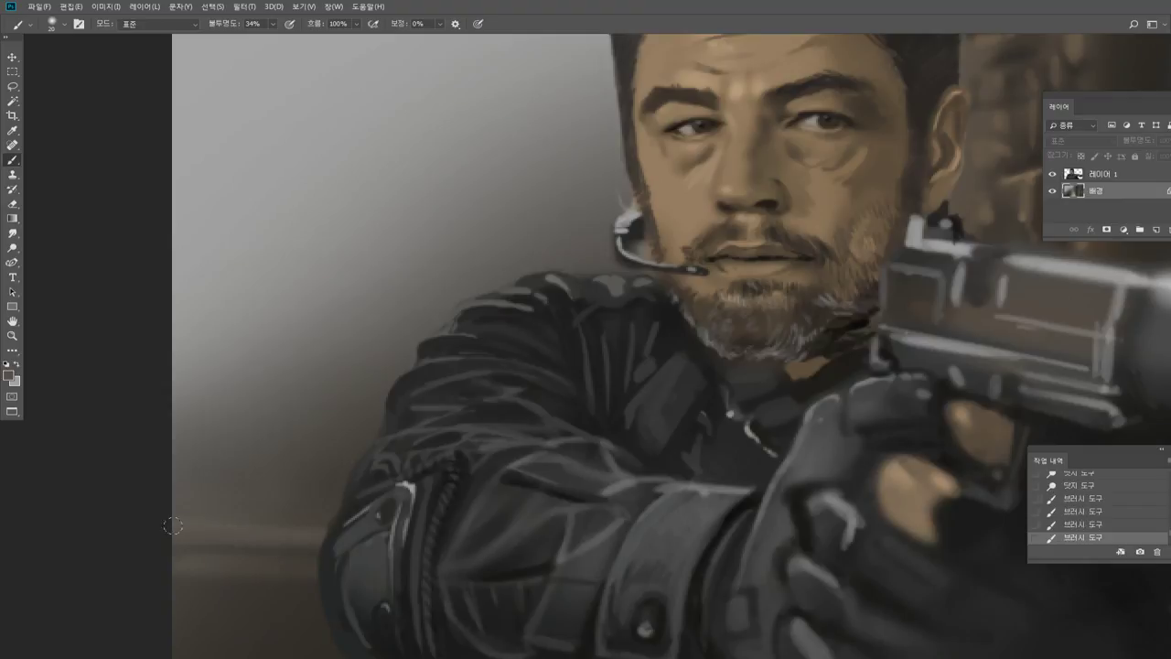
drag(174, 526, 330, 540)
key([)
alt+click(251, 588)
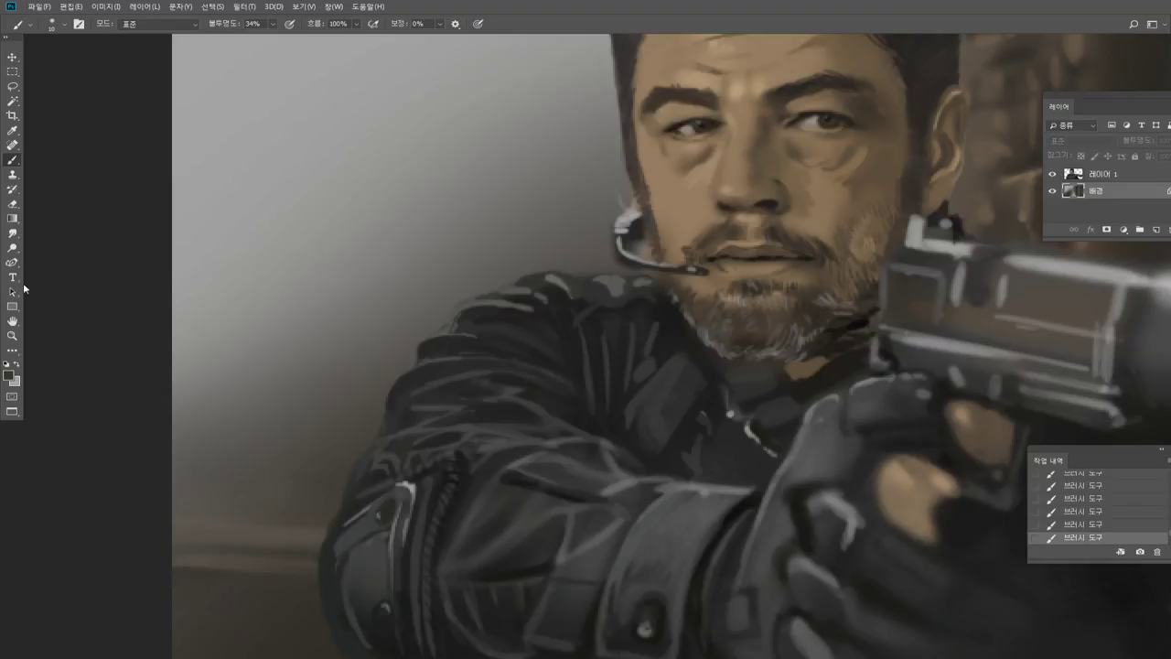
Erase the stray light strands above the headset earpiece on layer 레이어 1 at 100% opacity.
double_click(12, 322)
click(12, 336)
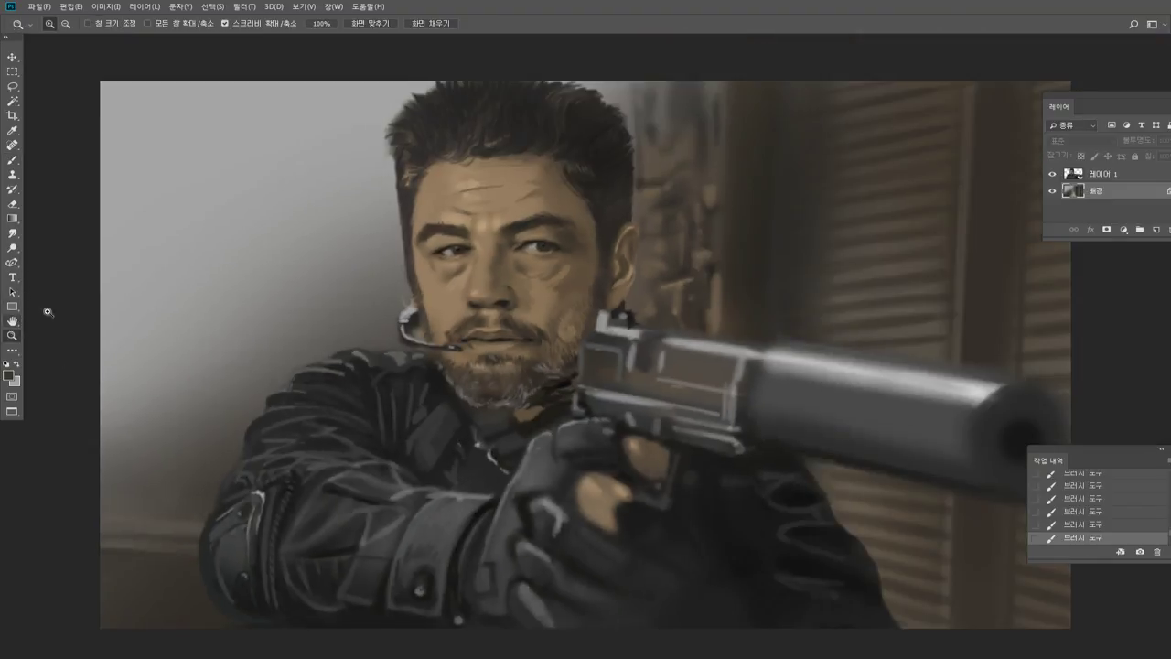
alt+click(567, 273)
alt+click(594, 286)
alt+click(725, 219)
click(727, 217)
click(728, 217)
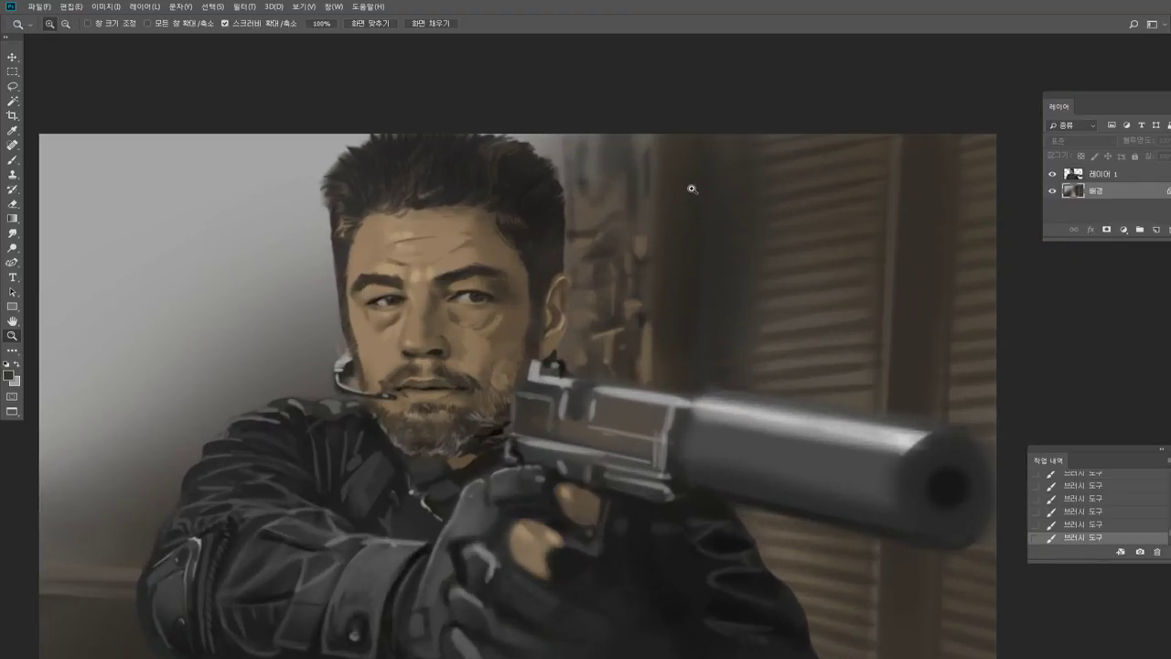
click(309, 318)
click(337, 324)
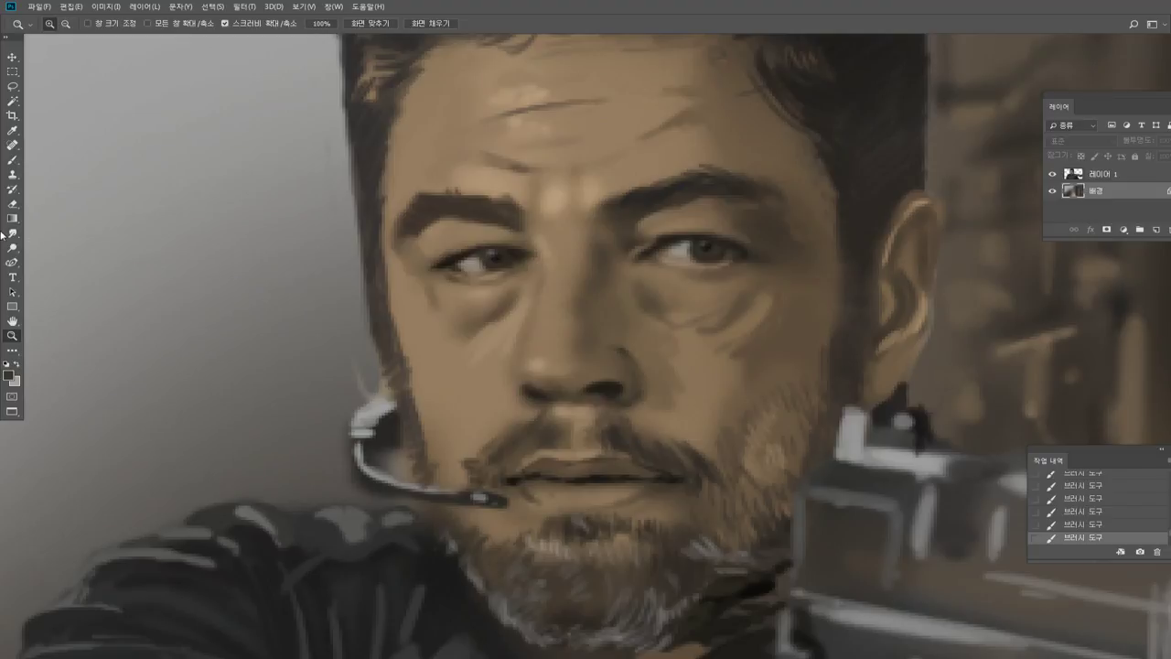
click(13, 204)
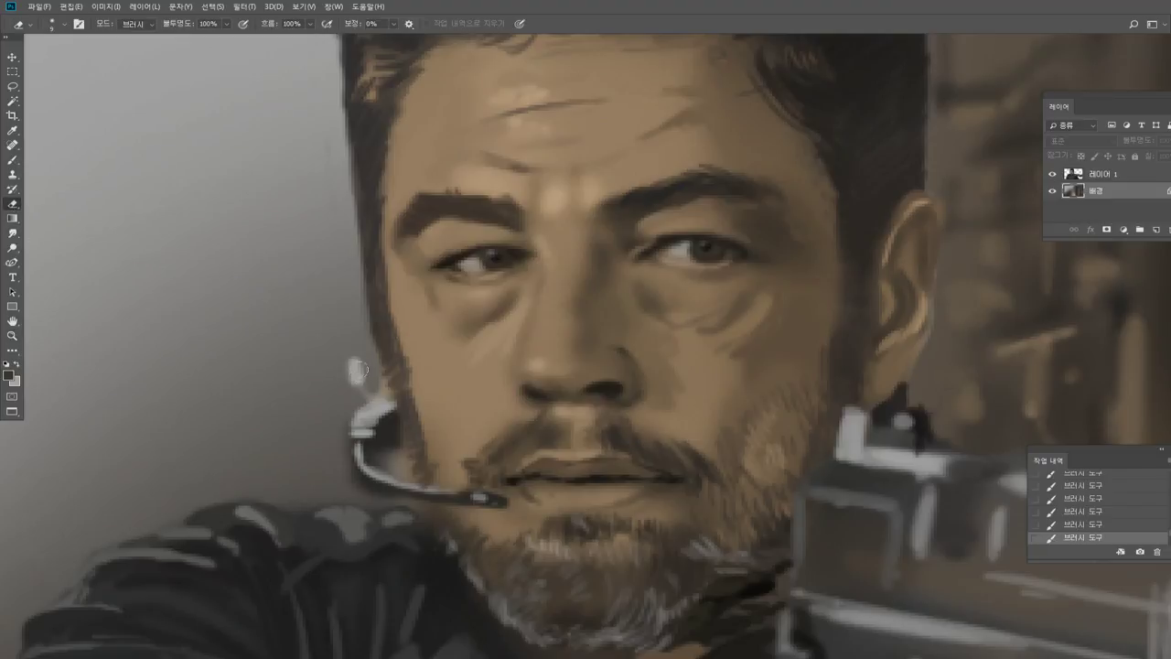
click(1076, 173)
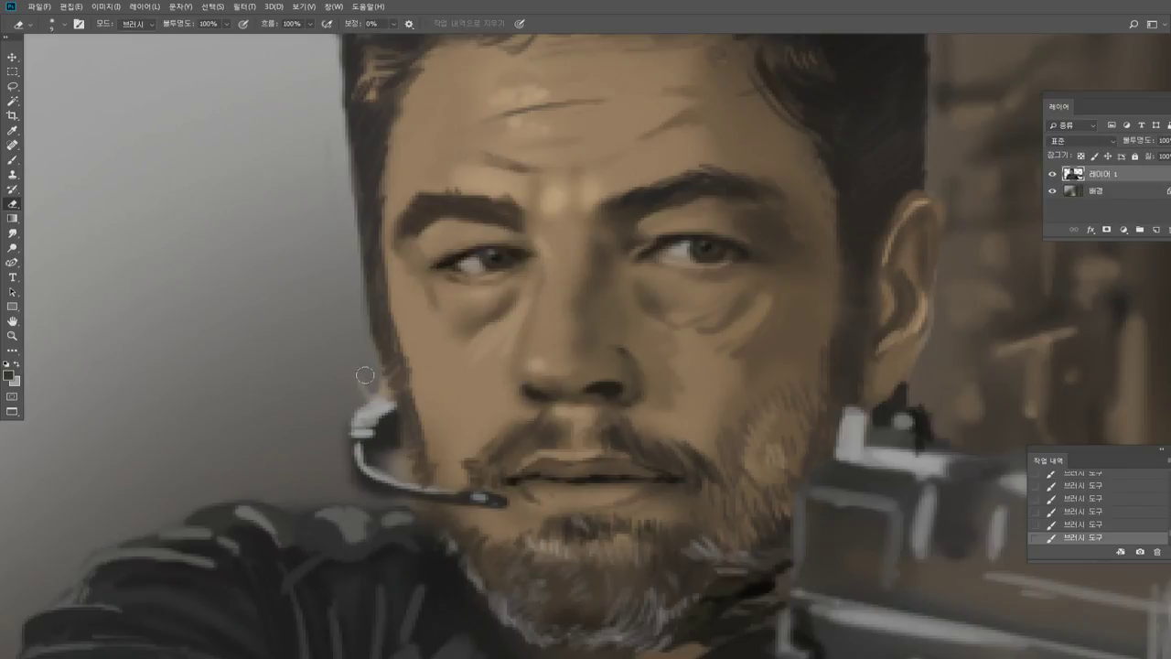
drag(358, 375, 315, 400)
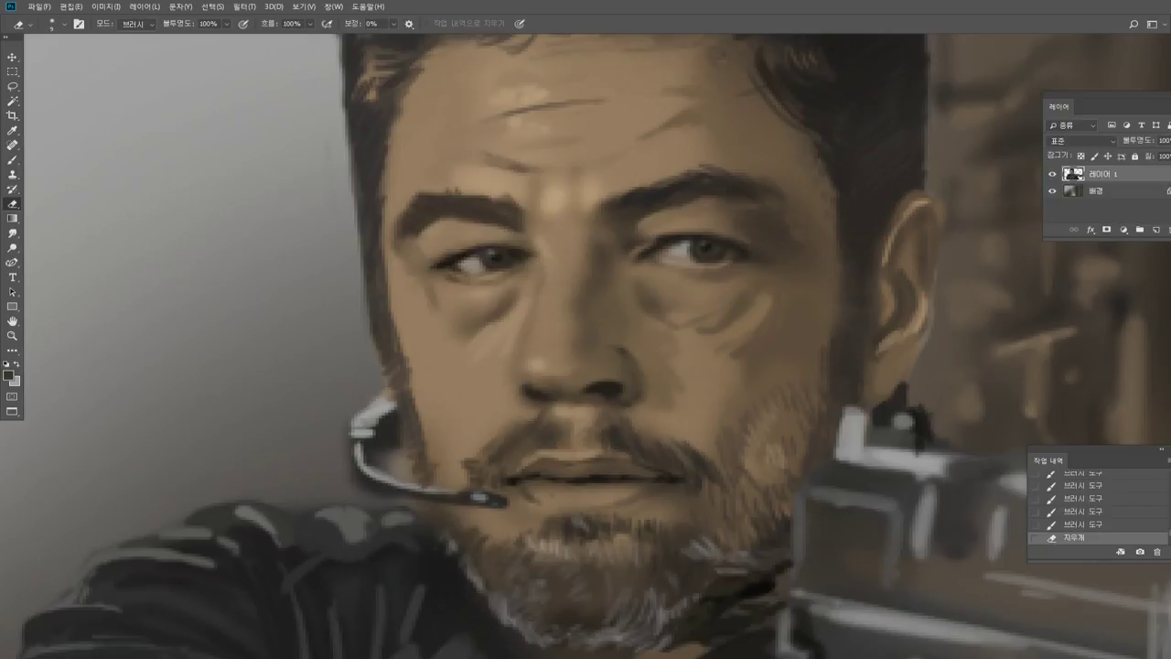
Examine the whole painting, then the face and headset up close, to judge how the figure sits against the backdrop.
double_click(13, 322)
scroll(723, 227, down, 3)
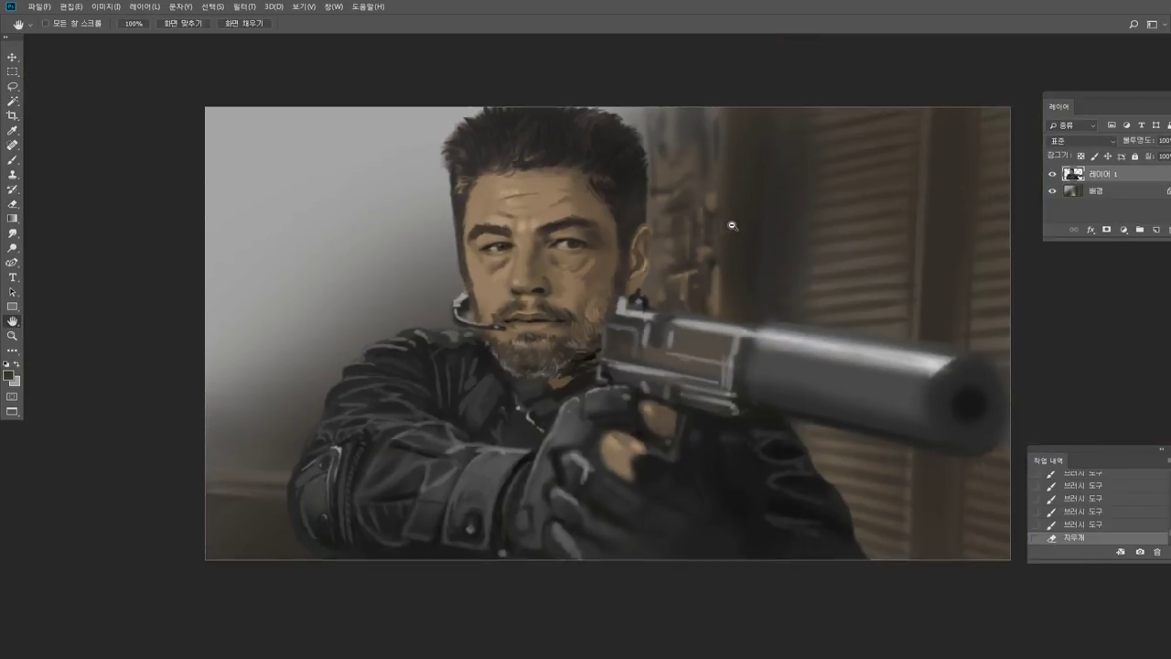
drag(784, 207, 713, 256)
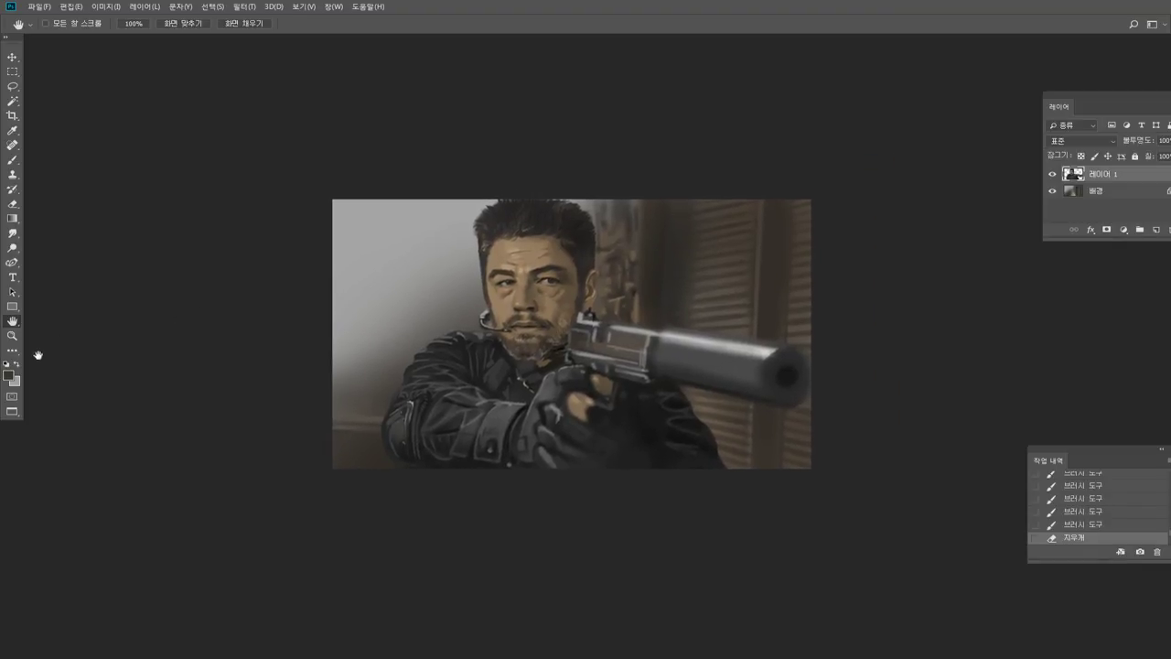
click(18, 334)
double_click(622, 242)
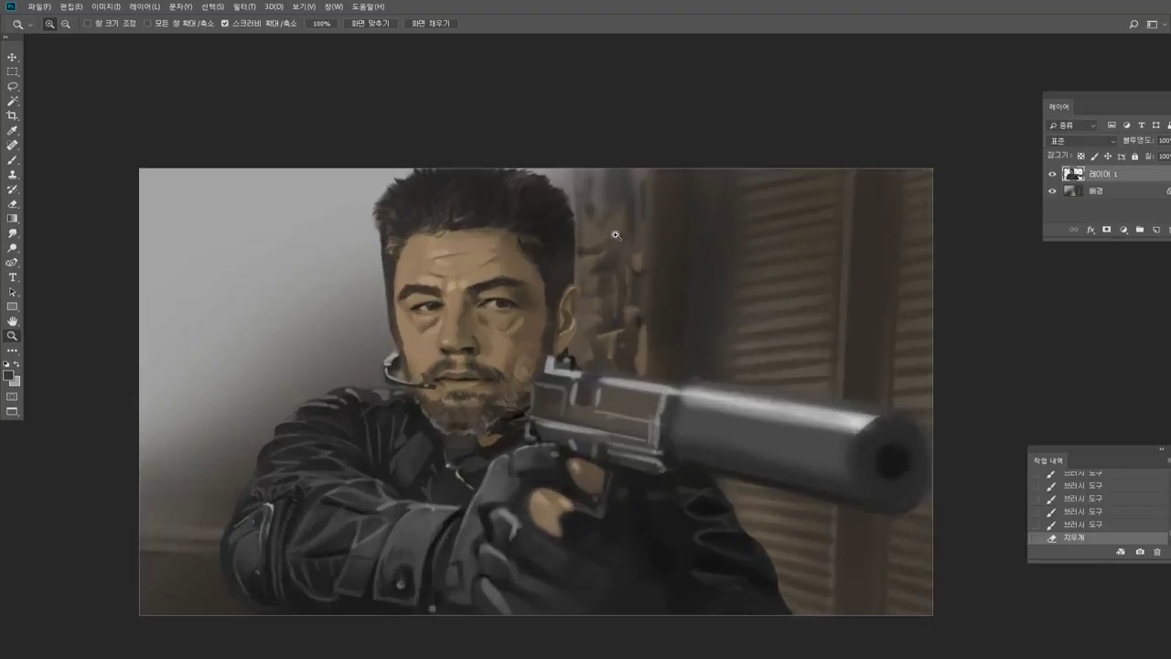
click(509, 271)
click(332, 445)
click(368, 395)
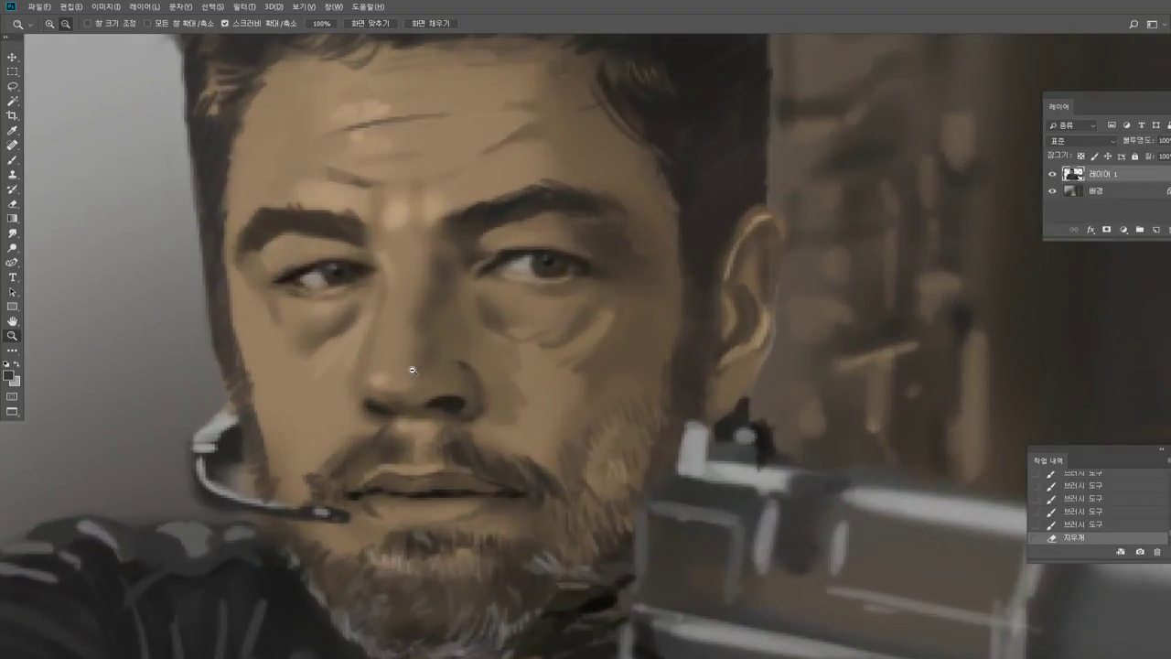
alt+click(421, 368)
alt+click(452, 361)
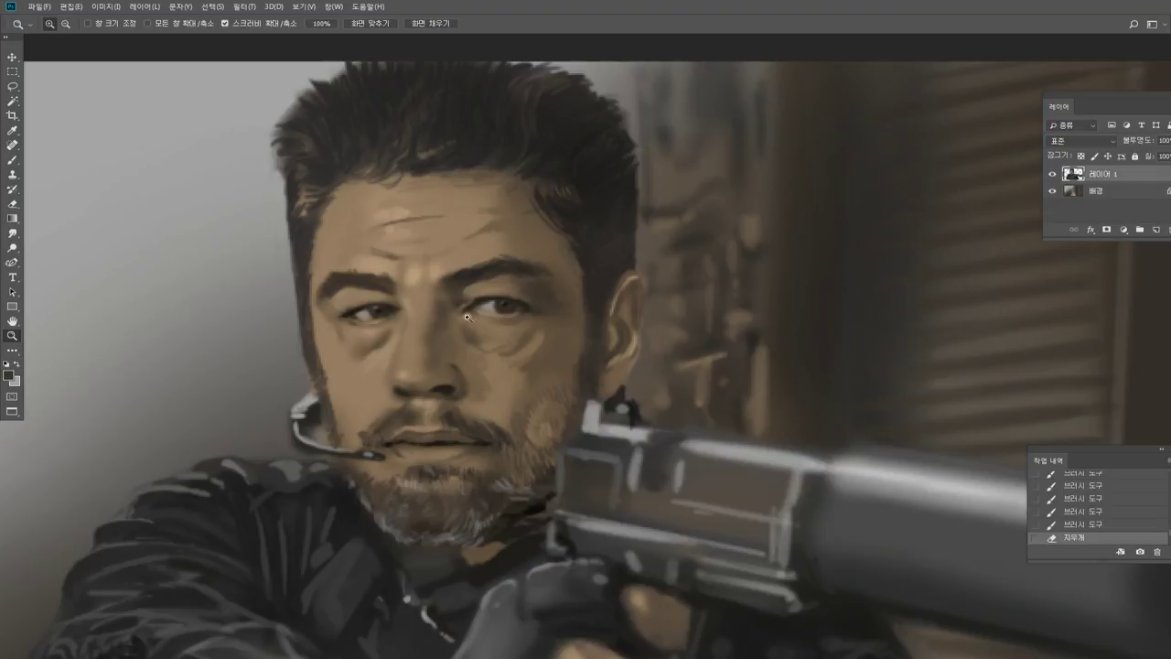
alt+click(620, 423)
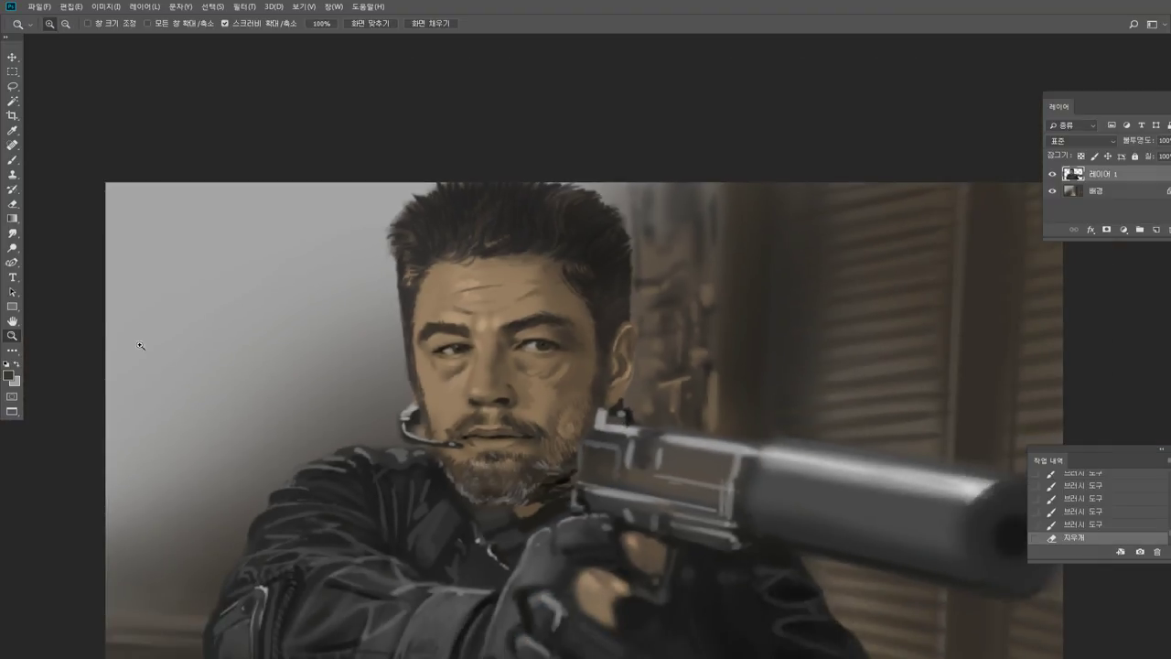
click(12, 321)
drag(405, 344, 384, 277)
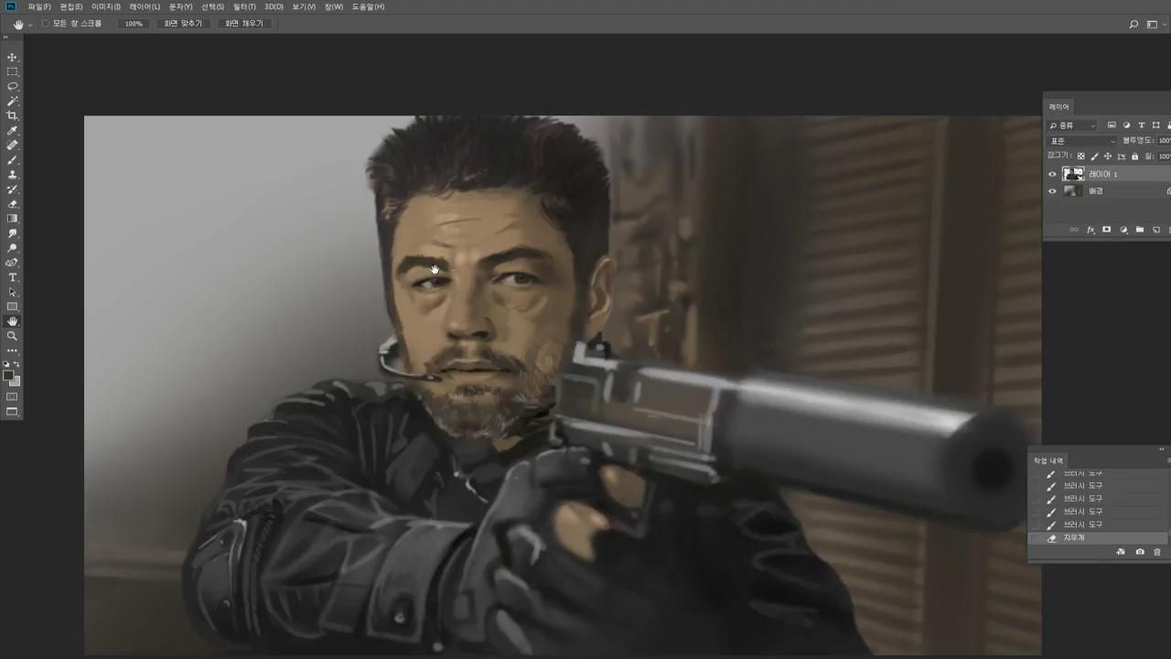
drag(370, 248, 466, 262)
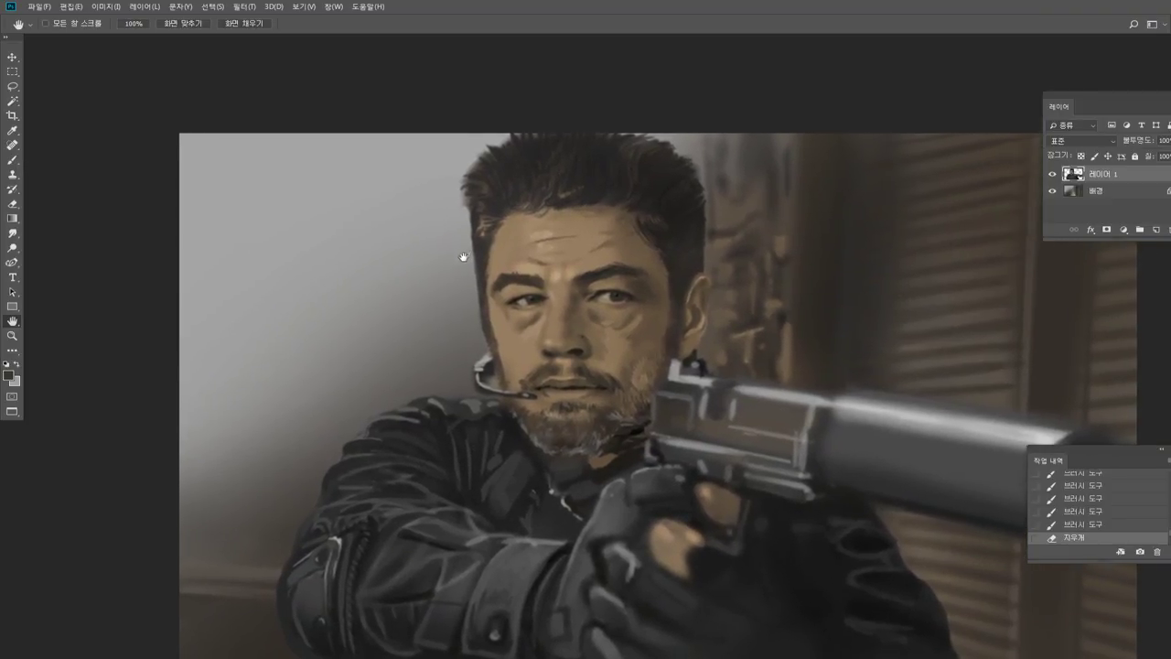
Paint a soft dark curved shadow on the light backdrop from beside the head toward the shoulder, using a 60 px brush at 34% opacity.
click(15, 160)
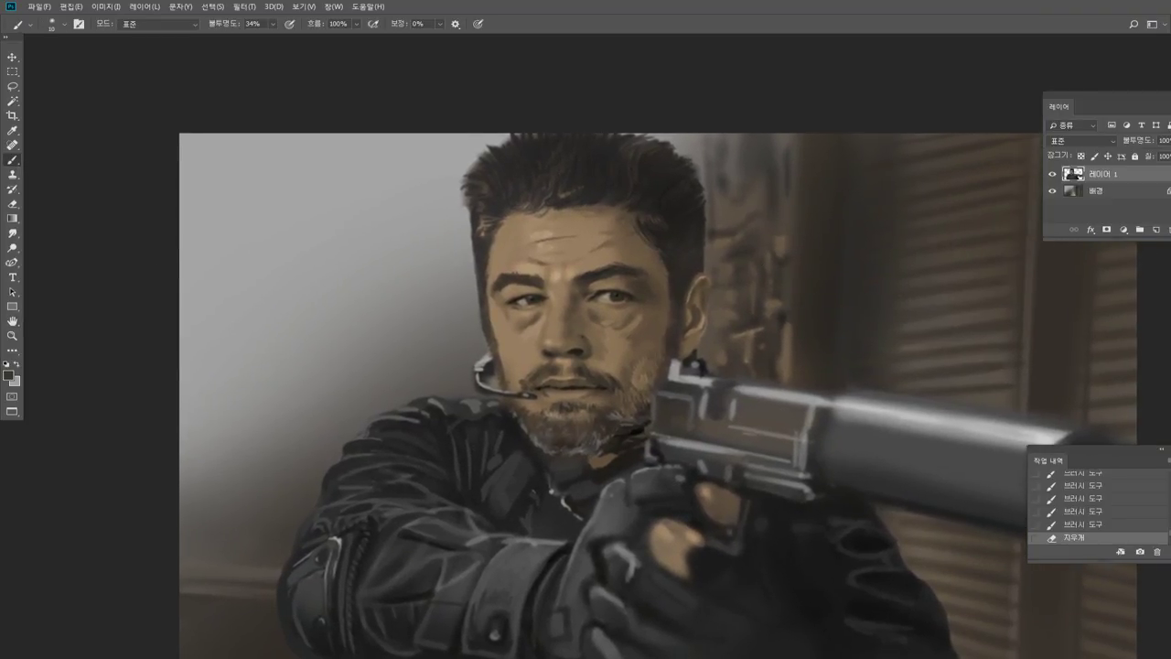
key(bracketright)
drag(376, 269, 356, 393)
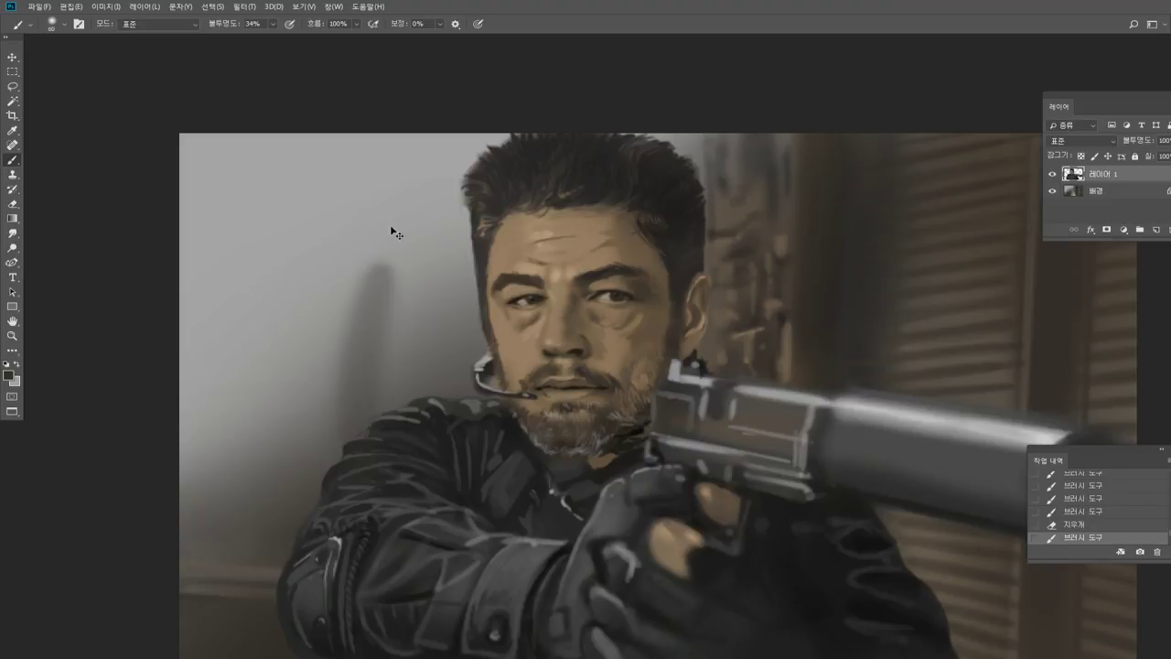
key(ctrl+z)
drag(407, 209, 352, 439)
drag(375, 270, 334, 439)
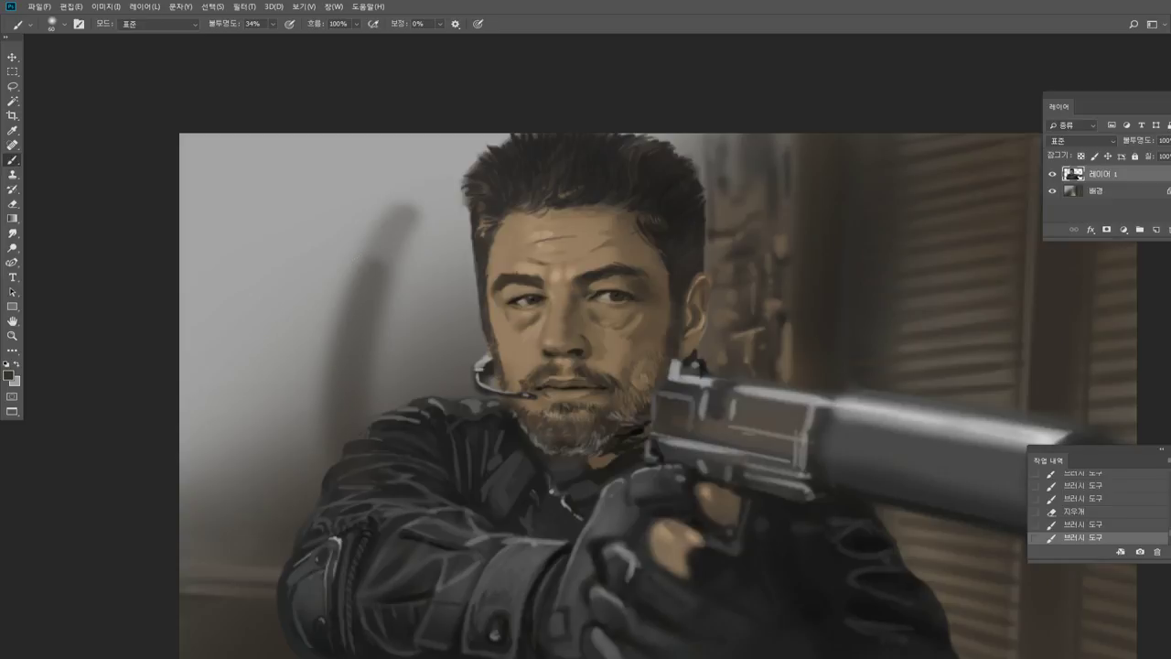
drag(462, 220, 465, 354)
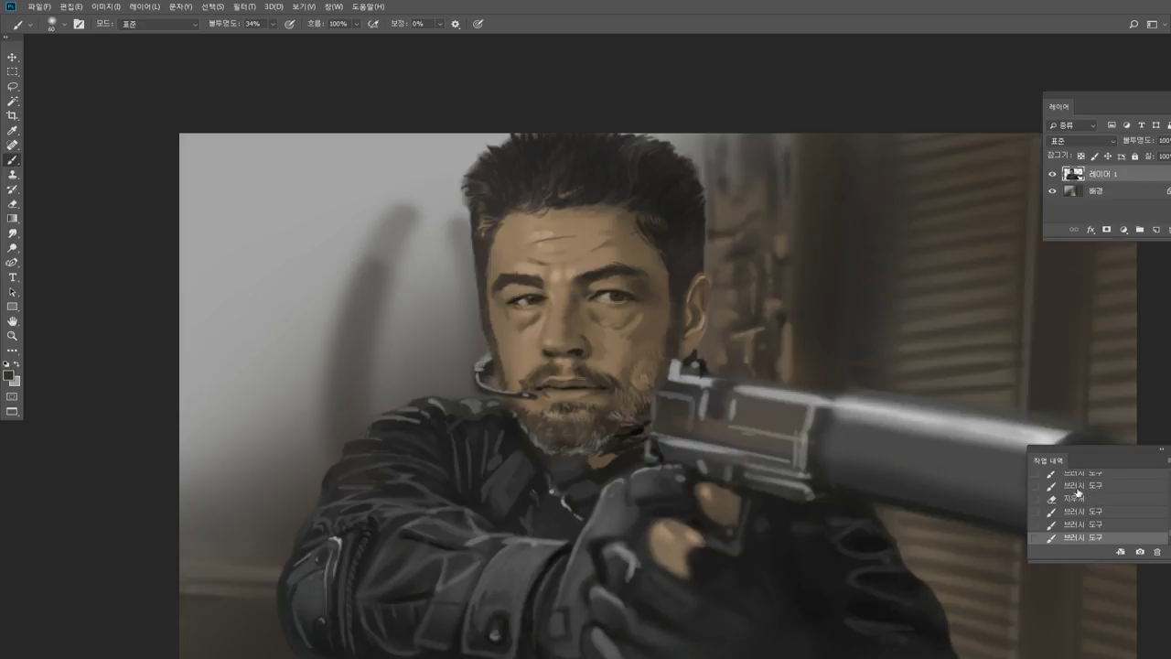
key(ctrl+z)
key(ctrl+z)
On the background layer, extend the curved shadow into an arch reaching the hair and darken its leg down to the shoulder.
click(1091, 191)
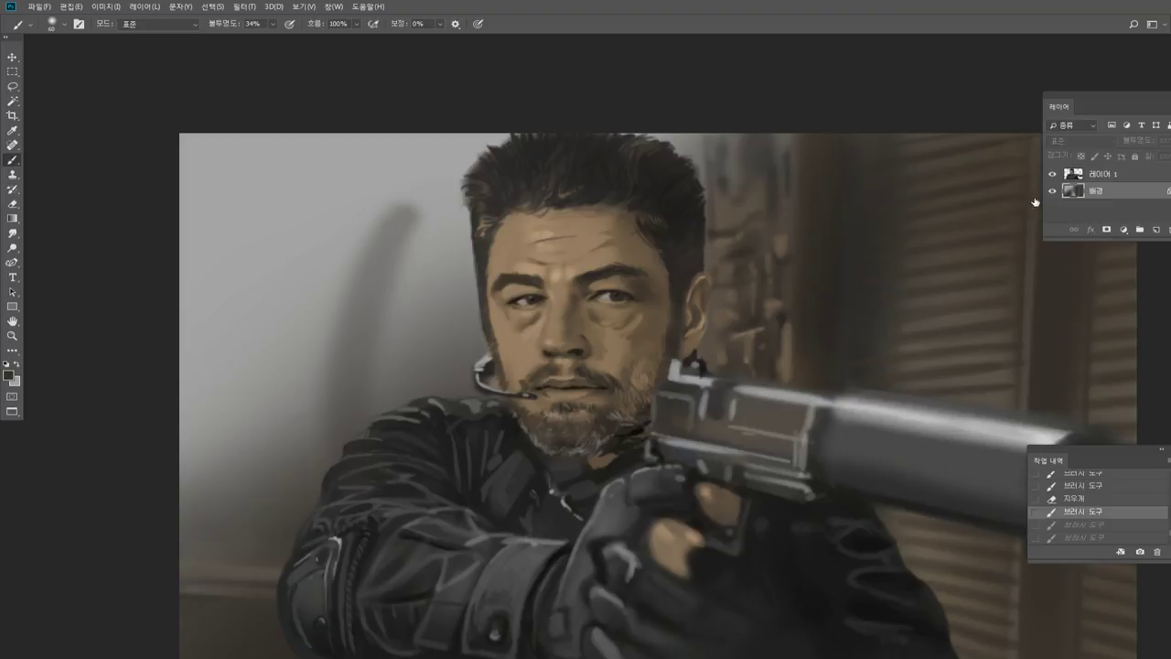
drag(412, 234, 471, 361)
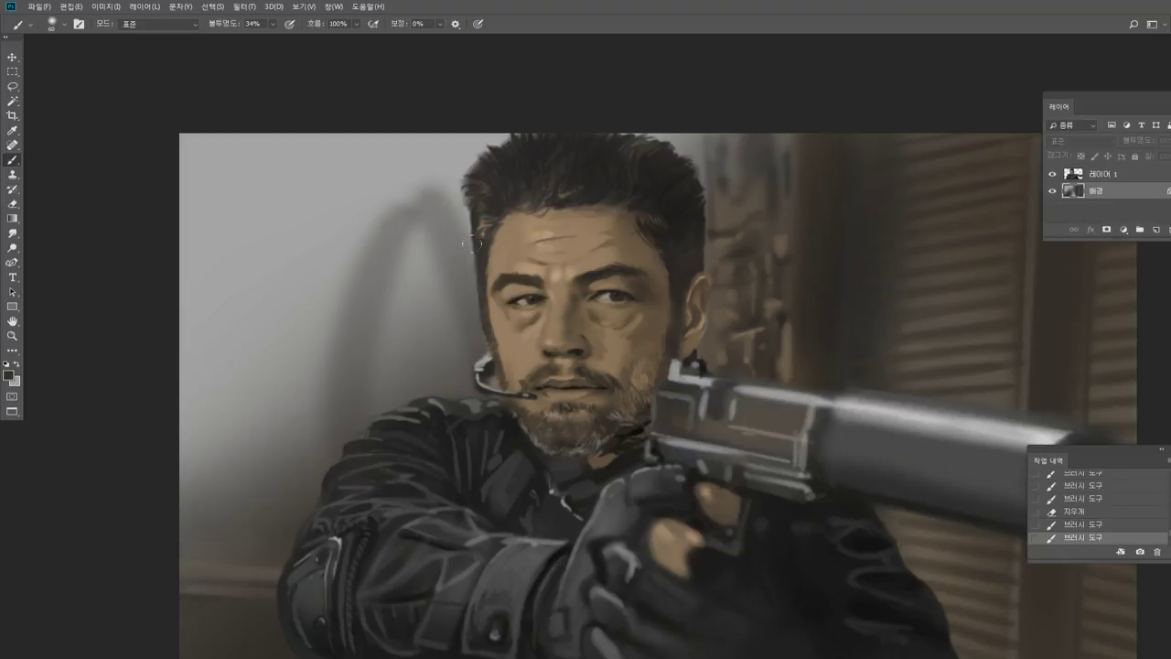
key(ctrl+z)
mouse_move(430, 214)
mouse_down()
mouse_move(478, 360)
mouse_move(424, 222)
mouse_move(389, 244)
mouse_move(320, 453)
mouse_up()
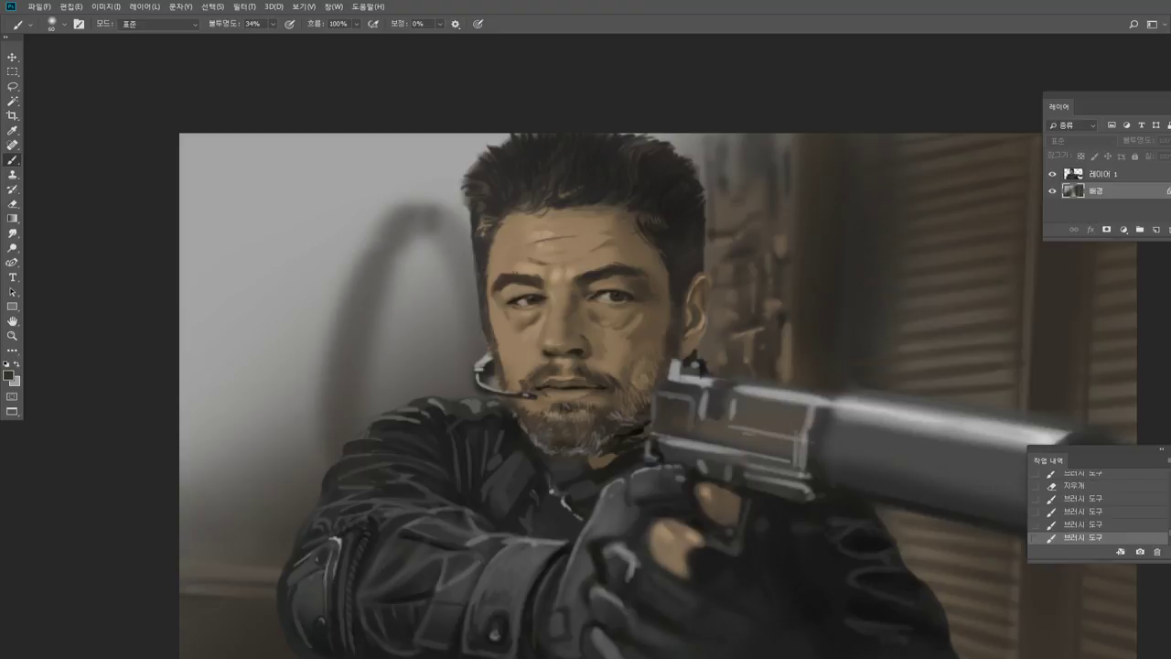
mouse_move(380, 240)
mouse_down()
mouse_move(453, 229)
mouse_move(457, 244)
mouse_up()
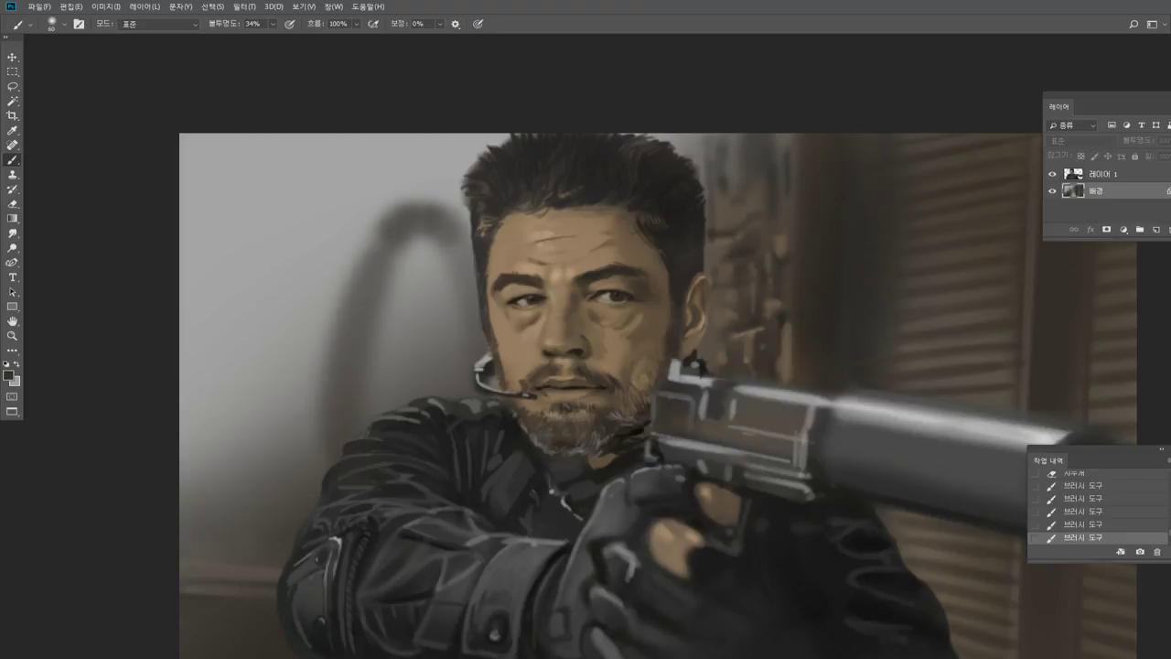
Darken the backdrop's upper corner around a rounded light area beside the head, and shade its outer side with a 200 px brush.
drag(175, 240, 363, 143)
mouse_move(172, 260)
mouse_down()
mouse_move(361, 144)
mouse_move(426, 137)
mouse_up()
drag(352, 136, 447, 139)
drag(299, 135, 481, 155)
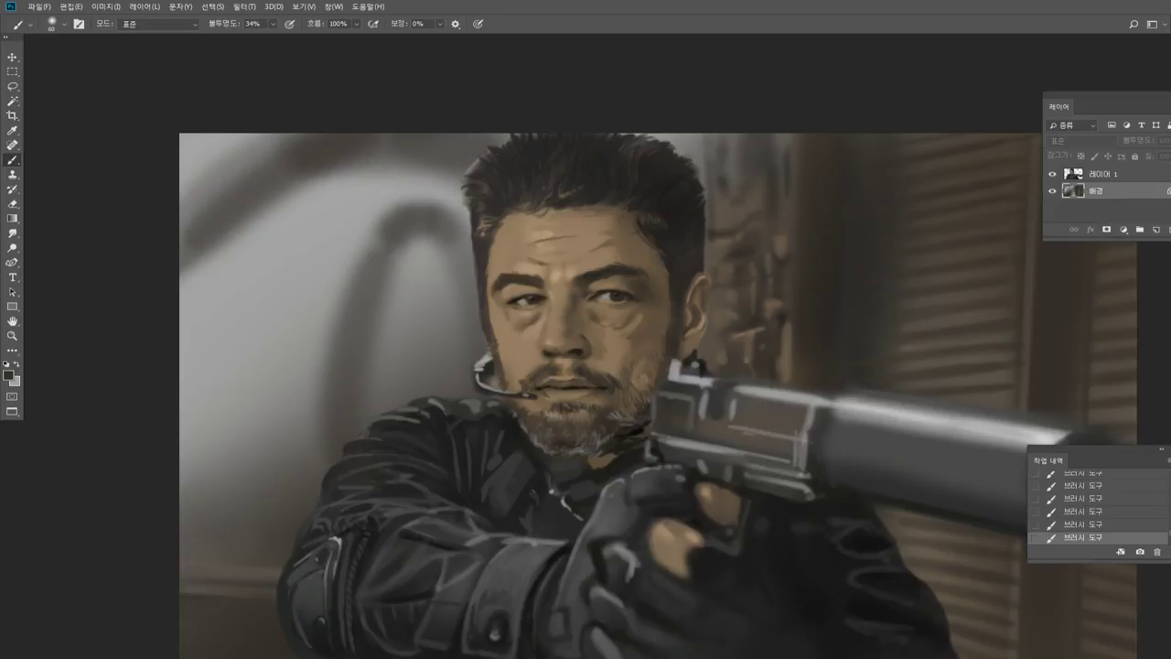
mouse_move(440, 147)
mouse_down()
mouse_move(308, 113)
mouse_move(197, 174)
mouse_move(157, 149)
mouse_move(261, 146)
mouse_move(190, 125)
mouse_move(139, 150)
mouse_move(206, 124)
mouse_move(174, 194)
mouse_move(196, 261)
mouse_move(186, 280)
mouse_move(154, 286)
mouse_move(197, 357)
mouse_up()
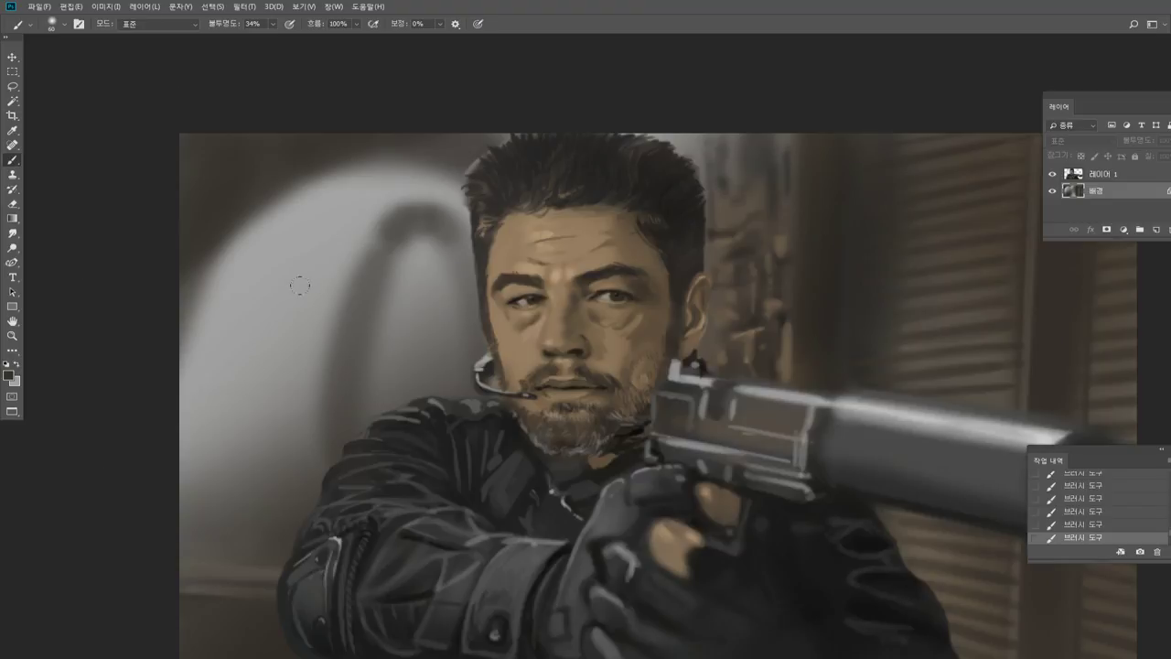
drag(197, 293, 210, 448)
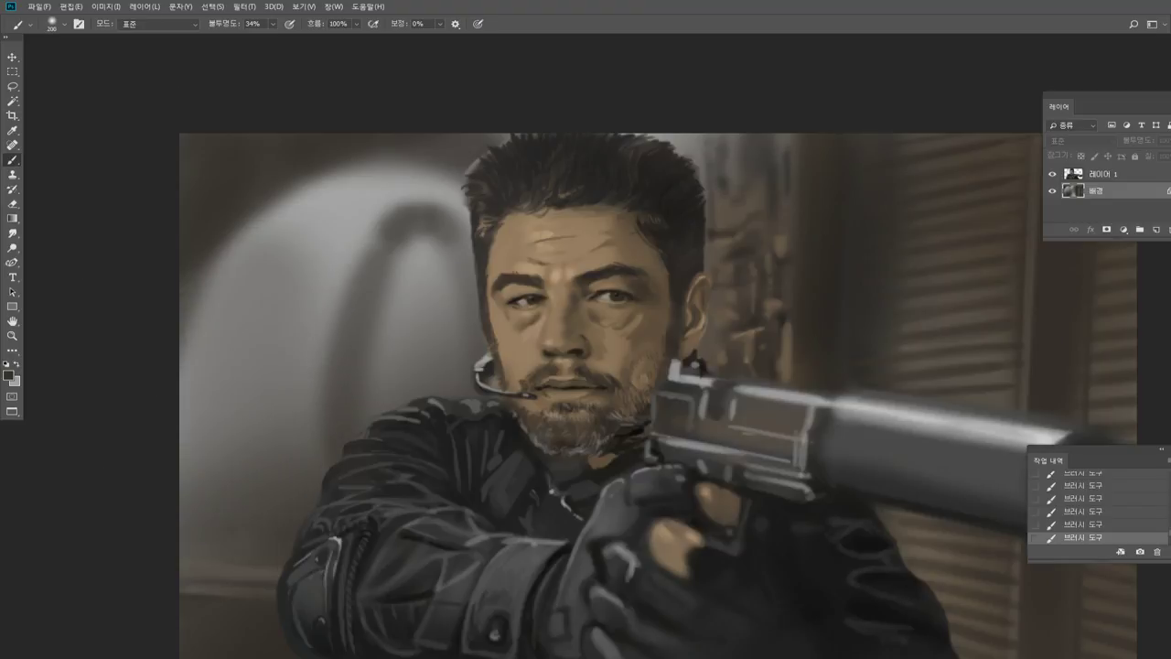
Shade the outer side of the rounded light area with the 200 px brush, and add a faint dark patch inside it at 46% opacity.
drag(258, 240, 238, 453)
drag(334, 215, 286, 320)
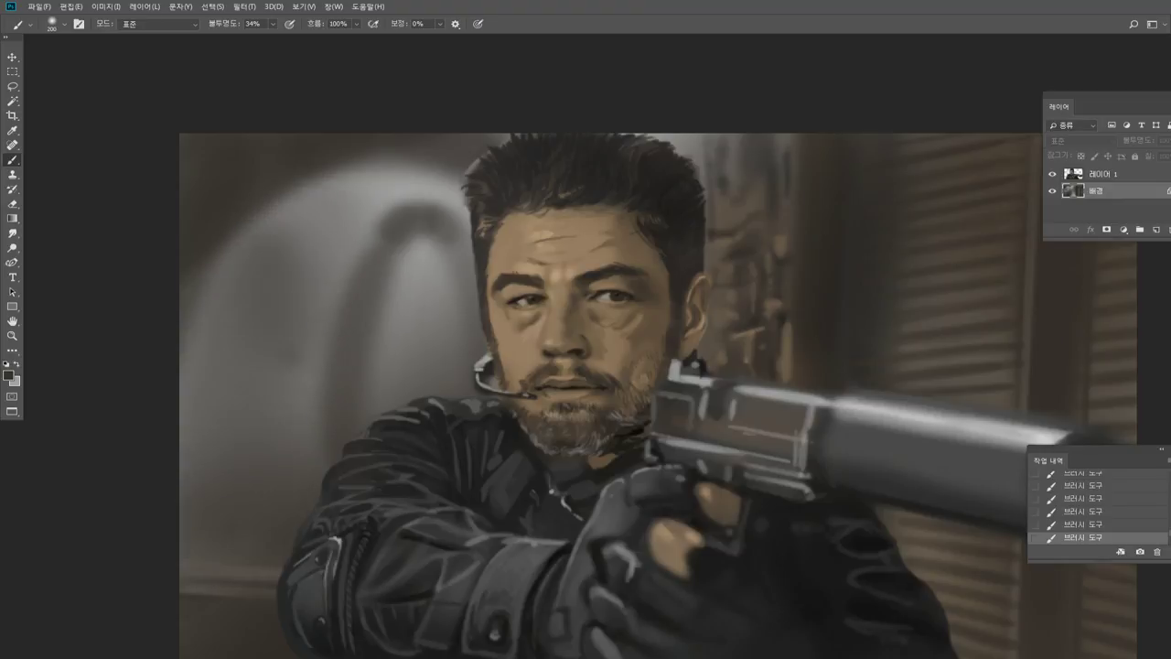
alt+click(331, 209)
click(272, 24)
drag(272, 38, 281, 40)
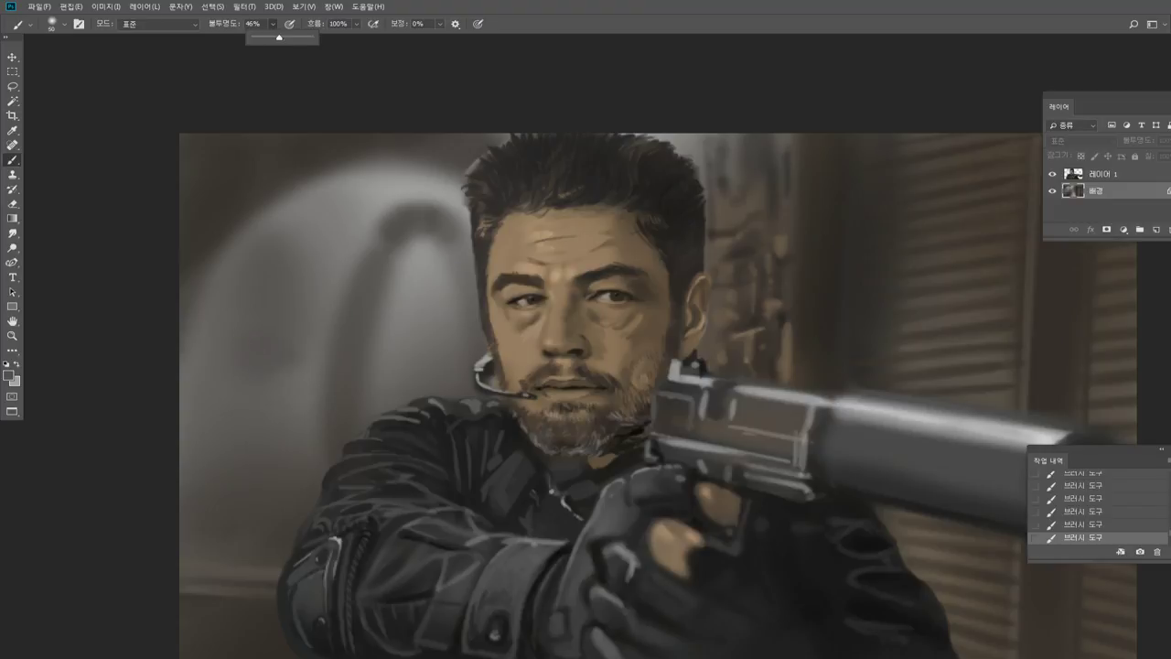
click(243, 317)
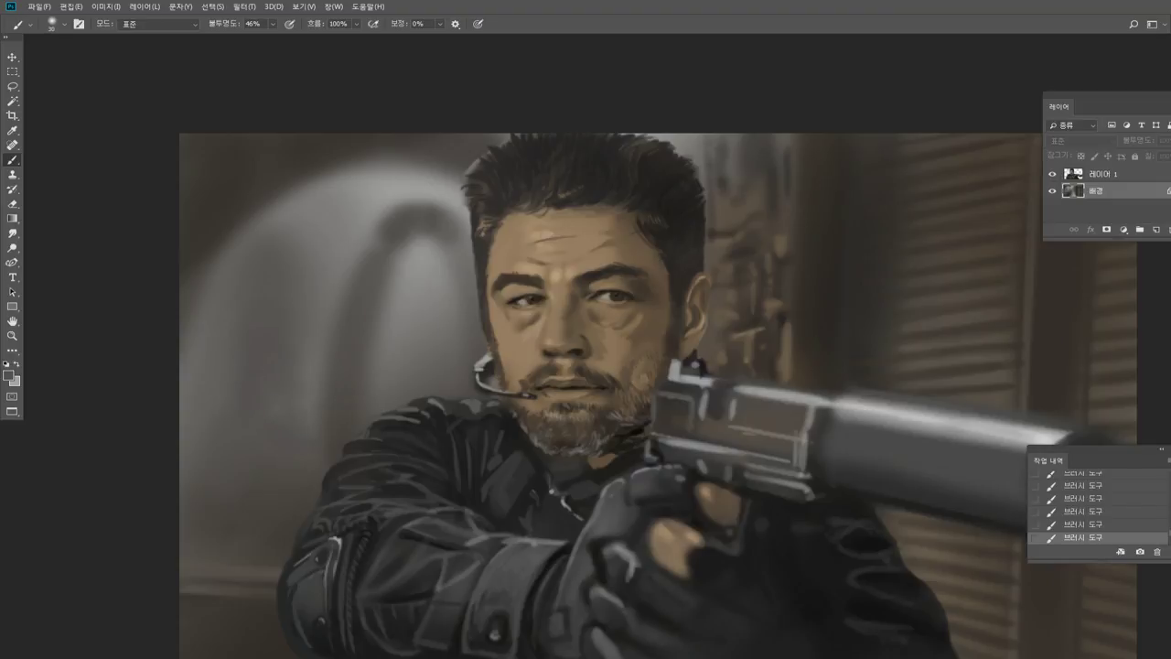
Paint a dark patch and pale streaks on the backdrop beside the shoulder and upper arm, using a small brush at 46% opacity.
alt+click(411, 413)
drag(279, 417, 307, 432)
alt+click(284, 412)
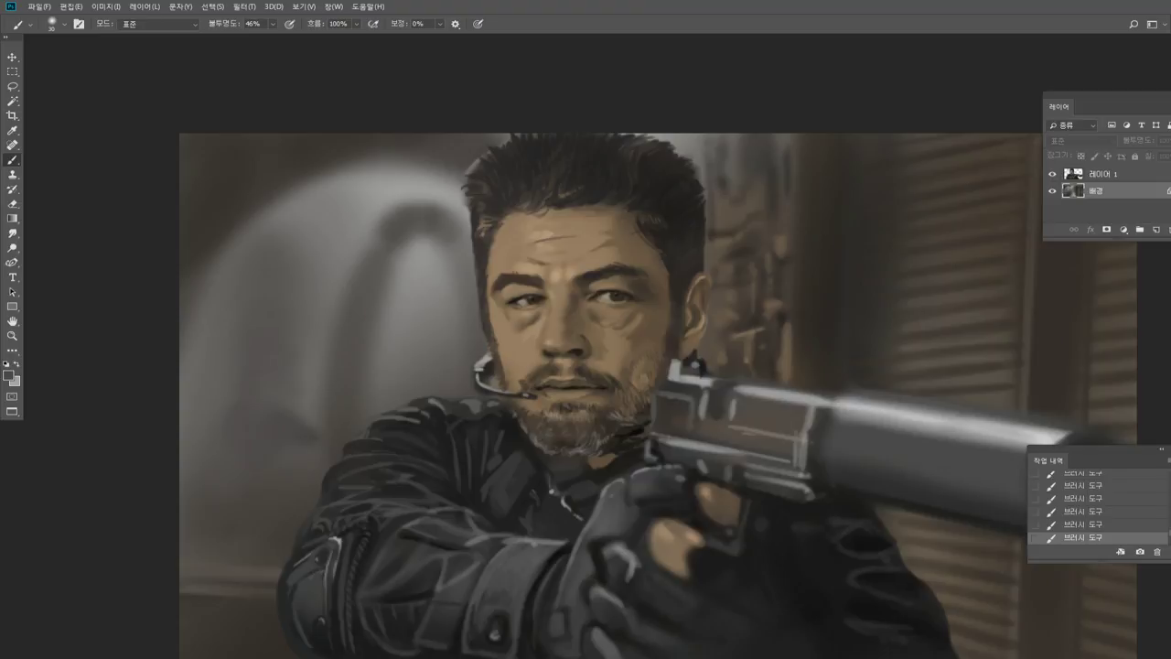
alt+click(308, 383)
drag(245, 469, 283, 492)
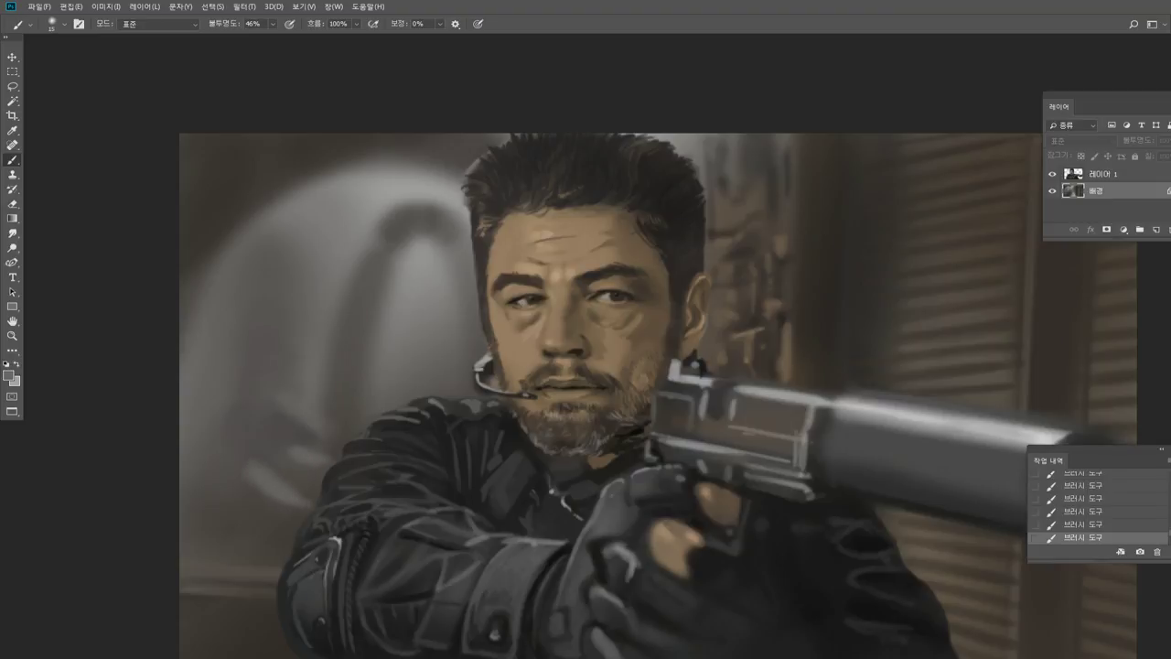
mouse_move(232, 541)
mouse_down()
mouse_move(213, 554)
mouse_move(293, 543)
mouse_up()
Try a long dark vertical stroke through the outer part of the light backdrop with a 35 px brush at 46% opacity, and undo it.
key(bracketright)
key(bracketright)
key(bracketright)
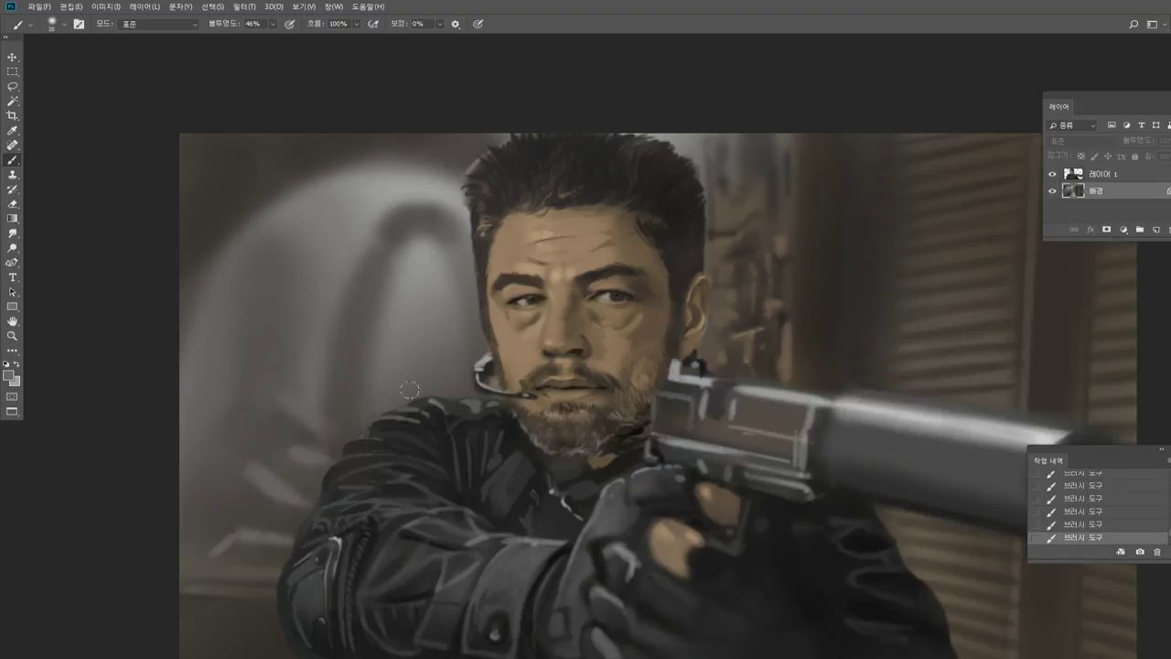
alt+click(439, 410)
drag(252, 325, 224, 517)
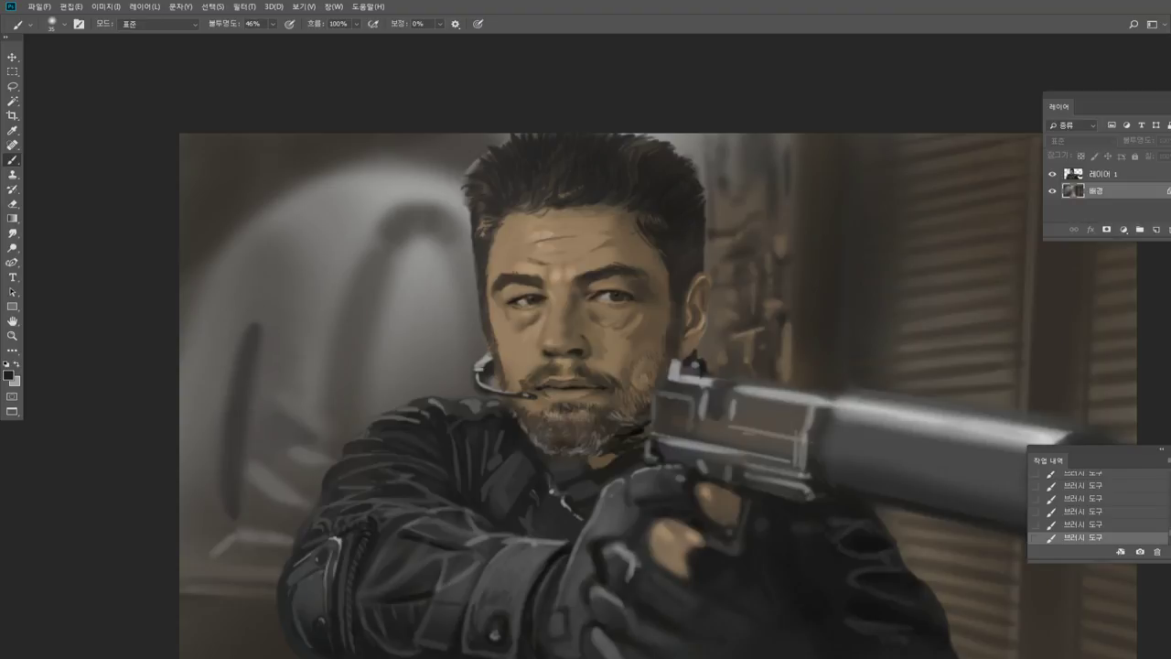
key(ctrl+z)
Blend sampled backdrop tones softly into the light area beside the arch with a 40 px brush at 8% opacity.
drag(271, 26, 253, 43)
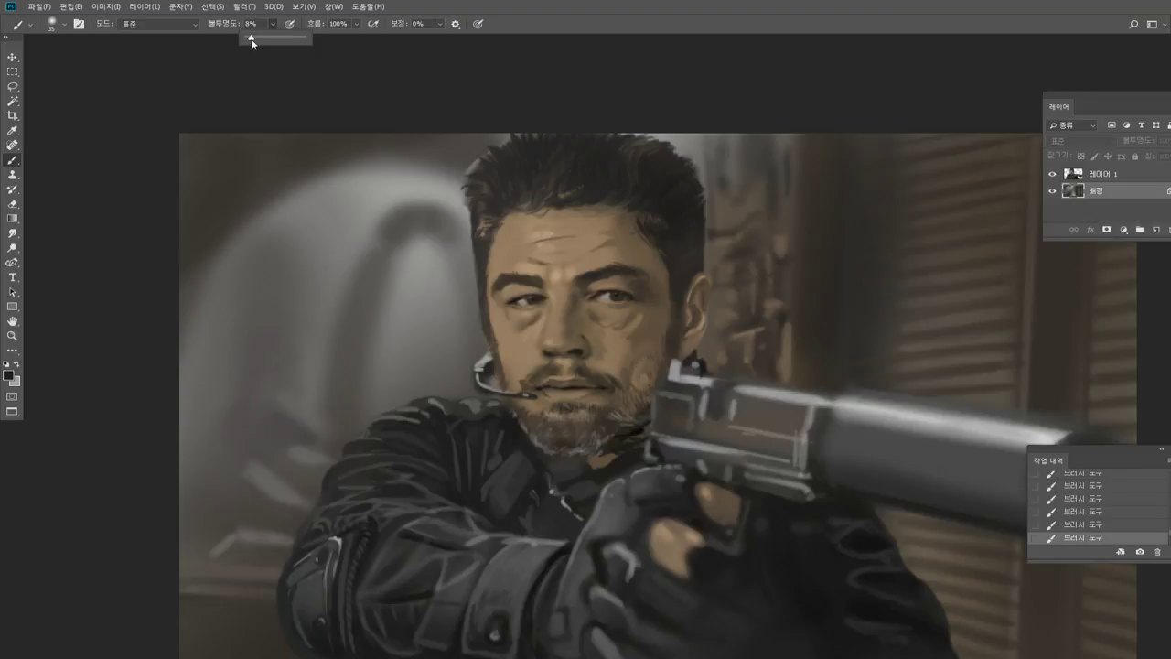
alt+click(216, 198)
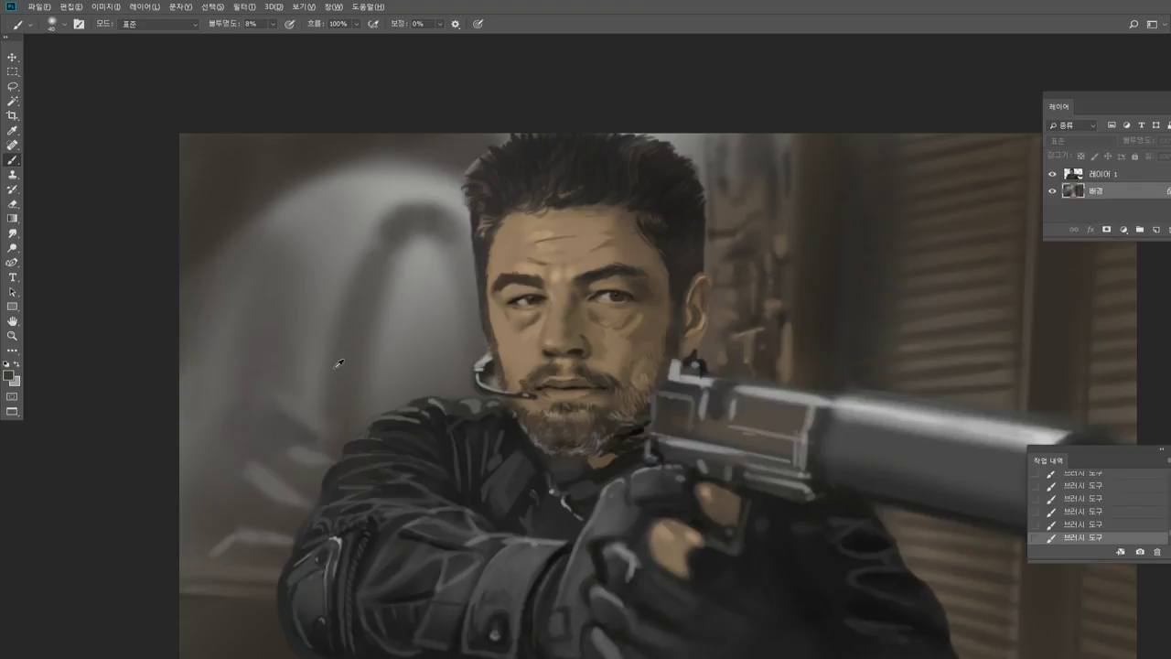
alt+click(403, 400)
alt+click(278, 357)
Darken the outer edge of the rounded light area with a sampled dark tone at 40% opacity.
click(272, 24)
drag(269, 38, 289, 39)
alt+click(228, 218)
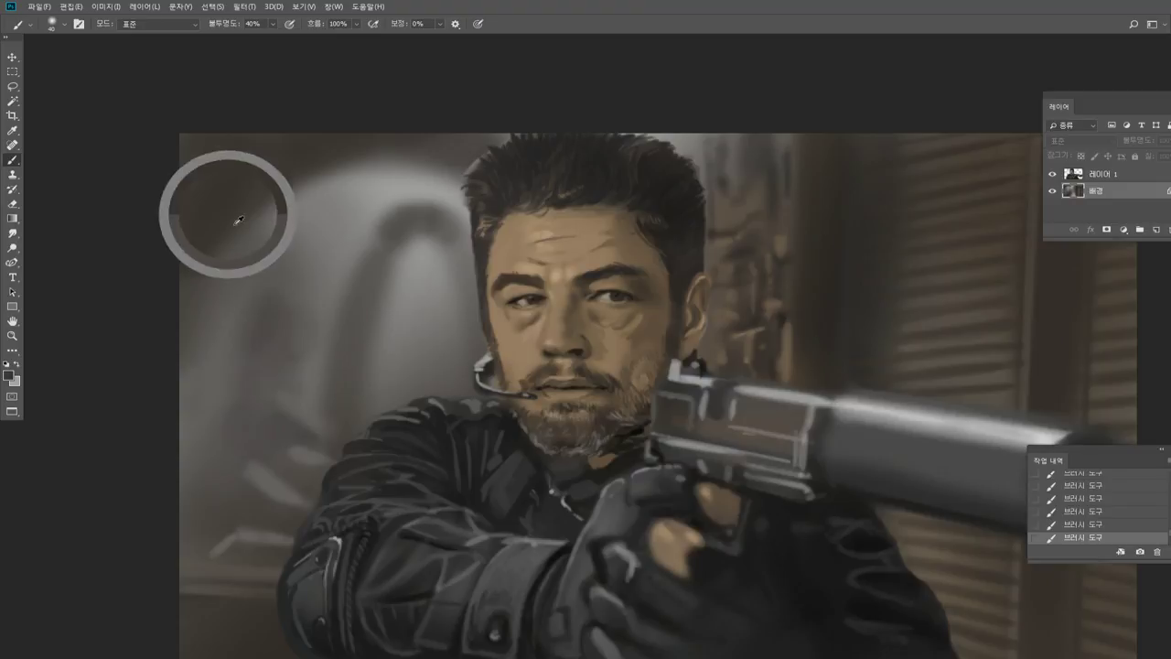
drag(240, 230, 166, 360)
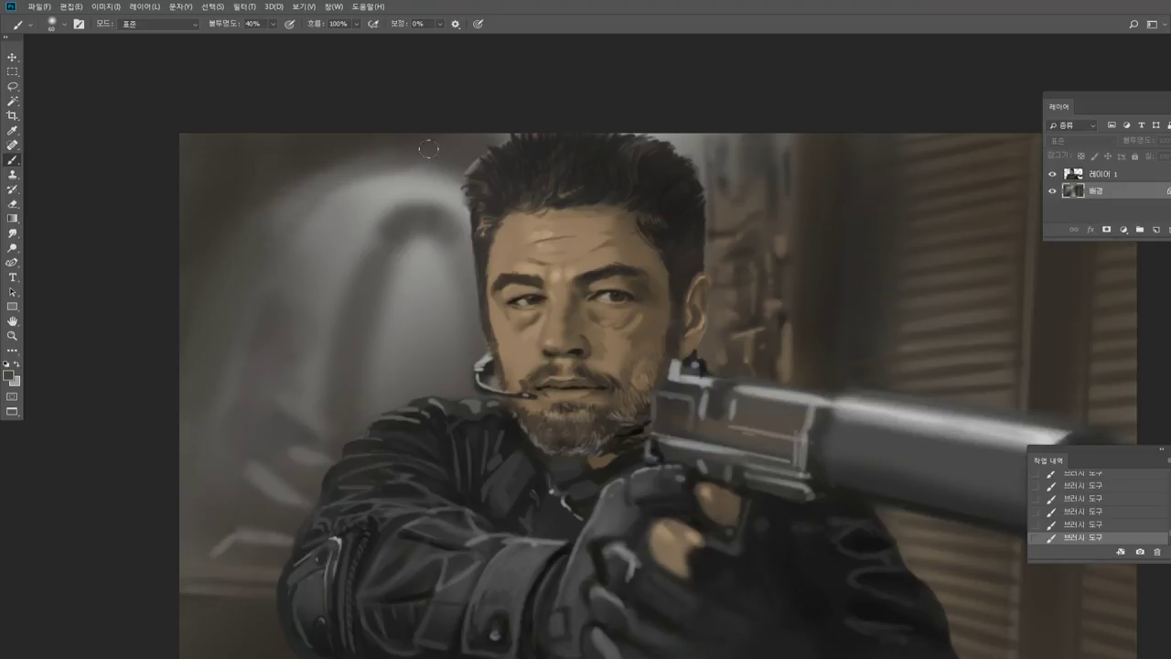
Outline the rounded light area with a thin dark curve running up and over to the hair, using a 15 px brush at 40% opacity.
alt+click(361, 199)
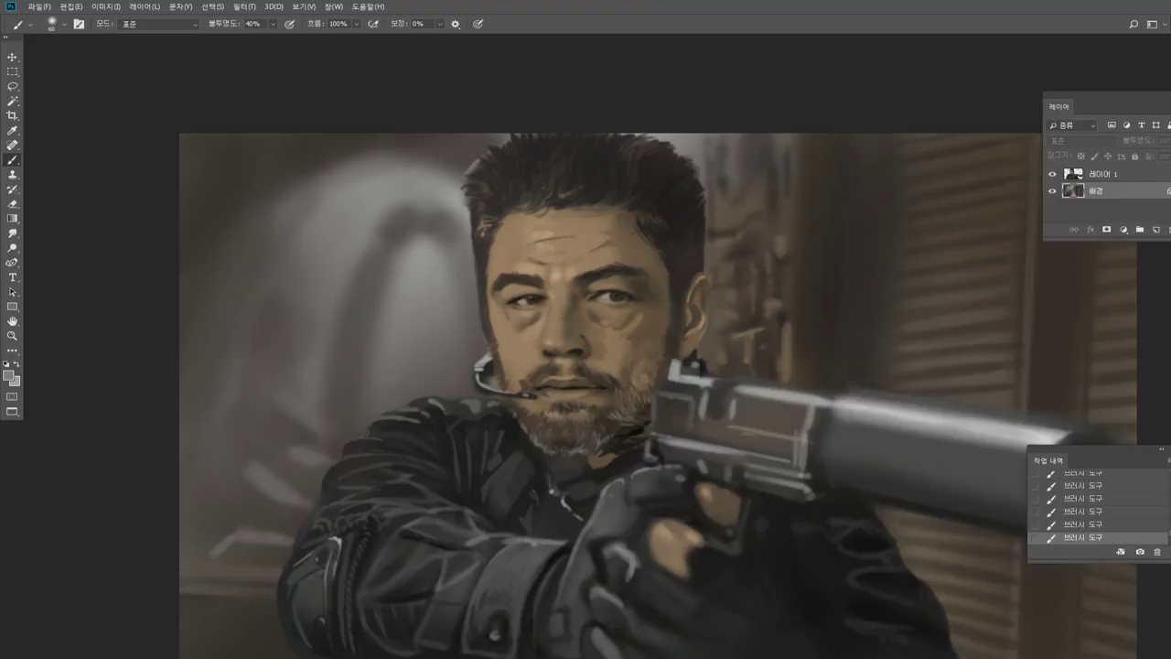
alt+click(395, 219)
key(bracketleft)
mouse_move(266, 223)
mouse_down()
mouse_move(335, 183)
mouse_move(386, 172)
mouse_move(430, 180)
mouse_up()
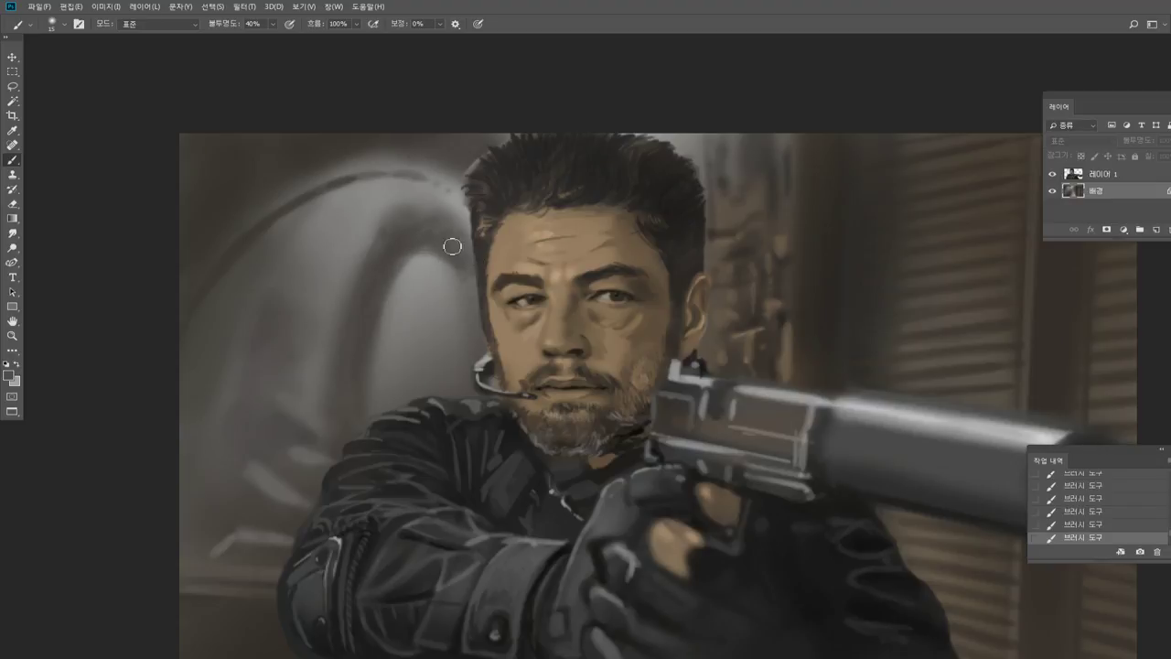
Paint a small dark figure silhouette inside the inner arch, building head, torso, arm and legs with a 20–30 px brush at 40% opacity.
click(426, 299)
key(bracketright)
click(426, 288)
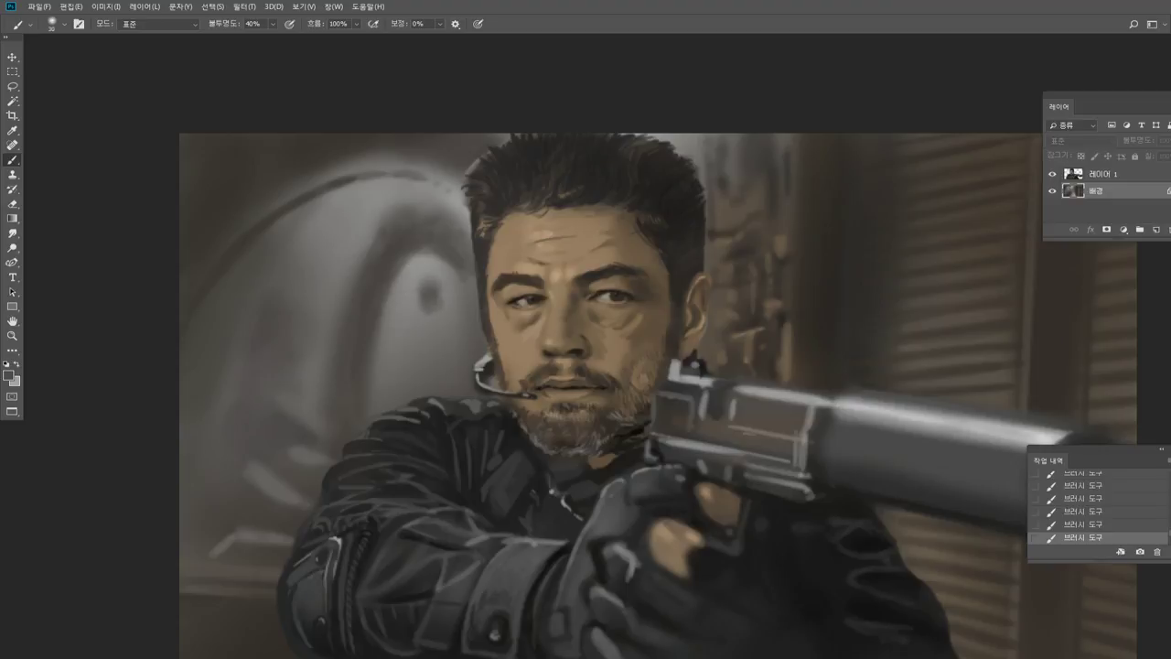
click(429, 291)
click(427, 317)
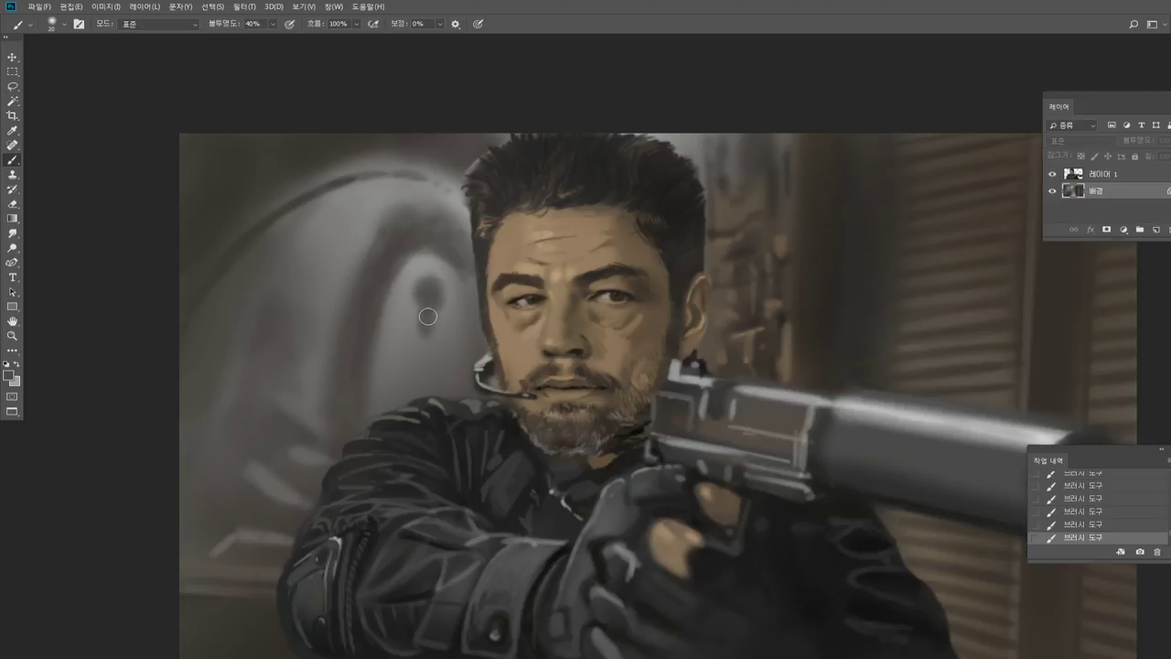
mouse_move(419, 324)
mouse_down()
mouse_move(387, 351)
mouse_move(416, 349)
mouse_move(399, 394)
mouse_move(389, 361)
mouse_up()
key([)
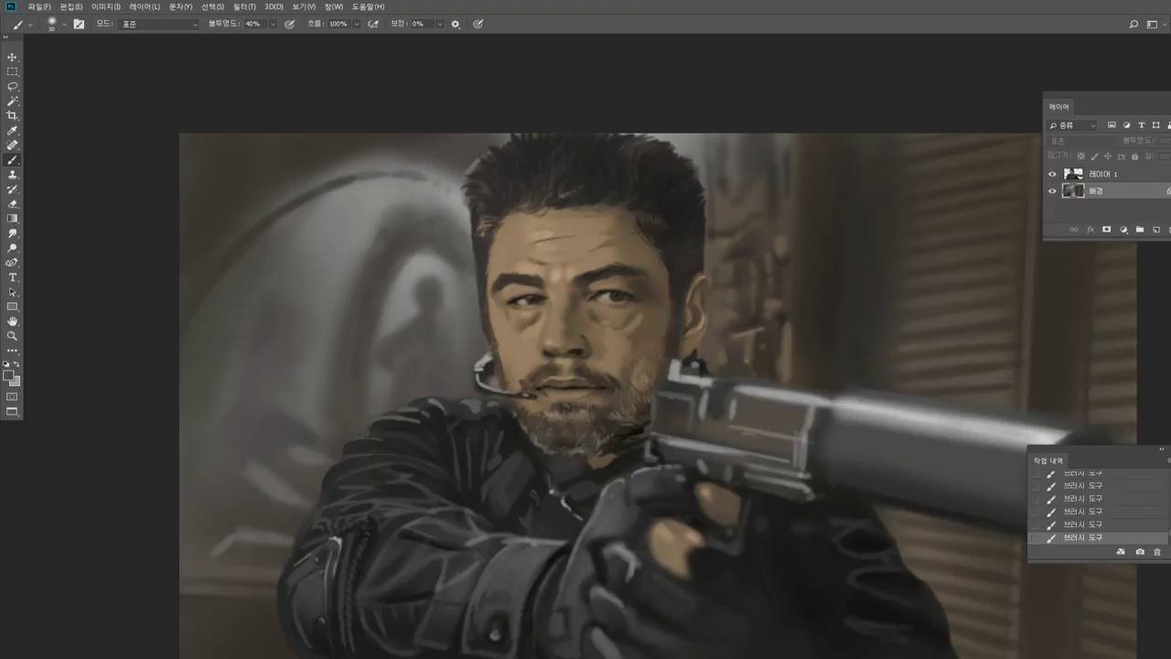
click(445, 376)
Refine the small silhouette's contours by painting sampled light backdrop tone around its head, arms and legs.
key(bracketleft)
alt+click(404, 286)
drag(424, 289, 428, 290)
mouse_move(445, 322)
mouse_down()
mouse_move(455, 336)
mouse_move(457, 322)
mouse_up()
Paint short light bands across the inner arch's leg to suggest brickwork, using a 10 px brush at 40% opacity.
key(bracketleft)
key(bracketleft)
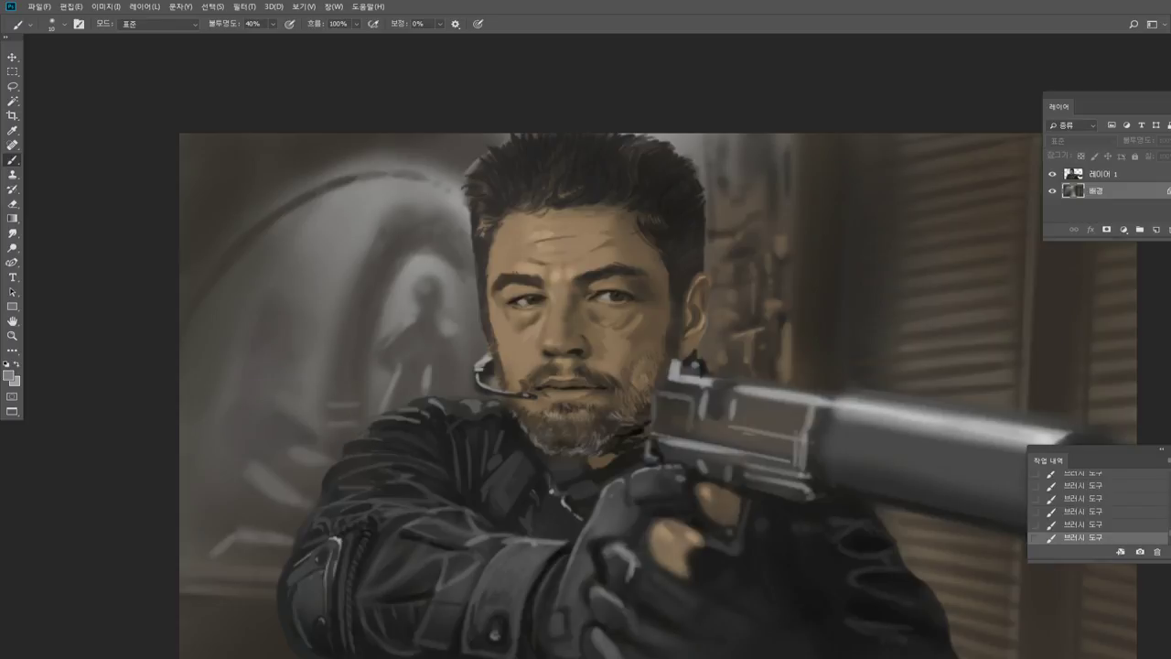
mouse_move(333, 392)
mouse_down()
mouse_move(362, 391)
mouse_move(365, 377)
mouse_up()
drag(337, 341, 364, 341)
Add a light keystone at the inner arch's top and small touches around the arch, raising the brush opacity to 75%.
alt+click(430, 189)
alt+click(423, 191)
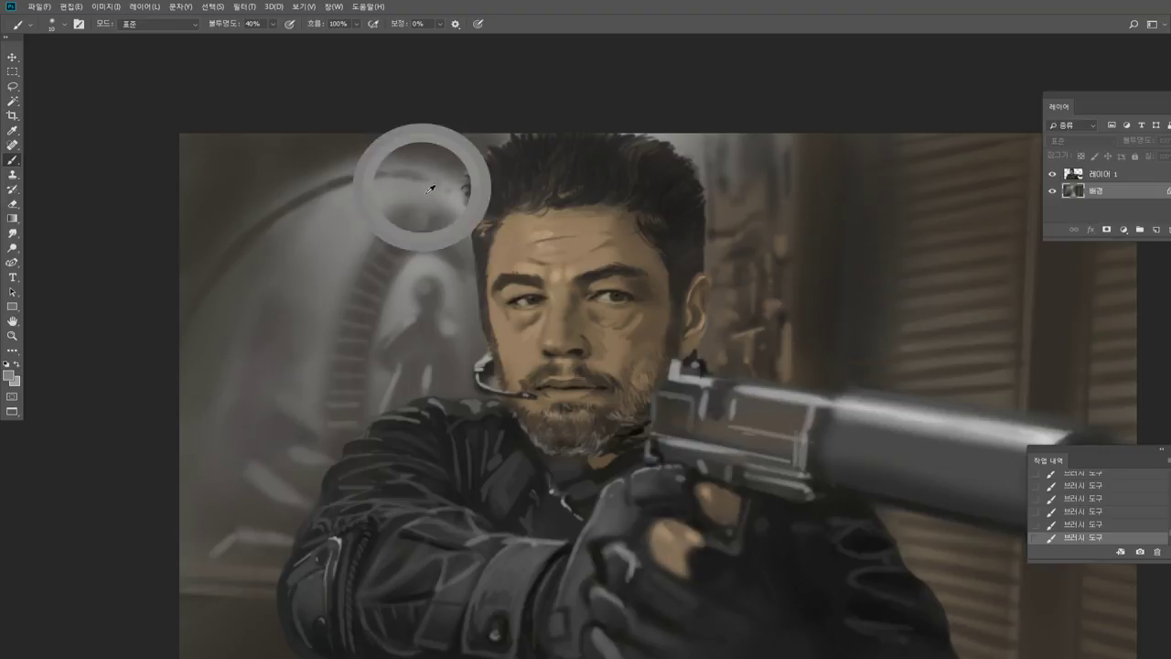
drag(415, 230, 431, 225)
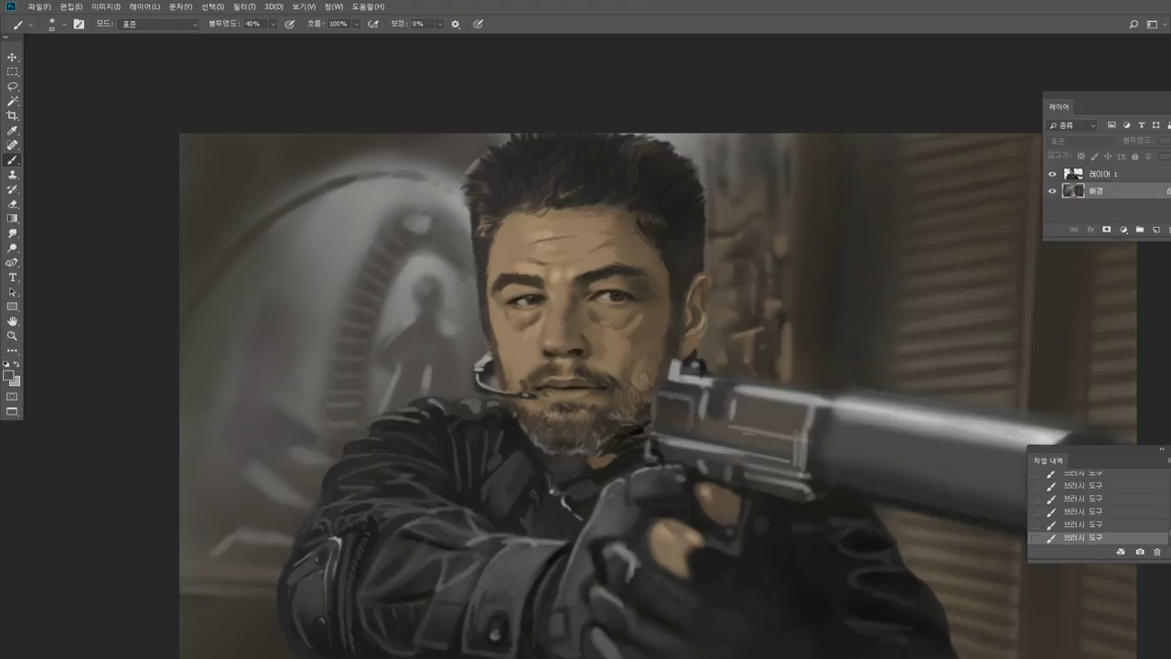
click(394, 305)
drag(272, 24, 279, 40)
drag(347, 233, 348, 232)
Merge all visible layers into a single background layer.
drag(1114, 102, 910, 122)
click(985, 144)
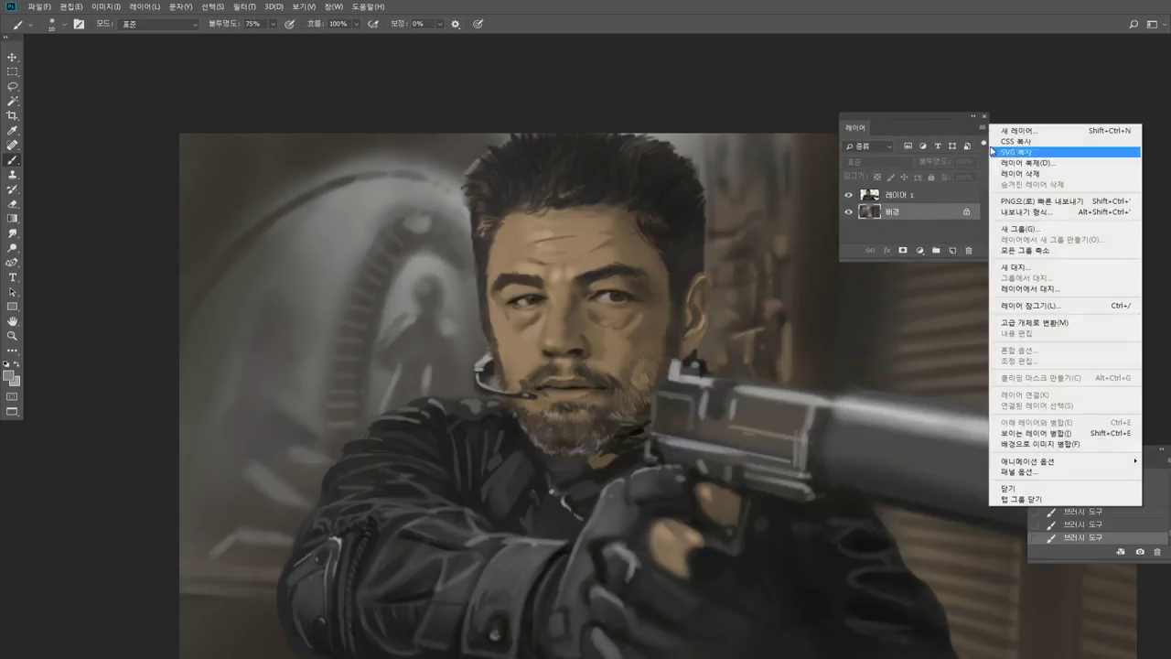
click(1039, 437)
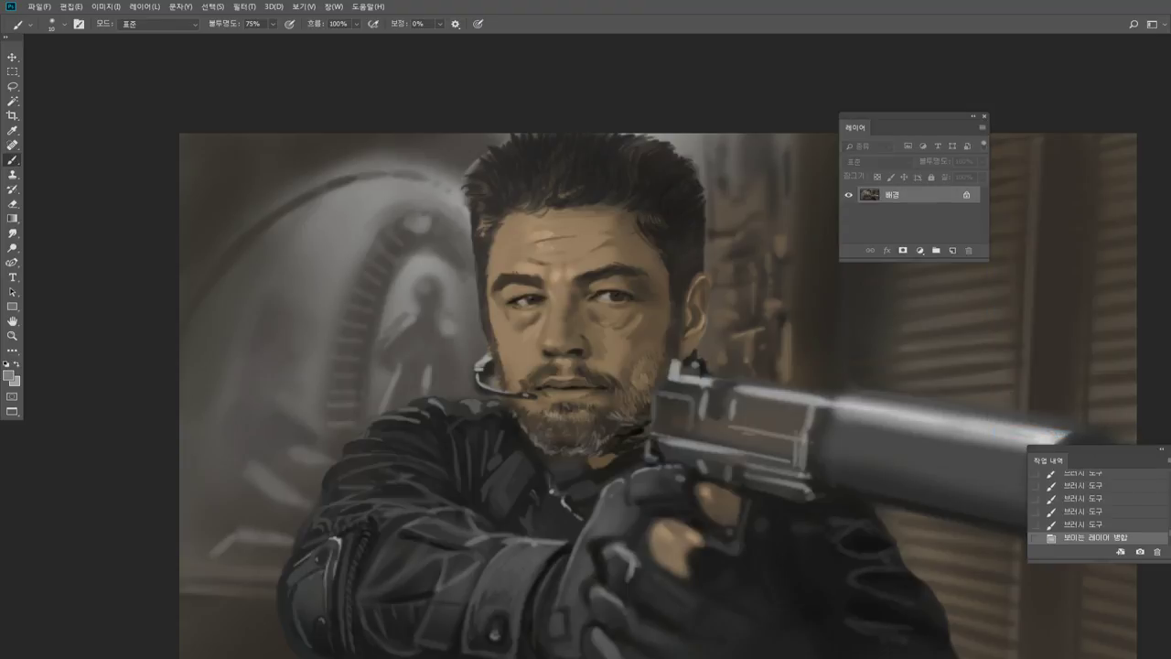
Add small strokes between the inner and outer arches near the hair with a 10 px brush at 75% opacity.
drag(413, 196, 437, 206)
drag(431, 207, 445, 208)
mouse_move(439, 203)
mouse_down()
mouse_move(469, 202)
mouse_move(427, 206)
mouse_up()
alt+click(427, 195)
alt+click(459, 234)
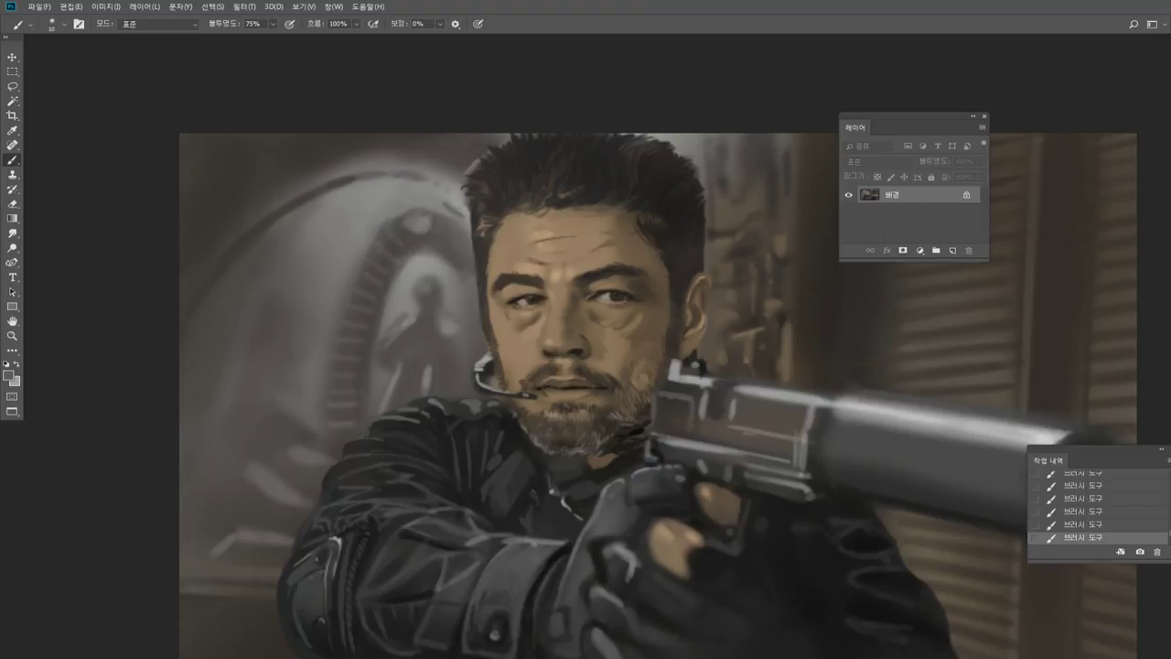
Define the outer arch's rim up to the hair with sampled light and dark backdrop tones at 75% opacity.
alt+click(458, 211)
alt+click(414, 178)
alt+click(326, 158)
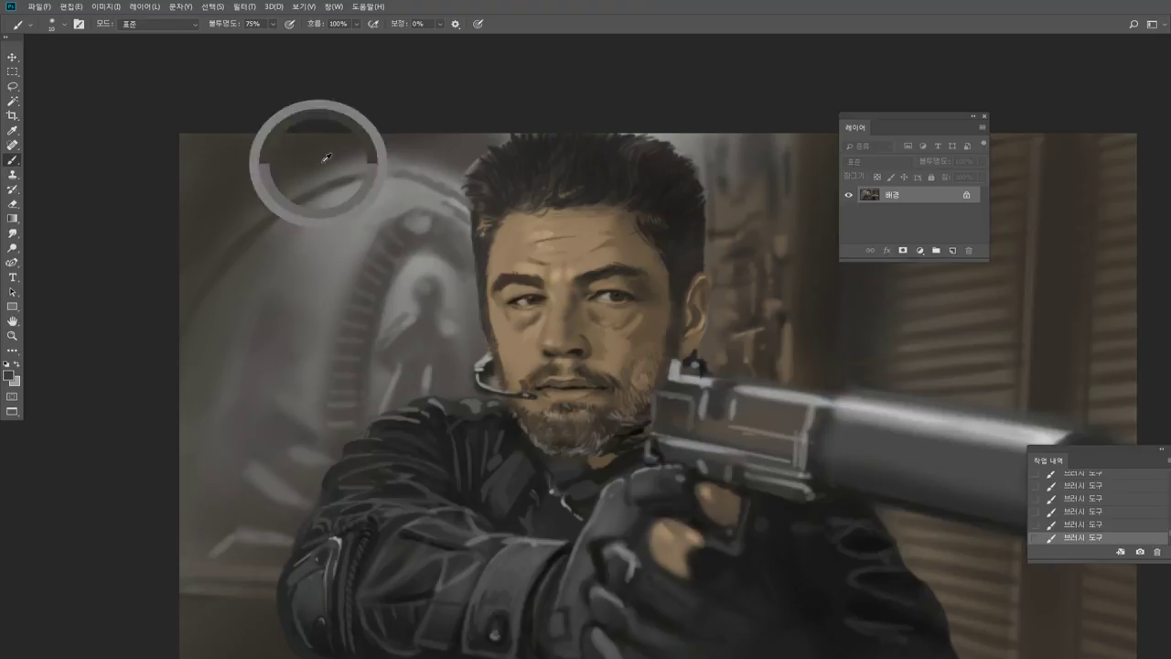
alt+click(465, 163)
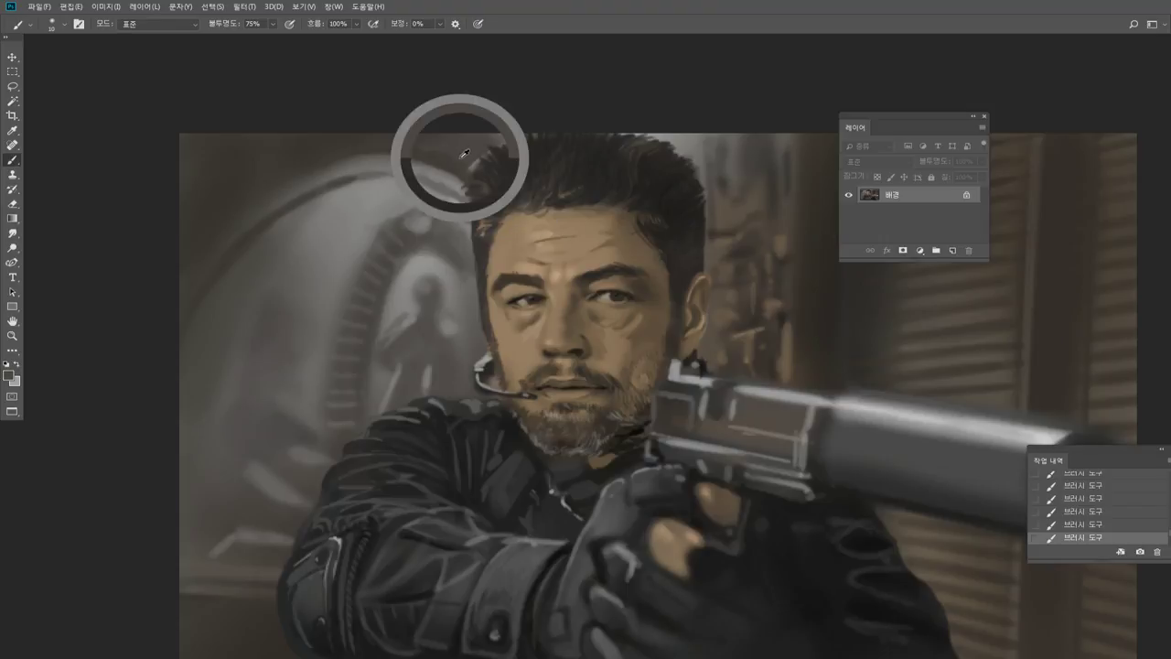
alt+click(462, 146)
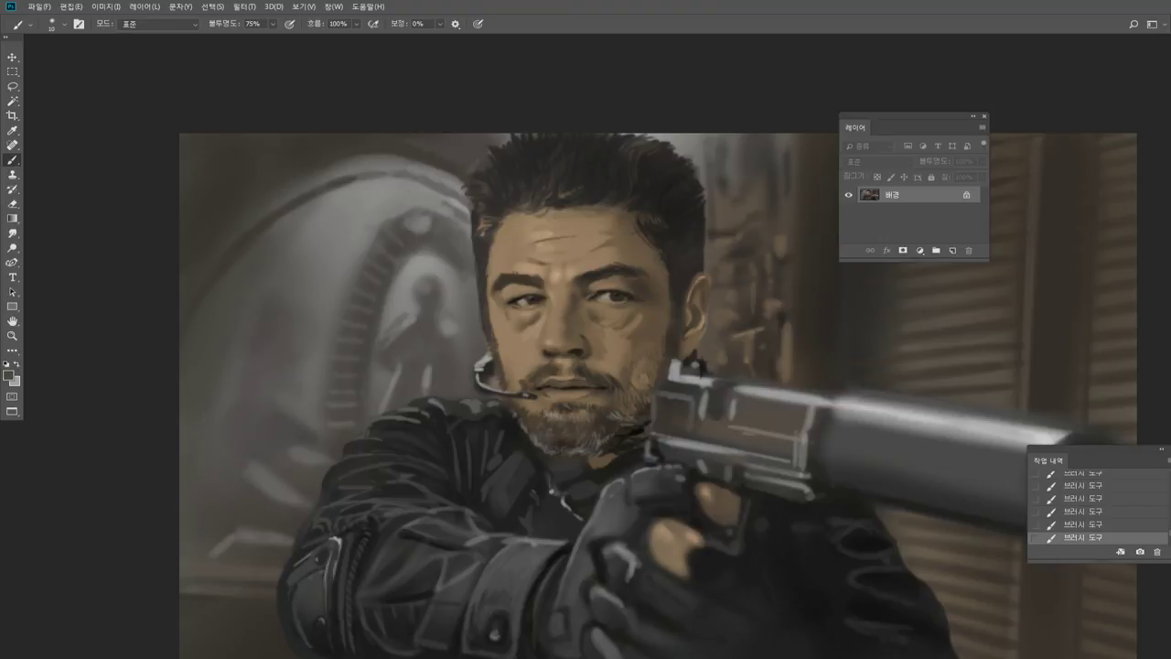
Burn the backdrop's outer side and upper corner around the arch, using the Burn tool on midtones at 67% exposure.
click(12, 248)
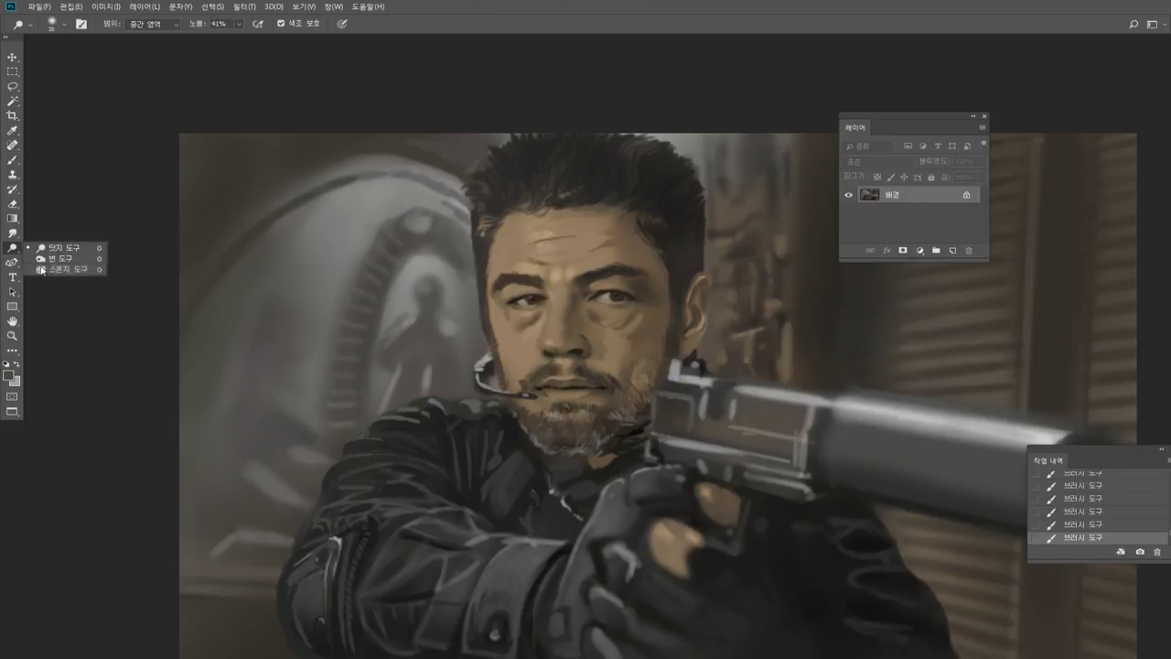
click(63, 260)
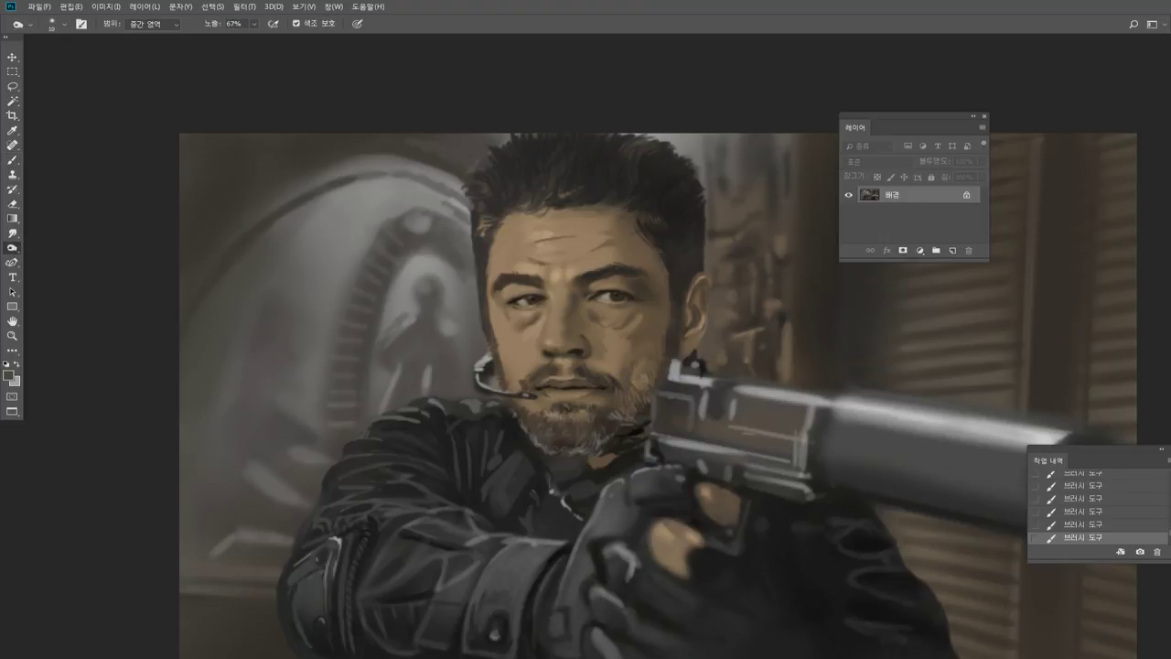
drag(229, 247, 215, 521)
drag(206, 315, 215, 613)
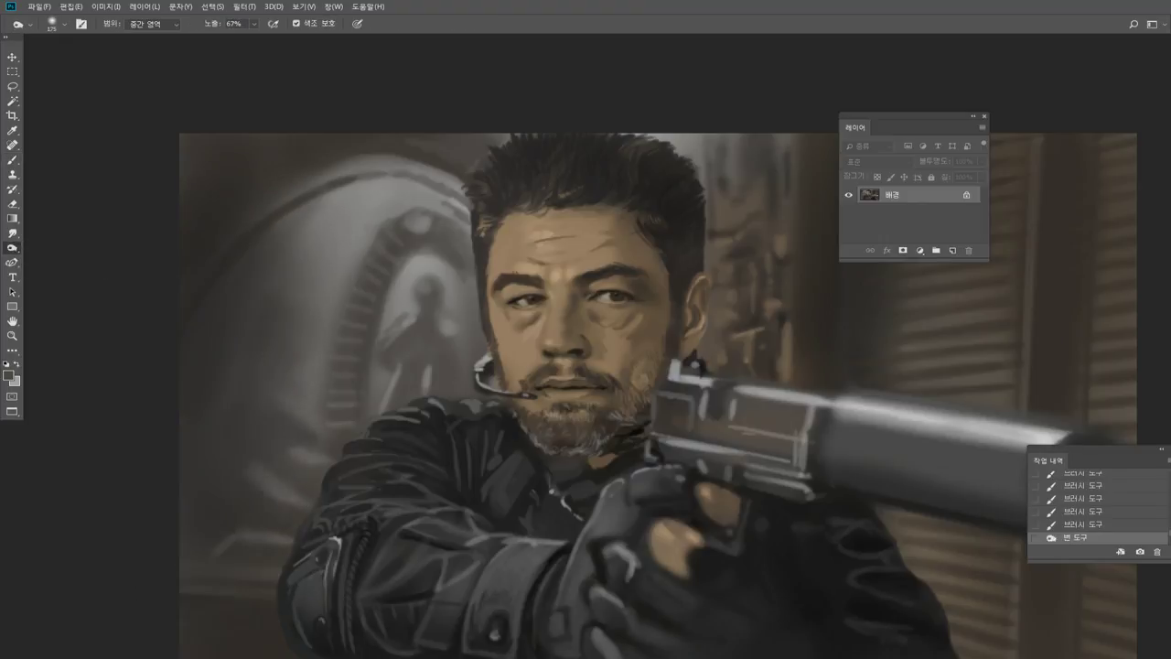
key(bracketleft)
key(bracketleft)
drag(302, 229, 275, 274)
drag(128, 117, 183, 143)
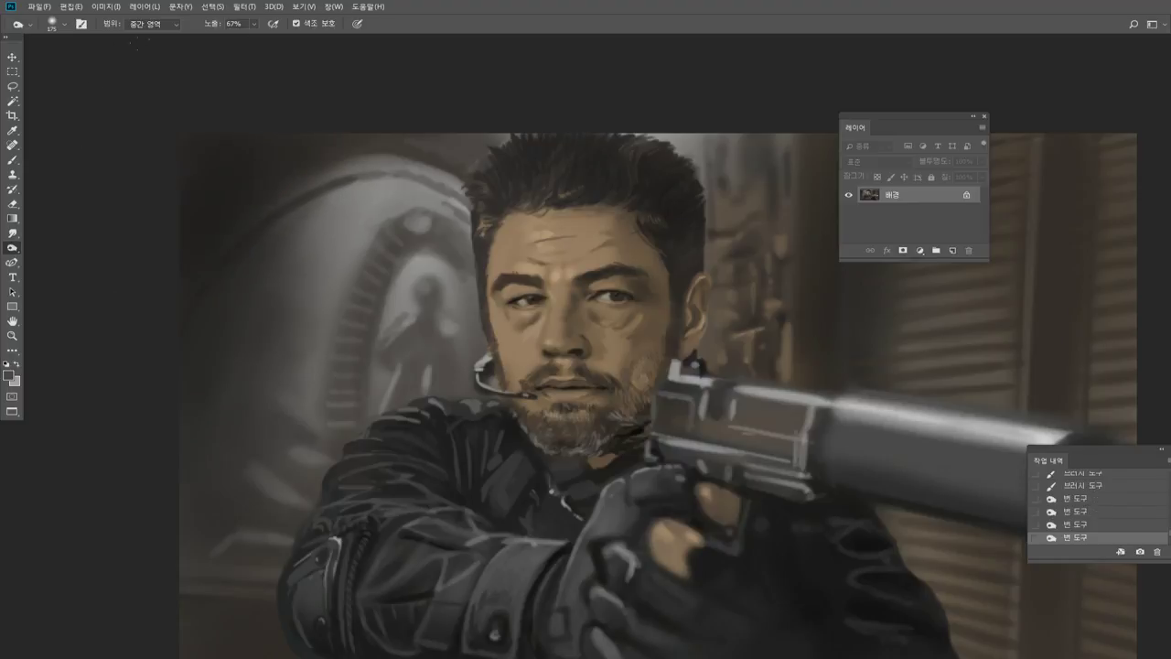
drag(142, 55, 192, 147)
Burn the outer arch's top toward the hair with a 45 px brush at 67% exposure.
key(bracketleft)
key(bracketleft)
drag(368, 169, 412, 183)
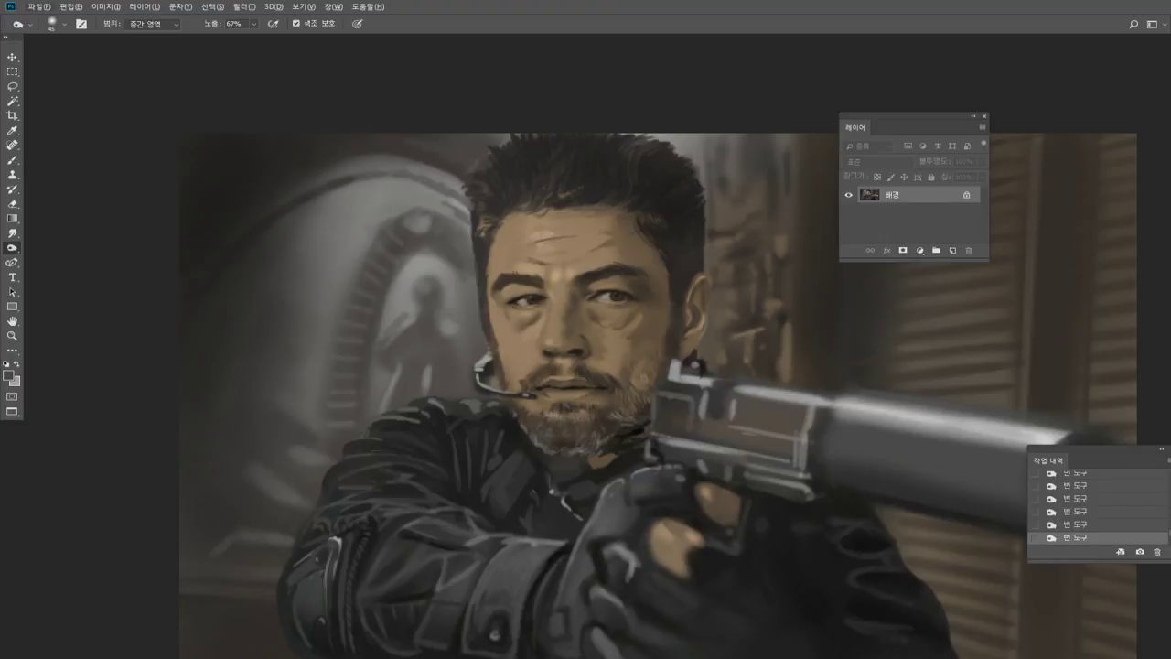
Brush a pale highlight onto the top of the outer arch's rim with a 25 px brush at 75% opacity.
click(9, 161)
alt+click(388, 196)
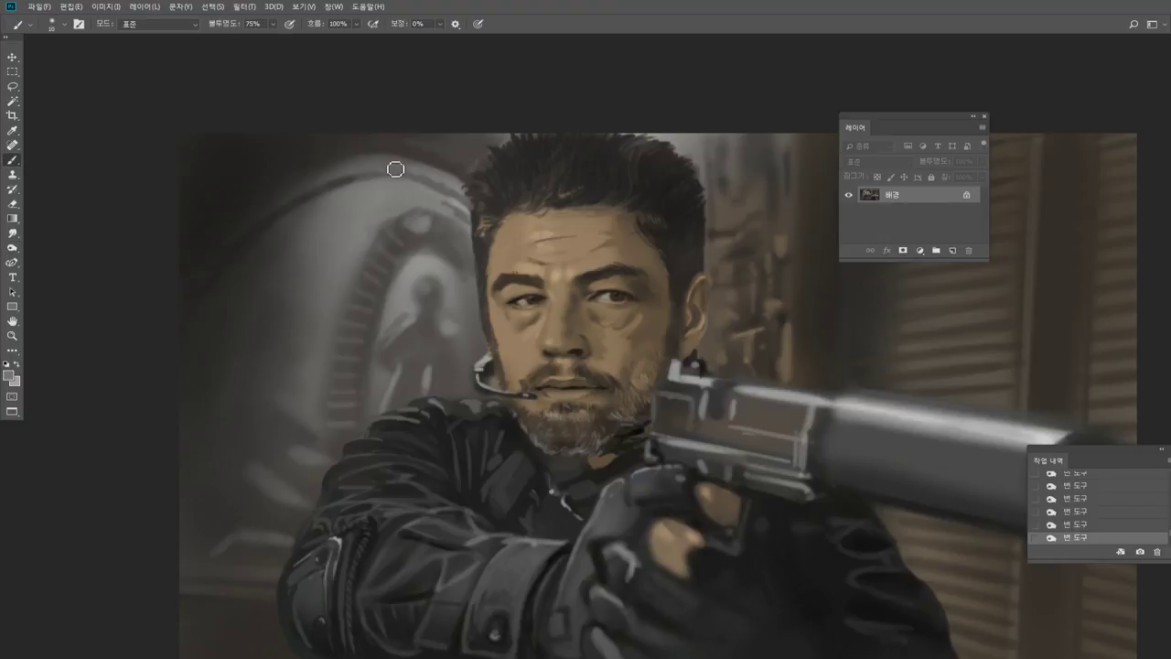
key(bracketright)
key(bracketright)
key(bracketright)
drag(374, 163, 389, 167)
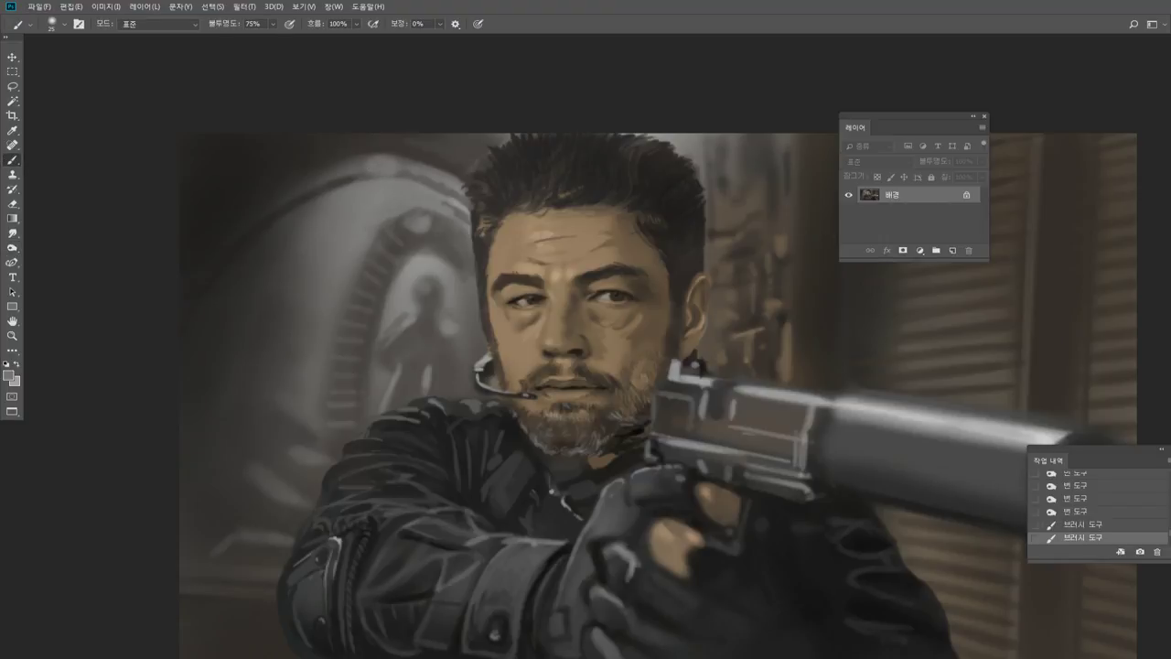
Lighten the inner arch's keystone and the backdrop around the small silhouette's head with a sampled light tone.
key(bracketright)
click(423, 231)
alt+click(409, 273)
drag(409, 273, 405, 273)
mouse_move(404, 273)
mouse_down()
mouse_move(401, 288)
mouse_move(455, 278)
mouse_up()
Burn the backdrop between the small silhouette and the face down to the headset at 67% exposure, undoing the last burn stroke.
click(13, 249)
drag(449, 260, 465, 313)
mouse_move(465, 331)
mouse_down()
mouse_move(466, 375)
mouse_move(474, 370)
mouse_up()
click(470, 375)
key(ctrl+z)
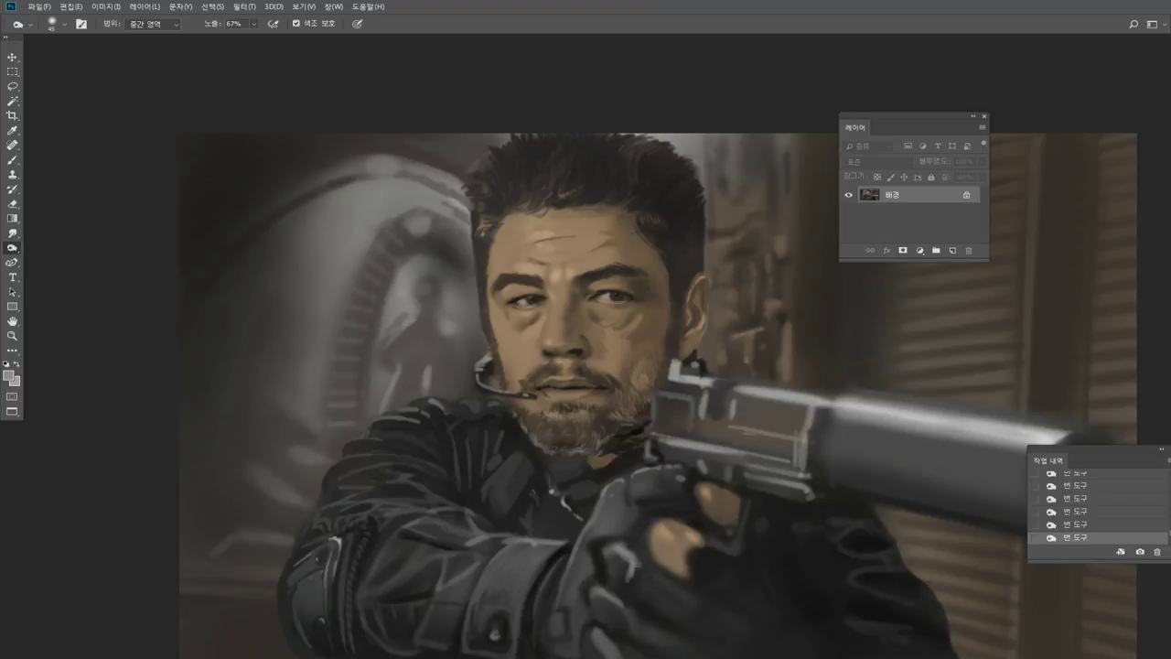
Select the darker skin tones with Color Range, sampling the shaded side of the forehead at a fuzziness of 43.
click(12, 336)
double_click(12, 336)
click(792, 389)
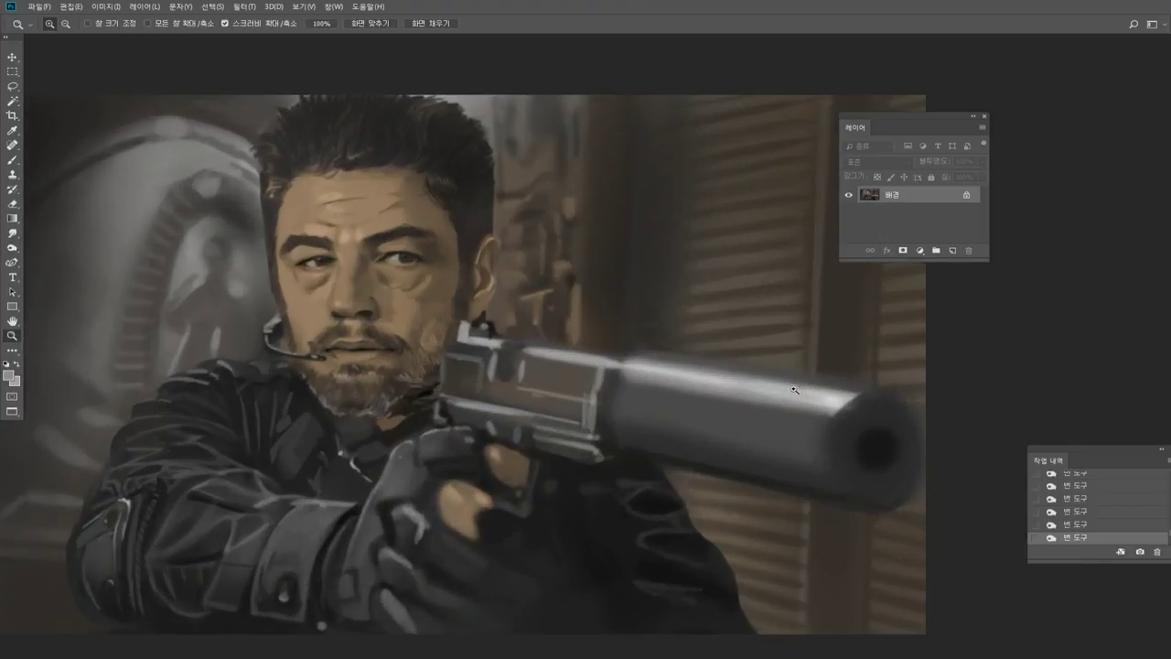
drag(242, 287, 289, 287)
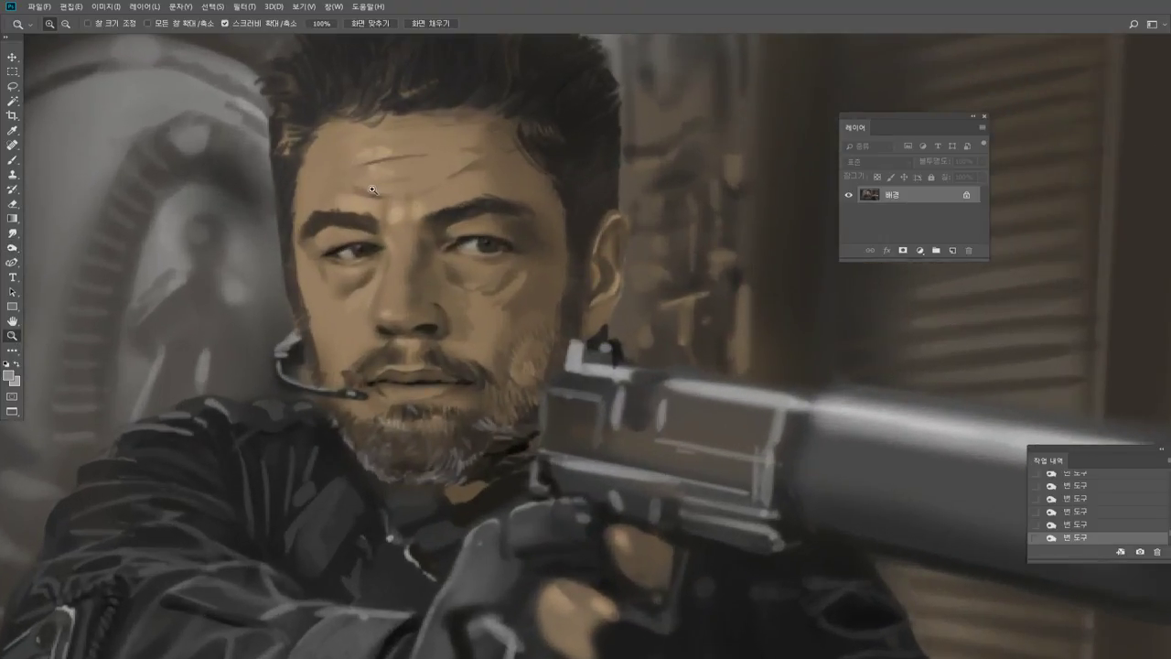
click(212, 6)
click(257, 119)
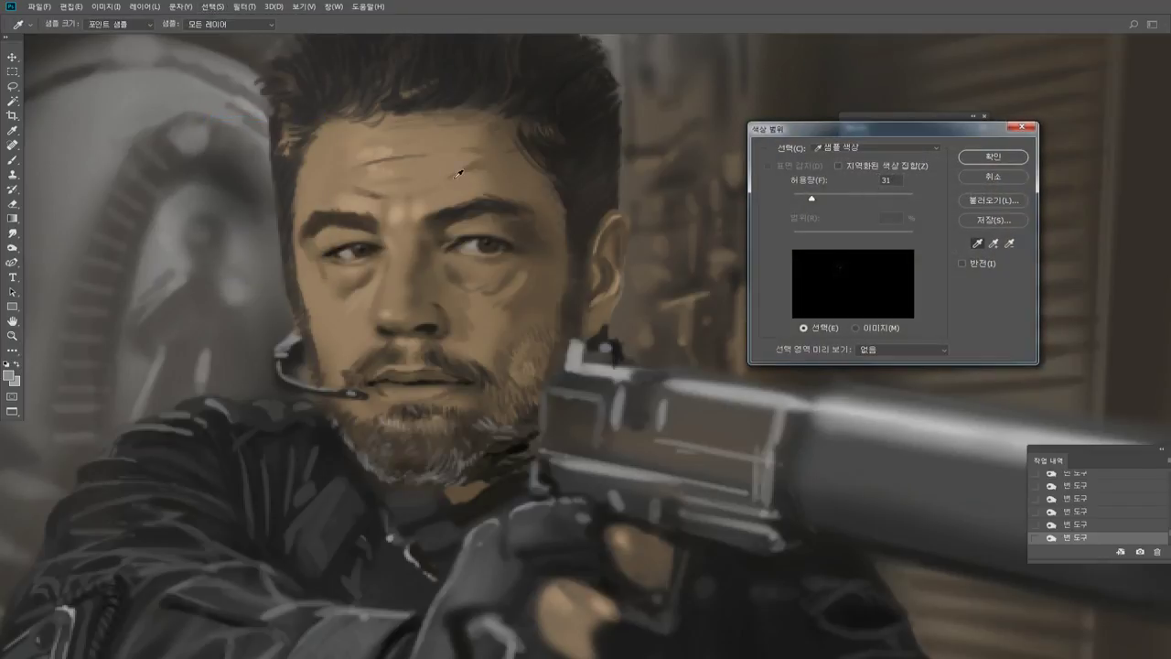
click(523, 178)
drag(811, 198, 820, 201)
click(994, 158)
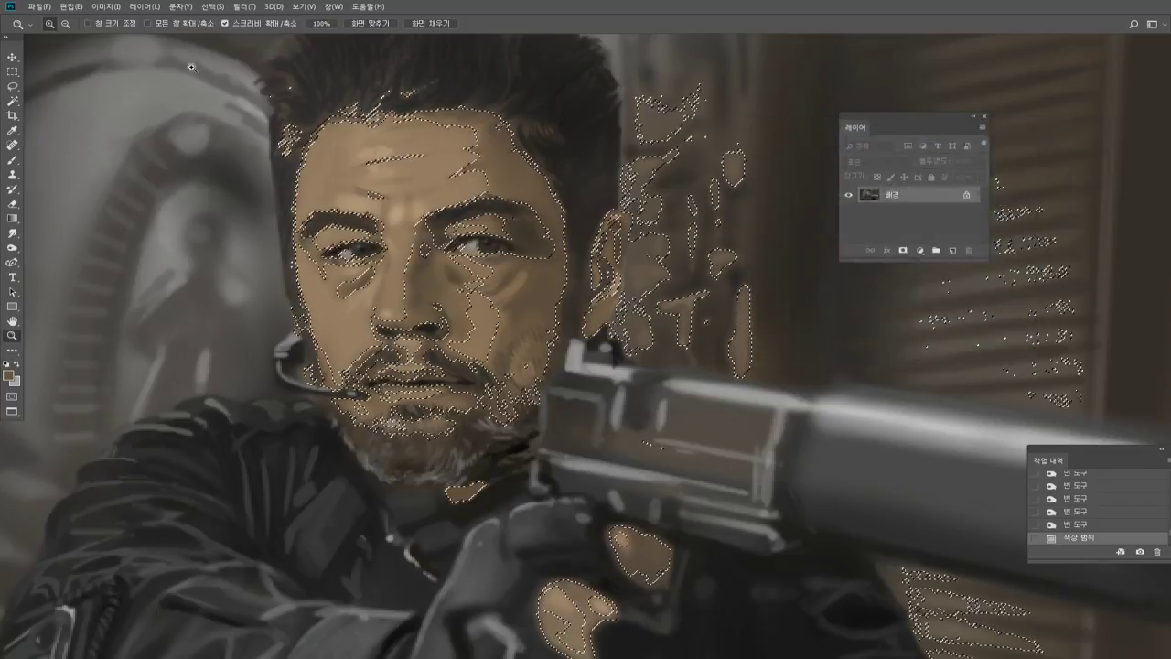
Shift the midtones of the selected skin toward red with Color Balance and clear the selection.
click(106, 7)
mouse_move(147, 35)
click(261, 106)
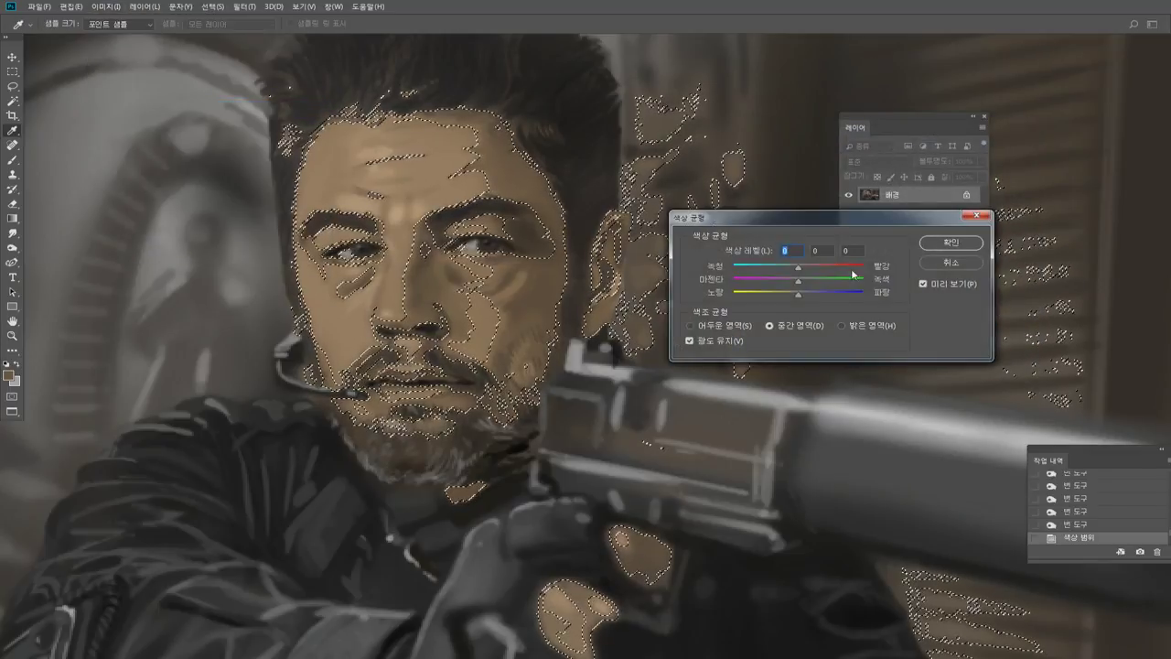
drag(798, 265, 802, 294)
click(951, 242)
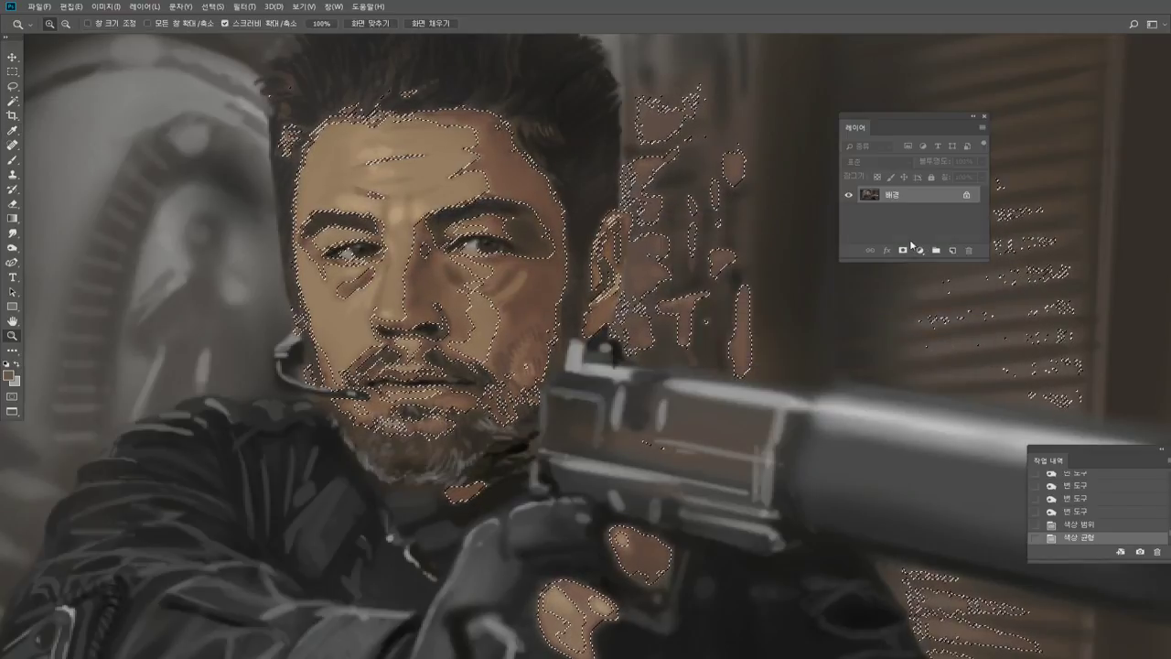
key(ctrl+d)
key(z)
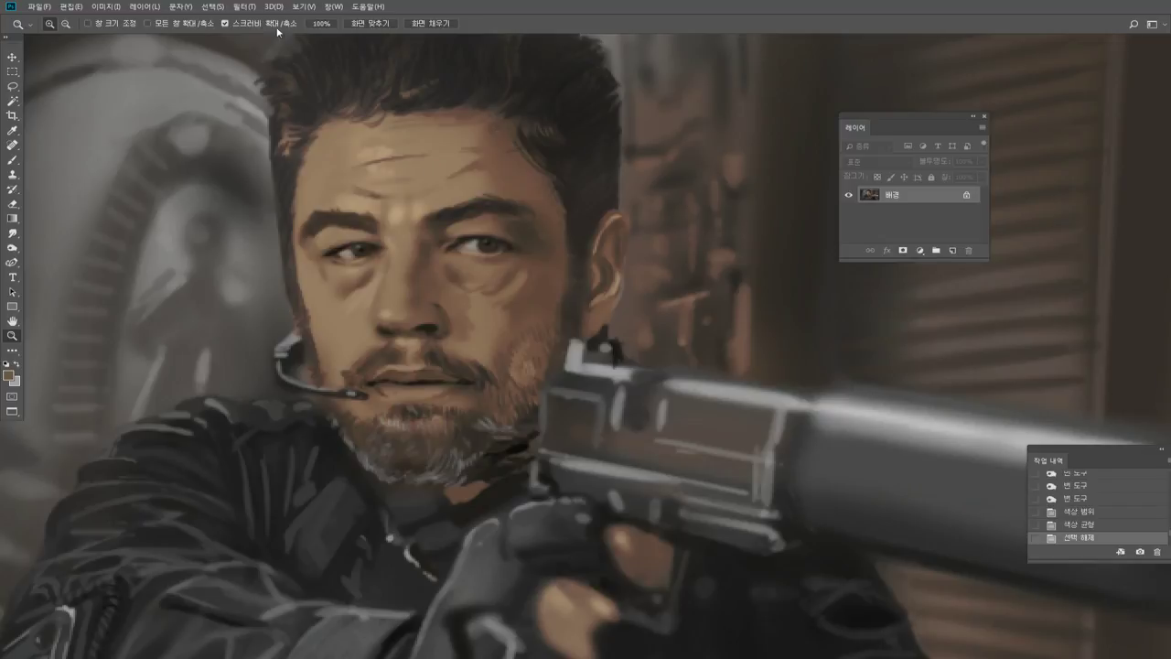
Select the lighter skin tones of the face and fingers with Color Range at a fuzziness of 43.
click(213, 6)
click(216, 124)
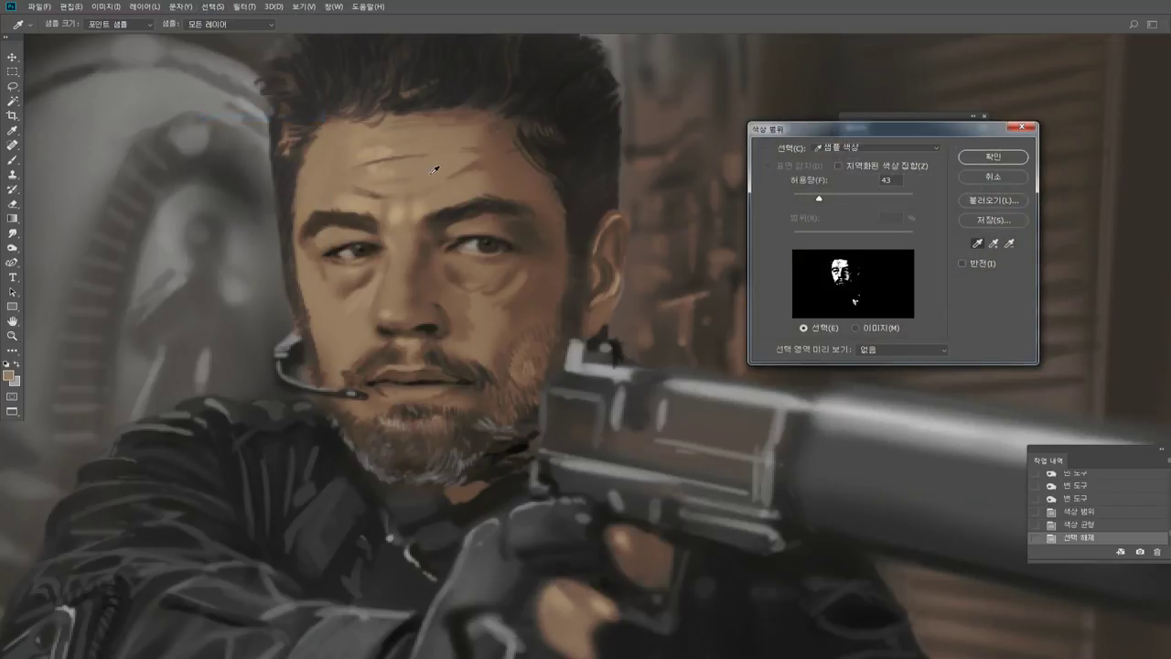
click(993, 157)
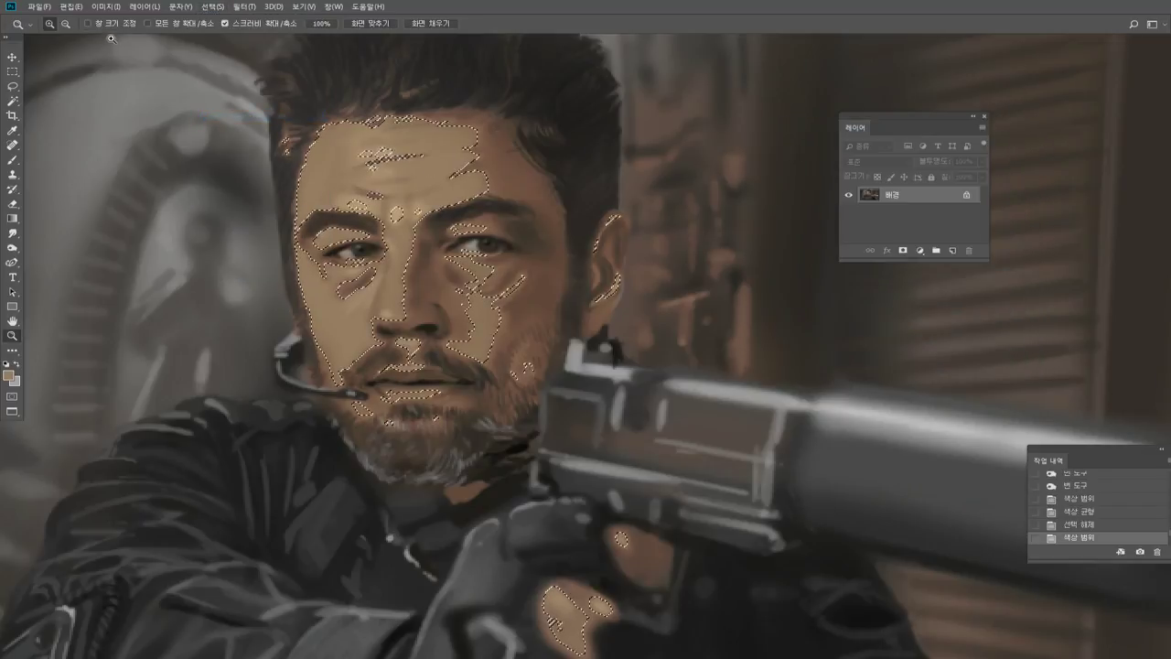
Apply a midtone Color Balance of +15 red and +14 blue to the selected light skin and clear the selection.
click(107, 7)
mouse_move(205, 36)
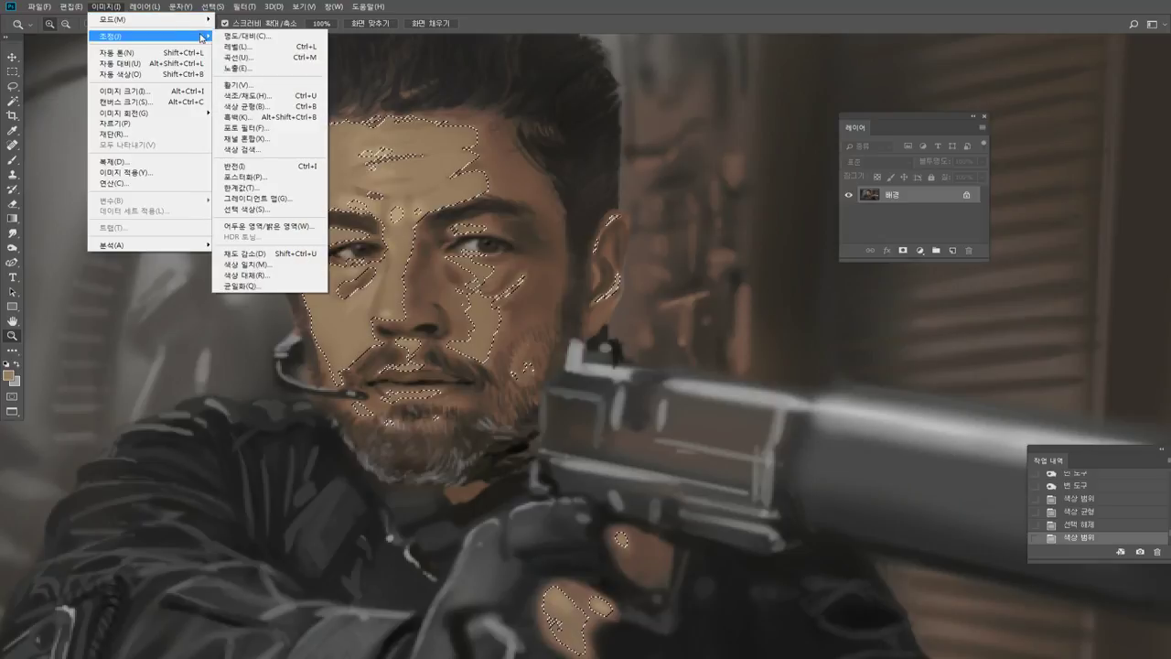
click(263, 109)
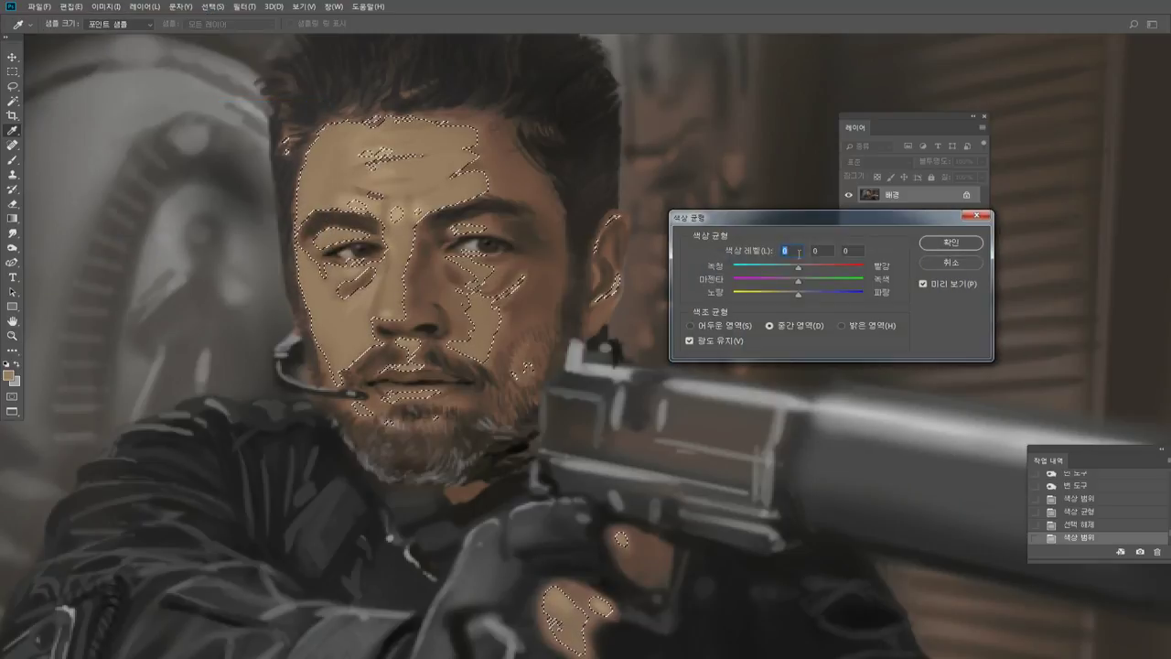
drag(789, 292, 804, 267)
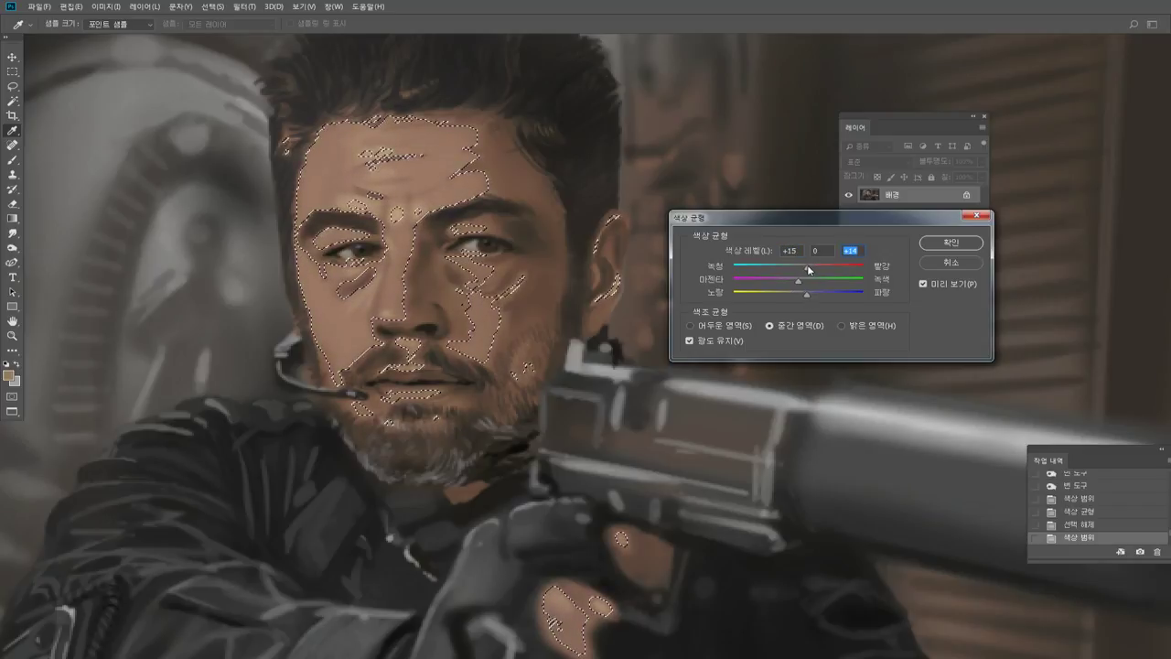
key(Return)
key(z)
key(ctrl+d)
alt+click(654, 281)
alt+click(654, 288)
alt+click(652, 295)
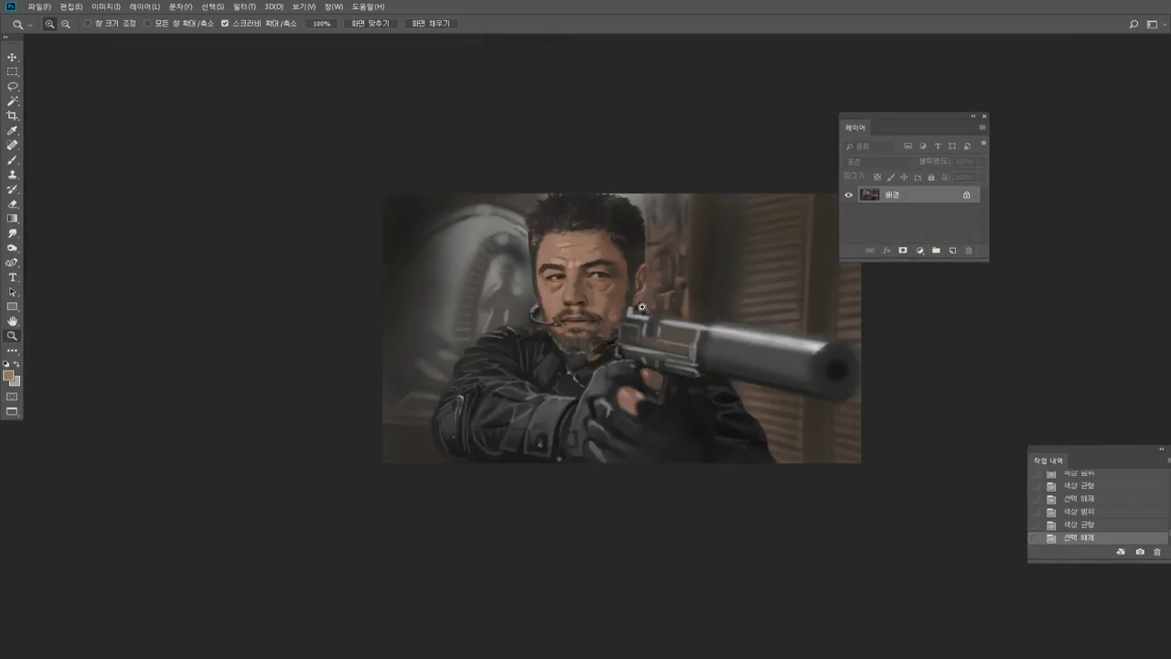
Paint soft grey strokes over the top of the inner background arch with sampled tones and a brush at 75% opacity.
click(662, 300)
click(666, 299)
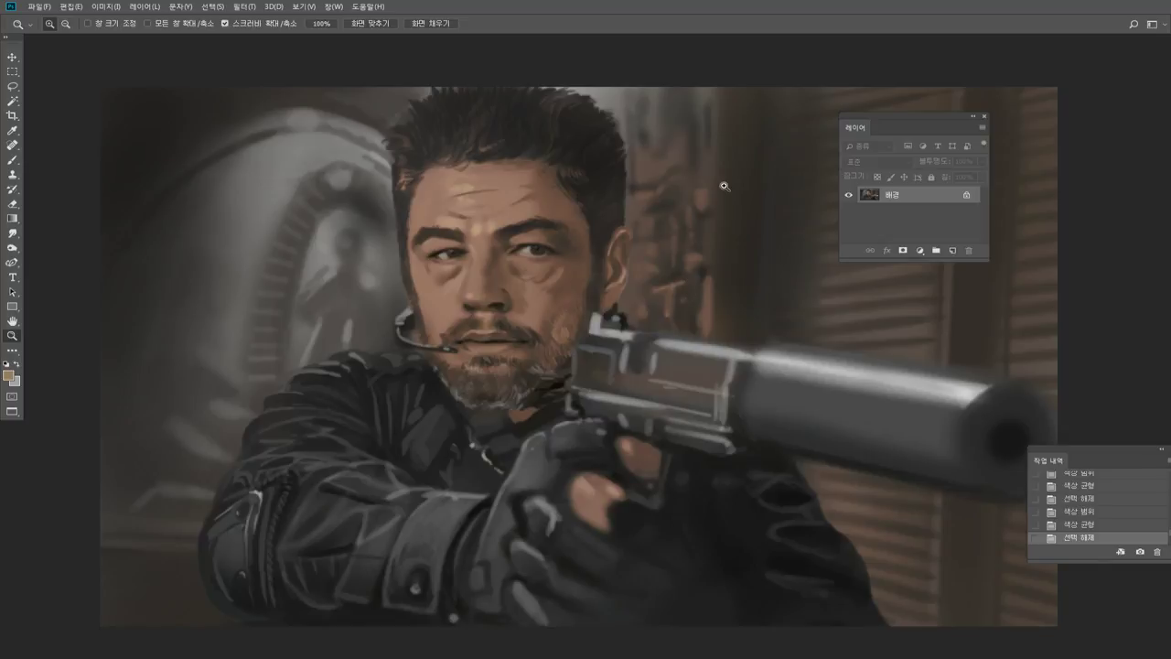
scroll(461, 264, up, 4)
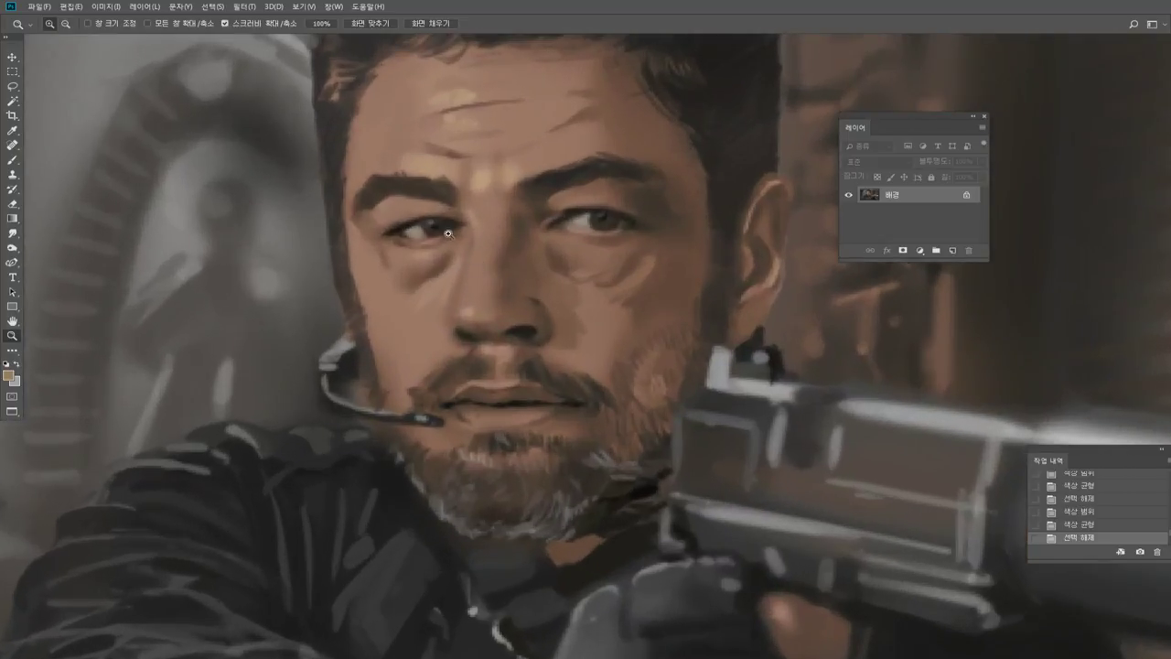
scroll(622, 265, down, 5)
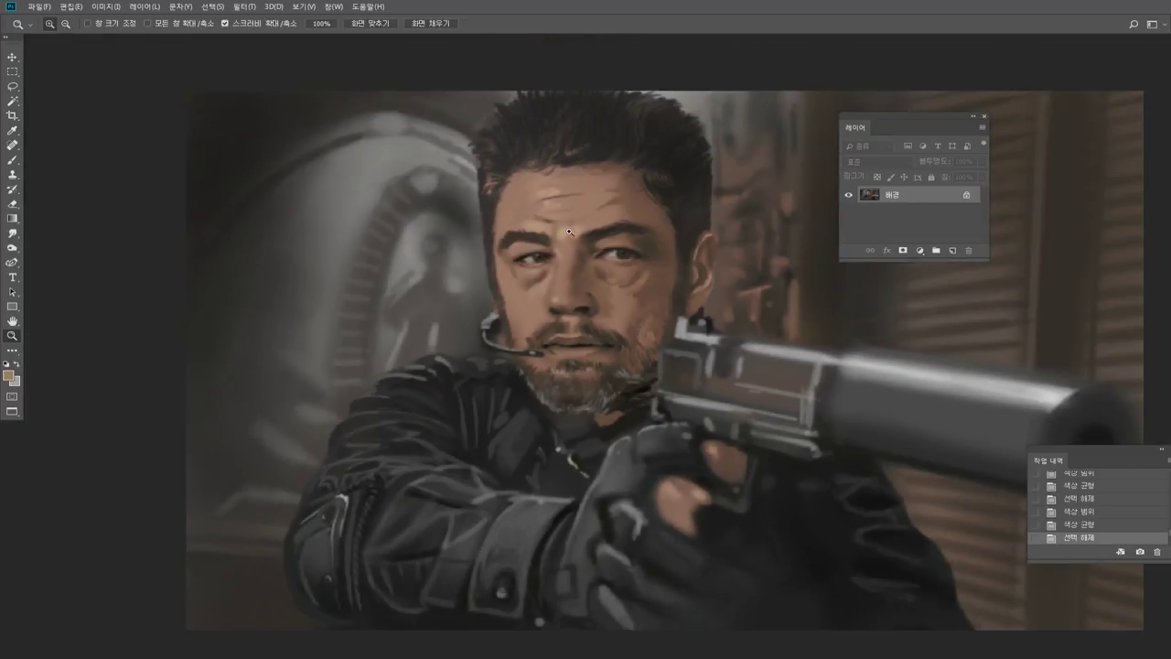
click(12, 321)
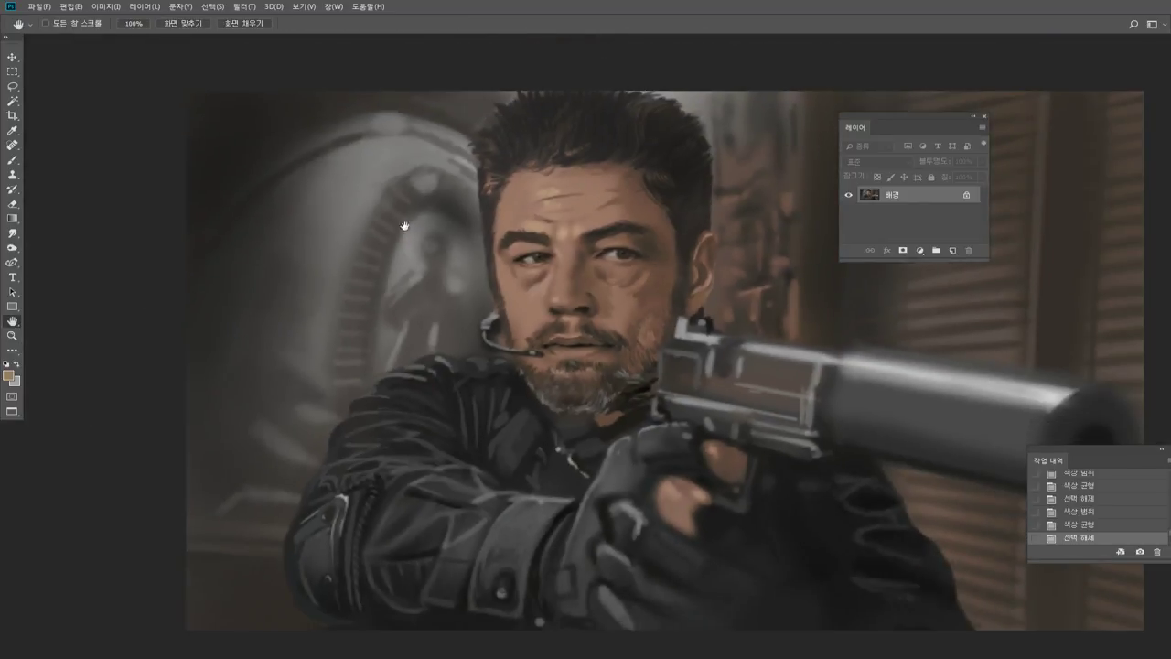
drag(405, 223, 296, 244)
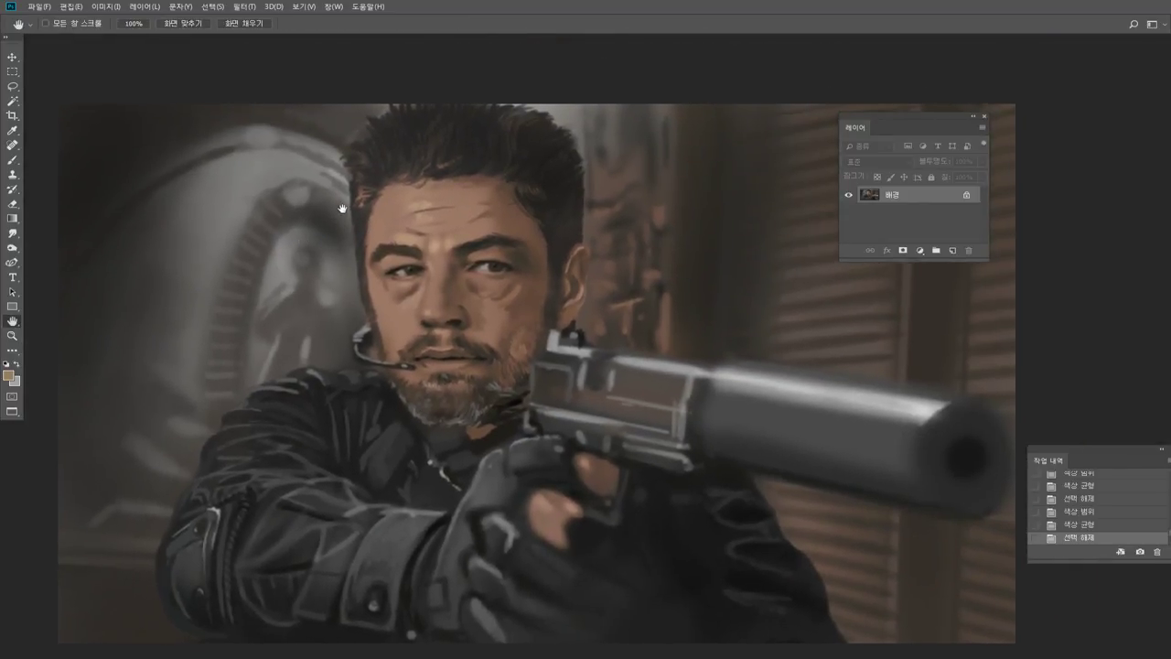
click(12, 160)
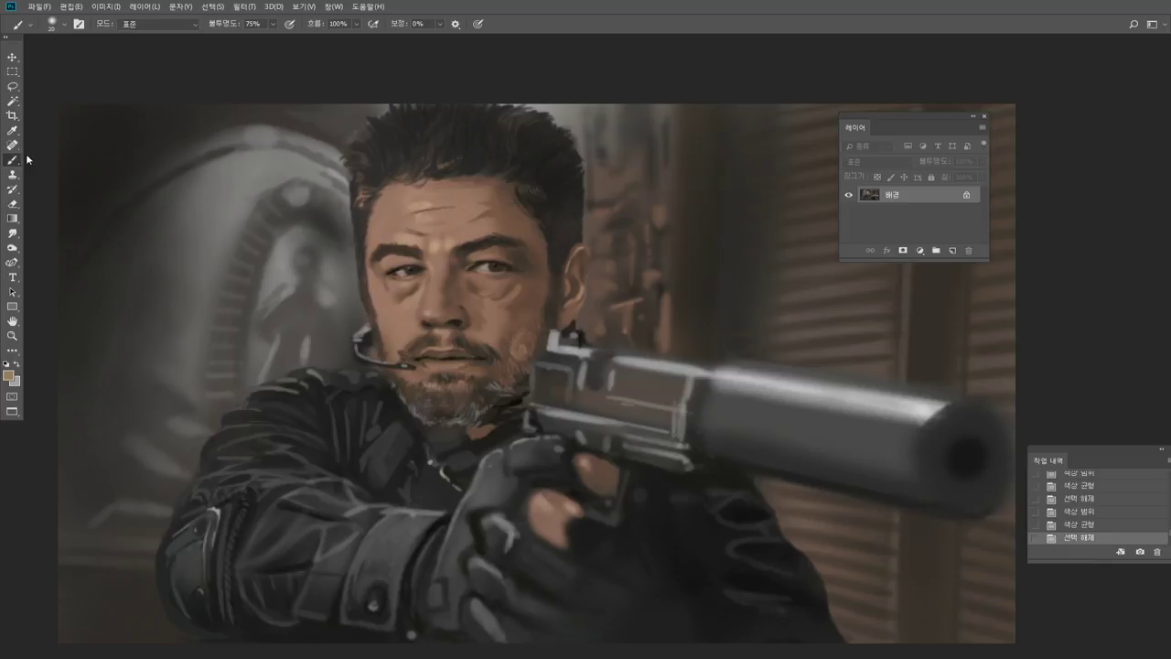
alt+click(256, 188)
drag(273, 190, 297, 186)
alt+shift+right_click(280, 194)
drag(288, 186, 298, 186)
alt+click(314, 167)
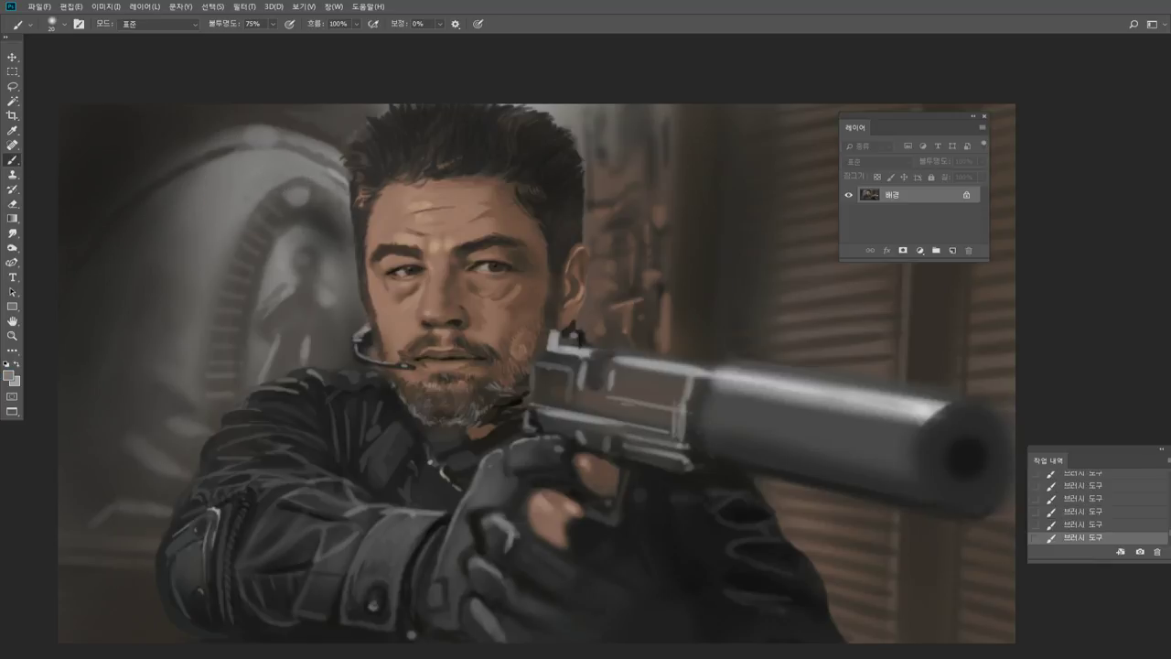
Blend the wall tones around the background arches with sampled greys, lowering the brush opacity to 24%.
alt+click(216, 218)
alt+click(183, 157)
alt+click(222, 144)
alt+click(242, 161)
click(272, 24)
alt+click(253, 185)
alt+click(192, 165)
drag(242, 150, 260, 149)
Enlarge the image by giving it a larger pixel width with automatic resampling.
click(108, 7)
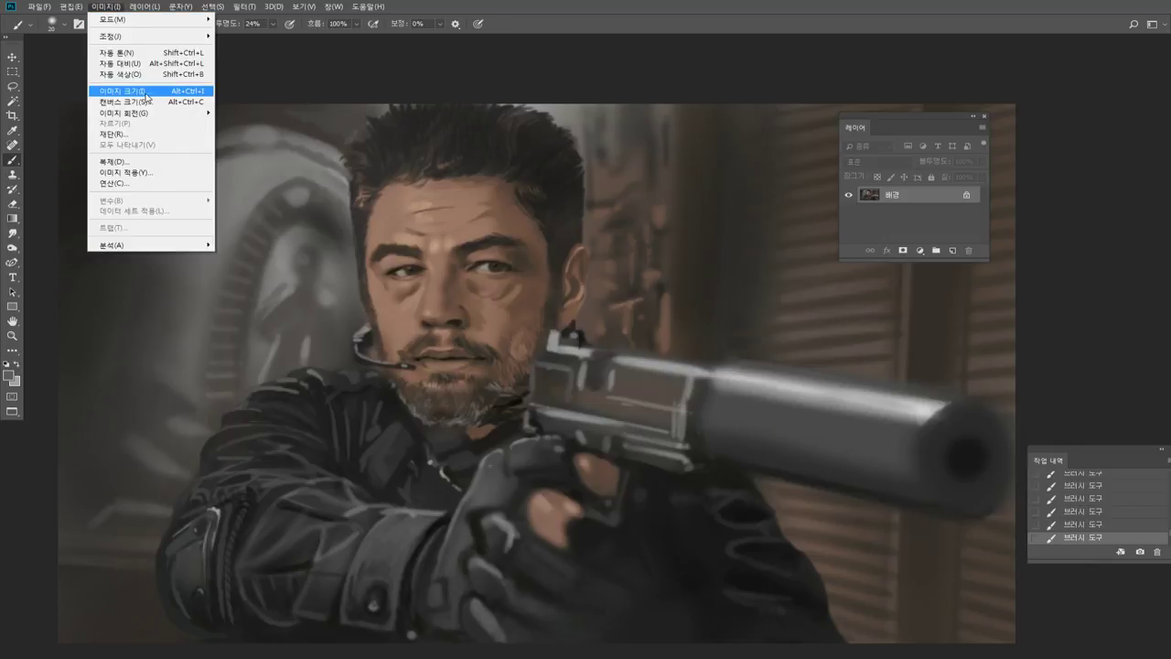
click(147, 96)
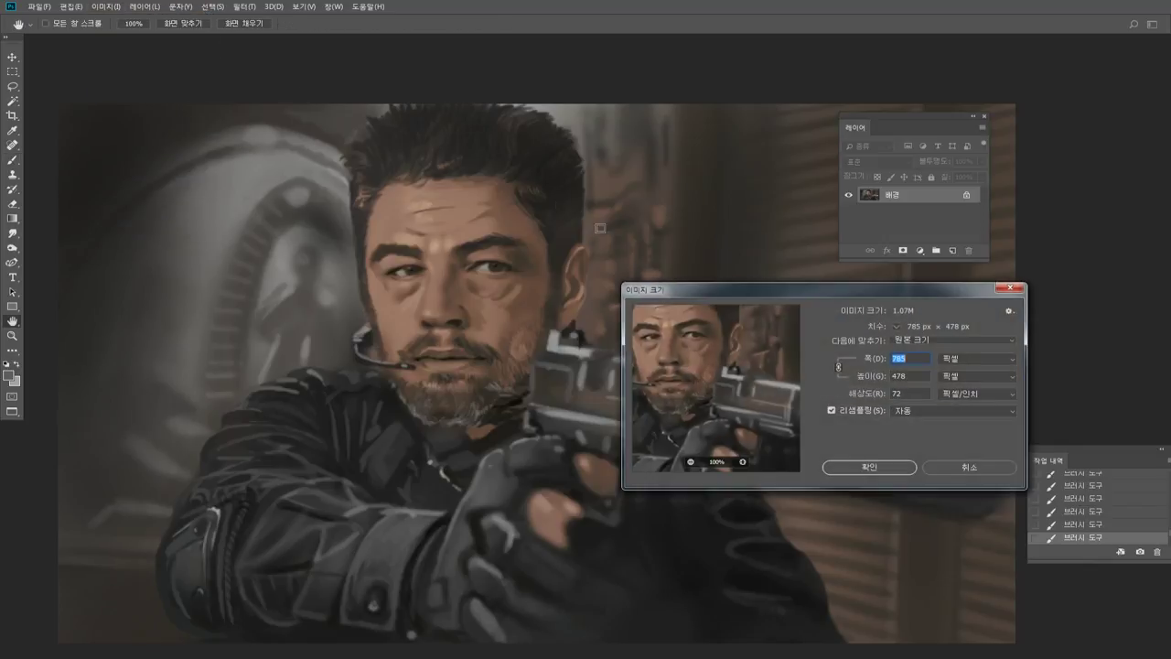
text(1)
click(886, 470)
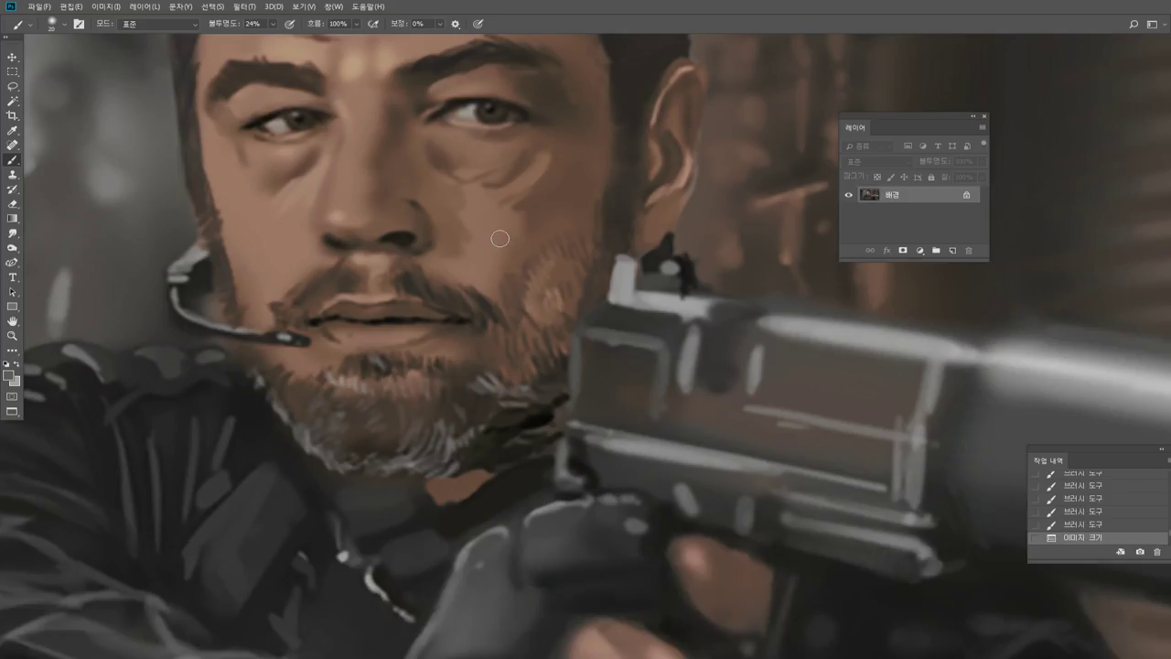
Paint fine light strands at the hair's outer edge above the temple, using a much smaller brush and a sampled forehead highlight tone.
key(h)
drag(358, 165, 464, 284)
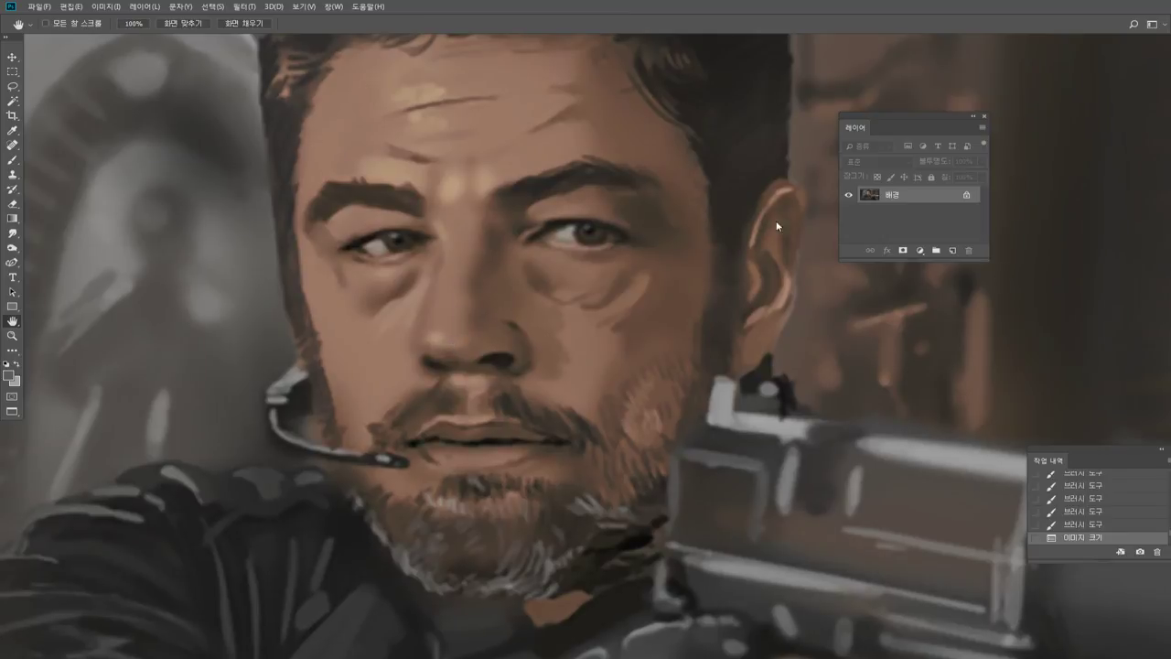
drag(723, 186, 689, 350)
mouse_move(709, 288)
mouse_down()
mouse_move(709, 331)
mouse_move(727, 283)
mouse_up()
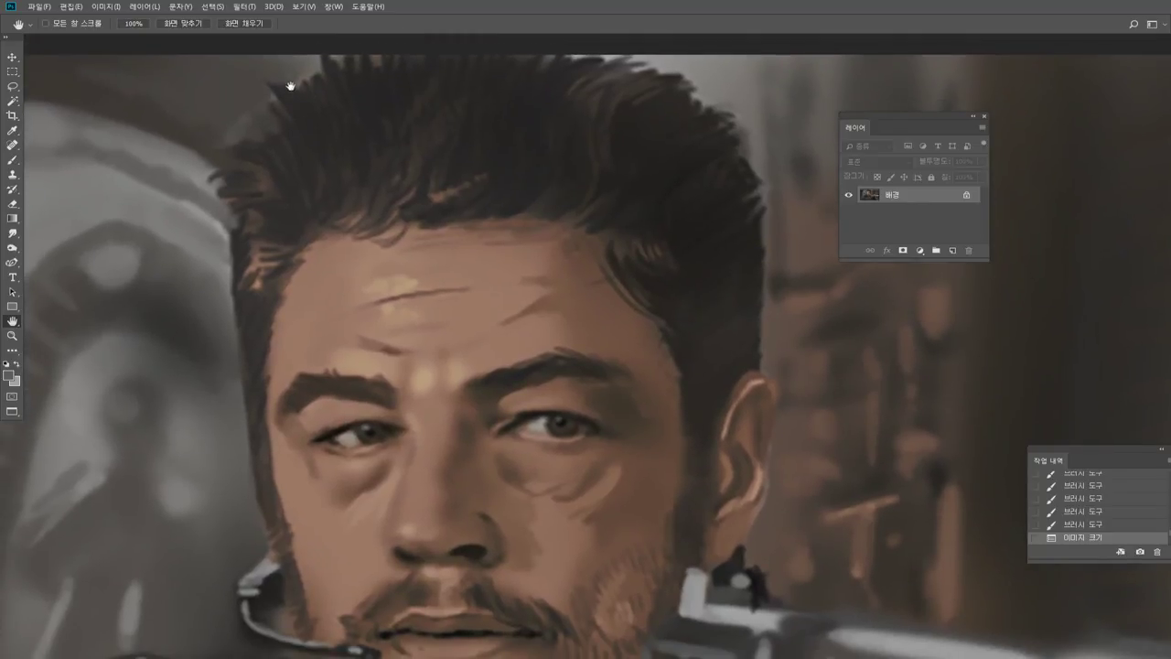
click(15, 162)
alt+click(430, 375)
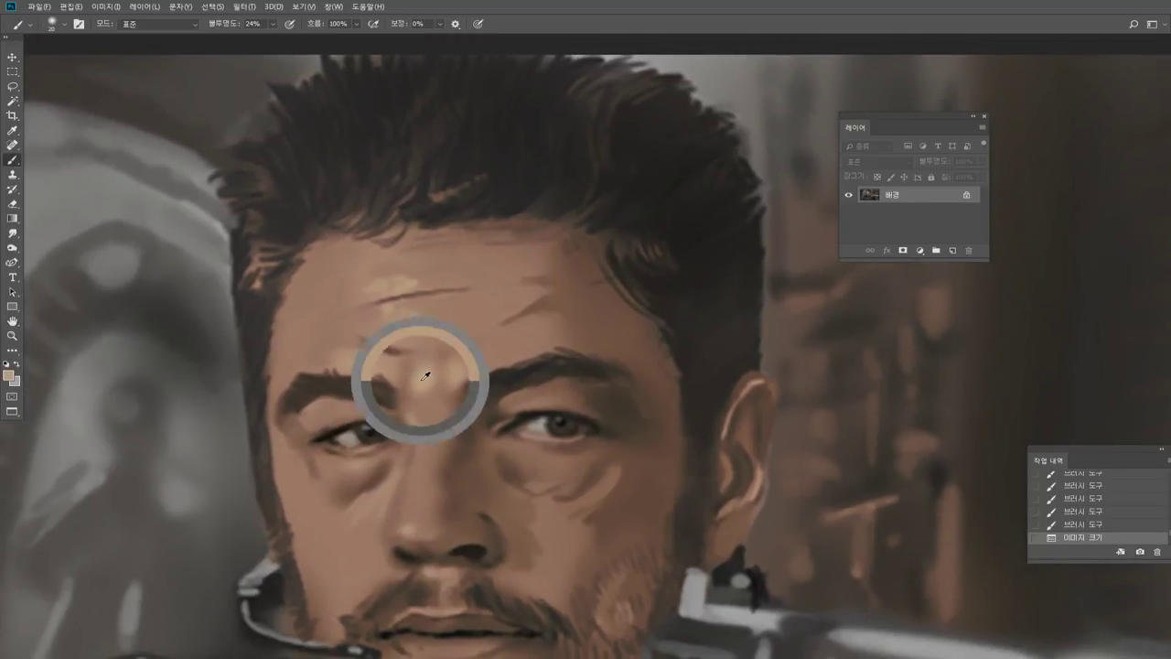
key(bracketleft)
key(bracketleft)
key(bracketleft)
key(bracketleft)
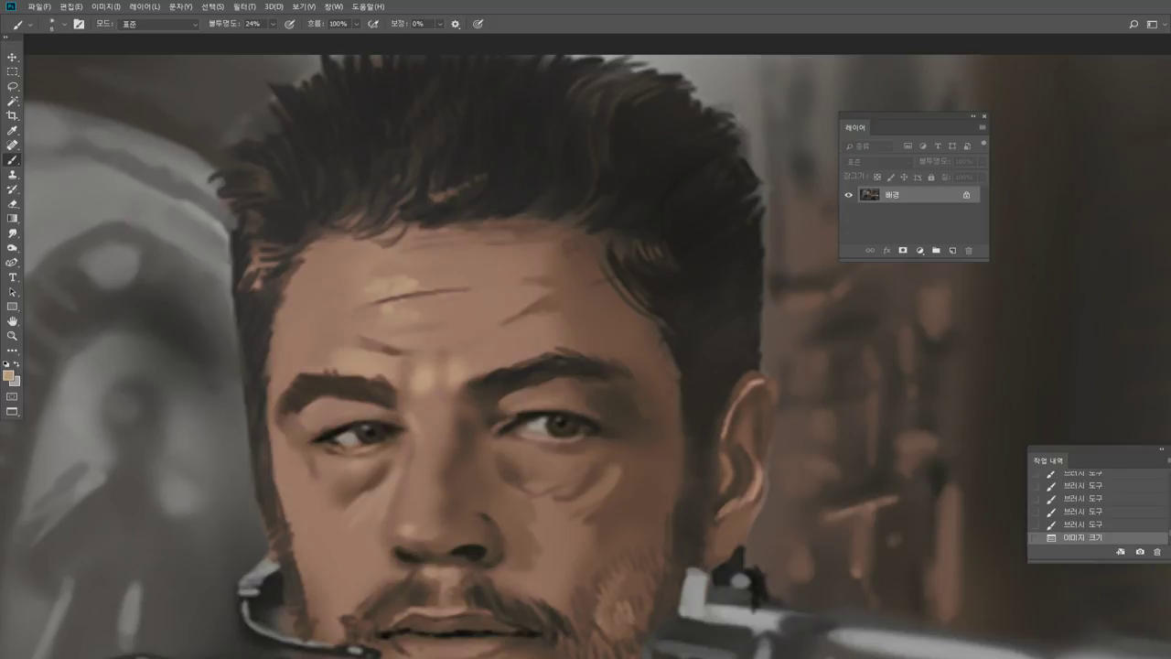
key(bracketleft)
drag(231, 148, 267, 143)
drag(240, 146, 274, 143)
Set the foreground colour to olive 878355 and paint fine highlight strands across the hair.
click(10, 375)
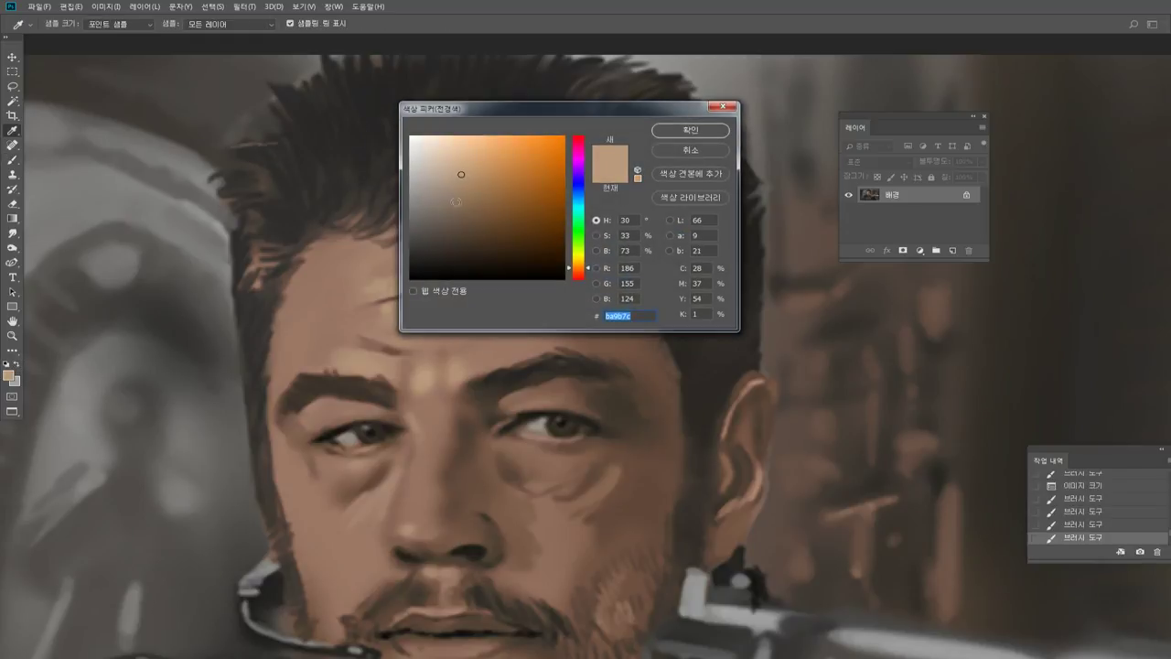
click(457, 159)
click(579, 257)
click(467, 187)
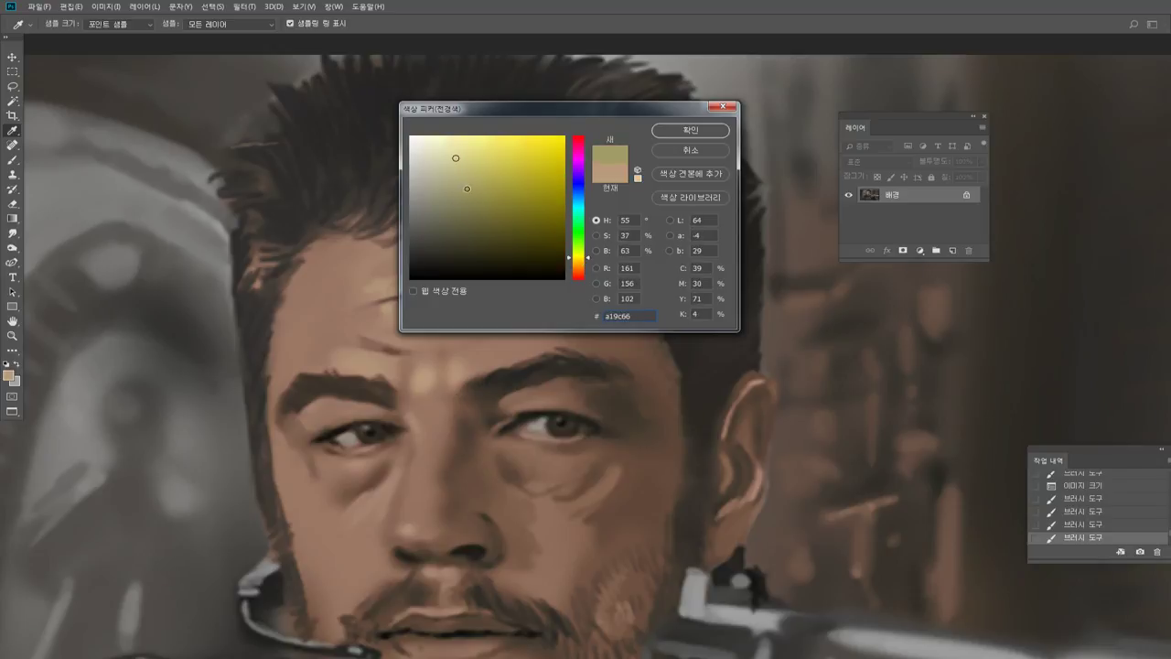
click(463, 200)
click(465, 208)
click(470, 200)
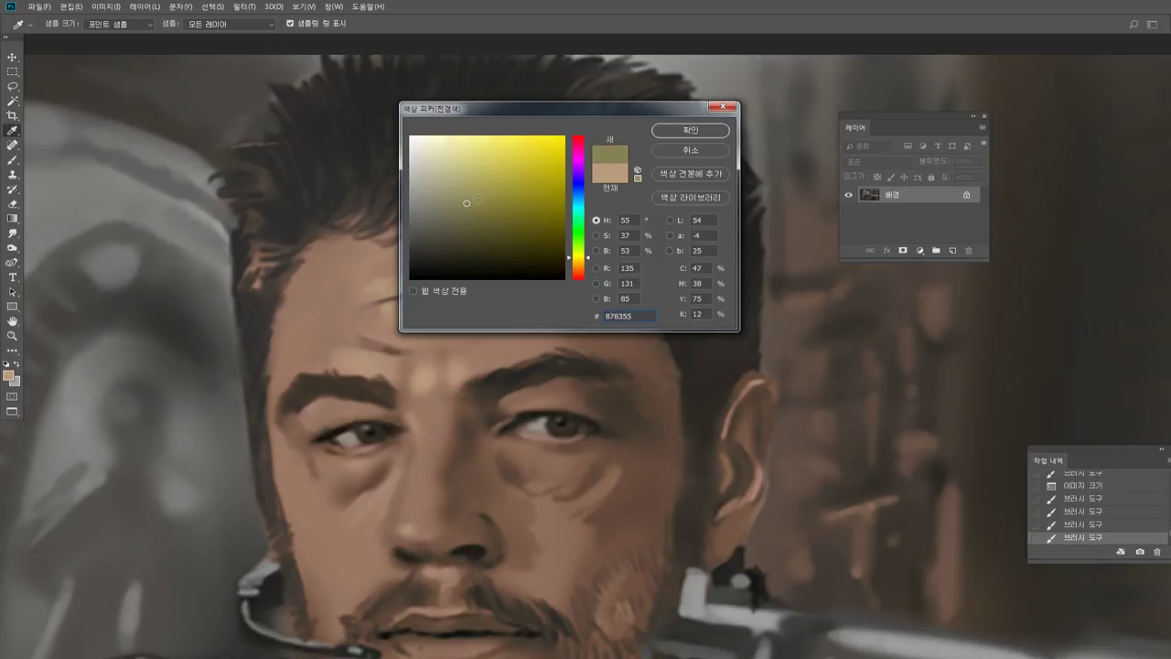
click(690, 130)
drag(271, 155, 247, 144)
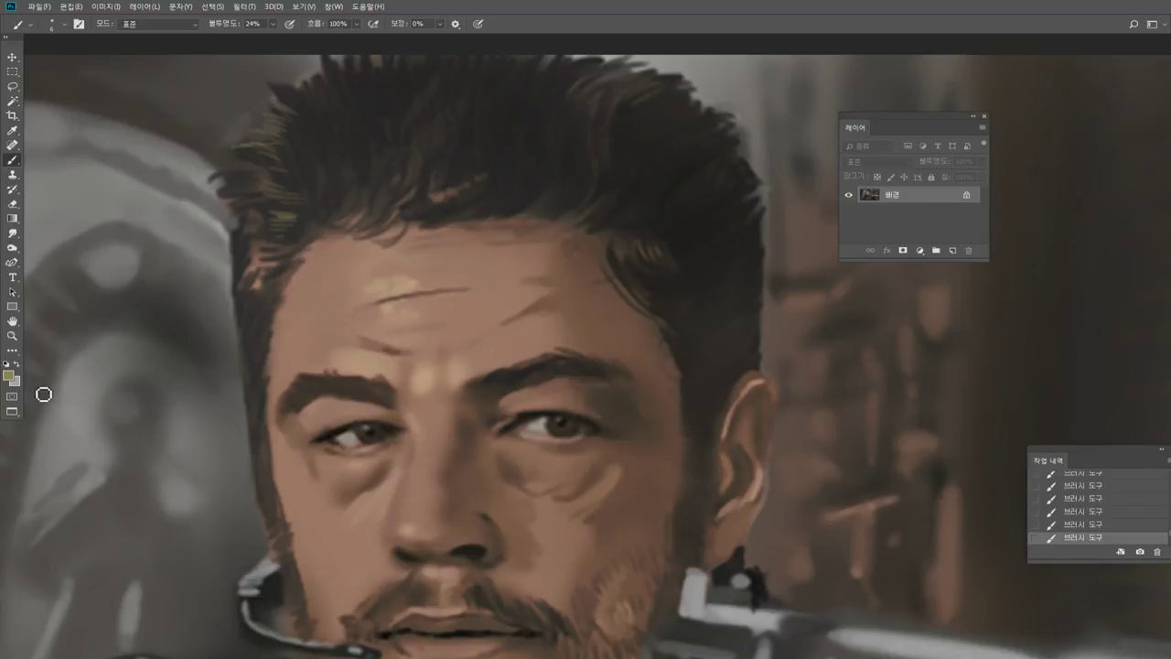
Shift the foreground colour to the warmer hue 48°, hex 877d55.
click(8, 374)
drag(575, 256, 584, 259)
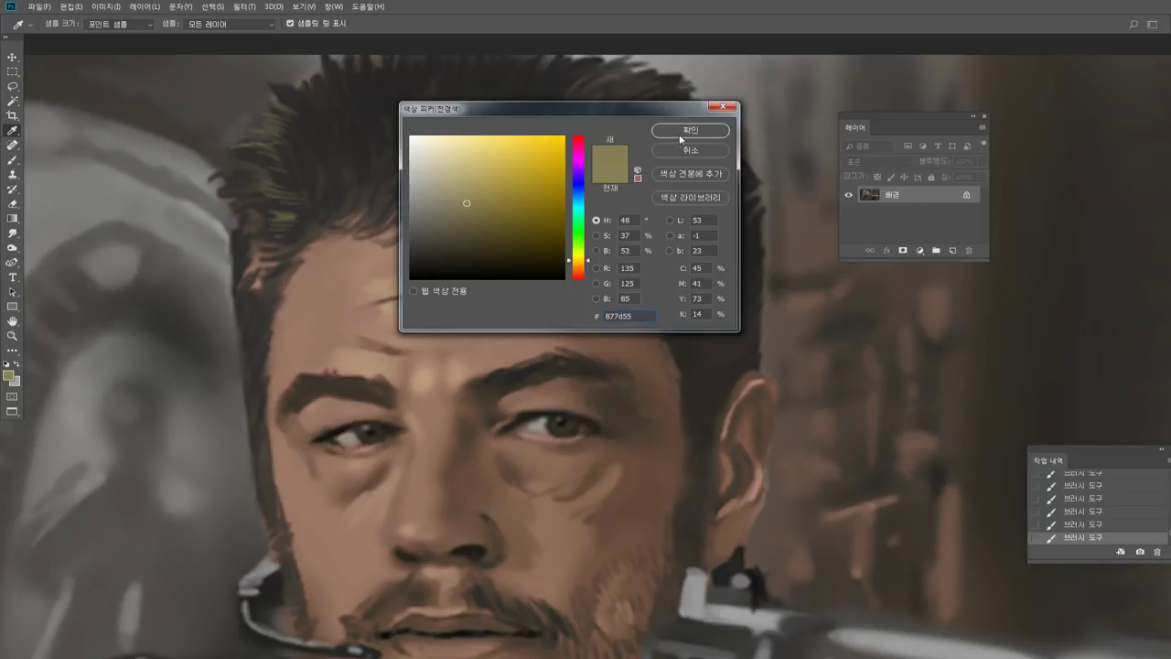
click(690, 131)
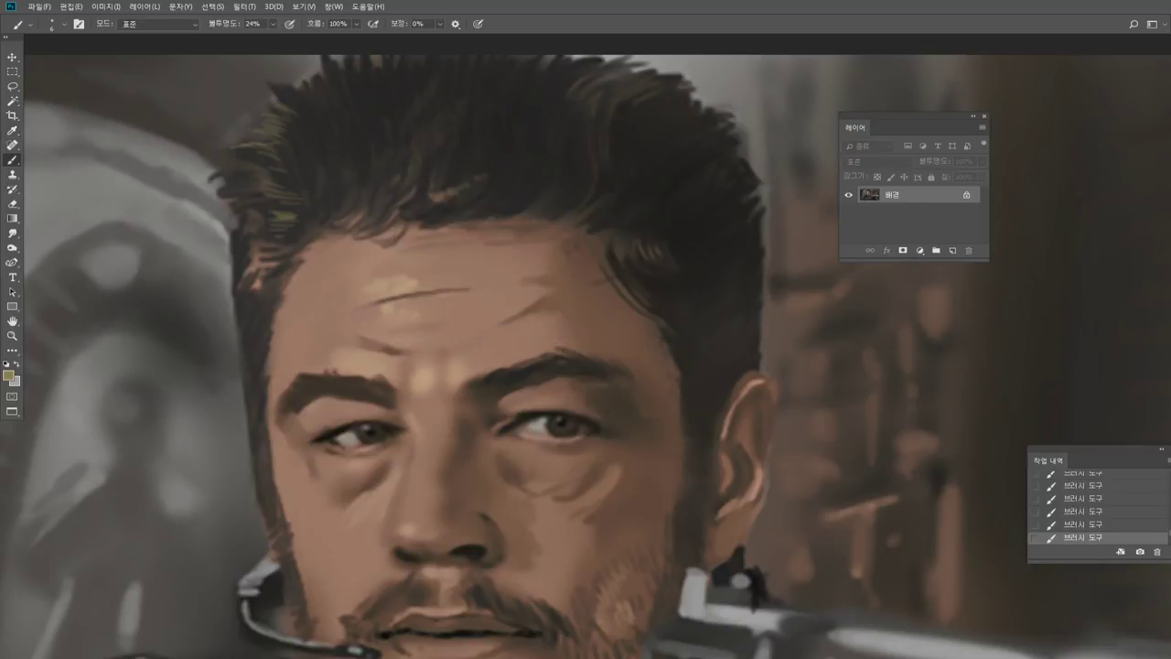
Darken the hair at the temple beside the forehead with sampled dark tones at 86% brush opacity.
alt+click(292, 238)
click(271, 25)
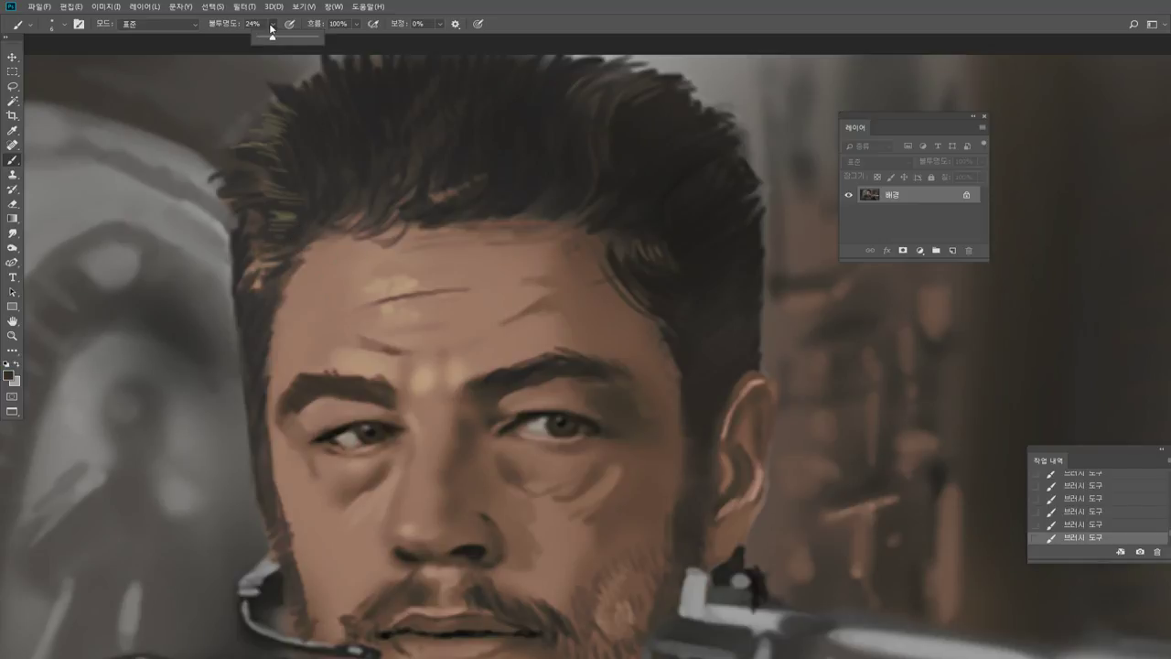
click(268, 257)
mouse_move(265, 280)
mouse_down()
mouse_move(273, 263)
mouse_move(249, 286)
mouse_up()
alt+click(262, 247)
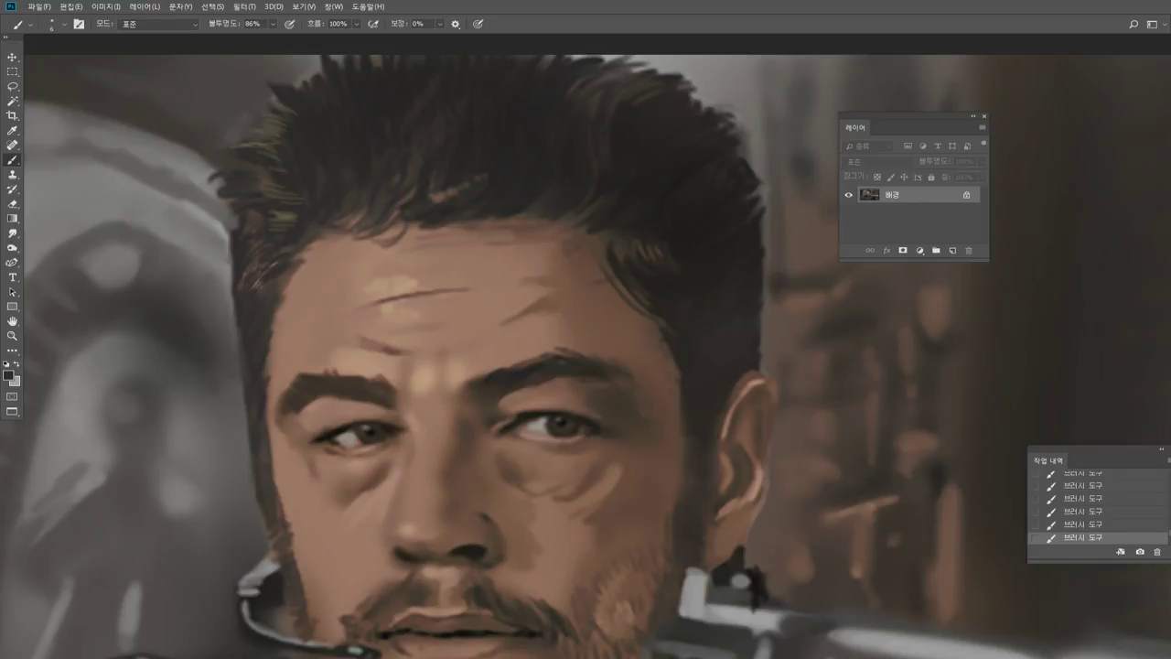
Paint brown highlight strands in the side hair with sampled tones, reducing the brush opacity to 52%.
alt+click(366, 263)
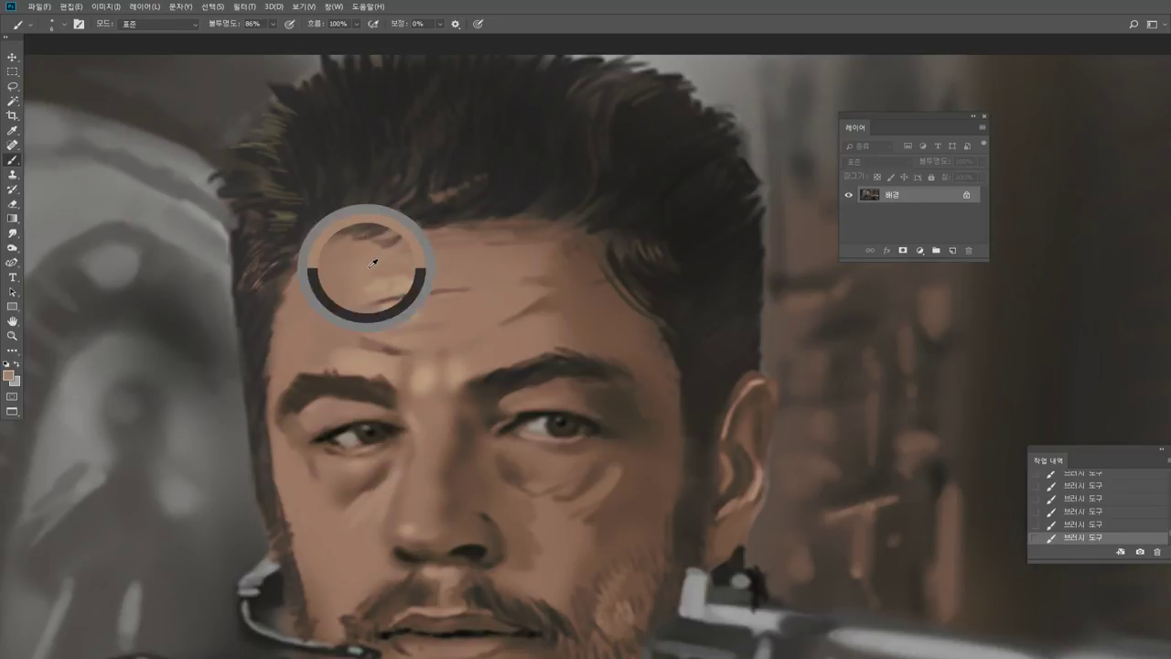
alt+click(276, 221)
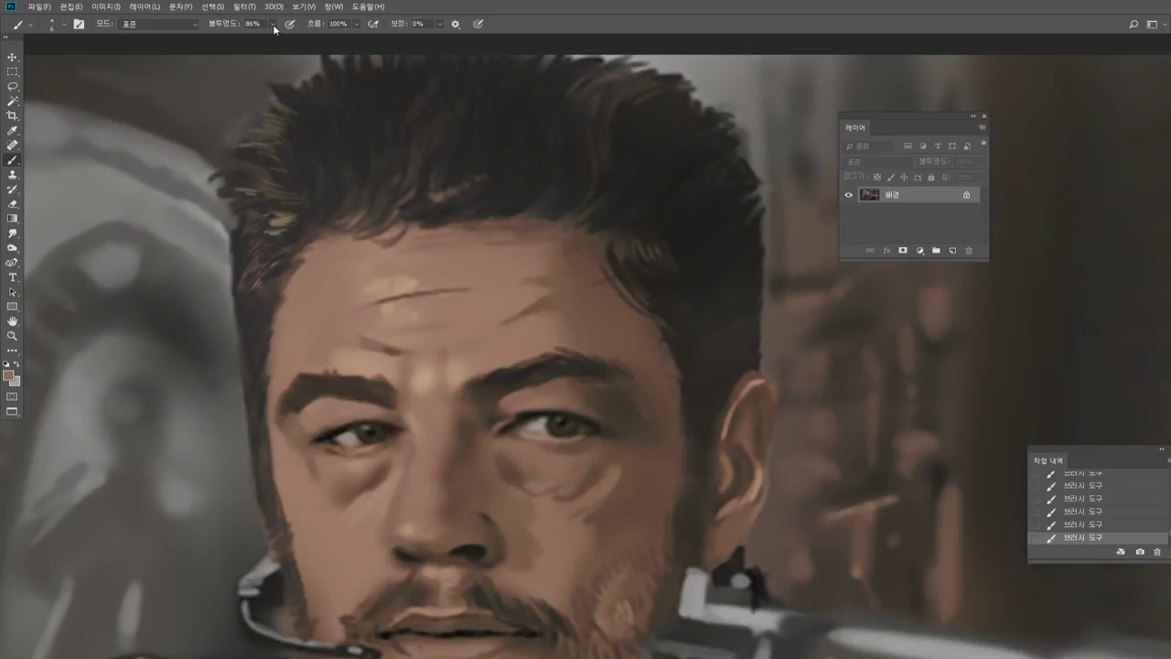
drag(274, 28, 261, 41)
mouse_move(240, 191)
mouse_down()
mouse_move(266, 197)
mouse_move(274, 225)
mouse_up()
alt+click(287, 99)
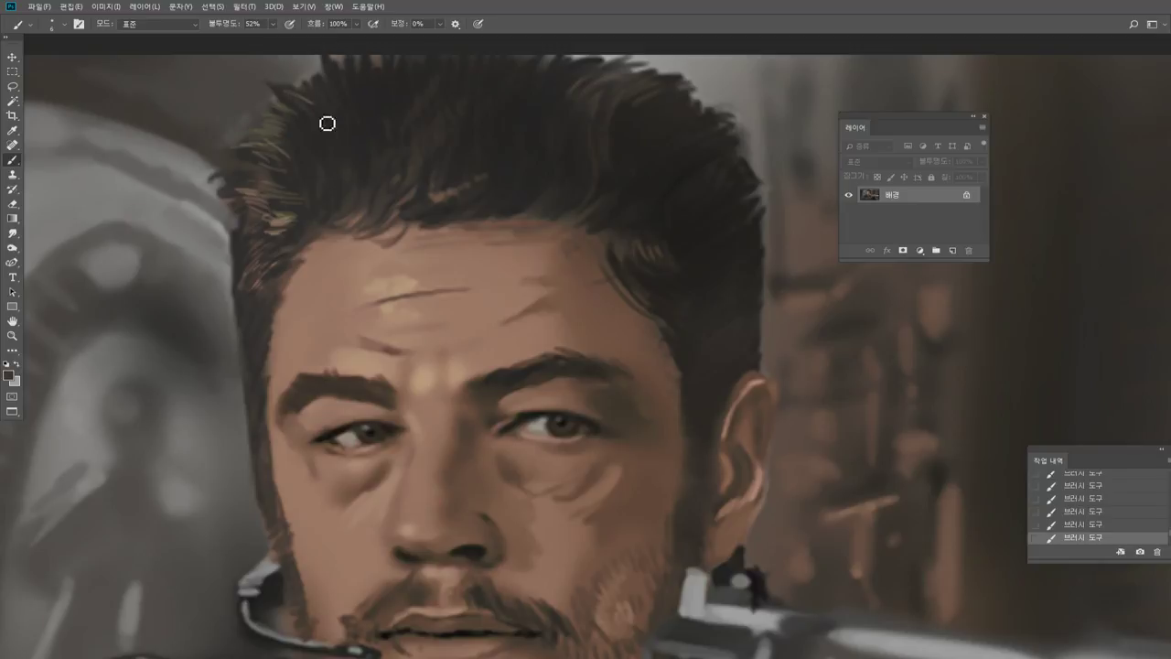
Add alternating light and dark strands along the front hairline with tones sampled from the hair and forehead.
alt+click(277, 218)
alt+click(320, 187)
alt+click(358, 148)
alt+click(348, 188)
alt+click(454, 233)
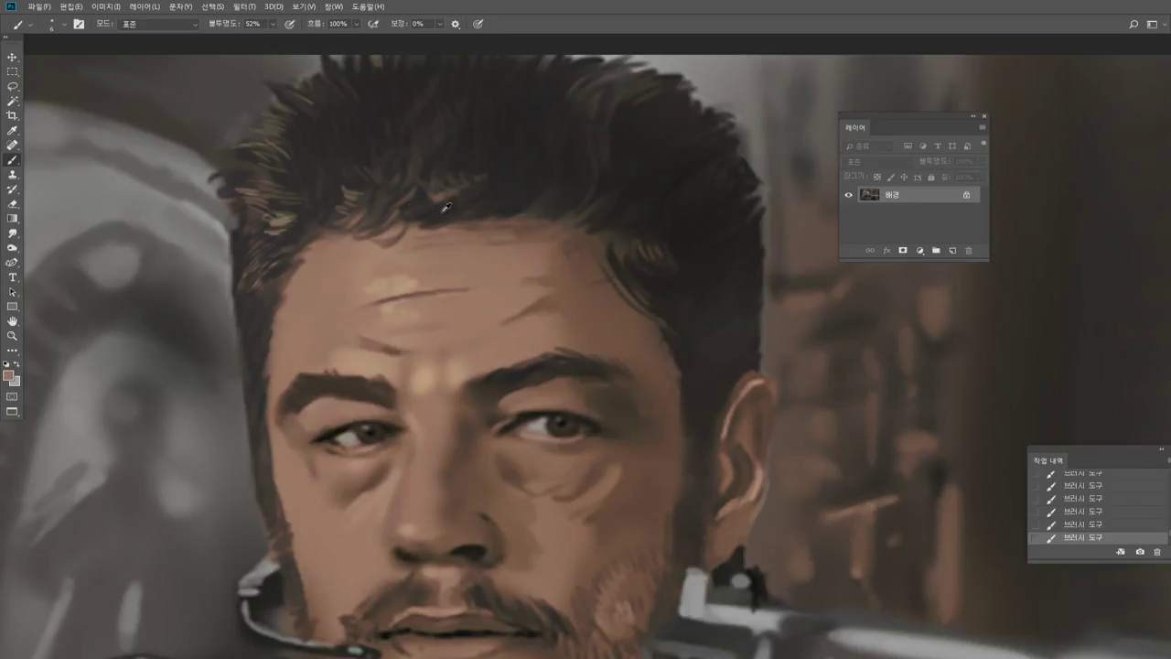
Paint brown highlight strands above the middle of the forehead and up through the crown of the hair.
drag(435, 199, 466, 180)
drag(388, 123, 392, 148)
drag(397, 121, 402, 146)
alt+click(406, 118)
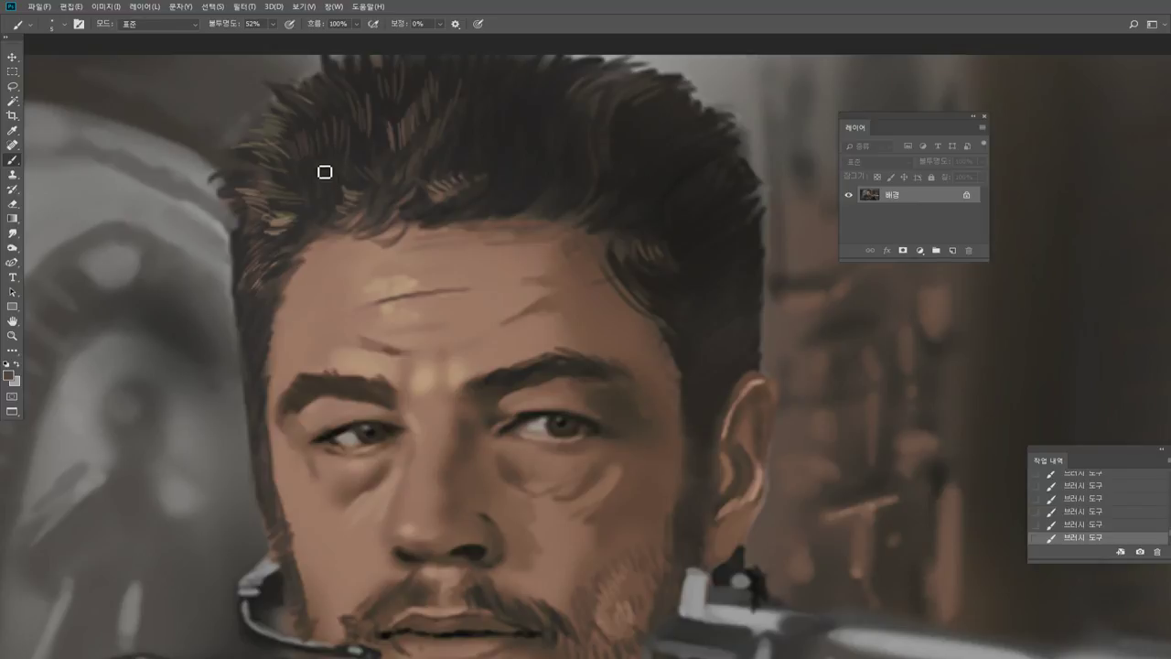
Deepen the gaps between the hair strands with dark tones sampled from the hair and the eye.
alt+click(324, 219)
alt+click(241, 254)
alt+click(568, 421)
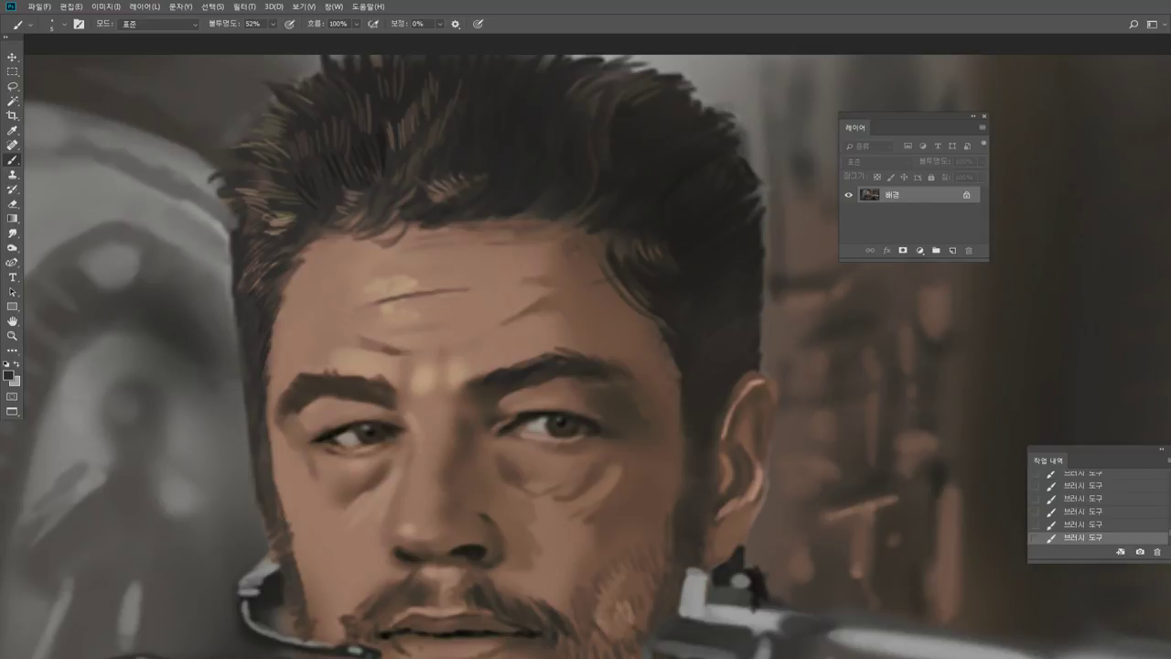
Refine the temple and sideburn edge along the cheek with thin strands in sampled skin, hair and near-black tones.
alt+click(305, 265)
alt+click(233, 342)
alt+click(265, 444)
alt+click(270, 434)
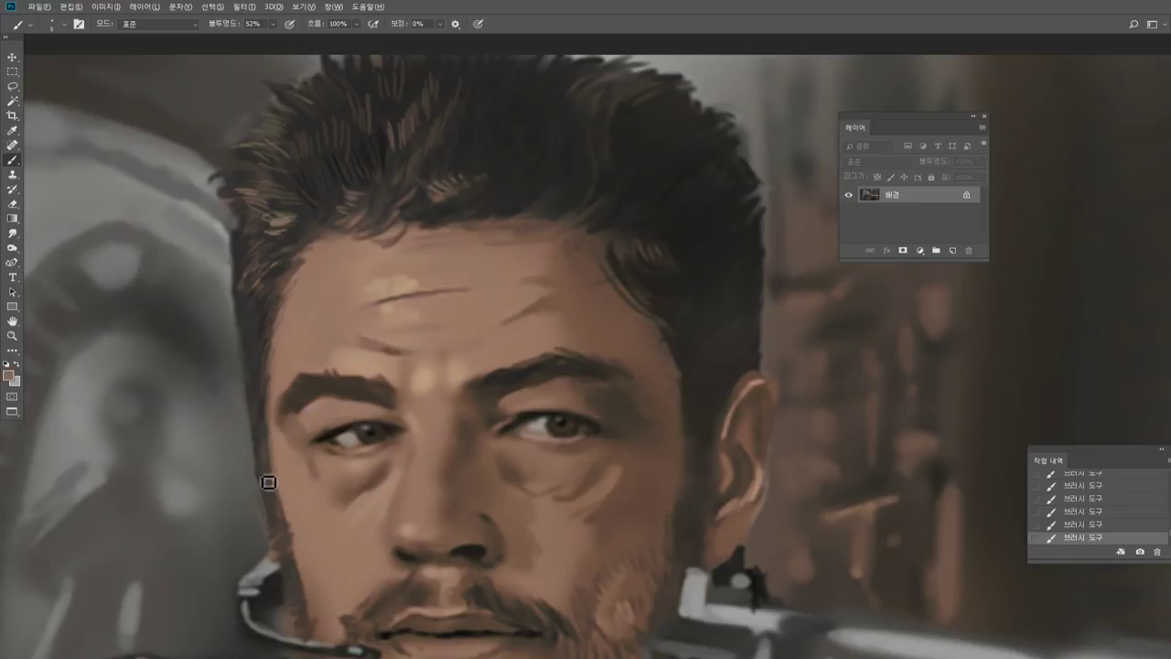
alt+click(259, 445)
alt+click(374, 427)
alt+click(370, 432)
drag(266, 434, 258, 481)
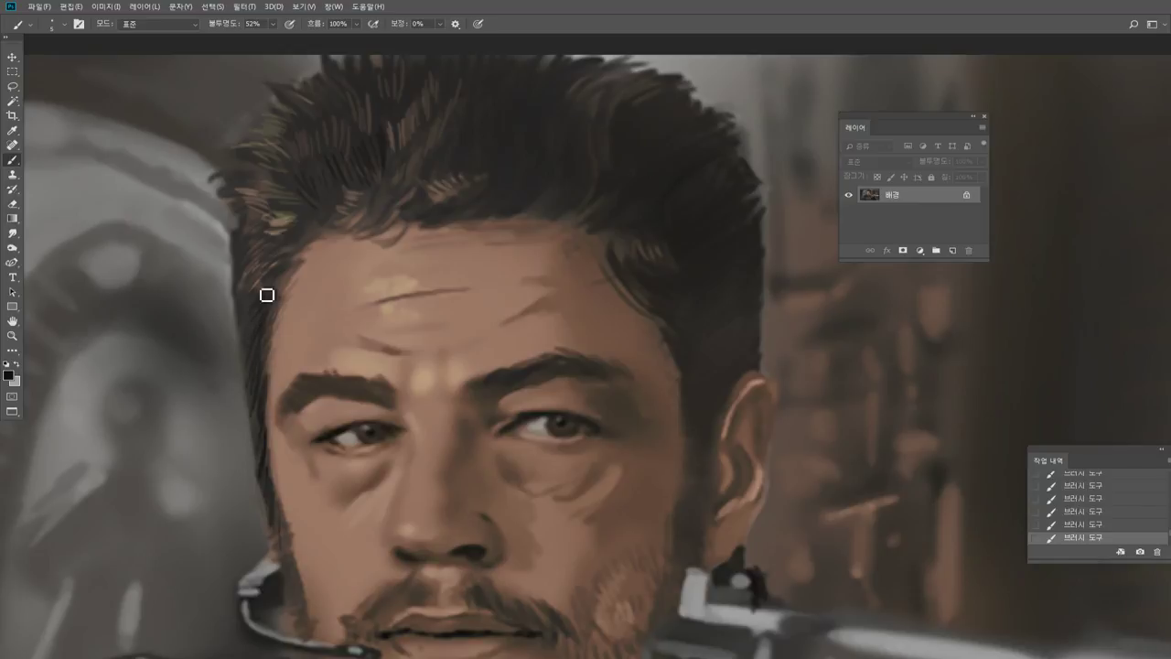
Paint fine brown and dark strands where the side hair runs down into the sideburn.
alt+click(284, 223)
alt+click(259, 323)
alt+click(259, 303)
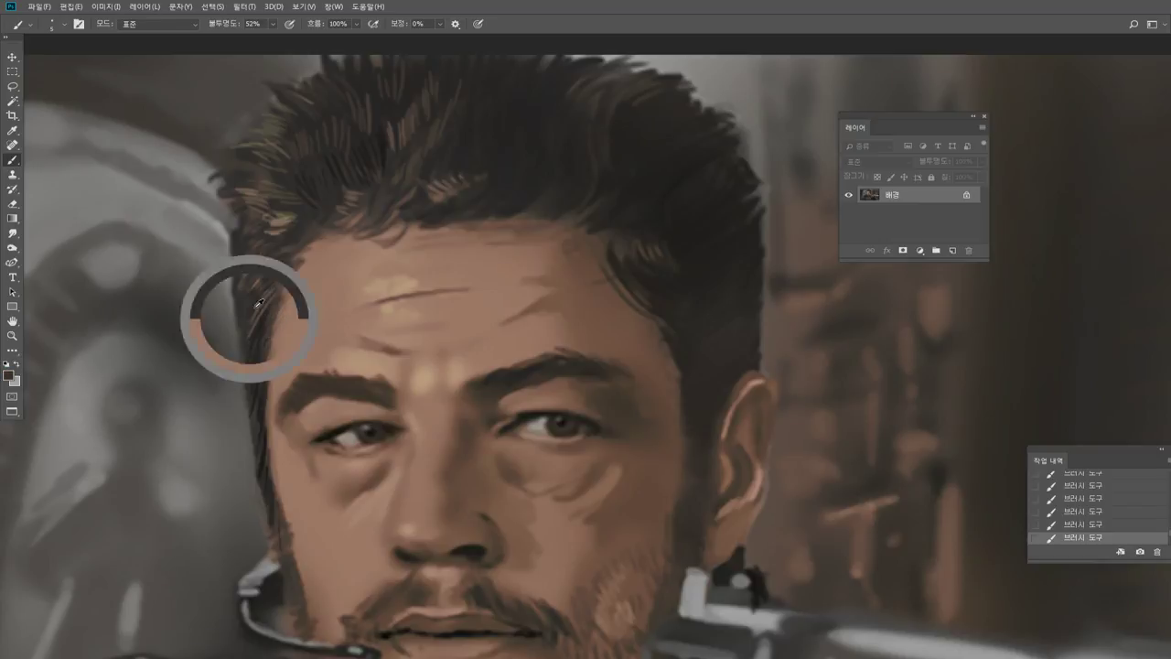
alt+click(242, 246)
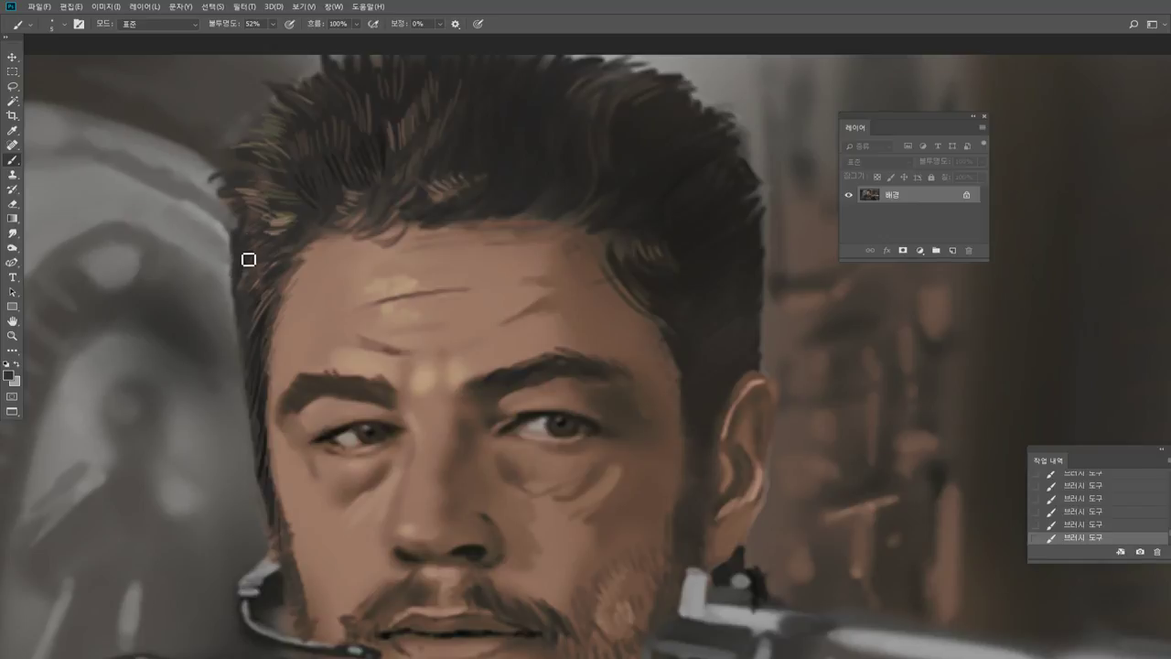
alt+click(231, 241)
Examine the repainted hair in the portrait at 100% and in a close-up of the face.
double_click(13, 336)
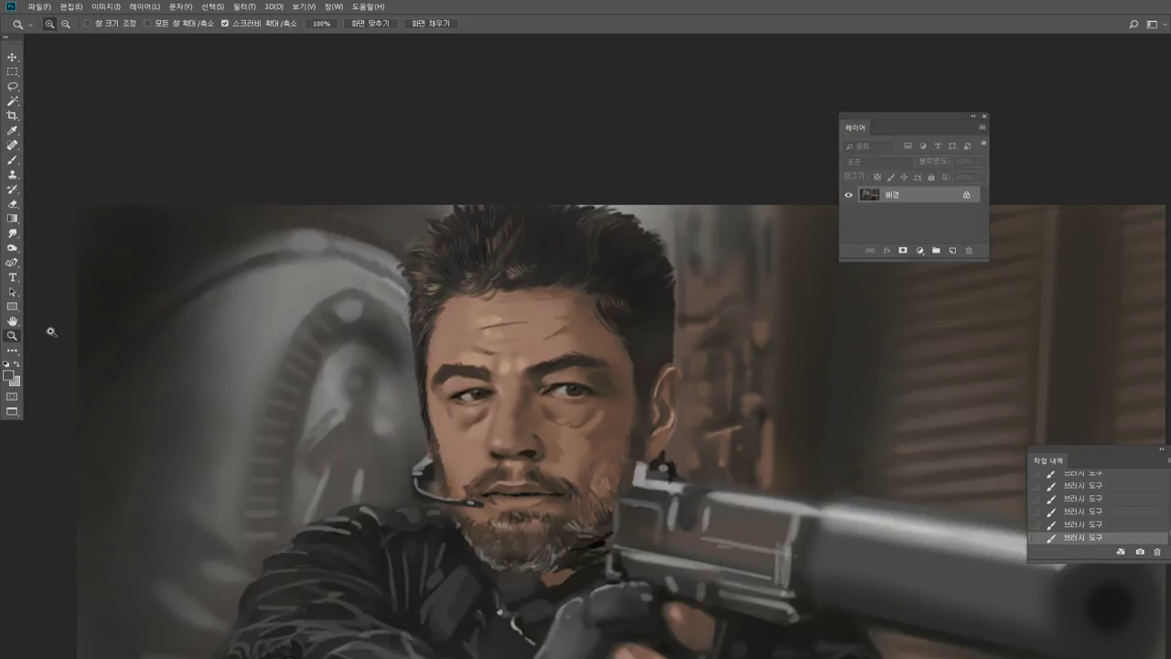
alt+click(527, 411)
alt+click(528, 411)
click(552, 344)
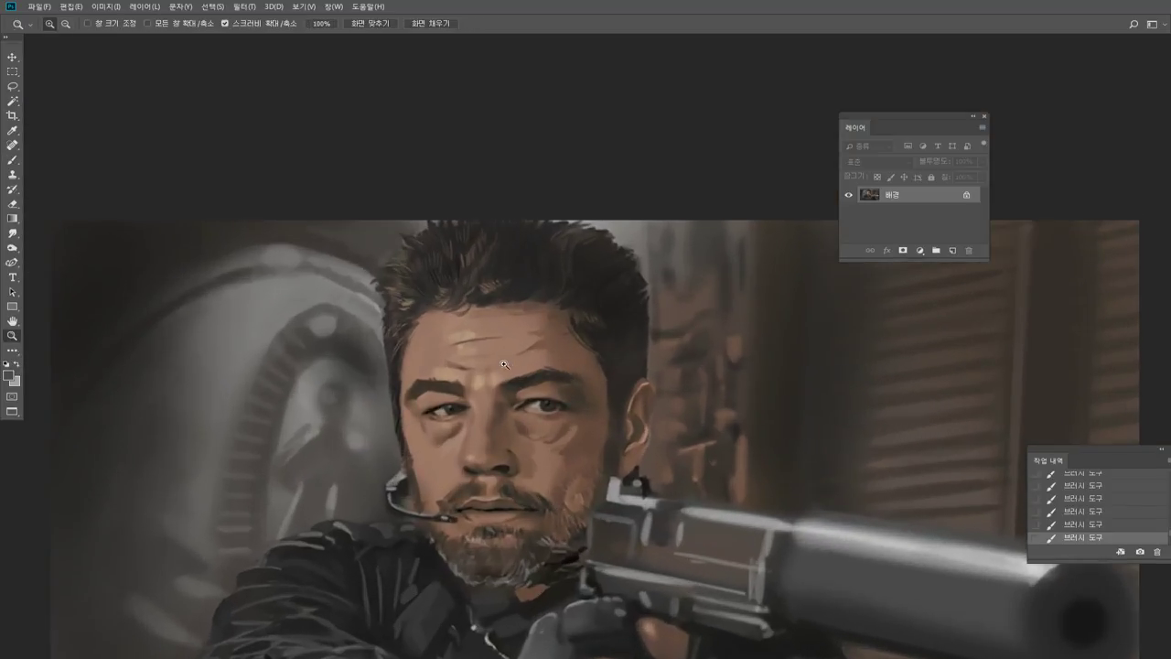
drag(504, 364, 498, 363)
alt+click(575, 340)
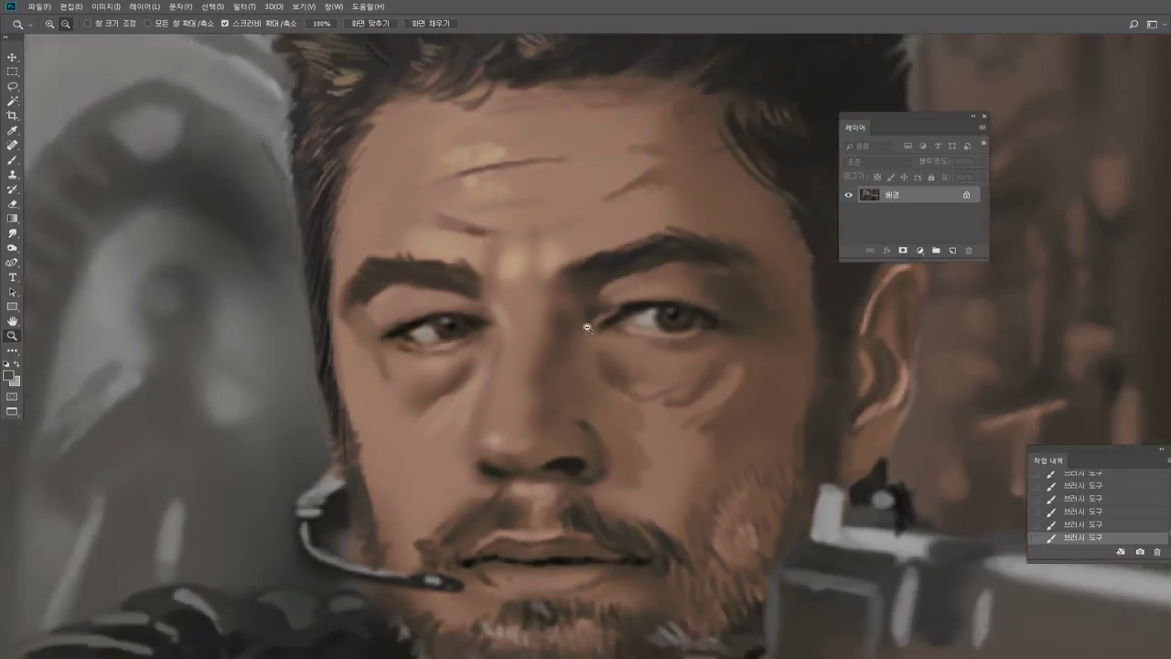
Paint thin strands in tones sampled from the hair along the front hairline and the temple on the headset side.
click(12, 322)
drag(431, 265, 419, 326)
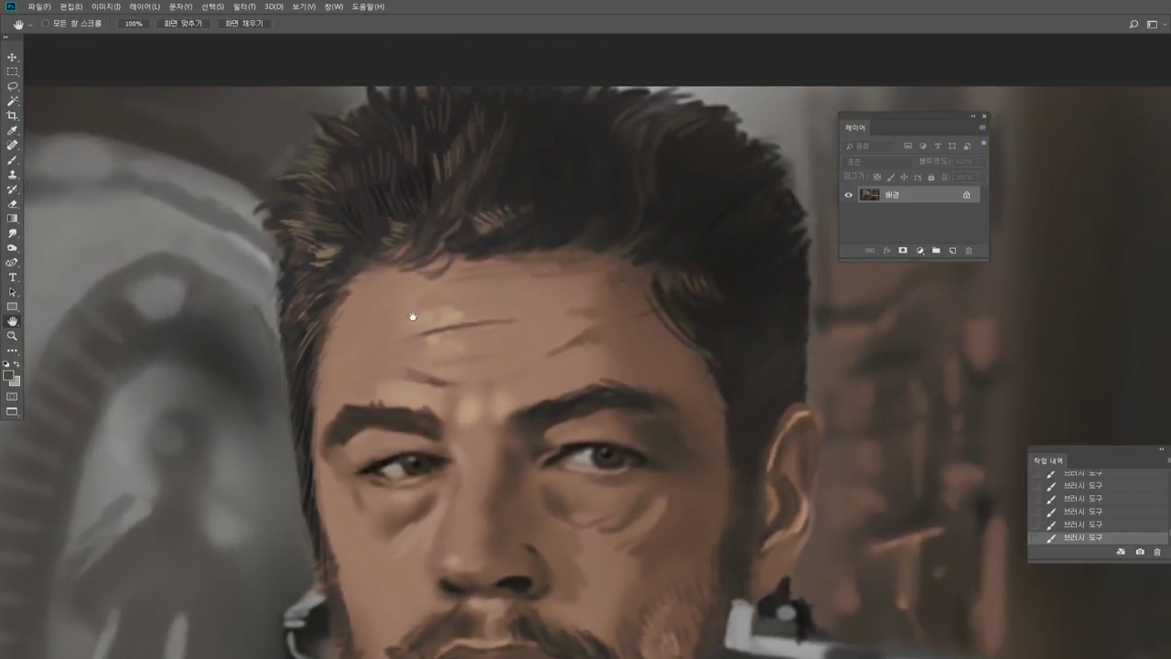
click(14, 160)
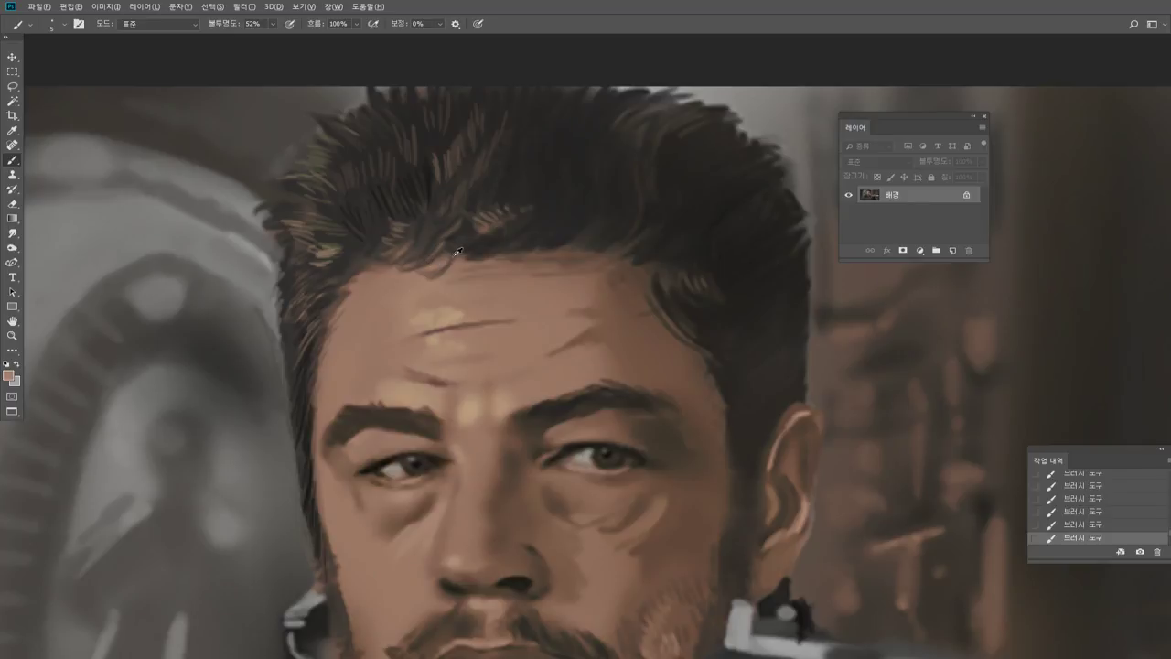
alt+click(431, 240)
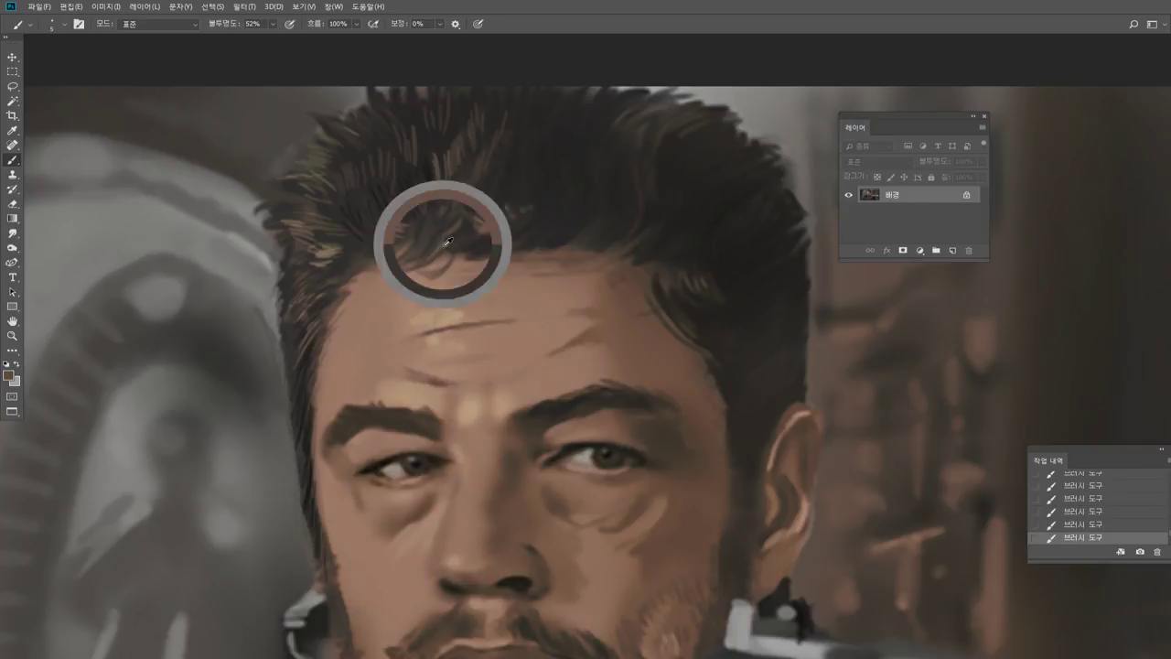
alt+click(369, 282)
alt+click(347, 280)
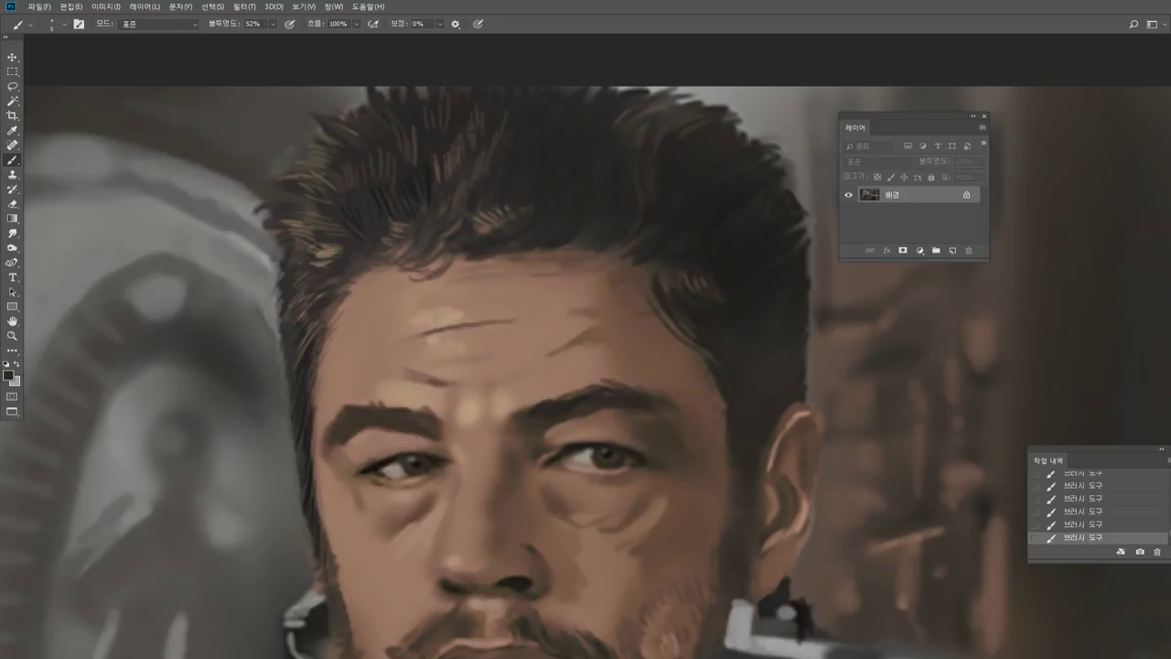
Add fine curved strands in sampled brown and skin tones to the middle of the hair above the forehead.
alt+click(499, 212)
alt+click(494, 257)
drag(599, 122, 619, 100)
drag(601, 110, 611, 94)
mouse_move(611, 153)
mouse_down()
mouse_move(606, 232)
mouse_move(588, 246)
mouse_up()
mouse_move(631, 214)
mouse_down()
mouse_move(605, 240)
mouse_move(619, 240)
mouse_move(613, 249)
mouse_up()
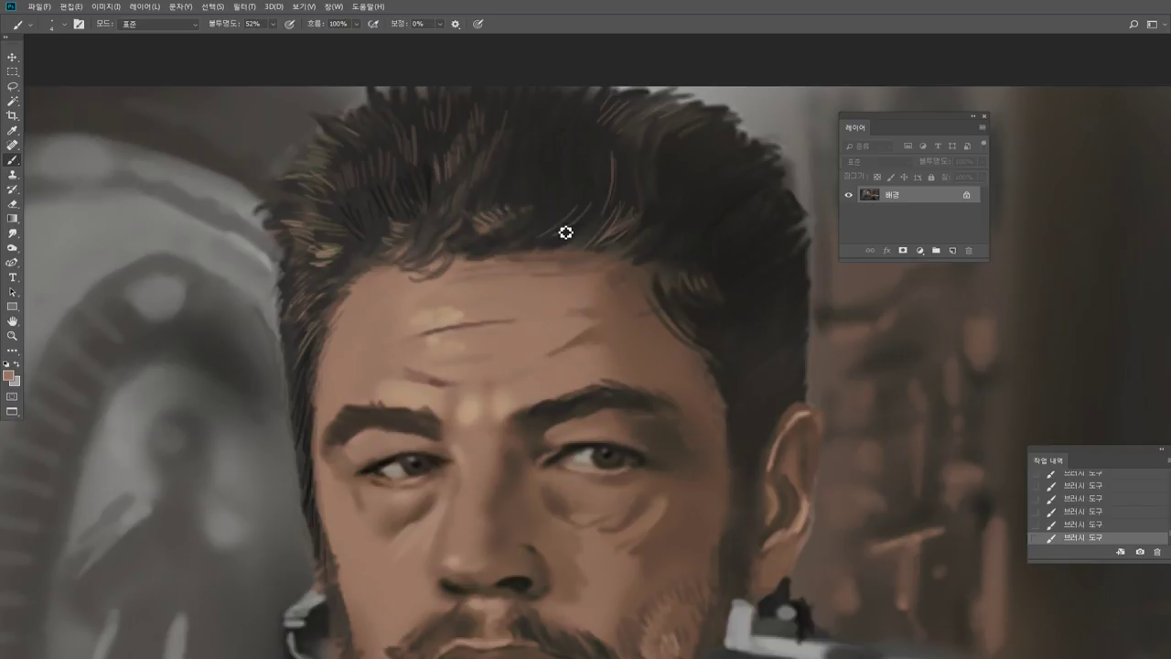
Extend the strands across the top and ear side of the hair with sampled brown and near-black tones.
alt+click(594, 259)
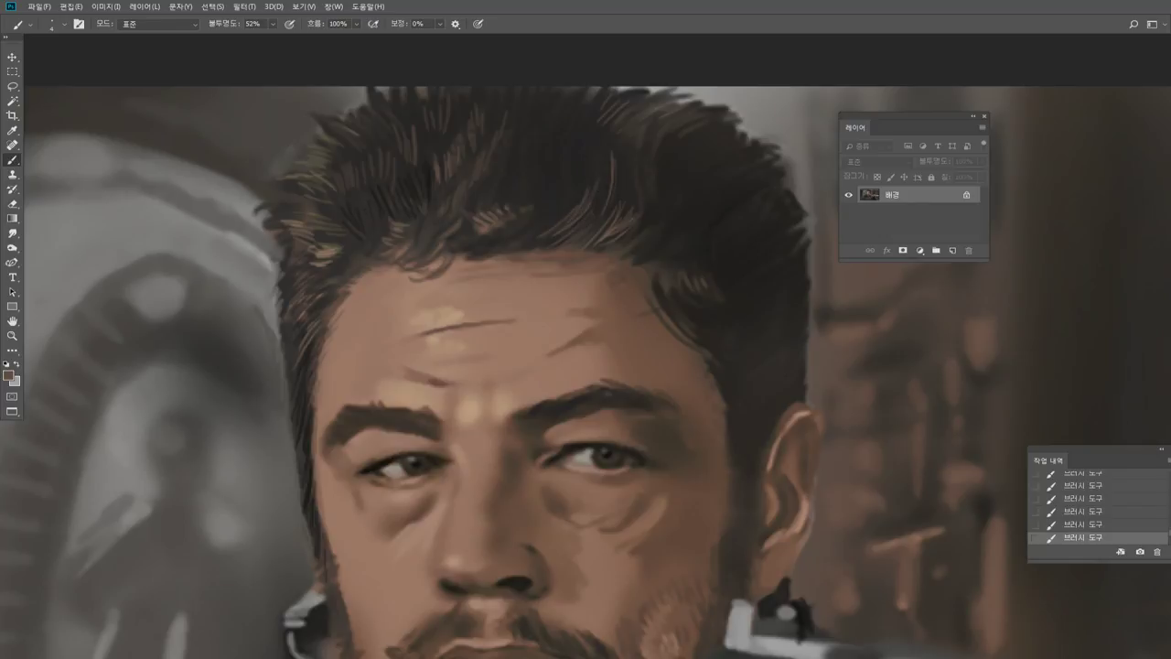
alt+click(544, 190)
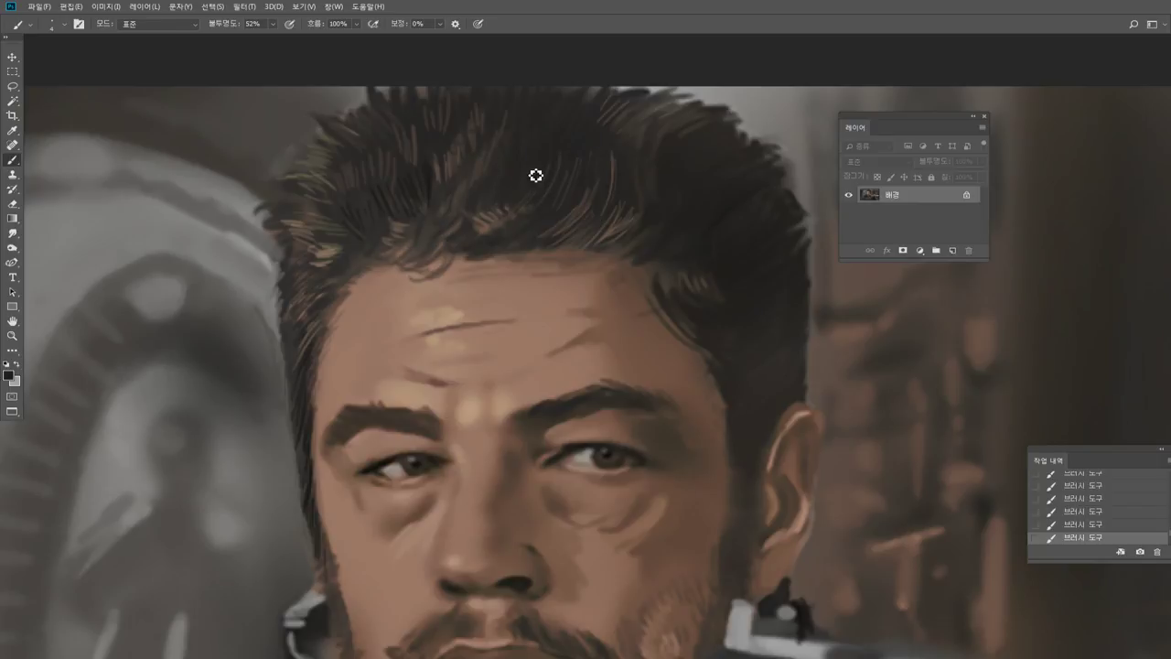
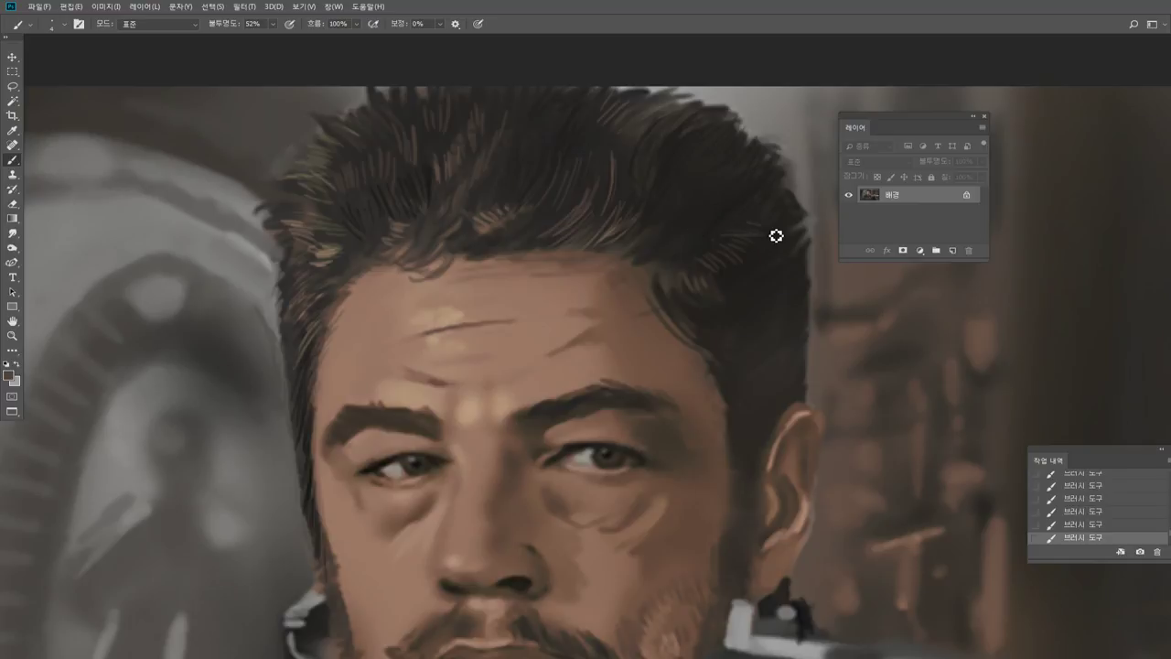
drag(683, 256, 719, 237)
Paint fine strands in the hair directly above the ear, using a dark tone sampled from the eye.
double_click(13, 336)
alt+click(630, 322)
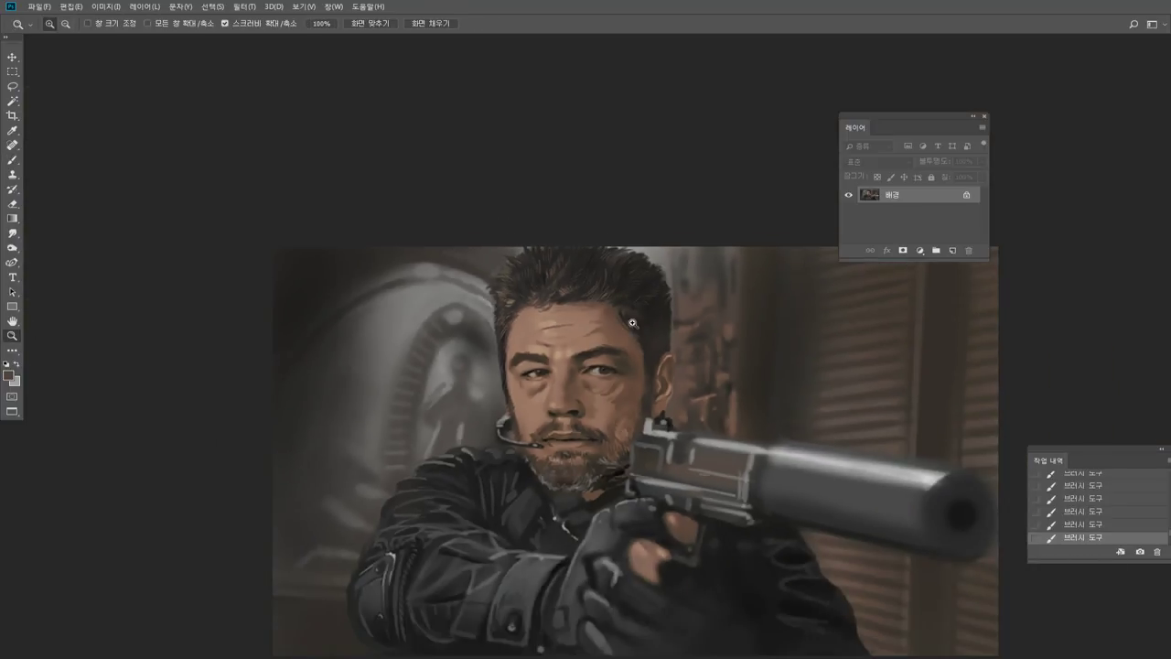
click(620, 357)
click(654, 327)
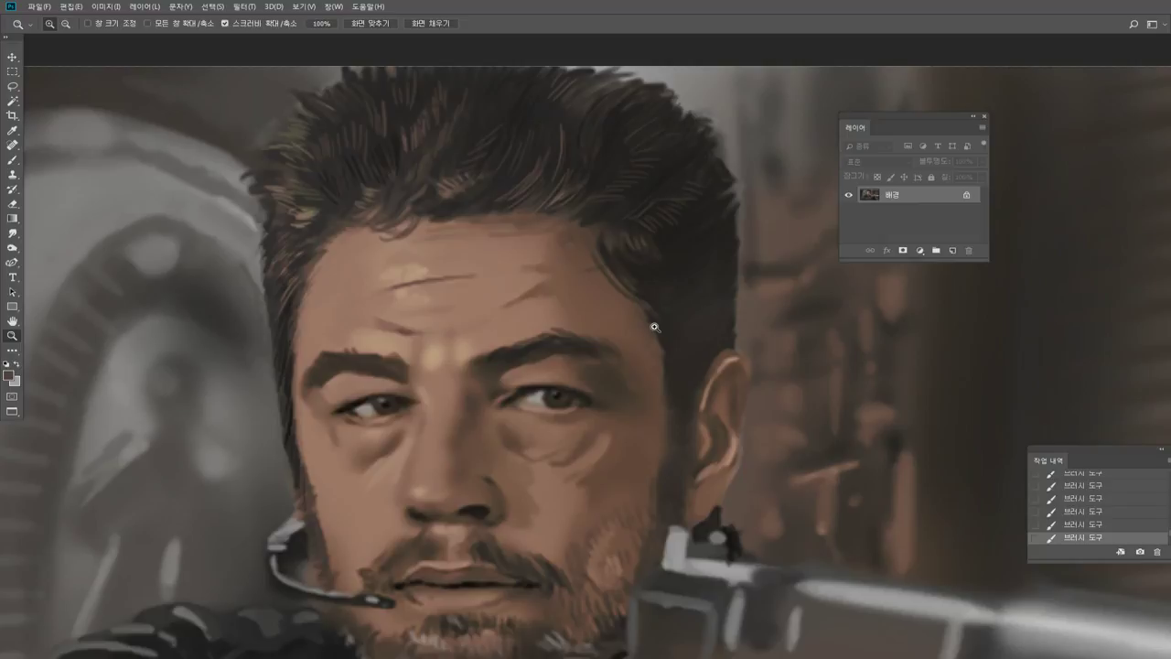
click(656, 327)
key(b)
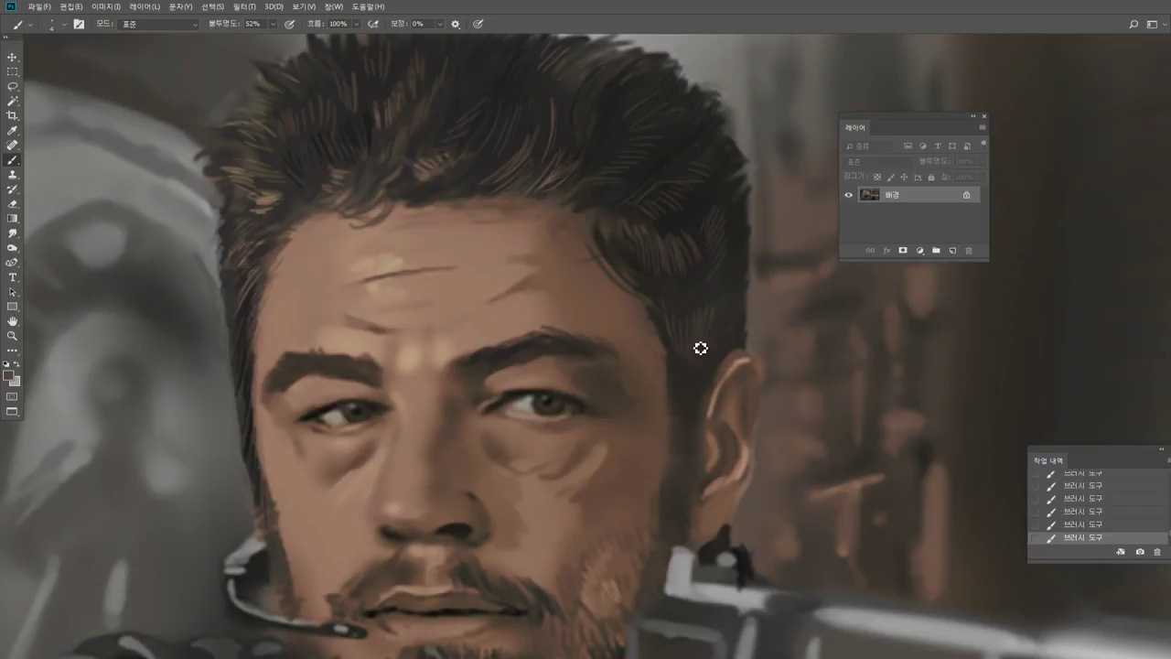
alt+click(550, 399)
drag(730, 348, 712, 385)
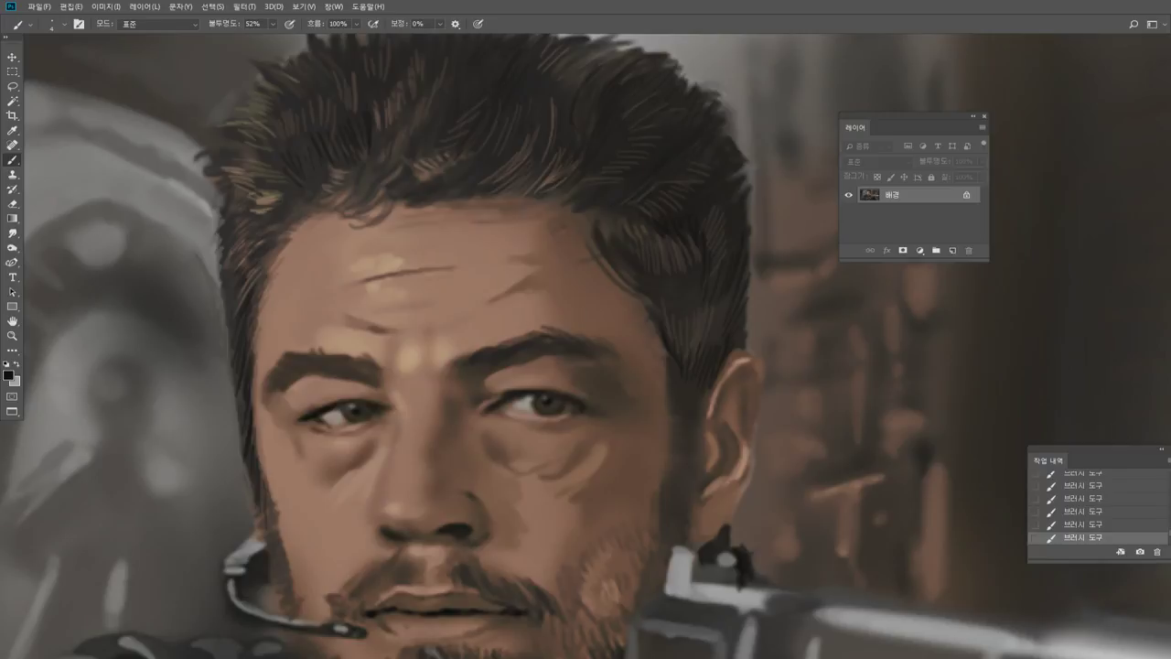
Draw dark strands from the temple down through the sideburn in front of the ear.
drag(684, 324, 656, 392)
drag(673, 388, 699, 420)
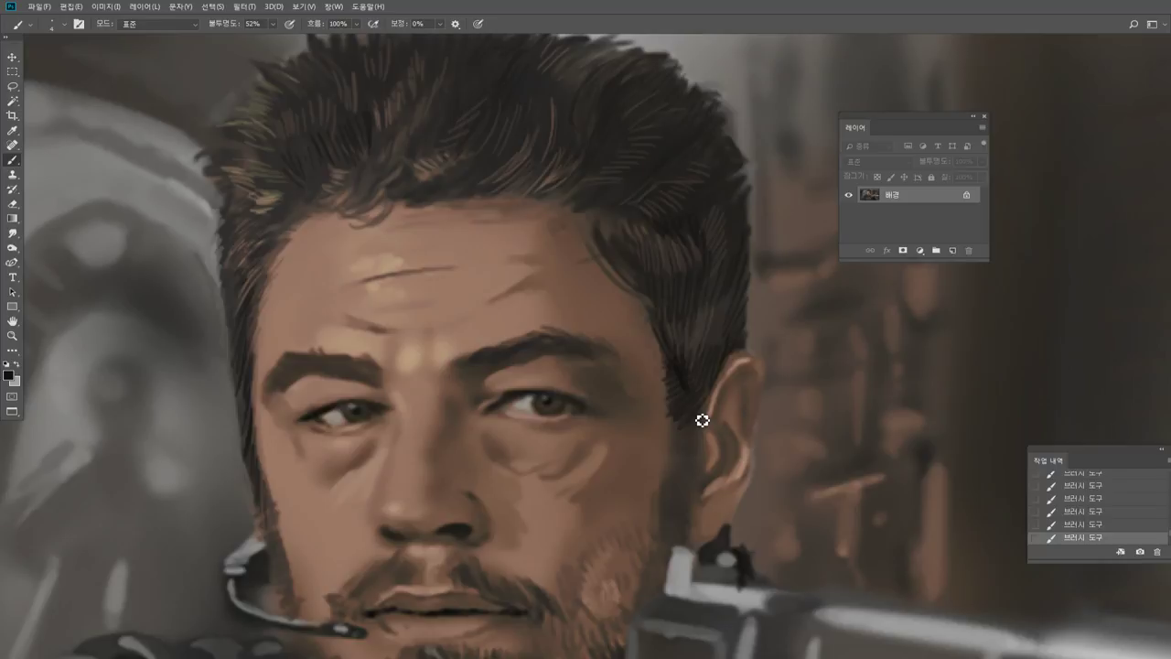
drag(701, 420, 679, 489)
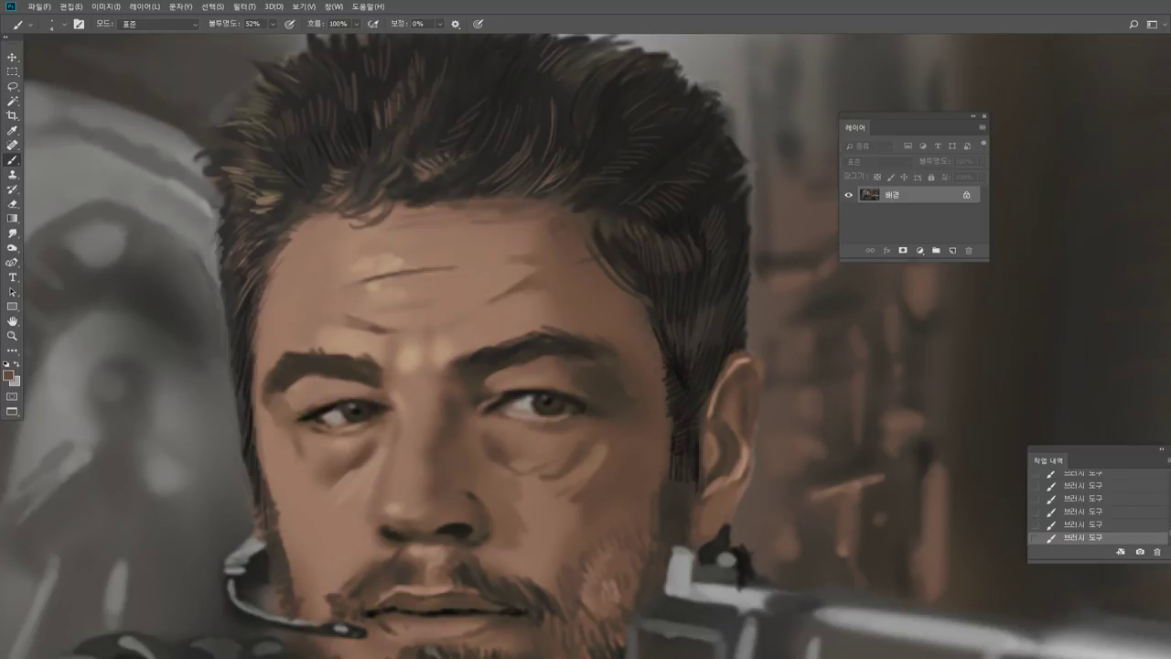
Enlarge the brush to 15 and softly shade the inner ear and the side hair above it.
key(bracketright)
key(bracketright)
key(bracketright)
key(bracketright)
key(bracketright)
key(bracketright)
key(bracketright)
drag(731, 444, 725, 471)
drag(688, 362, 716, 310)
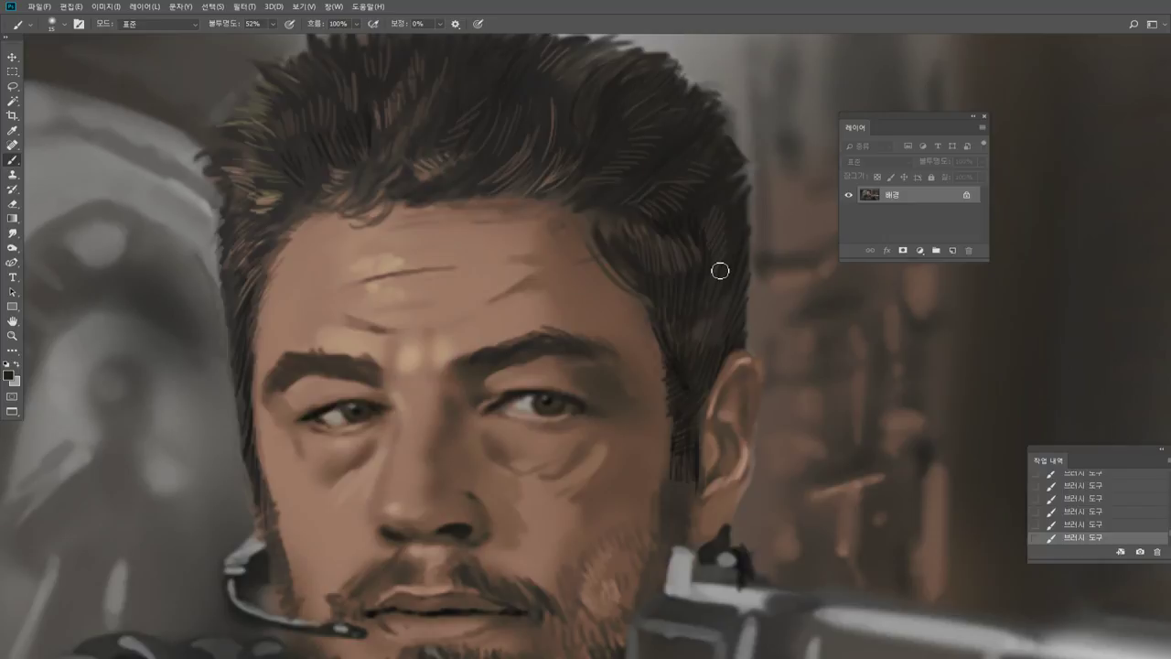
Reduce the brush to 3 and paint thin strands in a sampled skin tone through the hair above the ear-side temple.
ctrl+alt+click(720, 271)
ctrl+click(610, 467)
alt+click(696, 475)
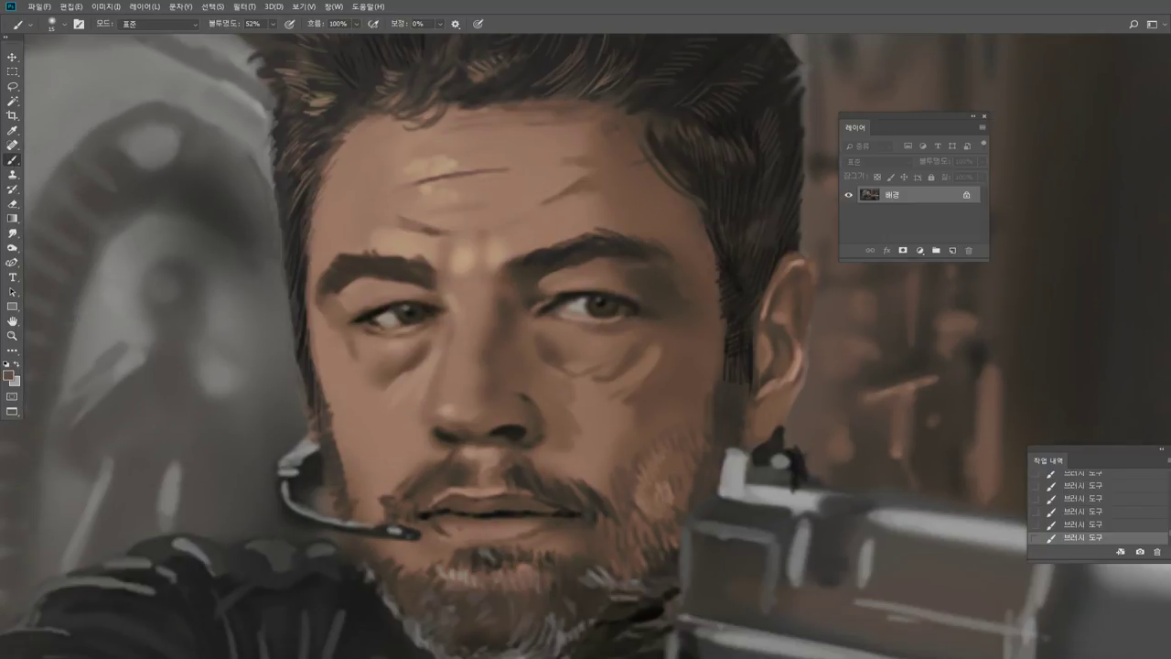
key(bracketleft)
alt+click(575, 129)
key(bracketleft)
key(bracketleft)
key(bracketleft)
key(bracketleft)
drag(672, 53, 624, 99)
drag(697, 129, 708, 169)
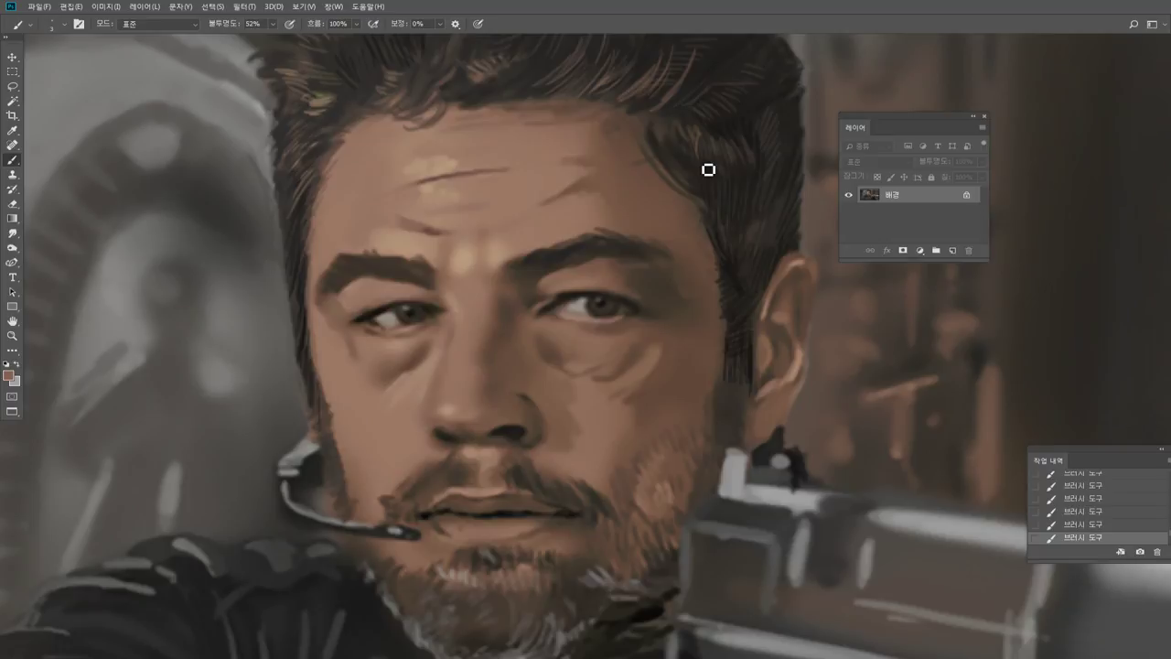
Paint short sideways hairs in a sampled tone across the lower sideburn between the ear and the gun sight.
click(12, 336)
click(723, 510)
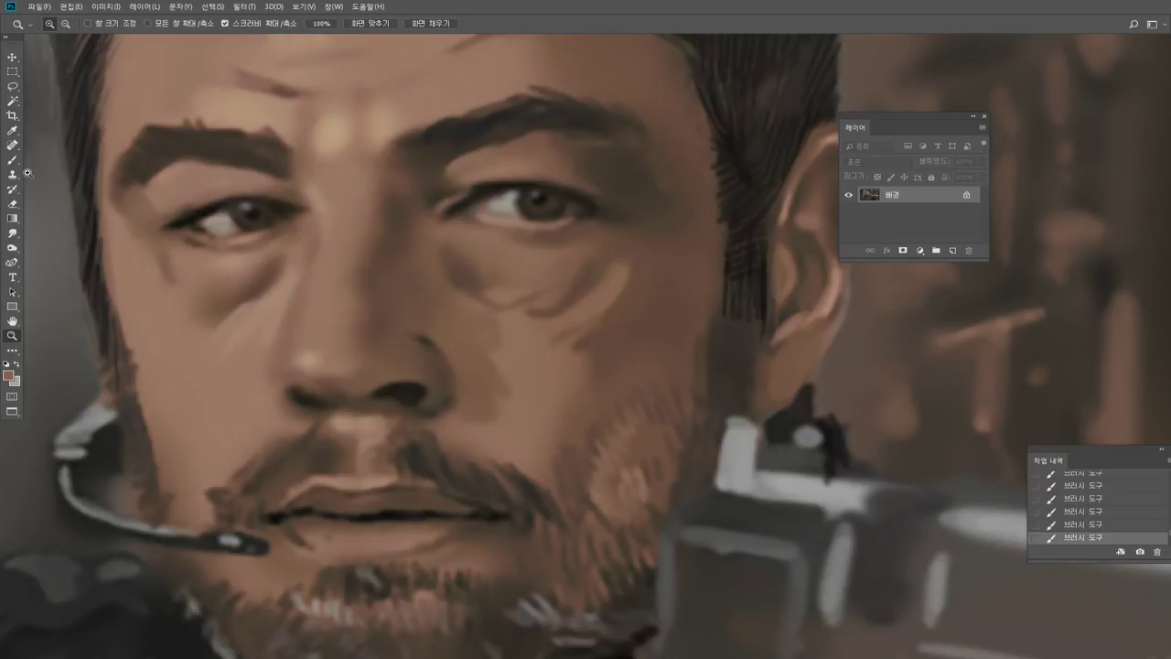
key(b)
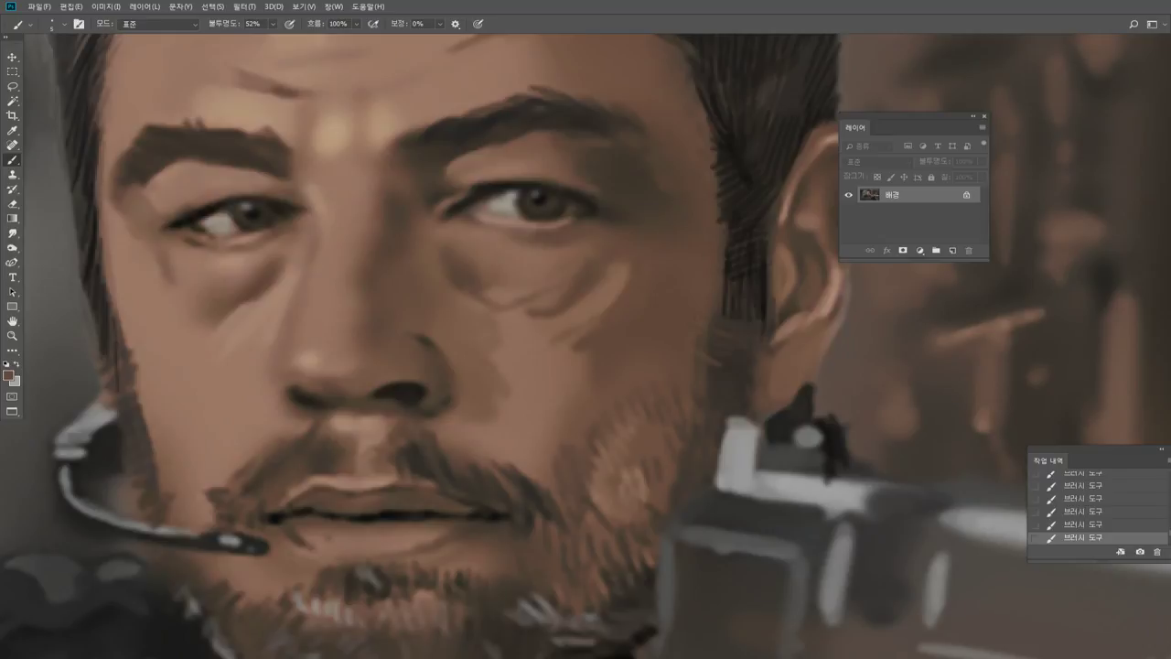
alt+click(732, 346)
drag(703, 326, 767, 344)
drag(758, 350, 714, 359)
drag(732, 383, 701, 396)
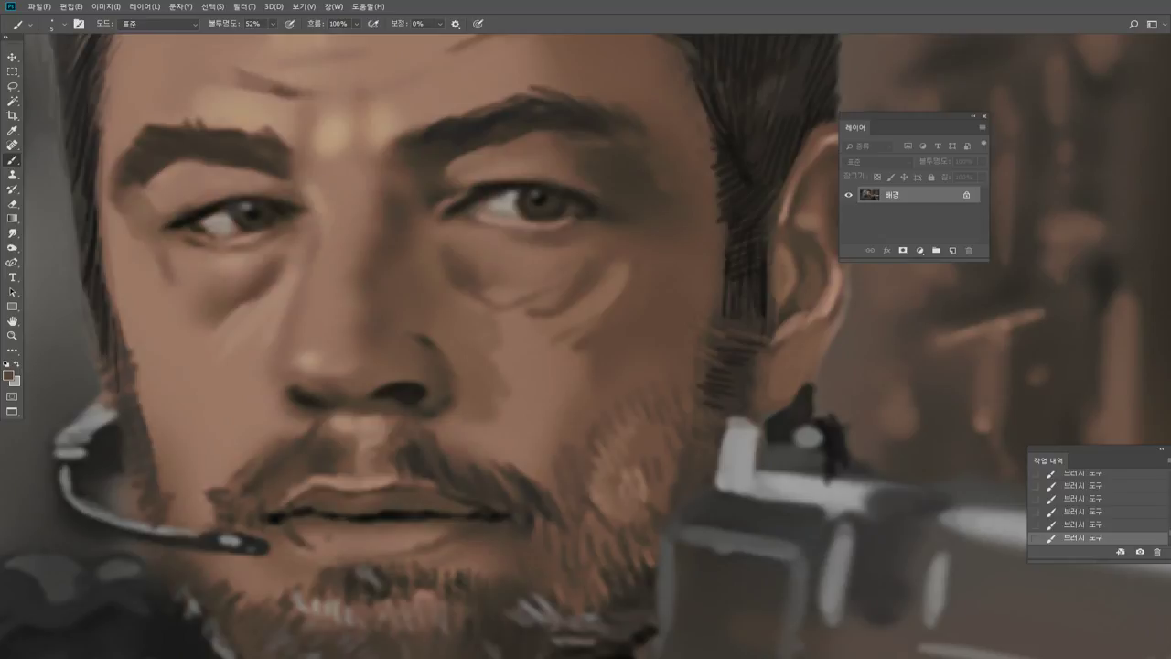
Darken the sideburn's lower end and the ear's lower edge with the brush at 93% opacity, and undo the last burn stroke.
drag(272, 23, 322, 33)
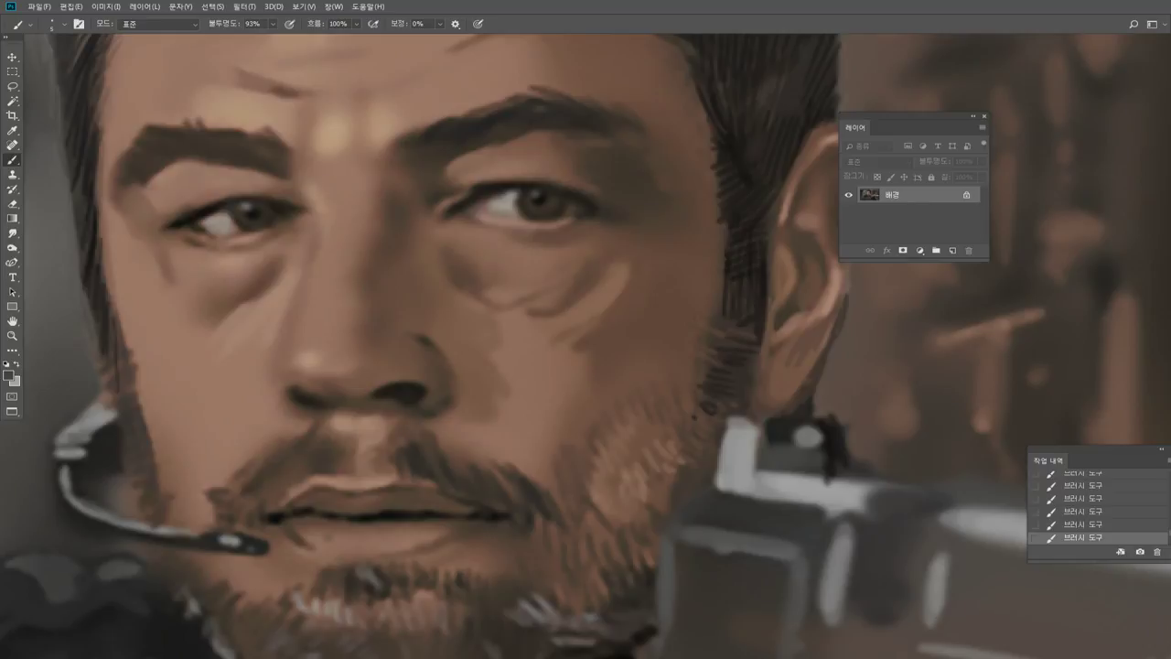
double_click(12, 335)
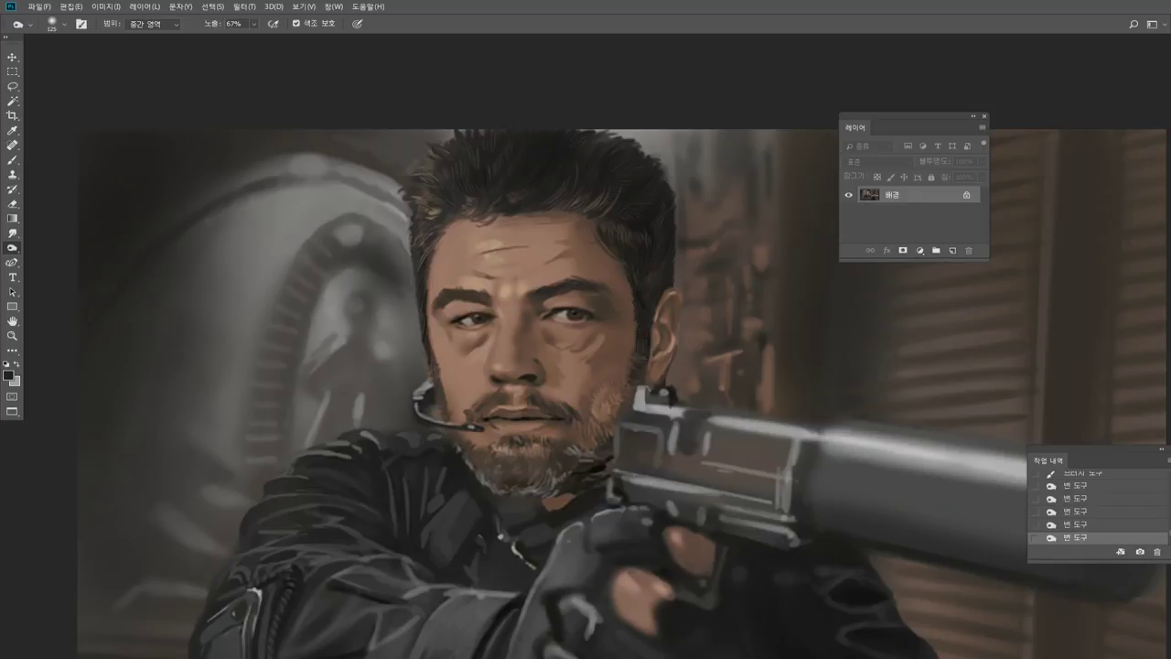
key(ctrl+z)
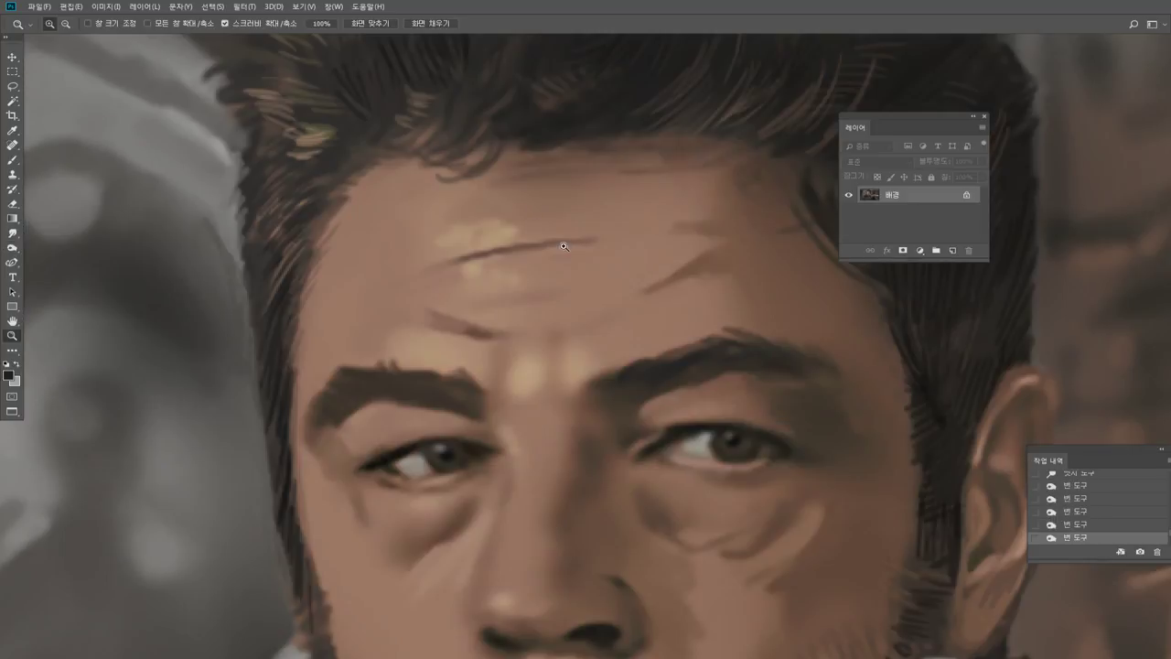
Paint stray dark hairs falling from the hairline onto the forehead, with the brush opacity lowered to 47%.
click(12, 160)
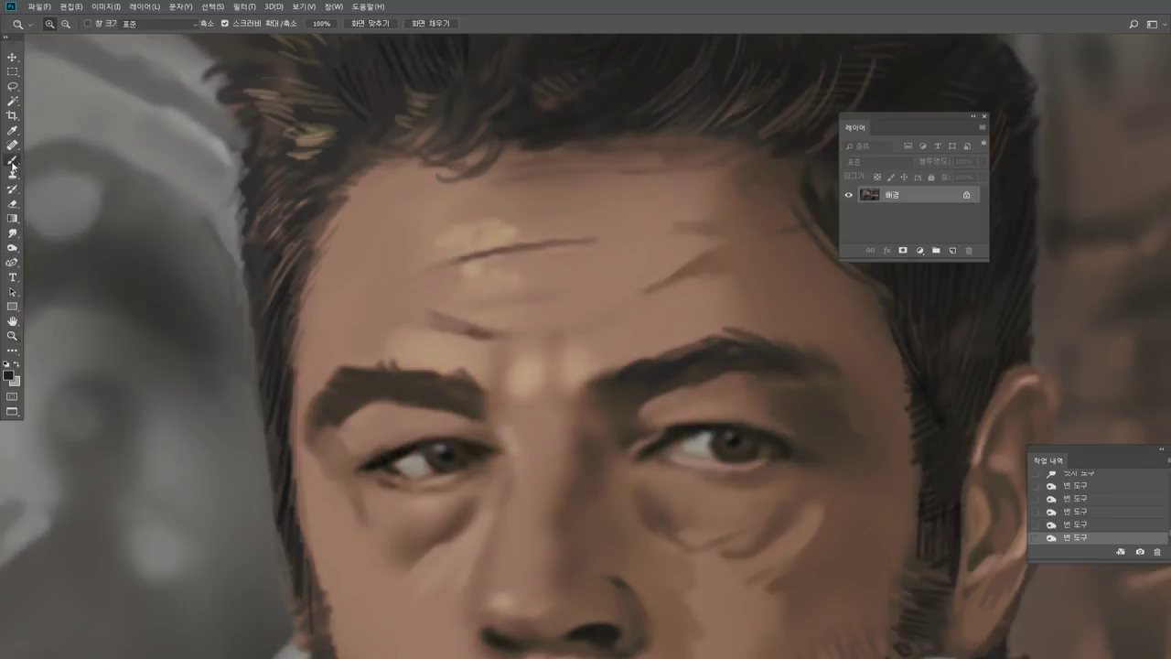
alt+click(509, 198)
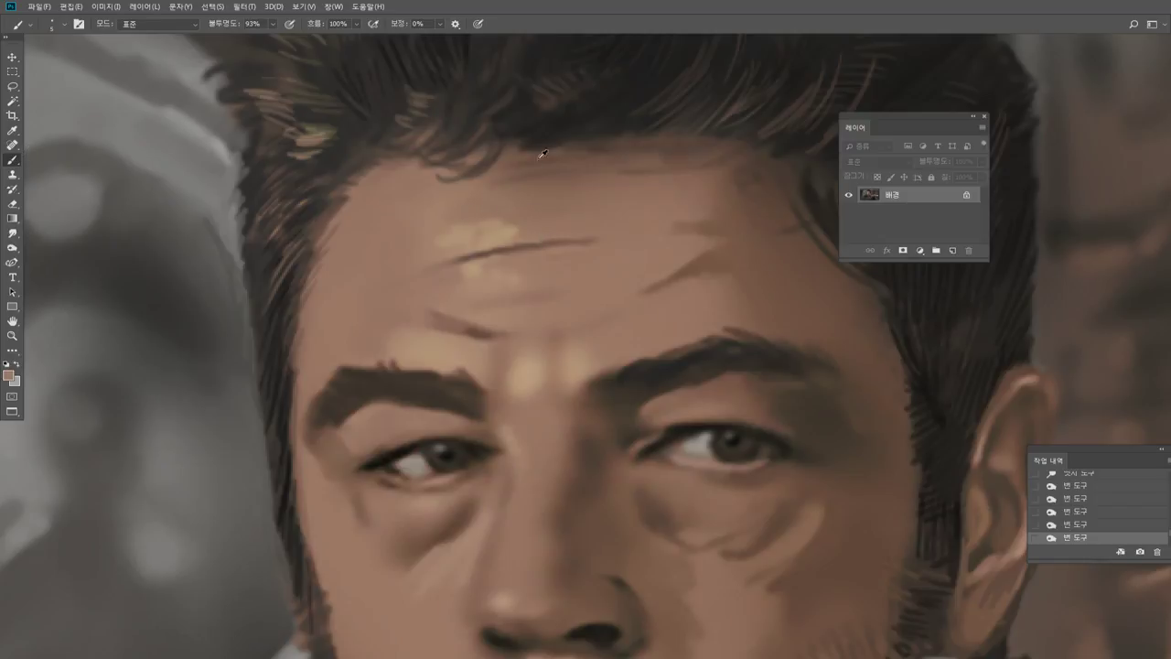
alt+click(538, 152)
drag(534, 149, 551, 163)
drag(271, 26, 246, 39)
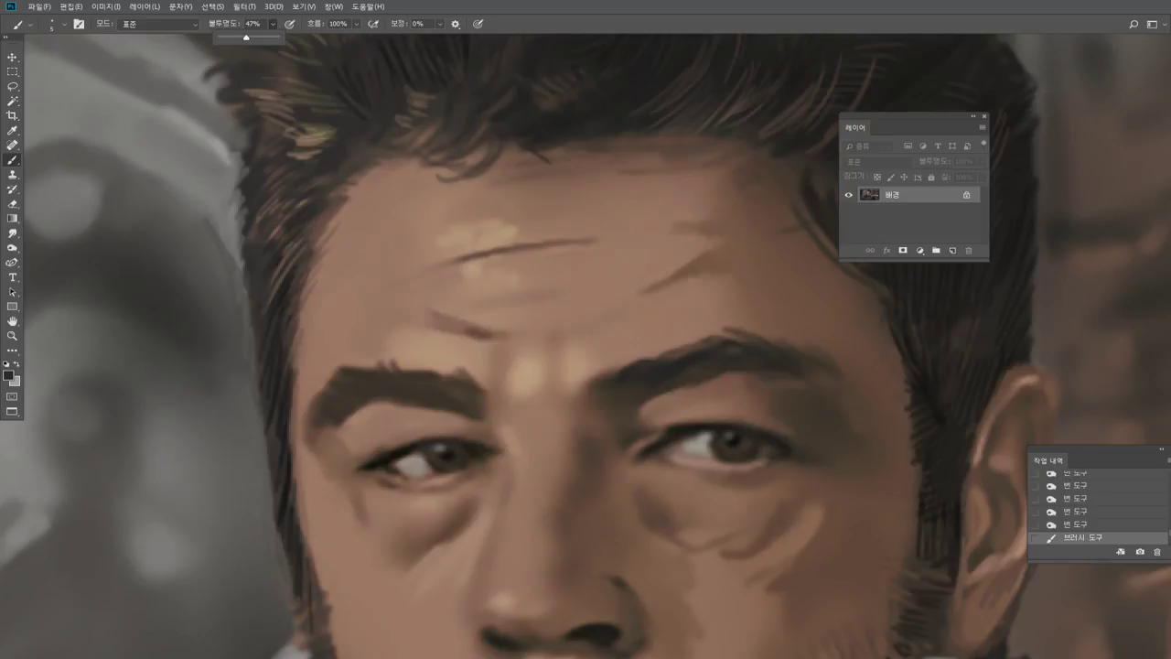
drag(519, 142, 541, 156)
mouse_move(523, 144)
mouse_down()
mouse_move(547, 161)
mouse_move(552, 189)
mouse_move(607, 183)
mouse_move(614, 165)
mouse_up()
mouse_move(616, 137)
mouse_down()
mouse_move(628, 153)
mouse_move(648, 150)
mouse_up()
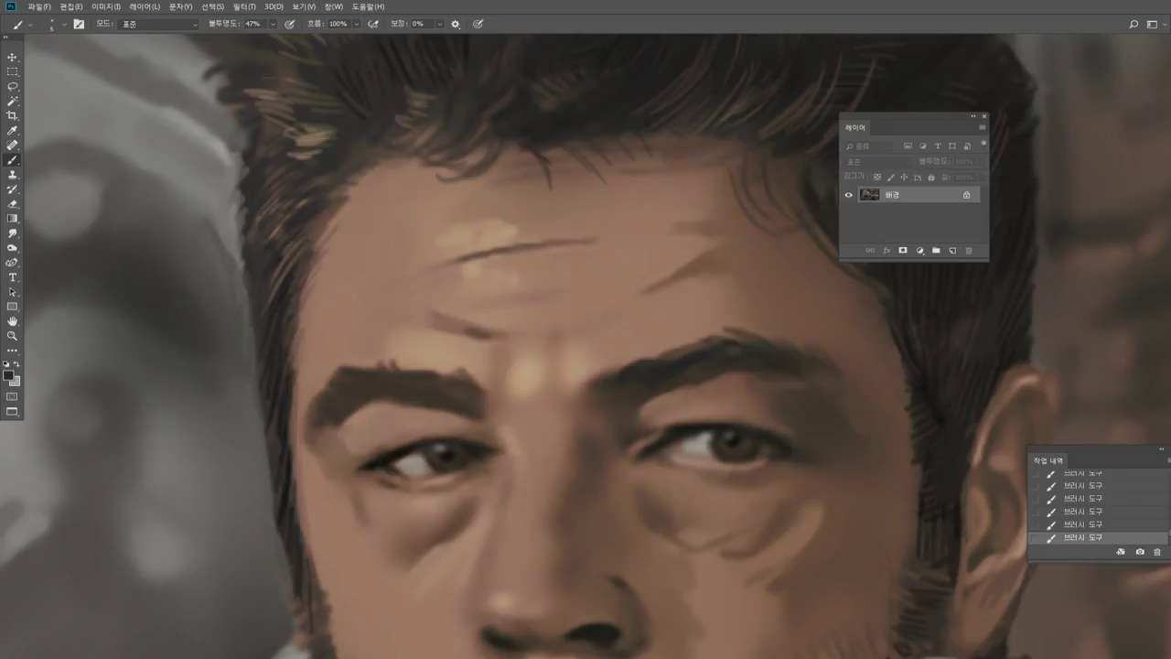
Rework the forehead crease above the ear-side eyebrow with sampled skin tones at 27% brush opacity.
drag(675, 195, 705, 219)
alt+click(743, 254)
click(272, 24)
alt+click(713, 230)
mouse_move(688, 223)
mouse_down()
mouse_move(684, 210)
mouse_move(712, 272)
mouse_up()
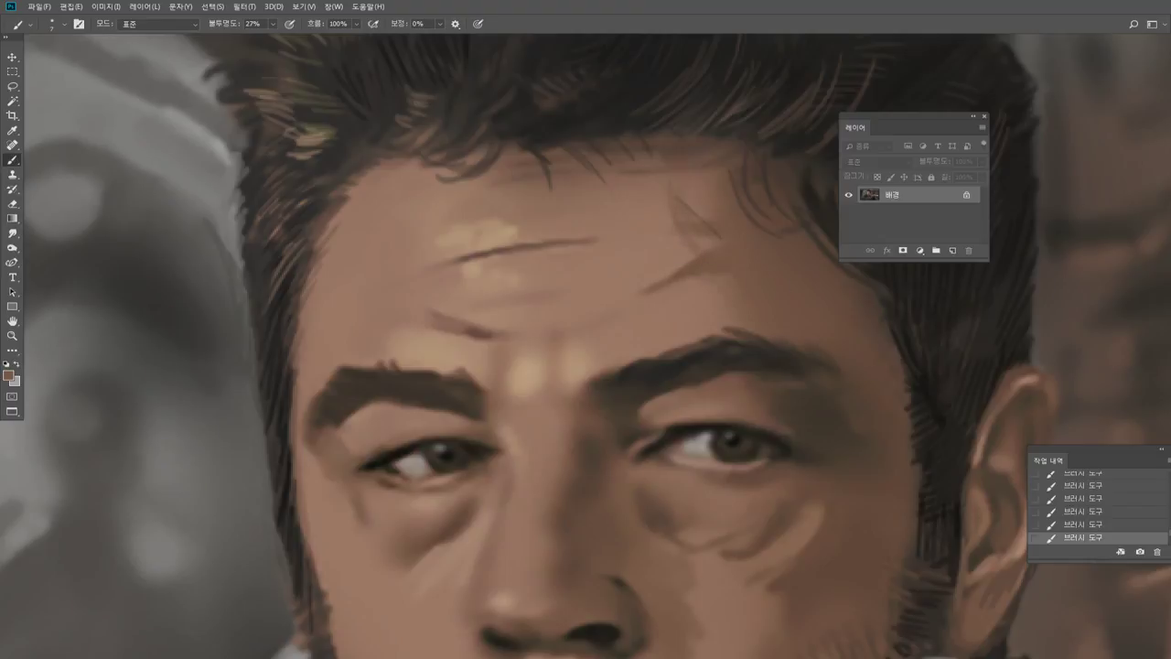
Blend the forehead wrinkles and the area above the inner ear-side eyebrow with a larger soft brush in skin tones.
key(bracketright)
key(bracketright)
key(bracketright)
key(bracketleft)
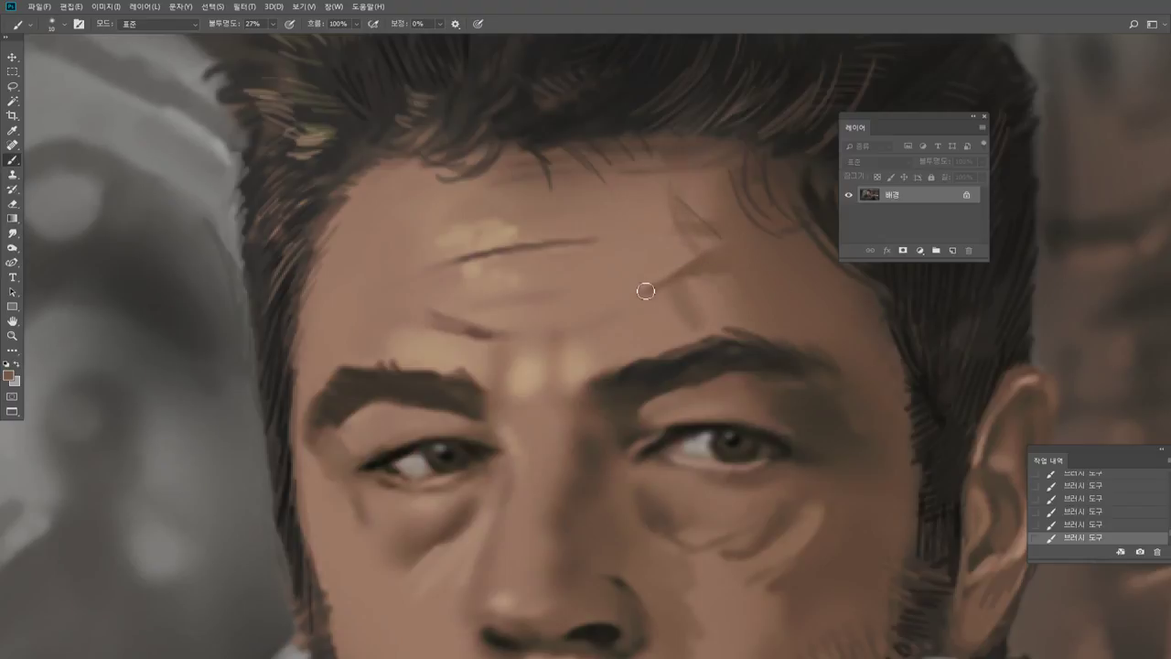
drag(613, 317, 625, 349)
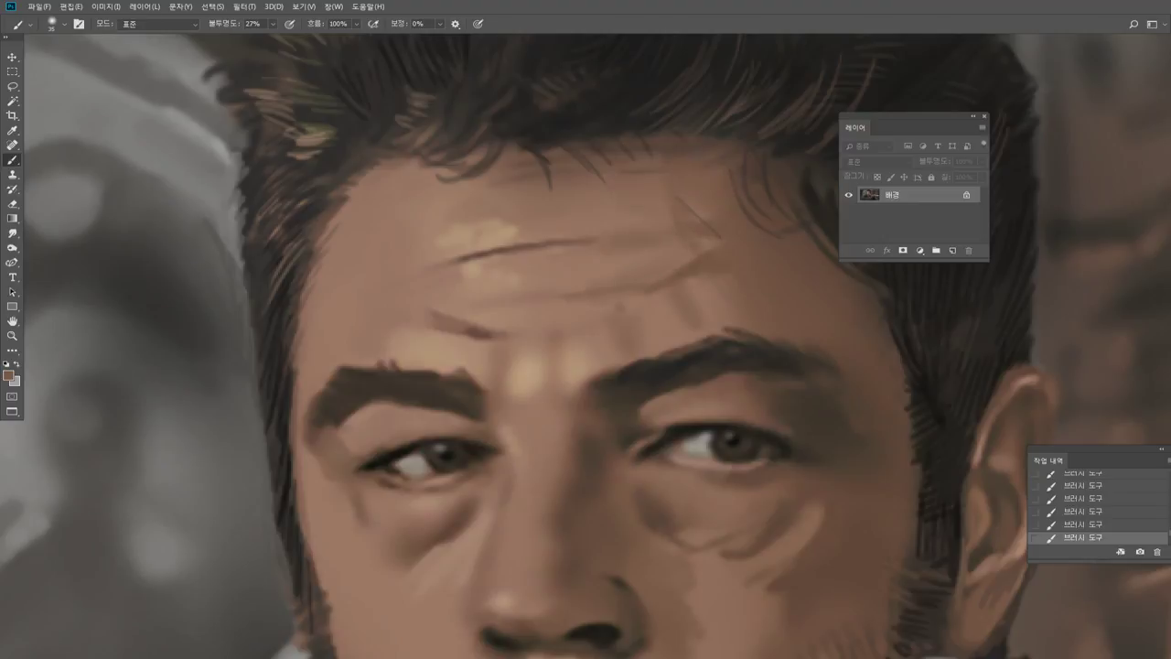
key(bracketleft)
alt+click(666, 353)
Desaturate the eyebrows and the skin along their upper edges using the Sponge tool at 34% flow.
click(12, 249)
click(63, 270)
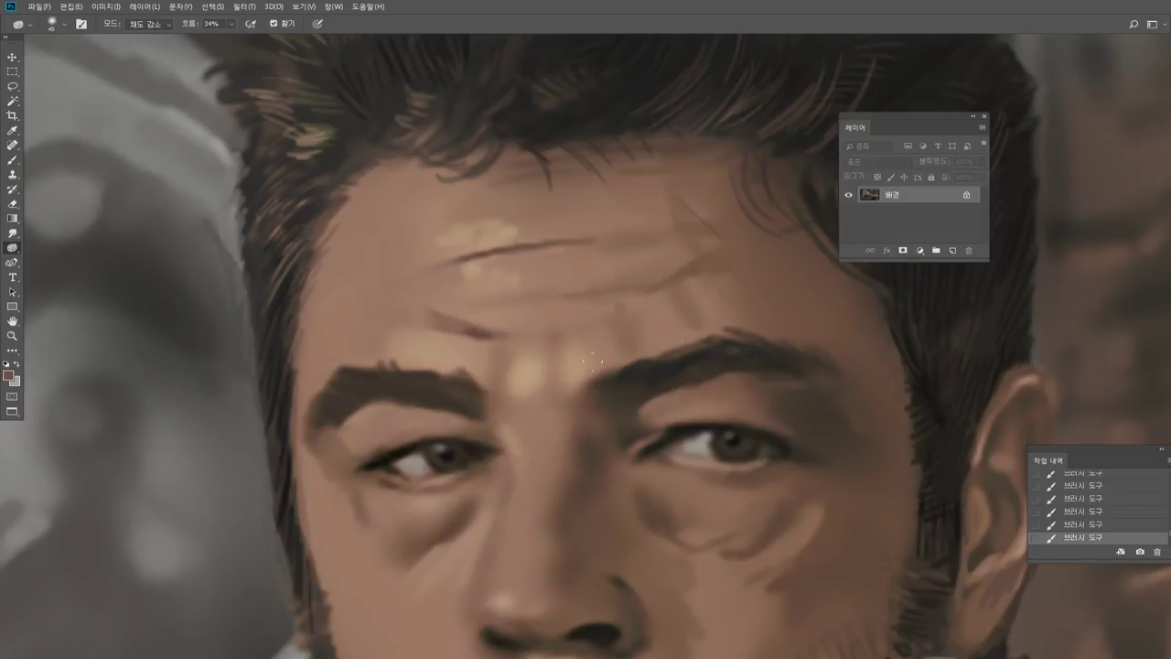
key(bracketright)
drag(754, 321, 736, 344)
drag(744, 341, 723, 352)
Break up the upper edge of the ear-side eyebrow with short skin-toned strokes, using a smaller brush at 27% opacity.
key(b)
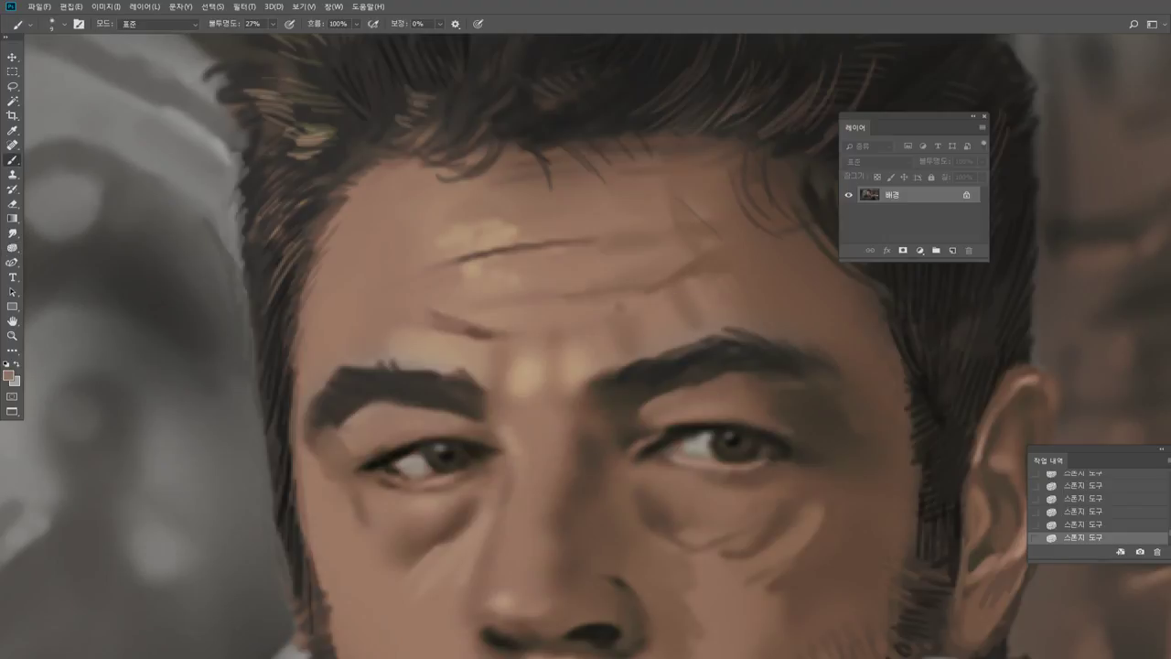
key(bracketleft)
key(bracketleft)
key(bracketleft)
drag(686, 352, 695, 345)
drag(688, 348, 705, 344)
drag(711, 353, 710, 341)
drag(705, 343, 732, 334)
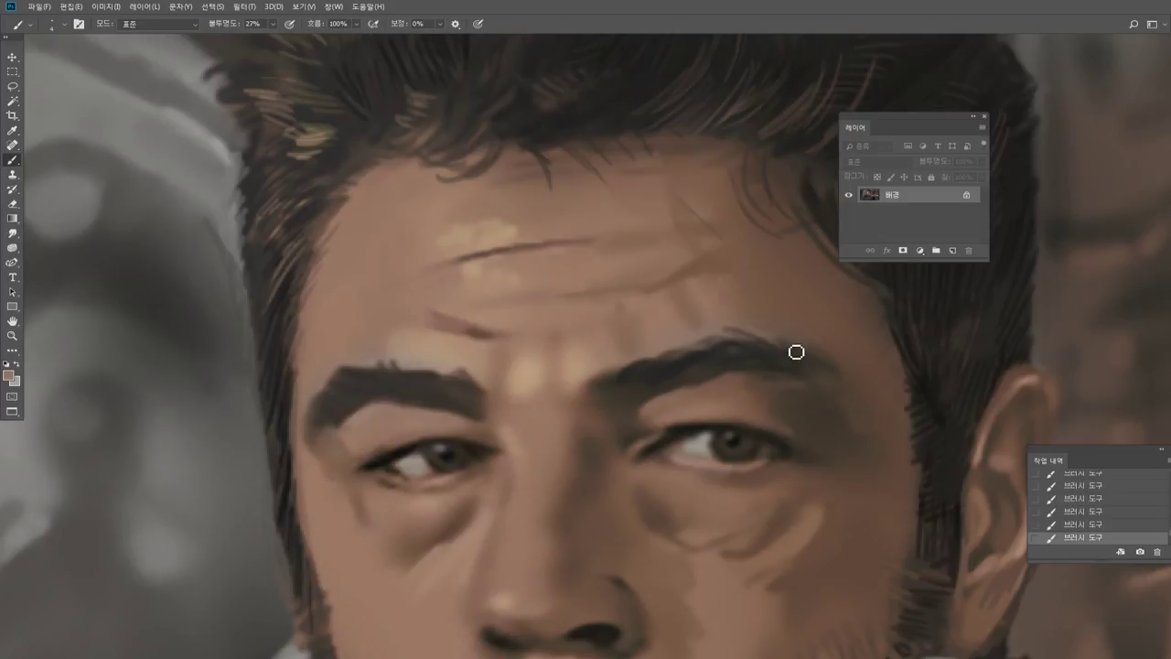
Raise the brush opacity to 70% and paint fine dark hairs along the top and tail of the ear-side eyebrow.
drag(272, 24, 304, 30)
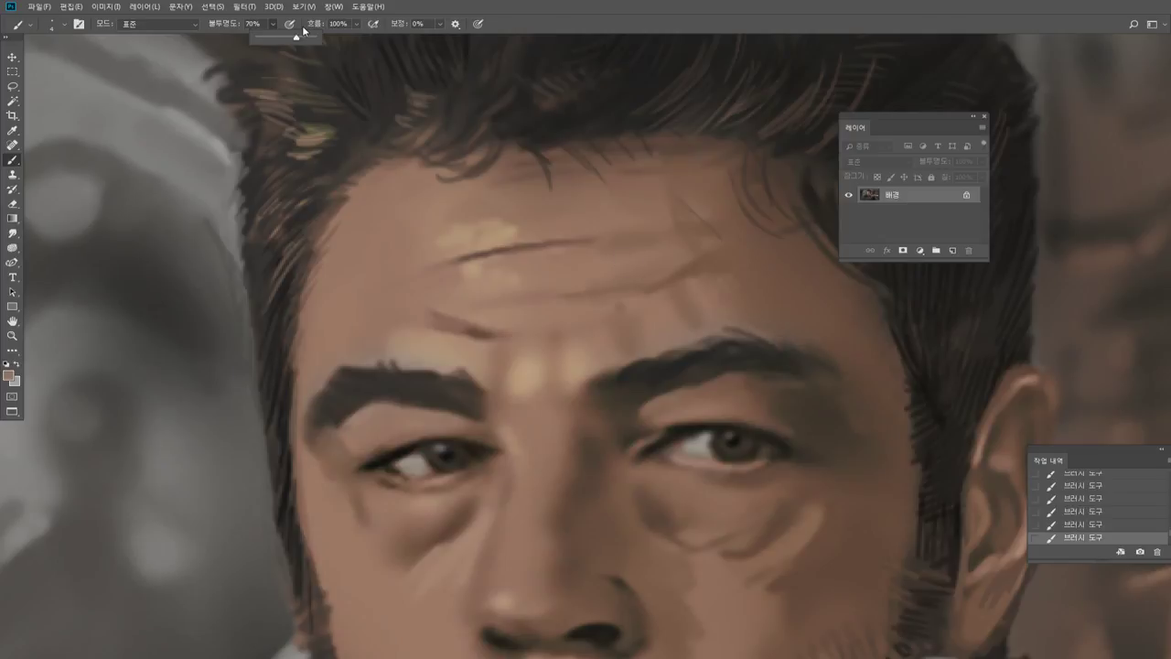
click(672, 360)
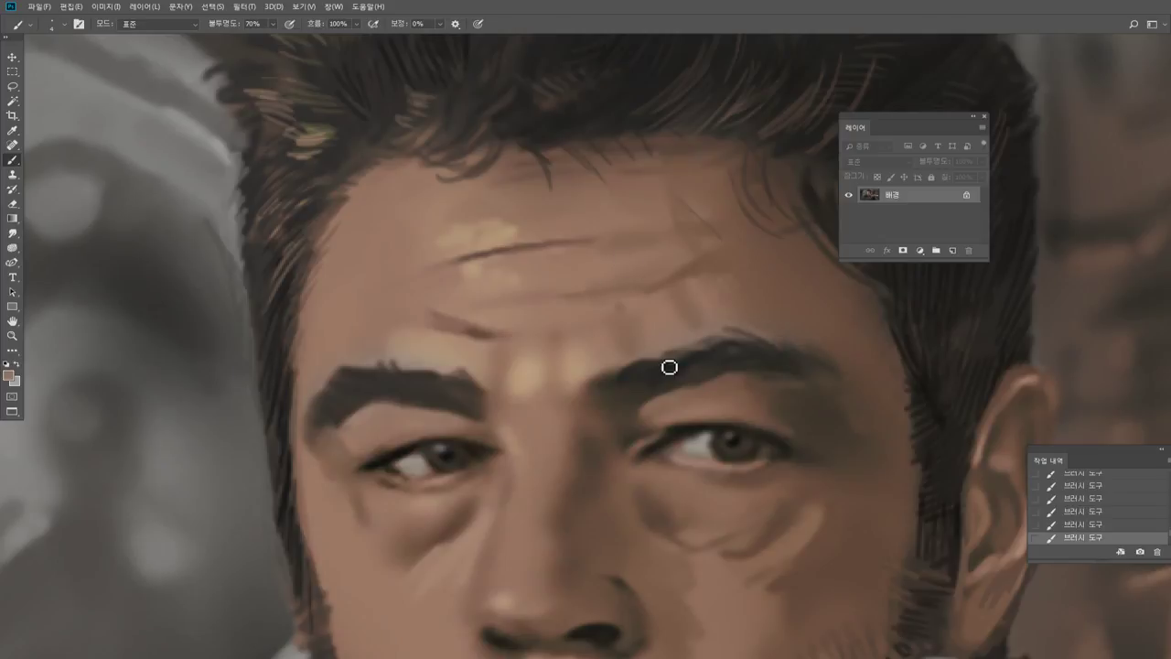
click(619, 371)
mouse_move(631, 370)
mouse_down()
mouse_move(711, 337)
mouse_move(761, 340)
mouse_up()
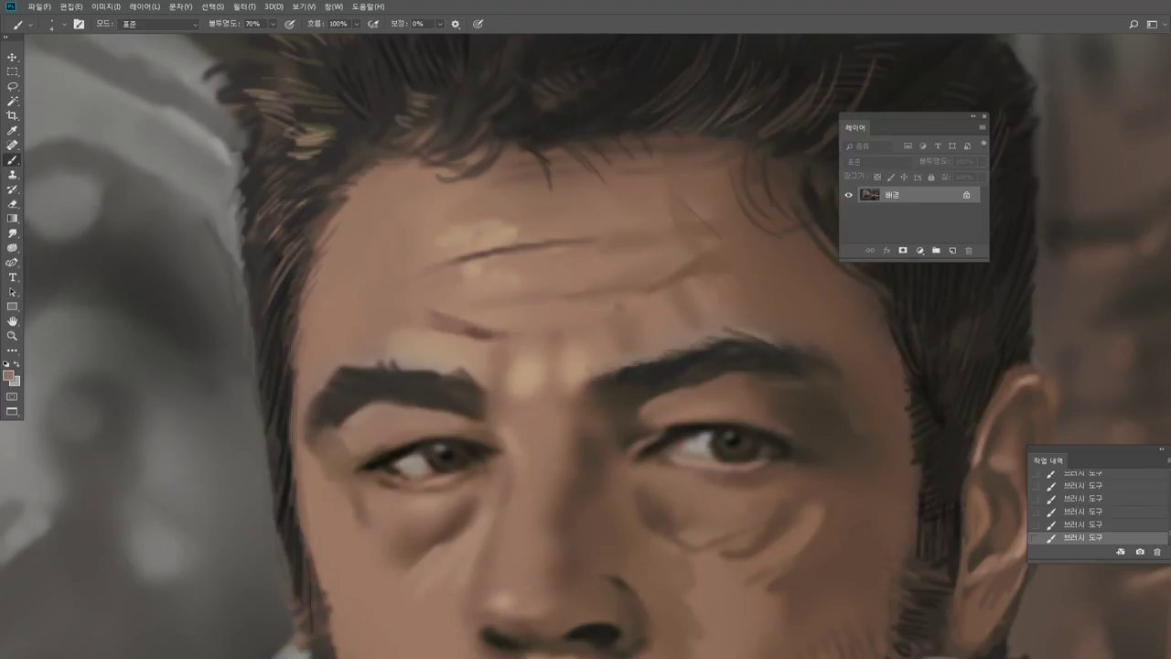
alt+click(782, 343)
alt+click(863, 379)
alt+click(783, 346)
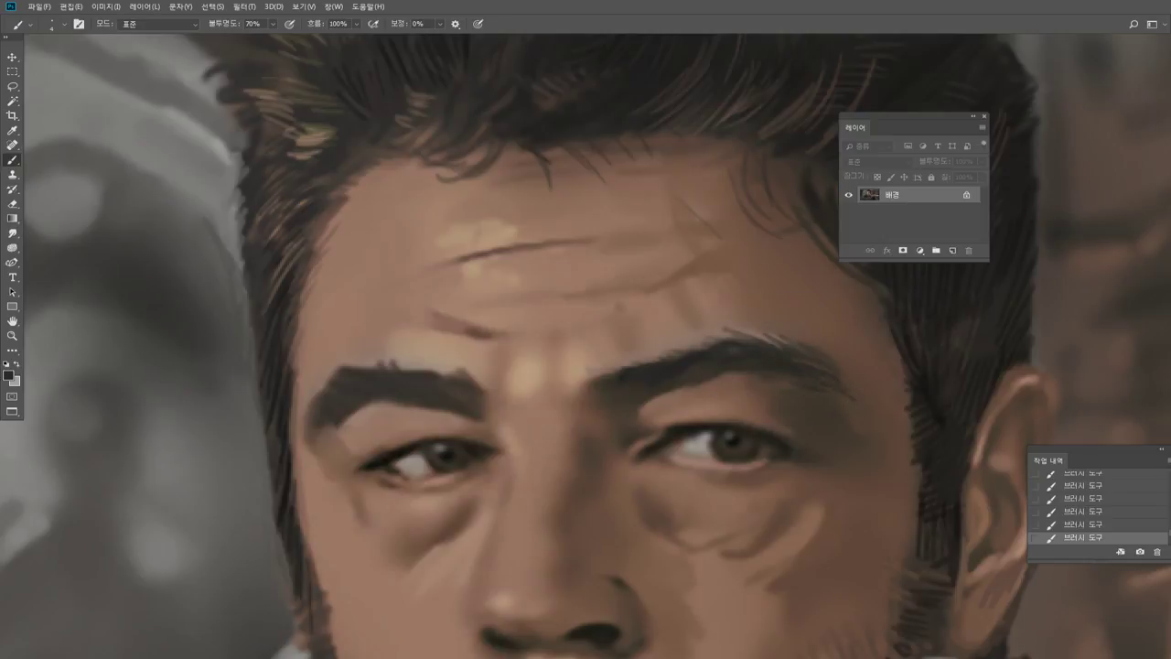
Paint dark hairs at the inner end of the ear-side eyebrow and refine its edges with sampled skin and hair tones.
alt+click(917, 395)
alt+click(693, 371)
drag(626, 388, 612, 370)
drag(623, 390, 603, 369)
mouse_move(601, 395)
mouse_down()
mouse_move(595, 369)
mouse_move(596, 388)
mouse_up()
alt+click(675, 399)
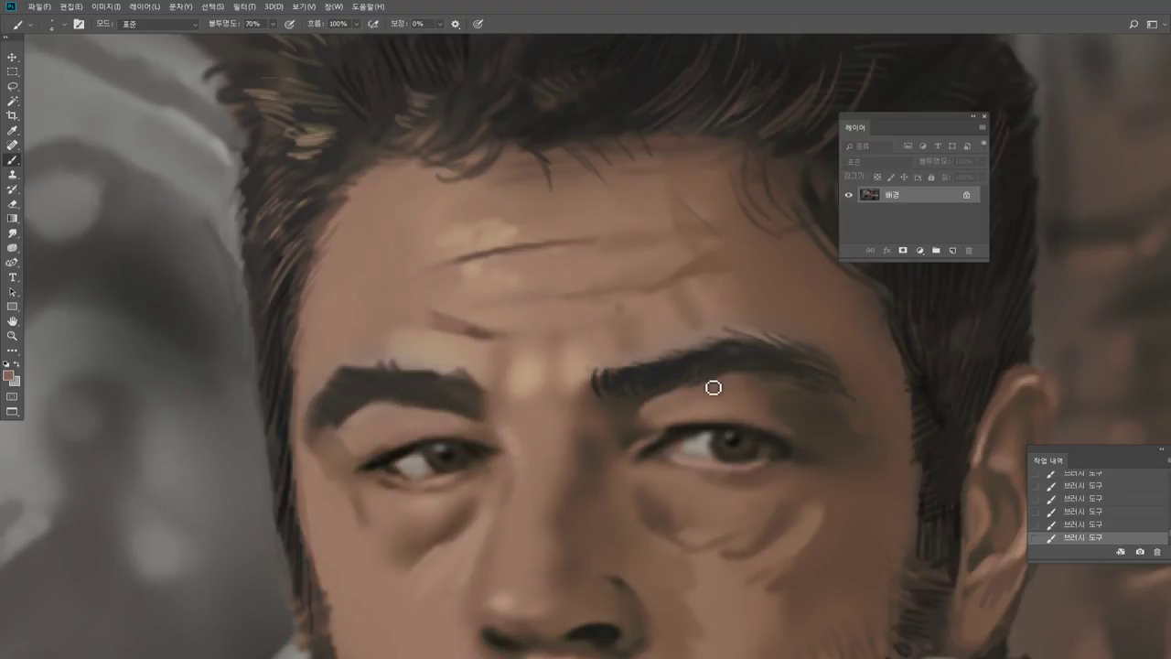
alt+click(652, 379)
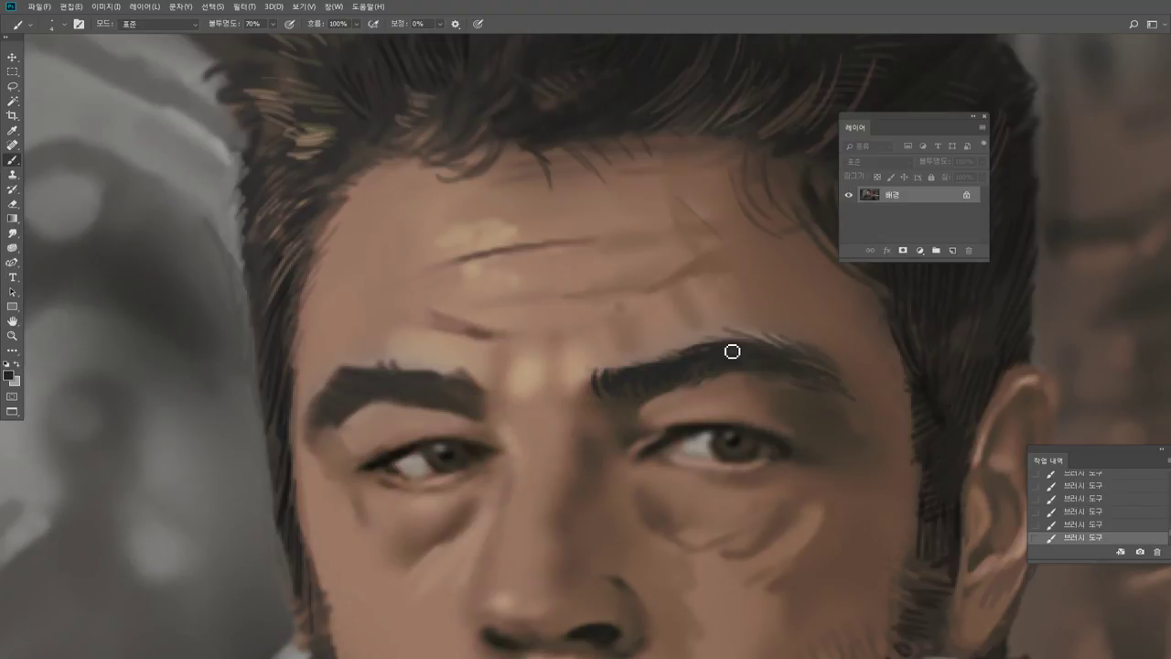
alt+click(737, 315)
alt+click(648, 379)
Paint individual hairs along the top and outer end of the far eyebrow, with lighter skin-toned gaps between them.
alt+click(449, 457)
mouse_move(430, 381)
mouse_down()
mouse_move(419, 374)
mouse_move(429, 381)
mouse_up()
alt+click(428, 385)
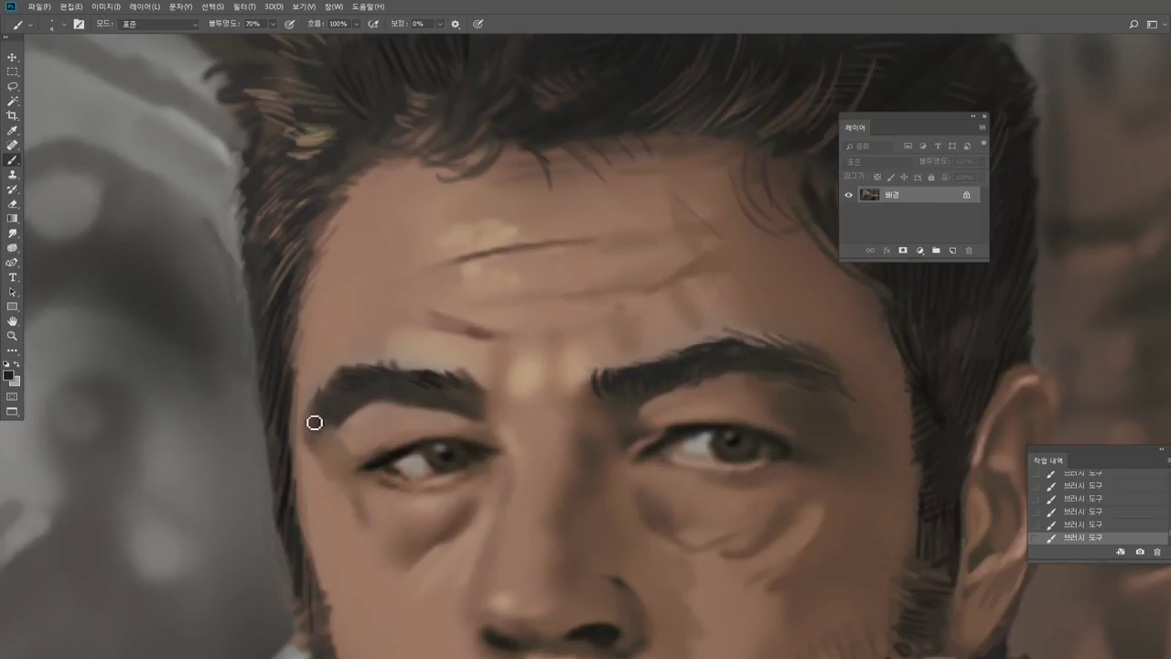
alt+click(331, 367)
alt+click(345, 393)
drag(353, 392, 366, 394)
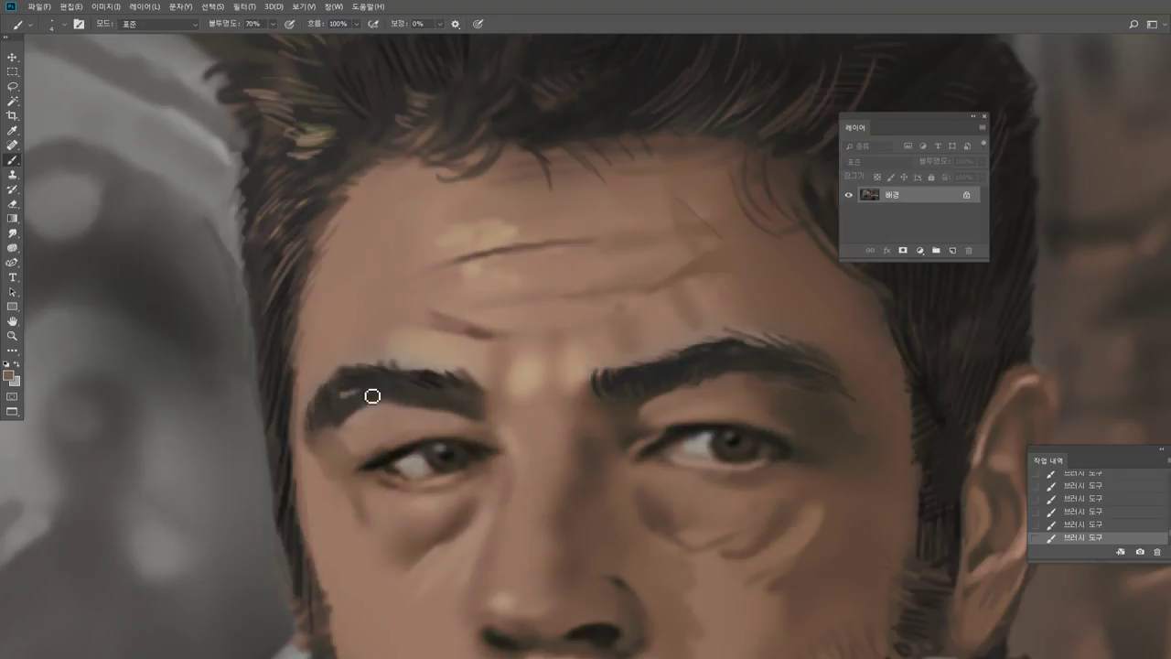
alt+click(367, 376)
alt+click(424, 372)
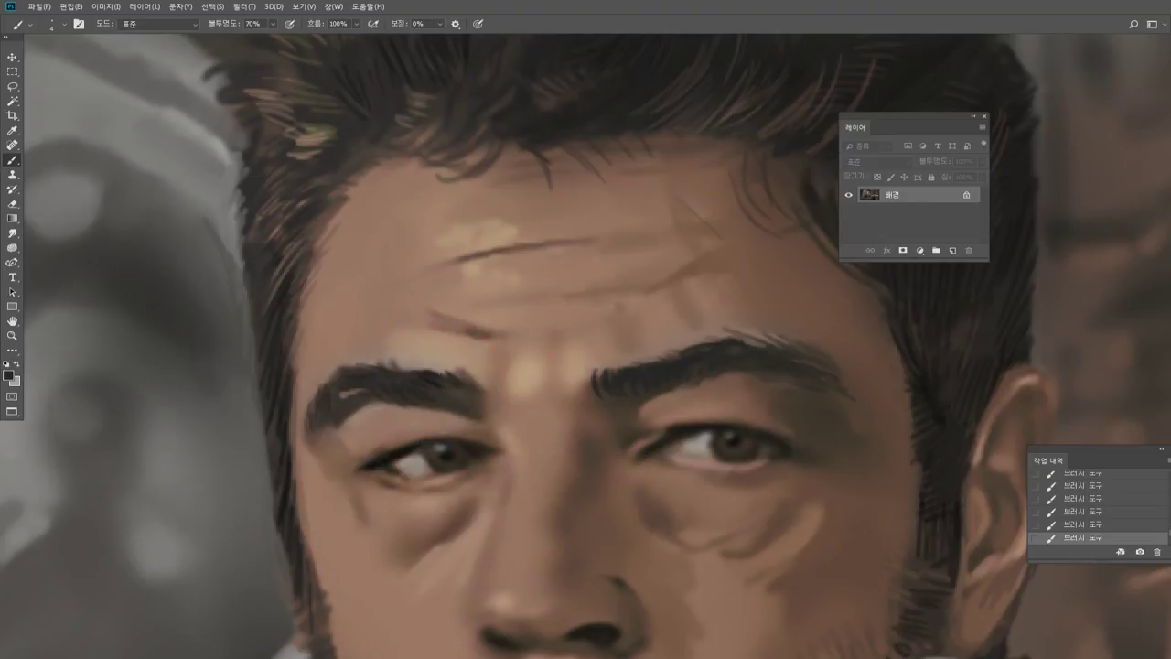
Add dark and skin-toned hair strokes at the inner end and lower edge of the far eyebrow.
alt+click(408, 415)
alt+click(436, 390)
alt+click(480, 382)
alt+click(433, 379)
mouse_move(470, 394)
mouse_down()
mouse_move(444, 378)
mouse_move(460, 372)
mouse_up()
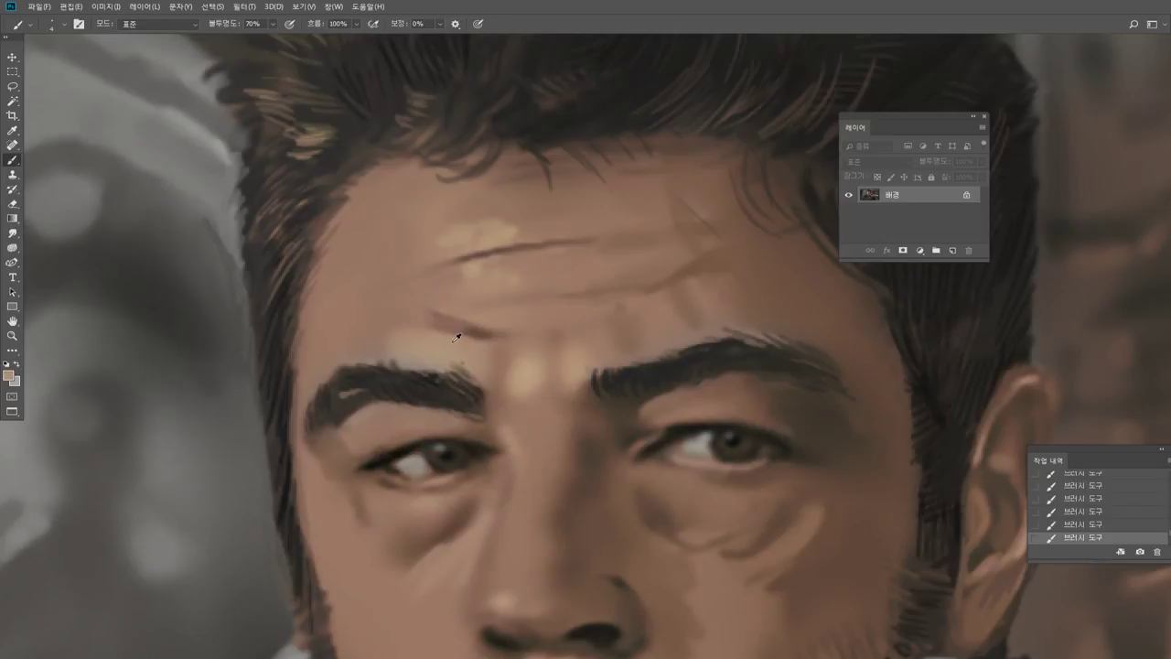
Paint over the crease above the far eyebrow in skin tones and soften it with the Smudge tool at 31% strength.
alt+click(438, 310)
mouse_move(405, 303)
mouse_down()
mouse_move(501, 318)
mouse_move(470, 332)
mouse_move(520, 333)
mouse_up()
key(r)
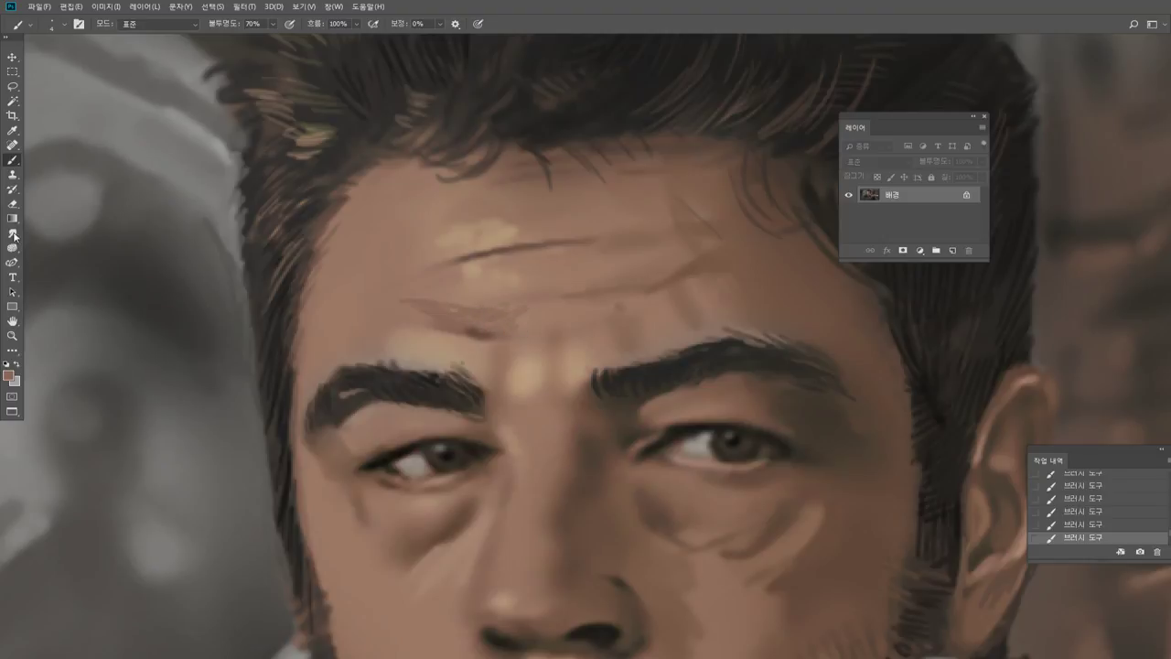
drag(472, 324, 486, 318)
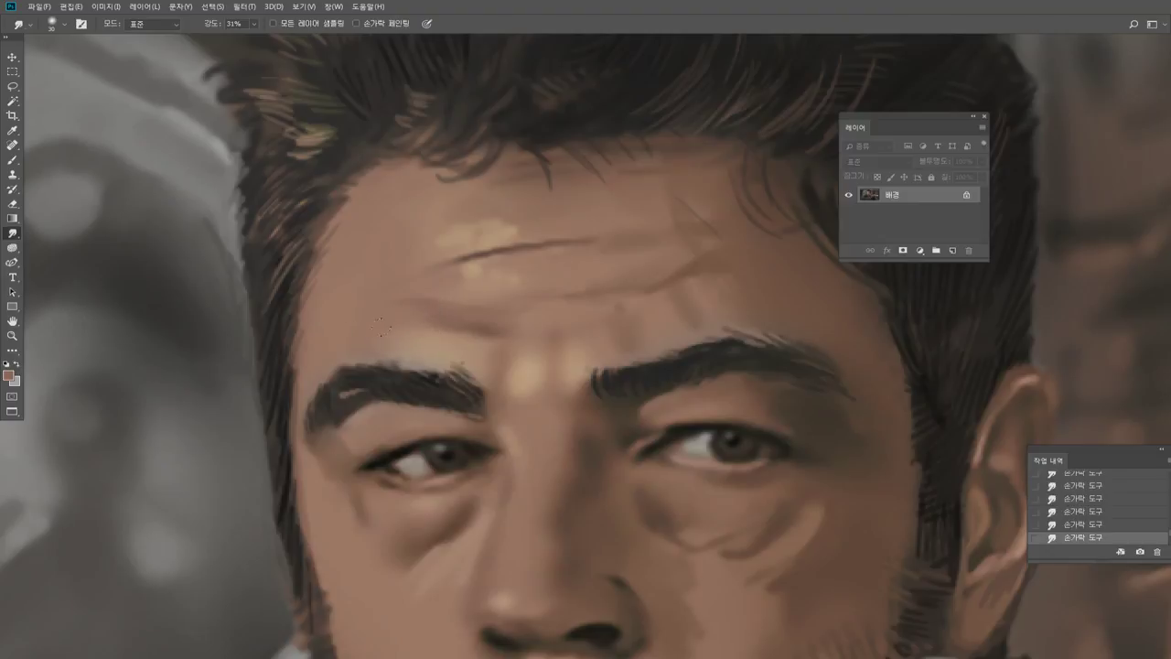
Paint fine light skin strokes on the forehead above the outer part of the far eyebrow at 70% brush opacity.
click(12, 160)
alt+click(406, 342)
drag(374, 343, 355, 340)
mouse_move(384, 339)
mouse_down()
mouse_move(404, 338)
mouse_move(370, 337)
mouse_up()
drag(375, 339, 397, 331)
click(397, 332)
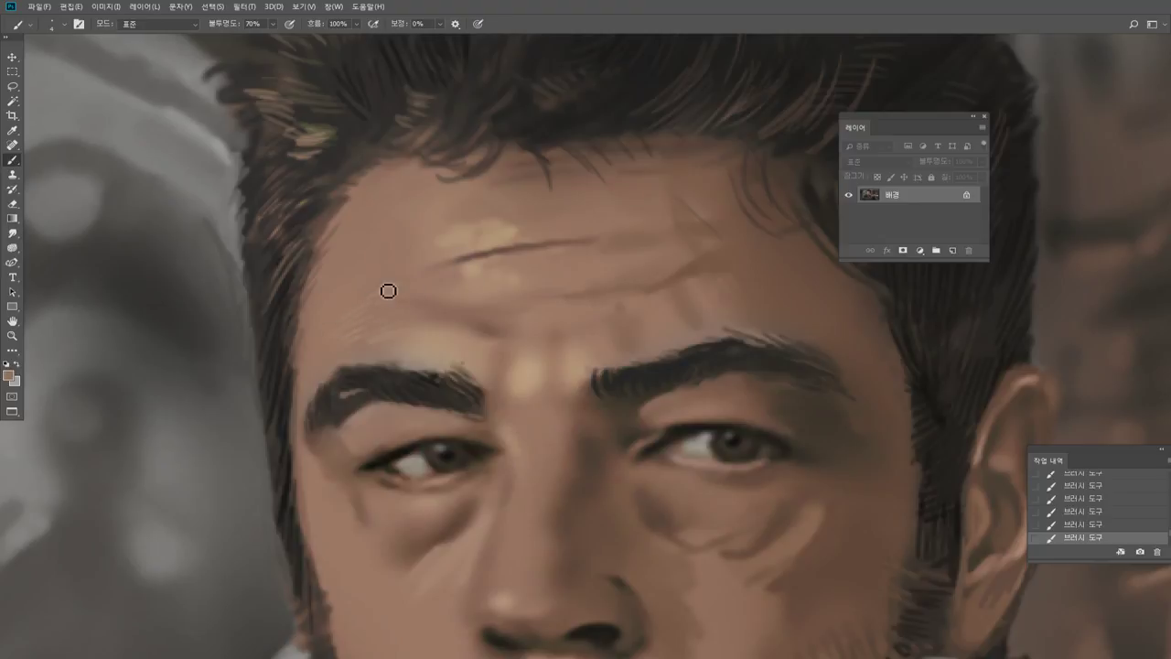
Extend the long forehead wrinkle toward the far temple and add fine stray strands at the hairline above it.
alt+click(479, 251)
mouse_move(458, 259)
mouse_down()
mouse_move(380, 282)
mouse_move(401, 286)
mouse_up()
alt+click(381, 293)
alt+click(421, 270)
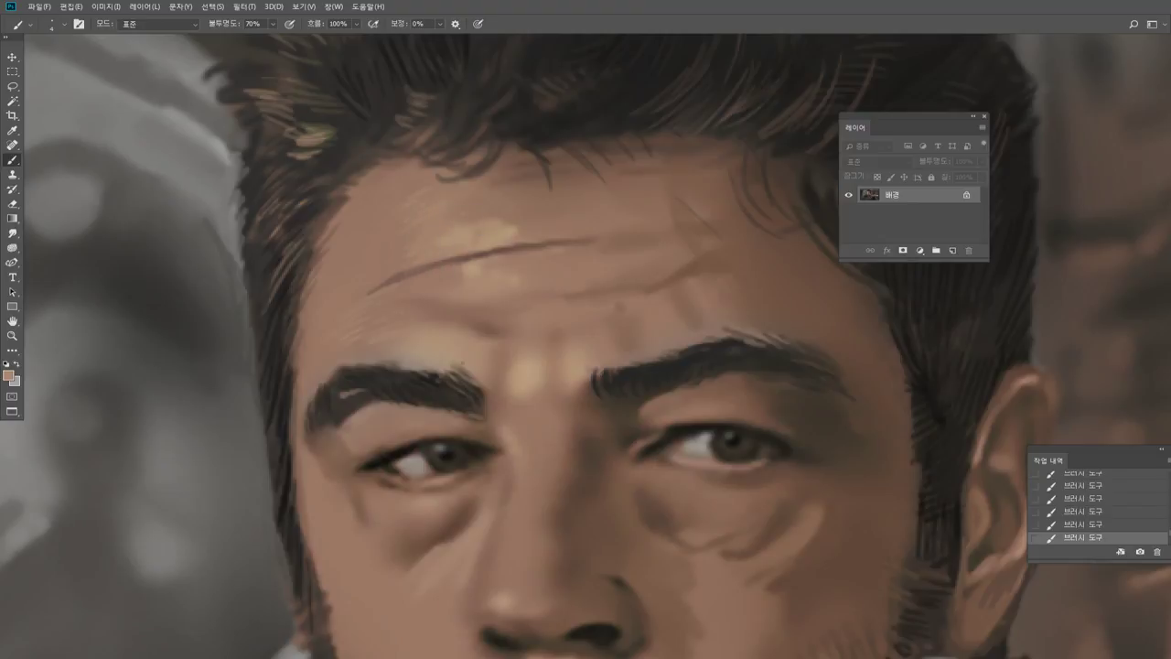
alt+click(410, 131)
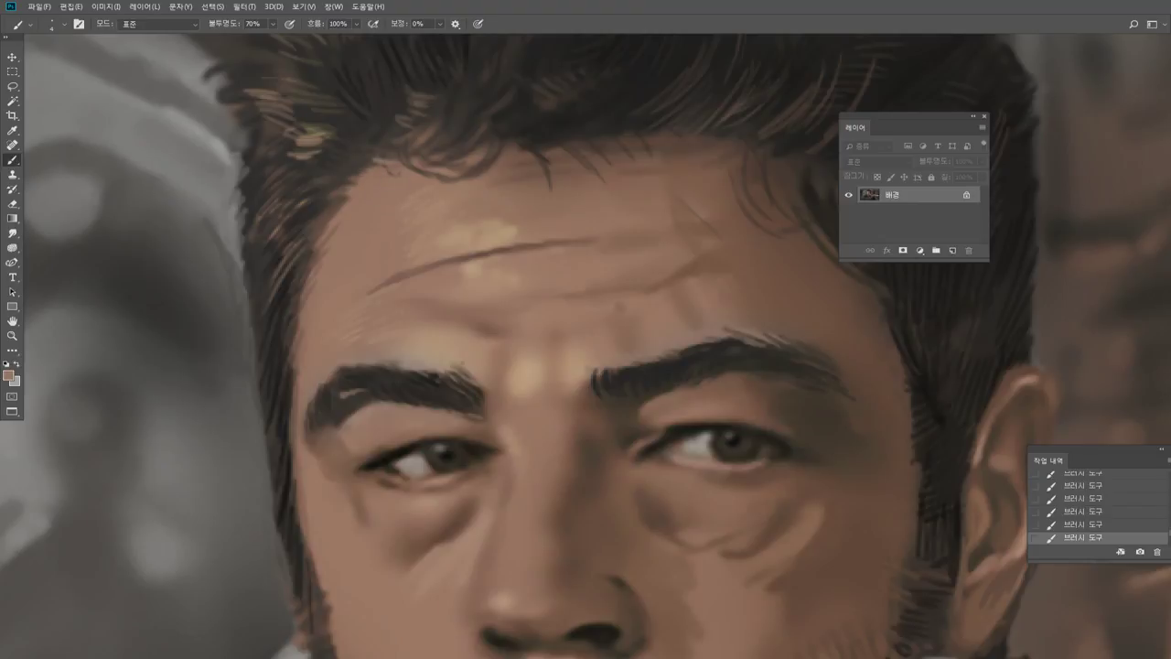
Soften the forehead highlights and the long wrinkle between them with the Smudge tool at 31% strength.
double_click(13, 338)
alt+click(599, 424)
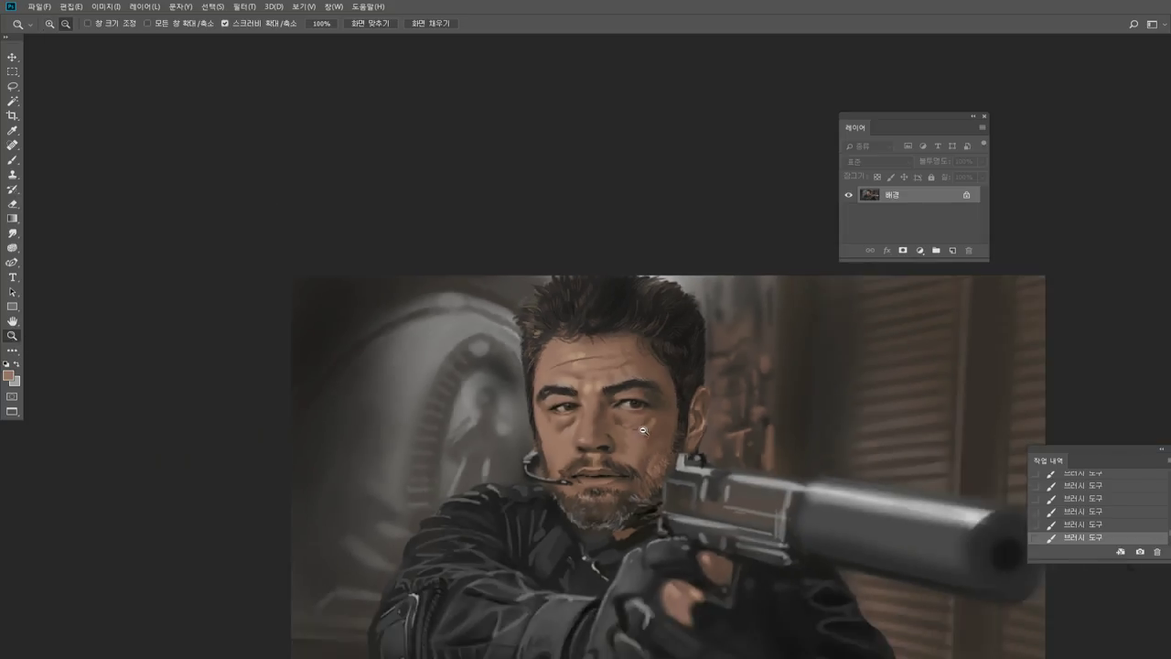
click(628, 417)
click(620, 415)
click(438, 324)
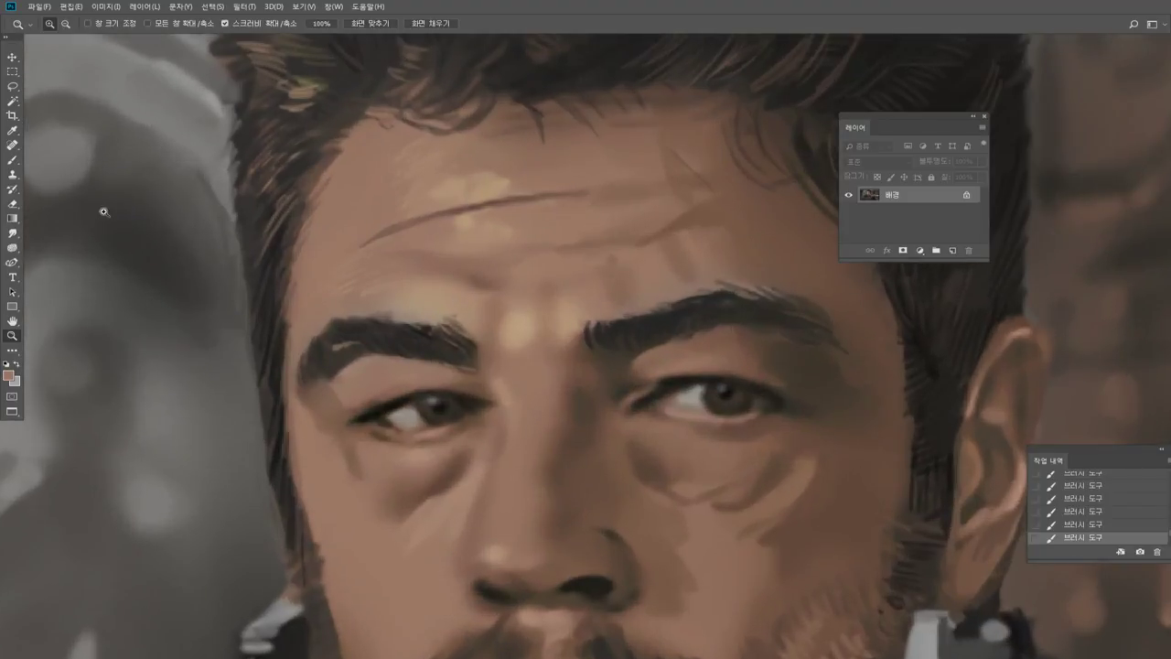
click(13, 233)
drag(465, 218, 467, 194)
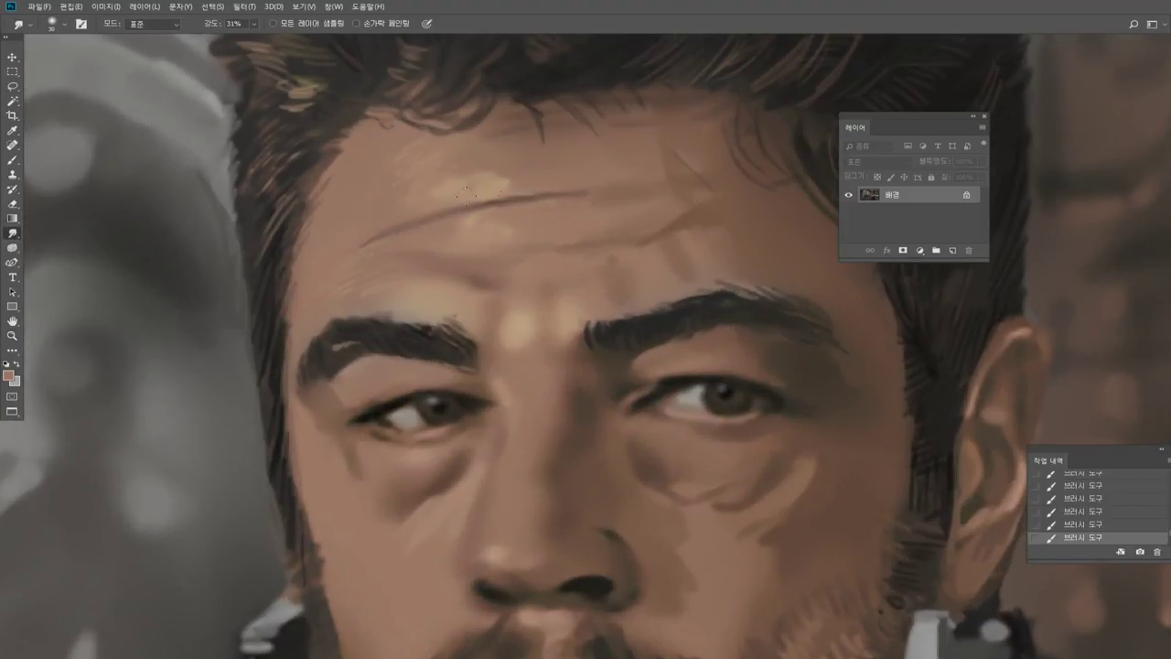
drag(570, 185, 582, 196)
drag(584, 190, 511, 200)
drag(526, 192, 503, 201)
Paint light skin strokes beneath the long forehead wrinkle and blend the area with a larger soft brush at 14% opacity.
click(13, 160)
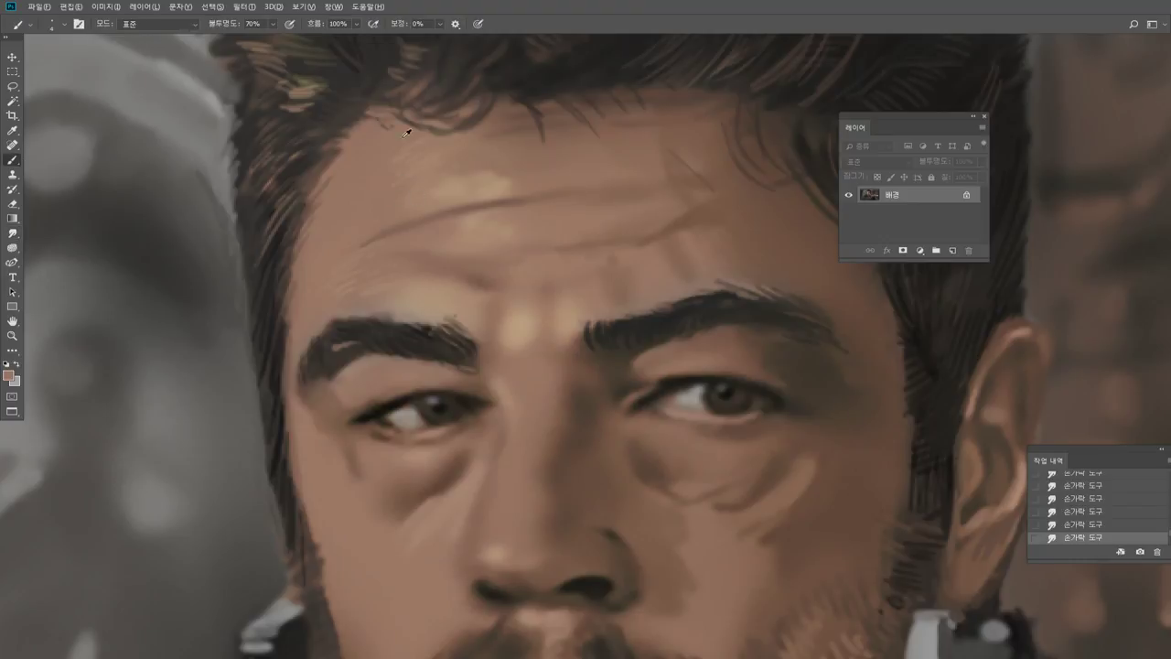
alt+click(481, 242)
drag(454, 223, 449, 230)
drag(450, 225, 440, 234)
drag(443, 227, 437, 234)
drag(439, 227, 429, 234)
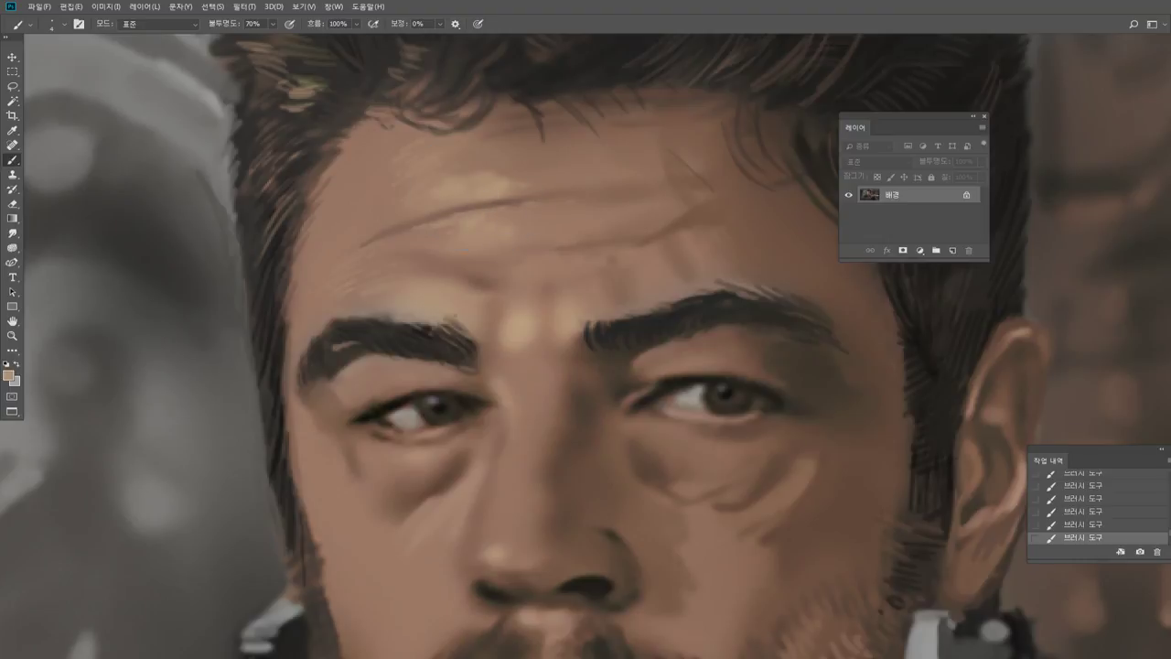
alt+click(597, 169)
key(bracketright)
drag(430, 228, 511, 202)
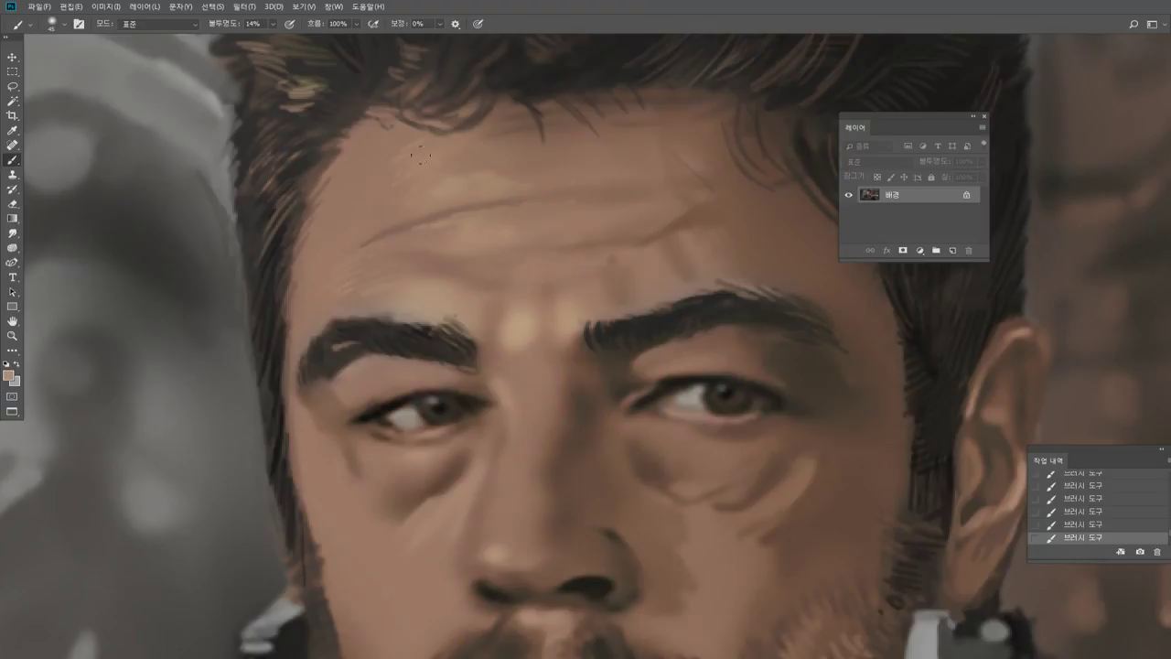
Darken the light gaps in the outer end of the far eyebrow with a much smaller brush in sampled hair tones.
key(bracketleft)
key(bracketleft)
key(bracketleft)
key(bracketleft)
key(bracketleft)
key(bracketleft)
key(bracketleft)
key(bracketleft)
alt+click(491, 152)
alt+click(266, 203)
drag(332, 348, 323, 340)
alt+click(363, 353)
Paint hairs along the lower edge and outer end of the far eyebrow with the brush opacity raised to 66%.
click(12, 335)
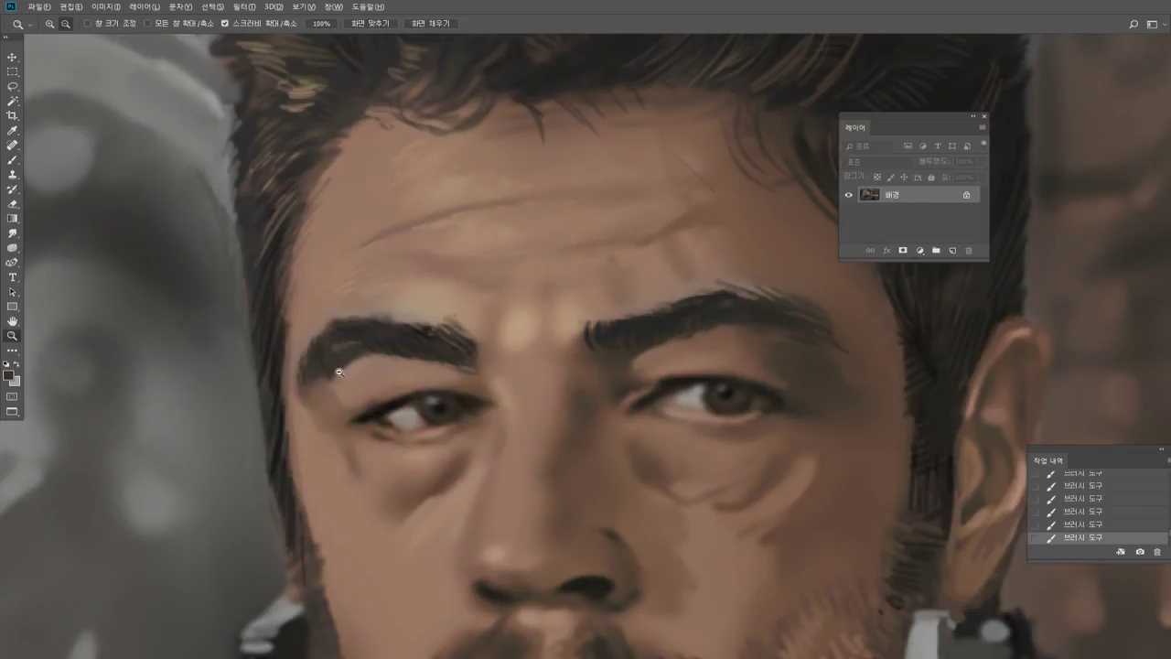
alt+click(447, 477)
click(448, 476)
click(439, 461)
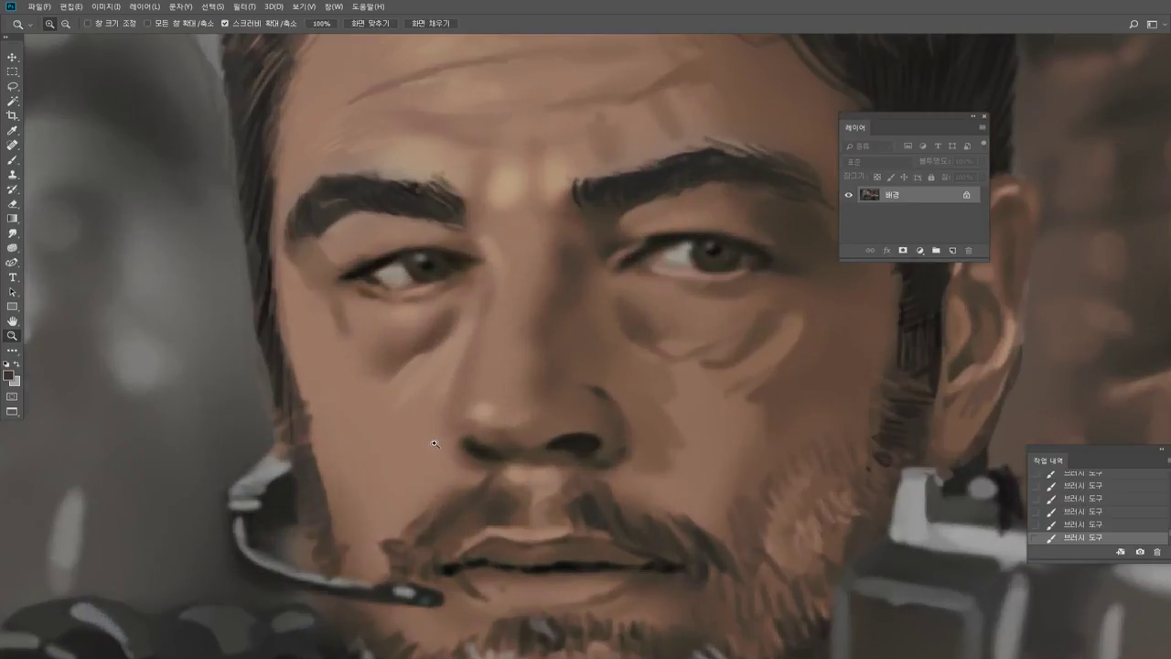
click(434, 445)
click(12, 160)
alt+click(316, 147)
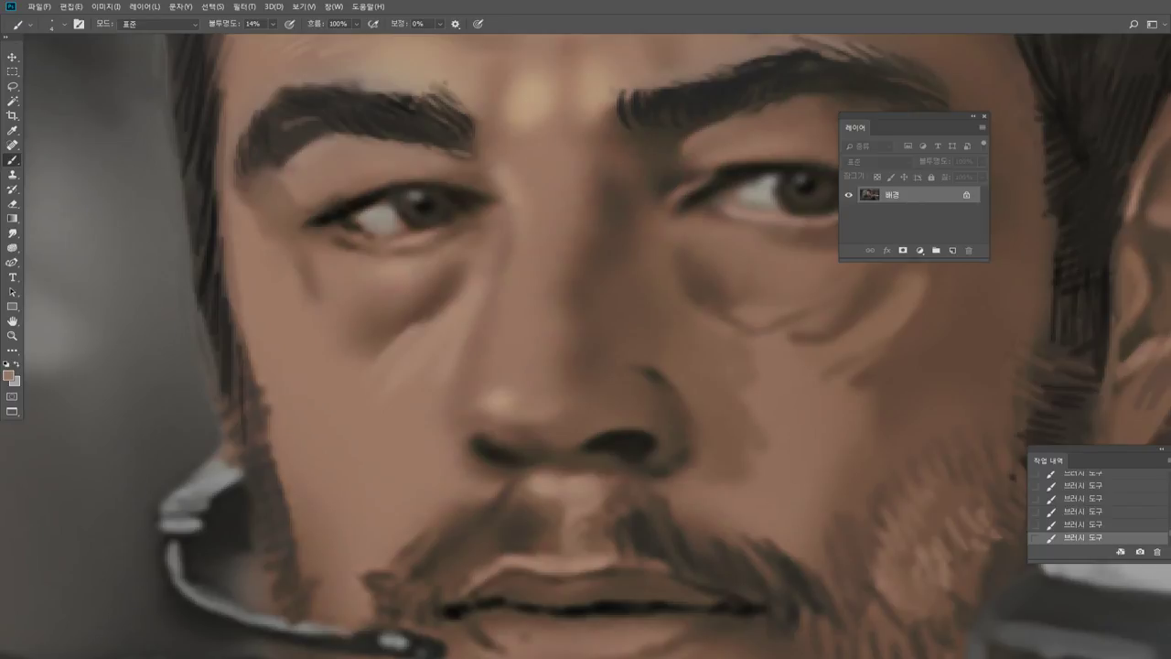
drag(272, 24, 316, 47)
alt+click(313, 165)
mouse_move(290, 160)
mouse_down()
mouse_move(280, 153)
mouse_move(289, 123)
mouse_up()
mouse_move(284, 149)
mouse_down()
mouse_move(268, 143)
mouse_move(275, 152)
mouse_up()
alt+click(281, 125)
alt+click(345, 72)
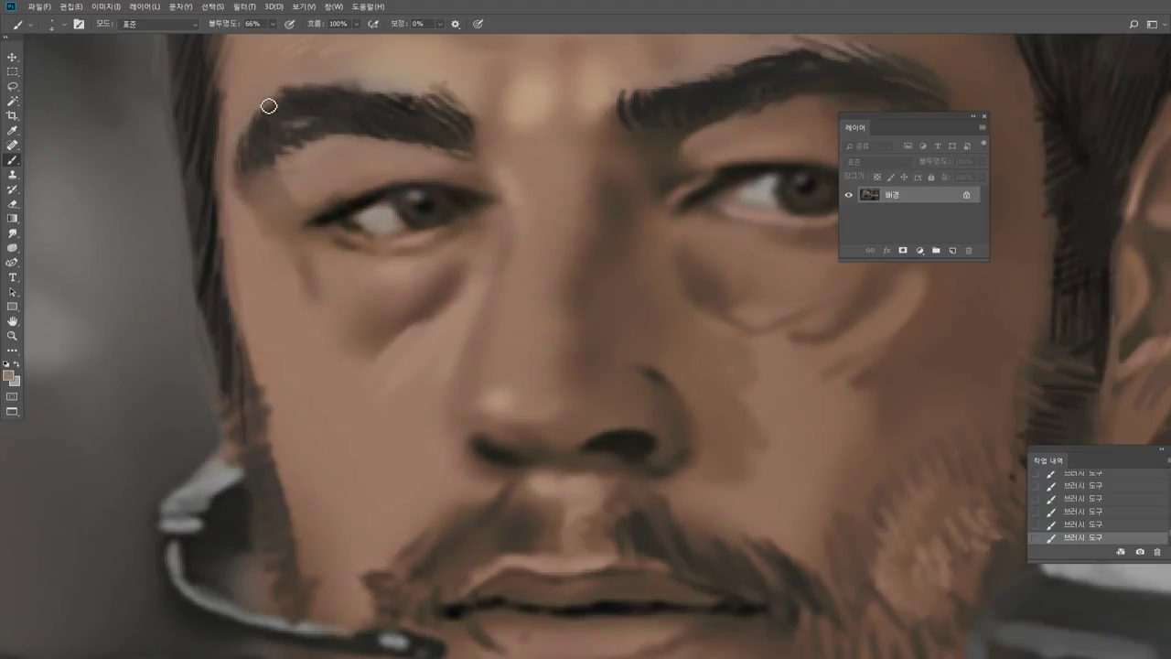
Paint strands and skin-toned strokes on the far sideburn just above the headset.
alt+click(191, 146)
alt+click(153, 227)
mouse_move(220, 415)
mouse_down()
mouse_move(221, 402)
mouse_move(229, 419)
mouse_move(248, 414)
mouse_up()
alt+click(264, 390)
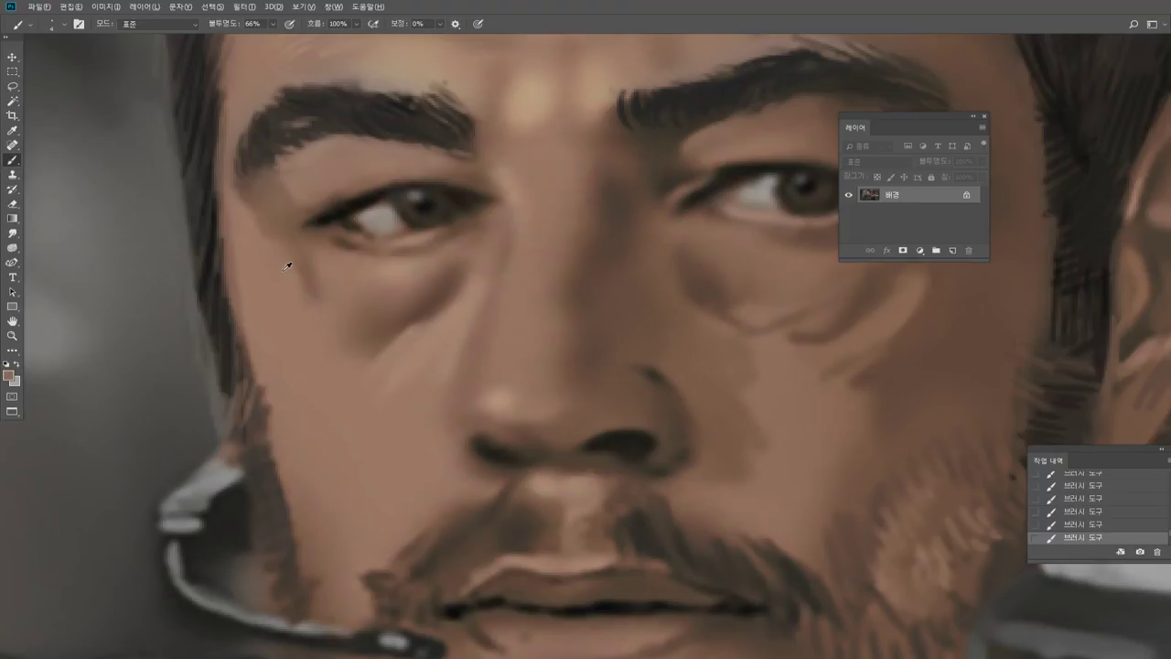
Paint dark downward hairs along the far cheek's beard beside the headset microphone arm.
alt+click(331, 114)
alt+click(238, 513)
drag(252, 503, 267, 555)
drag(254, 529, 270, 578)
drag(266, 566, 279, 597)
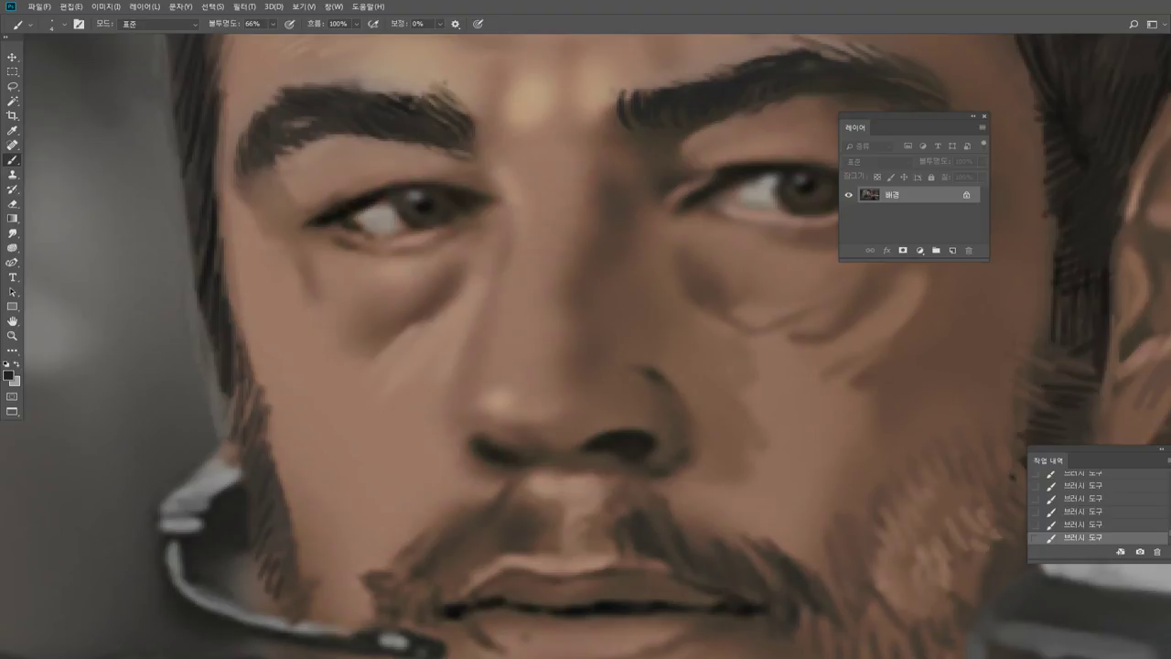
Refine the far sideburn with fine strokes along its cheek edge and its border with the background.
alt+click(279, 321)
drag(246, 333, 249, 362)
drag(244, 337, 255, 380)
alt+click(189, 258)
drag(200, 292, 204, 312)
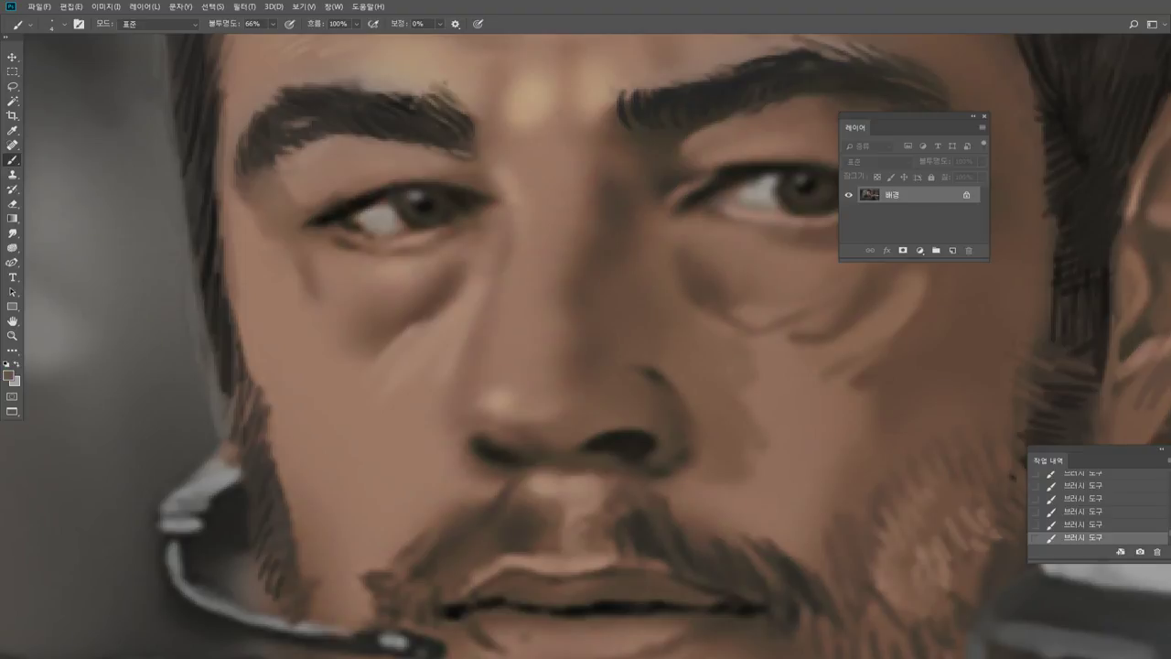
Clean up the upper edge of the far eyebrow with small strokes in sampled skin and hair tones.
click(17, 337)
key(ctrl+0)
click(612, 284)
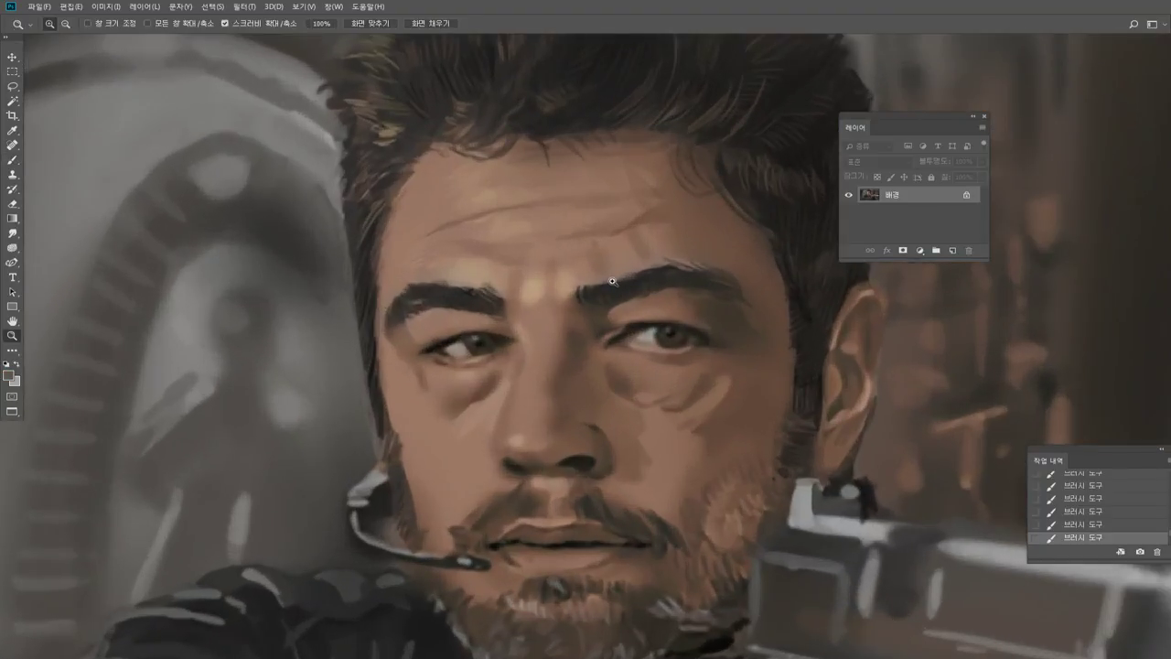
click(522, 343)
click(478, 366)
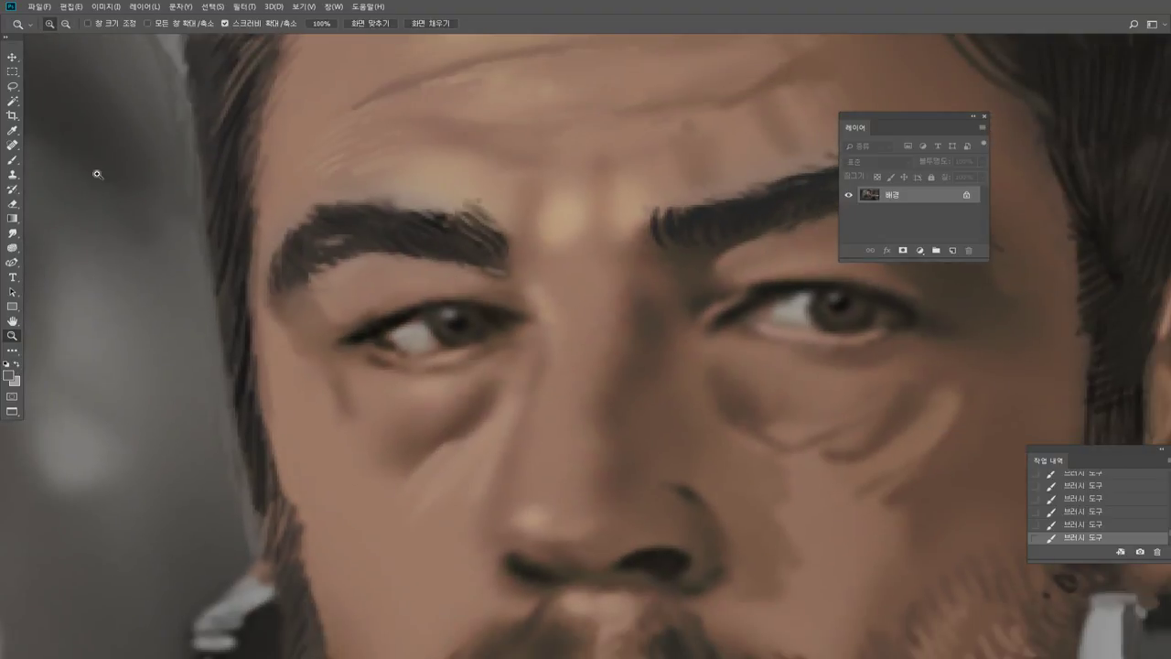
click(12, 161)
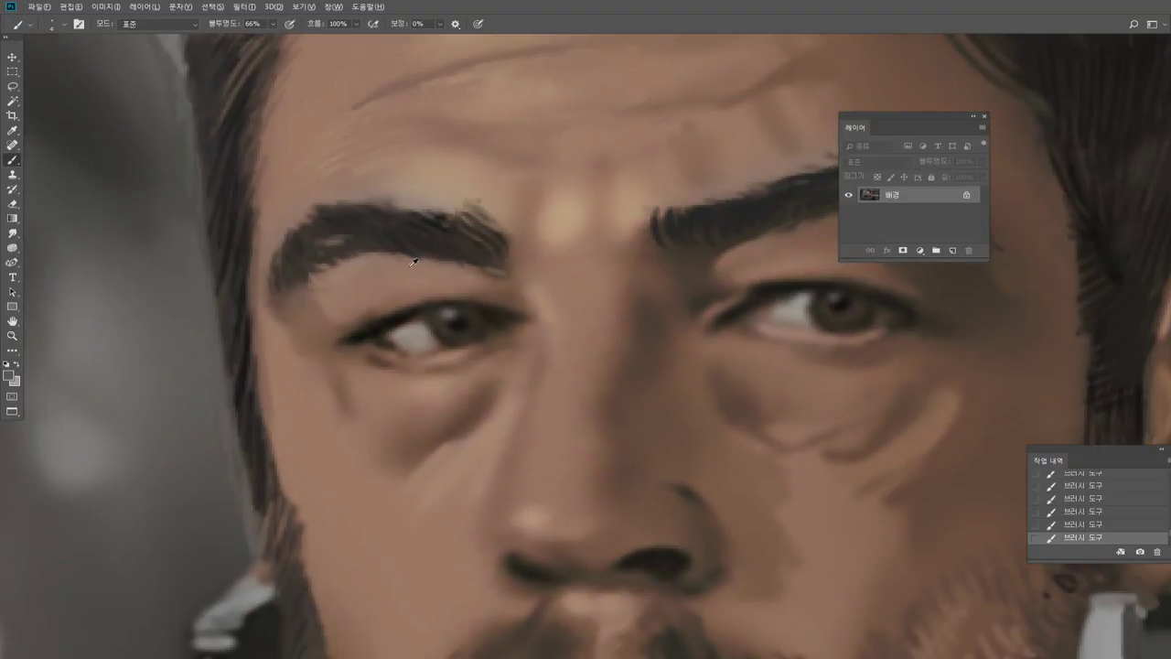
alt+click(405, 204)
alt+click(389, 216)
Sharpen the inner corner and upper lid line of the far eye with sampled skin and dark tones.
alt+click(493, 294)
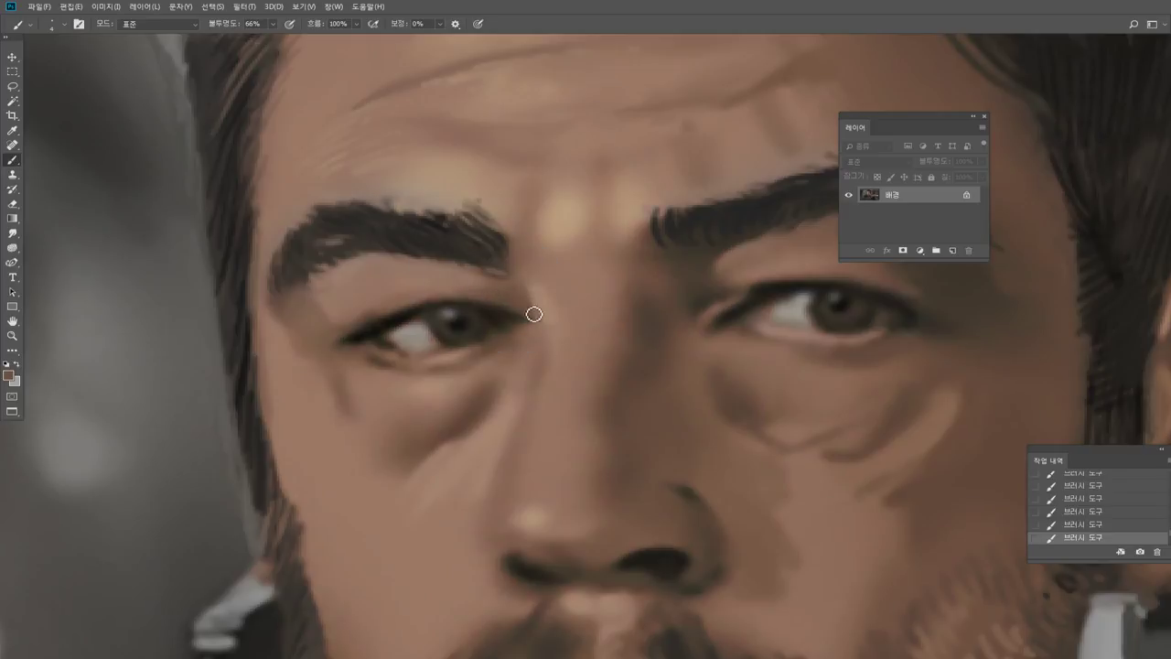
alt+click(495, 307)
alt+click(459, 322)
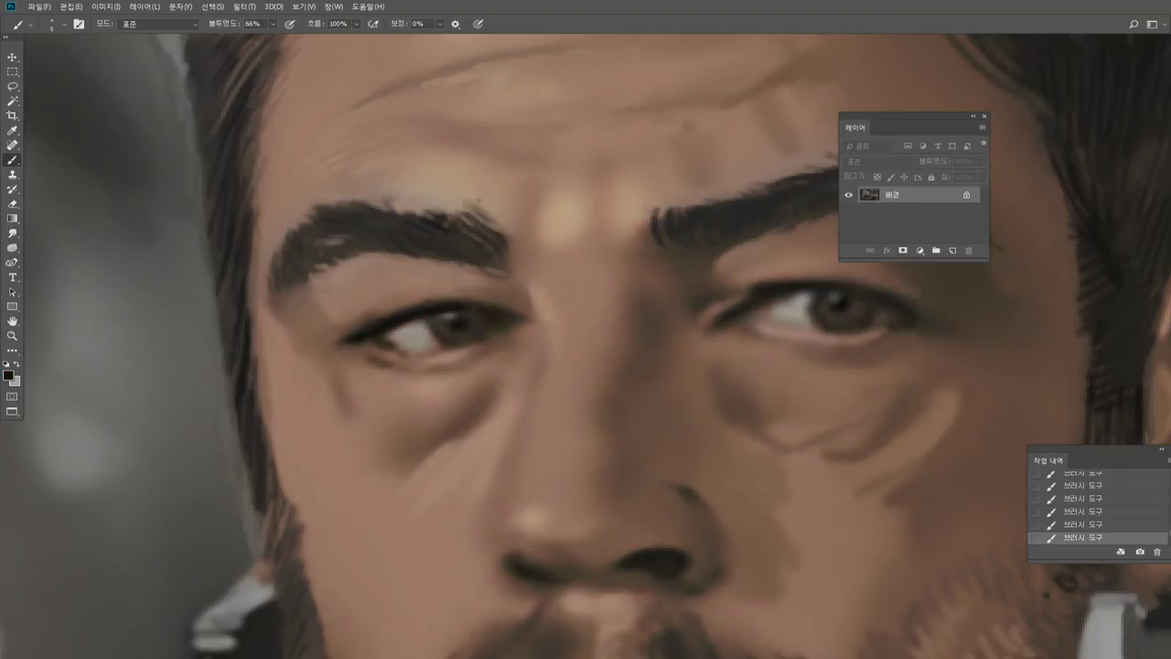
Paint pale yellow highlights around the far eye's inner corner and along its lower lid rim.
alt+click(511, 297)
alt+click(559, 221)
mouse_move(502, 315)
mouse_down()
mouse_move(518, 340)
mouse_move(492, 344)
mouse_up()
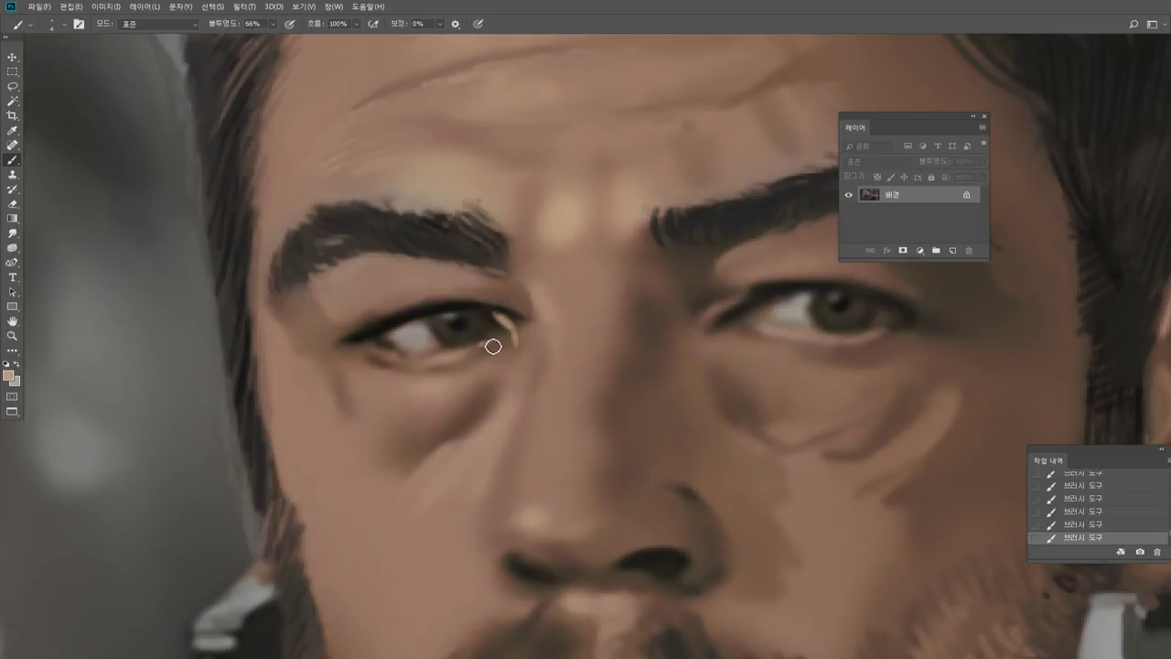
alt+click(567, 220)
mouse_move(381, 349)
mouse_down()
mouse_move(444, 367)
mouse_move(509, 337)
mouse_up()
alt+click(501, 335)
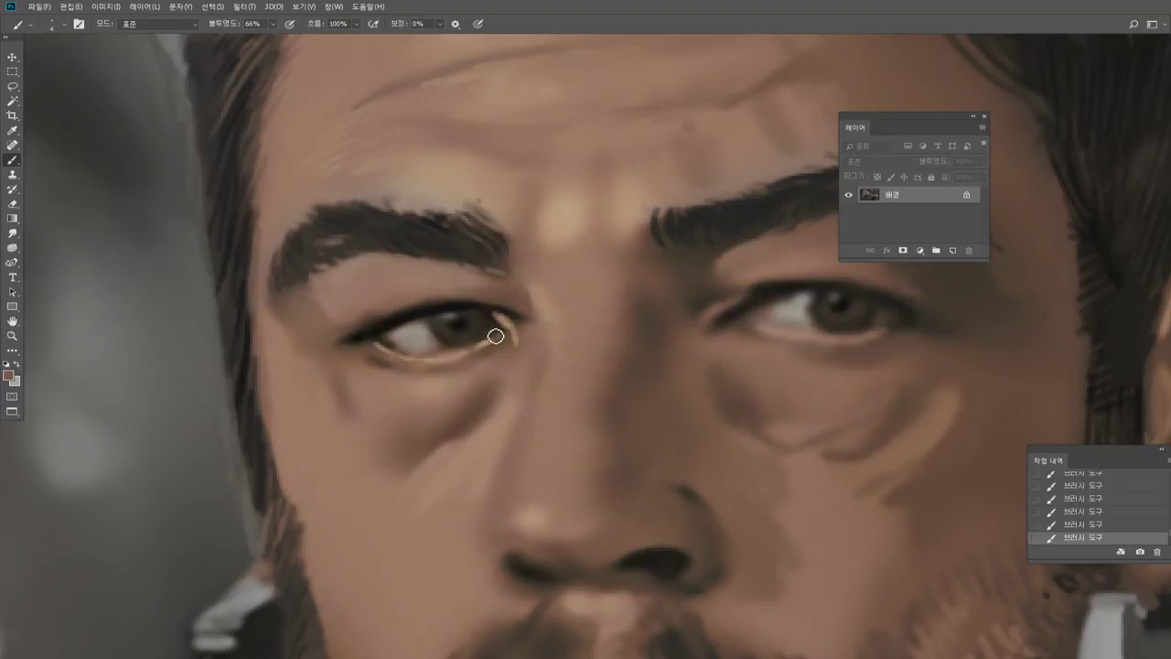
Refine the tear duct and lid crease of the far eye with fine strokes in sampled skin and dark tones.
alt+click(486, 310)
alt+click(522, 326)
drag(523, 321, 517, 317)
alt+click(512, 310)
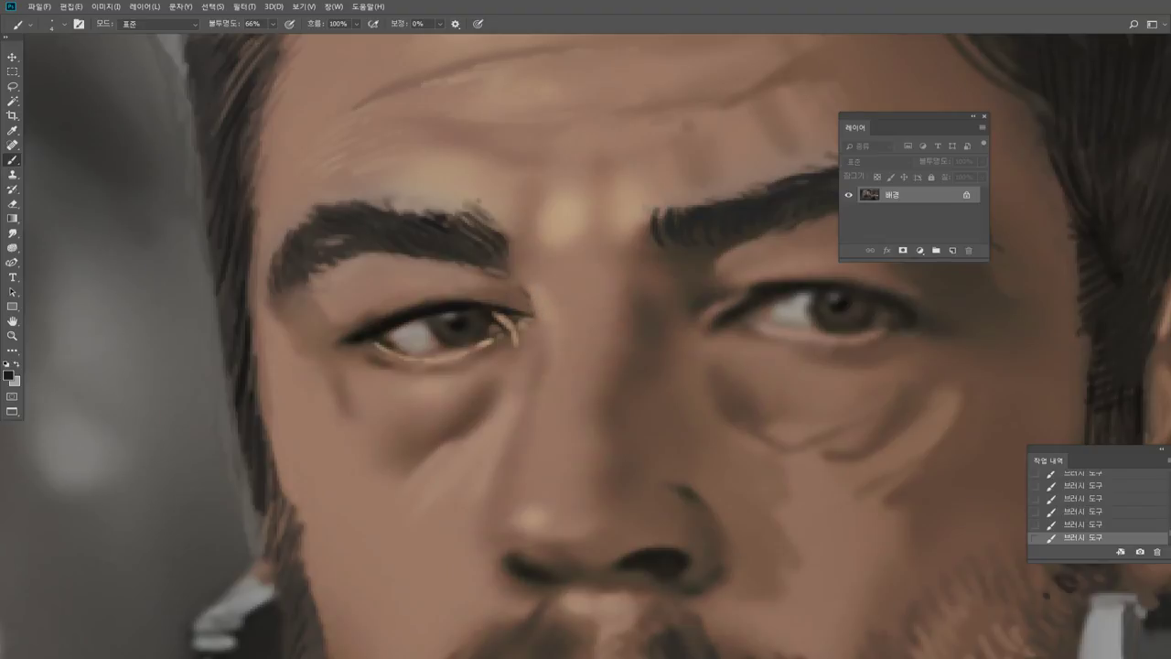
alt+click(515, 292)
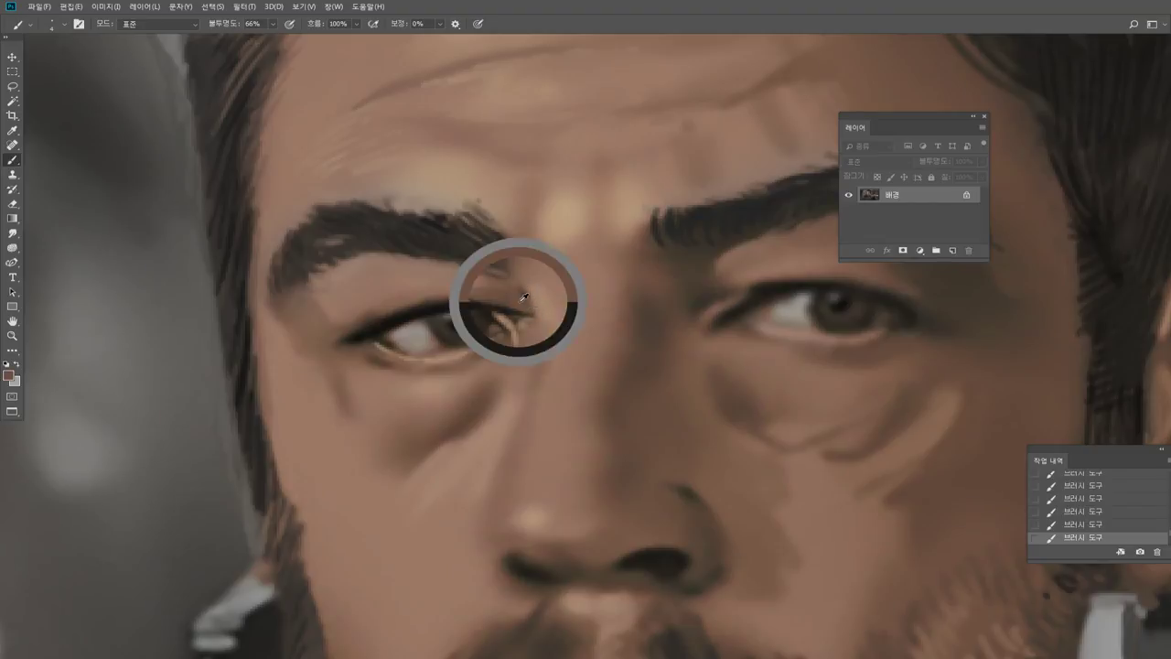
alt+click(437, 291)
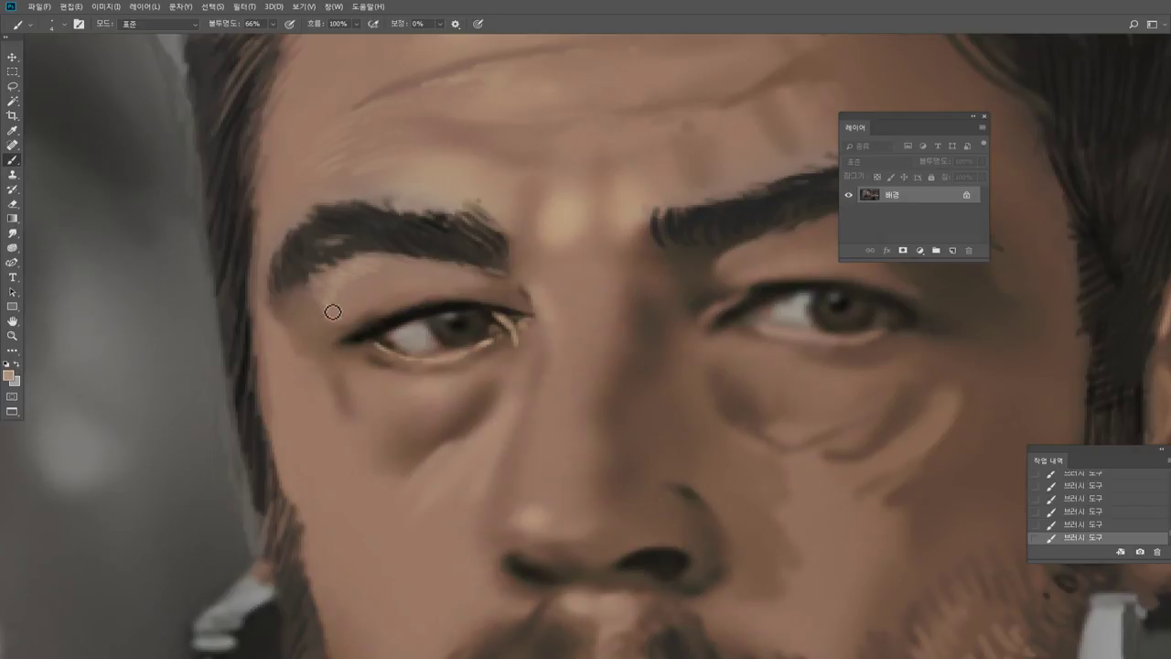
Lighten the outer upper lid below the far eyebrow's tail with small strokes in sampled skin tones.
drag(329, 308, 335, 316)
alt+click(370, 302)
alt+click(667, 354)
Detail the far eye's iris and pupil with sampled dark and brown tones and dab a small grey catchlight.
alt+click(465, 326)
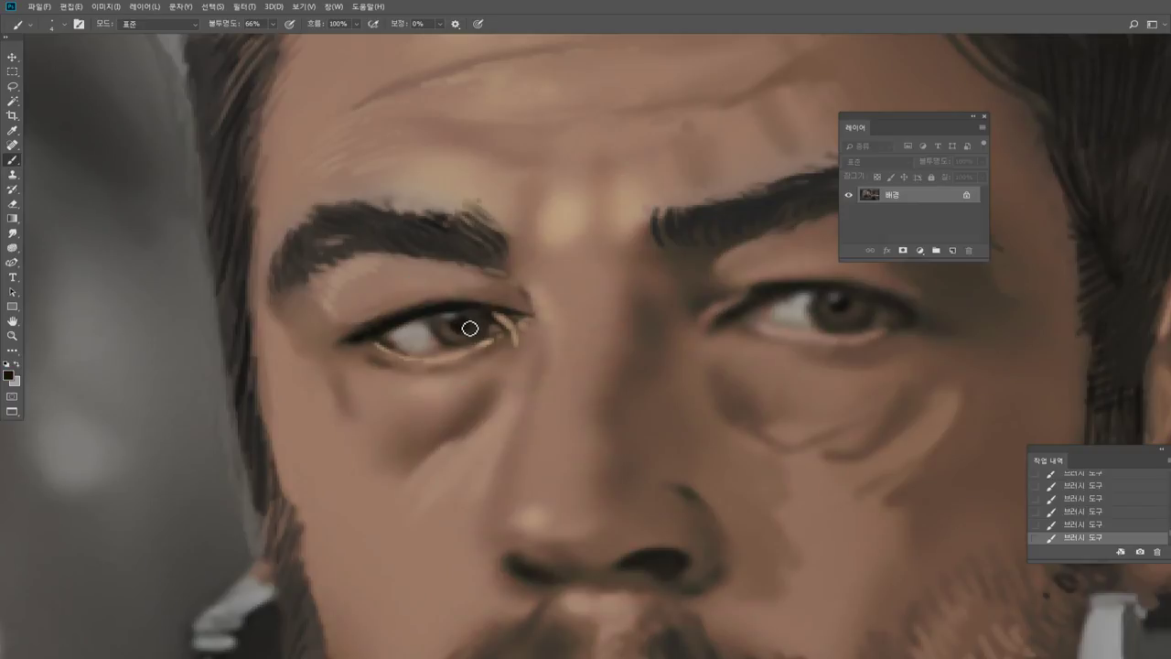
alt+click(454, 331)
drag(472, 340, 474, 337)
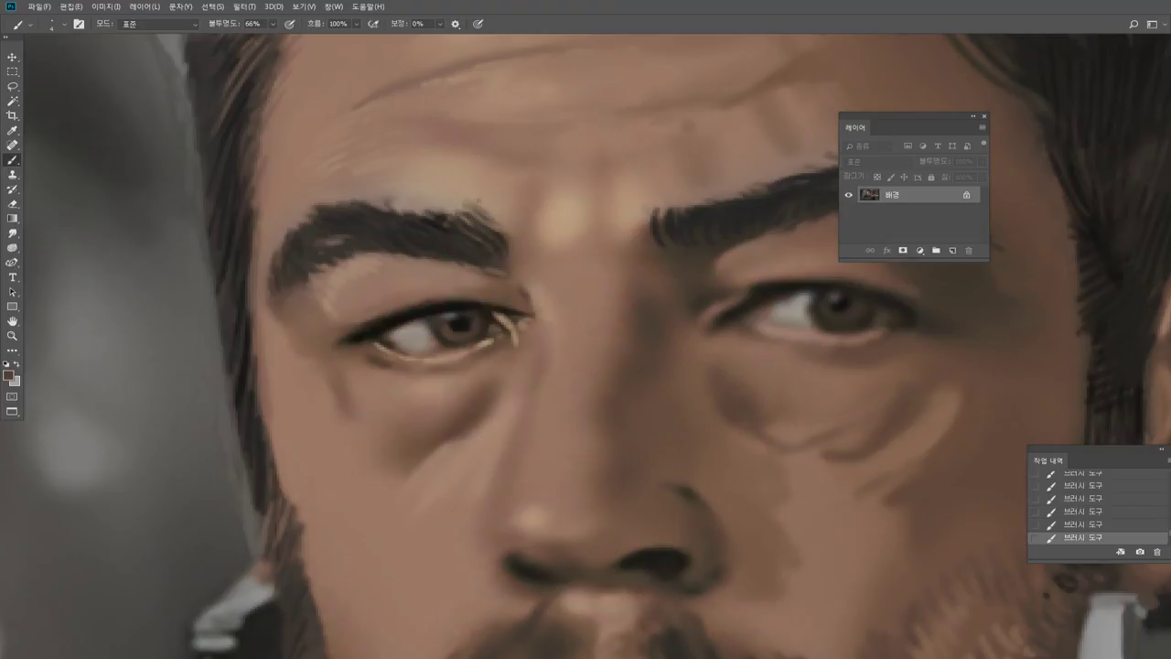
alt+click(465, 321)
alt+click(468, 335)
alt+click(464, 322)
alt+click(411, 327)
click(458, 314)
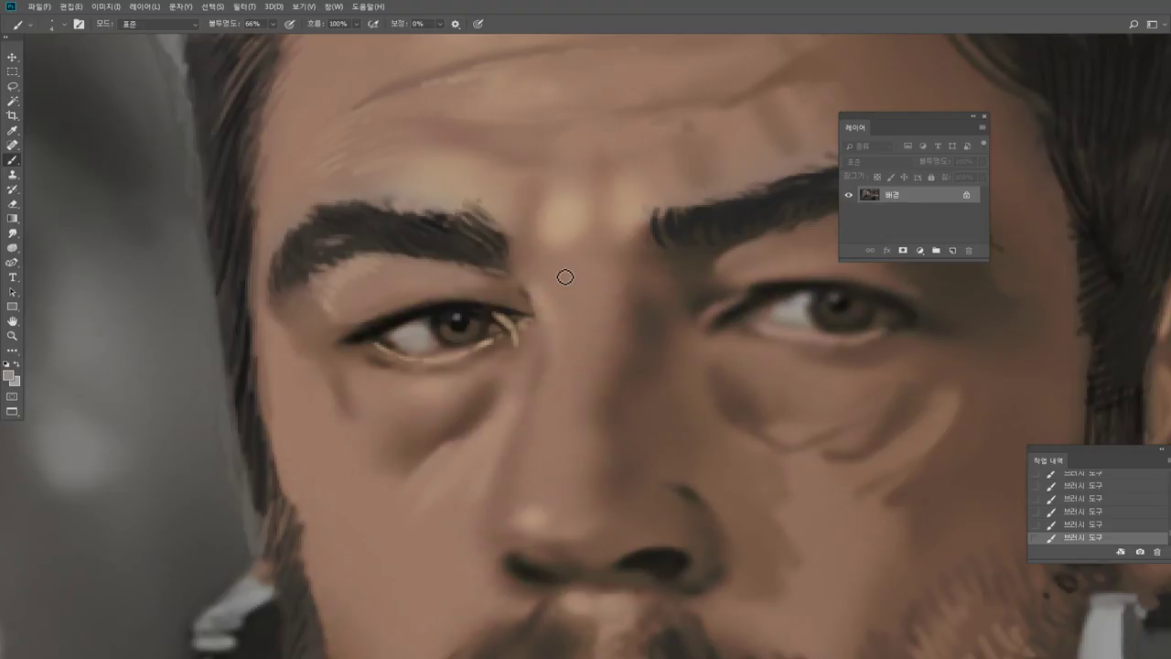
Refine the far eye's lid edges with a finer brush and paint short dark lashes beneath the lower lid.
key([)
alt+click(433, 315)
alt+click(447, 290)
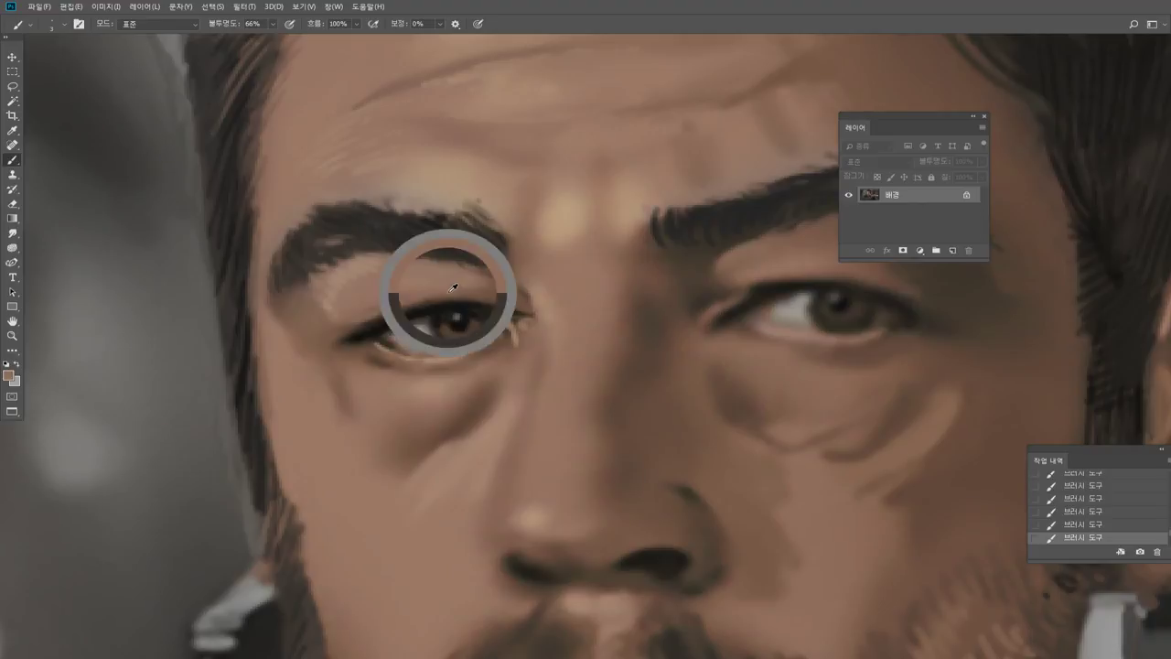
alt+click(444, 292)
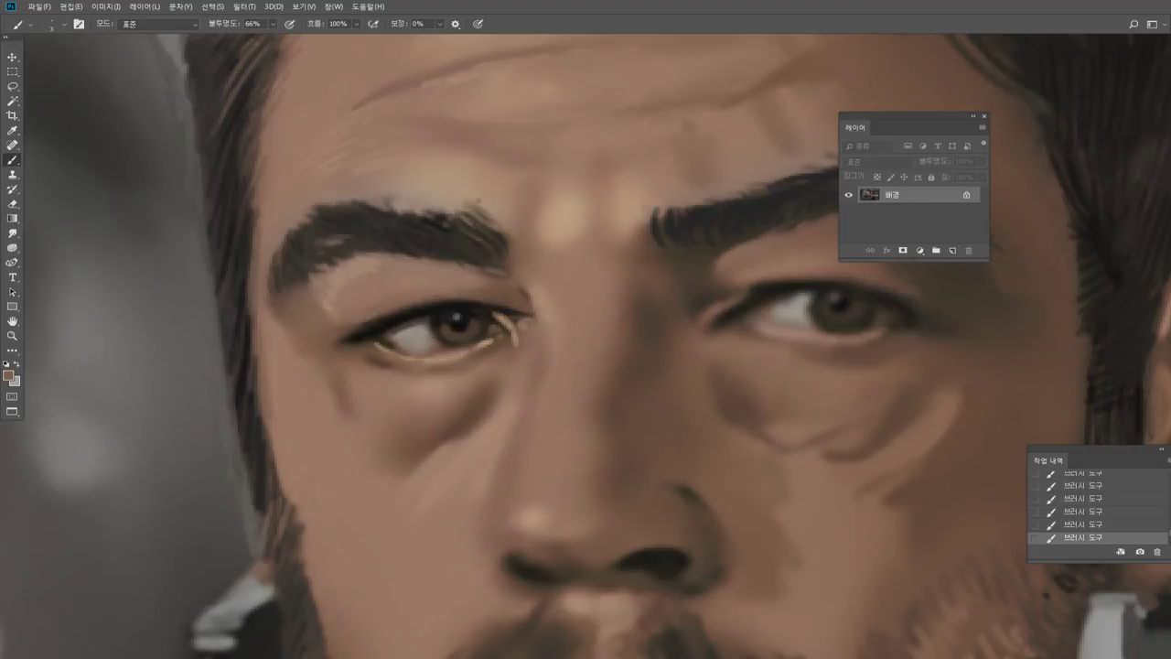
alt+click(523, 315)
key(bracketright)
alt+click(440, 400)
drag(423, 368, 422, 376)
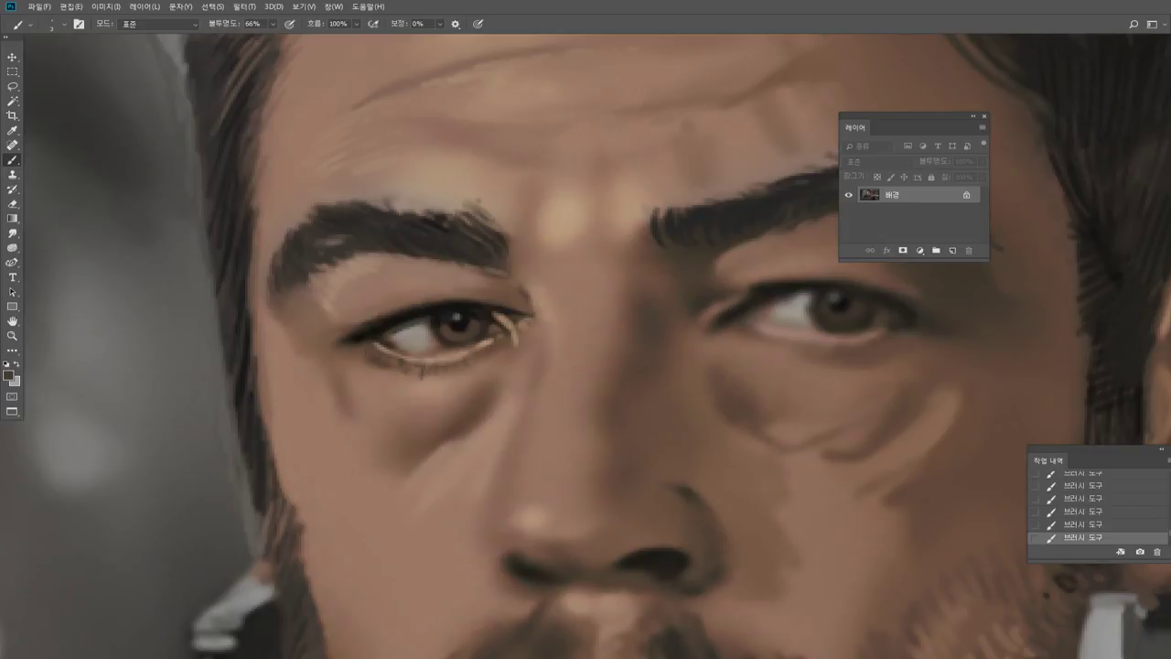
Brighten the skin around the far eye's outer corner and upper cheek with sampled lighter skin tones.
alt+click(368, 379)
alt+click(334, 313)
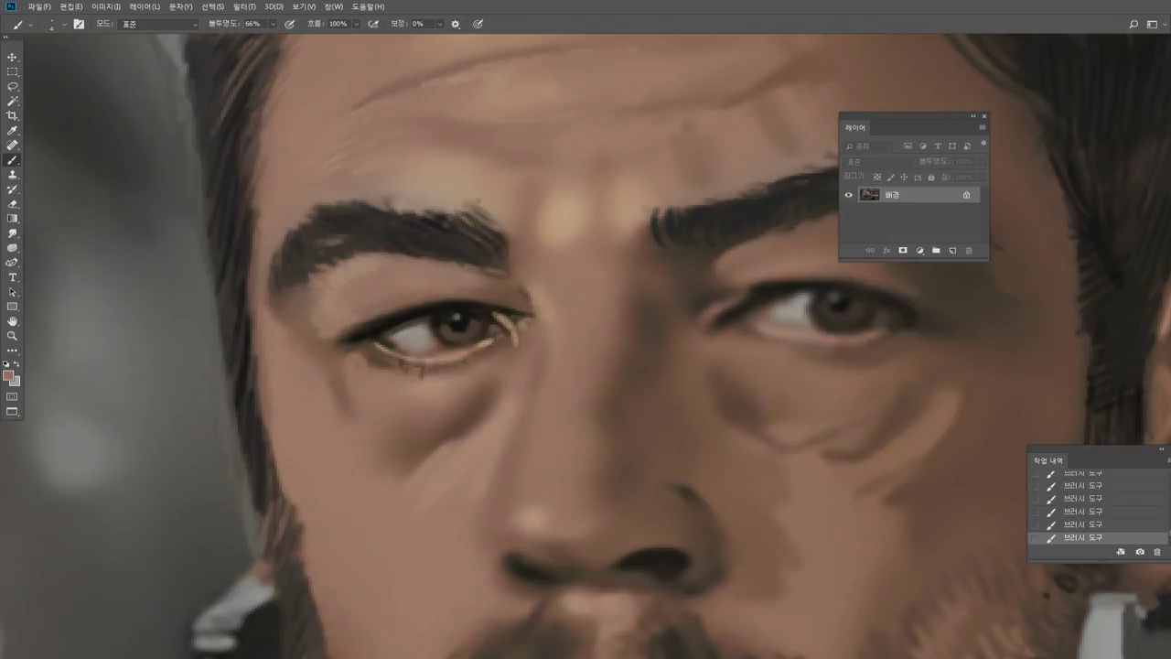
alt+click(325, 332)
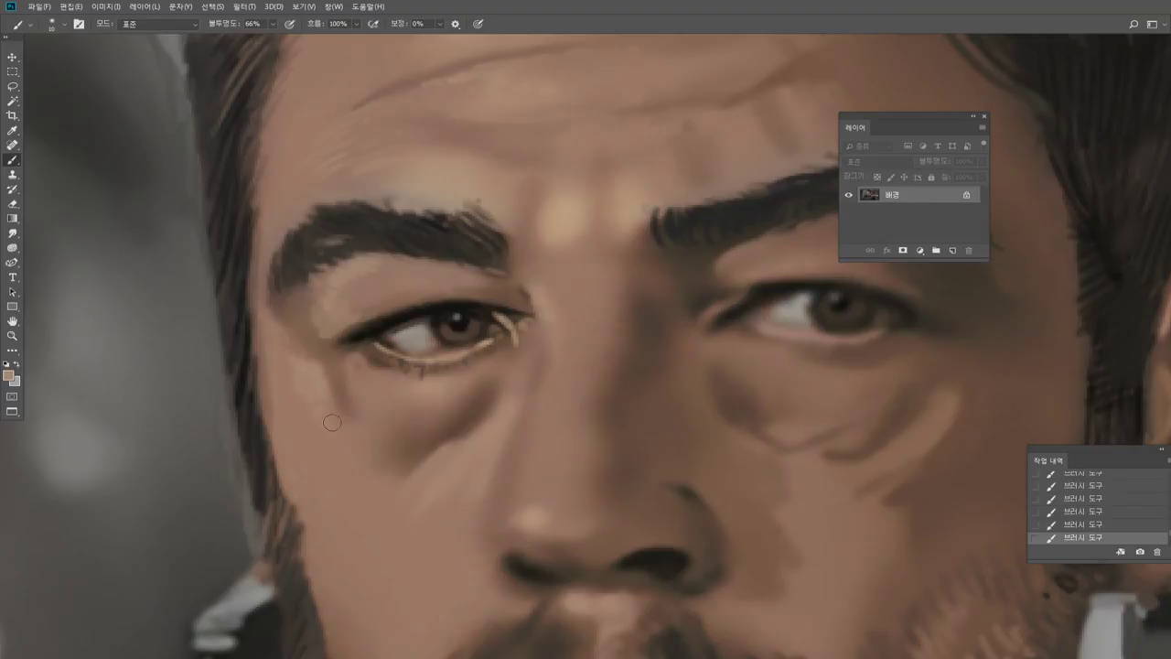
alt+click(284, 392)
alt+click(288, 353)
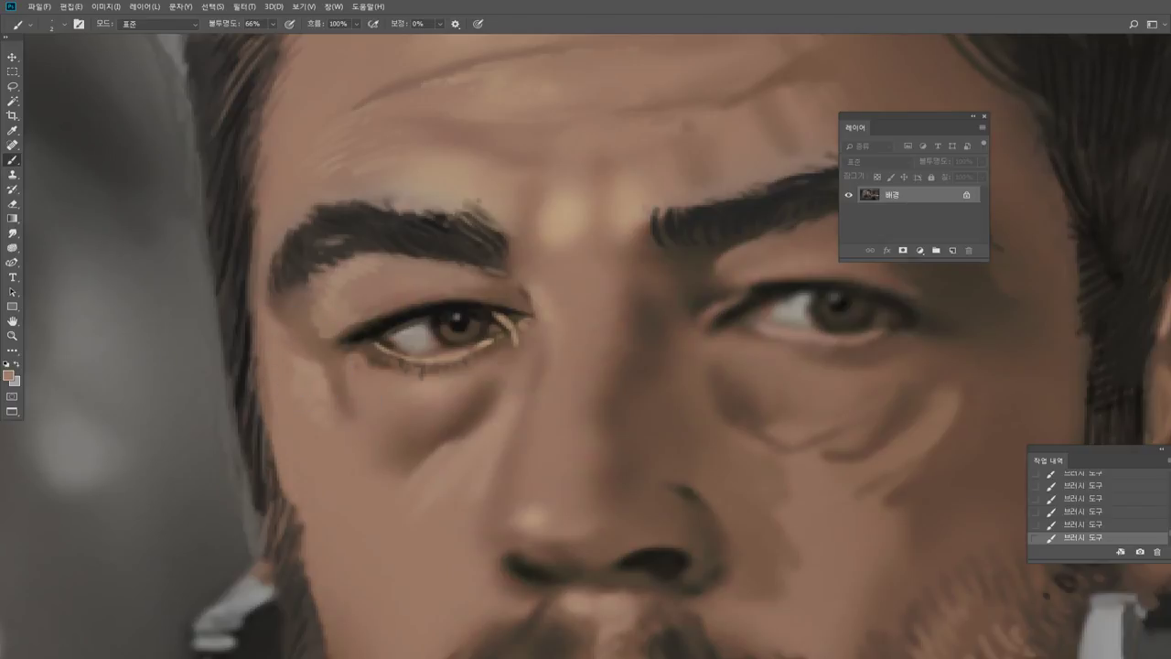
Paint fine skin-toned strokes through the far sideburn and light textured strokes over the far eye bag.
key(])
drag(251, 337, 256, 373)
mouse_move(242, 315)
mouse_down()
mouse_move(253, 401)
mouse_move(249, 381)
mouse_up()
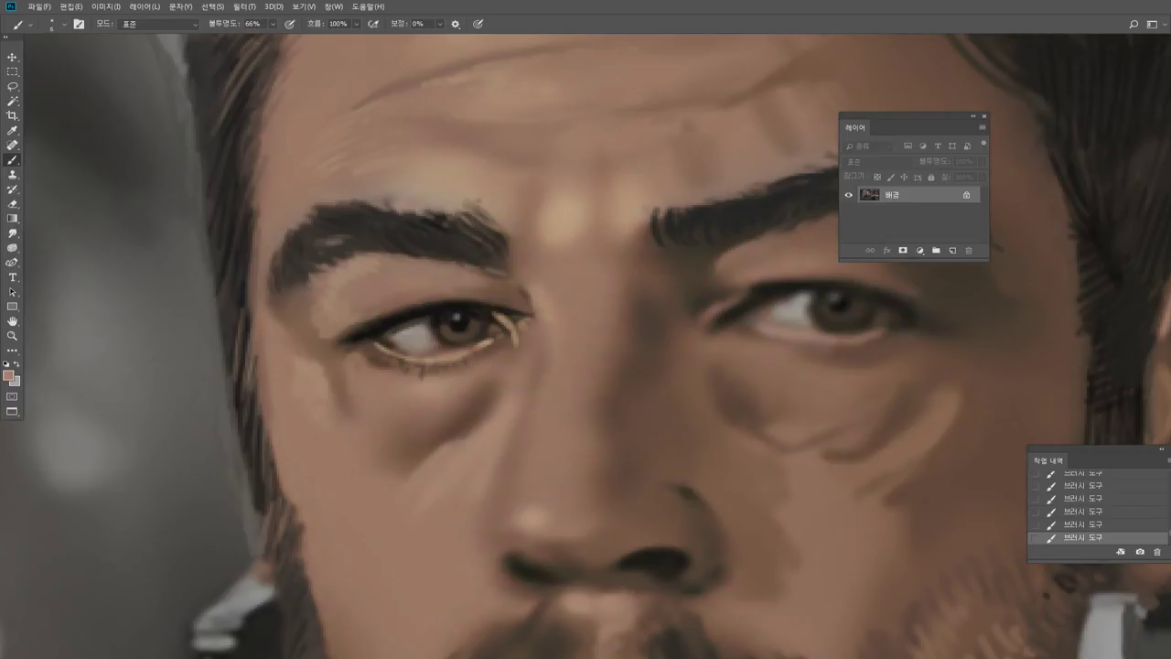
alt+click(443, 407)
mouse_move(435, 414)
mouse_down()
mouse_move(409, 426)
mouse_move(406, 408)
mouse_move(424, 408)
mouse_move(379, 446)
mouse_move(426, 442)
mouse_up()
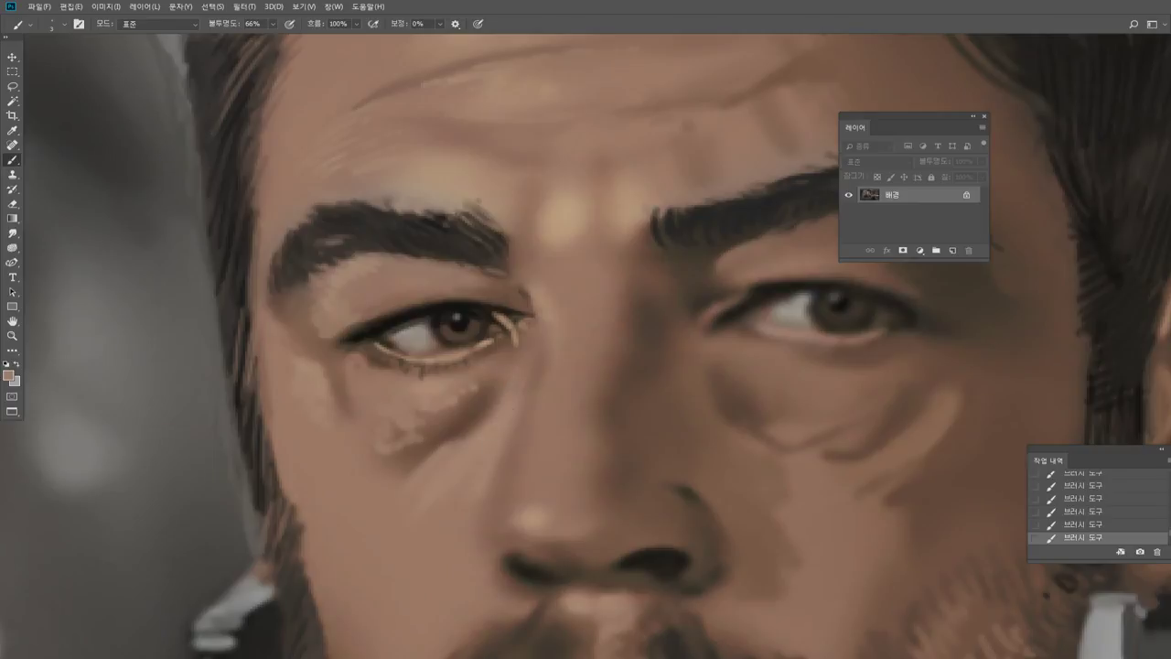
Paint the near eye's pupil and iris with dark and brown tones sampled from the far eye.
double_click(13, 336)
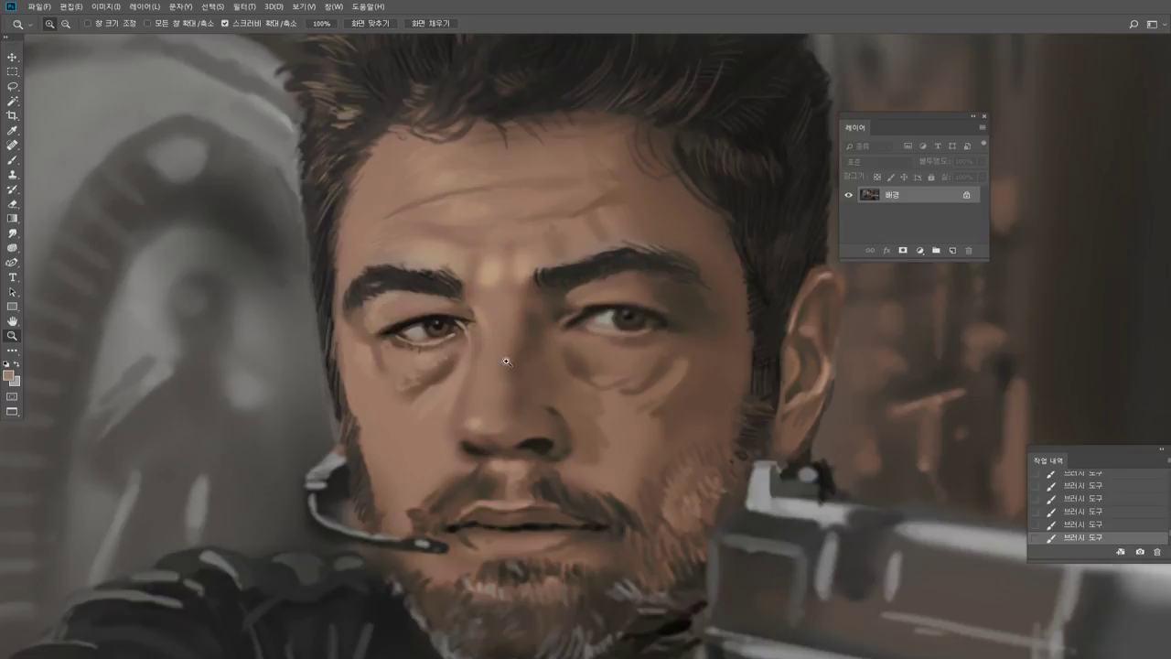
drag(527, 361, 662, 253)
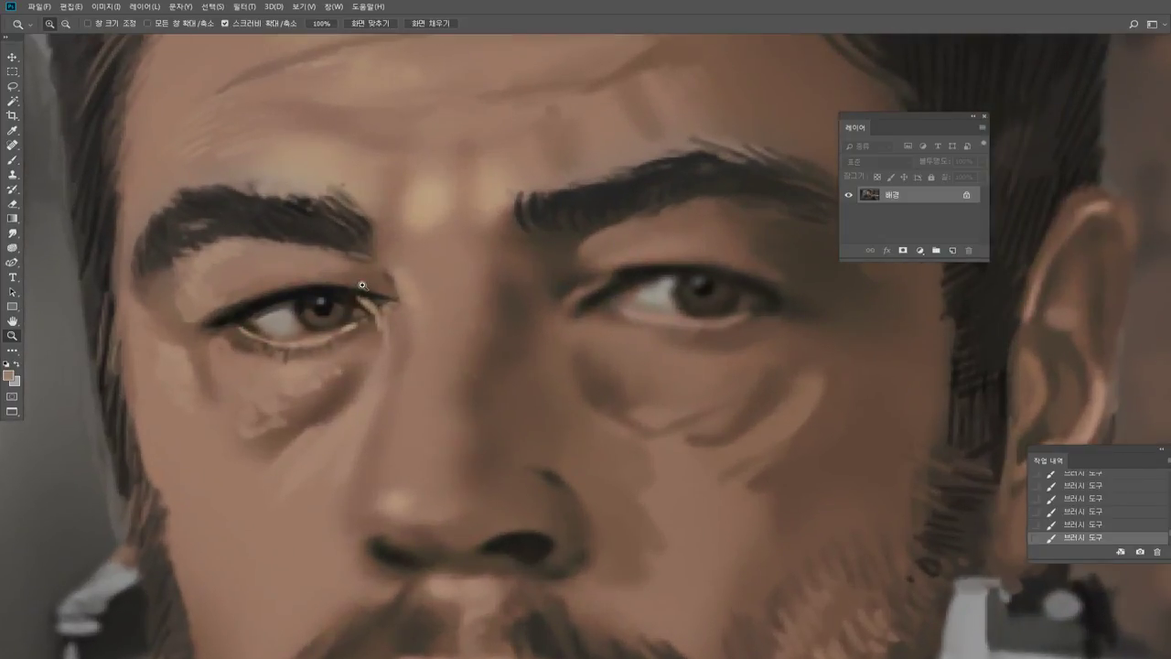
key(b)
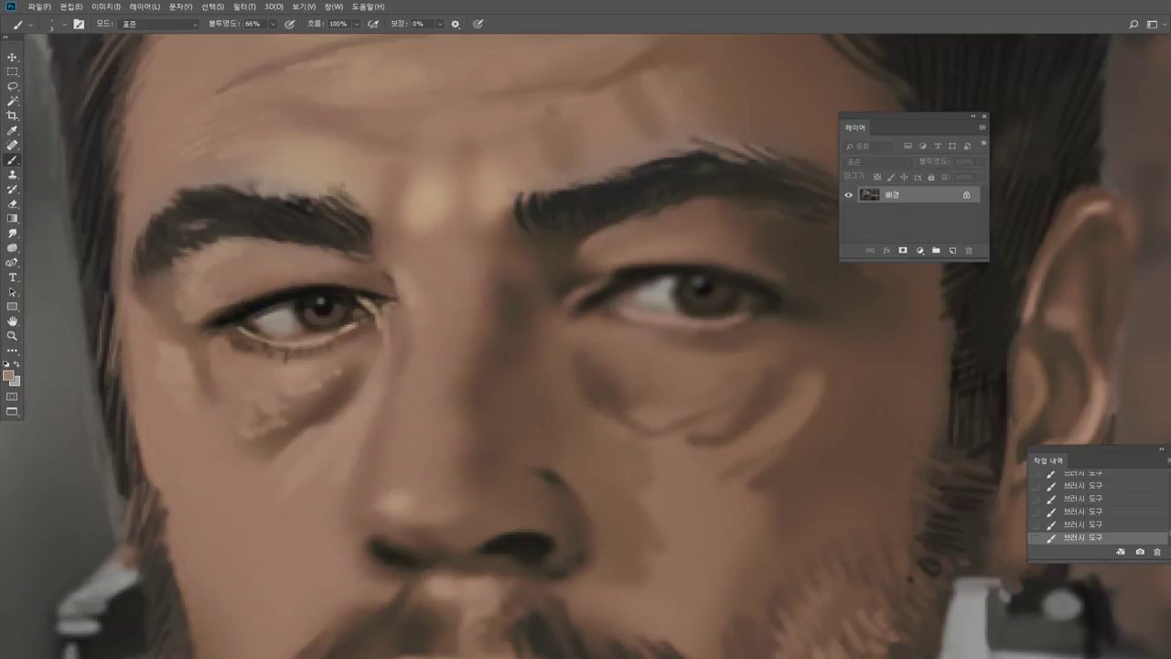
alt+click(325, 310)
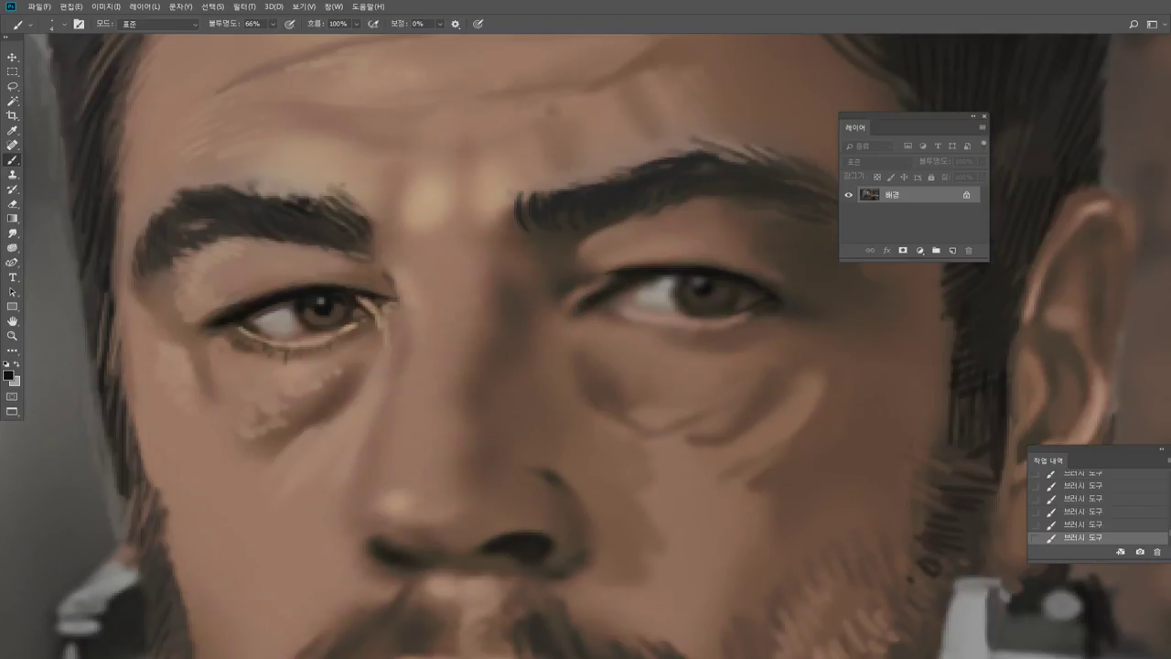
mouse_move(689, 308)
mouse_down()
mouse_move(740, 301)
mouse_move(722, 317)
mouse_move(708, 296)
mouse_up()
alt+click(321, 318)
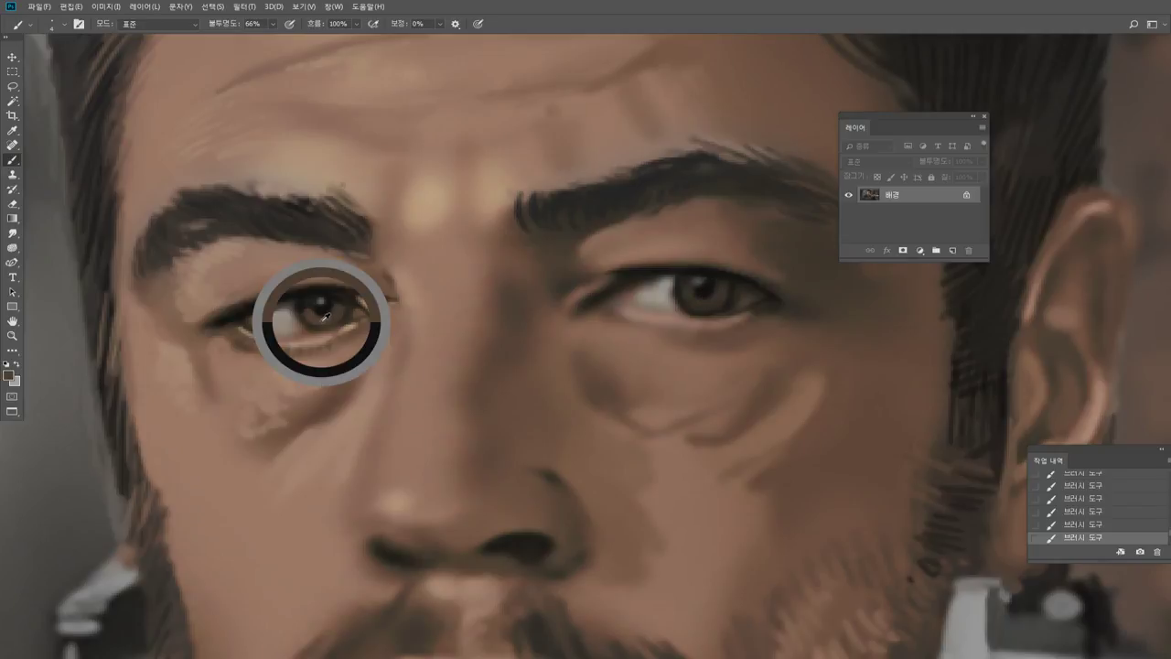
drag(704, 315, 719, 302)
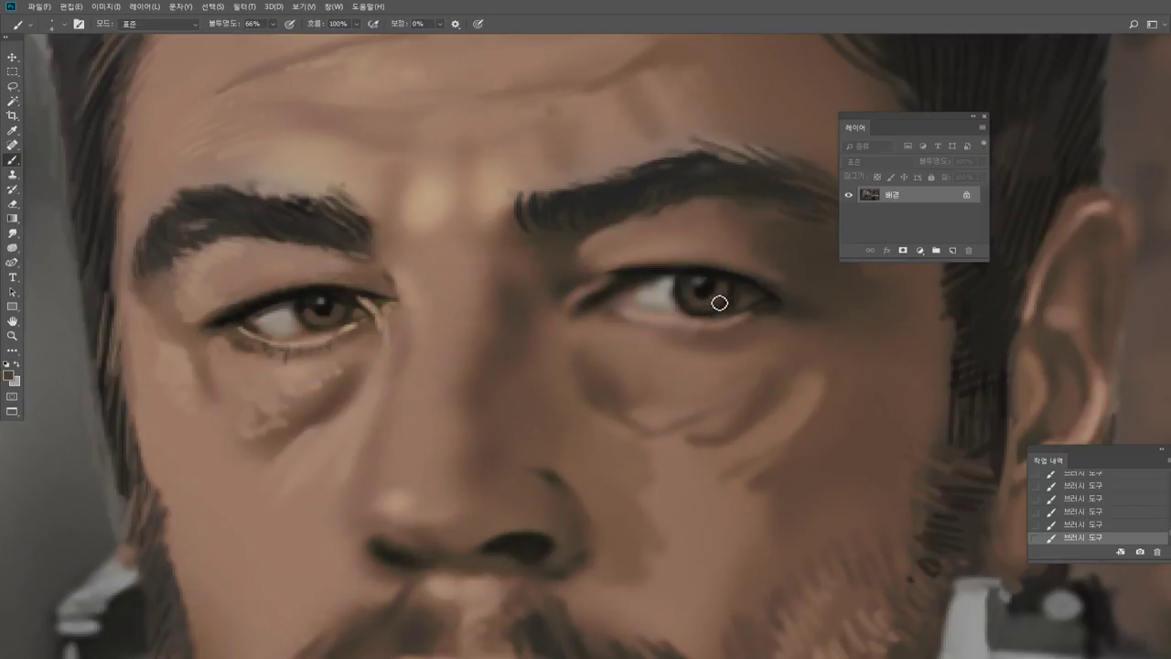
Brighten the white of the near eye beneath the upper lid and pick up the dark lid tone.
alt+click(640, 298)
drag(643, 291, 680, 277)
alt+click(652, 271)
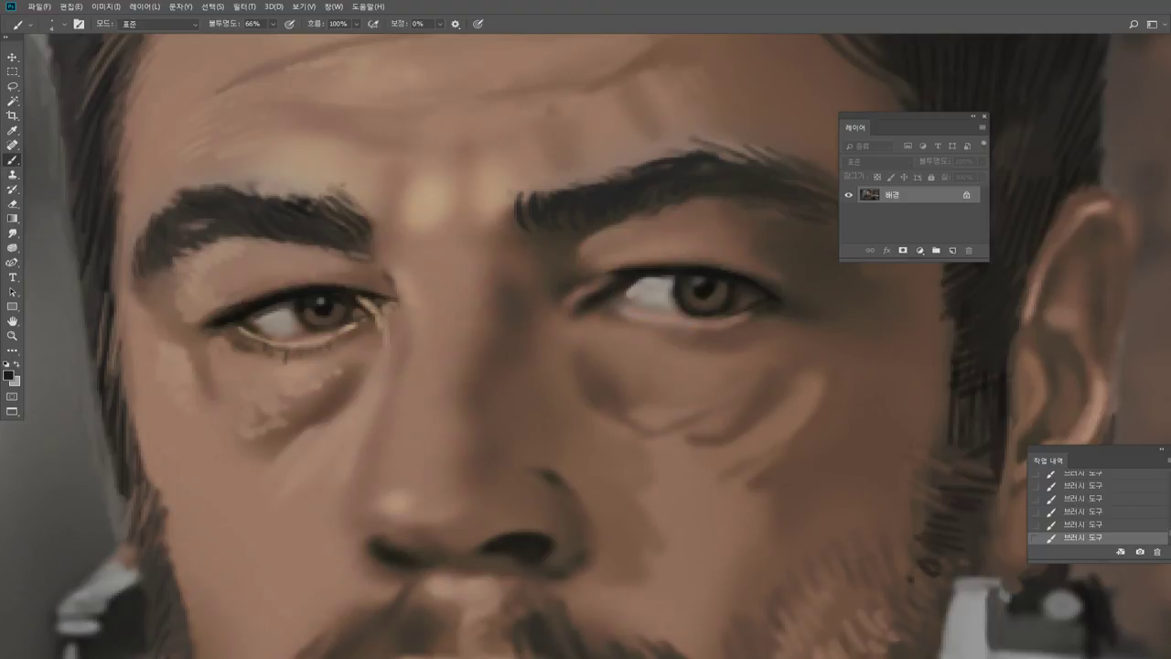
Set the foreground colour to #ececec and dab a bright catchlight at the edge of the near iris.
click(13, 372)
click(448, 142)
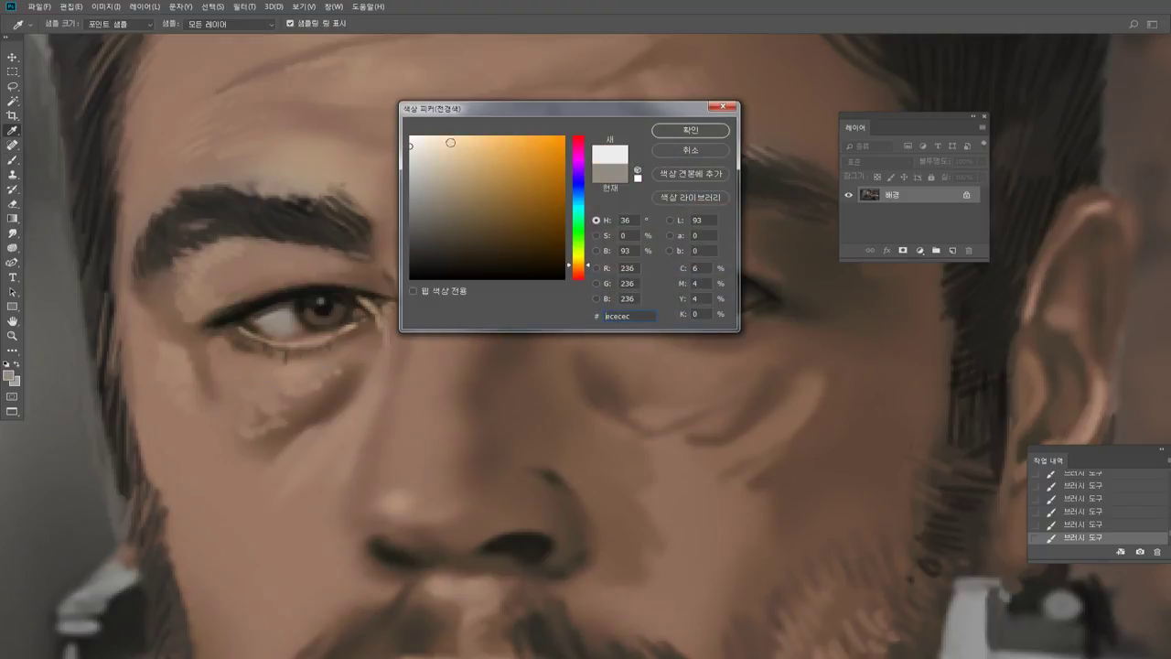
click(690, 134)
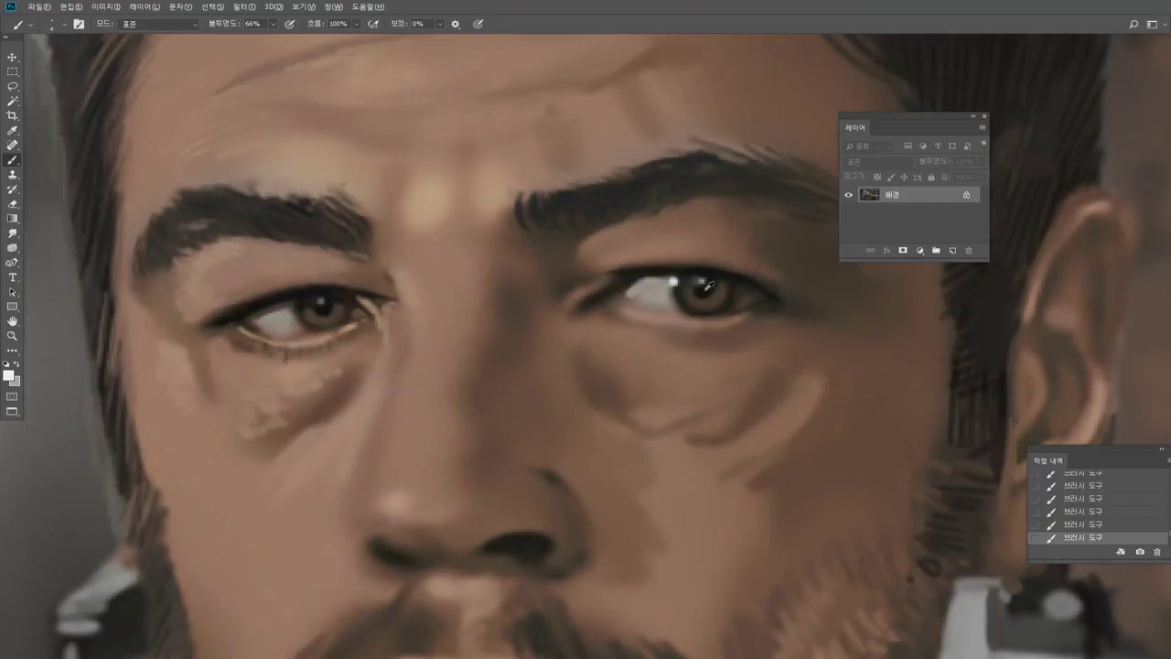
alt+click(707, 288)
Refine the near eye's white, inner corner and iris with sampled tones and paint dark lashes under its lower lid.
alt+click(641, 293)
alt+click(653, 293)
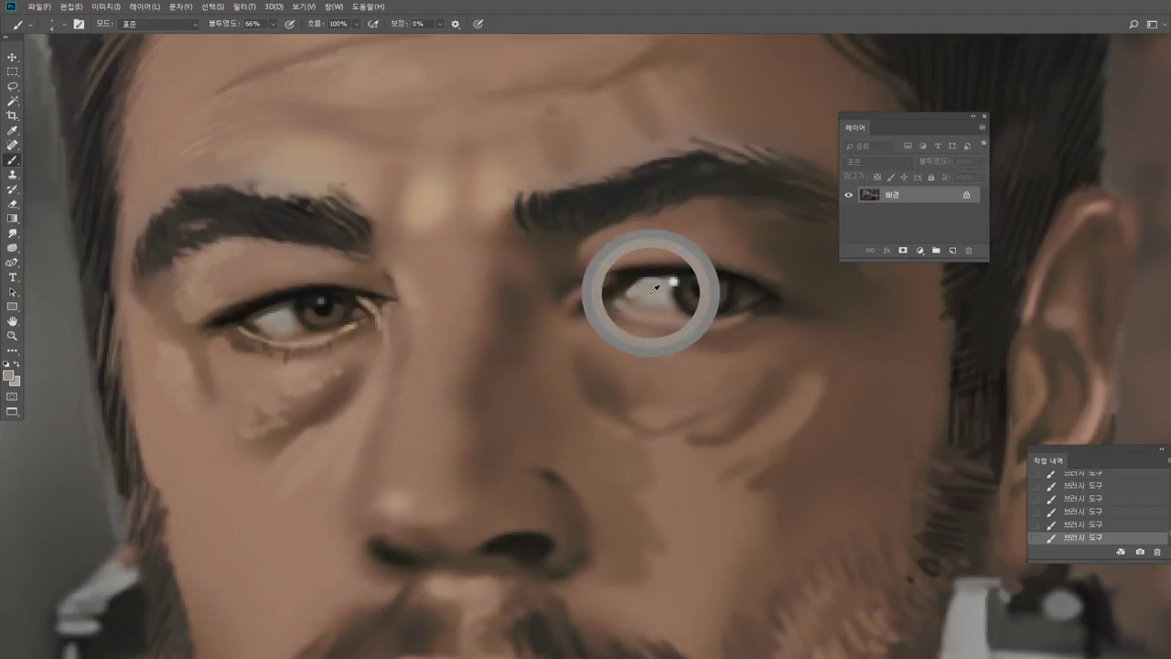
alt+click(604, 319)
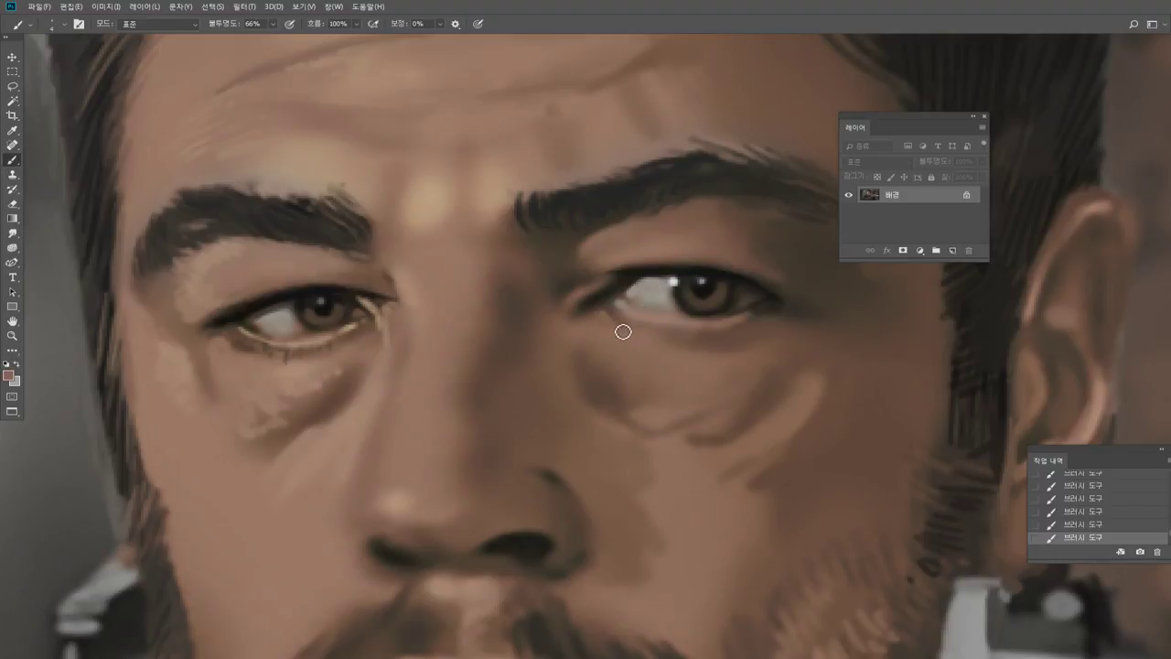
alt+click(686, 299)
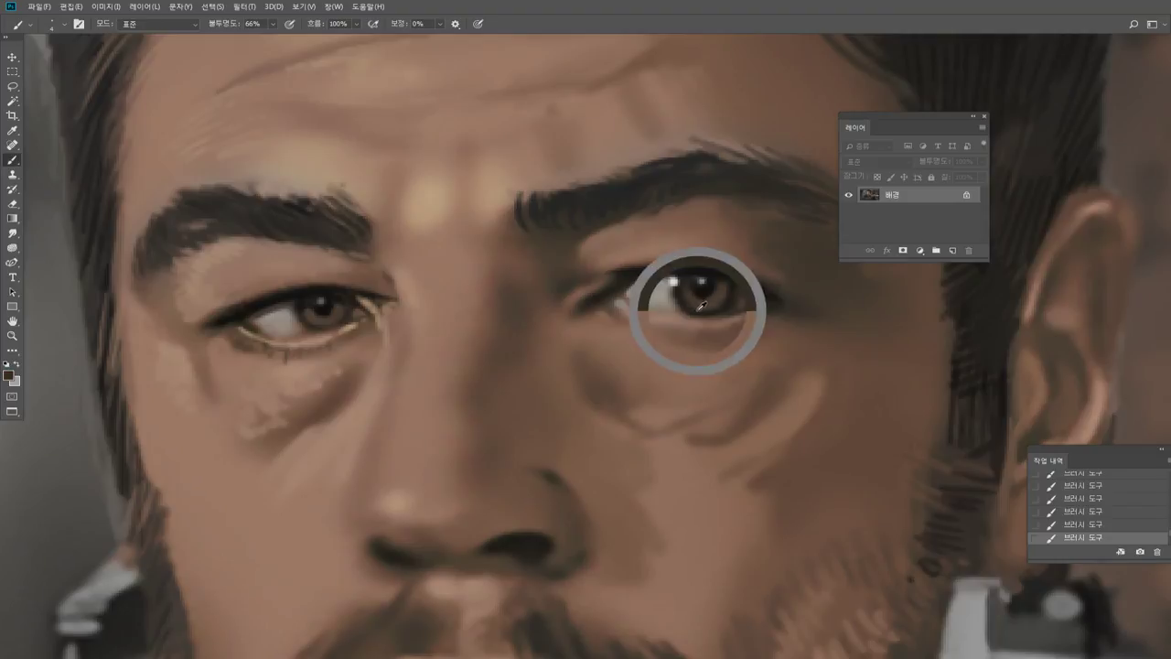
click(684, 299)
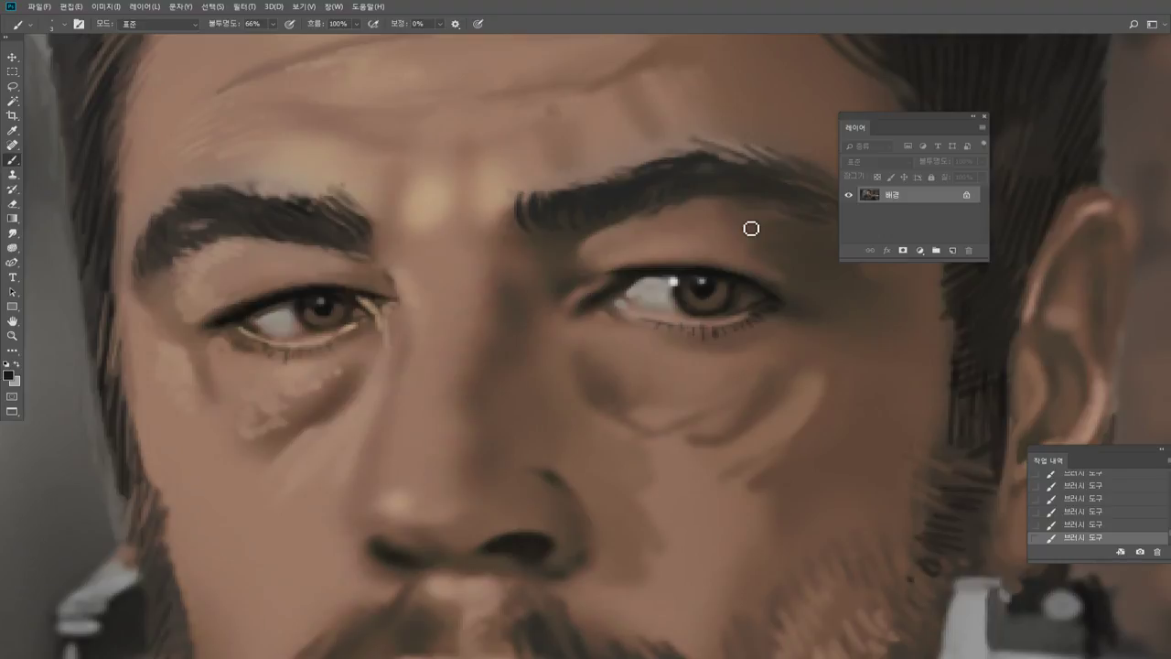
Move the Layers panel off the near eyebrow and refine the brow's outer tail with sampled tones.
alt+click(719, 202)
alt+click(731, 197)
drag(916, 116, 1075, 149)
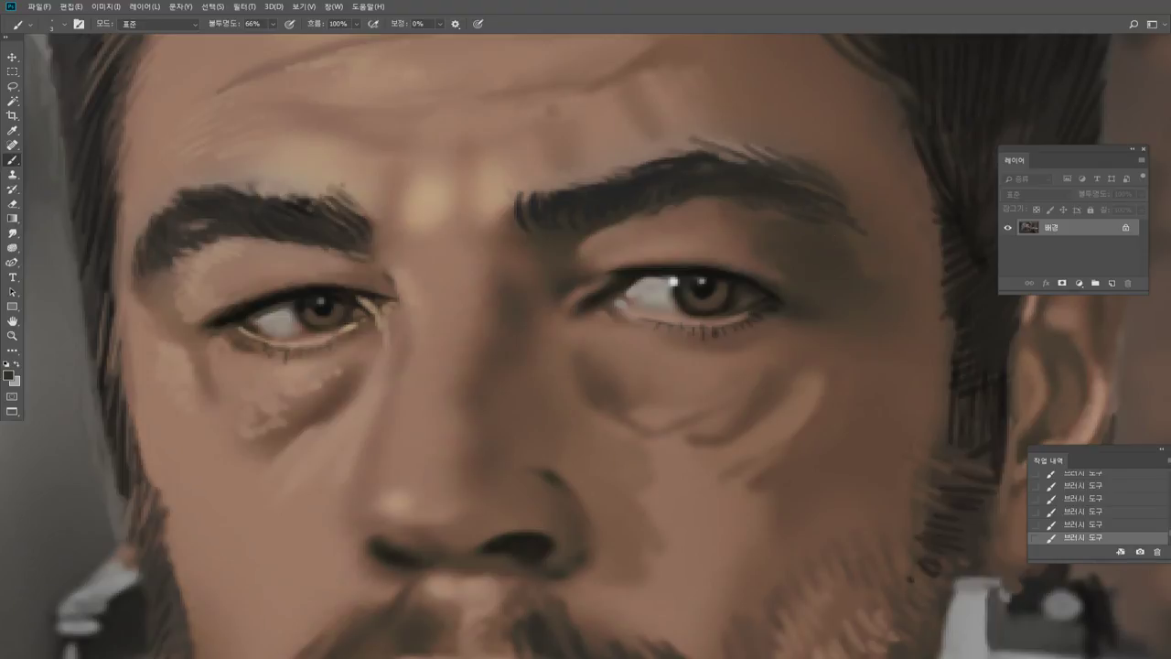
Clean up the near sideburn's cheek edge and the near eye's inner corner with sampled skin tones.
alt+click(937, 284)
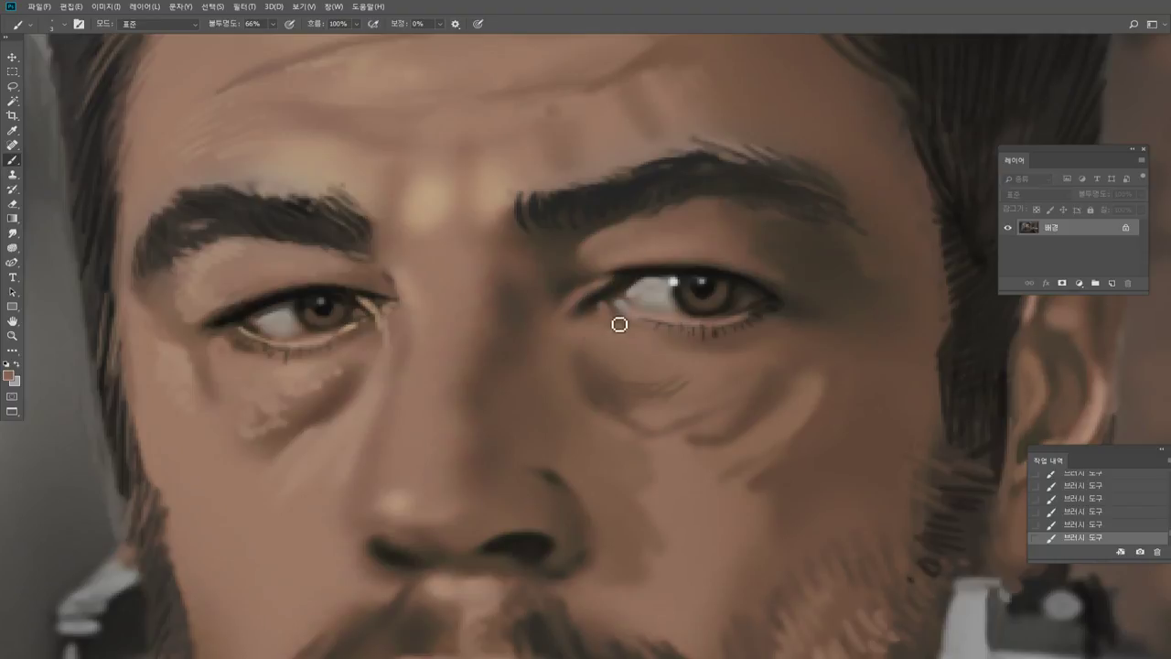
alt+click(583, 321)
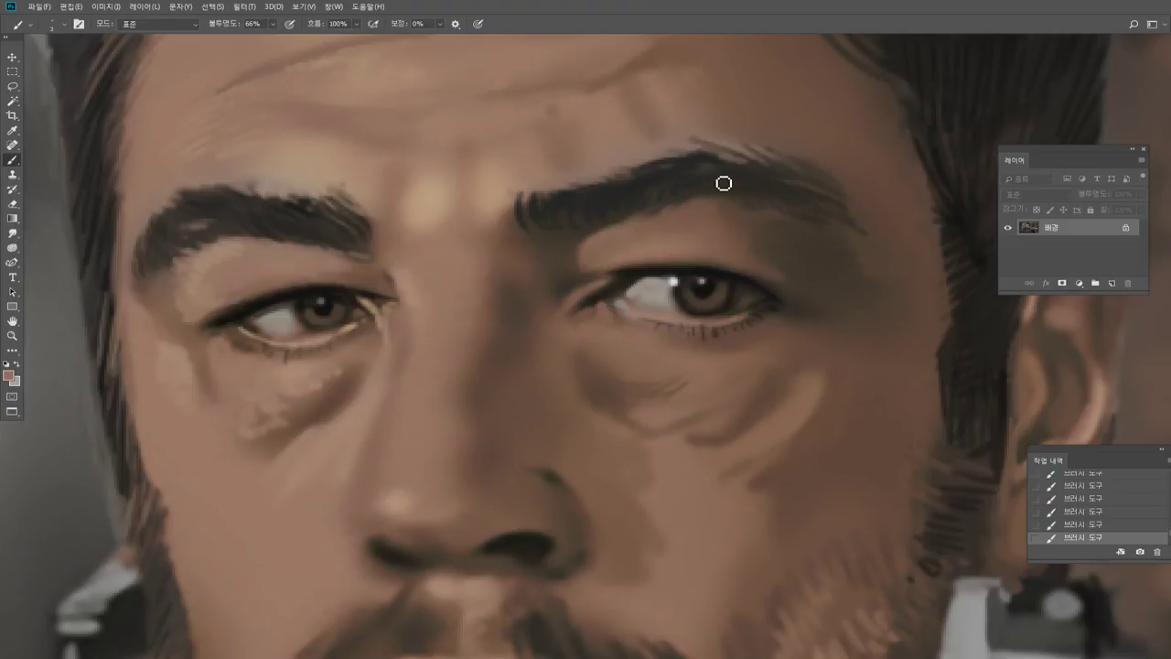
Dodge the near eye's upper lid and the highlight between the eyebrows, using the midtones range at 41% exposure.
click(12, 247)
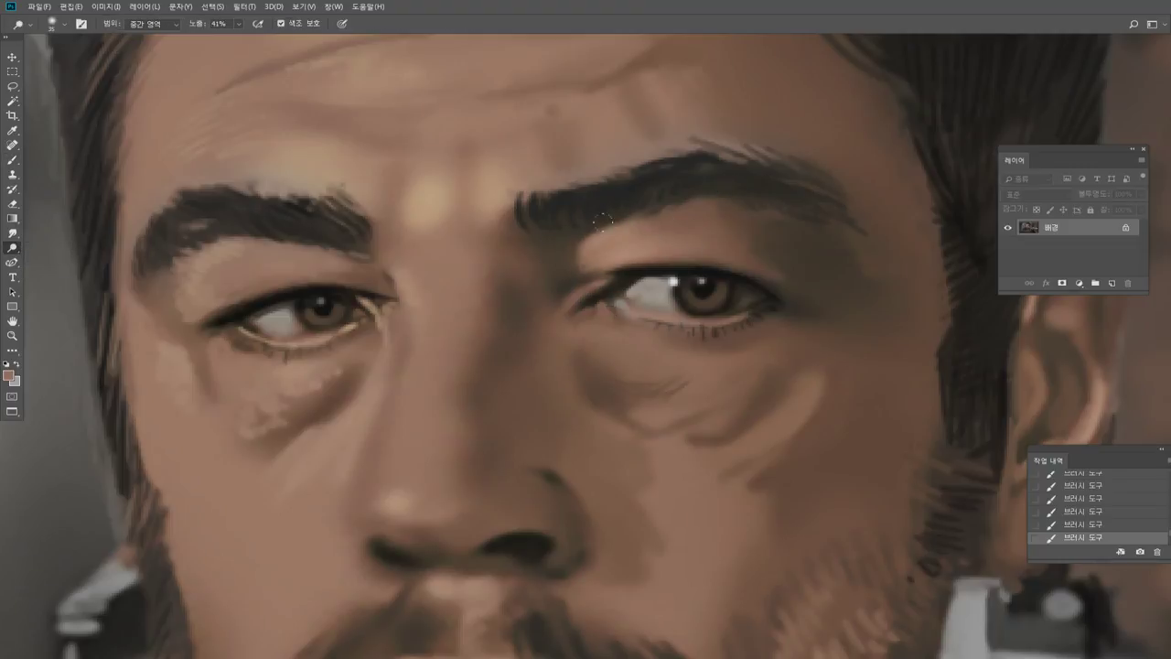
drag(615, 242, 645, 234)
drag(646, 246, 675, 237)
drag(662, 247, 705, 244)
drag(428, 206, 433, 265)
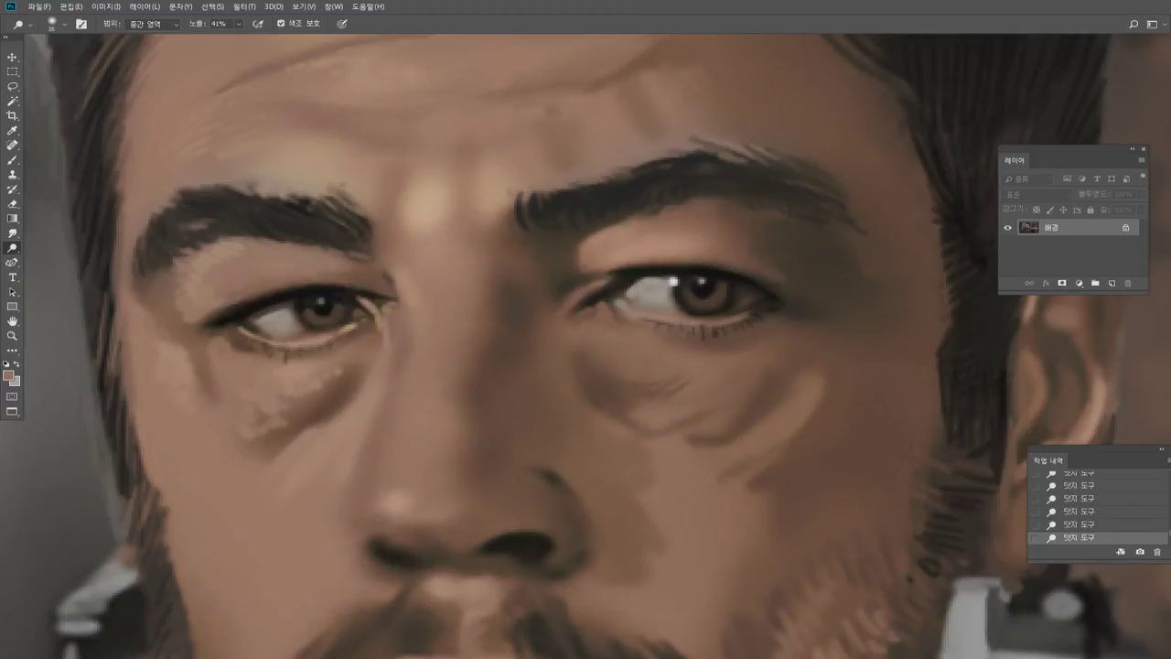
double_click(12, 337)
drag(547, 353, 662, 343)
drag(603, 371, 655, 366)
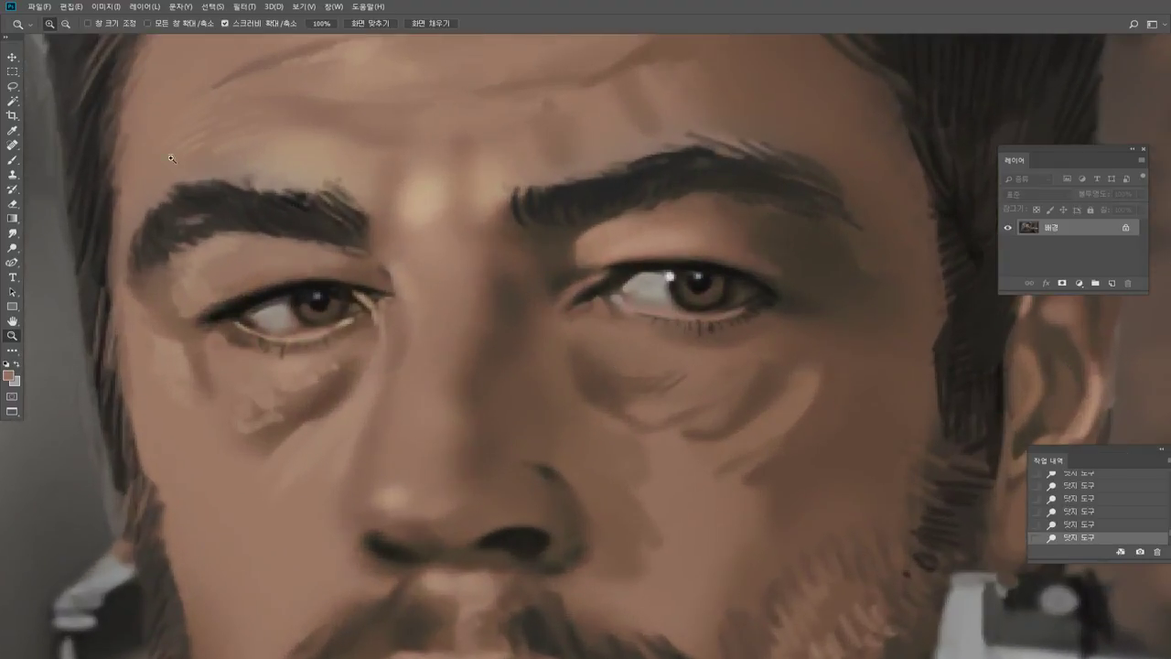
Paint the near eye's upper lid and the shadow under the brow with sampled tones, using the Brush at 66% opacity.
click(13, 160)
alt+click(720, 251)
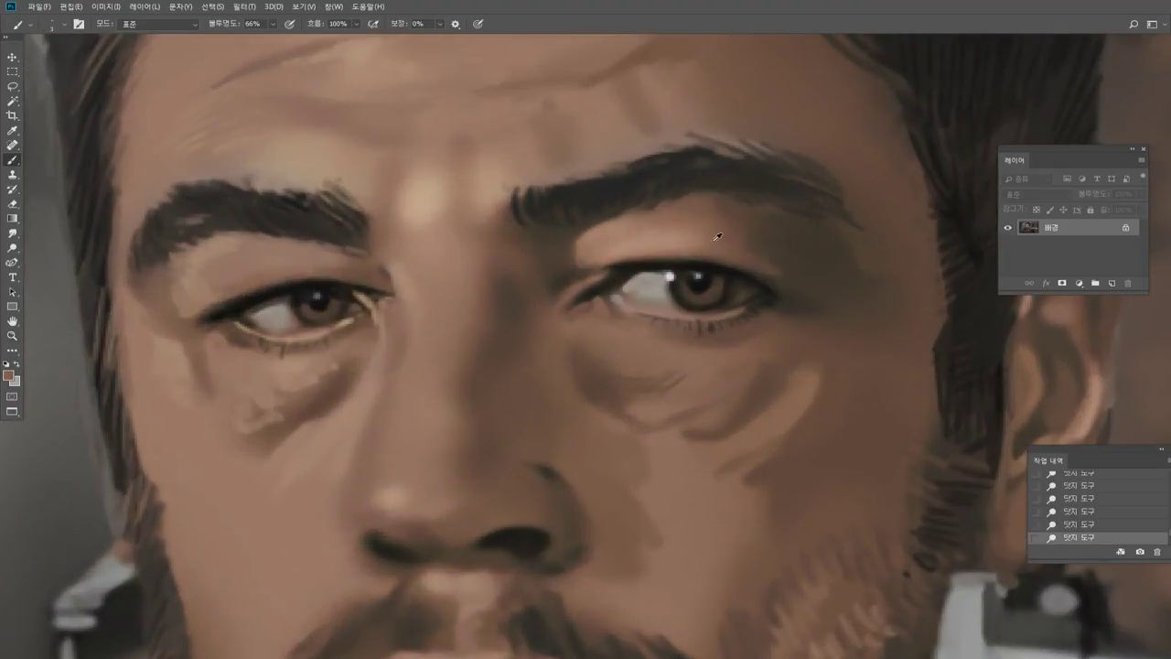
alt+click(711, 245)
alt+click(684, 233)
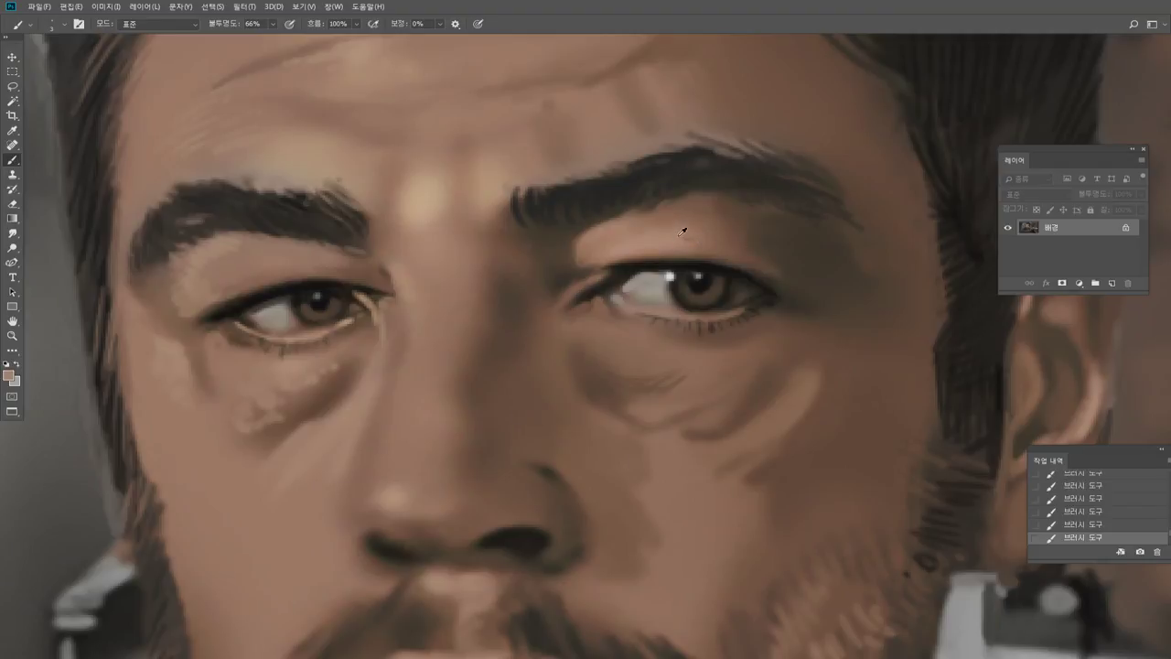
alt+click(711, 206)
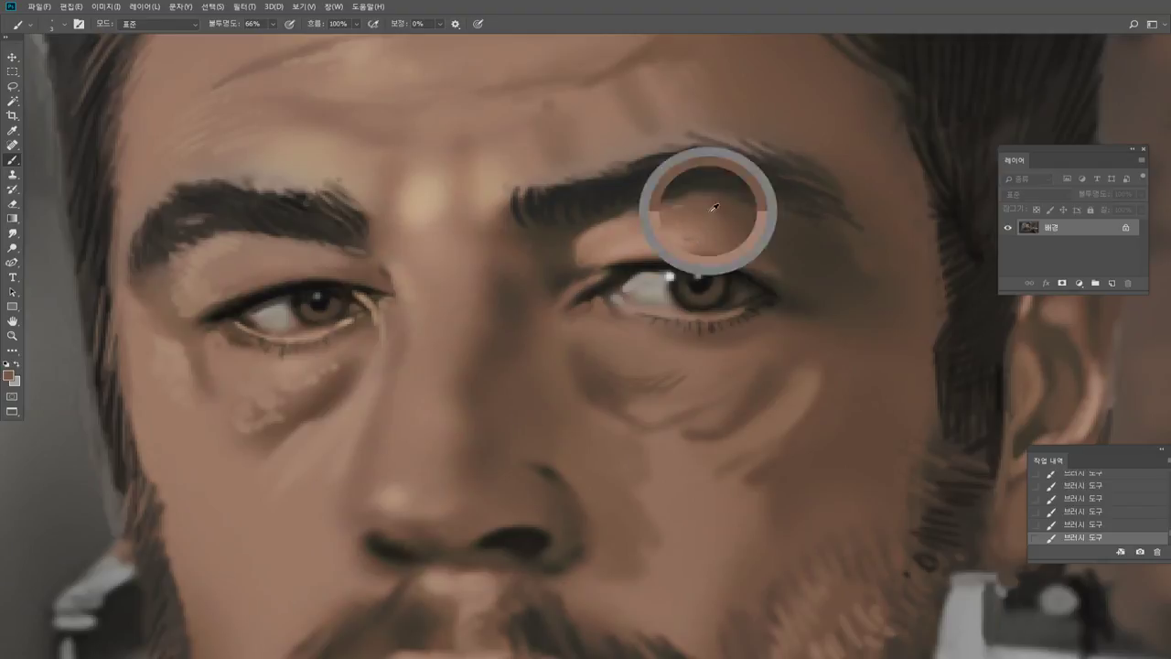
alt+click(721, 188)
alt+click(722, 198)
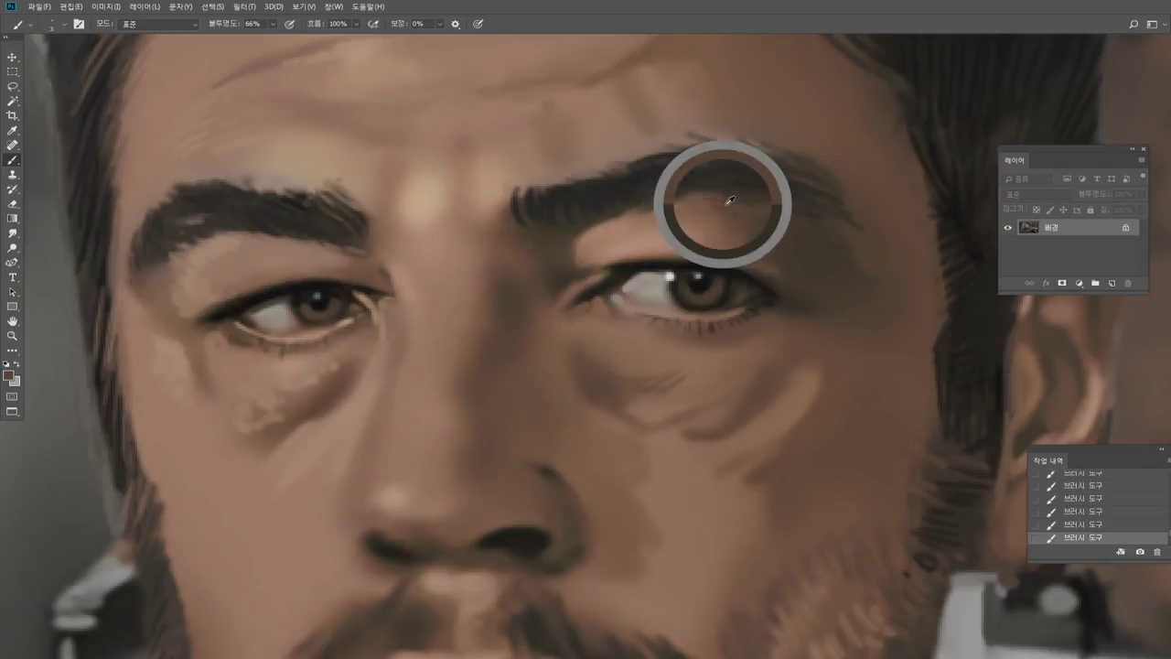
alt+click(786, 228)
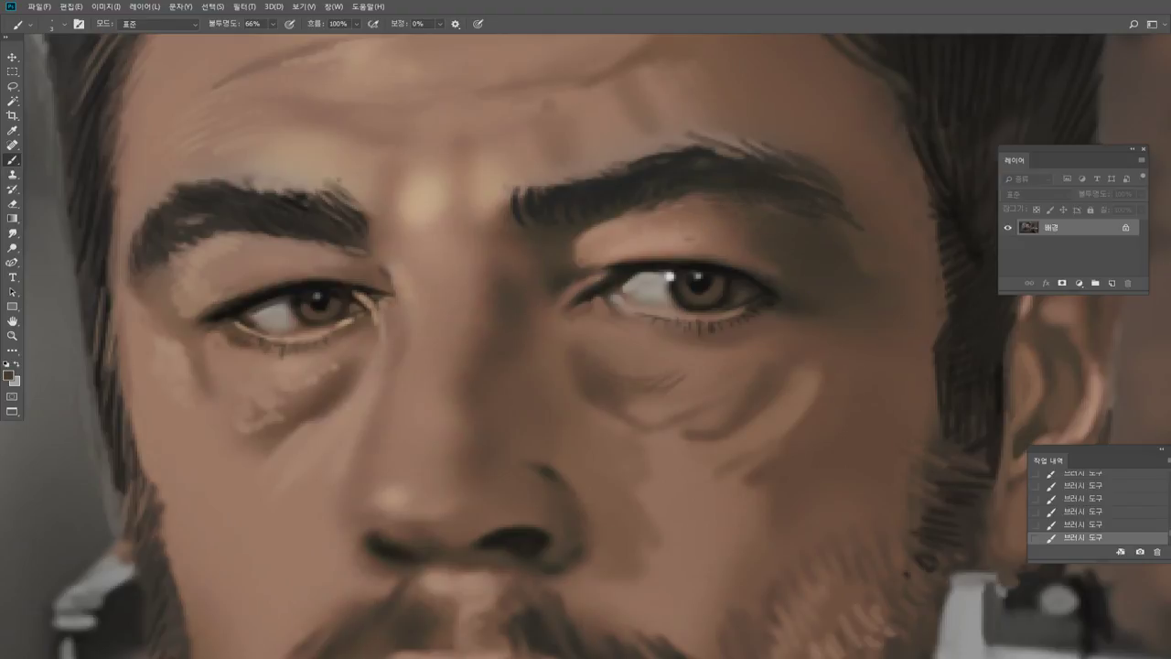
Paint fine skin creases across the bag beneath the near eye with sampled light and dark tones.
alt+click(710, 290)
alt+click(605, 325)
alt+click(635, 262)
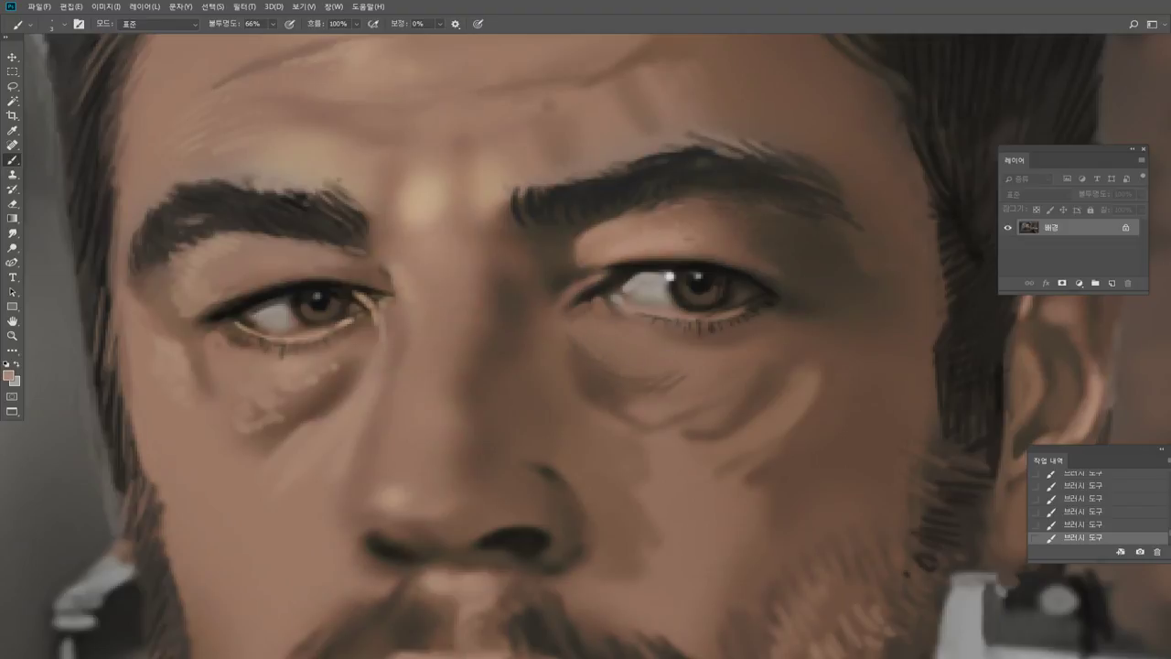
alt+click(604, 337)
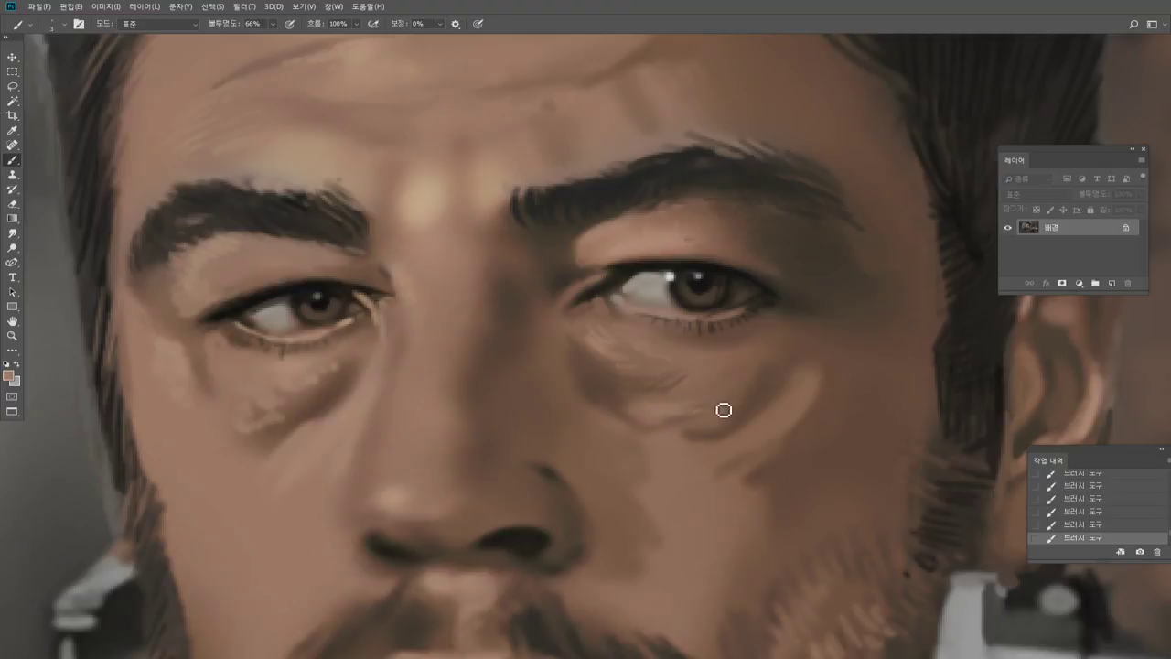
alt+click(685, 391)
alt+click(762, 371)
alt+click(665, 404)
drag(721, 420, 775, 385)
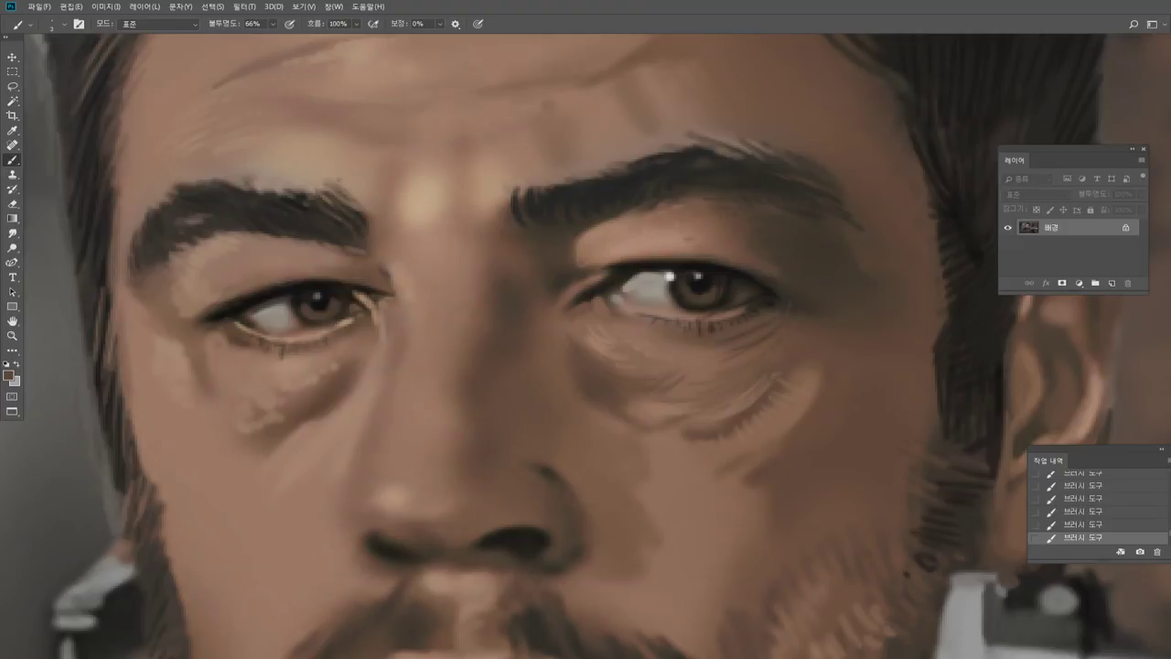
Add light wrinkle strokes beyond the near eye's outer corner and short dark hairs along the near temple.
alt+click(802, 337)
alt+click(809, 371)
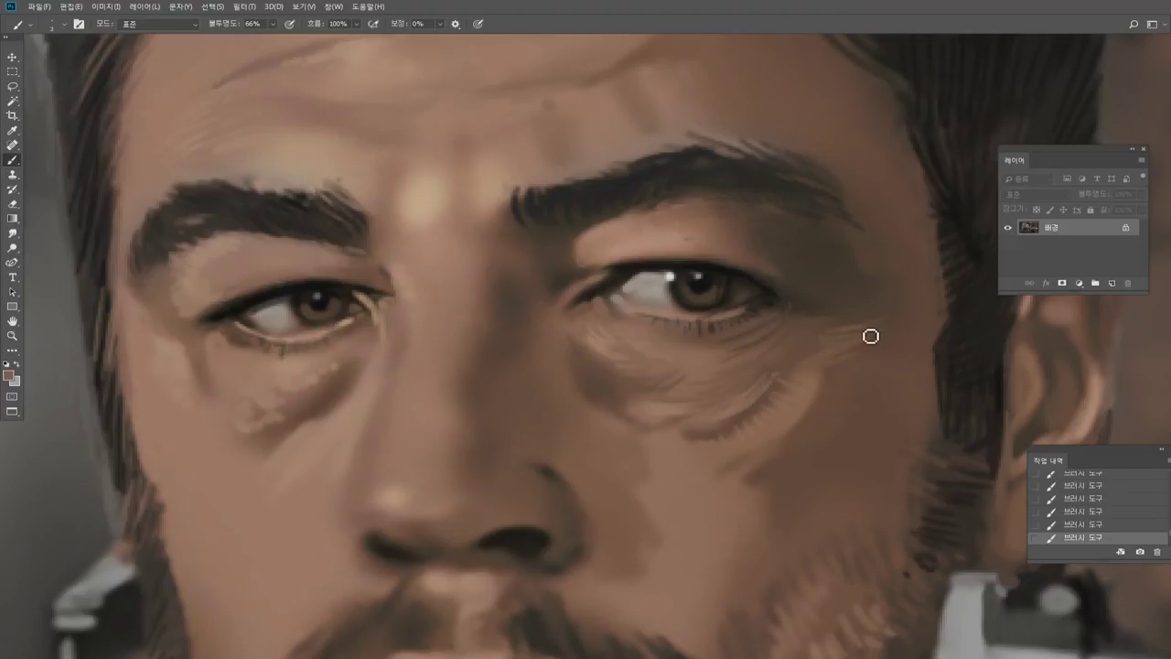
alt+click(960, 292)
alt+click(843, 321)
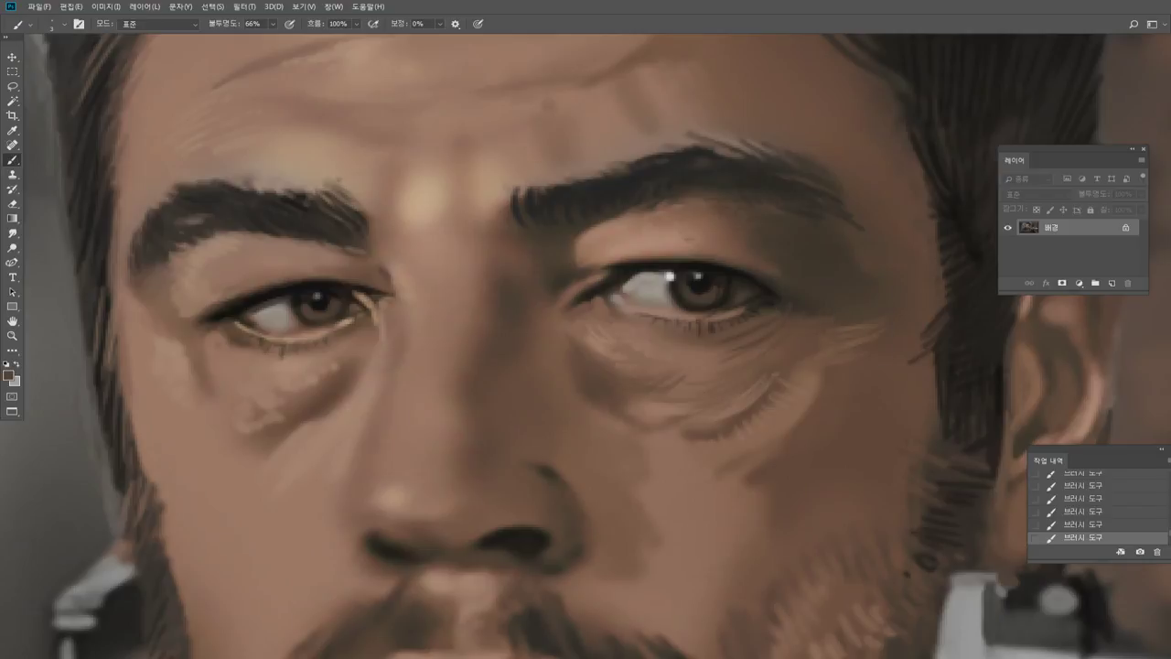
Blend the near eye's outer lid shadow and extend the crow's feet onto the upper cheek with sampled tones.
alt+click(781, 209)
alt+click(807, 252)
alt+click(730, 233)
alt+click(821, 269)
alt+click(811, 330)
alt+click(855, 311)
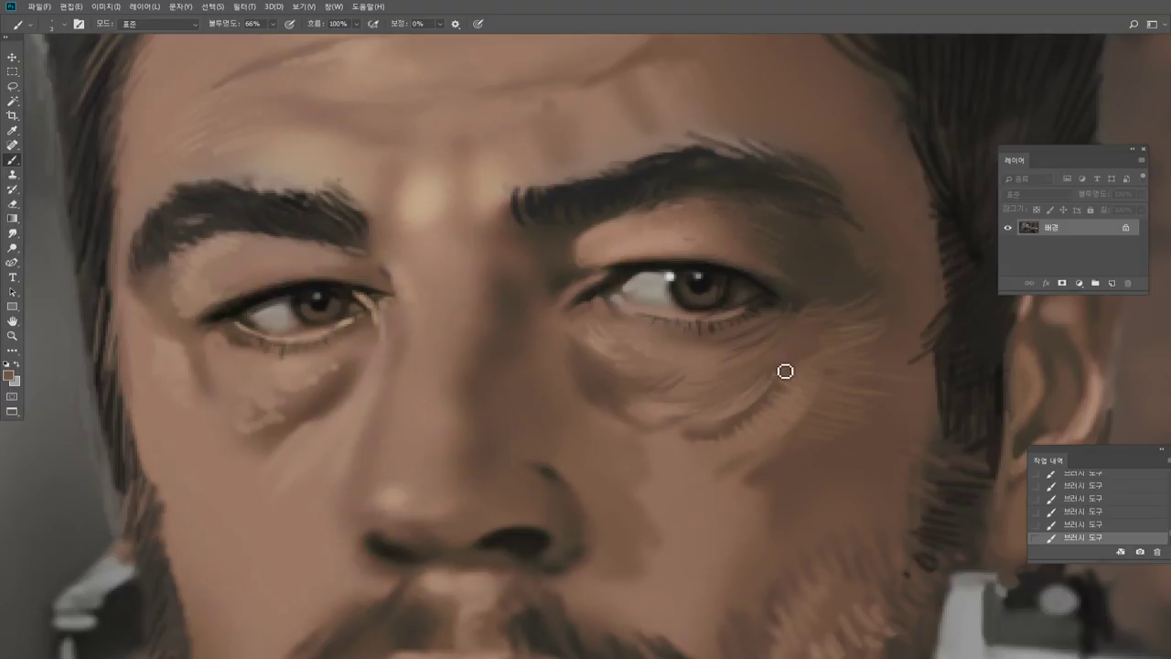
Darken the far nostril and define its rim and the underside of the nose tip with sampled skin tones.
double_click(13, 337)
click(601, 368)
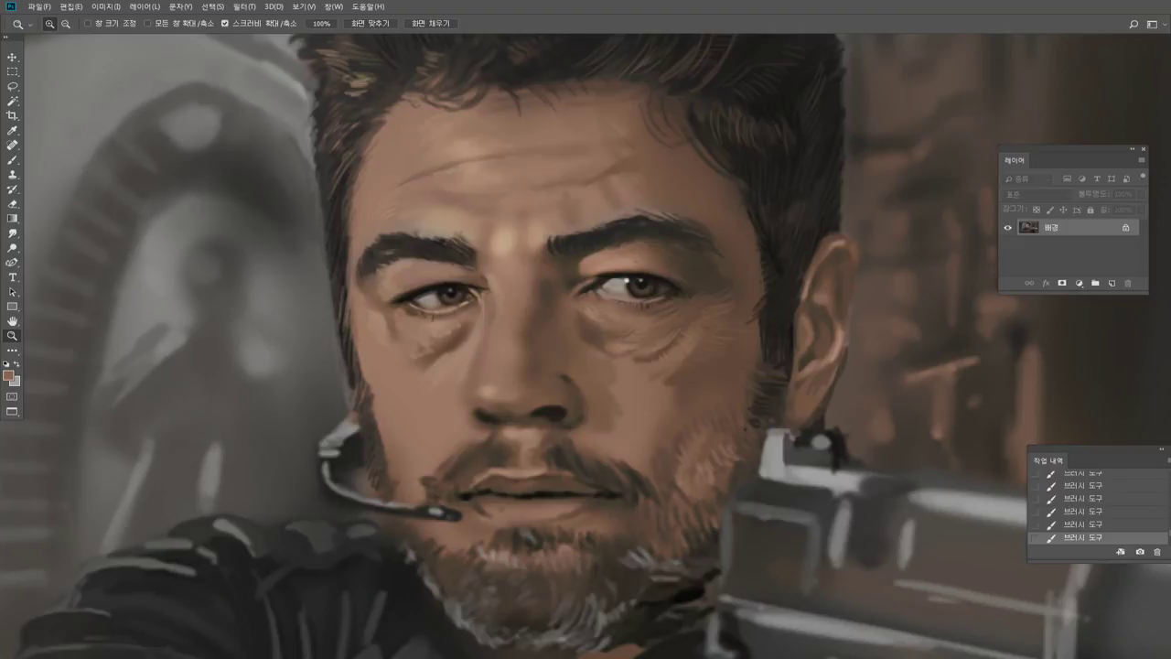
drag(546, 382, 613, 389)
click(12, 159)
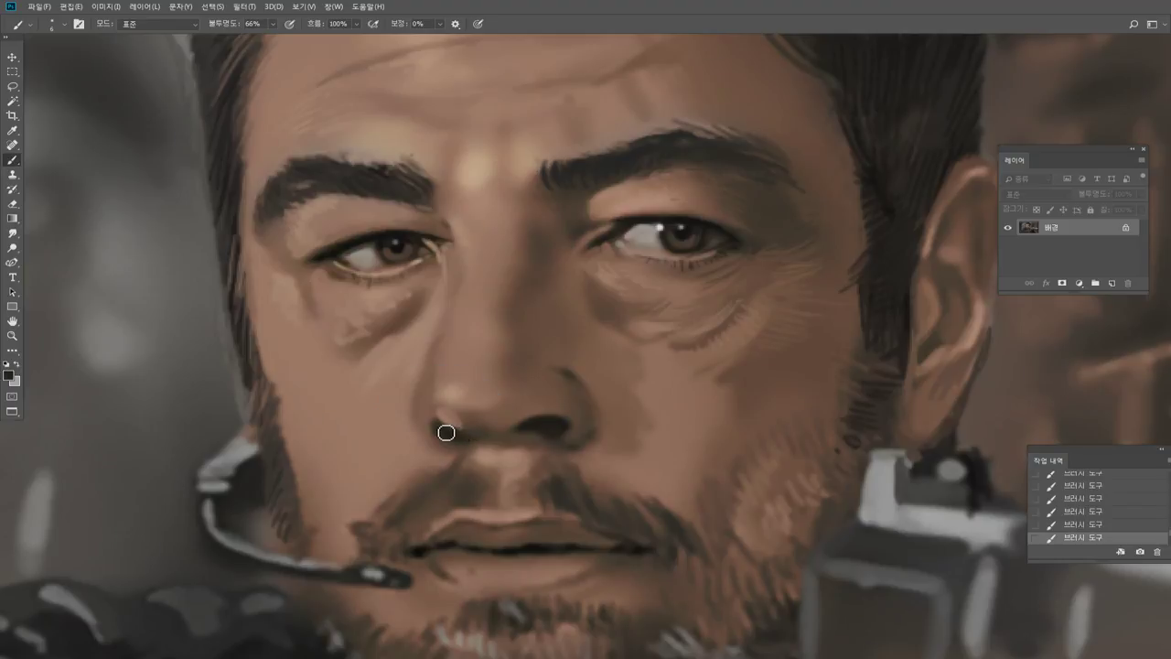
drag(438, 425, 450, 437)
alt+click(432, 418)
alt+click(474, 450)
mouse_move(469, 452)
mouse_down()
mouse_move(483, 448)
mouse_move(491, 463)
mouse_up()
alt+click(475, 429)
alt+click(443, 414)
alt+click(455, 428)
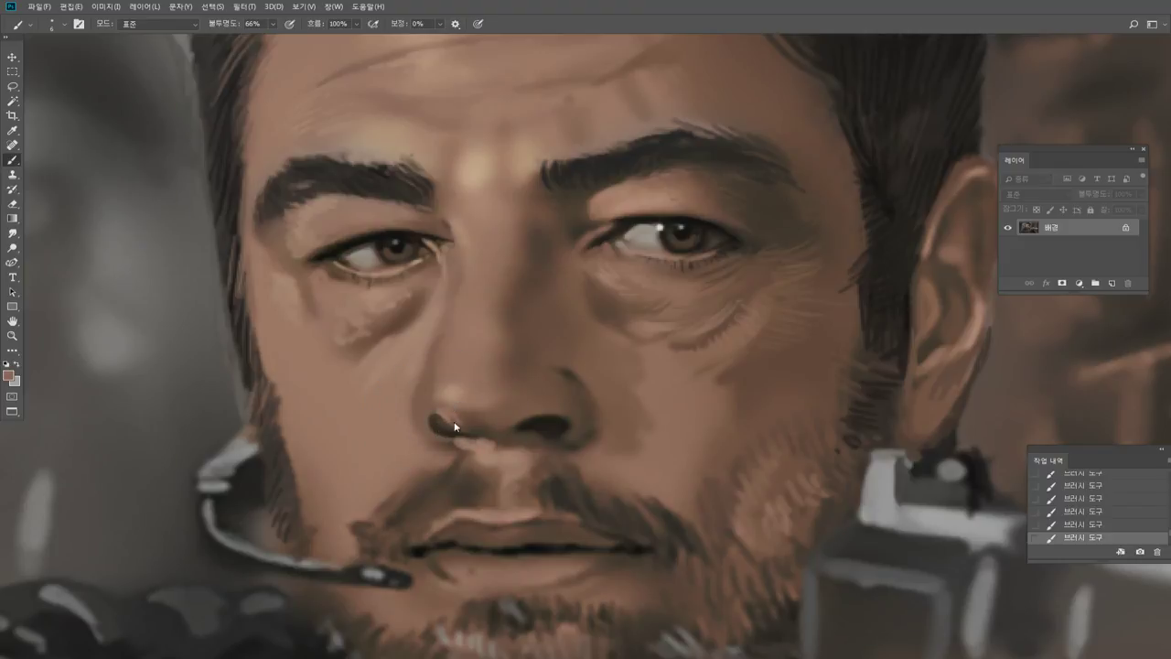
Reshape the near nostril with sampled dark tones and refine the skin around its edge and the nose tip.
alt+click(537, 427)
alt+click(508, 428)
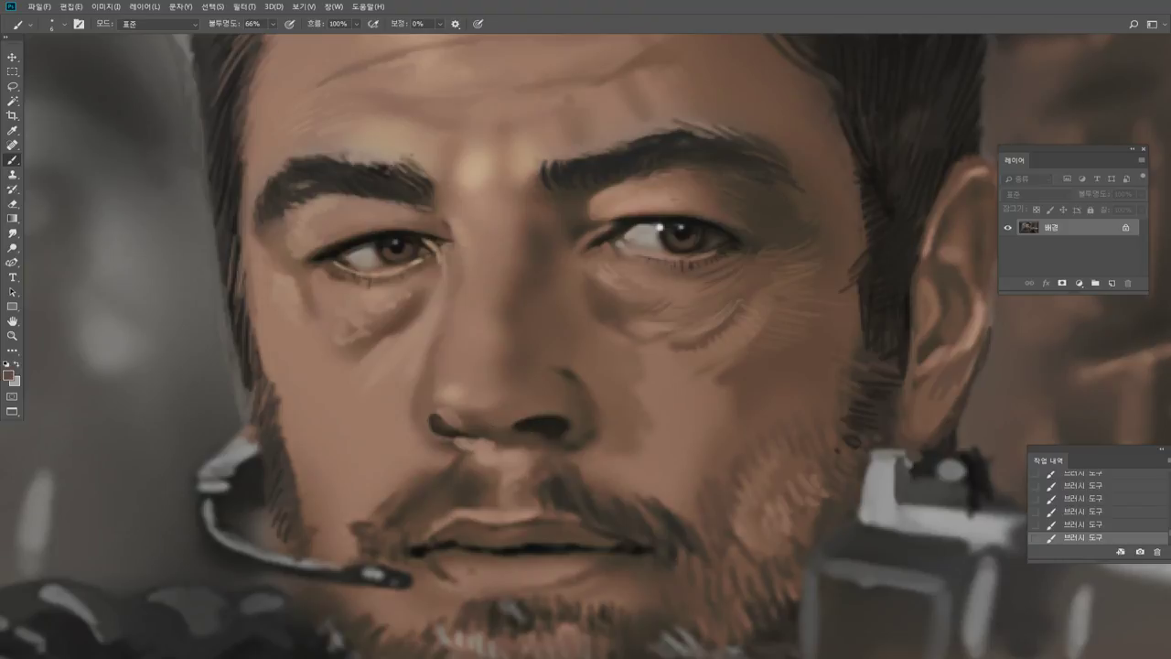
mouse_move(569, 428)
mouse_down()
mouse_move(540, 442)
mouse_move(561, 443)
mouse_move(532, 439)
mouse_move(560, 429)
mouse_up()
alt+click(552, 426)
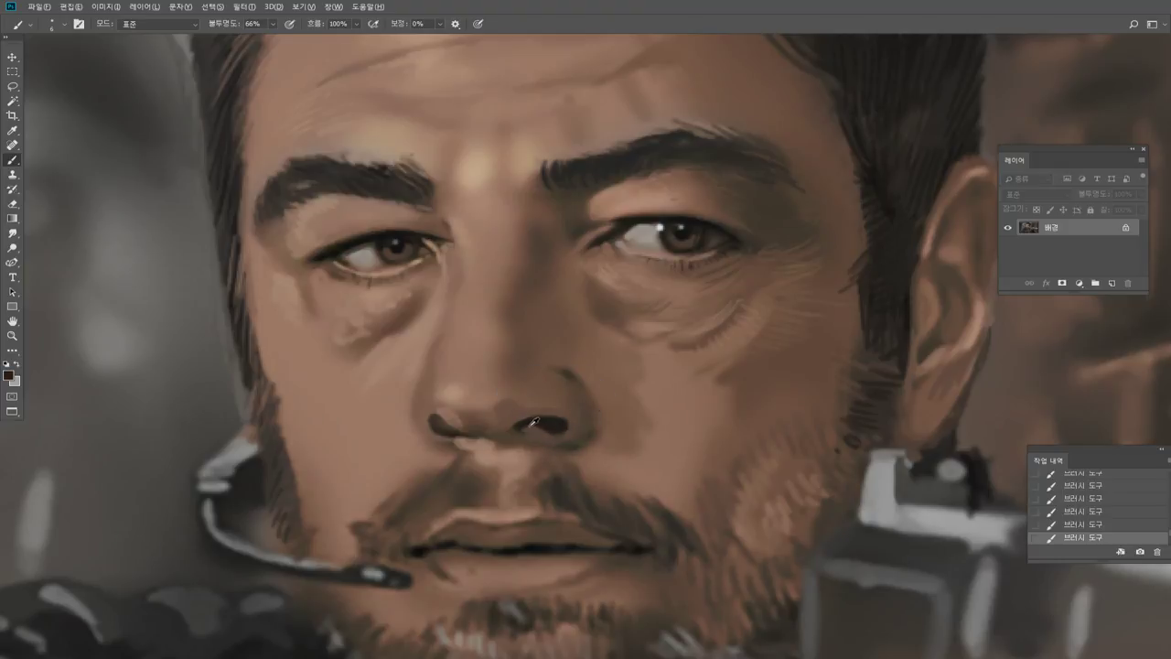
alt+click(529, 426)
alt+click(593, 435)
alt+click(484, 409)
alt+click(760, 236)
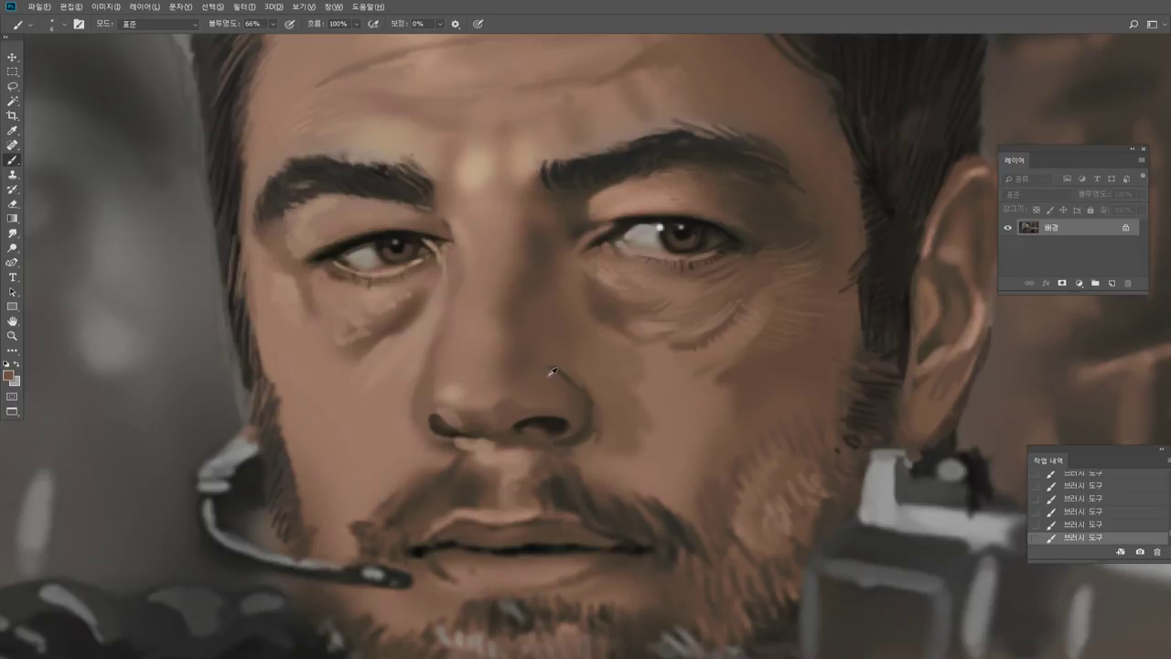
Soften the near nostril wing's crease, texture the shadowed side of the nose and smooth the near cheek beside it.
mouse_move(552, 373)
mouse_down()
mouse_move(568, 382)
mouse_move(557, 373)
mouse_up()
alt+click(592, 395)
alt+click(531, 313)
alt+click(522, 269)
alt+click(555, 264)
alt+click(542, 273)
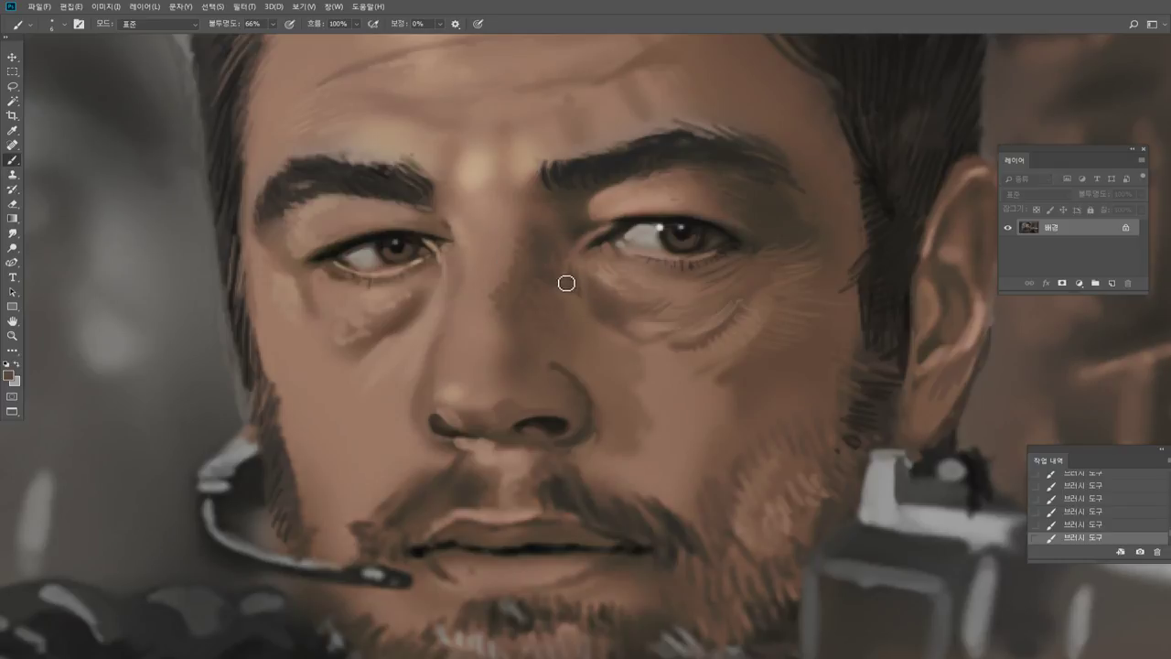
drag(571, 315, 575, 330)
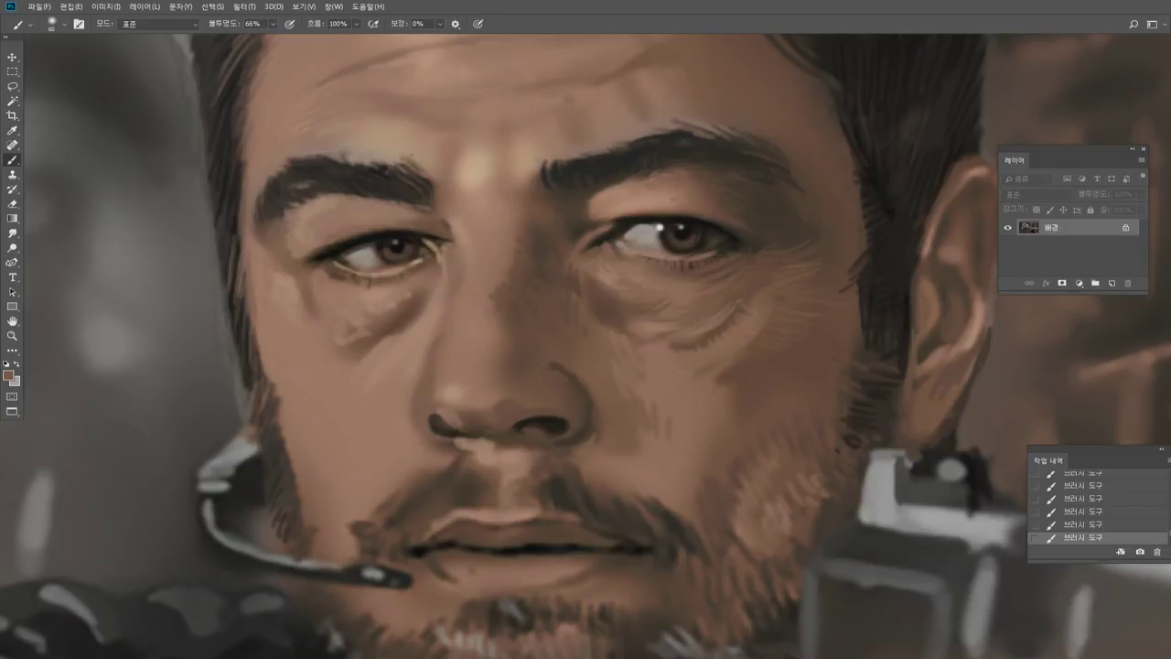
drag(705, 420, 696, 462)
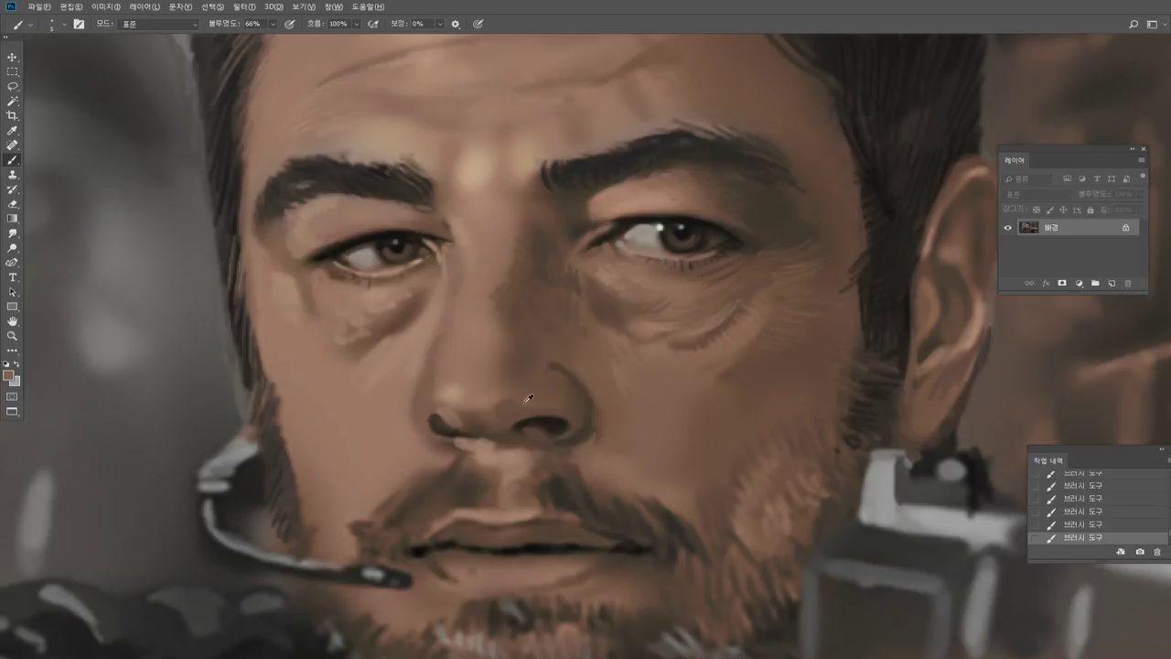
Refine the near nostril's inner edge and paint a light highlight on the nose tip with a sampled skin tone.
alt+click(546, 421)
alt+click(461, 390)
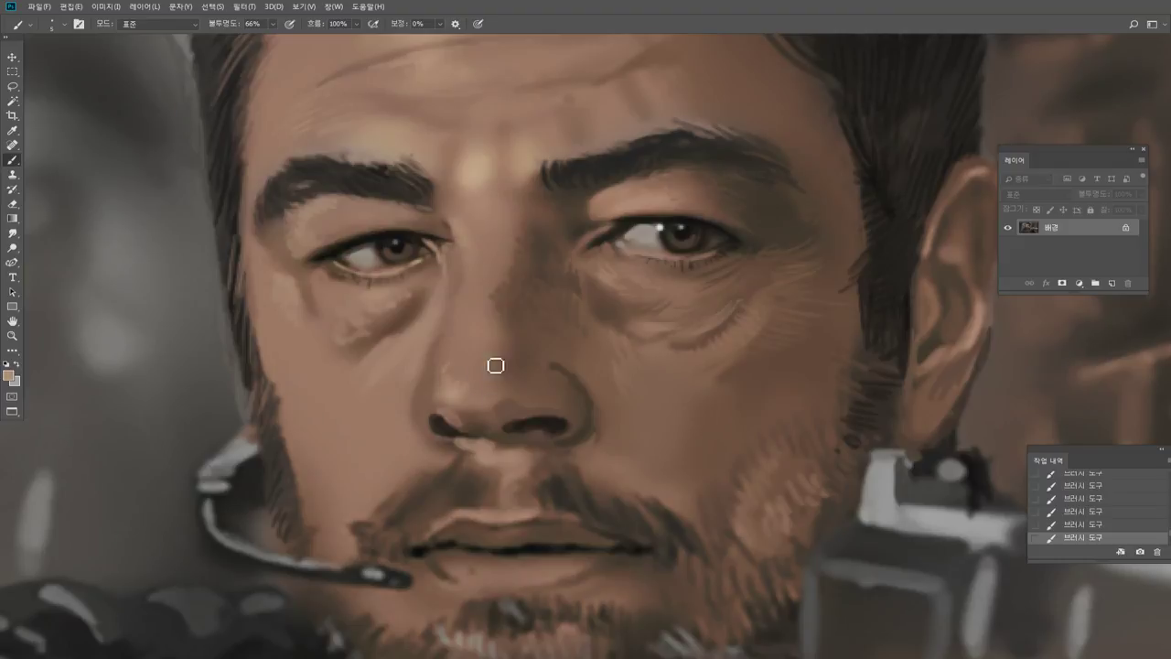
drag(495, 366, 482, 379)
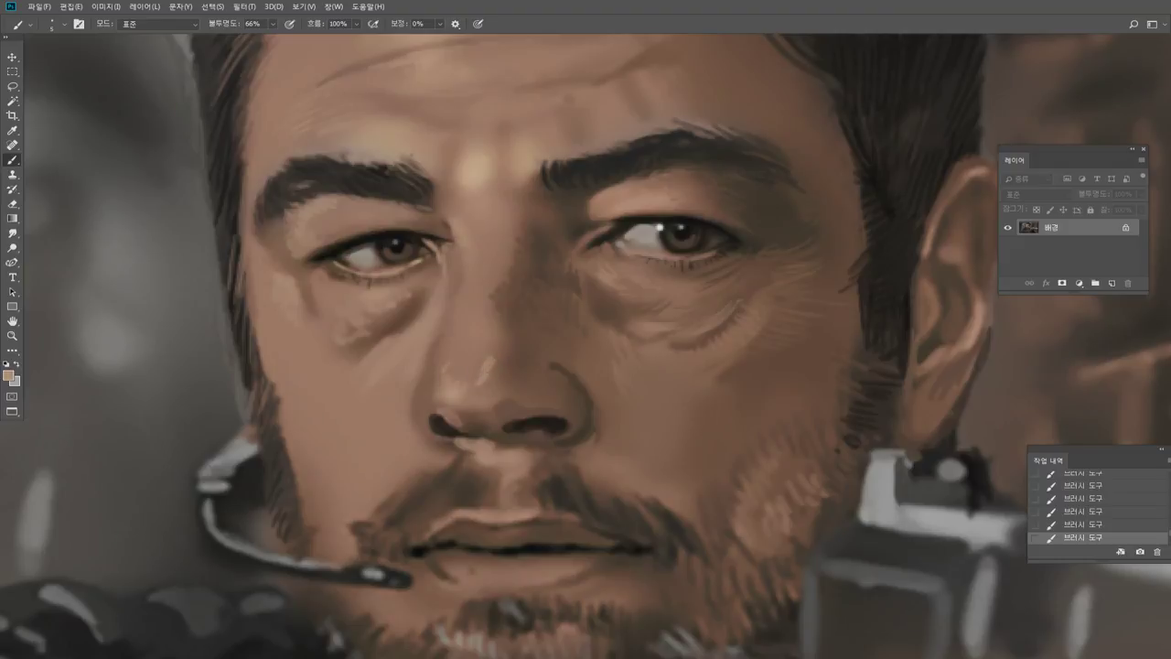
Blend the far cheek and the skin below the far eye with sampled skin and shadow tones.
alt+click(434, 375)
alt+click(357, 394)
alt+click(402, 311)
mouse_move(300, 379)
mouse_down()
mouse_move(294, 410)
mouse_move(316, 428)
mouse_up()
alt+click(321, 395)
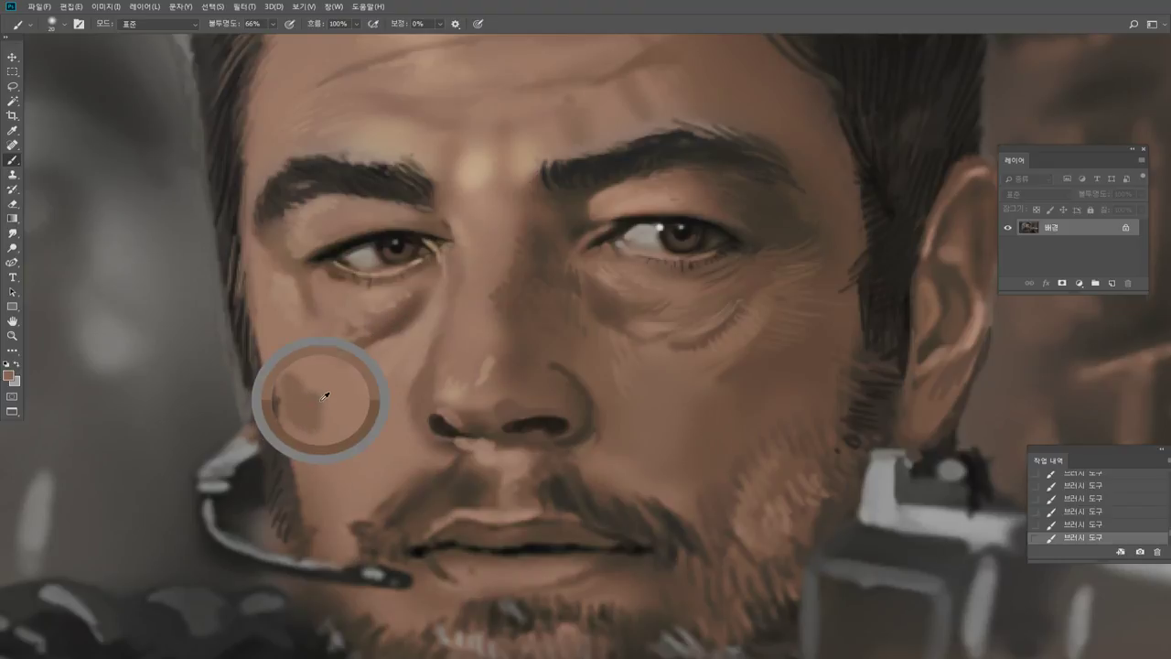
alt+click(305, 348)
drag(295, 374, 309, 408)
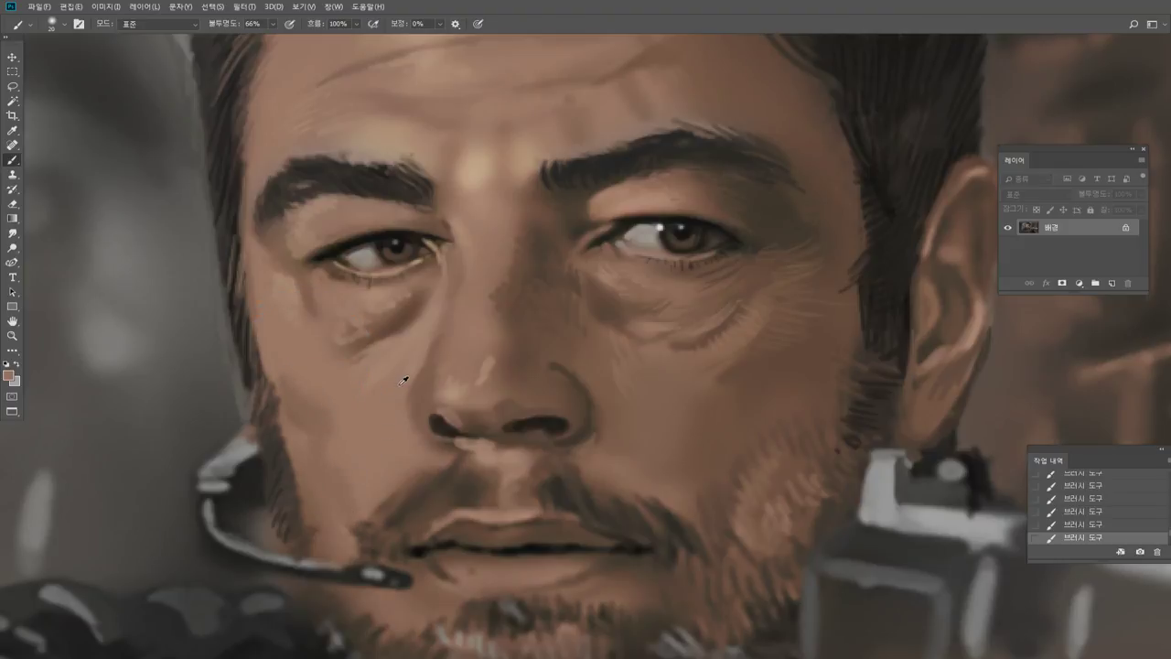
Paint fine skin-toned strokes through the far sideburn's cheek edge and the hair beside the far temple.
key([)
drag(288, 455, 272, 467)
drag(289, 464, 277, 482)
drag(292, 477, 278, 491)
drag(296, 486, 291, 531)
key(])
key(])
mouse_move(275, 377)
mouse_down()
mouse_move(258, 423)
mouse_move(270, 377)
mouse_up()
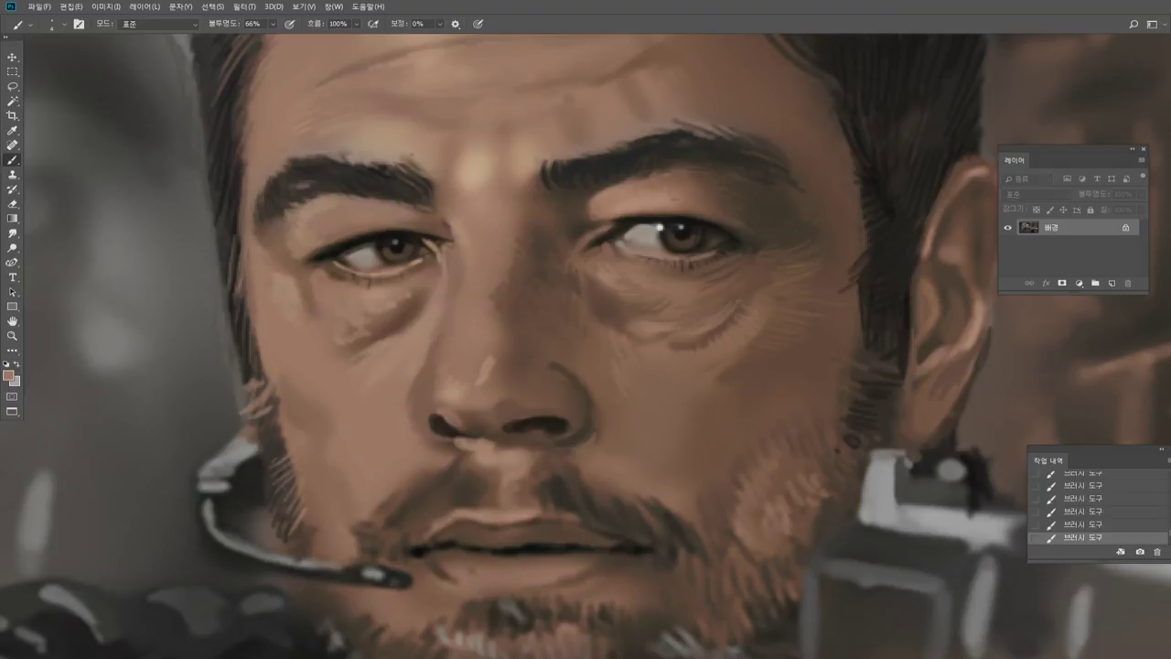
drag(236, 219, 224, 260)
Paint fine light hairs through the far half of the moustache and below the nose.
key(bracketright)
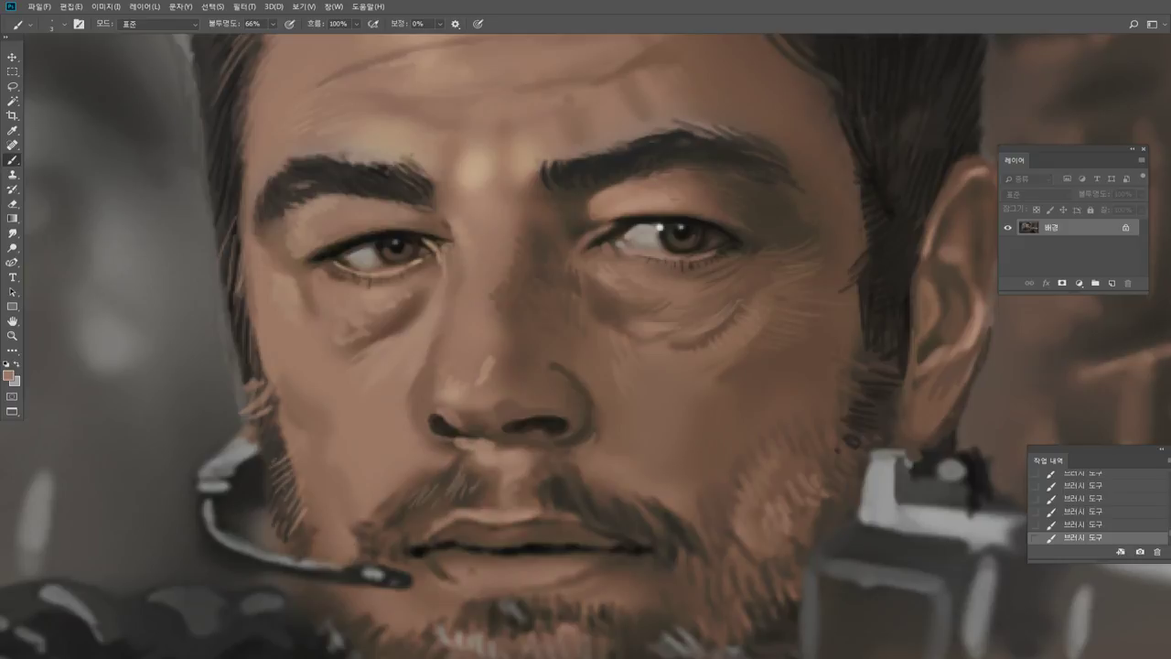
mouse_move(456, 463)
mouse_down()
mouse_move(397, 519)
mouse_move(411, 536)
mouse_move(432, 531)
mouse_move(359, 540)
mouse_move(367, 553)
mouse_up()
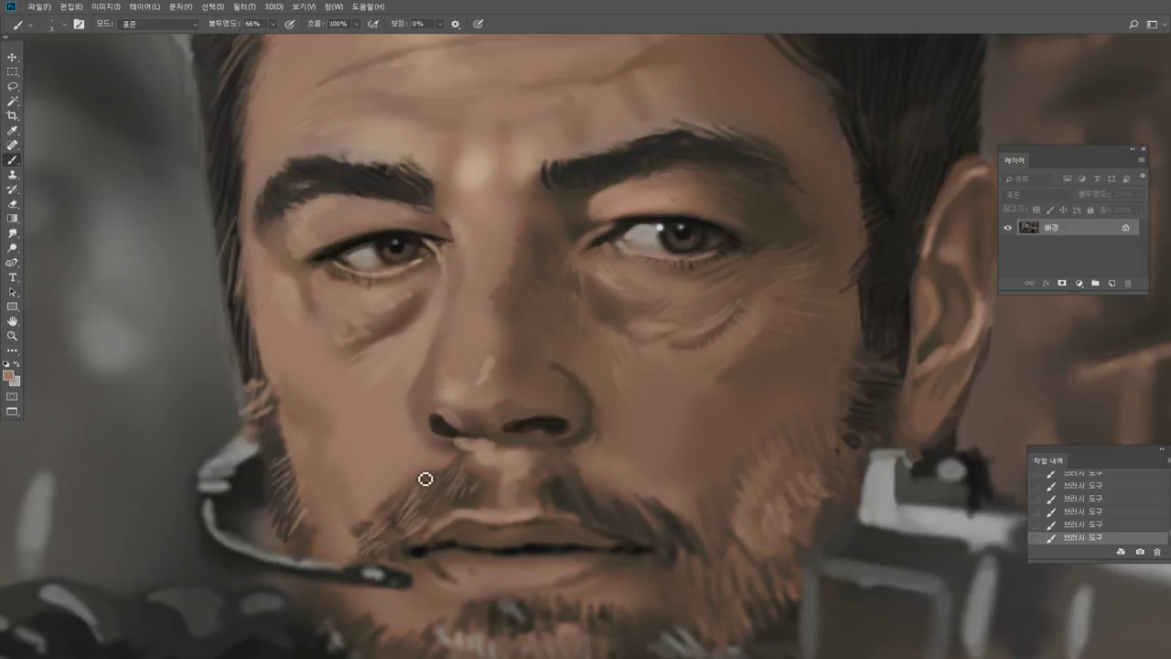
alt+click(476, 527)
drag(540, 458, 514, 499)
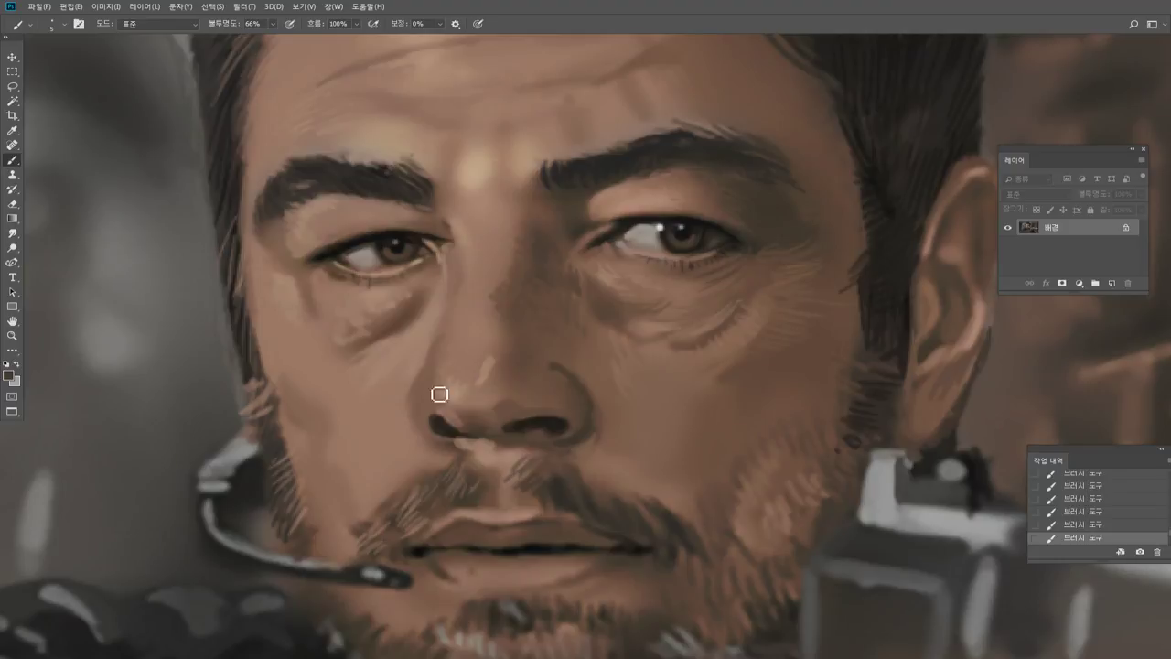
Refine the far nostril wing, the adjoining cheek and the nose bridge with sampled skin tones.
alt+click(347, 501)
alt+click(360, 482)
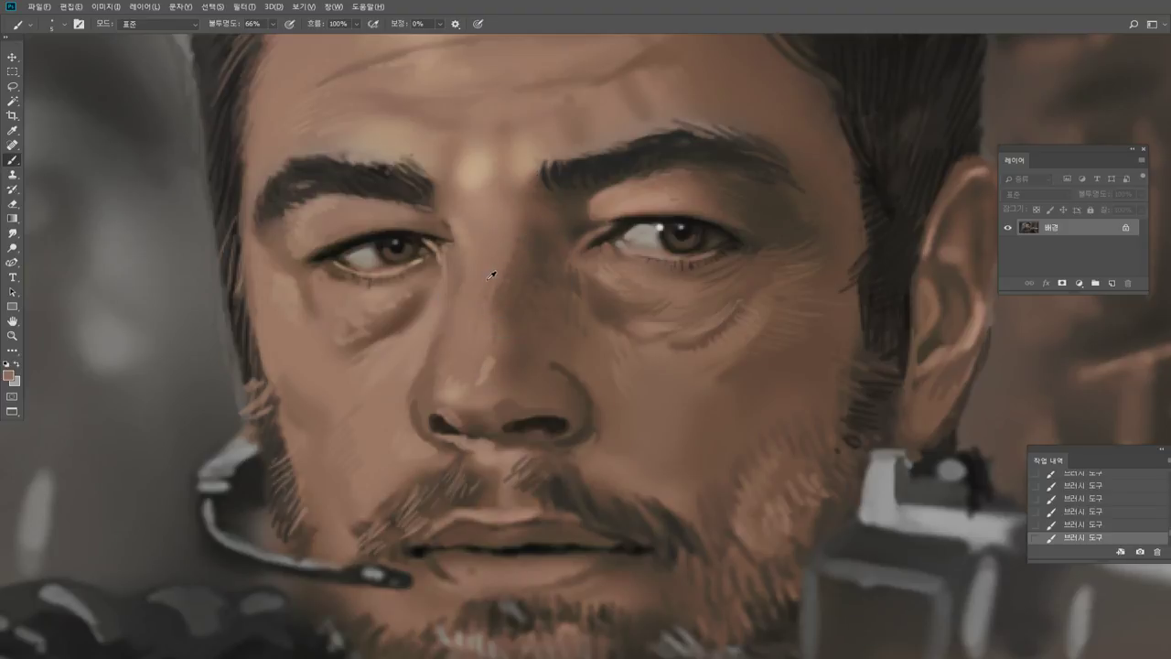
alt+click(519, 172)
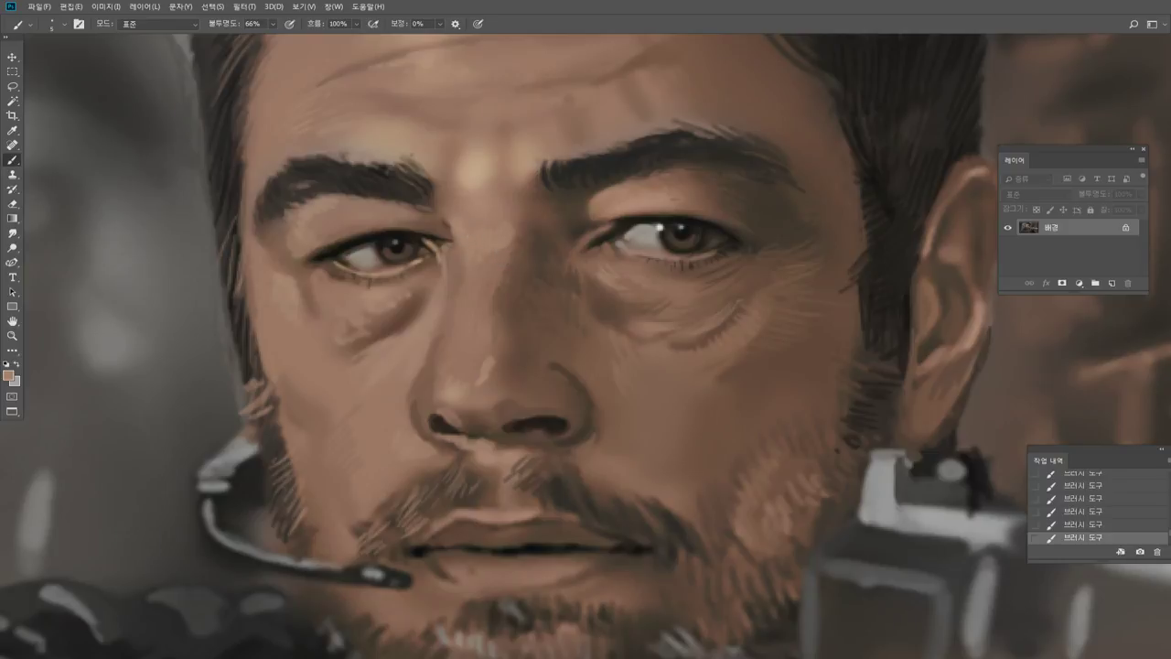
Paint fine individual hairs along the near half of the moustache with sampled tones.
double_click(17, 337)
drag(538, 427, 620, 354)
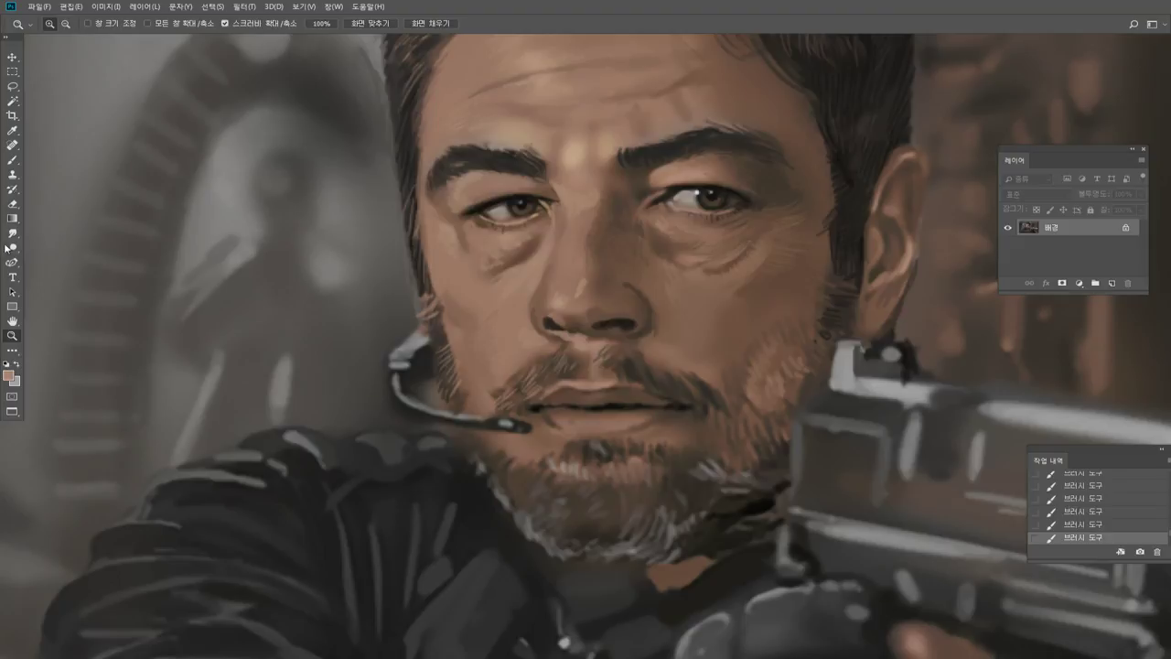
click(12, 321)
drag(375, 303, 244, 261)
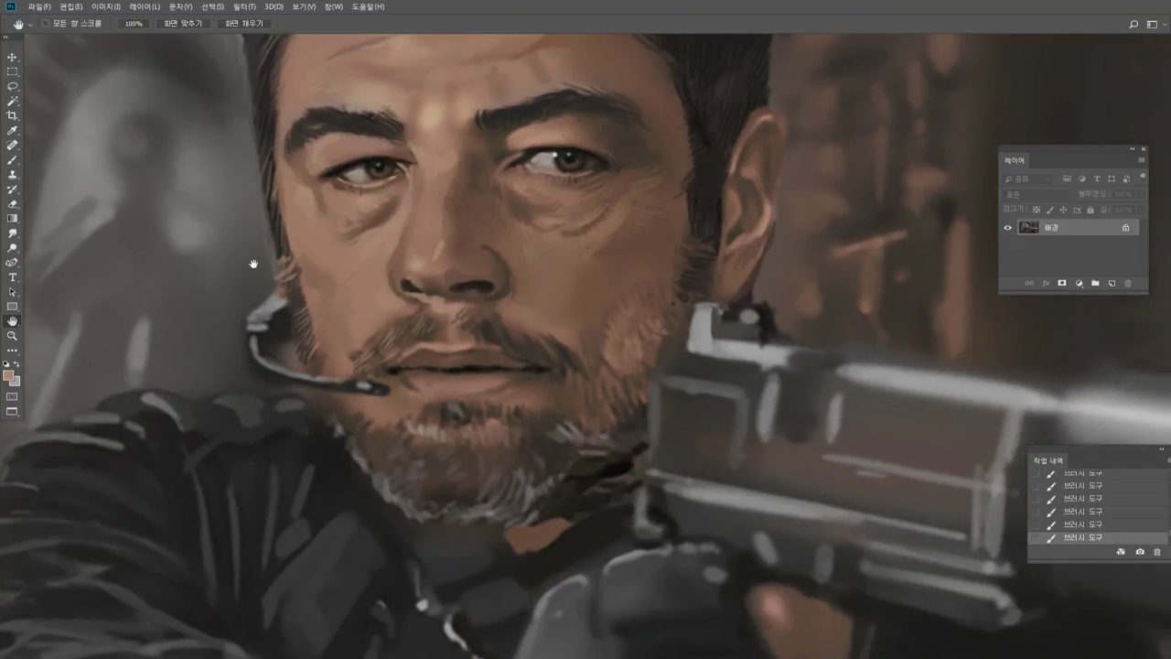
click(14, 159)
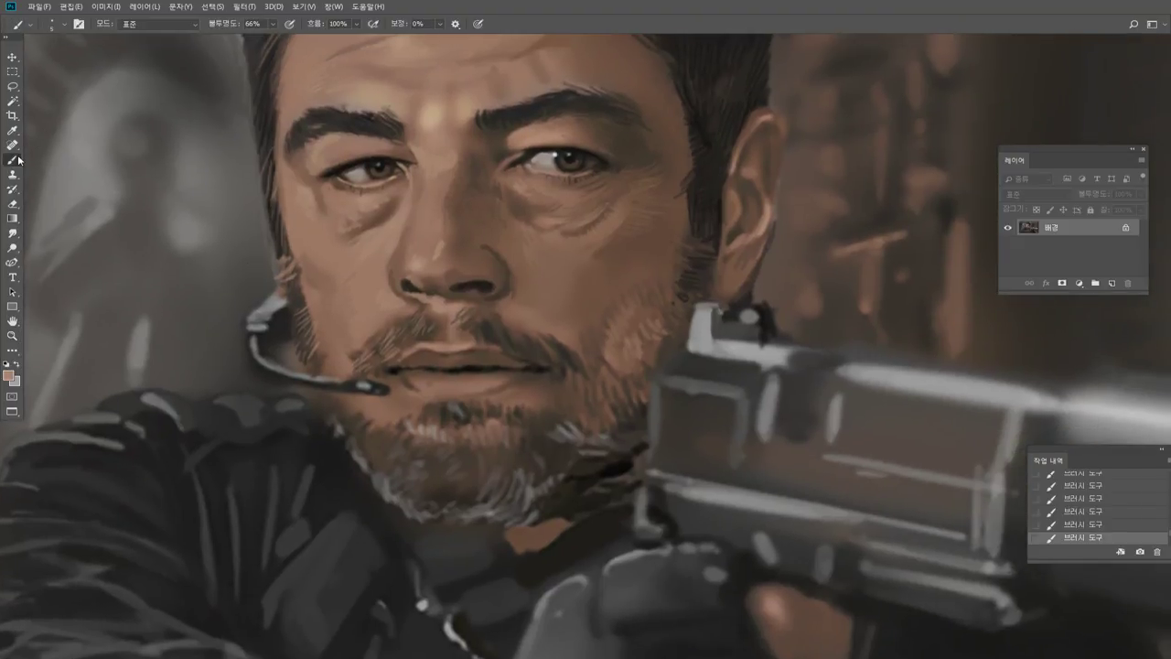
alt+click(482, 318)
alt+click(514, 331)
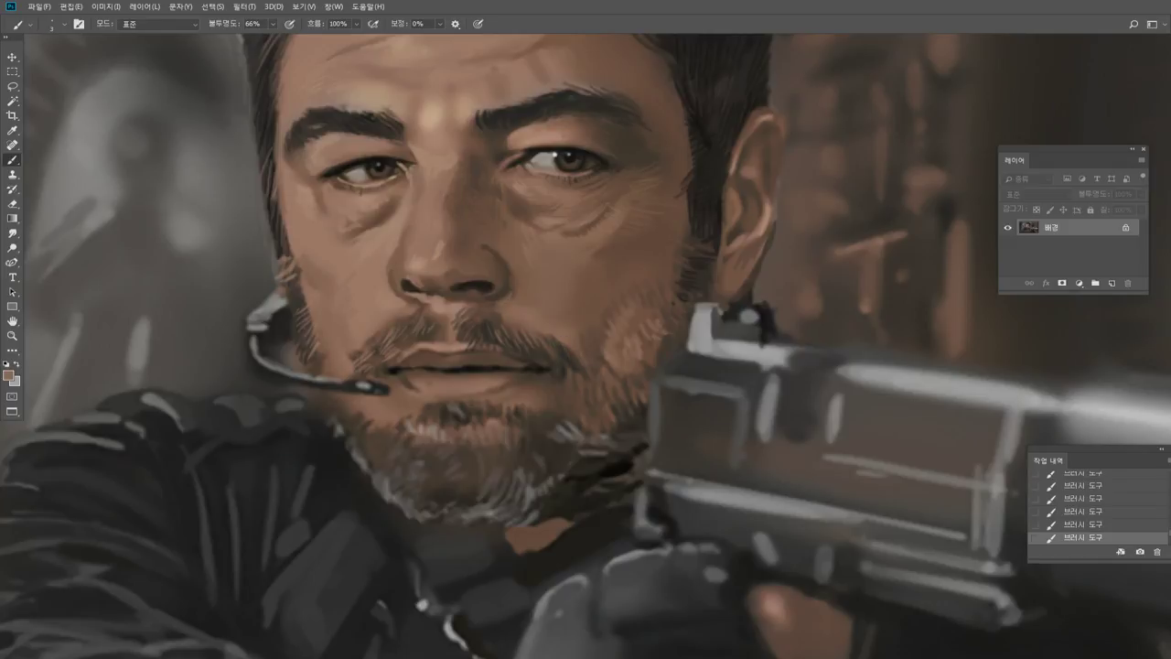
Detail the beard on the near cheek and jaw with fine hair strokes in sampled skin and beard tones.
alt+click(556, 356)
alt+click(554, 316)
alt+click(585, 356)
alt+click(622, 294)
alt+click(619, 336)
alt+click(693, 357)
alt+click(657, 340)
alt+click(542, 320)
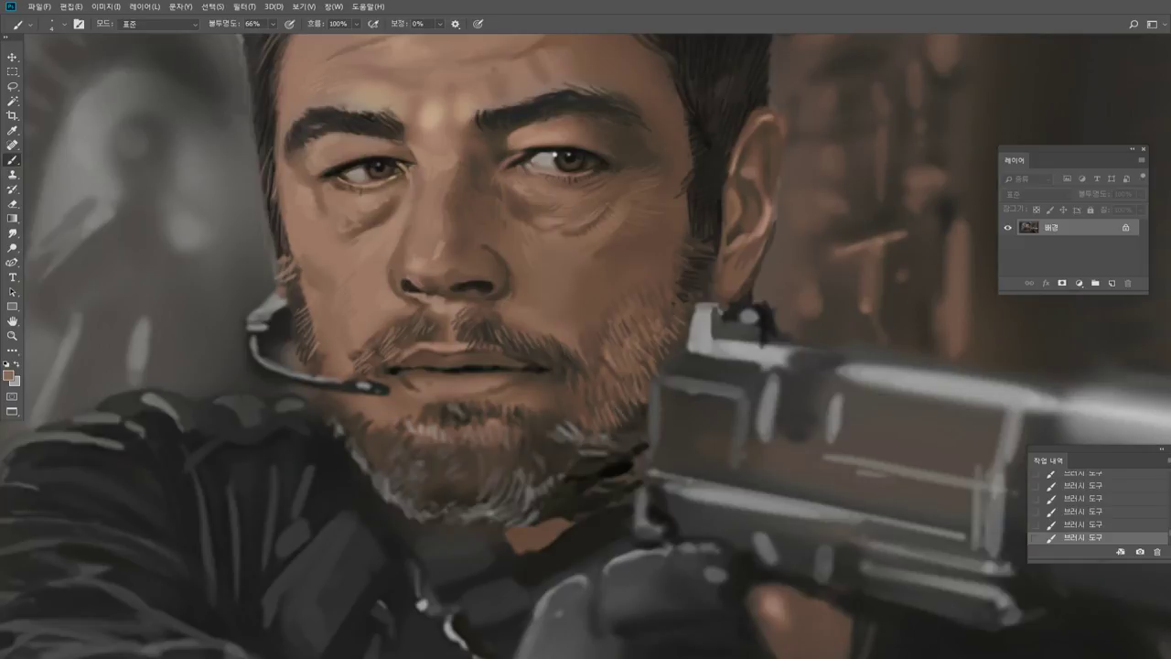
Add darker hair strokes to the near-cheek beard in a sampled brown and inspect the mouth area up close.
alt+click(574, 445)
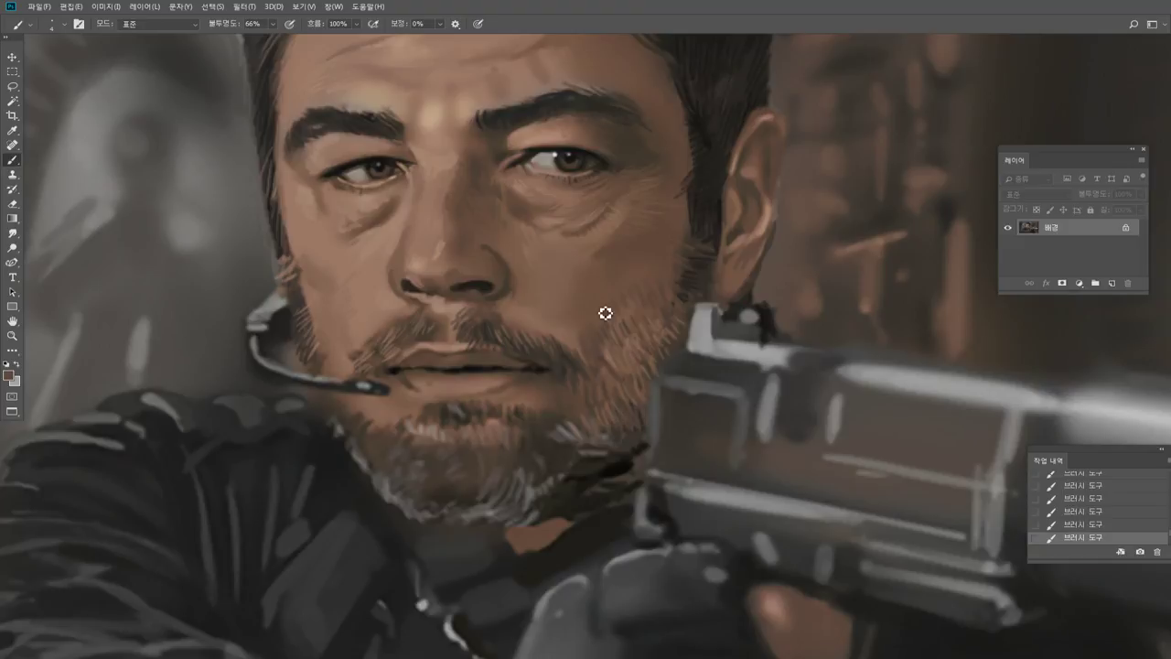
double_click(13, 335)
click(520, 344)
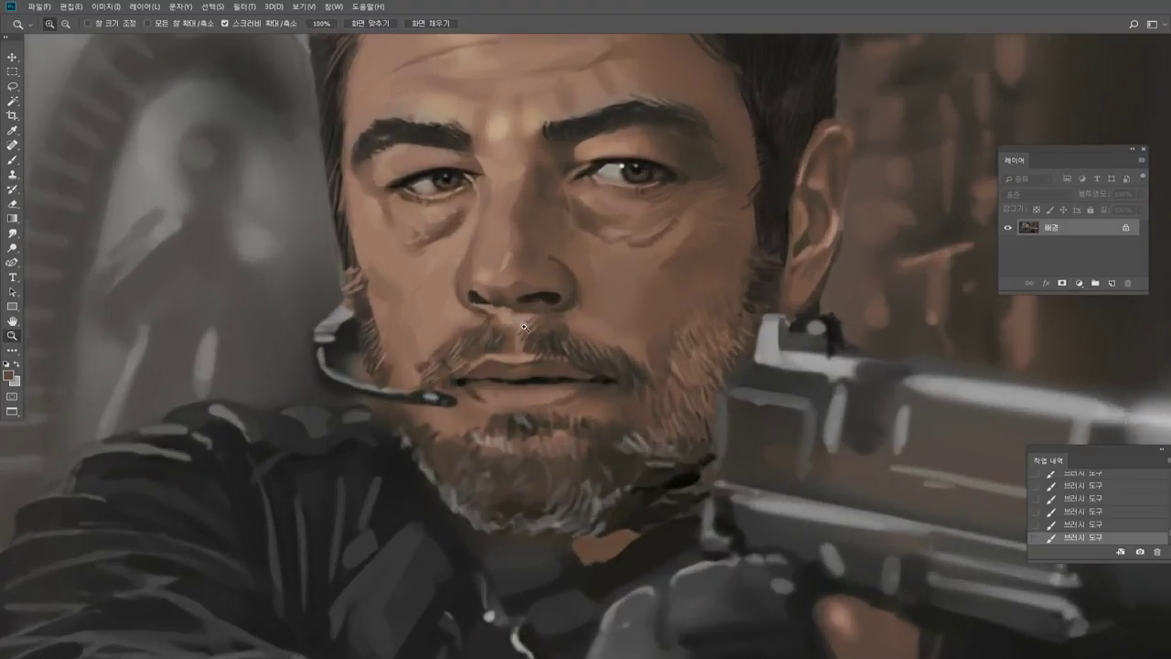
click(498, 397)
click(480, 385)
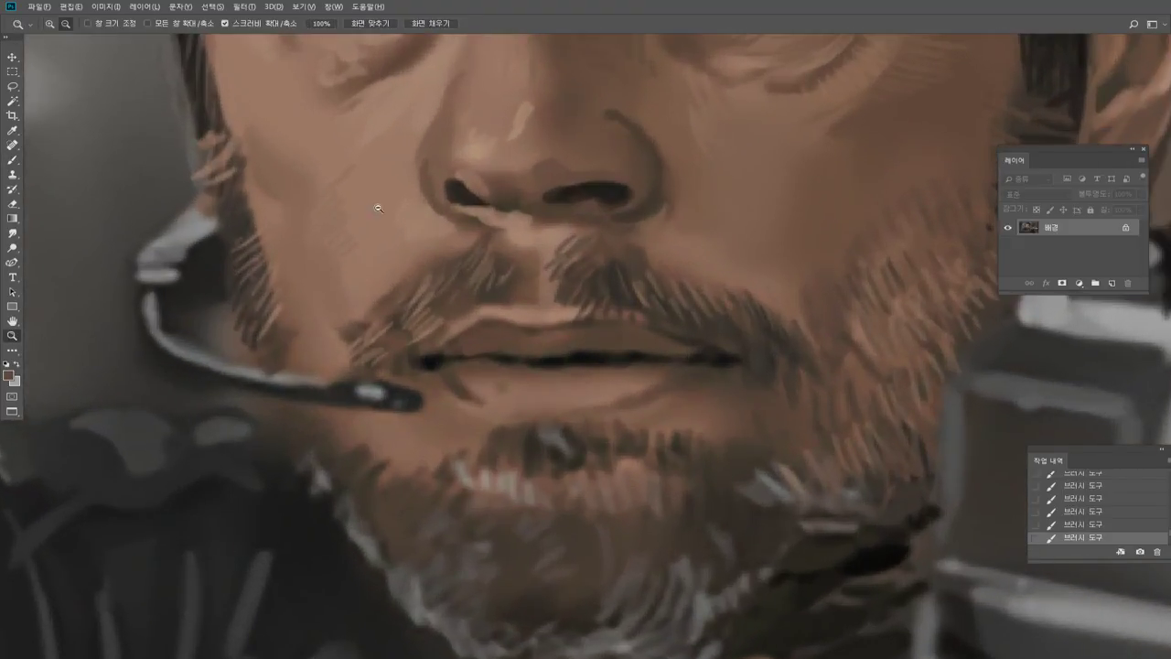
alt+click(528, 277)
alt+click(577, 307)
key(h)
drag(554, 267, 406, 374)
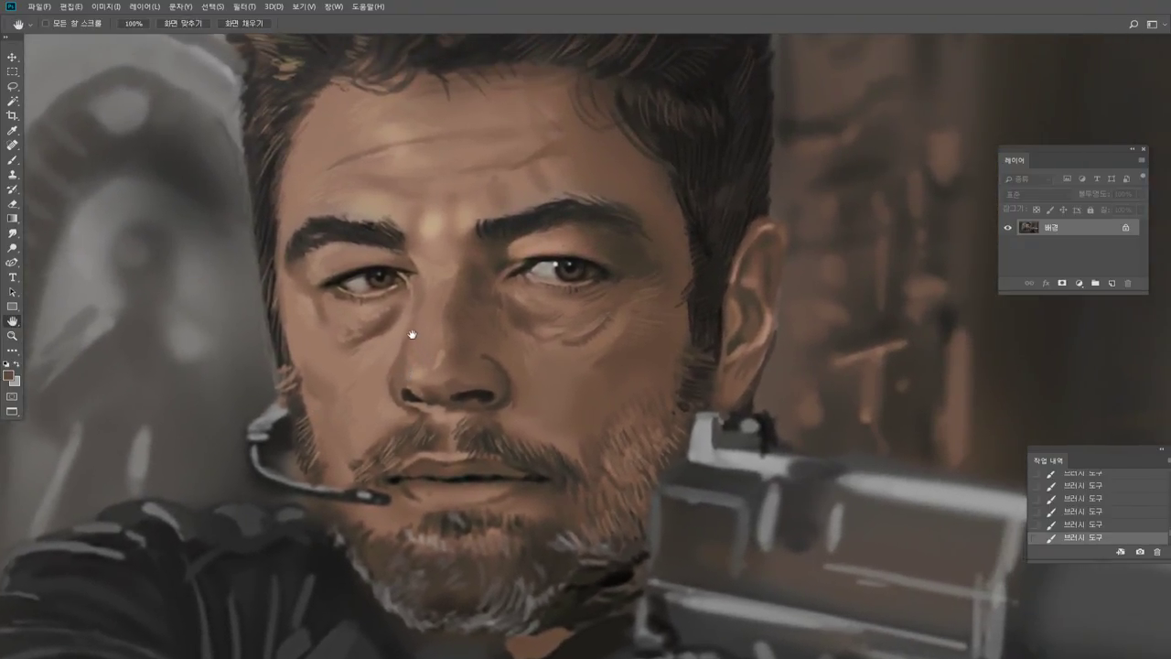
Tint the eye corners and lips with soft strokes of red b42020 at 9% brush opacity.
key(i)
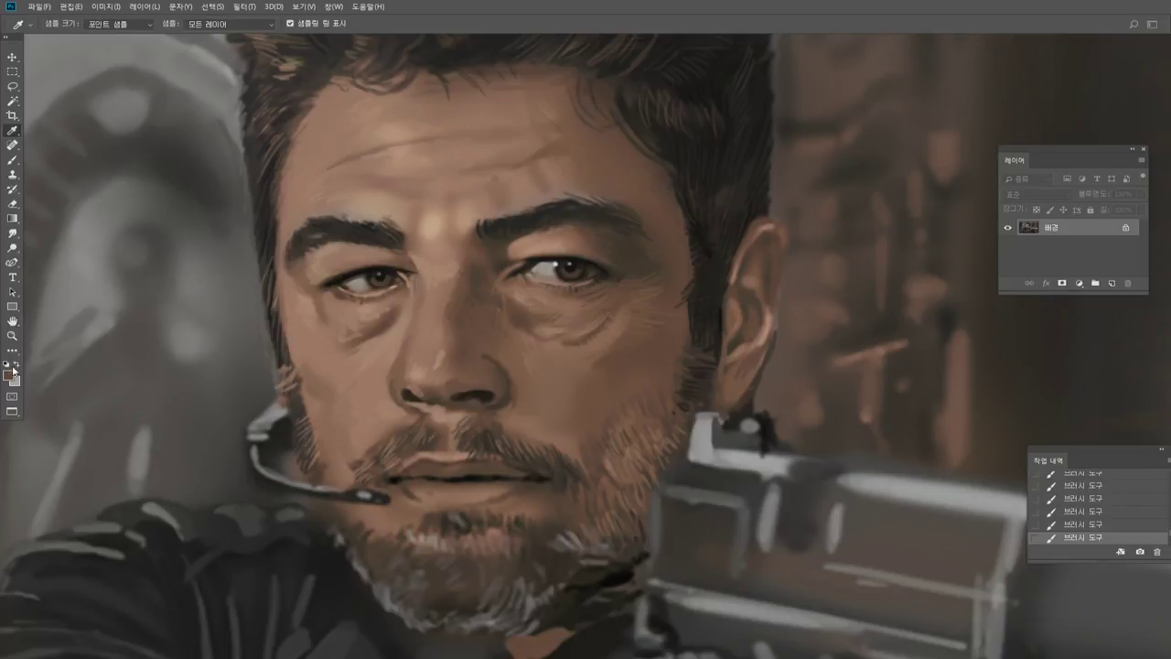
click(8, 375)
click(579, 136)
drag(531, 212, 538, 178)
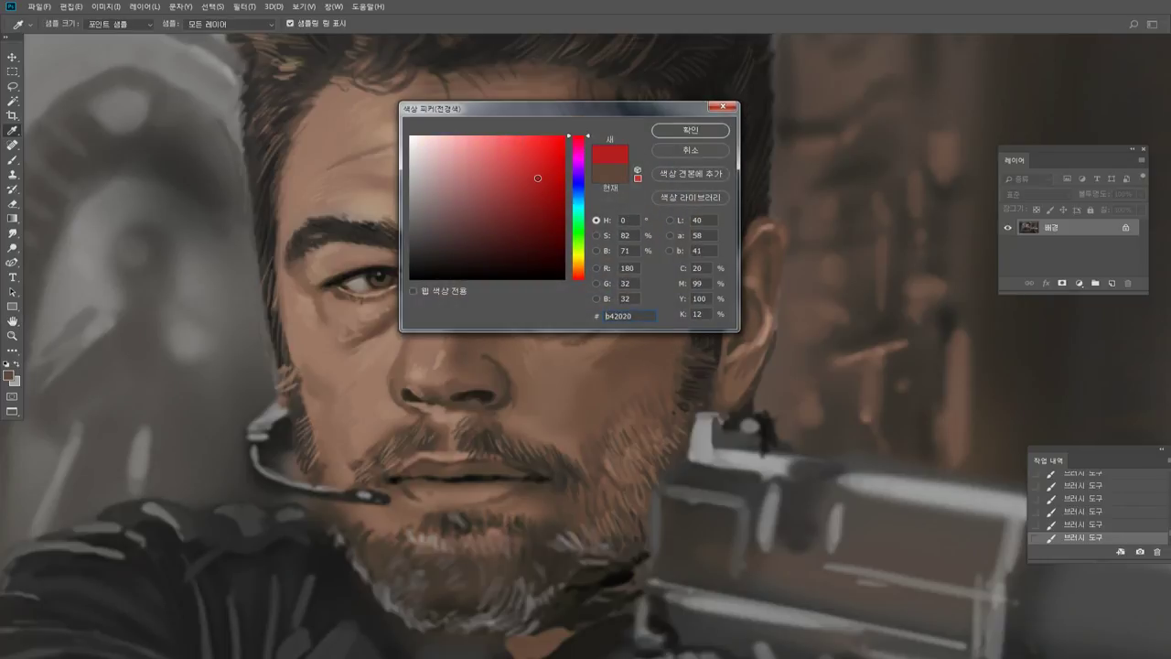
click(690, 130)
click(12, 160)
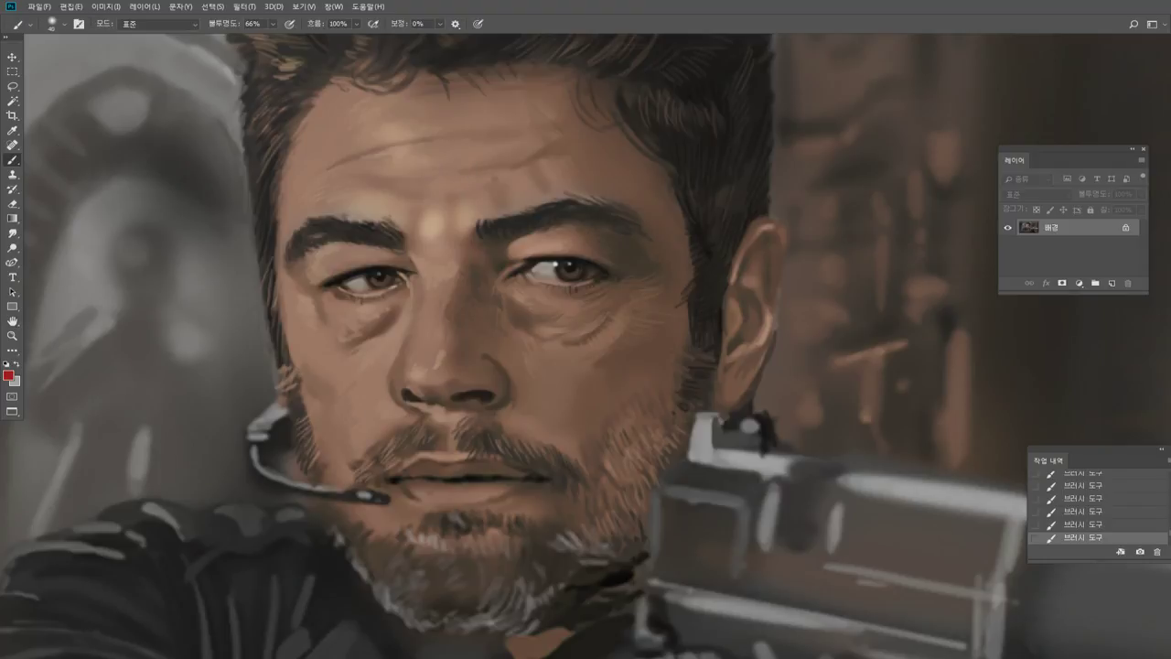
click(273, 23)
drag(275, 39, 241, 40)
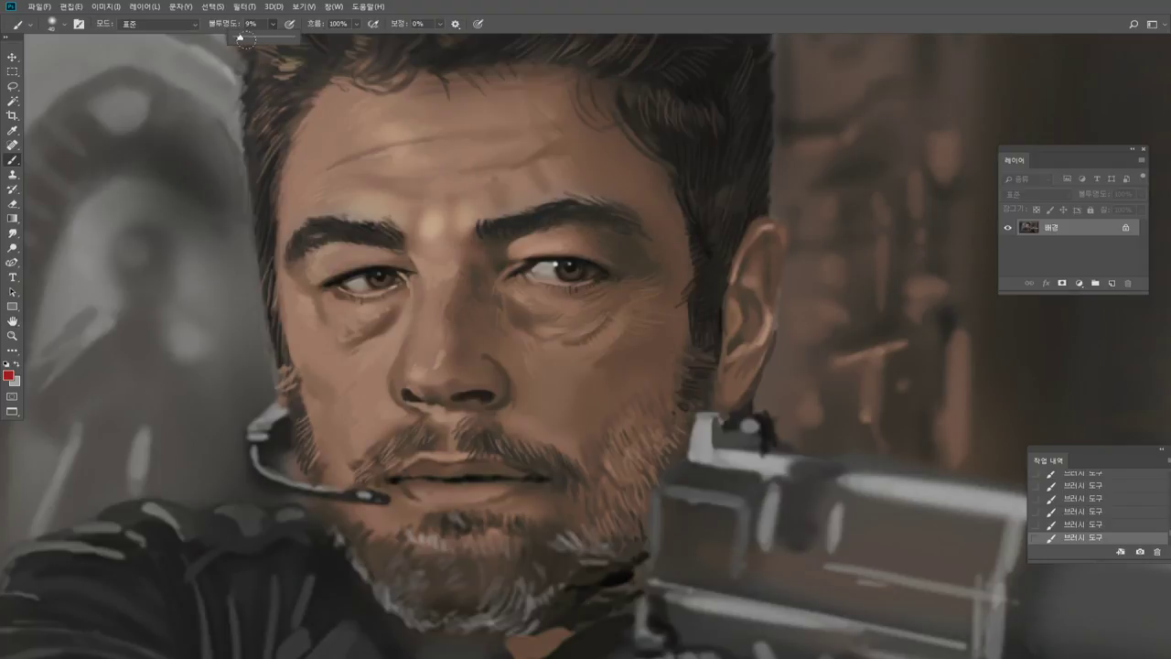
key(bracketright)
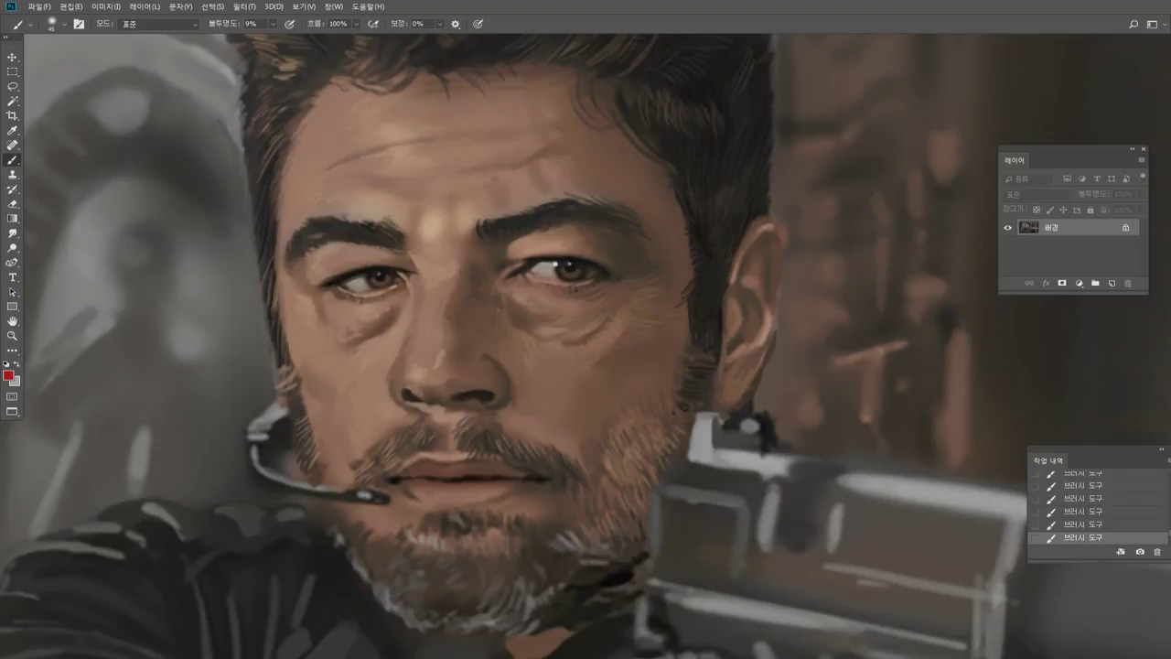
Add subtle reddish tints to the near eye's lower lid and the lips with sampled warm tones at 19% brush opacity.
click(272, 24)
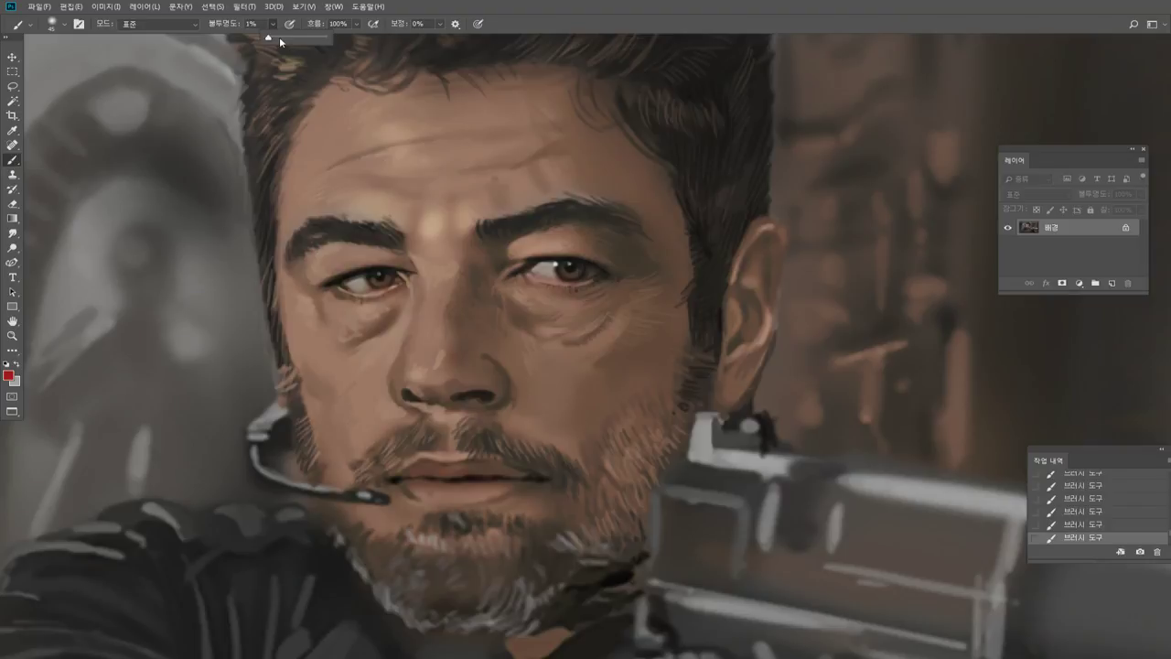
alt+click(465, 357)
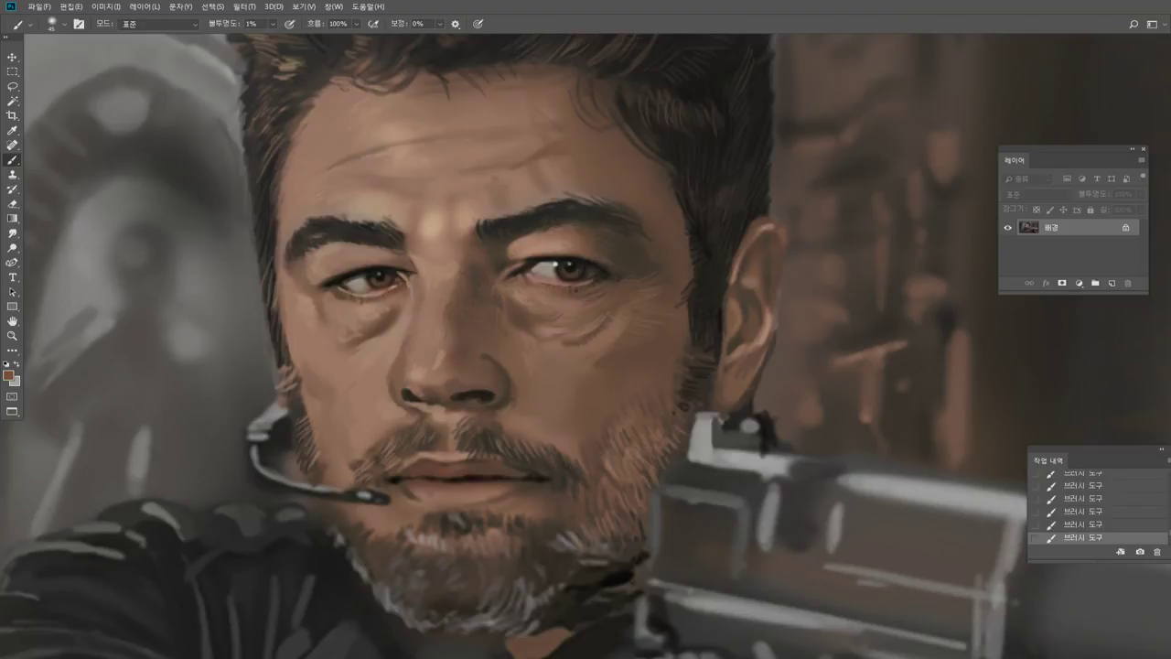
alt+click(483, 338)
drag(276, 25, 284, 40)
click(483, 371)
alt+click(473, 313)
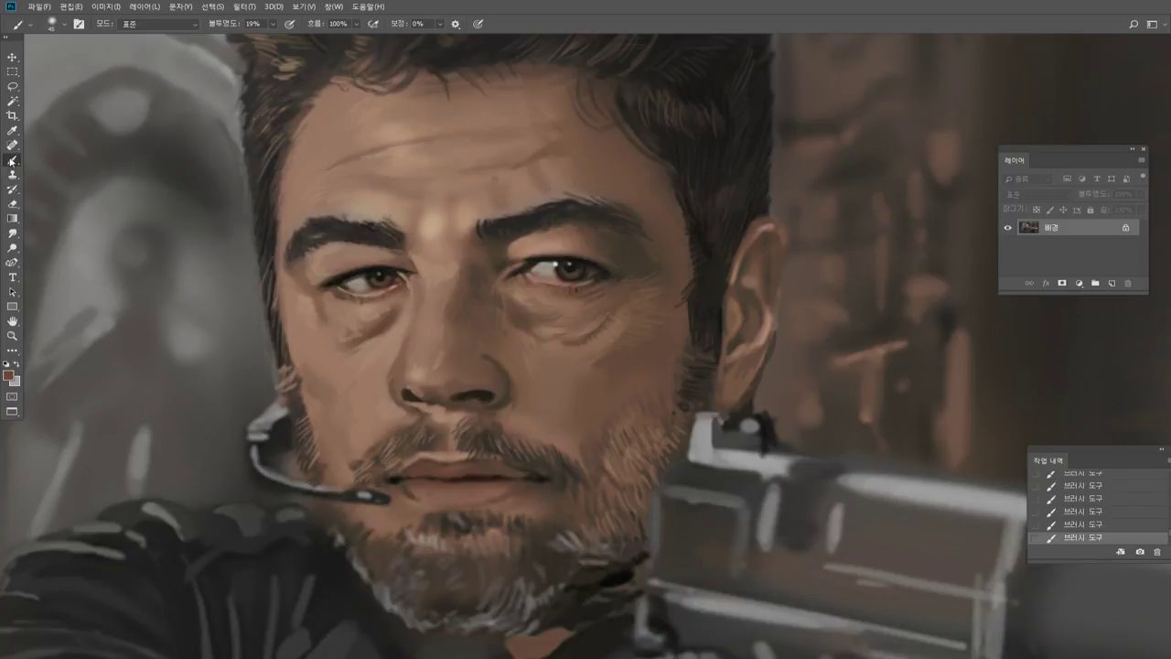
Paint fine highlights on the lower lip with a sampled light skin tone, a smaller brush and 70% opacity.
alt+click(410, 206)
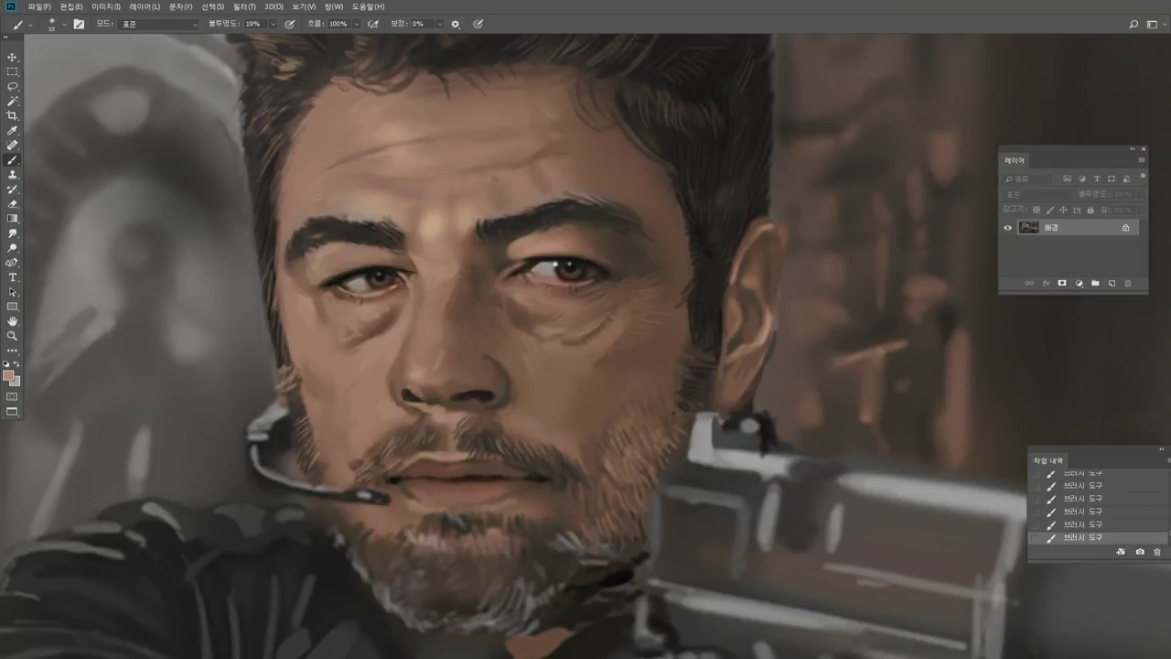
key(bracketleft)
key(bracketleft)
click(279, 30)
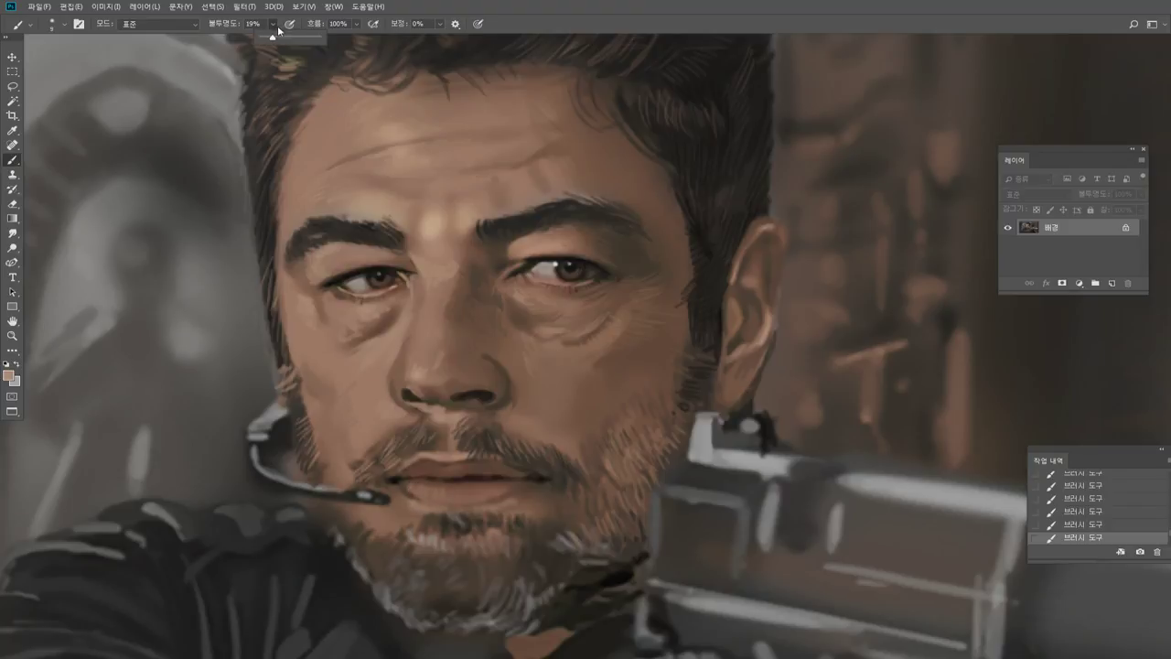
click(427, 492)
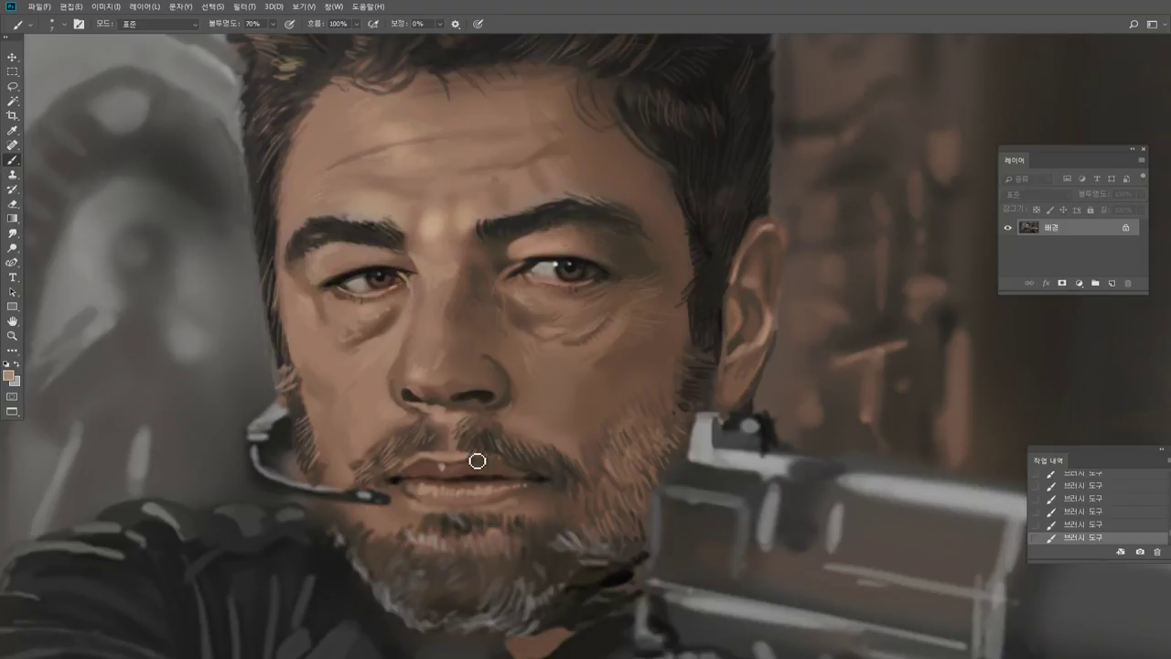
Detail the upper lip and its edge below the moustache with small highlights and shadows in sampled lip and skin tones.
alt+click(414, 470)
alt+click(442, 468)
alt+click(437, 466)
alt+click(449, 457)
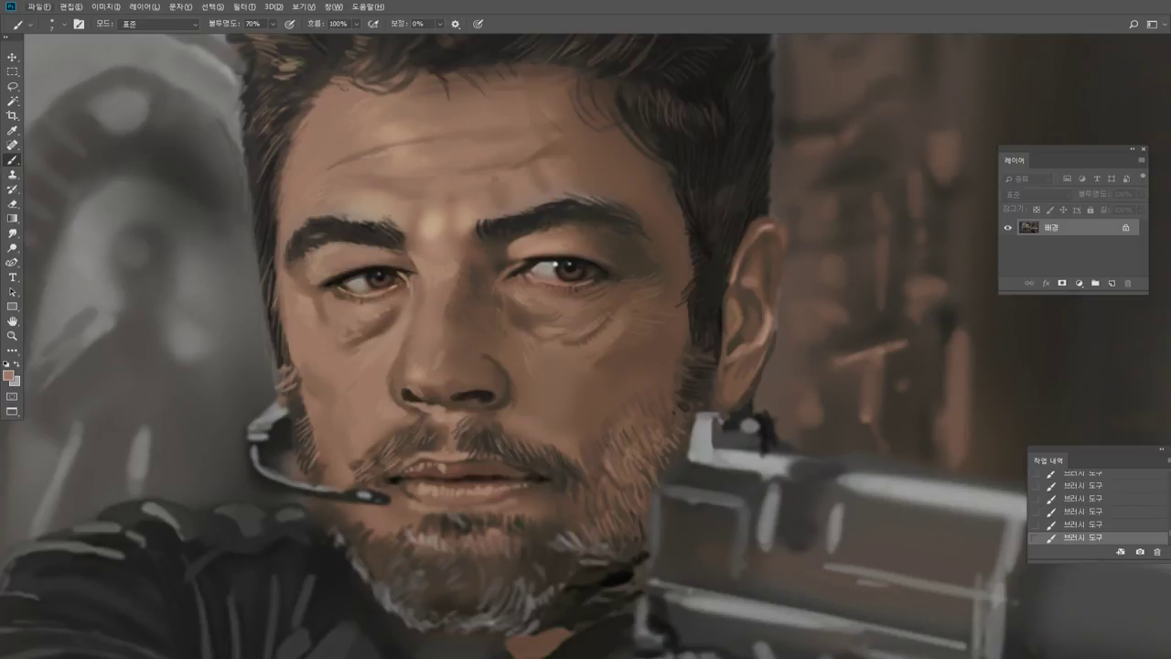
alt+click(455, 465)
alt+click(450, 460)
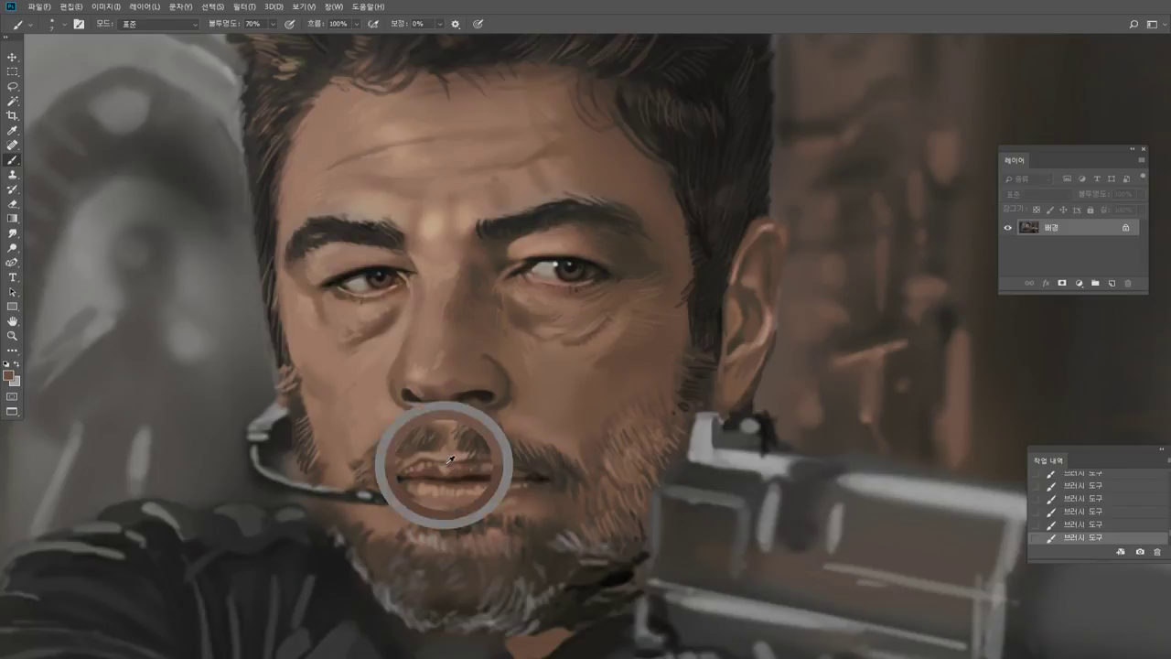
alt+click(467, 461)
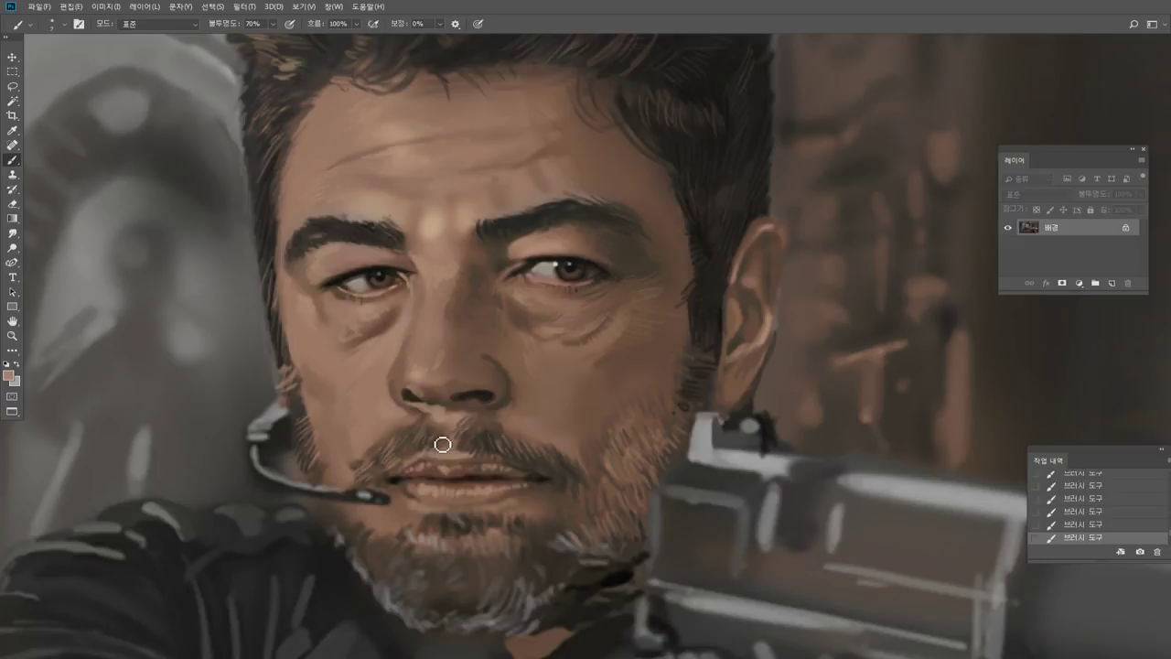
alt+click(442, 444)
alt+click(543, 549)
Examine the portrait as a whole and the mouth and beard up close to judge the painted details.
double_click(13, 335)
alt+click(553, 420)
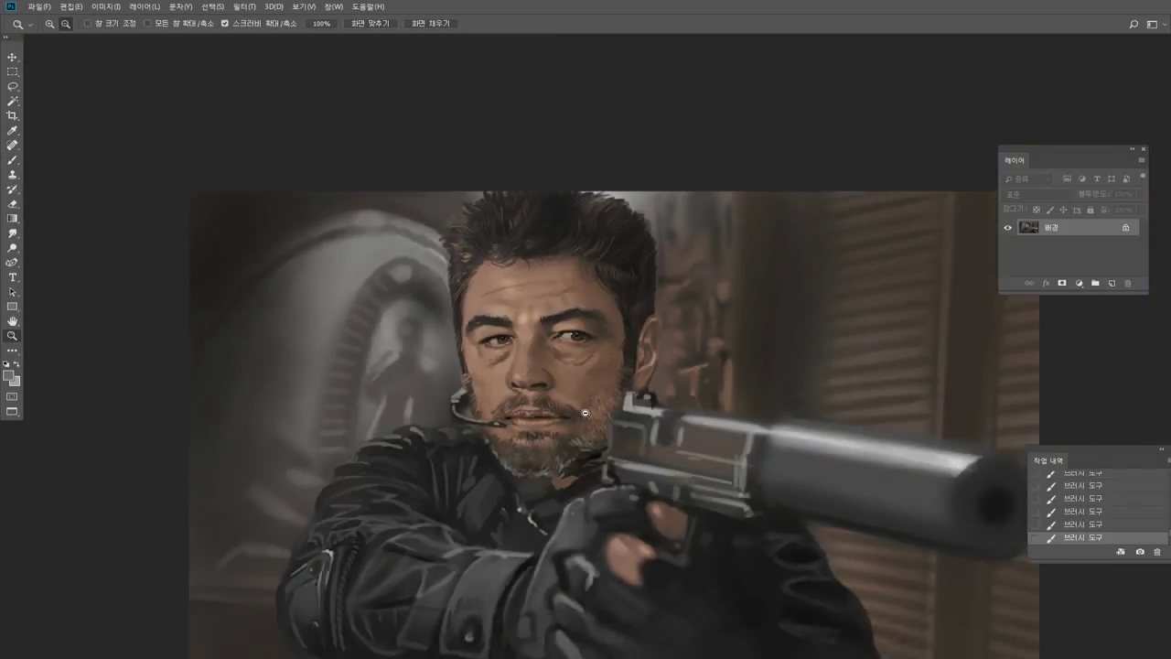
click(611, 326)
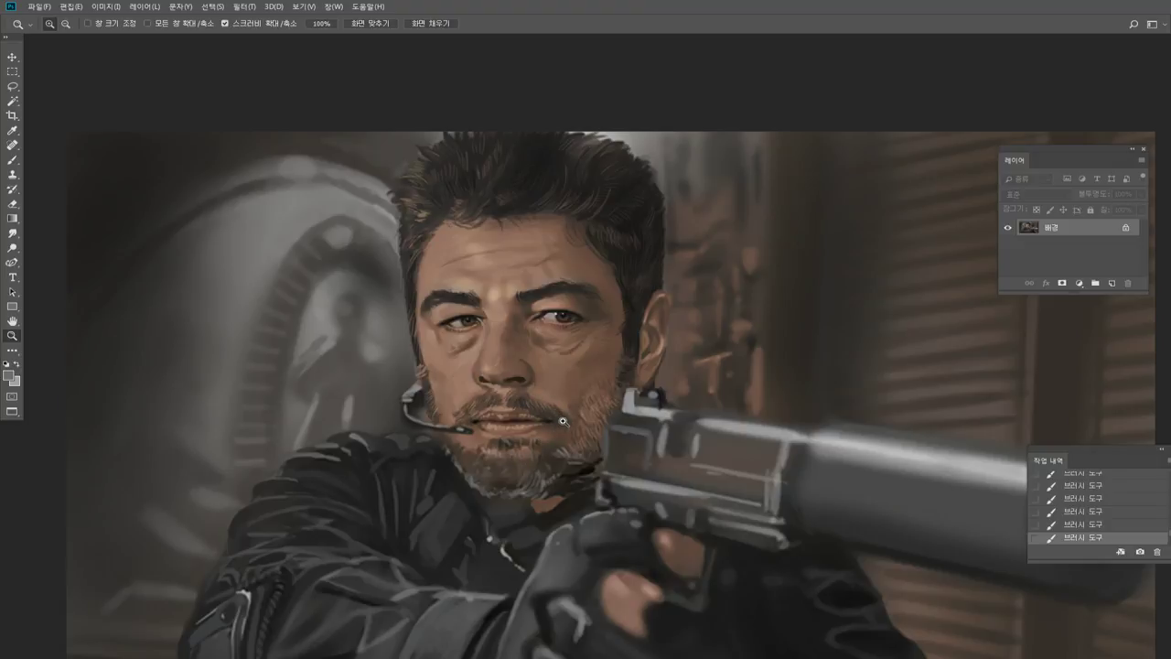
click(13, 322)
click(15, 336)
alt+click(508, 335)
click(542, 370)
click(457, 396)
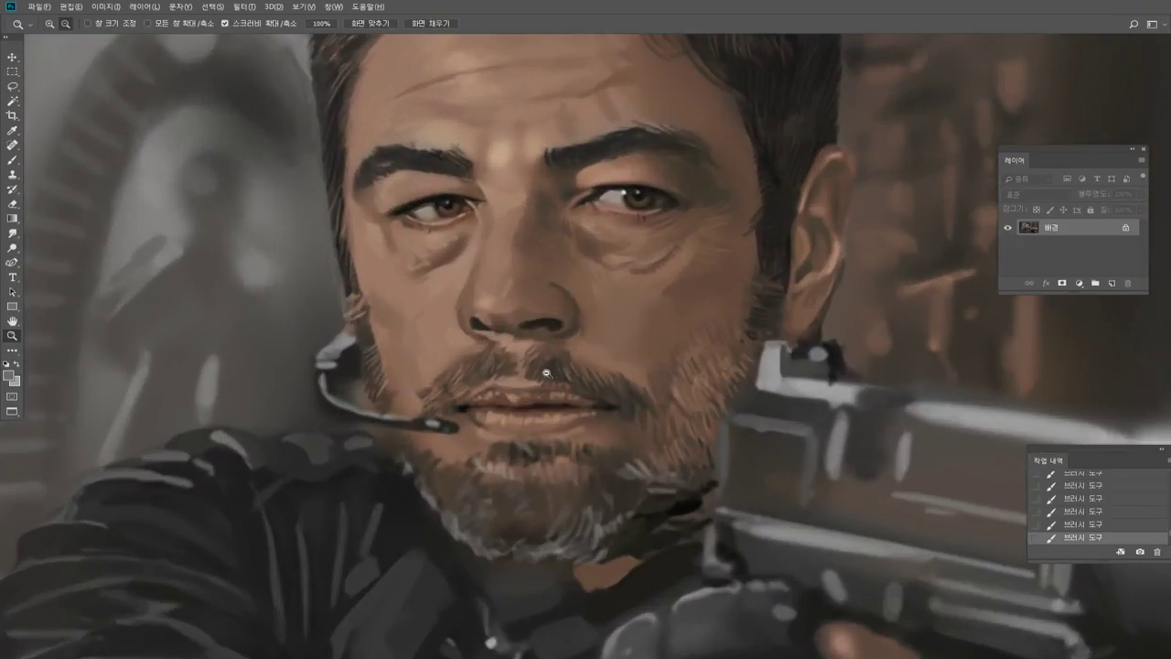
alt+click(549, 374)
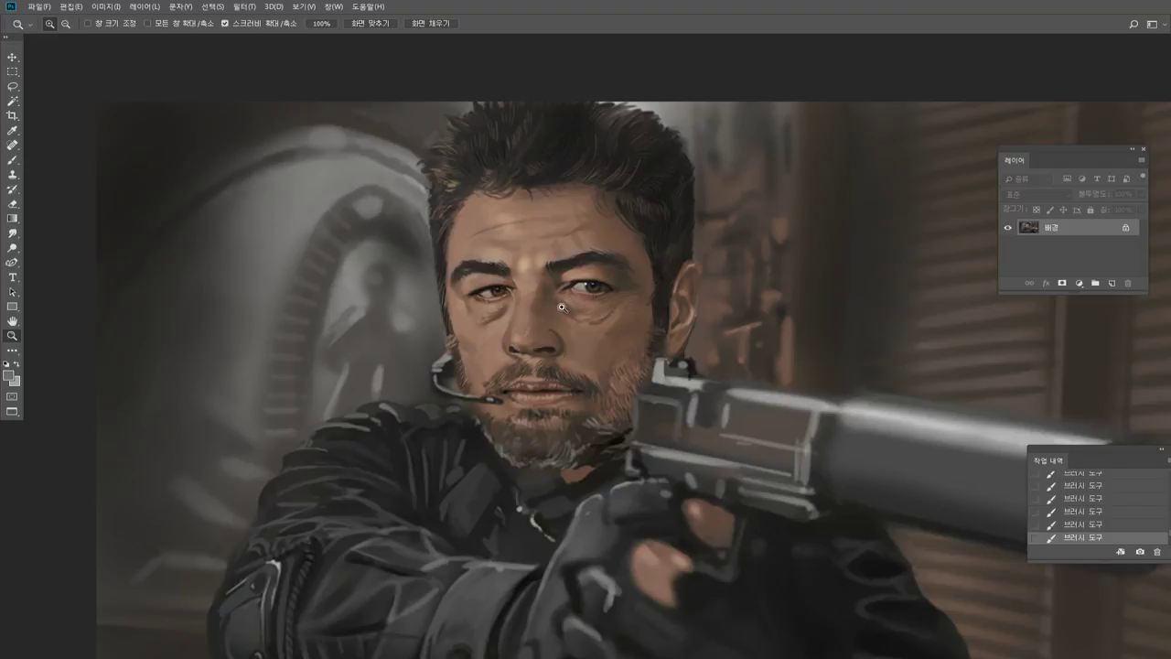
click(550, 403)
click(549, 405)
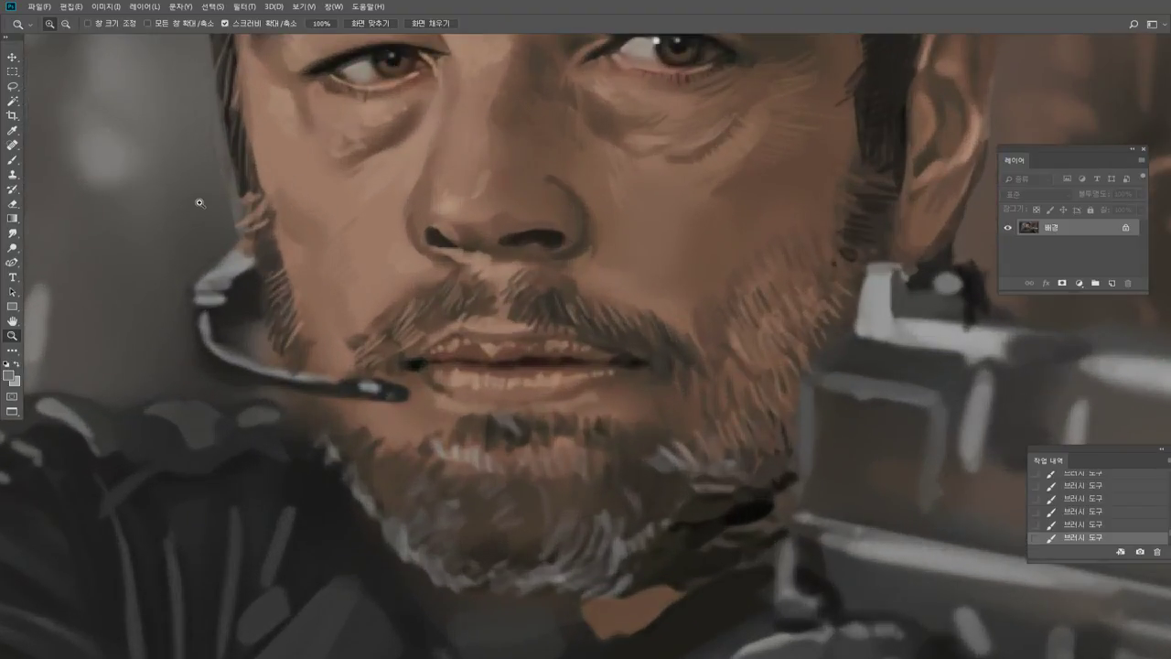
Refine the headset's earpiece beside the far cheek with strokes in sampled grey tones.
click(13, 160)
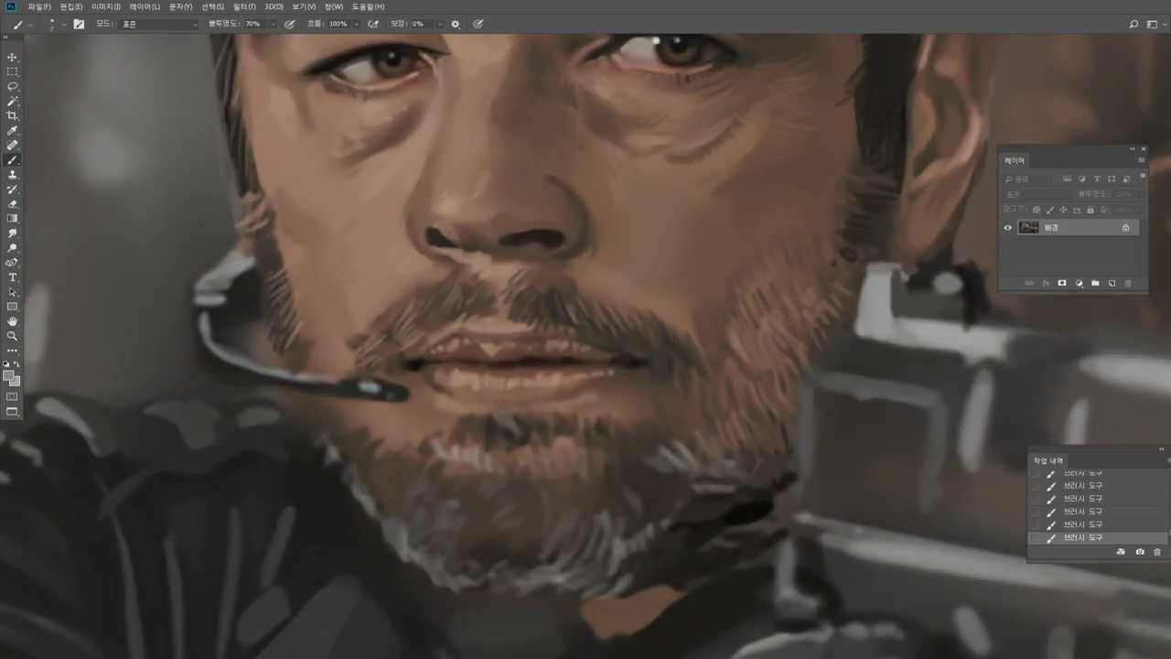
mouse_move(203, 283)
mouse_down()
mouse_move(259, 253)
mouse_move(249, 247)
mouse_up()
alt+click(218, 248)
alt+click(225, 268)
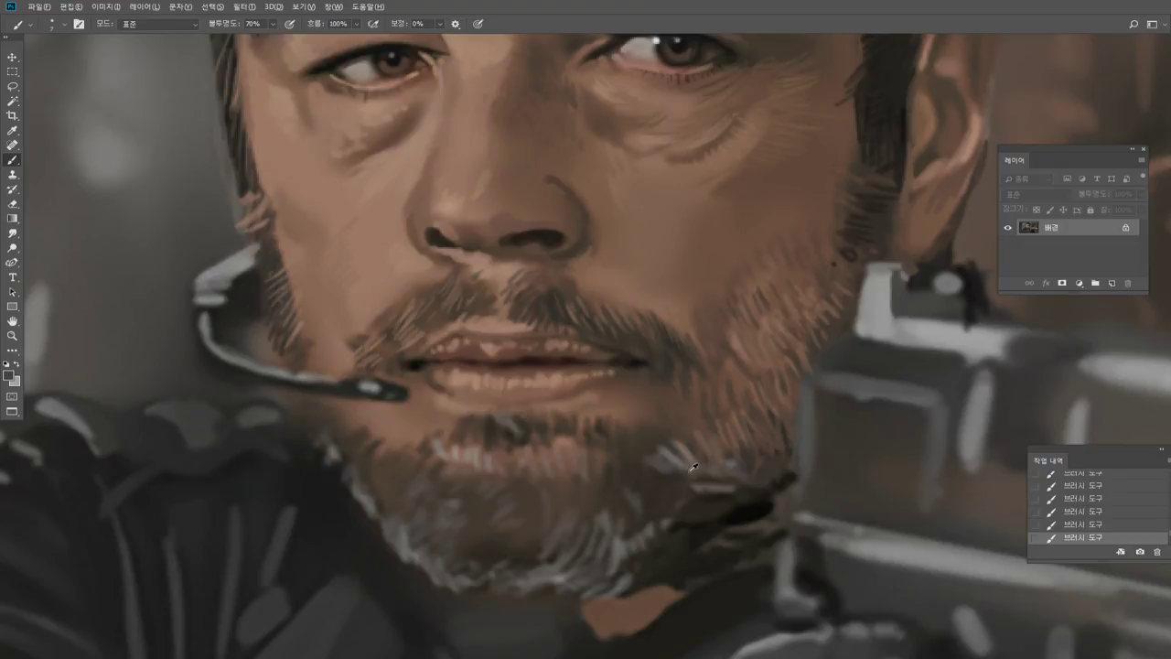
Paint light grey hairs on the chin below the lower lip and choose beige b49a7e for further hairs.
alt+click(931, 327)
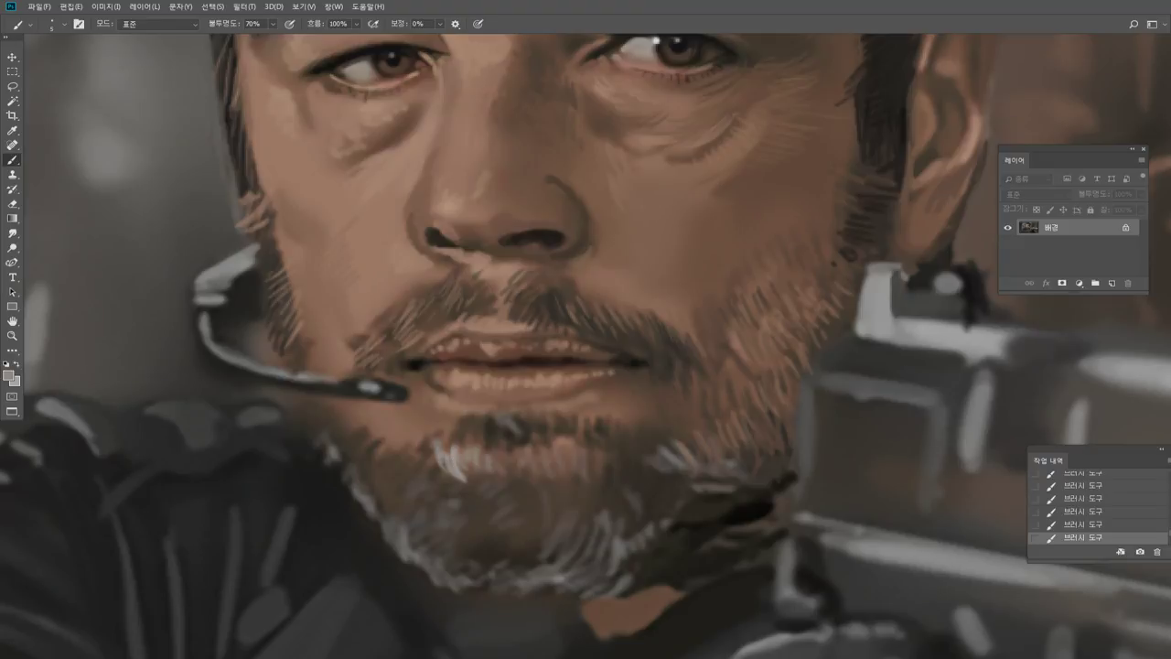
click(9, 376)
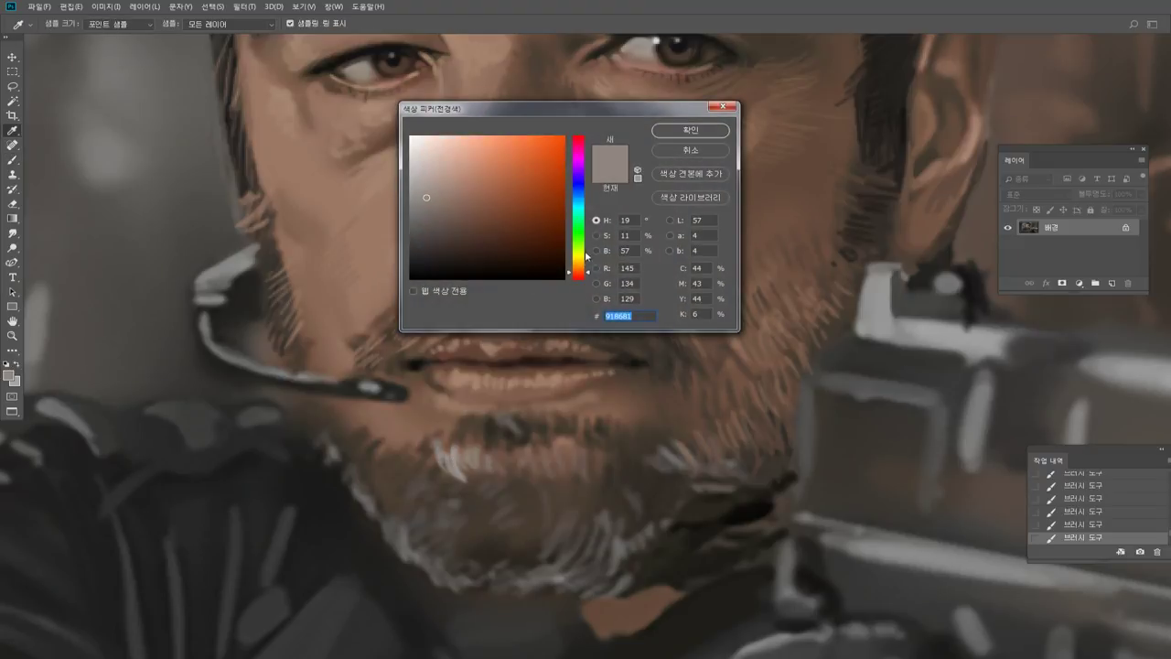
click(583, 266)
click(455, 178)
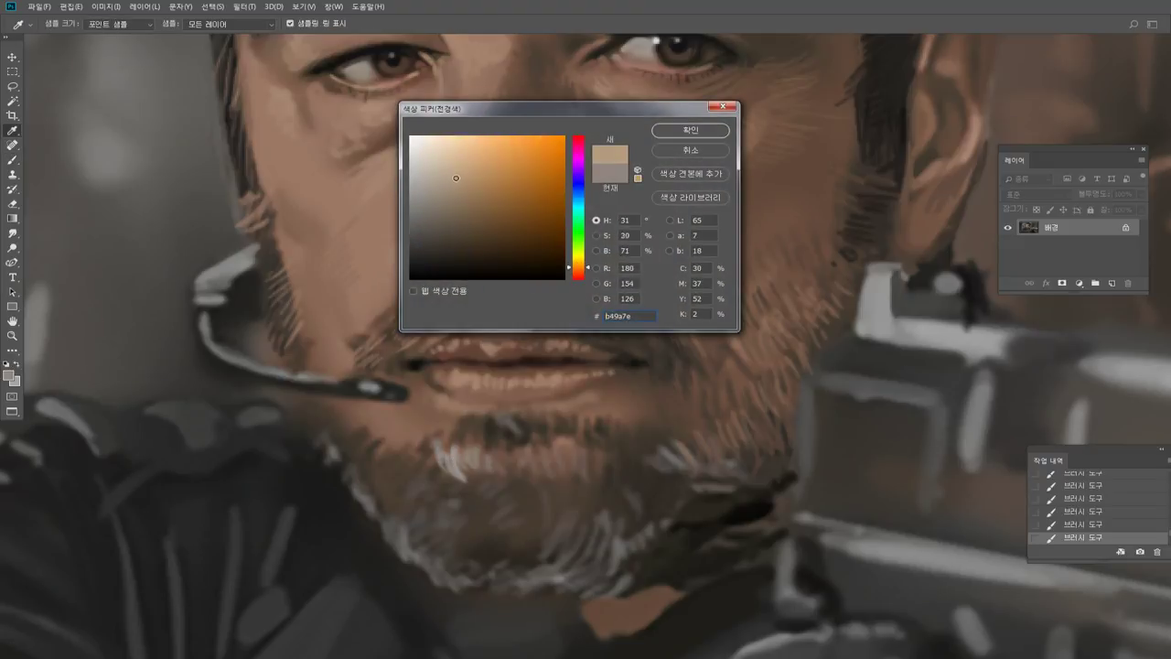
click(691, 131)
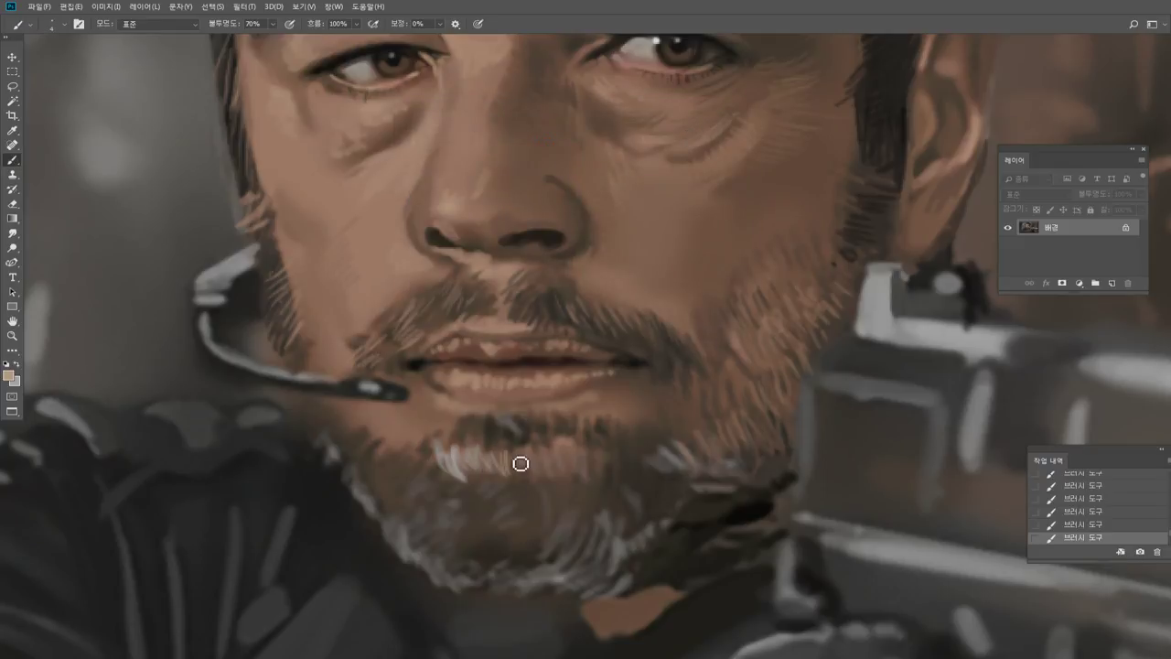
Paint pale fine hairs across the upper chin and near jaw in a lighter beige at 49% brush opacity.
click(273, 23)
click(11, 376)
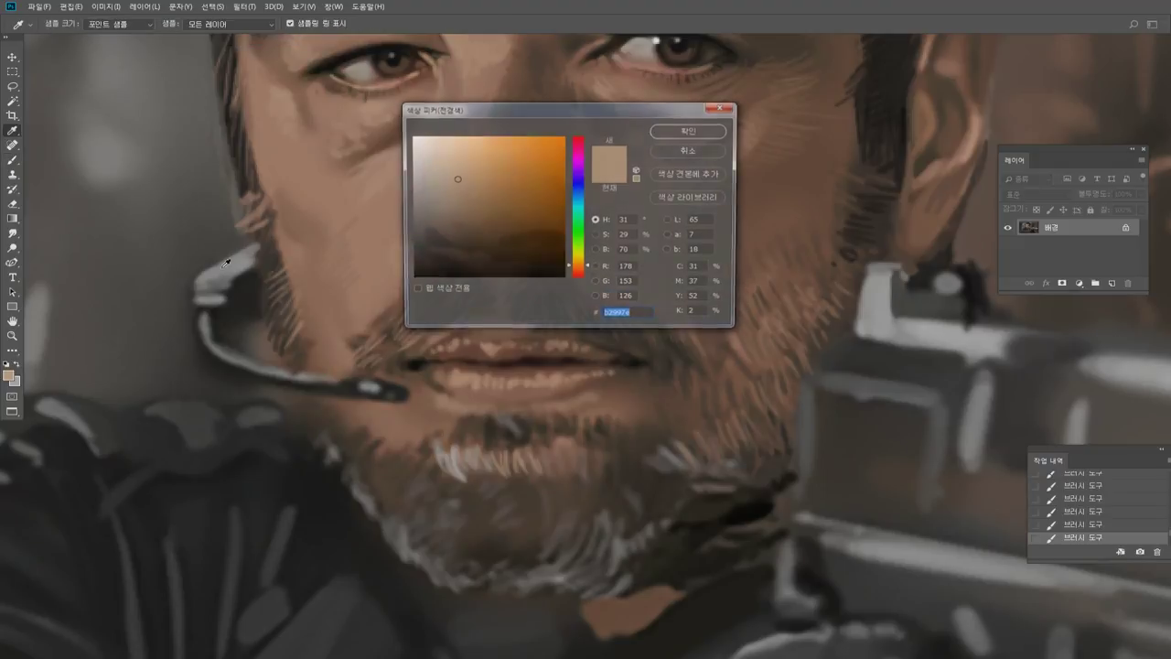
click(443, 180)
click(443, 174)
click(691, 131)
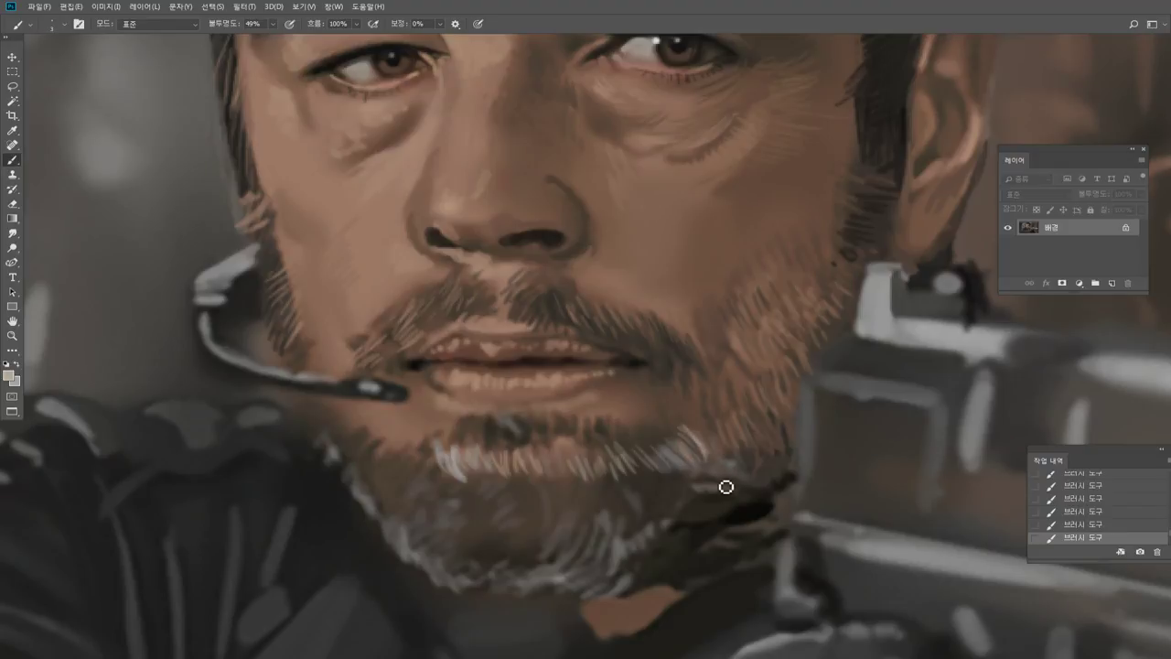
key(bracketright)
mouse_move(722, 468)
mouse_down()
mouse_move(721, 499)
mouse_move(693, 492)
mouse_up()
drag(682, 481, 678, 509)
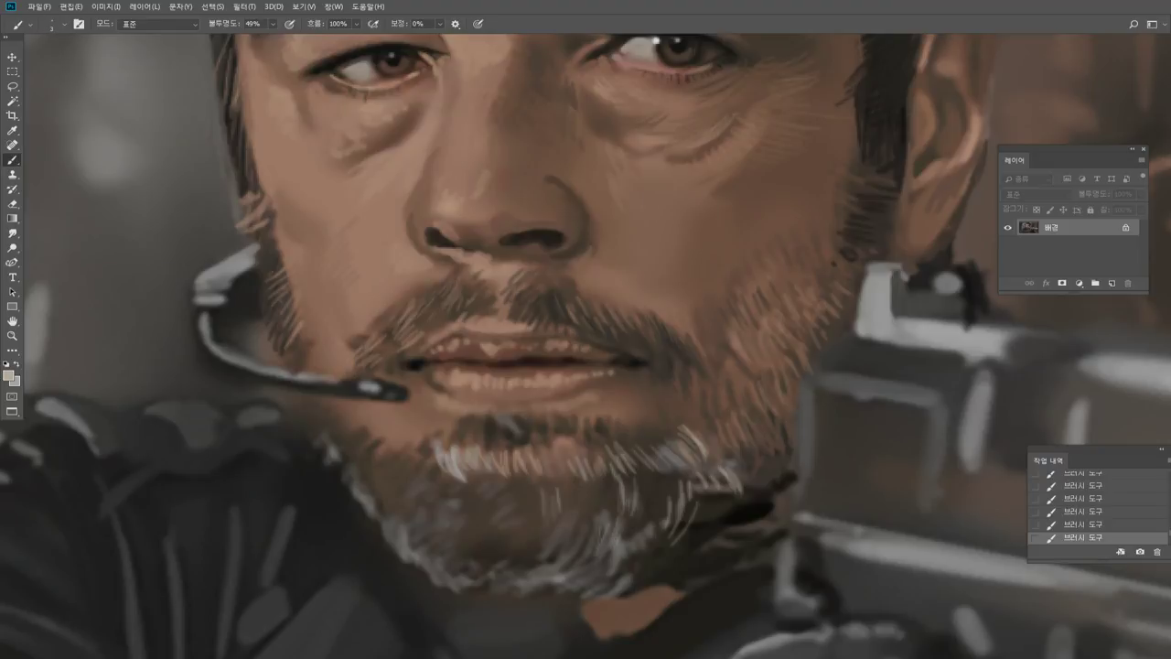
Paint fine pale hairs down the middle of the chin and along the far jaw, and sample a dark brown.
drag(557, 484, 563, 514)
mouse_move(546, 489)
mouse_down()
mouse_move(554, 513)
mouse_move(575, 517)
mouse_up()
drag(586, 499, 578, 518)
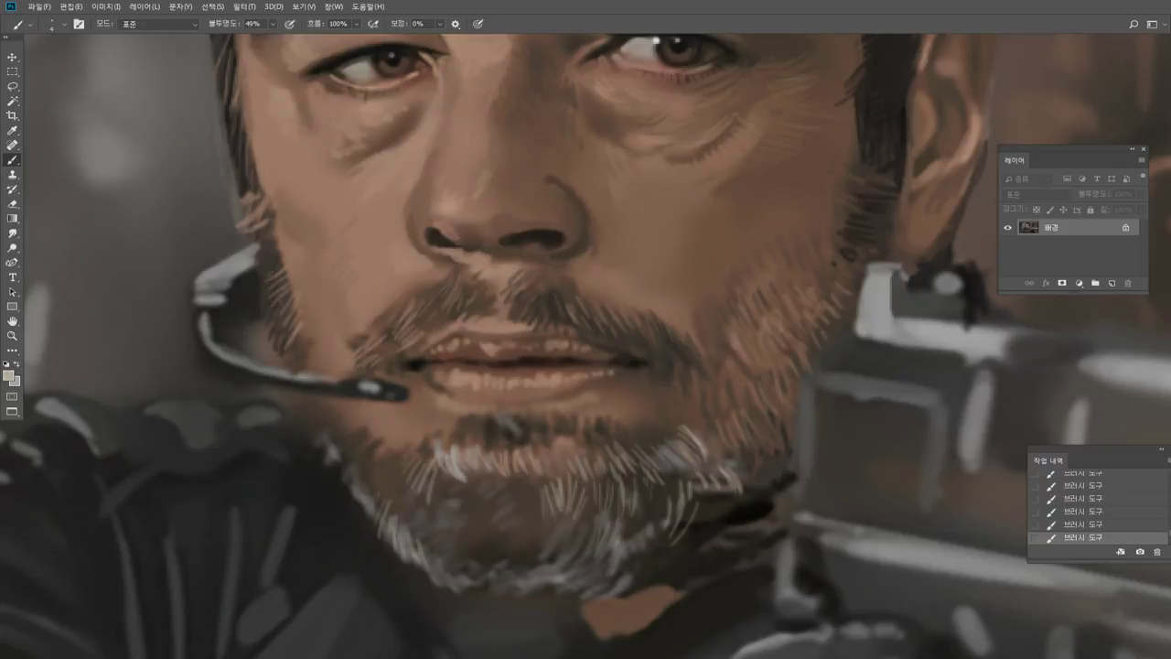
mouse_move(332, 442)
mouse_down()
mouse_move(311, 403)
mouse_move(313, 415)
mouse_up()
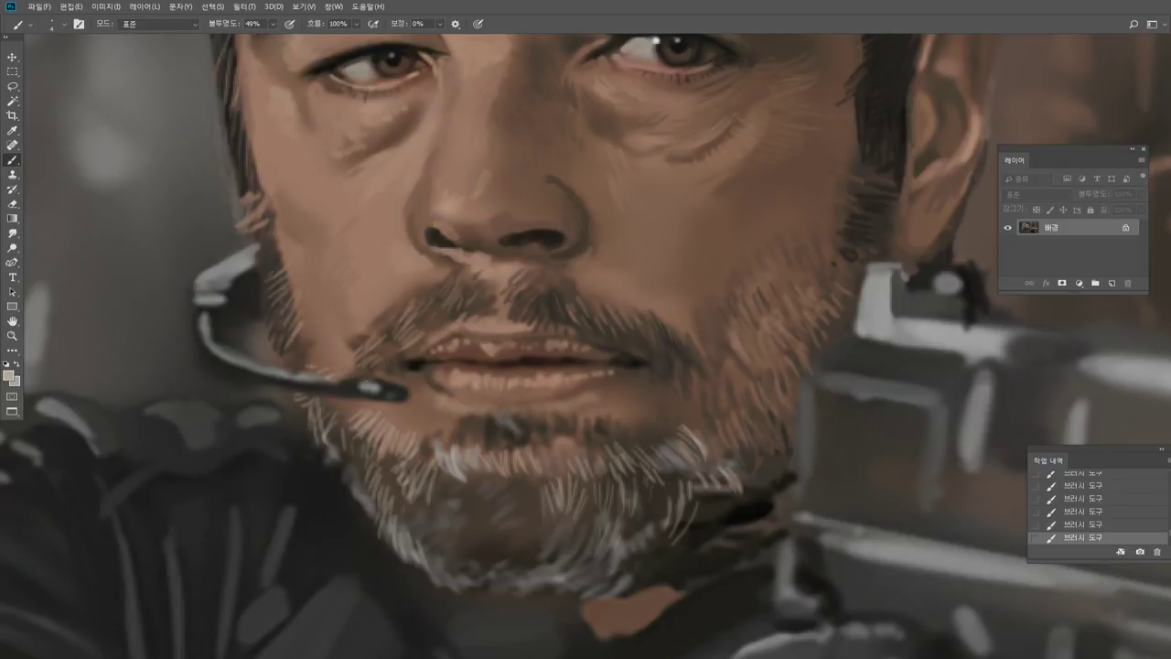
alt+click(399, 353)
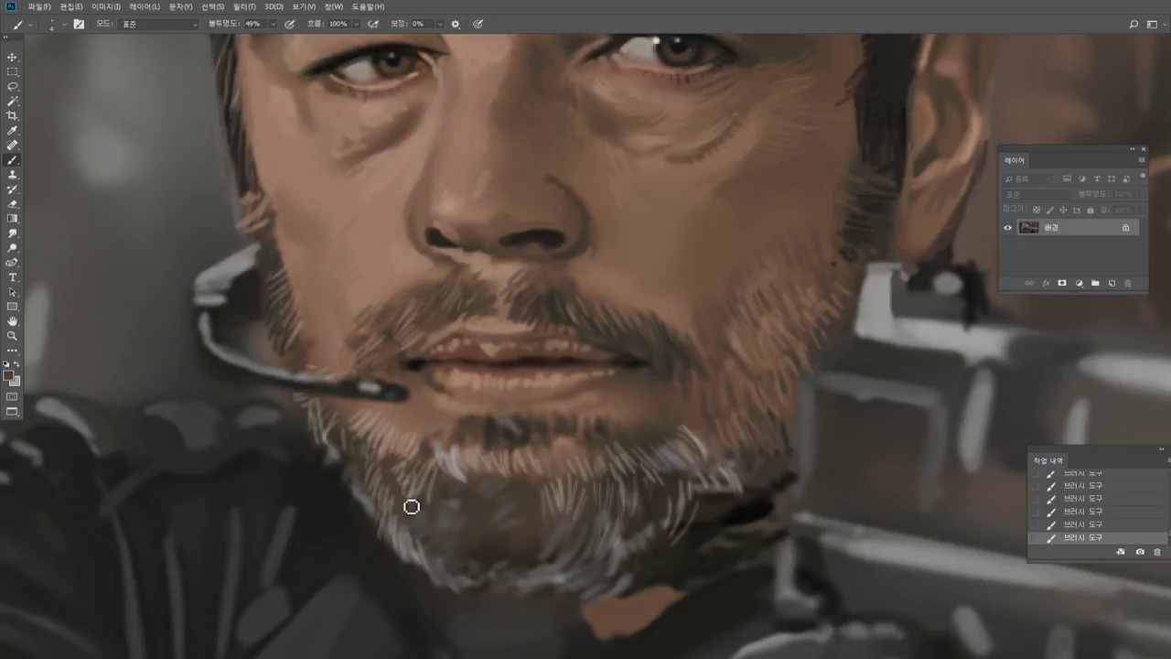
Paint fine light hairs over the upper and middle chin with sampled greyish and beige tones at 49% brush opacity.
alt+click(448, 458)
mouse_move(435, 468)
mouse_down()
mouse_move(430, 500)
mouse_move(439, 489)
mouse_up()
mouse_move(457, 474)
mouse_down()
mouse_move(449, 493)
mouse_move(503, 487)
mouse_up()
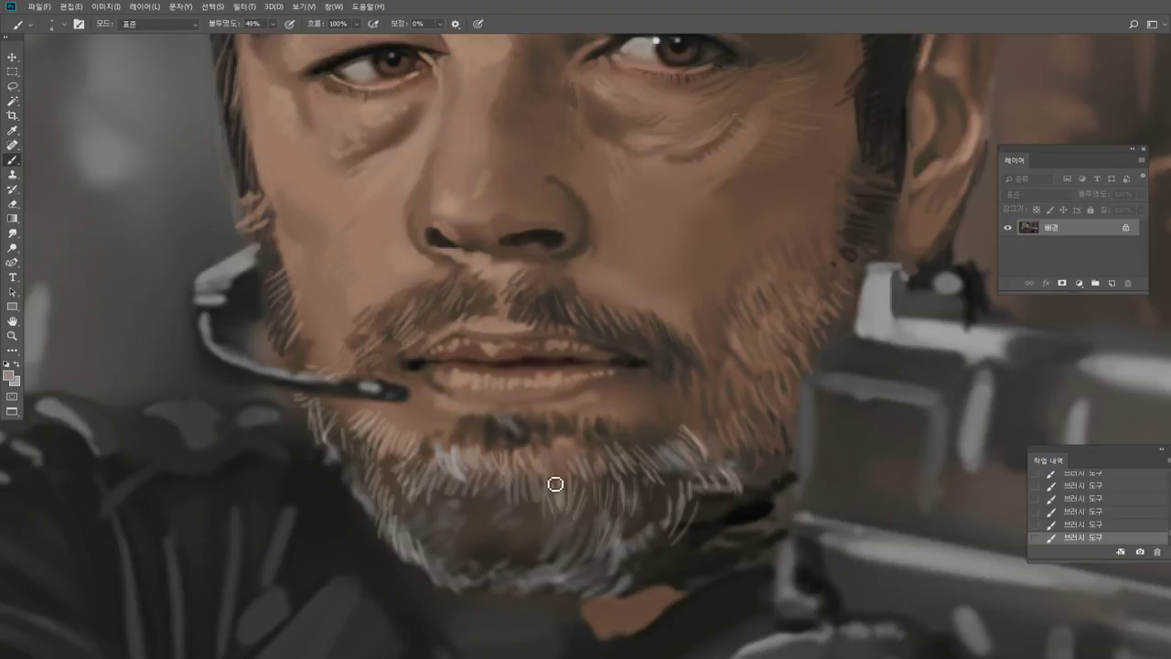
alt+click(553, 433)
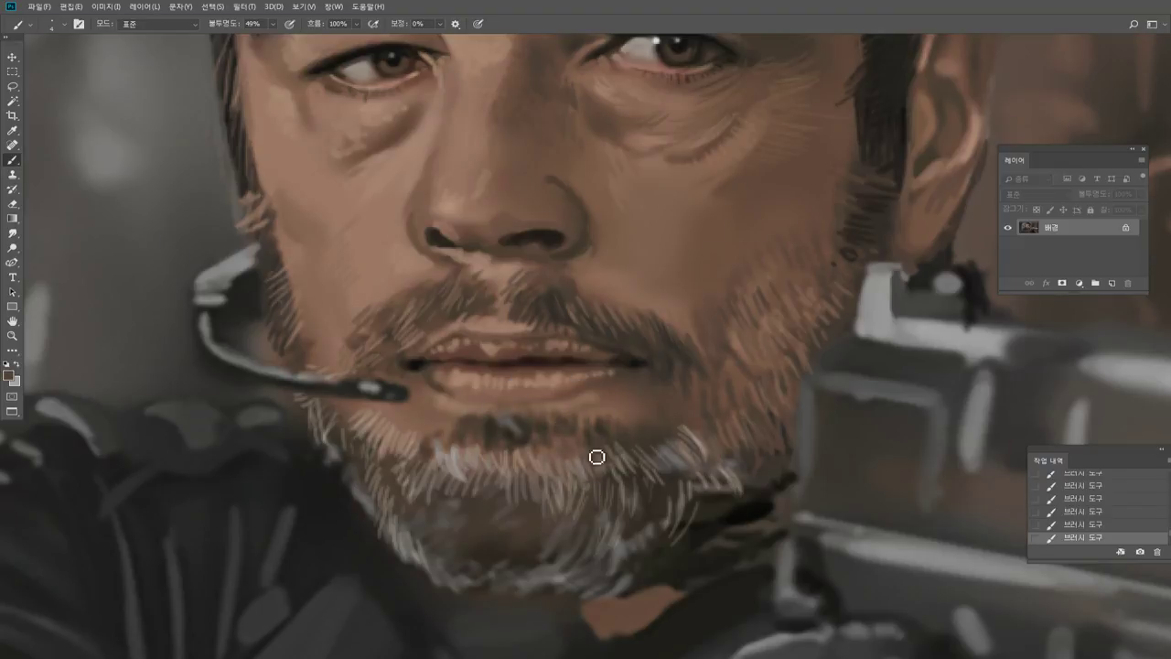
alt+click(512, 460)
alt+click(464, 461)
drag(498, 469, 518, 492)
drag(523, 464, 533, 495)
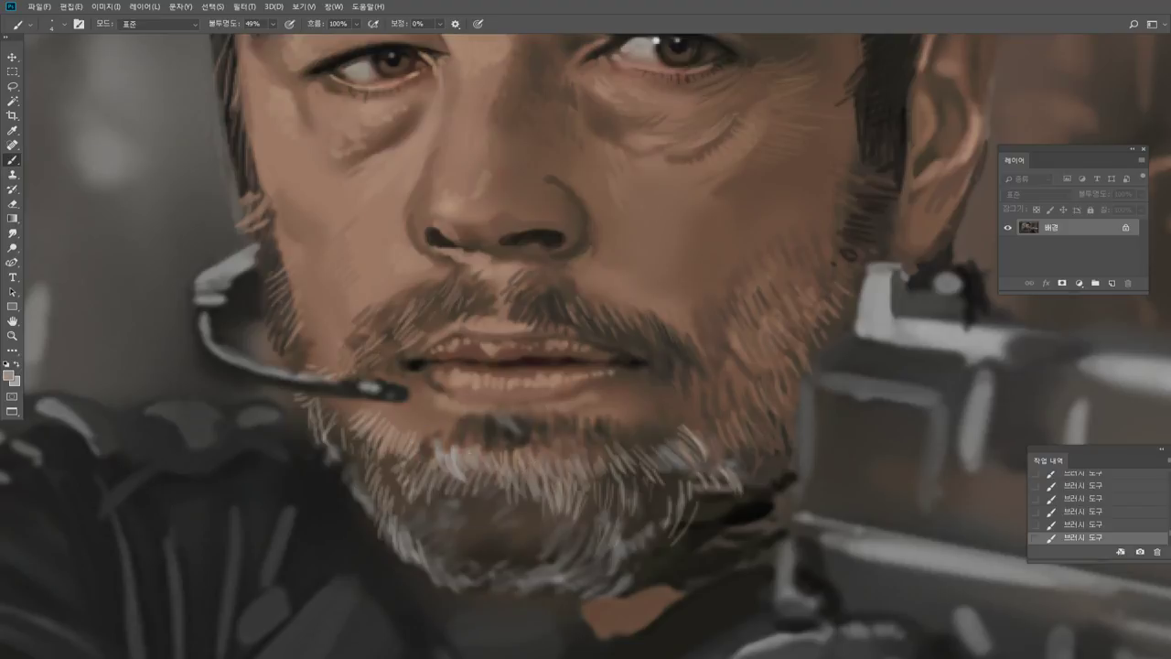
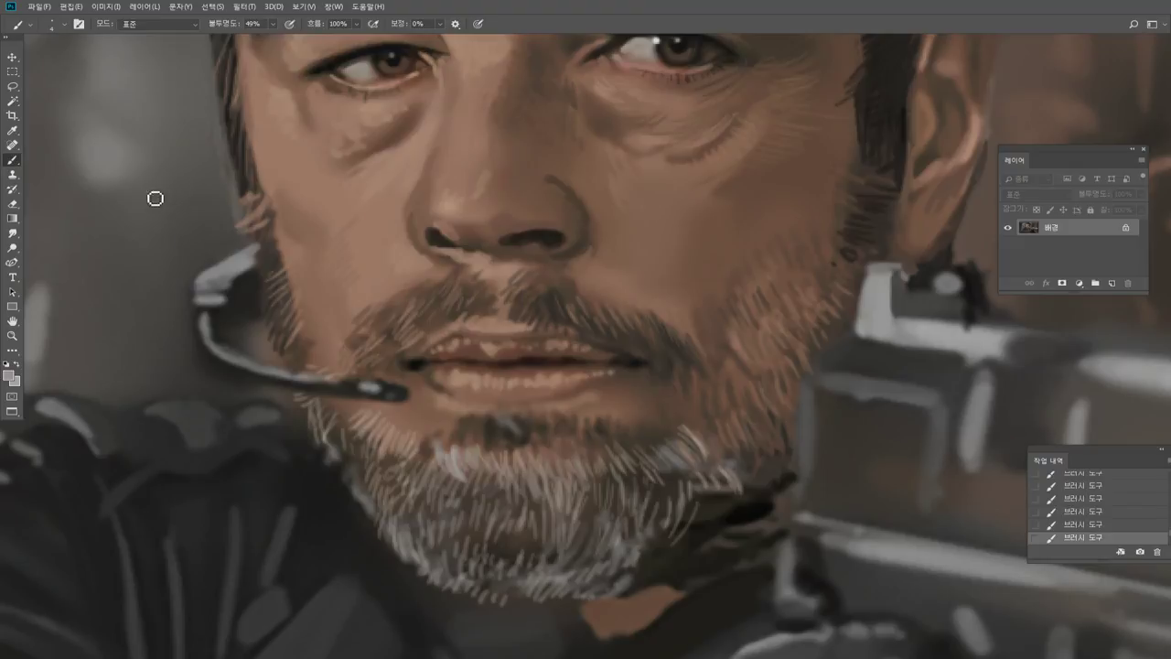
Darken the lower beard, neck and near jaw edge with the Burn tool on midtones at 67% exposure.
click(13, 248)
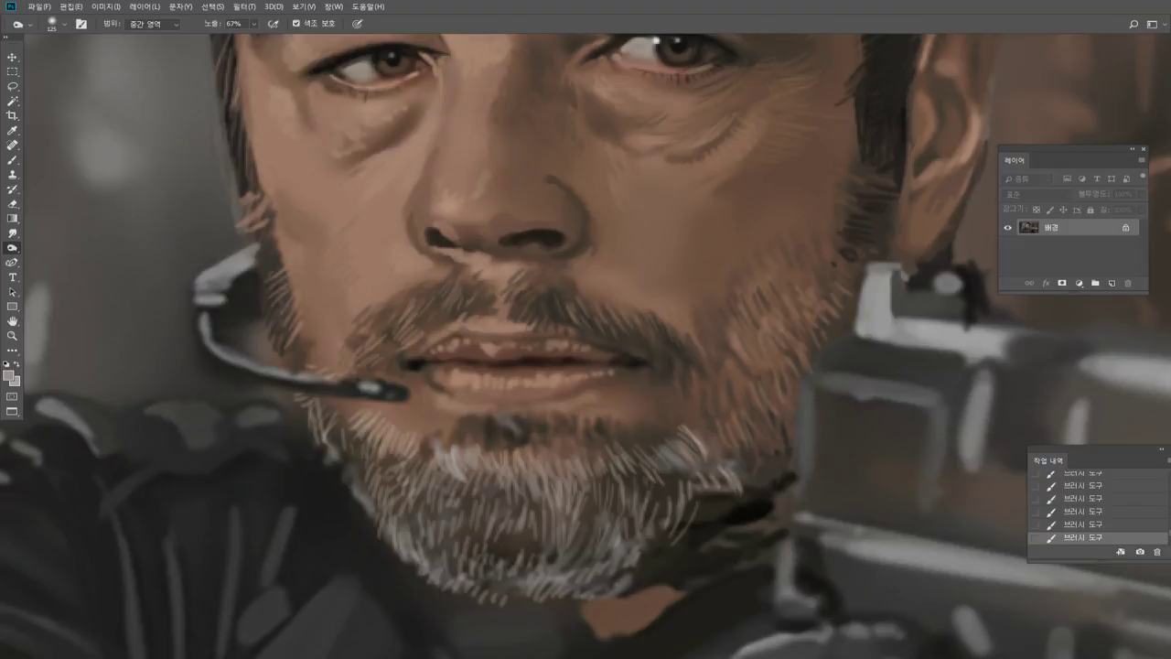
drag(558, 489, 523, 536)
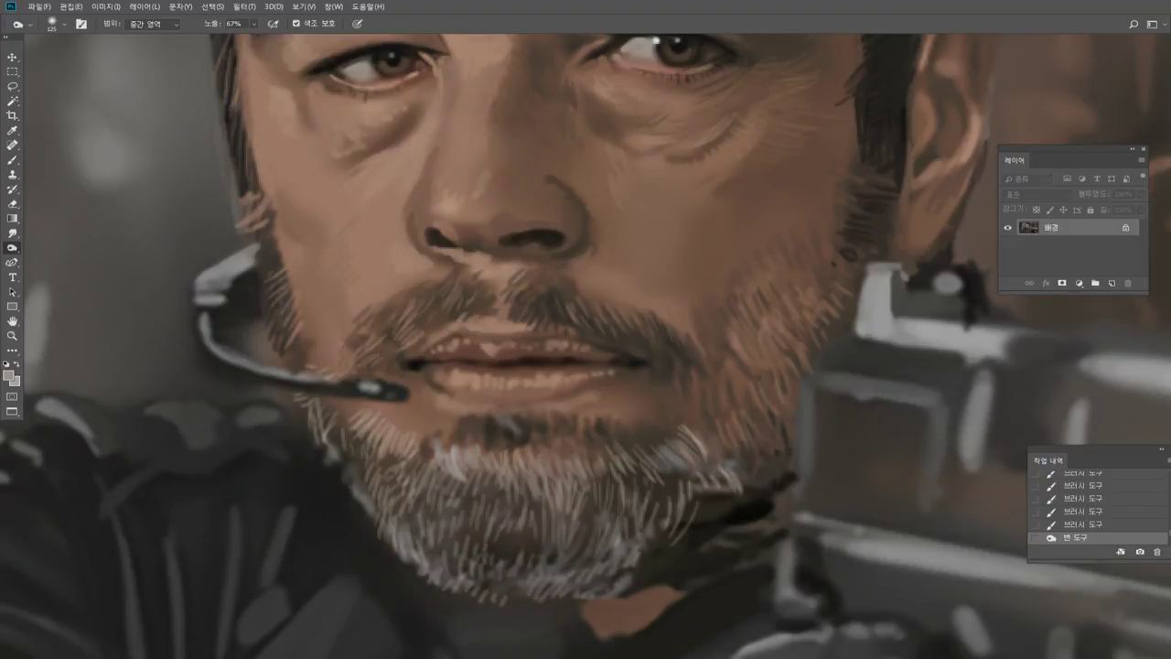
mouse_move(540, 597)
mouse_down()
mouse_move(660, 600)
mouse_move(660, 555)
mouse_move(759, 525)
mouse_up()
key(bracketleft)
key(bracketleft)
key(bracketleft)
key(bracketleft)
key(bracketleft)
drag(794, 489, 737, 487)
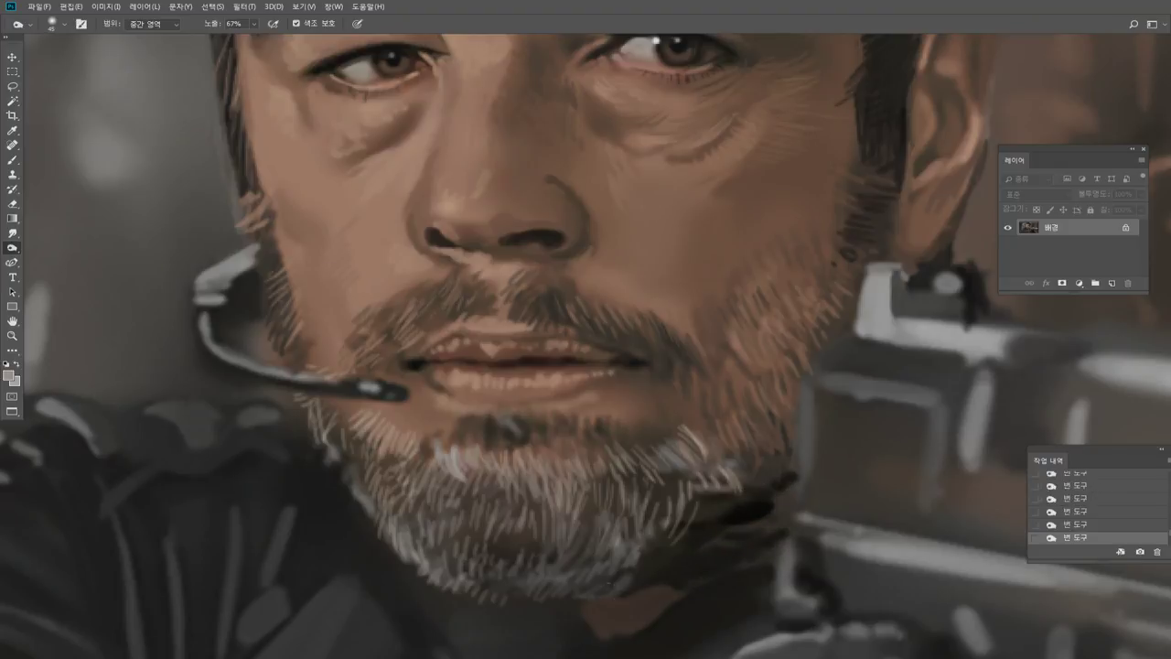
Paint dark and brown hairs along the near jaw and the neck beside the gun with tones sampled from the beard.
click(15, 161)
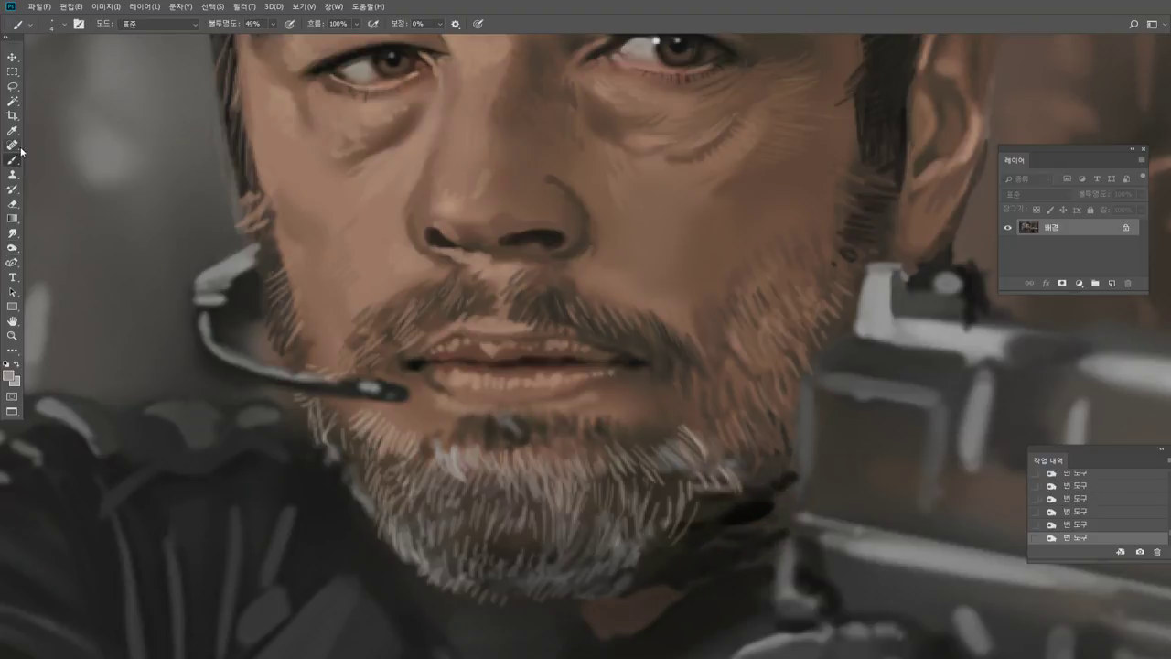
alt+click(692, 482)
mouse_move(694, 481)
mouse_down()
mouse_move(686, 496)
mouse_move(731, 473)
mouse_up()
alt+click(702, 489)
mouse_move(724, 478)
mouse_down()
mouse_move(726, 462)
mouse_move(703, 450)
mouse_move(749, 479)
mouse_up()
alt+click(747, 485)
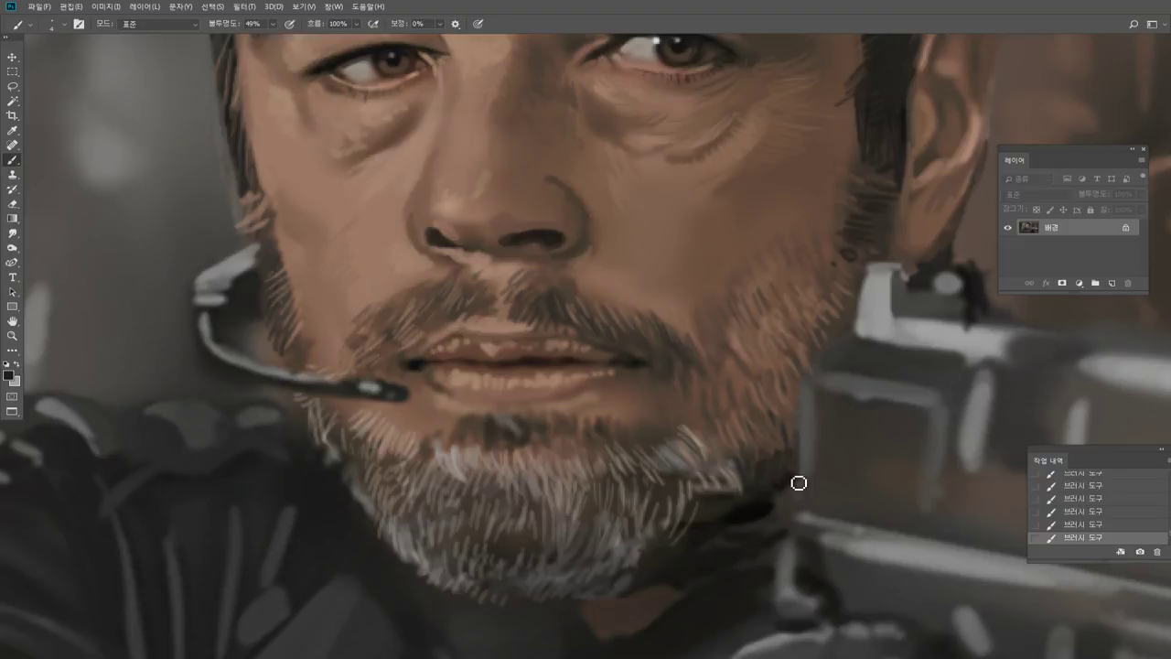
alt+click(732, 394)
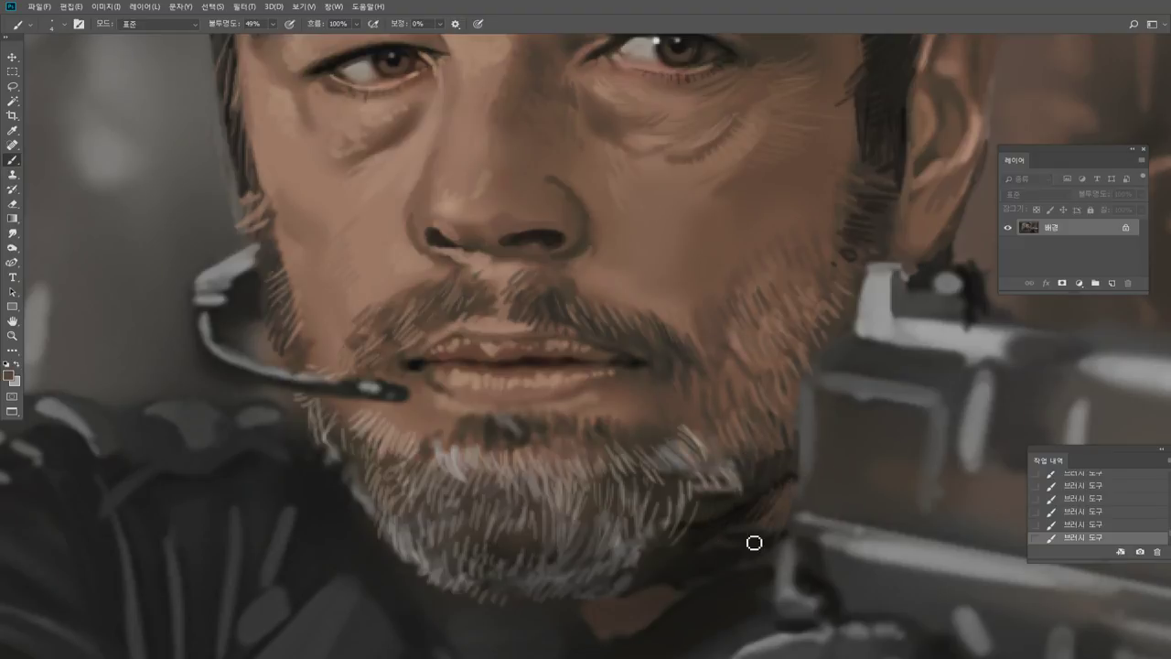
alt+click(683, 491)
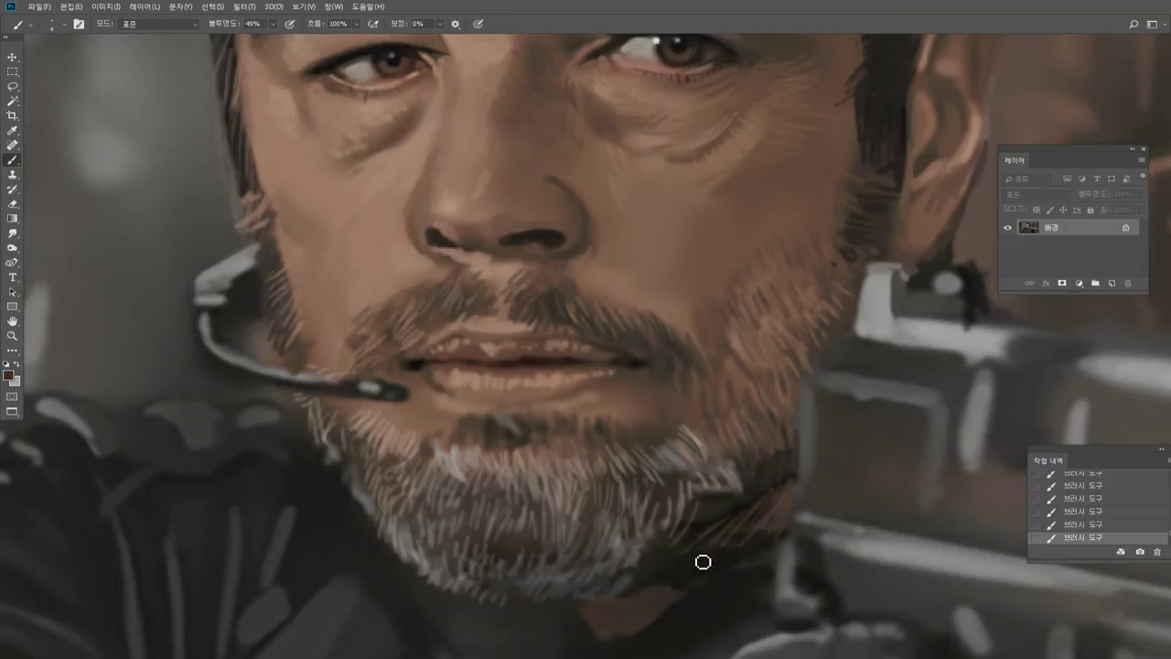
alt+click(643, 530)
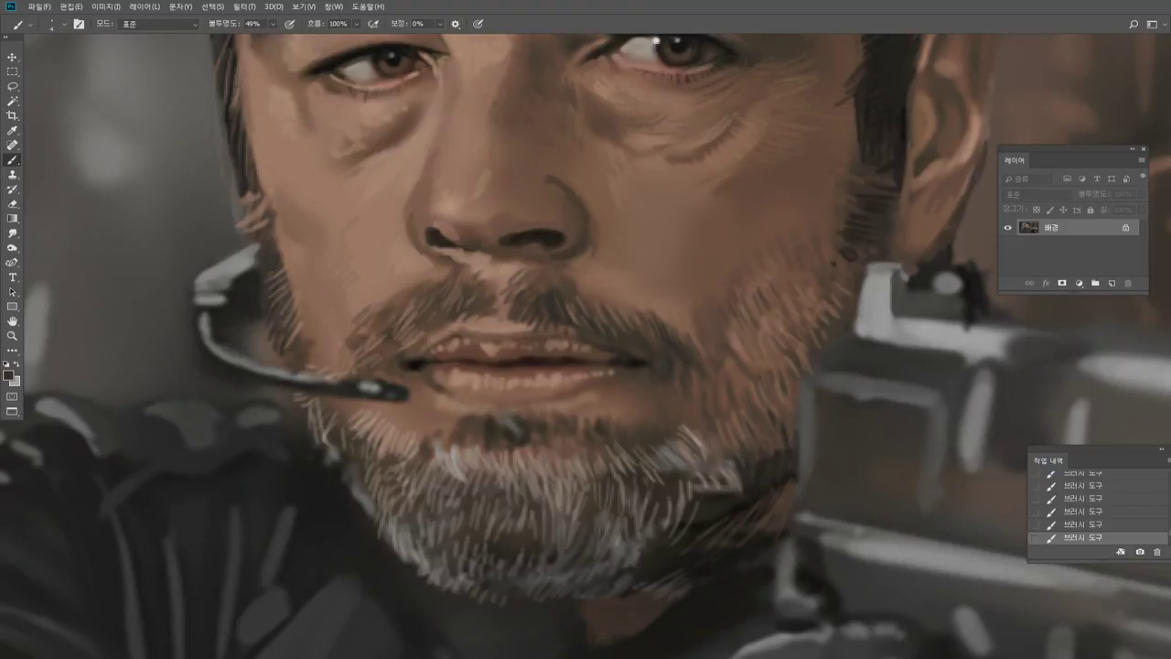
Lighten the chin hairs and touch up the area below the far eye with the Dodge tool on midtones at 41% exposure.
double_click(15, 337)
alt+click(641, 278)
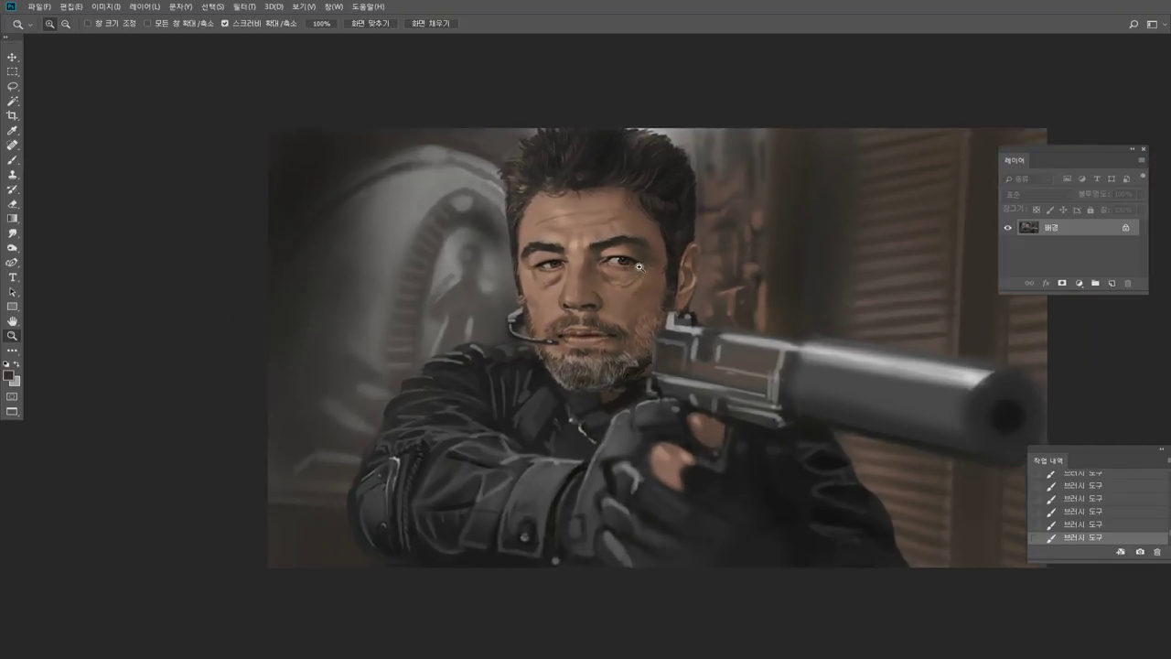
click(635, 262)
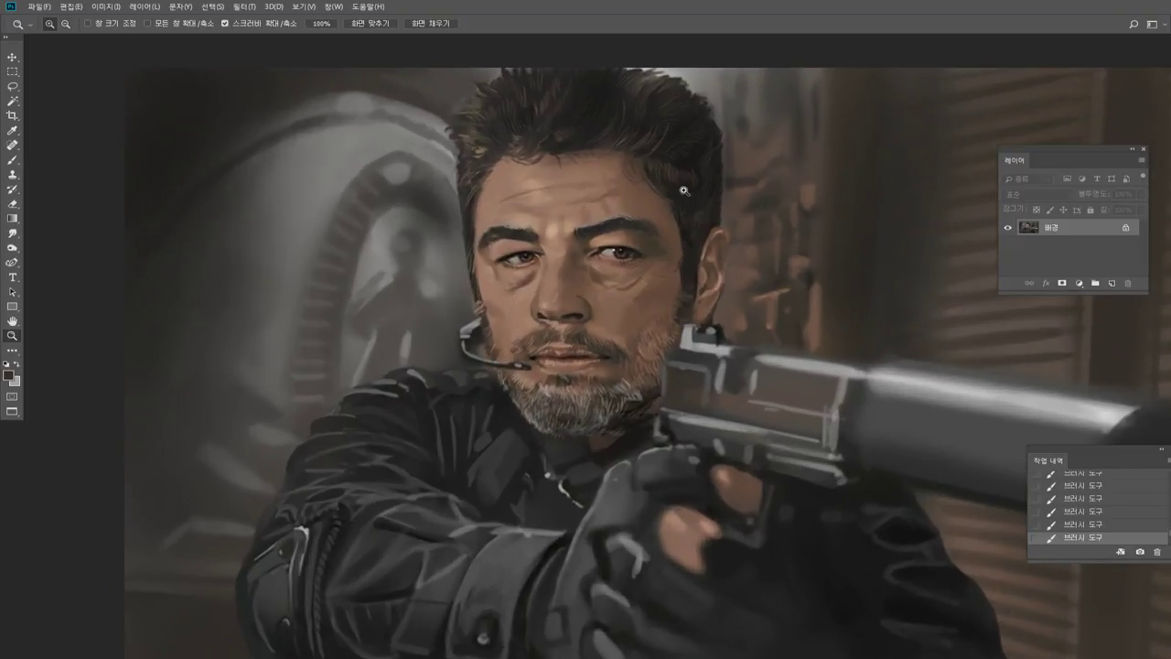
drag(536, 360, 617, 359)
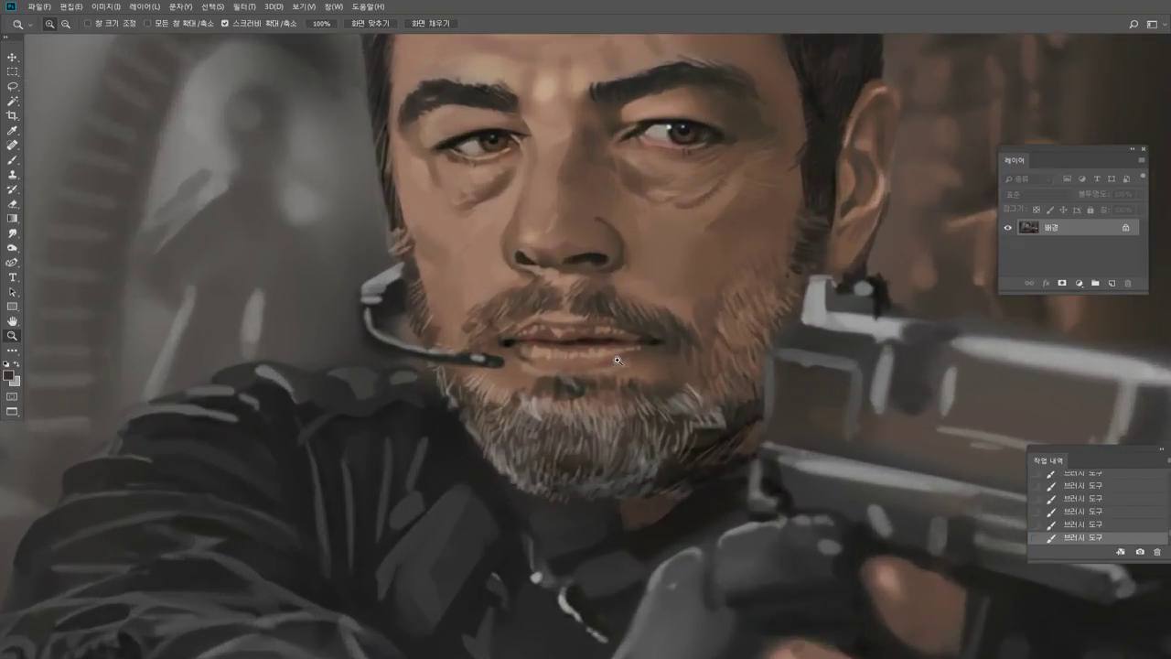
right_click(12, 247)
click(55, 259)
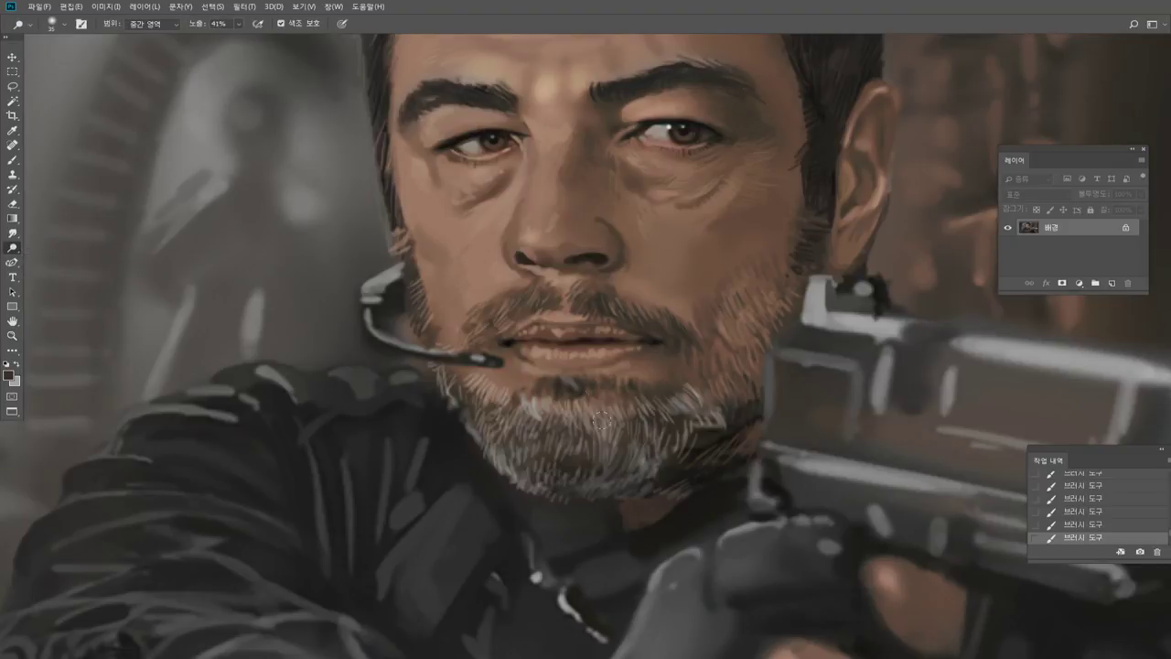
drag(551, 398, 600, 414)
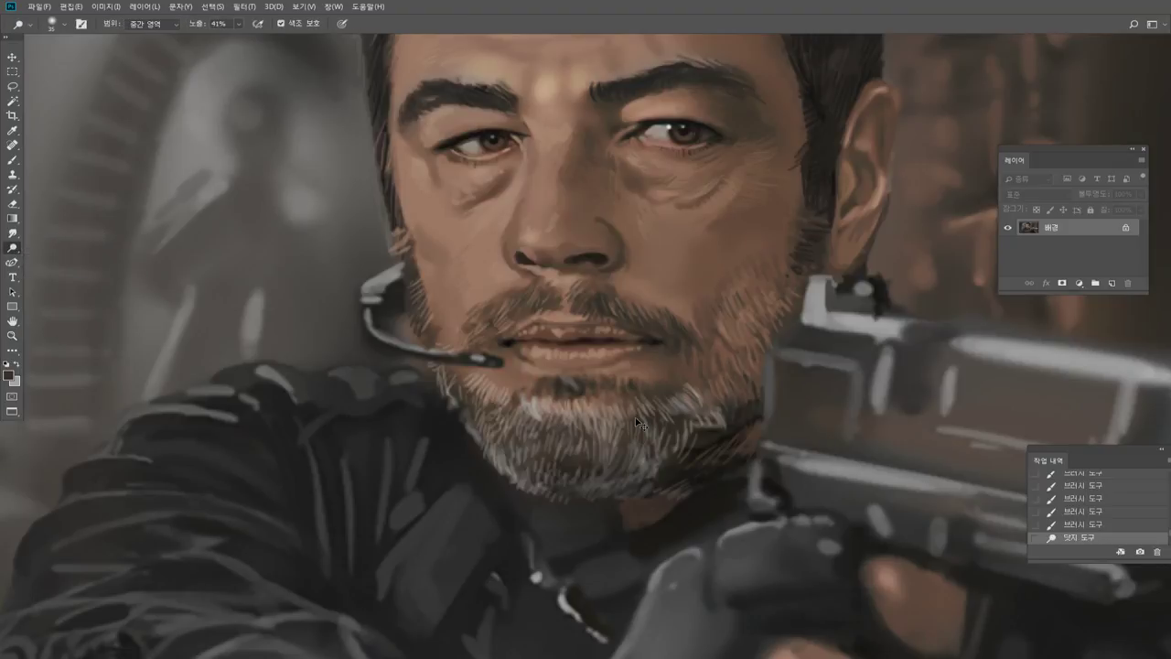
key(ctrl+z)
key(])
click(614, 429)
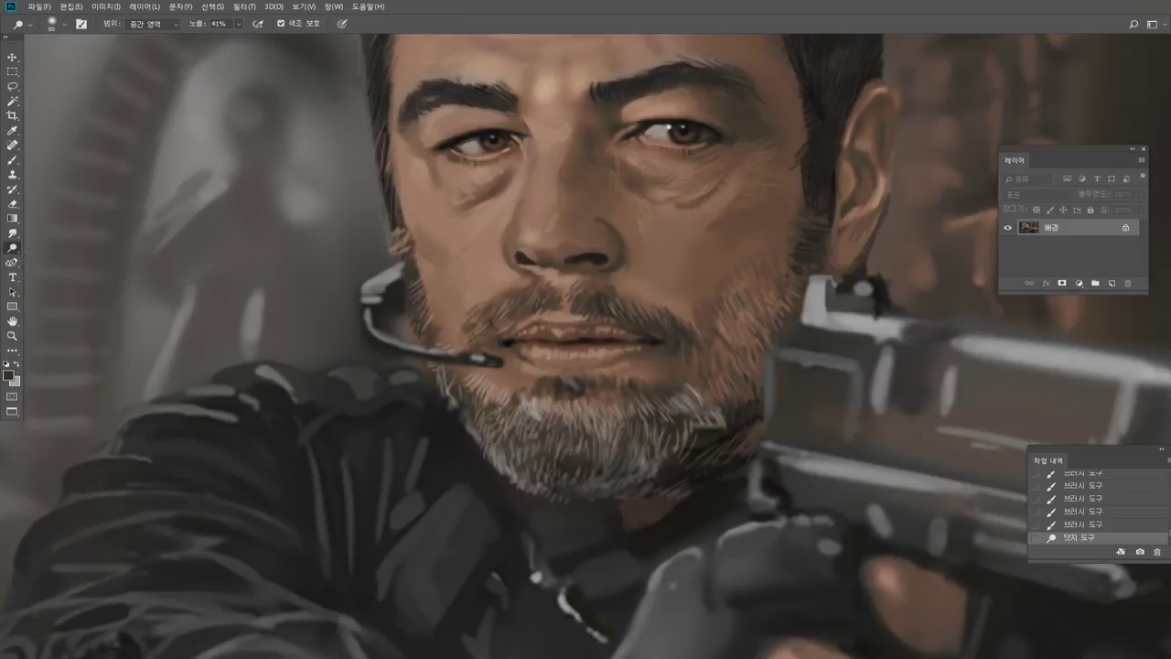
click(614, 428)
click(614, 429)
click(614, 428)
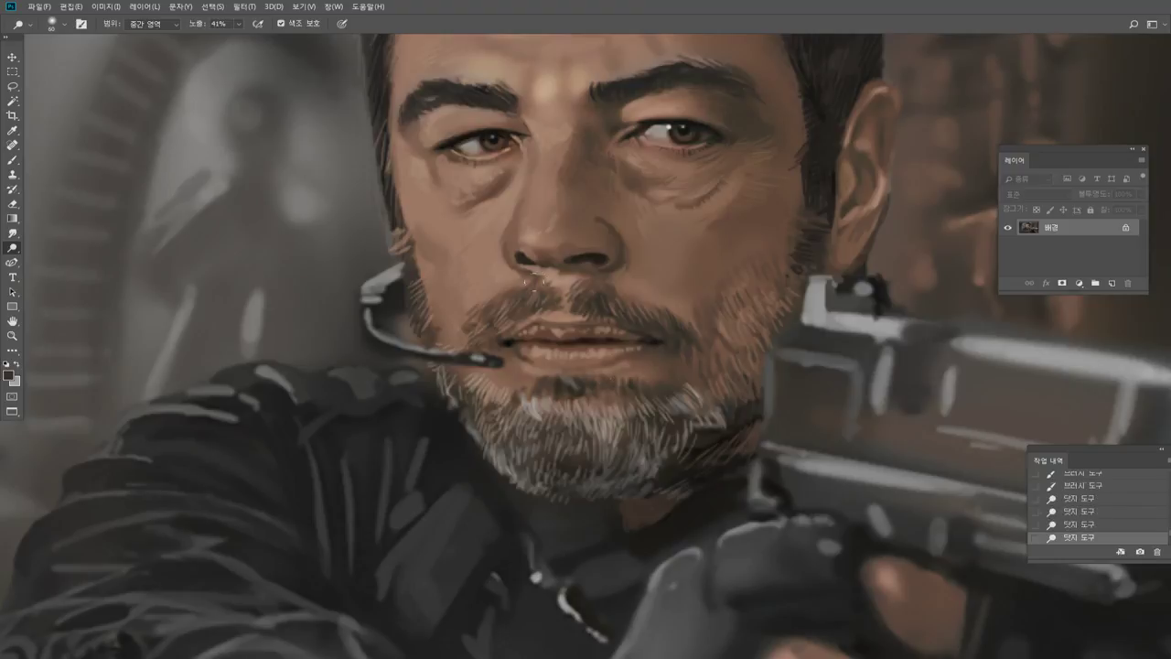
click(475, 226)
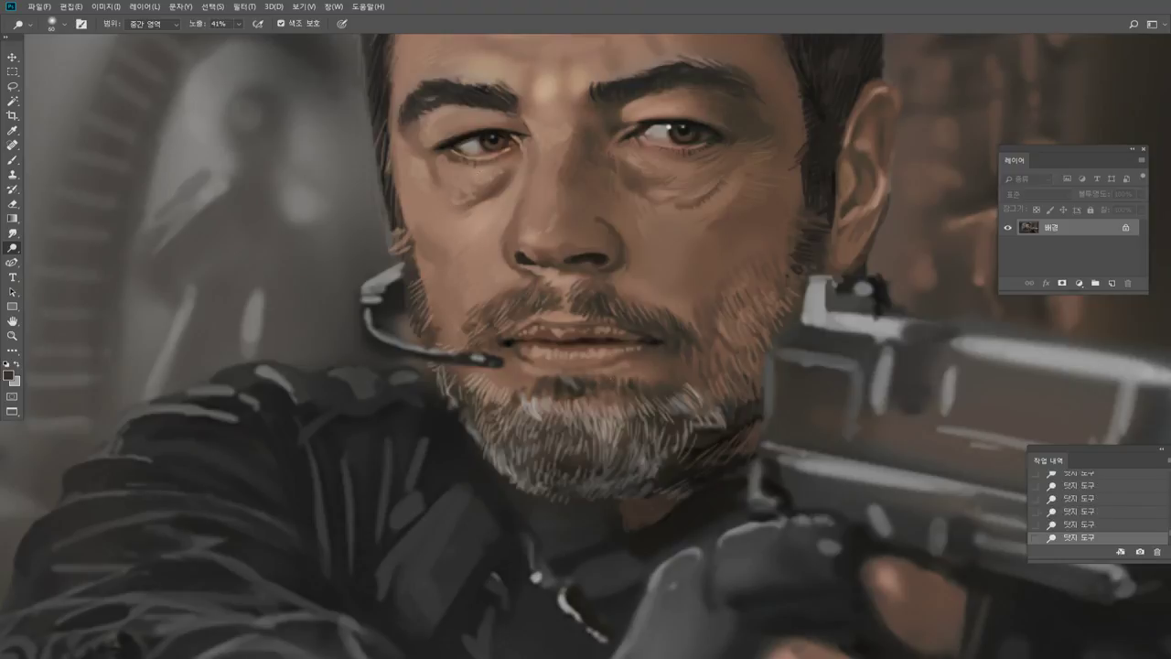
Smudge the highlight on top of the jacket shoulder and the bend of the headset's microphone arm at 31% strength.
double_click(13, 336)
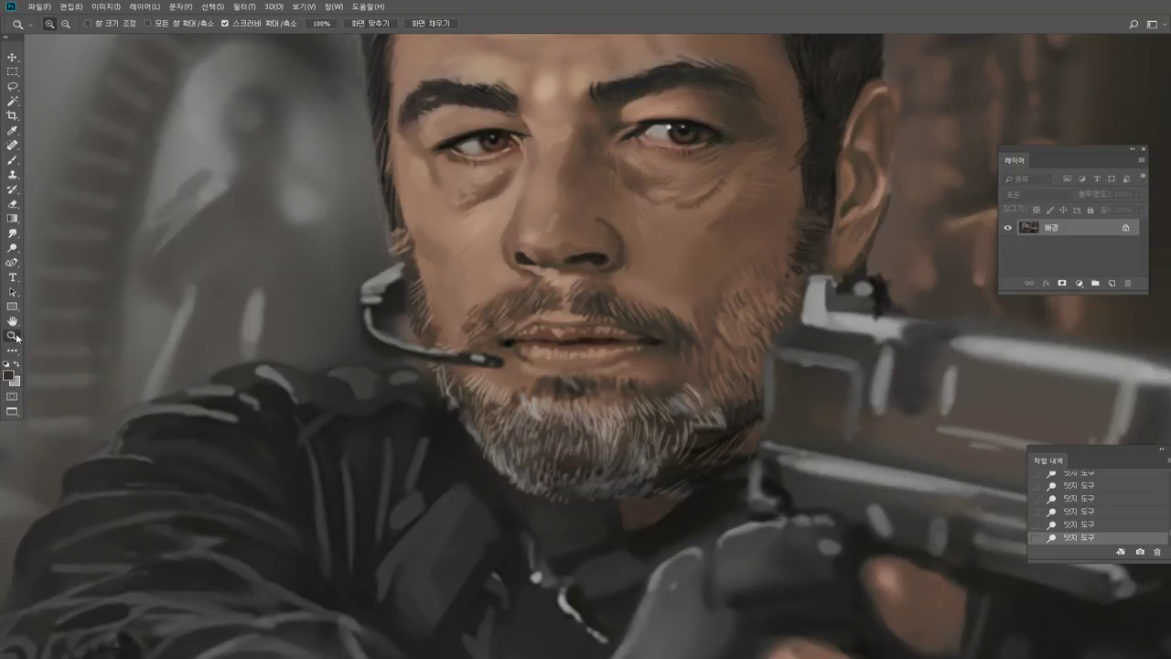
drag(747, 287, 798, 269)
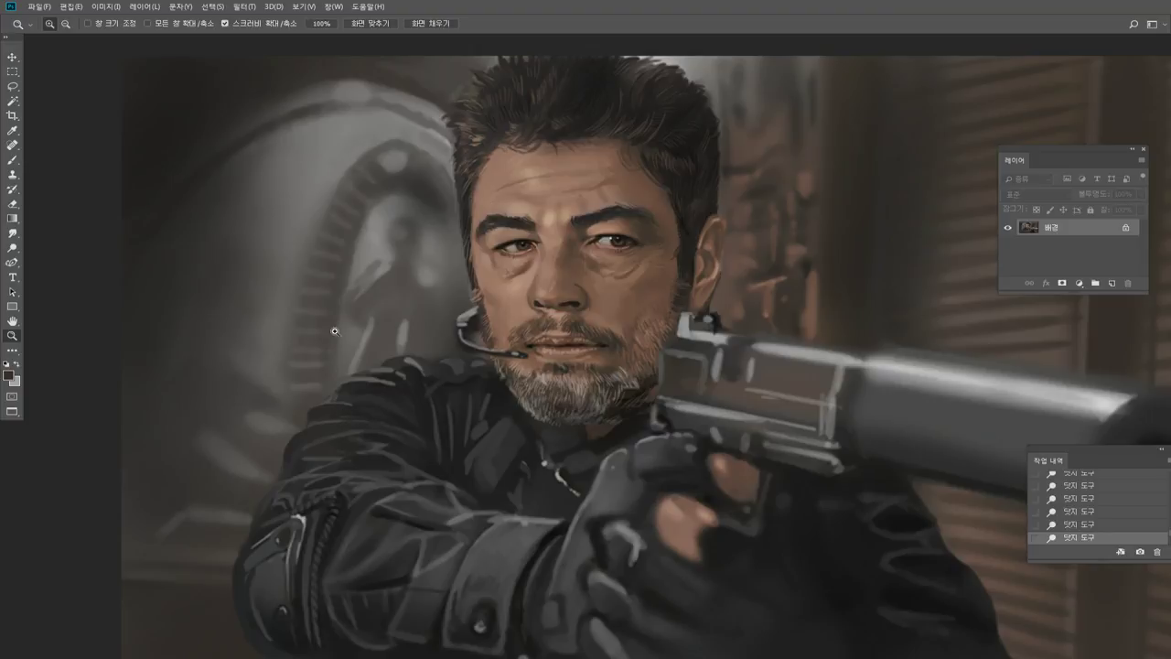
click(401, 377)
click(417, 368)
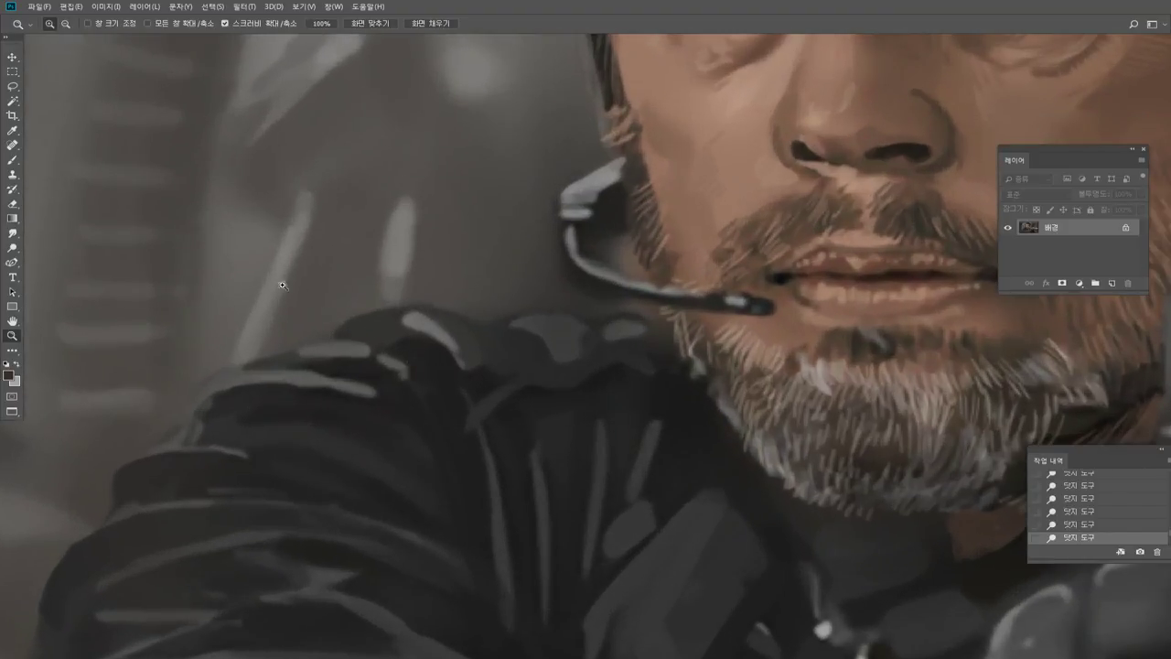
click(13, 233)
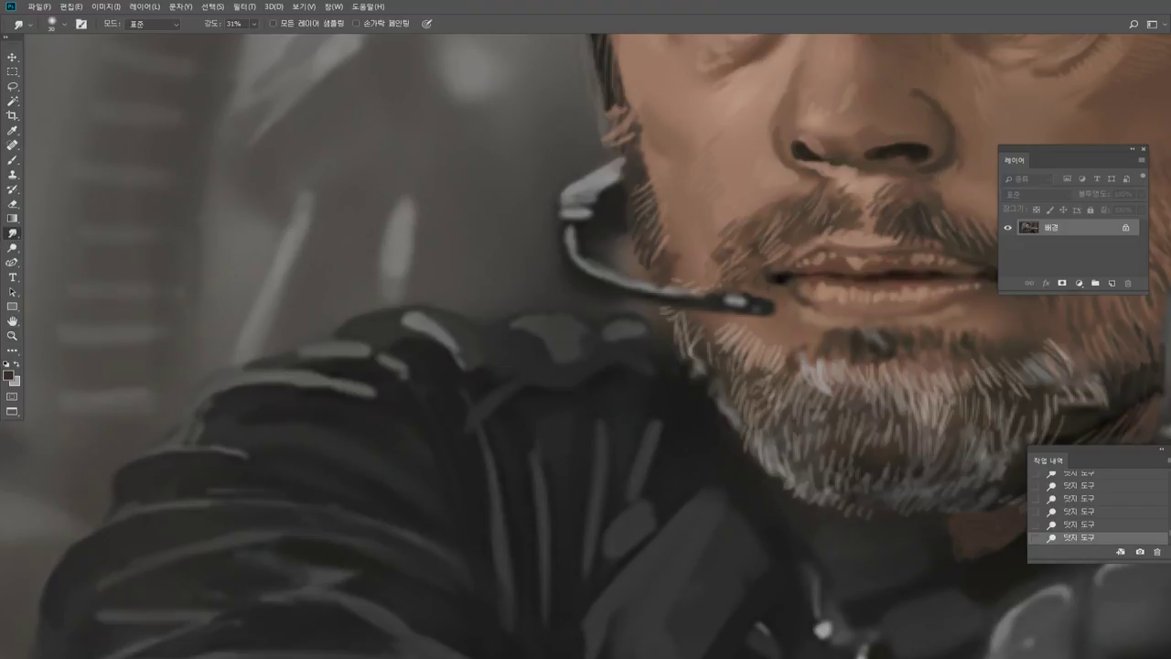
mouse_move(423, 325)
mouse_down()
mouse_move(390, 308)
mouse_move(458, 338)
mouse_move(409, 327)
mouse_up()
drag(579, 236, 588, 253)
drag(580, 240, 593, 257)
drag(586, 245, 597, 256)
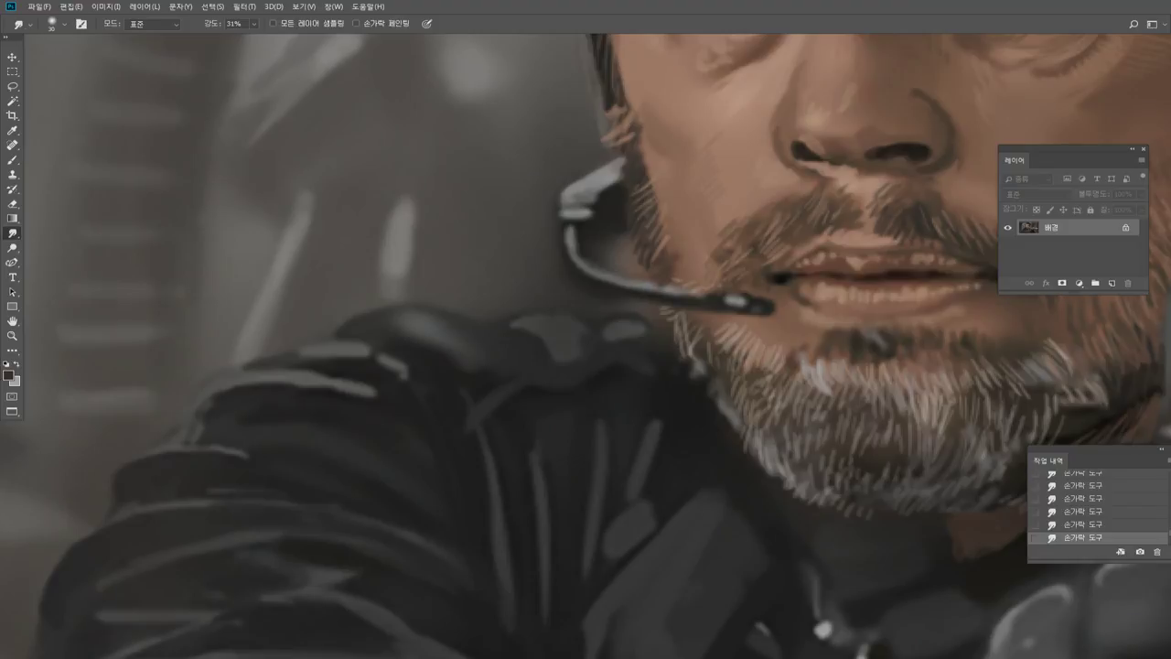
Repaint the fold on top of the jacket shoulder in sampled greys with a size 25 brush at 49% opacity.
key(b)
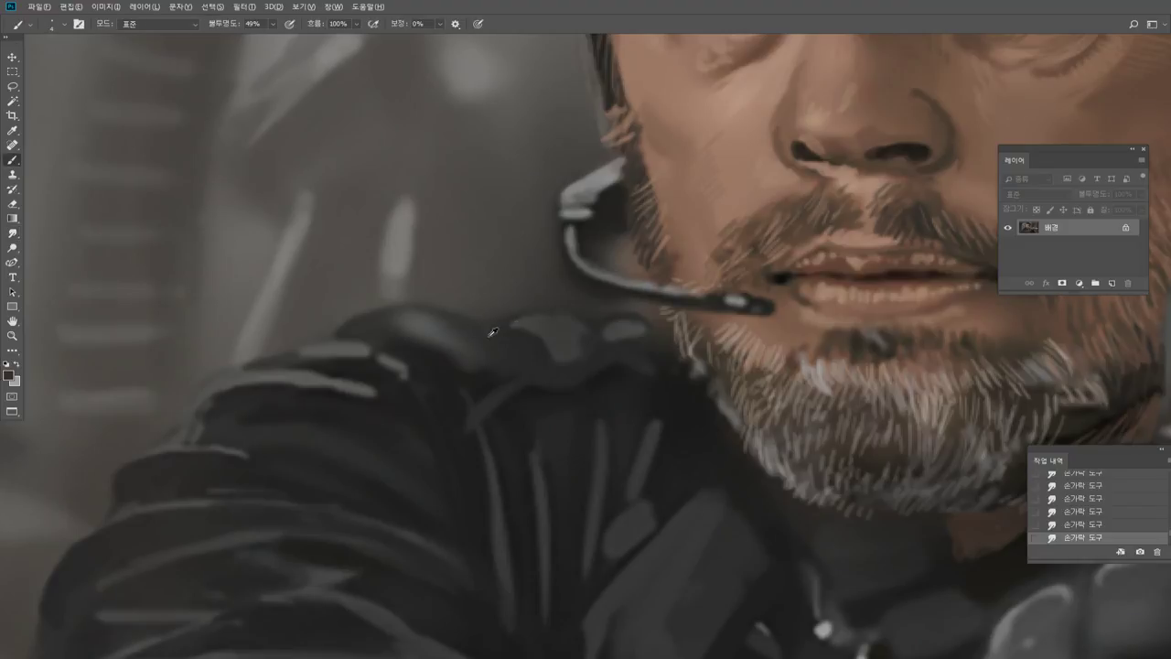
alt+click(400, 327)
alt+click(397, 341)
mouse_move(384, 335)
mouse_down()
mouse_move(436, 339)
mouse_move(413, 331)
mouse_up()
key(bracketright)
key(bracketright)
key(bracketright)
drag(401, 329, 461, 353)
alt+click(358, 376)
drag(398, 326, 455, 354)
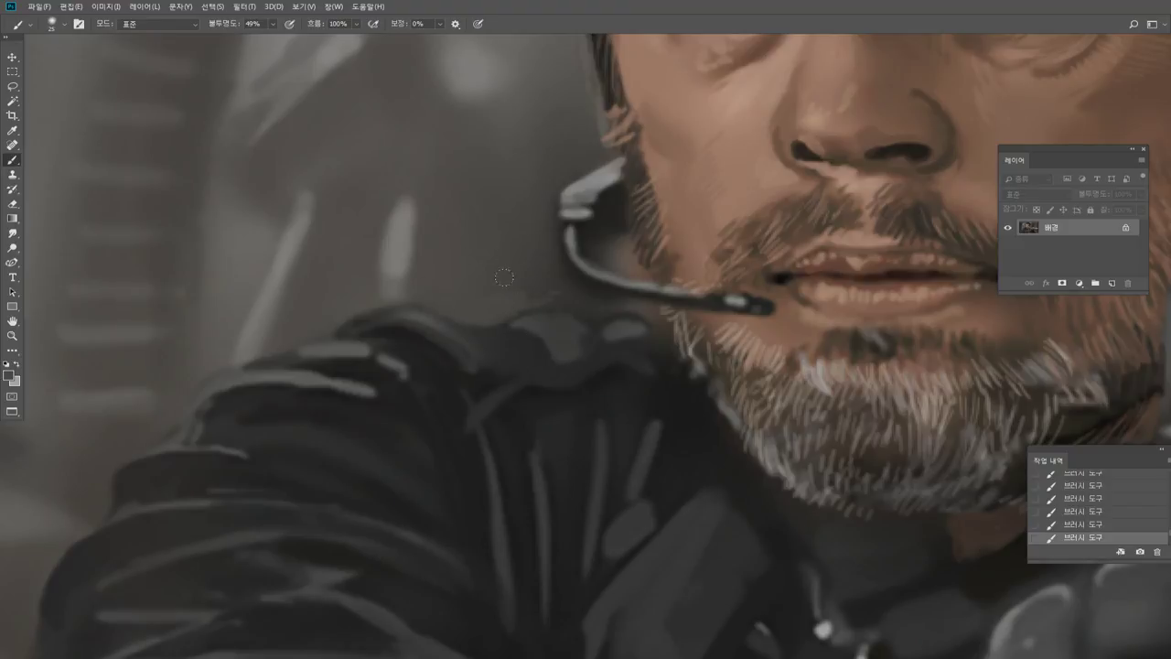
Repaint the background between the headset and the shoulder in sampled greys, narrowing the pale streak above the shoulder.
alt+click(536, 289)
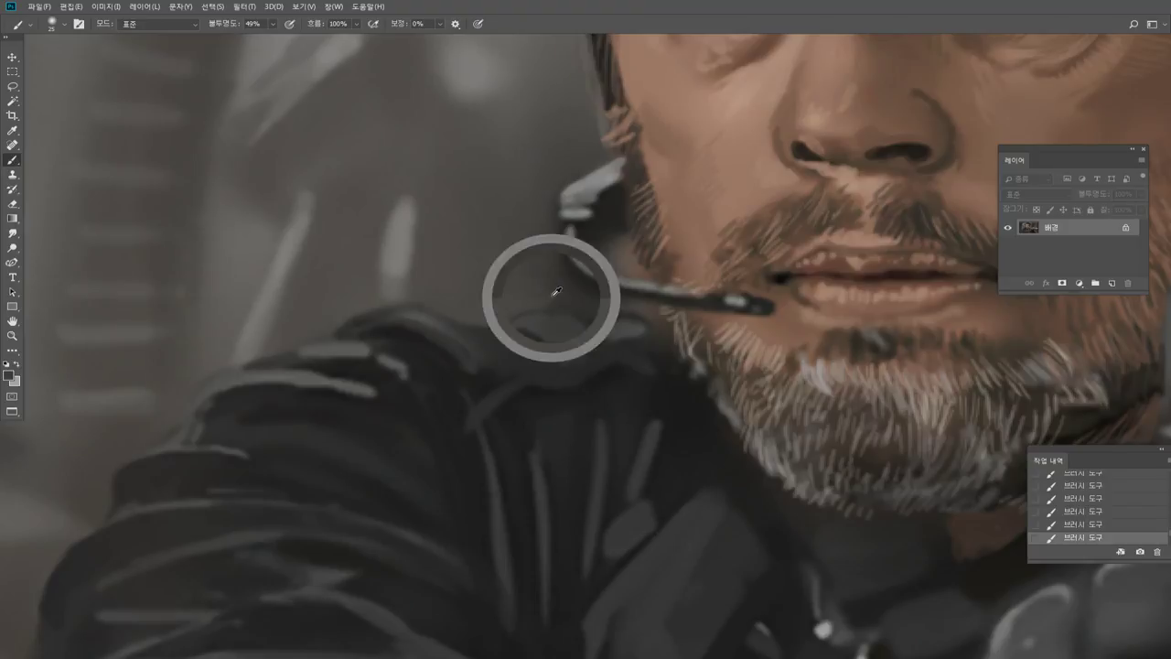
drag(466, 248, 464, 278)
alt+click(504, 278)
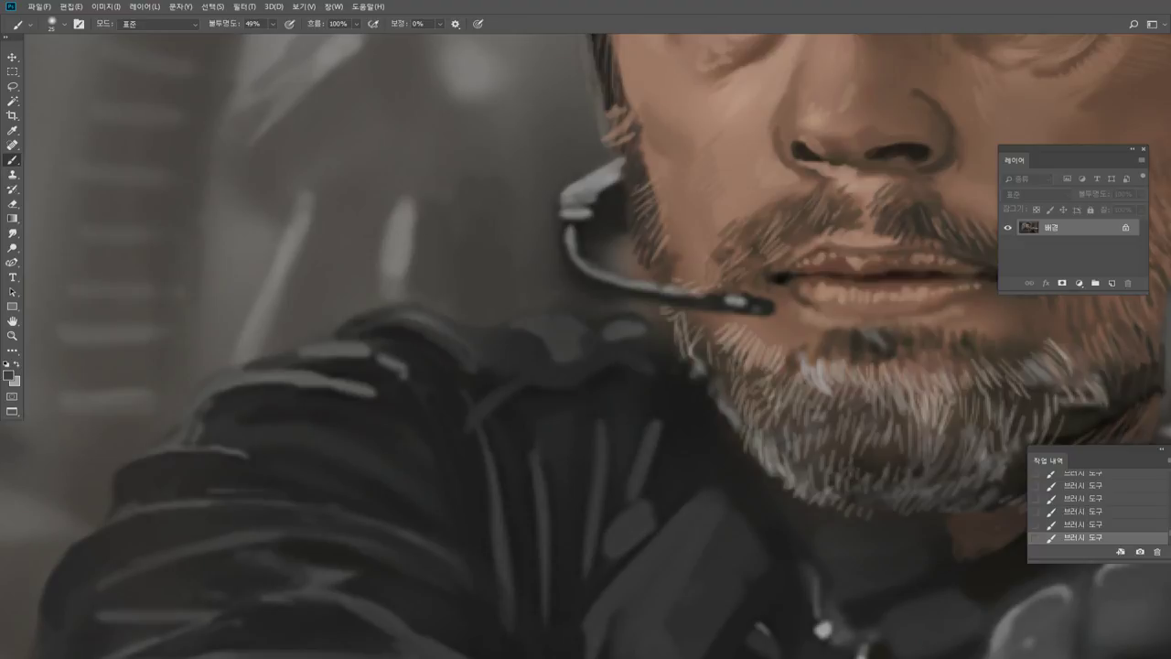
alt+click(364, 229)
drag(378, 275, 390, 216)
alt+click(432, 256)
Paint sampled greys around the outer slanted pale streak in the background and undo the last stroke.
alt+click(282, 209)
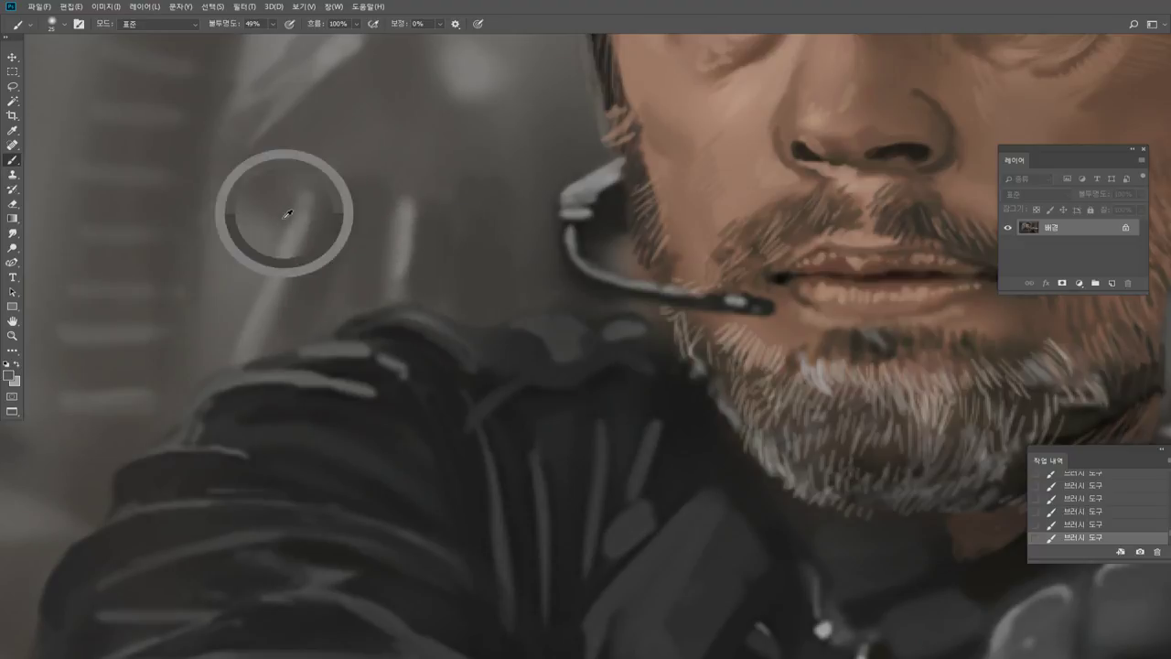
alt+click(320, 257)
drag(239, 224, 220, 329)
mouse_move(212, 286)
mouse_down()
mouse_move(224, 200)
mouse_move(231, 363)
mouse_up()
alt+click(292, 259)
drag(262, 229, 220, 339)
key(ctrl+z)
Soften the background figure inside the arch with a sampled dark grey and a much larger brush at 49% opacity.
double_click(12, 336)
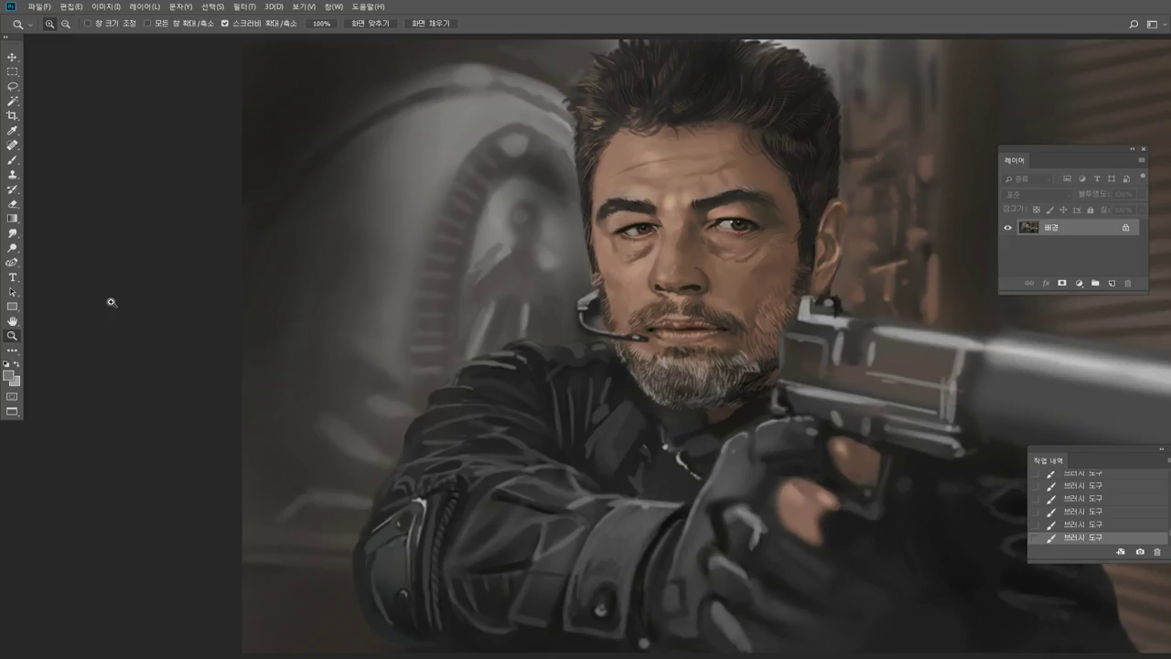
alt+click(642, 275)
click(631, 285)
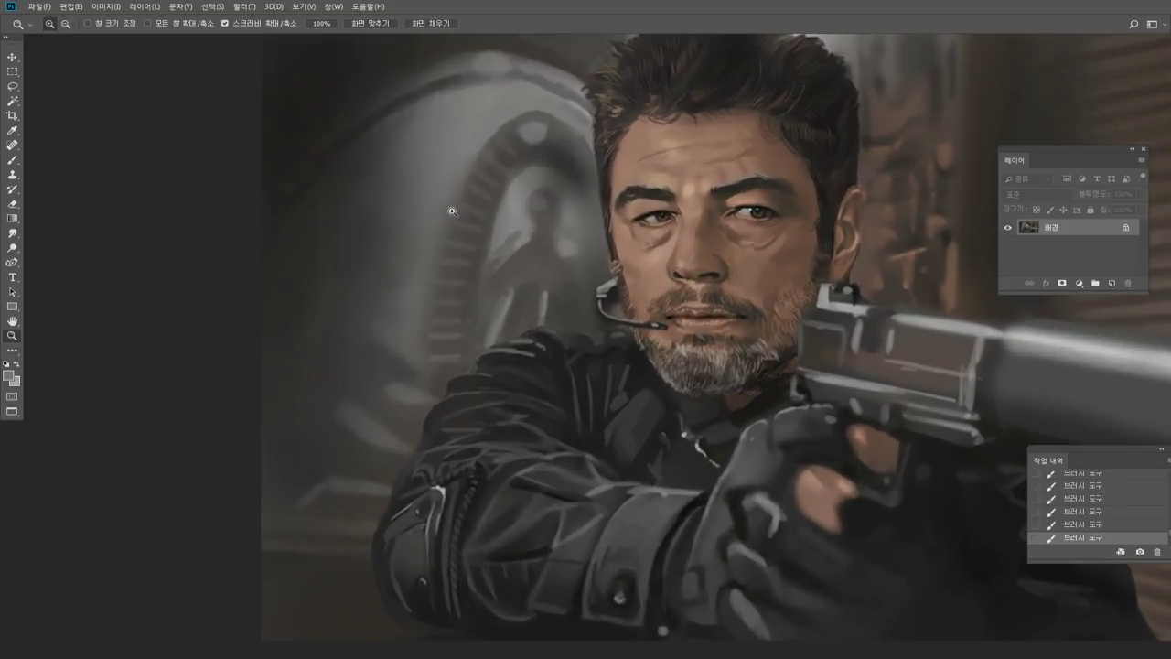
click(13, 161)
alt+click(550, 261)
alt+click(564, 278)
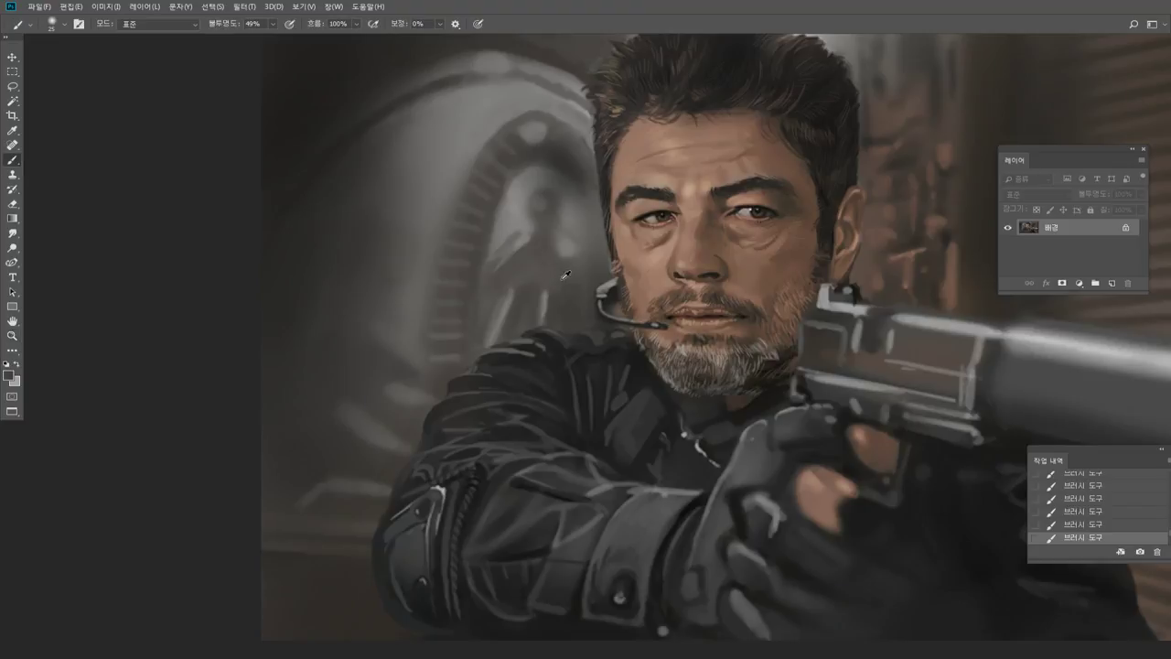
key(bracketright)
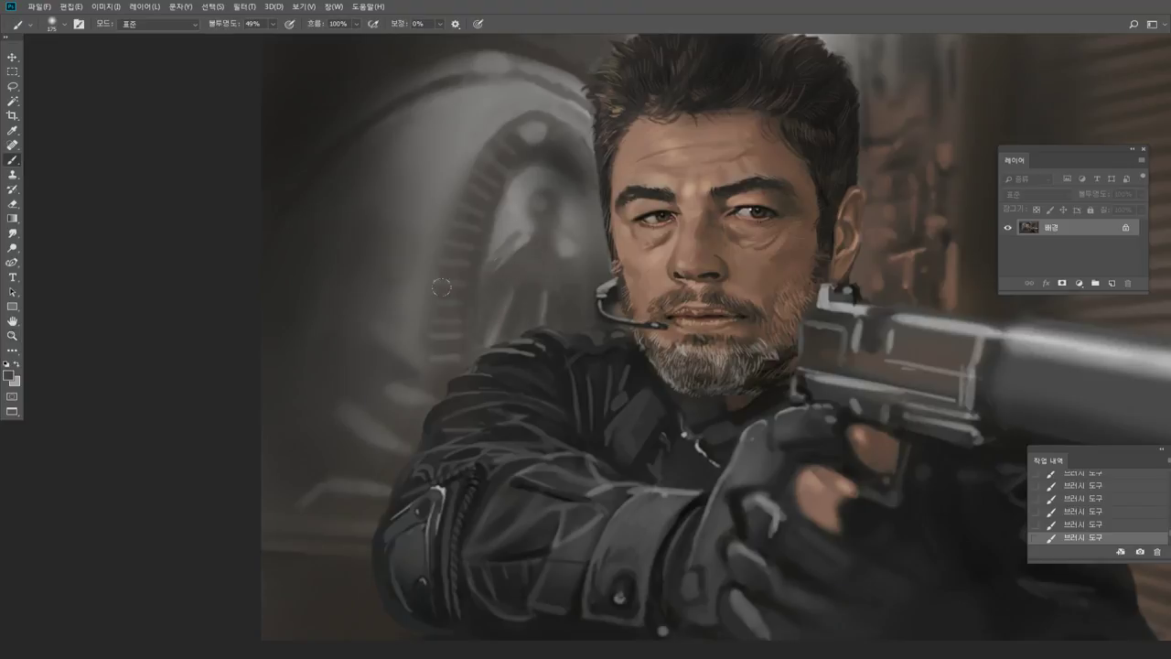
drag(527, 221, 498, 251)
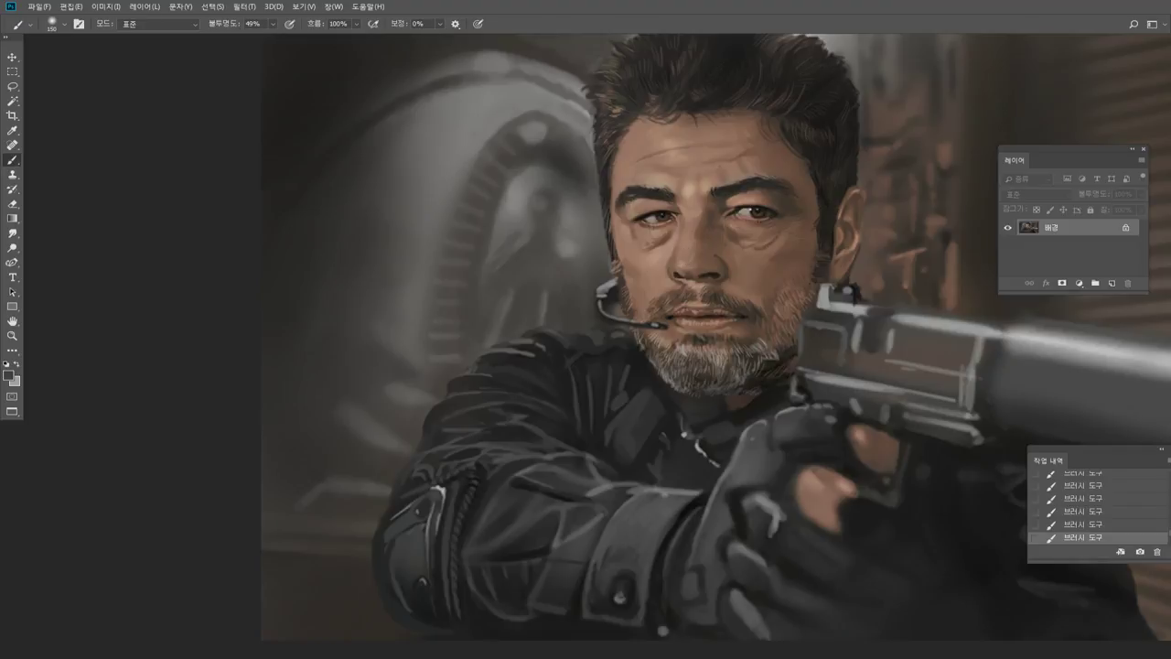
Burn the gloved hand and the jacket cuff in the midtones at 67% exposure with a size 200 brush.
right_click(11, 247)
click(64, 258)
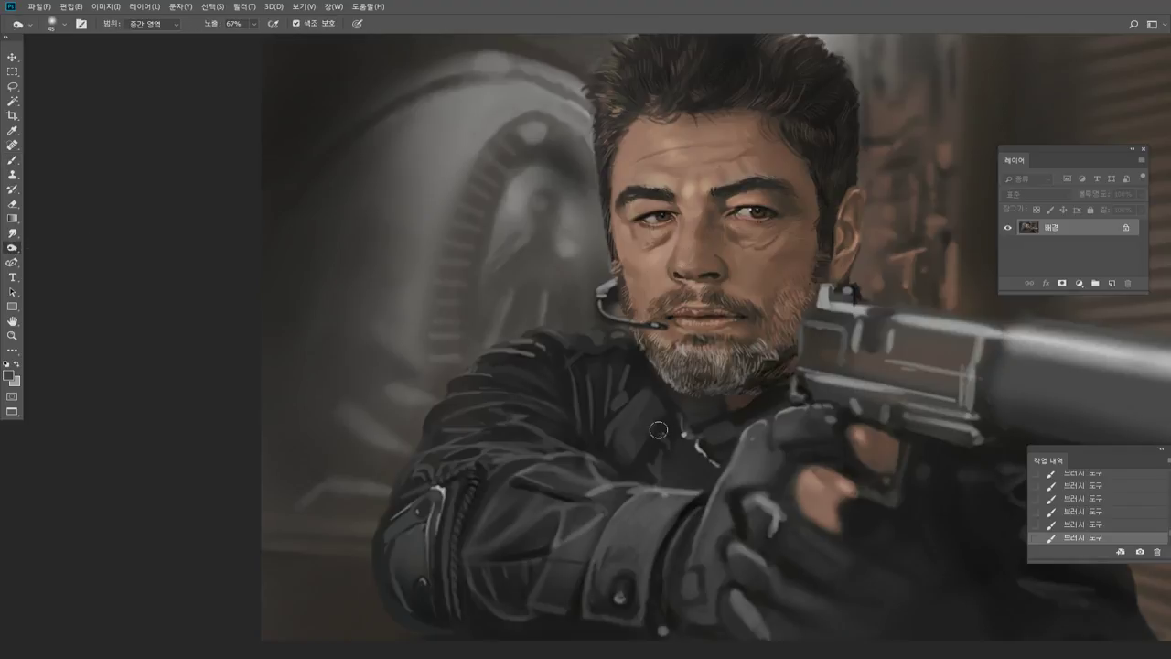
key(])
key(])
key(])
key(])
mouse_move(664, 493)
mouse_down()
mouse_move(562, 472)
mouse_move(619, 520)
mouse_move(619, 599)
mouse_up()
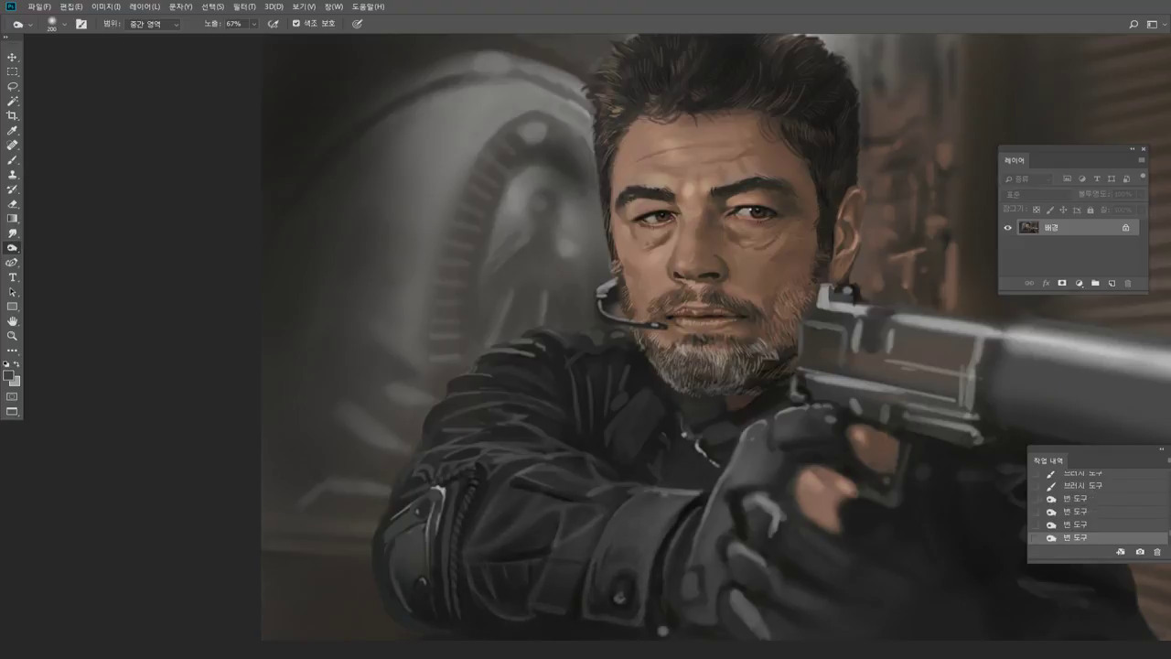
Burn the background below the elbow and the outer edge of the upper sleeve, and undo the last stroke on the glove.
drag(372, 623, 384, 615)
drag(451, 390, 417, 457)
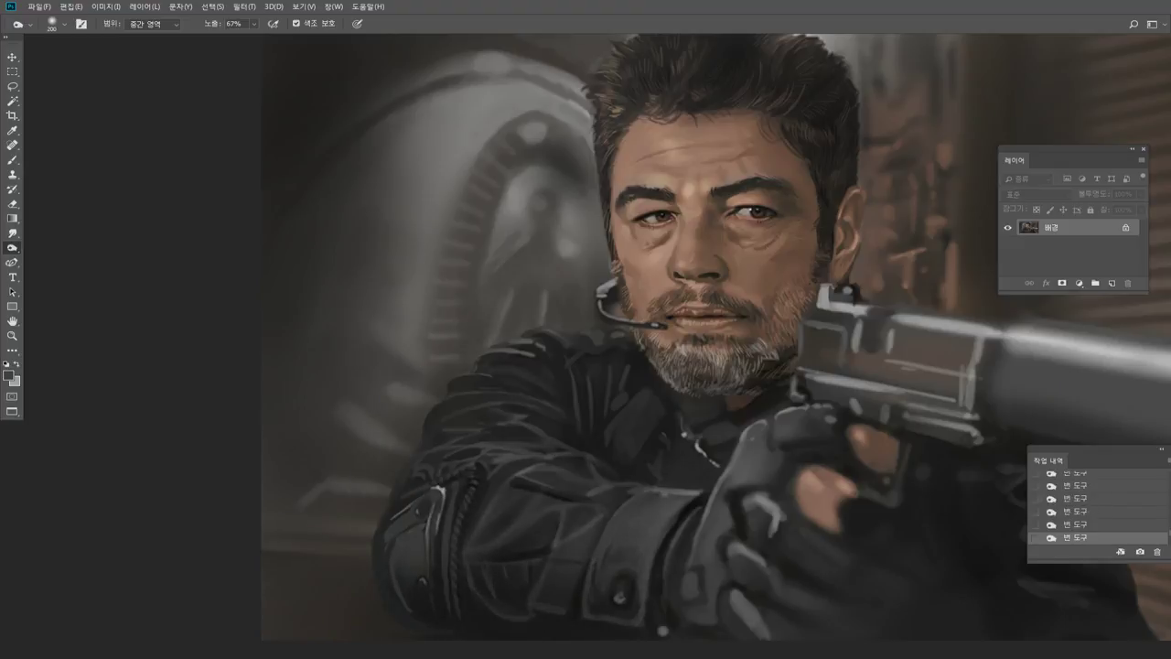
drag(837, 482, 819, 514)
key(ctrl+z)
Smudge the sleeve folds and the cuff edge with a size 30 brush at 31% strength.
double_click(9, 321)
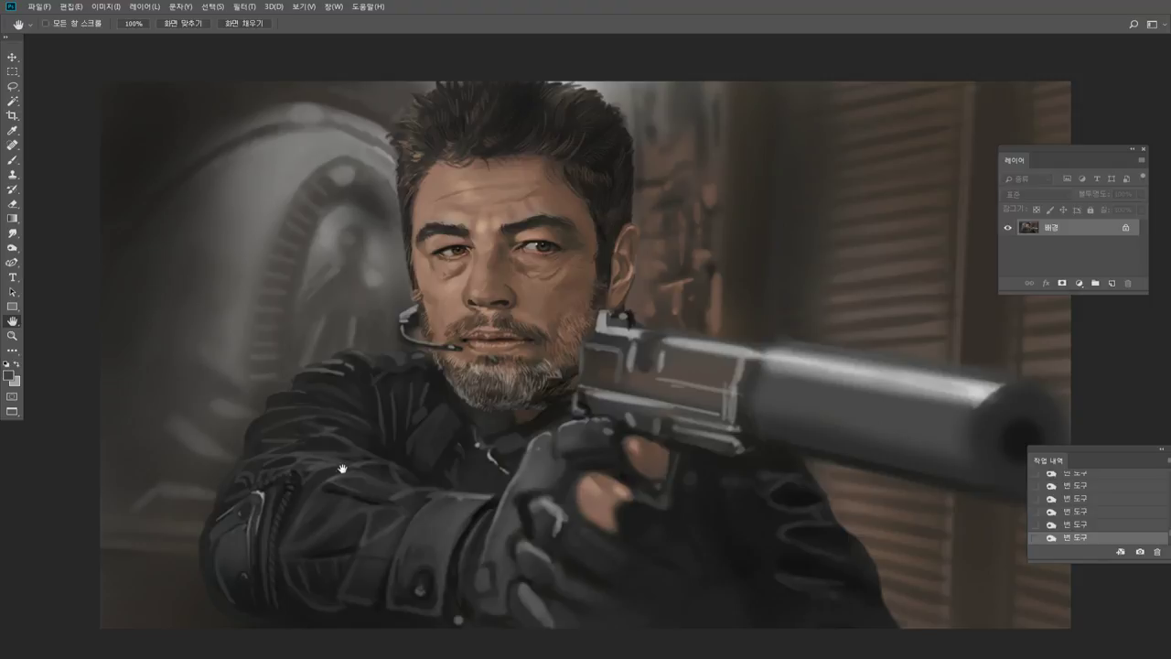
drag(419, 507, 466, 447)
click(13, 335)
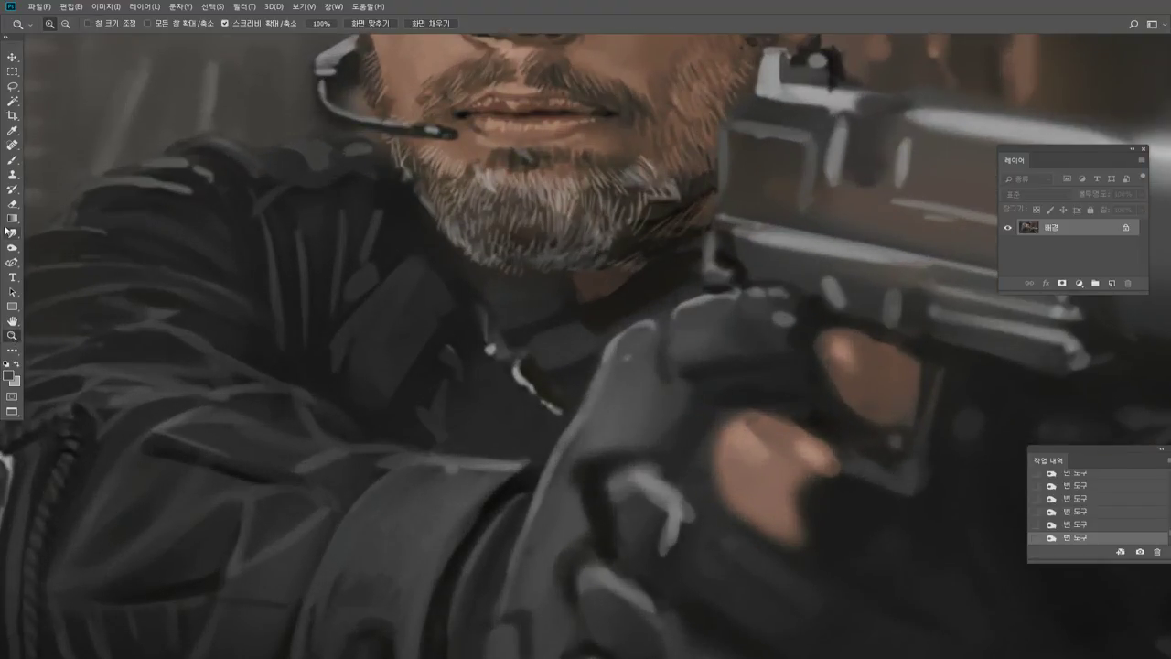
click(12, 233)
mouse_move(309, 456)
mouse_down()
mouse_move(464, 467)
mouse_move(364, 486)
mouse_move(385, 465)
mouse_up()
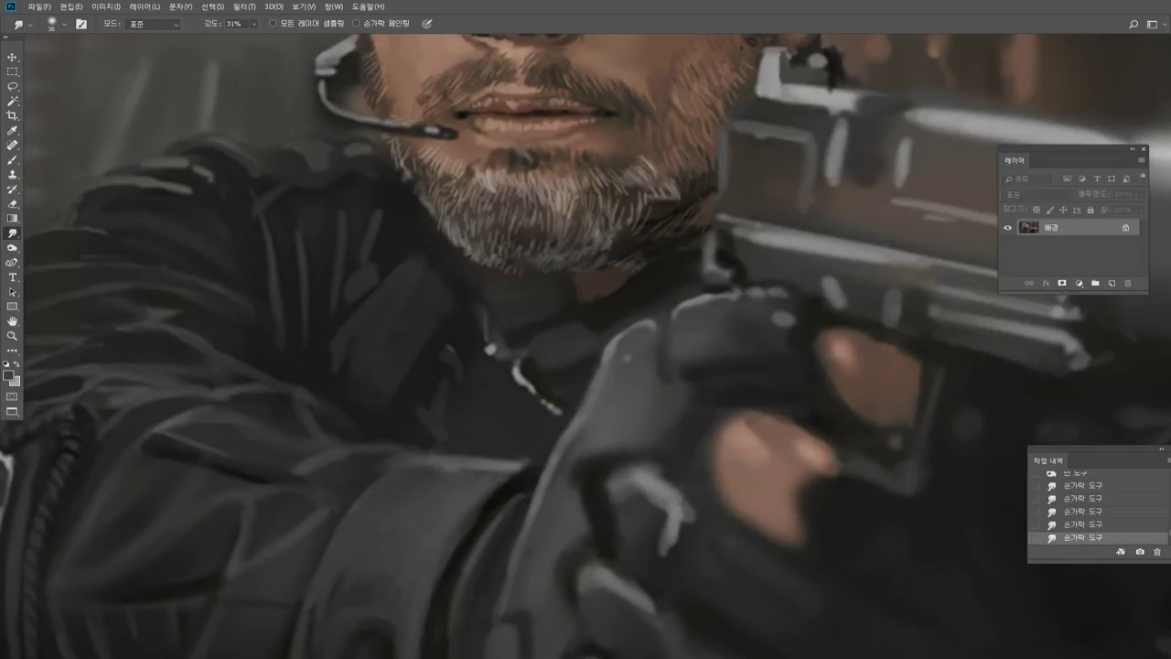
drag(528, 465, 524, 482)
Select the sampled grey tones across the whole painting with Color Range at a fuzziness of 35.
double_click(14, 338)
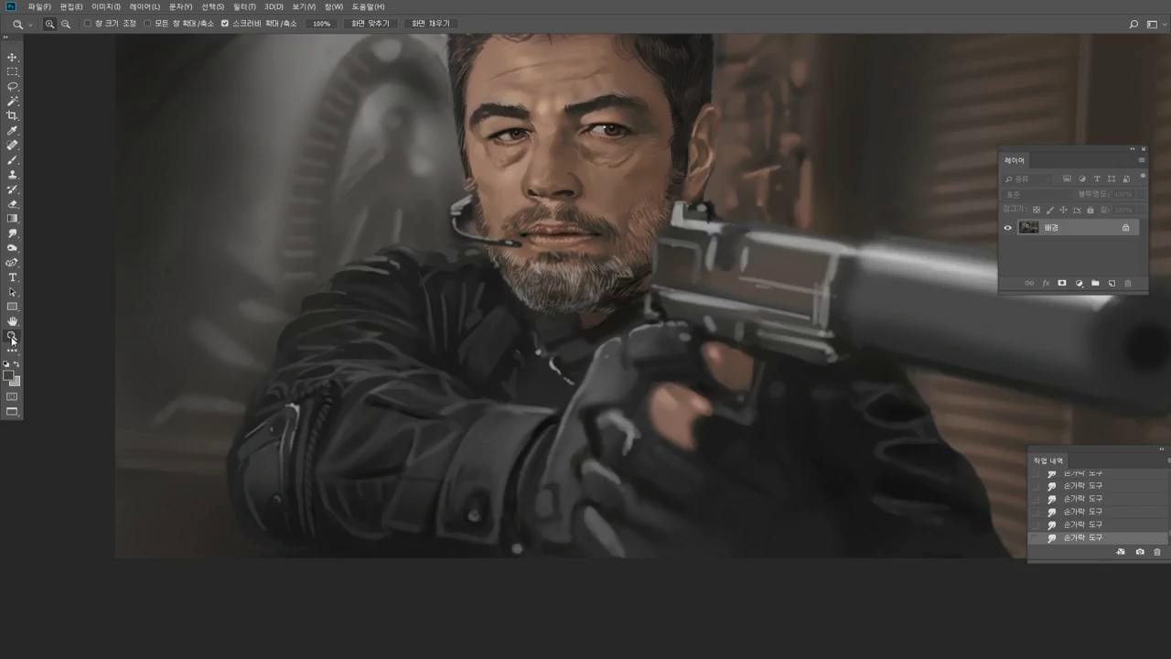
click(13, 322)
drag(450, 283, 363, 361)
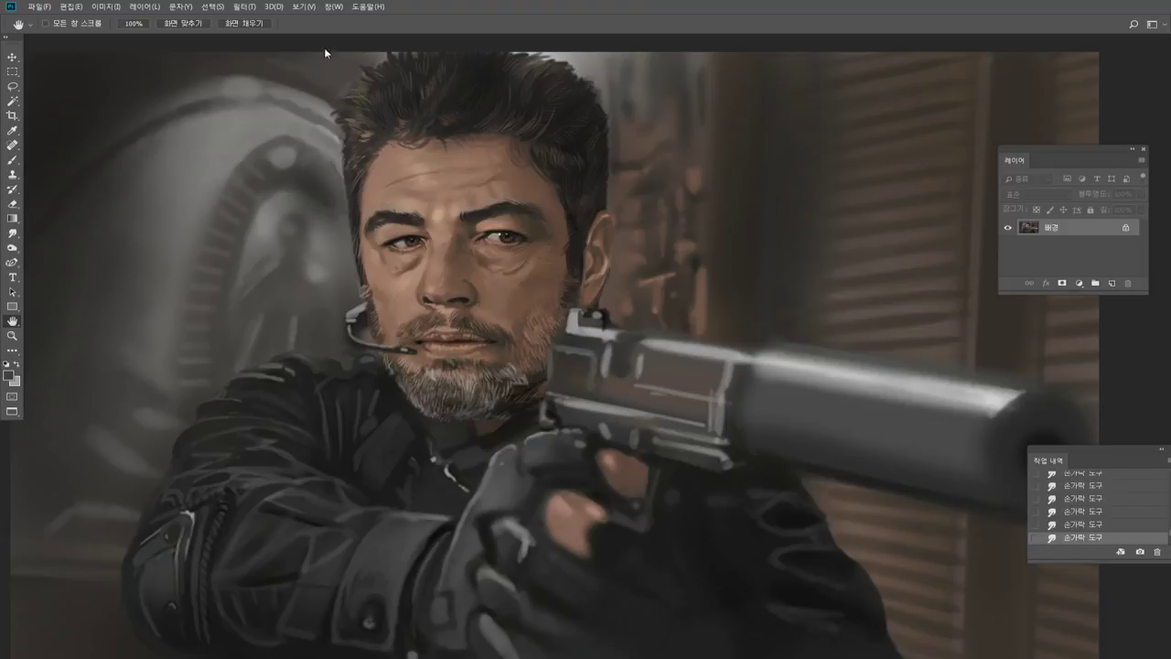
click(212, 7)
click(234, 117)
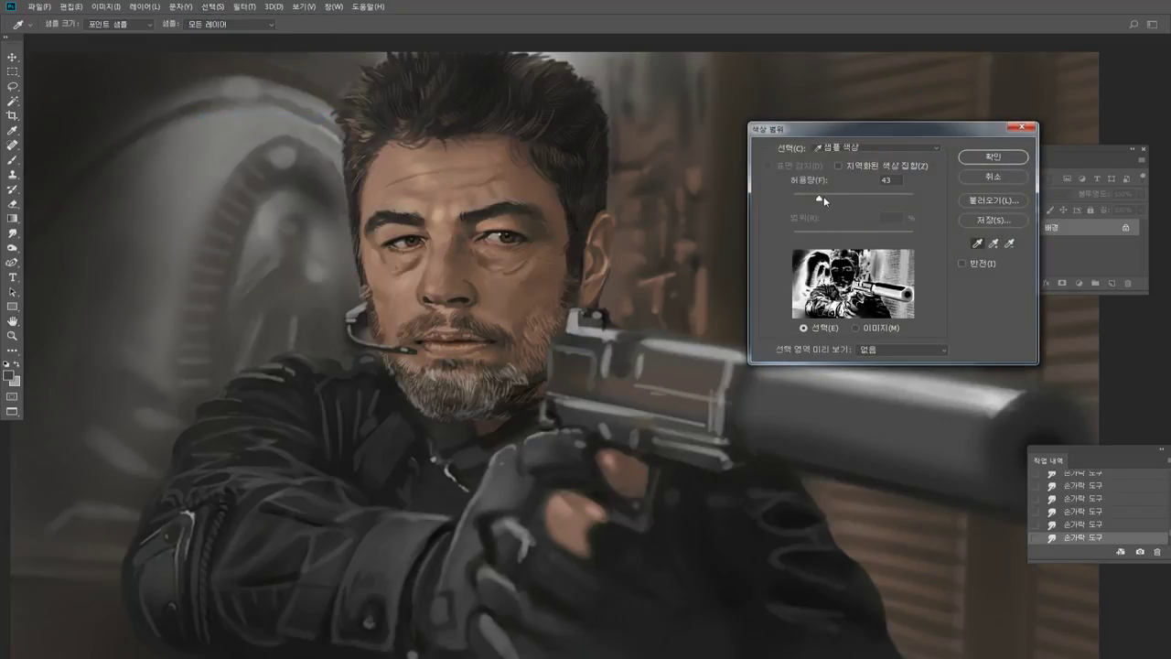
drag(823, 194, 815, 199)
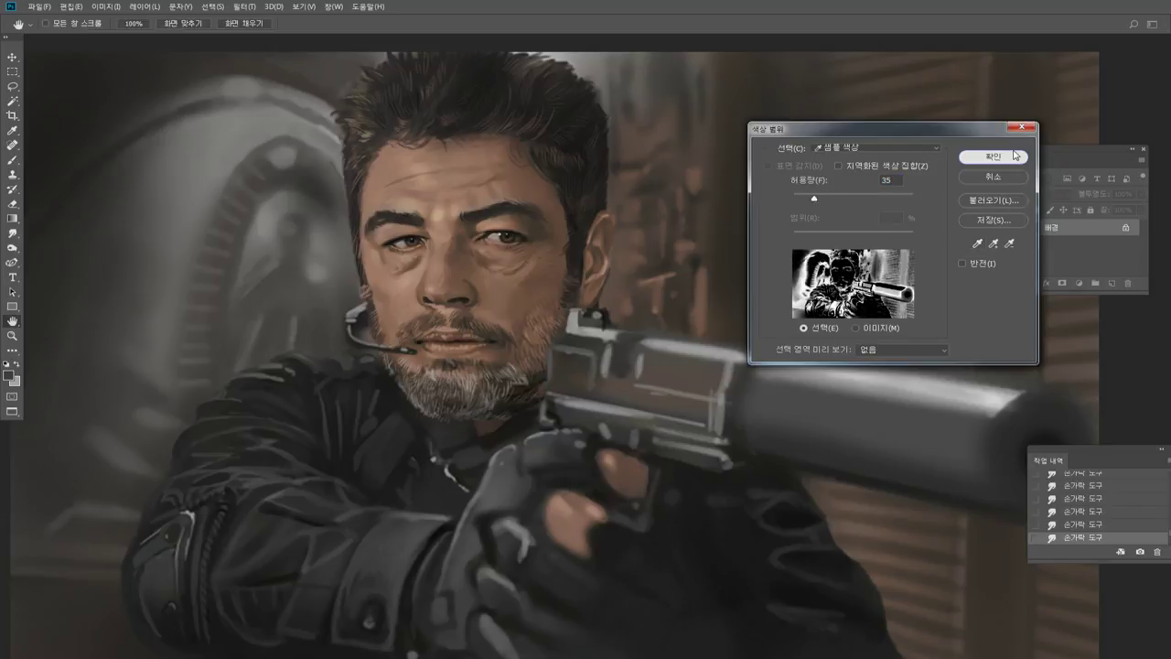
click(1023, 156)
Warm the selected midtones with Color Balance at +13 cyan-red and -10 yellow-blue, and deselect.
click(105, 6)
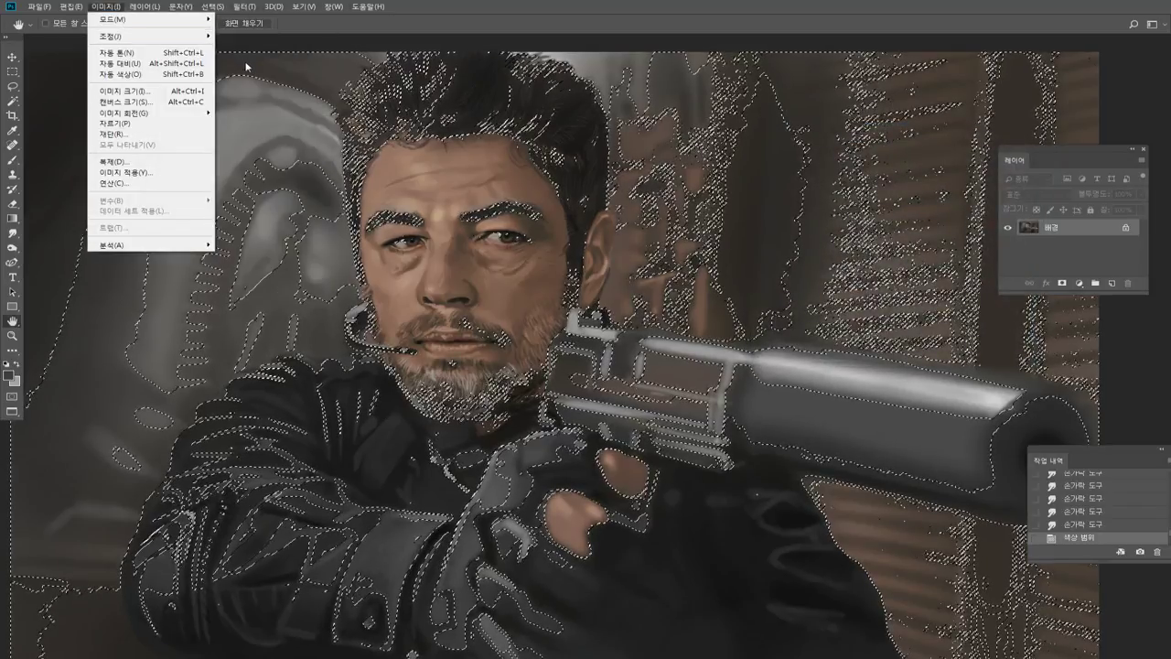
mouse_move(137, 35)
click(320, 107)
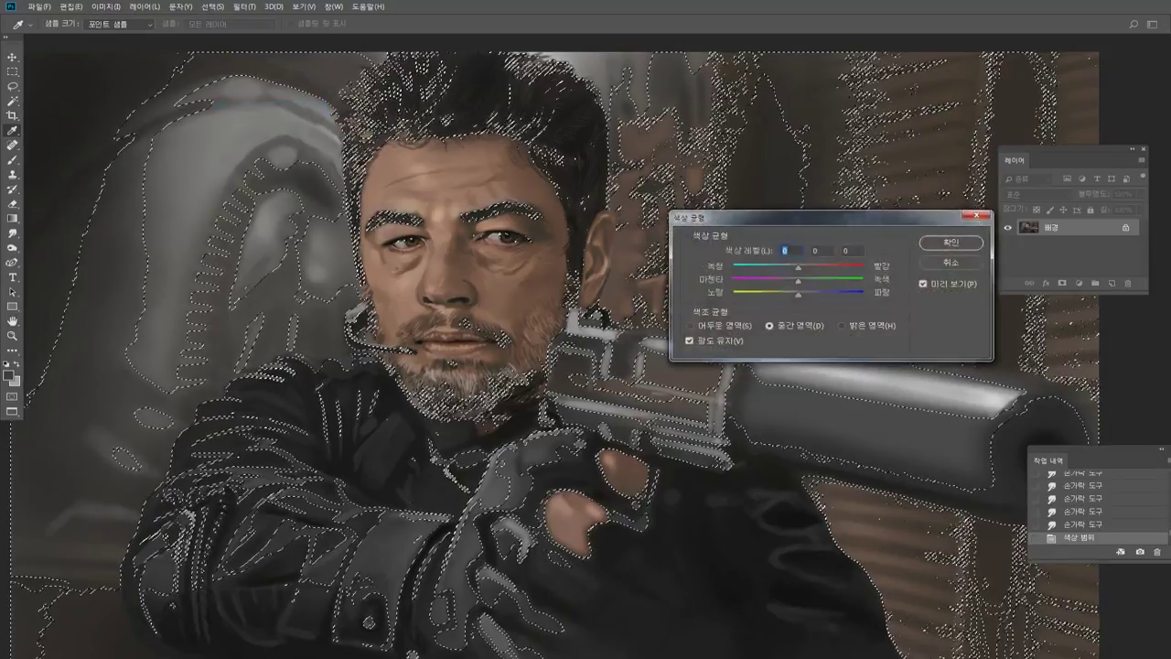
drag(799, 269, 792, 293)
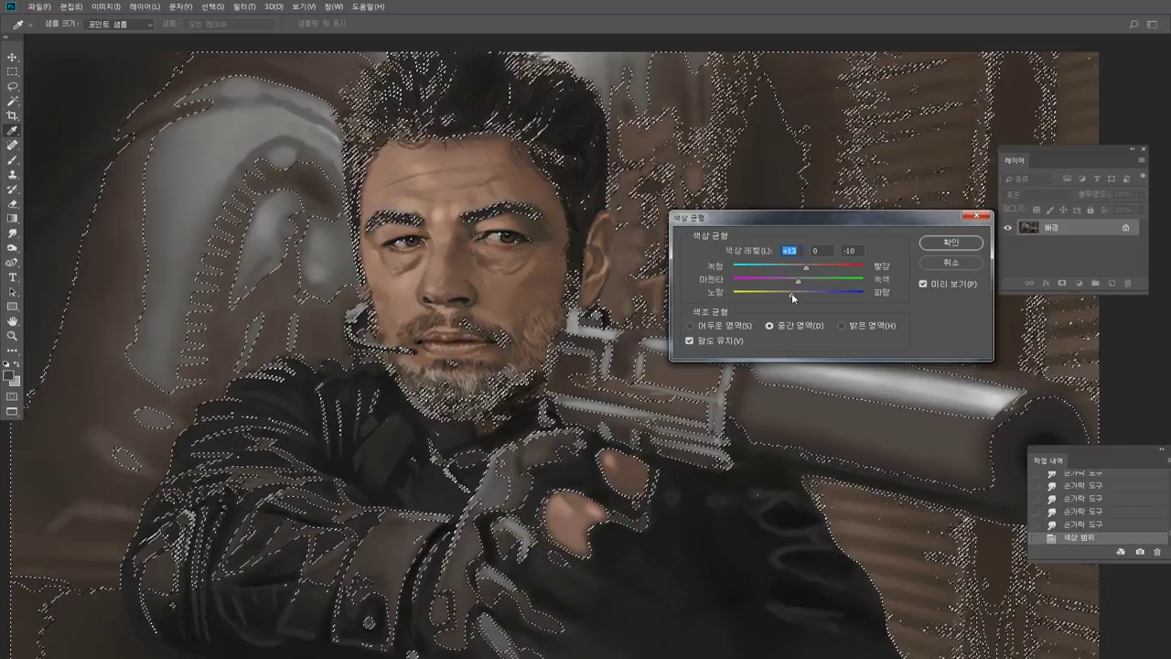
click(952, 243)
key(h)
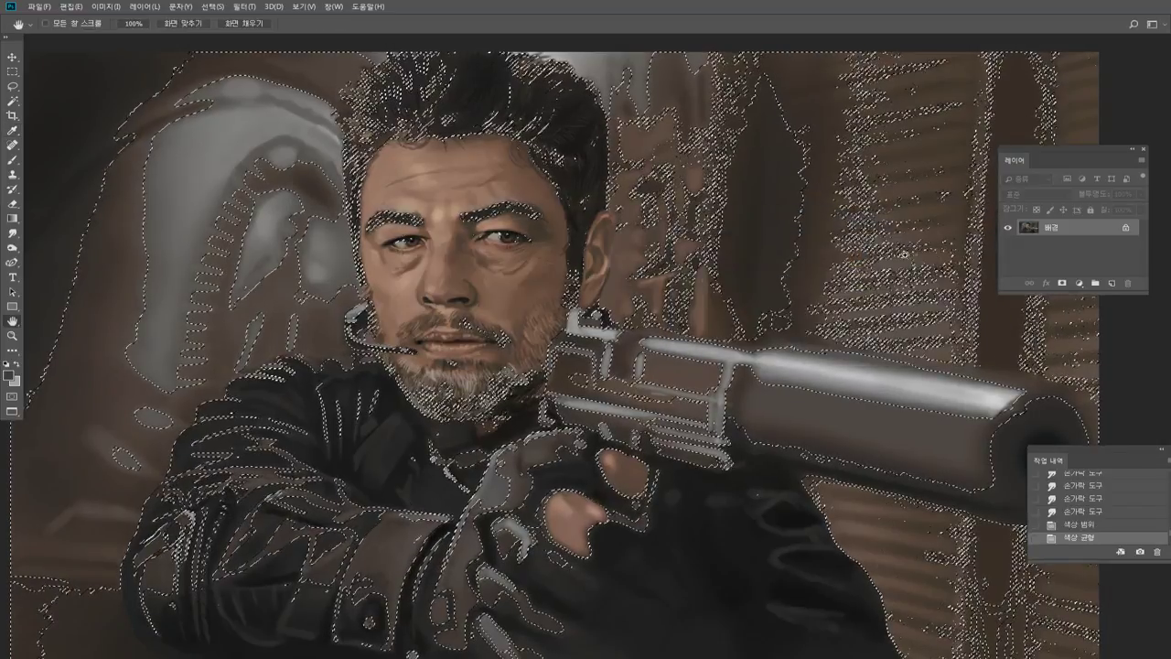
key(ctrl+d)
Select the sampled tones across the warmed painting again using Color Range at a fuzziness of 35.
alt+click(711, 289)
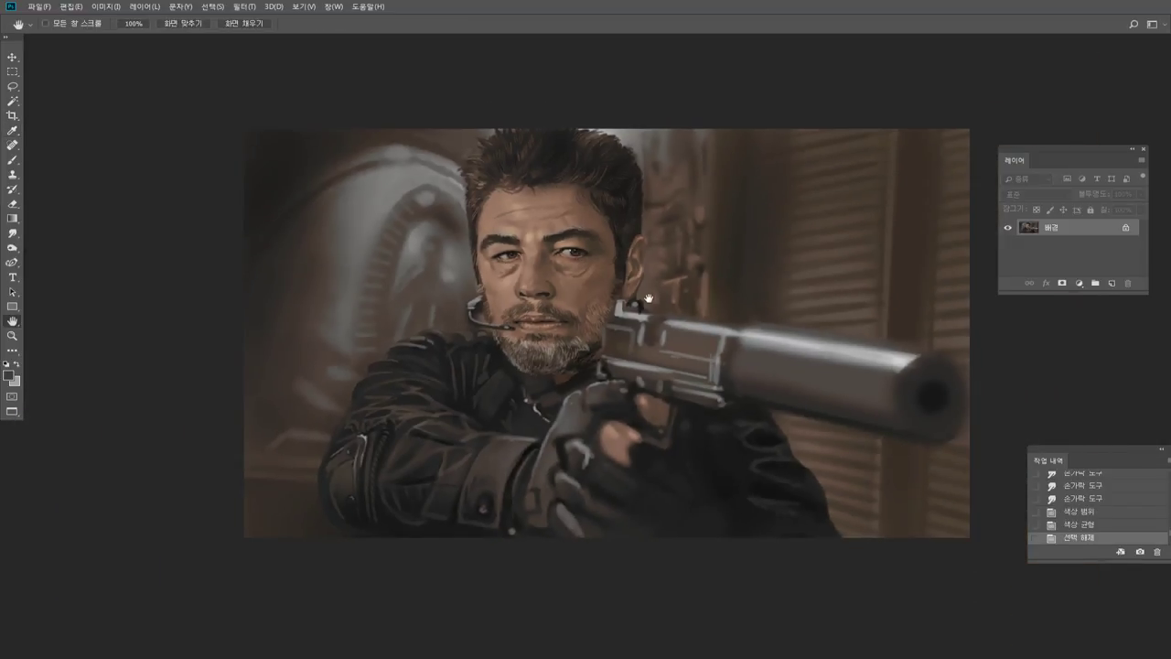
click(212, 7)
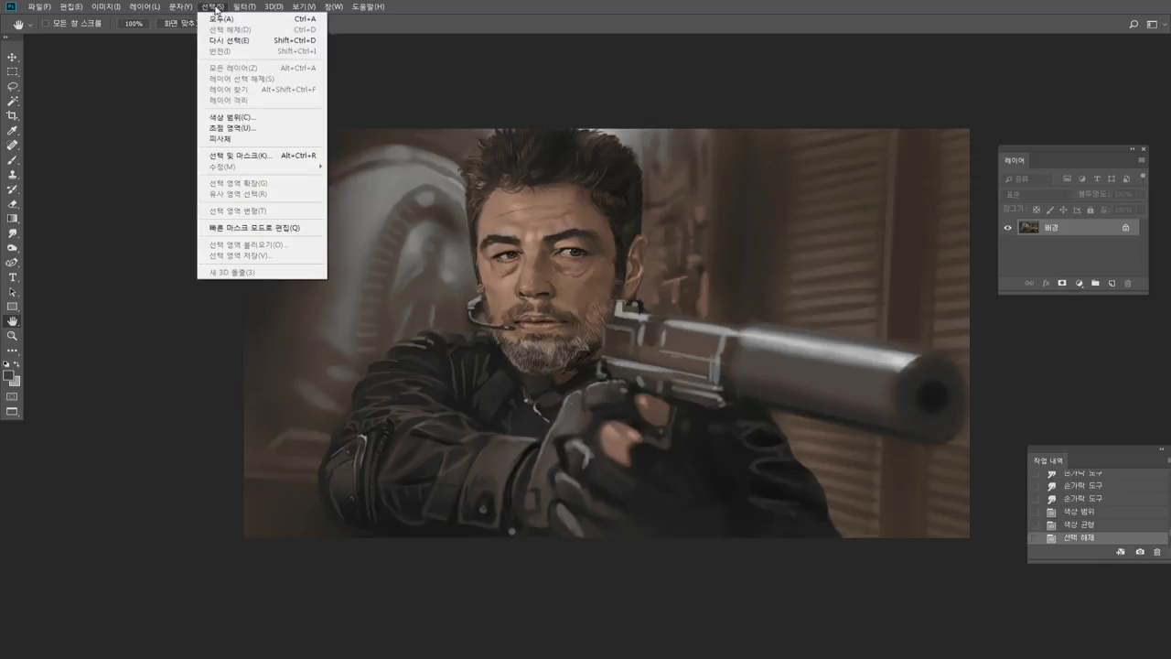
click(243, 118)
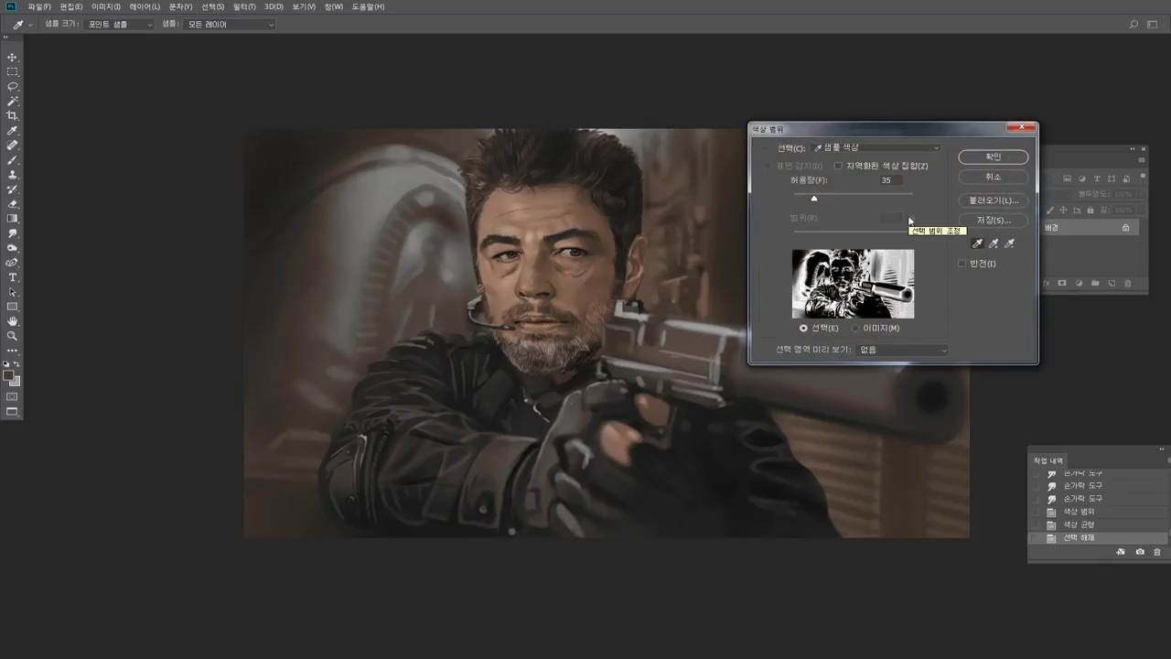
click(993, 156)
key(h)
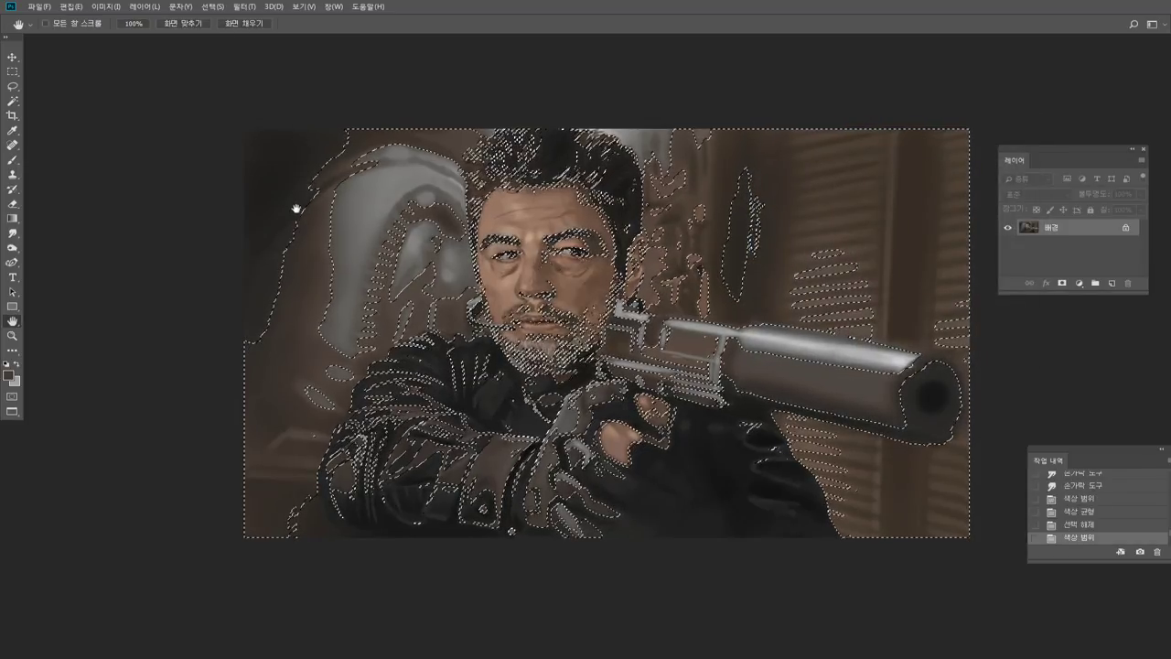
Subtract the head and the background from the selection with the Lasso, keeping the jacket, gloves and silencer selected.
click(13, 87)
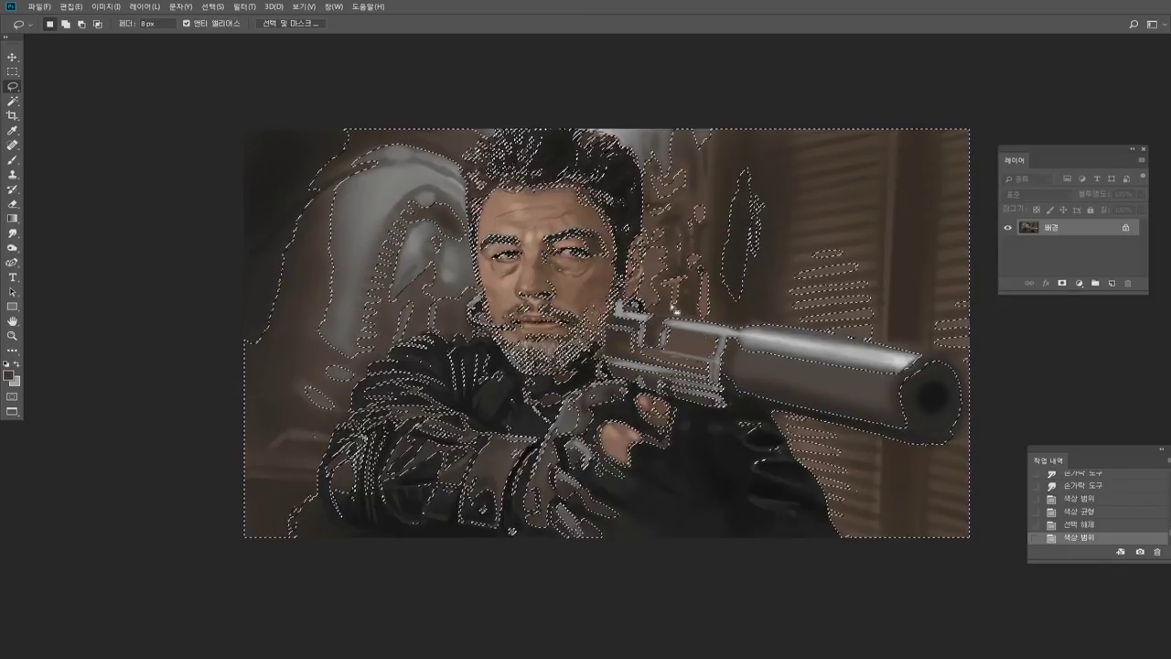
mouse_move(475, 95)
mouse_down()
mouse_move(462, 325)
mouse_move(590, 393)
mouse_move(709, 421)
mouse_move(737, 338)
mouse_move(855, 139)
mouse_move(446, 187)
mouse_up()
mouse_move(376, 104)
mouse_down()
mouse_move(233, 221)
mouse_move(465, 143)
mouse_up()
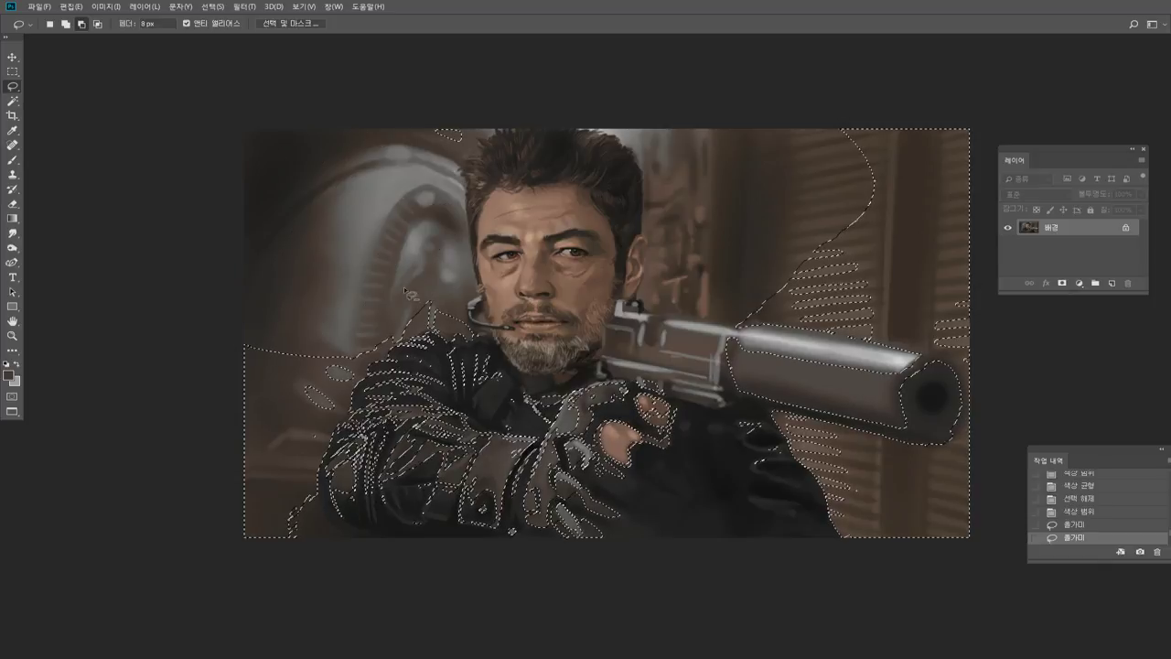
drag(409, 290, 459, 346)
mouse_move(293, 282)
mouse_down()
mouse_move(242, 399)
mouse_move(326, 512)
mouse_move(332, 450)
mouse_up()
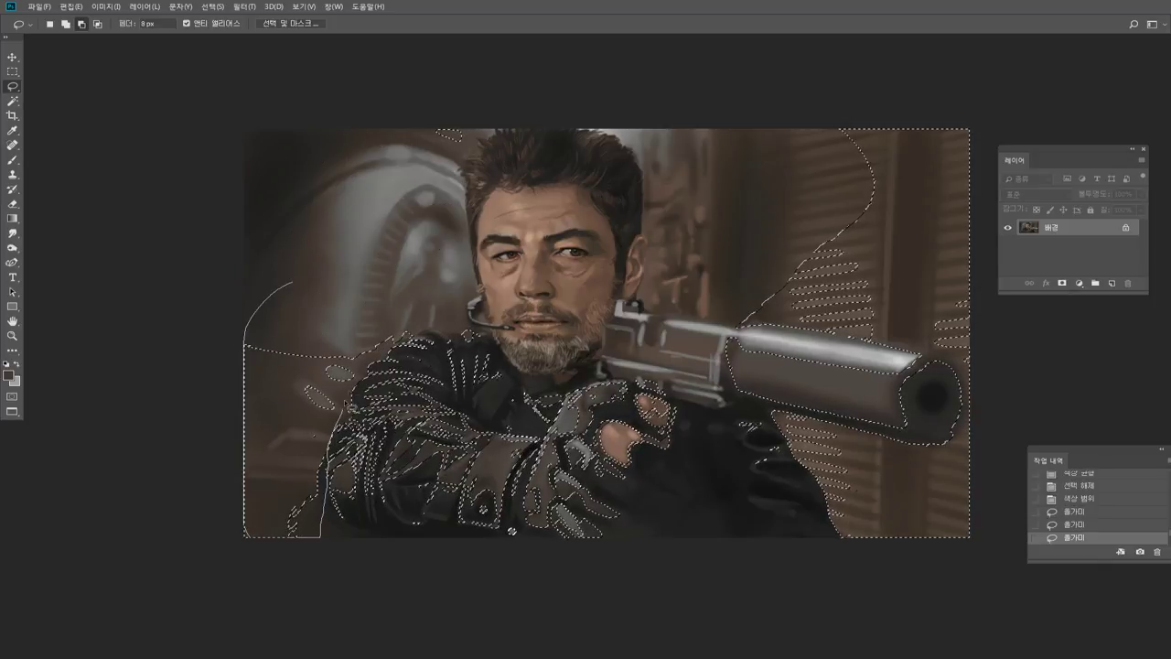
drag(424, 302, 426, 304)
mouse_move(712, 295)
mouse_down()
mouse_move(787, 328)
mouse_move(984, 376)
mouse_move(663, 192)
mouse_move(707, 285)
mouse_up()
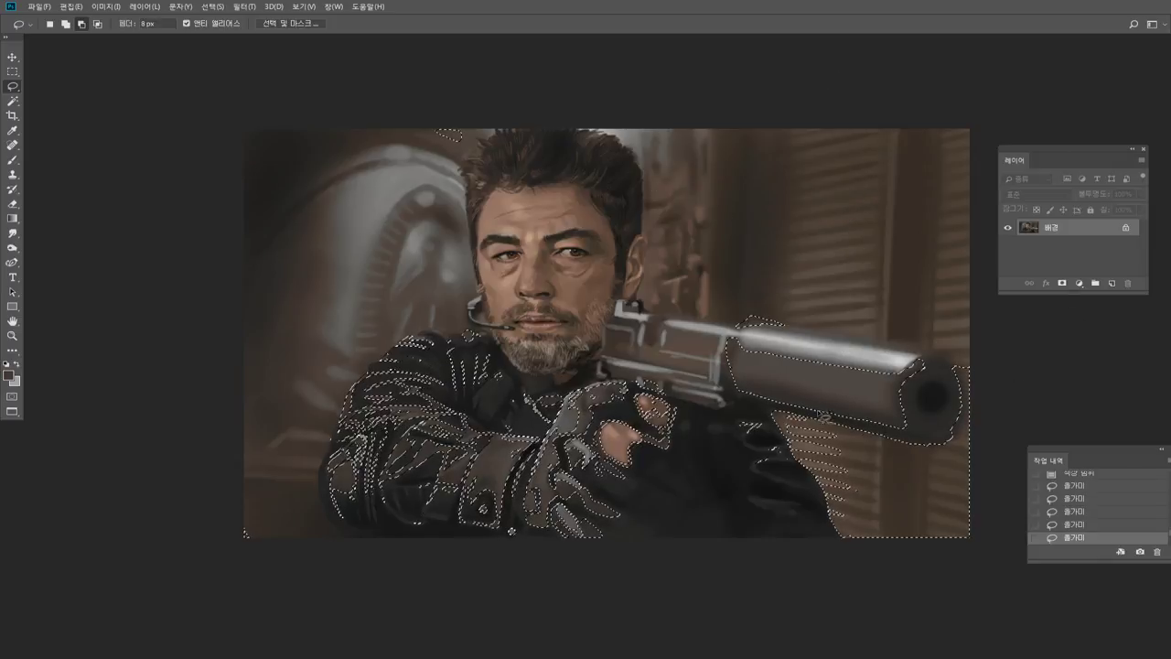
mouse_move(812, 399)
mouse_down()
mouse_move(1034, 559)
mouse_move(971, 423)
mouse_up()
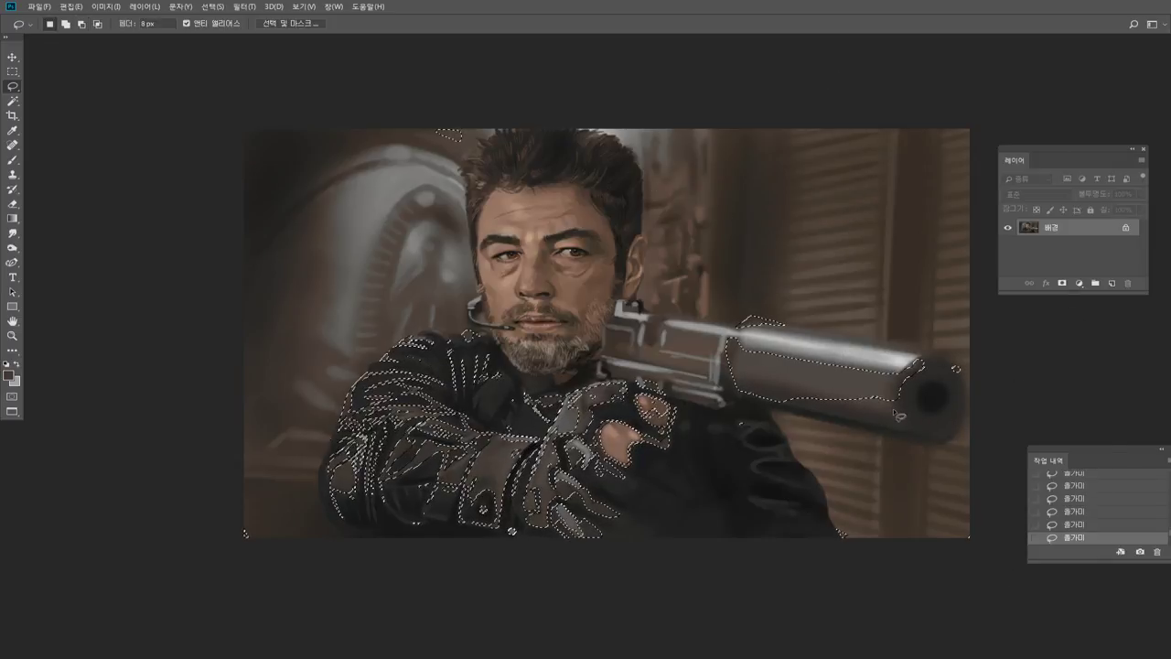
mouse_move(760, 409)
mouse_down()
mouse_move(754, 468)
mouse_move(1047, 540)
mouse_move(1012, 356)
mouse_move(948, 426)
mouse_move(874, 430)
mouse_move(761, 410)
mouse_up()
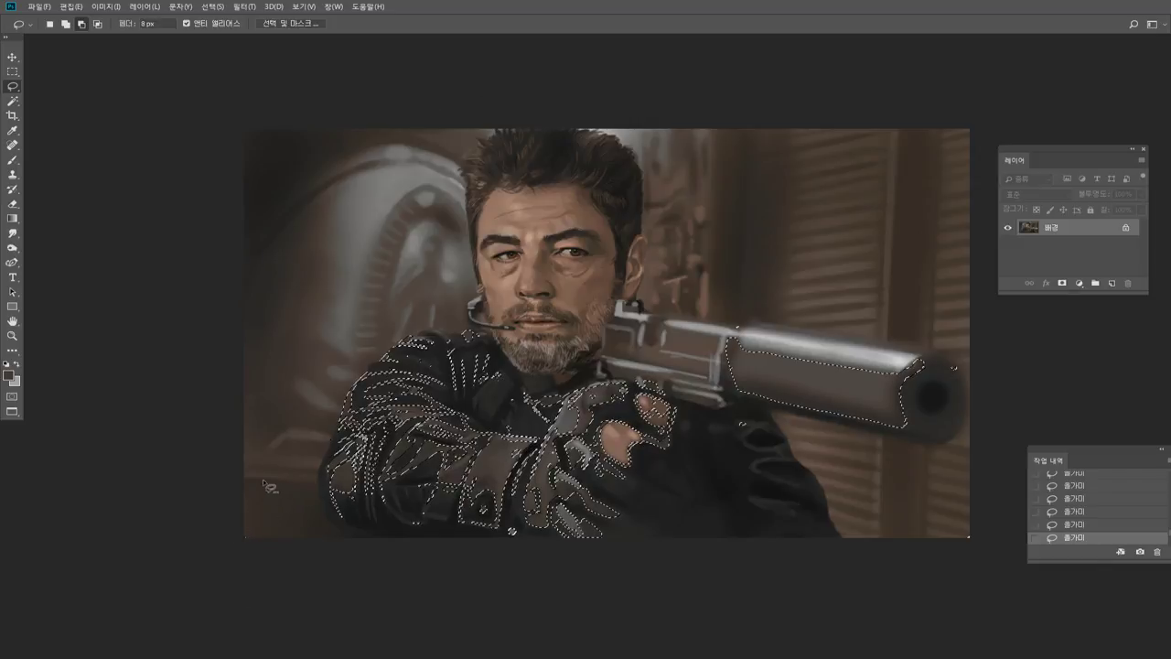
Cool the midtones of the selected jacket, gloves and silencer with Color Balance at -19 cyan-red, and deselect.
click(105, 7)
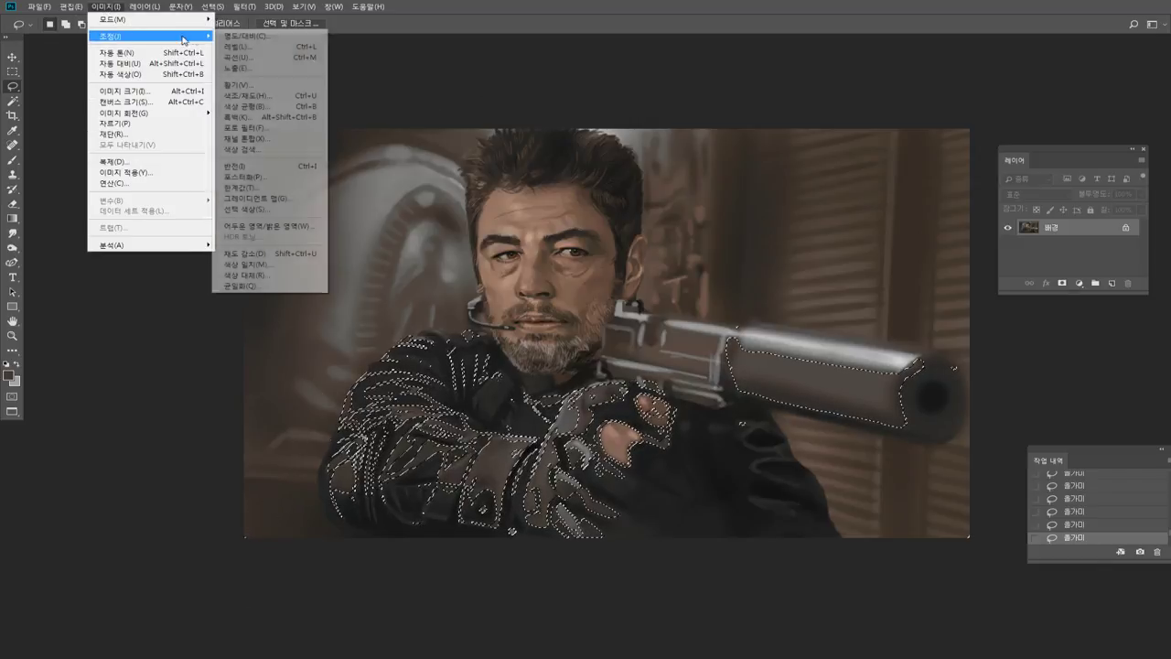
mouse_move(201, 37)
click(267, 110)
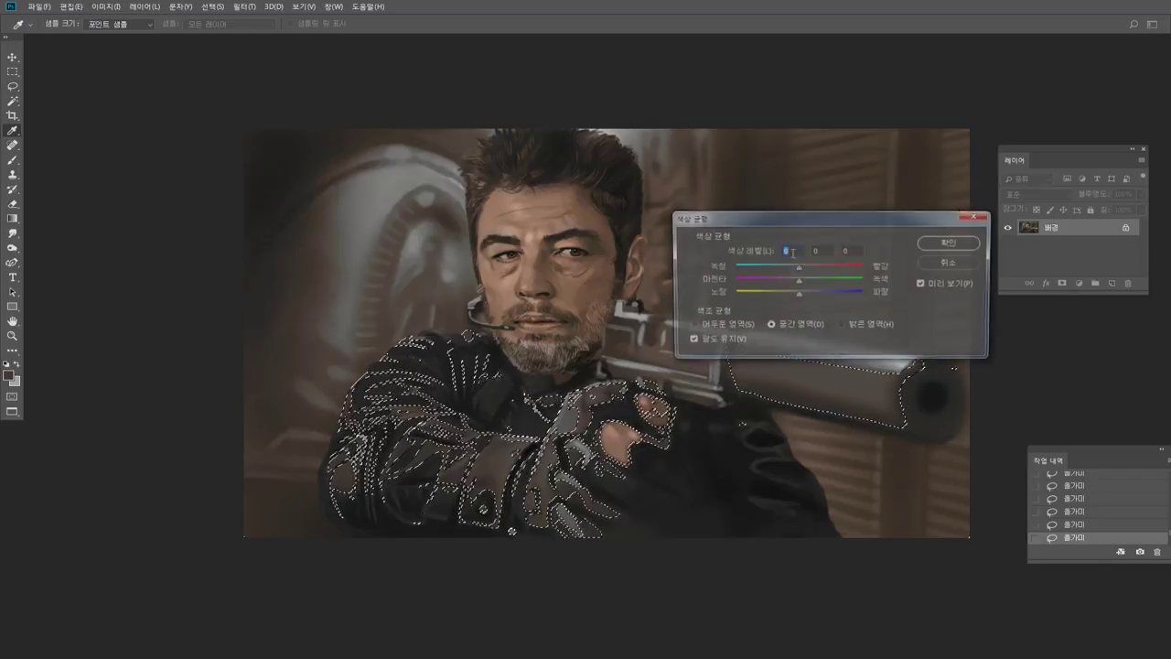
drag(793, 269, 786, 270)
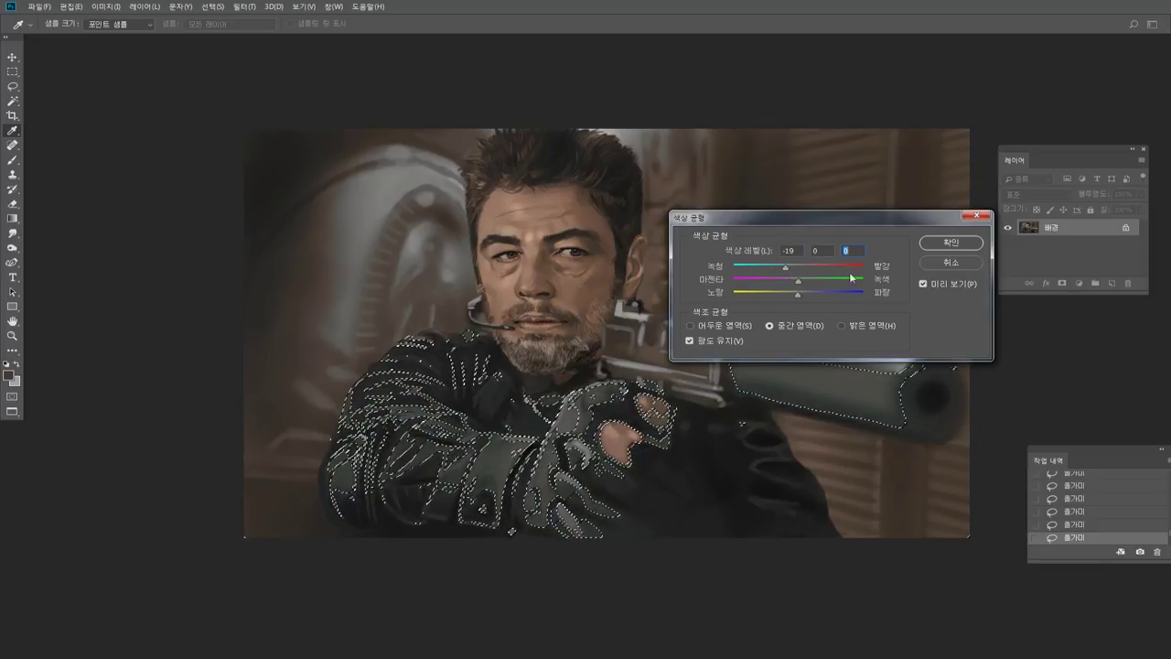
click(948, 243)
key(ctrl+d)
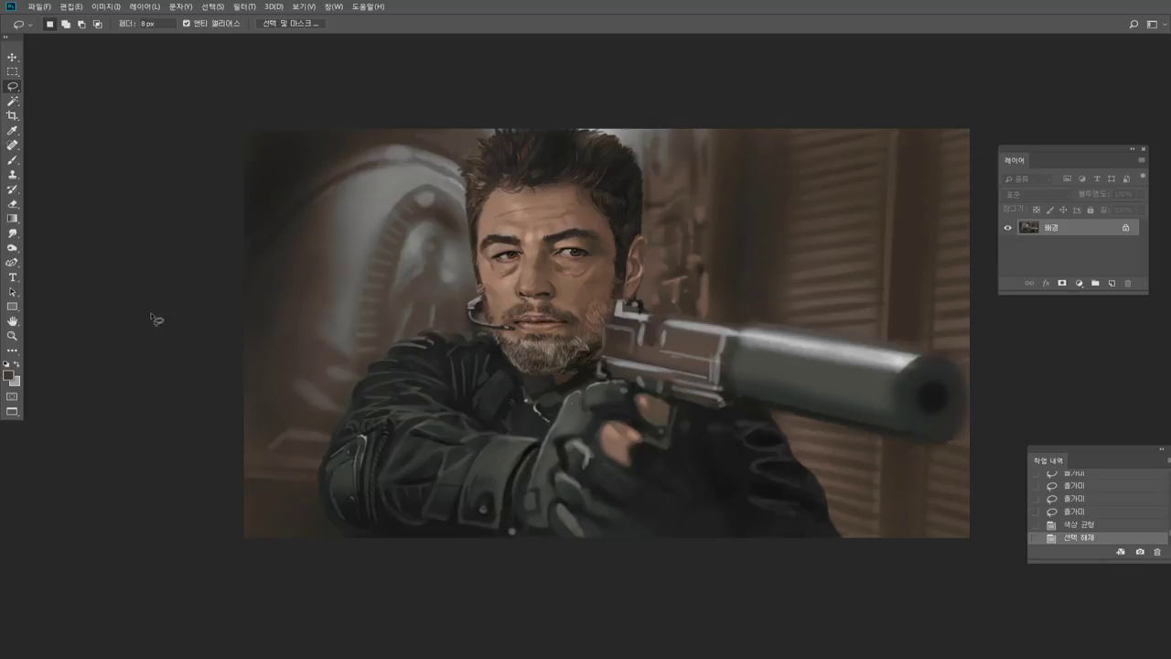
Darken the rim around the silencer's muzzle with near-black brush strokes at 29% opacity.
click(12, 335)
click(842, 318)
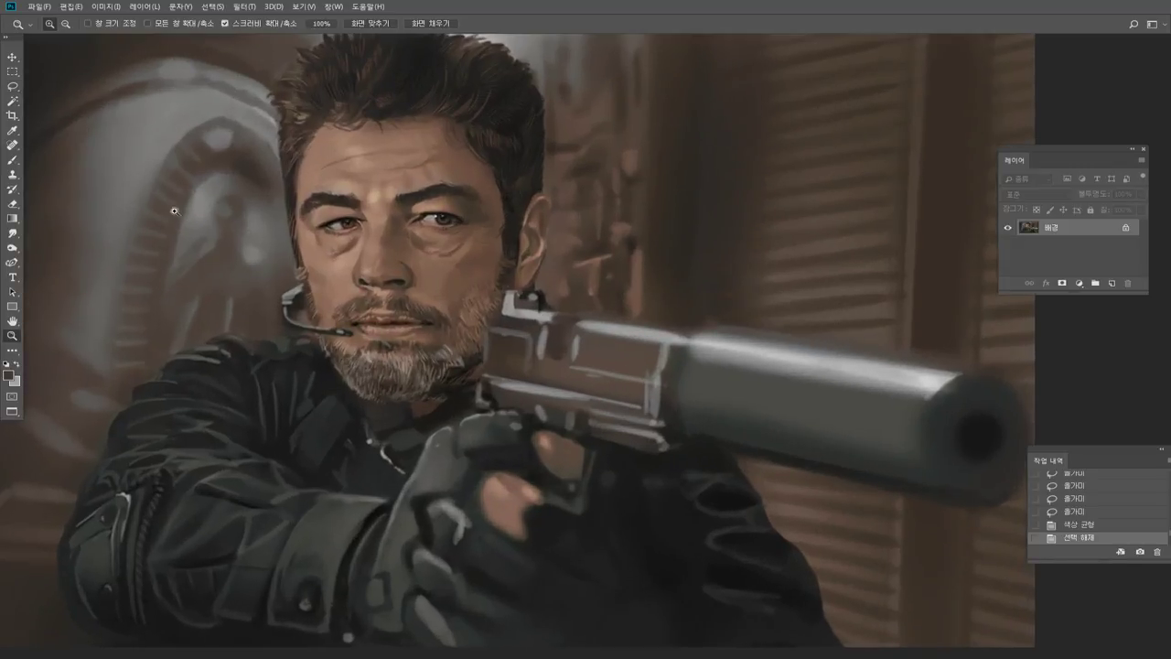
click(12, 160)
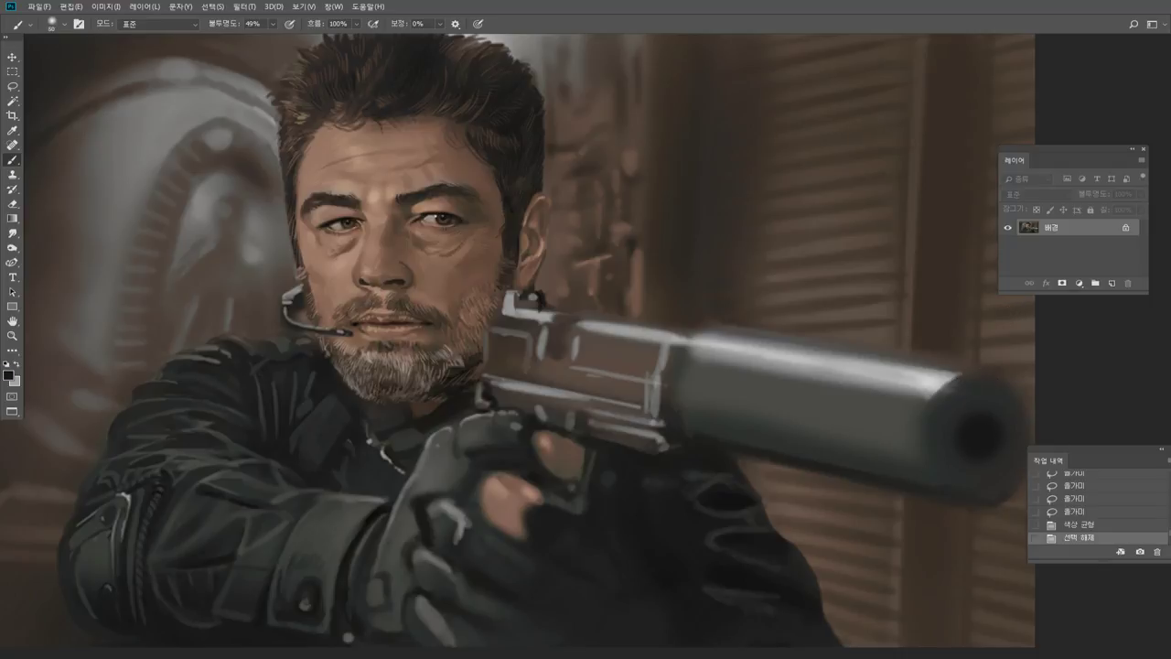
drag(939, 383, 951, 451)
key(ctrl+z)
drag(273, 39, 261, 39)
mouse_move(940, 382)
mouse_down()
mouse_move(927, 432)
mouse_move(941, 477)
mouse_up()
drag(962, 385, 952, 379)
mouse_move(959, 378)
mouse_down()
mouse_move(935, 401)
mouse_move(940, 388)
mouse_up()
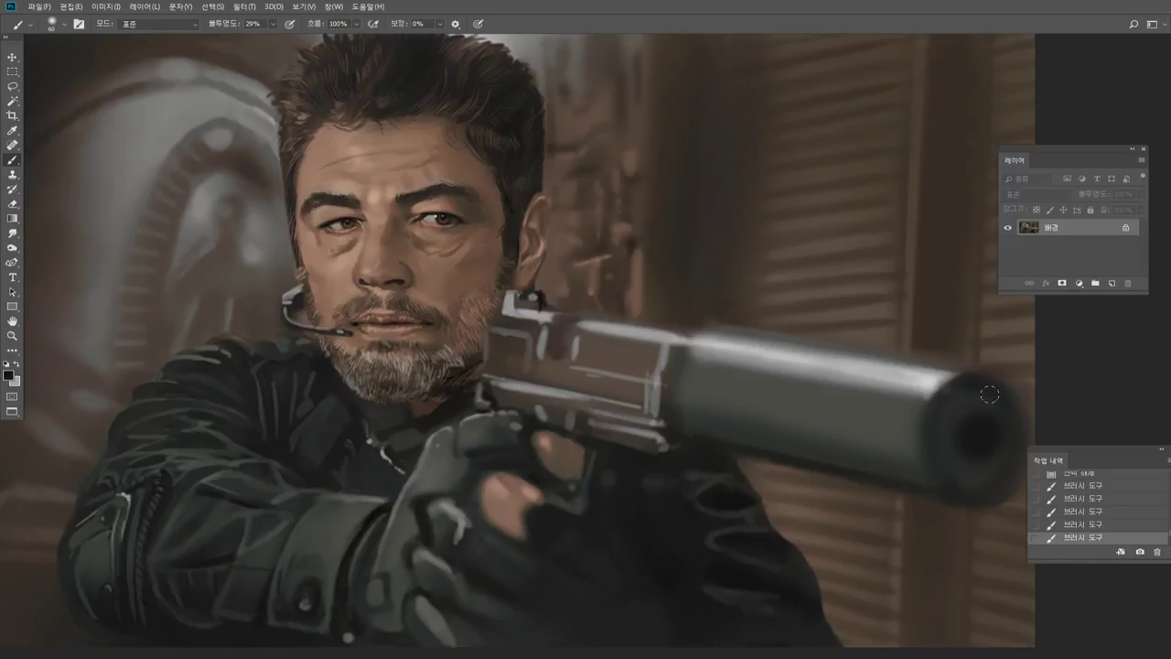
drag(991, 492, 1006, 478)
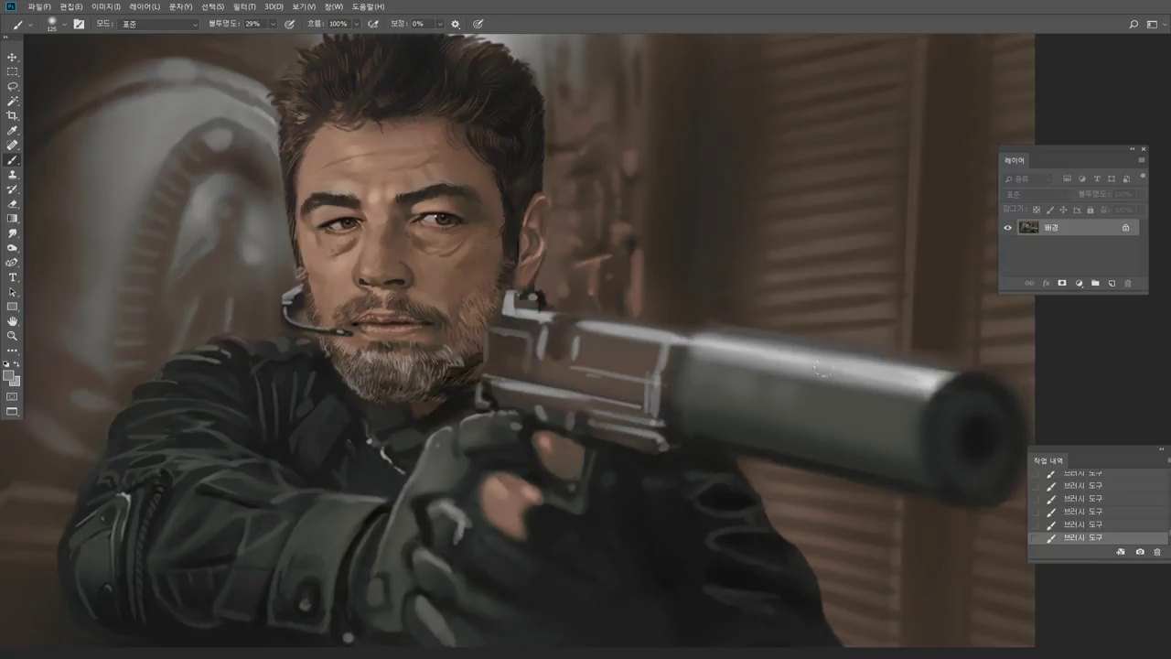
Dab a row of soft light spots along the silencer's body in sampled greys with a size 125 brush at 29% opacity.
alt+click(811, 363)
click(785, 399)
click(821, 405)
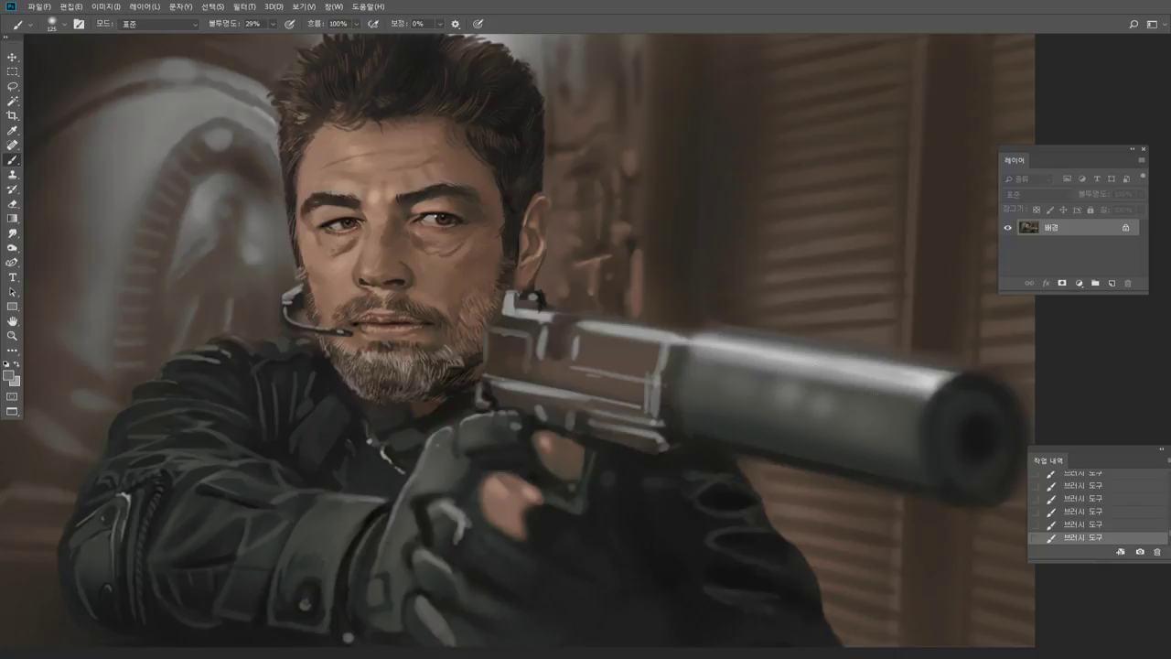
alt+click(906, 377)
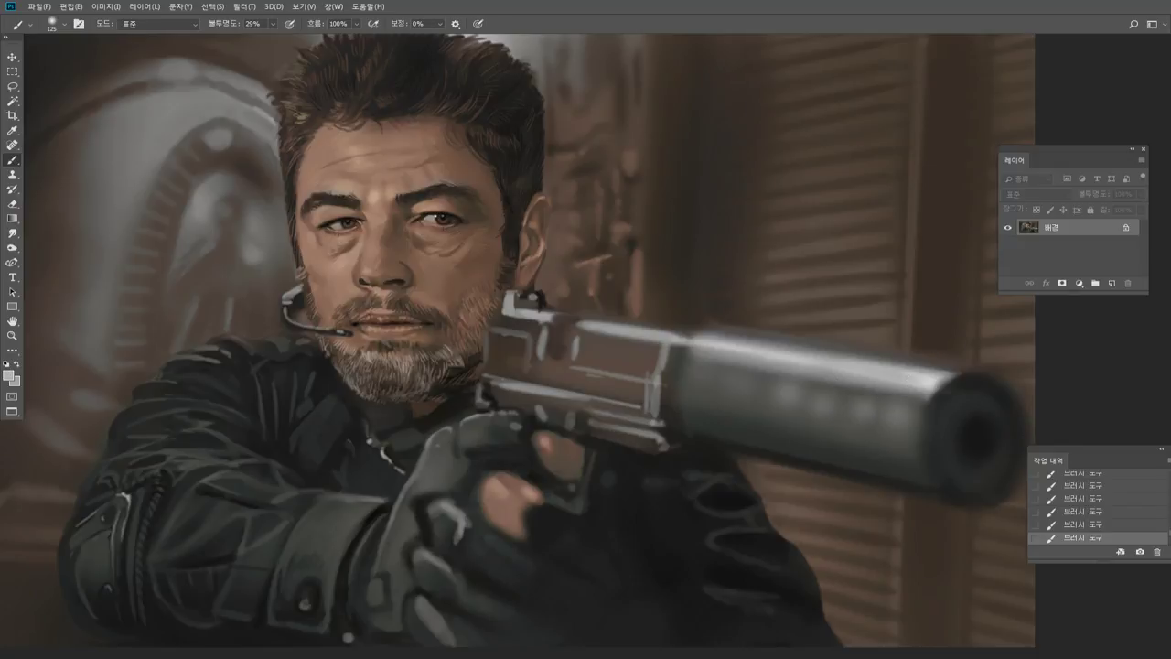
alt+click(918, 415)
Darken the recess on the pistol's slide behind the rear sight in a sampled near-black with a smaller brush.
alt+click(549, 298)
drag(560, 343, 562, 327)
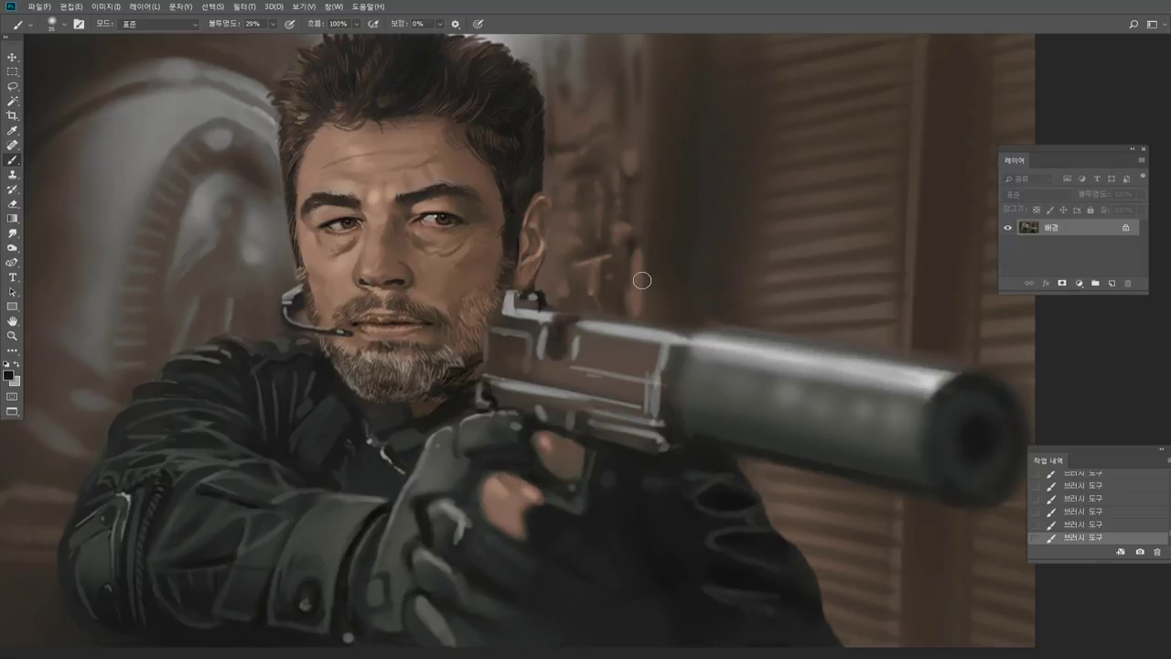
Darken the front edge of the pistol's slide where it meets the silencer in sampled tones at 29% opacity.
alt+click(612, 360)
alt+click(660, 357)
alt+click(678, 345)
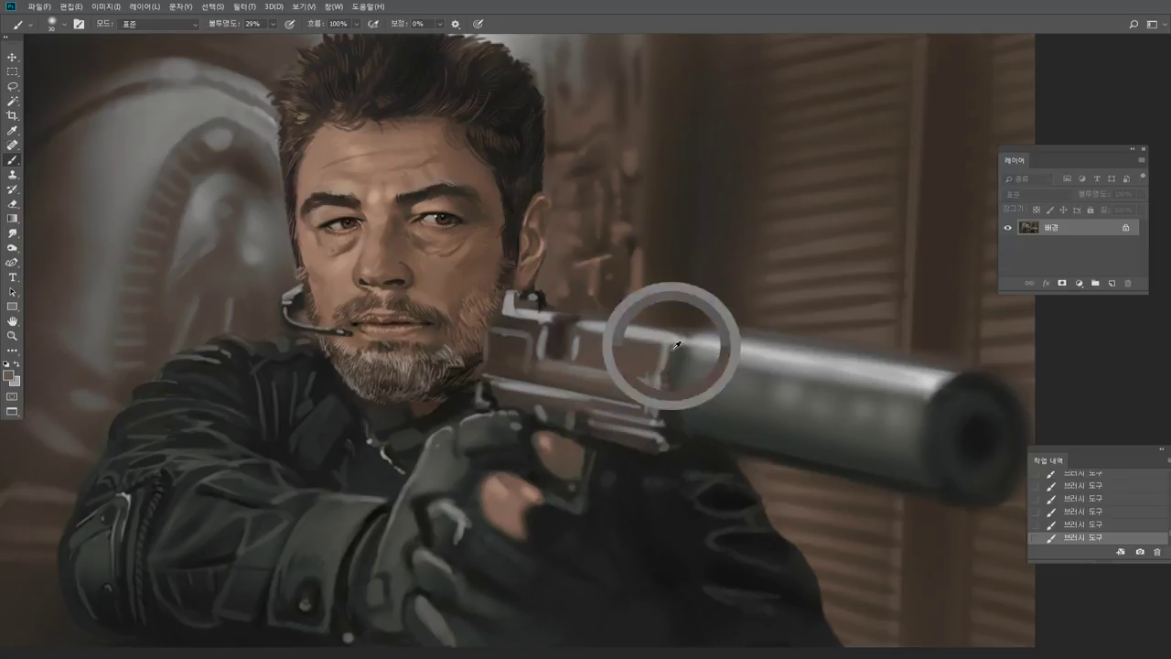
drag(666, 355, 669, 407)
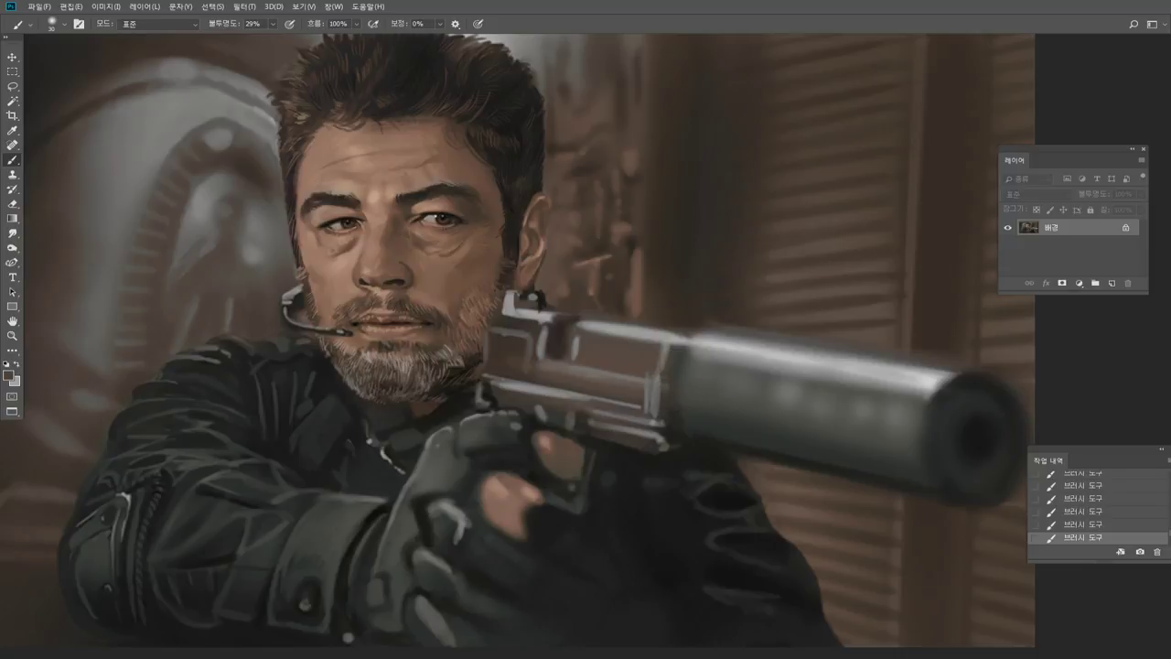
alt+click(720, 469)
Burn the bare finger in the glove at 67% exposure and rework its edges in sampled skin and dark glove tones at 29% opacity.
key(o)
click(499, 490)
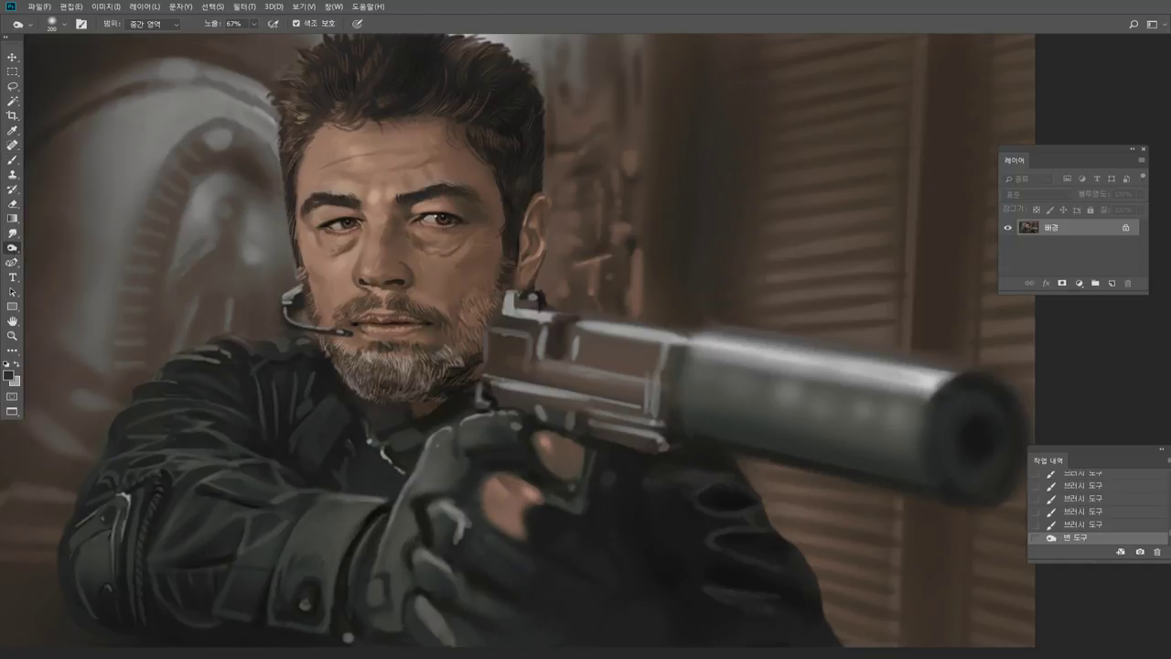
key(b)
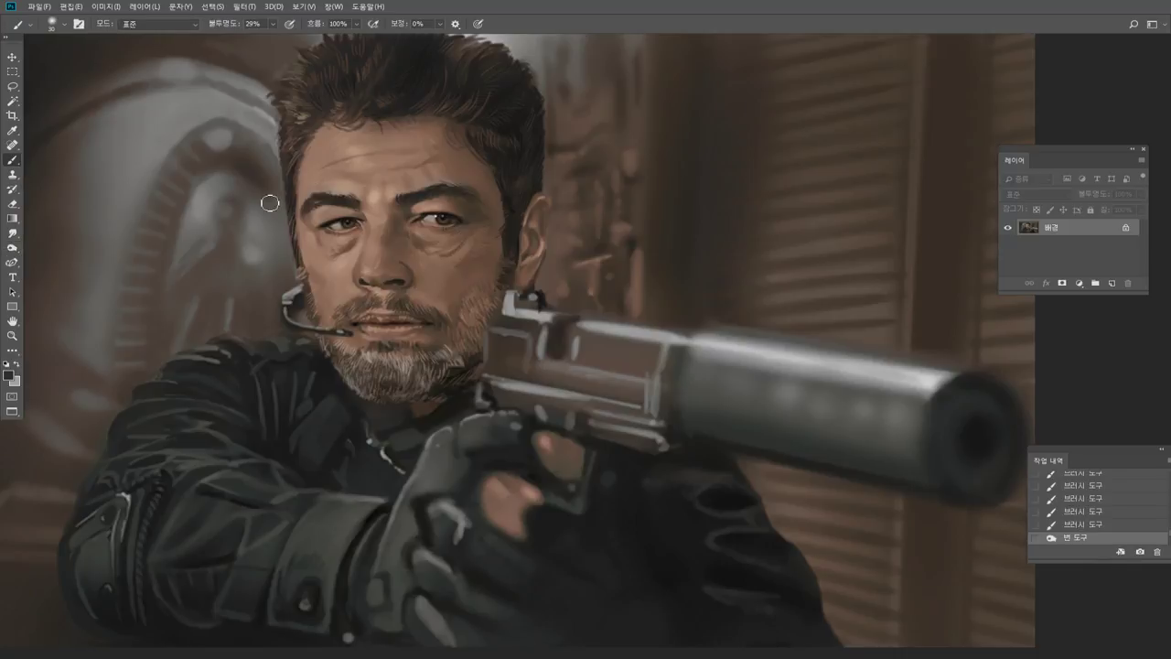
alt+click(360, 257)
drag(488, 492, 493, 486)
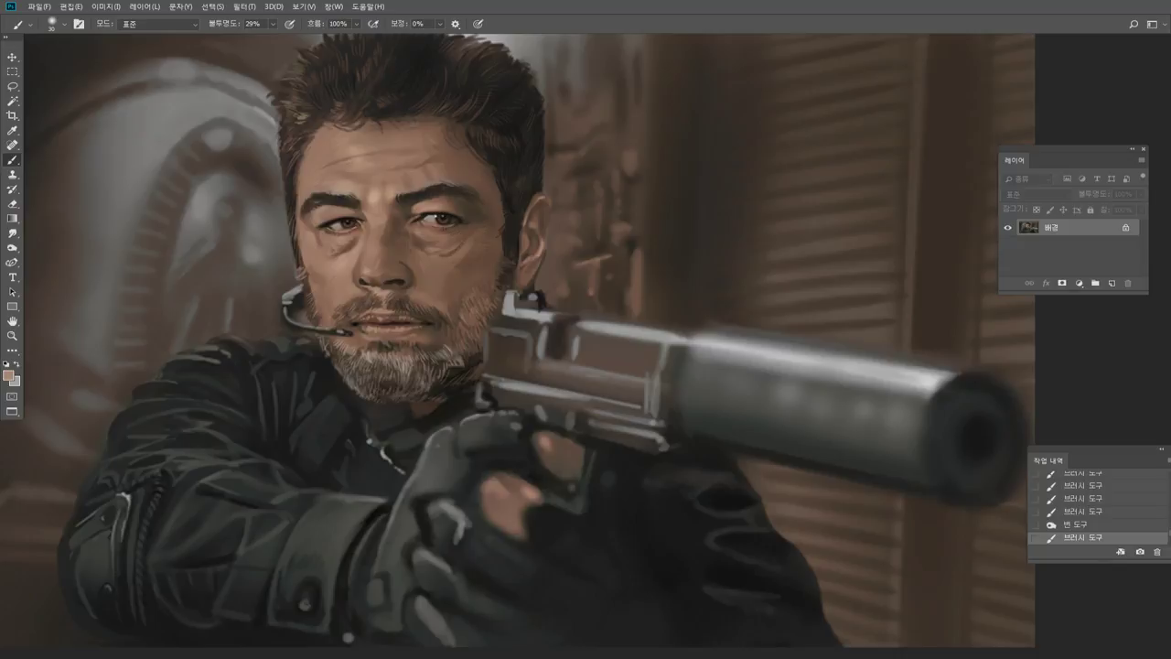
click(492, 486)
alt+click(423, 489)
alt+click(499, 503)
alt+click(475, 490)
alt+click(524, 527)
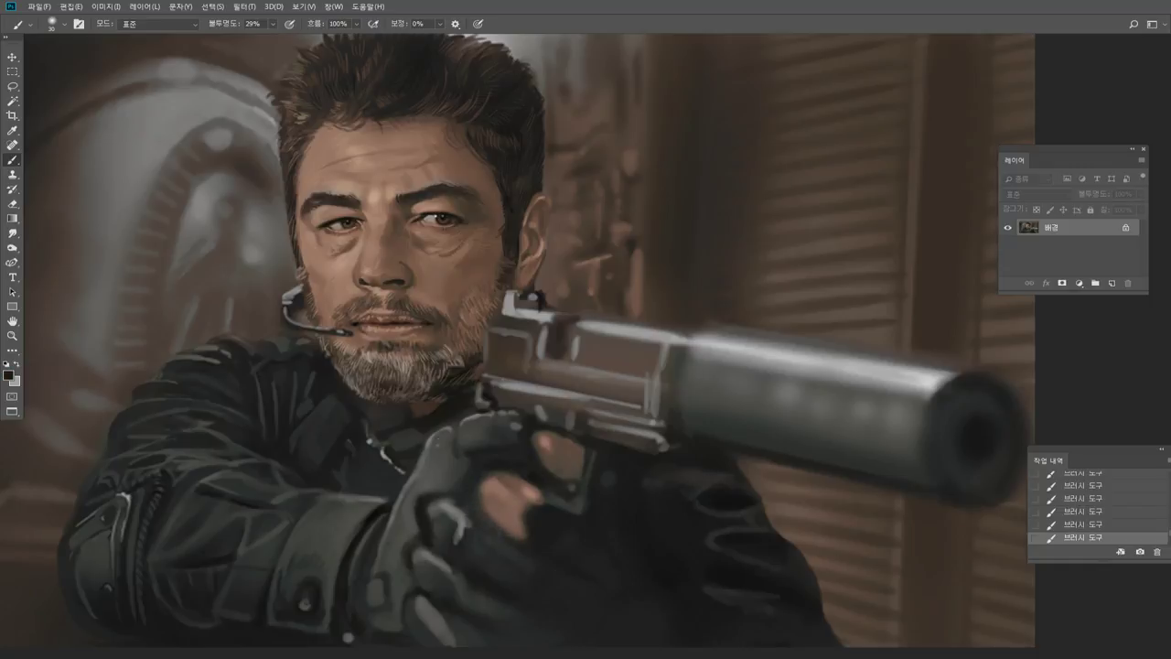
alt+click(491, 535)
drag(473, 523, 468, 535)
Touch up the slide's upper edge and face beside the dark recess in sampled greys and browns at 29% opacity.
alt+click(583, 339)
mouse_move(576, 336)
mouse_down()
mouse_move(575, 358)
mouse_move(580, 342)
mouse_up()
alt+click(594, 359)
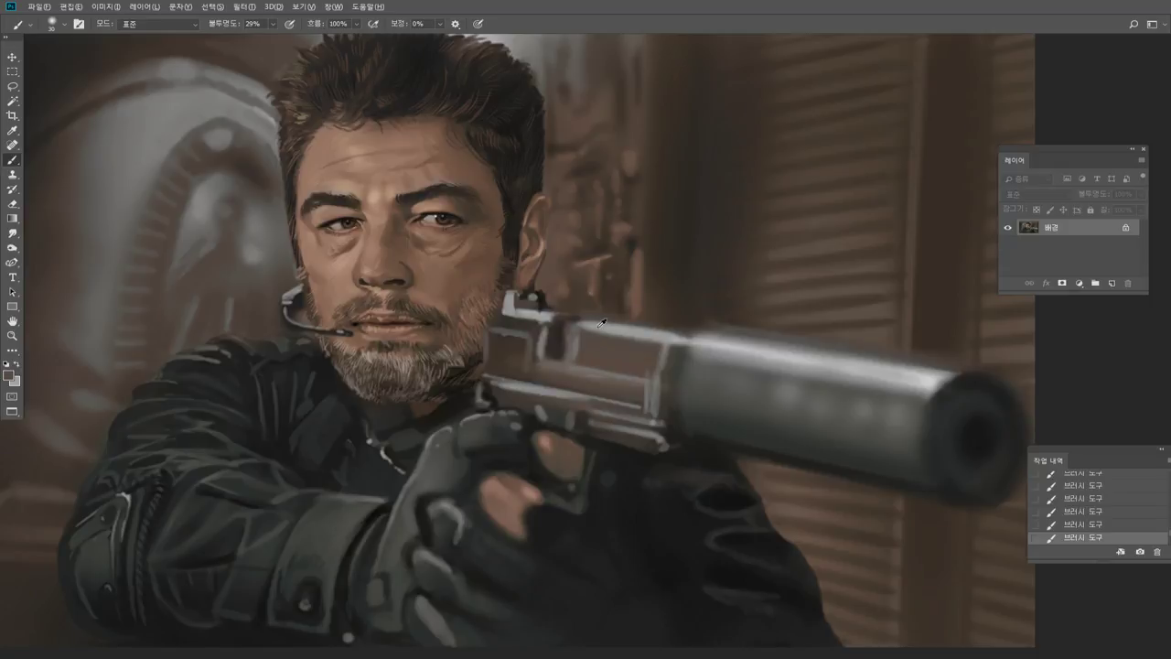
alt+click(588, 327)
Touch up the skin on the face in sampled tan tones with the brush at 29% opacity.
click(16, 336)
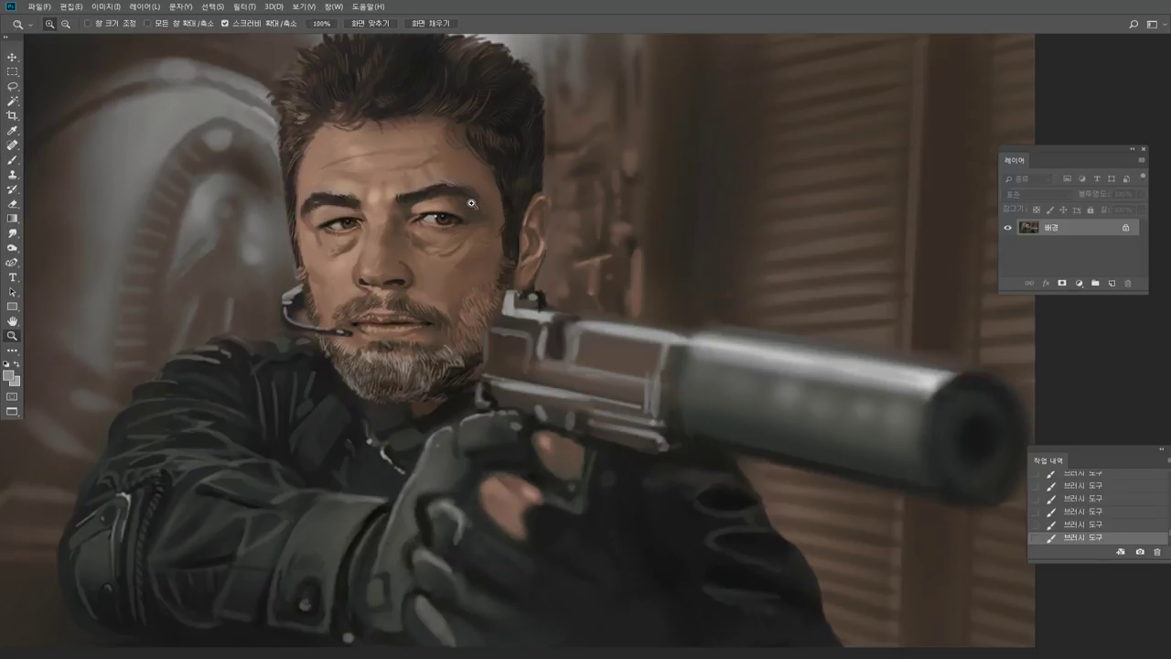
drag(472, 205, 479, 220)
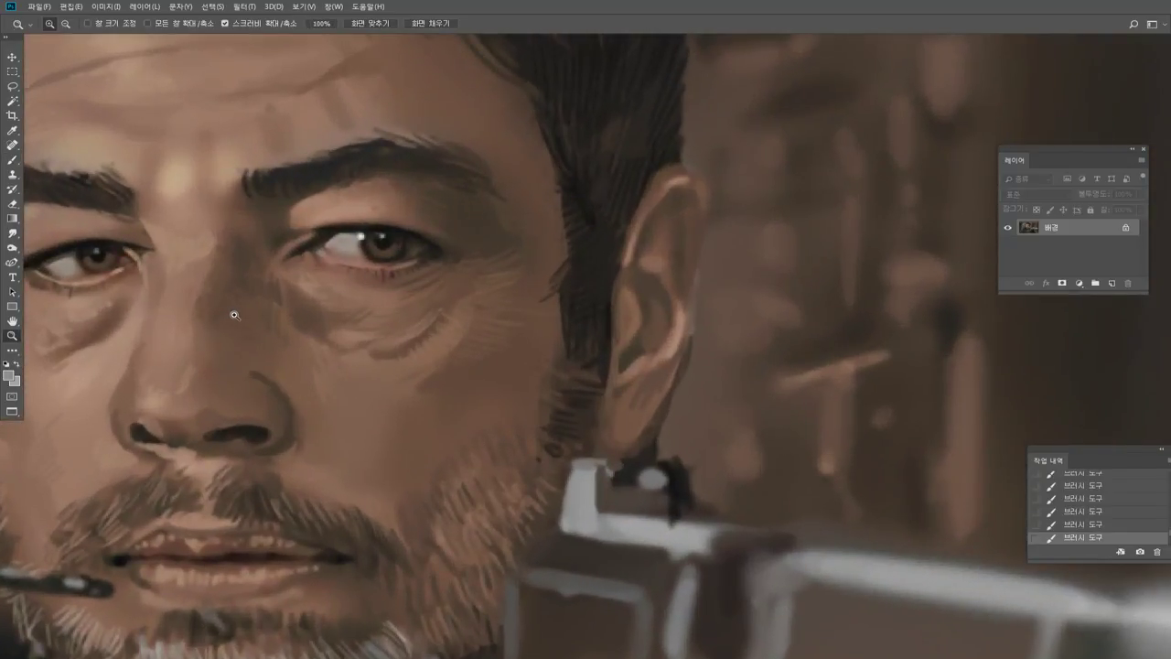
key(b)
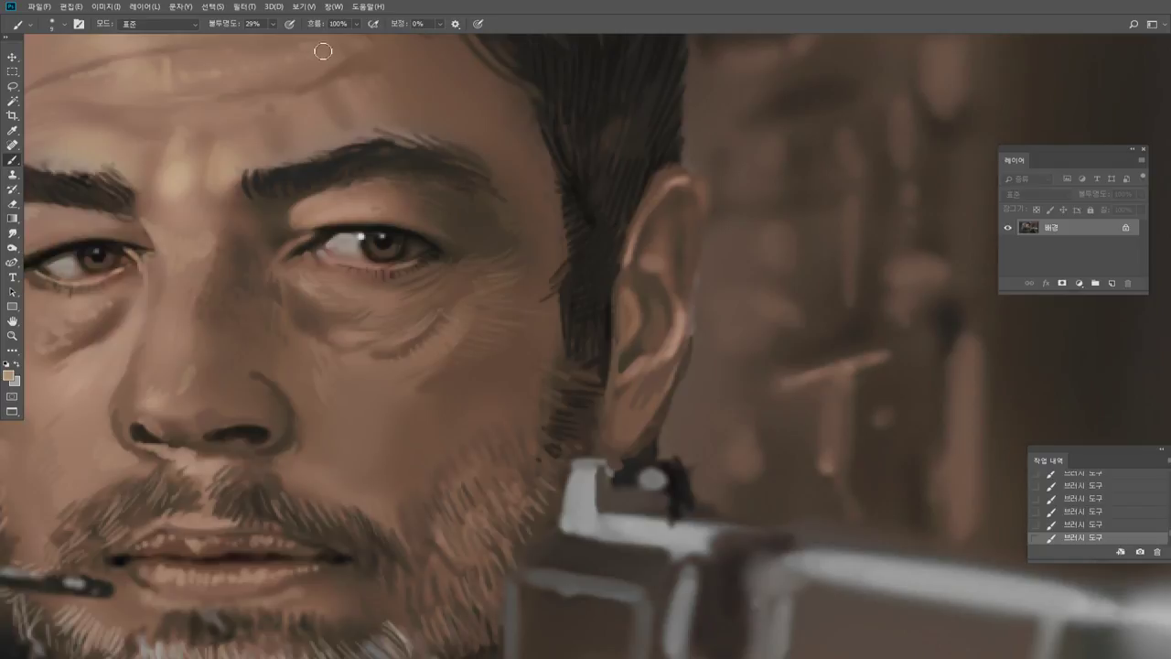
double_click(13, 337)
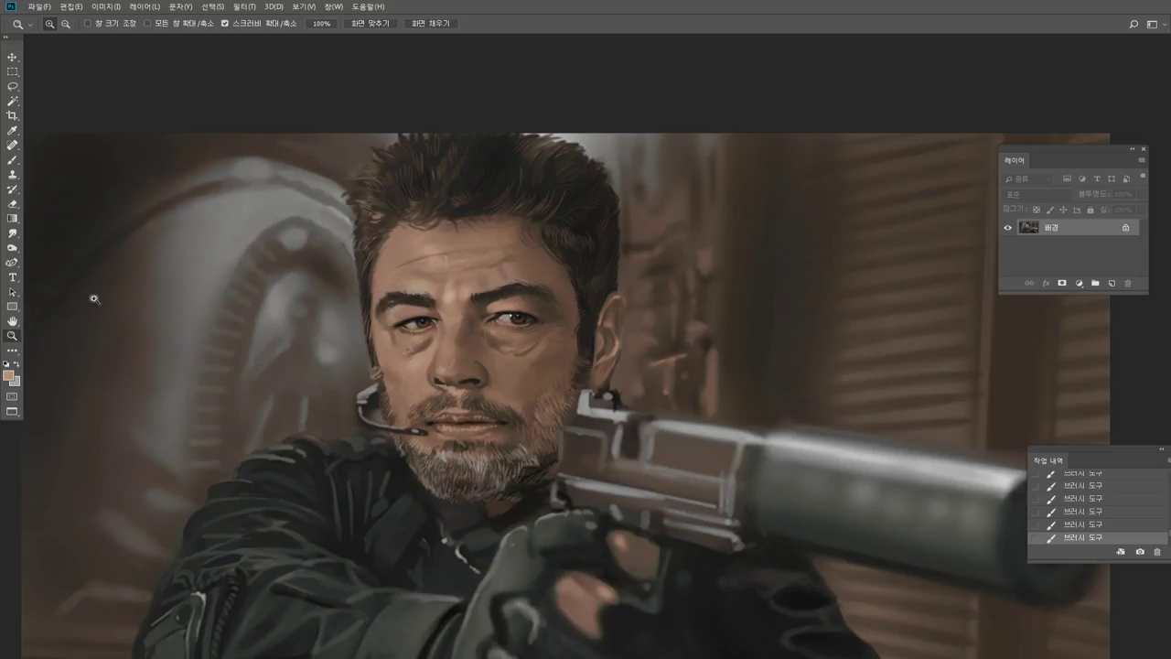
Set the foreground colour to a dark crimson with a hue of 344° for the lips.
alt+click(471, 293)
click(483, 296)
drag(484, 296, 501, 222)
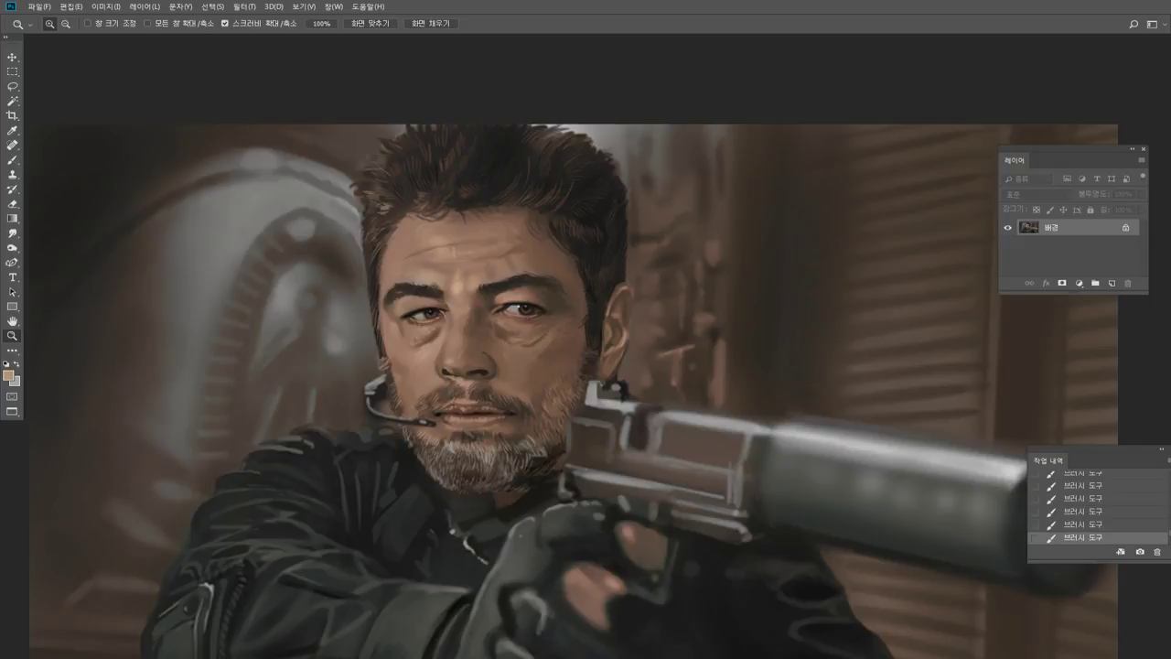
drag(515, 430, 604, 425)
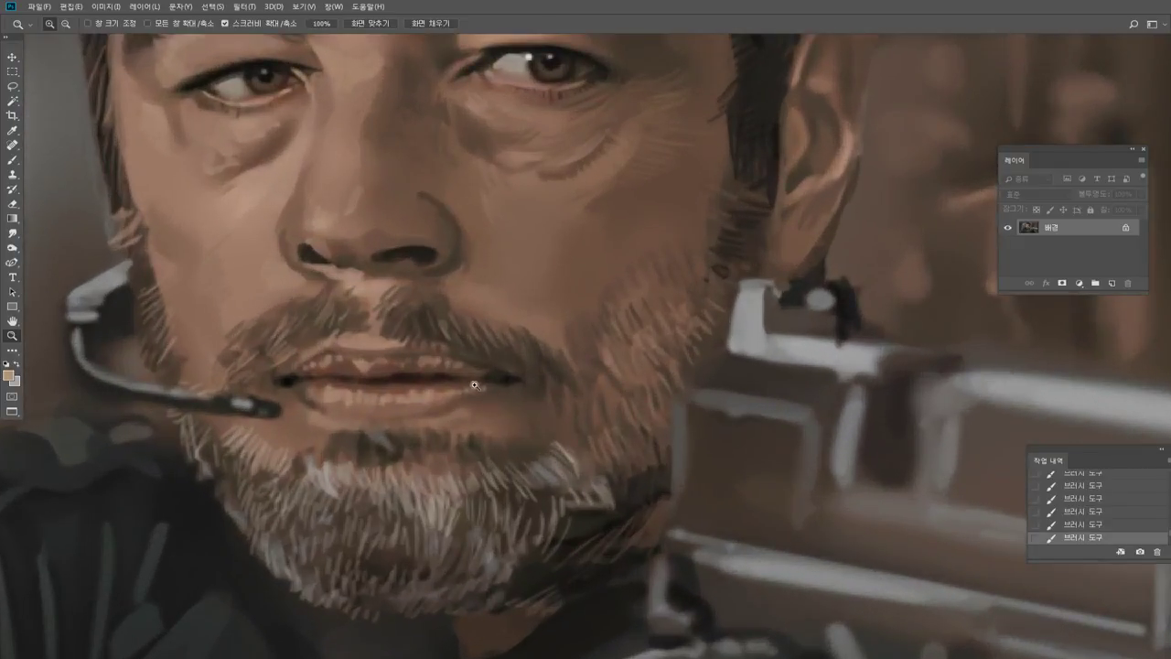
click(13, 86)
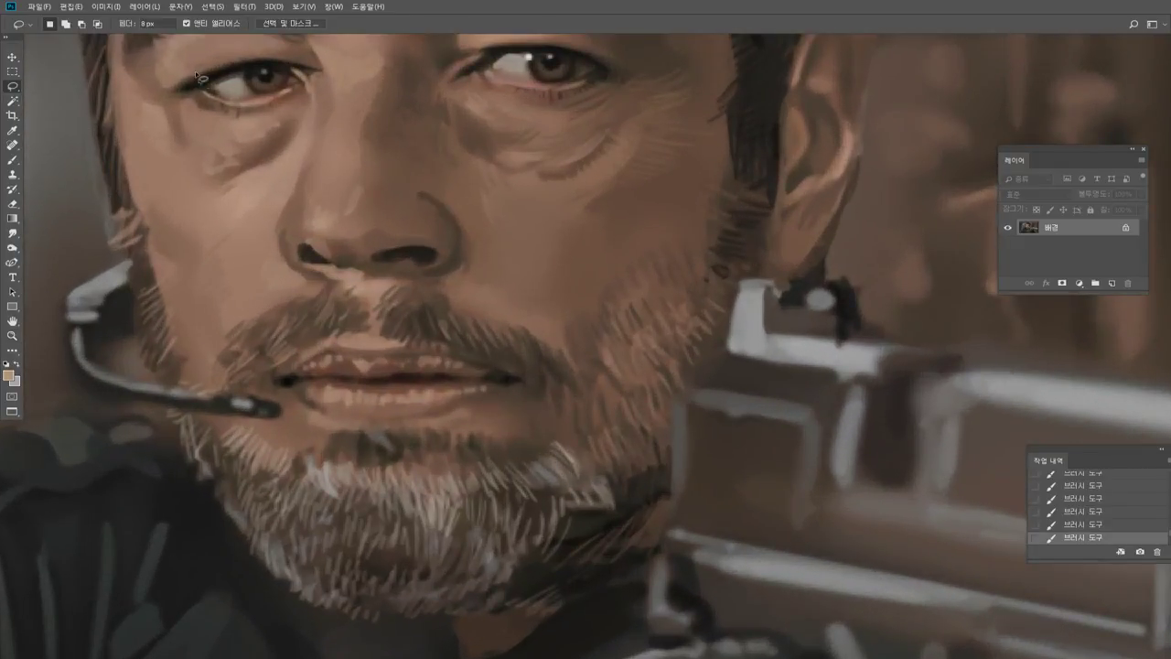
click(13, 161)
click(12, 375)
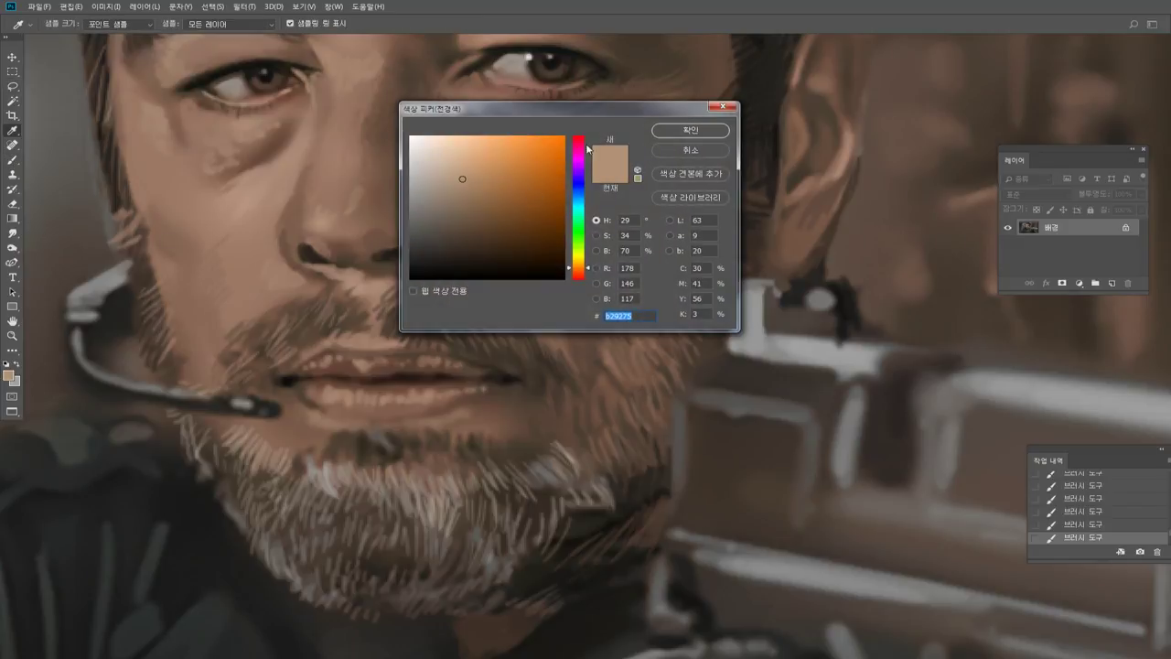
click(579, 150)
click(531, 171)
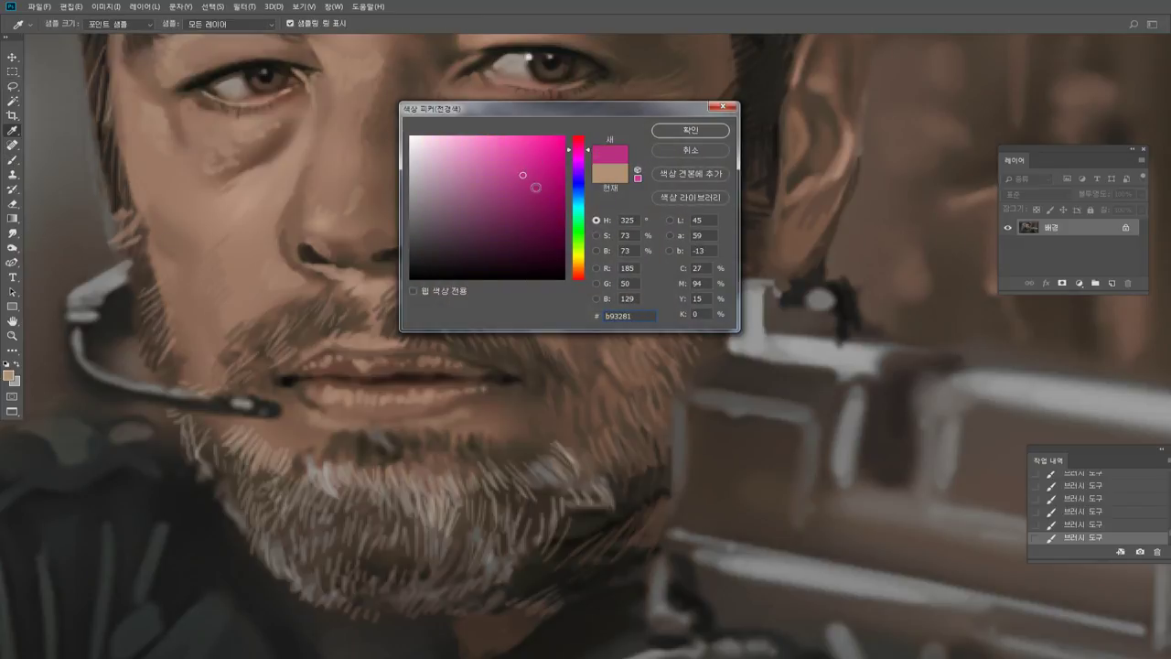
drag(536, 188, 542, 202)
click(579, 144)
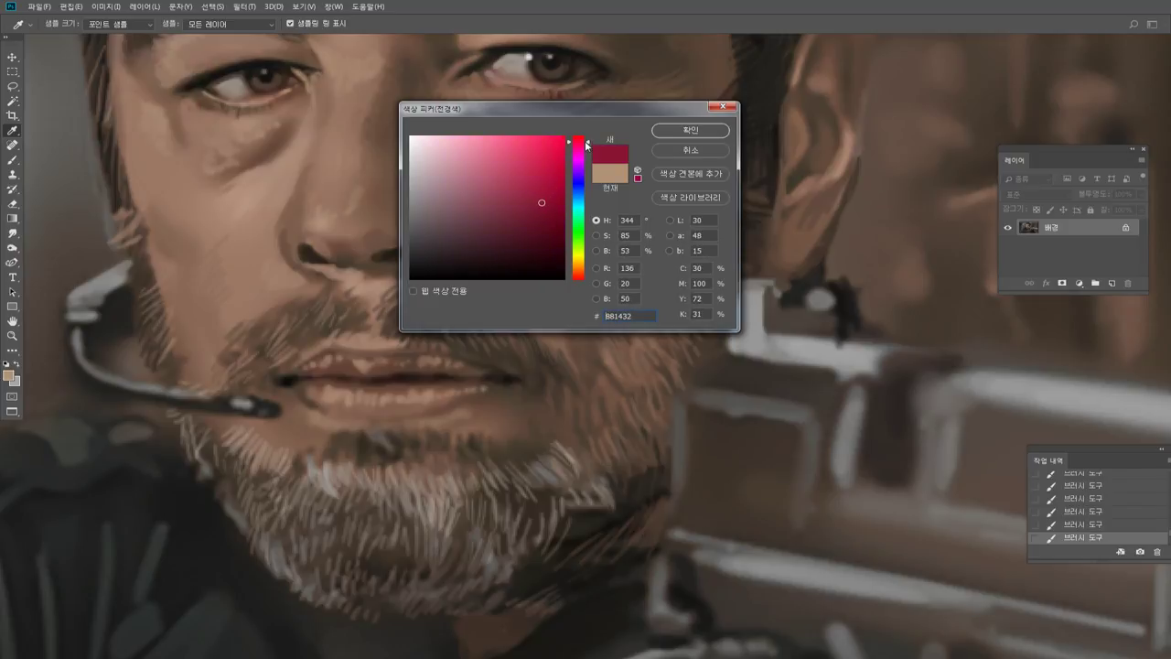
click(525, 198)
click(690, 130)
key(b)
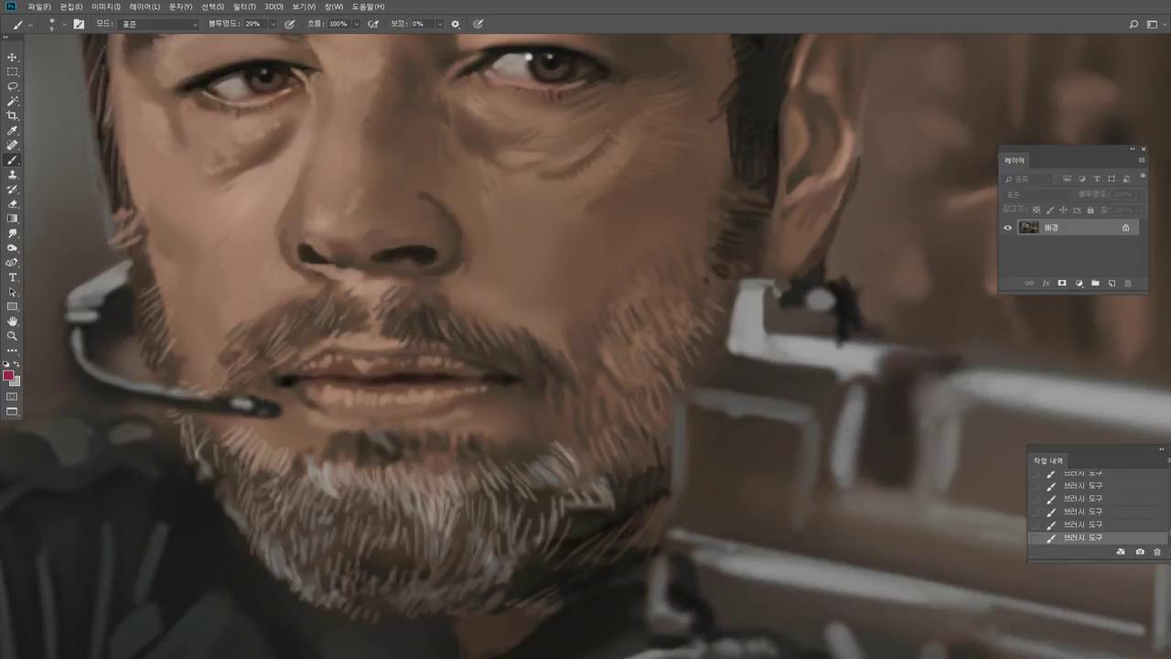
Tint the lips crimson with a soft, enlarged brush at 5% opacity.
click(273, 24)
drag(270, 37, 260, 41)
click(487, 385)
key(])
key(])
Desaturate the tinted lips slightly with the Sponge tool at 34% flow.
click(12, 249)
click(59, 272)
drag(443, 375, 412, 370)
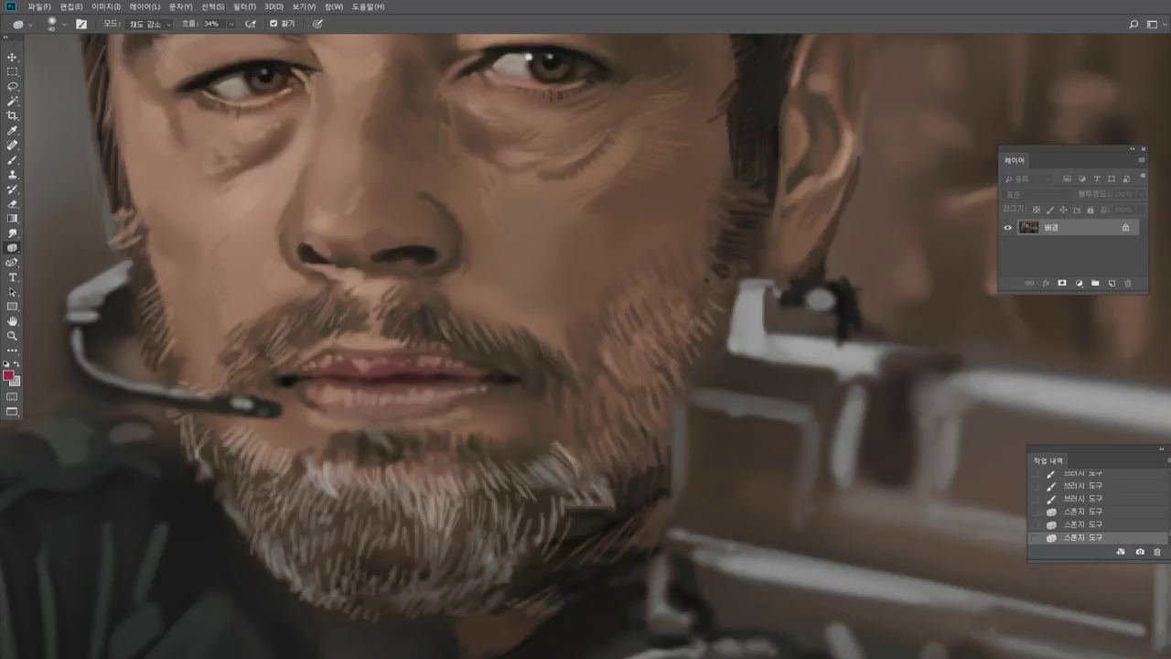
click(332, 348)
Smudge the skin between the nose bridge and the inner corner of the eye nearer the ear at 31% strength.
double_click(12, 336)
scroll(513, 242, down, 3)
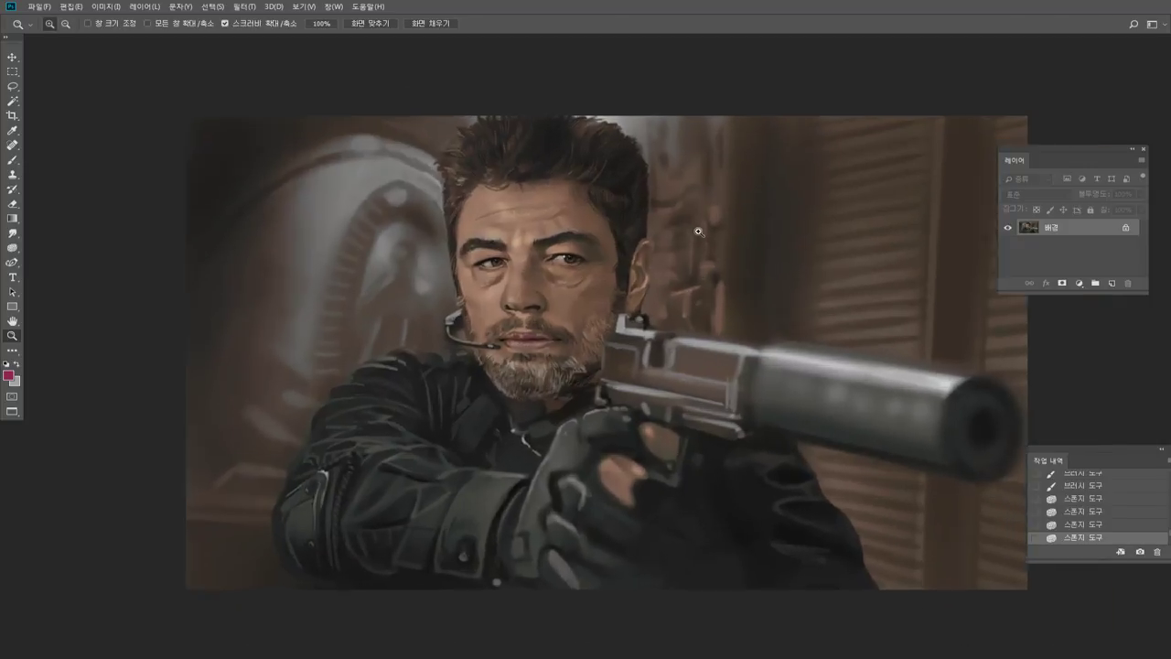
scroll(698, 231, up, 2)
scroll(520, 293, up, 4)
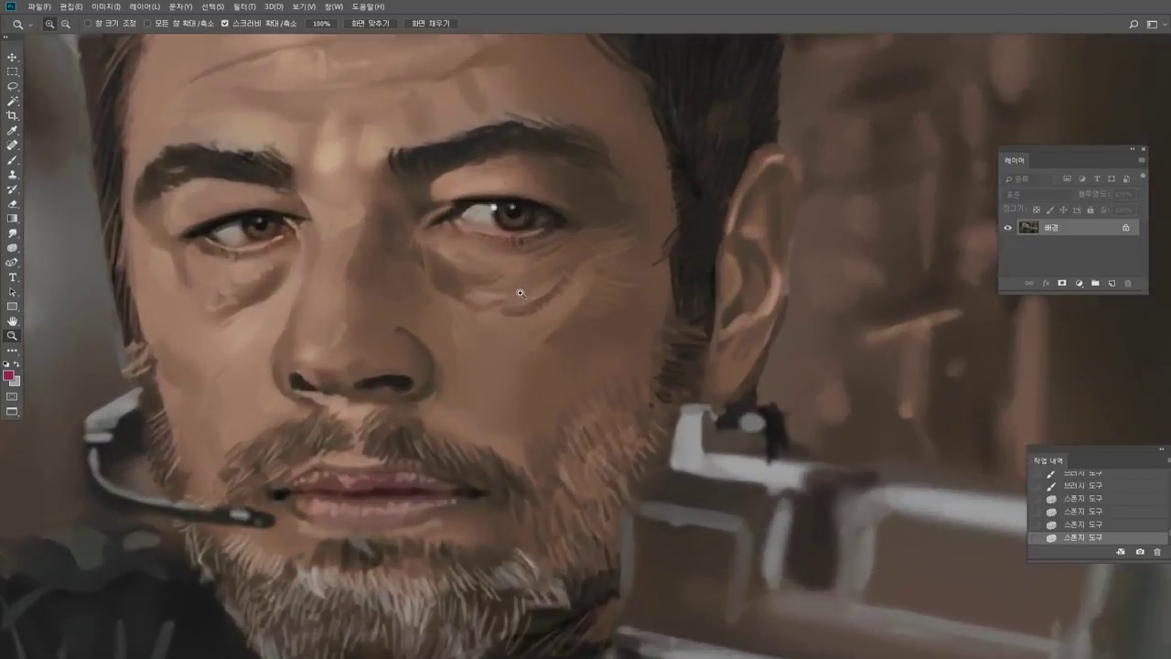
scroll(520, 293, up, 1)
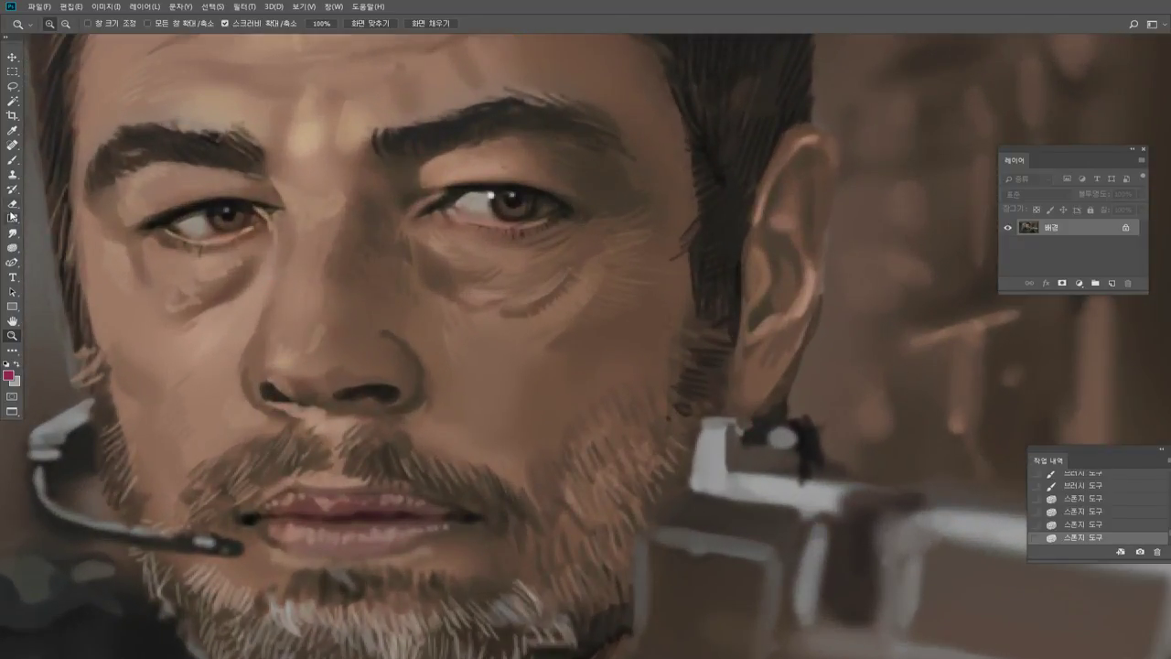
click(13, 233)
drag(404, 271, 414, 287)
mouse_move(403, 261)
mouse_down()
mouse_move(412, 283)
mouse_move(426, 250)
mouse_up()
drag(424, 249, 430, 253)
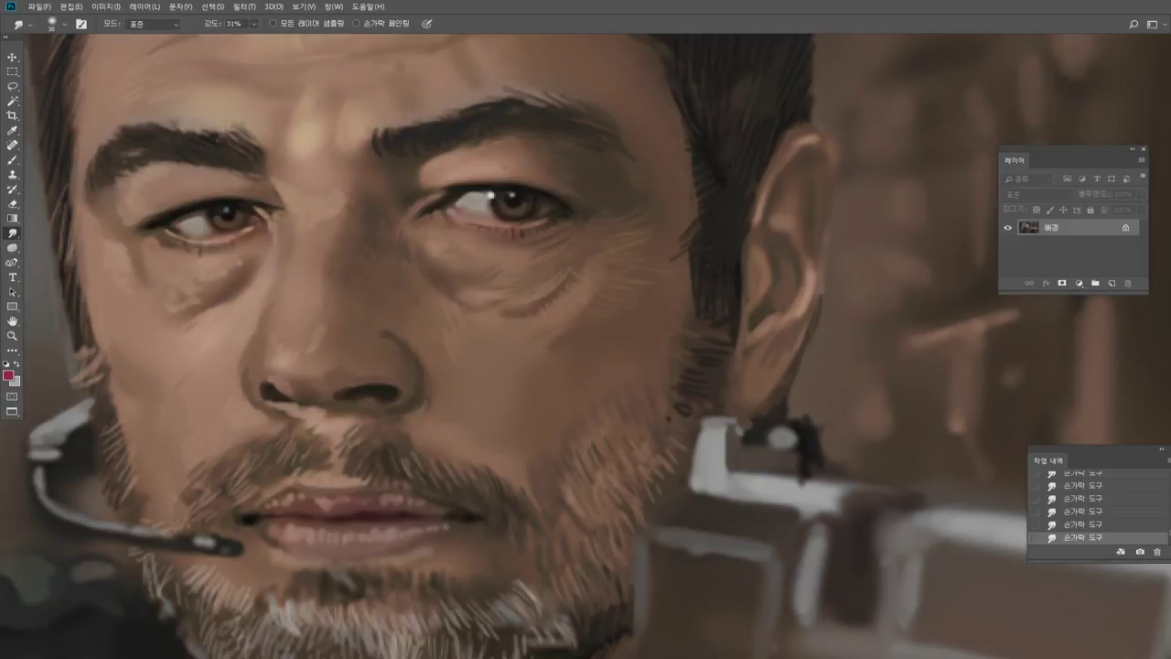
Brush a sampled skin tone along the upper eyelid of the eye nearer the ear at 5% opacity.
click(13, 161)
alt+click(356, 115)
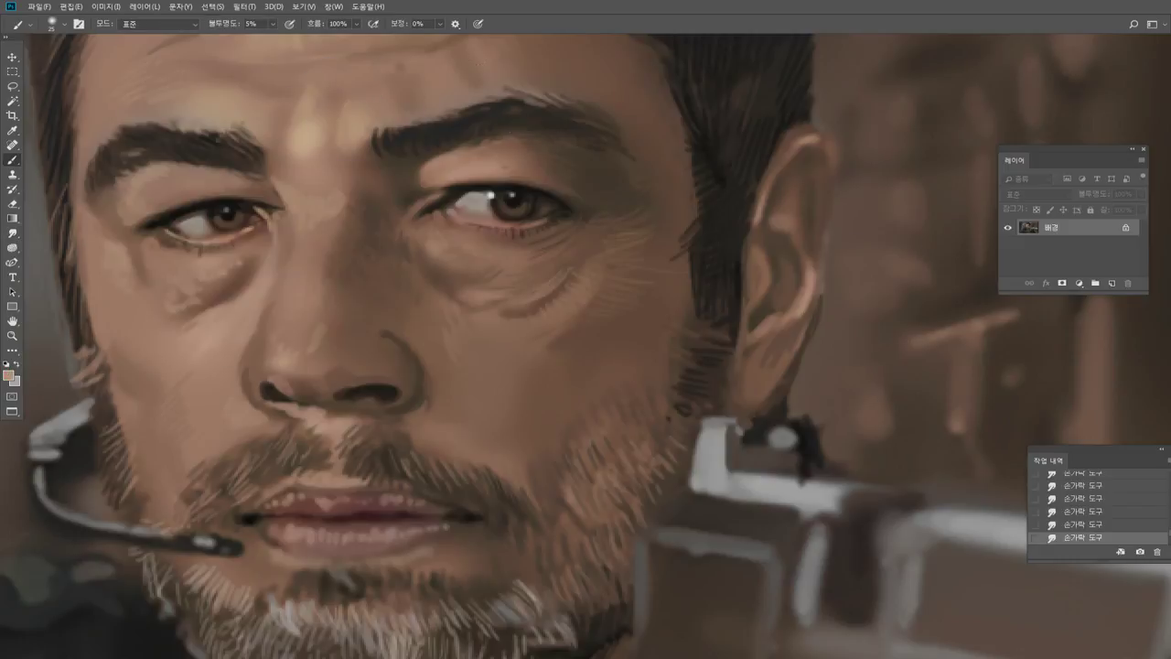
key(bracketright)
drag(461, 186, 476, 179)
drag(489, 185, 503, 178)
drag(491, 187, 505, 180)
drag(491, 188, 537, 186)
Soften the outer end of the forehead wrinkle on the headset side in sampled skin tones at 58% opacity.
click(272, 24)
drag(269, 37, 302, 37)
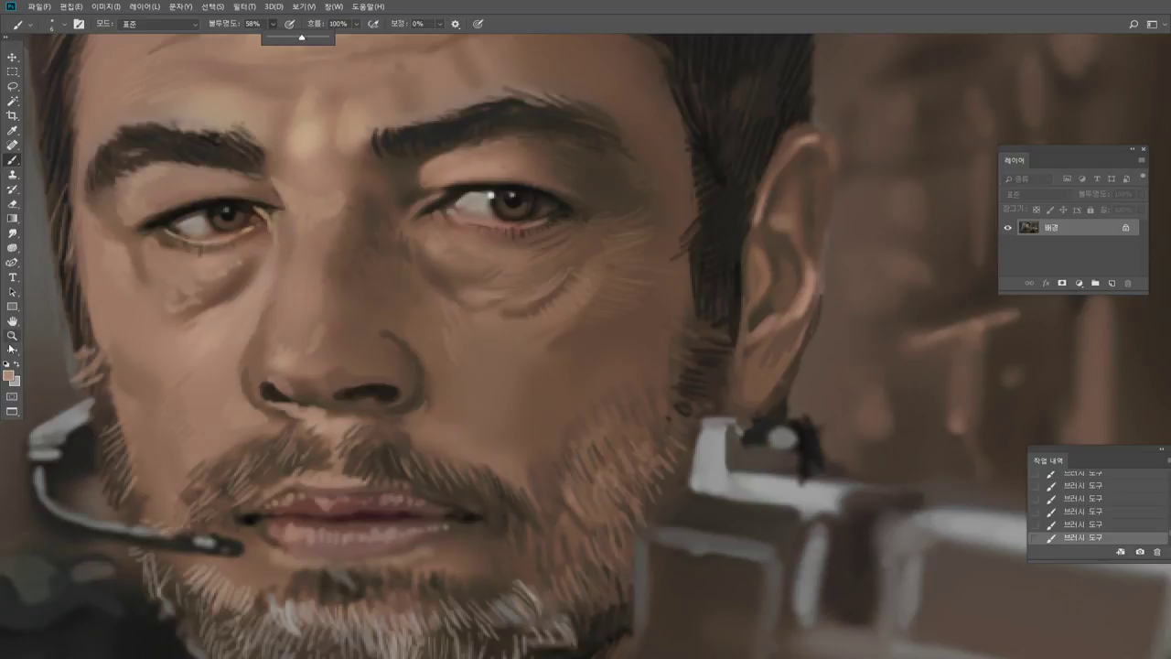
key(z)
alt+click(449, 197)
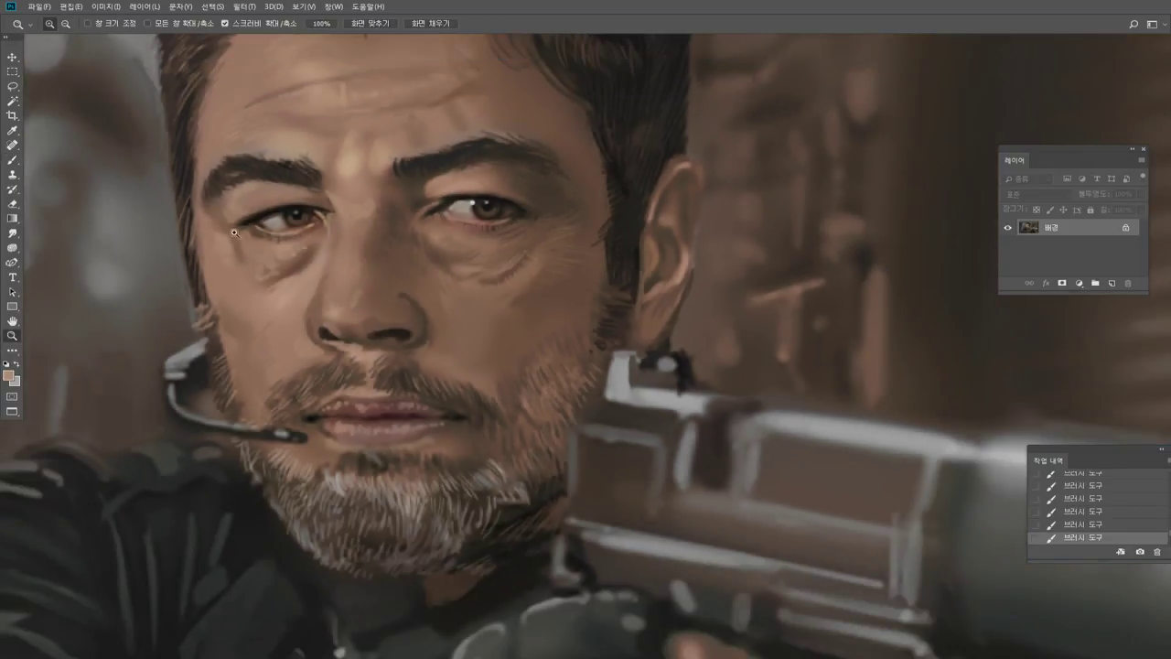
click(13, 320)
drag(371, 216, 390, 274)
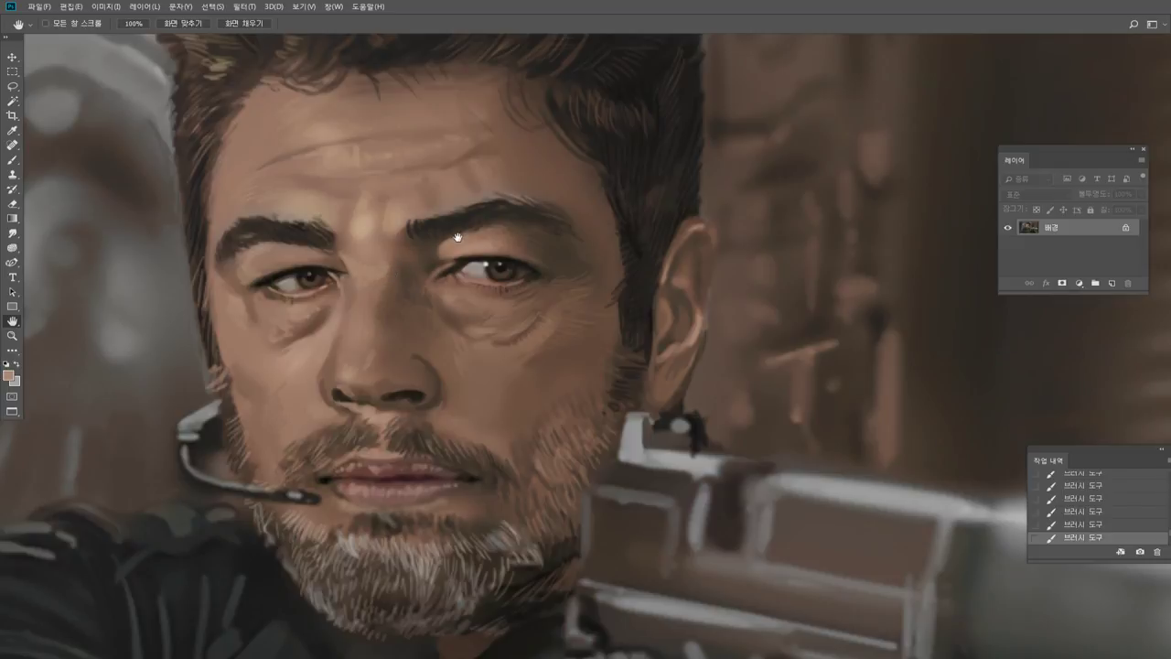
drag(455, 225, 462, 231)
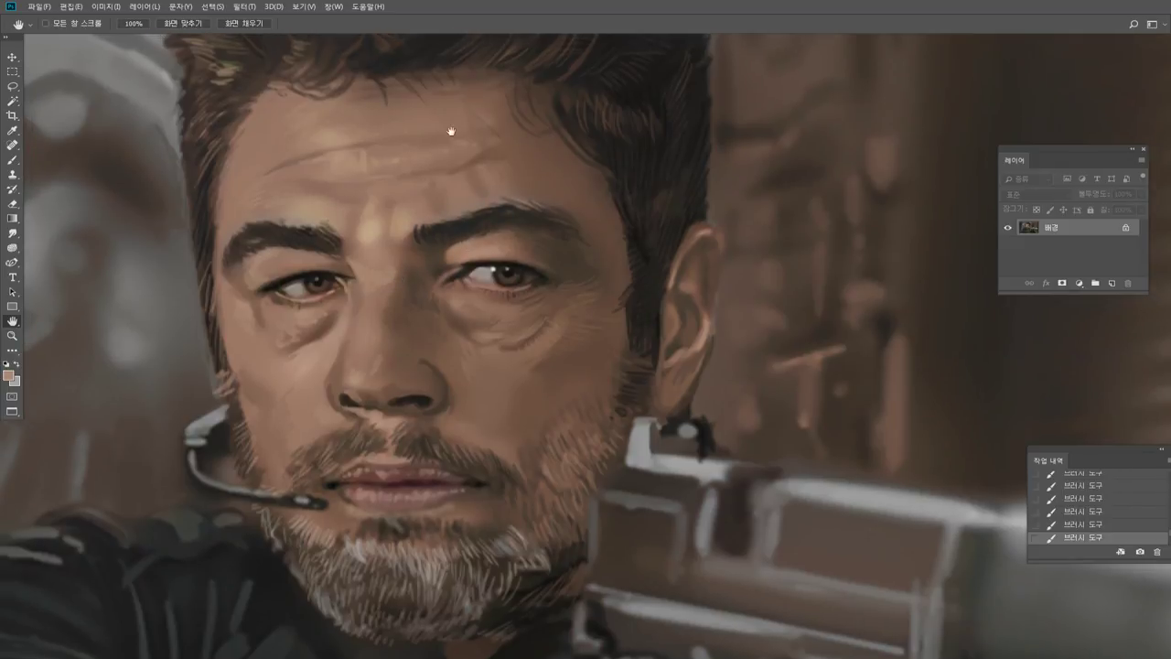
click(13, 160)
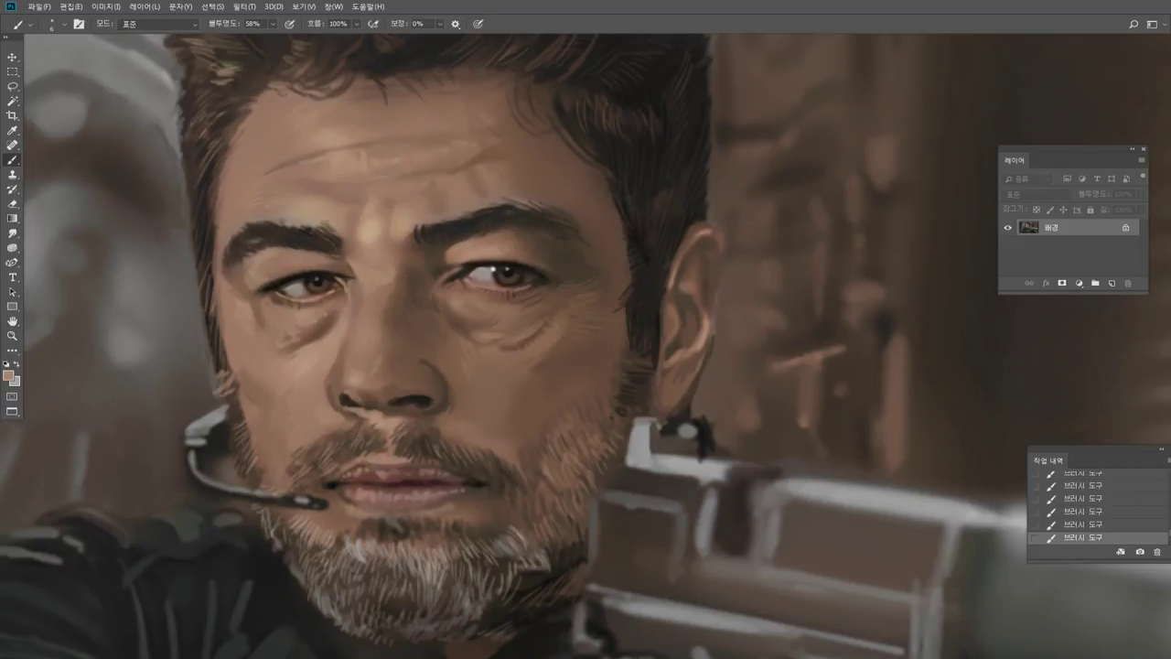
alt+click(296, 172)
alt+click(281, 176)
alt+click(279, 174)
Refine the temple hair, eyebrows and moustache with fine brush strokes in sampled tones at 58% opacity.
alt+click(221, 158)
alt+click(418, 220)
alt+click(210, 286)
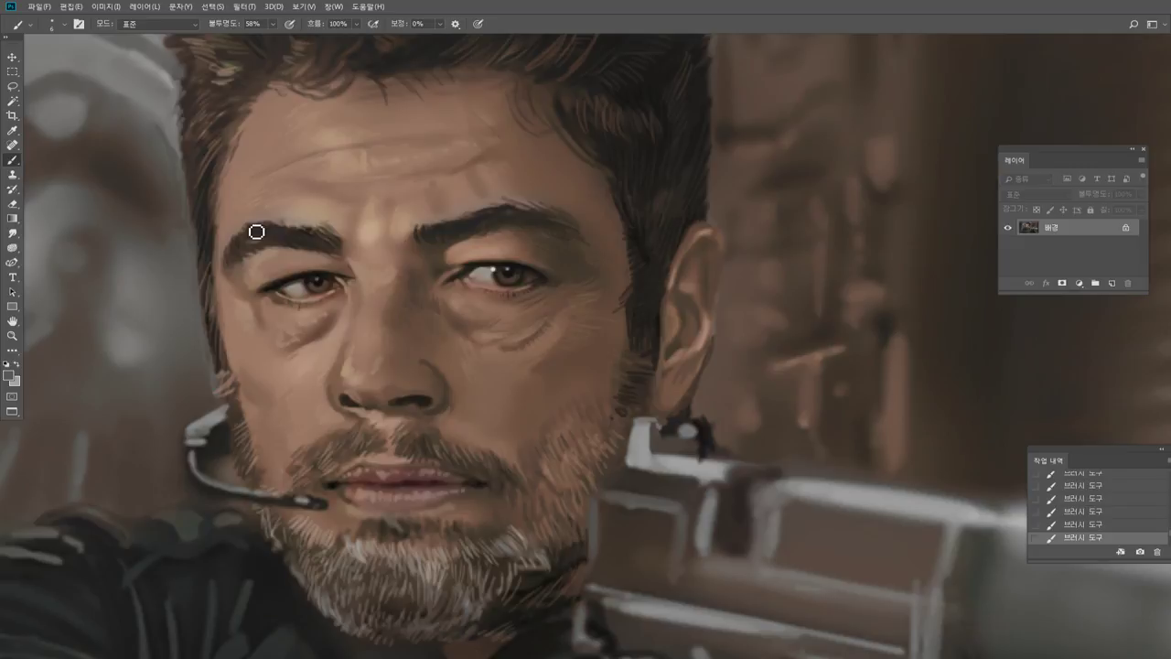
alt+click(458, 551)
alt+click(384, 445)
Darken the underside of the nose and the beard's shaded lower side with the Burn tool on midtones at 67% exposure.
click(14, 250)
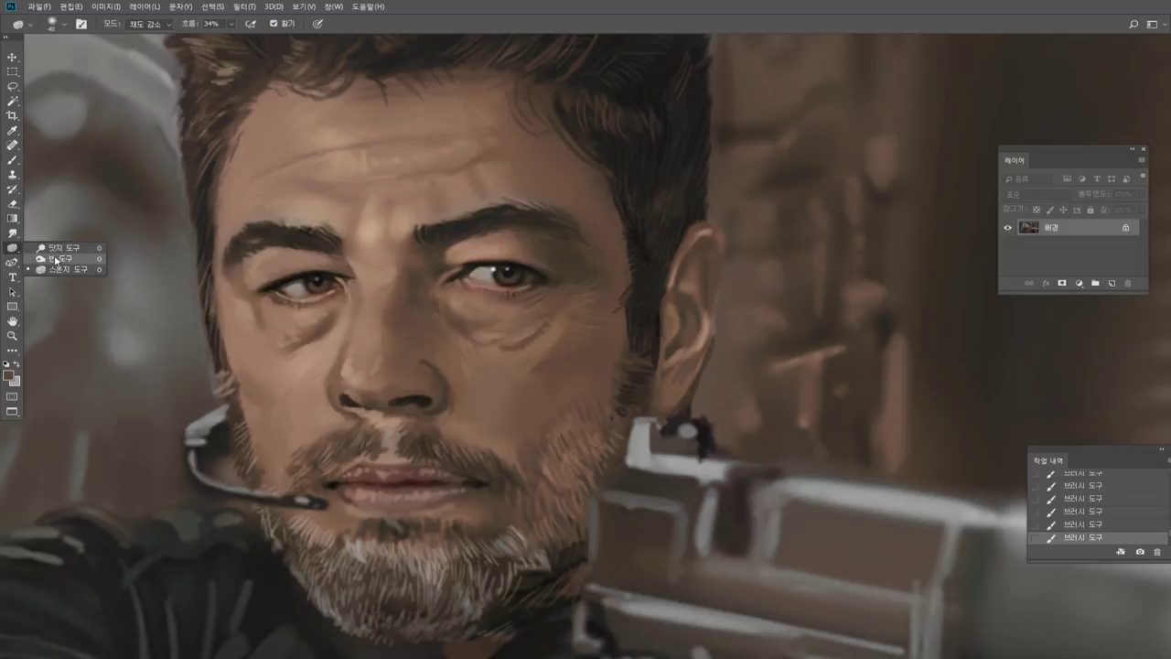
click(53, 259)
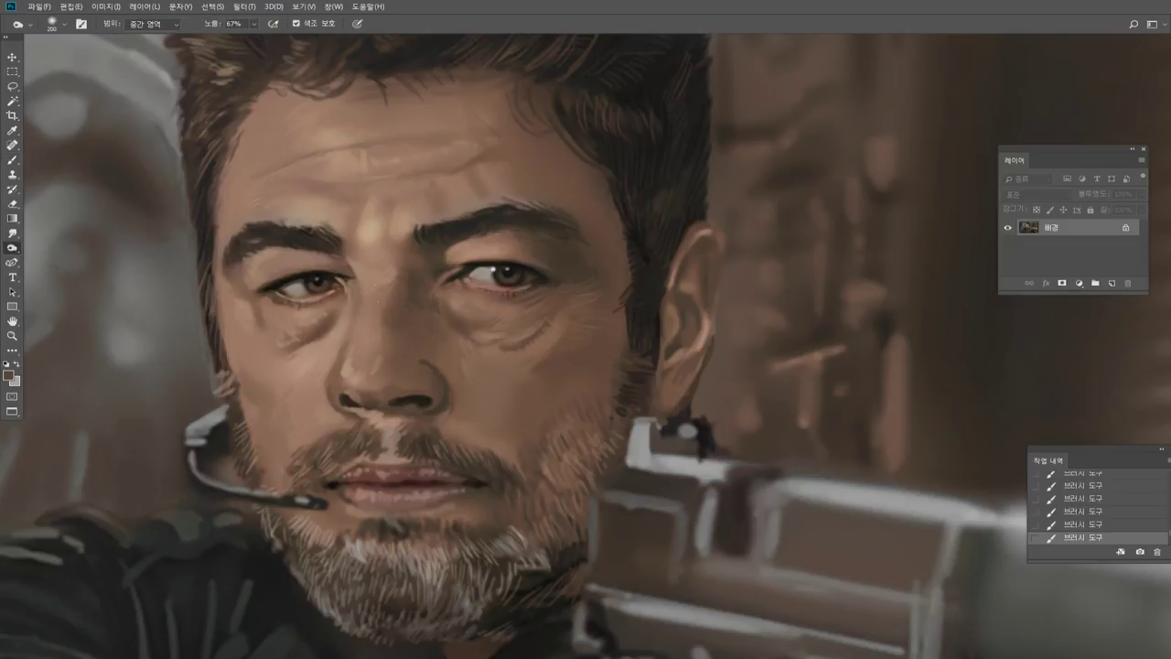
drag(352, 388, 408, 401)
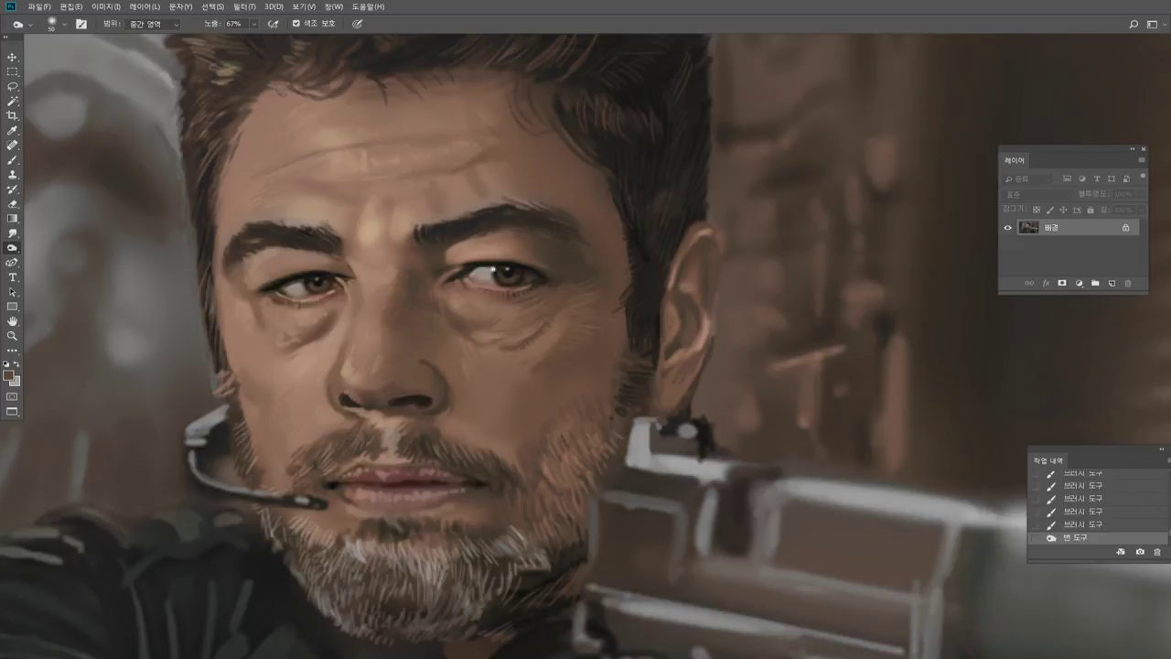
drag(532, 555, 459, 598)
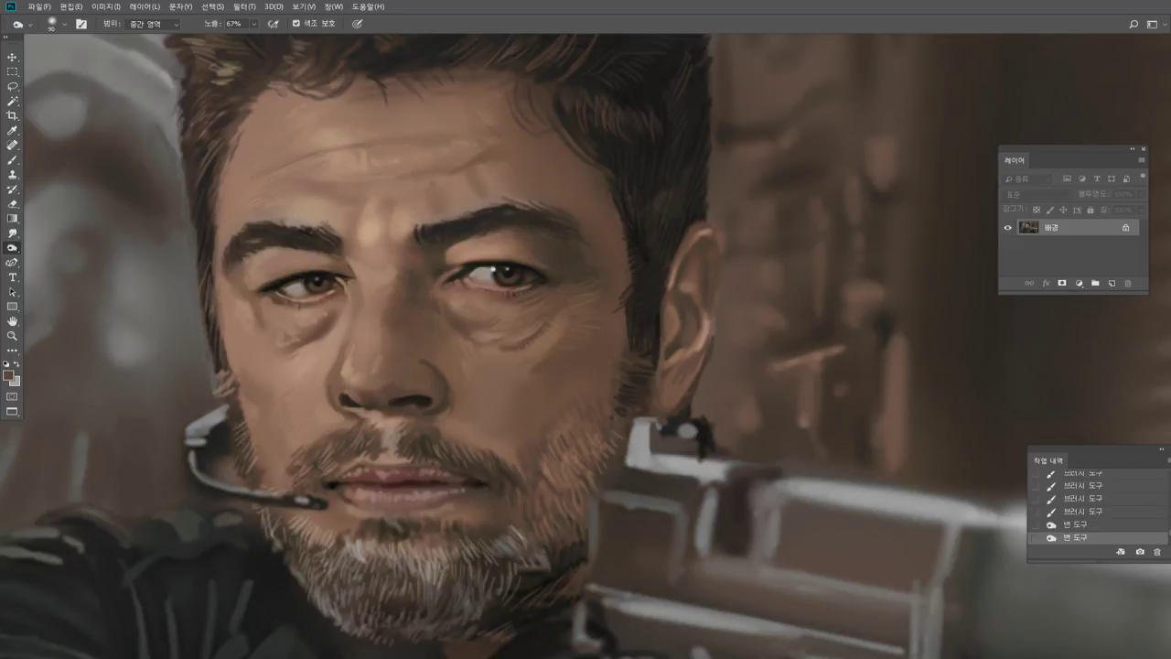
drag(527, 558, 468, 597)
drag(512, 569, 462, 600)
drag(494, 576, 448, 611)
key(ctrl+z)
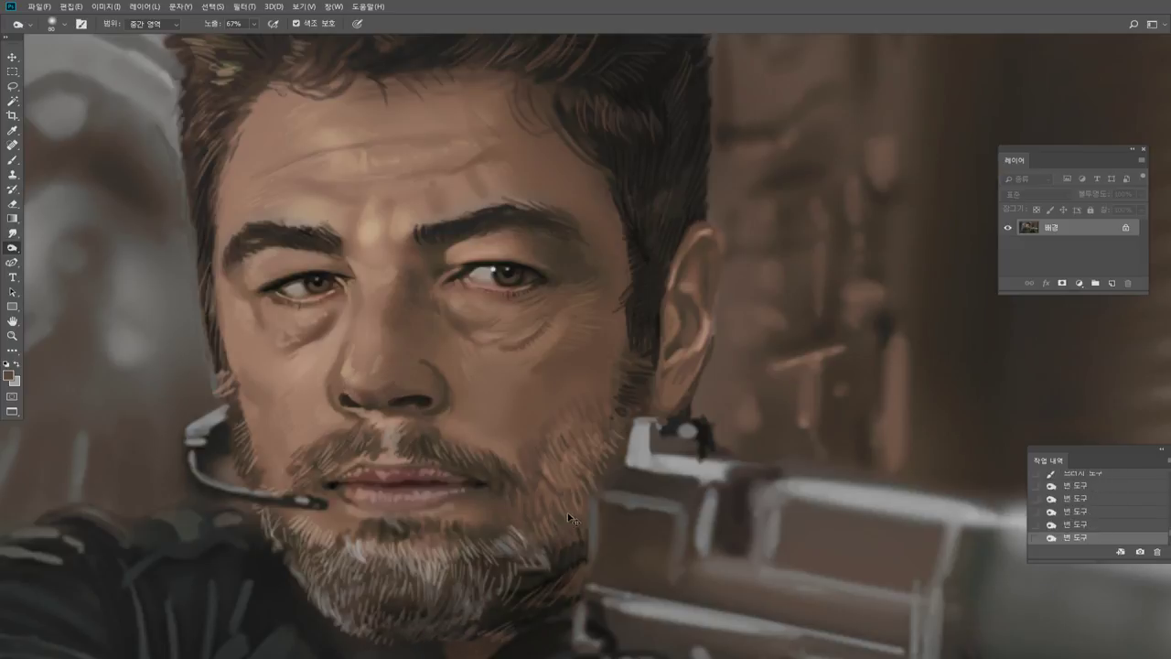
Paint fine hairs along the beard's lower edge under the chin in a sampled light tone with the Brush at 58% opacity.
click(13, 159)
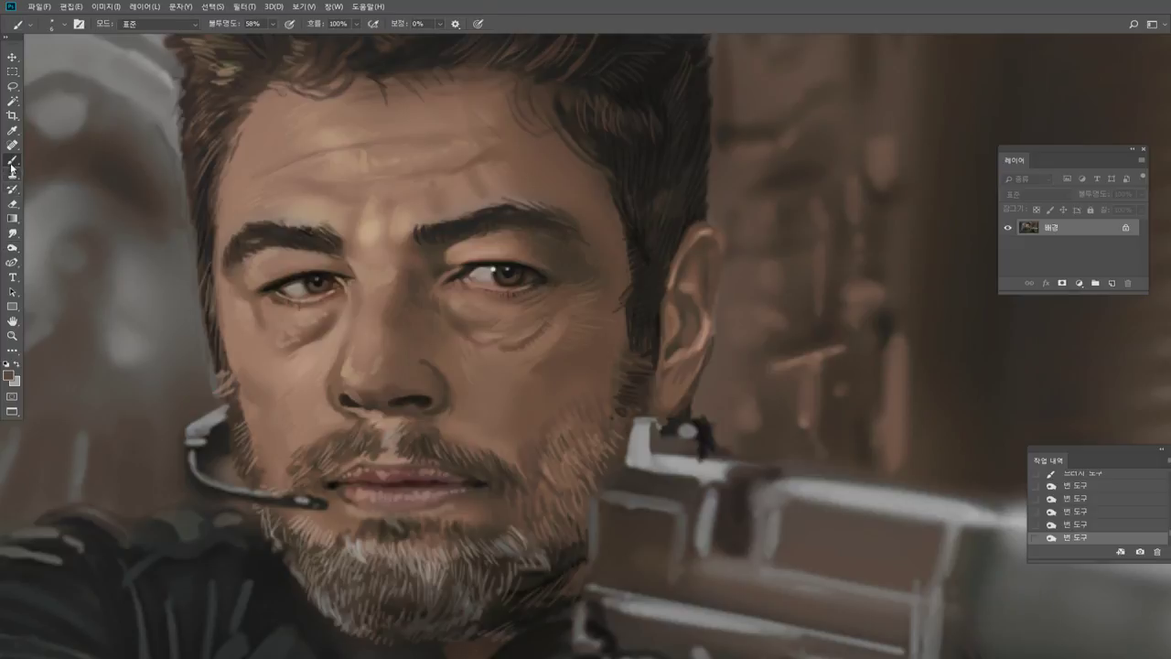
alt+click(362, 546)
mouse_move(419, 619)
mouse_down()
mouse_move(439, 639)
mouse_move(457, 624)
mouse_up()
drag(452, 631, 458, 635)
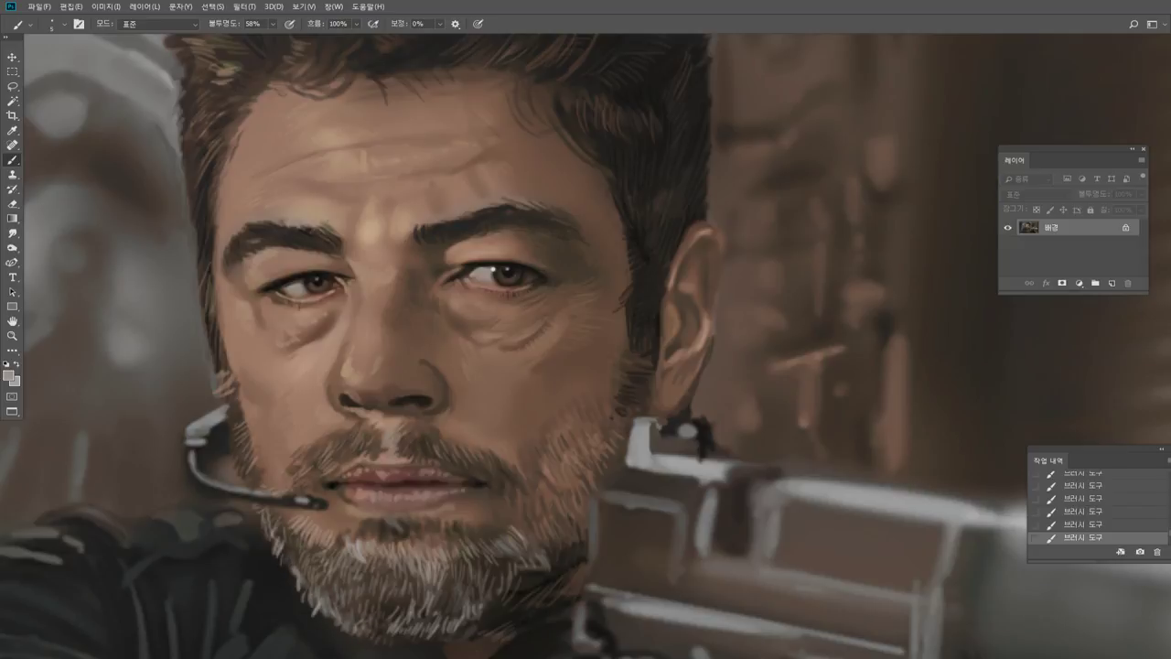
Brush a thin light edge along the top of the jacket shoulder and fine hairs on the headset-side jaw at 58% opacity.
click(14, 337)
drag(544, 324, 527, 326)
drag(421, 422, 434, 422)
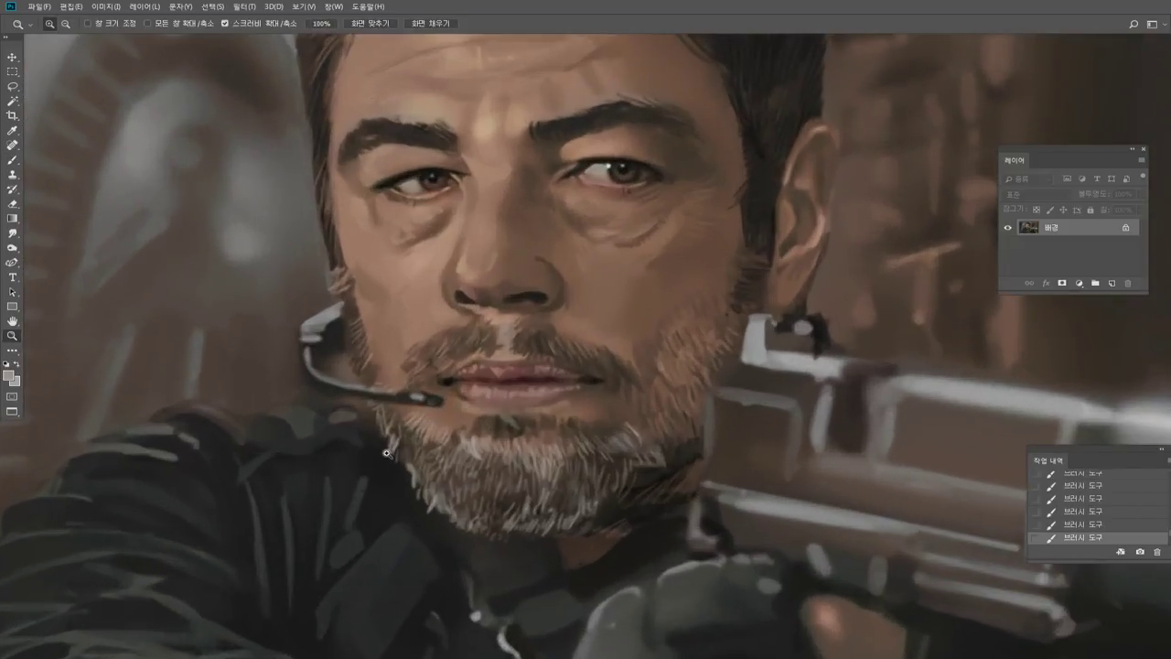
drag(388, 454, 396, 450)
click(13, 159)
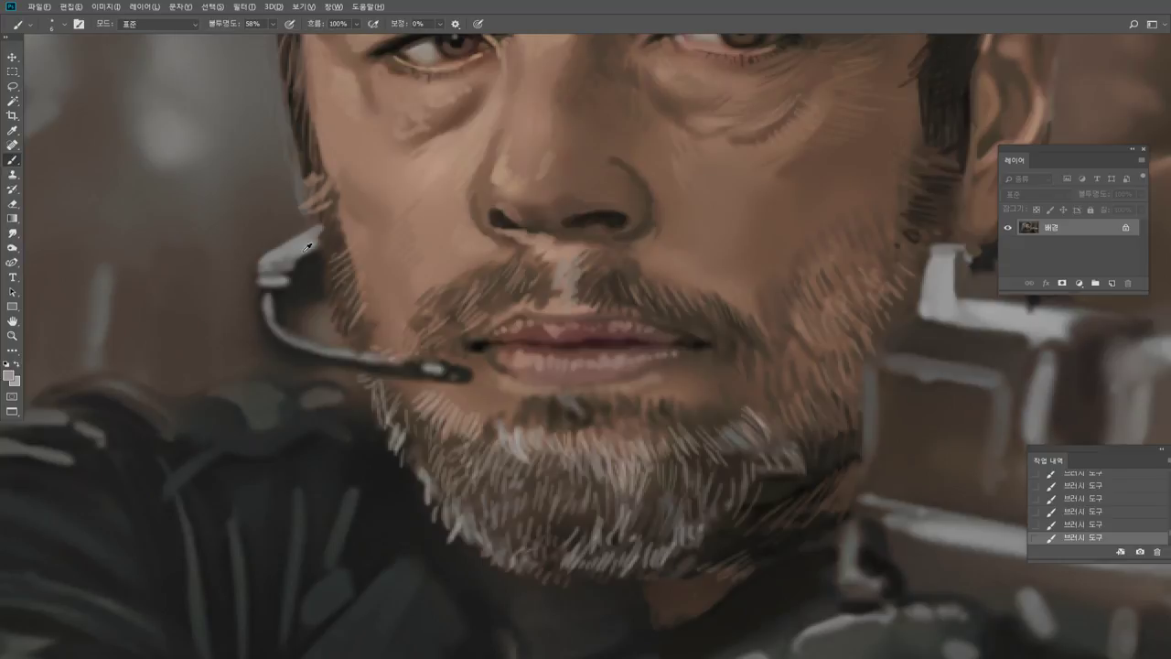
drag(165, 394, 262, 388)
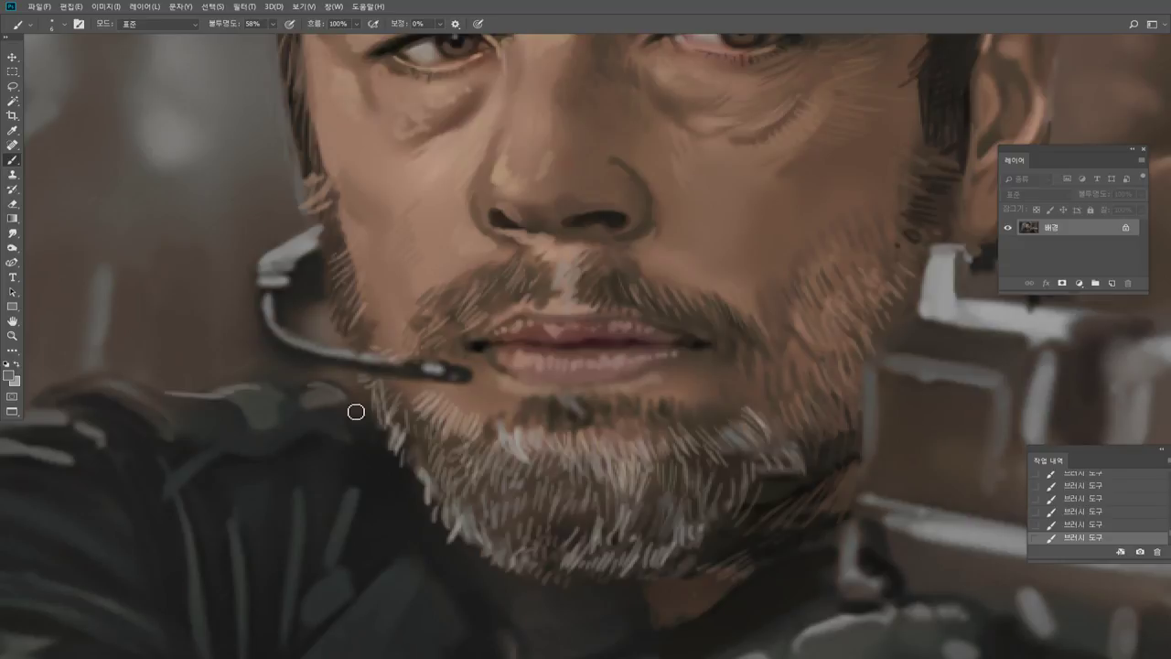
drag(365, 432, 388, 465)
mouse_move(358, 428)
mouse_down()
mouse_move(375, 466)
mouse_move(371, 436)
mouse_move(386, 431)
mouse_move(364, 427)
mouse_move(371, 438)
mouse_up()
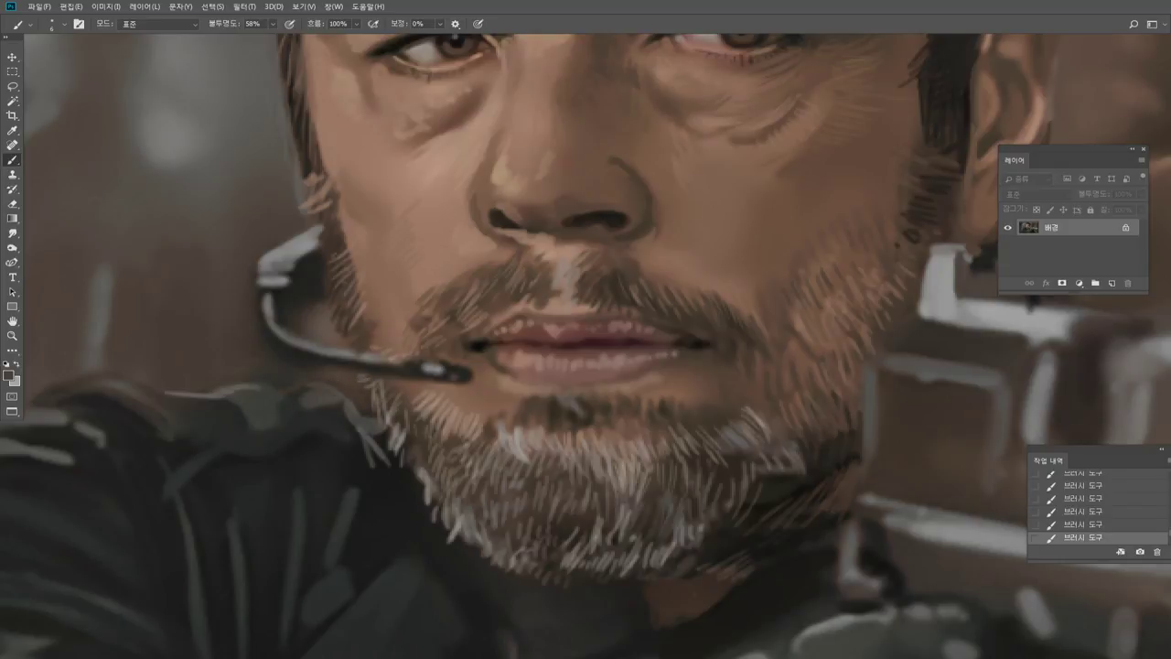
Soften the front rim of the pistol's suppressor around the muzzle with the Smudge tool at 31% strength.
double_click(12, 335)
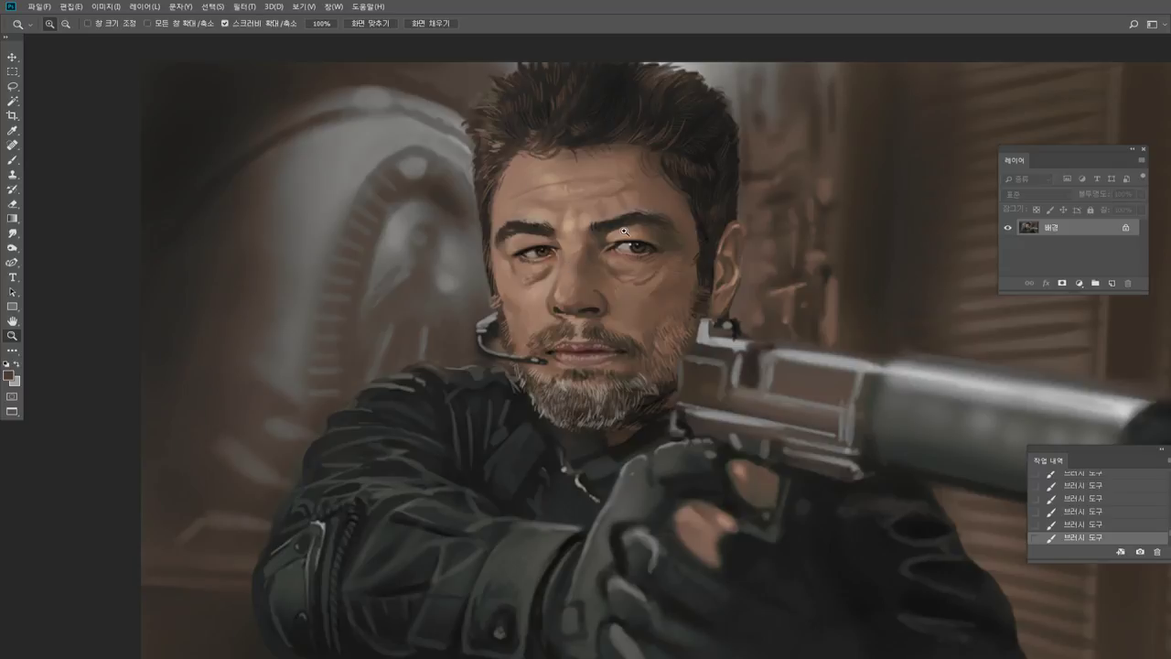
alt+click(729, 354)
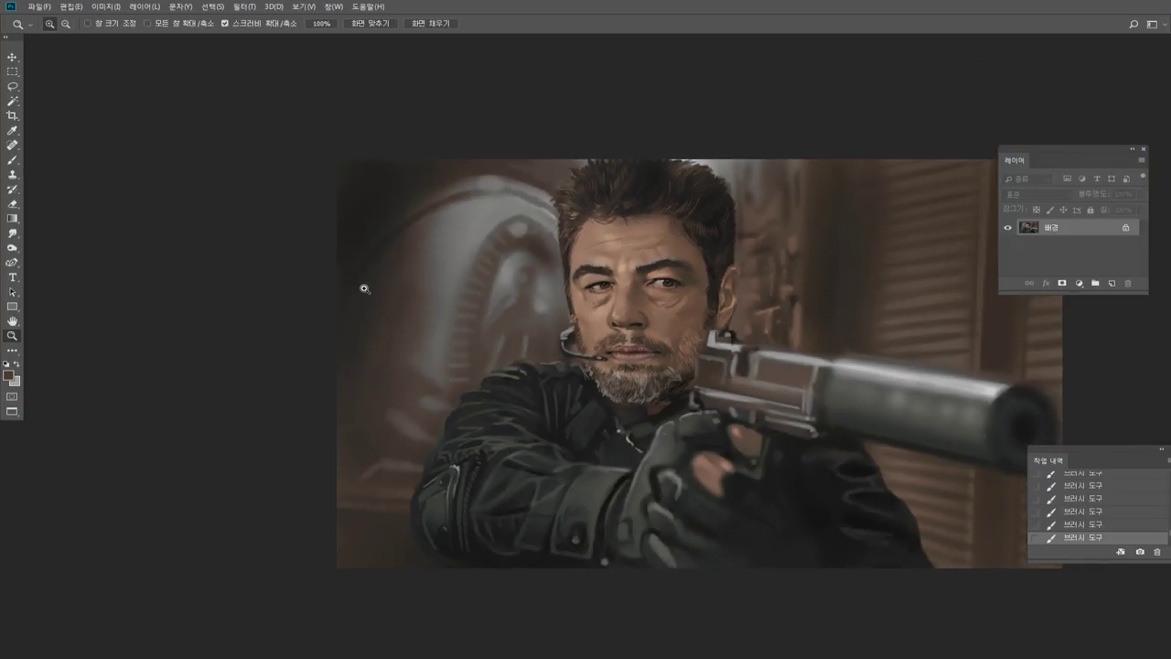
click(13, 320)
drag(481, 297, 342, 309)
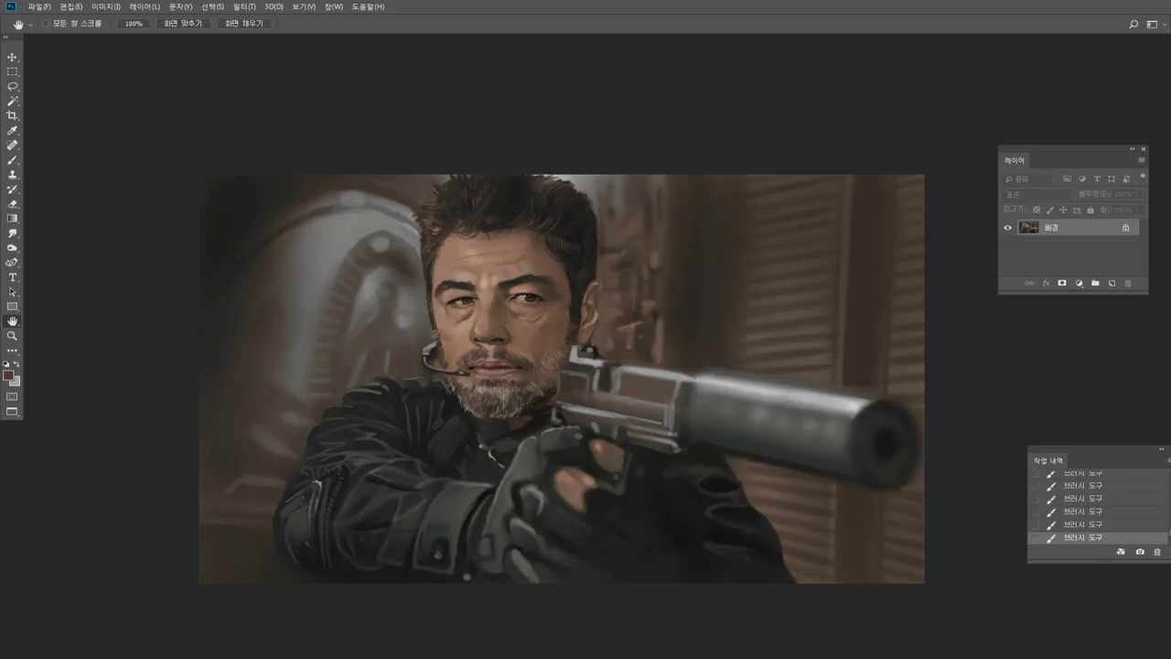
click(12, 234)
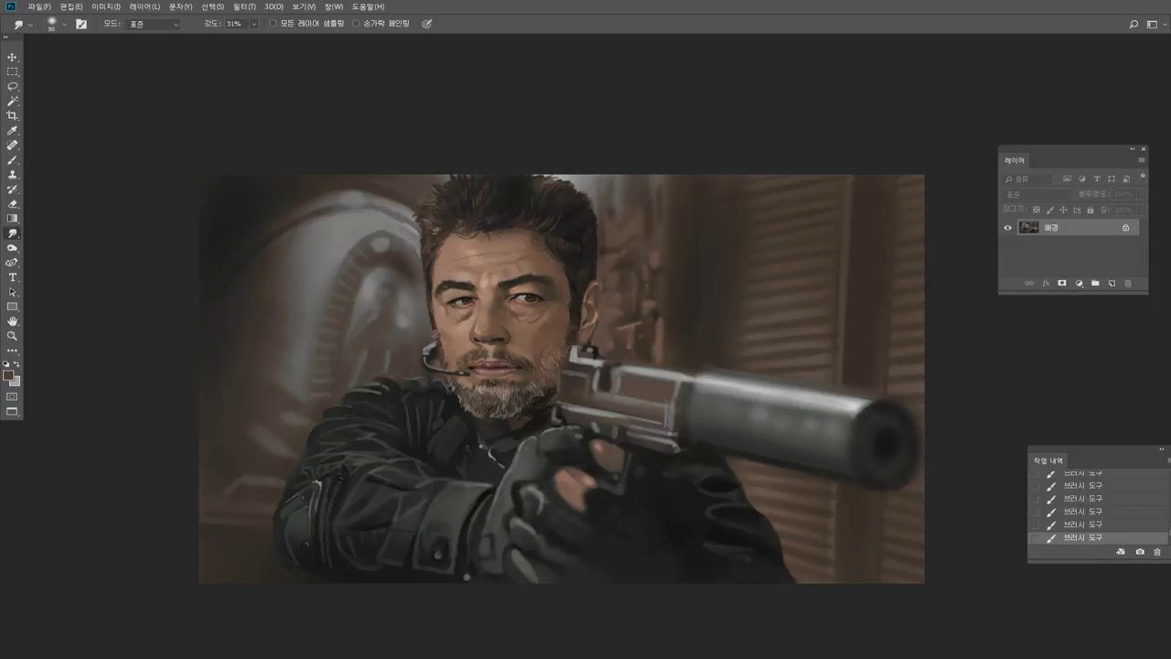
drag(881, 403, 871, 421)
drag(870, 422, 862, 433)
key(bracketleft)
Shade the jacket collar and neck area below the beard with Burn and Dodge strokes on midtones at 41% exposure.
right_click(13, 247)
click(55, 249)
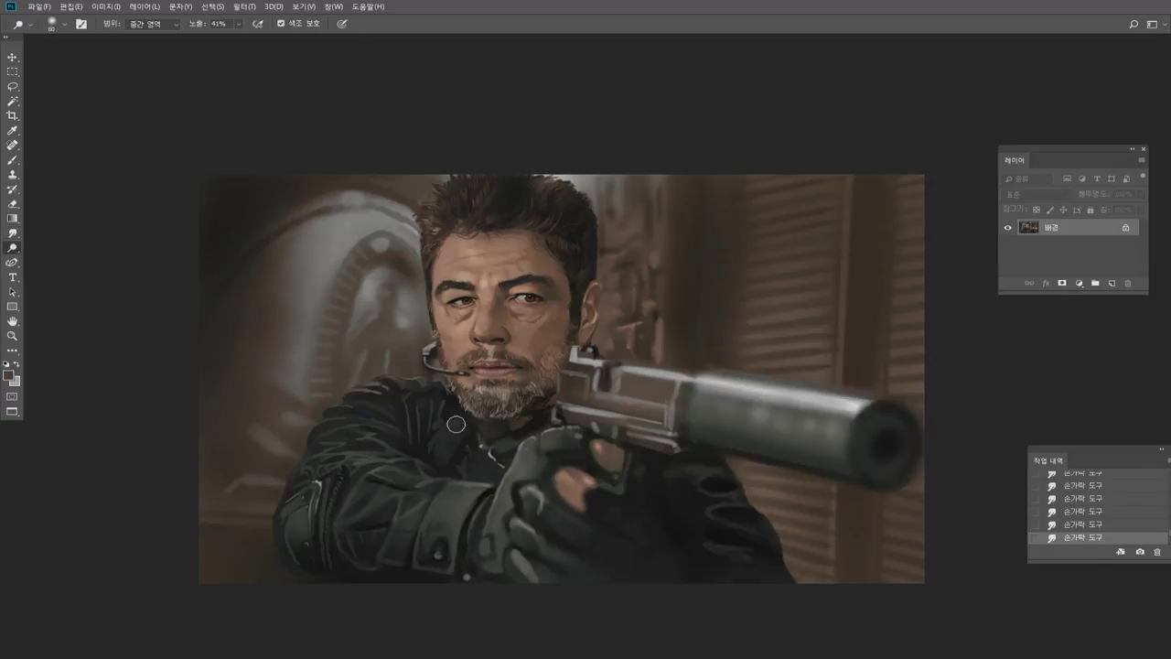
drag(456, 425, 479, 452)
mouse_move(480, 452)
mouse_down()
mouse_move(470, 467)
mouse_move(465, 458)
mouse_up()
mouse_move(465, 458)
mouse_down()
mouse_move(462, 439)
mouse_move(495, 434)
mouse_up()
mouse_move(494, 434)
mouse_down()
mouse_move(508, 449)
mouse_move(523, 424)
mouse_move(578, 417)
mouse_up()
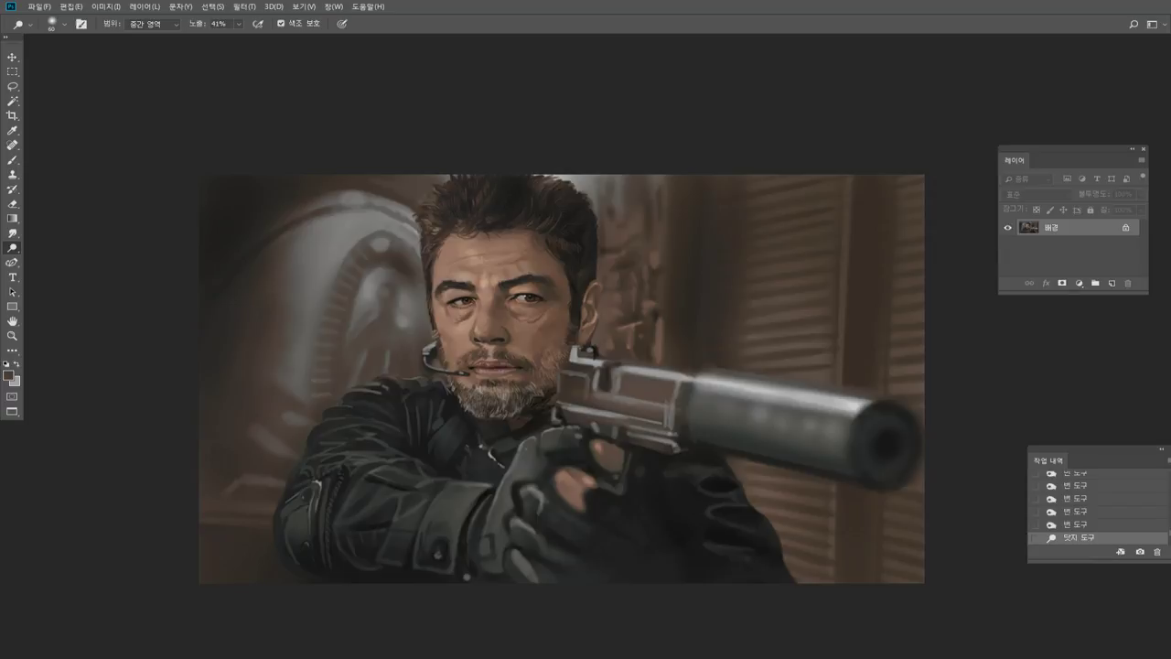
click(14, 335)
click(606, 365)
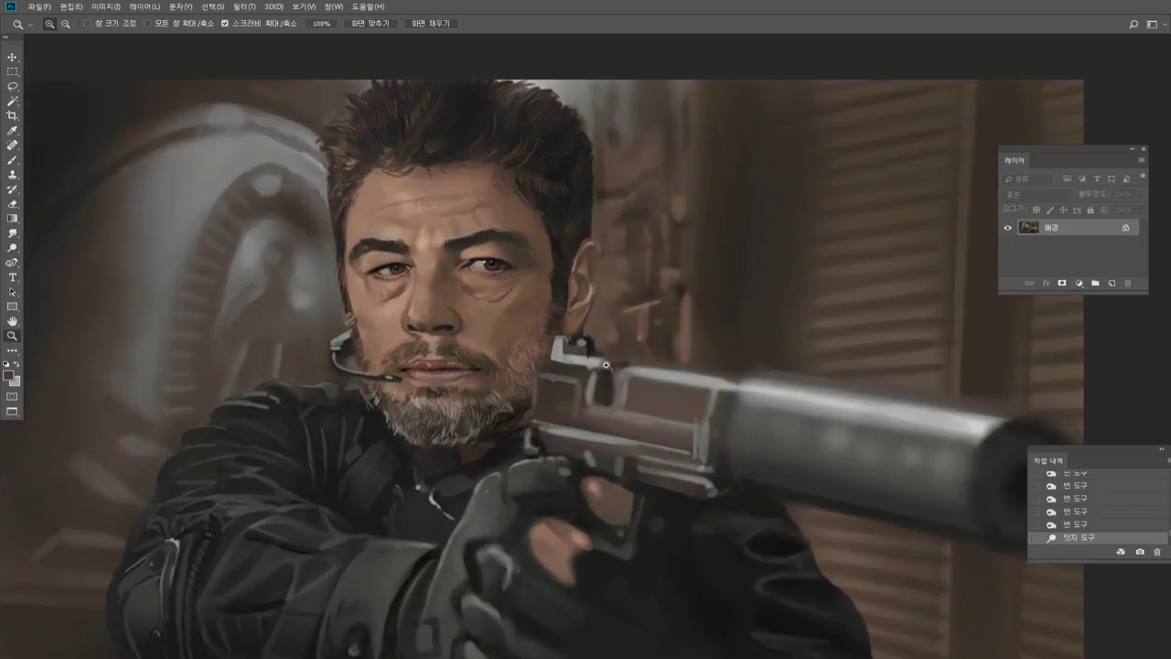
click(13, 321)
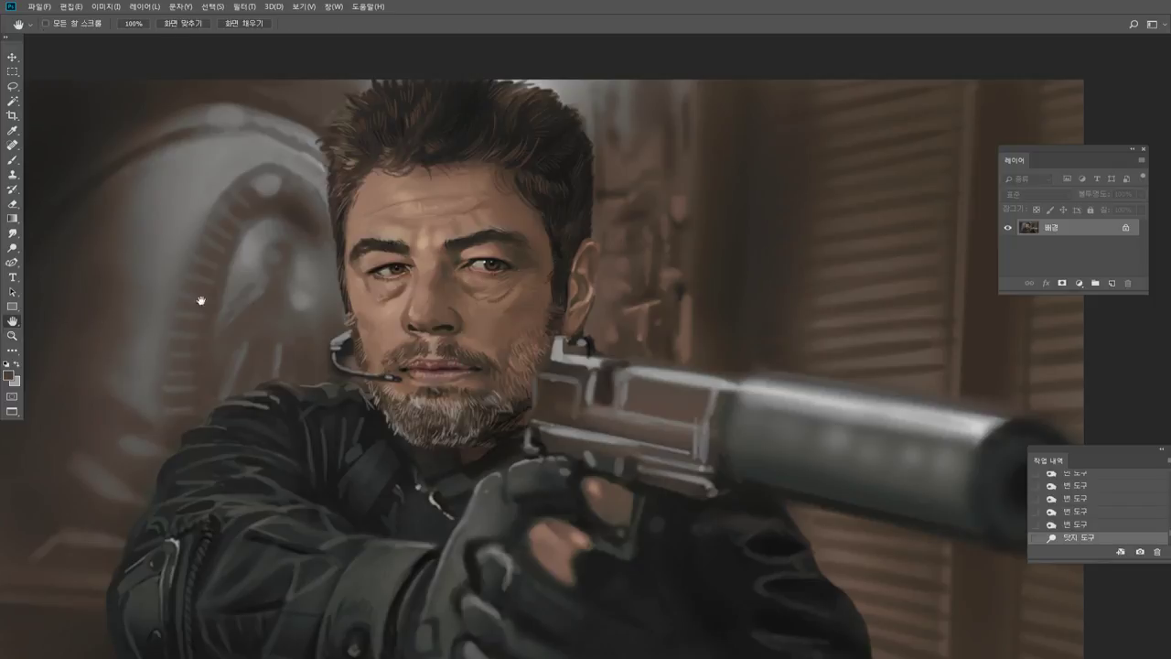
drag(308, 289, 327, 272)
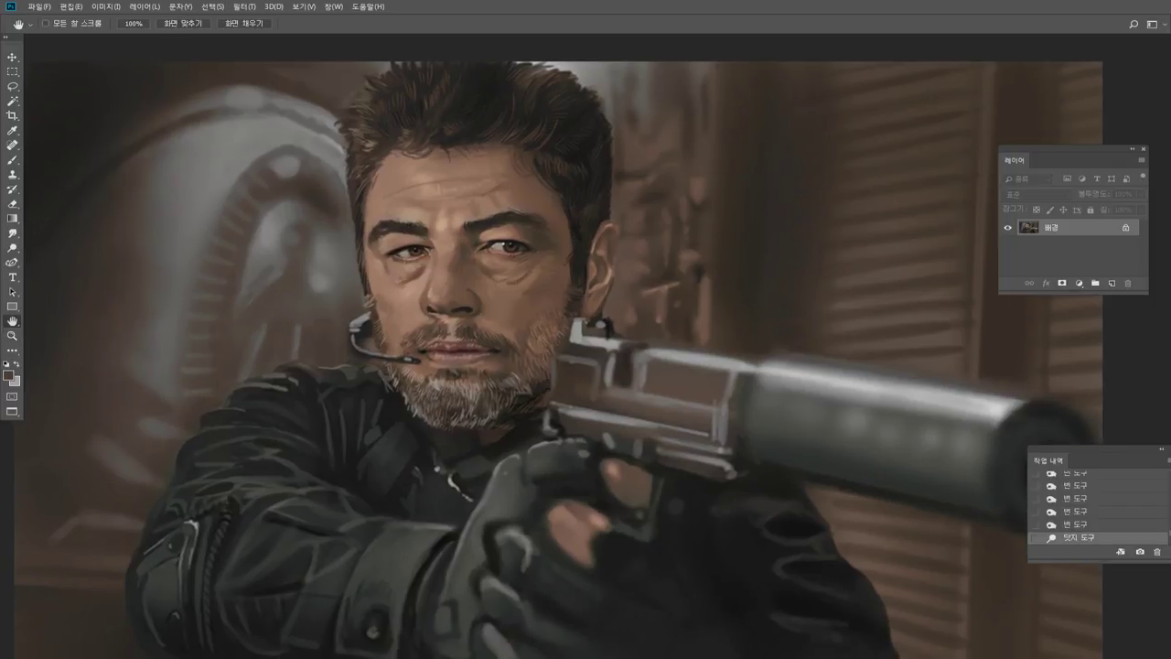